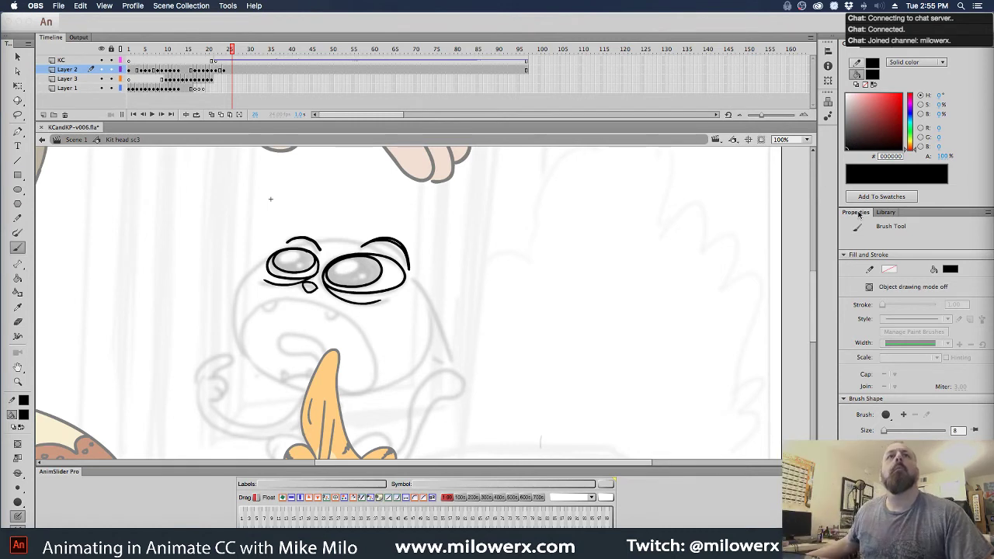
- Ink the top of the cat's head with the black Brush, arching over both eyes along the rough sketch
key(super+Tab)
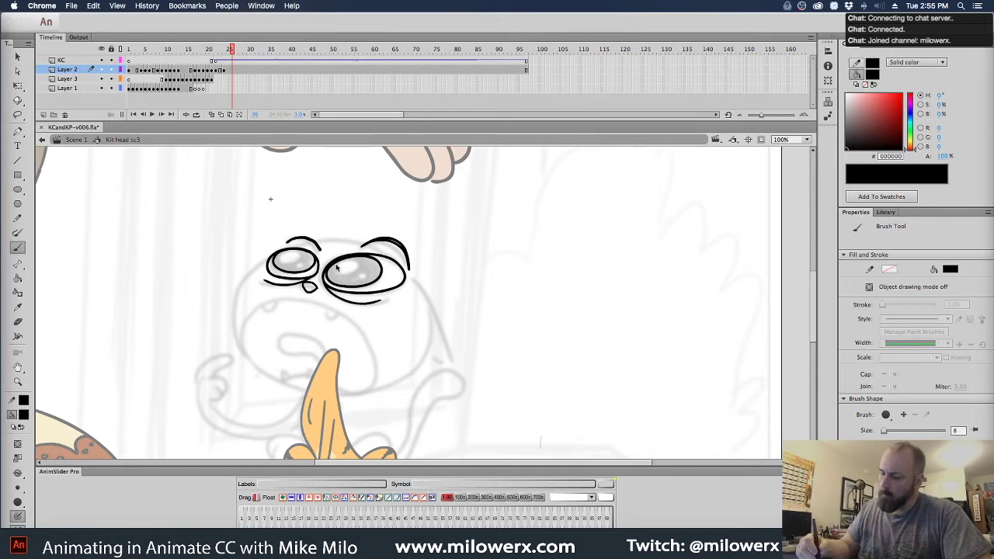
click(22, 252)
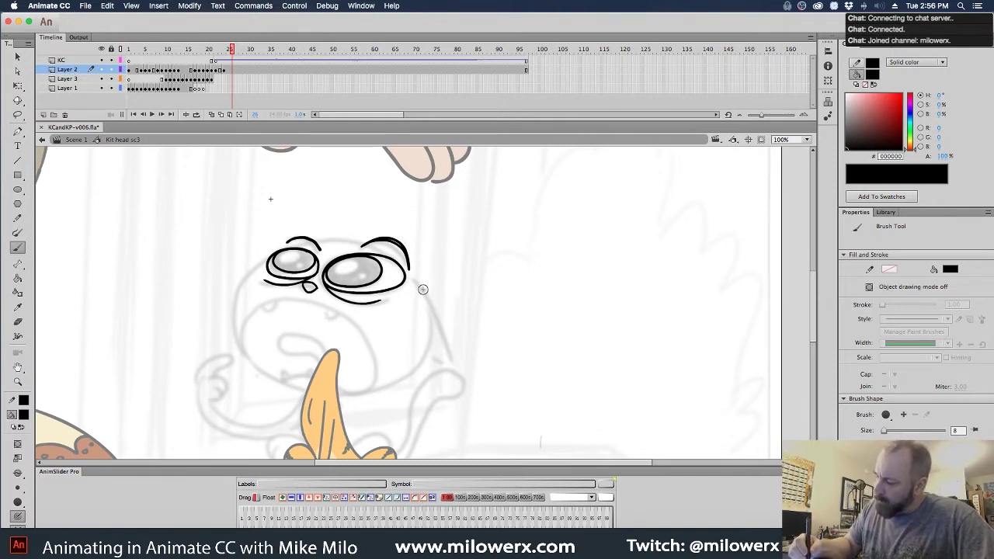
mouse_move(429, 309)
mouse_down()
mouse_move(410, 274)
mouse_move(379, 249)
mouse_move(332, 239)
mouse_move(292, 244)
mouse_move(260, 263)
mouse_move(234, 328)
mouse_up()
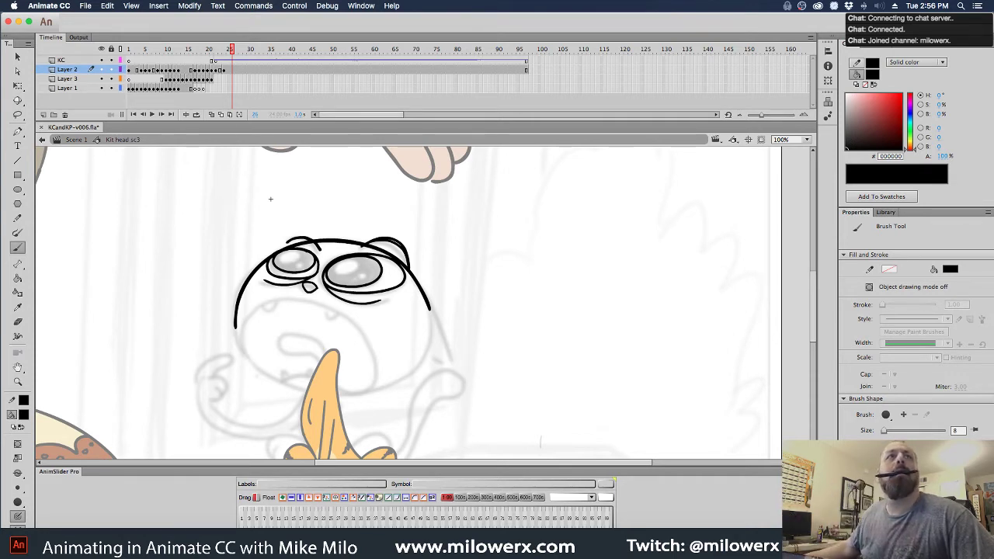
- Ink the back of the head down to a pointed cheek tuft and add zigzag fur beside it
key(super+Tab)
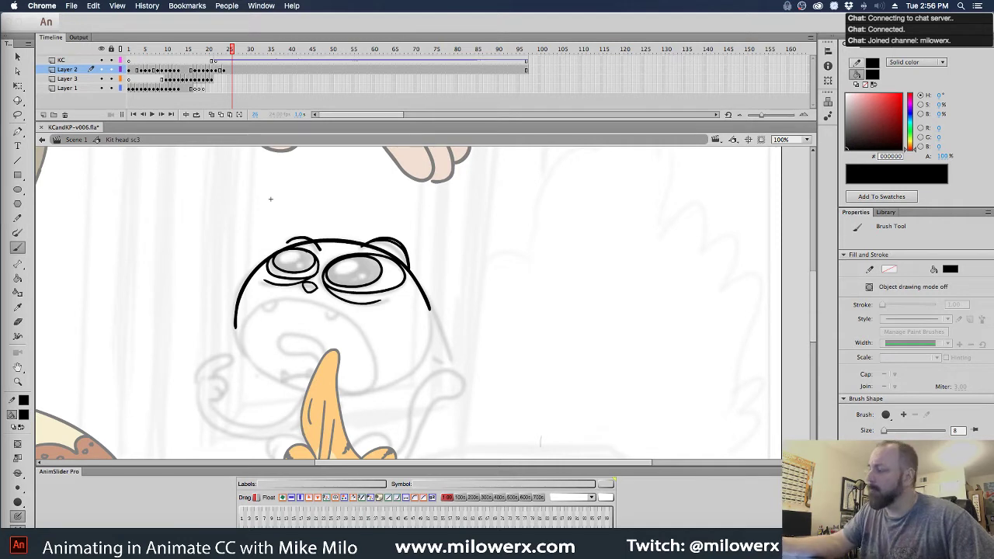
key(super+Tab)
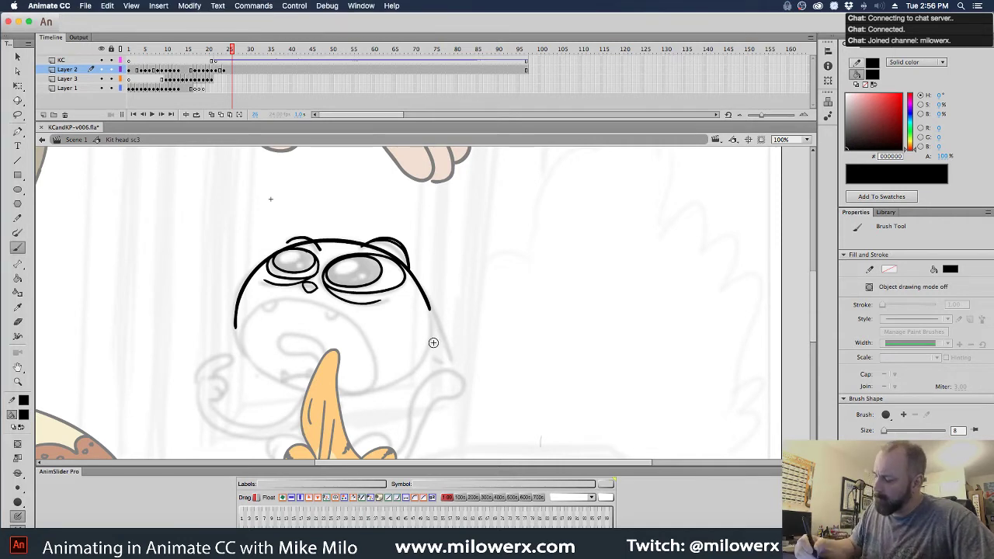
mouse_move(421, 290)
mouse_down()
mouse_move(451, 368)
mouse_move(429, 357)
mouse_up()
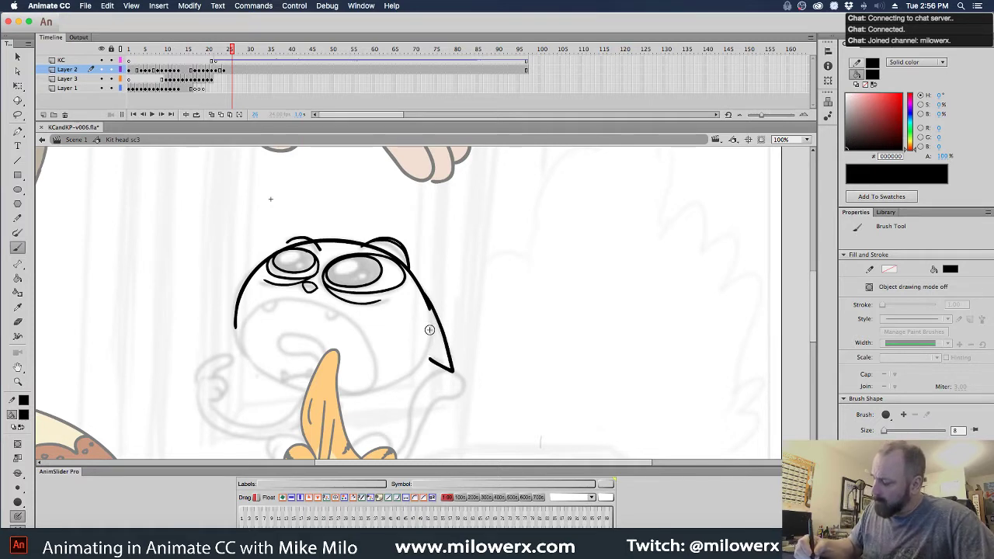
drag(430, 318, 416, 382)
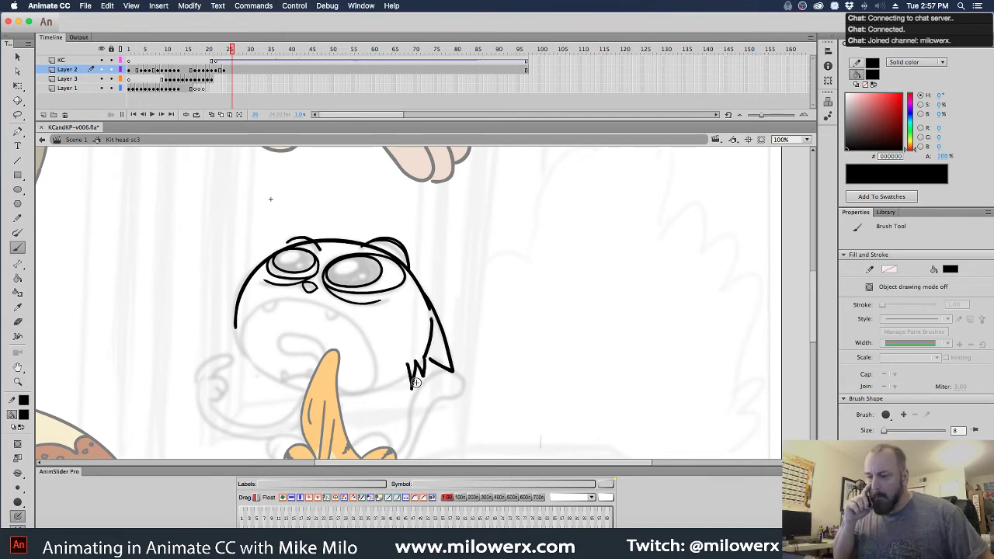
- Compare frame 24 with the coloured head on frame 23 and add a new layer above Layer 2
key(comma)
key(comma)
key(comma)
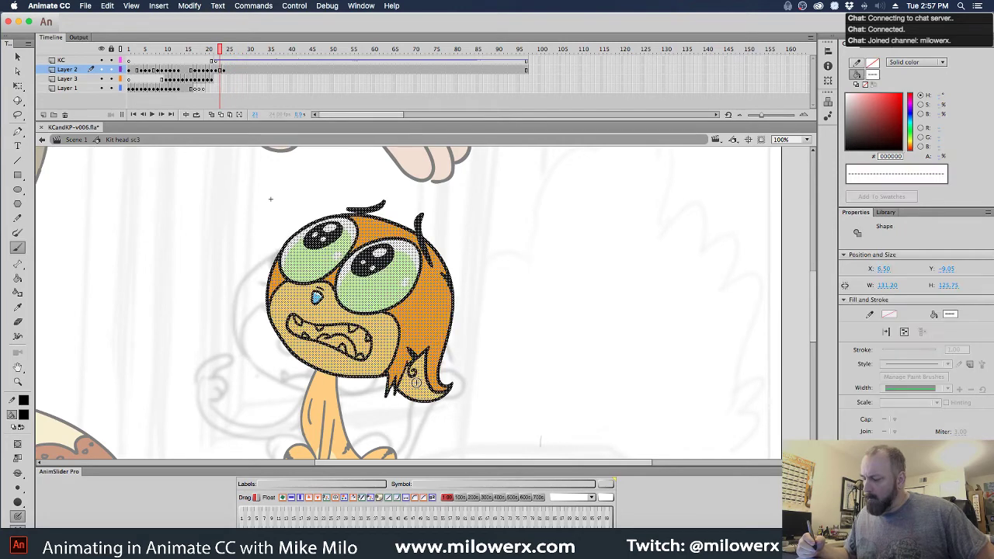
key(period)
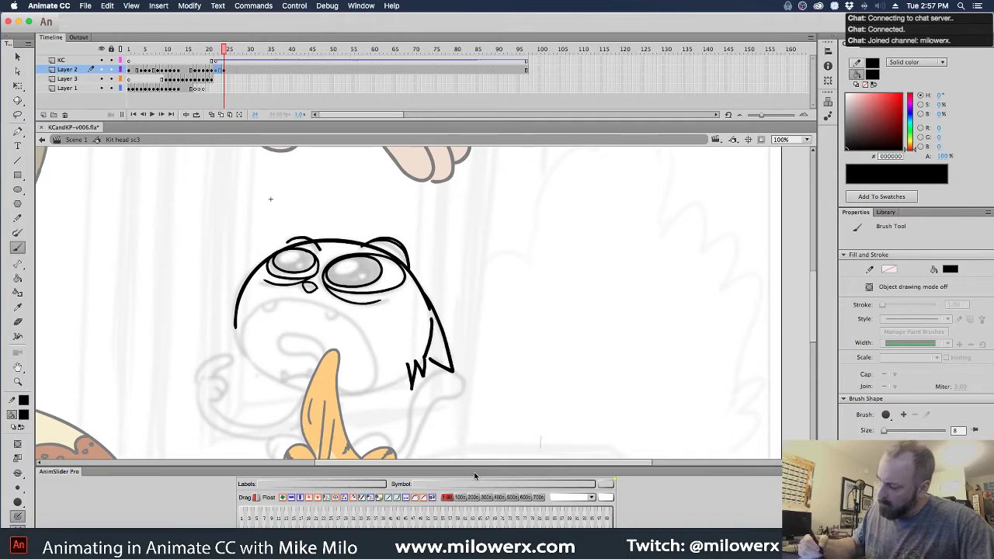
click(226, 74)
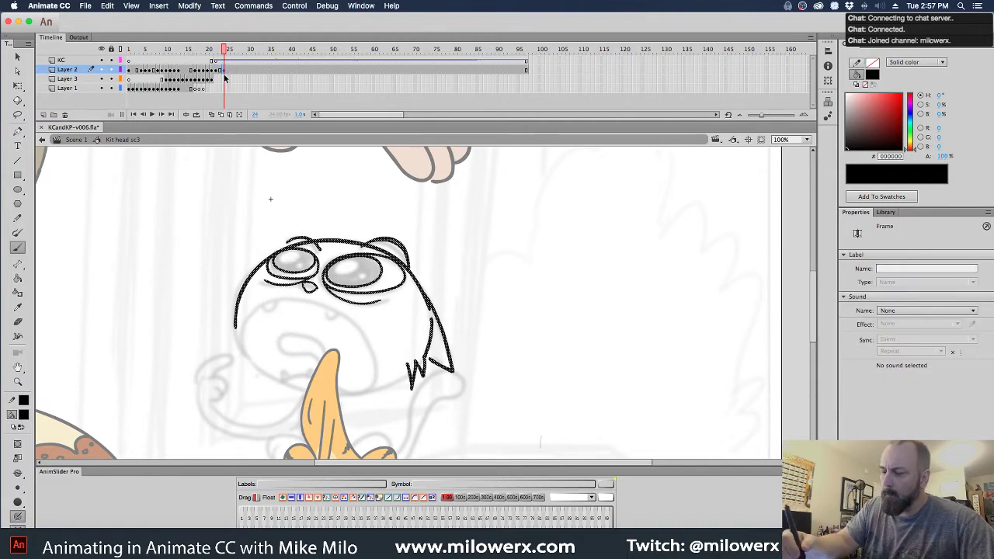
click(44, 115)
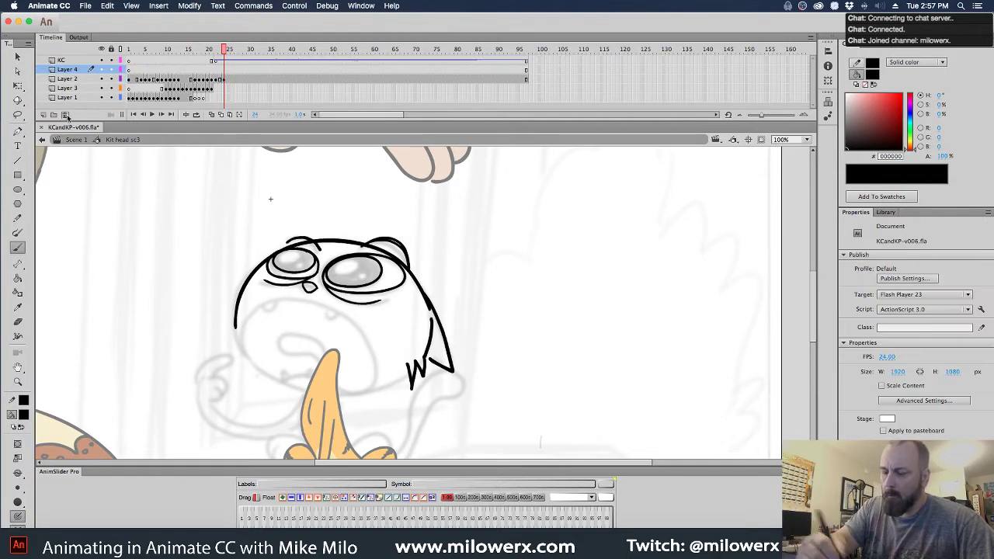
click(223, 73)
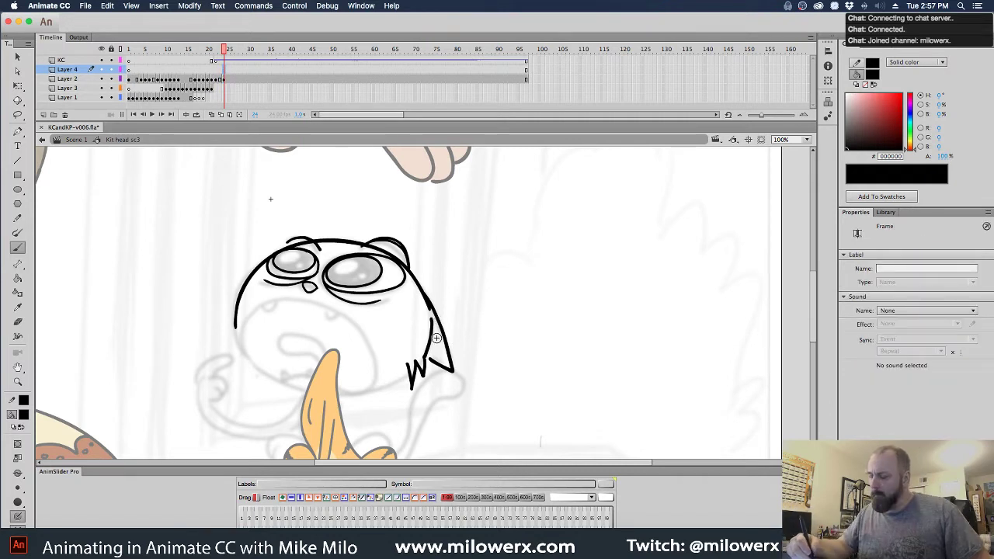
- Ink the inner line of the pointed cheek tuft on Layer 2 at frame 24
click(225, 79)
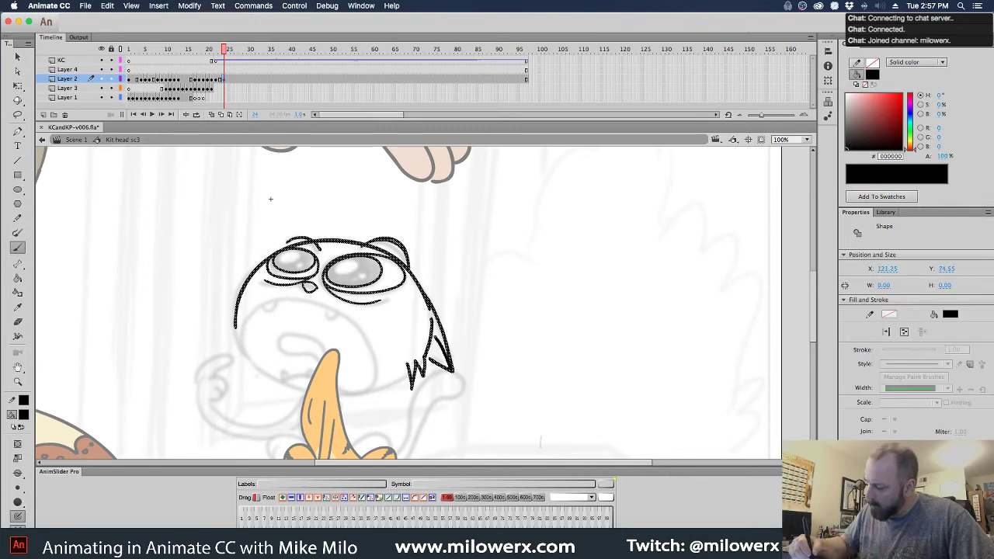
drag(436, 338, 432, 334)
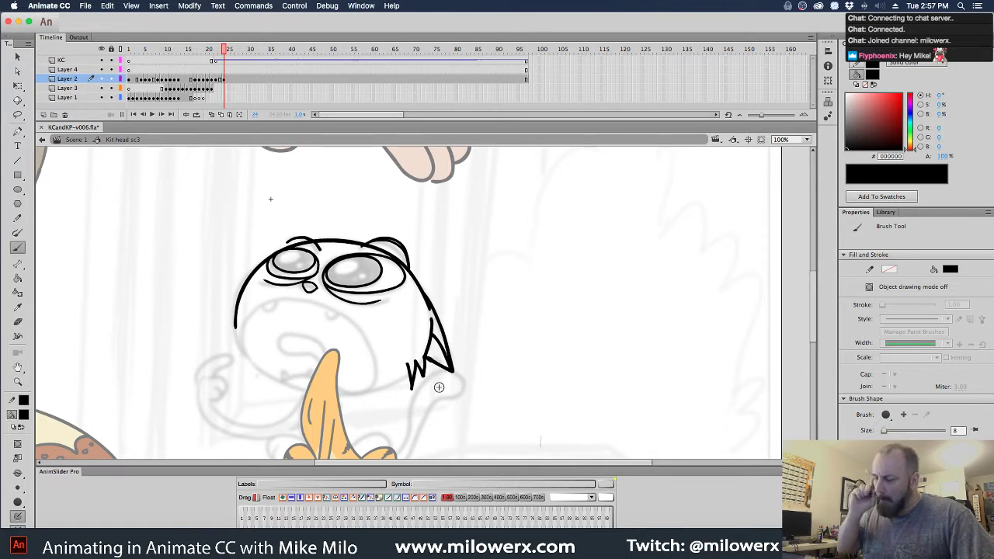
click(226, 80)
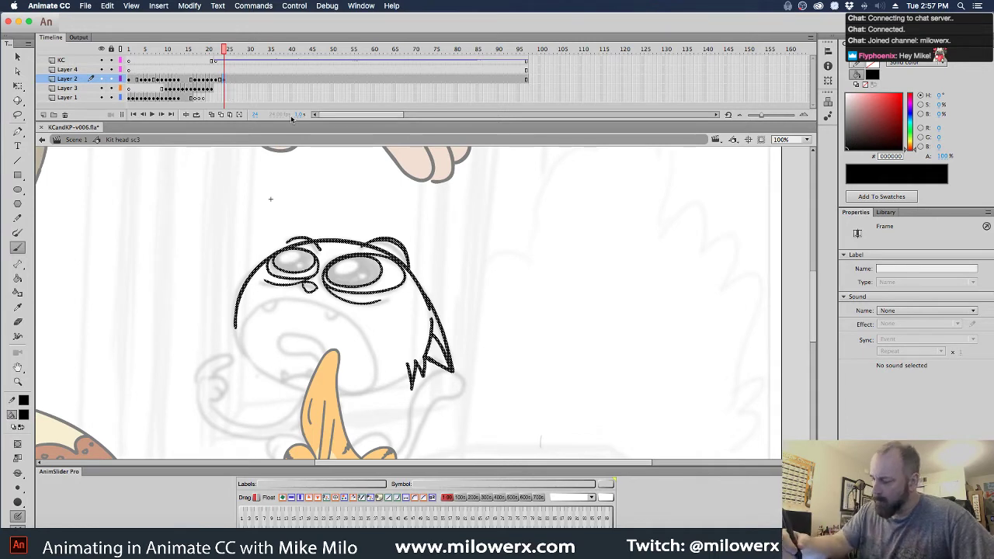
- Insert a blank keyframe at frame 24 of Layer 4 and ink the jaw curve from the face's front edge to the cheek fur
click(226, 71)
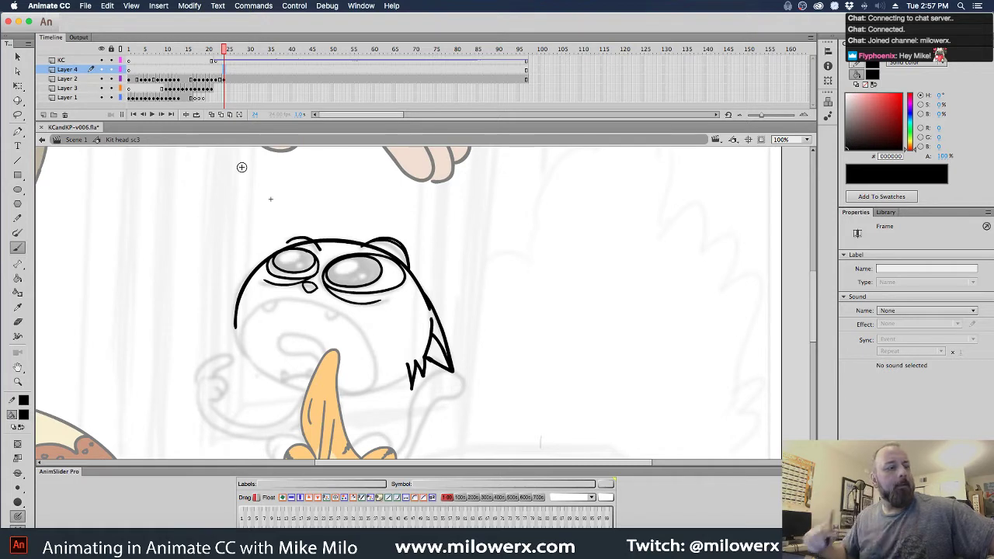
key(F7)
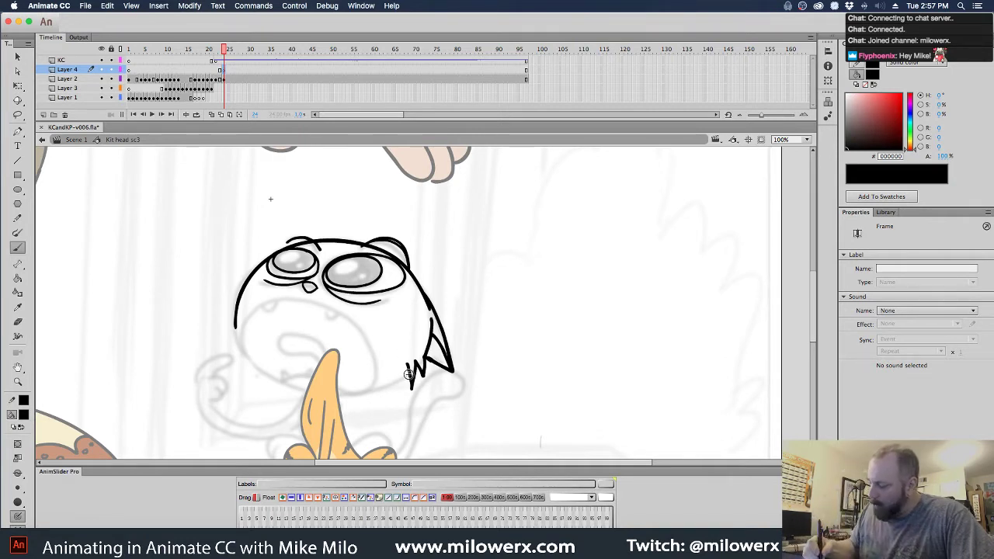
mouse_move(407, 376)
mouse_down()
mouse_move(379, 391)
mouse_move(305, 392)
mouse_move(272, 378)
mouse_move(235, 335)
mouse_up()
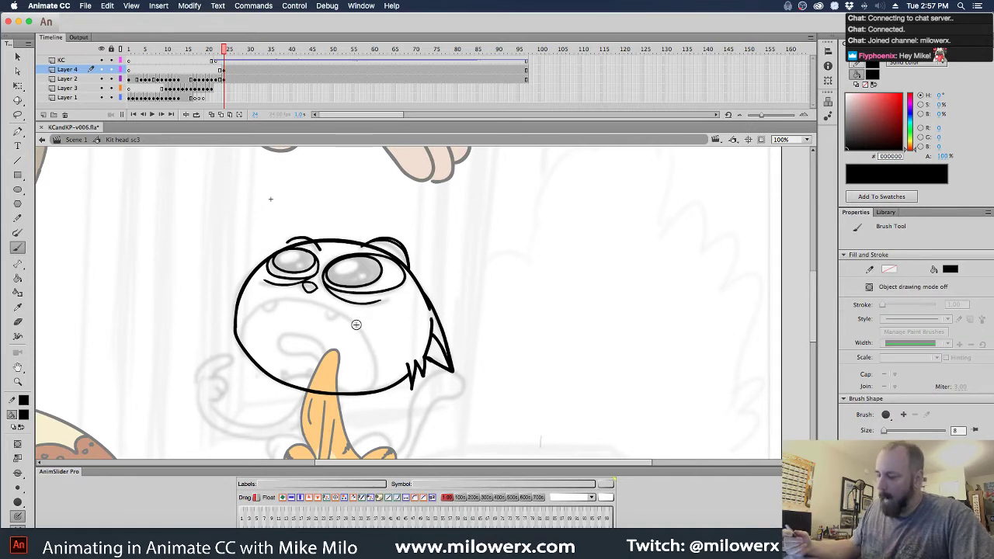
key(super+z)
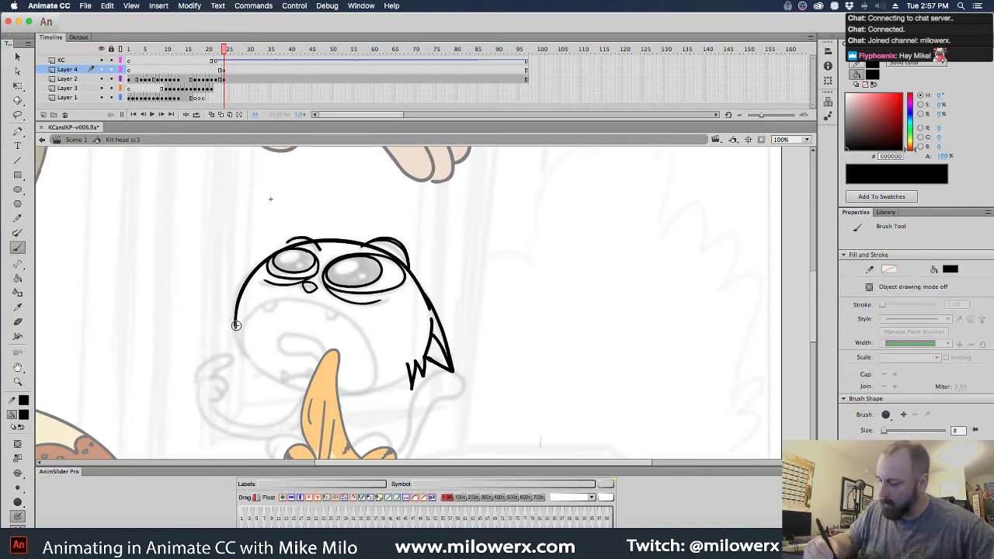
mouse_move(236, 331)
mouse_down()
mouse_move(268, 377)
mouse_move(314, 395)
mouse_move(364, 396)
mouse_move(409, 375)
mouse_up()
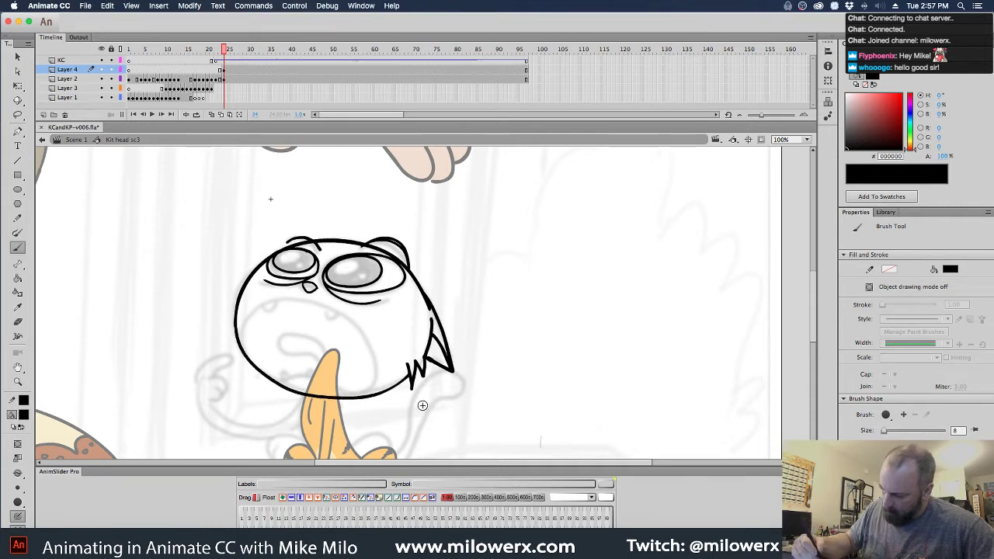
- Ink the outline of the wide-open mouth inside the jaw on Layer 4, undoing the first attempt and redrawing it
mouse_move(230, 70)
mouse_down()
mouse_move(490, 74)
mouse_move(203, 64)
mouse_move(240, 65)
mouse_up()
click(225, 71)
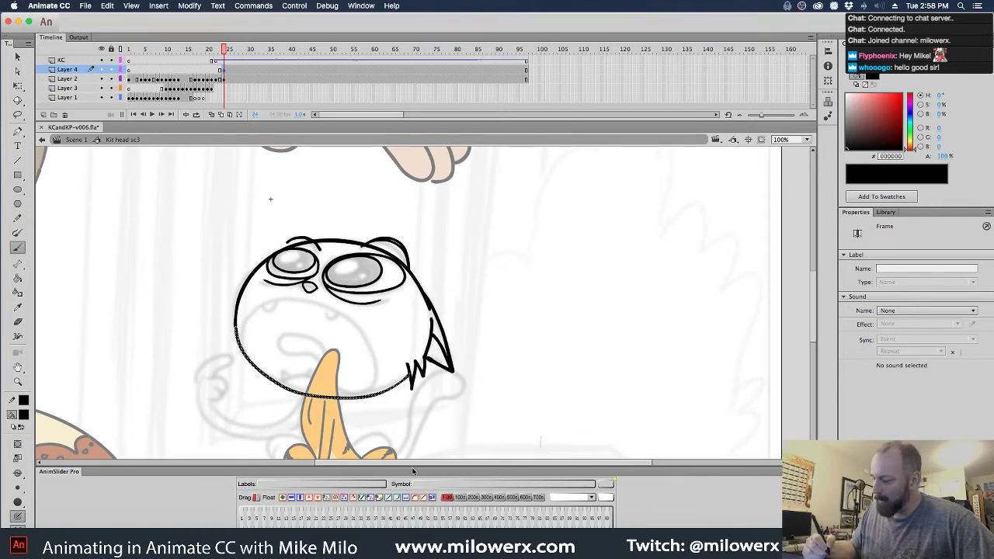
mouse_move(372, 384)
mouse_down()
mouse_move(370, 339)
mouse_move(352, 320)
mouse_move(295, 301)
mouse_move(252, 314)
mouse_move(247, 332)
mouse_move(261, 365)
mouse_move(378, 372)
mouse_up()
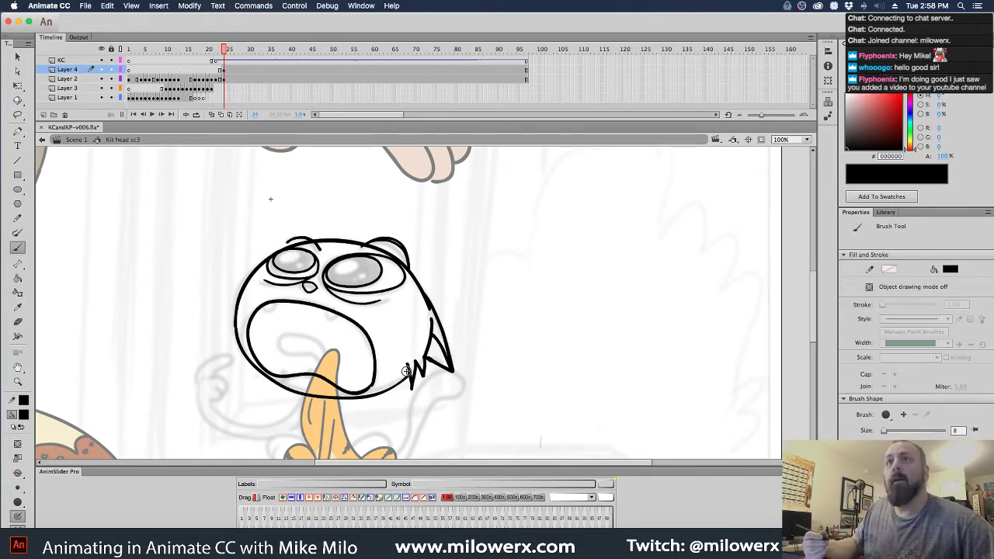
key(super+z)
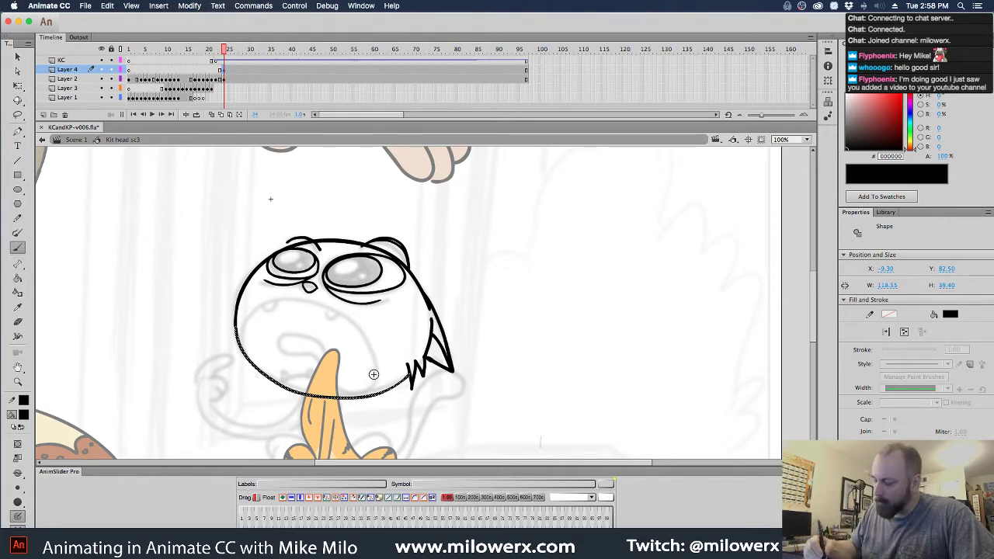
mouse_move(371, 387)
mouse_down()
mouse_move(368, 340)
mouse_move(331, 310)
mouse_move(281, 302)
mouse_move(256, 317)
mouse_move(250, 358)
mouse_move(280, 376)
mouse_move(325, 376)
mouse_move(347, 395)
mouse_move(374, 384)
mouse_up()
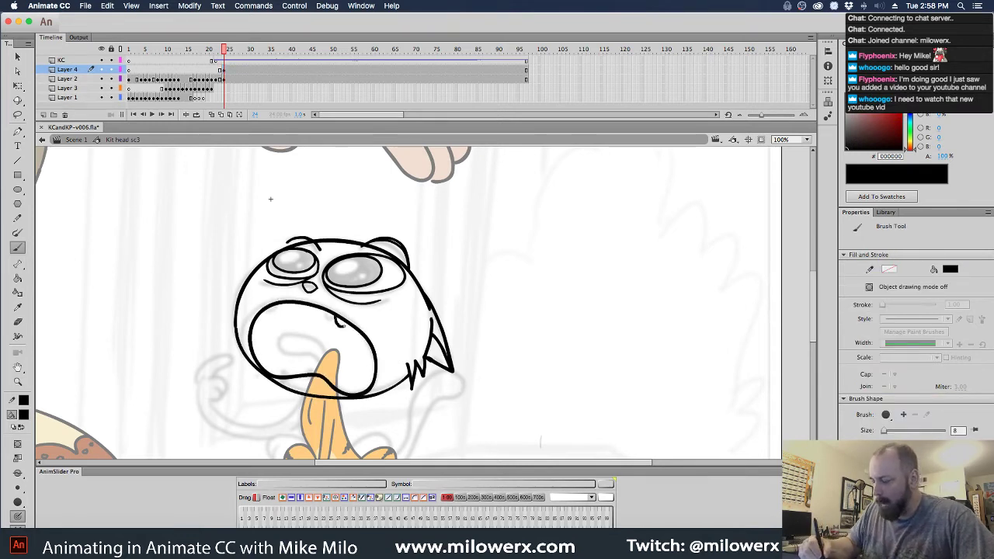
- Ink the small upper and lower teeth and the curled tongue inside the open mouth
drag(269, 310, 279, 304)
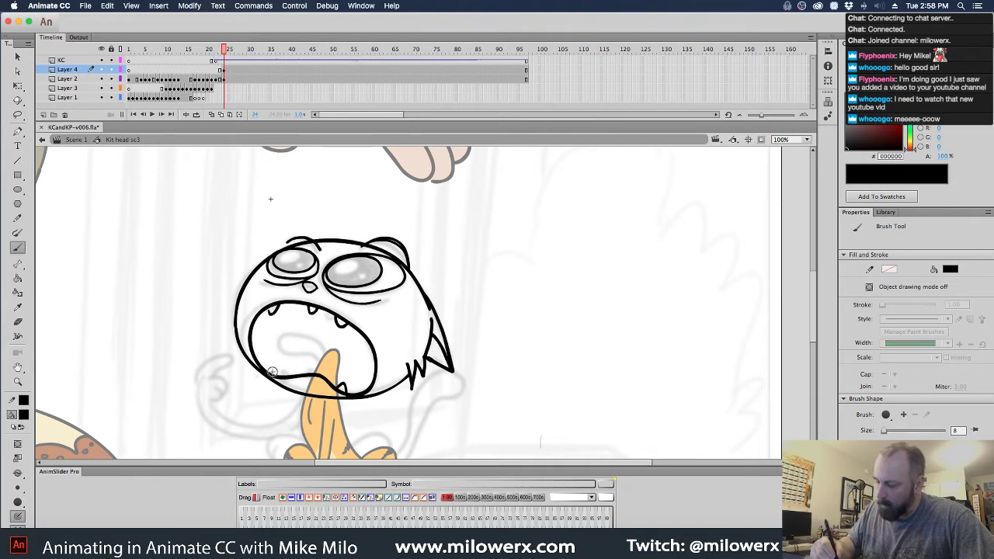
drag(274, 373, 284, 376)
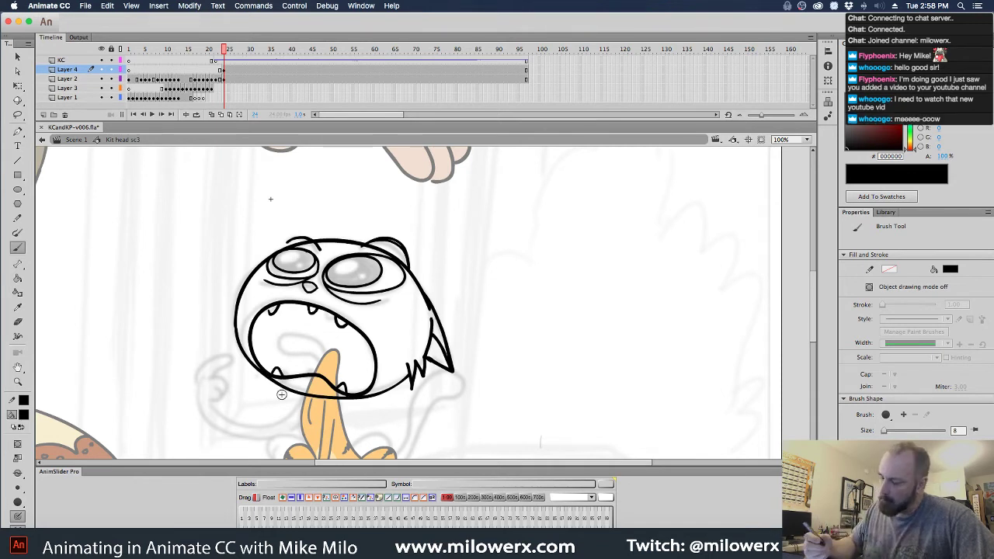
mouse_move(335, 388)
mouse_down()
mouse_move(329, 351)
mouse_move(295, 334)
mouse_move(283, 351)
mouse_move(316, 349)
mouse_move(326, 368)
mouse_up()
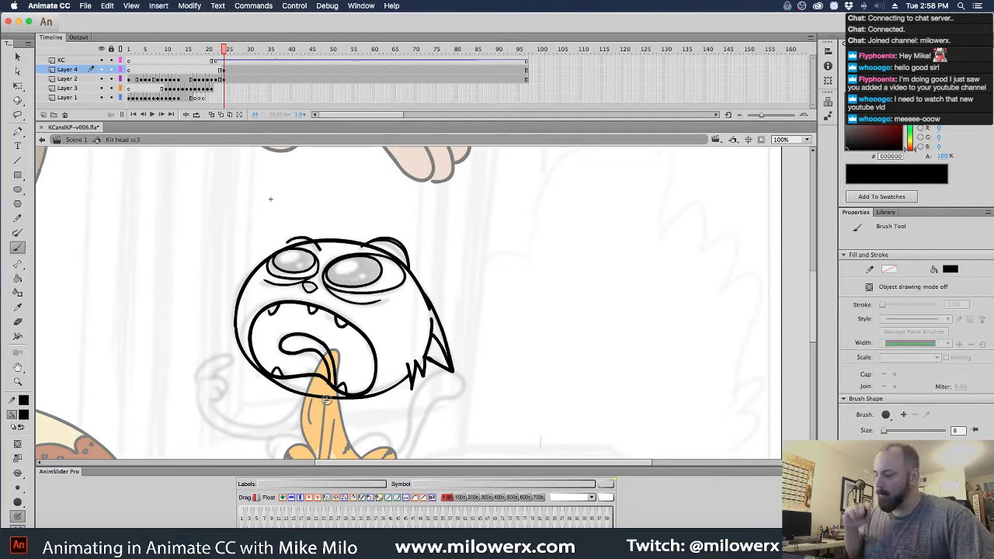
- On frame 23, fill the mouth interior with dark red 990000 and the teeth with white FFFFFF
mouse_move(226, 51)
mouse_down()
mouse_move(206, 53)
mouse_move(240, 53)
mouse_move(210, 58)
mouse_move(220, 56)
mouse_up()
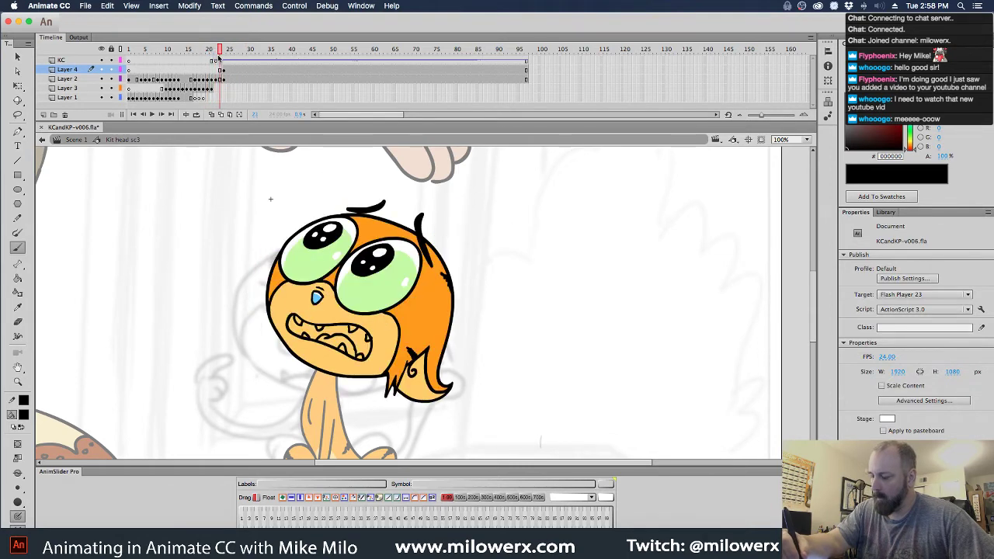
click(23, 415)
click(80, 349)
key(k)
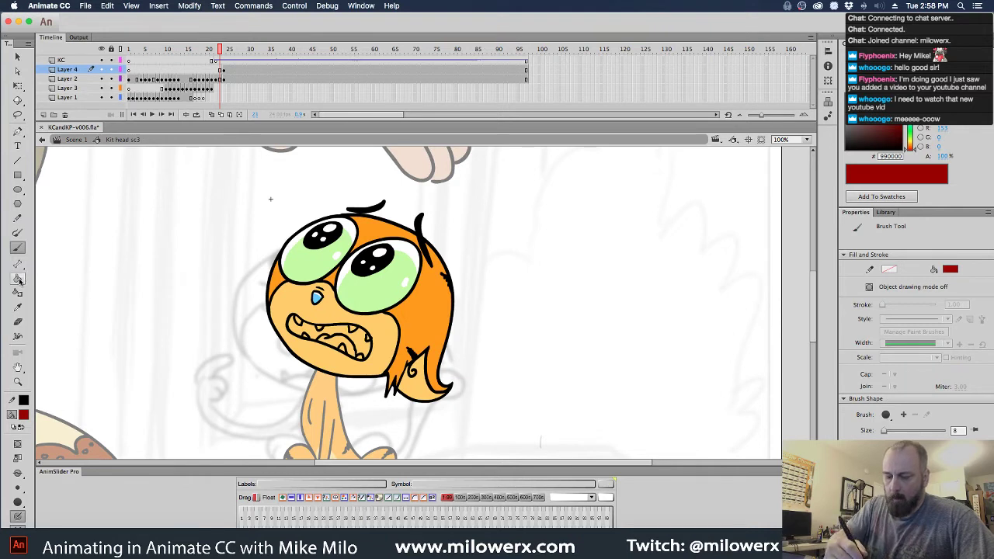
click(356, 351)
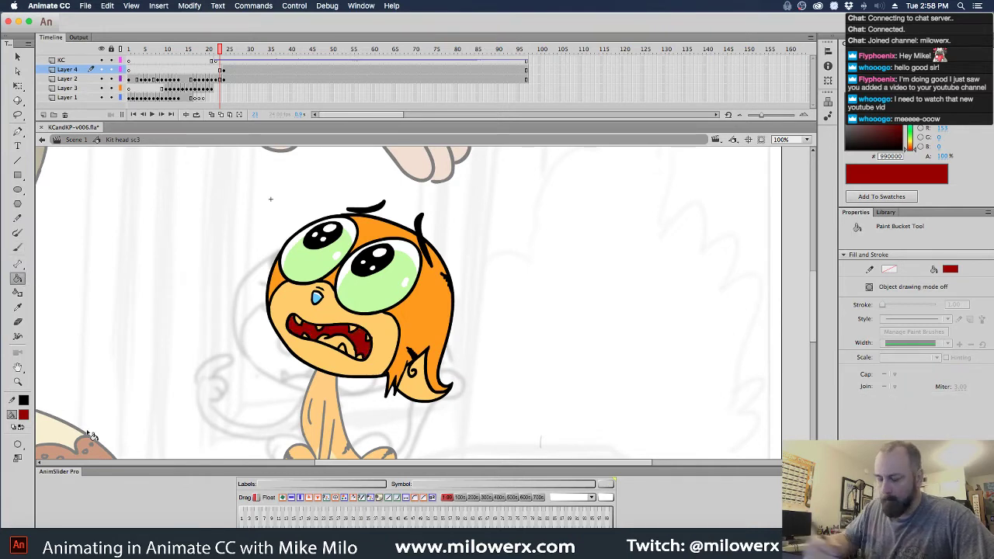
click(24, 415)
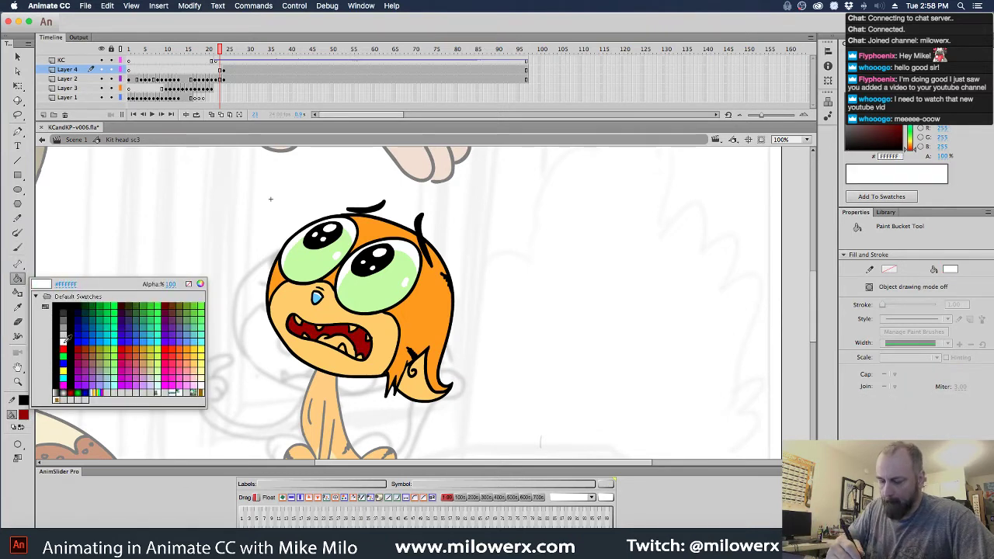
click(66, 336)
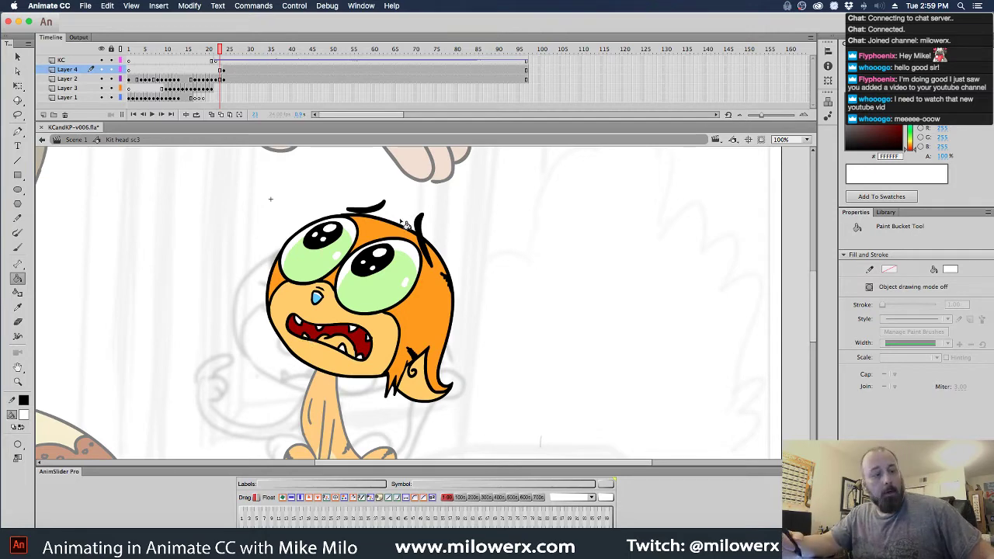
- Sample the tongue's blue 66CCFF from the laughing head on frame 20 as the fill colour
key(comma)
key(comma)
key(comma)
key(comma)
key(period)
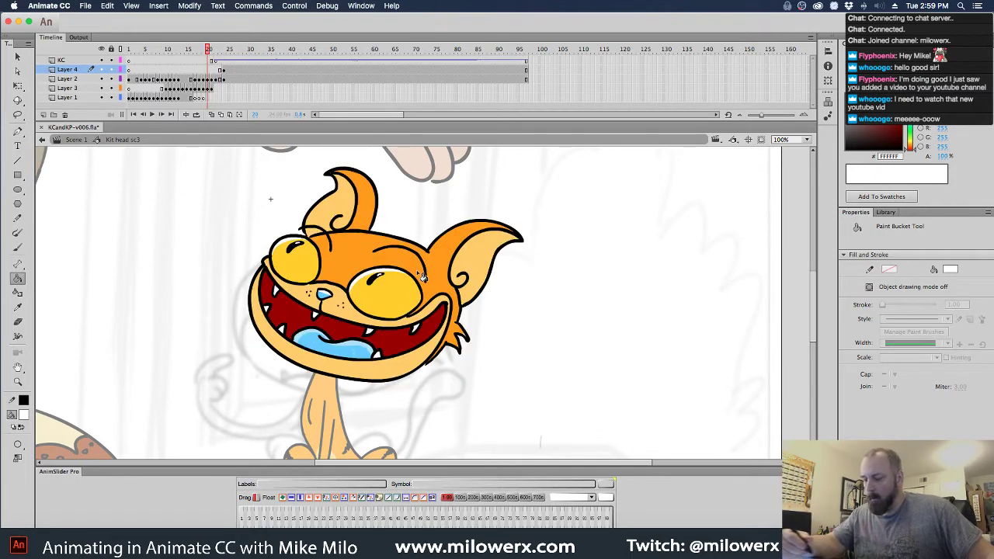
click(23, 415)
click(353, 357)
- Fill the tongue on frame 22 with blue 66CCFF and compare the pose with frame 21
key(period)
key(period)
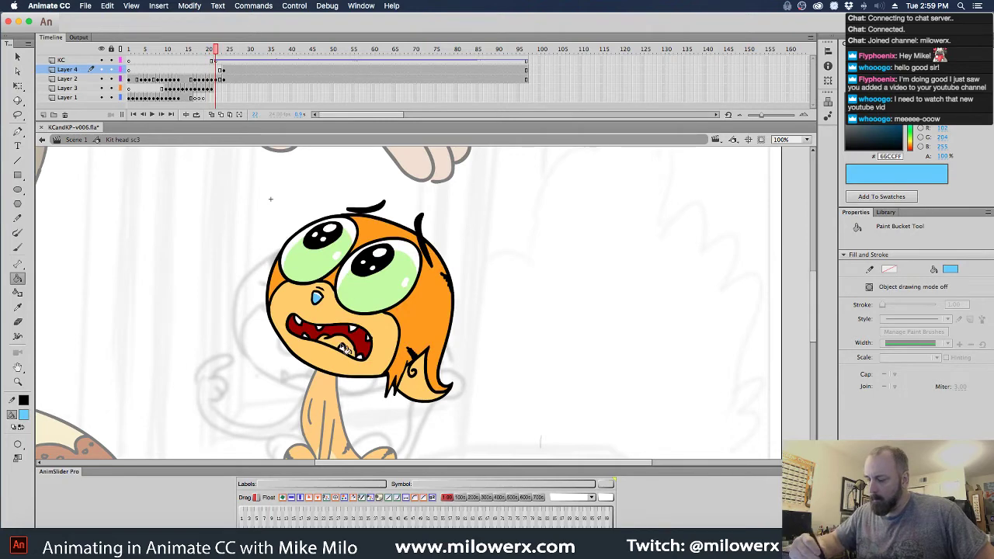
click(350, 354)
key(comma)
key(period)
key(comma)
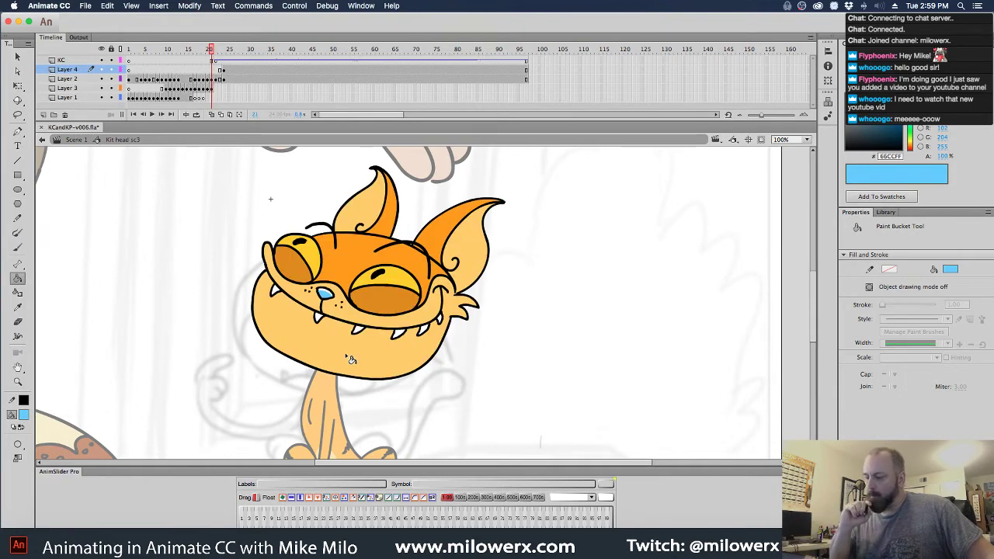
- Step through frames 17 to 21 to compare the head poses and their eye colours
key(comma)
key(comma)
key(comma)
key(comma)
key(period)
key(comma)
key(comma)
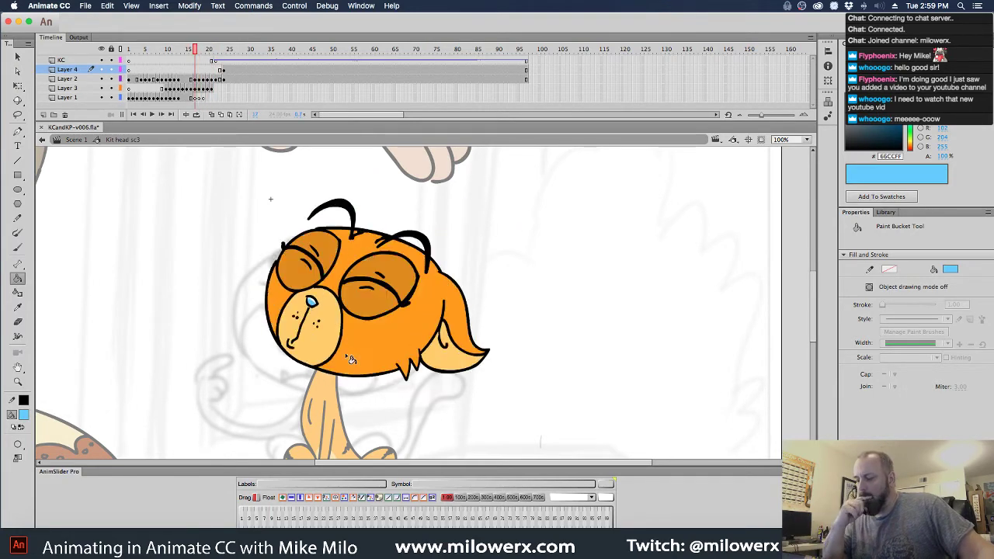
key(period)
key(period)
key(period)
key(period)
key(period)
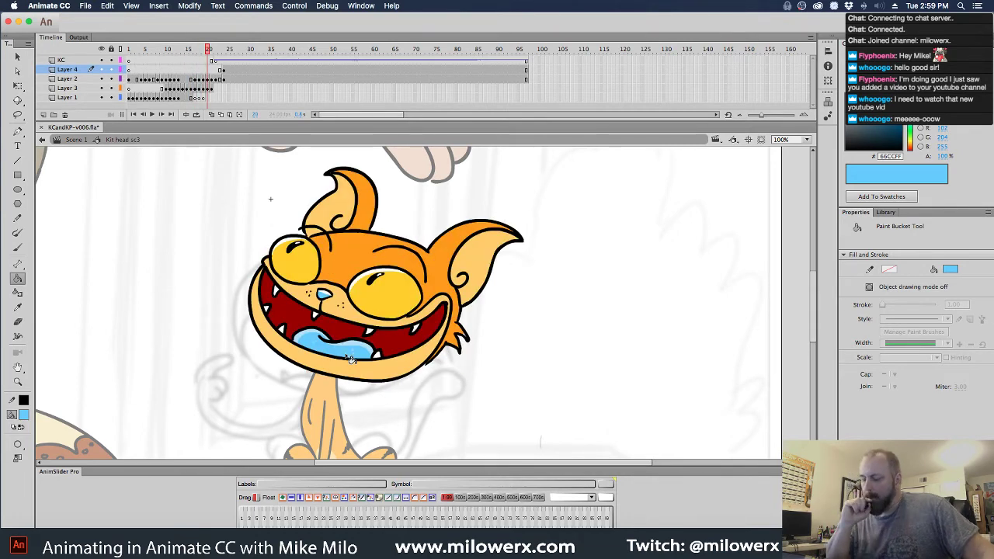
- Fill both eyes of the laughing head on frame 20 with green C3F99E sampled from the eye on frame 18
key(comma)
key(comma)
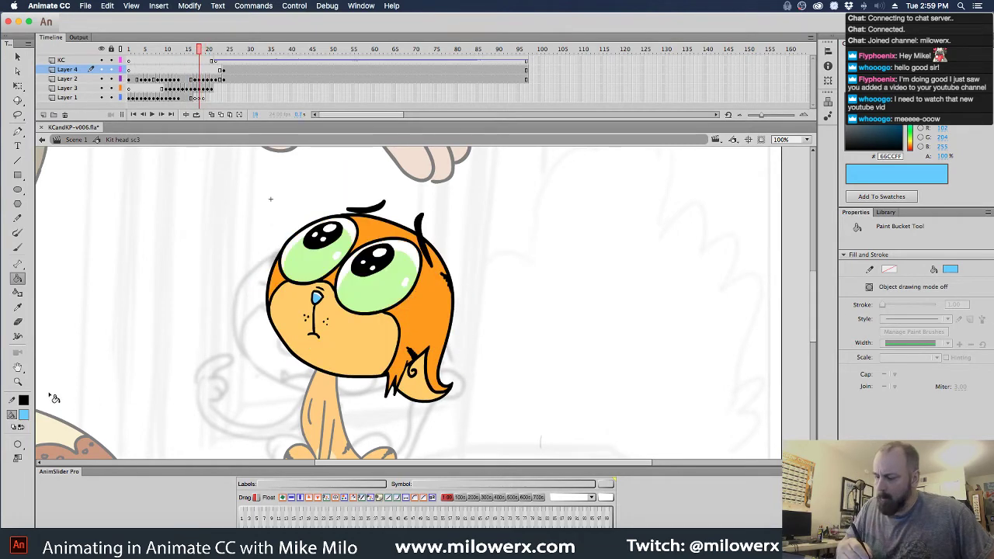
click(25, 414)
click(369, 287)
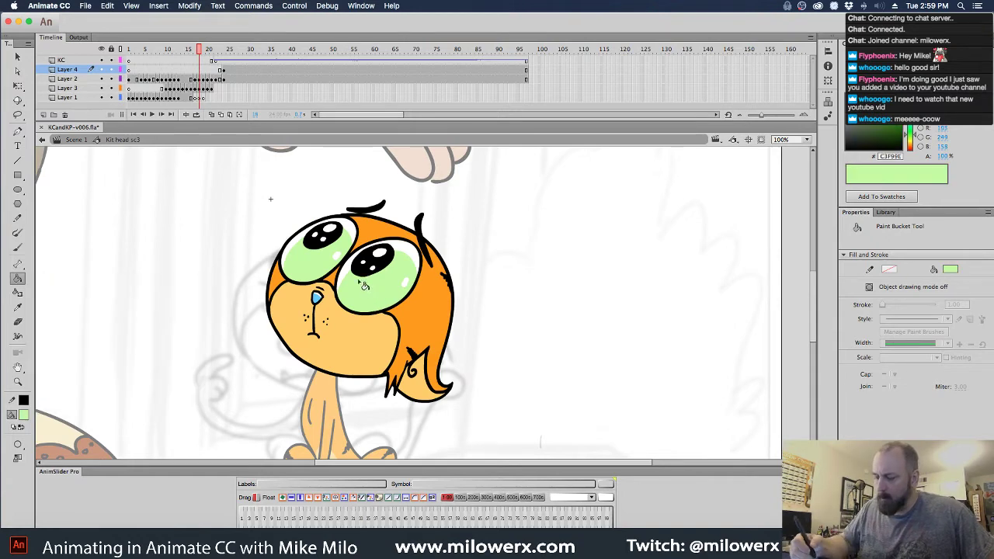
key(period)
key(period)
click(395, 305)
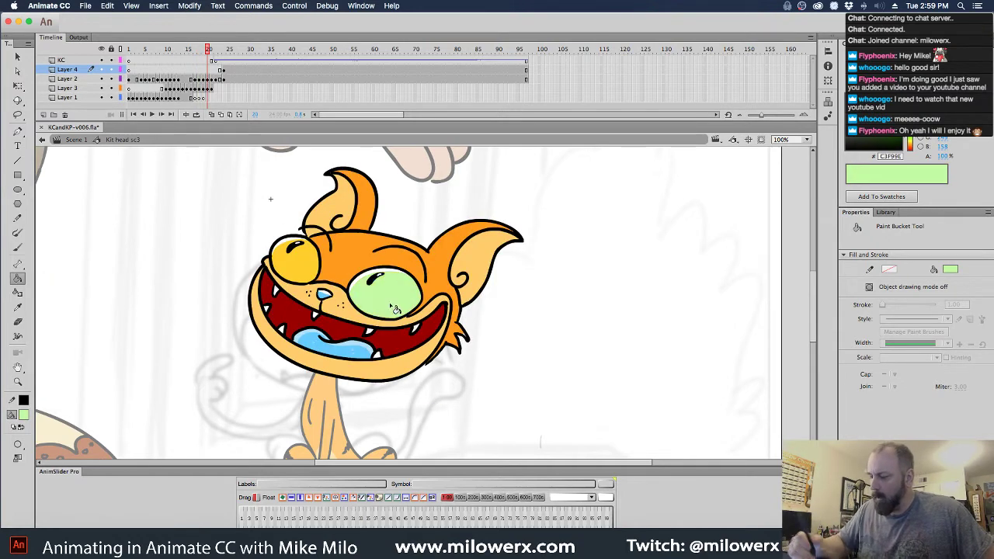
click(312, 266)
- Flip back to frame 3 and forward again through the head animation to check the eye colours
key(comma)
key(comma)
key(comma)
key(comma)
key(comma)
key(comma)
key(comma)
key(comma)
key(comma)
key(comma)
key(comma)
key(comma)
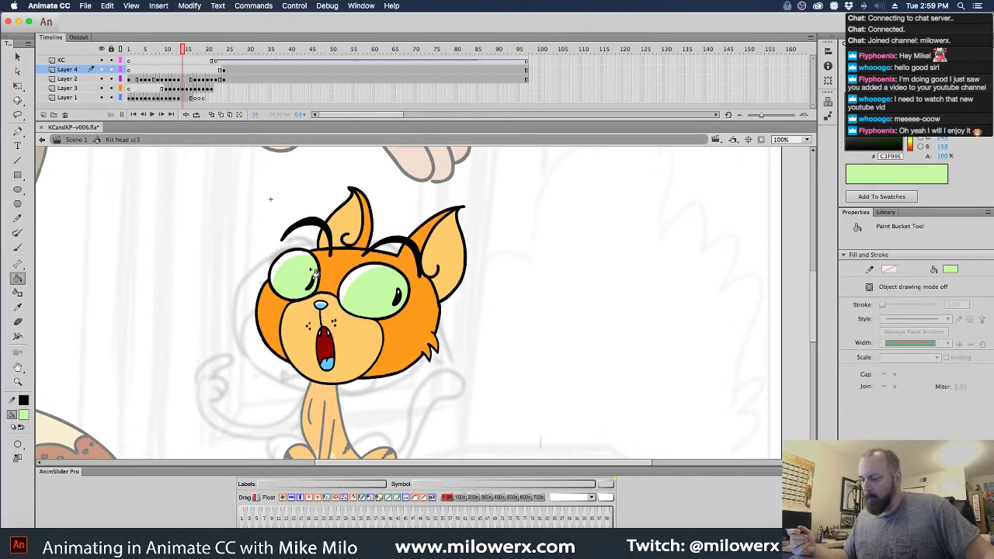
key(comma)
key(comma)
key(comma)
key(comma)
key(comma)
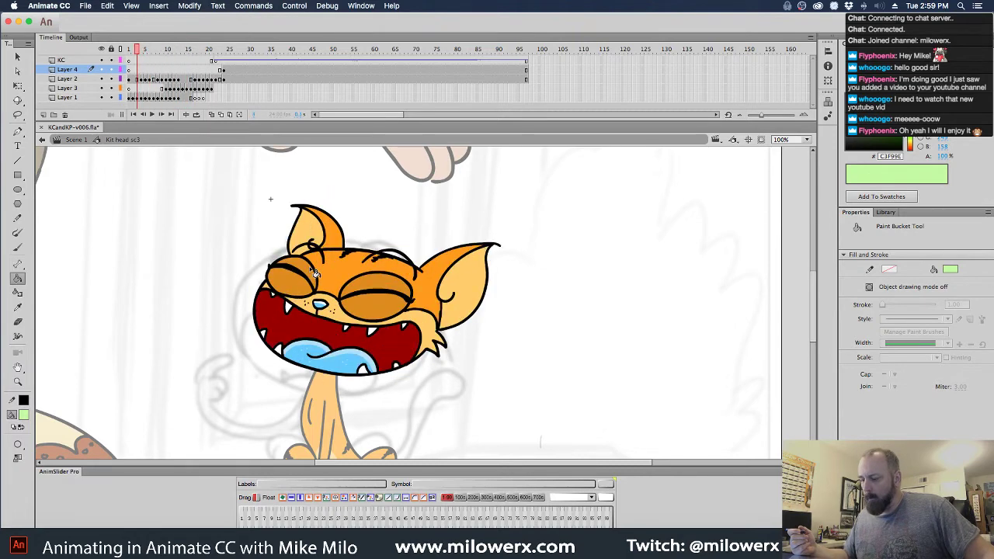
key(period)
key(period)
key(period)
key(period)
key(period)
key(period)
key(period)
key(period)
key(period)
key(period)
key(period)
key(period)
key(period)
key(period)
key(period)
key(period)
key(period)
key(period)
key(period)
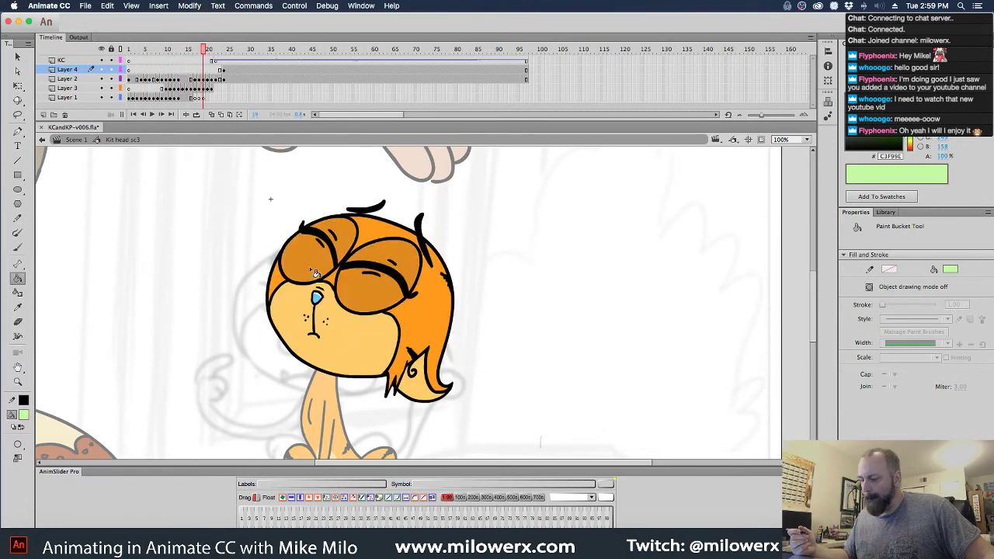
key(comma)
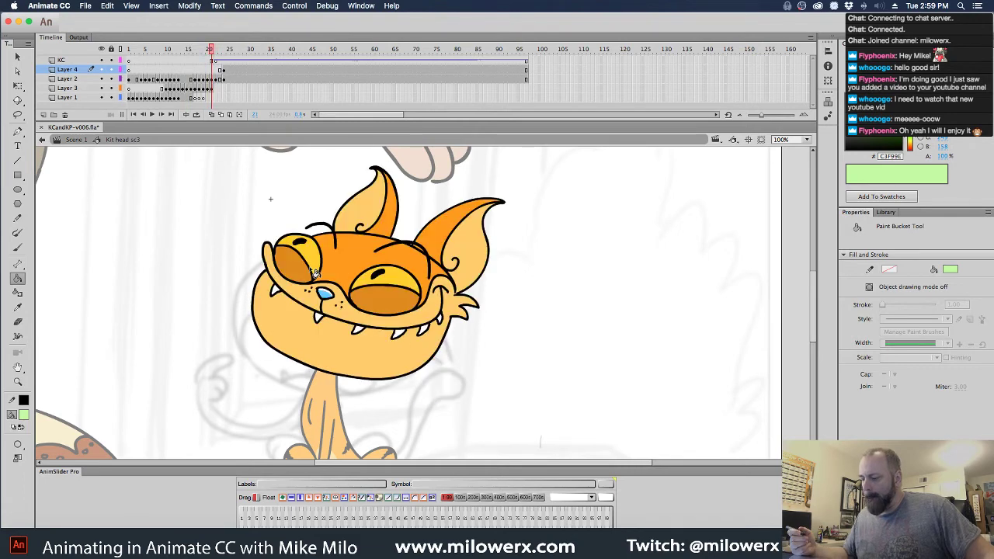
- Fill the exposed parts of both half-closed eyes on frame 21 with green C3F99E and compare with frame 22
click(395, 284)
click(319, 262)
key(period)
key(comma)
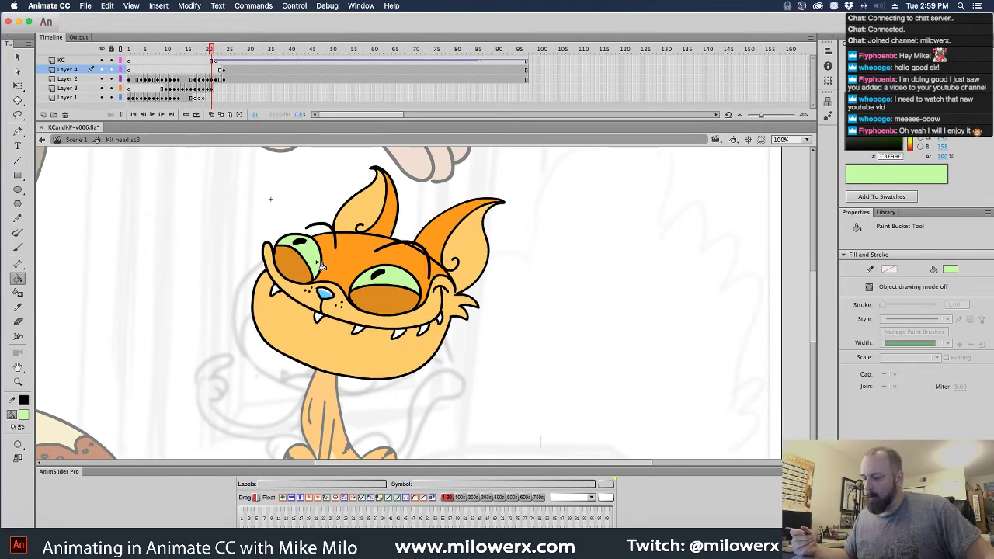
- Fill the eye areas around both grey pupils of the outlined head on frame 24 with green C3F99E
key(period)
key(period)
key(period)
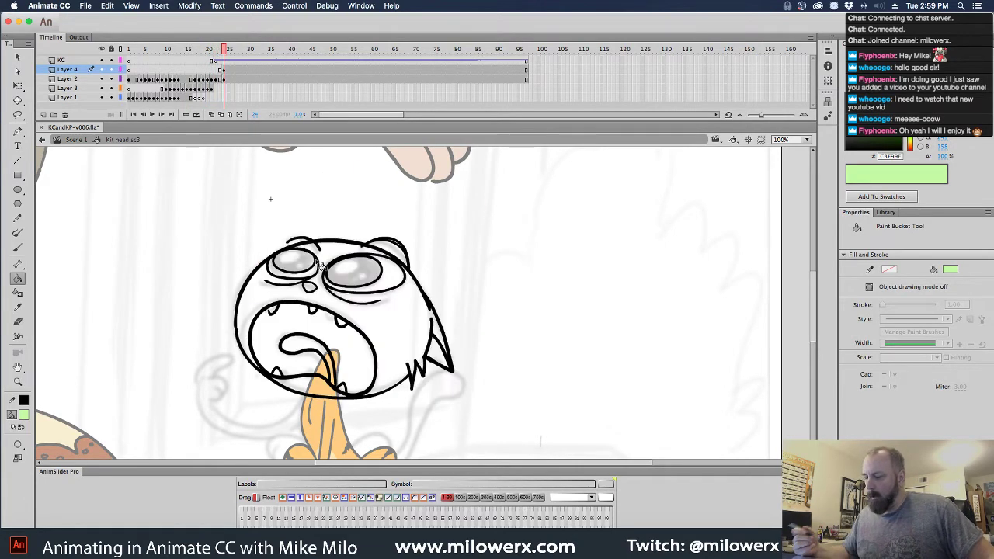
click(397, 284)
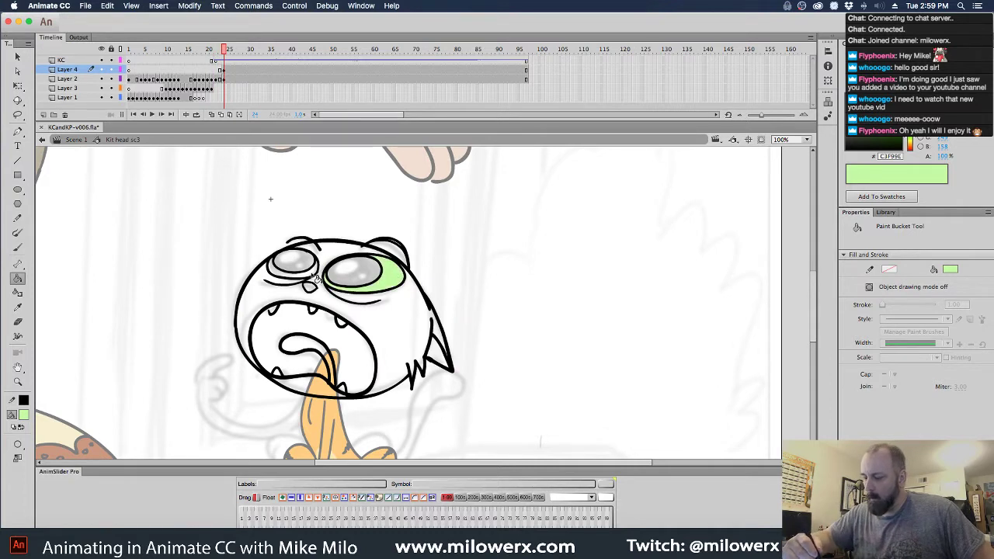
click(317, 278)
- Ready the Brush Tool with black 000000 as the fill colour
click(18, 57)
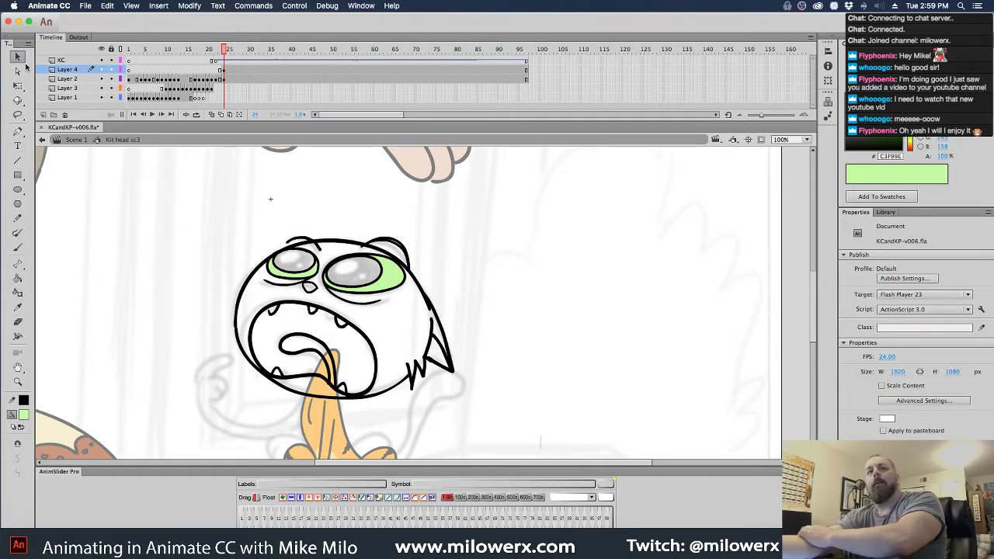
click(456, 396)
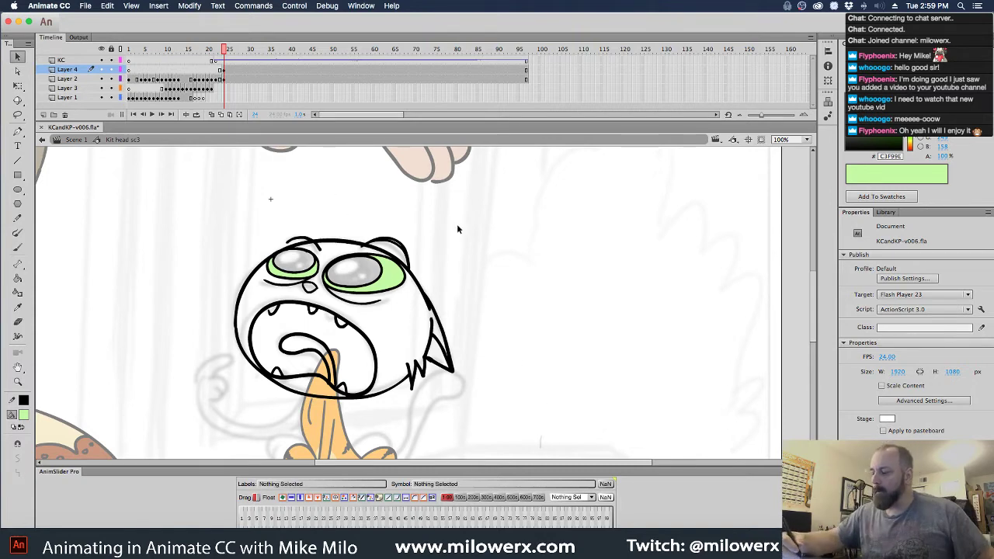
alt+super+click(456, 194)
mouse_move(488, 273)
mouse_down()
mouse_move(481, 295)
mouse_move(479, 247)
mouse_up()
super+click(454, 310)
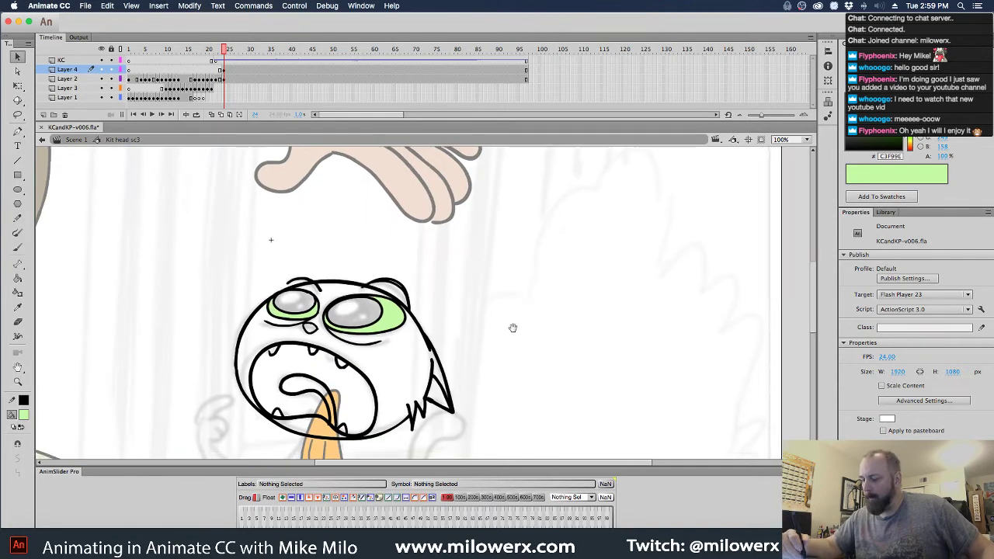
drag(512, 328, 504, 242)
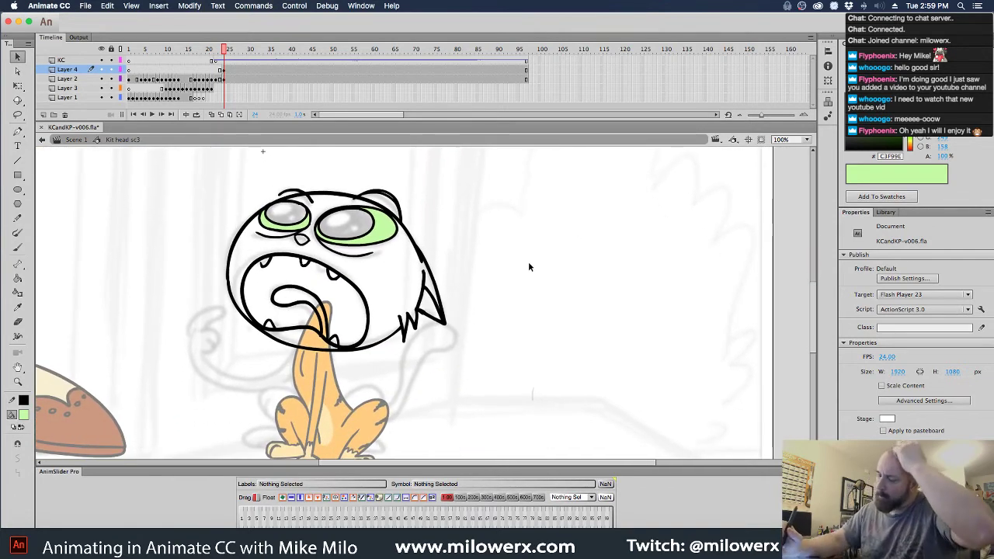
click(24, 418)
click(70, 331)
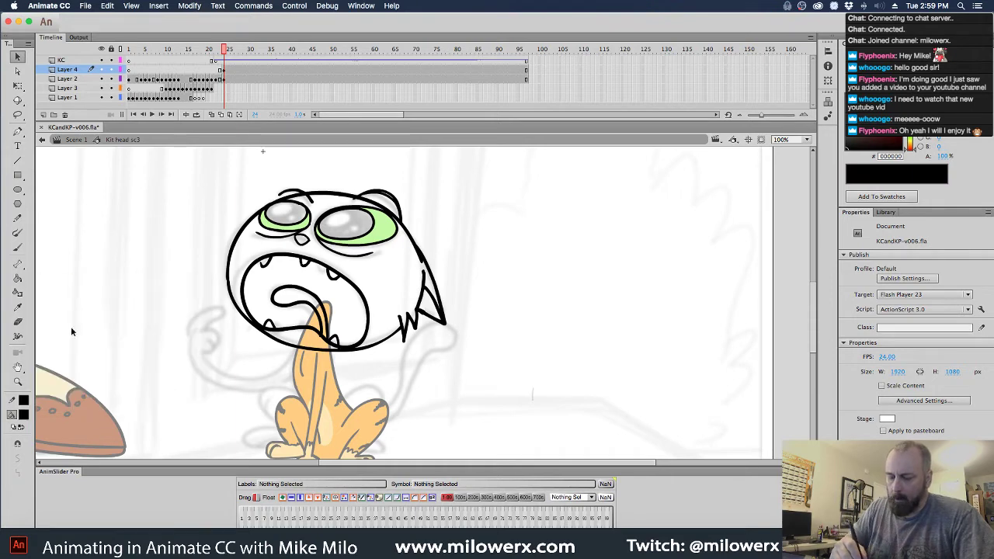
key(b)
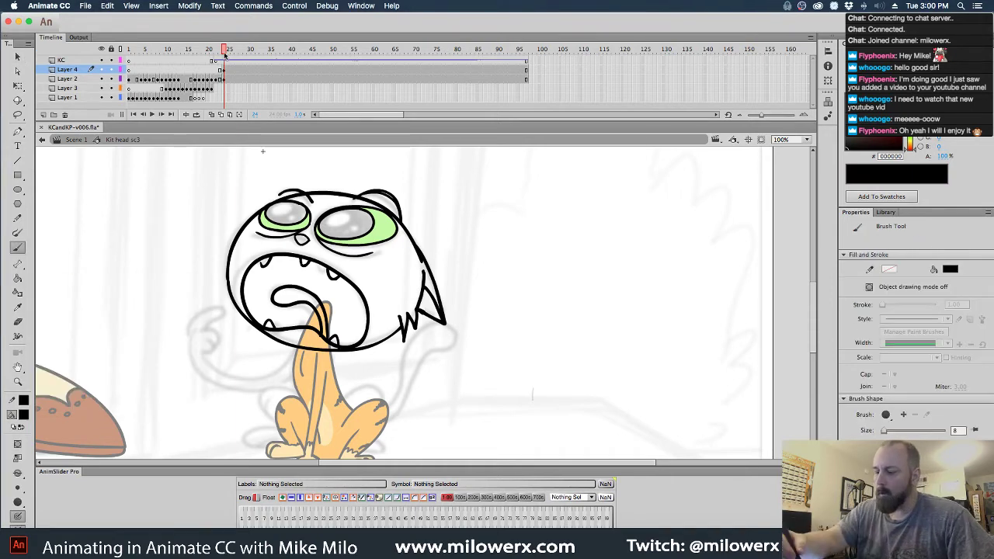
- Delay the outlined head by one frame on Layers 2 and 4 so that it starts on frame 25
drag(224, 52, 223, 51)
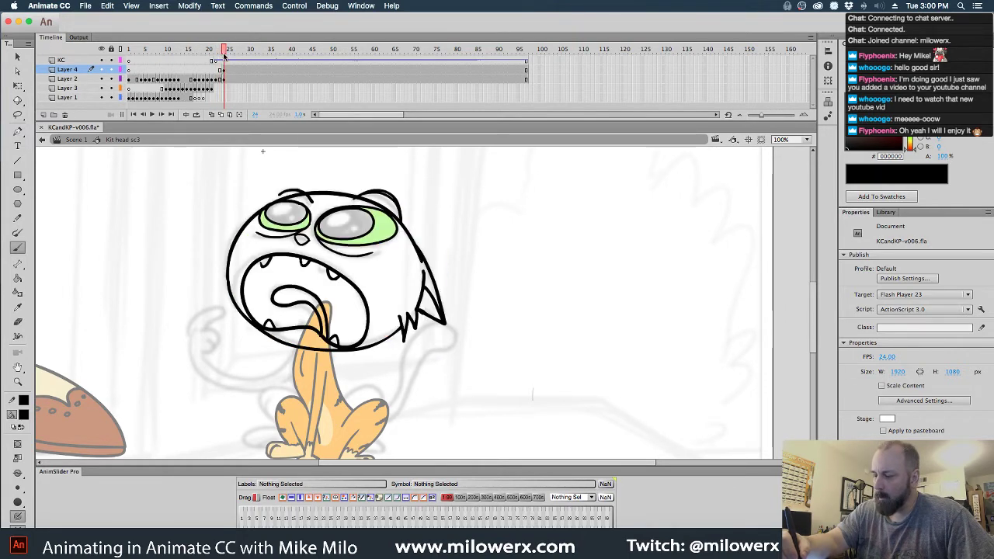
click(226, 78)
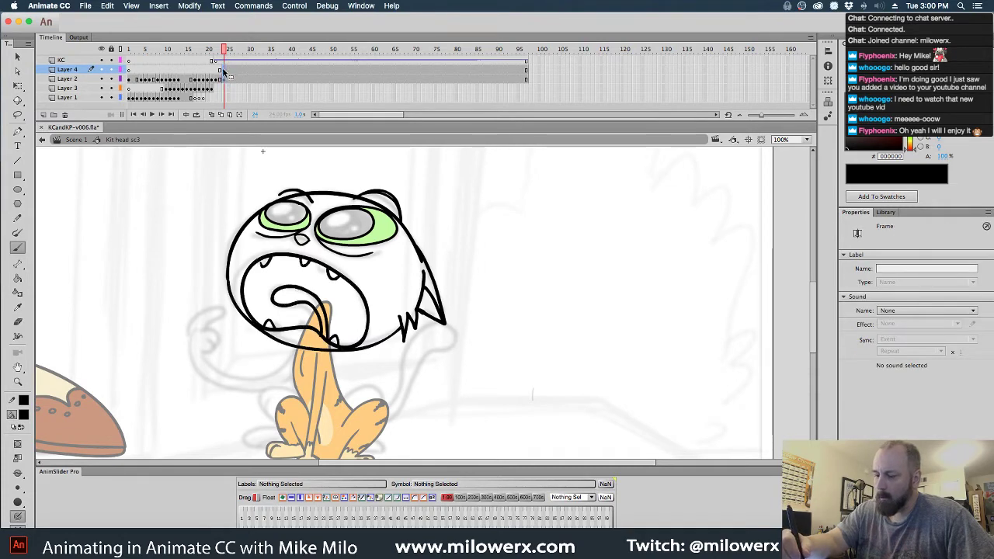
click(225, 71)
key(period)
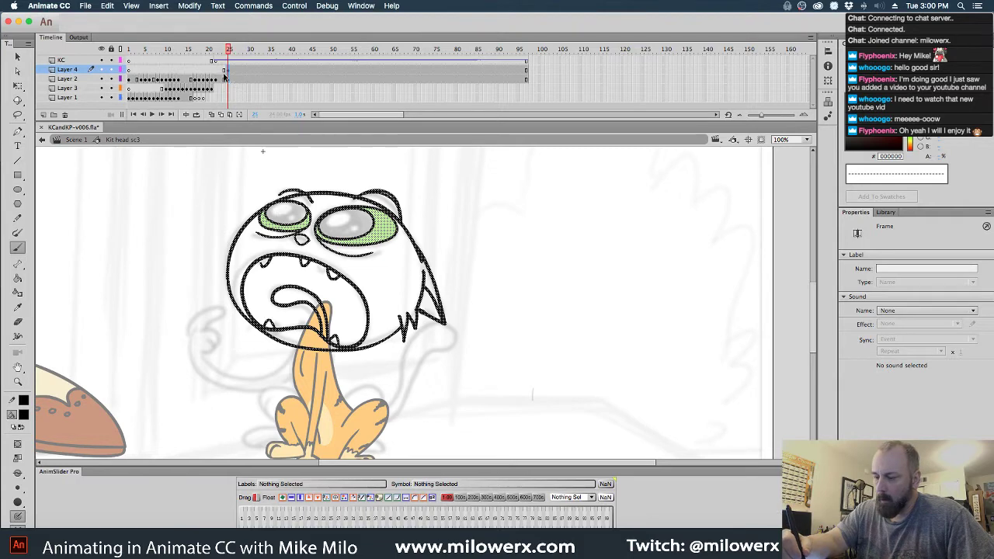
key(comma)
click(224, 78)
- Clear the head drawing from frame 23, leaving blank keyframes there on Layers 2 and 4
key(comma)
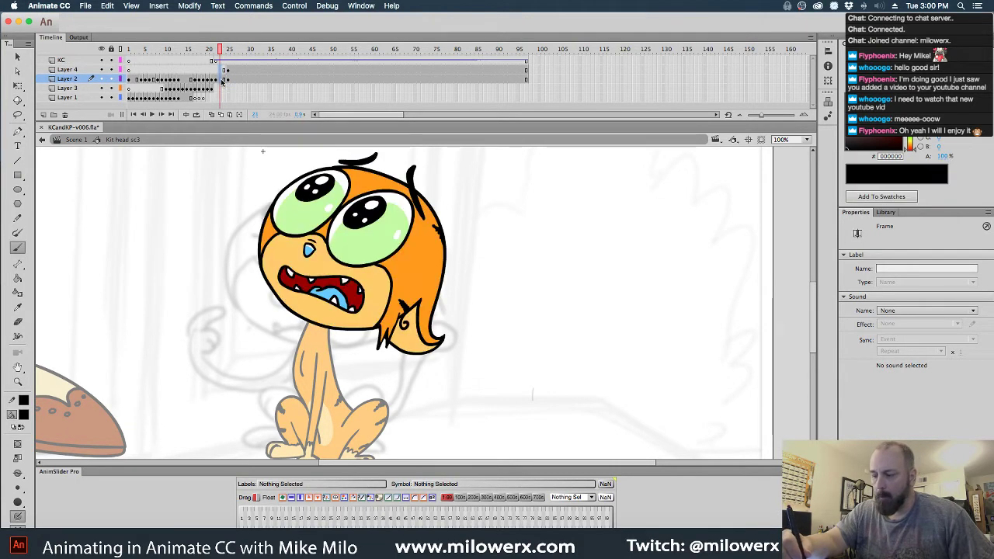
click(223, 80)
key(Delete)
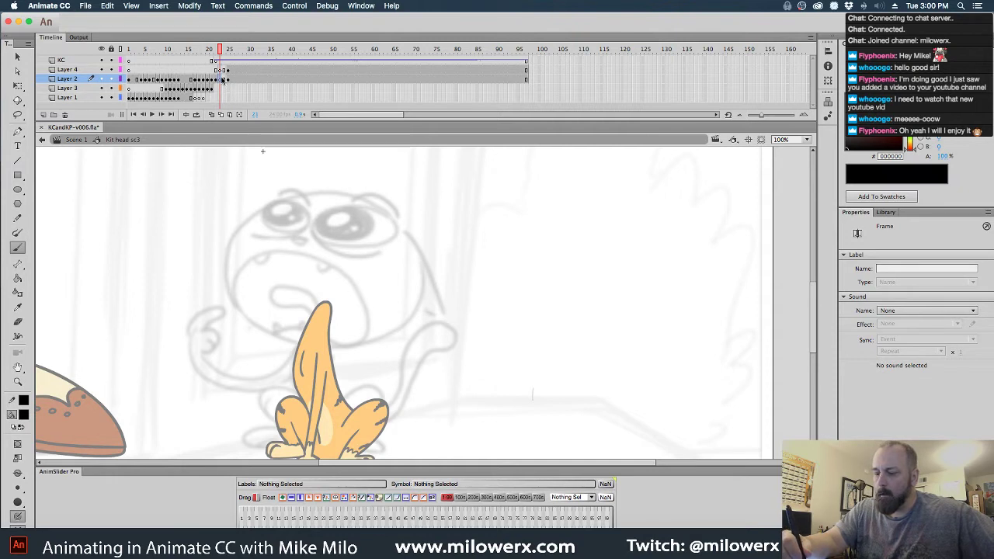
click(224, 80)
click(230, 80)
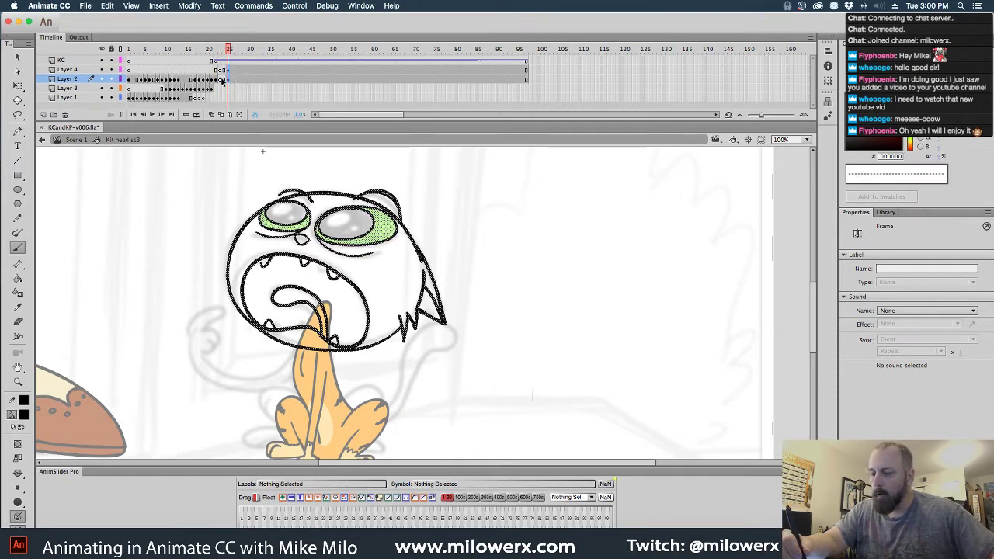
- Extend the hold of the wide-eyed head on frame 22 by one frame on Layers 2 and 4
click(216, 80)
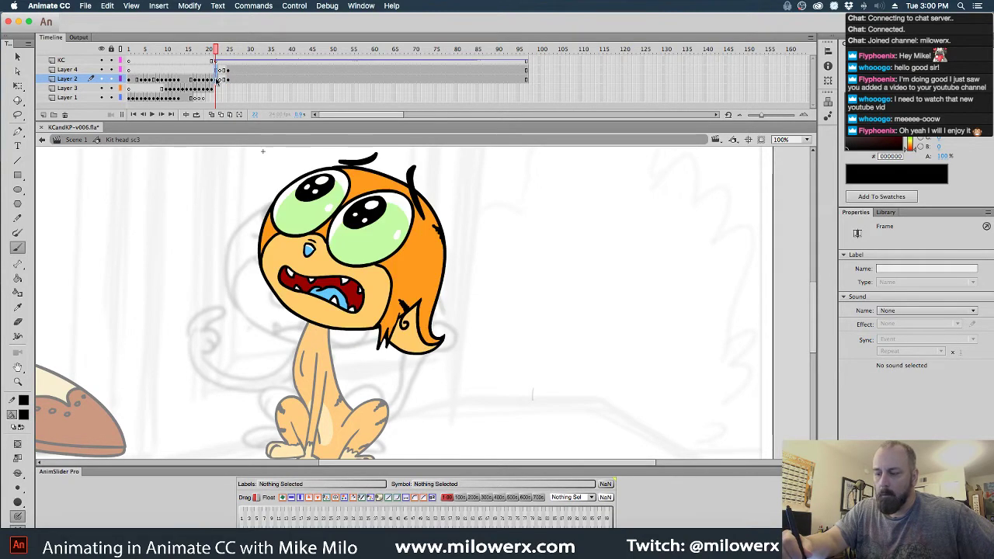
drag(217, 81, 218, 85)
key(F5)
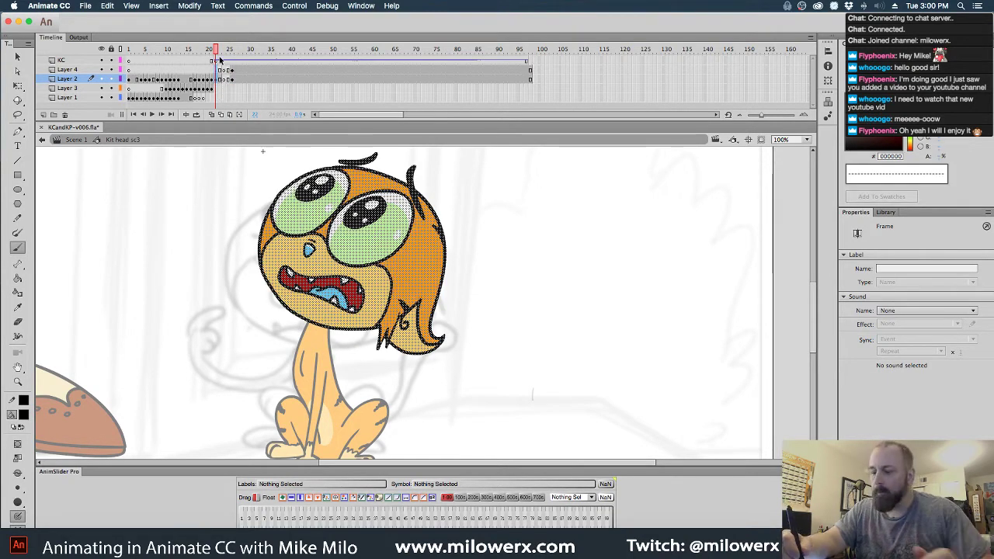
- Check the spacing of the neighbouring head drawings around blank frame 24 with onion skinning, then switch it off
mouse_move(218, 51)
mouse_down()
mouse_move(232, 52)
mouse_move(223, 53)
mouse_up()
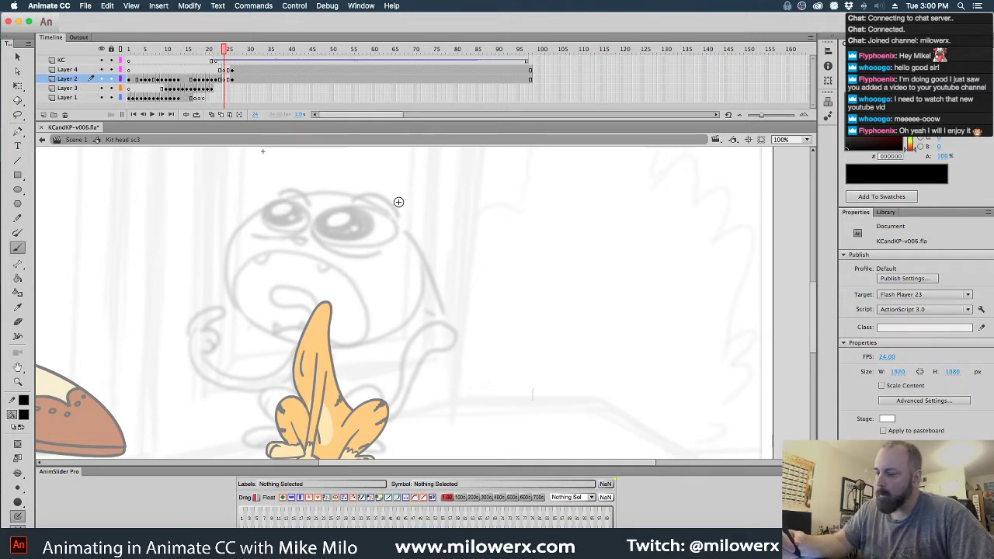
click(212, 115)
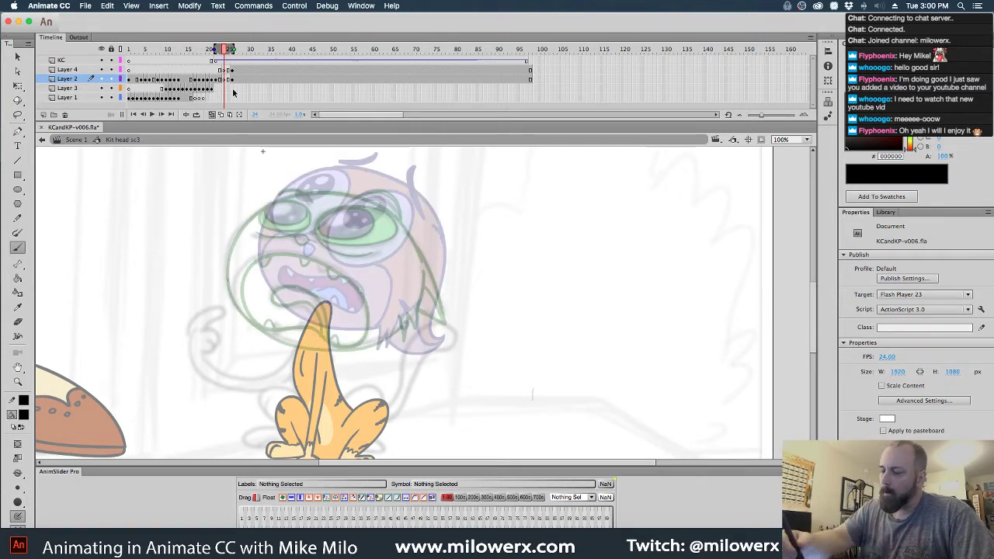
click(212, 116)
key(period)
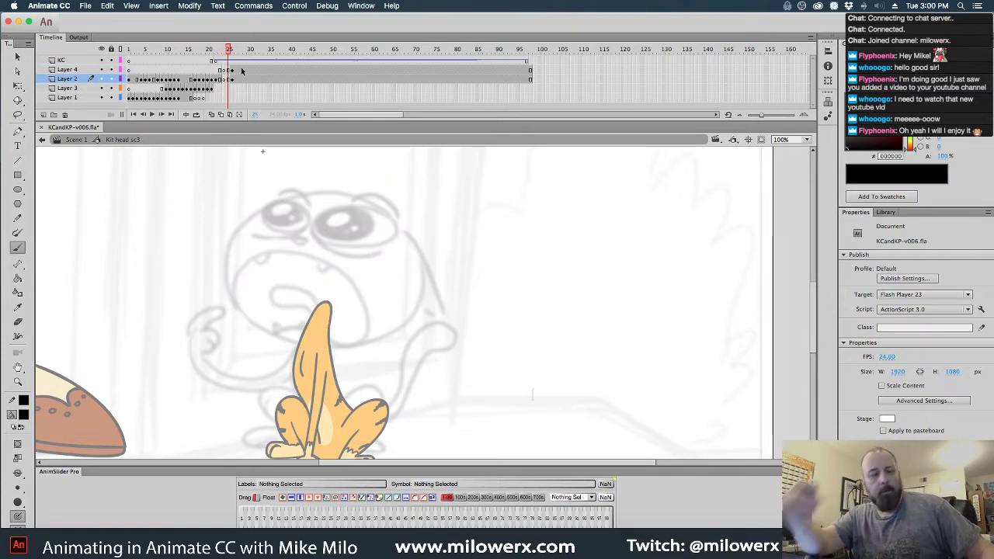
- Flip between frames 22 and 26 to compare the two head poses, ending with frame 24 selected on Layer 2
key(comma)
key(comma)
key(comma)
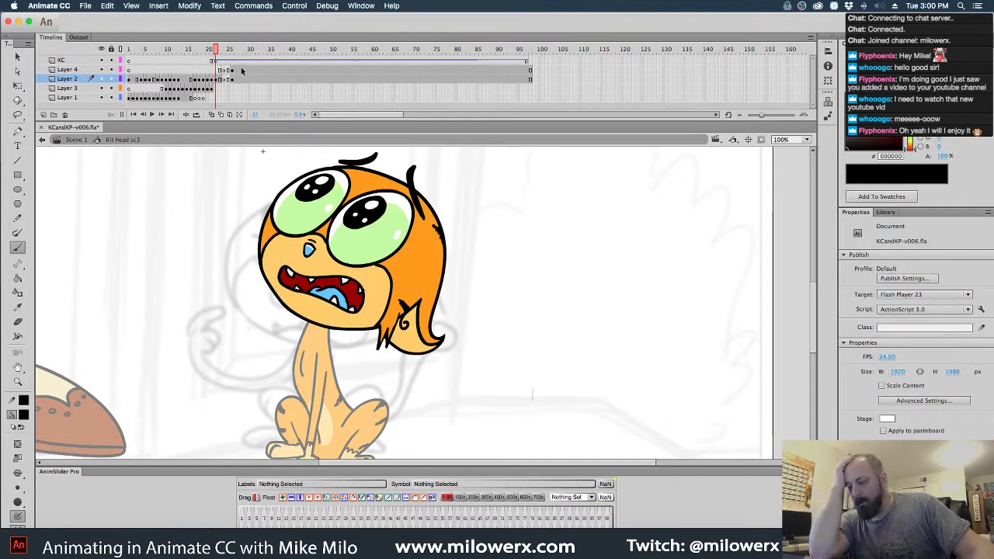
key(period)
key(period)
key(period)
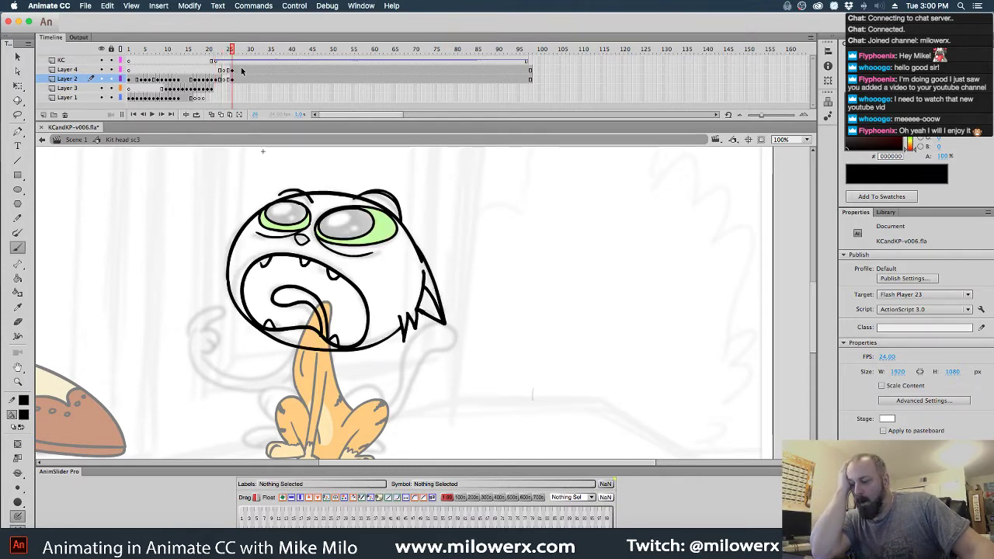
key(comma)
key(comma)
key(comma)
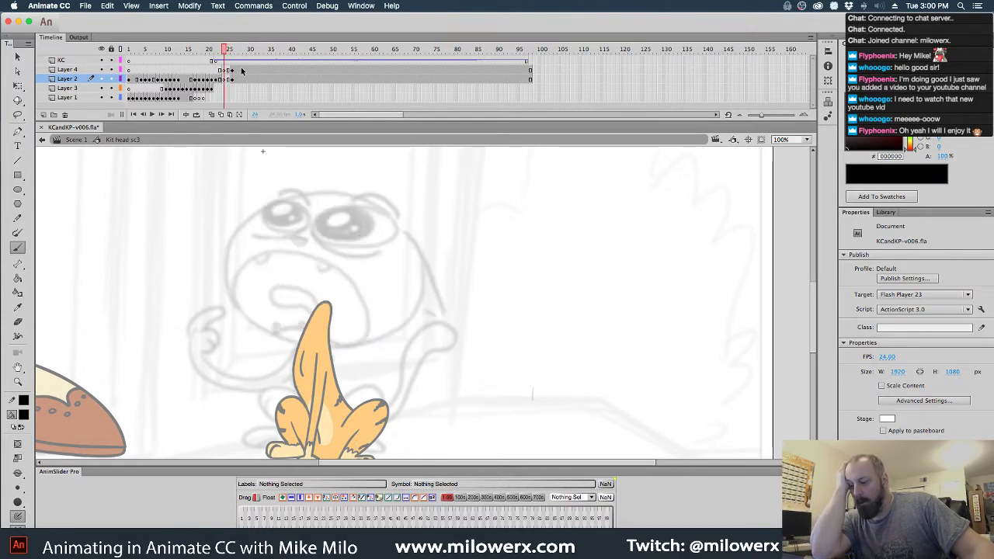
key(period)
key(period)
key(period)
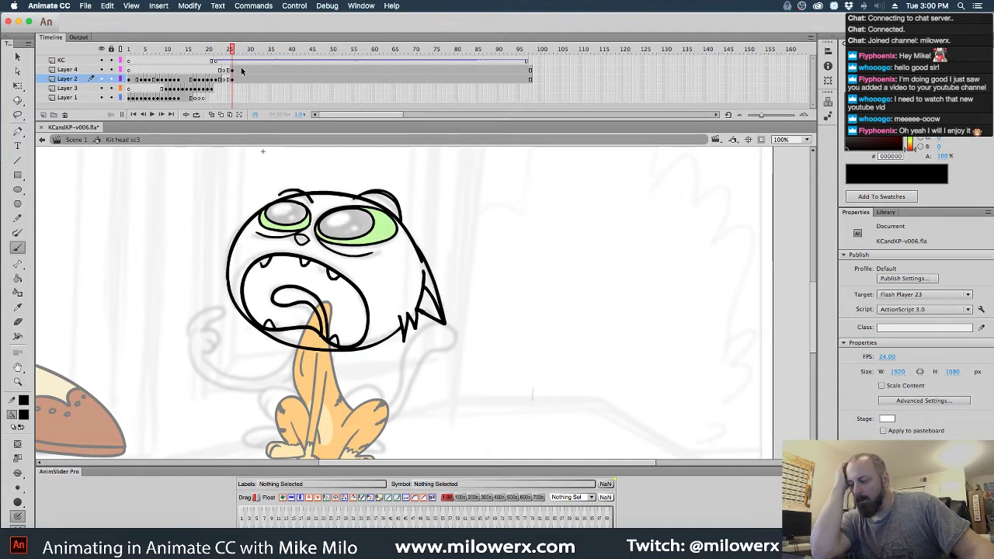
key(comma)
key(comma)
key(comma)
key(period)
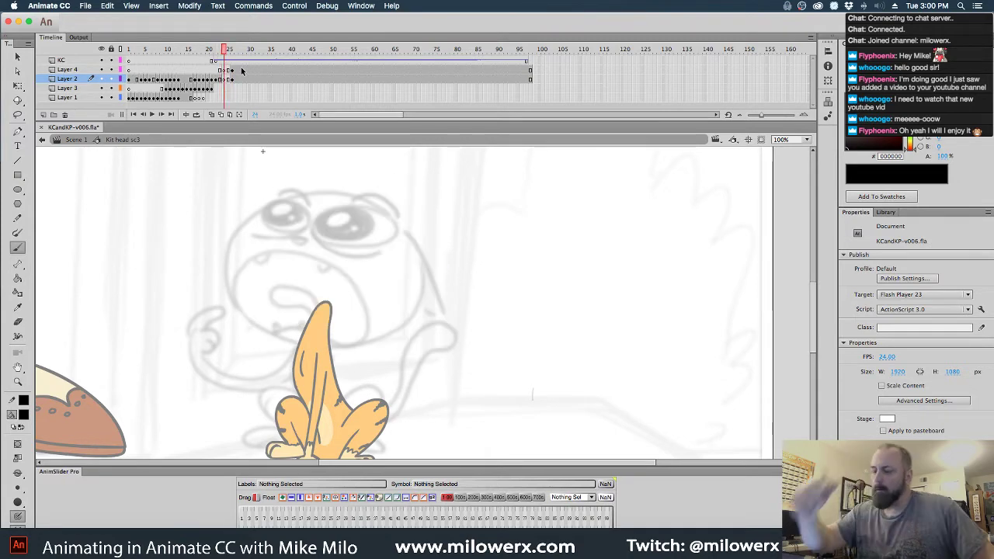
click(225, 79)
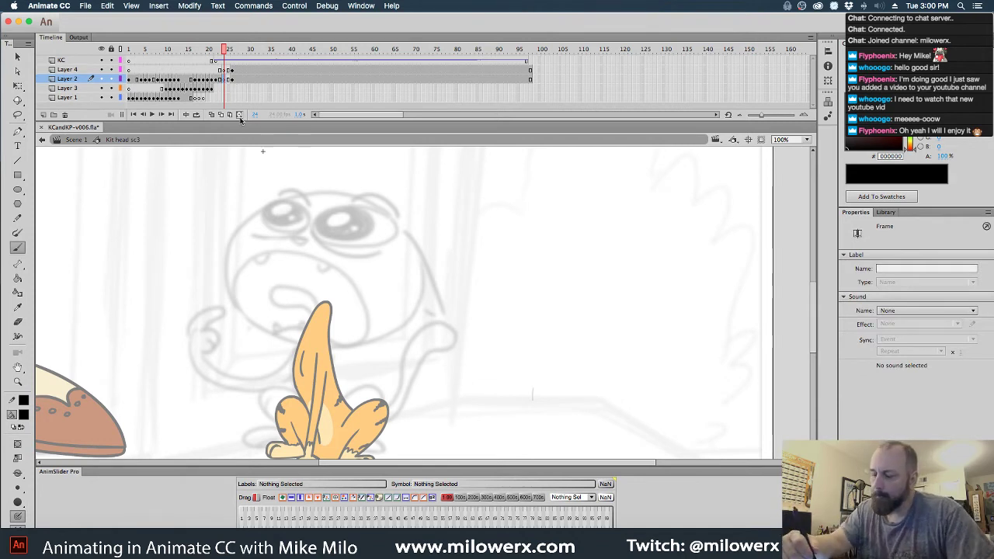
- Switch on onion skinning around blank frame 24, with its range running from frame 23 to frame 26
click(211, 114)
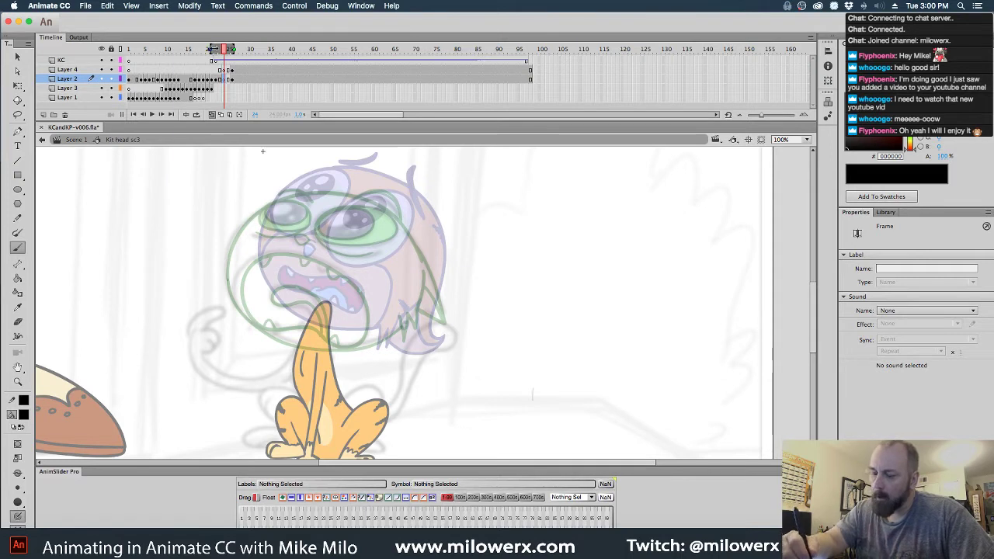
key(period)
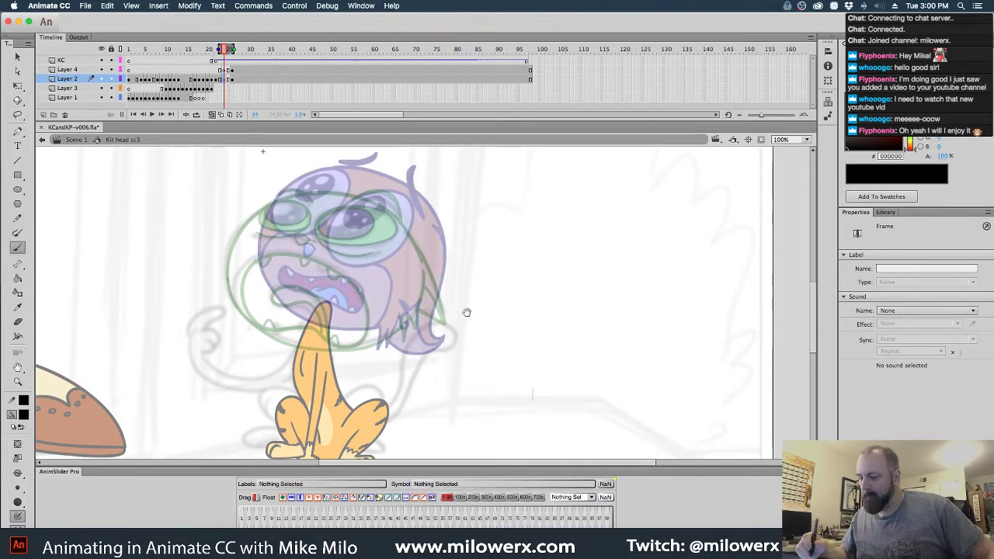
drag(463, 313, 432, 336)
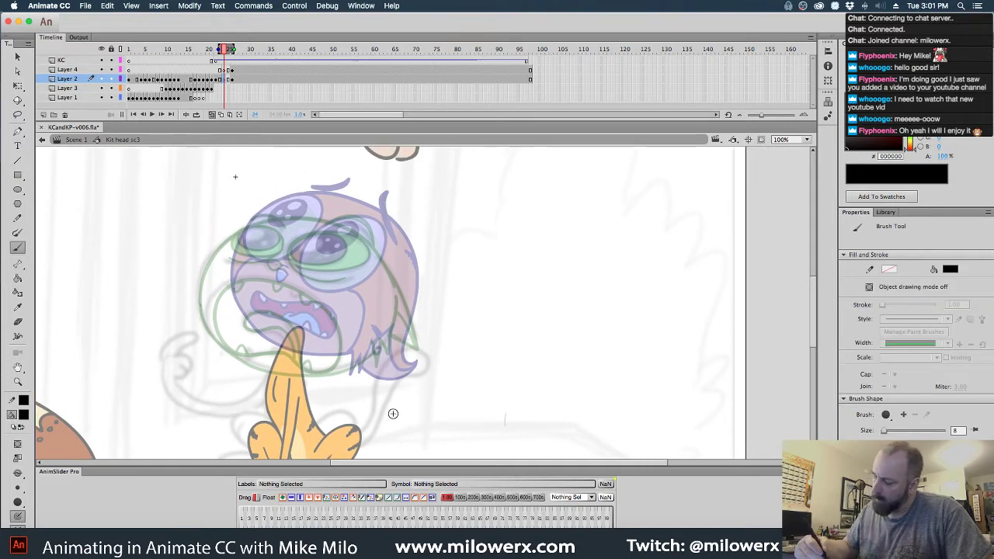
mouse_move(388, 320)
mouse_down()
mouse_move(381, 359)
mouse_move(370, 361)
mouse_up()
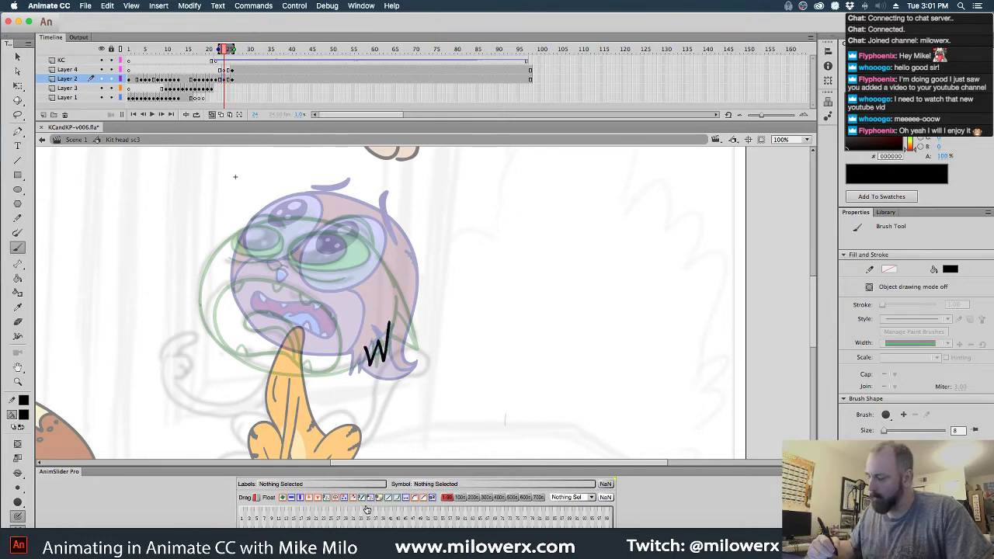
click(232, 80)
click(225, 80)
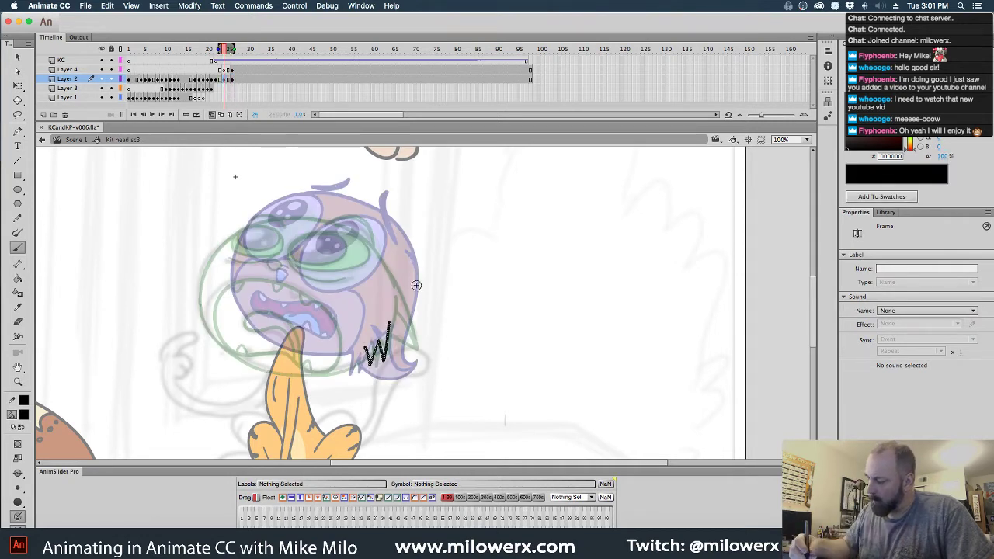
mouse_move(413, 283)
mouse_down()
mouse_move(410, 366)
mouse_move(385, 360)
mouse_up()
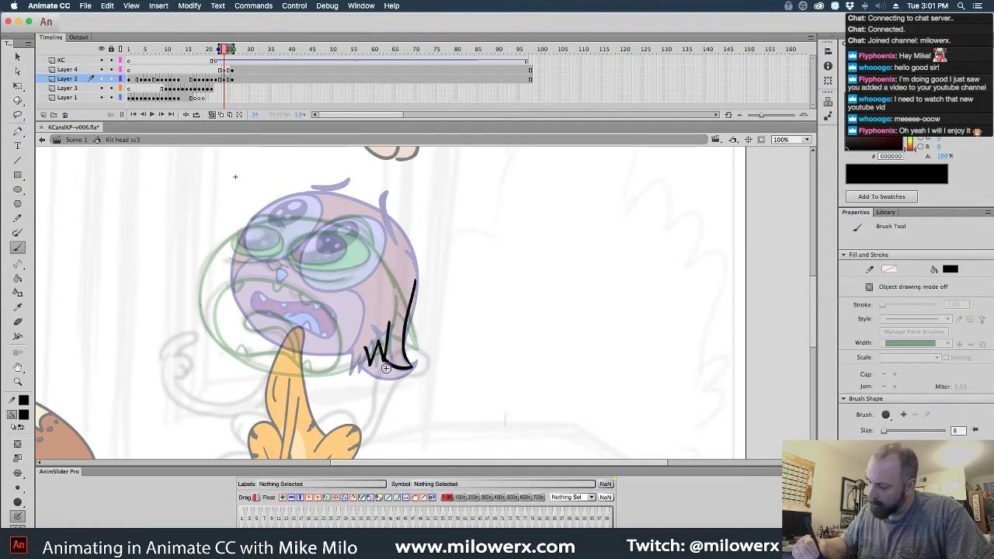
key(super+z)
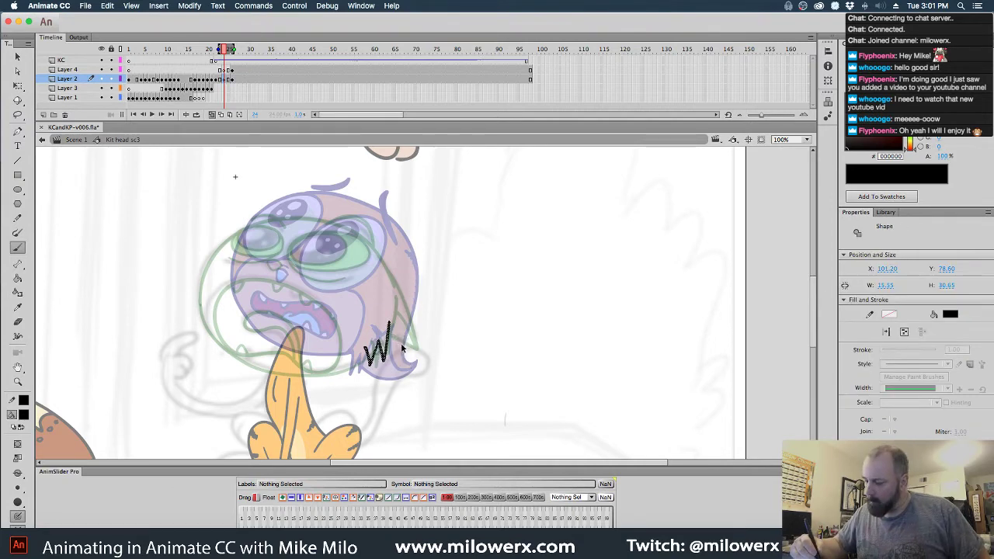
key(period)
key(period)
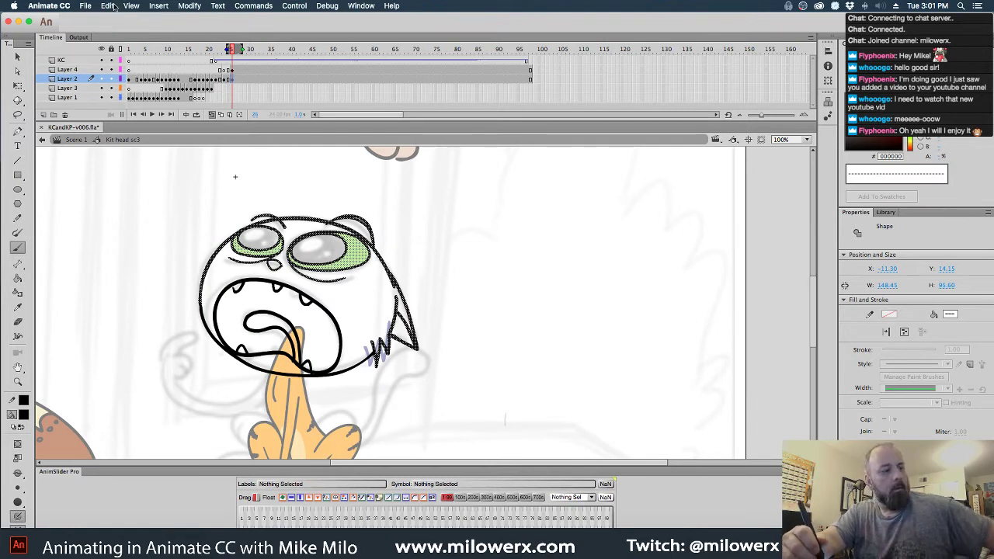
key(comma)
key(comma)
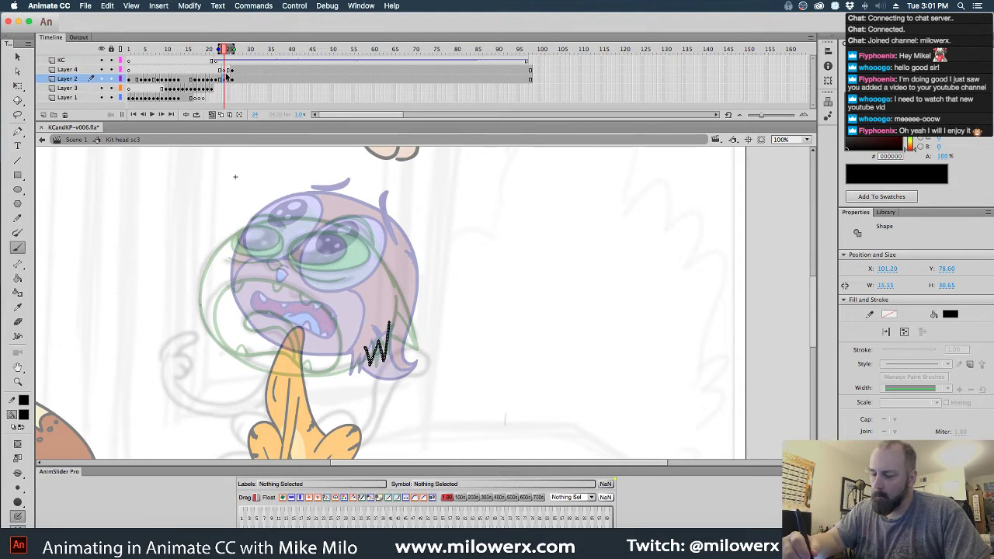
key(super+y)
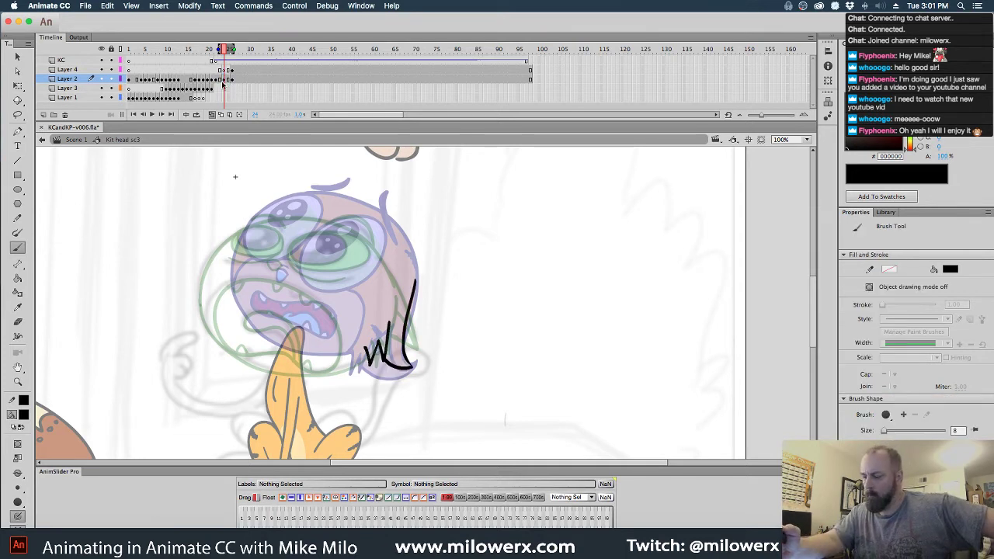
ctrl+click(417, 354)
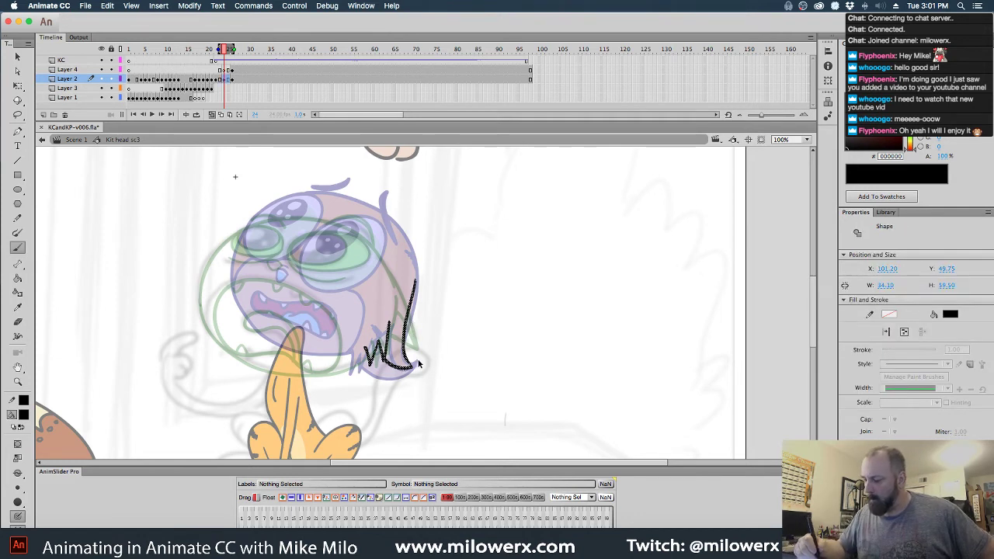
key(Delete)
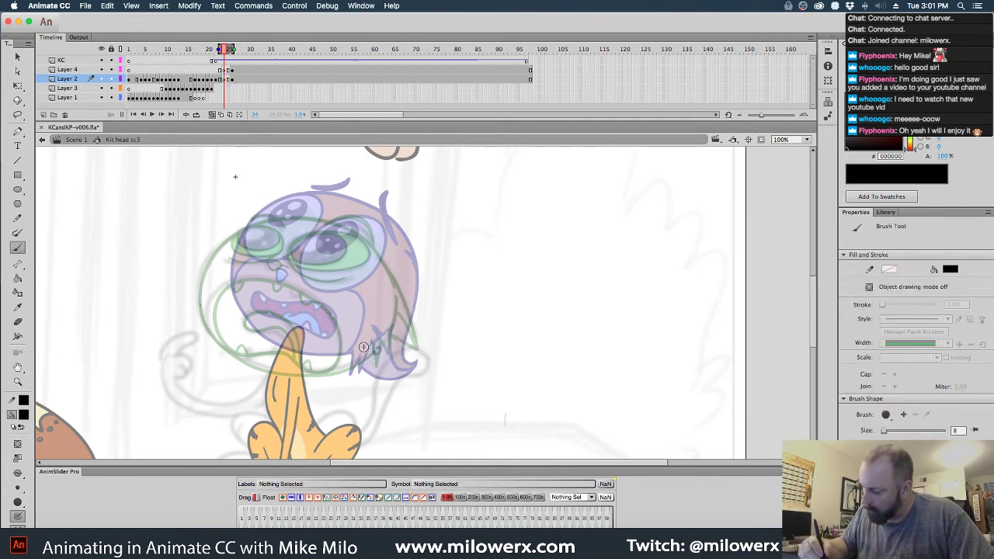
- Ink the in-between head's jagged cheek fur and round head outline on Layer 2 at frame 24, midway between the onion-skinned poses
drag(376, 345, 385, 342)
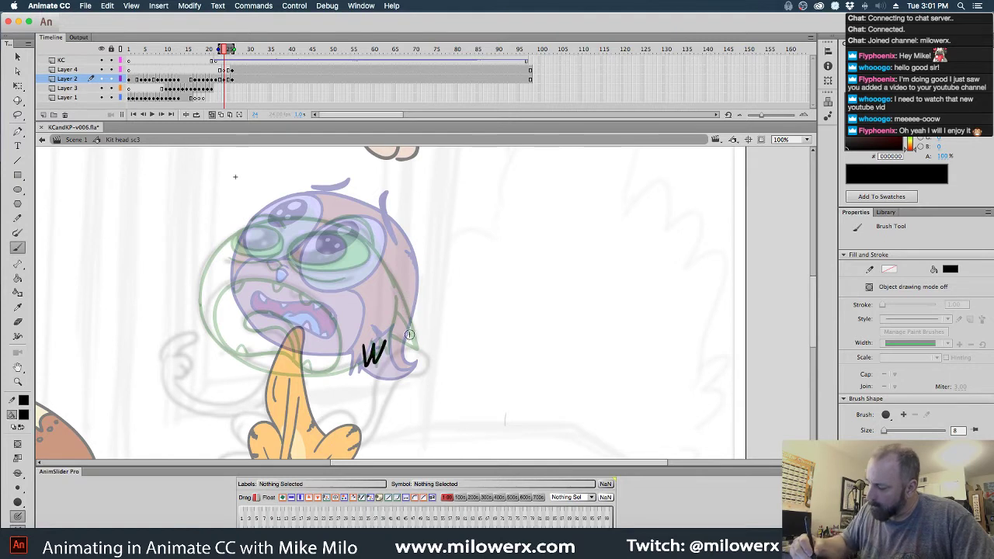
drag(409, 298, 404, 329)
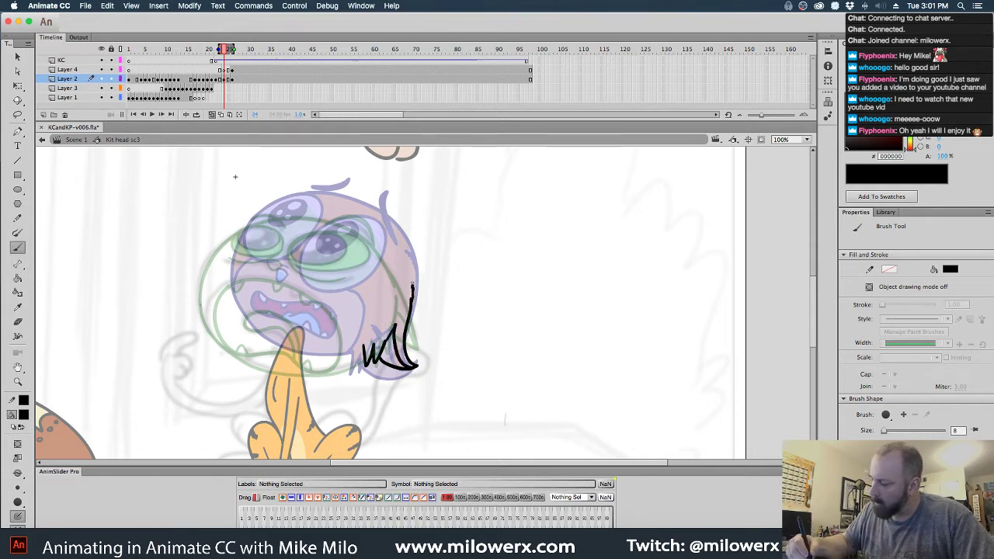
mouse_move(412, 287)
mouse_down()
mouse_move(360, 213)
mouse_move(304, 201)
mouse_move(256, 211)
mouse_move(218, 247)
mouse_up()
drag(209, 294, 238, 345)
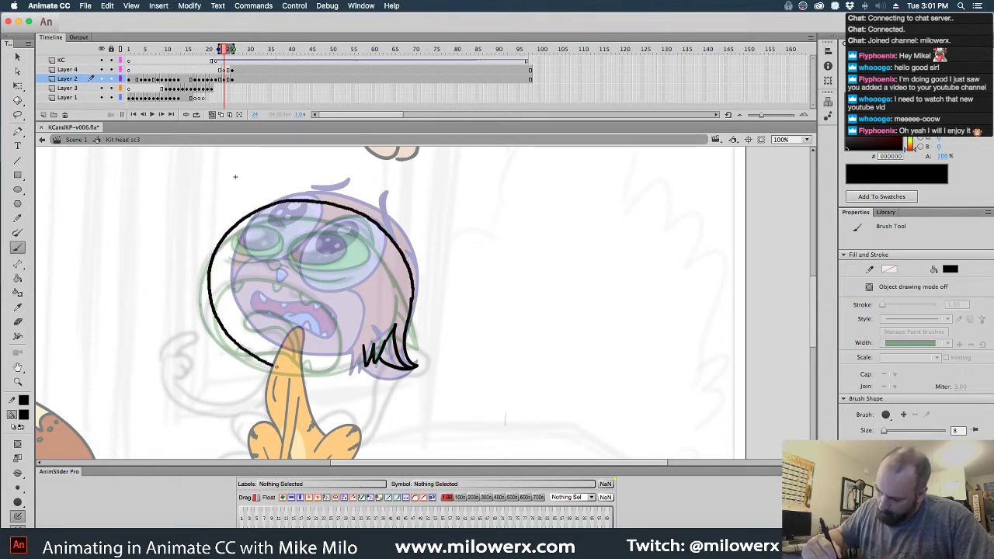
mouse_move(335, 365)
mouse_down()
mouse_move(385, 358)
mouse_move(337, 366)
mouse_move(361, 356)
mouse_up()
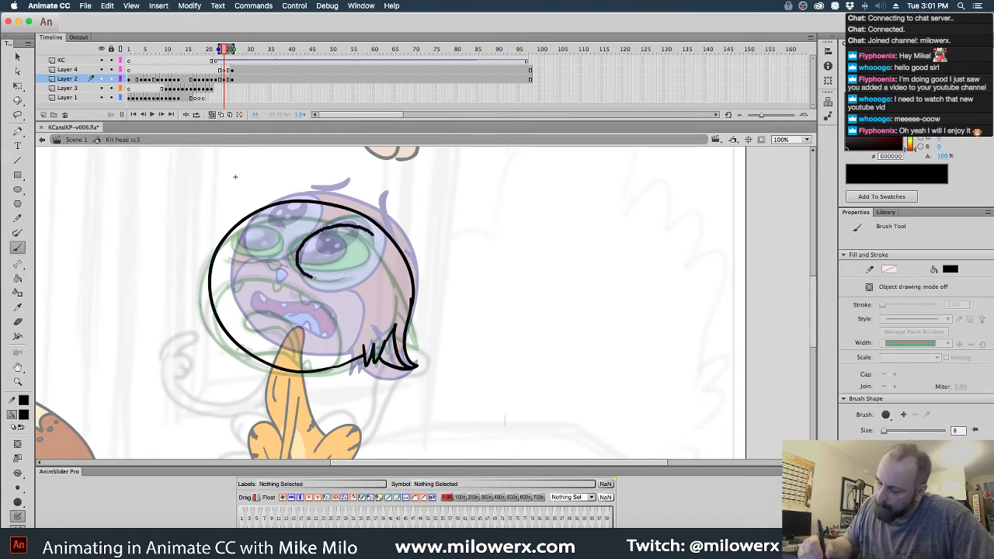
- Ink both oval eyes of the in-between head with a smaller pupil outline inside each
mouse_move(312, 276)
mouse_down()
mouse_move(361, 273)
mouse_move(379, 245)
mouse_move(366, 230)
mouse_up()
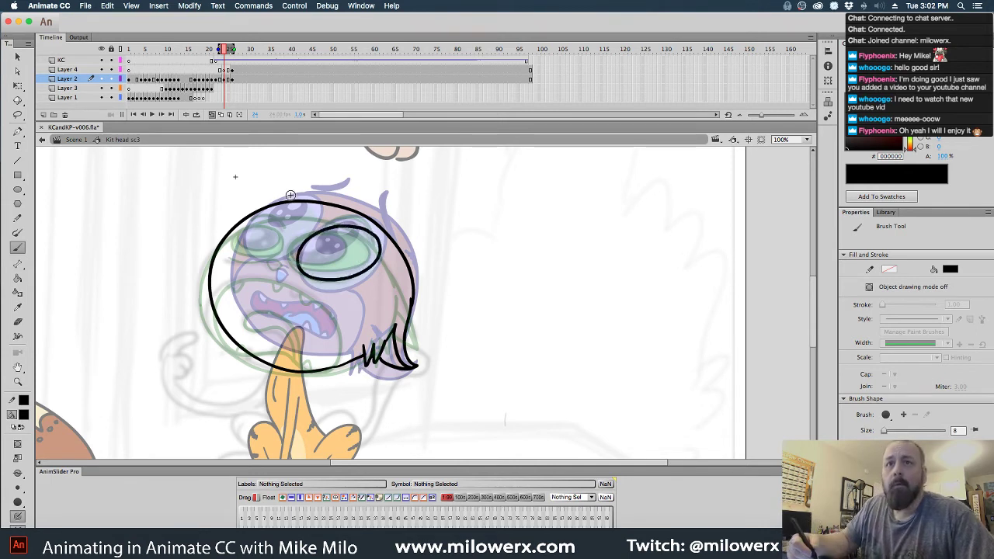
mouse_move(303, 212)
mouse_down()
mouse_move(247, 221)
mouse_move(233, 240)
mouse_move(264, 254)
mouse_move(303, 212)
mouse_up()
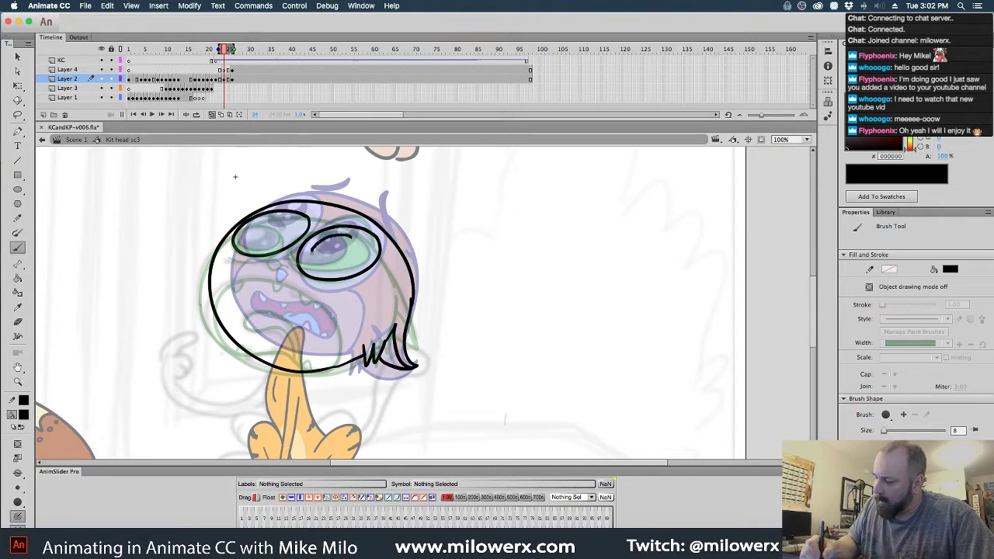
drag(311, 251, 346, 260)
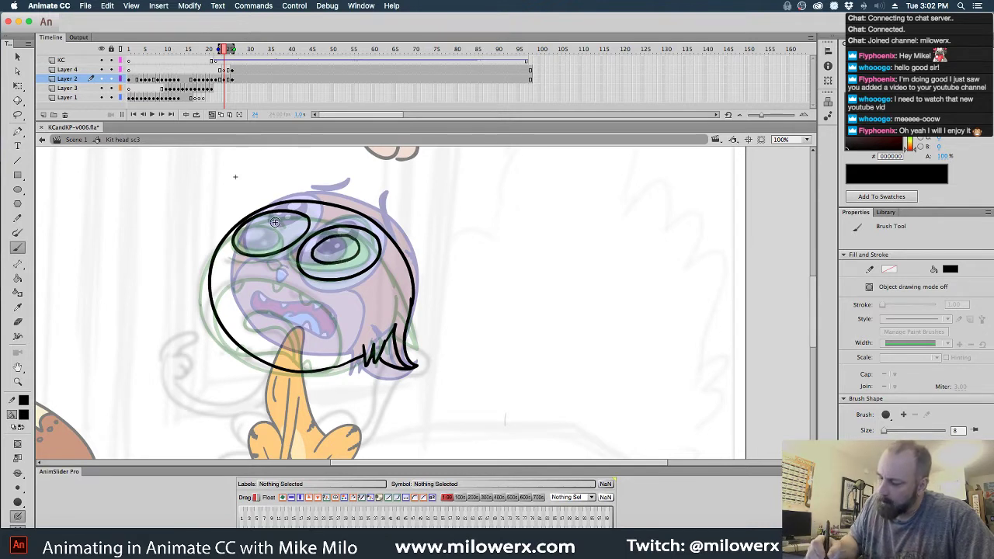
mouse_move(266, 221)
mouse_down()
mouse_move(246, 239)
mouse_move(264, 247)
mouse_move(289, 224)
mouse_up()
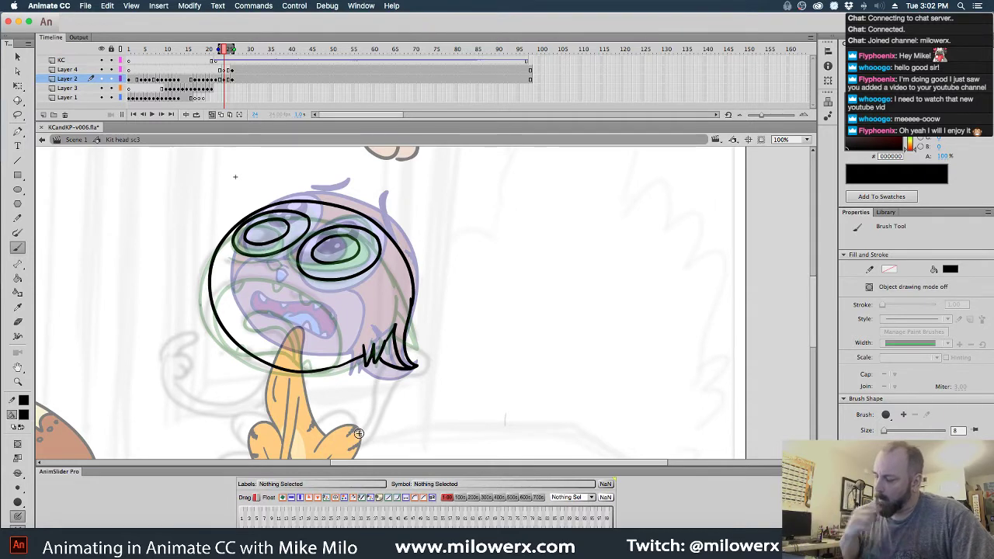
- Fill both pupils of the head drawing on frame 26 with solid black
click(232, 71)
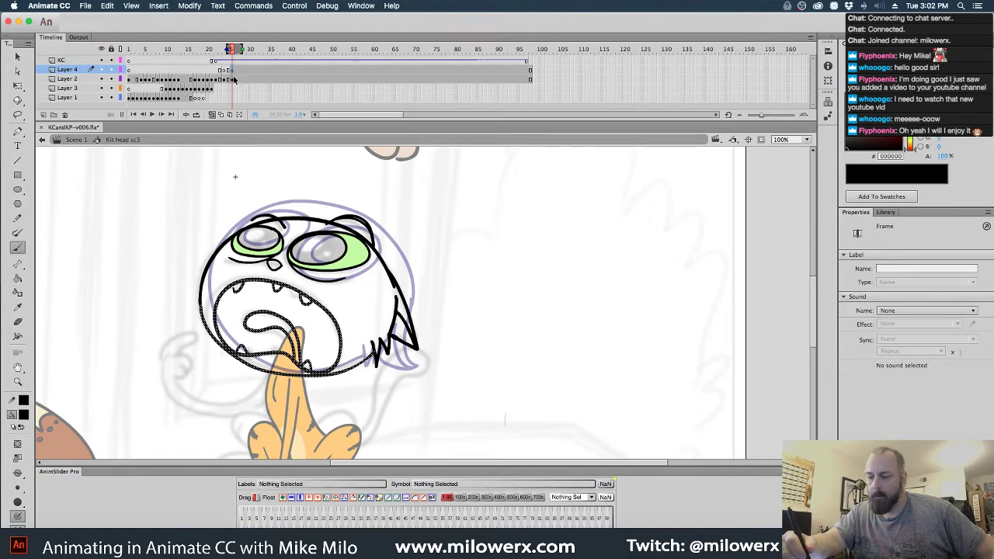
click(233, 80)
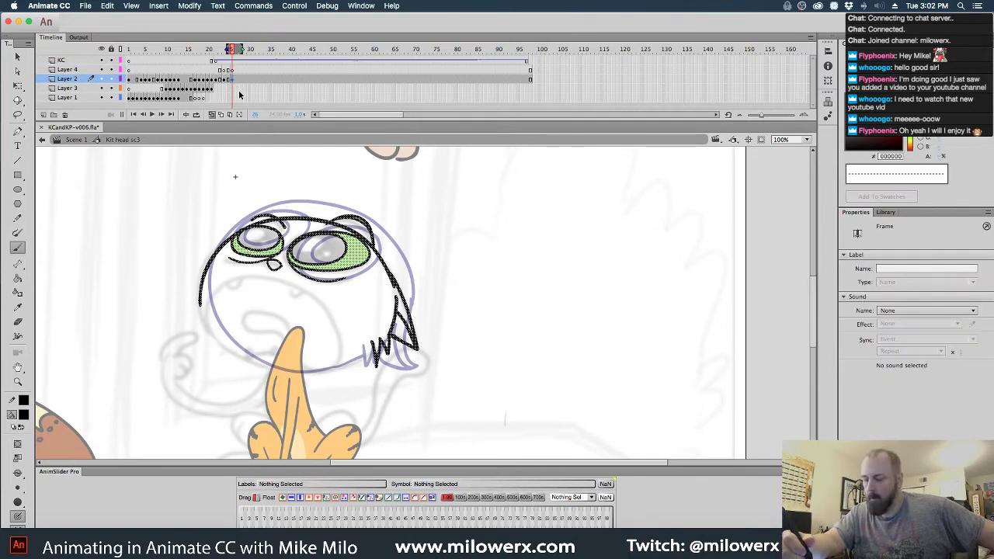
key(super+z)
key(super+z)
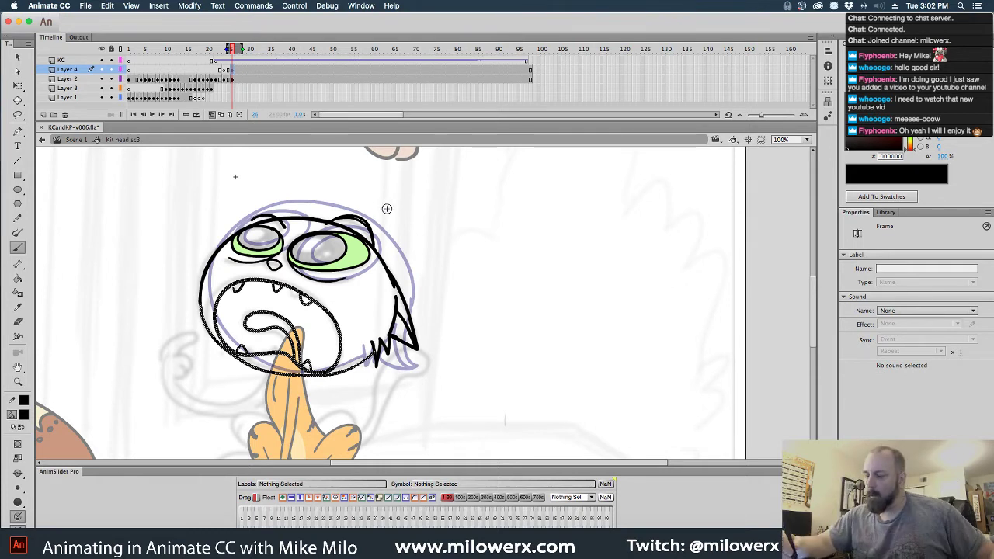
key(Escape)
click(18, 278)
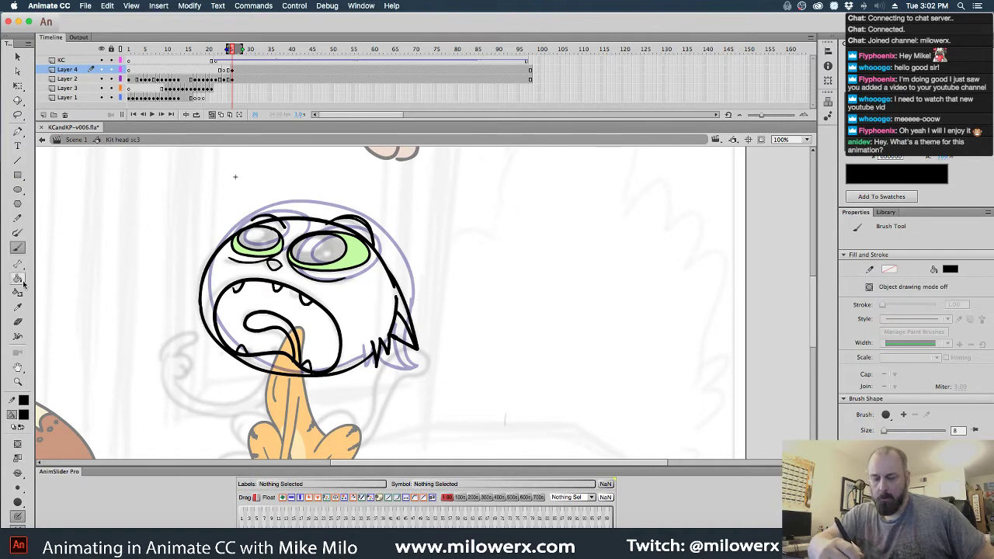
click(330, 255)
click(275, 246)
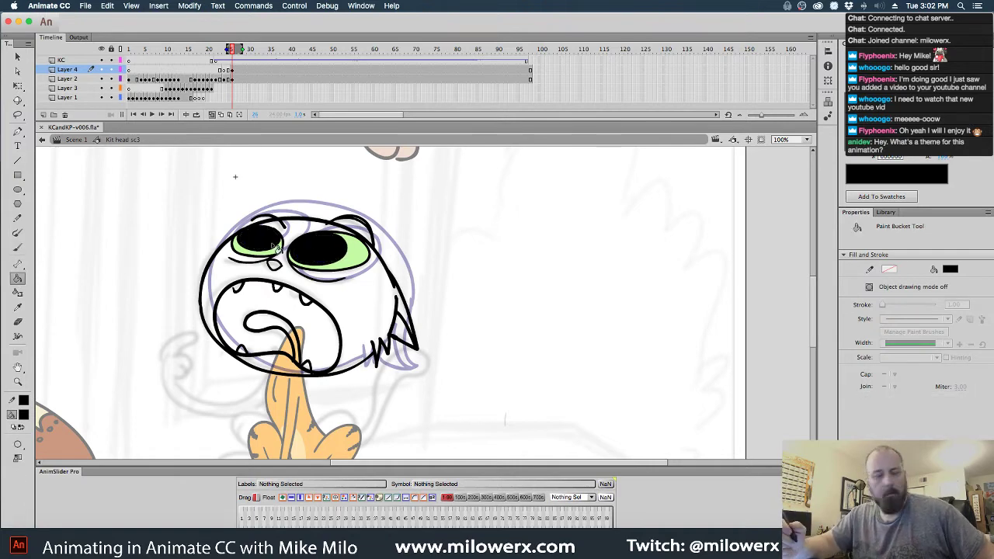
- Fill both pupils of the in-between head with solid black on frame 25
key(comma)
click(342, 252)
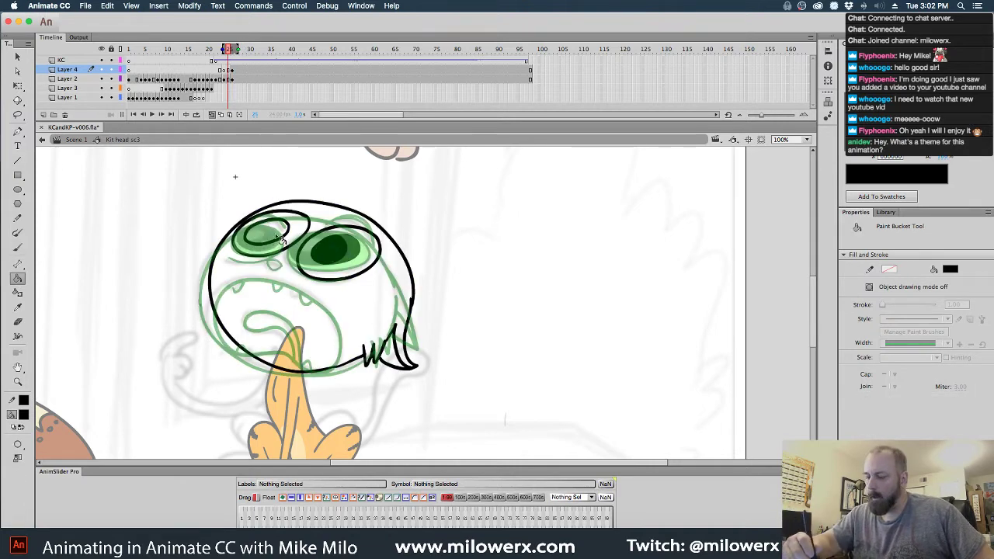
click(283, 237)
- Check the in-between head with onion skinning off by flipping between frames 24 and 25
key(comma)
click(222, 115)
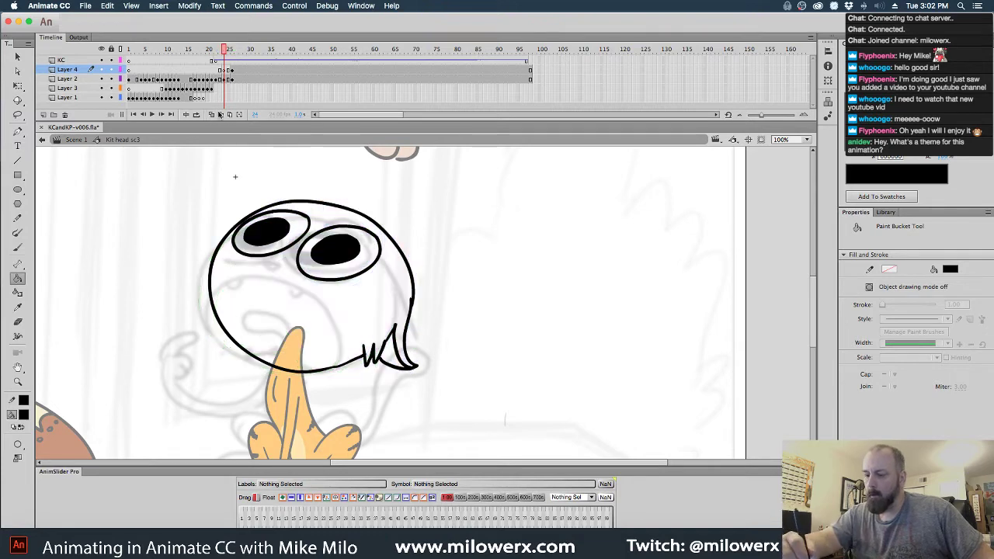
key(period)
key(comma)
key(period)
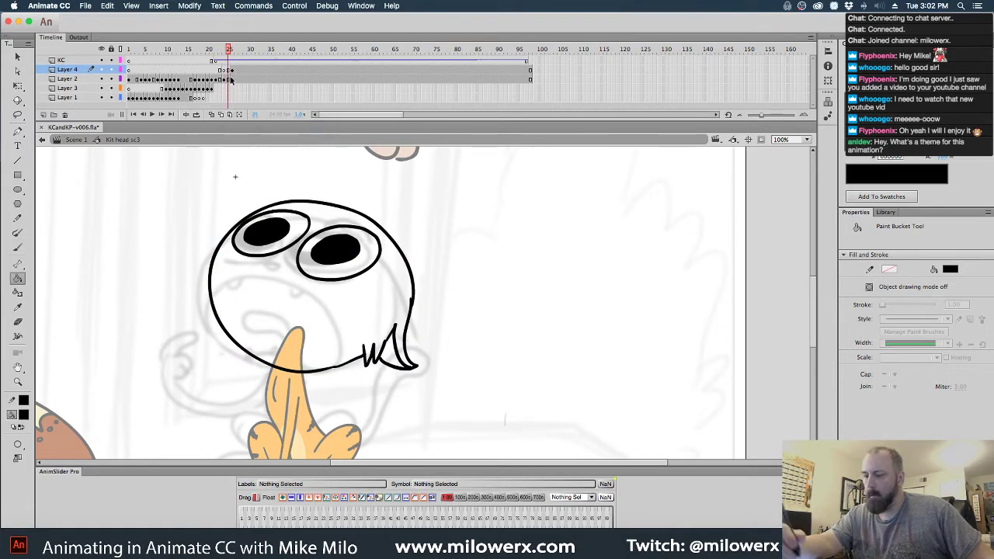
- Switch onion skinning back on at frame 25 and extend its range back to frame 23
click(221, 115)
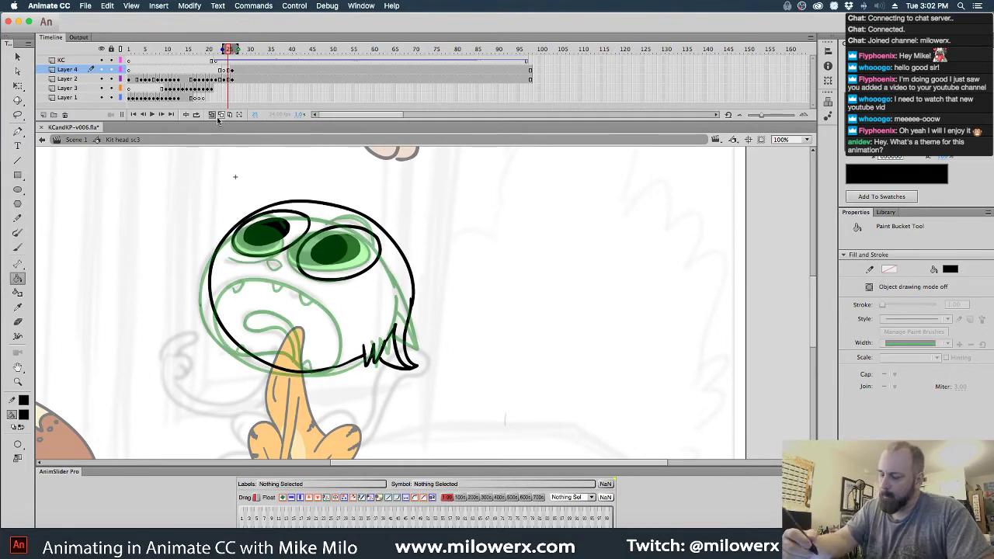
key(comma)
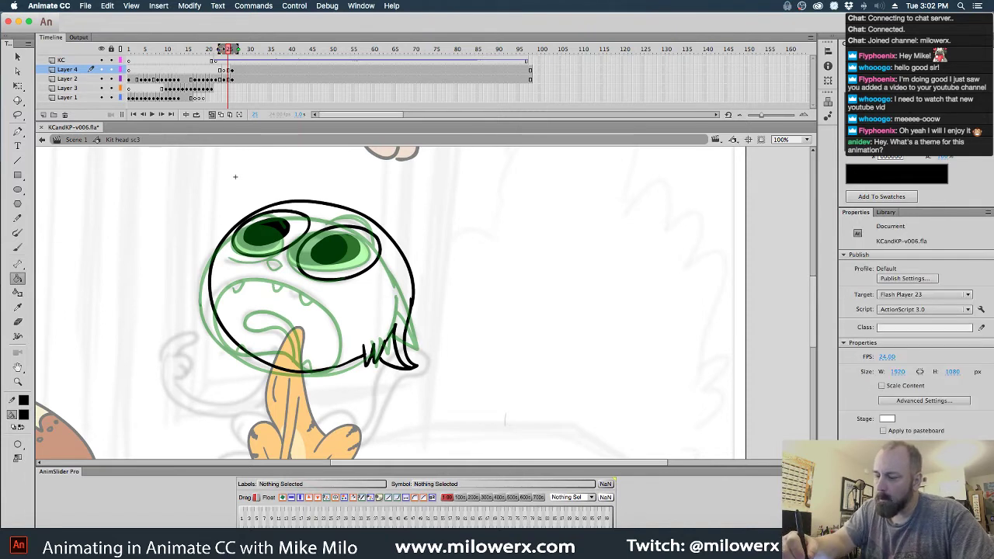
drag(223, 49, 220, 49)
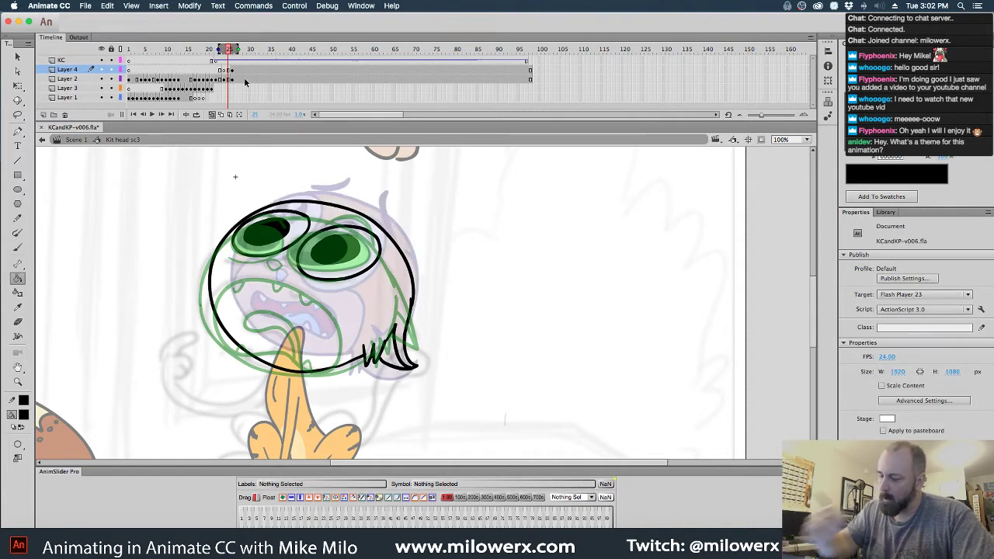
- Ink the in-between head's wavy open mouth with teeth and tongue, plus the small nose, on Layer 4 using the Brush tool
click(24, 250)
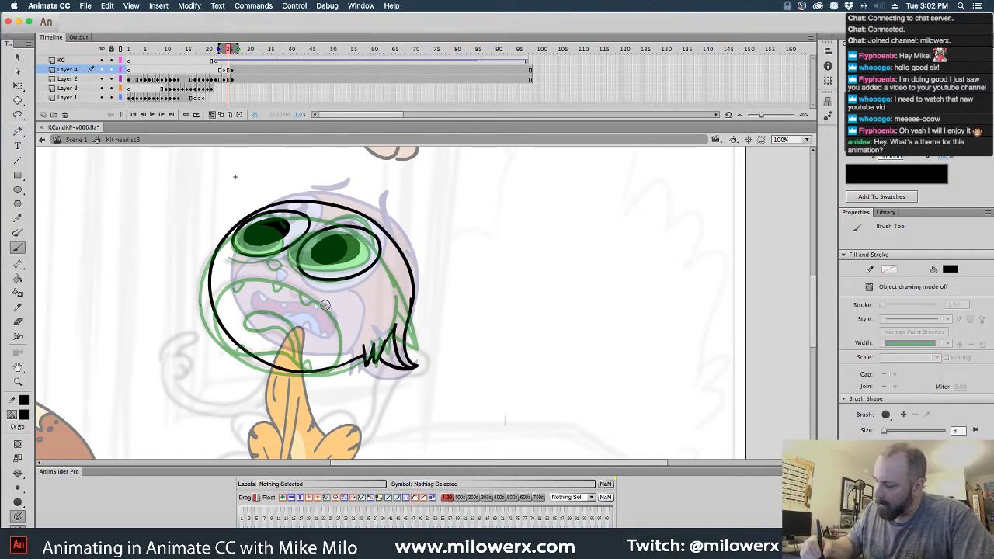
mouse_move(329, 311)
mouse_down()
mouse_move(317, 349)
mouse_move(230, 313)
mouse_up()
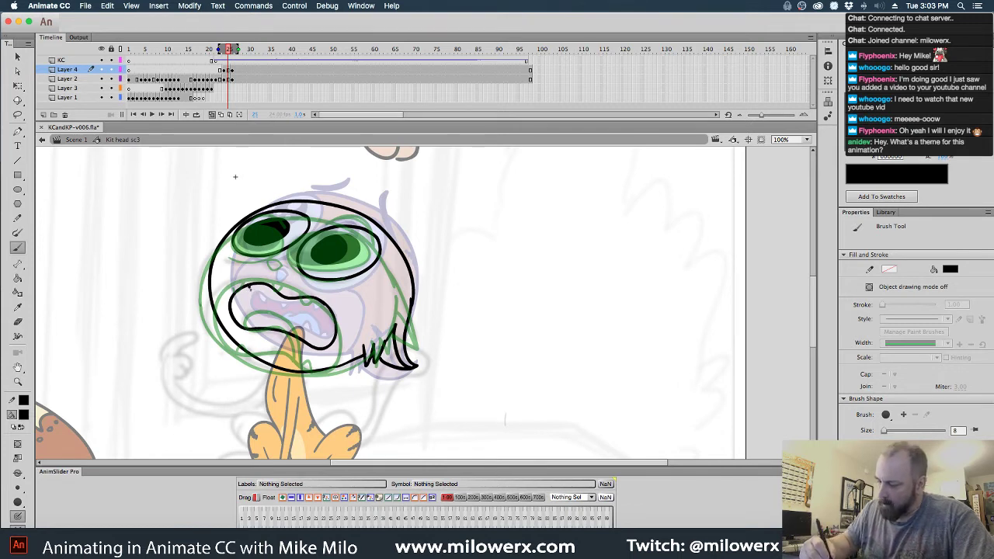
drag(309, 299, 316, 308)
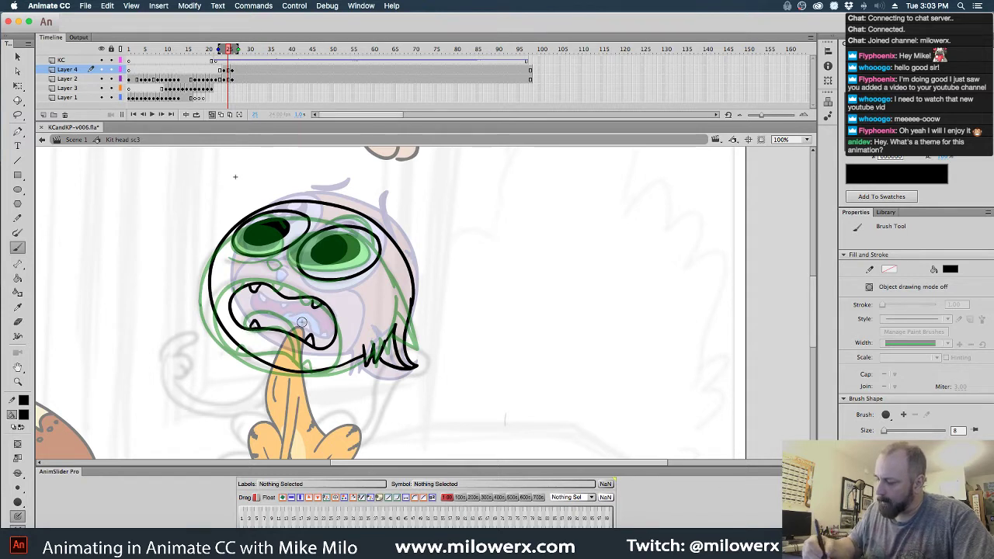
mouse_move(295, 314)
mouse_down()
mouse_move(264, 314)
mouse_move(296, 320)
mouse_move(301, 340)
mouse_up()
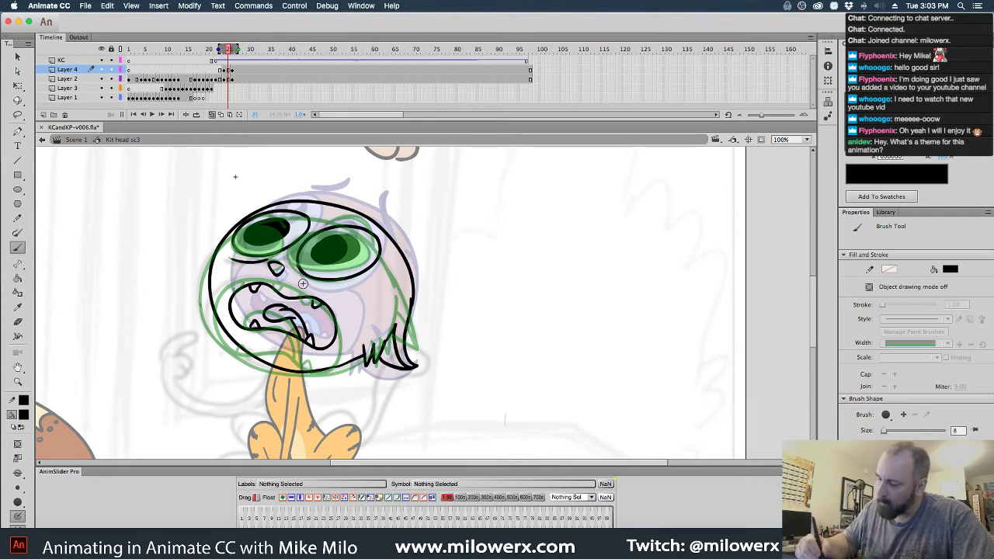
- Ink the in-between head's larger under-eye bag, the muzzle line down to the jaw, the bridge between the eyes and the small cheek curve
drag(297, 287, 334, 292)
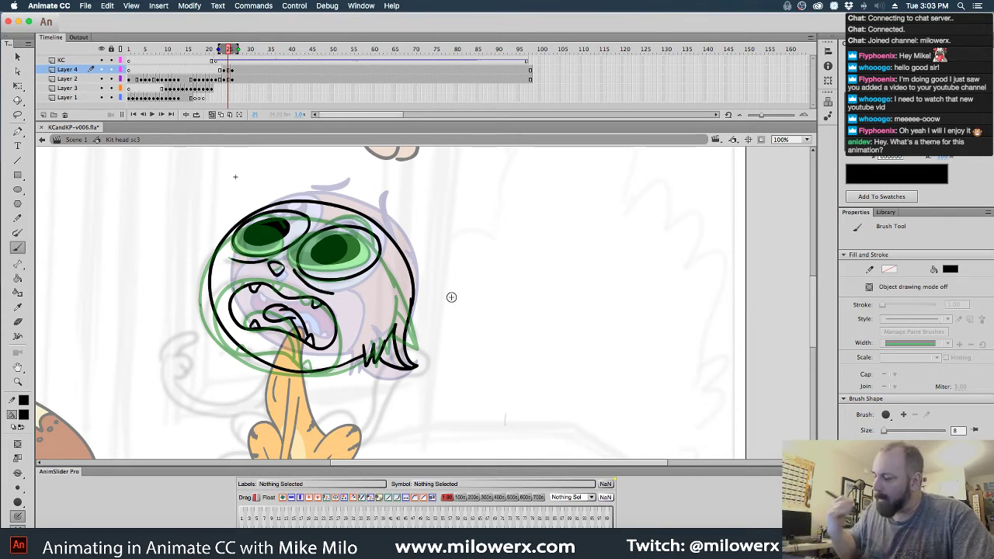
drag(407, 281, 403, 359)
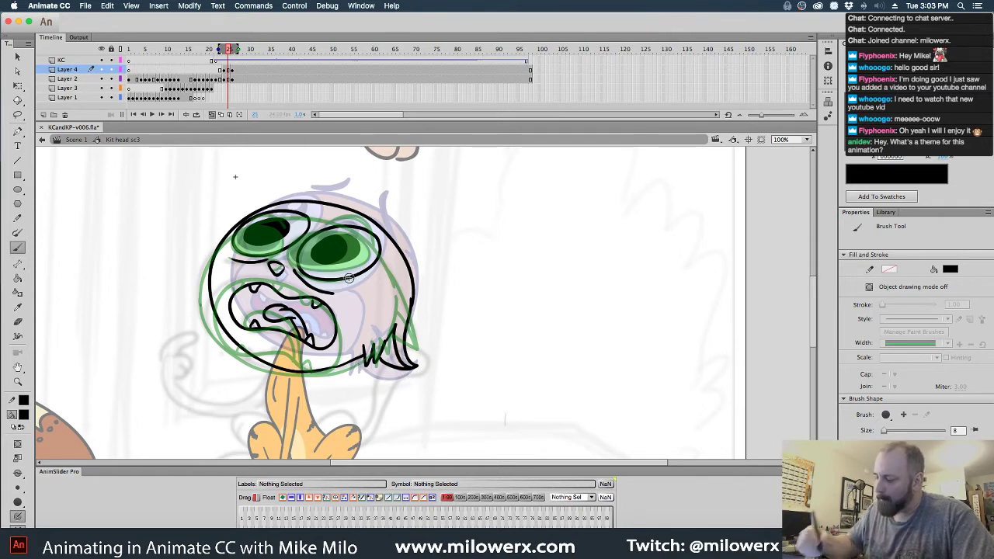
mouse_move(355, 293)
mouse_down()
mouse_move(358, 332)
mouse_move(343, 363)
mouse_up()
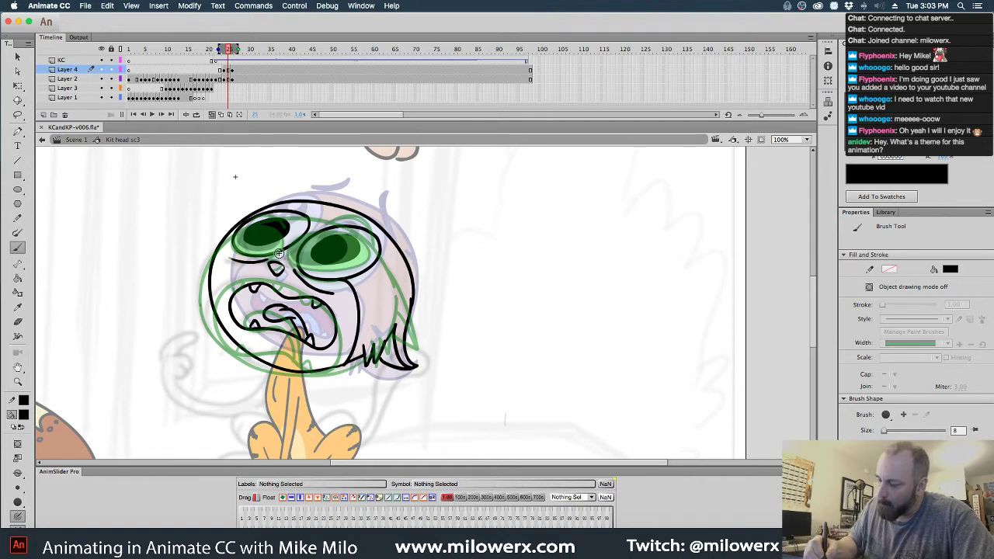
drag(279, 254, 288, 253)
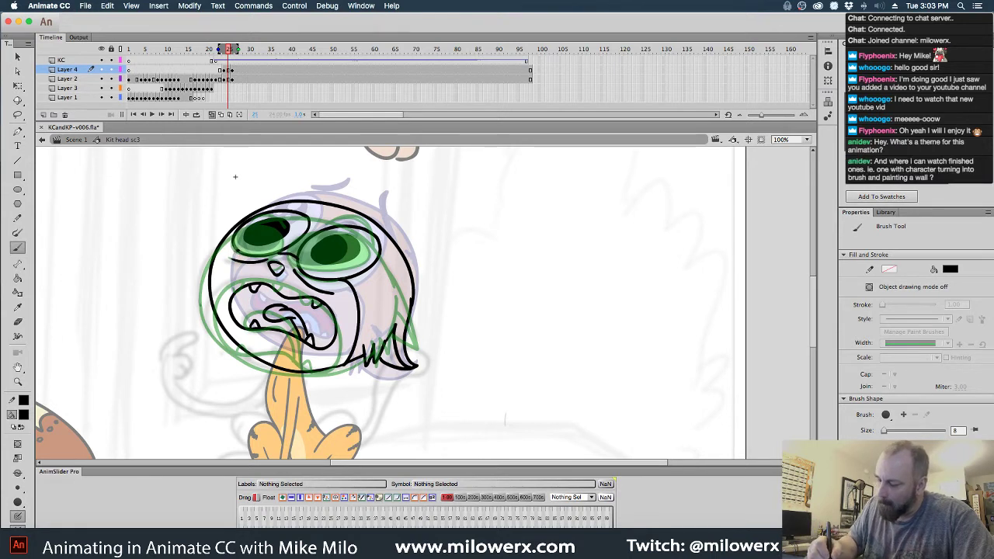
drag(211, 278, 238, 250)
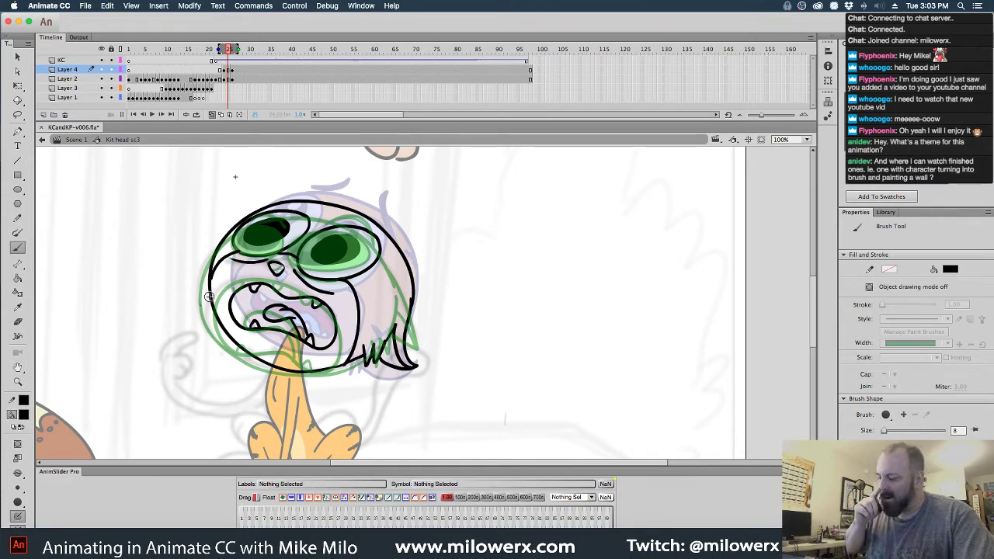
- Turn onion skinning off and compare the head drawings by flipping back and forth between frames 24 and 26
click(212, 114)
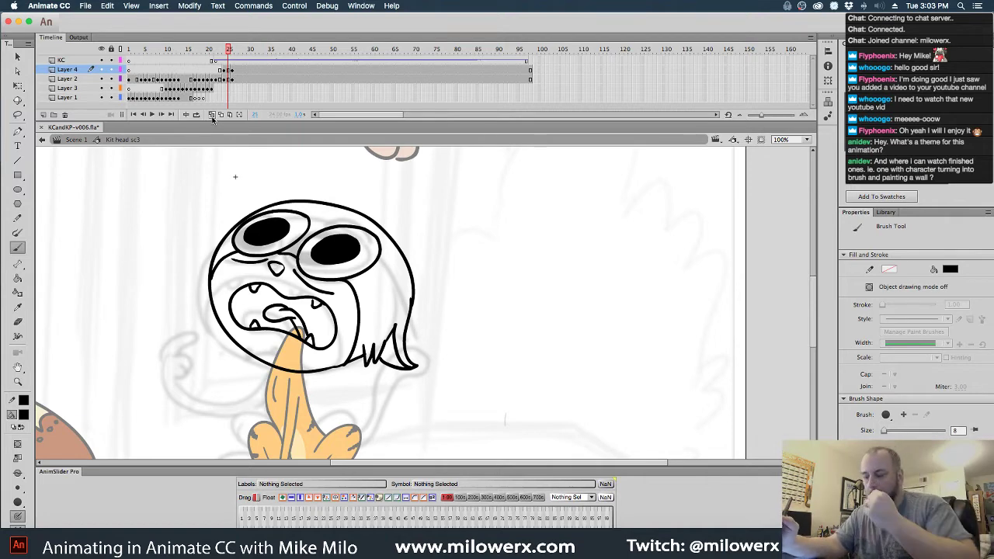
key(comma)
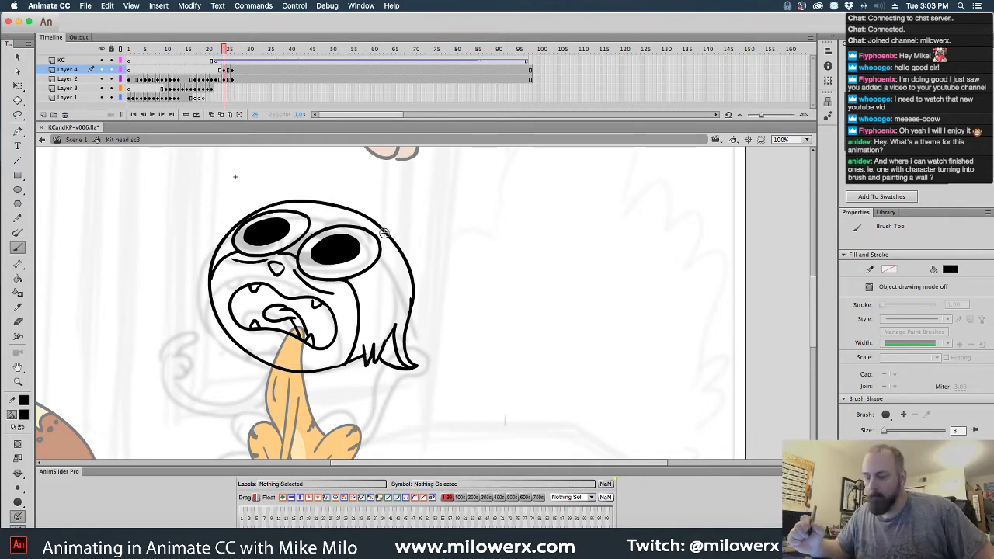
key(comma)
key(period)
key(period)
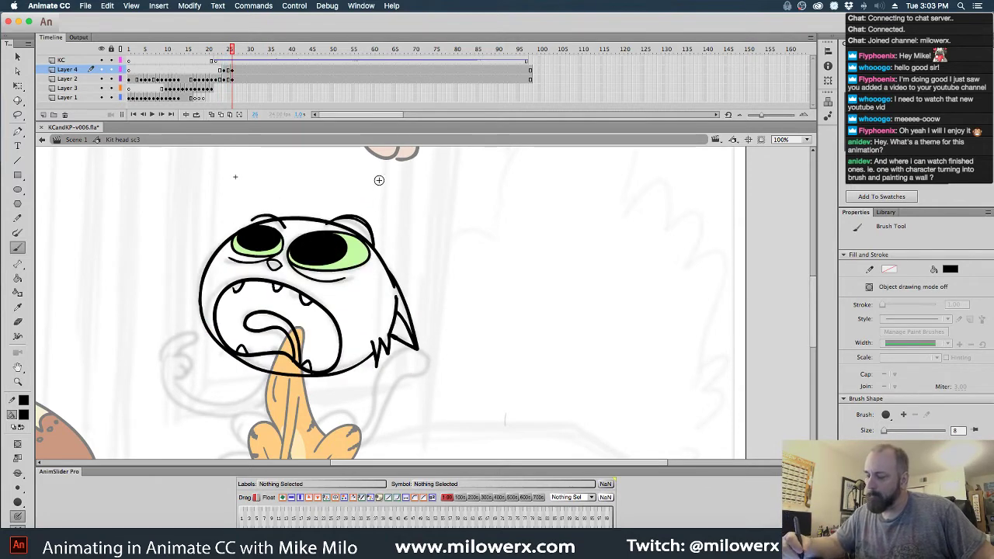
key(comma)
key(period)
key(comma)
key(period)
key(comma)
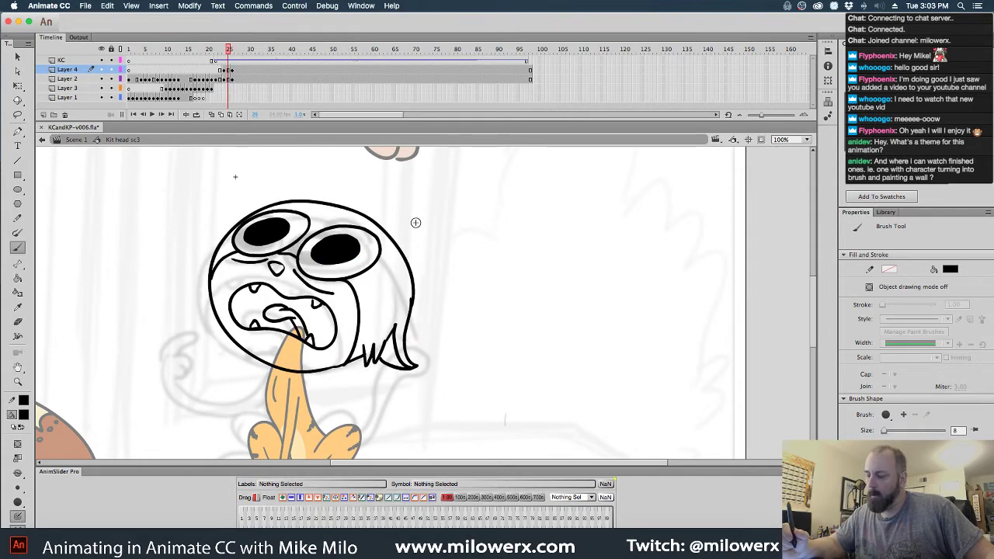
key(comma)
key(period)
key(period)
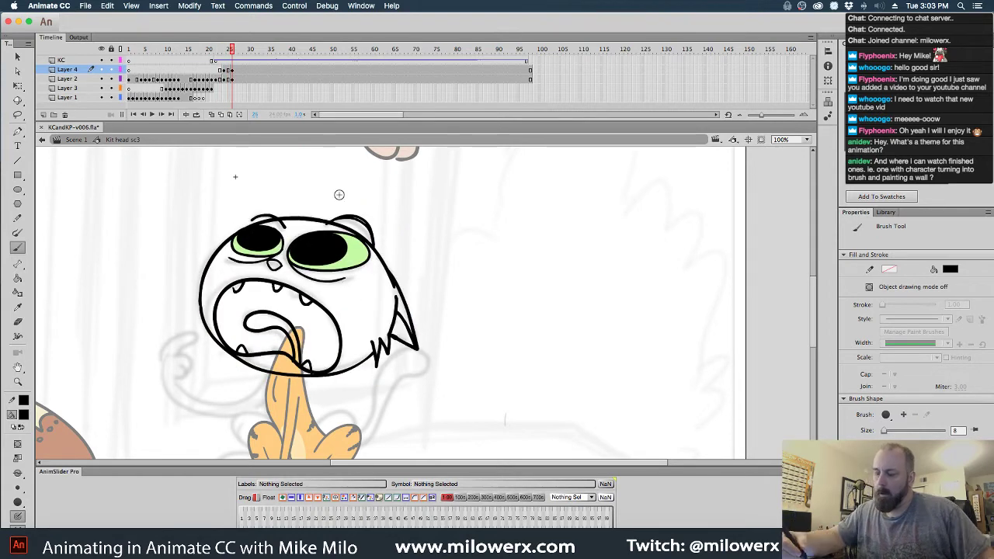
- Remove the brow bumps above both eyes of the head on frame 26
drag(359, 219, 372, 241)
key(ctrl+z)
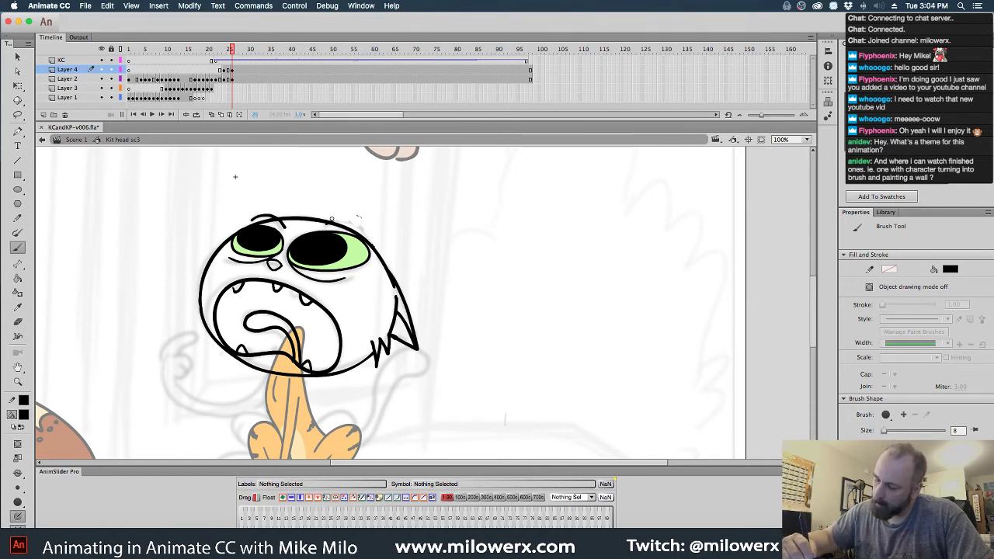
key(ctrl+z)
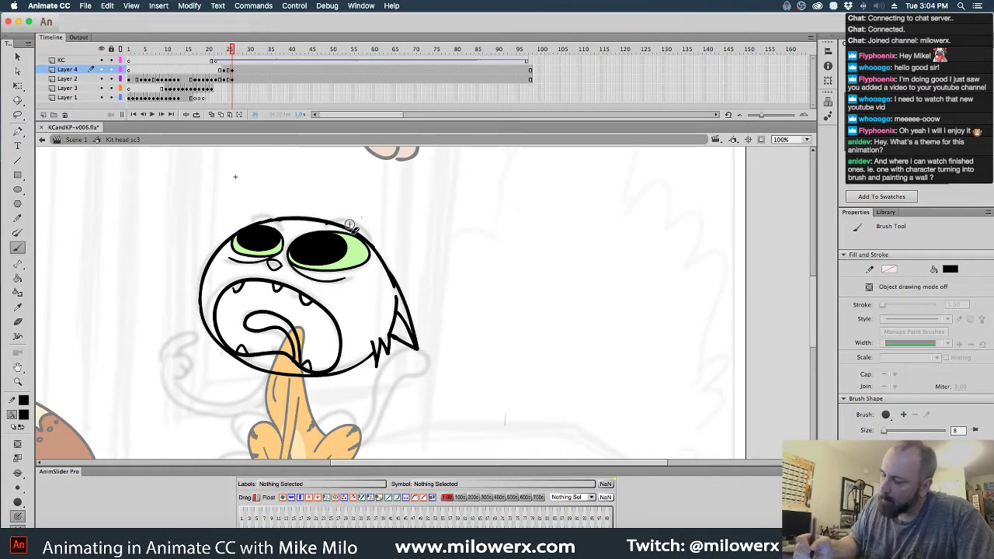
- Delete the leftover brow specks around frame 26's head outline and clean up the rough line edge above the eyes
drag(390, 242, 396, 244)
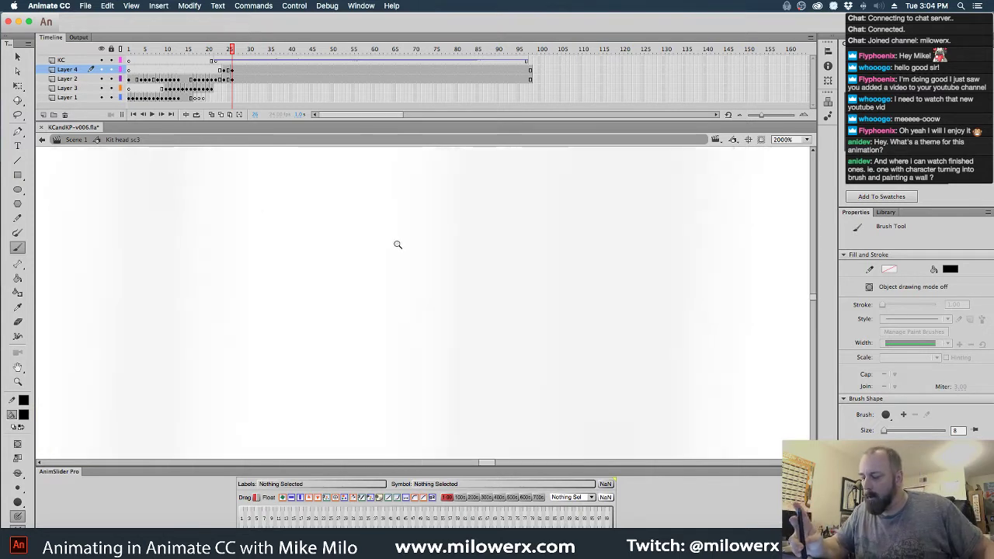
alt+click(350, 305)
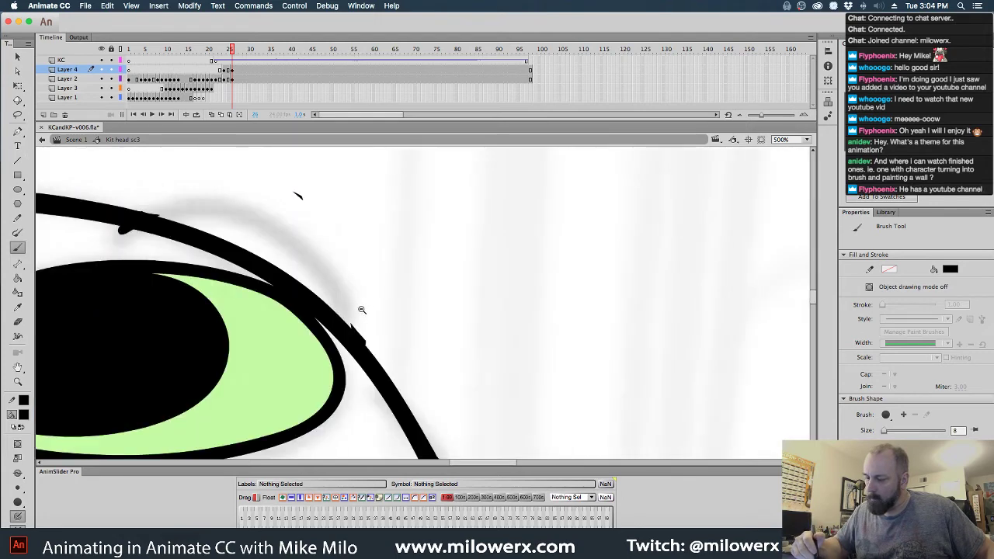
alt+click(365, 295)
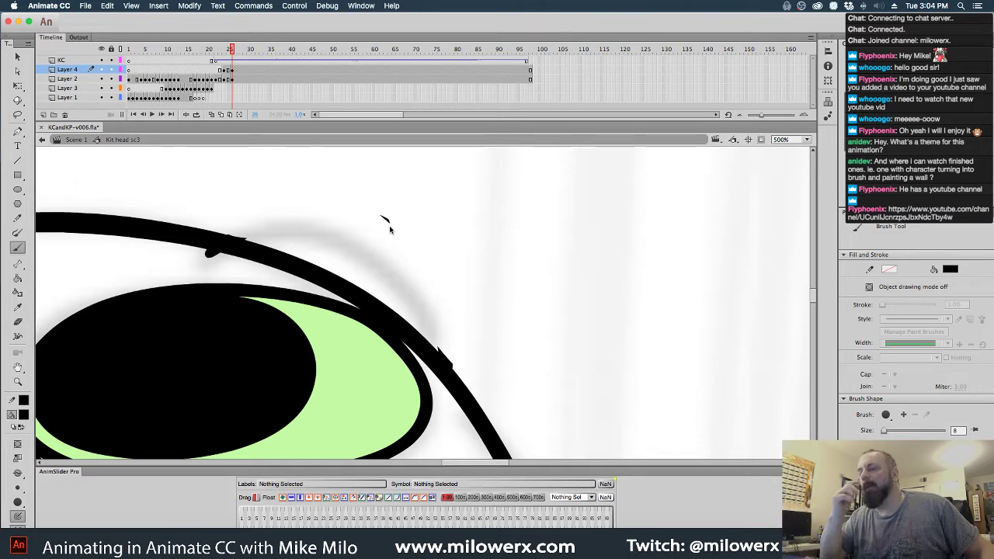
mouse_move(372, 206)
mouse_down()
mouse_move(416, 255)
mouse_move(639, 250)
mouse_up()
key(Delete)
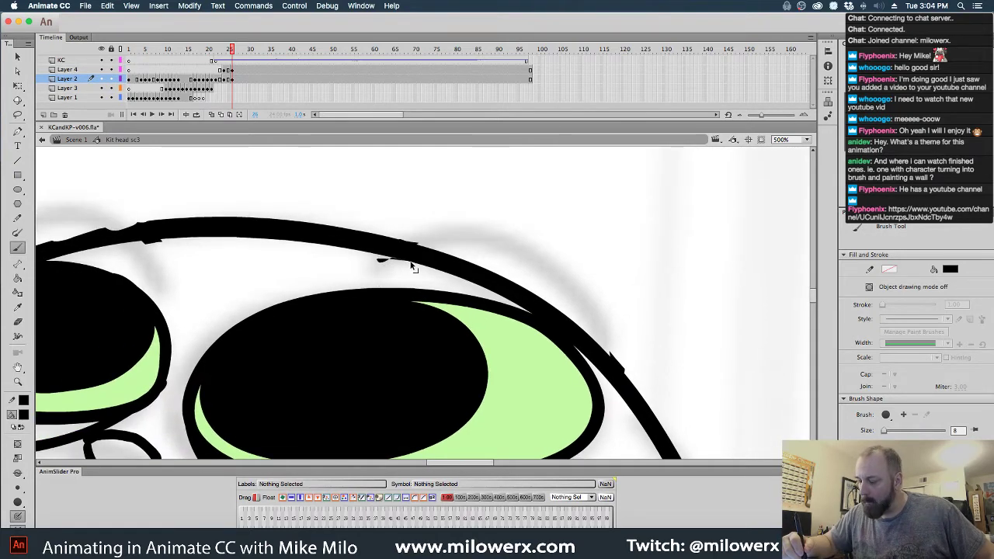
click(386, 260)
key(Delete)
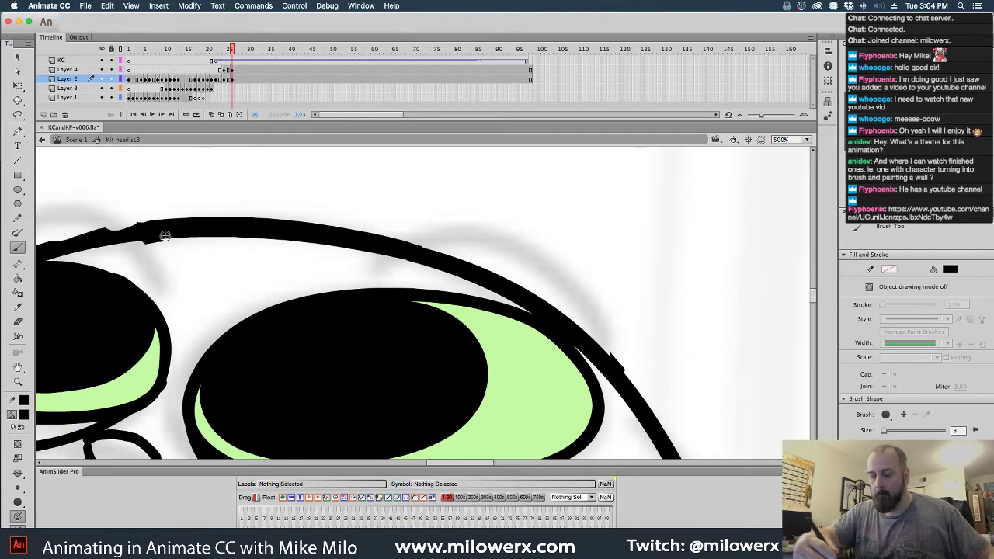
drag(250, 267, 388, 272)
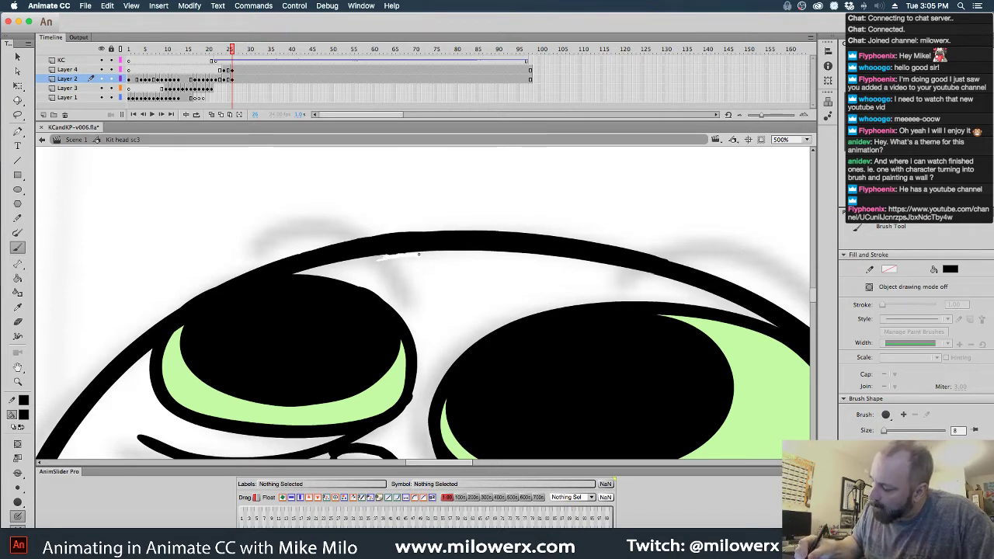
drag(417, 253, 413, 254)
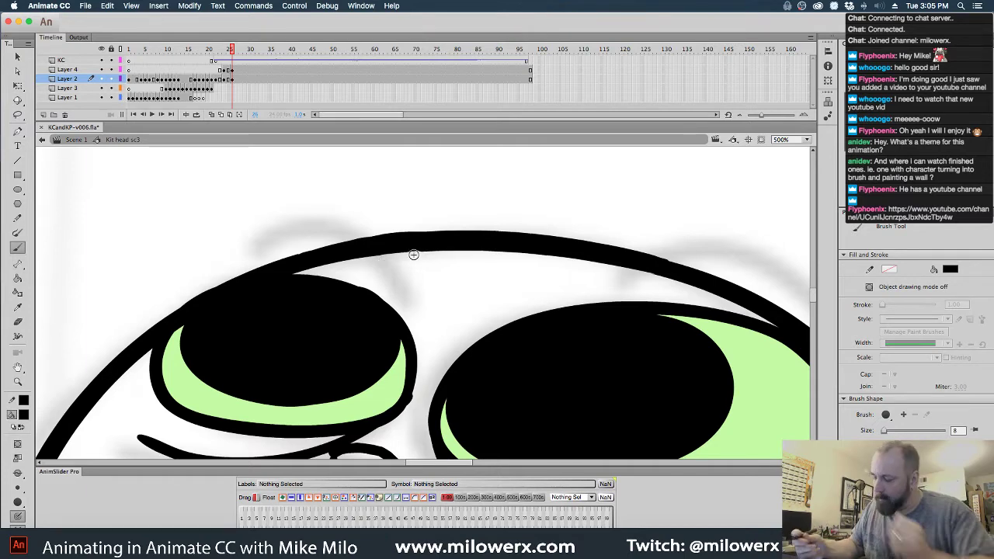
key(super+minus)
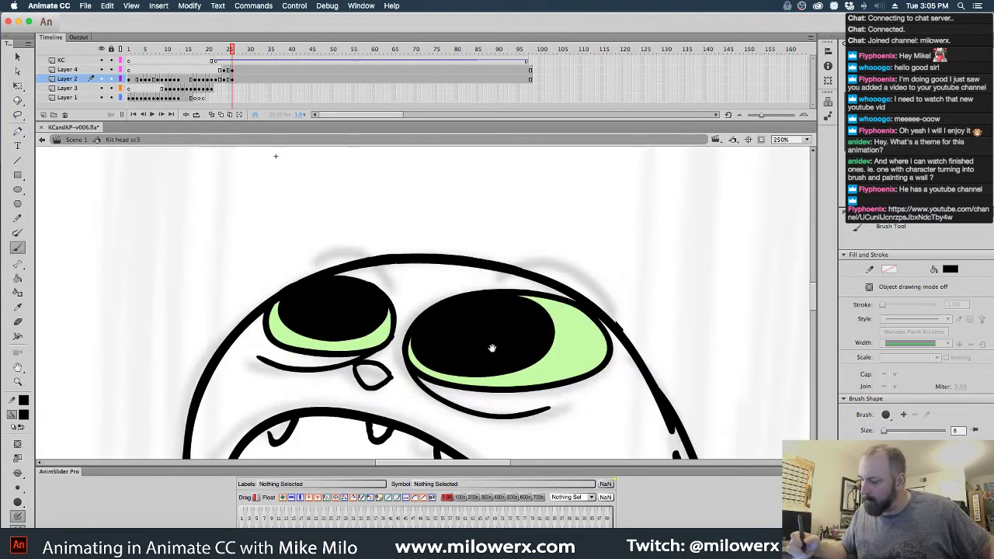
drag(543, 348, 410, 254)
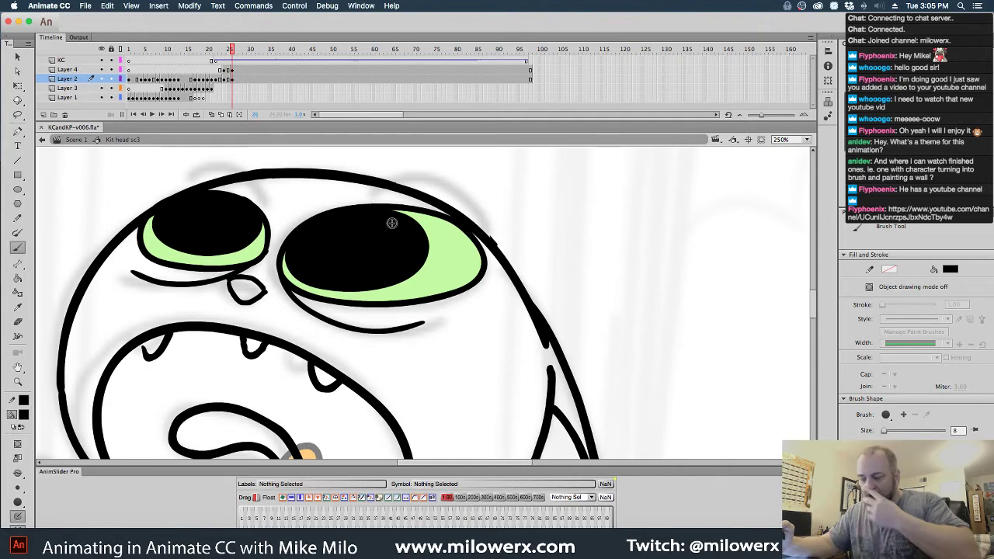
scroll(527, 248, down, 2)
scroll(528, 249, right, 1)
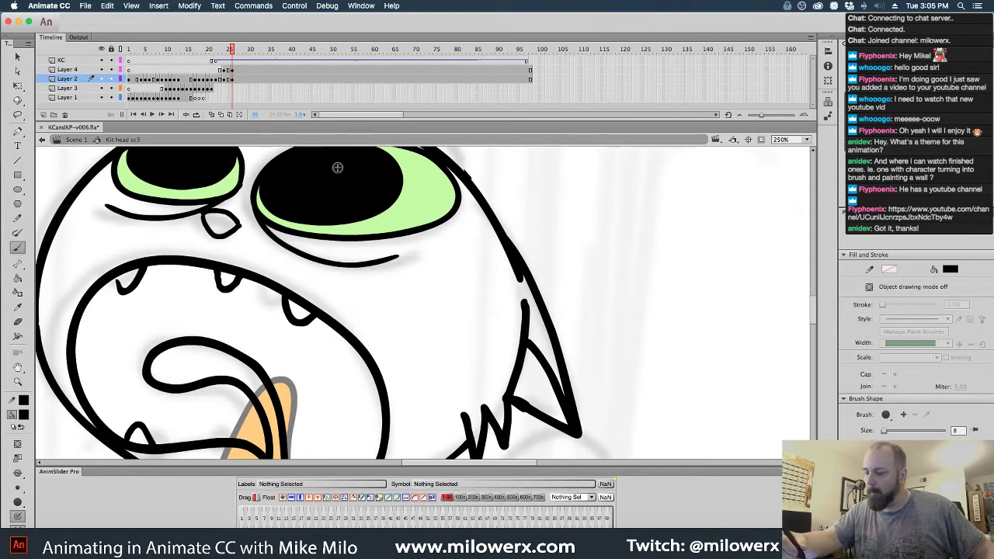
key(super+a)
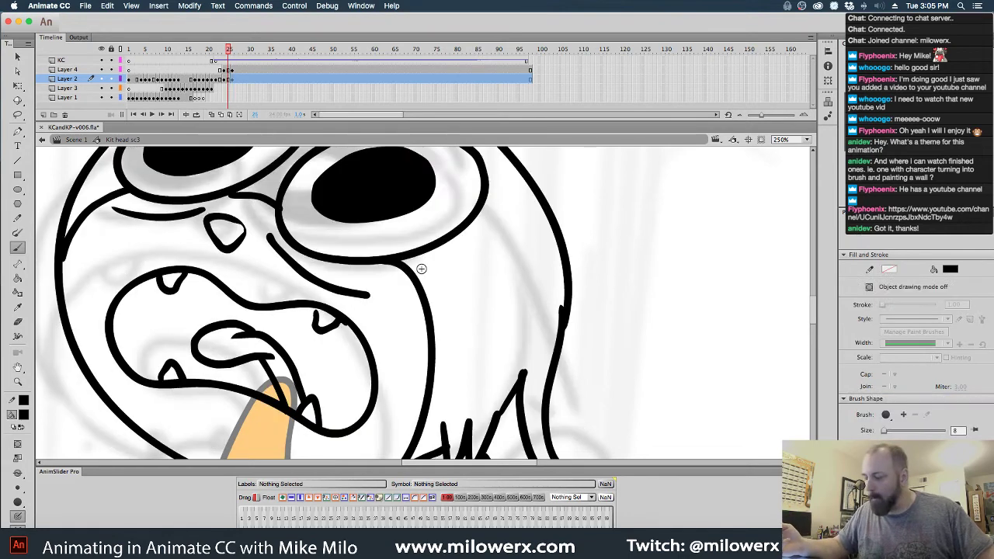
key(.)
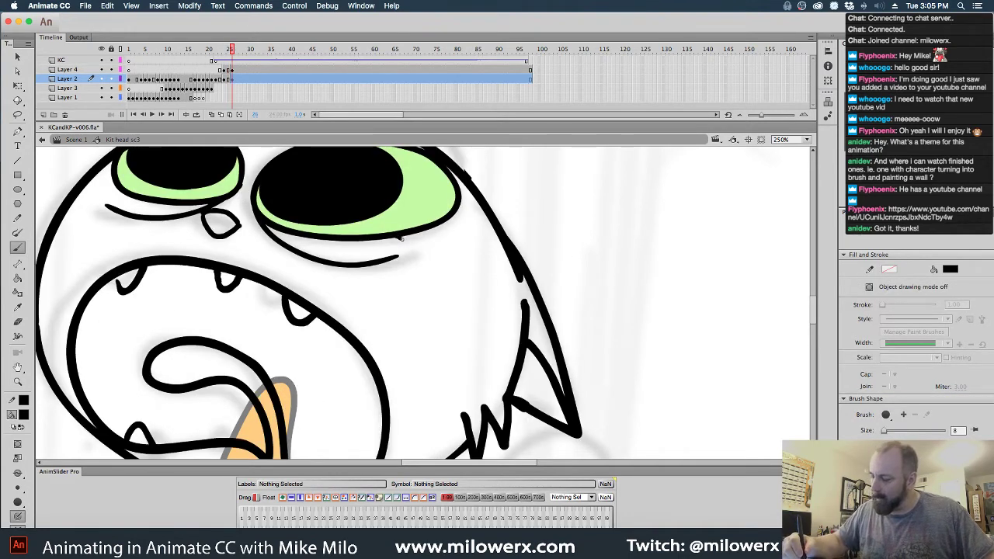
mouse_move(399, 239)
mouse_down()
mouse_move(427, 284)
mouse_move(447, 385)
mouse_move(441, 457)
mouse_up()
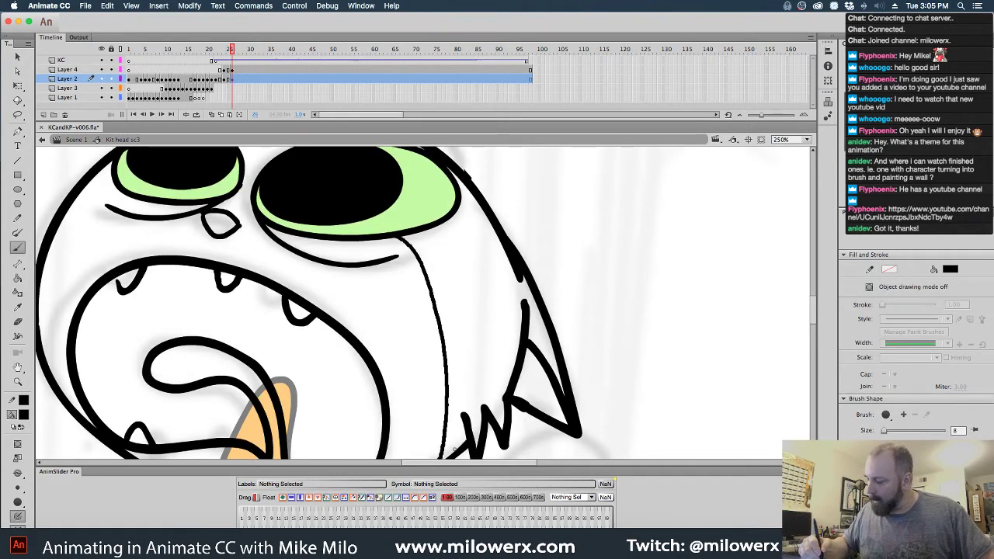
mouse_move(584, 371)
mouse_down()
mouse_move(617, 315)
mouse_move(659, 362)
mouse_move(696, 370)
mouse_up()
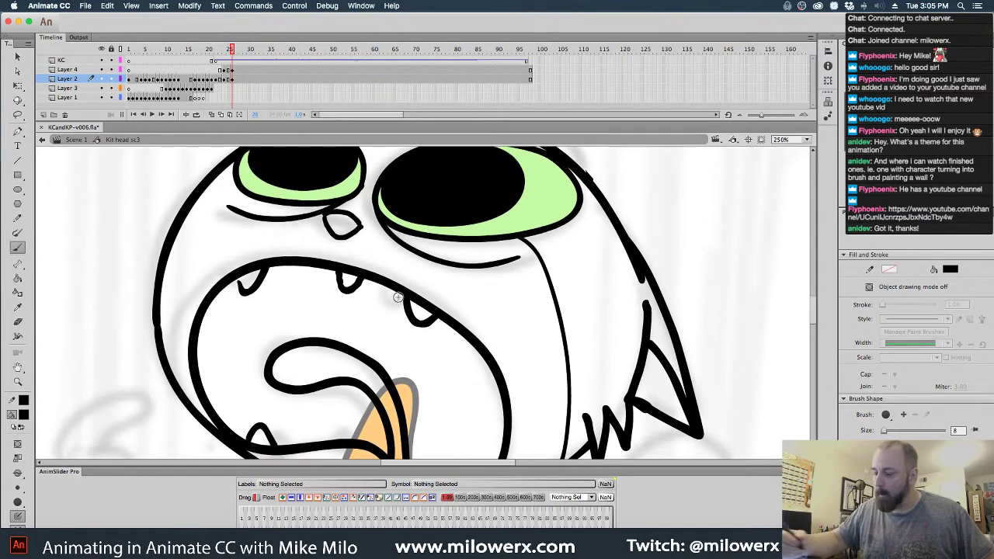
key(super+z)
- Ink frame 26's muzzle line from the larger eye to the jaw, the bridge between the eyes and the small cheek curve on Layer 2
key(super+minus)
drag(459, 340, 360, 305)
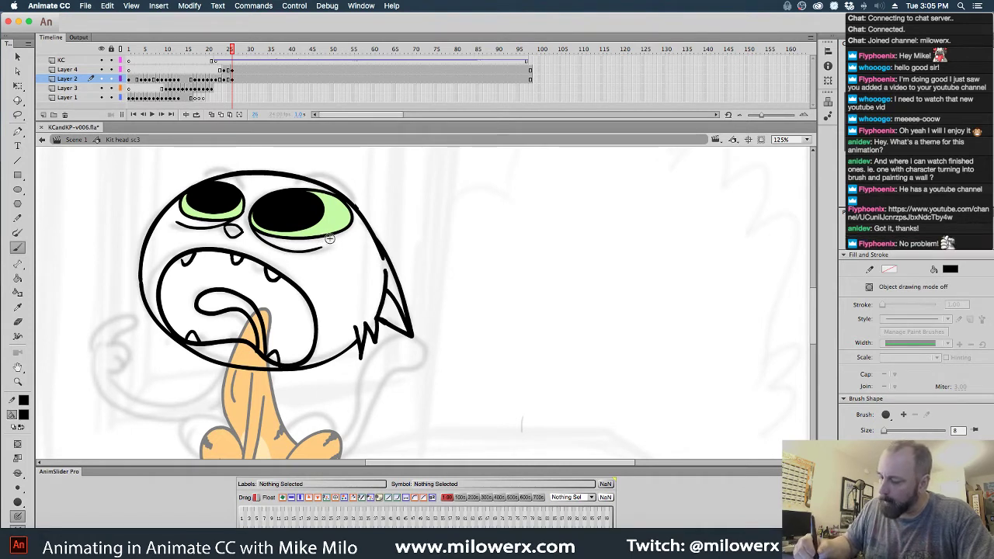
drag(337, 258, 340, 301)
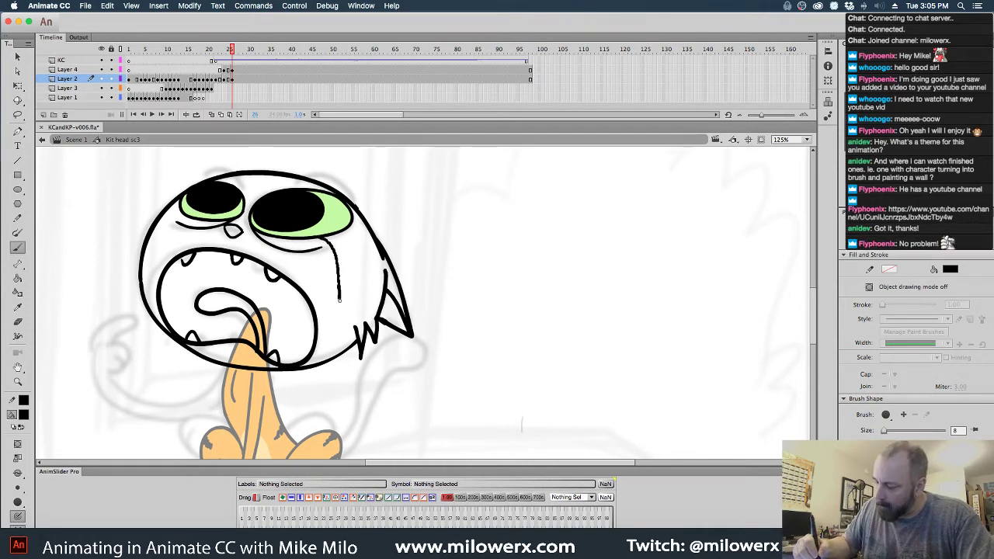
drag(333, 346, 335, 359)
key(super+z)
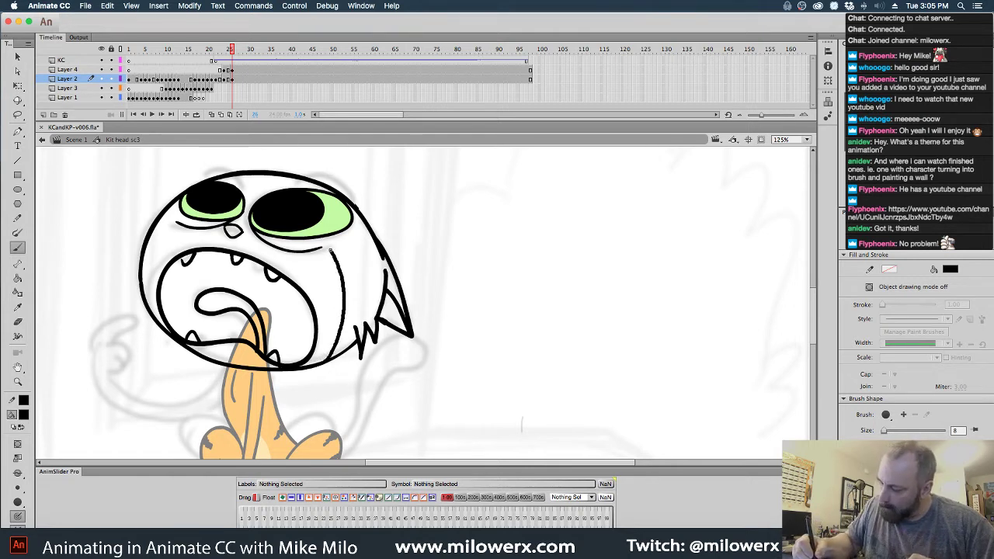
key(super+z)
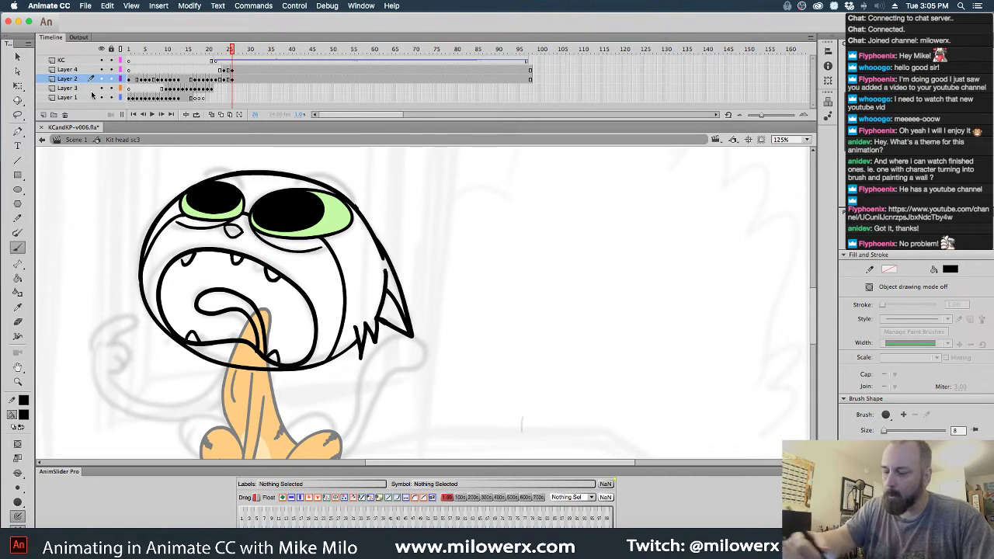
- Add a new layer above Layer 2 and switch onion skinning on with its range extended back to frame 22
click(43, 115)
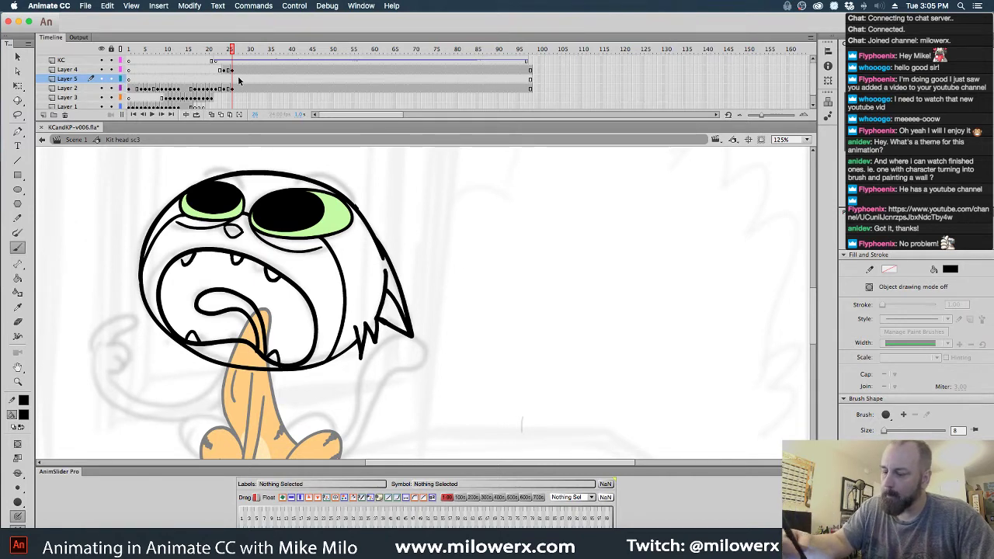
click(212, 115)
drag(365, 148, 352, 197)
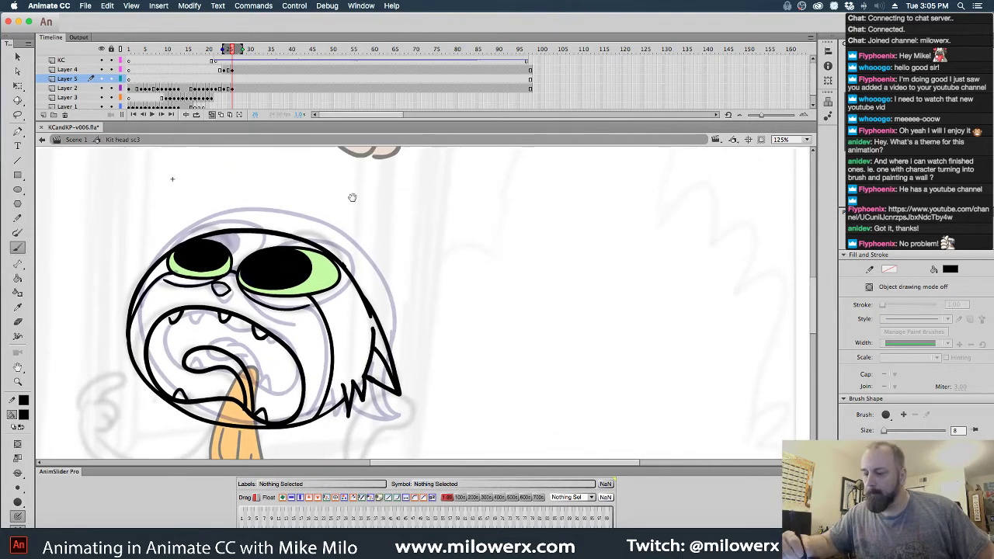
drag(224, 49, 215, 49)
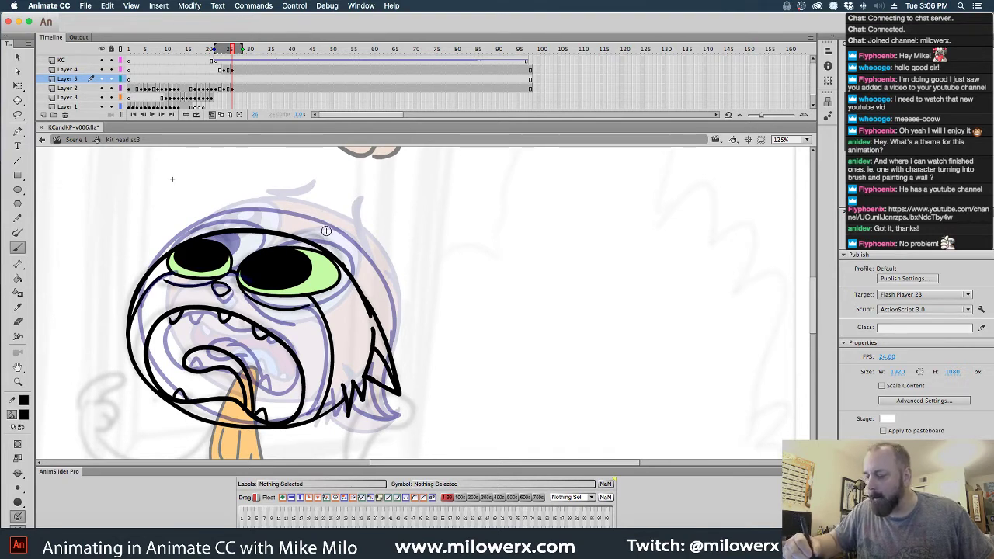
- Insert a blank keyframe on Layer 5 at frame 26
click(239, 91)
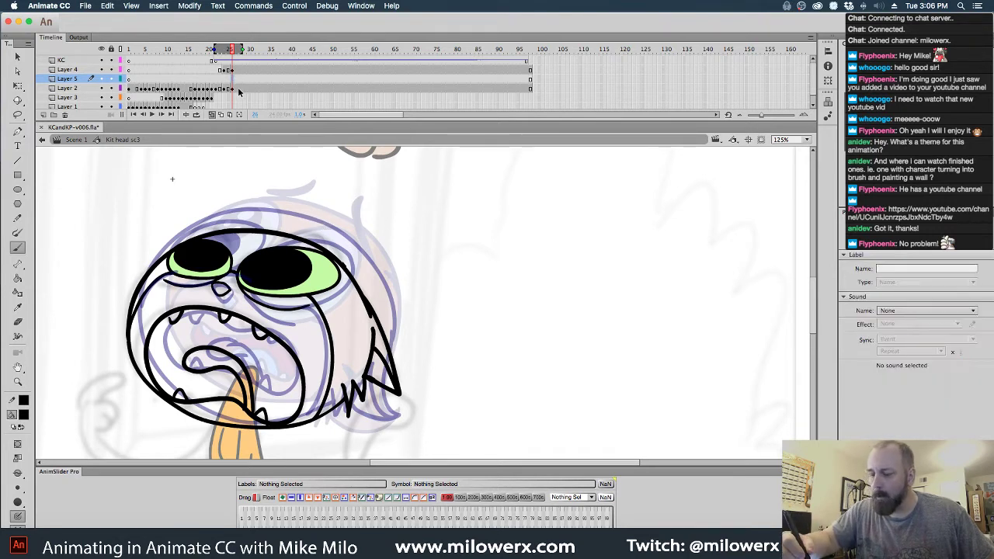
key(F7)
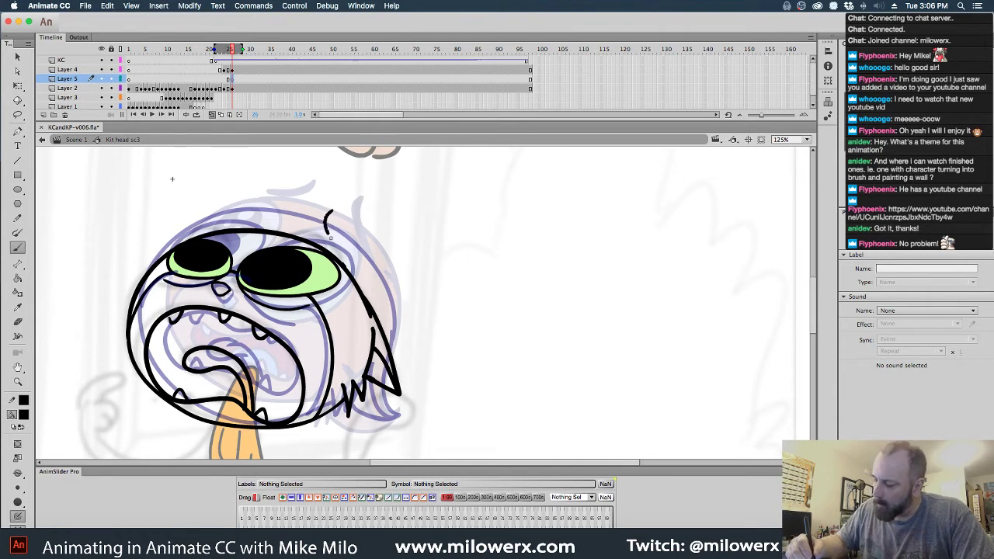
- Ink two slanted black brows above the cat's eyes on Layer 5 at frame 26
drag(330, 234, 355, 267)
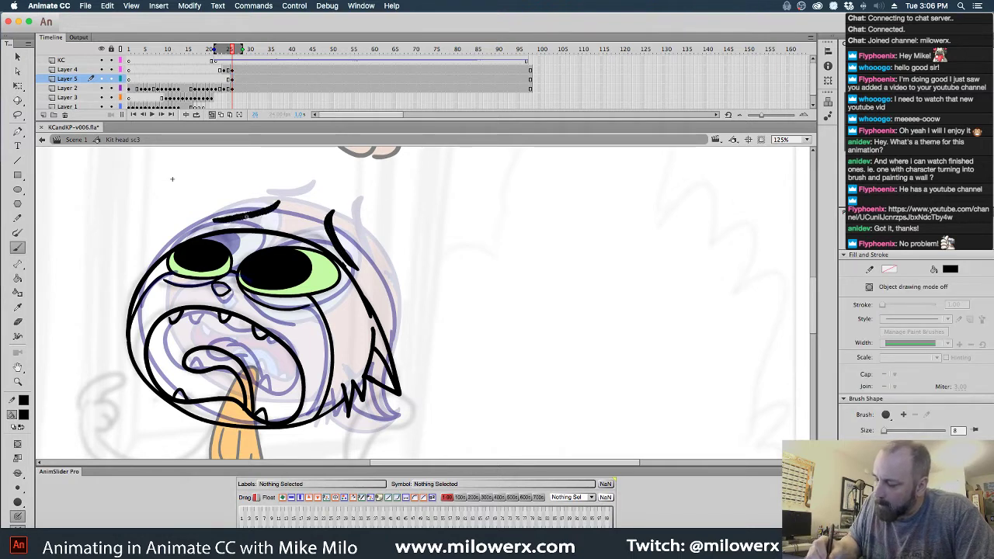
drag(247, 217, 271, 208)
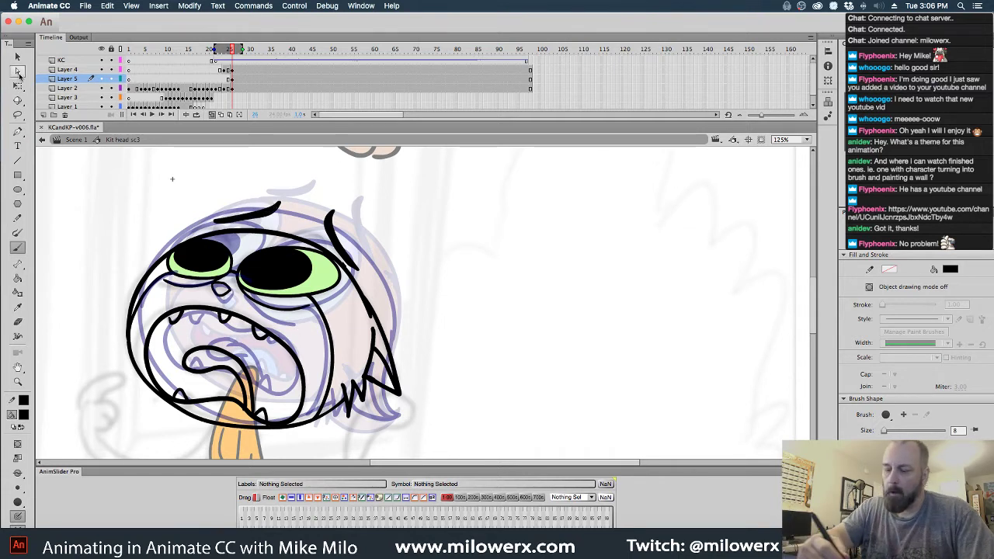
- Shift both of frame 26's brows outward over the smaller eye's side of the head and switch onion skinning off
key(v)
click(276, 208)
key(q)
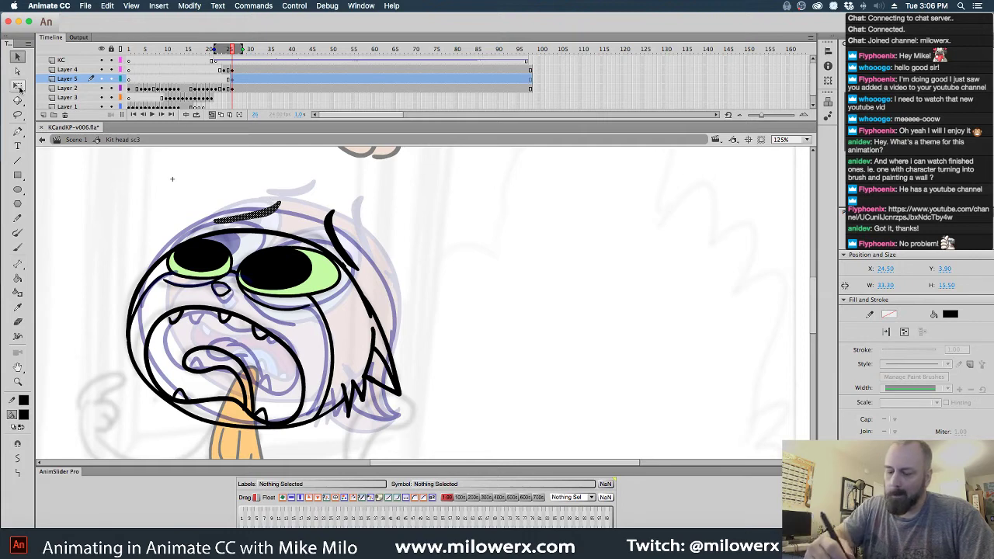
drag(289, 205, 245, 215)
click(288, 204)
click(342, 247)
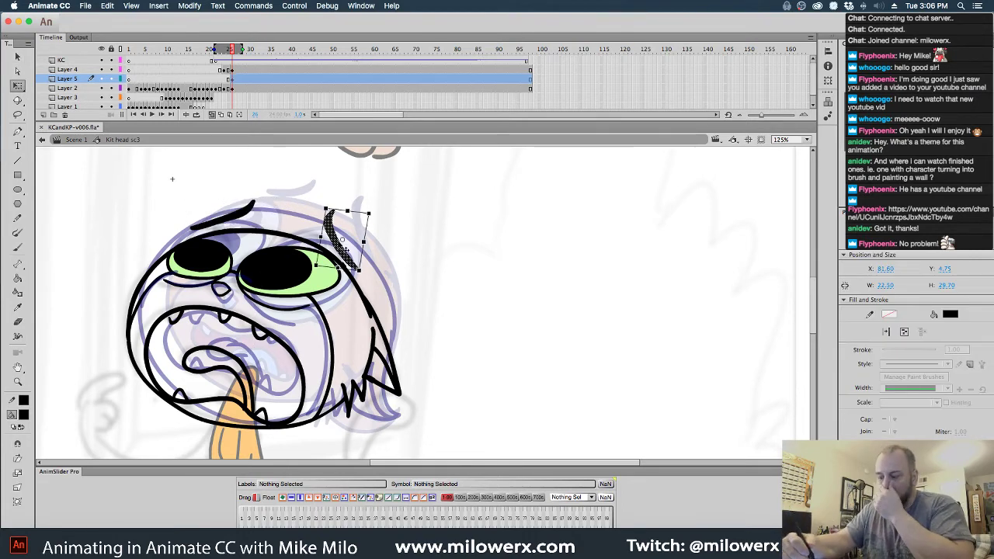
mouse_move(337, 231)
mouse_down()
mouse_move(326, 221)
mouse_move(353, 203)
mouse_move(322, 234)
mouse_up()
click(385, 192)
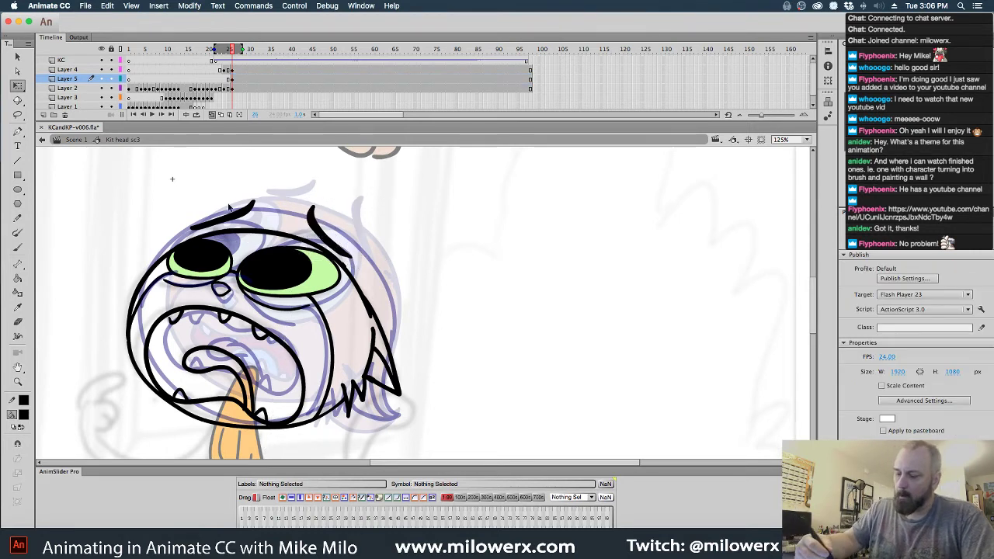
click(210, 114)
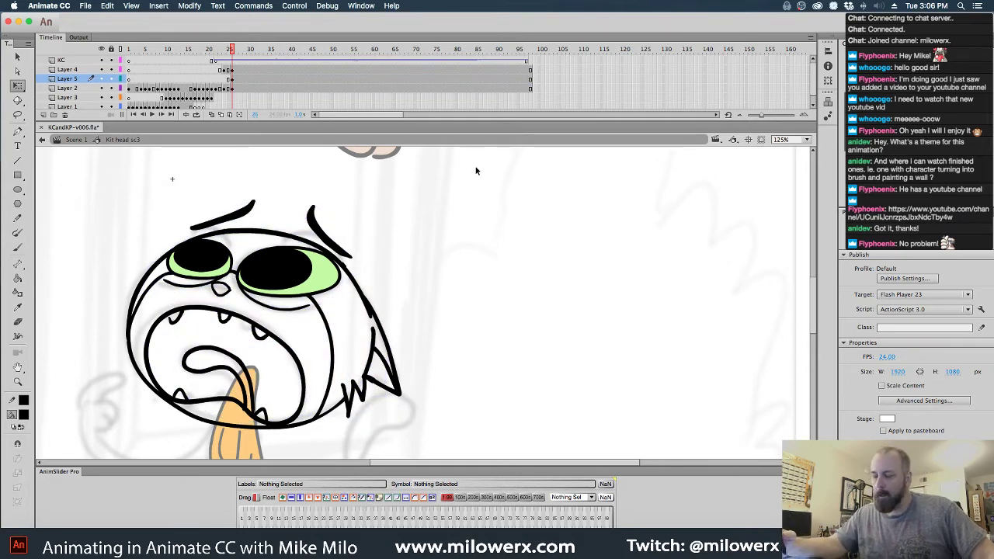
- Set the brush fill to white and paint round highlights in both pupils on Layer 2 at frame 24
key(comma)
key(period)
key(comma)
key(comma)
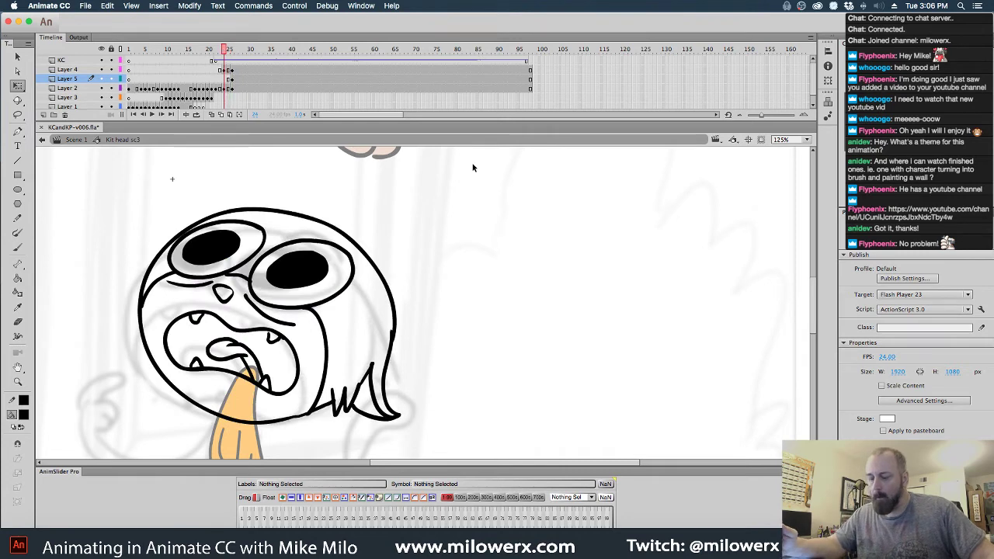
key(comma)
key(comma)
click(25, 415)
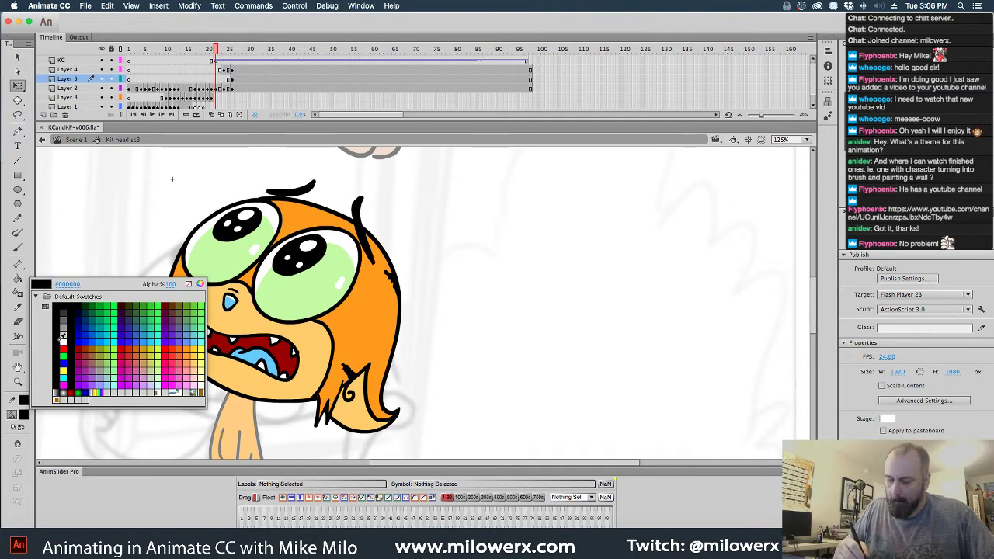
click(62, 339)
click(17, 247)
key(period)
key(period)
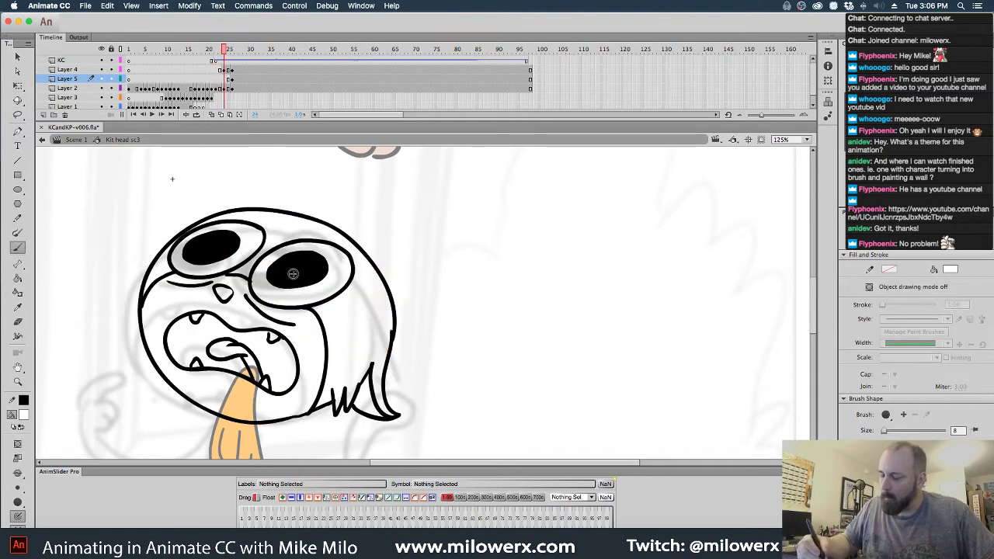
super+click(226, 250)
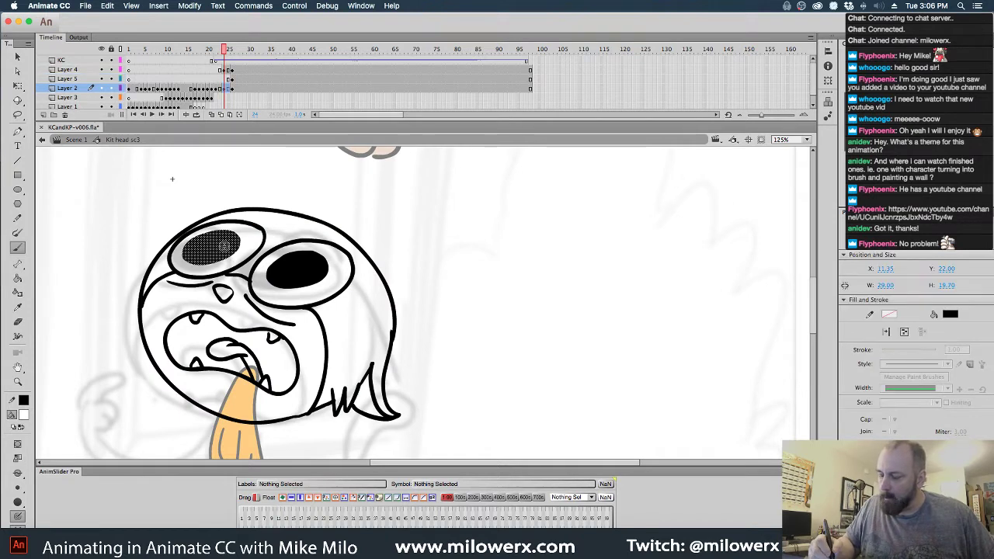
drag(214, 240, 199, 248)
mouse_move(284, 266)
mouse_down()
mouse_move(307, 263)
mouse_move(301, 278)
mouse_move(287, 276)
mouse_up()
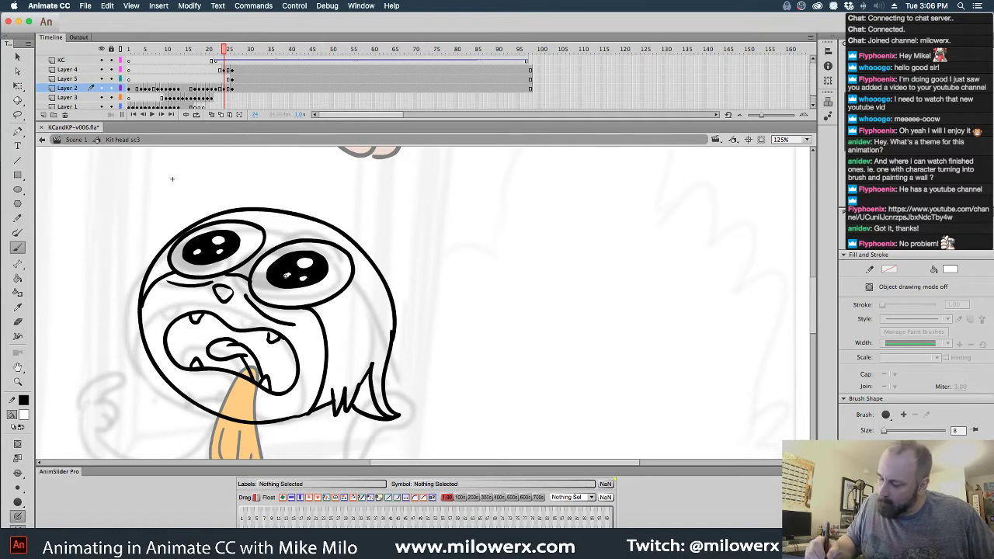
- Move Layer 5's brow keyframe from frame 26 to frame 24
click(224, 70)
click(232, 80)
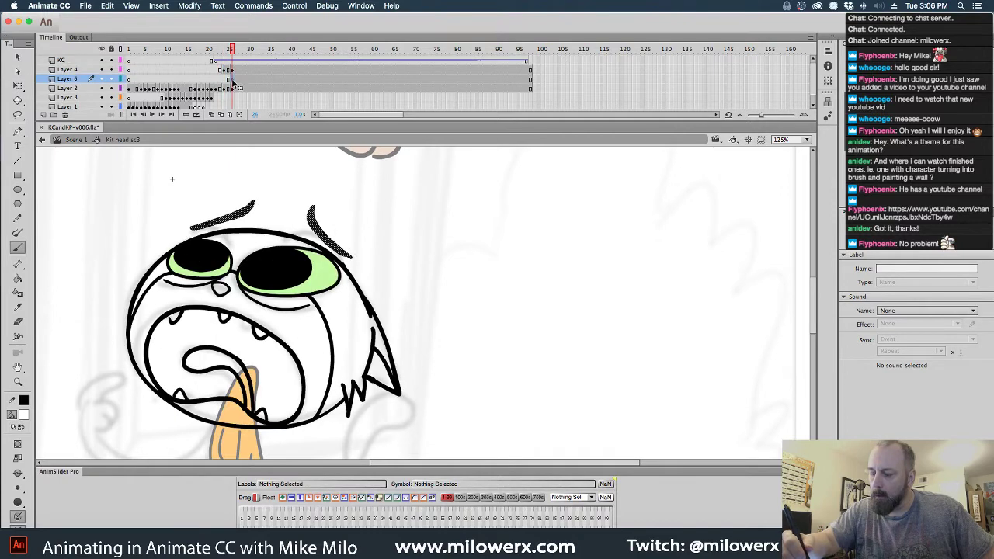
click(223, 80)
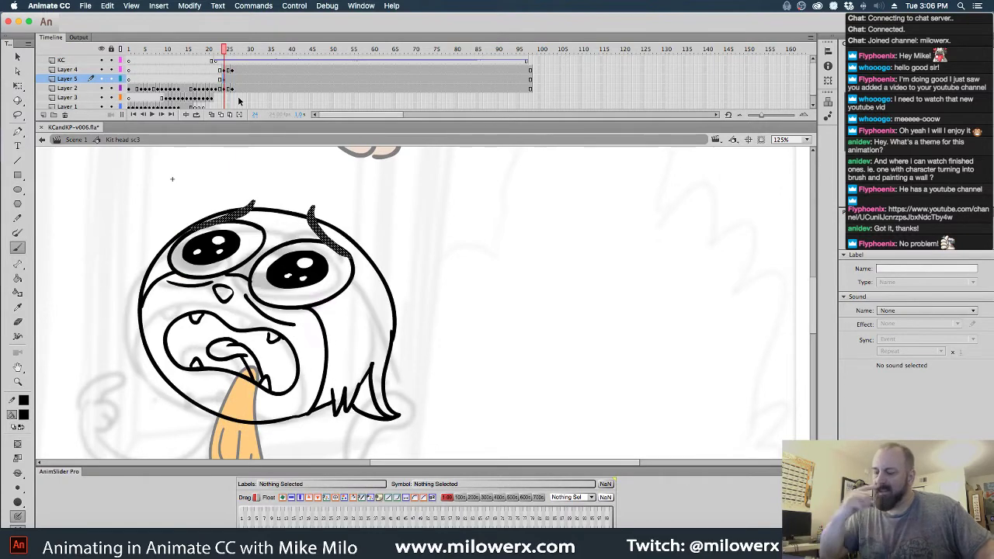
click(232, 81)
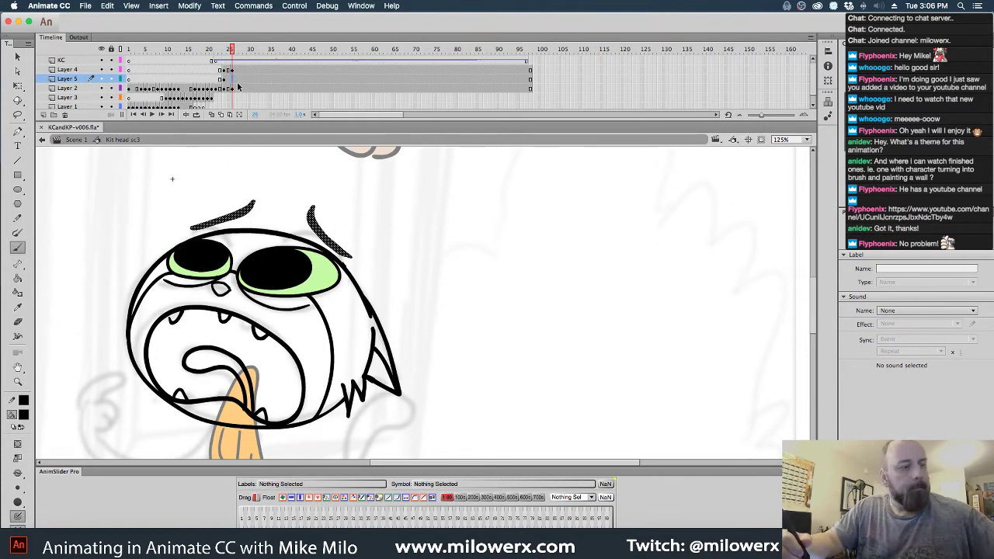
- Move the pair of brows higher above the head on Layer 5 at frame 25 and review the neighbouring frames
key(q)
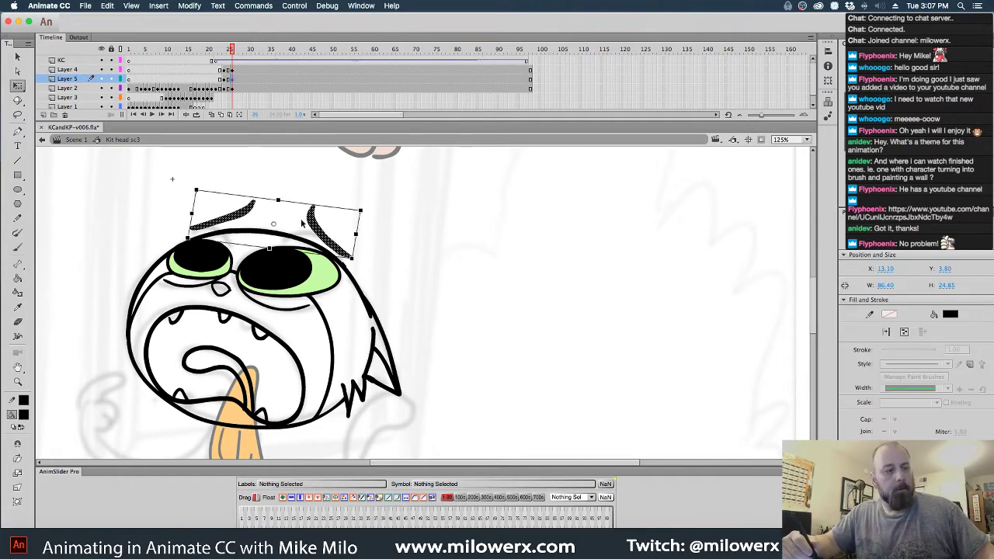
key(comma)
drag(320, 233, 336, 205)
key(comma)
key(comma)
key(period)
key(period)
key(period)
key(period)
key(period)
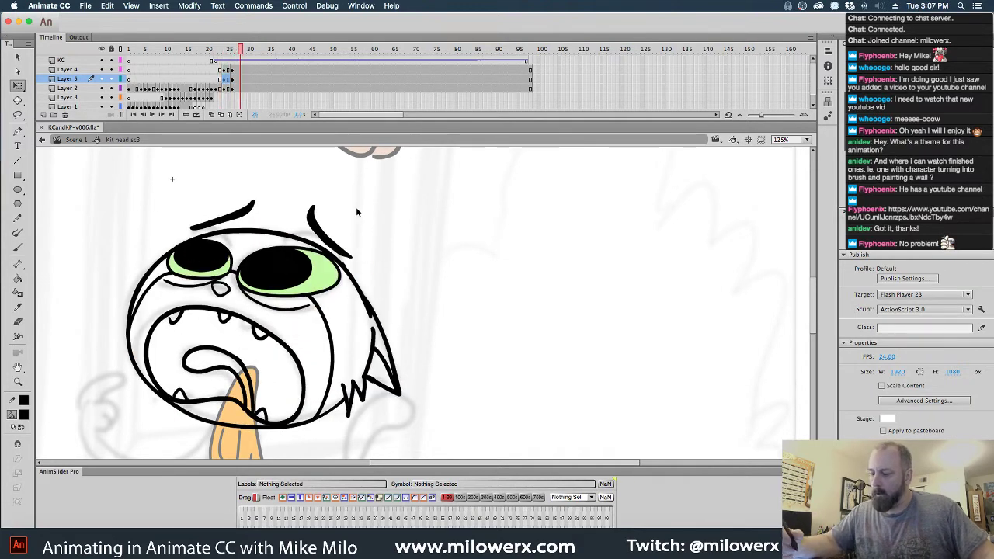
mouse_move(241, 51)
mouse_down()
mouse_move(195, 62)
mouse_move(273, 67)
mouse_move(224, 69)
mouse_move(236, 69)
mouse_up()
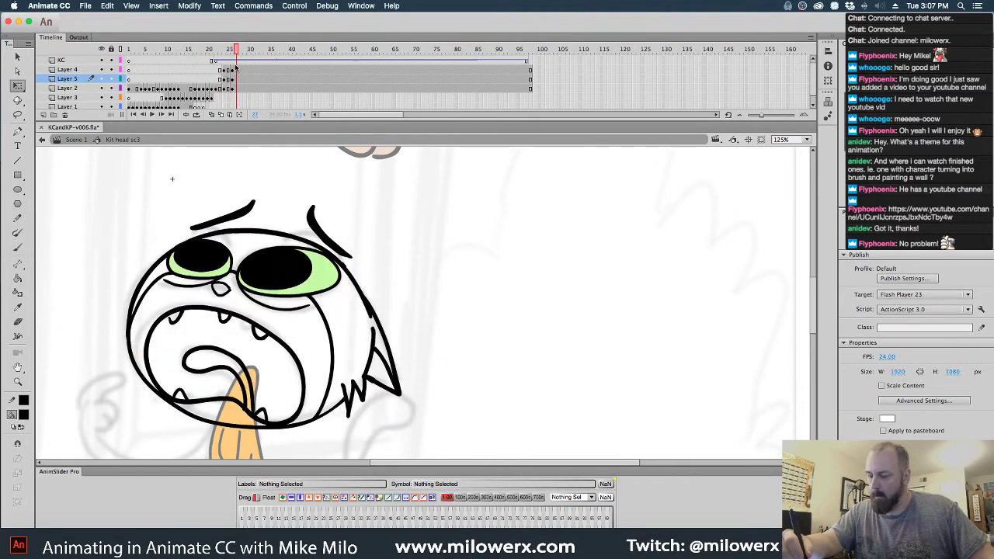
- Paint white highlights in both black pupils of the half-lidded eyes on Layer 2 at frame 27
click(17, 247)
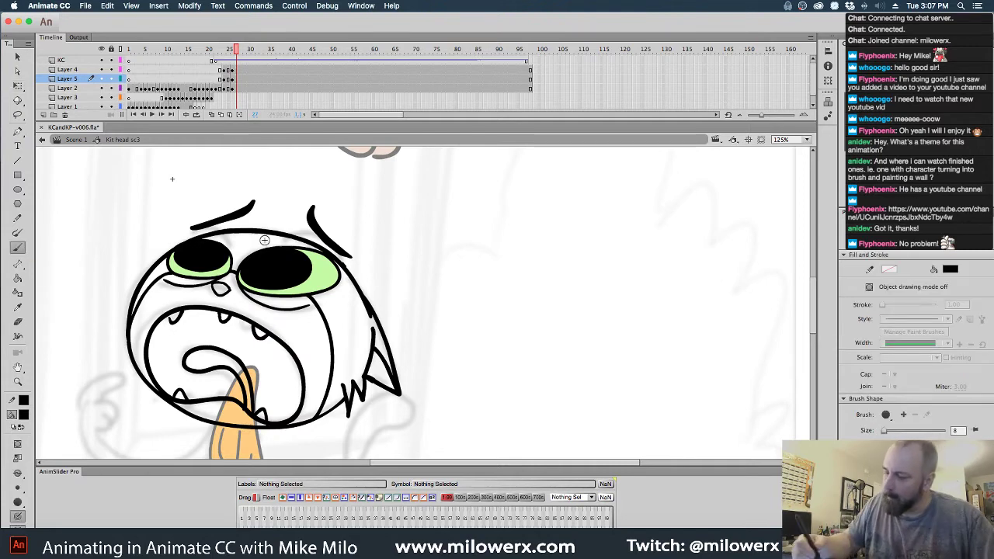
super+click(278, 268)
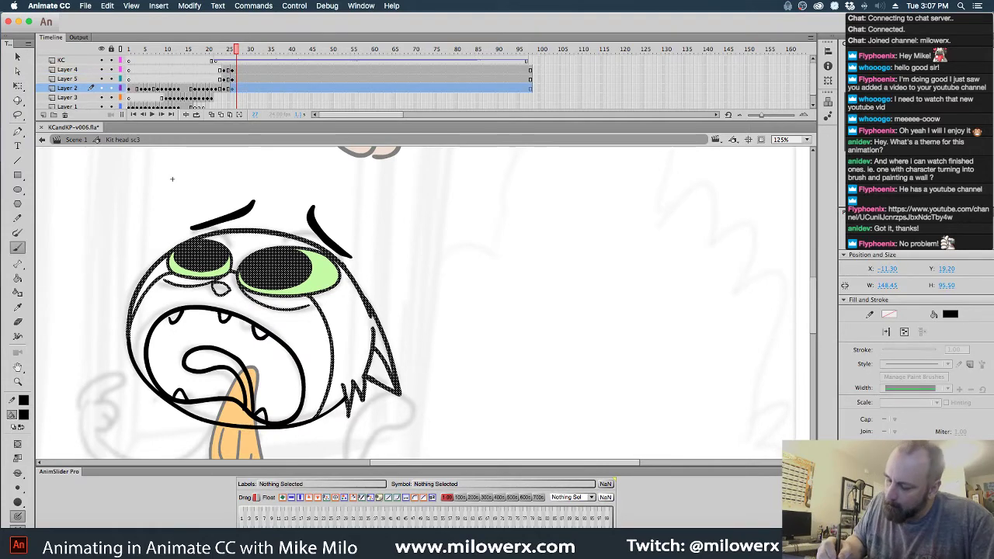
key(super+shift+a)
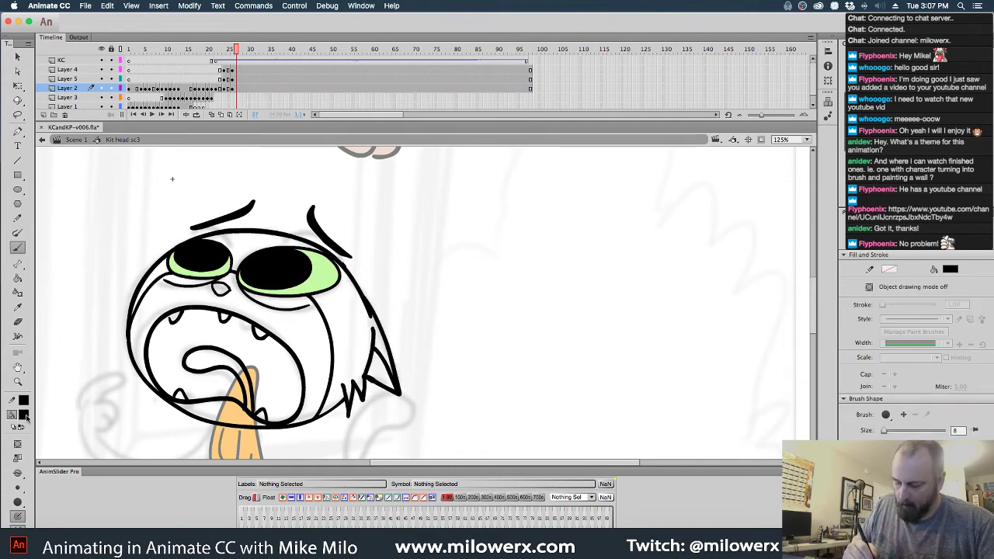
click(25, 415)
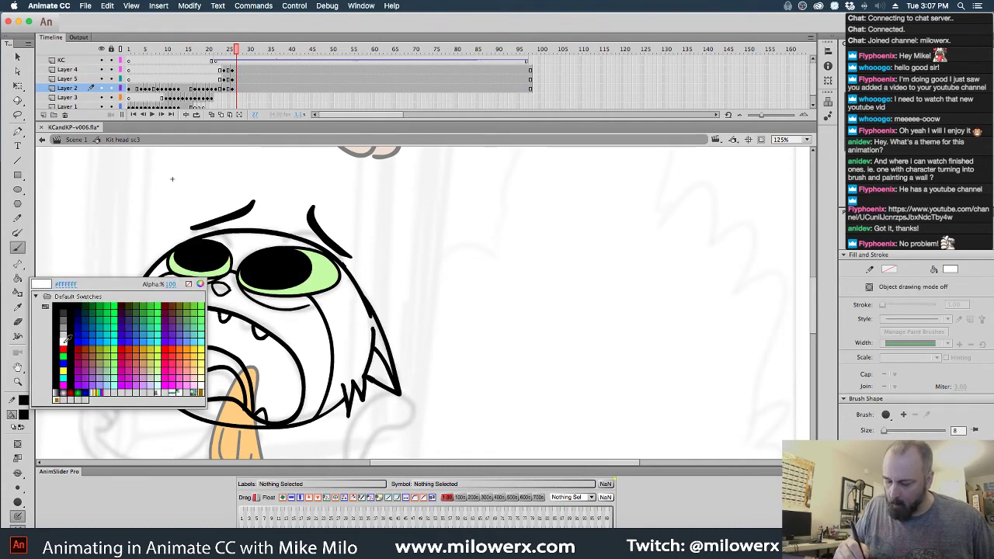
click(32, 343)
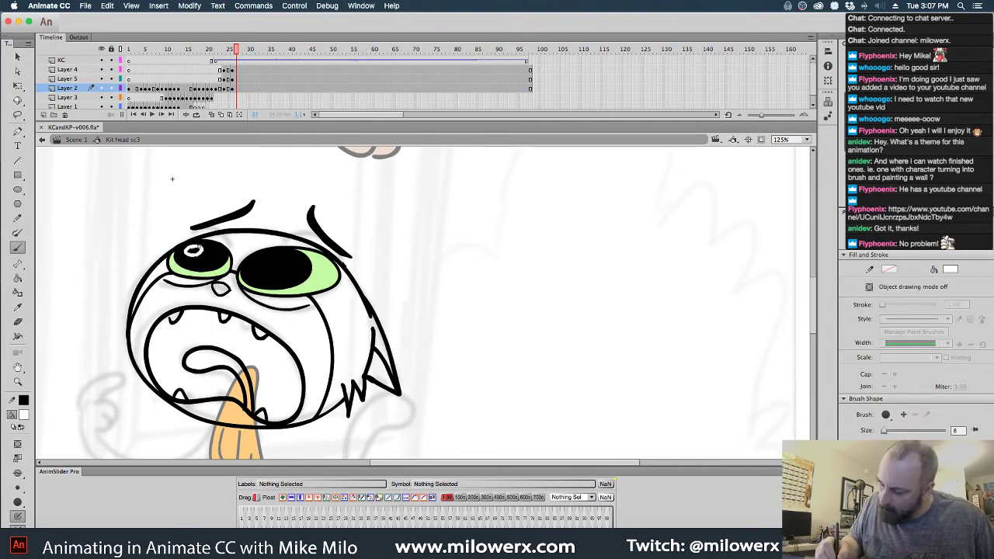
mouse_move(199, 246)
mouse_down()
mouse_move(214, 261)
mouse_move(200, 264)
mouse_up()
mouse_move(273, 263)
mouse_down()
mouse_move(259, 261)
mouse_move(284, 275)
mouse_move(263, 281)
mouse_up()
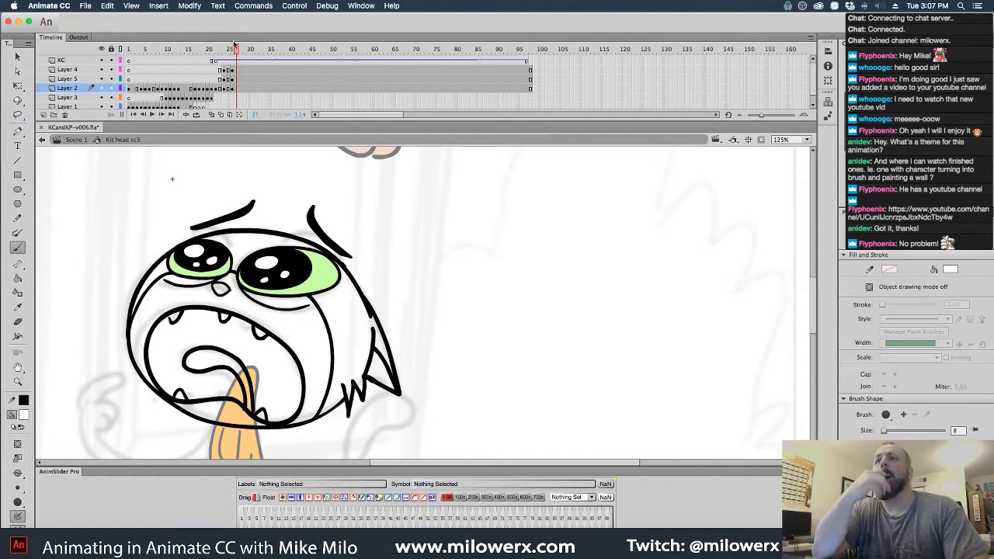
- Go to frame 41, narrow the Tools panel and set the brush fill to black
mouse_move(233, 47)
mouse_down()
mouse_move(211, 50)
mouse_move(346, 81)
mouse_move(261, 85)
mouse_move(294, 87)
mouse_up()
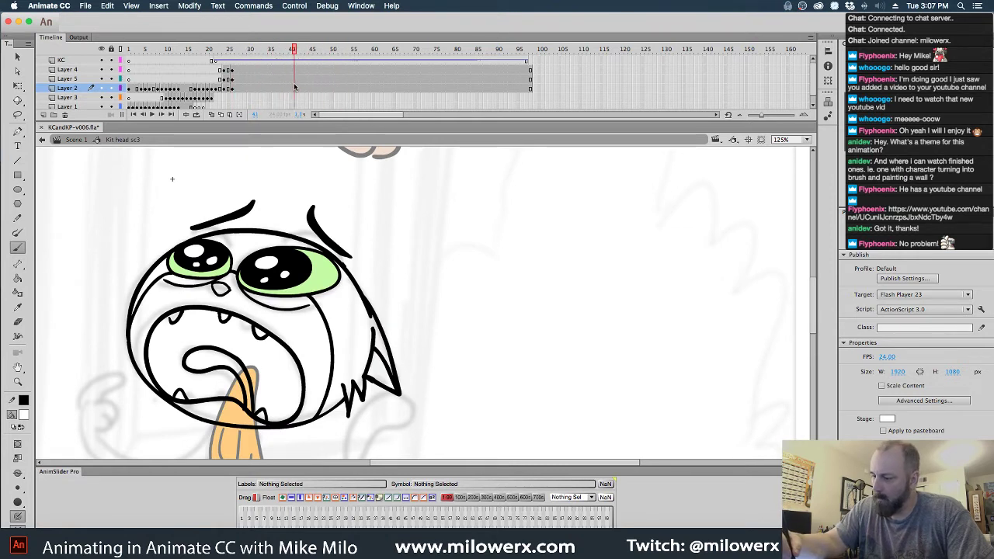
key(l)
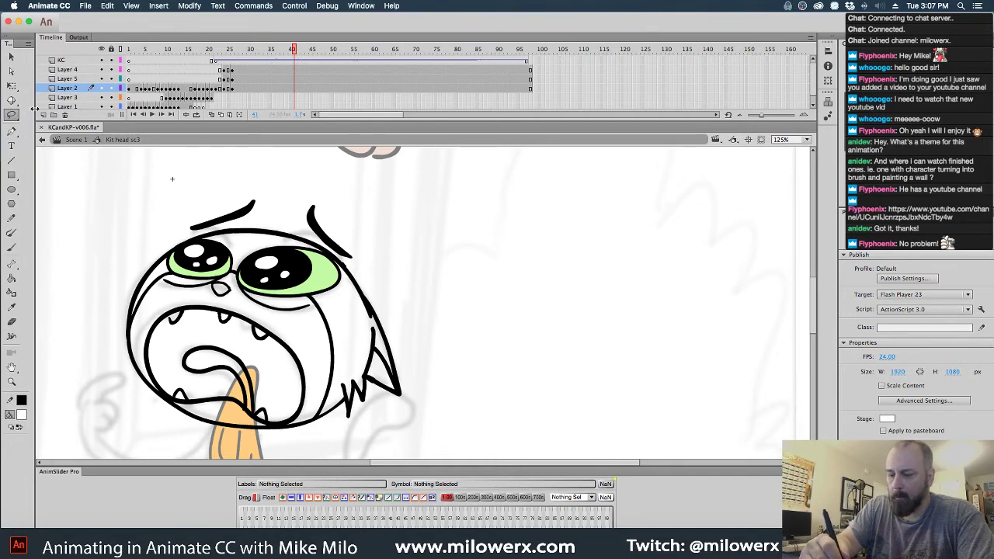
drag(34, 109, 20, 109)
click(11, 247)
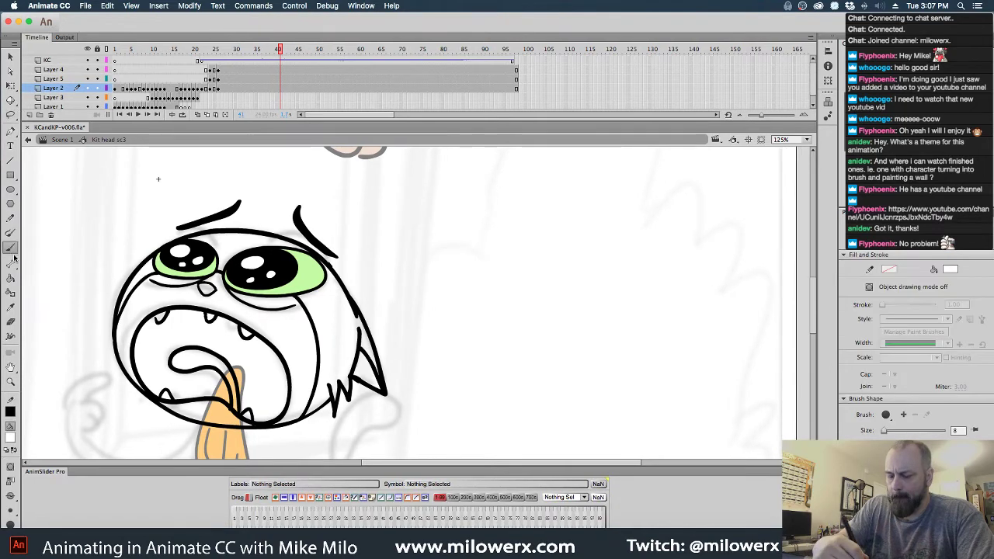
click(11, 436)
click(49, 329)
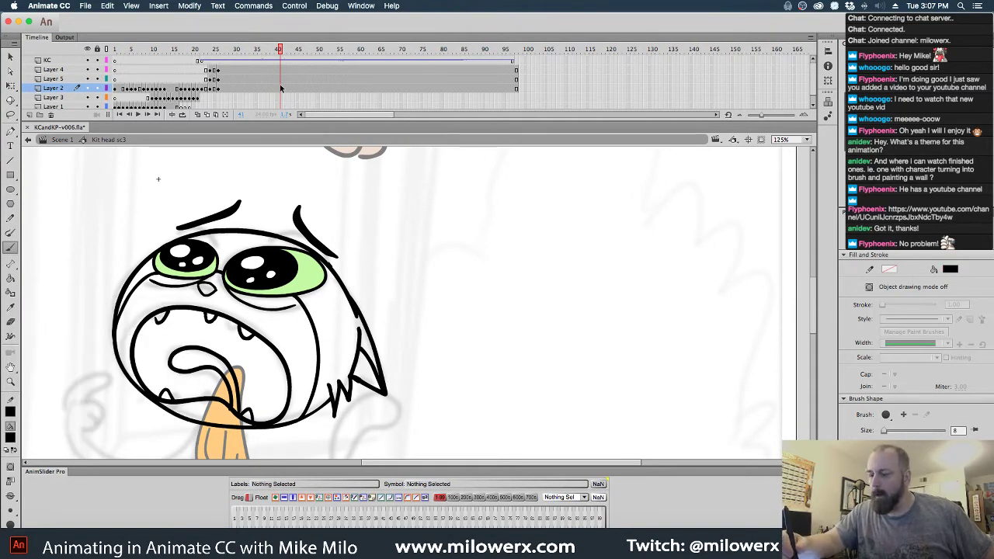
- Insert a blank keyframe on Layer 4 at frame 41 and delete the stray speck on Layer 2 inside the mouth area
super+click(289, 368)
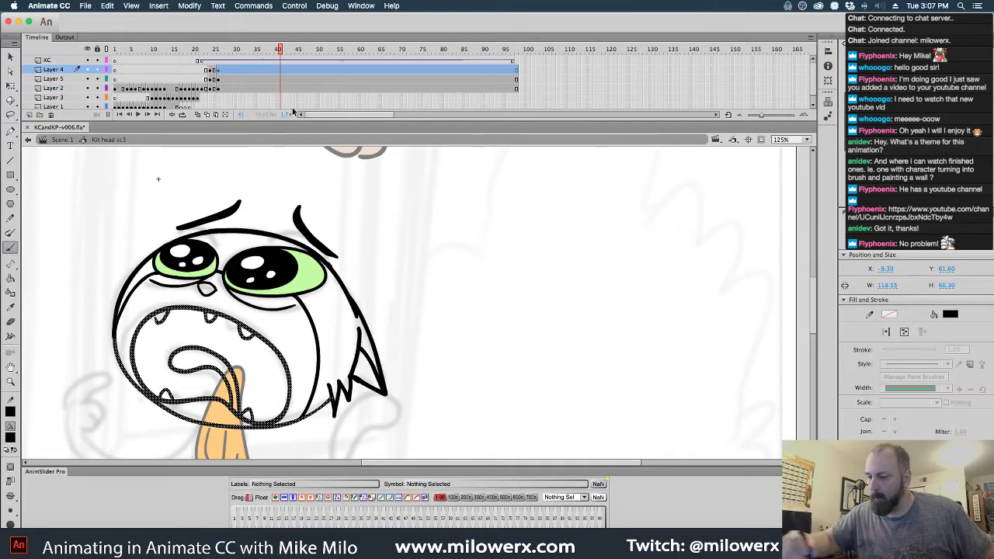
click(280, 70)
key(F7)
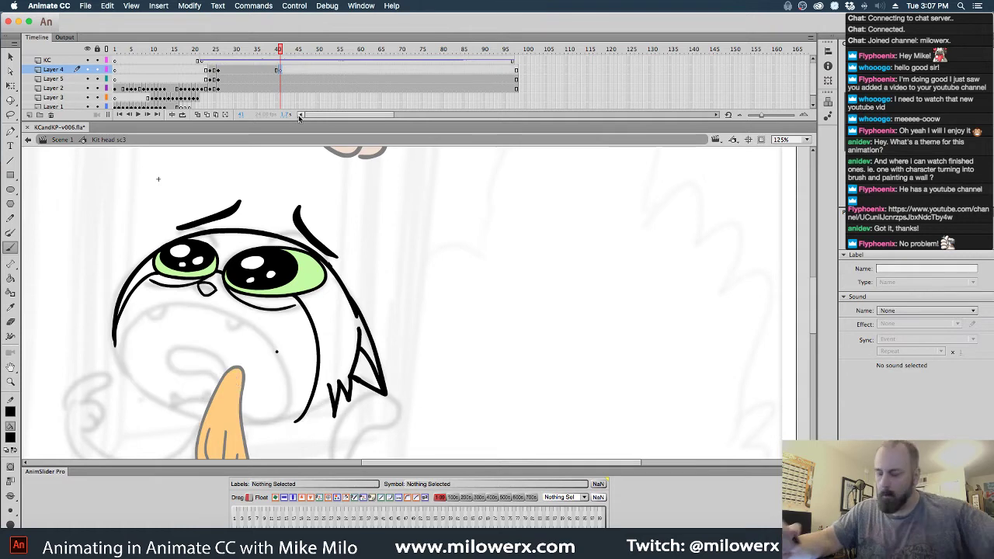
super+click(277, 352)
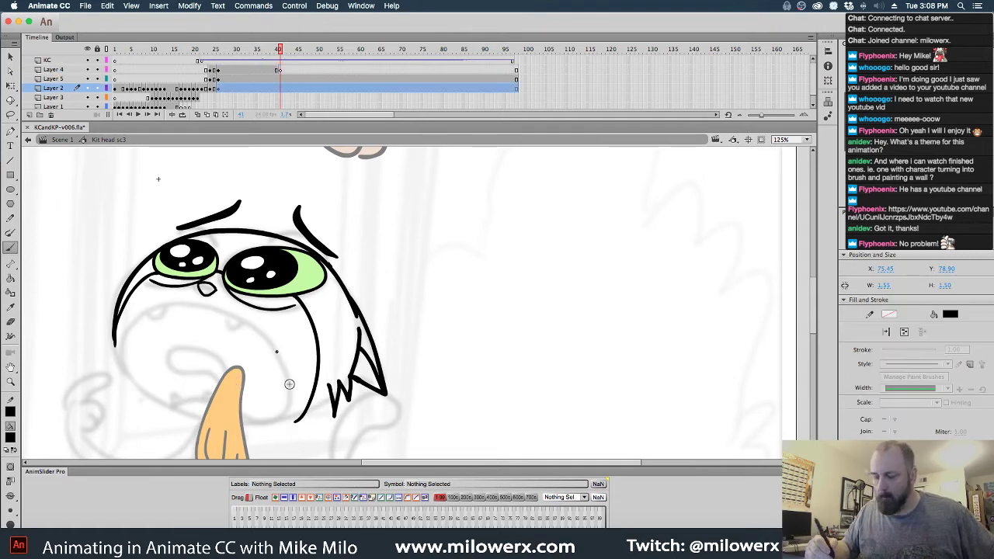
key(Delete)
click(279, 72)
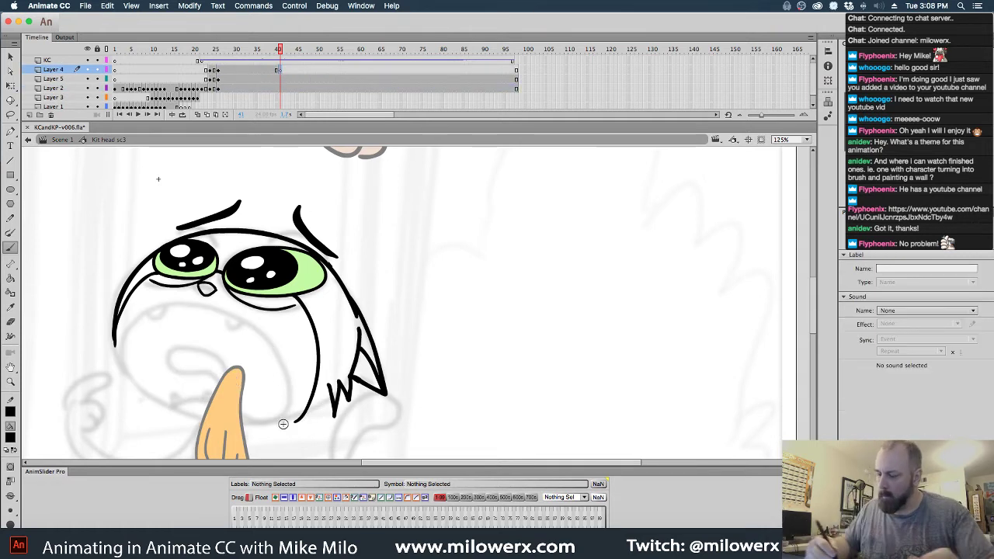
- Switch onion skinning on and ink a tall, narrow open mouth with upper teeth on Layer 4 at frame 41
click(198, 115)
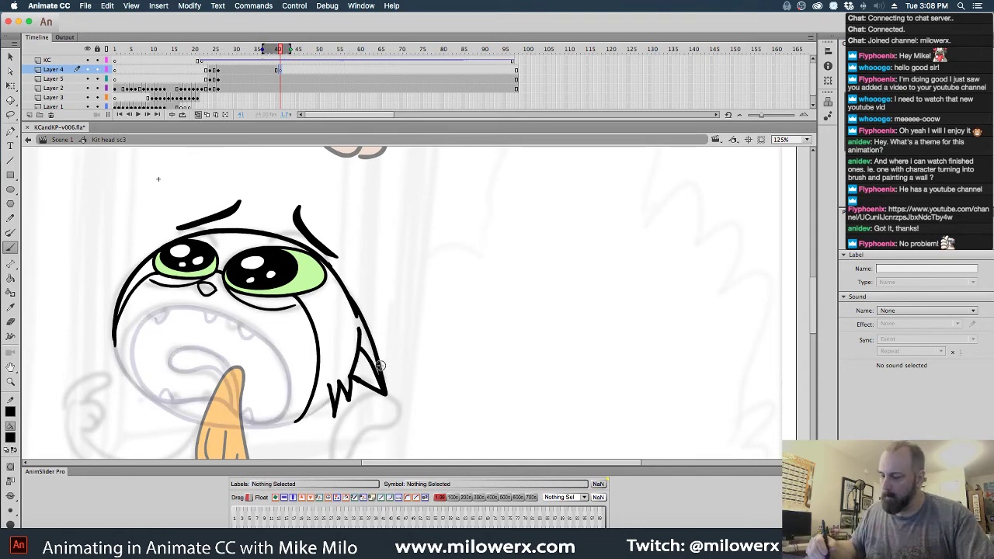
mouse_move(439, 378)
mouse_down()
mouse_move(479, 309)
mouse_move(482, 332)
mouse_up()
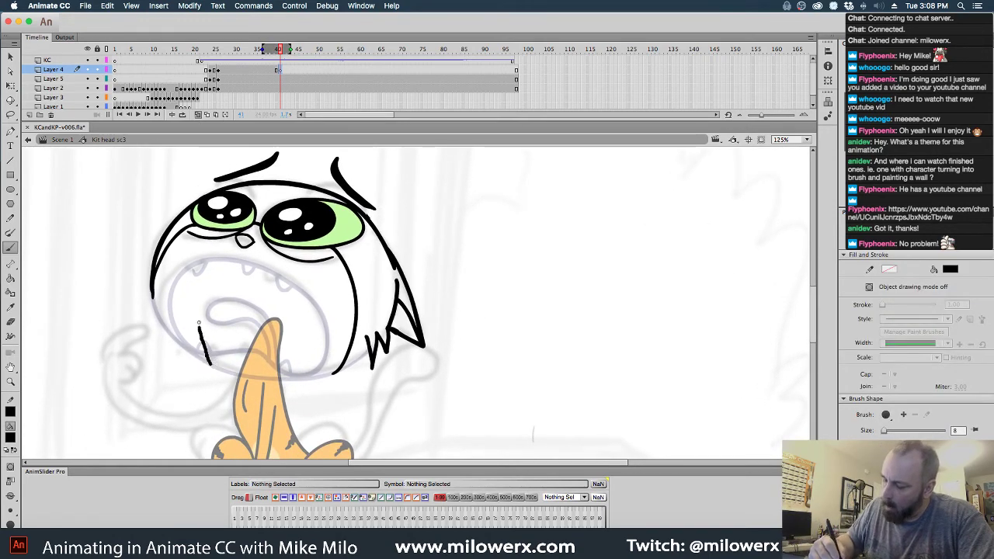
mouse_move(199, 322)
mouse_down()
mouse_move(212, 263)
mouse_move(256, 264)
mouse_move(285, 320)
mouse_move(284, 376)
mouse_up()
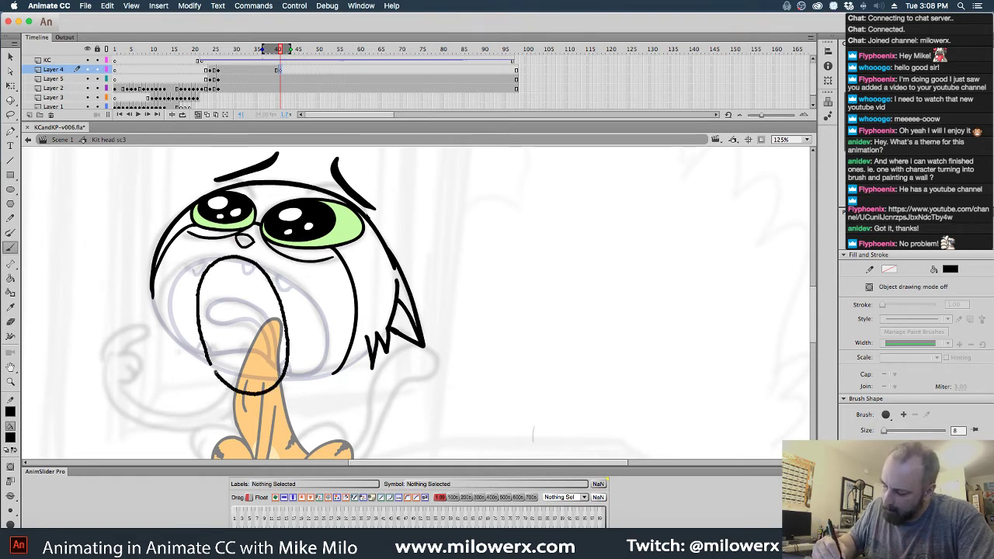
mouse_move(208, 270)
mouse_down()
mouse_move(214, 277)
mouse_move(219, 261)
mouse_move(263, 278)
mouse_up()
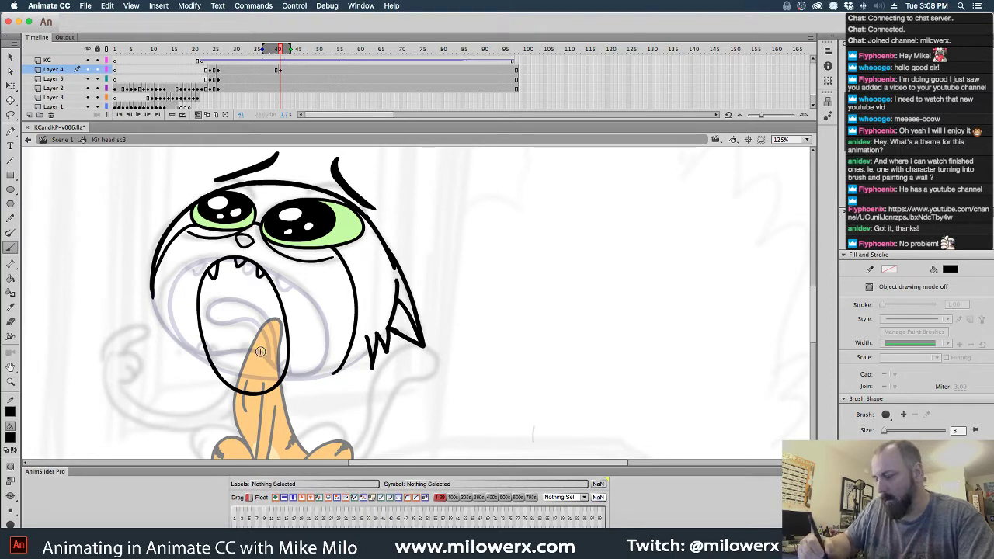
- Ink small lower teeth and a curled tongue inside the tall open mouth on Layer 4 at frame 41
drag(231, 392, 237, 378)
drag(250, 396, 284, 362)
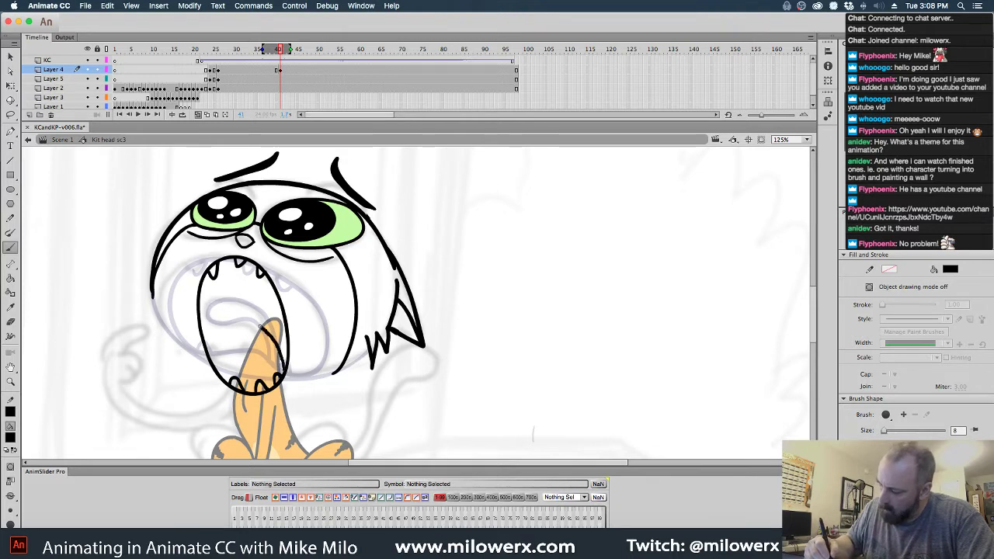
drag(261, 326, 221, 337)
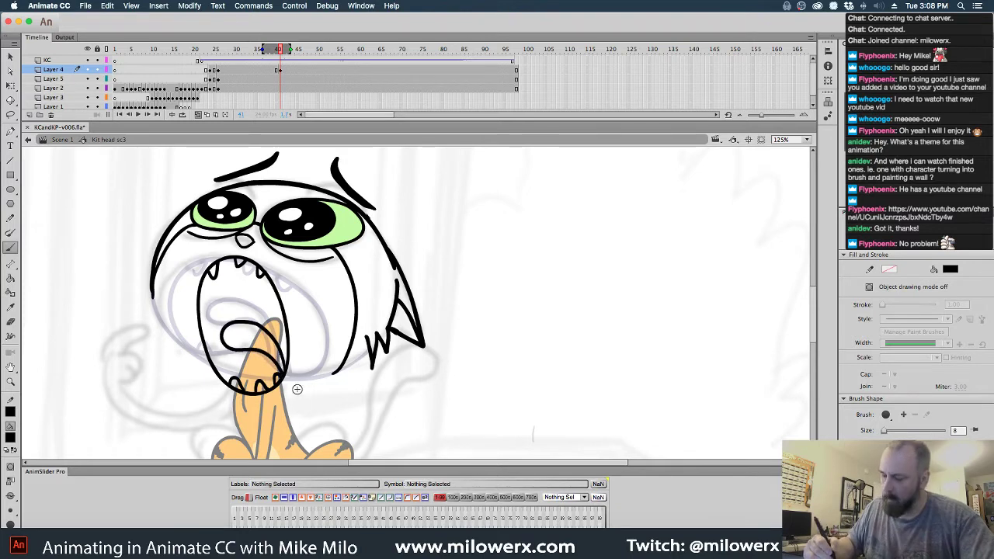
key(super+z)
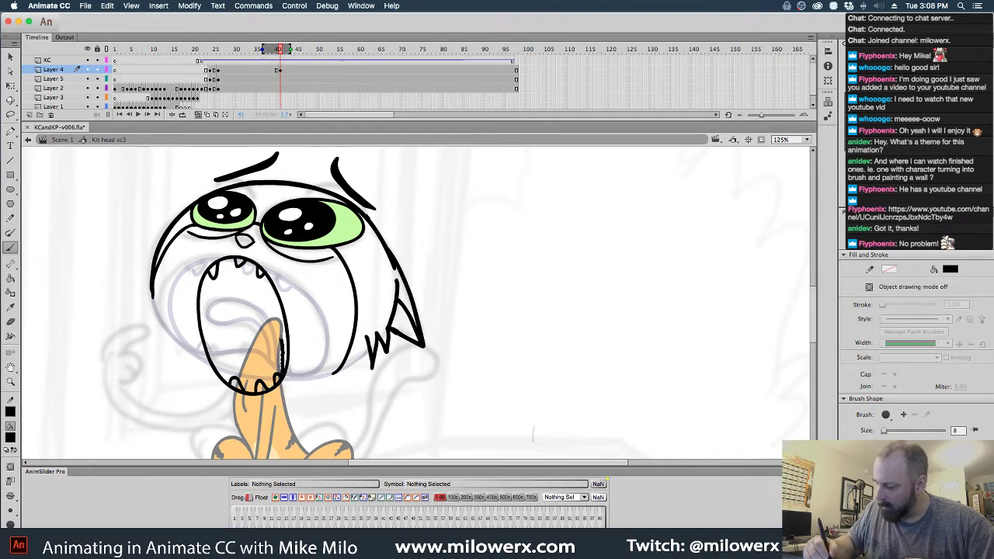
drag(222, 330, 256, 332)
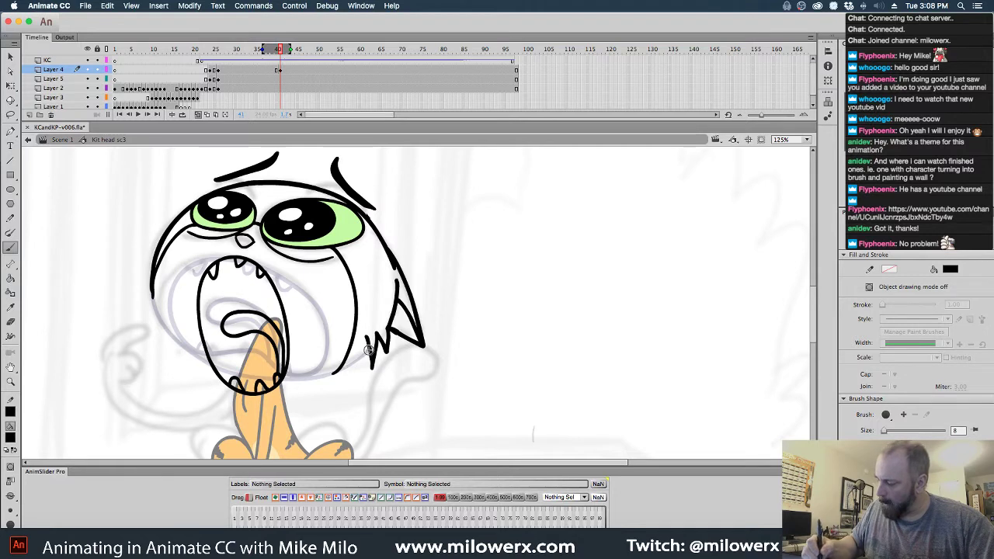
- Ink the jaw contour from the cheek fur around under the mouth at frame 41 and switch onion skinning off
mouse_move(367, 349)
mouse_down()
mouse_move(312, 385)
mouse_move(245, 394)
mouse_move(205, 374)
mouse_move(155, 308)
mouse_up()
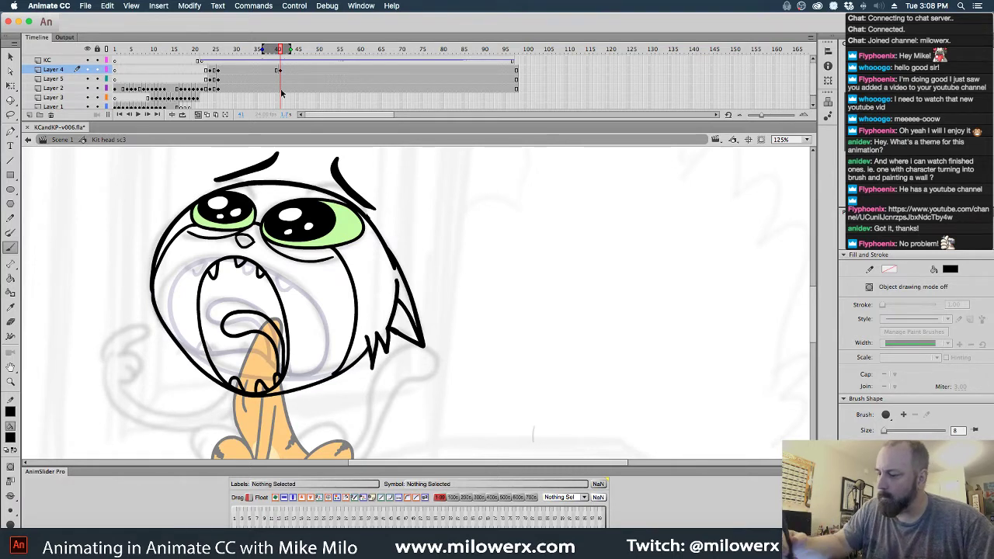
click(199, 115)
mouse_move(280, 51)
mouse_down()
mouse_move(199, 51)
mouse_move(242, 51)
mouse_move(280, 70)
mouse_up()
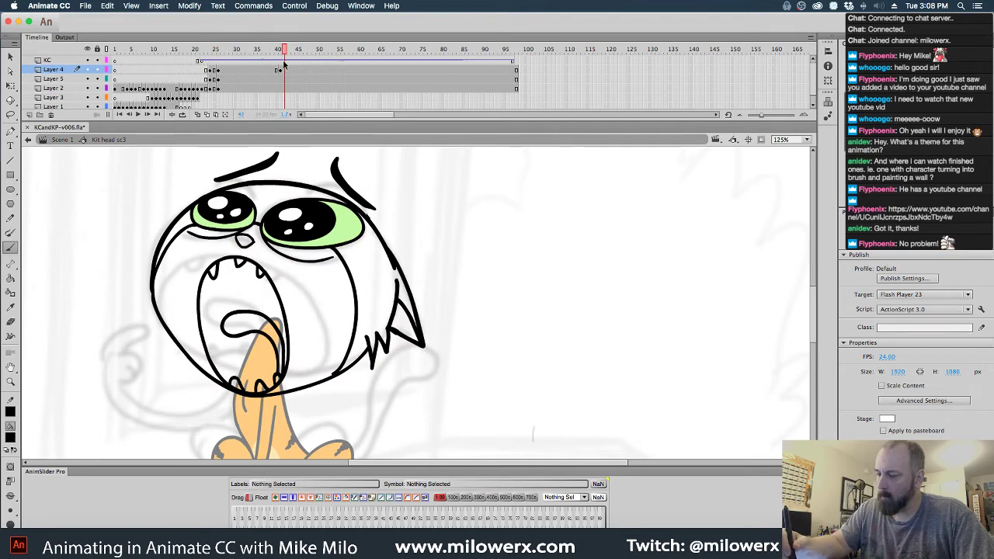
- Scrub past frame 41 to check the pose, and insert keyframes on Layer 5 and Layer 2 at frame 41
mouse_move(285, 52)
mouse_down()
mouse_move(256, 54)
mouse_move(277, 65)
mouse_move(280, 81)
mouse_up()
click(281, 79)
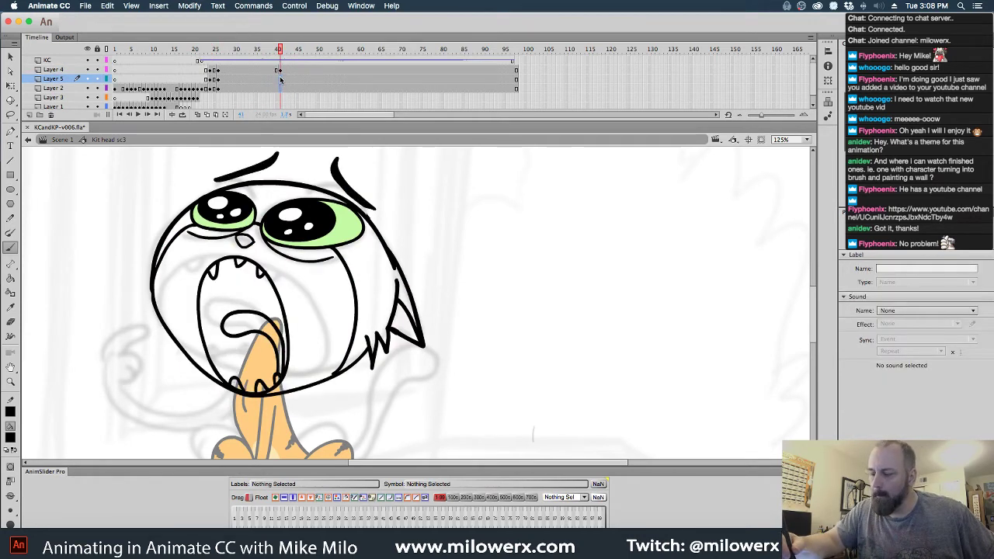
click(280, 88)
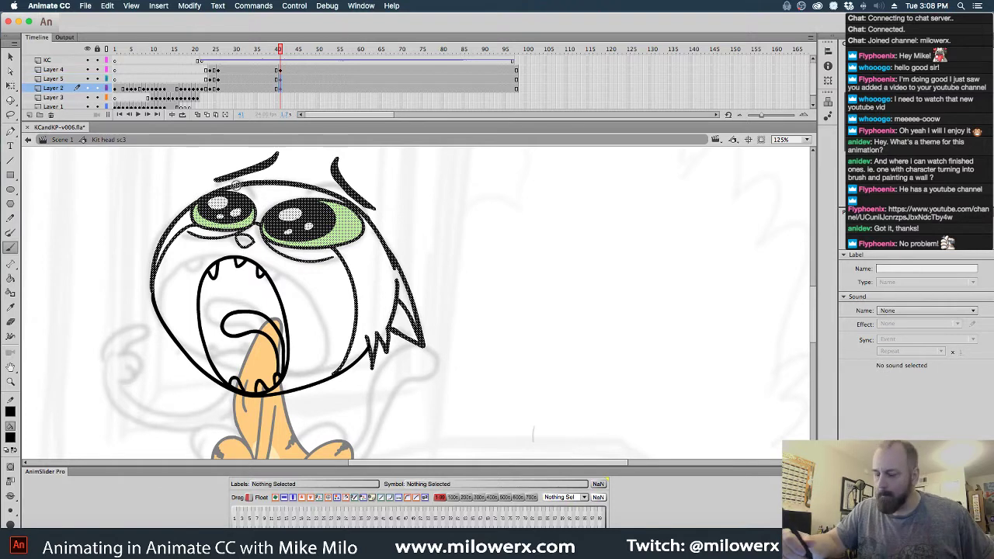
- Stretch the brows, eyes and upper head slightly upward at frame 41 with Free Transform, and distort the lower front corner slightly outward
click(11, 87)
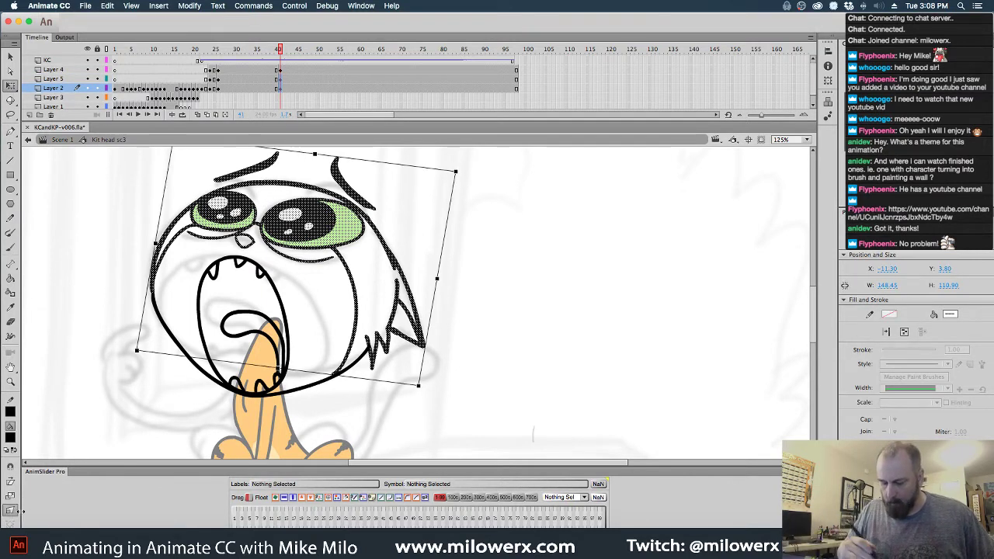
scroll(197, 184, up, 3)
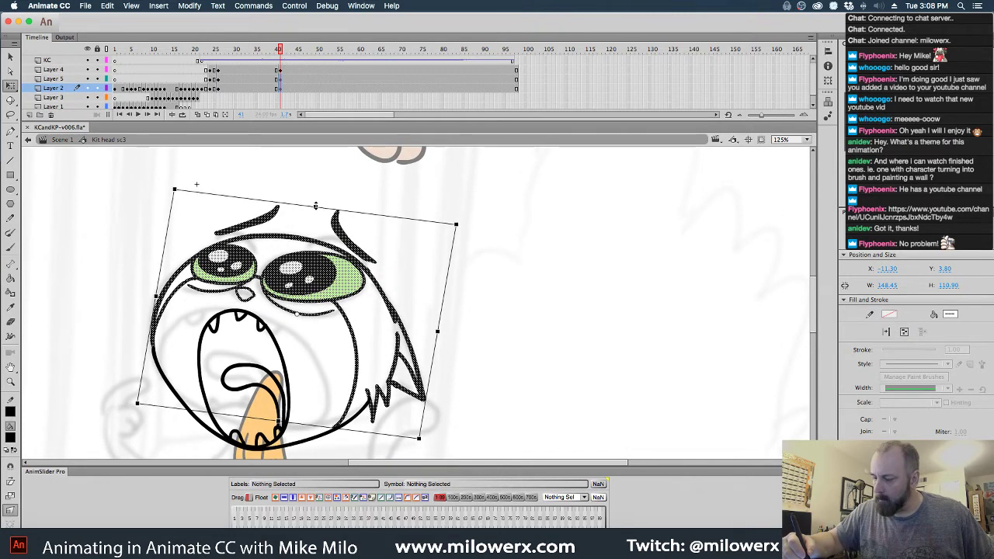
drag(315, 206, 318, 194)
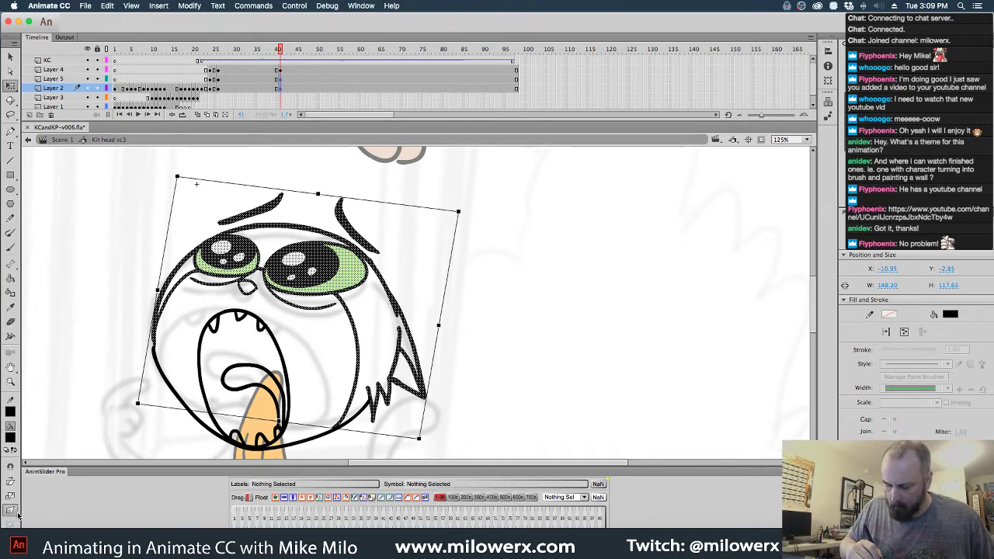
drag(138, 405, 136, 410)
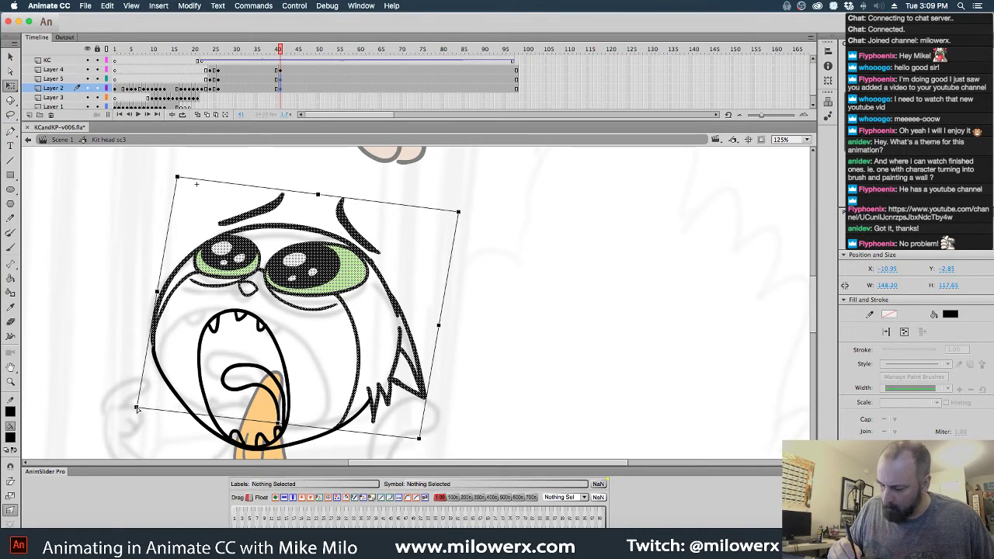
click(473, 295)
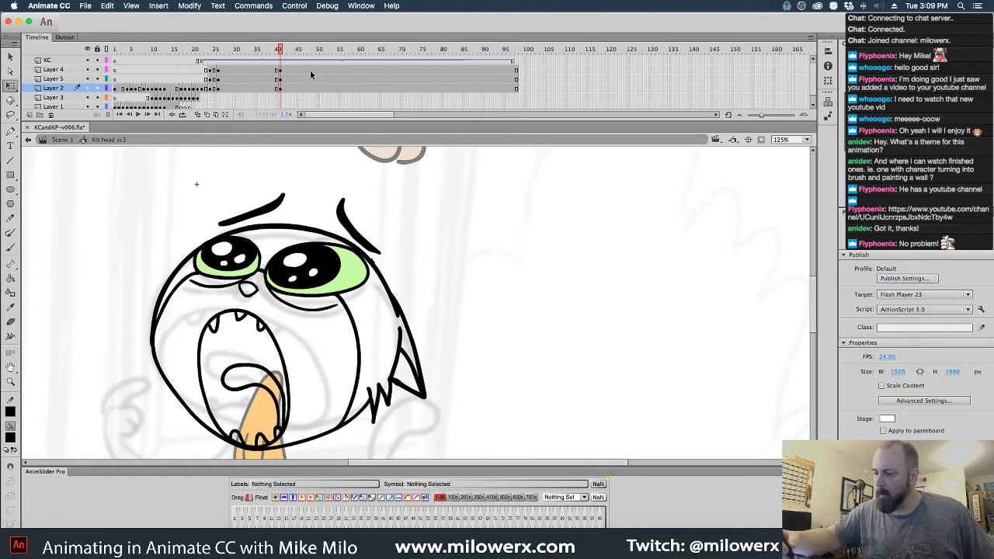
- Insert keyframes on Layers 4, 5 and 2 at frame 65 and delete the mouth and jaw drawing on Layer 4 there
mouse_move(280, 56)
mouse_down()
mouse_move(265, 58)
mouse_move(381, 94)
mouse_move(379, 80)
mouse_move(381, 98)
mouse_up()
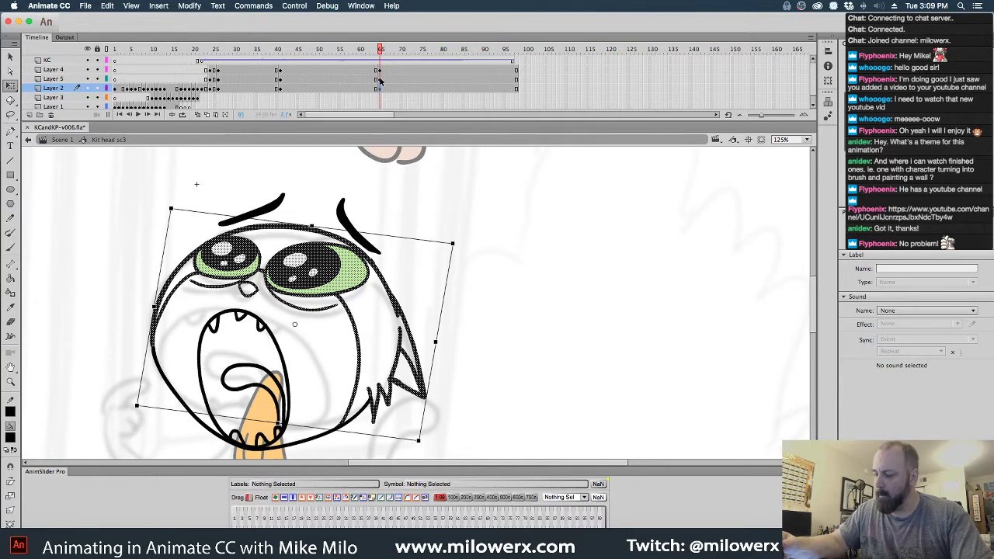
click(379, 80)
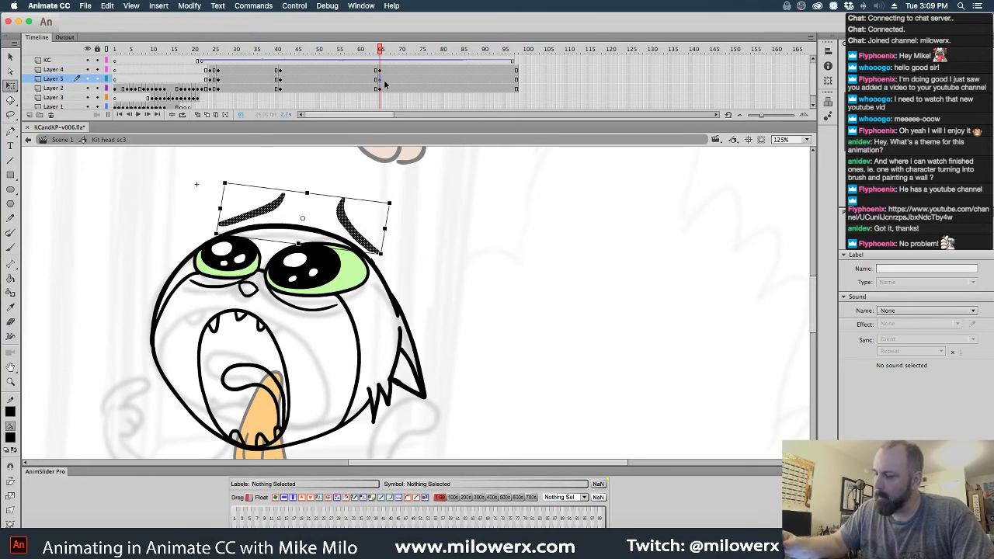
click(379, 71)
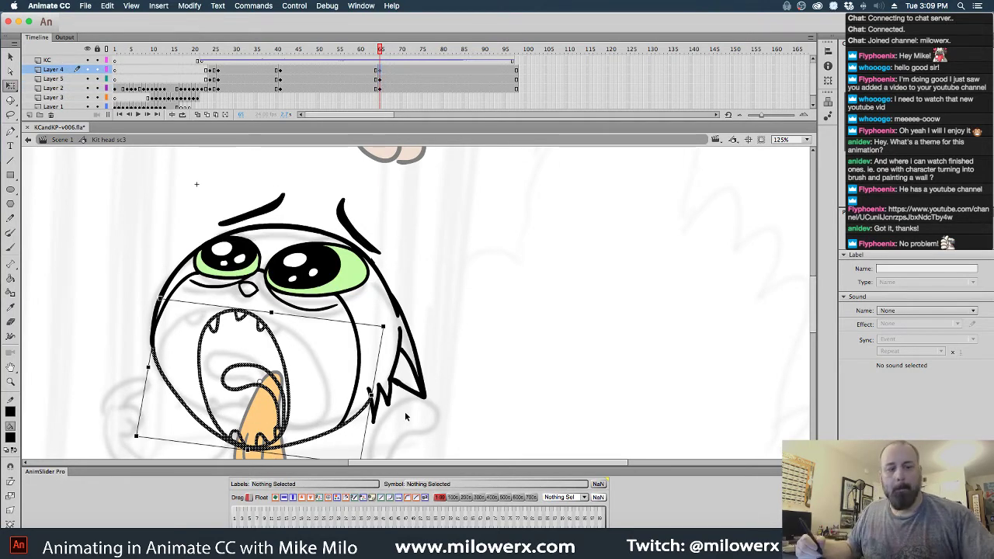
key(Delete)
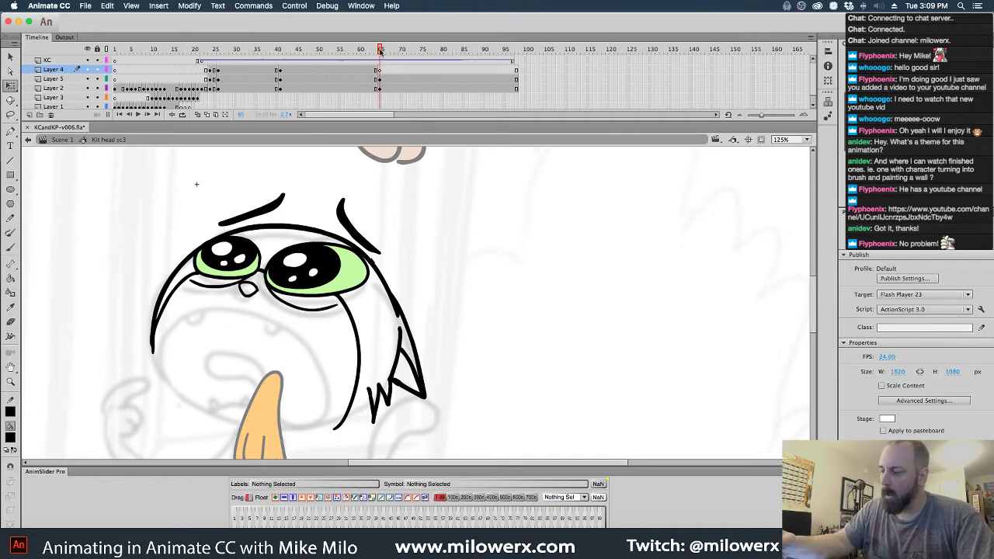
- With the Brush and onion skinning on, ink a small slanted open mouth with teeth and a tongue on Layer 4 at frame 65
drag(380, 50, 380, 86)
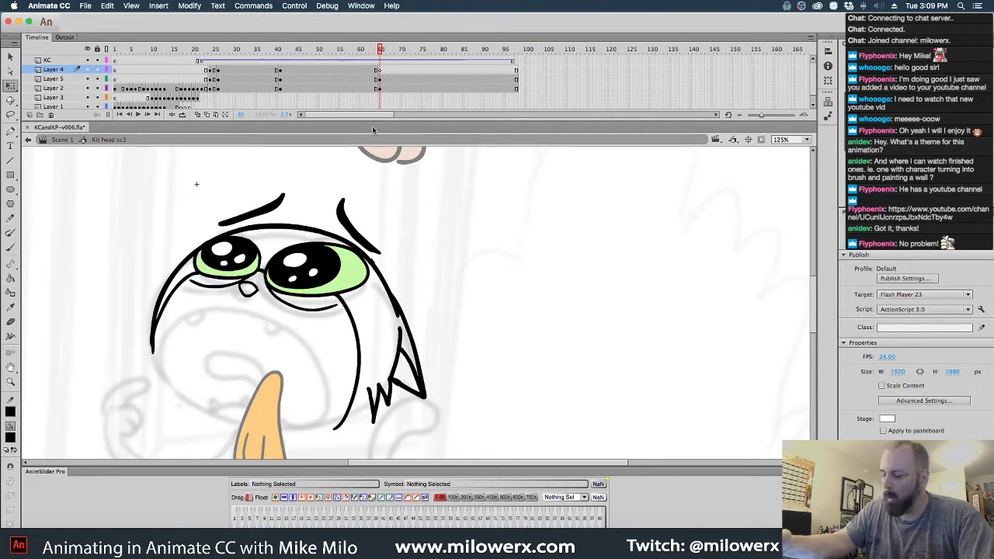
click(11, 247)
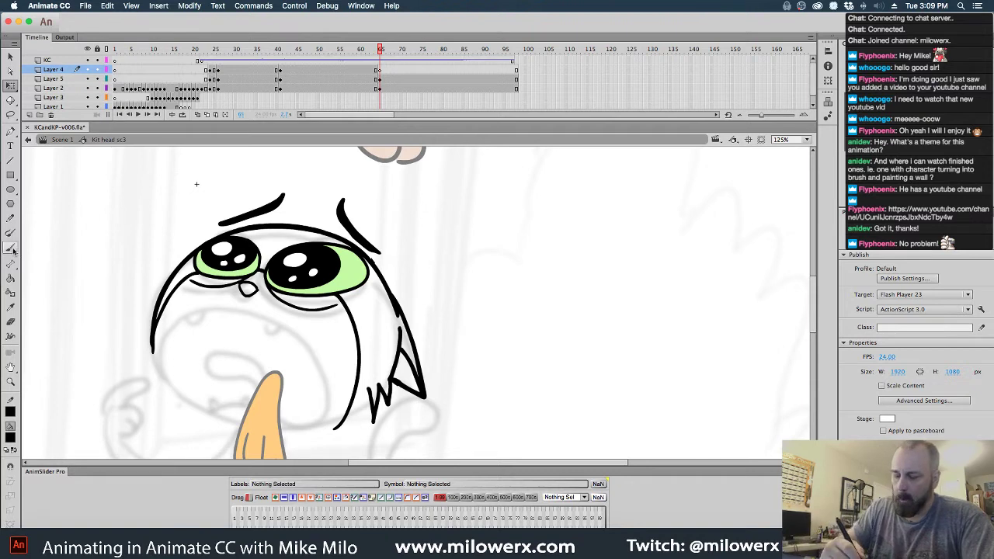
click(199, 115)
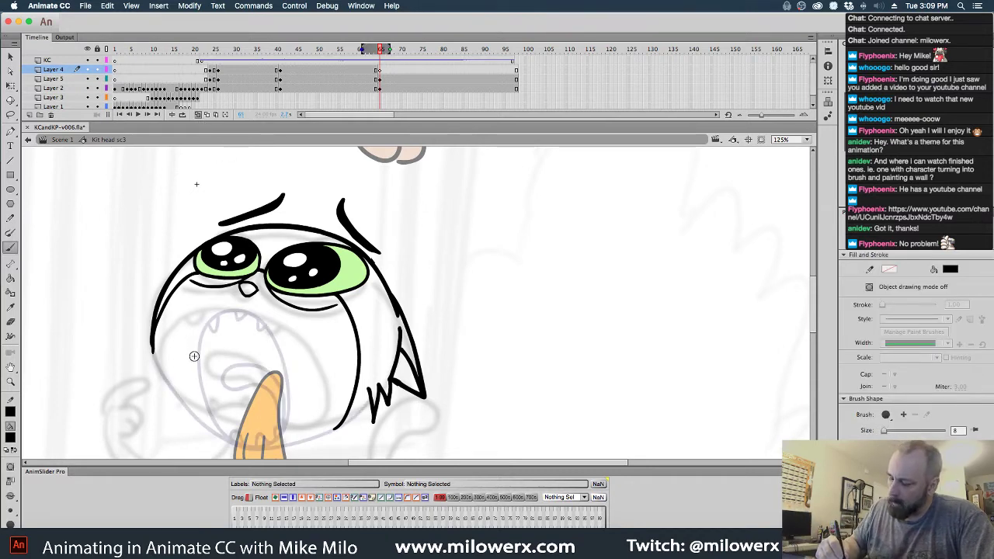
mouse_move(212, 337)
mouse_down()
mouse_move(227, 358)
mouse_move(210, 398)
mouse_up()
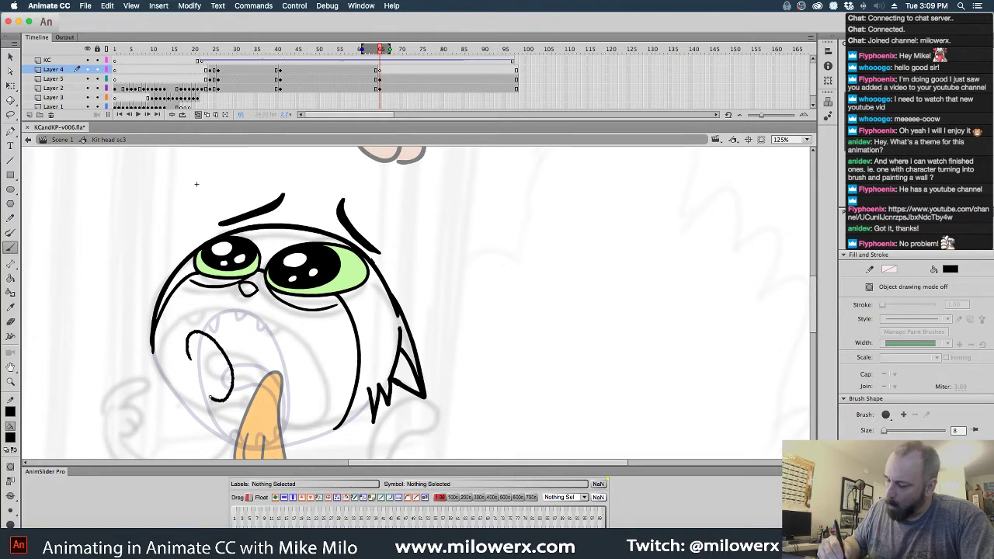
mouse_move(191, 361)
mouse_down()
mouse_move(196, 337)
mouse_move(215, 346)
mouse_up()
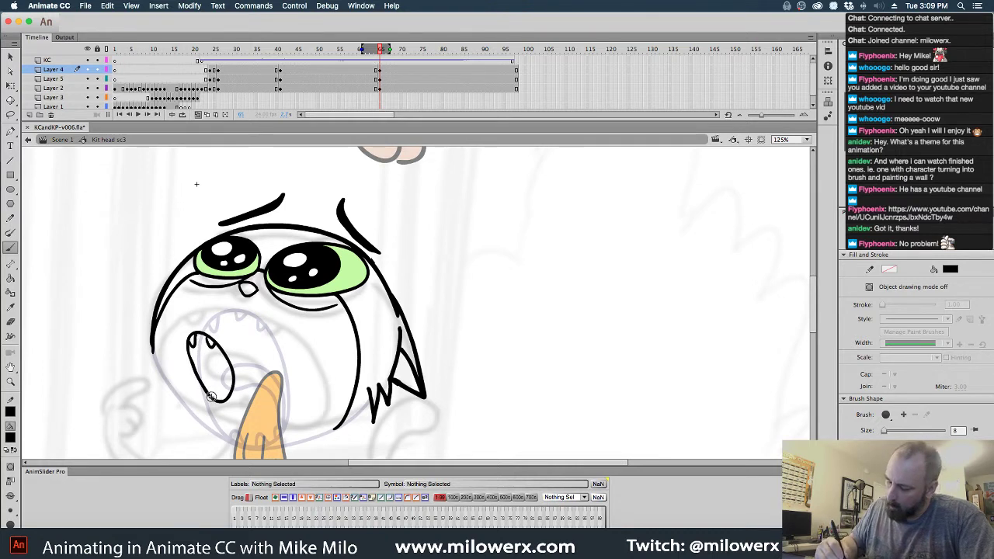
drag(209, 394, 231, 388)
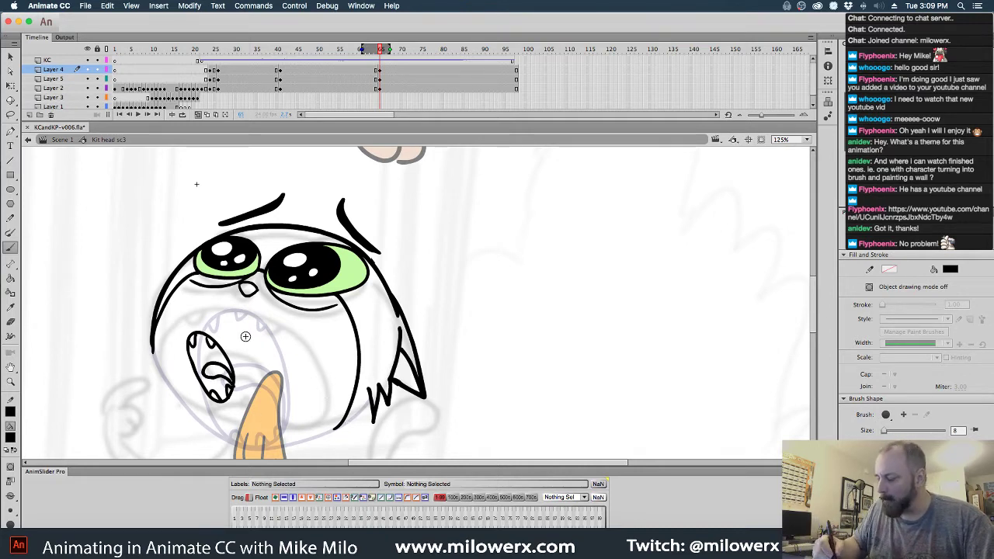
- Ink crease lines around the small mouth, the jaw contour and a line from mouth toward nose at frame 65, with onion skinning off for review
drag(239, 343, 261, 333)
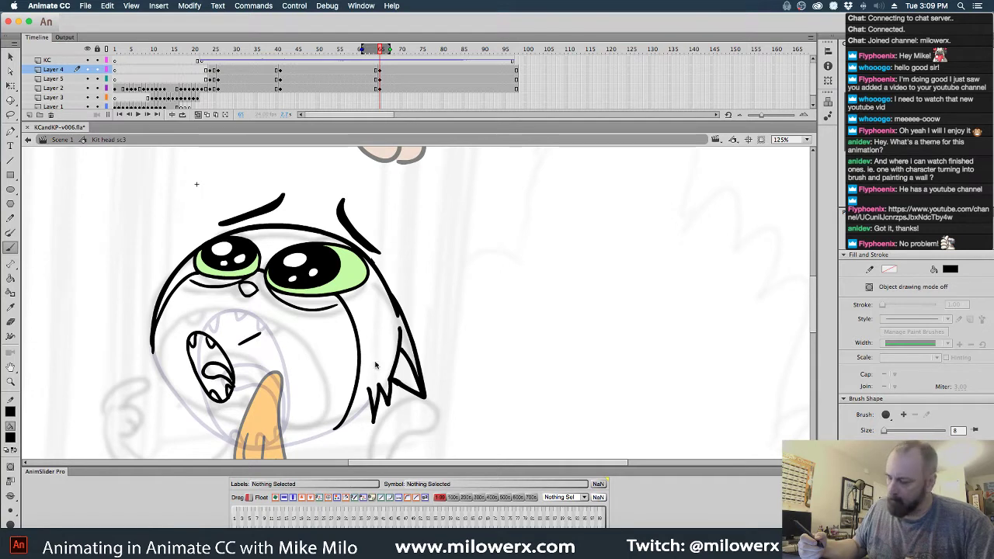
key(super+z)
mouse_move(182, 344)
mouse_down()
mouse_move(187, 329)
mouse_move(203, 326)
mouse_up()
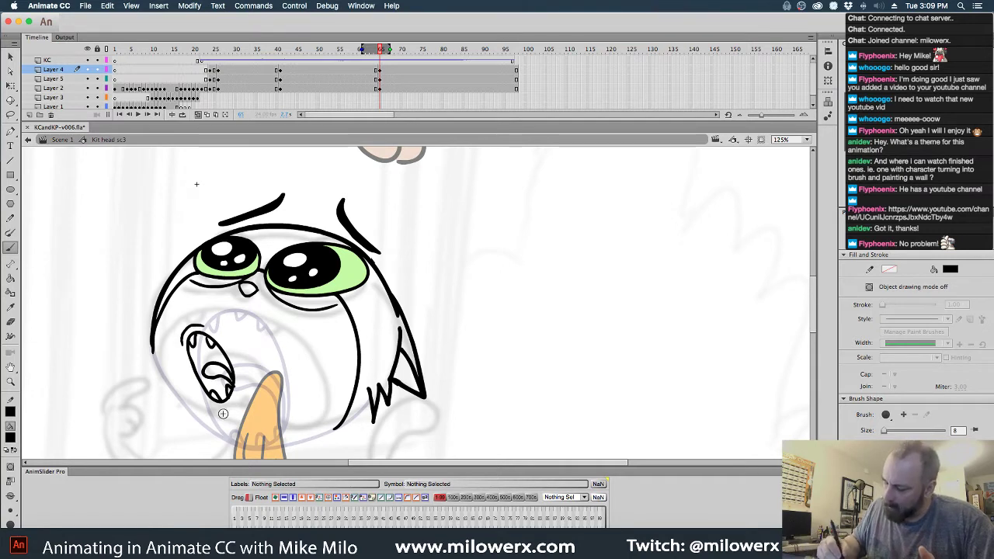
drag(206, 400, 236, 401)
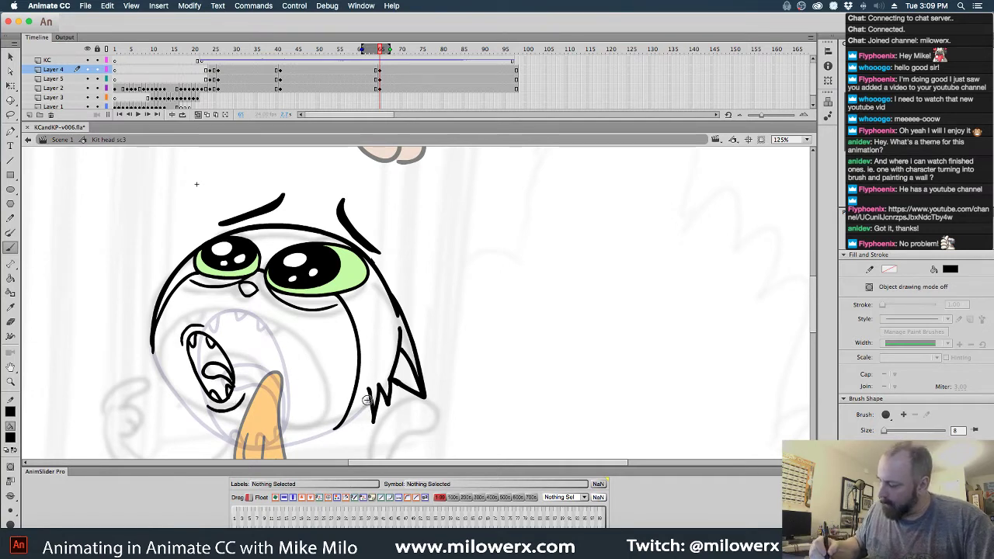
mouse_move(366, 392)
mouse_down()
mouse_move(333, 429)
mouse_move(291, 443)
mouse_move(244, 442)
mouse_move(198, 420)
mouse_up()
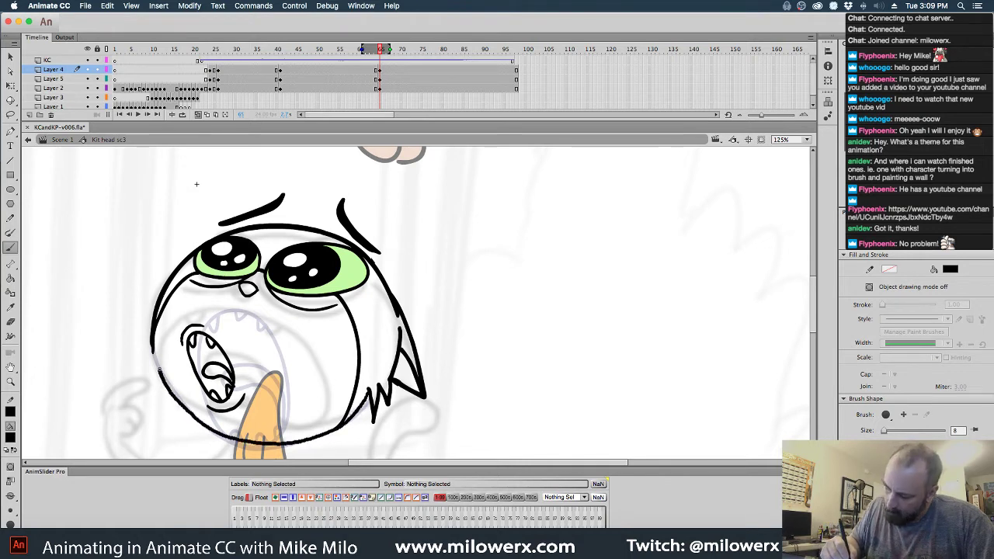
drag(153, 356, 220, 301)
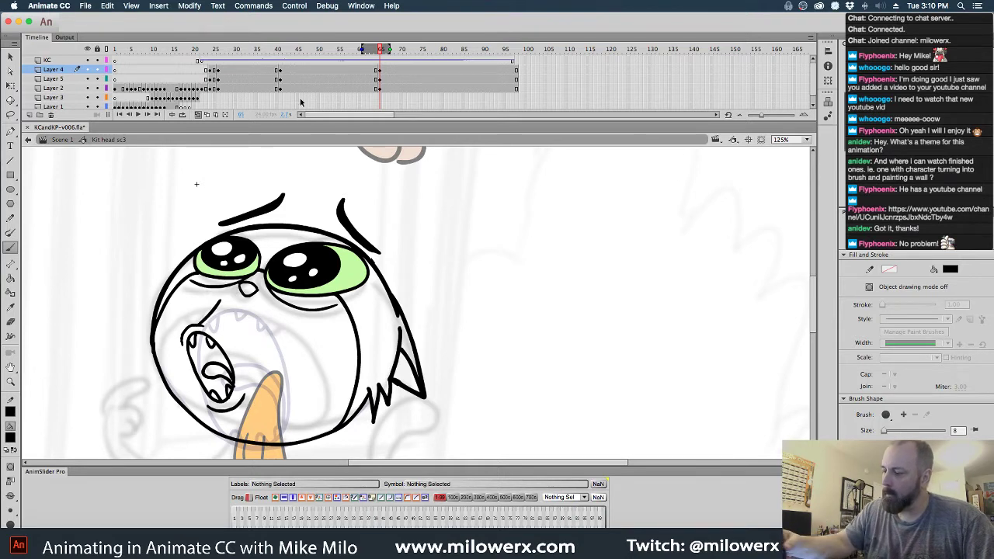
click(199, 115)
mouse_move(380, 51)
mouse_down()
mouse_move(309, 67)
mouse_move(396, 84)
mouse_up()
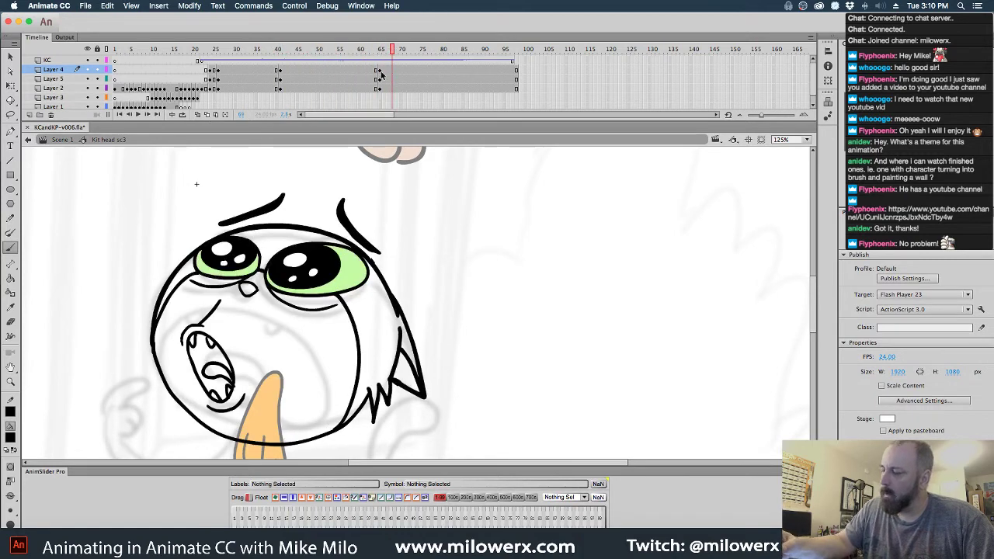
- Skew the upper head and brows on Layers 5 and 2 slightly backward at frame 65, and distort the lower front corner slightly upward
click(379, 71)
click(379, 80)
click(385, 88)
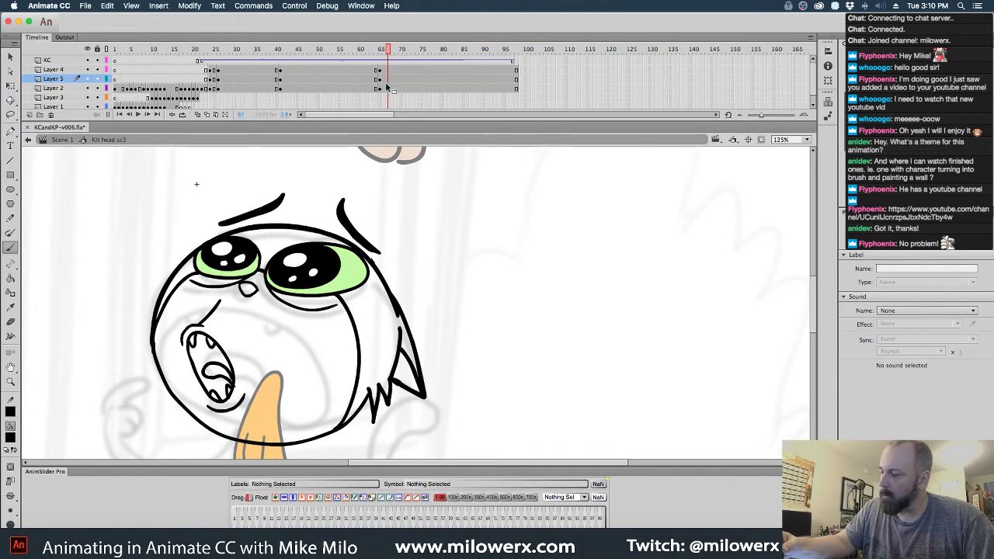
click(379, 89)
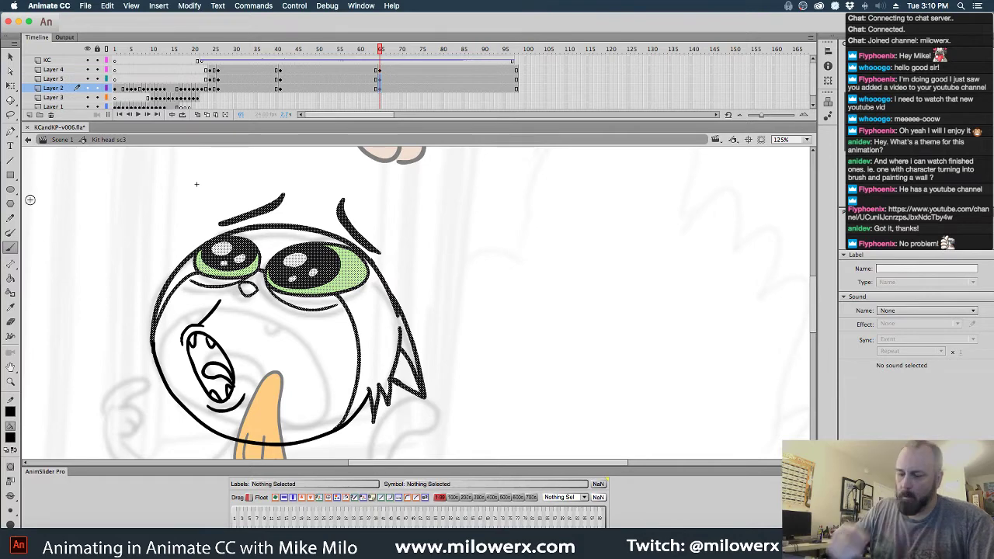
click(10, 85)
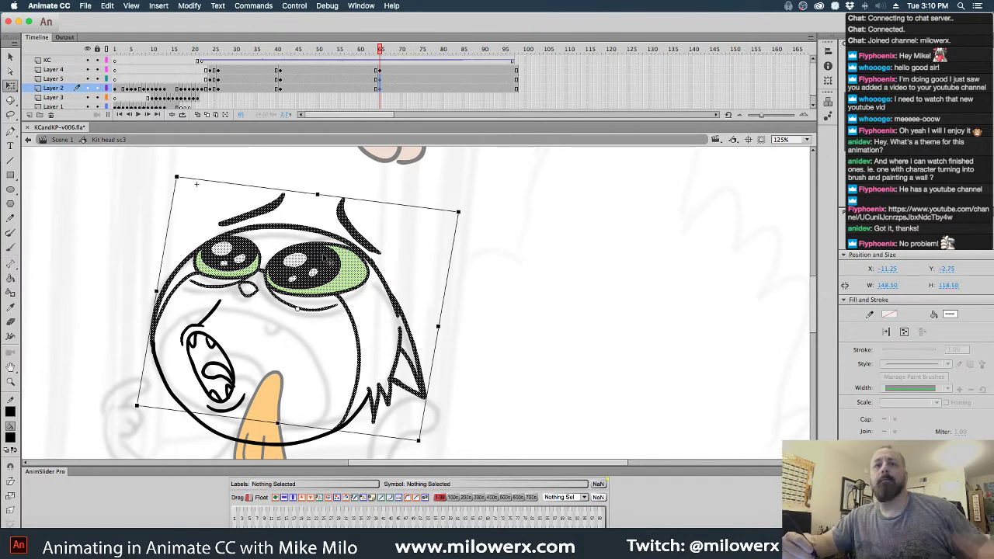
drag(361, 200, 371, 202)
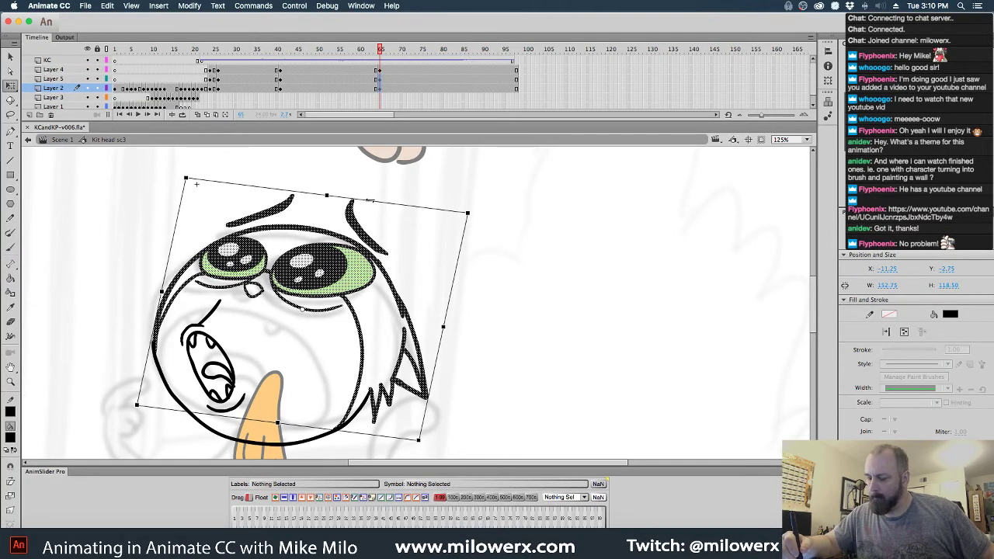
click(10, 510)
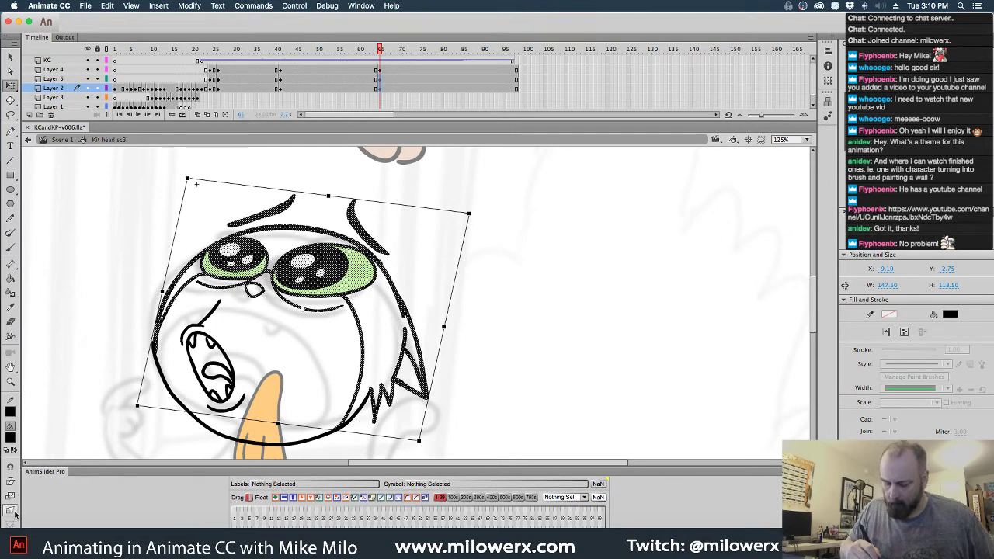
drag(140, 407, 138, 402)
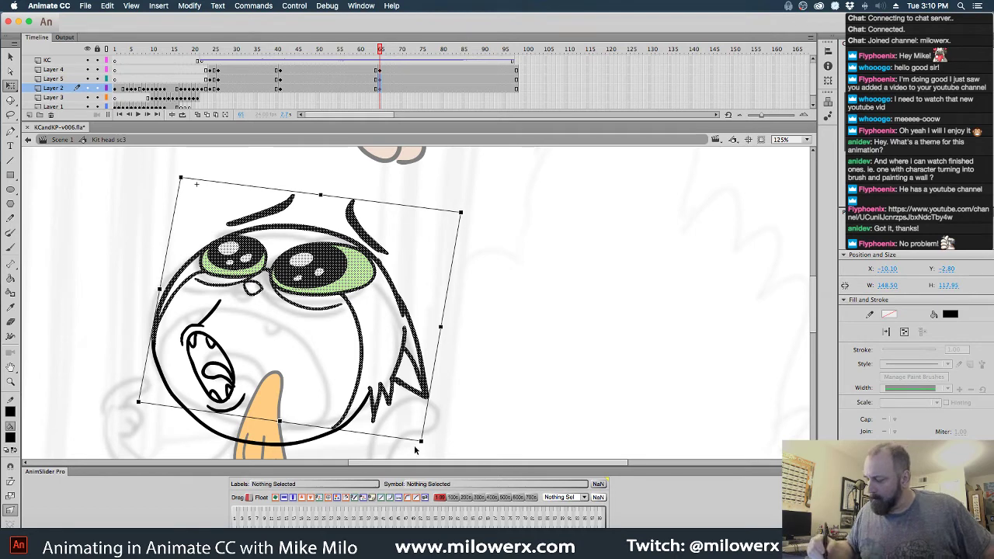
click(463, 428)
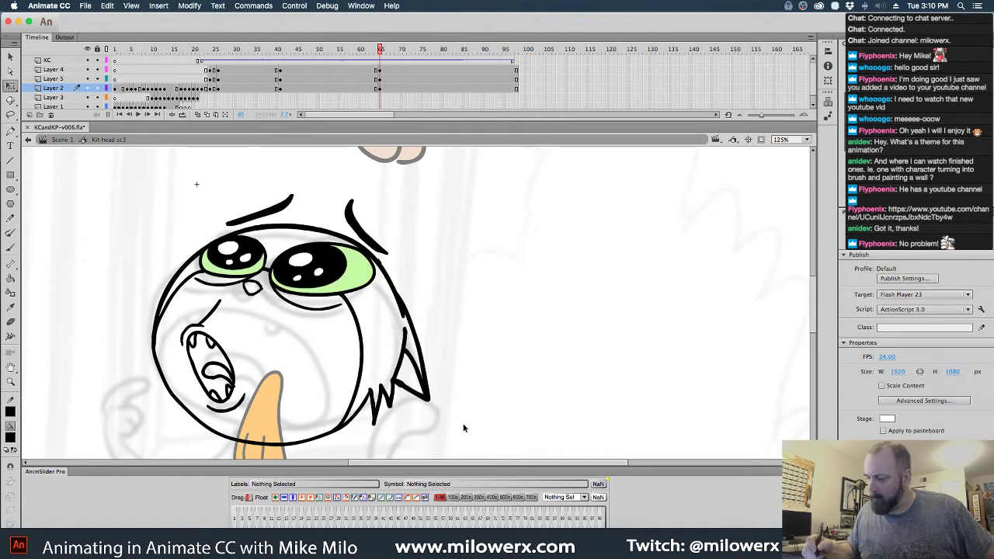
- Insert keyframes on Layers 4, 5 and 2 at frame 82 and delete the mouth and jaw drawing on Layer 4 there
mouse_move(379, 52)
mouse_down()
mouse_move(253, 73)
mouse_move(235, 86)
mouse_move(466, 95)
mouse_move(374, 101)
mouse_move(452, 101)
mouse_up()
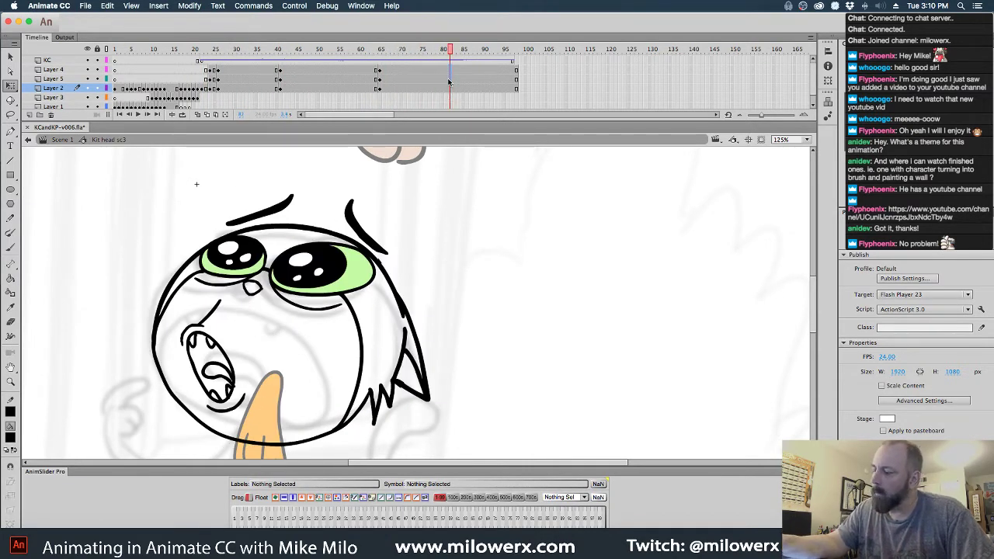
click(451, 89)
key(F6)
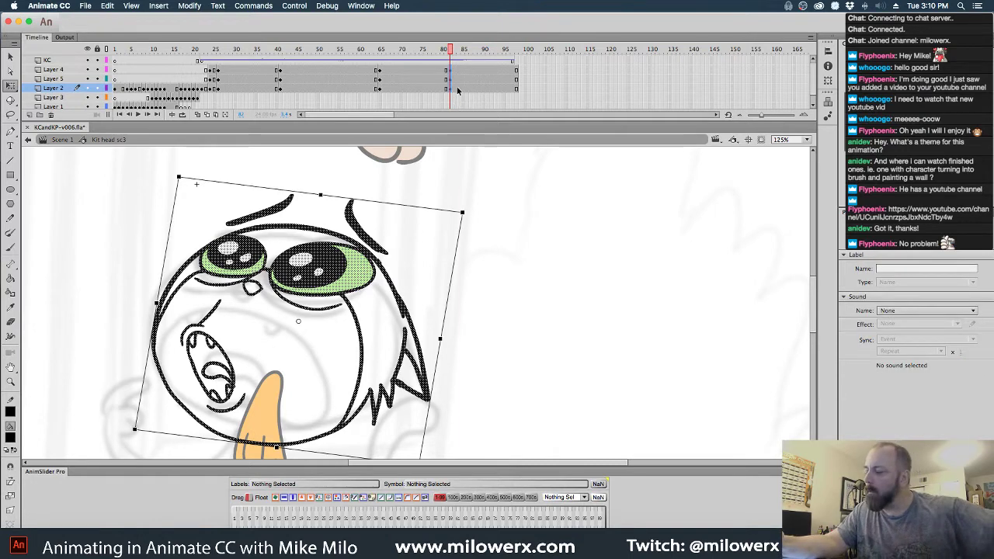
click(480, 182)
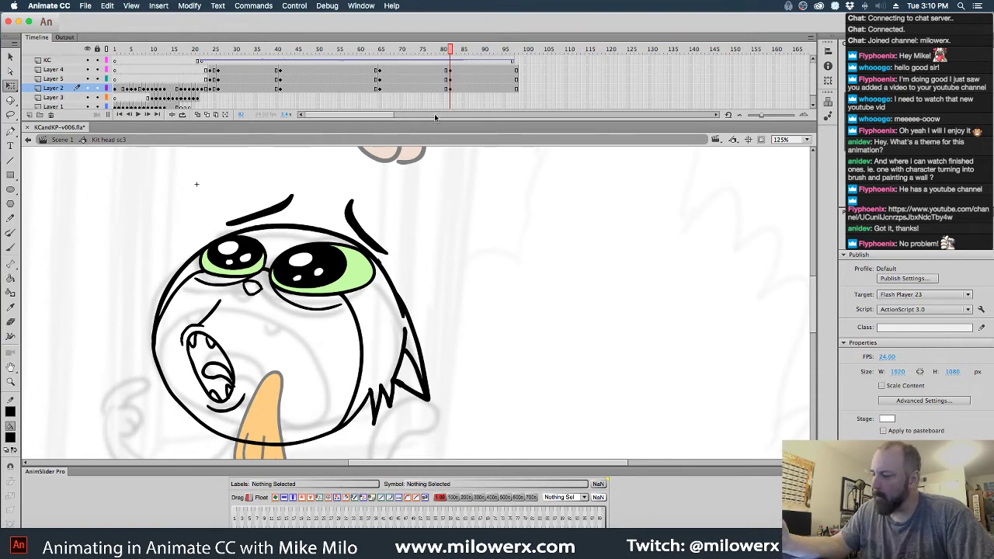
click(451, 79)
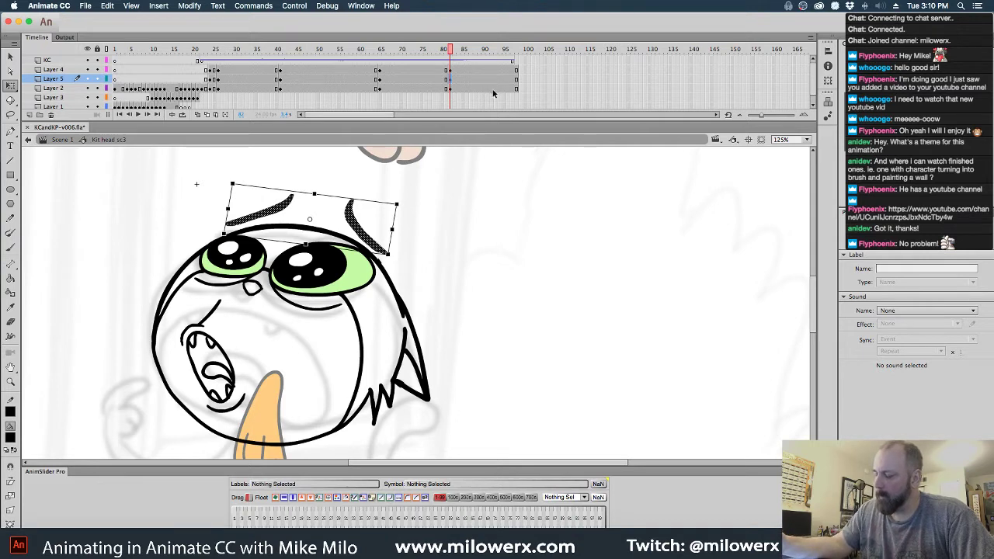
click(449, 71)
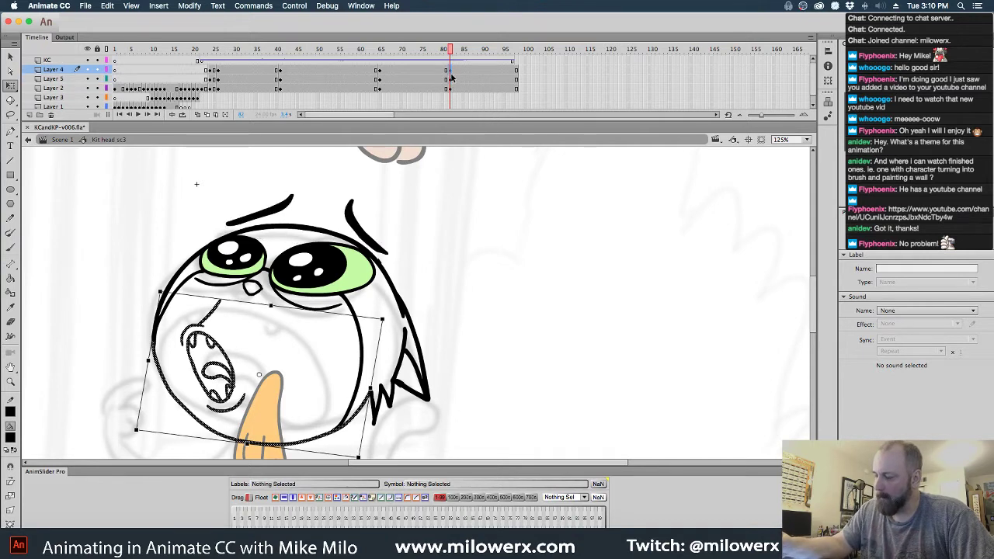
key(Delete)
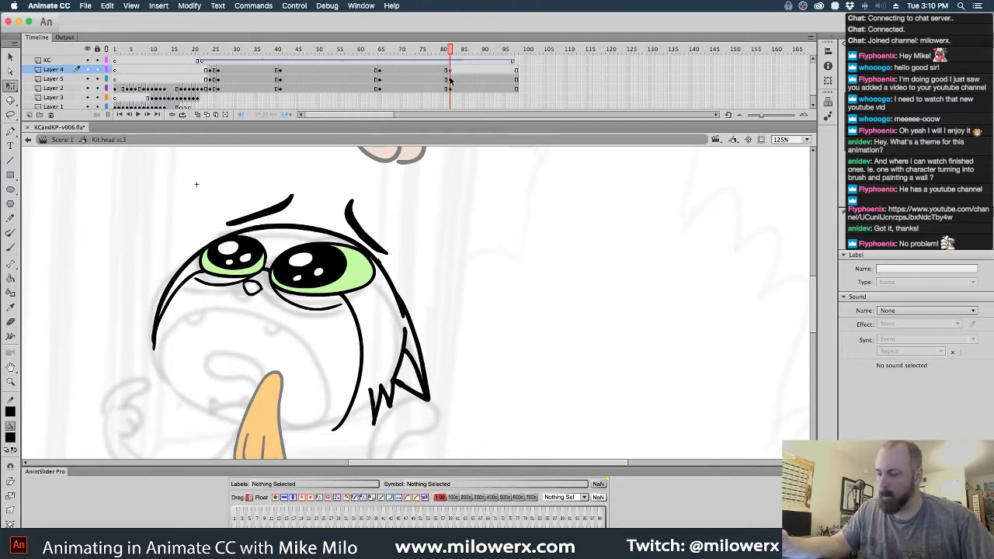
mouse_move(453, 62)
mouse_down()
mouse_move(413, 66)
mouse_move(454, 71)
mouse_move(447, 81)
mouse_up()
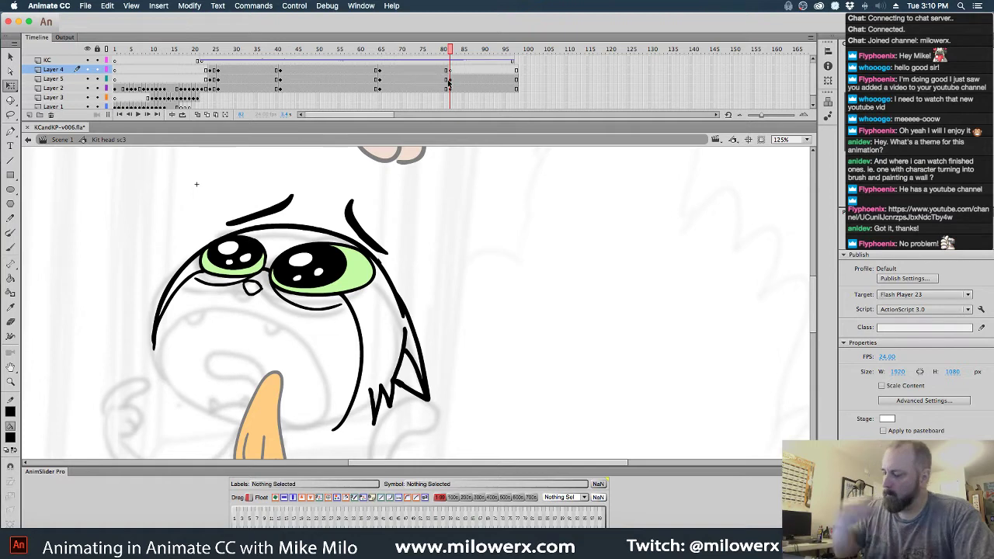
- With the Brush, ink a tiny triangular open mouth with crease lines and the jaw contour on Layer 4 at frame 82
click(11, 247)
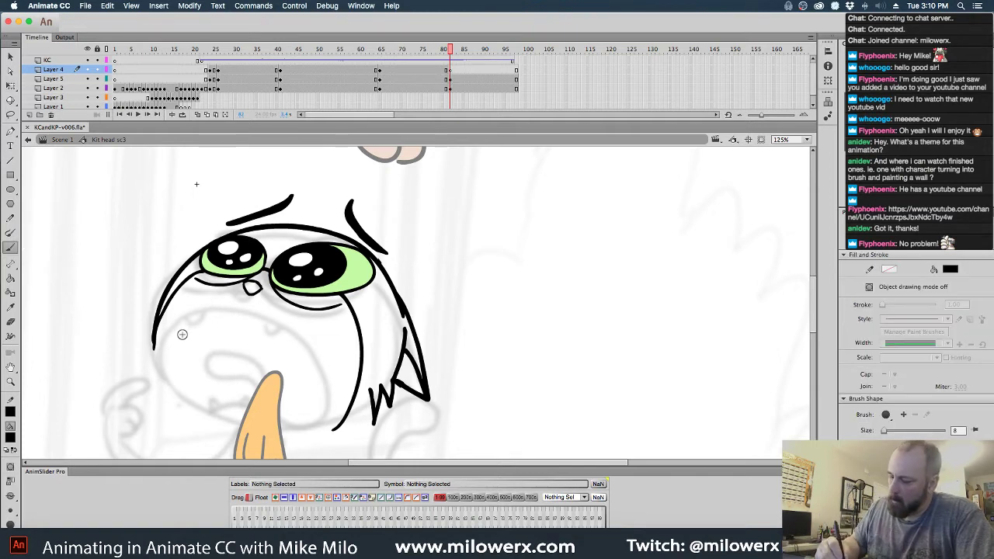
mouse_move(181, 331)
mouse_down()
mouse_move(194, 324)
mouse_move(209, 347)
mouse_up()
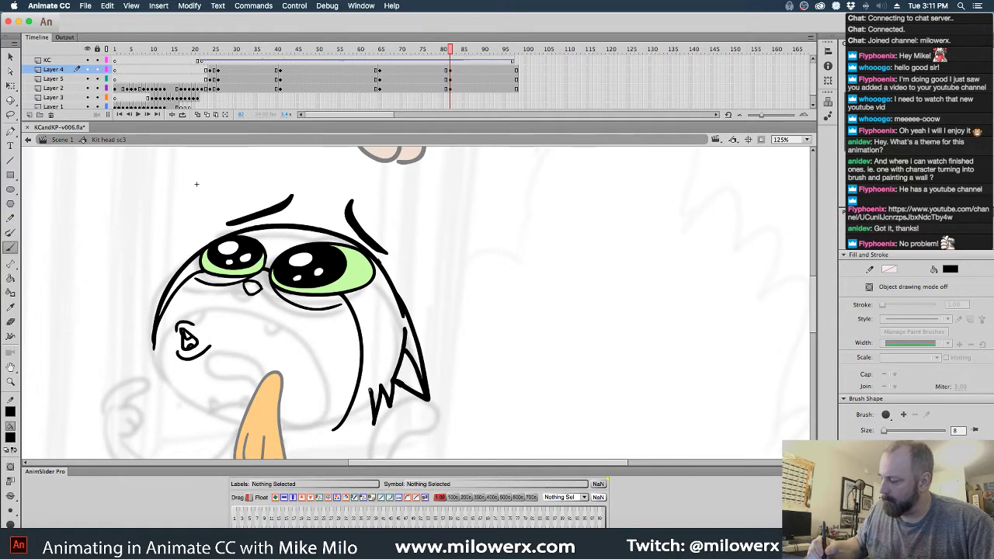
mouse_move(351, 410)
mouse_down()
mouse_move(309, 428)
mouse_move(236, 427)
mouse_move(184, 399)
mouse_move(159, 369)
mouse_move(170, 326)
mouse_up()
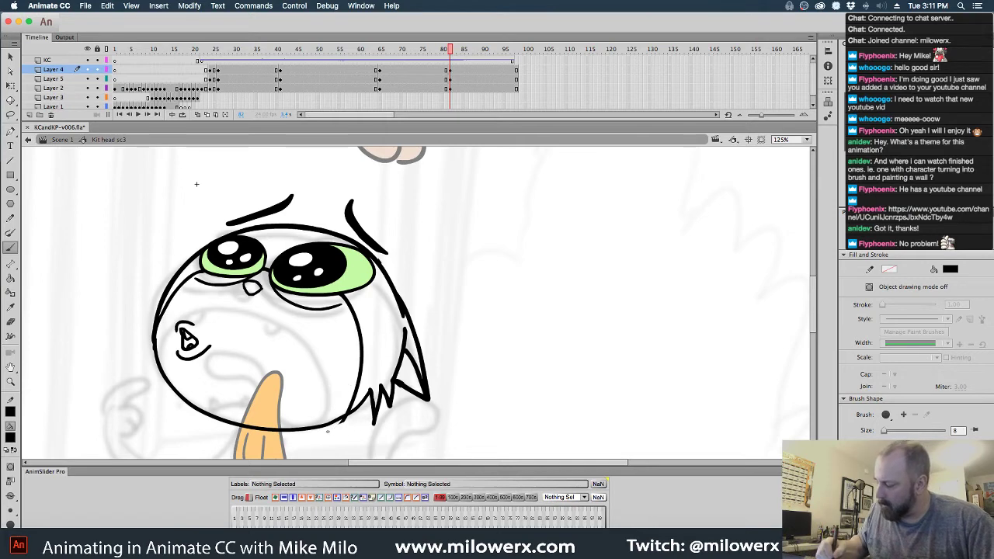
drag(362, 385, 363, 392)
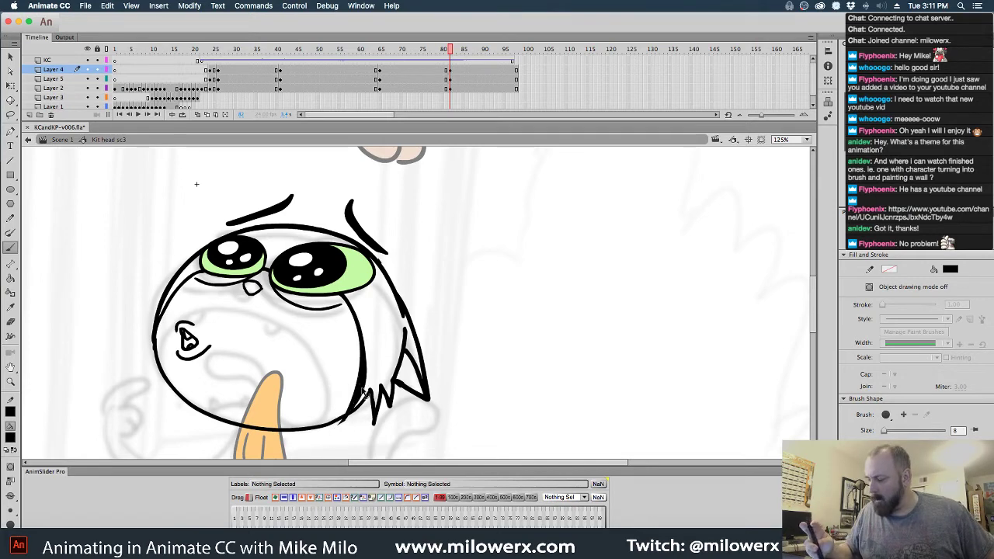
key(super+z)
- Trim the end of the Layer 2 cheek line that sticks out below the jaw contour at frame 82
click(351, 361)
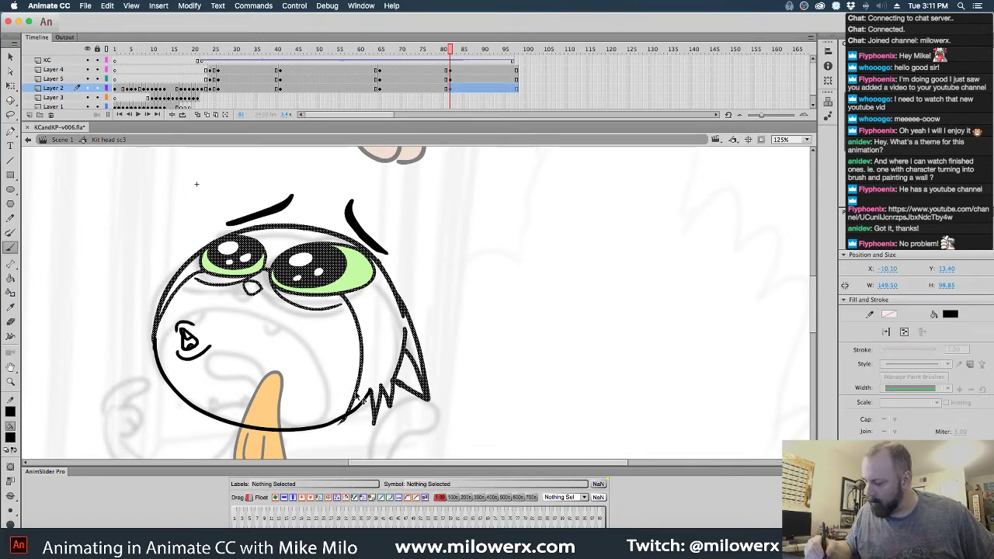
super+click(353, 420)
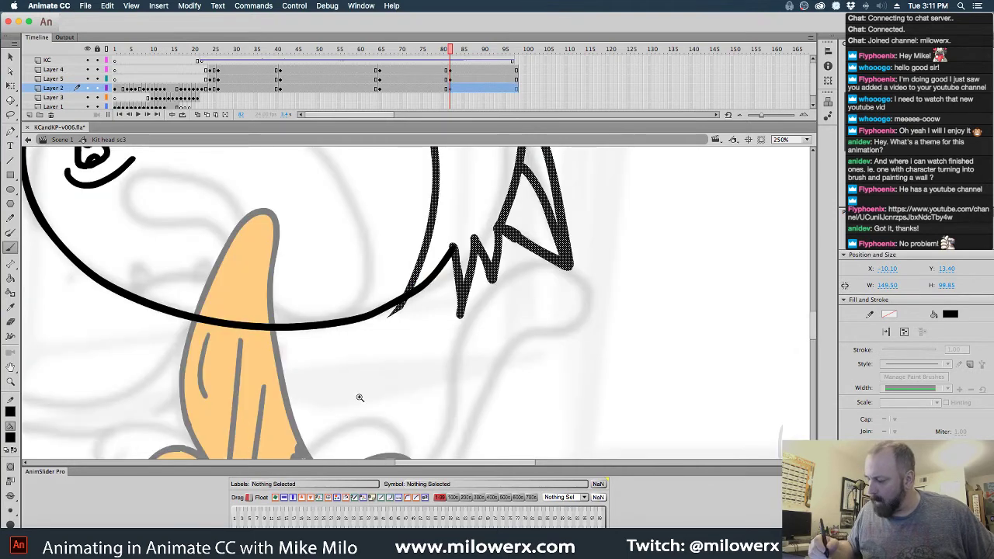
drag(422, 326, 383, 419)
super+click(379, 399)
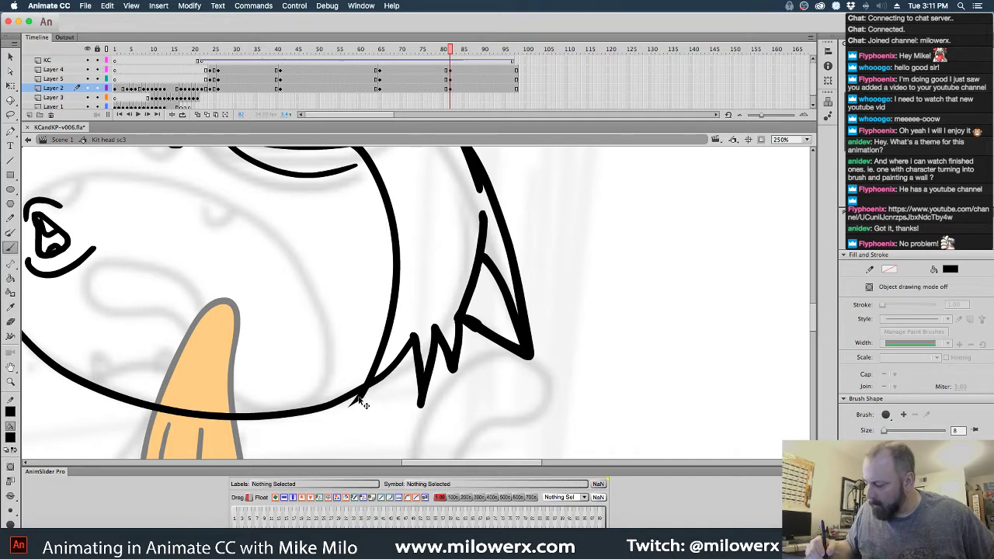
drag(357, 400, 364, 398)
key(super+z)
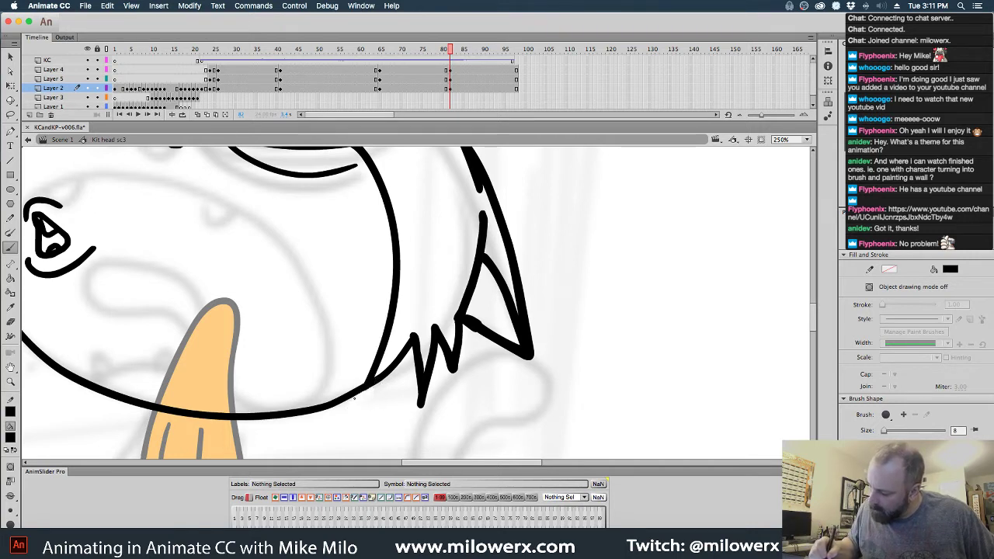
alt+super+click(497, 372)
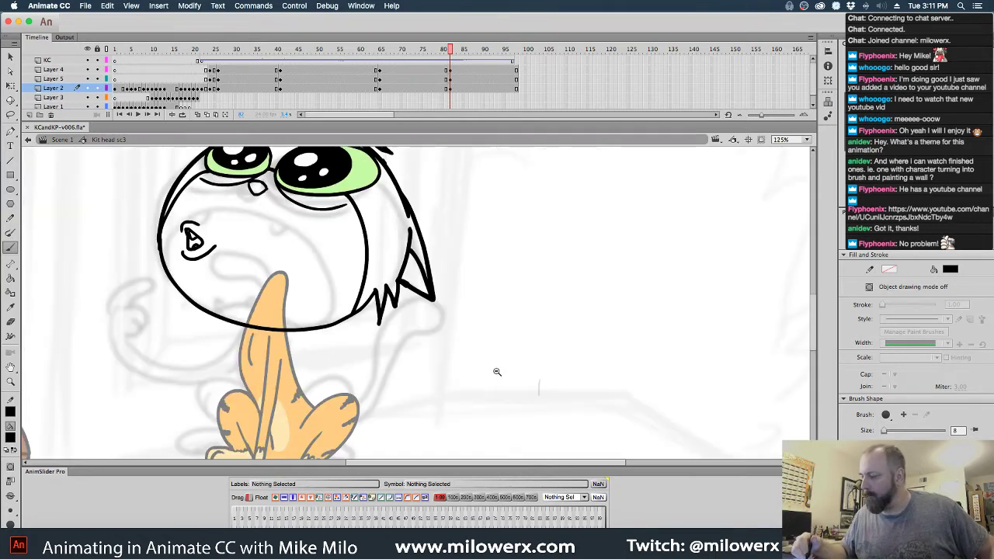
drag(484, 318, 502, 398)
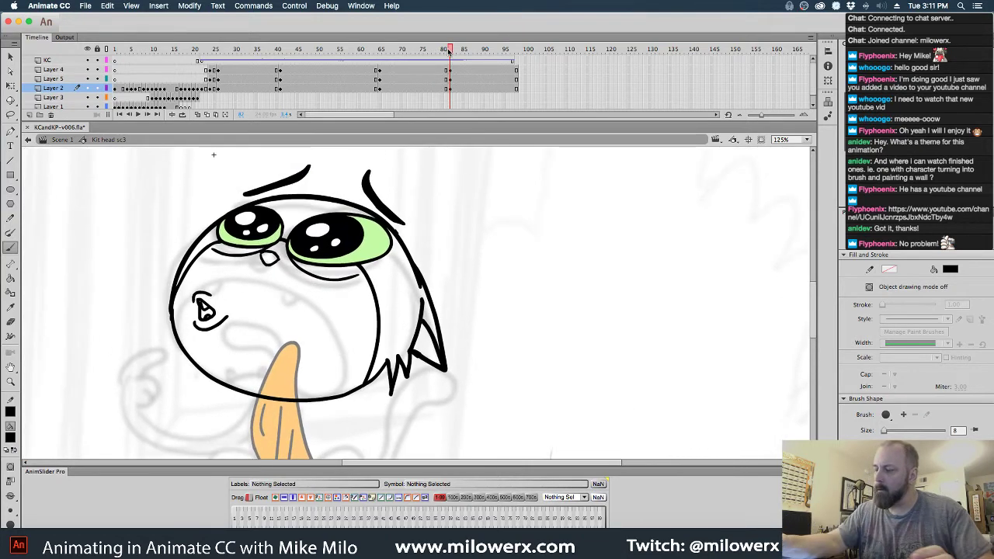
- Ink a short line from the tiny mouth toward the nose on Layer 4 at frame 82
mouse_move(449, 51)
mouse_down()
mouse_move(431, 51)
mouse_move(450, 68)
mouse_up()
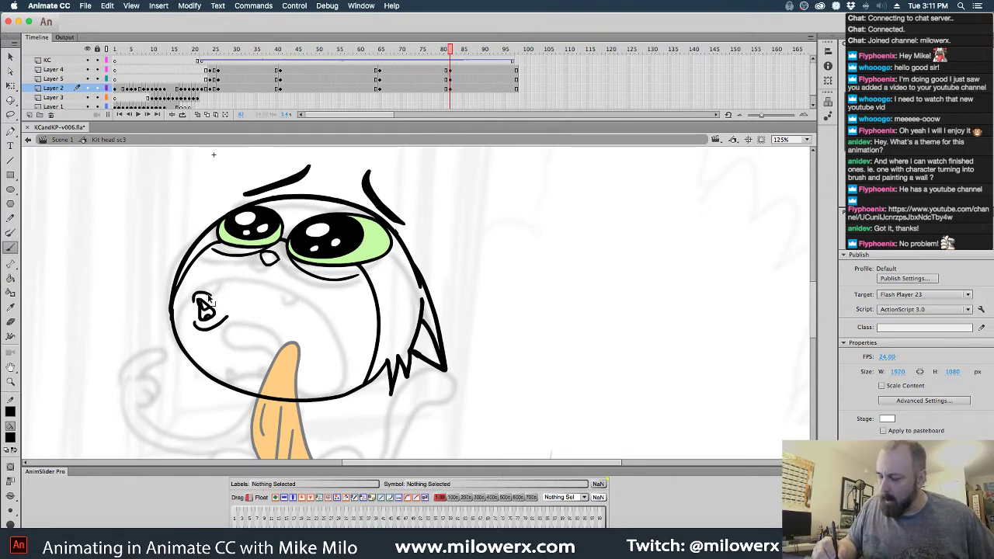
mouse_move(208, 296)
mouse_down()
mouse_move(195, 300)
mouse_move(242, 272)
mouse_up()
key(ctrl+z)
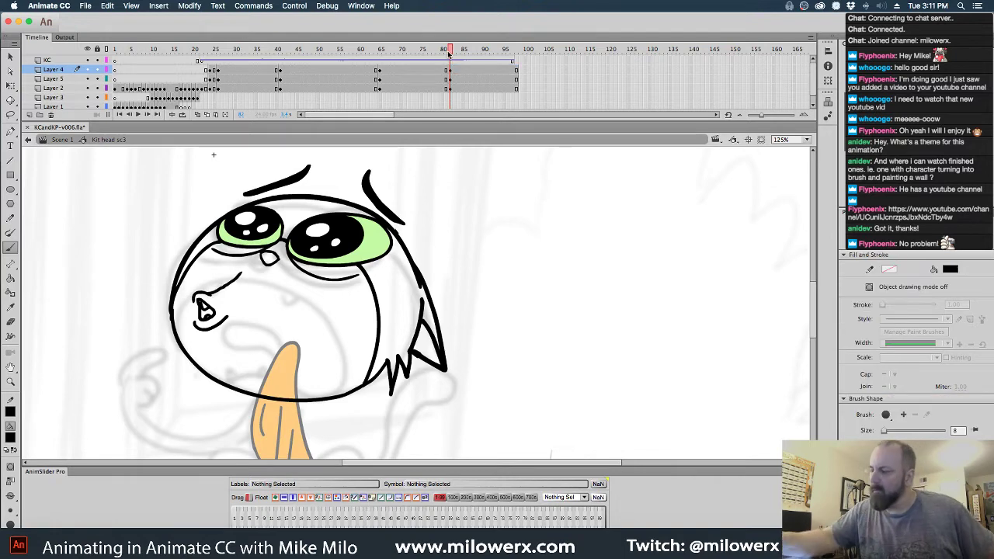
- Insert blank keyframes on Layer 4 at frames 33, 28 and 35, and turn on onion skinning at frame 33
drag(448, 52, 275, 81)
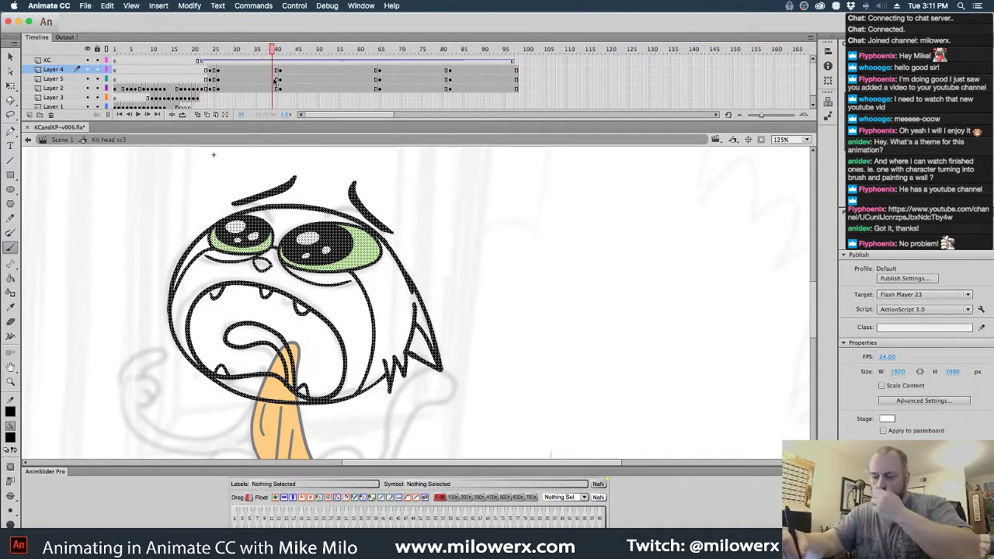
key(Return)
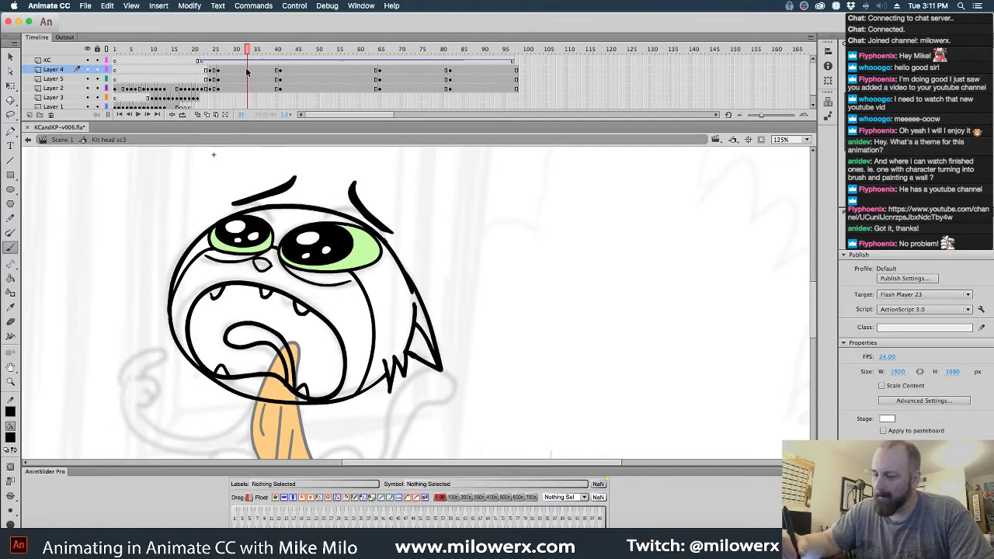
click(247, 71)
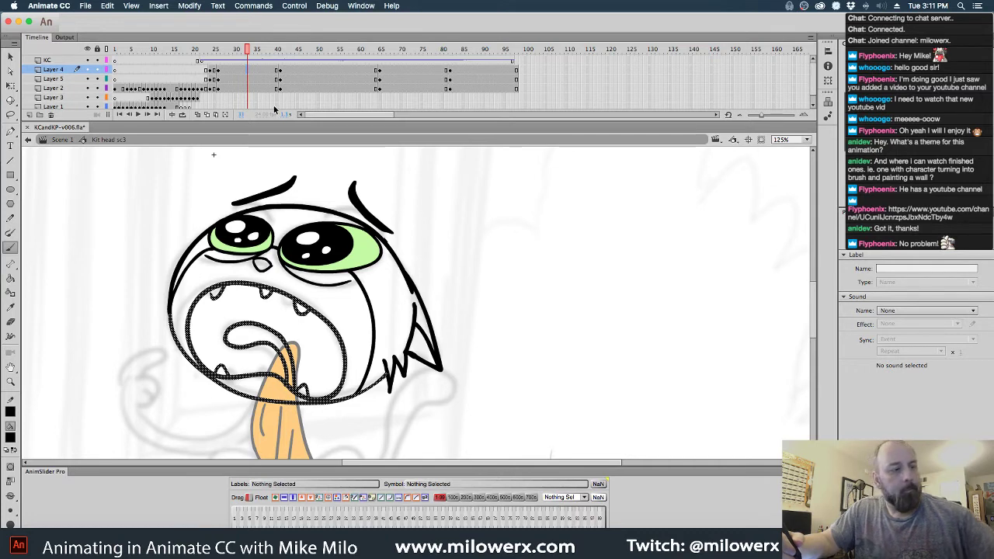
key(F7)
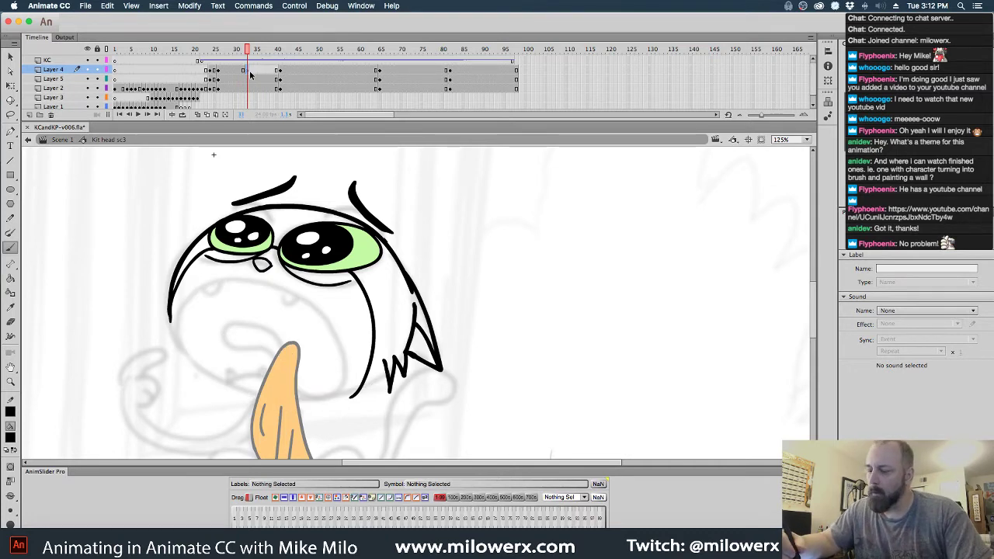
click(226, 71)
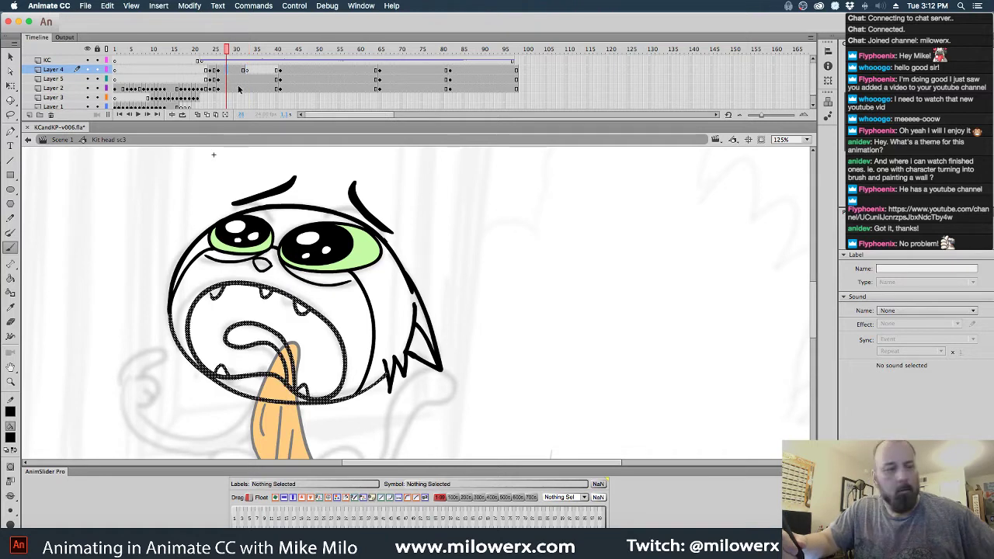
key(F7)
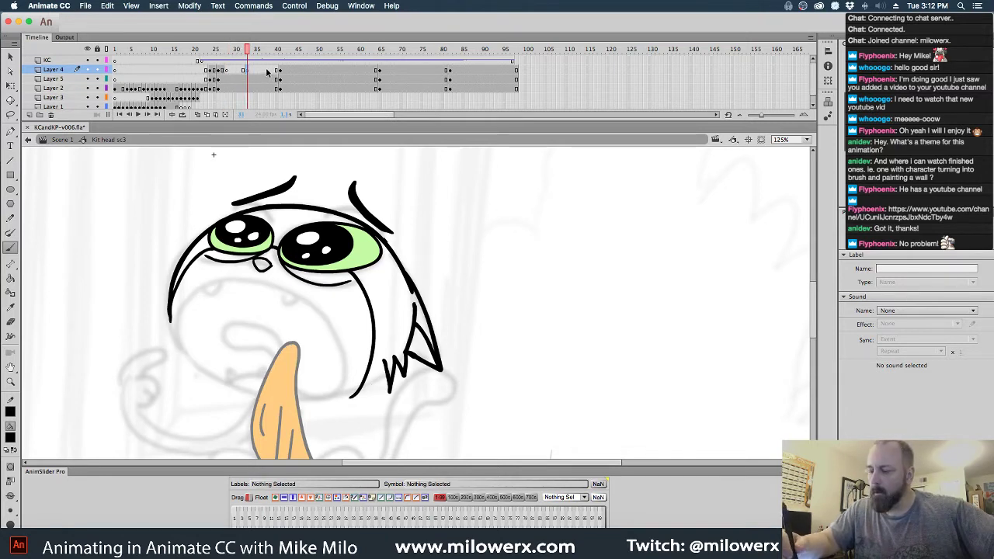
click(257, 70)
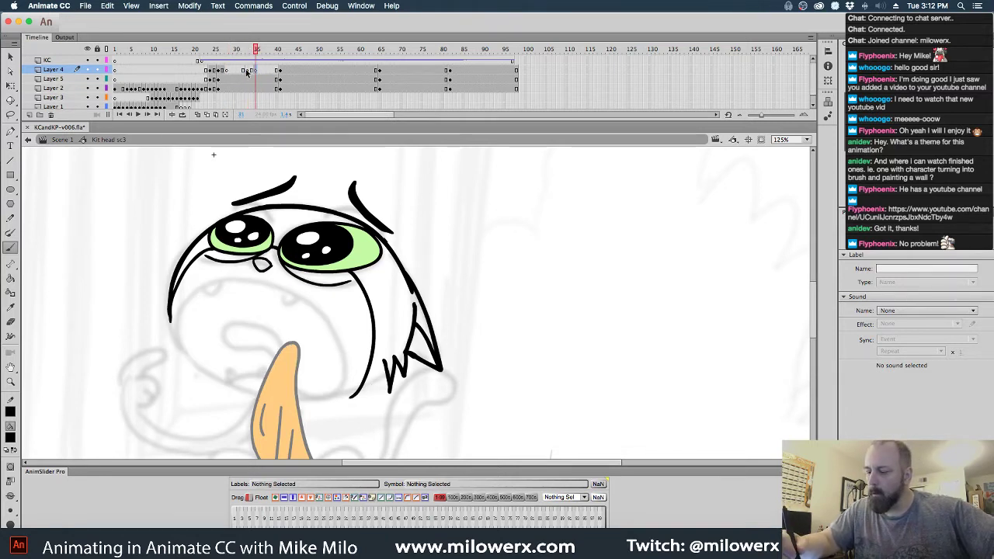
key(comma)
key(comma)
key(comma)
click(248, 75)
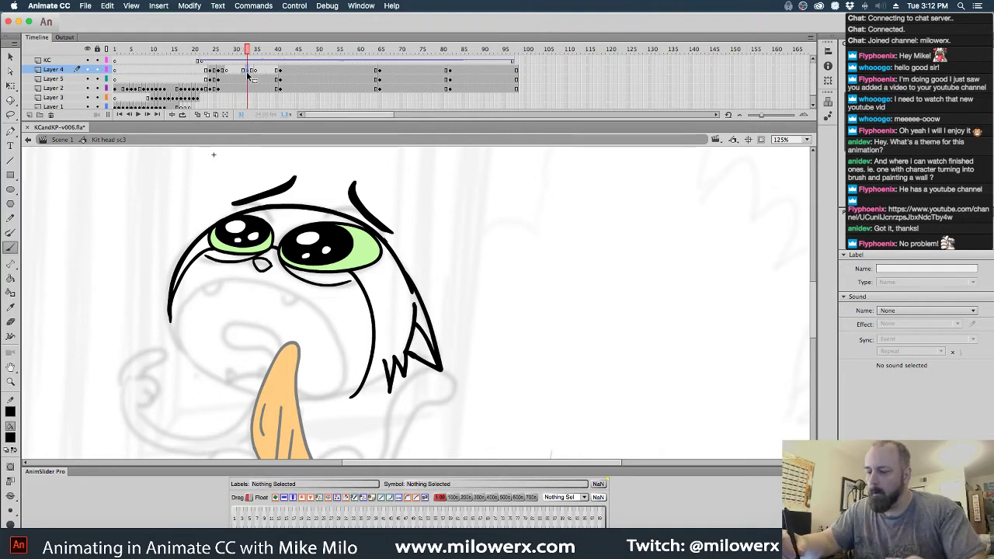
click(207, 115)
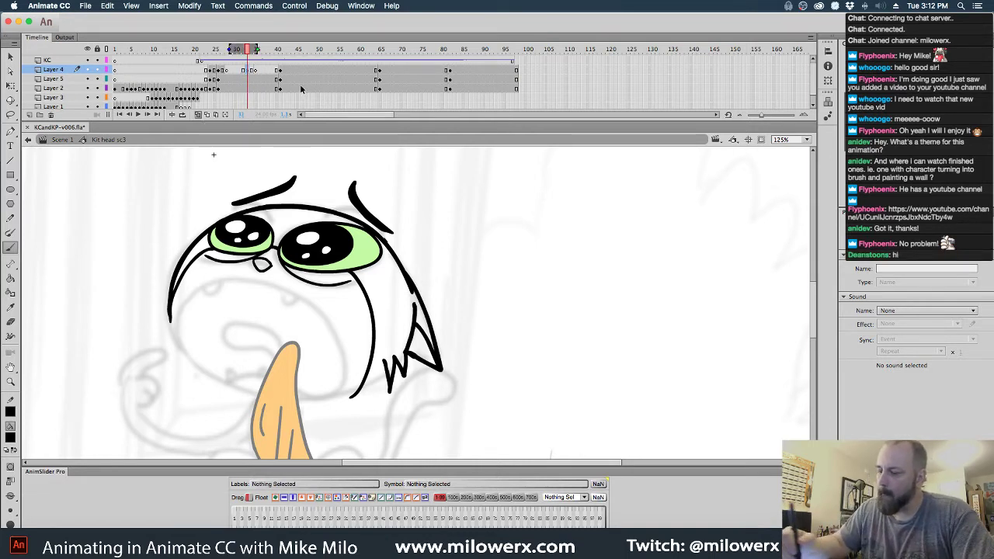
- Widen the onion-skin range around frame 33 and step through frames 27 to 34 to compare the neighbouring mouth drawings
drag(225, 49, 281, 48)
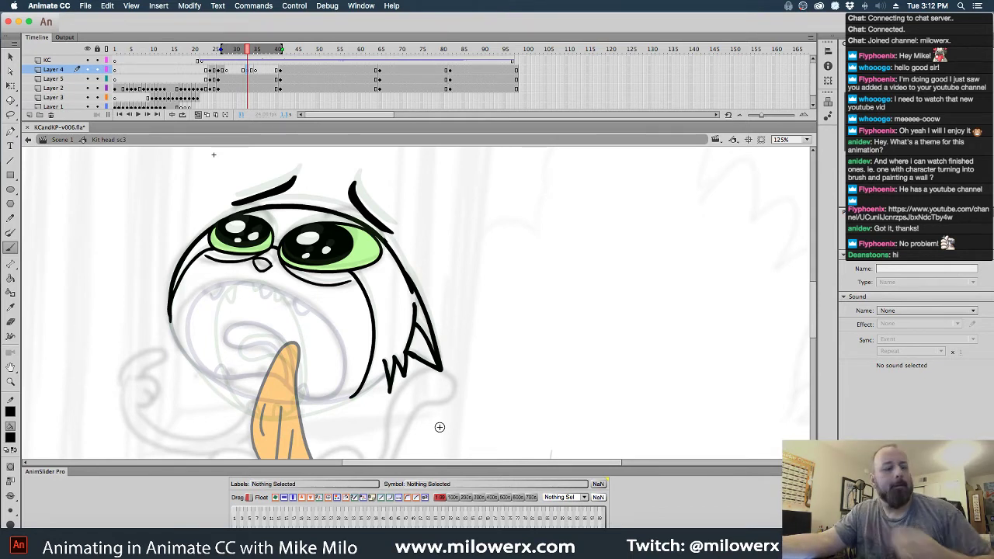
key(.)
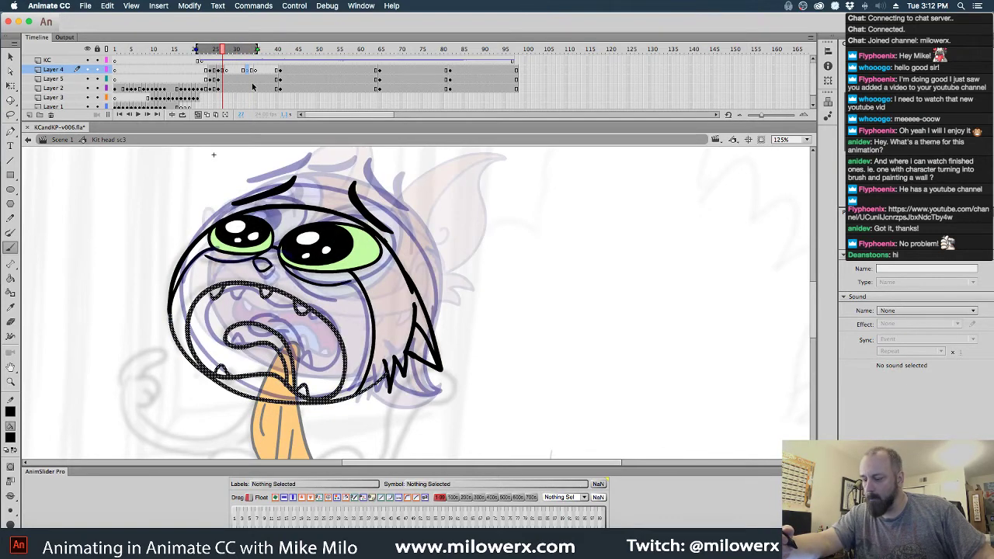
key(period)
key(period)
key(period)
key(period)
key(period)
key(period)
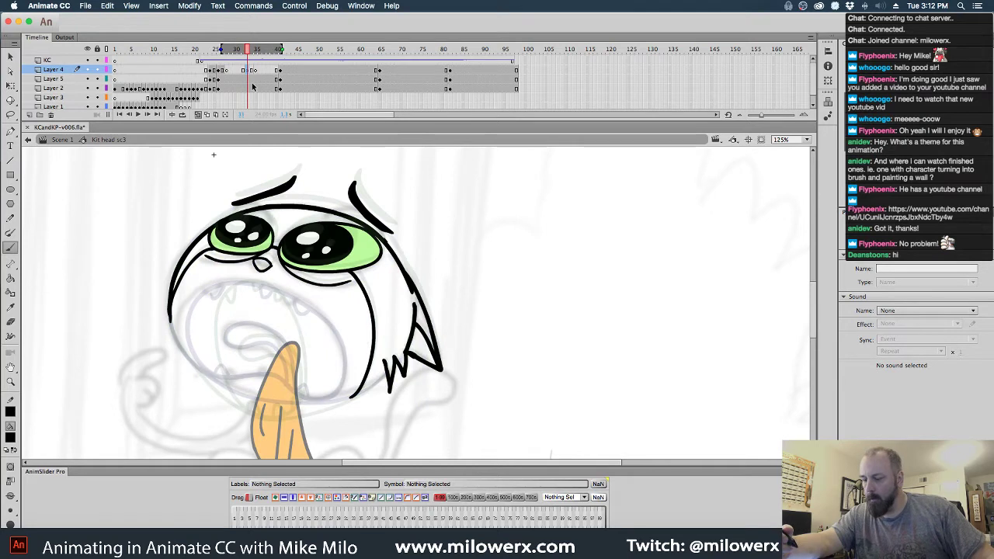
key(period)
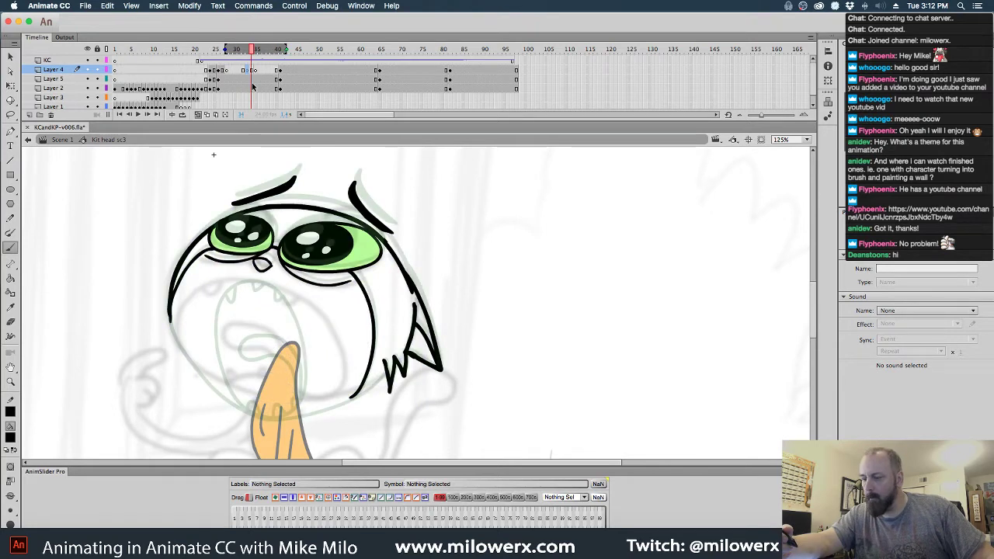
key(comma)
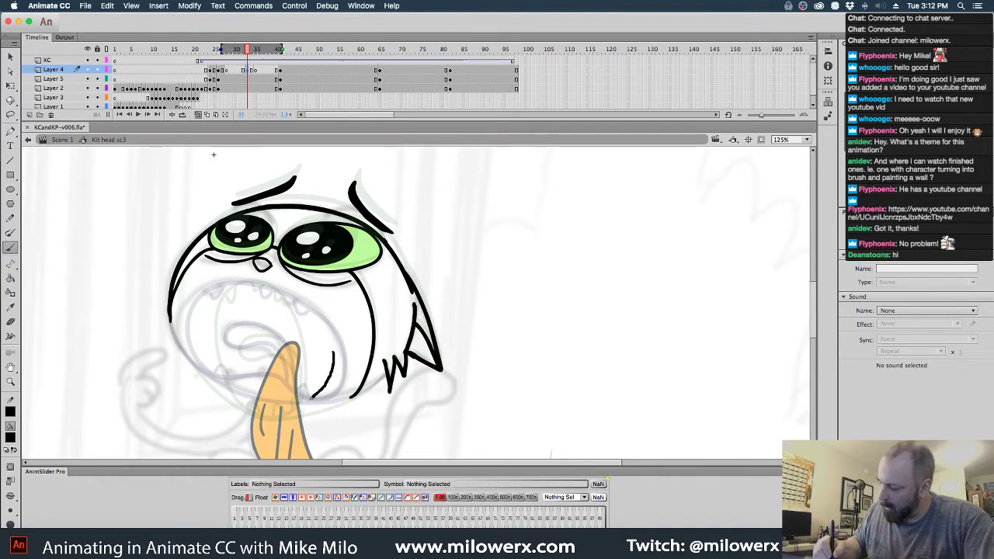
- With the Brush, ink the in-between open mouth with teeth, curled tongue and jaw contour on Layer 4 at frame 33
mouse_move(259, 385)
mouse_down()
mouse_move(233, 387)
mouse_move(199, 358)
mouse_up()
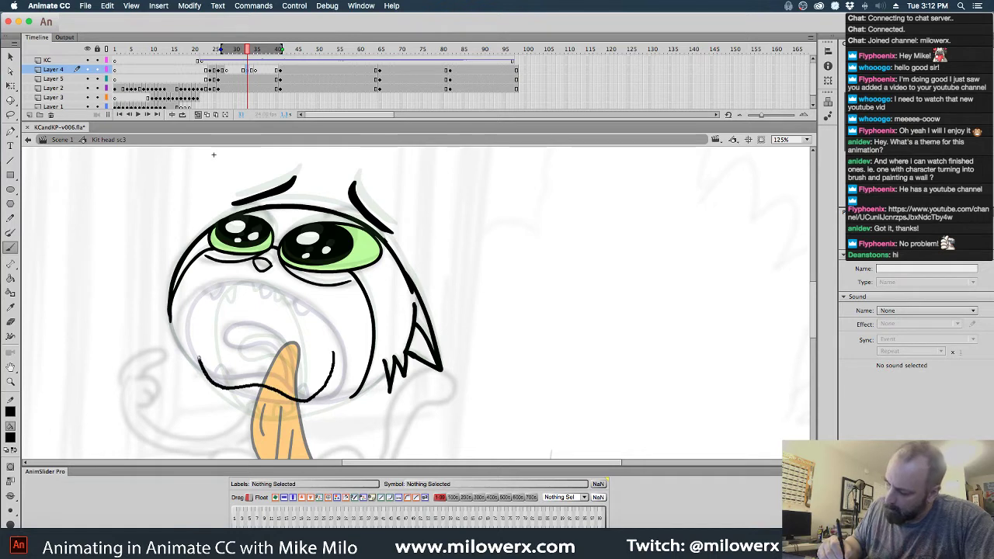
drag(223, 289, 272, 287)
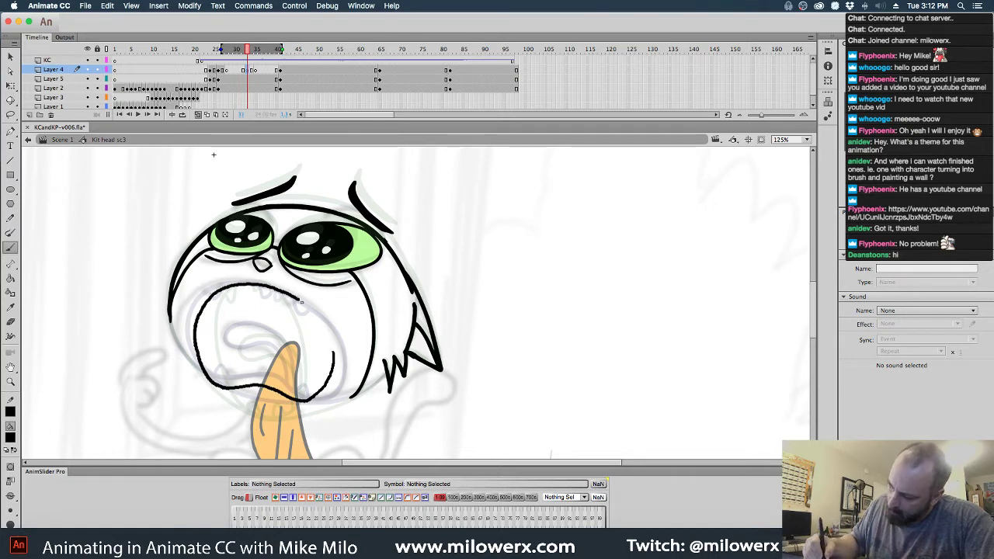
drag(331, 386, 317, 396)
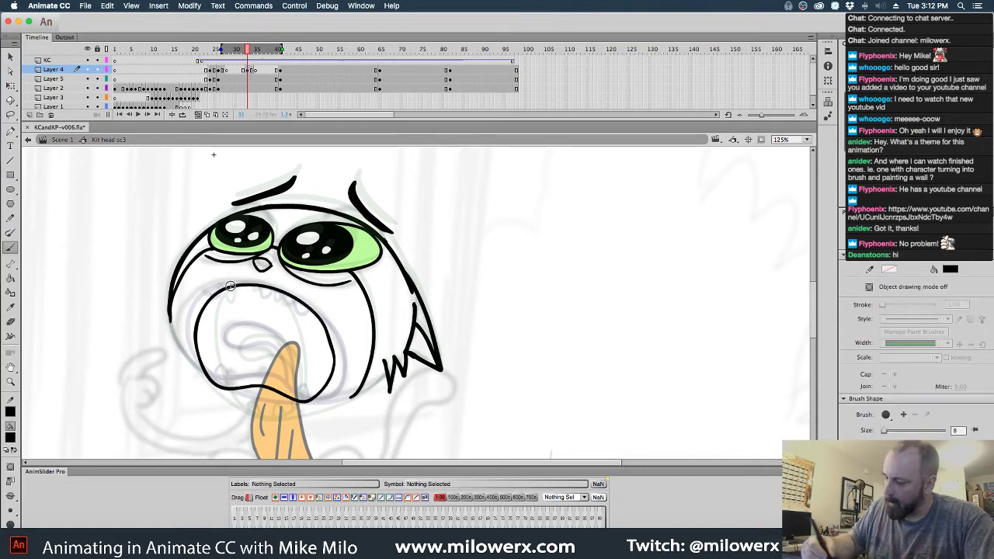
drag(214, 297, 225, 290)
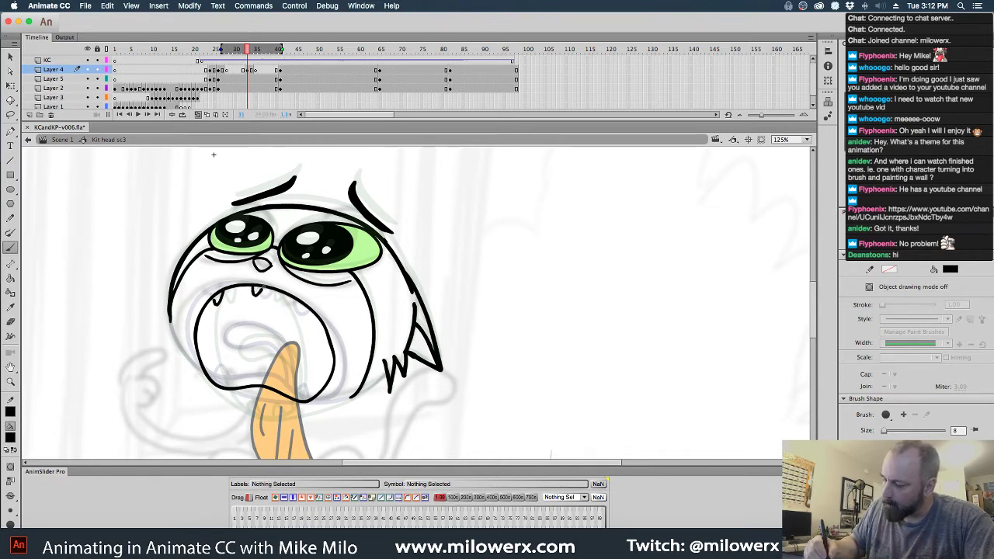
drag(285, 296, 313, 310)
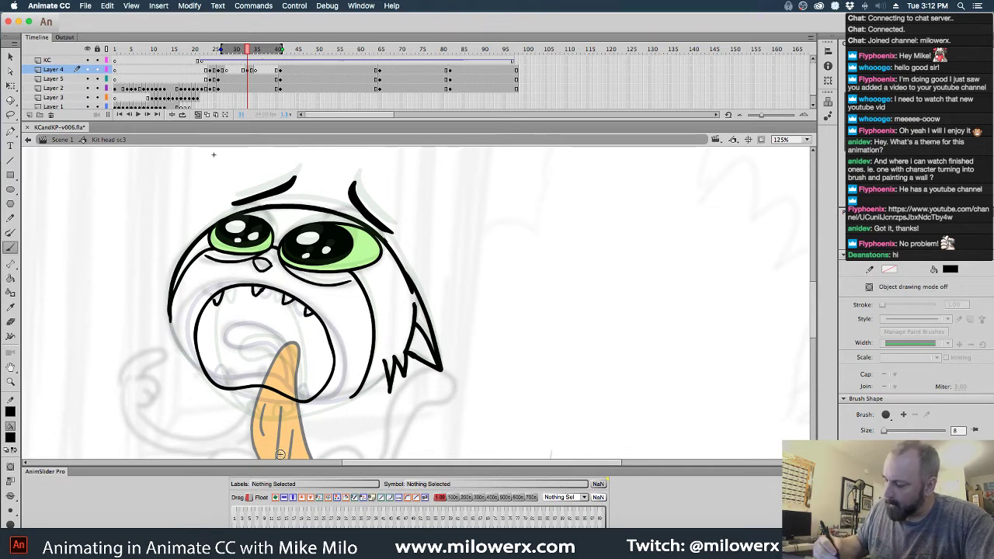
drag(218, 385, 229, 387)
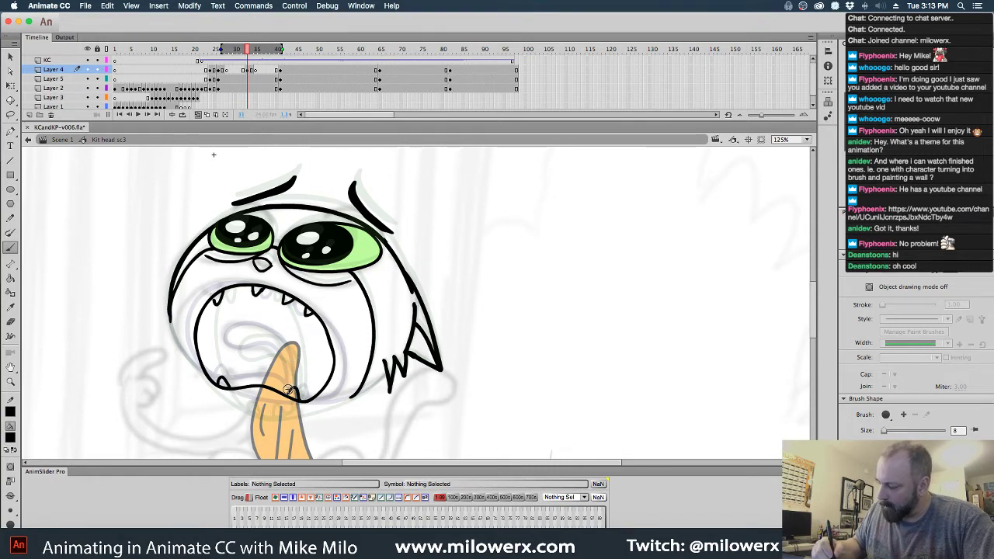
mouse_move(287, 395)
mouse_down()
mouse_move(285, 344)
mouse_move(245, 332)
mouse_move(242, 348)
mouse_move(281, 354)
mouse_move(283, 388)
mouse_up()
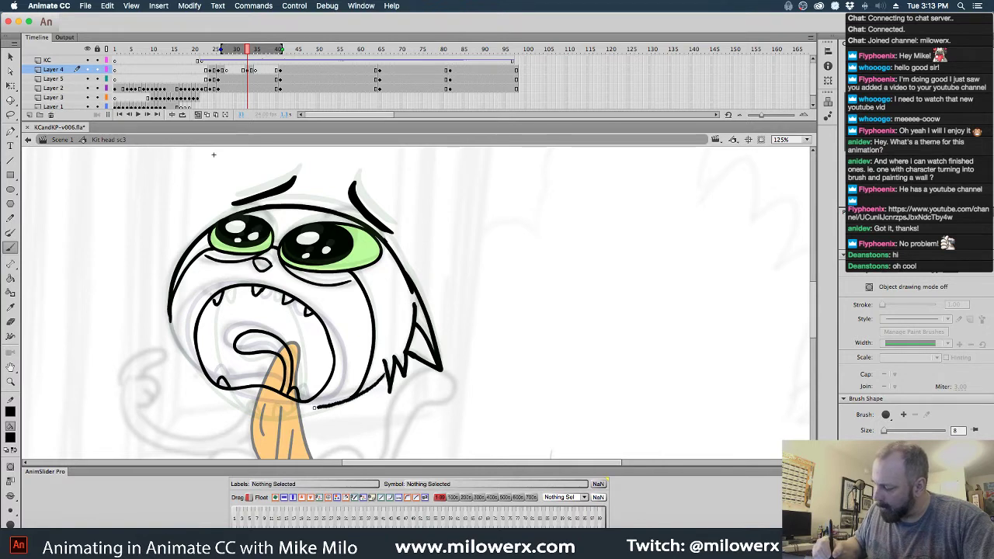
mouse_move(315, 407)
mouse_down()
mouse_move(233, 399)
mouse_move(194, 371)
mouse_move(169, 318)
mouse_up()
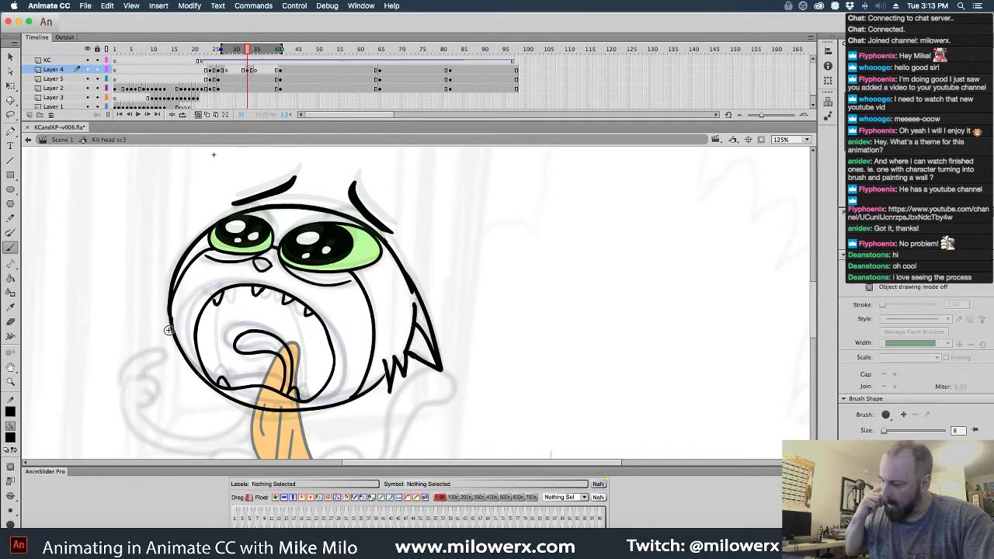
- On a new blank Layer 4 keyframe at frame 30, ink the in-between open mouth with teeth, tongue and jaw contour
click(236, 70)
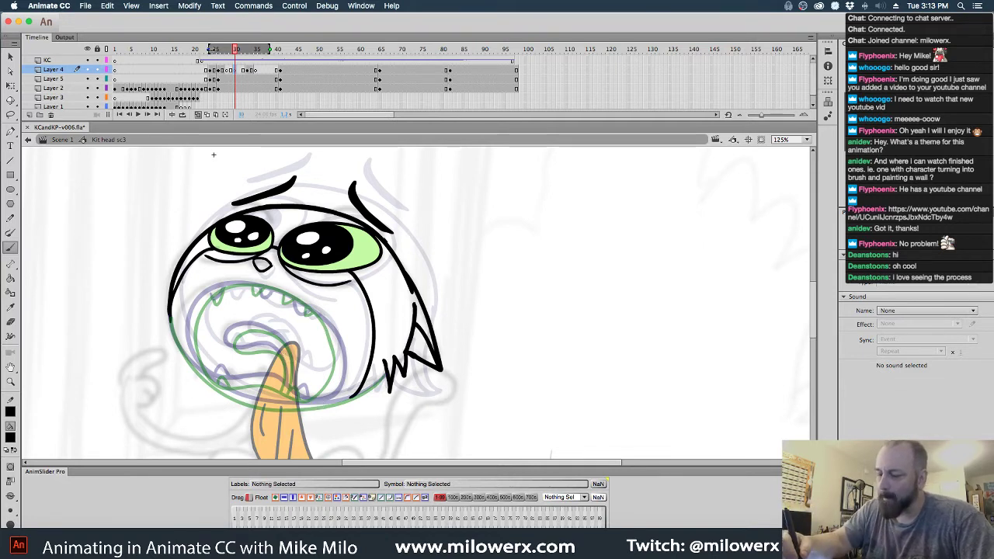
drag(210, 49, 253, 49)
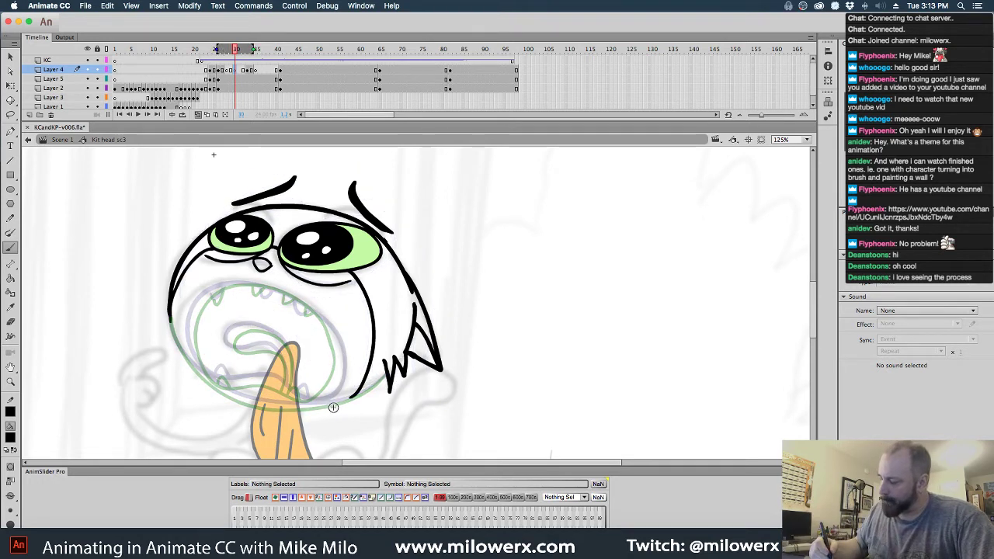
mouse_move(319, 315)
mouse_down()
mouse_move(339, 354)
mouse_move(335, 391)
mouse_move(304, 403)
mouse_up()
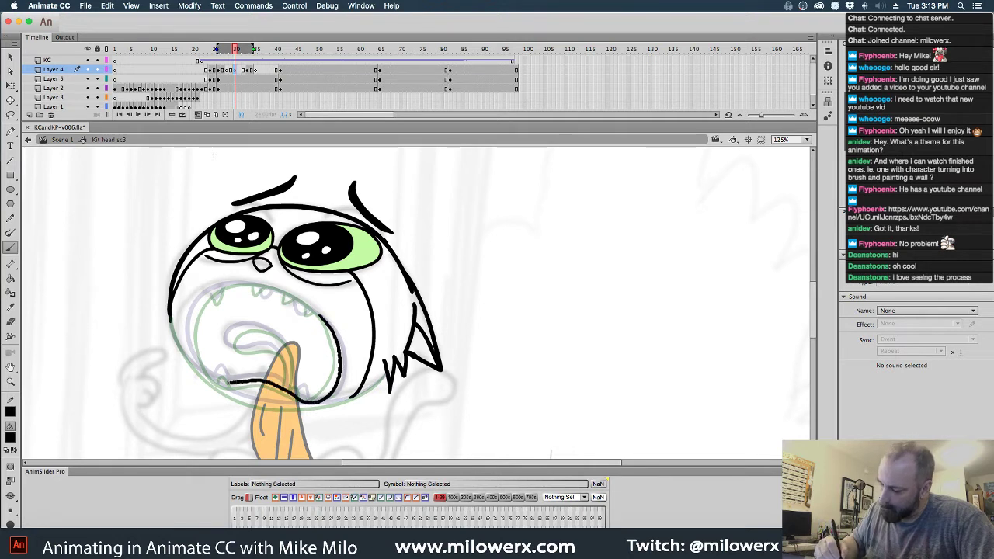
mouse_move(191, 335)
mouse_down()
mouse_move(216, 289)
mouse_move(276, 285)
mouse_move(319, 315)
mouse_up()
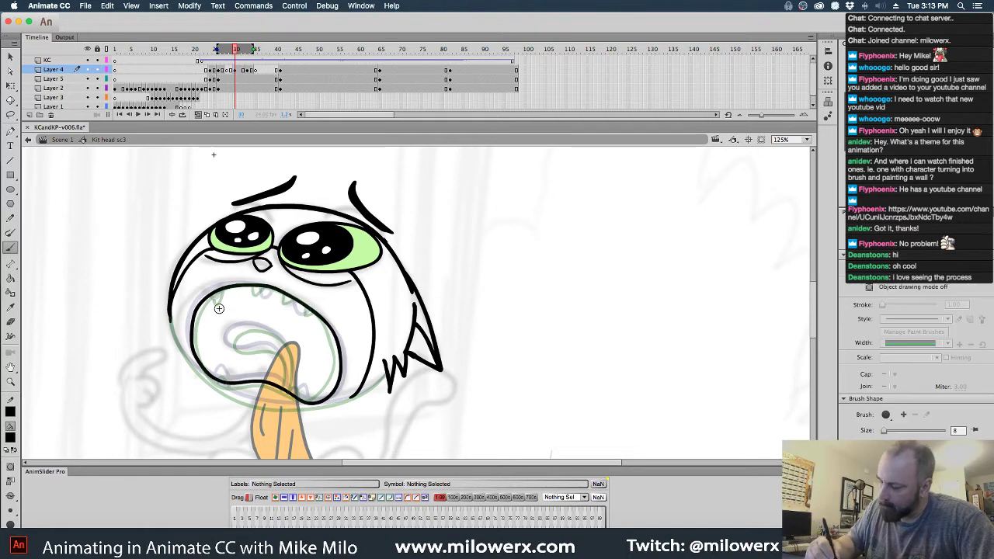
mouse_move(212, 293)
mouse_down()
mouse_move(221, 302)
mouse_move(266, 287)
mouse_move(299, 304)
mouse_up()
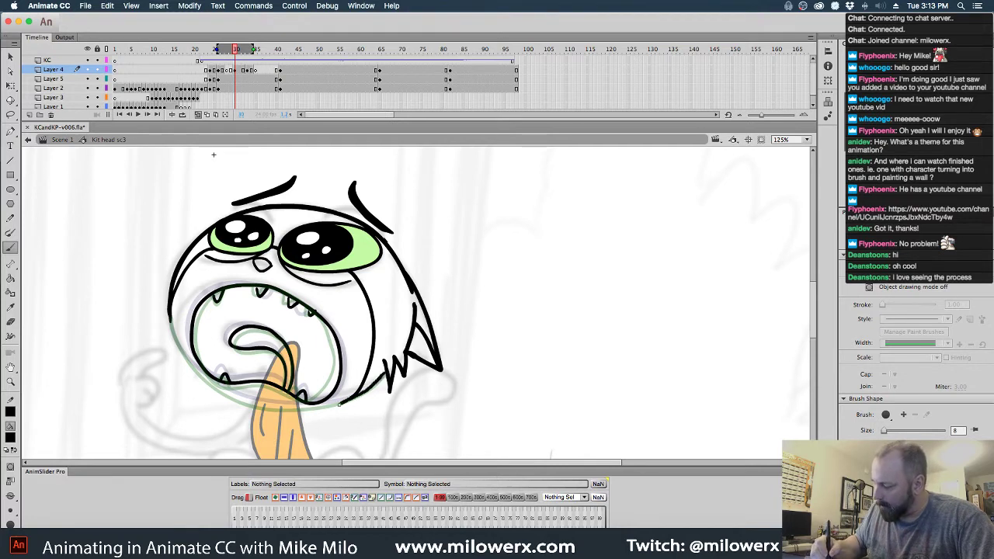
mouse_move(340, 404)
mouse_down()
mouse_move(243, 407)
mouse_move(205, 385)
mouse_move(172, 319)
mouse_up()
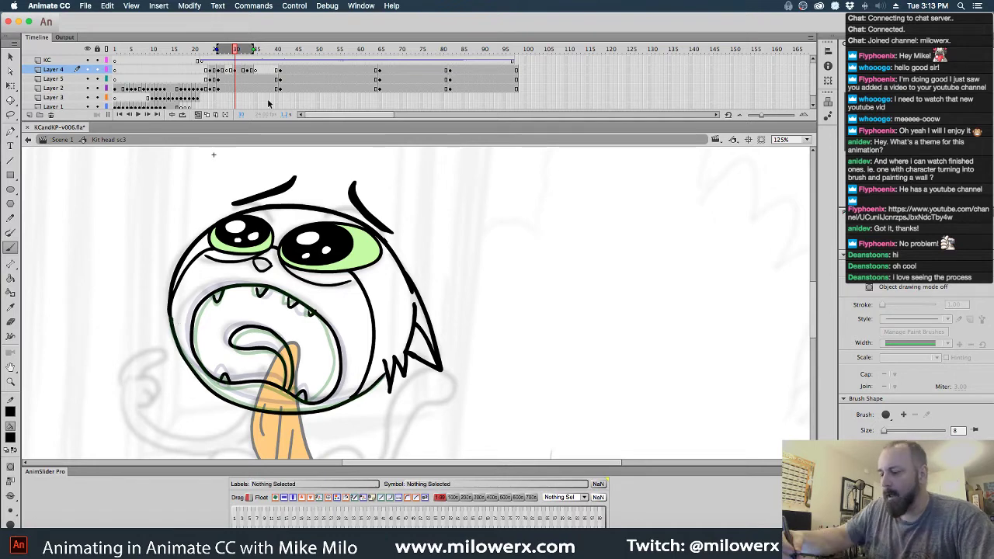
- Narrow the onion-skin range at frame 28 and ink the wide open mouth with teeth, tongue and jaw contour on Layer 4
click(226, 69)
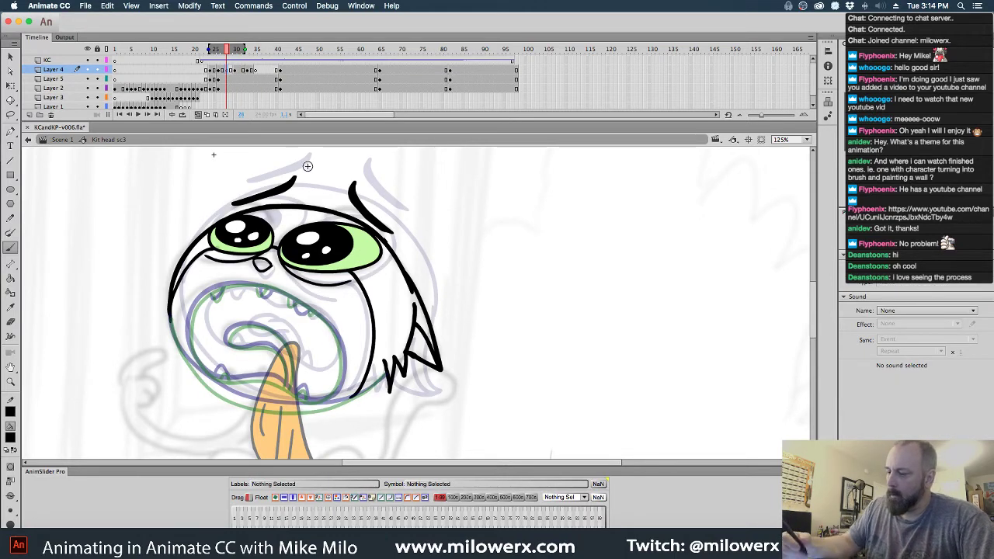
drag(218, 49, 222, 49)
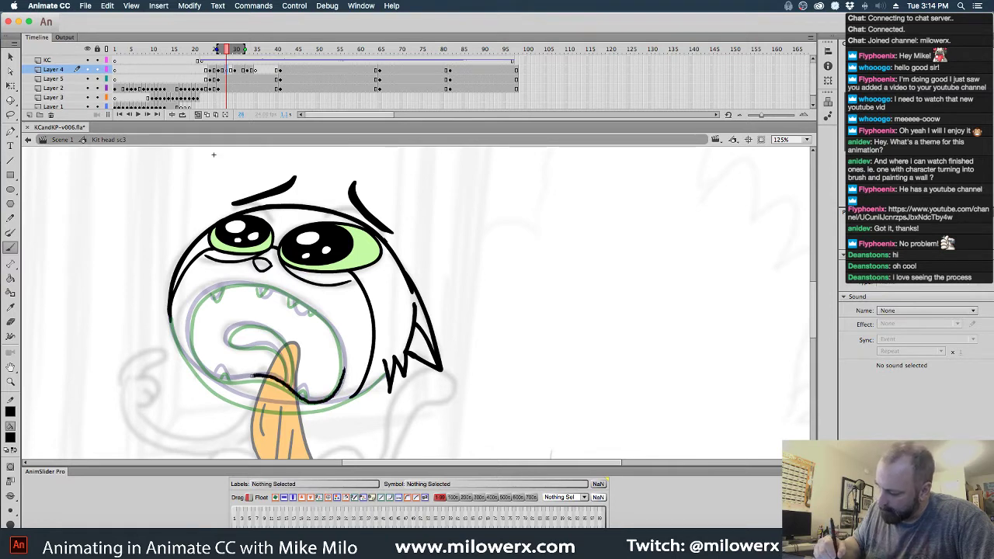
mouse_move(251, 376)
mouse_down()
mouse_move(219, 378)
mouse_move(197, 355)
mouse_up()
mouse_move(193, 318)
mouse_down()
mouse_move(231, 285)
mouse_move(289, 295)
mouse_move(330, 327)
mouse_up()
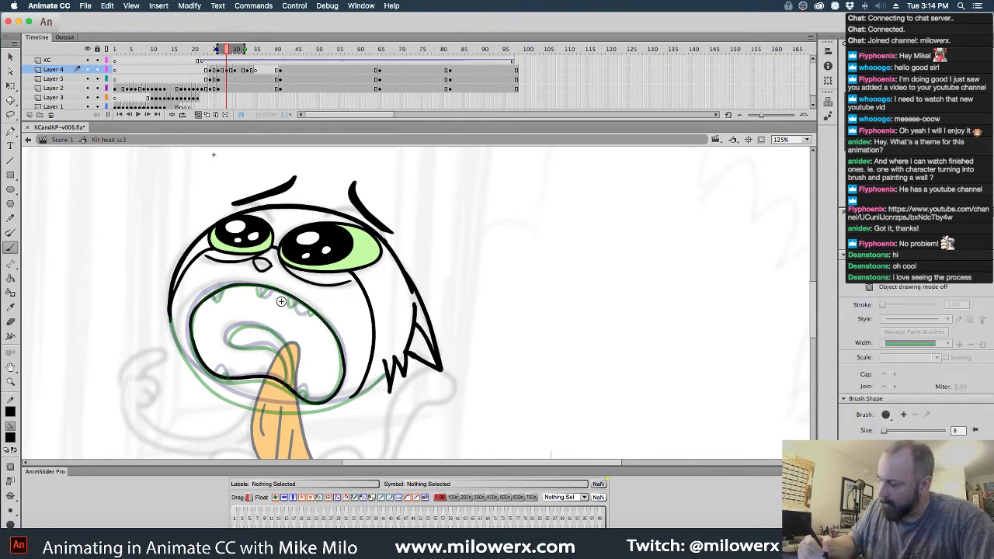
mouse_move(214, 293)
mouse_down()
mouse_move(271, 291)
mouse_move(304, 313)
mouse_up()
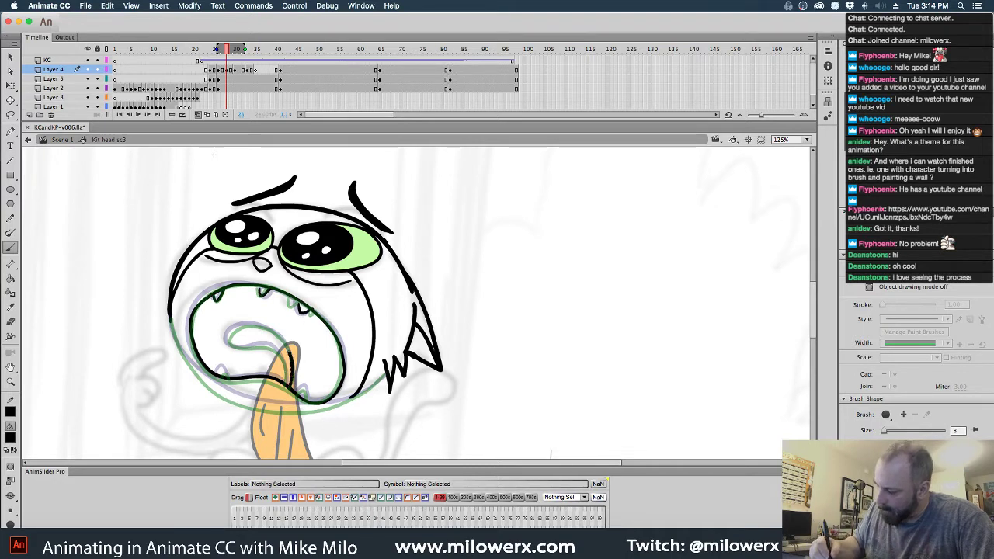
mouse_move(227, 330)
mouse_down()
mouse_move(237, 346)
mouse_move(271, 350)
mouse_move(289, 377)
mouse_up()
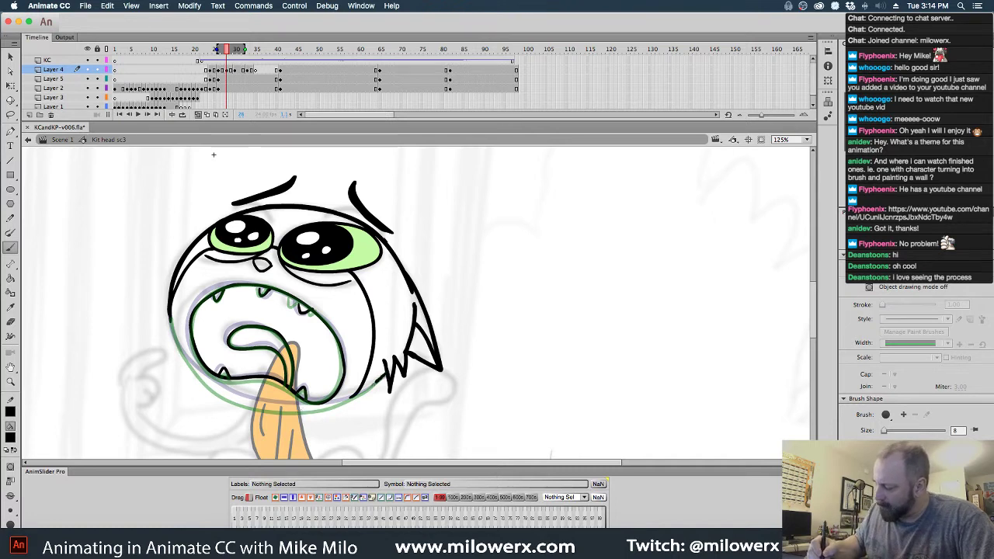
mouse_move(330, 404)
mouse_down()
mouse_move(278, 409)
mouse_move(234, 397)
mouse_move(197, 370)
mouse_move(175, 333)
mouse_up()
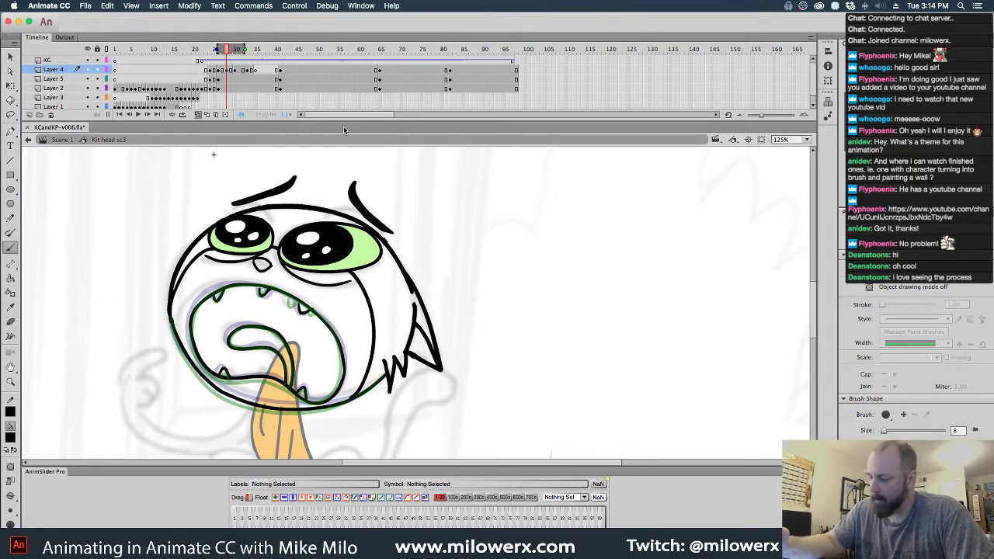
- On a new blank Layer 4 keyframe at frame 38, ink the jaw contour with onion skinning reaching back to the previous mouth drawing
drag(233, 50, 266, 75)
click(255, 71)
click(268, 71)
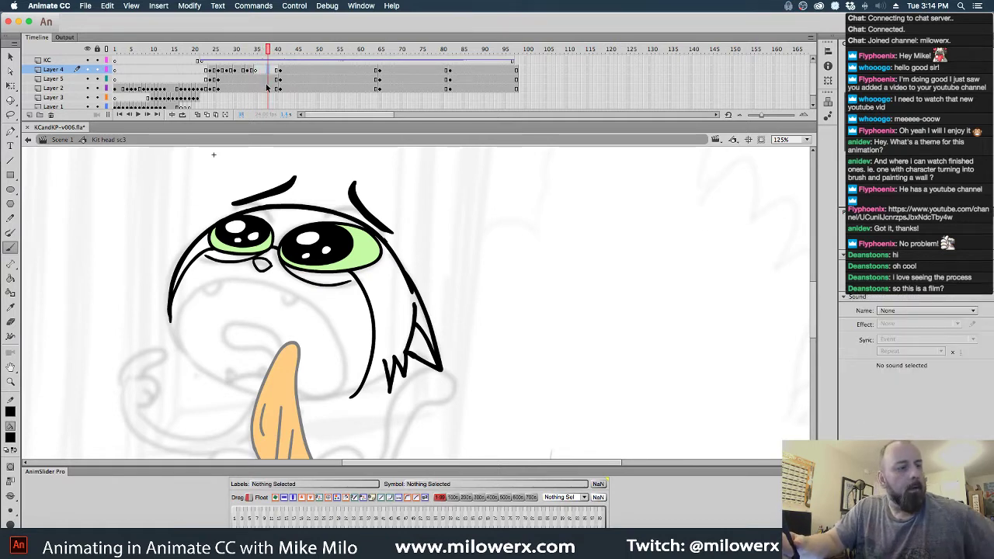
key(F7)
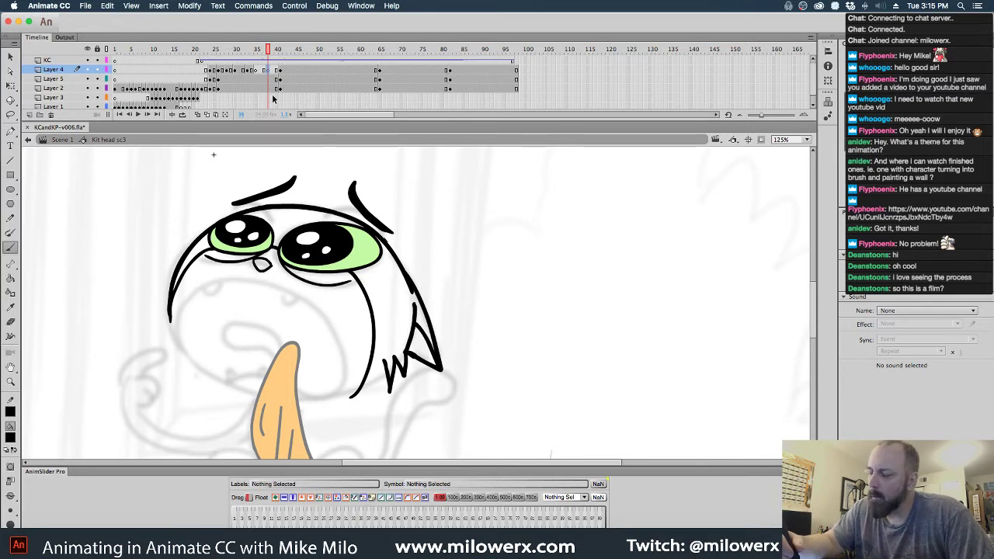
click(198, 115)
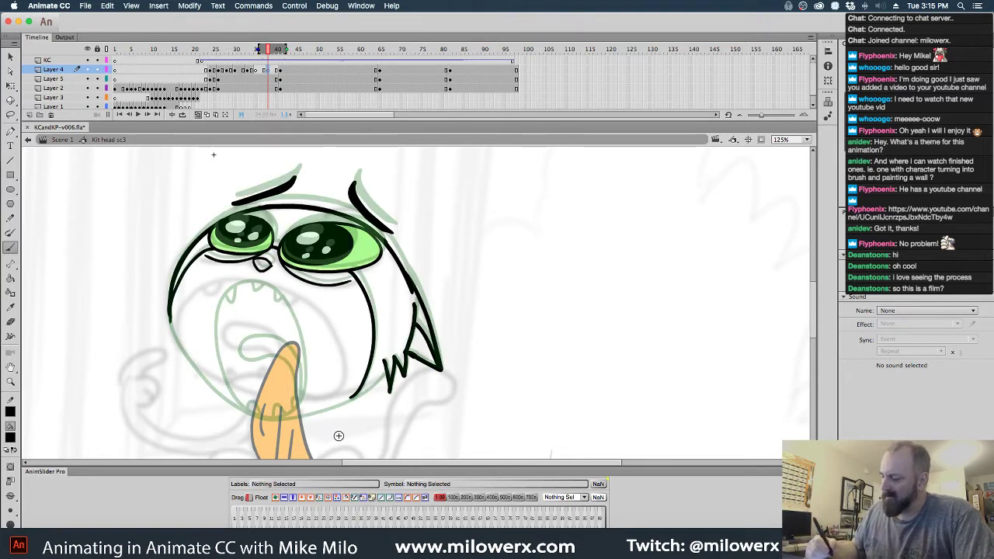
drag(256, 48, 251, 48)
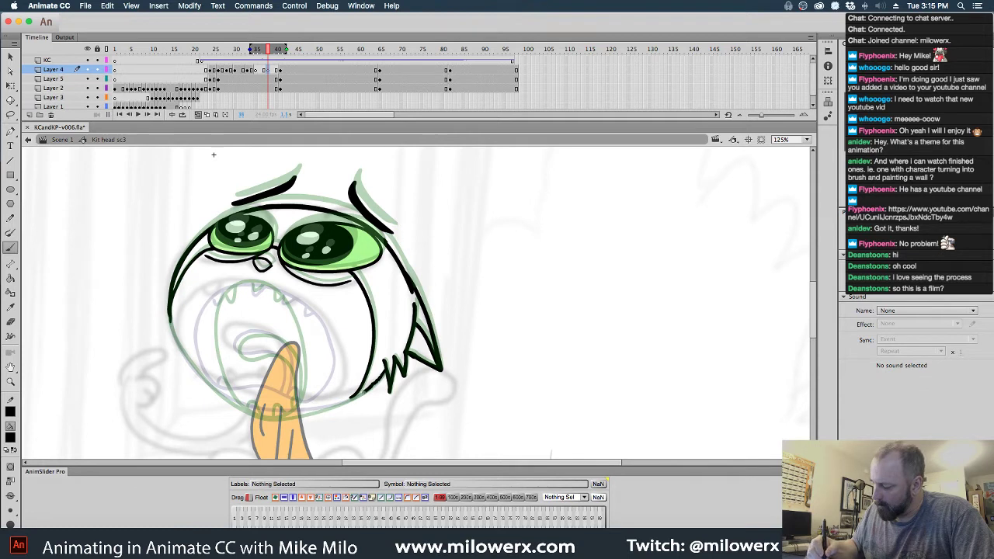
drag(330, 406, 286, 416)
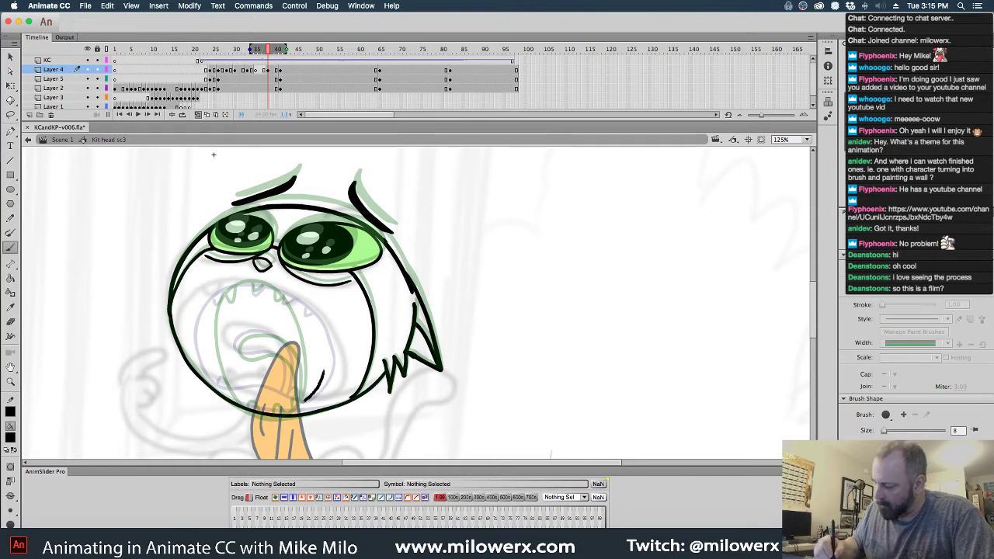
drag(212, 356, 211, 335)
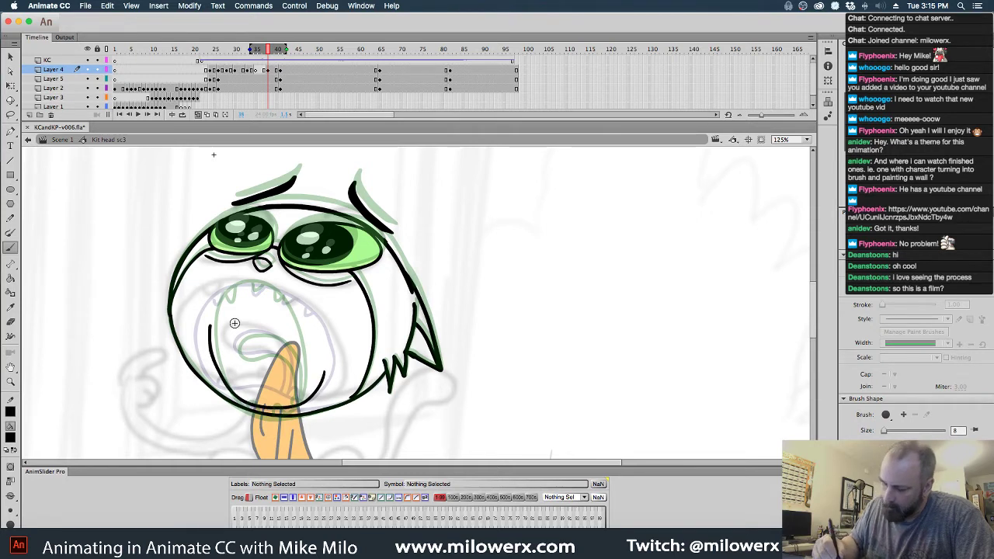
key(super+z)
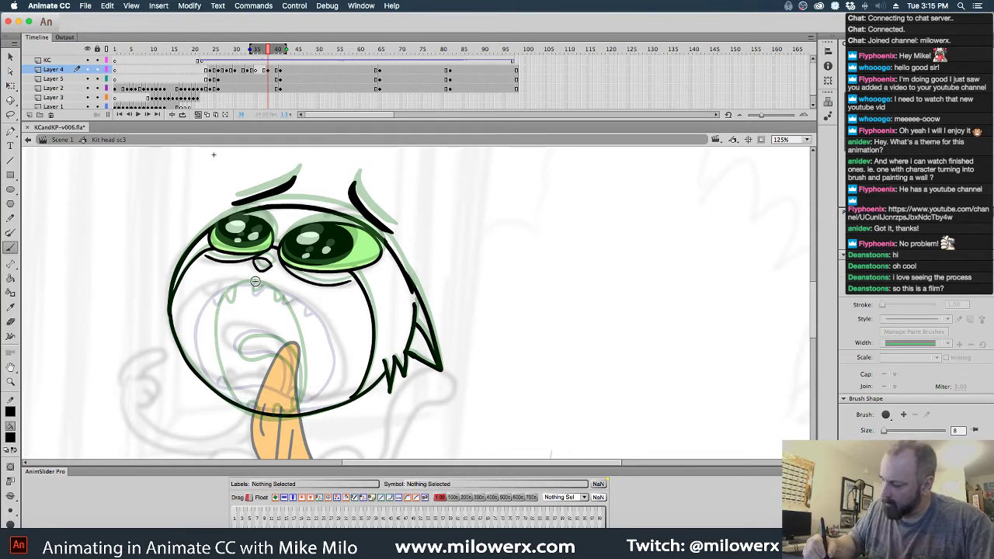
mouse_move(277, 285)
mouse_down()
mouse_move(306, 315)
mouse_move(317, 363)
mouse_up()
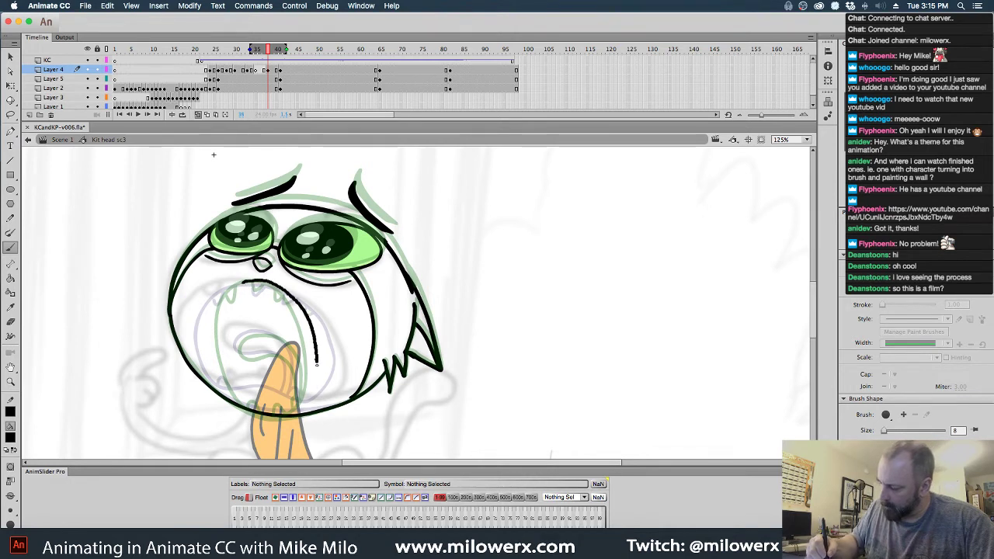
mouse_move(308, 402)
mouse_down()
mouse_move(268, 413)
mouse_move(228, 384)
mouse_move(214, 321)
mouse_up()
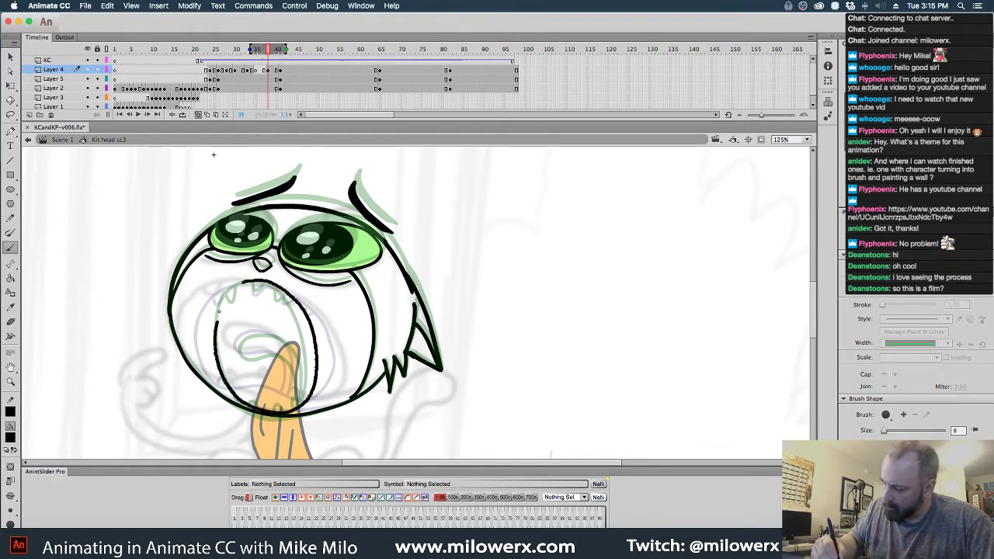
key(super+z)
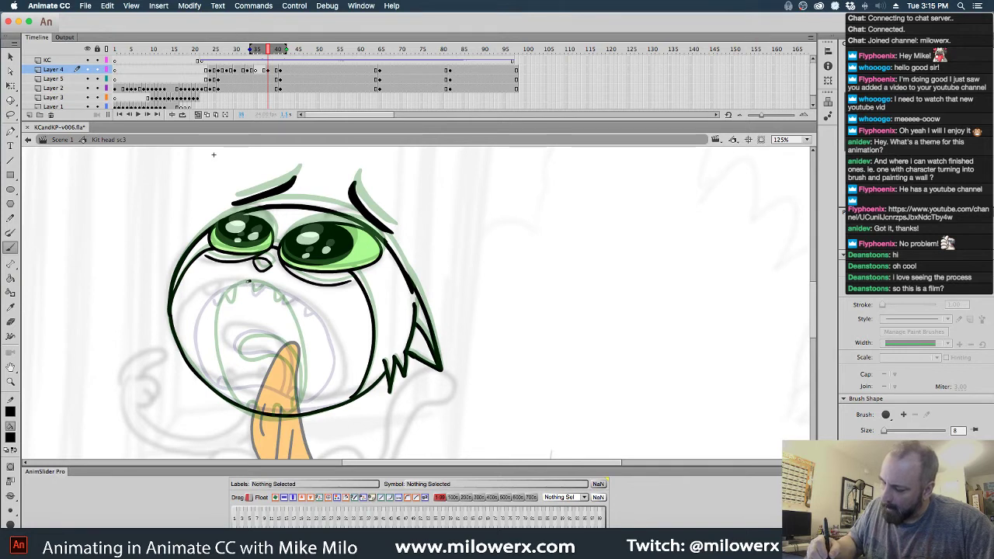
- Ink the open mouth outline, upper teeth and curled tongue on Layer 4 at frame 38 with the Brush
mouse_move(204, 344)
mouse_down()
mouse_move(223, 387)
mouse_move(252, 406)
mouse_move(305, 394)
mouse_move(319, 361)
mouse_move(299, 300)
mouse_move(284, 290)
mouse_move(214, 304)
mouse_up()
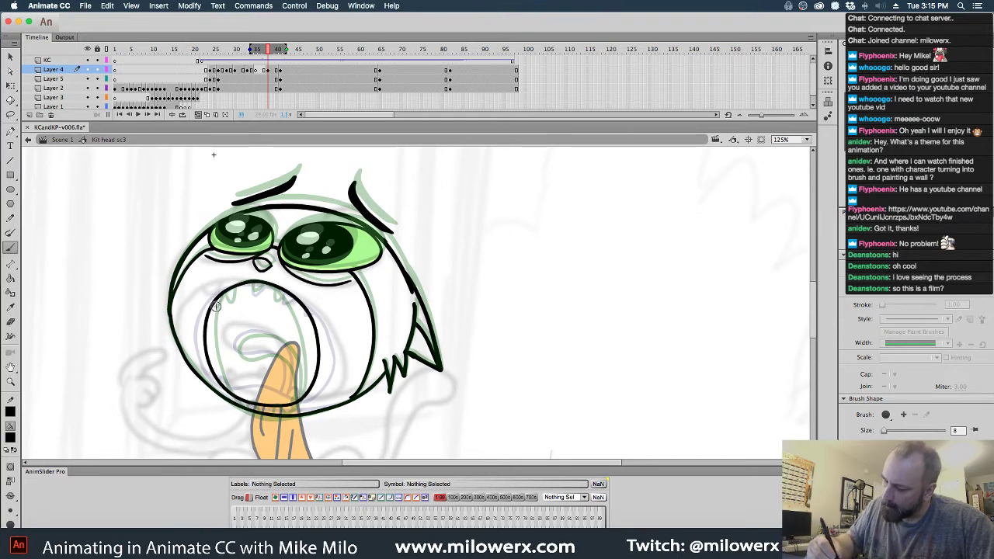
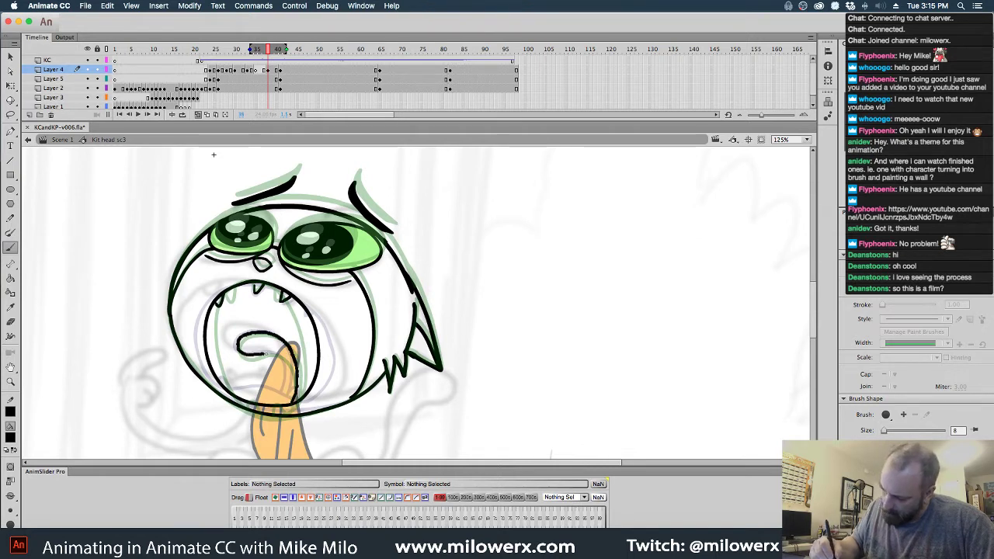
drag(288, 401, 284, 408)
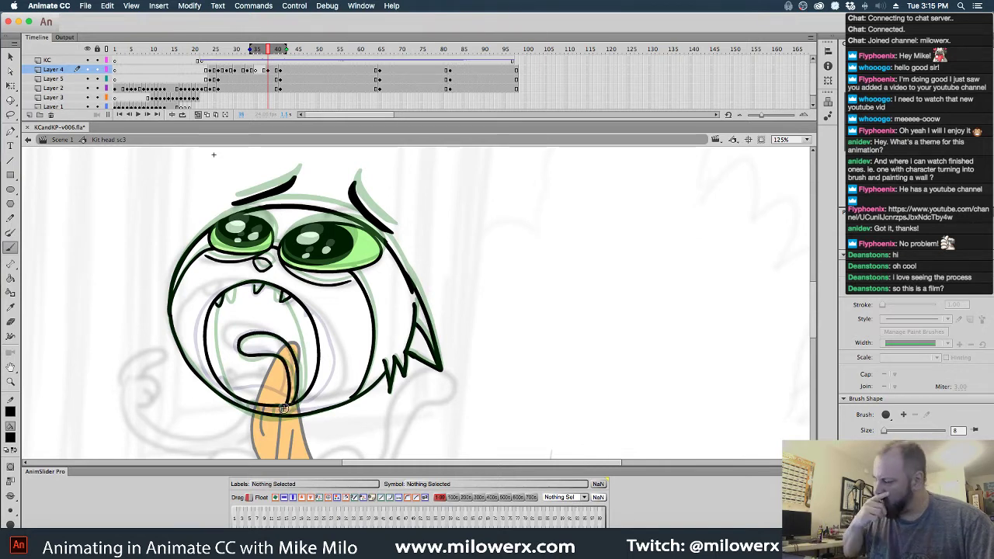
- Extend the onion-skin range back at frame 35 and ink the in-between tongue, teeth and mouth outline on Layer 4
click(256, 70)
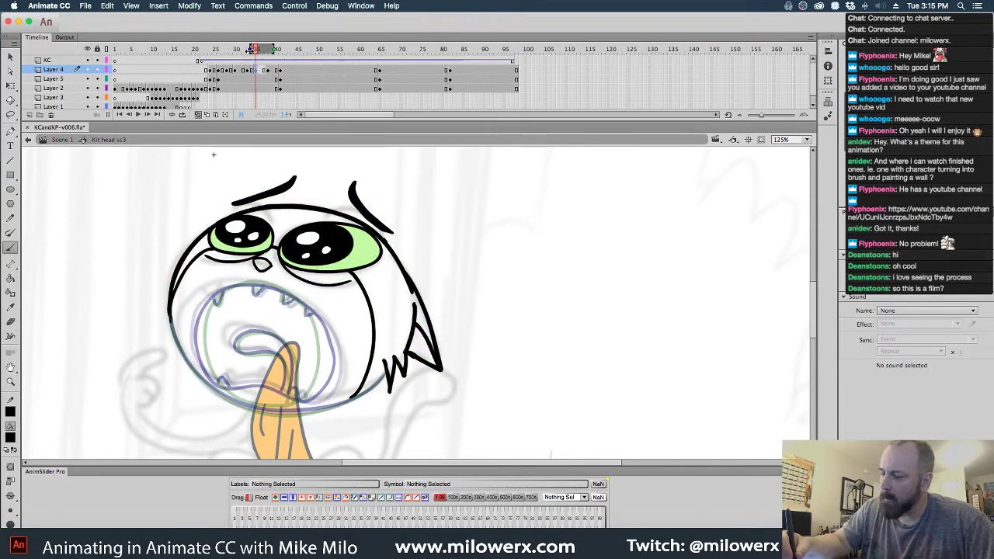
drag(250, 49, 246, 49)
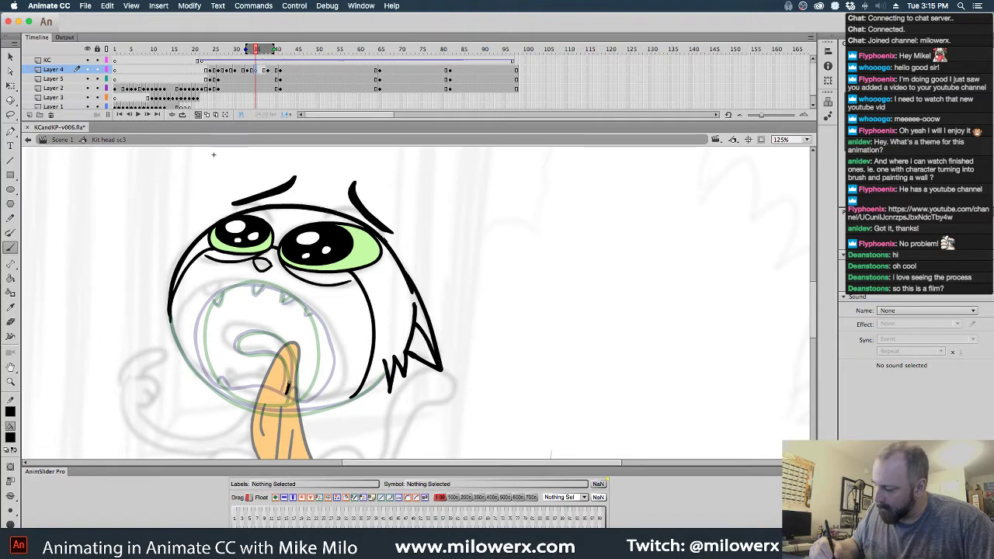
drag(292, 360, 284, 344)
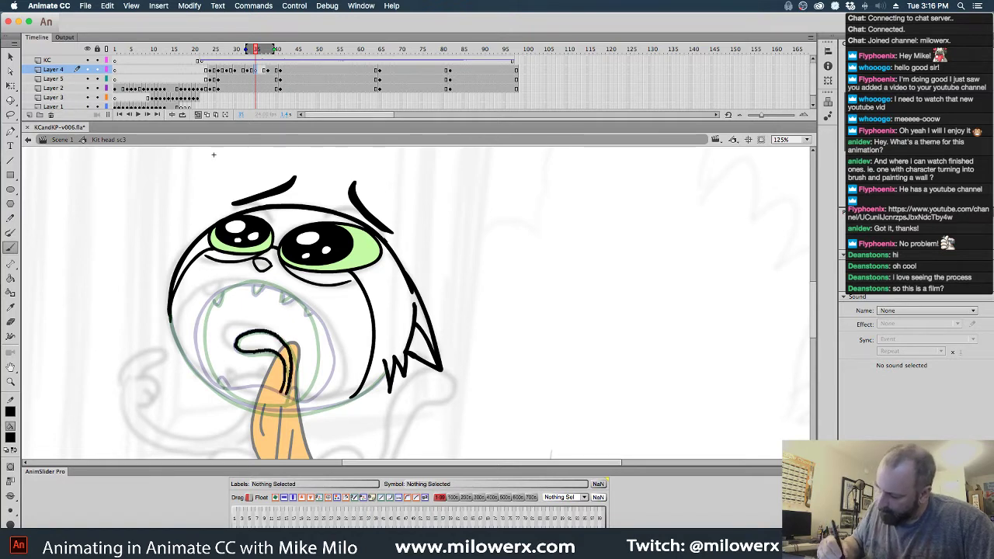
drag(221, 379, 230, 389)
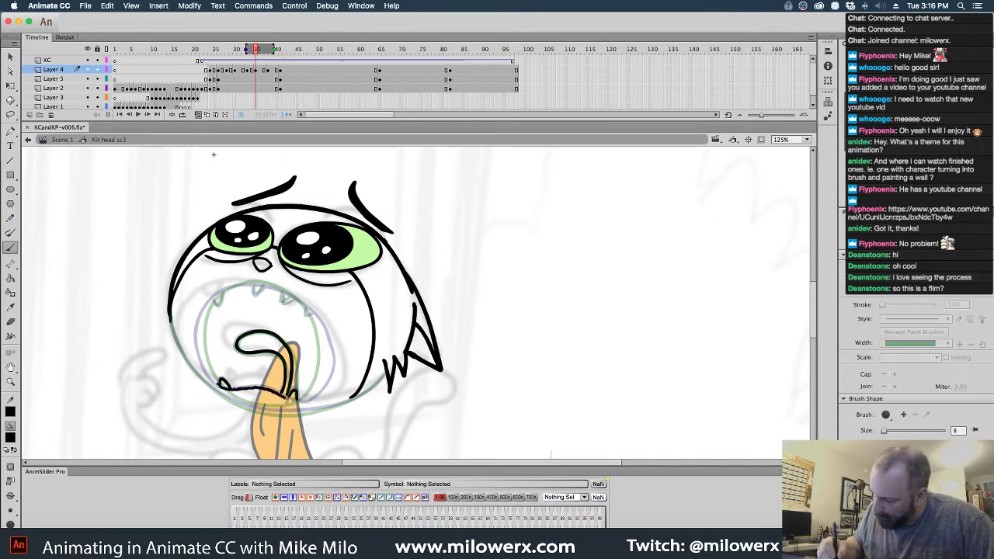
drag(314, 393, 324, 370)
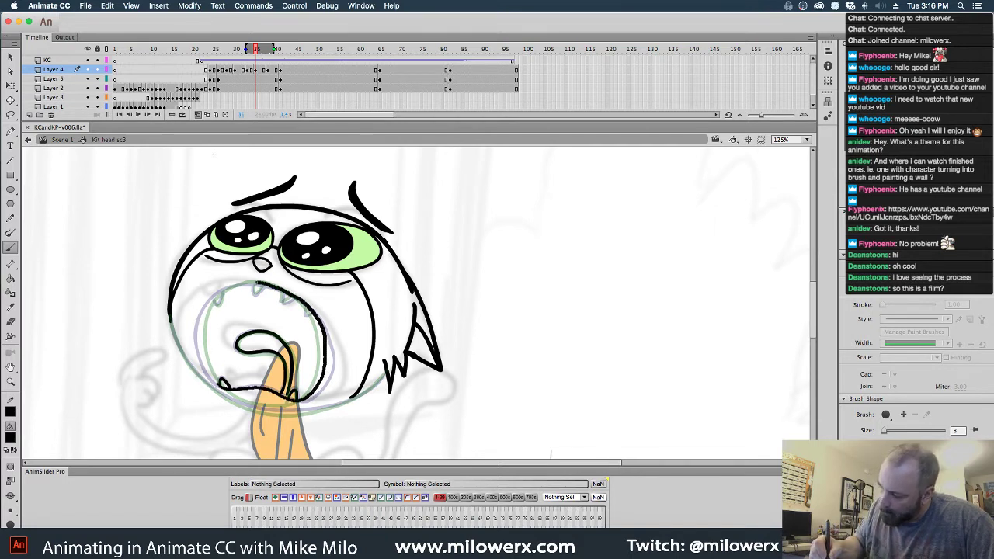
mouse_move(199, 316)
mouse_down()
mouse_move(202, 363)
mouse_move(219, 388)
mouse_up()
mouse_move(218, 304)
mouse_down()
mouse_move(223, 293)
mouse_move(266, 287)
mouse_move(307, 309)
mouse_up()
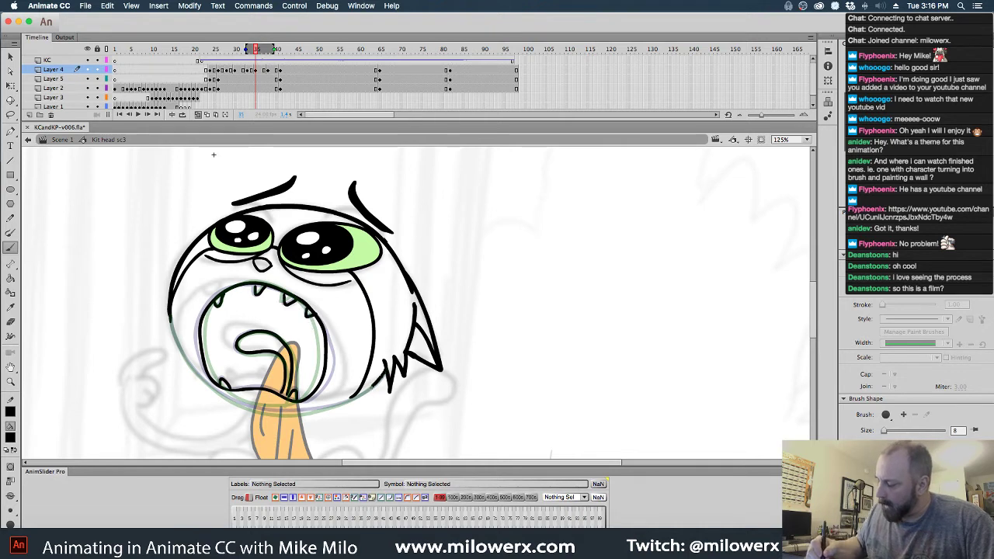
- Ink the jaw contour at frame 35 on Layer 4, joining it to the cheek and head outline
drag(374, 387, 351, 401)
drag(289, 411, 240, 402)
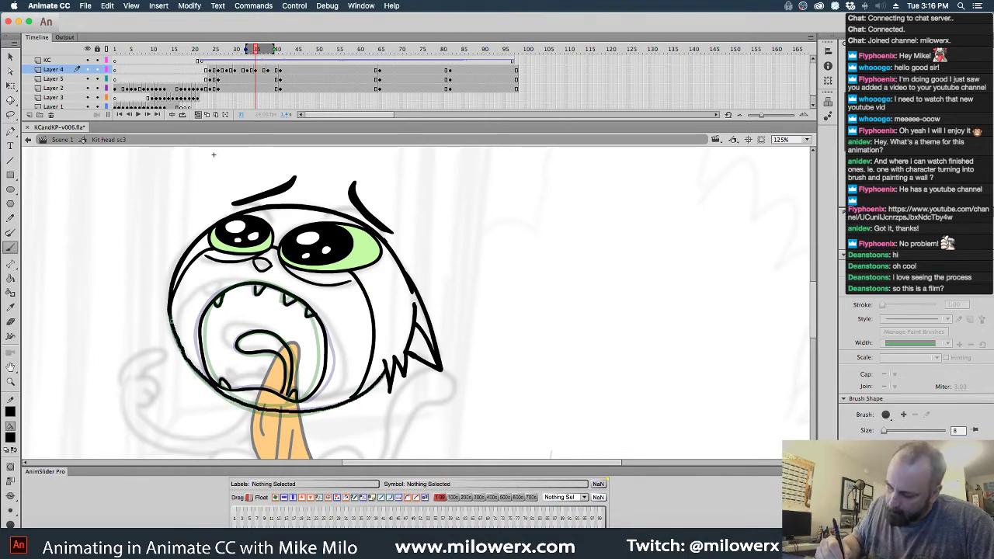
drag(172, 321, 170, 330)
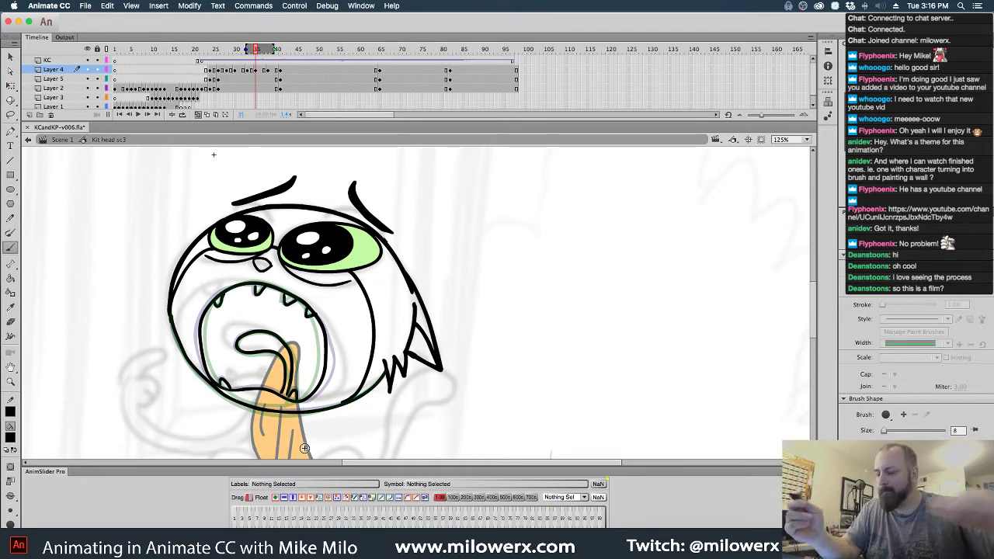
- Turn off onion skinning and add keyframes for the head and eyebrows on Layers 5 and 2 at frame 33
click(197, 115)
mouse_move(256, 54)
mouse_down()
mouse_move(184, 53)
mouse_move(266, 52)
mouse_move(297, 73)
mouse_move(228, 83)
mouse_up()
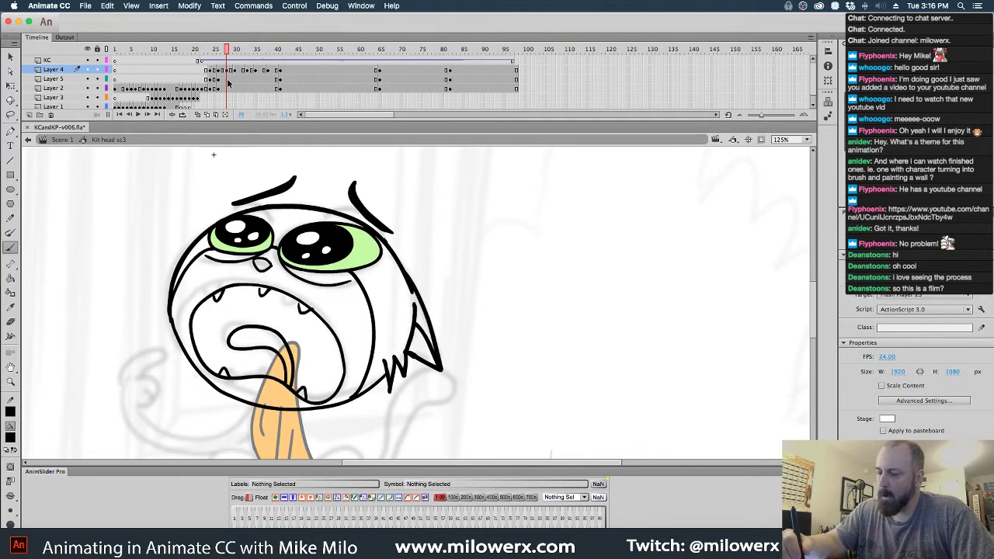
click(226, 80)
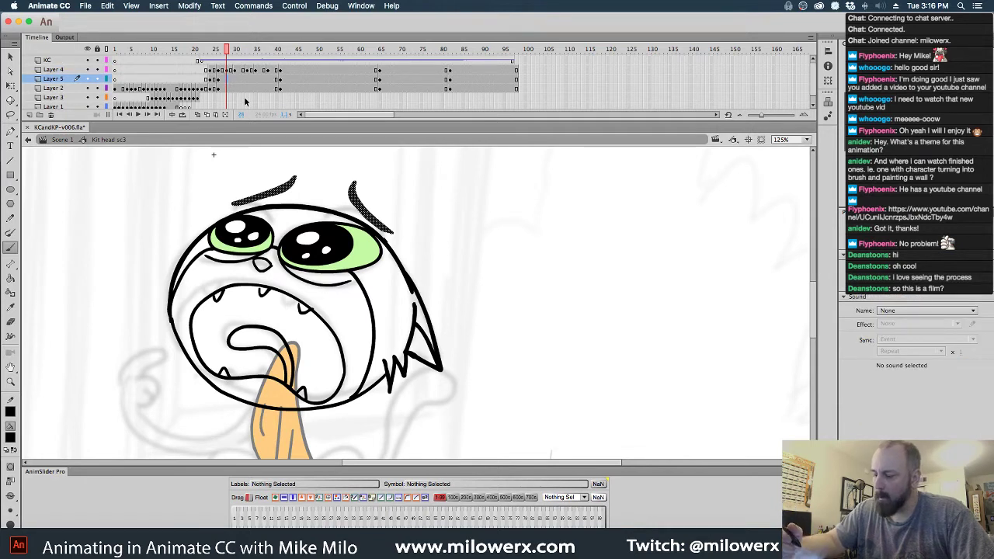
key(period)
key(comma)
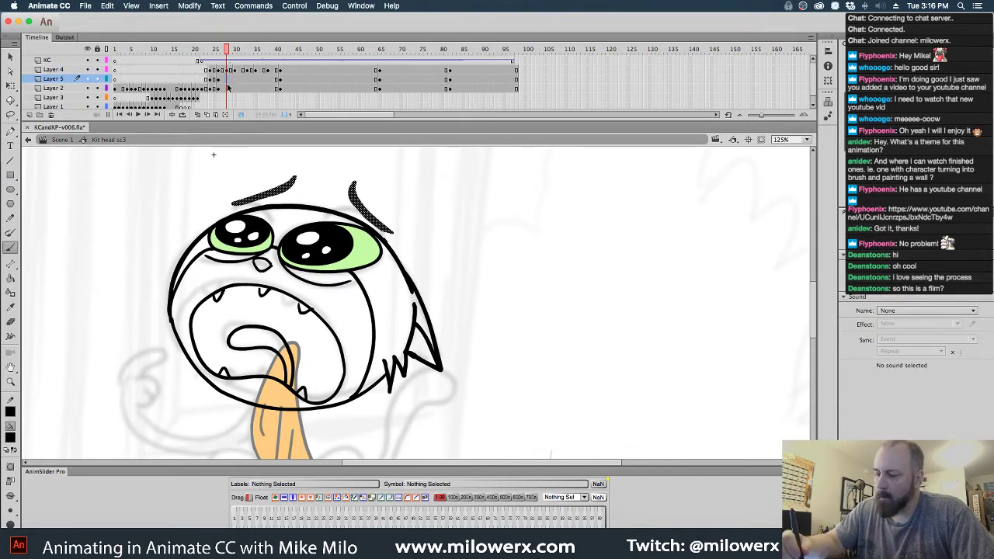
drag(226, 90, 229, 79)
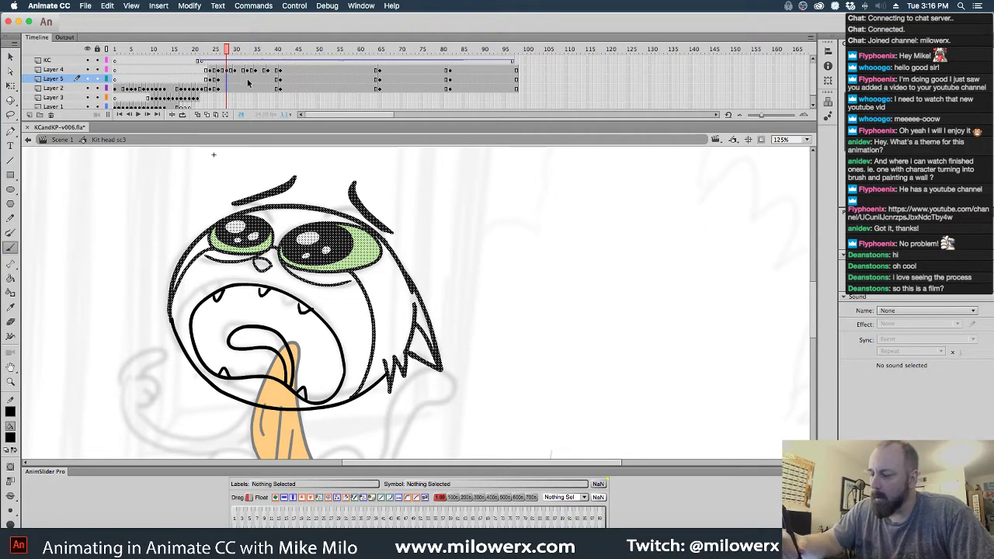
click(247, 87)
click(247, 91)
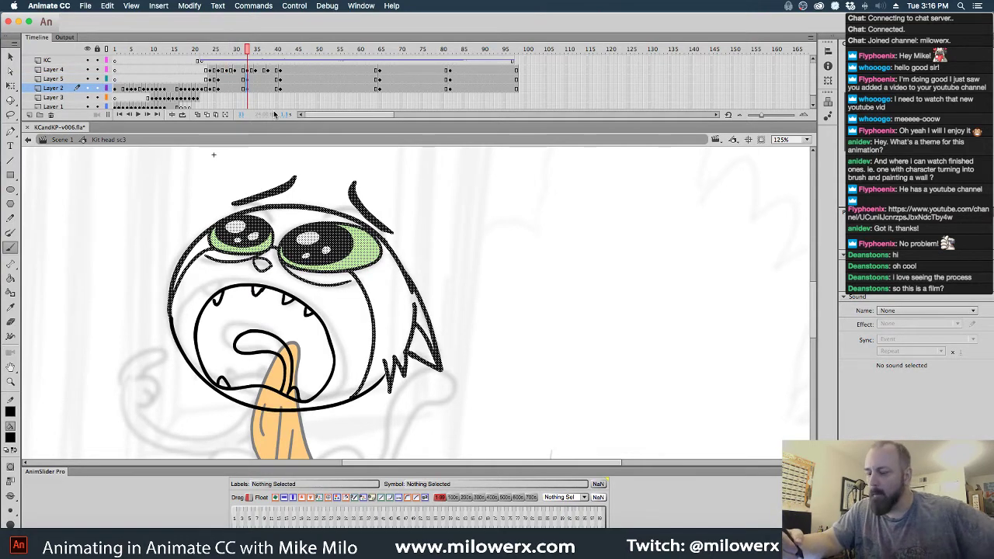
- With a widened onion-skin range, distort the head and eyebrows at frame 33 so their upper edge stretches upward and slightly toward the ear
click(199, 115)
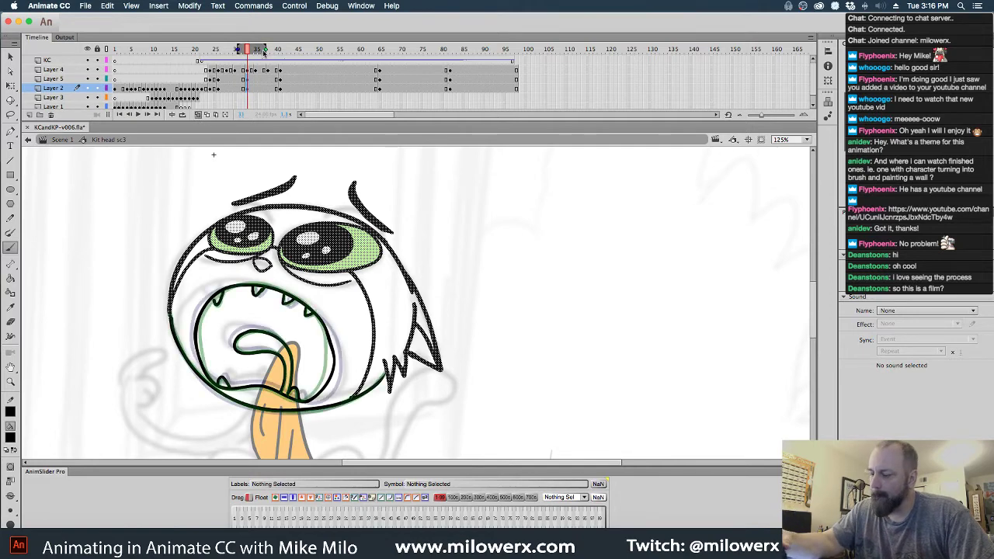
drag(235, 48, 204, 49)
drag(266, 49, 280, 49)
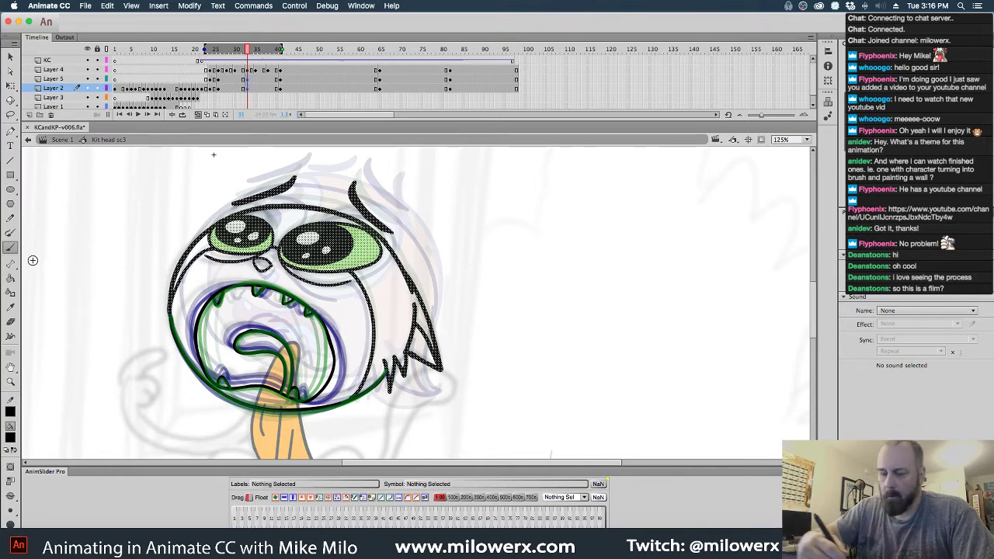
click(10, 87)
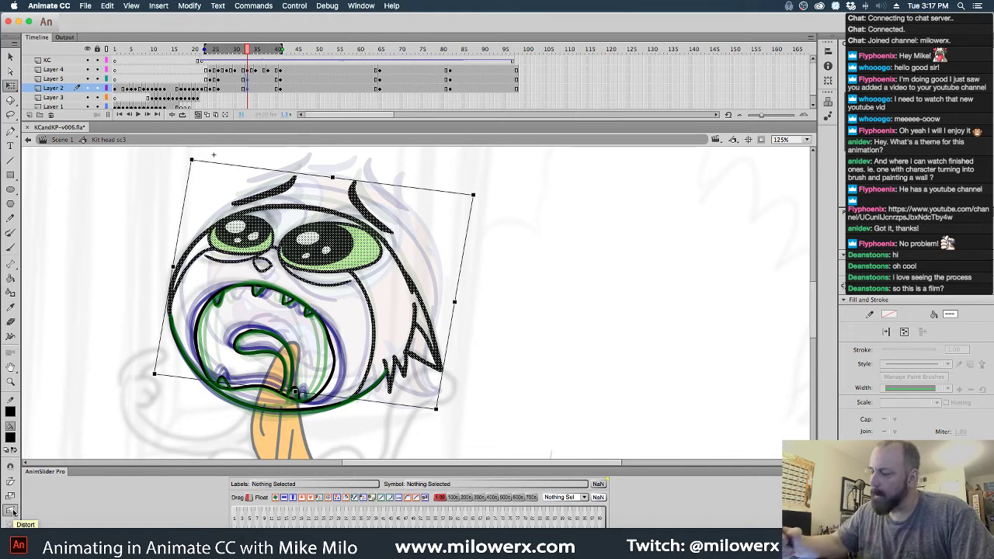
drag(333, 179, 342, 164)
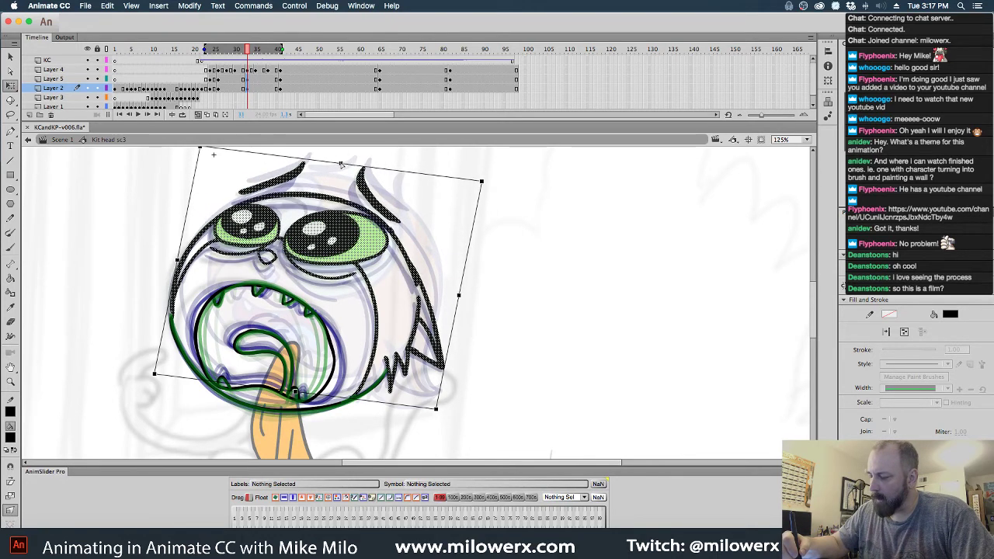
- Select the head and eyebrows on Layers 5 and 2 at frame 28 and distort them slightly upward using a narrowed onion-skin range
click(198, 114)
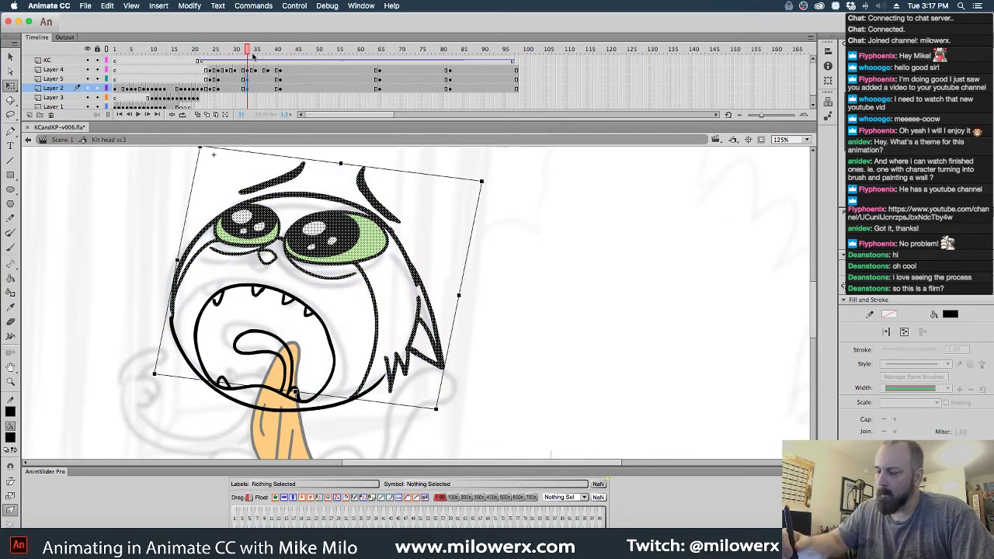
click(239, 52)
mouse_move(239, 51)
mouse_down()
mouse_move(205, 51)
mouse_move(238, 52)
mouse_move(269, 69)
mouse_move(228, 78)
mouse_move(229, 90)
mouse_up()
click(227, 91)
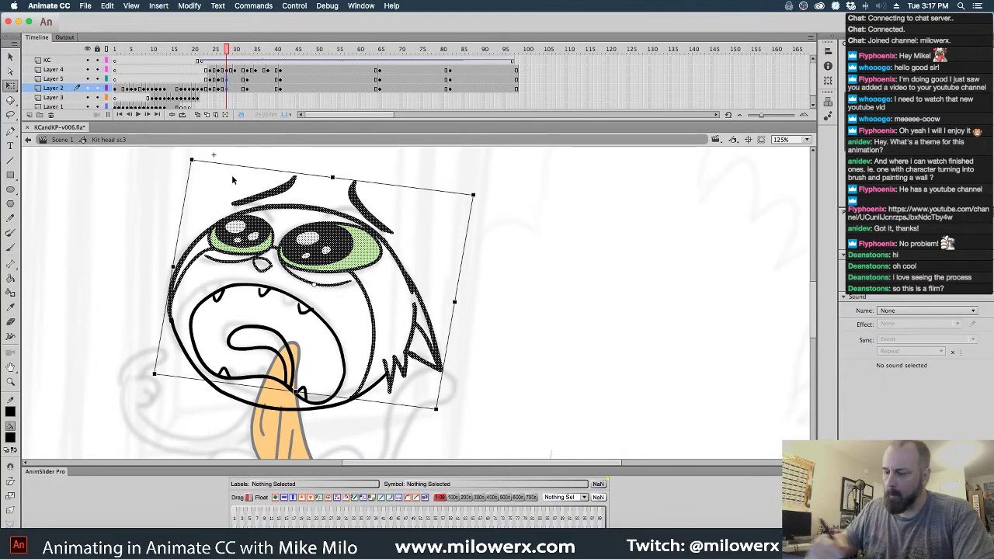
click(199, 115)
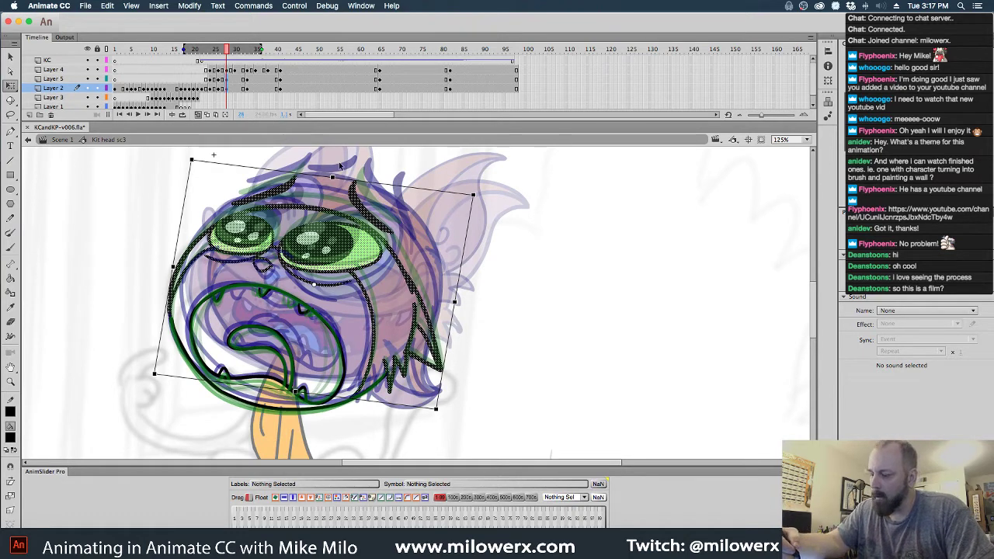
mouse_move(184, 49)
mouse_down()
mouse_move(226, 50)
mouse_move(217, 59)
mouse_move(252, 50)
mouse_up()
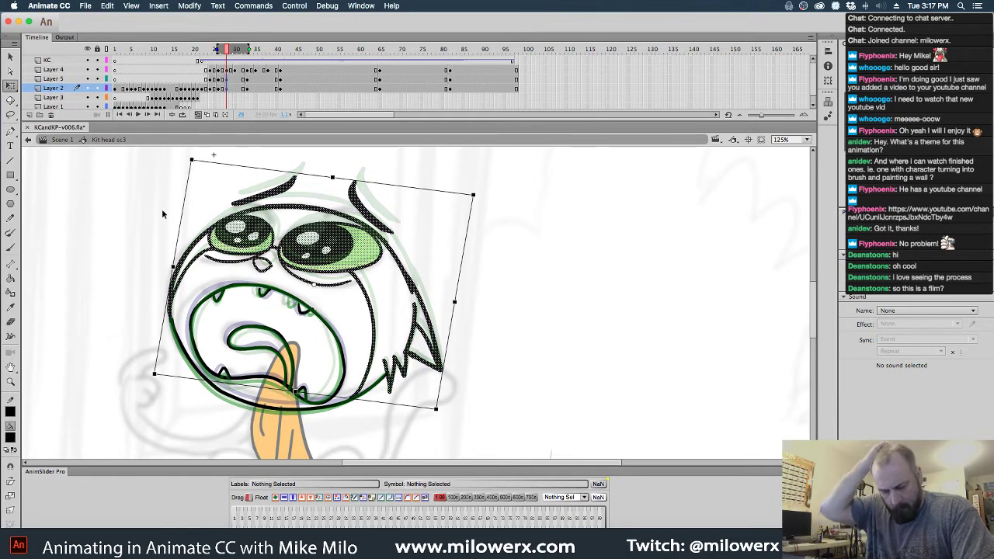
click(11, 511)
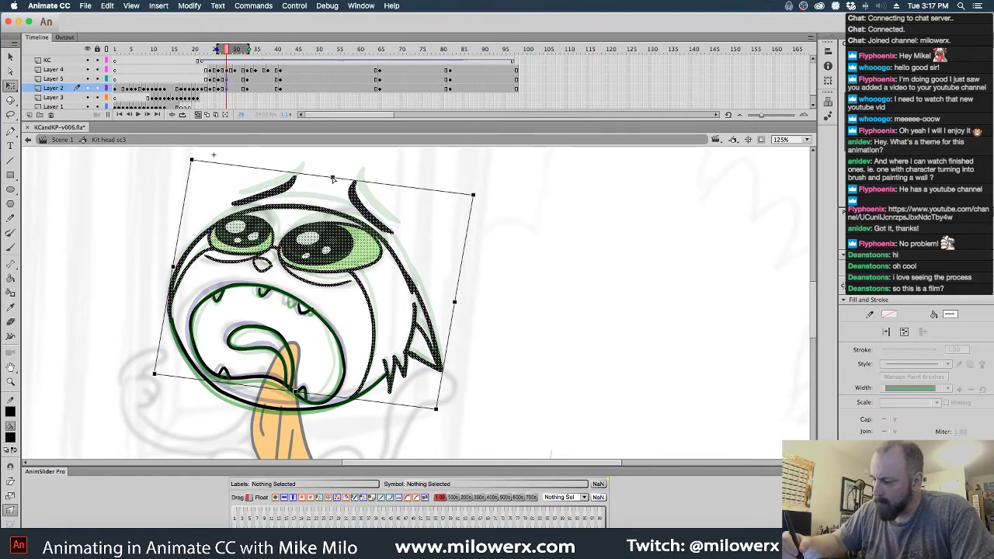
drag(332, 180, 333, 168)
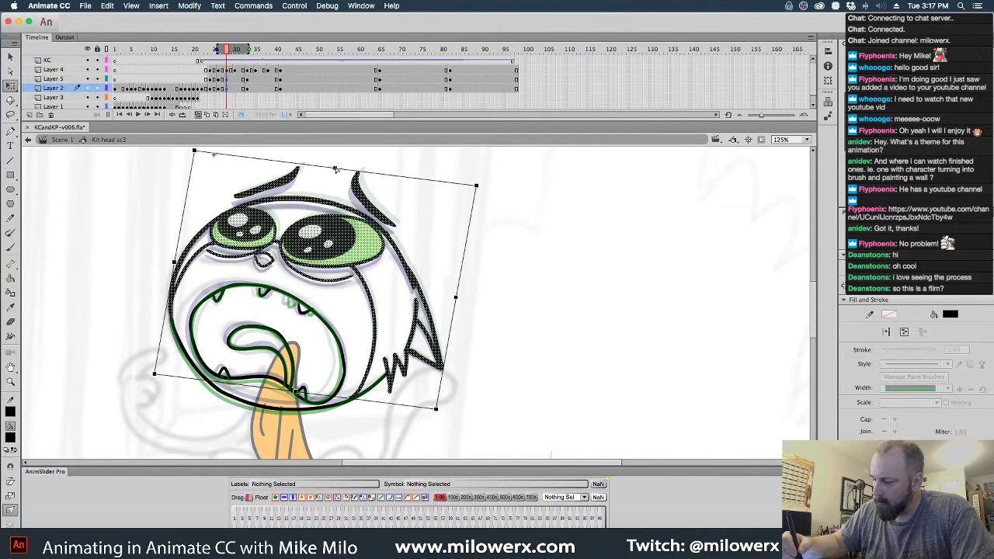
- Add keyframes for the head and eyebrows at frame 30 and distort them a little further upward and toward the ear
click(237, 87)
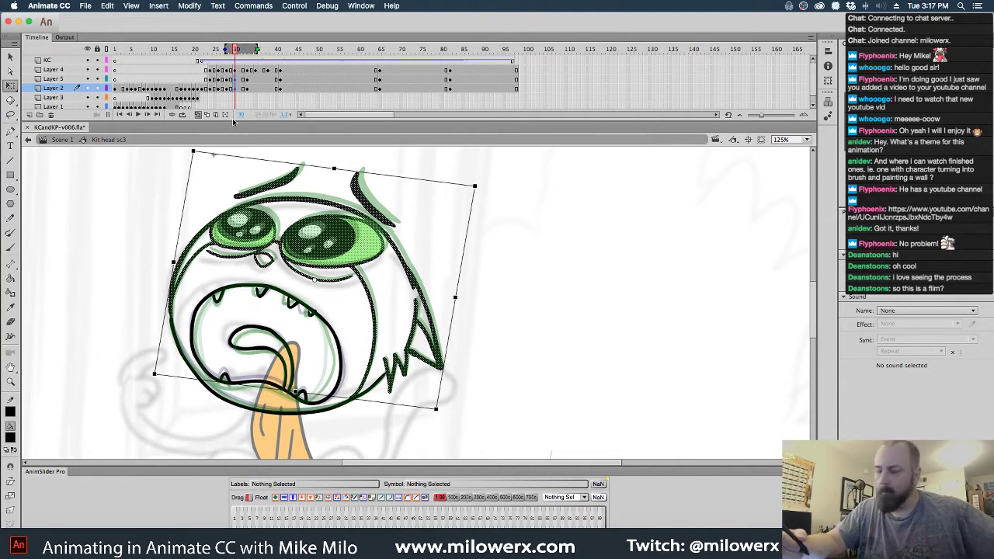
click(10, 510)
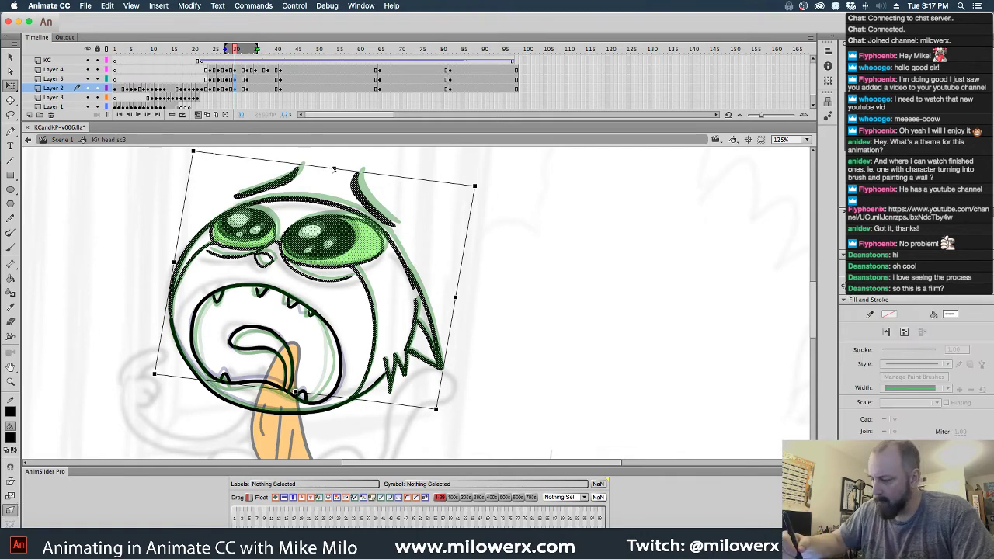
drag(333, 169, 340, 166)
click(500, 212)
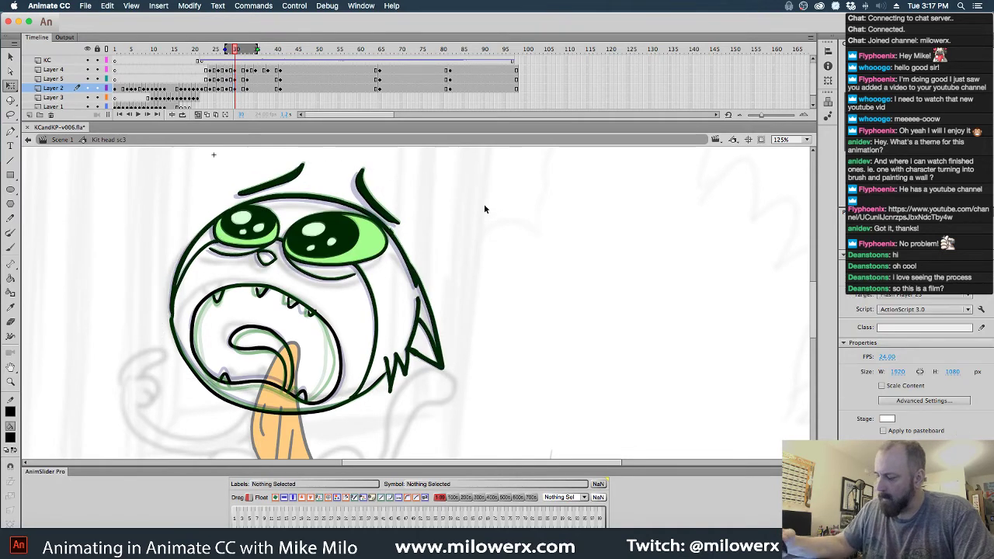
- Turn off onion skinning and distort the Layer 4 mouth and jaw at frame 30, raising the corner by the cheek outline slightly
click(198, 114)
mouse_move(236, 49)
mouse_down()
mouse_move(193, 49)
mouse_move(259, 69)
mouse_move(235, 70)
mouse_up()
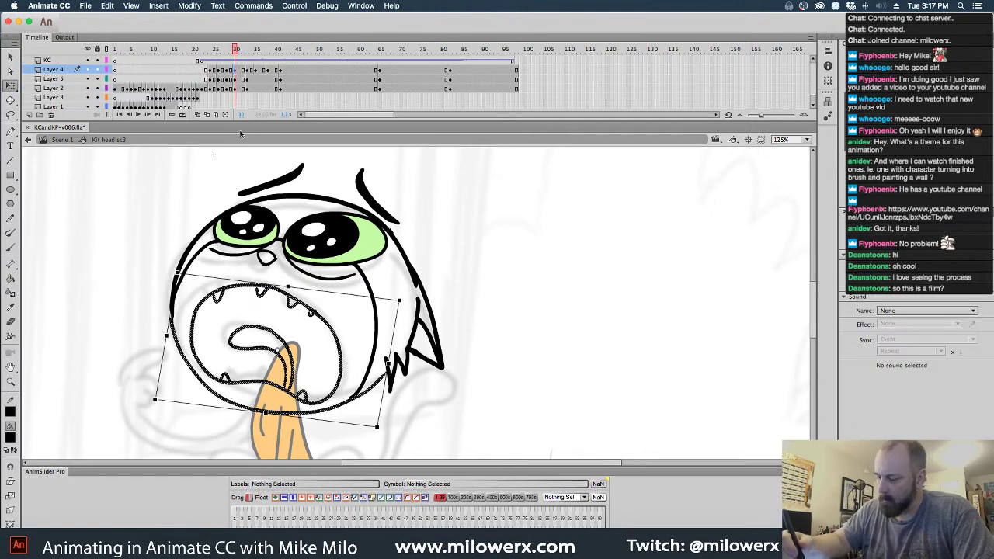
click(10, 510)
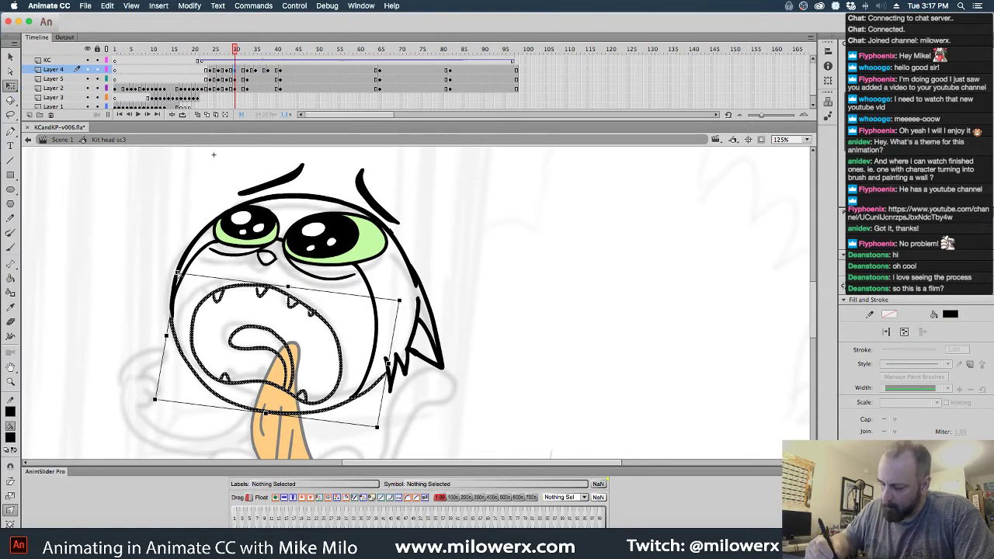
drag(178, 273, 178, 267)
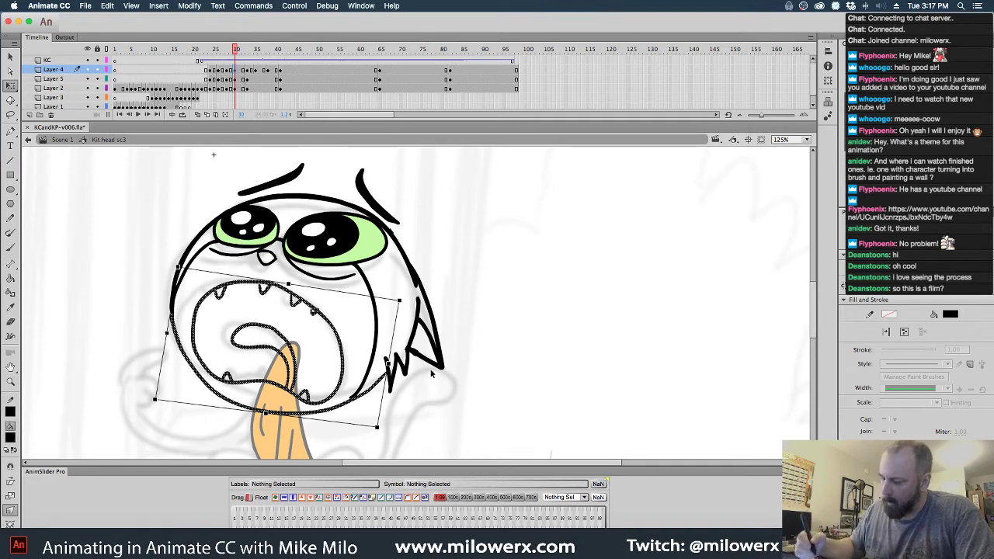
click(423, 422)
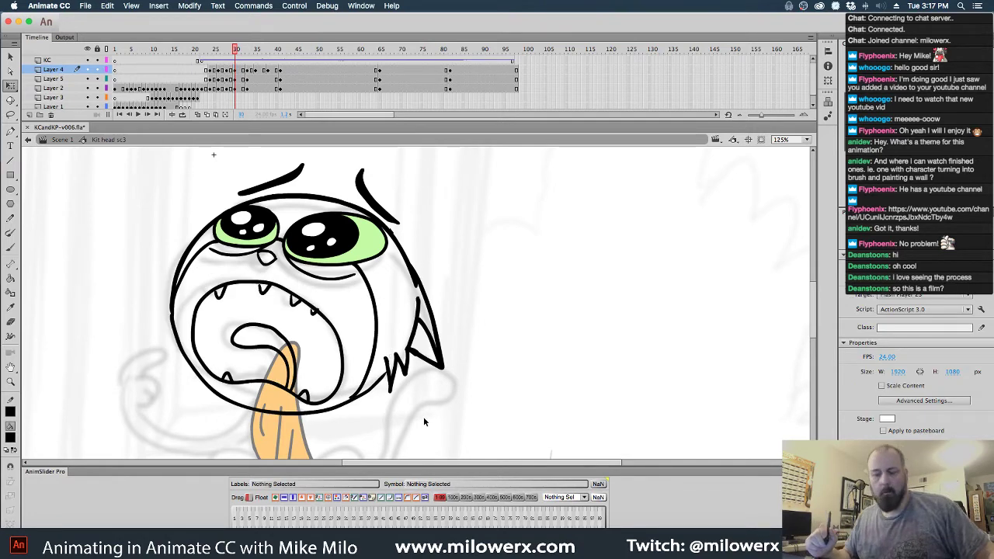
- With the Brush on Layer 5, patch the far cheek outline beside the mouth, checking the drawings from frame 29 through frame 33
key(.)
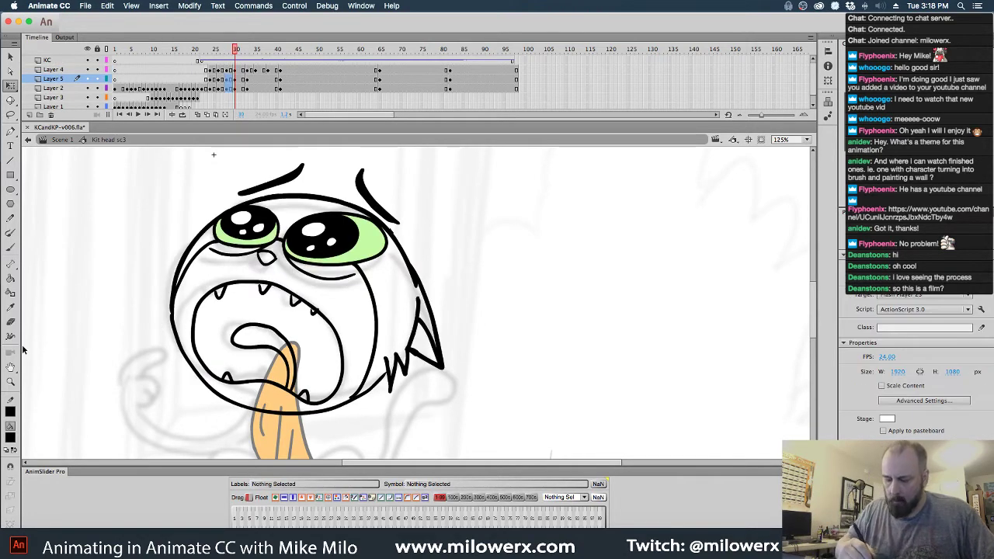
click(10, 246)
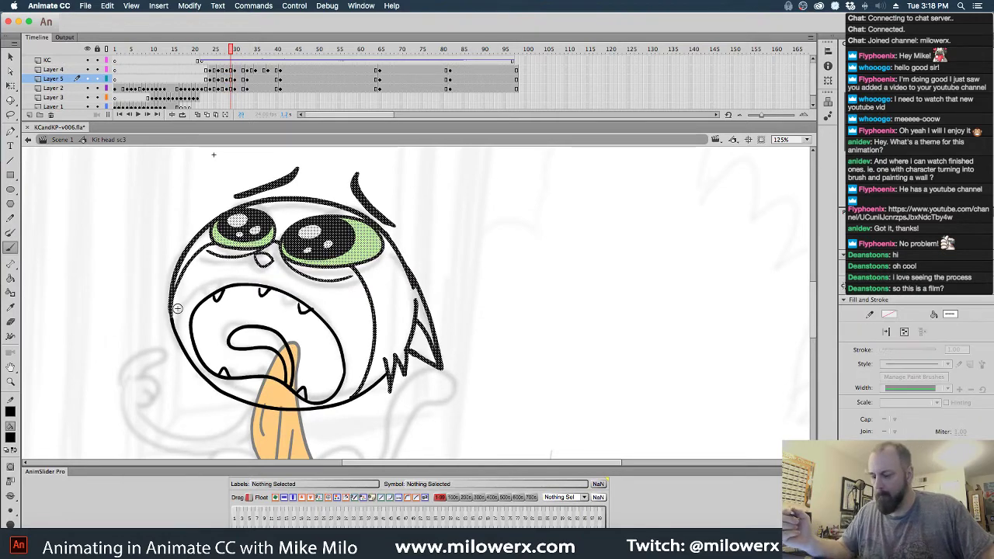
key(.)
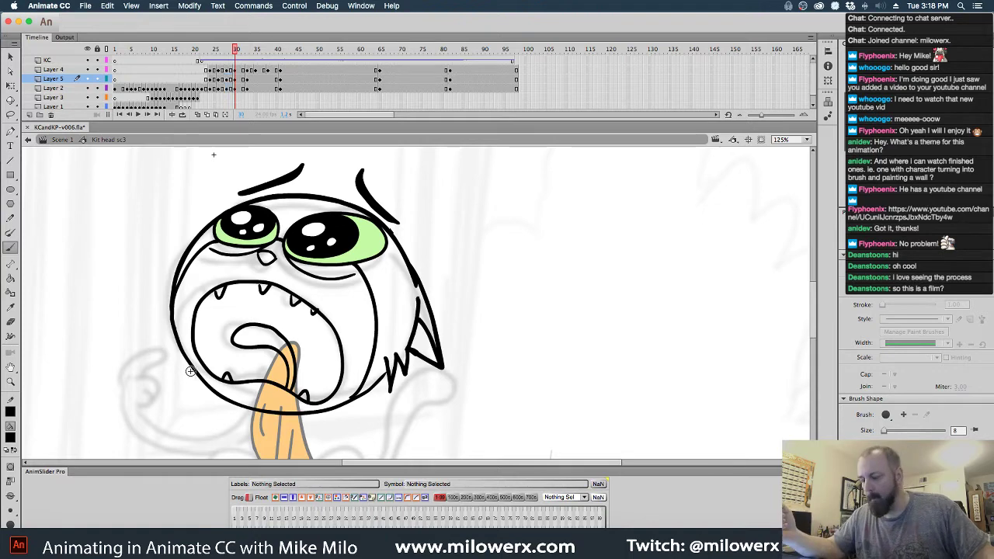
key(.)
key(.)
click(238, 54)
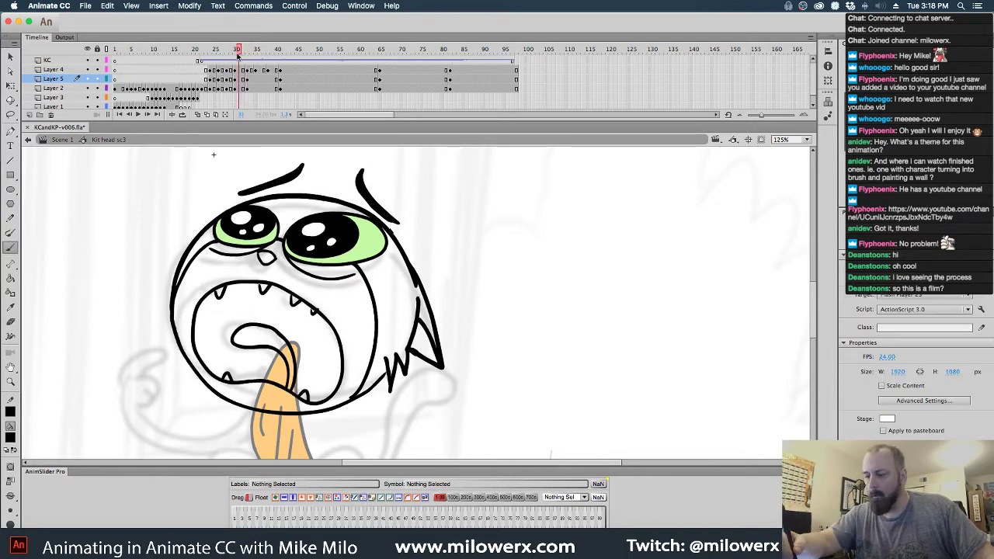
mouse_move(237, 56)
mouse_down()
mouse_move(202, 54)
mouse_move(259, 59)
mouse_move(238, 56)
mouse_up()
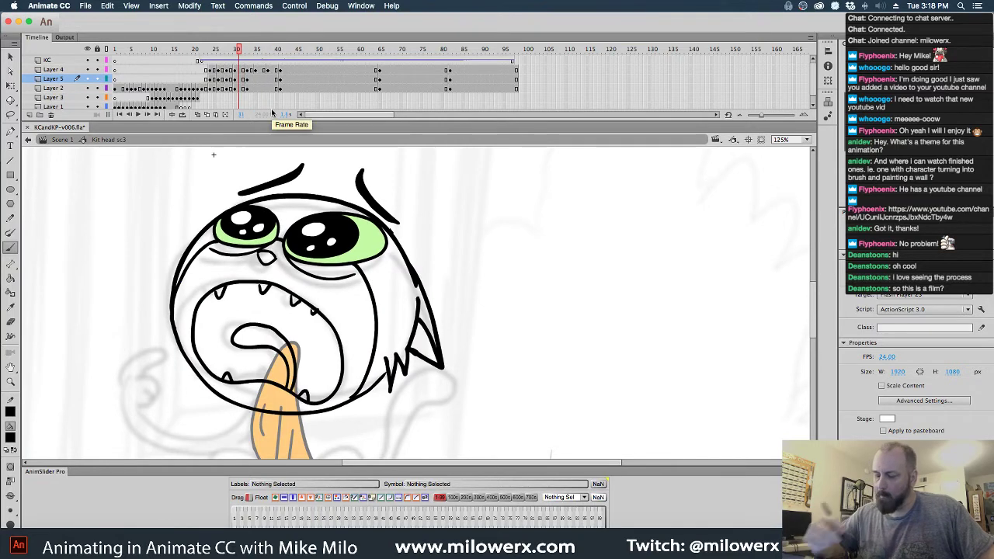
key(.)
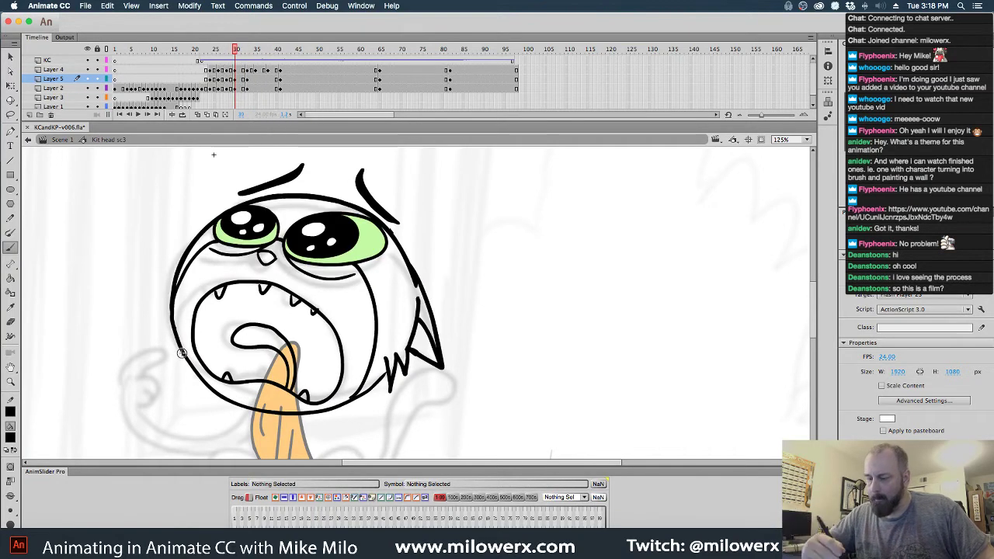
key(period)
key(period)
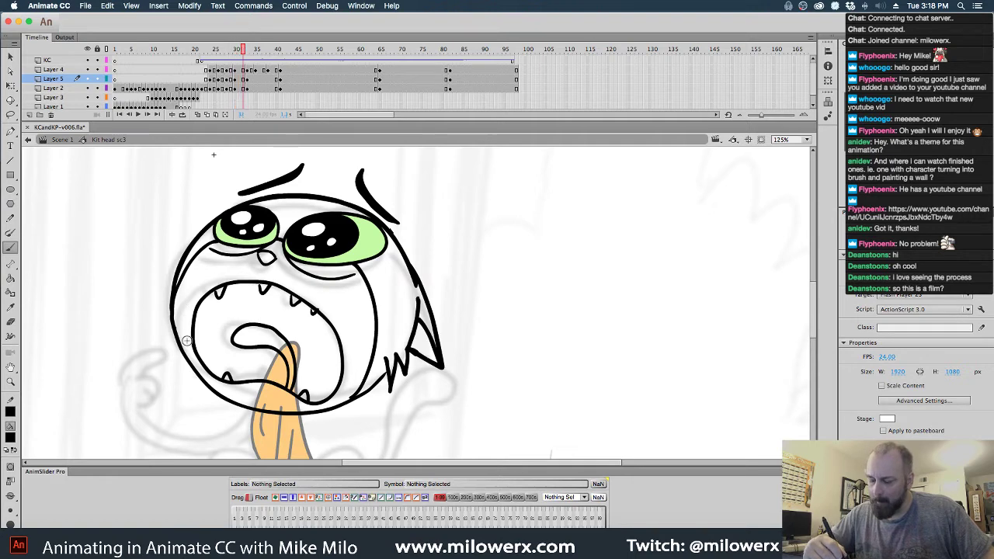
key(period)
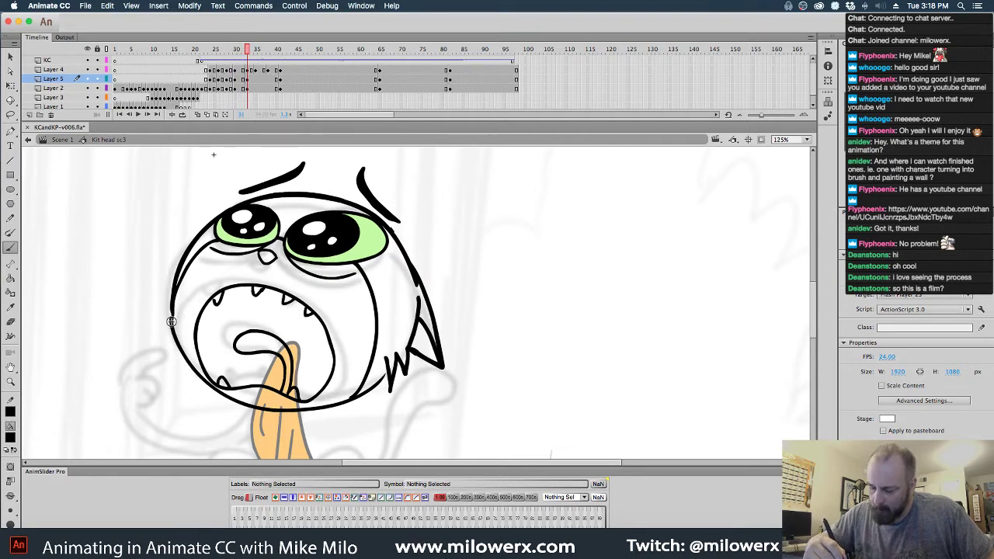
drag(172, 321, 182, 293)
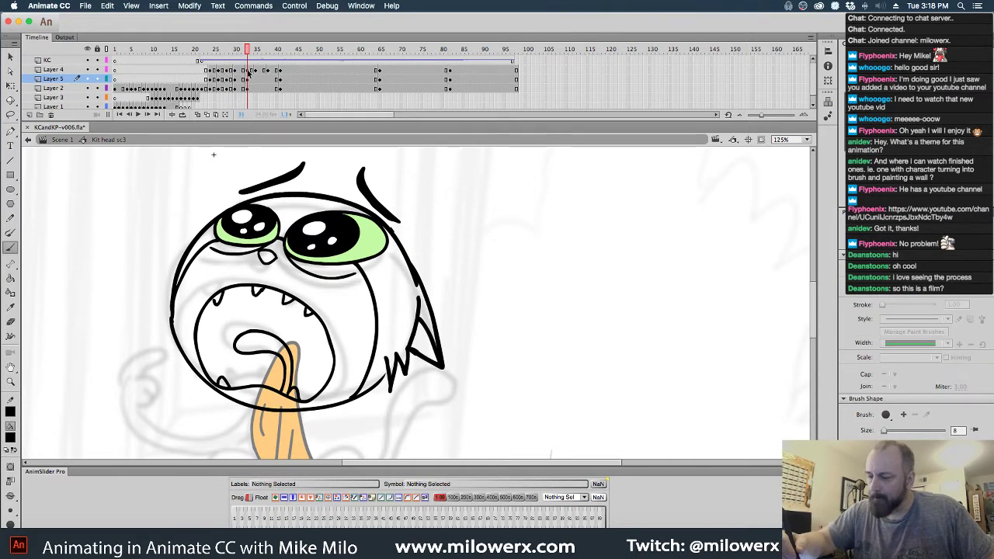
- Place the mouth, head and eyebrow keyframes on Layers 4, 5 and 2 at frames 32, 34 and 36
click(244, 69)
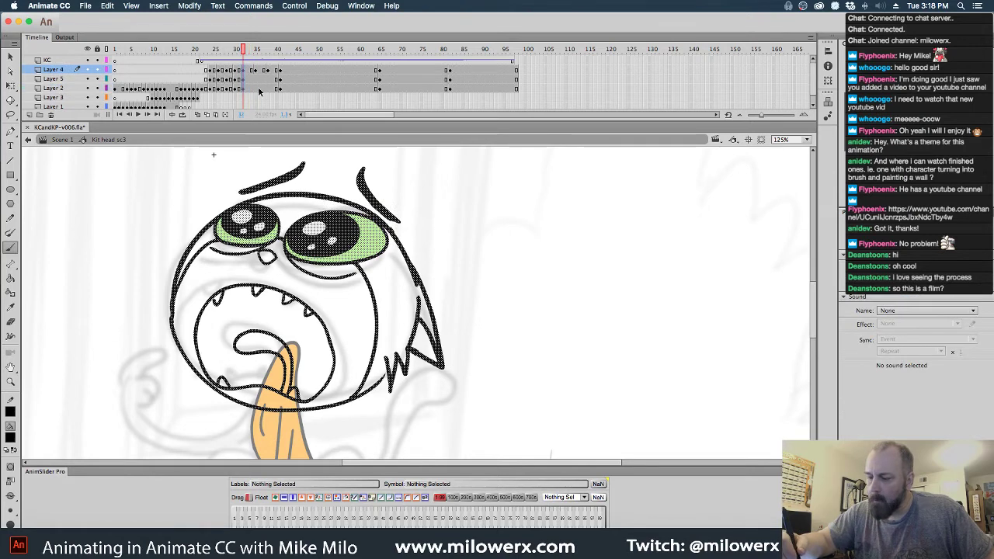
click(257, 71)
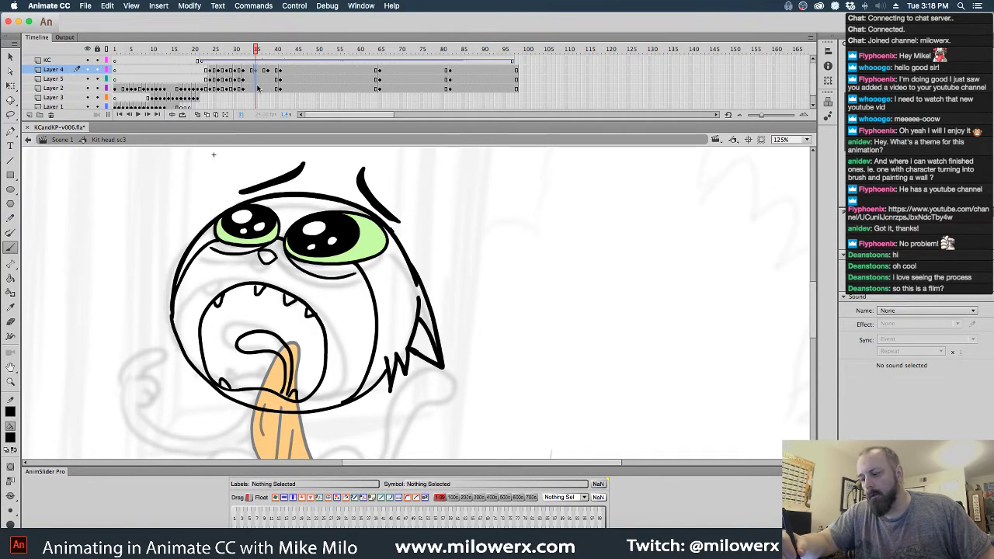
click(258, 88)
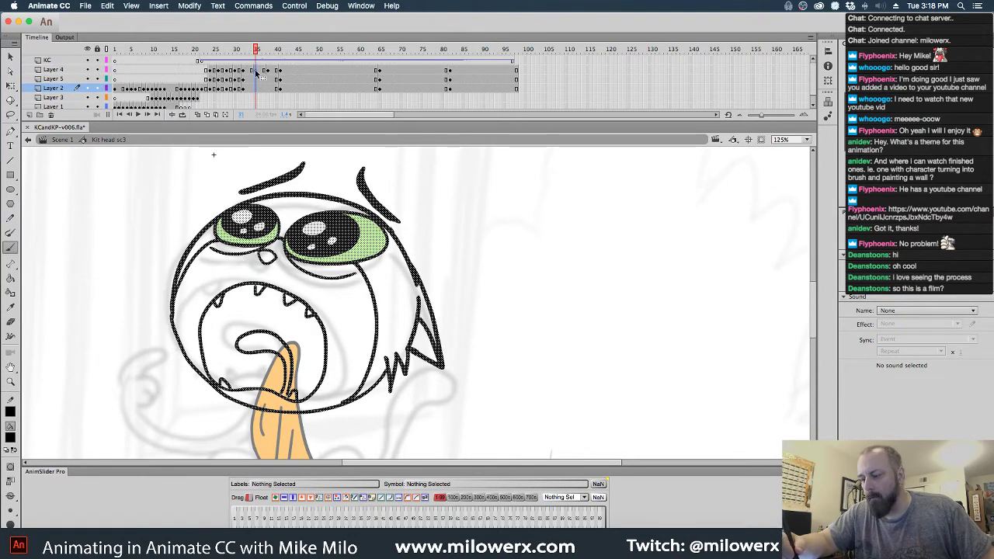
click(260, 70)
drag(260, 52, 250, 59)
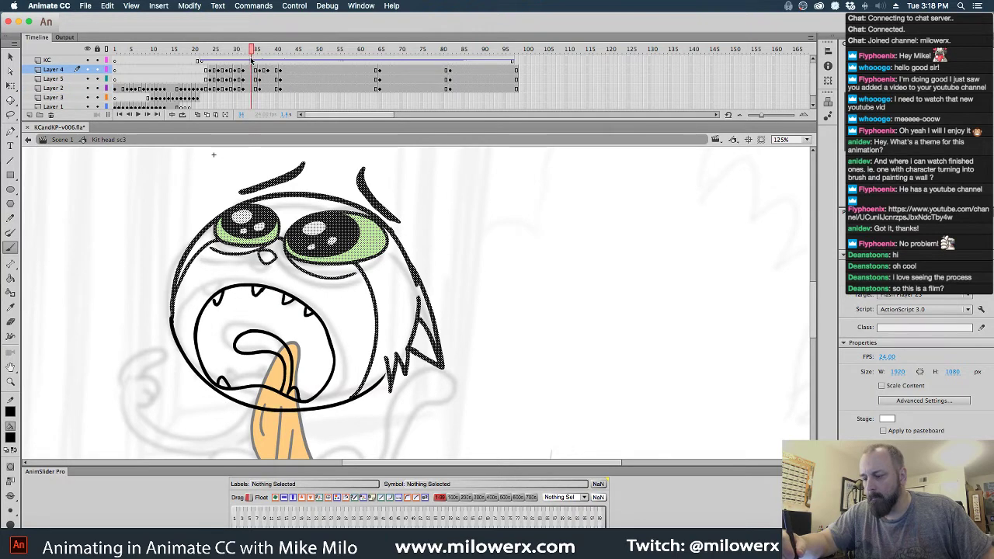
click(254, 88)
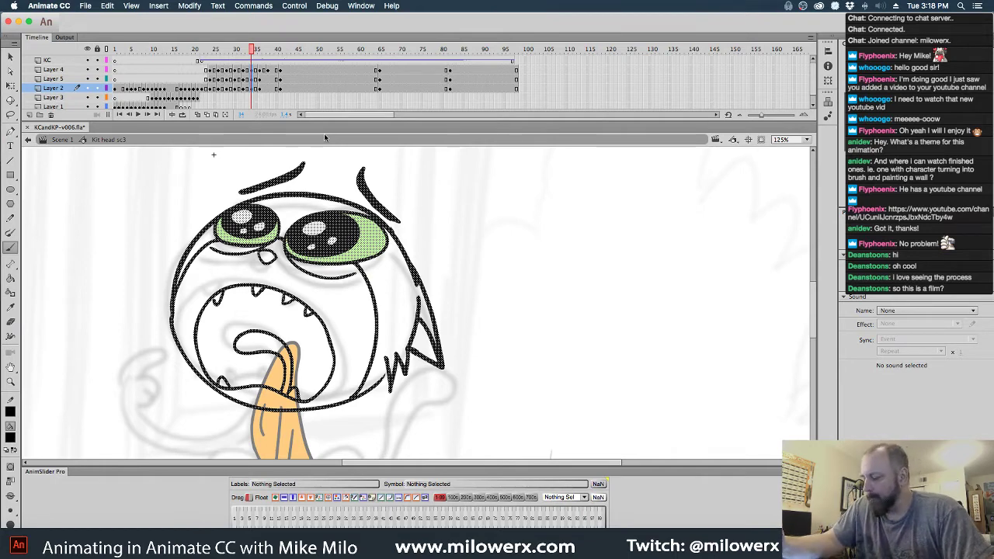
- On Layer 4 at frame 34, brush the jaw outline up to meet the cheek fur
click(256, 78)
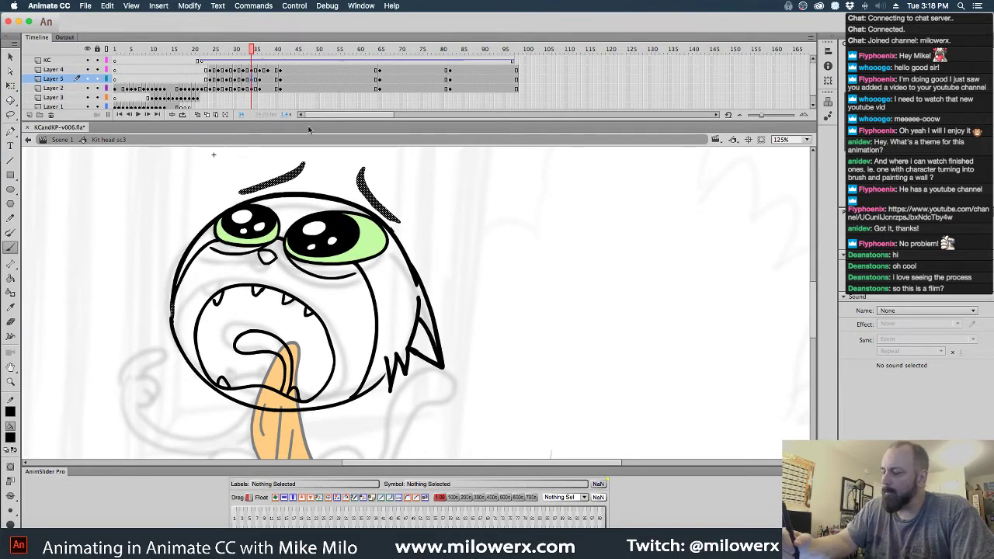
click(256, 70)
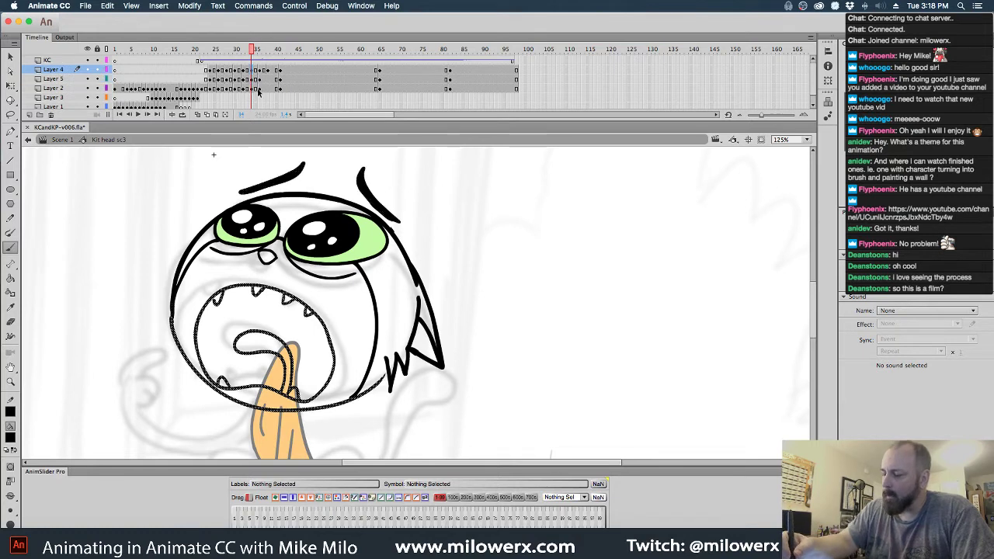
click(384, 375)
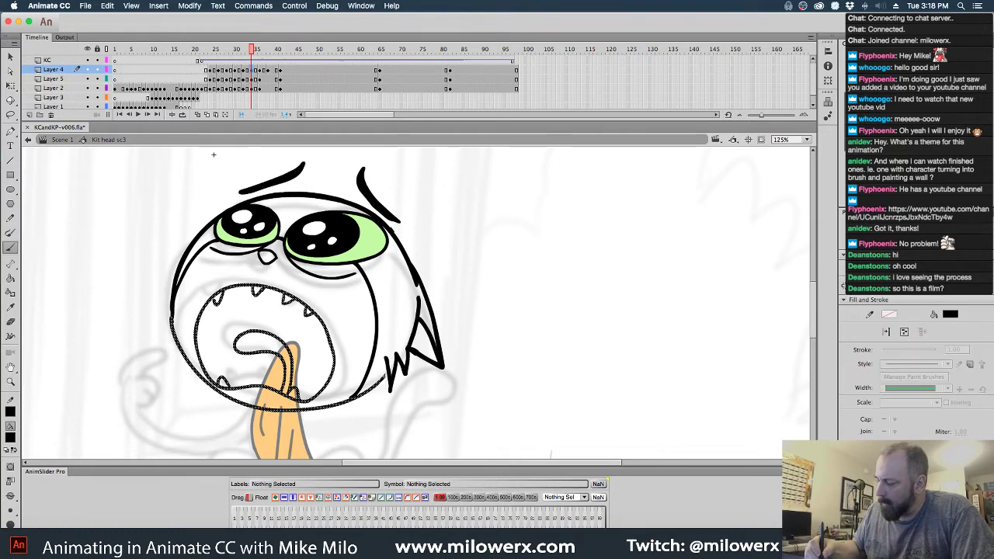
click(385, 387)
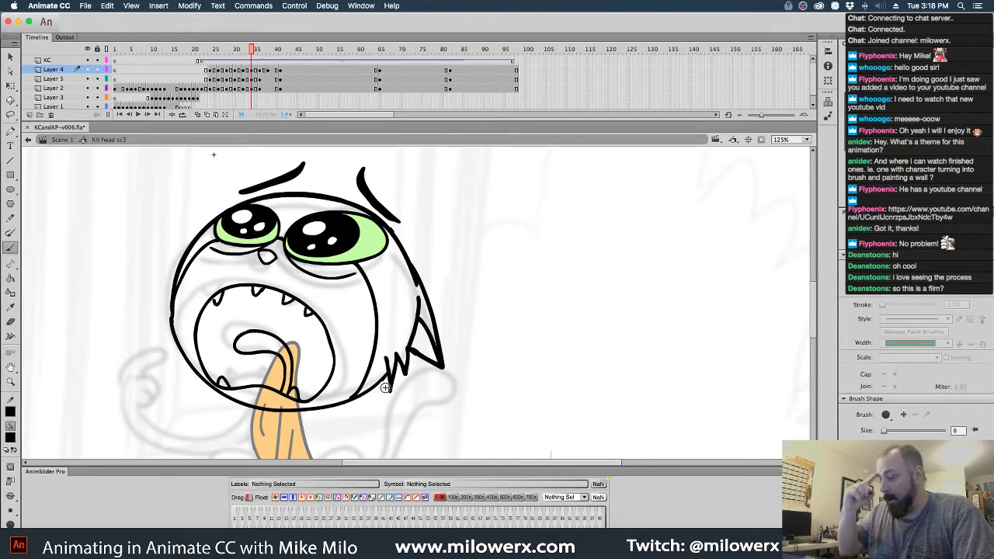
- Select the Layer 4 mouth and jaw at frame 34 with the Free Transform tool
click(253, 90)
click(253, 78)
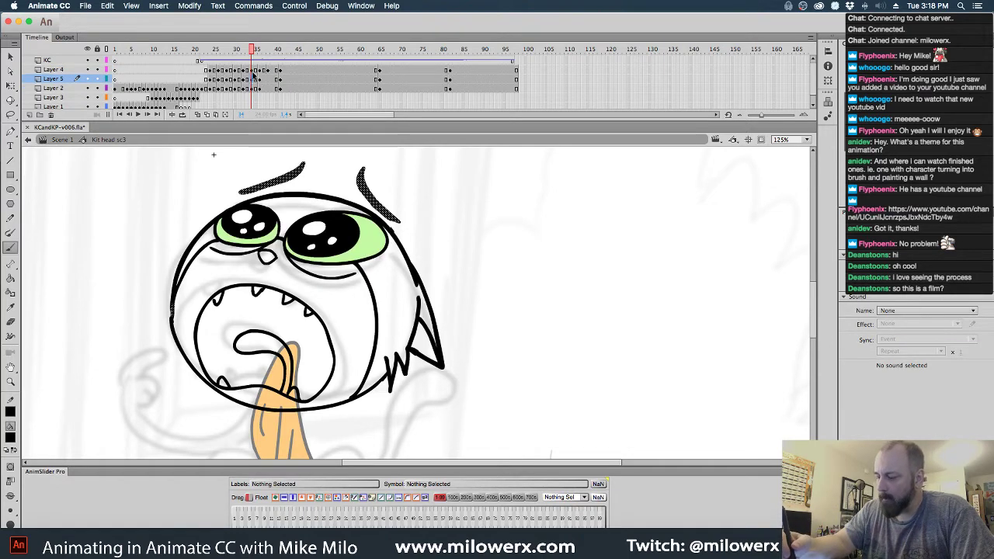
click(254, 69)
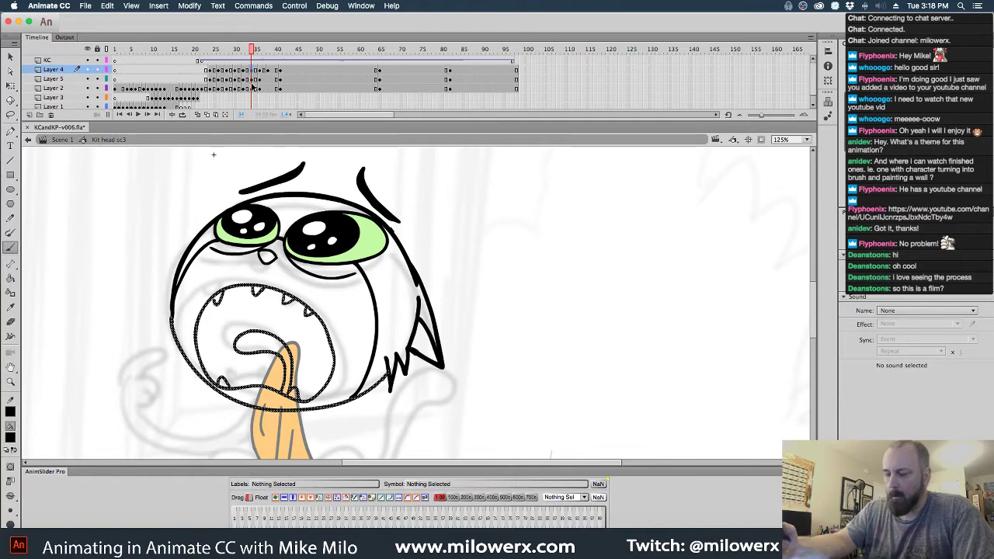
click(10, 85)
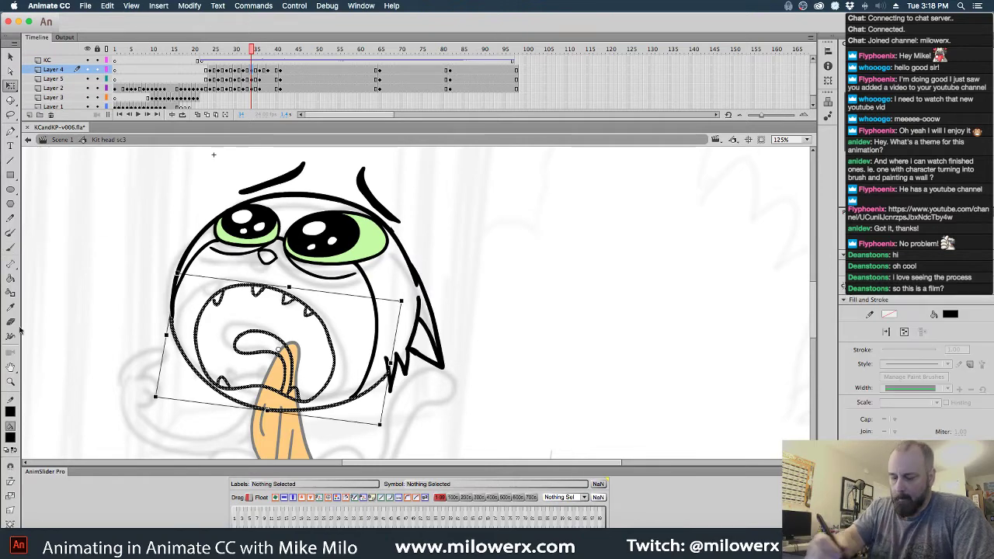
- Distort the jaw-and-mouth drawing at frame 34 of Layer 4 by pulling its upper-left corner slightly upward, and deselect it
click(10, 510)
drag(178, 274, 178, 268)
click(439, 222)
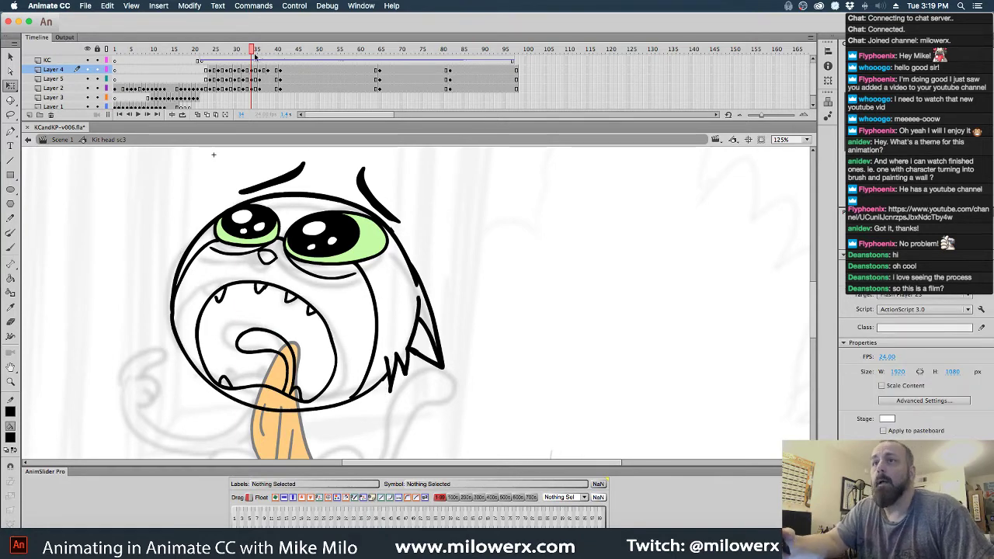
- Scrub ahead to frame 46 and play back the head animation to check the mouth movement
mouse_move(253, 55)
mouse_down()
mouse_move(219, 59)
mouse_move(320, 74)
mouse_move(199, 81)
mouse_move(457, 96)
mouse_move(301, 81)
mouse_up()
key(Return)
key(Return)
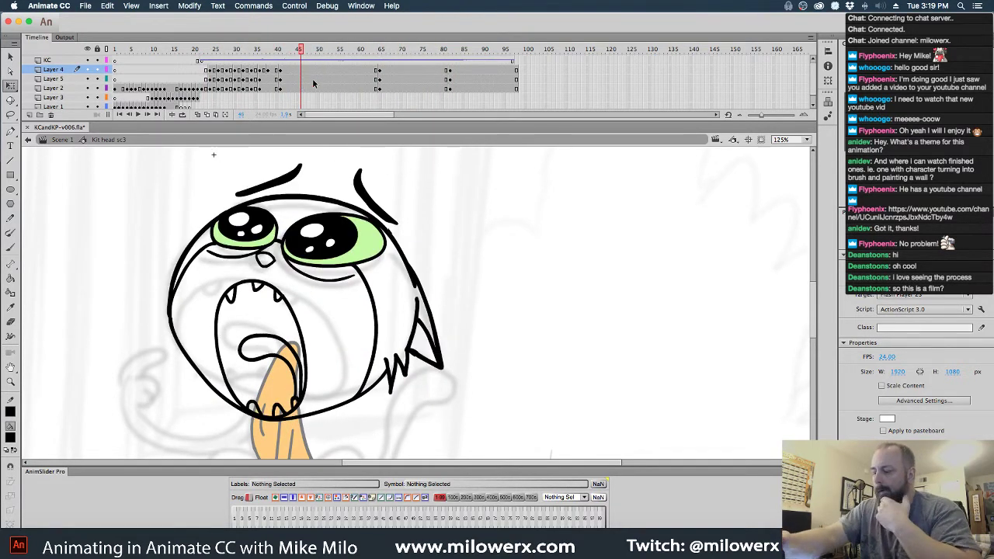
key(v)
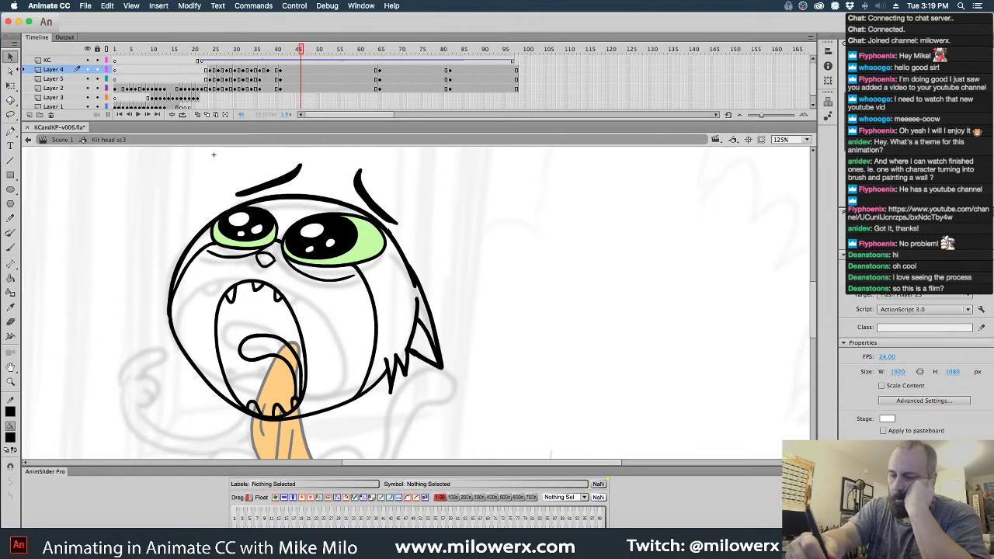
double_click(303, 339)
click(300, 49)
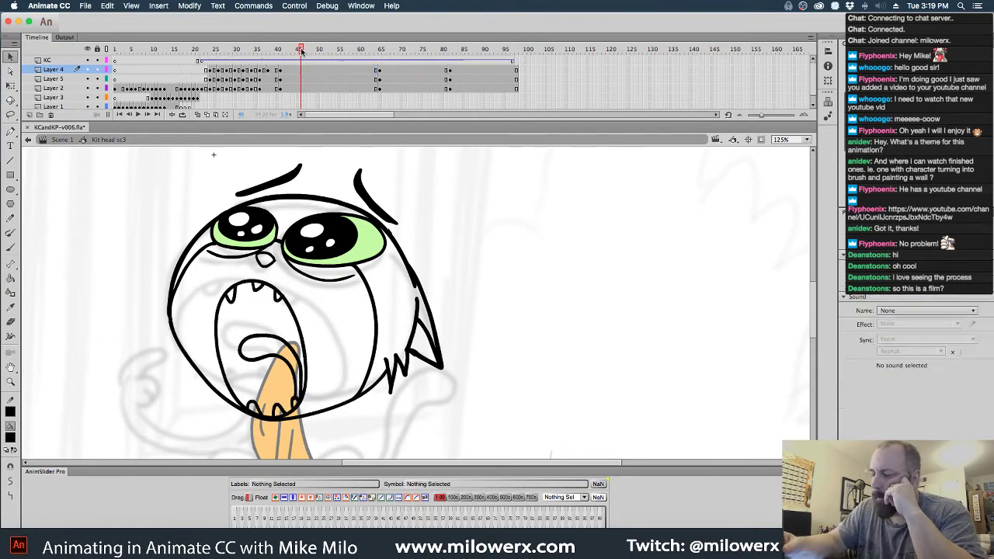
- Make frame 43 of Layer 4 a blank keyframe and turn on onion skinning to see the previous mouth drawing
click(288, 70)
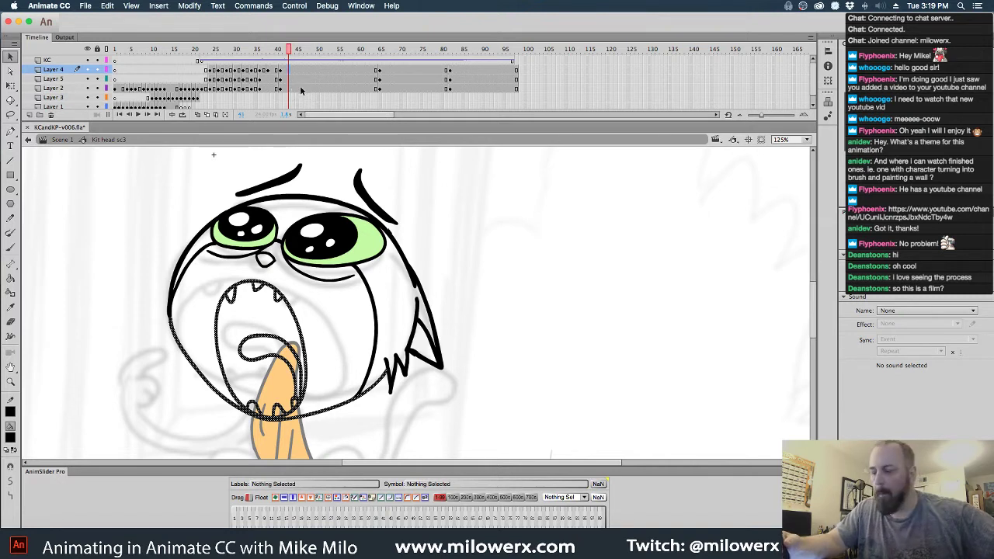
key(Delete)
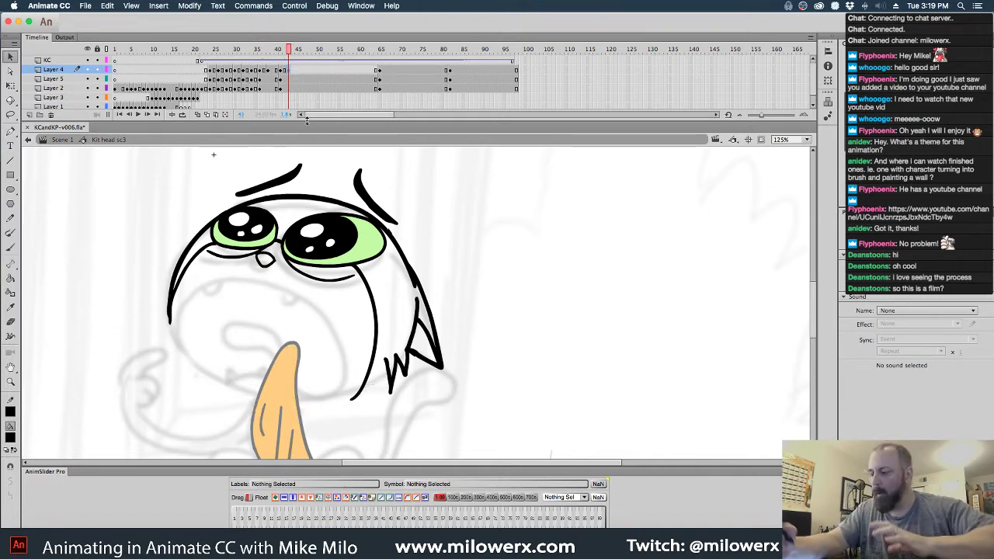
click(197, 114)
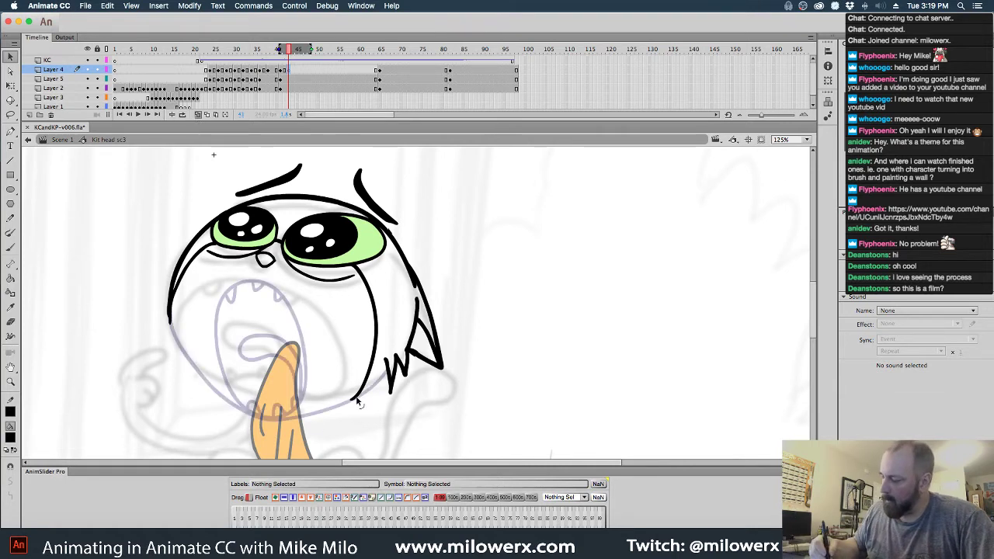
- Trace the onion-skinned jaw line, open mouth, teeth and tongue on frame 43 with the size 8 black brush
click(10, 247)
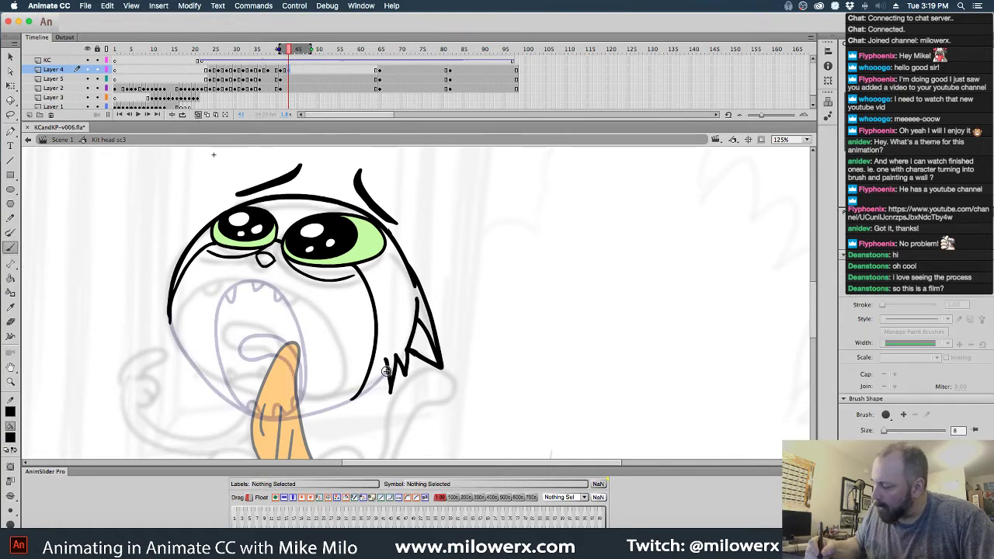
mouse_move(386, 374)
mouse_down()
mouse_move(355, 398)
mouse_move(285, 419)
mouse_up()
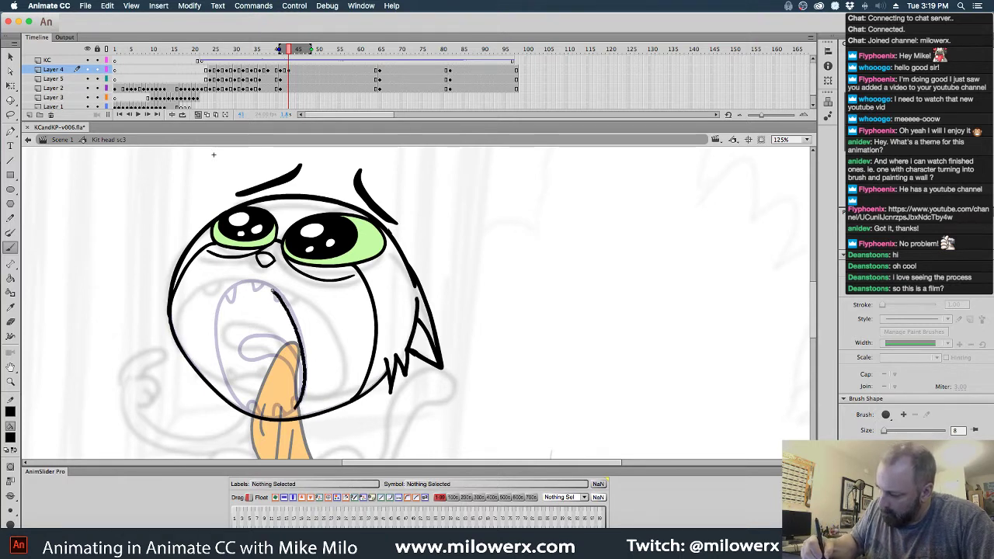
mouse_move(225, 289)
mouse_down()
mouse_move(217, 339)
mouse_move(228, 392)
mouse_up()
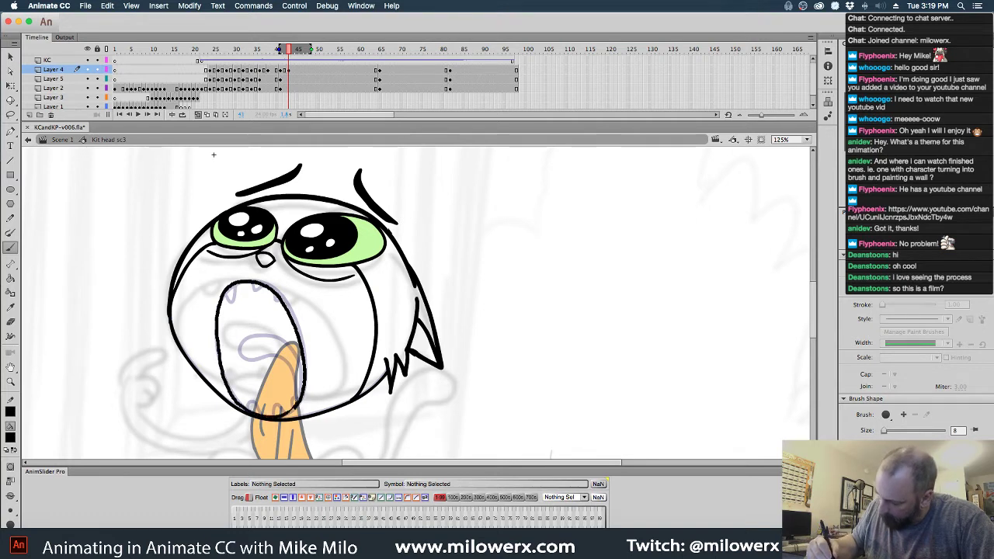
mouse_move(245, 414)
mouse_down()
mouse_move(252, 403)
mouse_move(258, 413)
mouse_move(276, 409)
mouse_up()
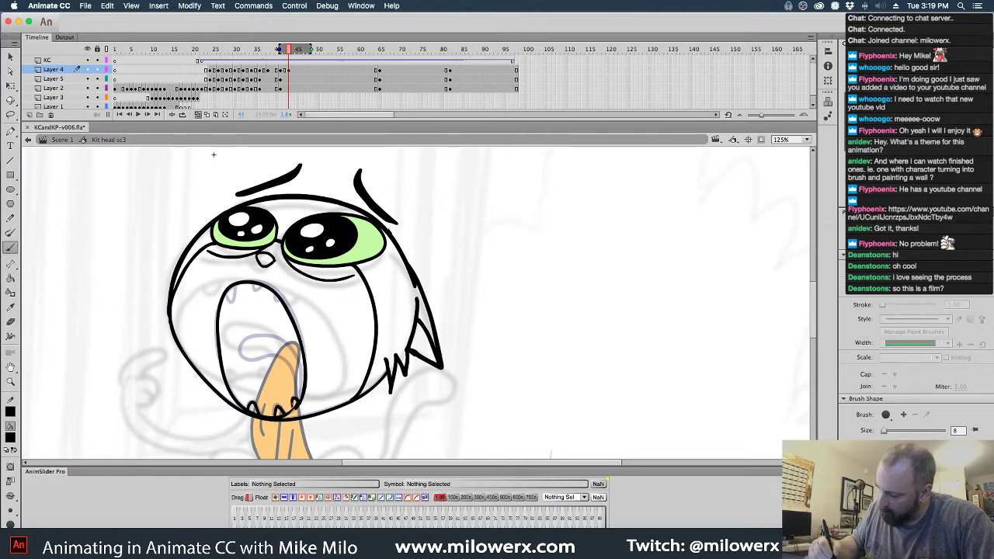
mouse_move(231, 288)
mouse_down()
mouse_move(230, 300)
mouse_move(256, 293)
mouse_move(276, 303)
mouse_up()
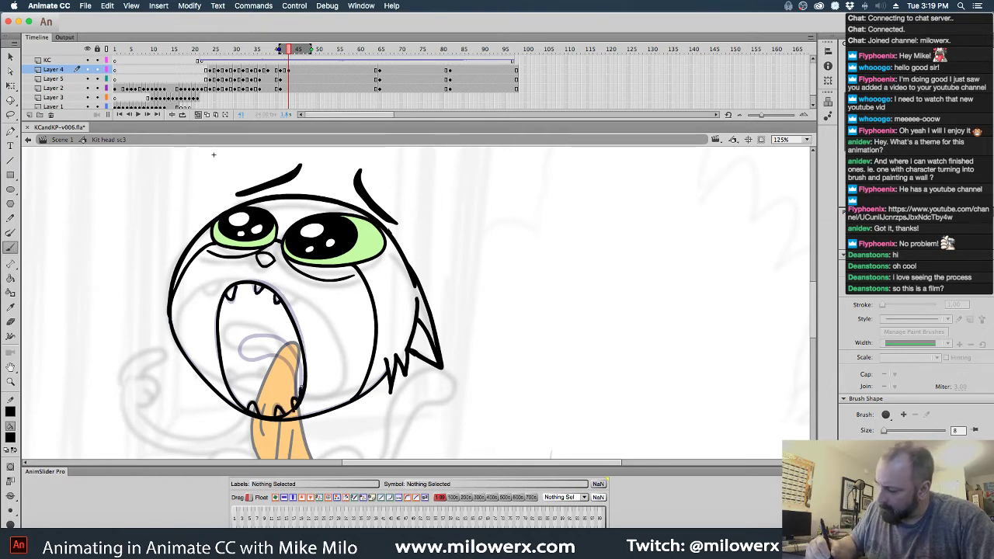
mouse_move(299, 371)
mouse_down()
mouse_move(287, 341)
mouse_move(264, 335)
mouse_move(248, 339)
mouse_move(244, 358)
mouse_move(266, 359)
mouse_move(299, 392)
mouse_up()
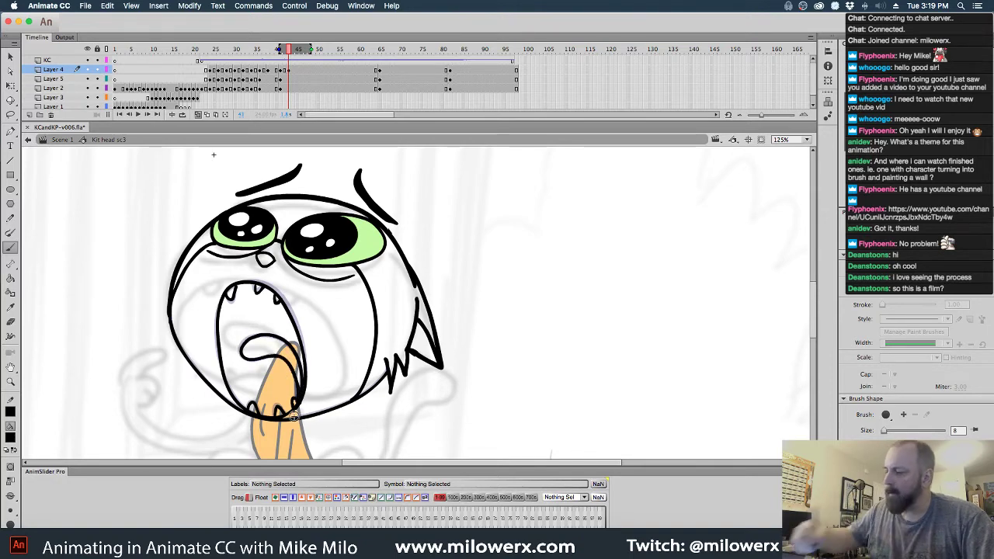
- Copy the mouth drawing from frame 41 of Layer 4 and paste it in place on a blank keyframe at frame 45
click(280, 70)
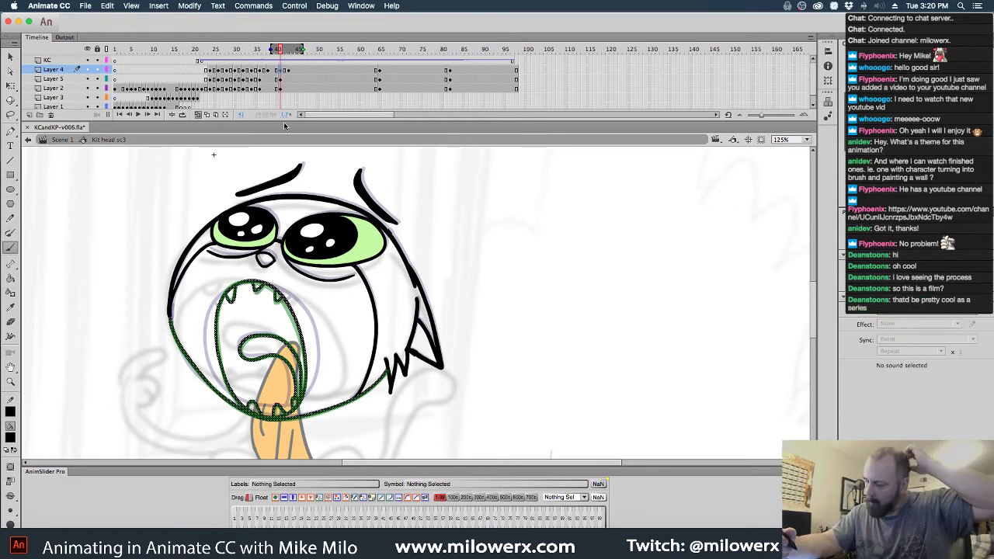
click(296, 71)
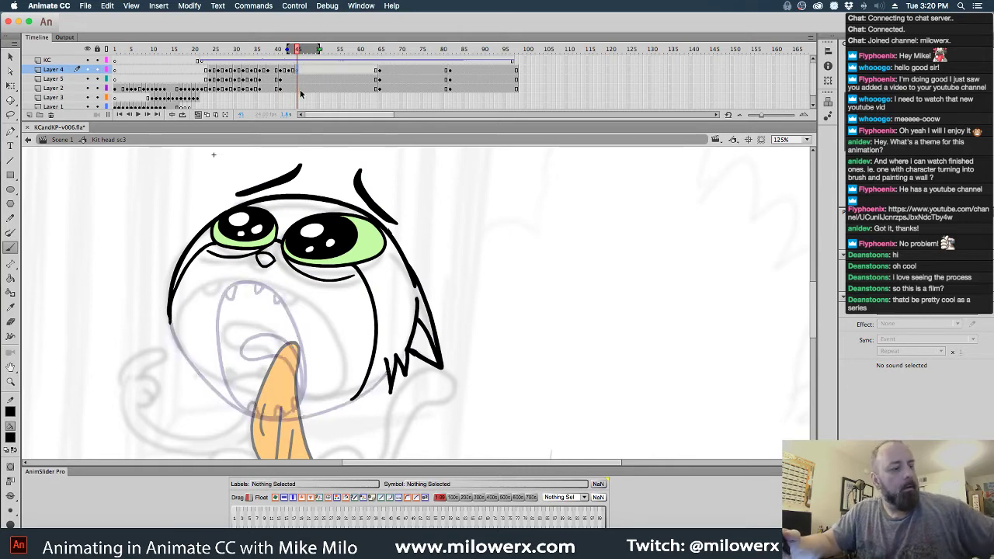
key(super+shift+v)
- Copy the traced mouth from frame 43 of Layer 4 and paste it in place on a blank keyframe at frame 47
click(288, 70)
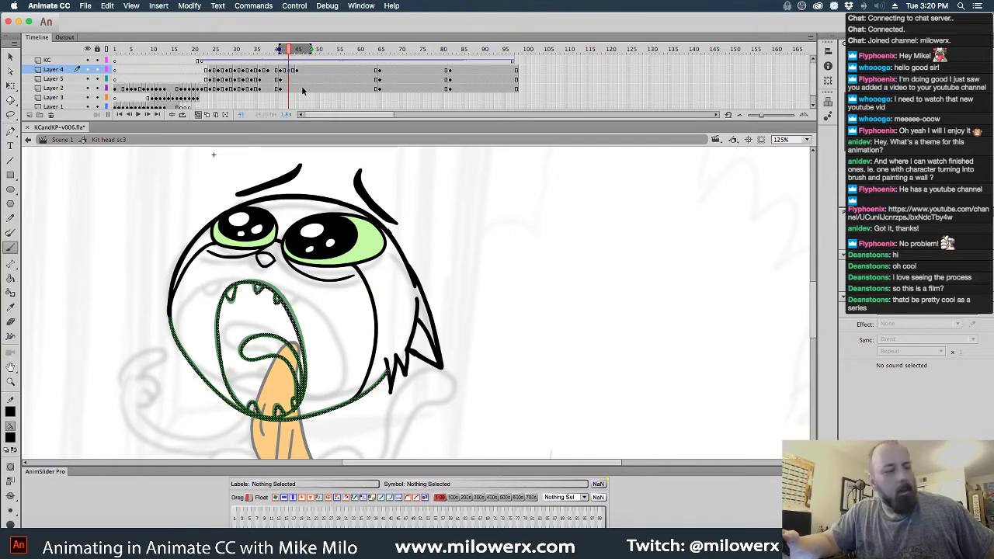
click(304, 70)
key(F7)
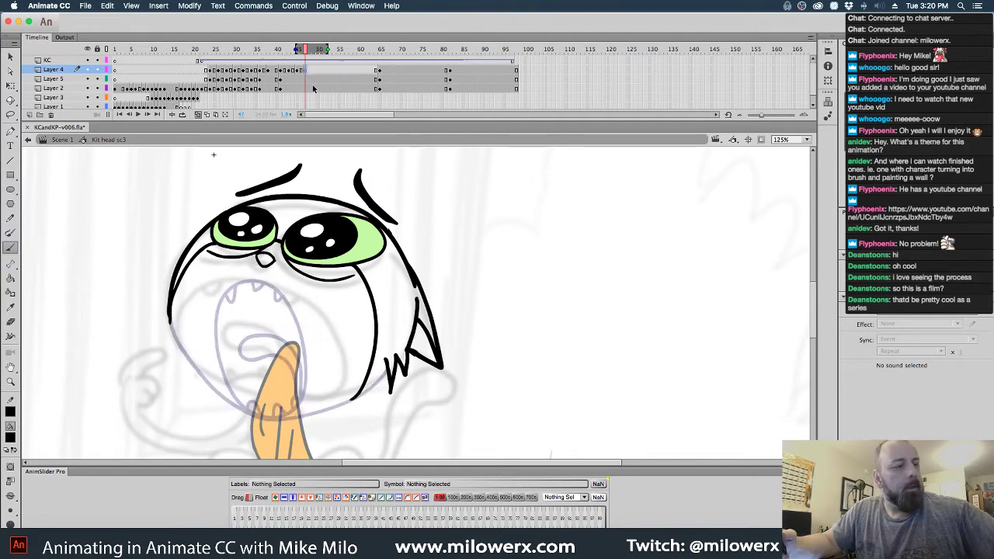
click(313, 88)
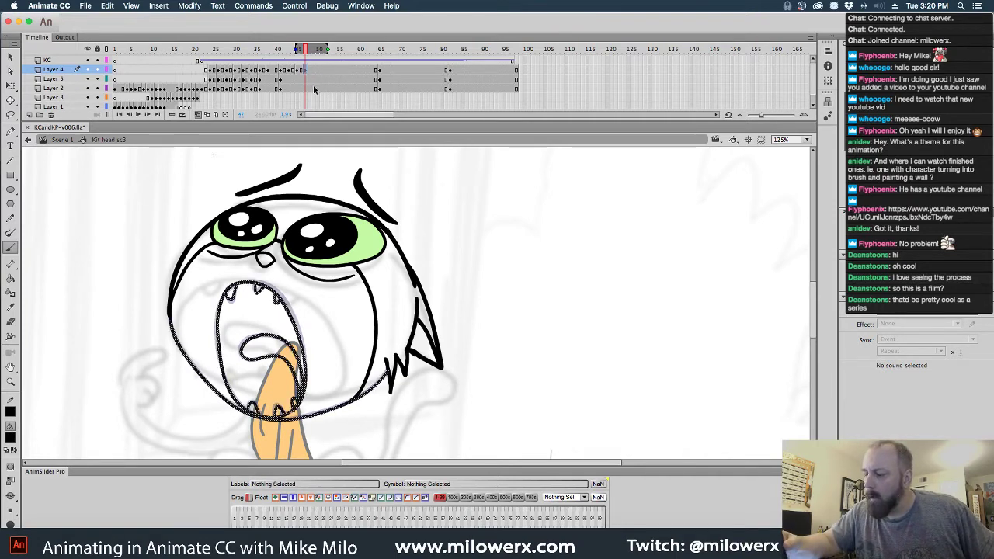
- Copy the mouth from frame 45 of Layer 4 and paste it in place on a blank keyframe at frame 49
key(comma)
key(comma)
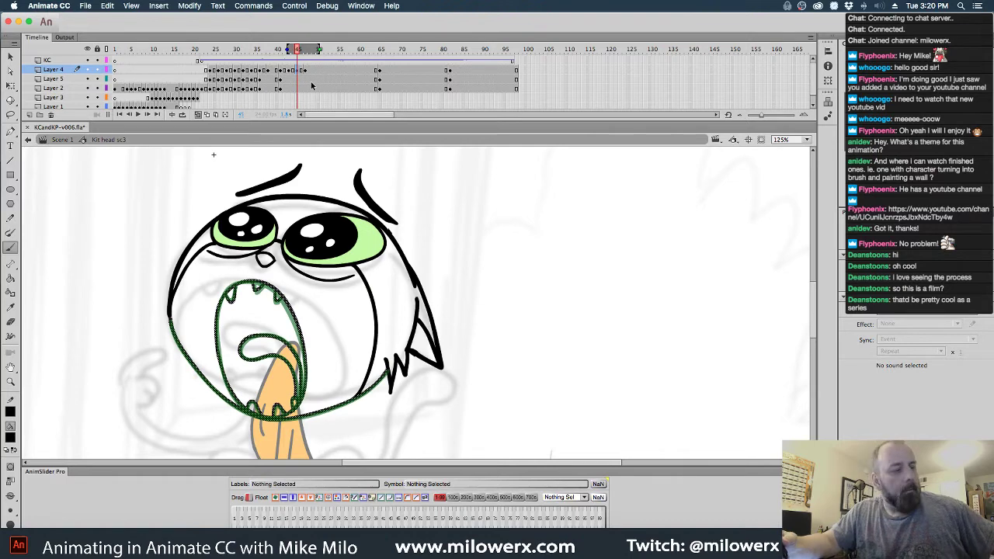
click(313, 71)
key(F7)
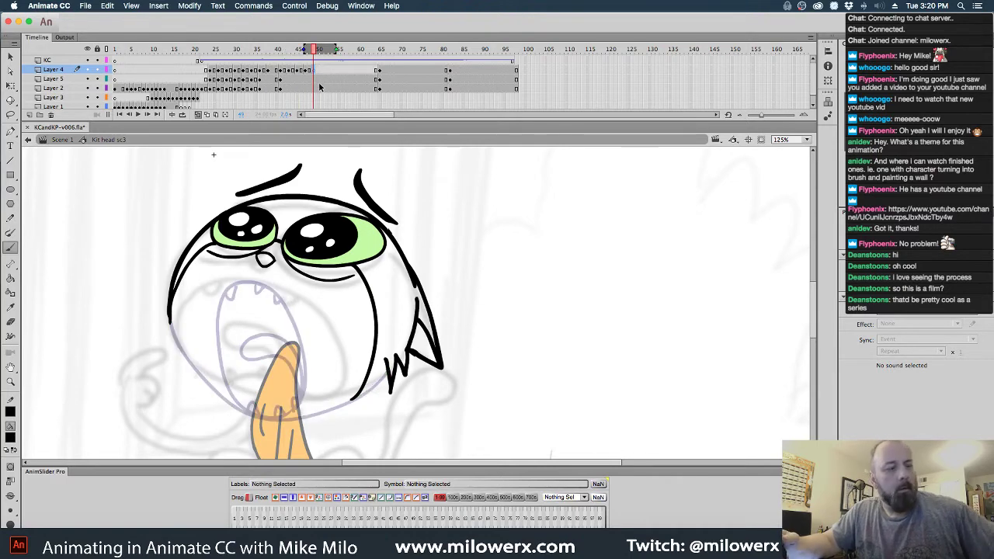
key(super+shift+v)
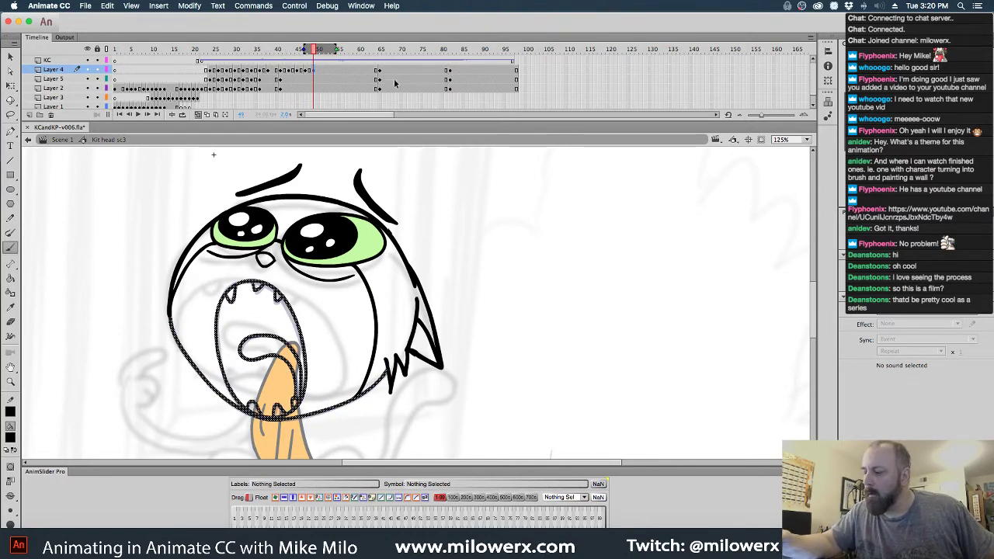
- Copy the alternating mouth frames 41 to 50 on Layer 4 and paste them at frame 51 to extend the cycle
drag(281, 72, 319, 71)
right_click(311, 72)
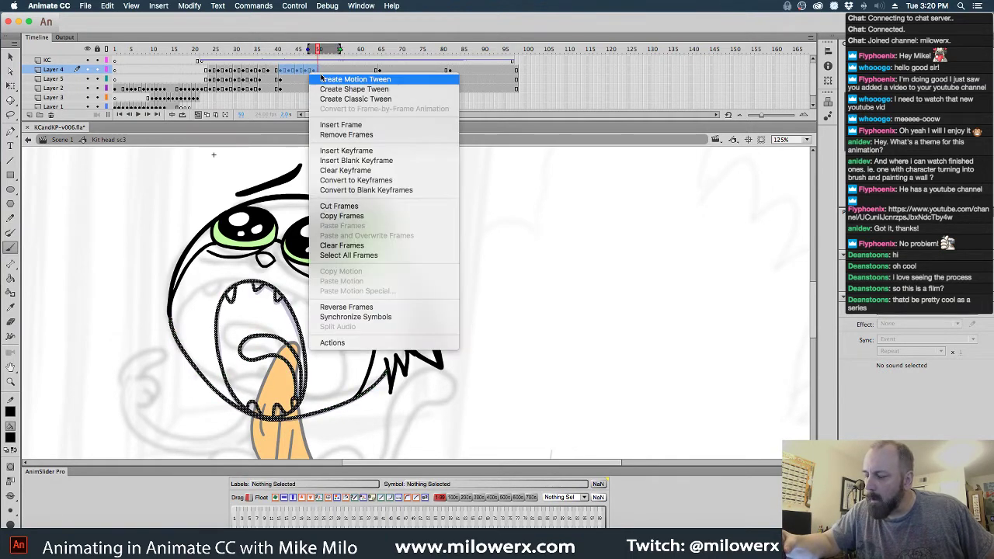
click(383, 216)
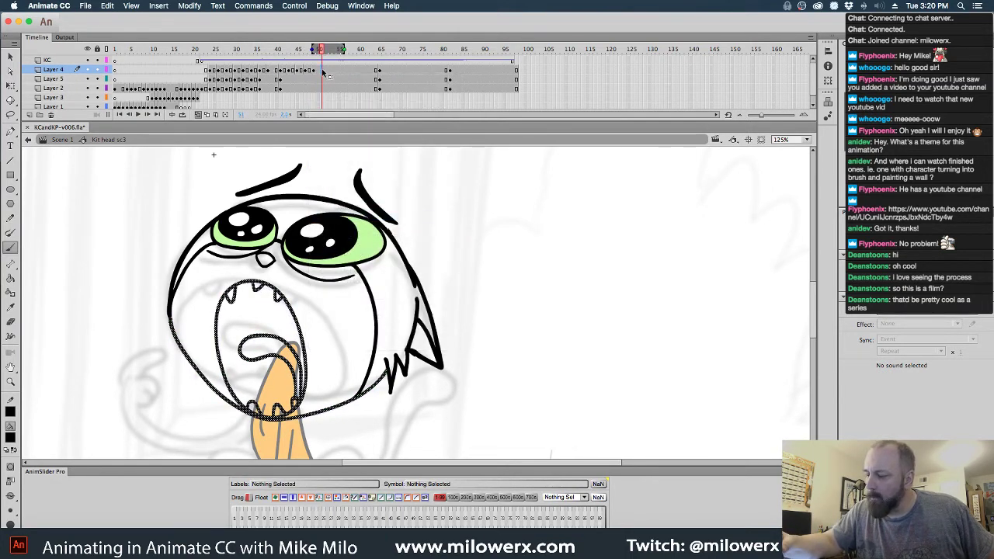
right_click(324, 70)
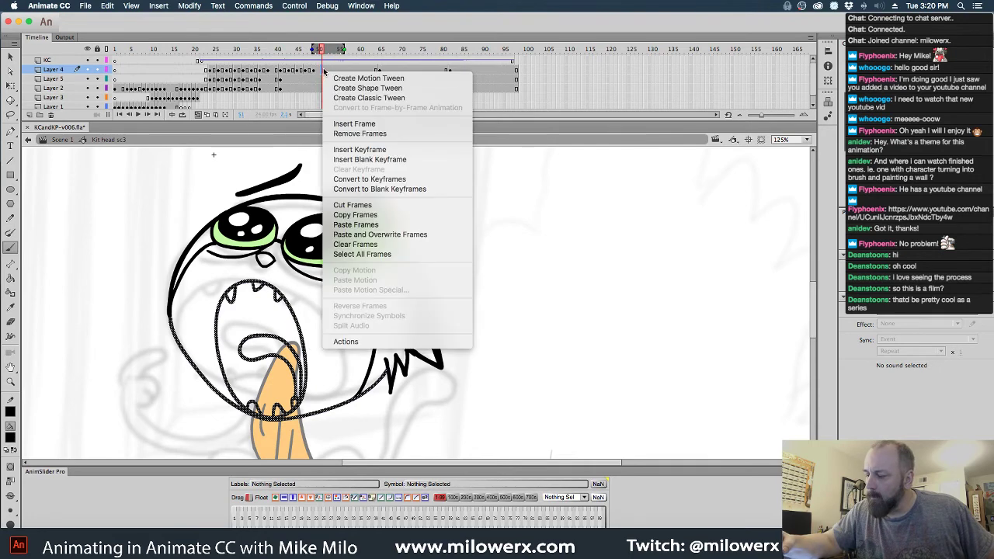
click(391, 225)
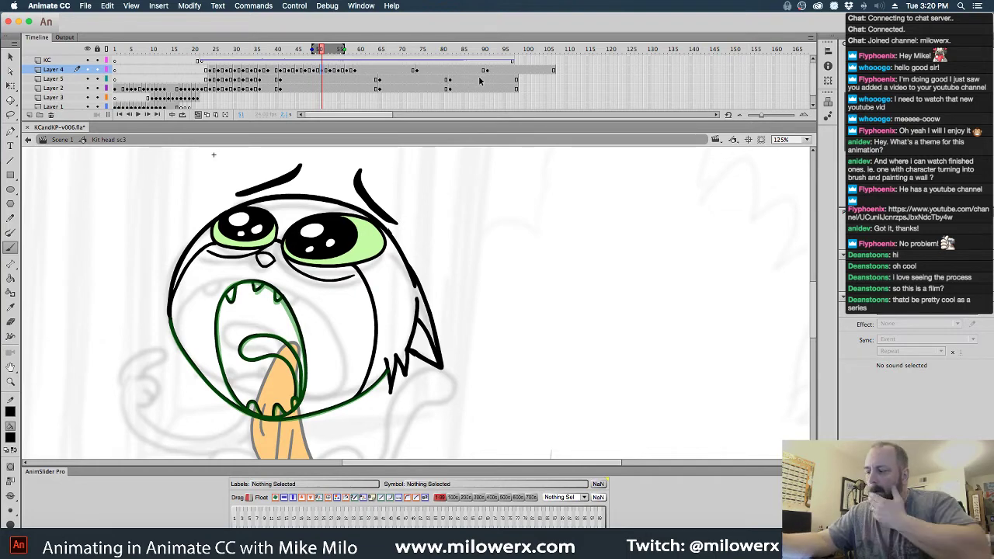
- Move Layer 4's two closing-mouth keyframes back to frames 65 and 82 and remove the surplus frames beyond frame 98
click(417, 71)
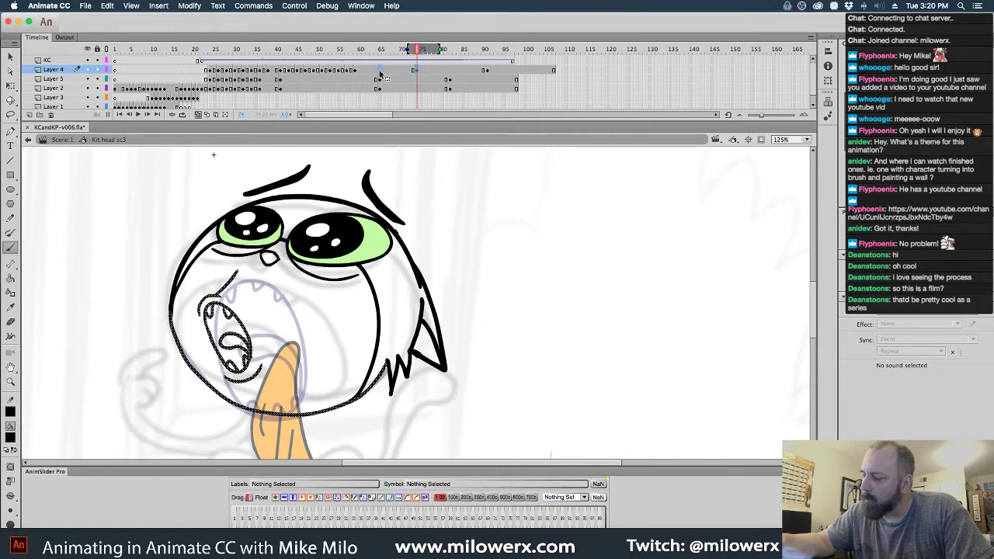
click(486, 71)
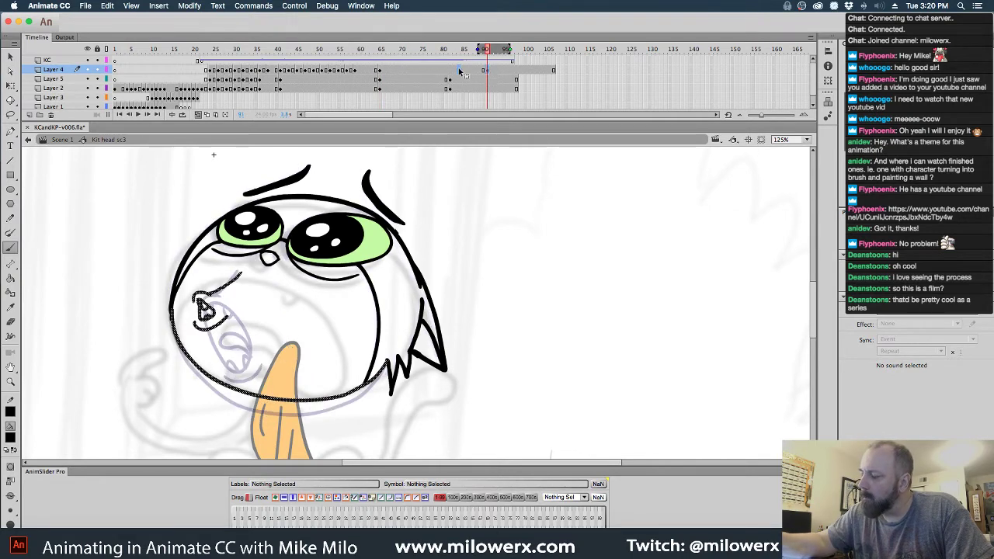
click(553, 72)
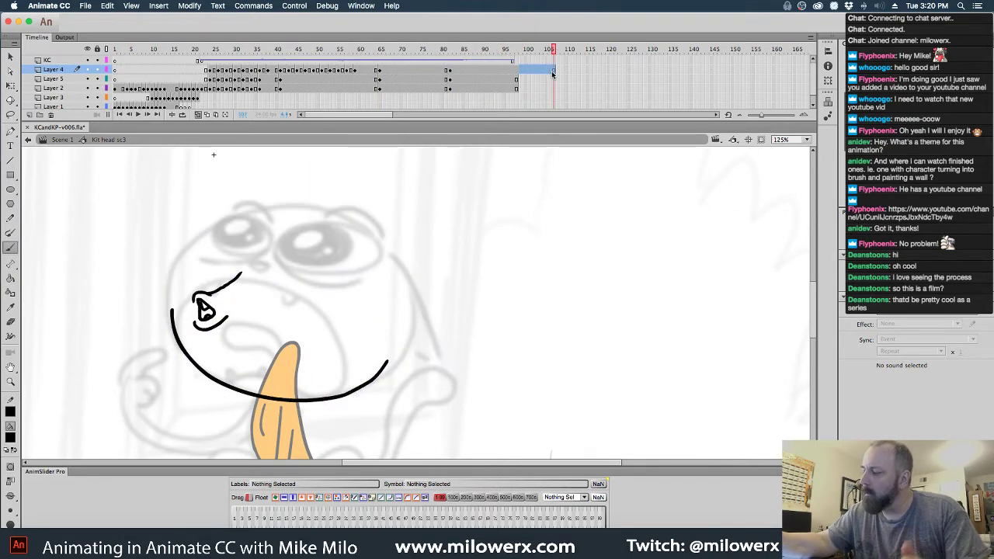
key(shift+F5)
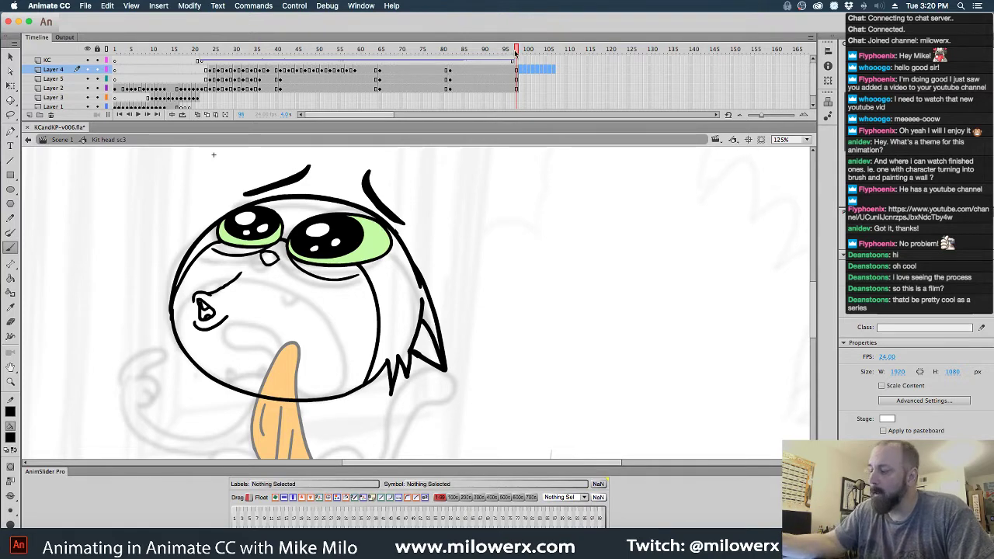
- Go to frame 29 and brush over the break in the cat's cheek outline on Layer 2 to smooth the join
mouse_move(514, 51)
mouse_down()
mouse_move(195, 82)
mouse_move(395, 96)
mouse_move(227, 97)
mouse_move(247, 99)
mouse_up()
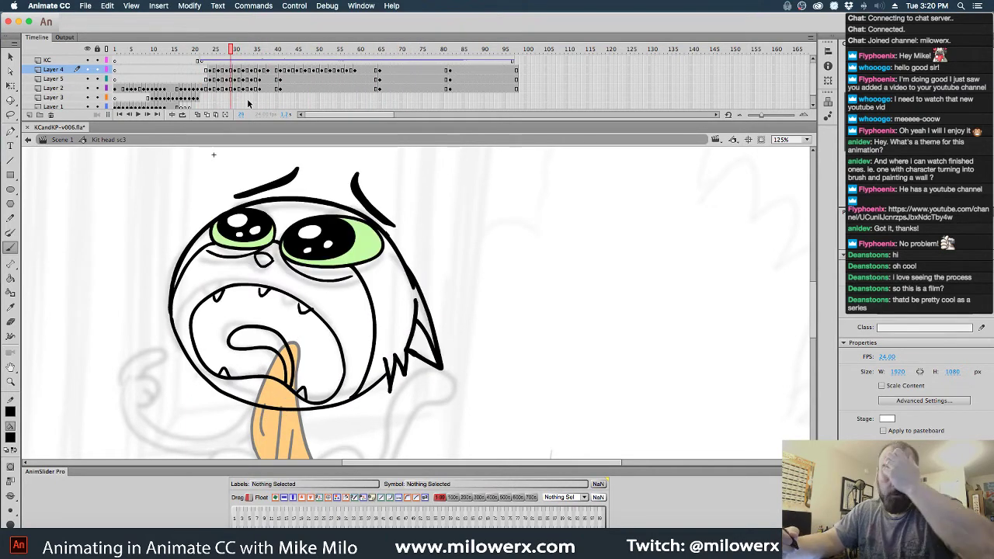
super+click(242, 211)
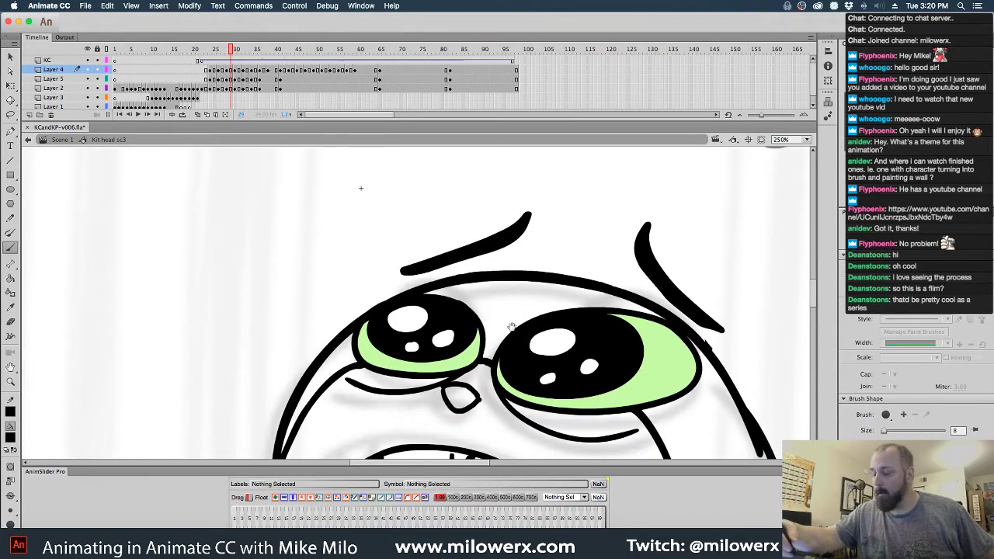
mouse_move(512, 327)
mouse_down()
mouse_move(339, 166)
mouse_move(347, 106)
mouse_up()
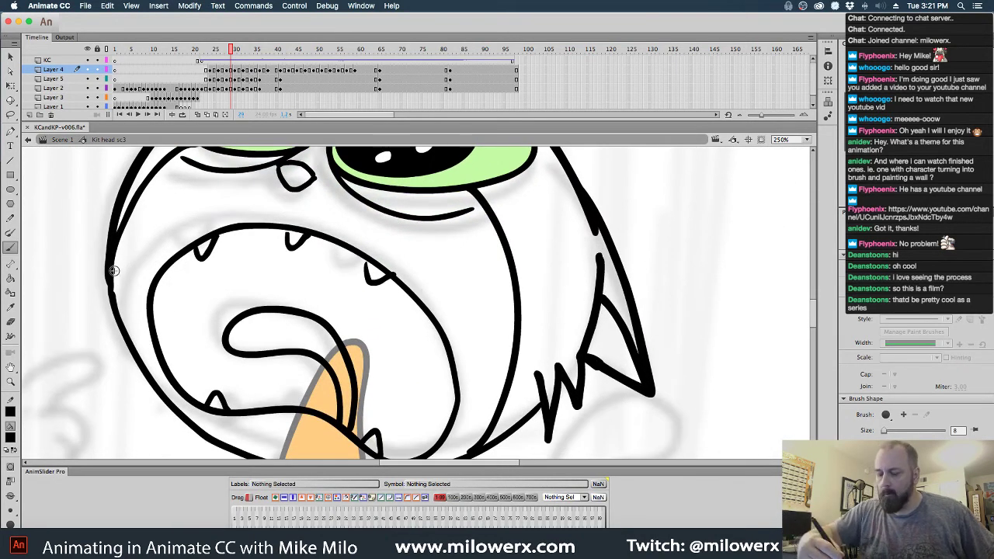
click(232, 88)
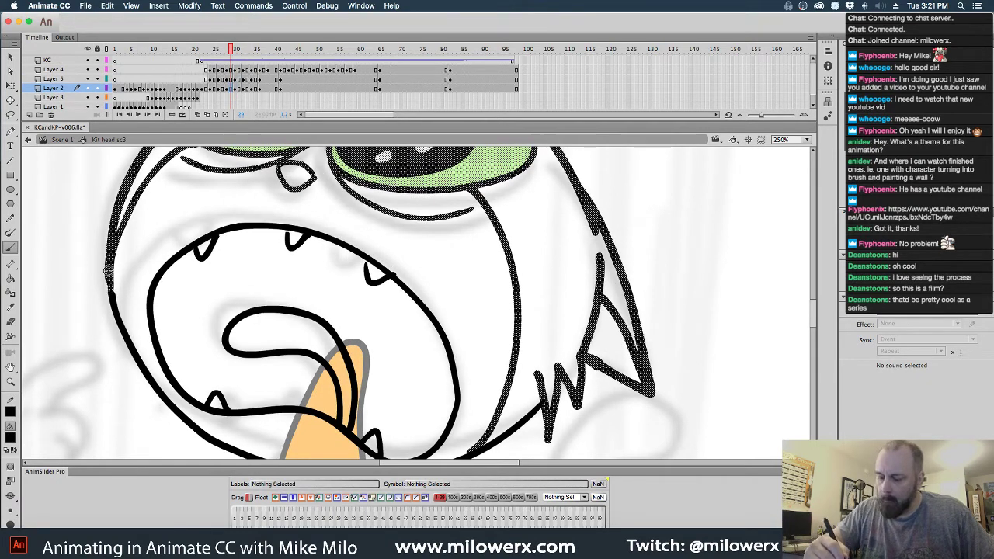
drag(109, 271, 108, 260)
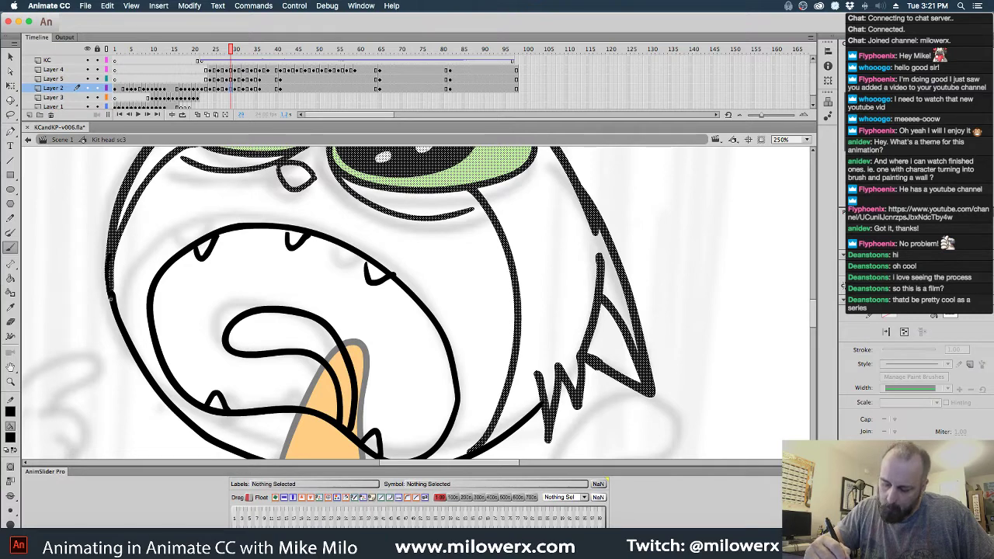
key(Escape)
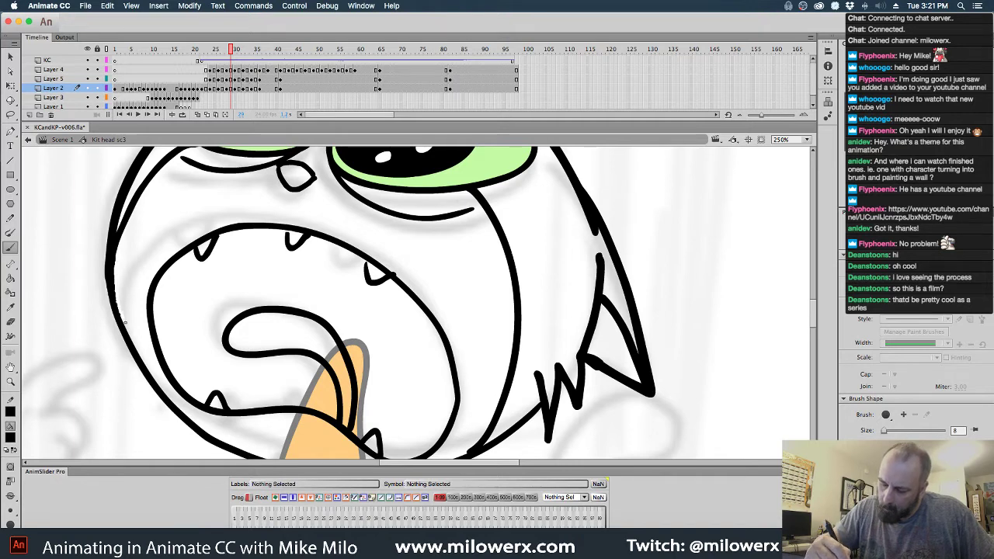
drag(125, 322, 141, 357)
key(comma)
key(period)
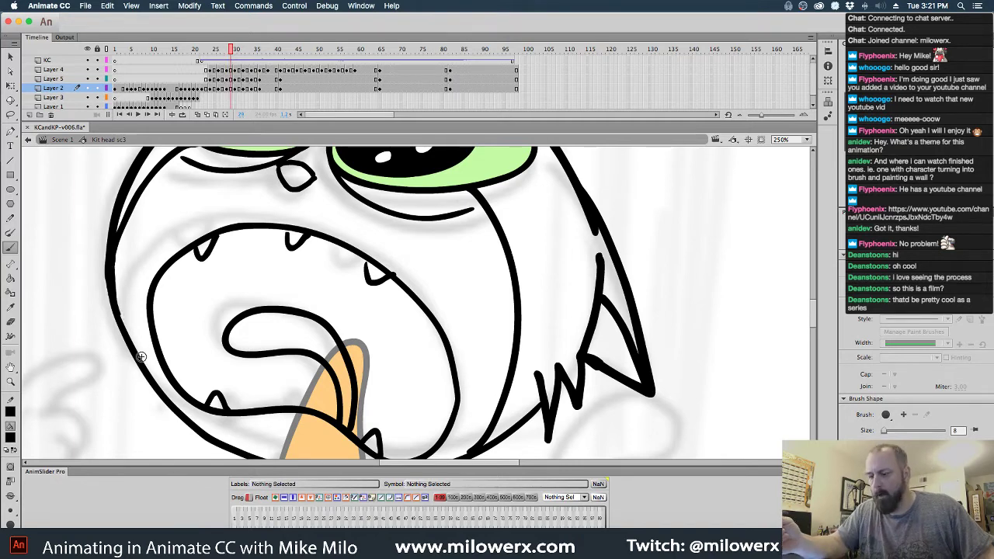
- On frame 32, thicken the cheek outline's join on Layer 2 and touch up the first upper fang on Layer 4
key(period)
key(comma)
key(period)
key(period)
key(period)
key(period)
key(super+a)
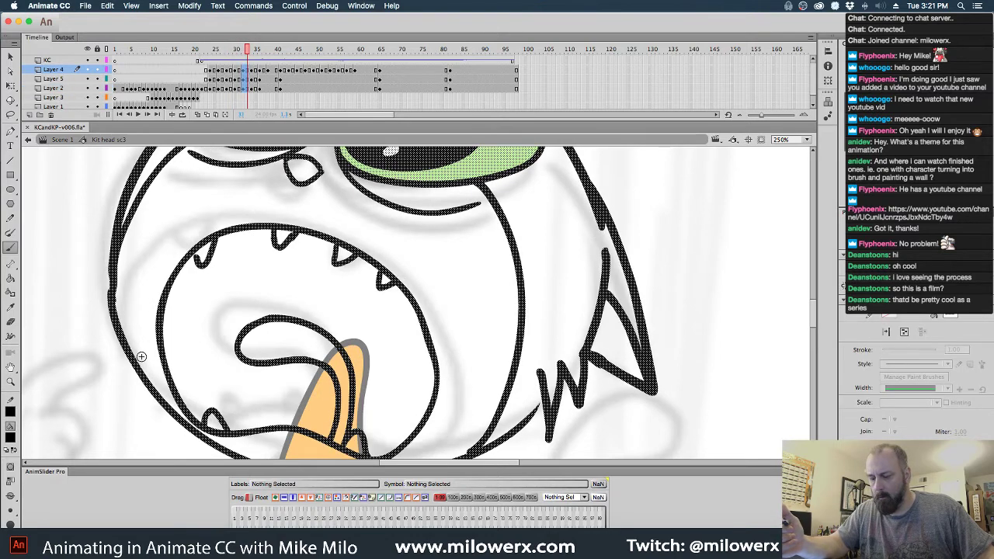
key(super+shift+a)
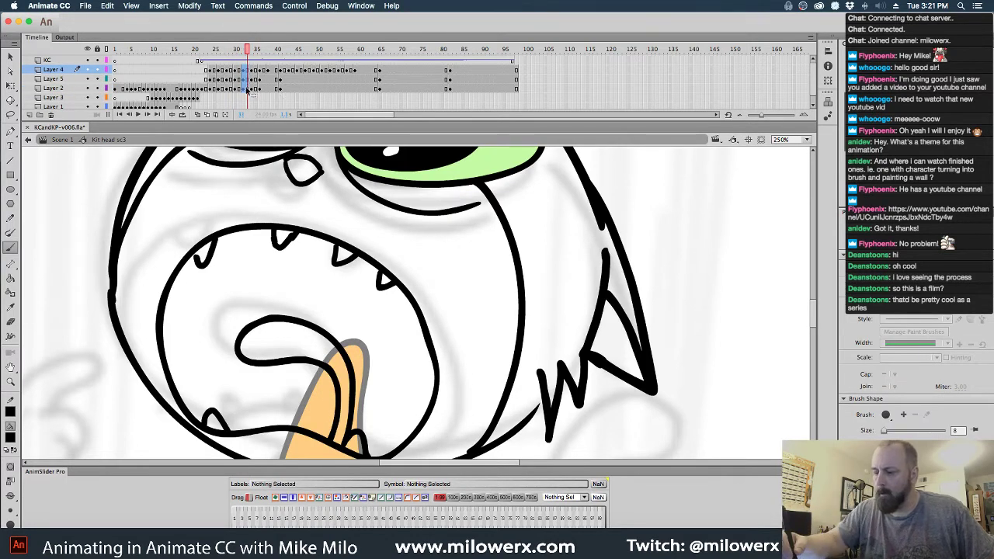
click(244, 89)
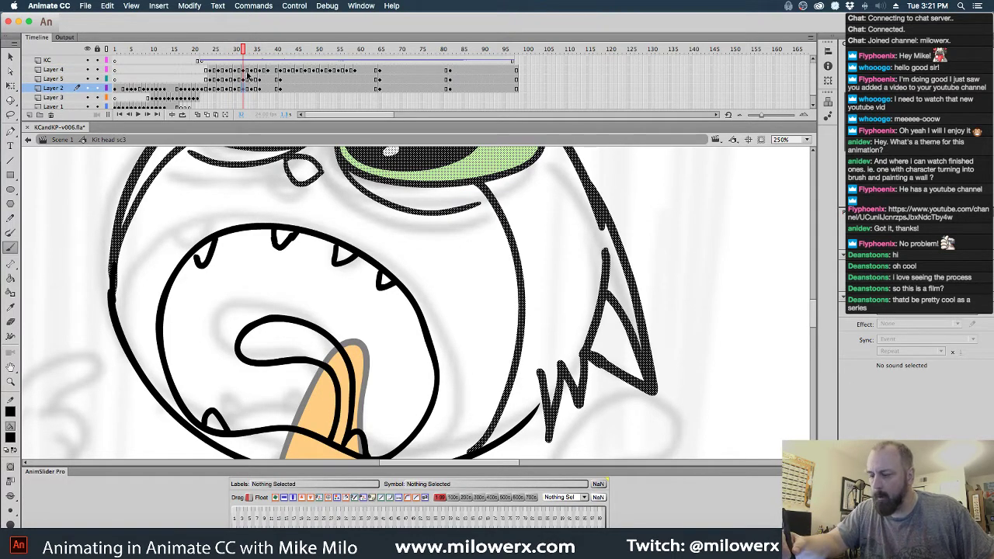
click(247, 70)
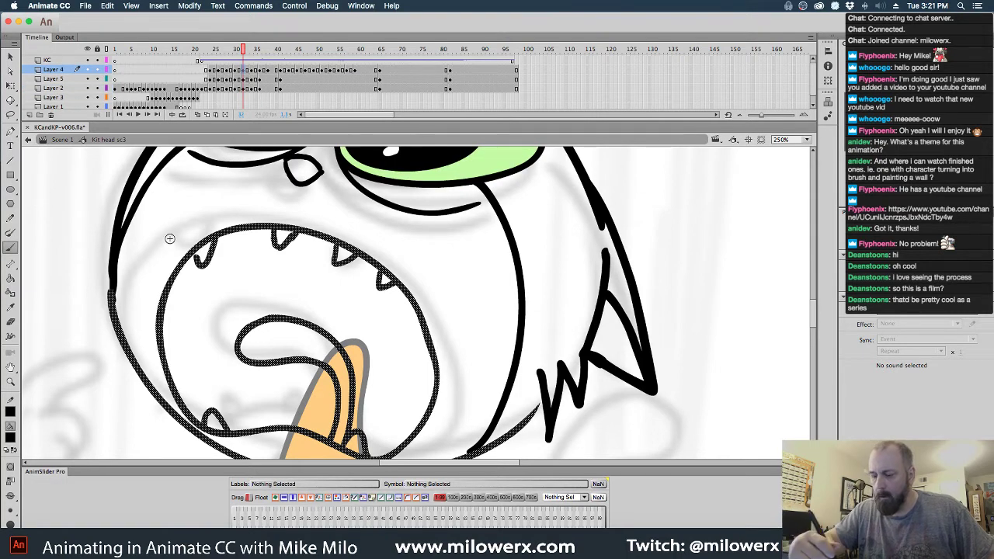
click(250, 88)
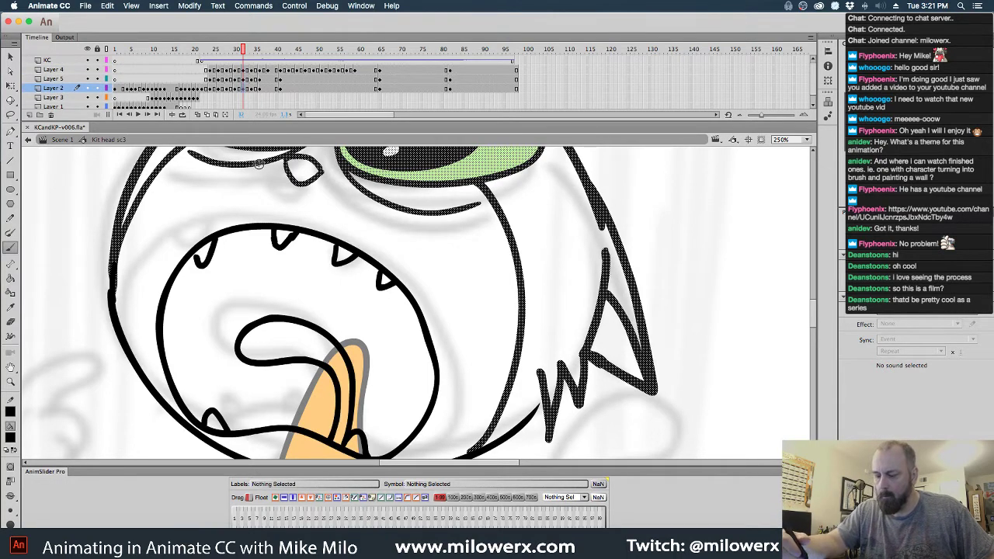
drag(117, 319, 112, 255)
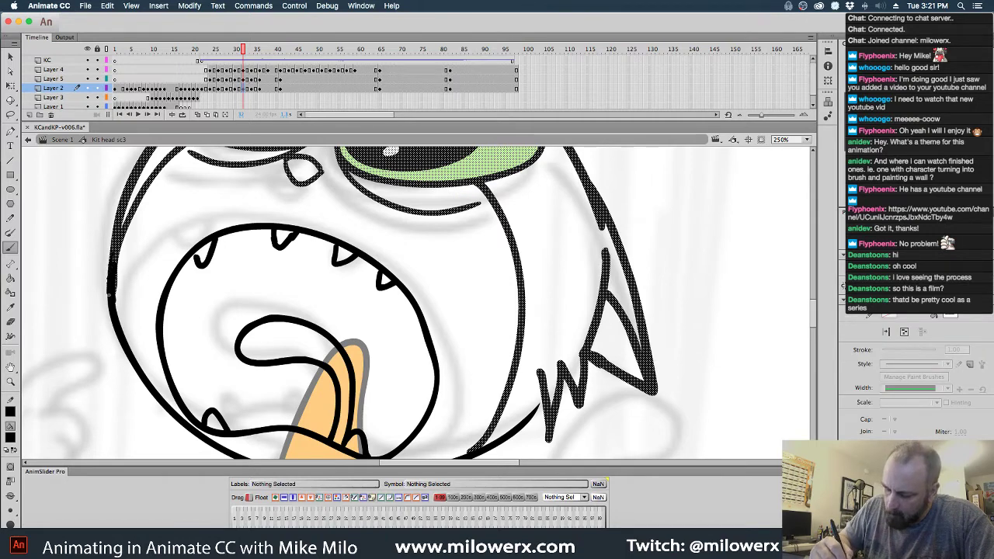
key(super+shift+a)
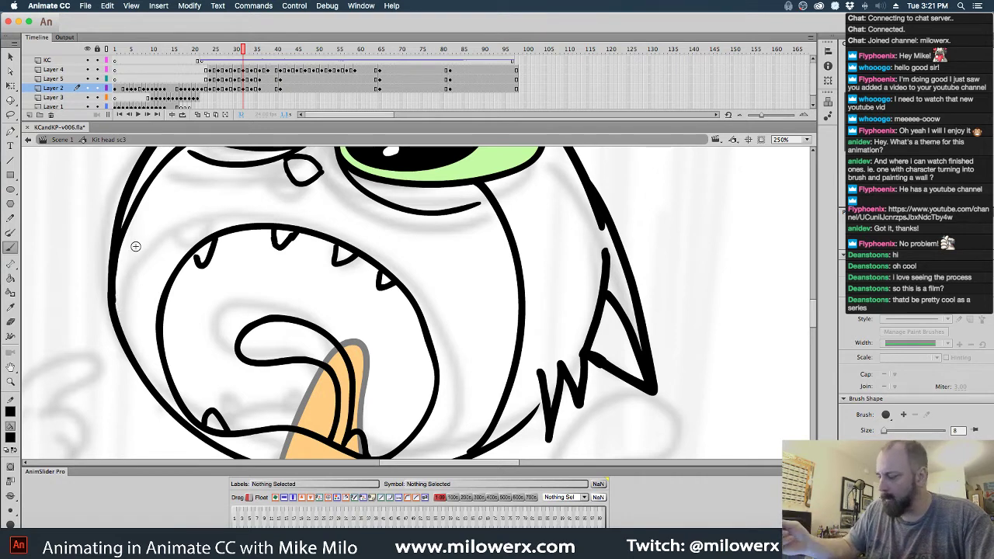
double_click(200, 264)
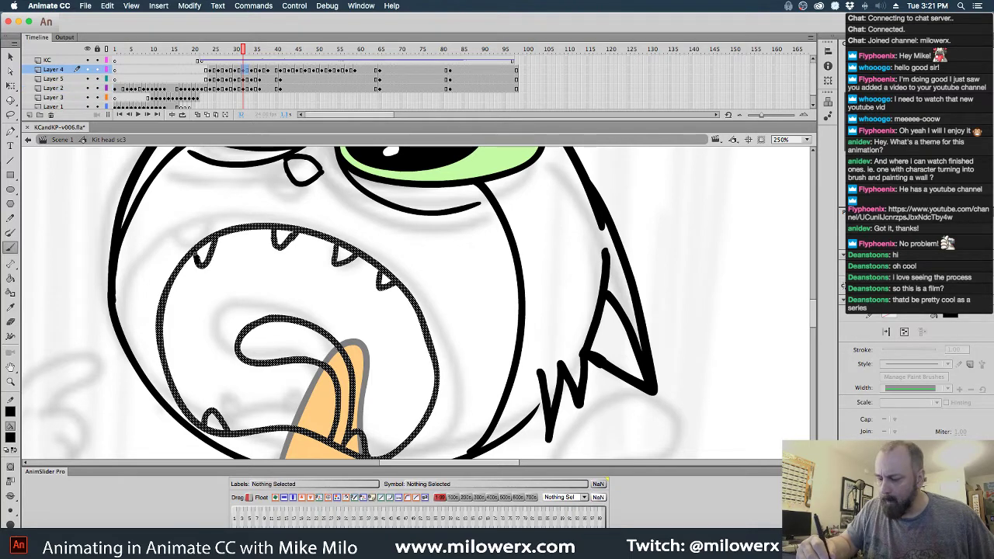
drag(197, 255, 197, 272)
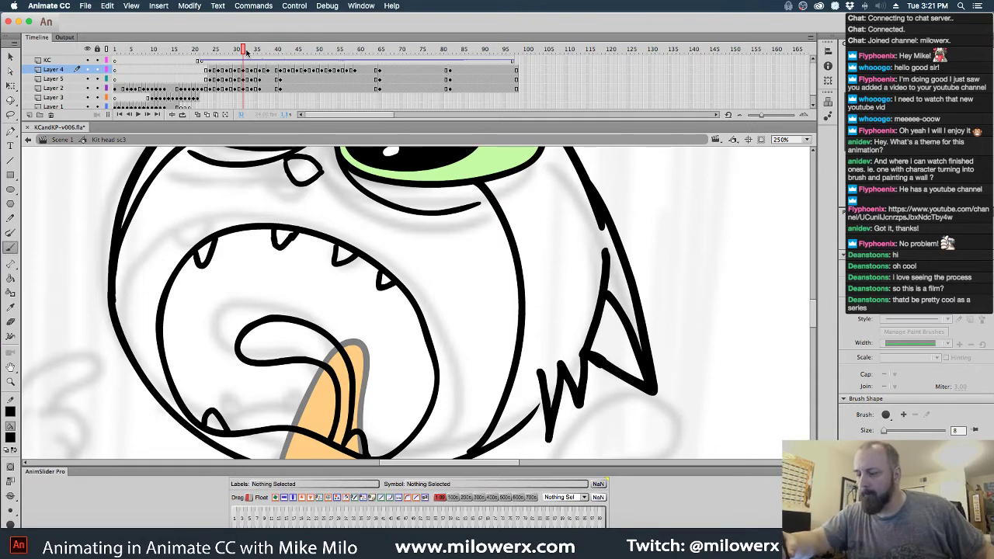
- On frame 34 of Layer 4, touch up the outline where the chin meets the cheek line
drag(246, 52, 252, 52)
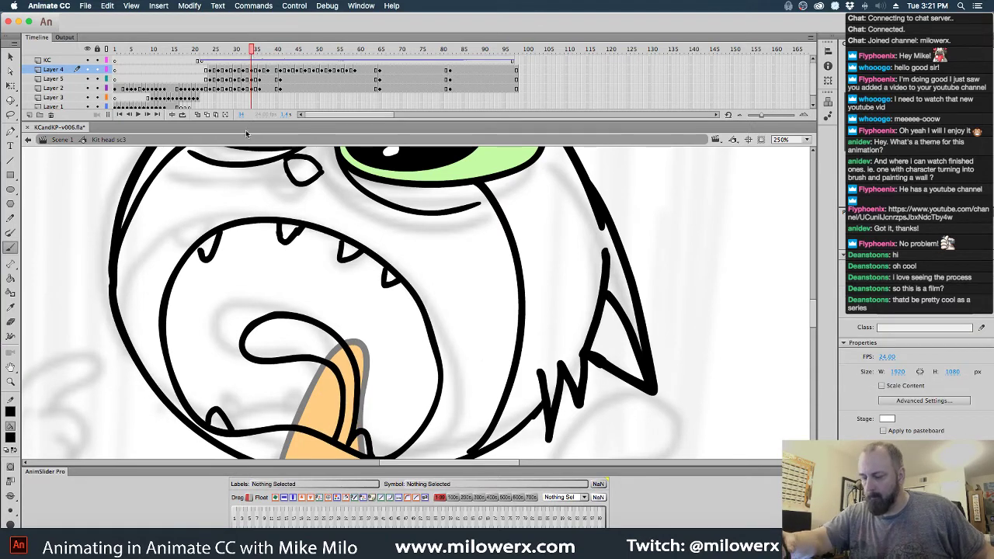
key(b)
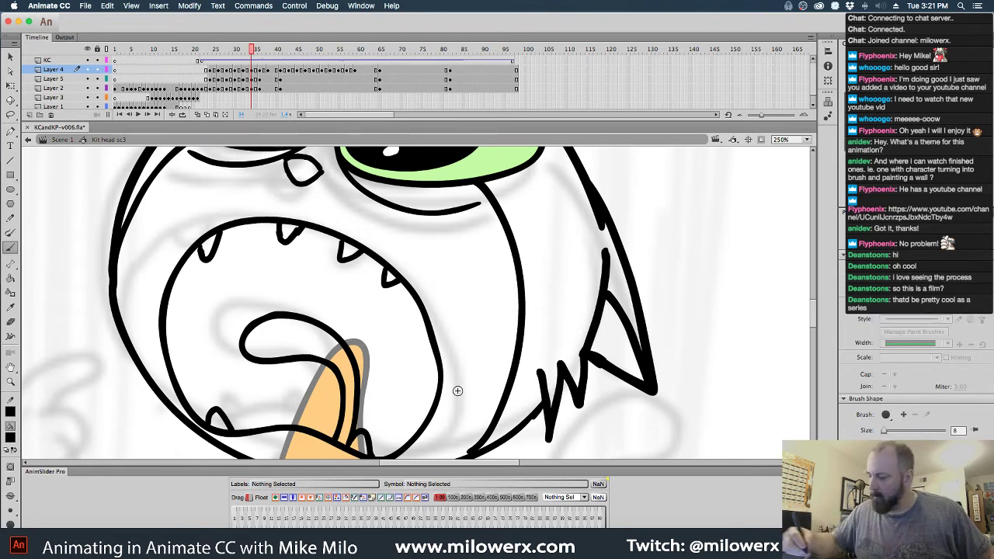
scroll(495, 404, down, 3)
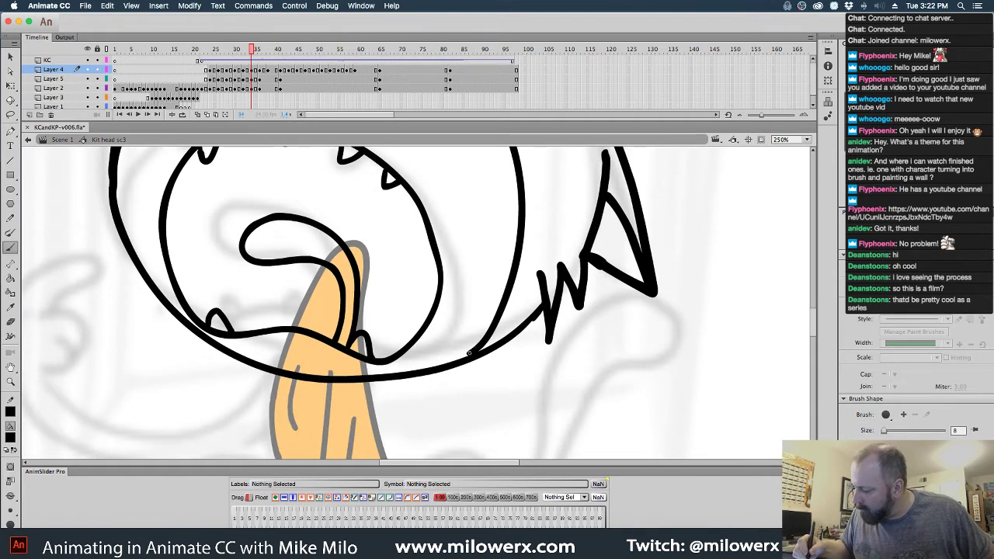
drag(469, 353, 363, 439)
alt+super+click(457, 374)
- Insert a blank keyframe at frame 61 of Layer 4 and turn on filled onion skinning
mouse_move(254, 45)
mouse_down()
mouse_move(224, 47)
mouse_move(247, 46)
mouse_up()
mouse_move(280, 68)
mouse_down()
mouse_move(388, 79)
mouse_move(360, 82)
mouse_move(369, 85)
mouse_up()
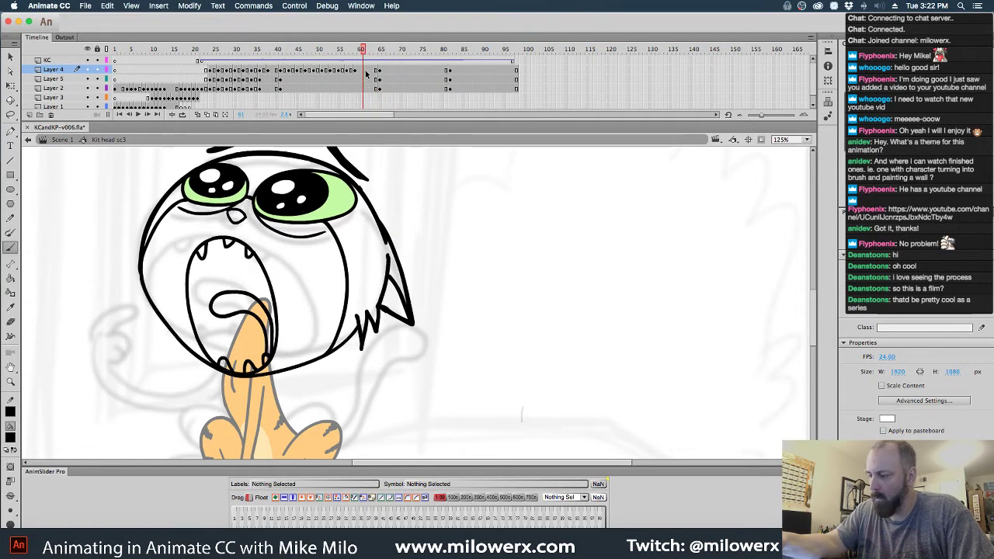
click(367, 76)
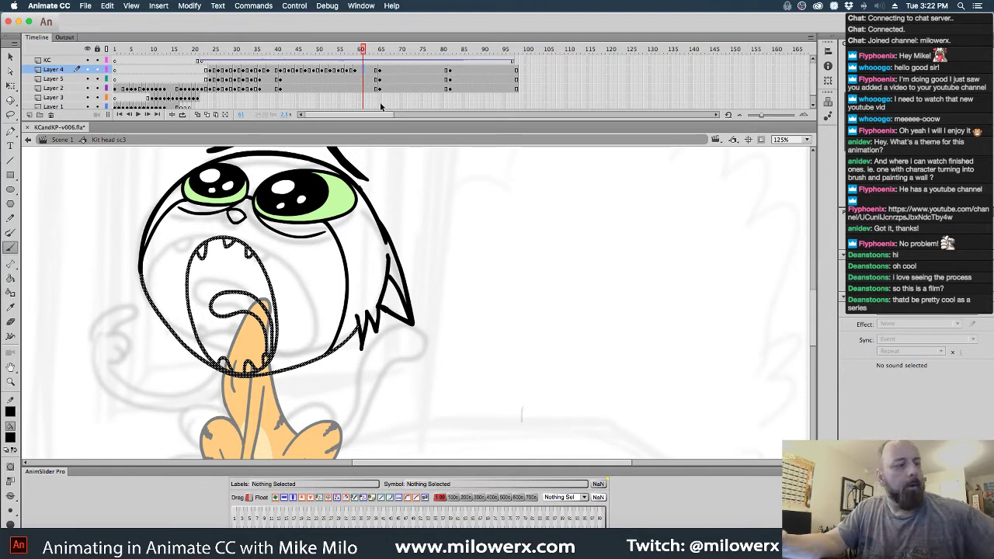
key(Delete)
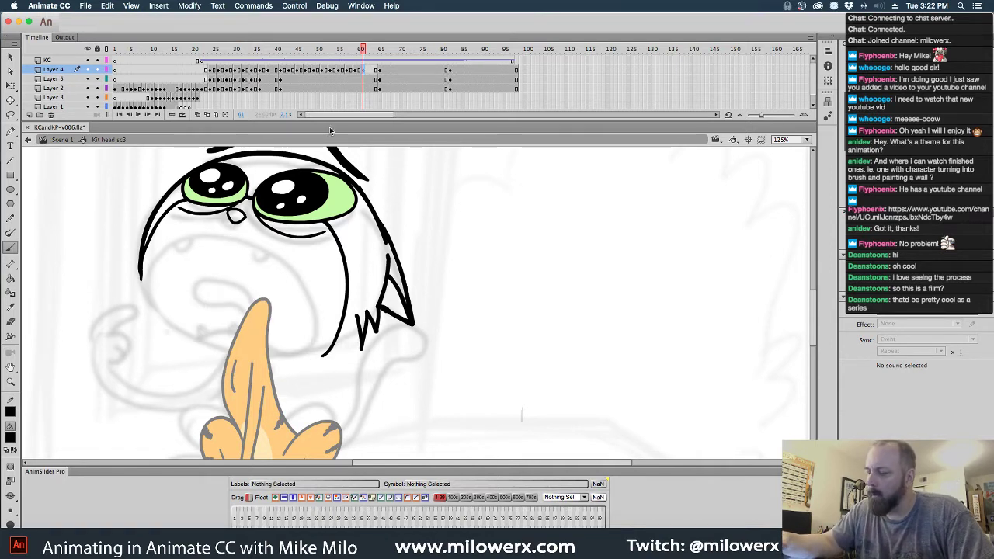
click(207, 114)
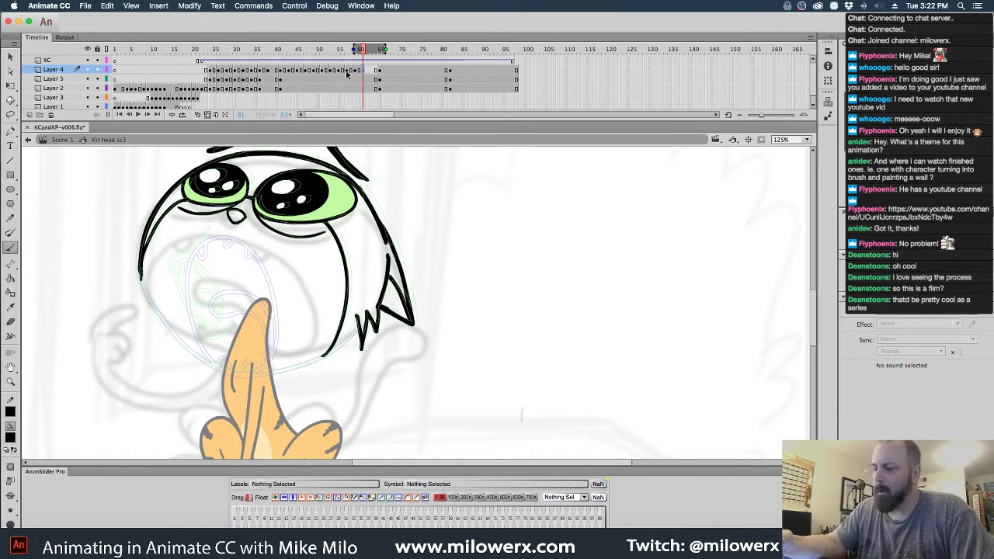
click(206, 115)
click(198, 115)
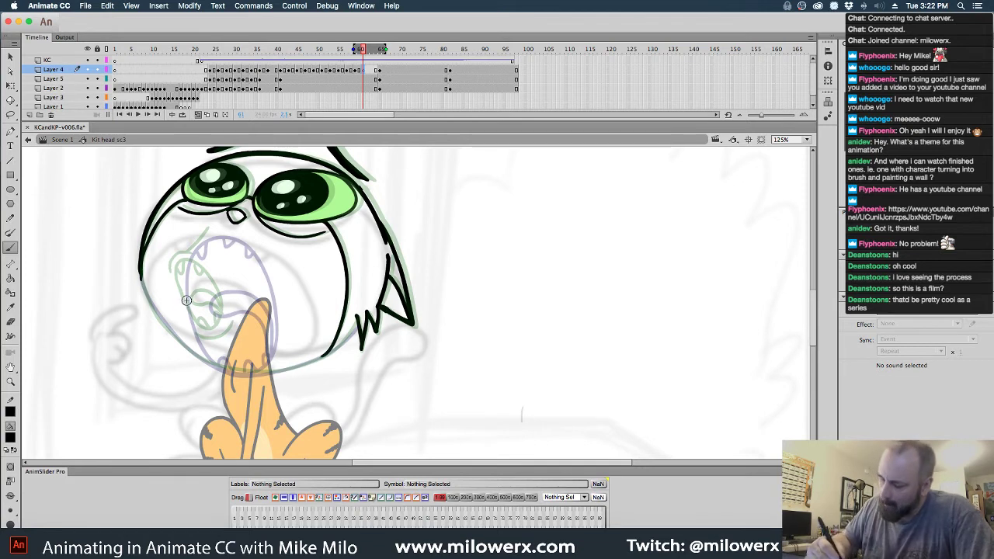
- Draw the closing-mouth in-between on frame 61 of Layer 4, with upper and lower fangs, lip crease, cheek line and chin outline
mouse_move(177, 278)
mouse_down()
mouse_move(192, 270)
mouse_move(210, 283)
mouse_up()
mouse_move(226, 343)
mouse_down()
mouse_move(193, 346)
mouse_move(177, 314)
mouse_move(178, 279)
mouse_move(180, 316)
mouse_up()
drag(201, 358, 223, 338)
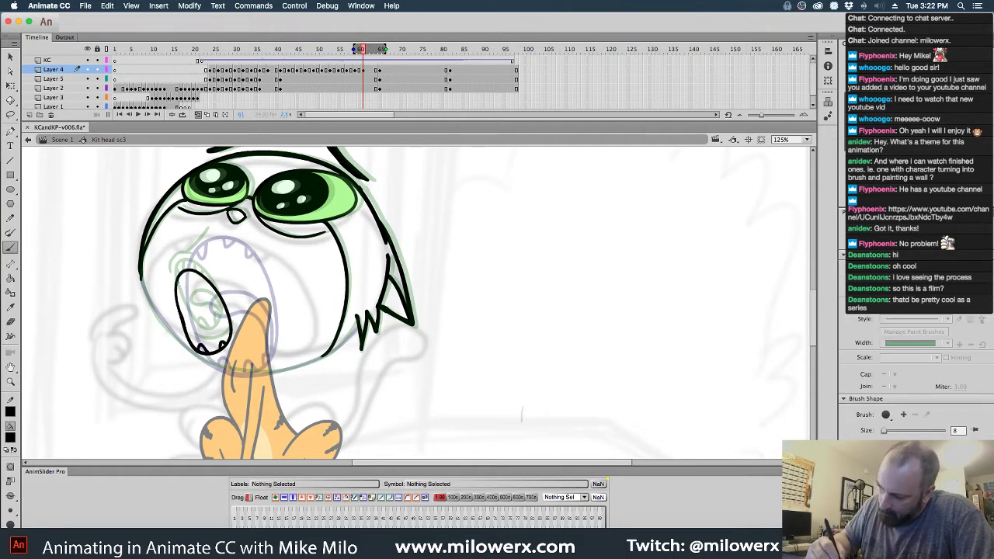
mouse_move(180, 284)
mouse_down()
mouse_move(203, 277)
mouse_move(173, 278)
mouse_move(194, 269)
mouse_up()
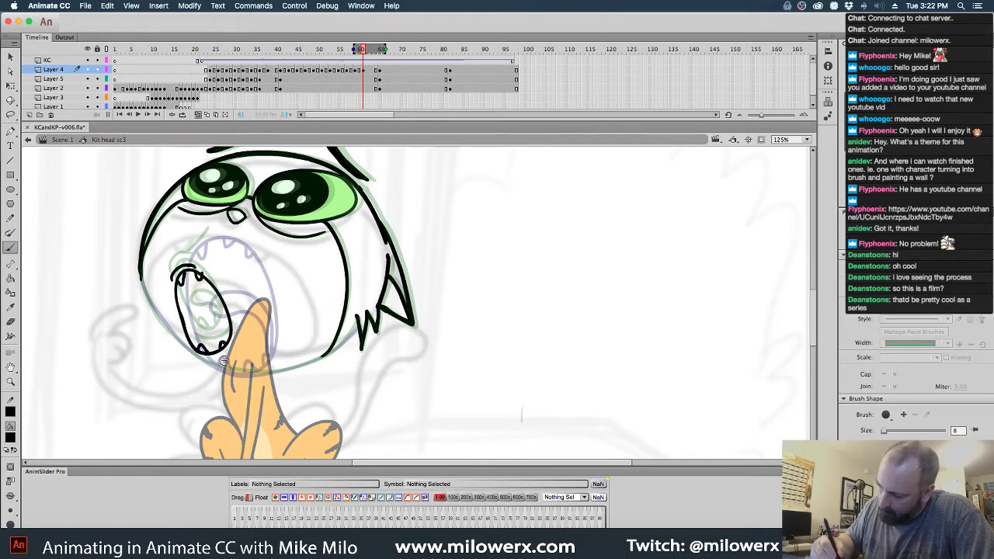
key(super+z)
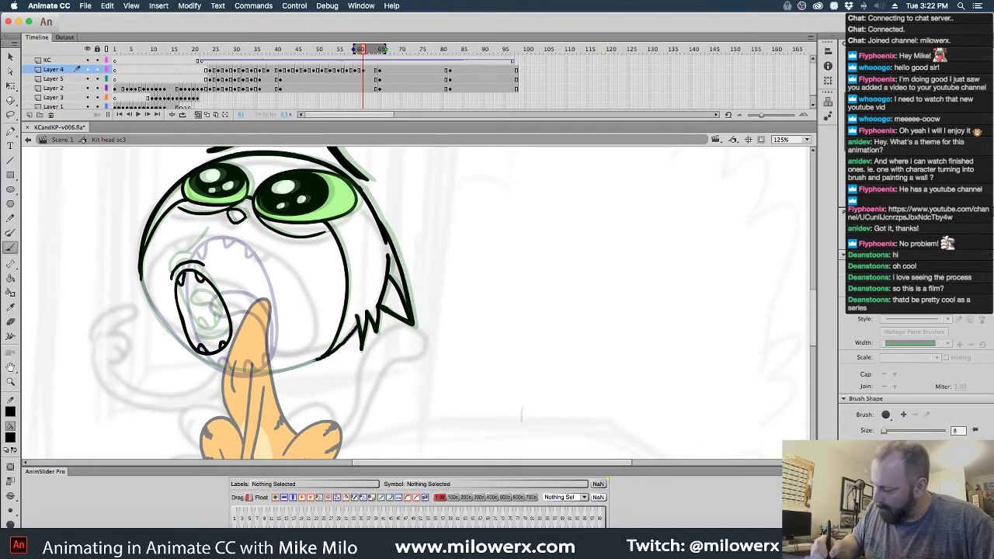
mouse_move(316, 359)
mouse_down()
mouse_move(234, 370)
mouse_move(171, 335)
mouse_move(140, 267)
mouse_move(139, 279)
mouse_up()
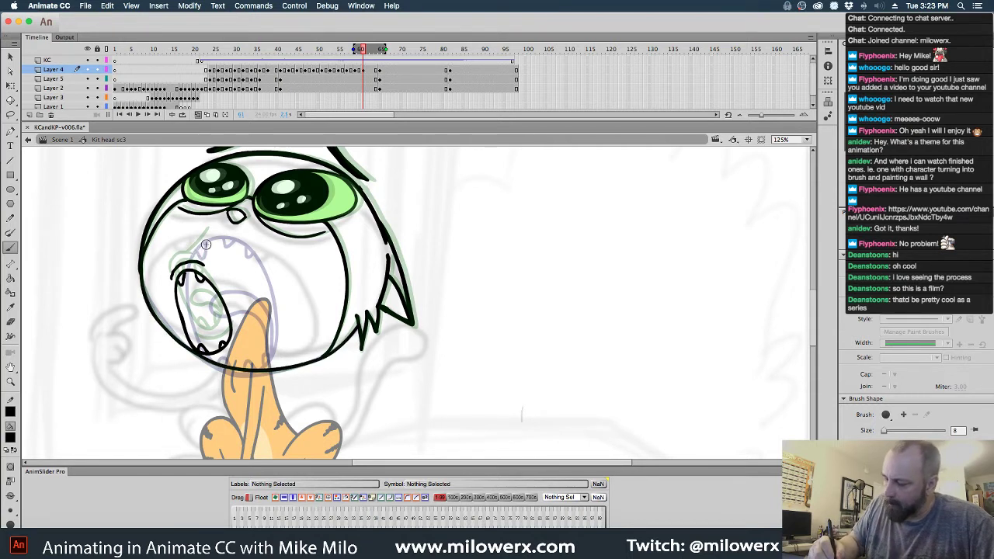
drag(191, 254, 208, 235)
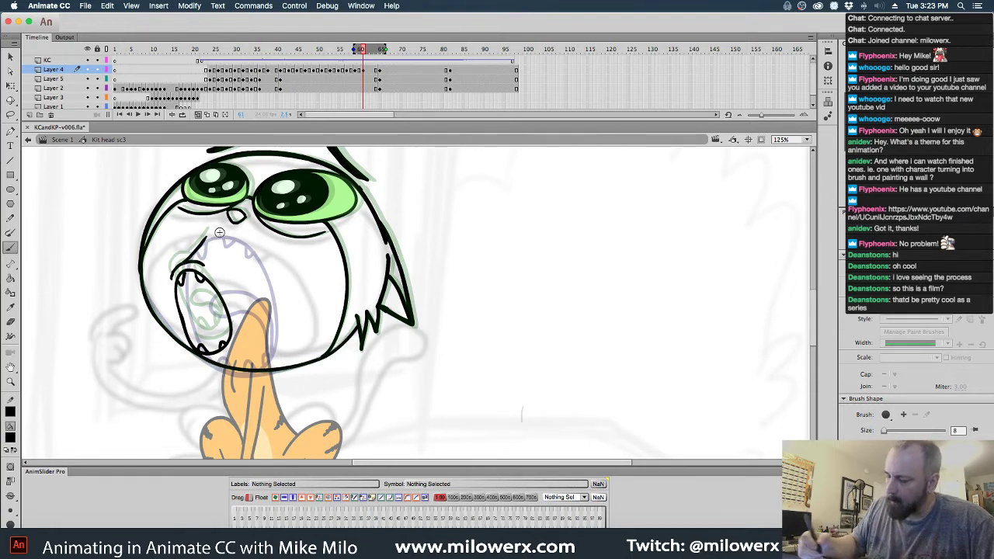
- Add a blank keyframe at frame 63 of Layer 4 and draw a narrower mouth with fangs, tongue, cheek line and chin outline
click(371, 70)
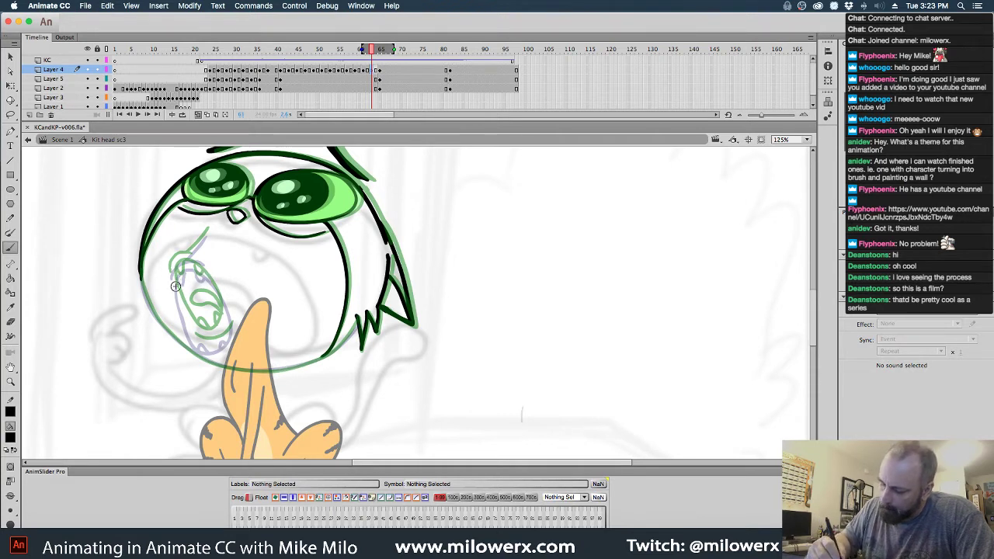
mouse_move(201, 269)
mouse_down()
mouse_move(226, 320)
mouse_move(210, 345)
mouse_move(185, 326)
mouse_move(176, 282)
mouse_move(206, 234)
mouse_up()
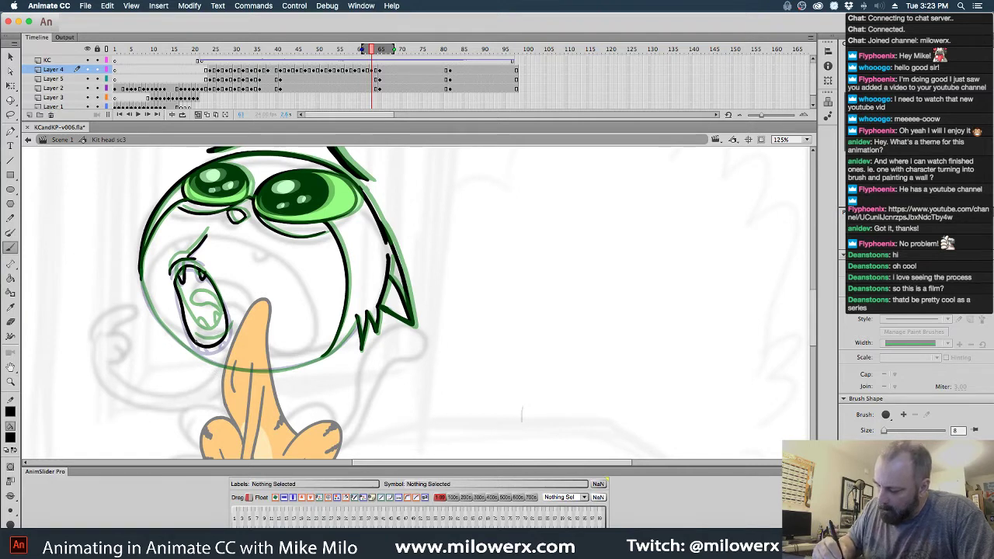
drag(195, 346, 221, 342)
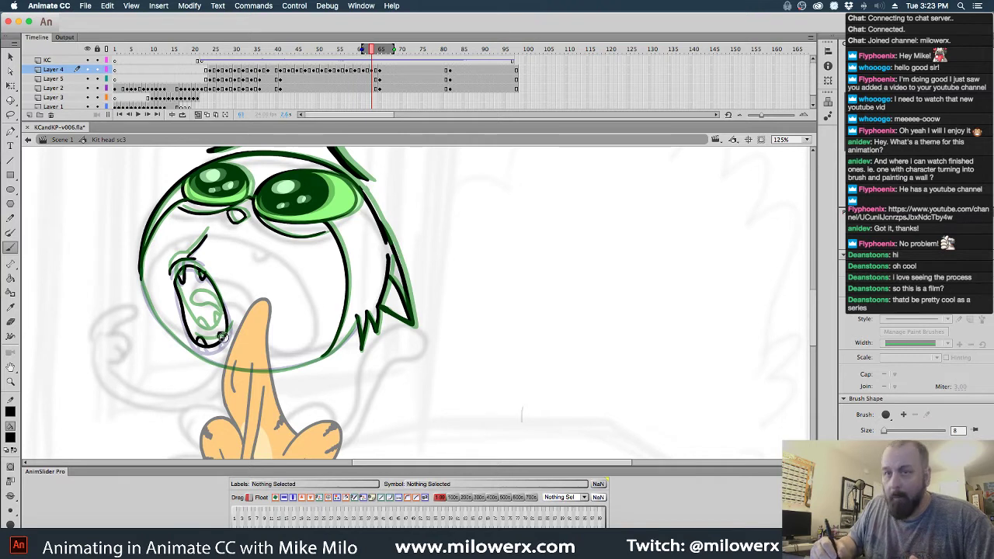
mouse_move(223, 327)
mouse_down()
mouse_move(208, 301)
mouse_move(188, 305)
mouse_up()
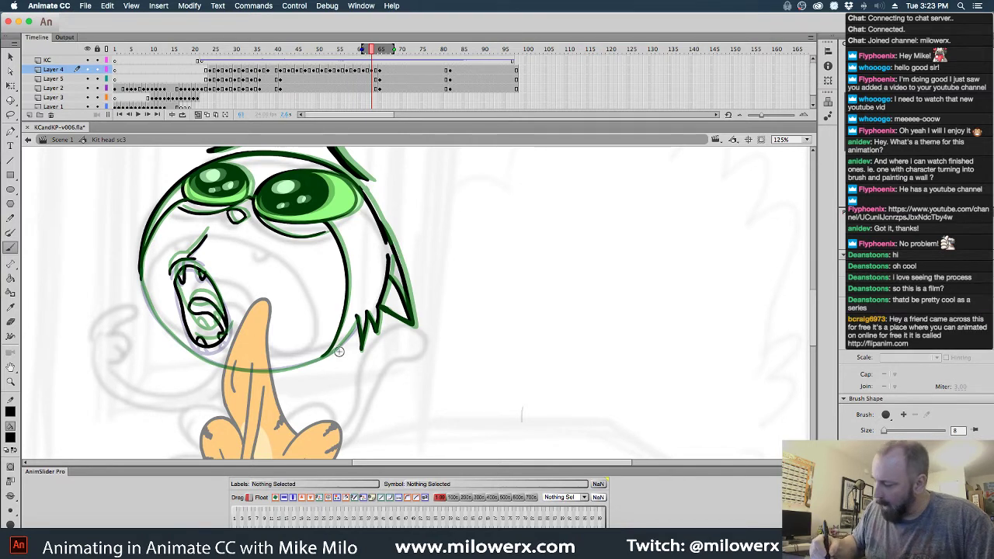
mouse_move(356, 324)
mouse_down()
mouse_move(333, 353)
mouse_move(298, 363)
mouse_move(247, 369)
mouse_move(189, 351)
mouse_up()
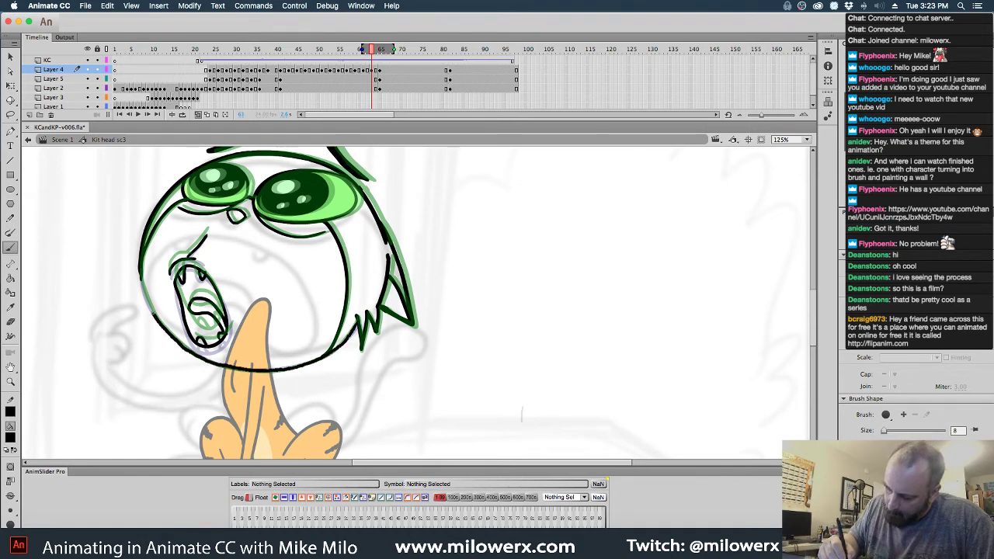
key(super+z)
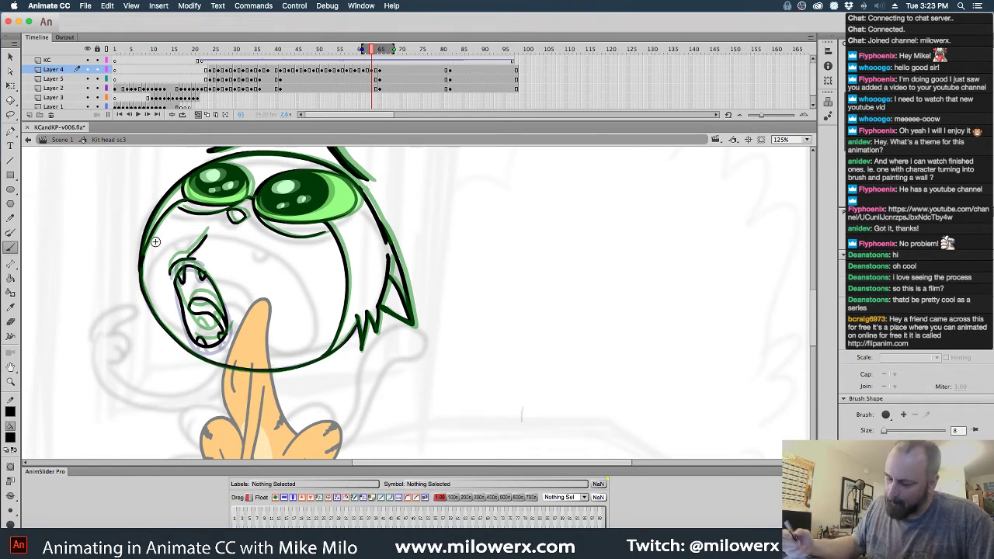
- Turn off onion skinning, review the closing-mouth frames and draw the missing tongue in the frame 61 mouth on Layer 4
click(198, 115)
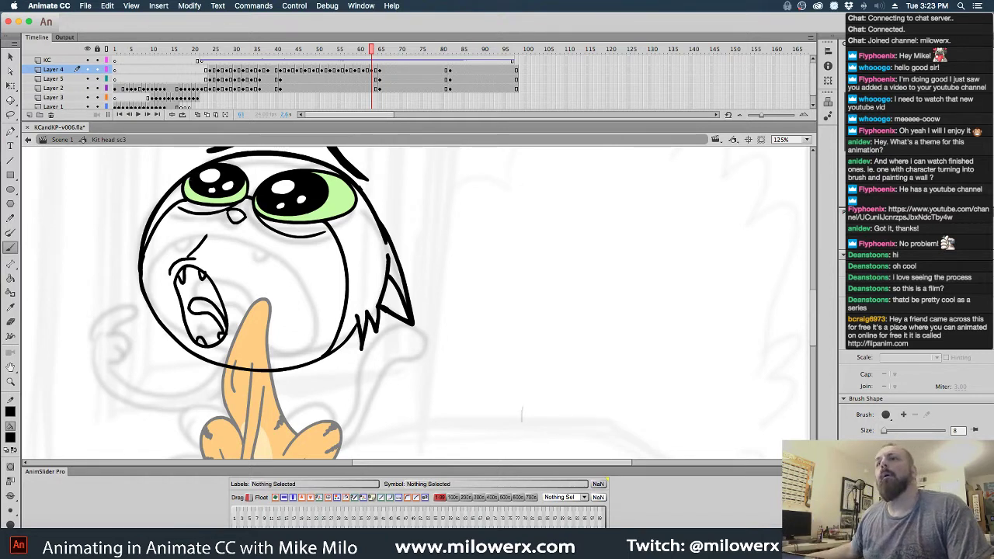
key(super+Tab)
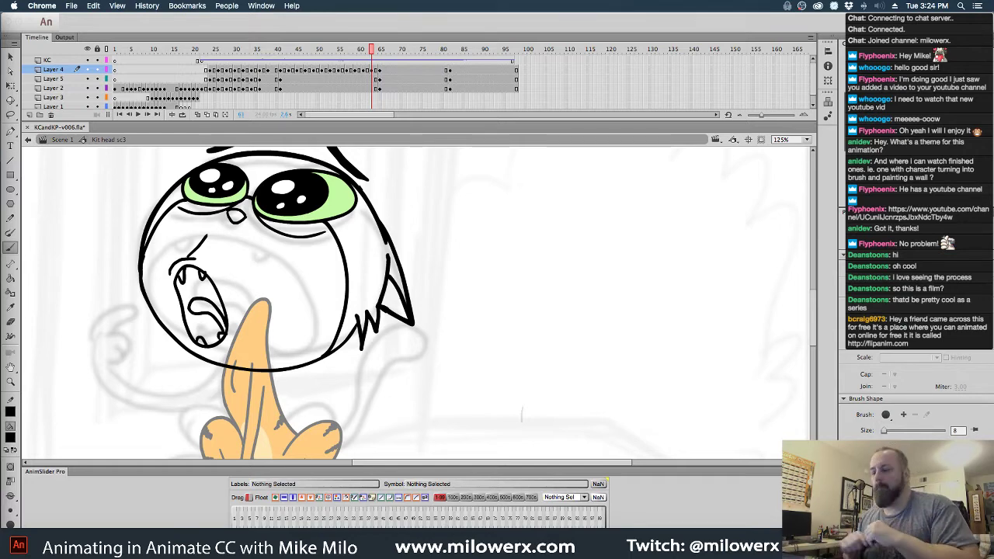
click(378, 72)
click(353, 50)
mouse_move(353, 54)
mouse_down()
mouse_move(284, 59)
mouse_move(354, 70)
mouse_move(363, 50)
mouse_move(377, 49)
mouse_move(360, 49)
mouse_move(378, 50)
mouse_move(368, 51)
mouse_up()
click(359, 49)
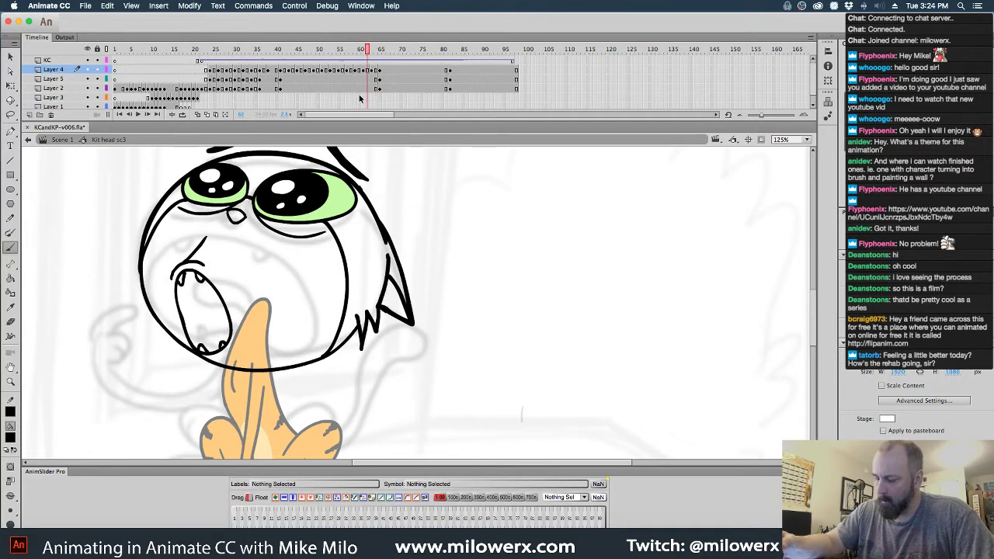
mouse_move(225, 329)
mouse_down()
mouse_move(204, 308)
mouse_move(212, 344)
mouse_move(193, 324)
mouse_move(204, 310)
mouse_move(222, 342)
mouse_up()
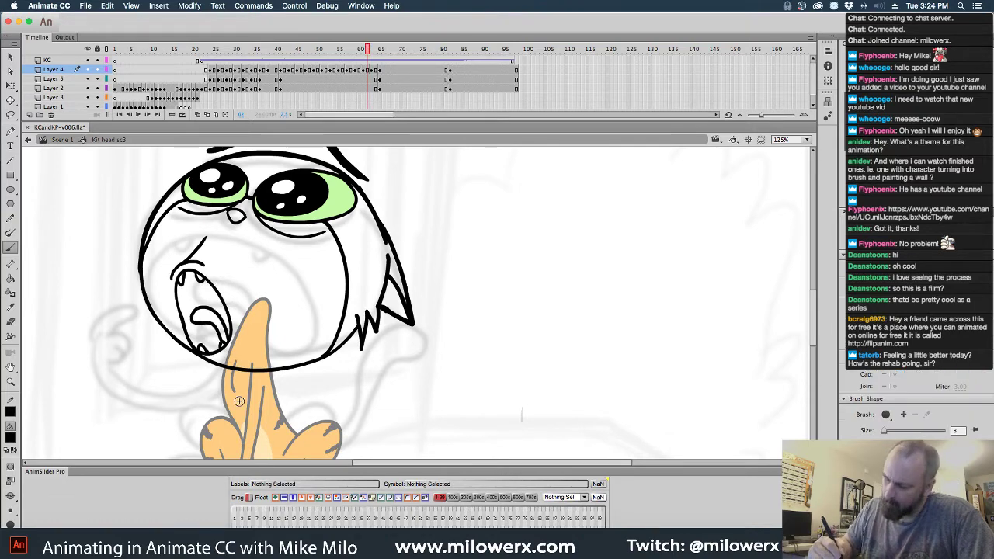
- Insert blank keyframes at frames 57 and 59 of Layer 4 for redrawing the closing mouth
mouse_move(372, 49)
mouse_down()
mouse_move(319, 62)
mouse_move(403, 65)
mouse_move(320, 71)
mouse_move(346, 76)
mouse_move(302, 85)
mouse_move(348, 90)
mouse_up()
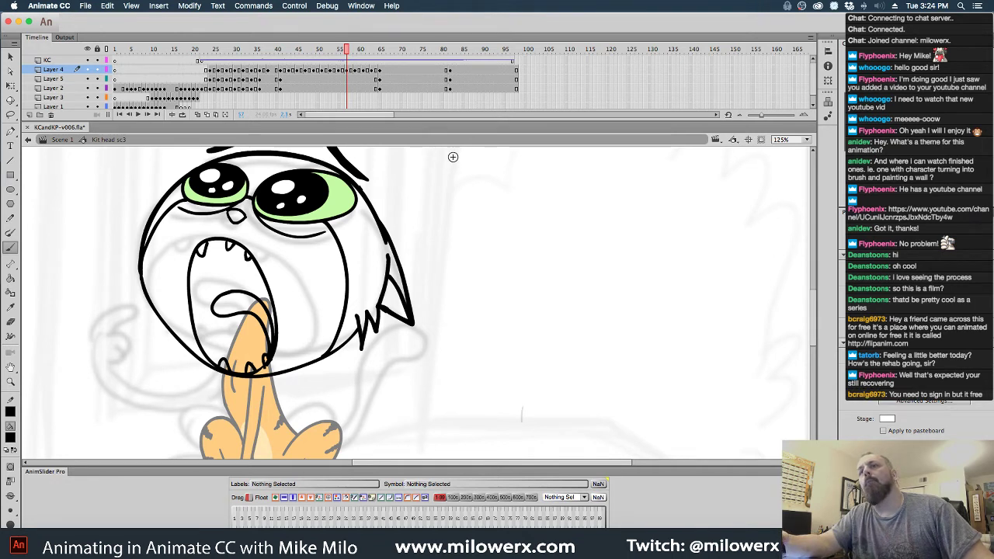
click(349, 70)
key(Delete)
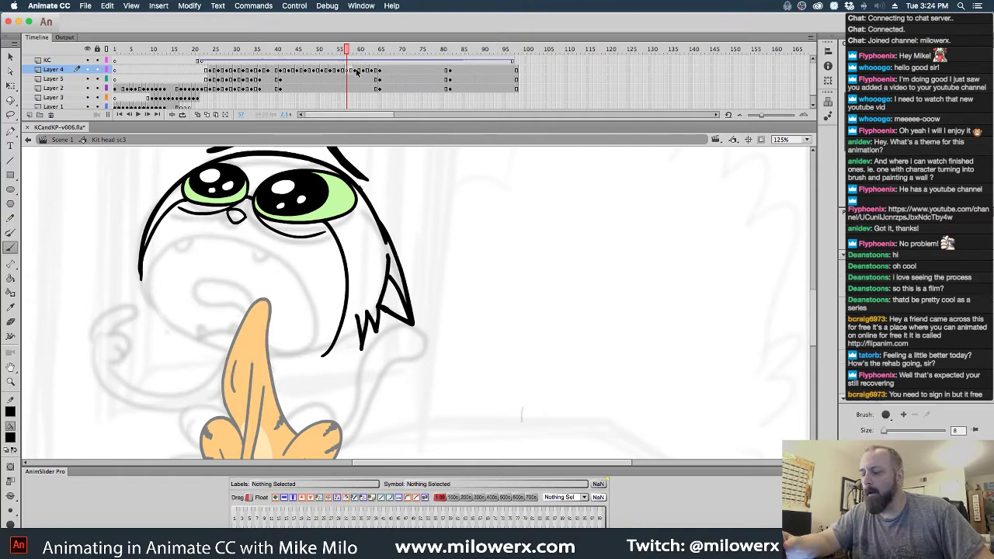
click(355, 70)
key(Delete)
drag(361, 54, 339, 60)
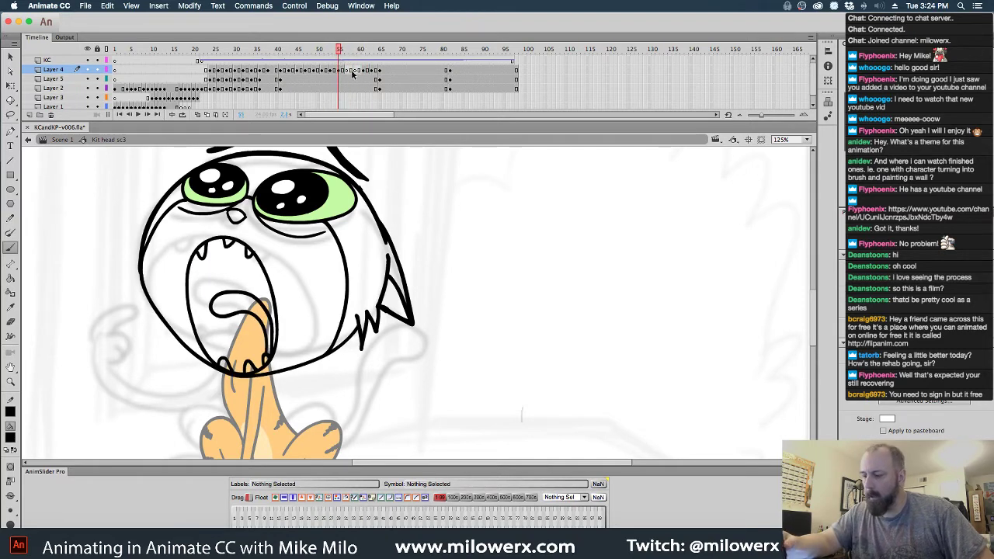
click(359, 71)
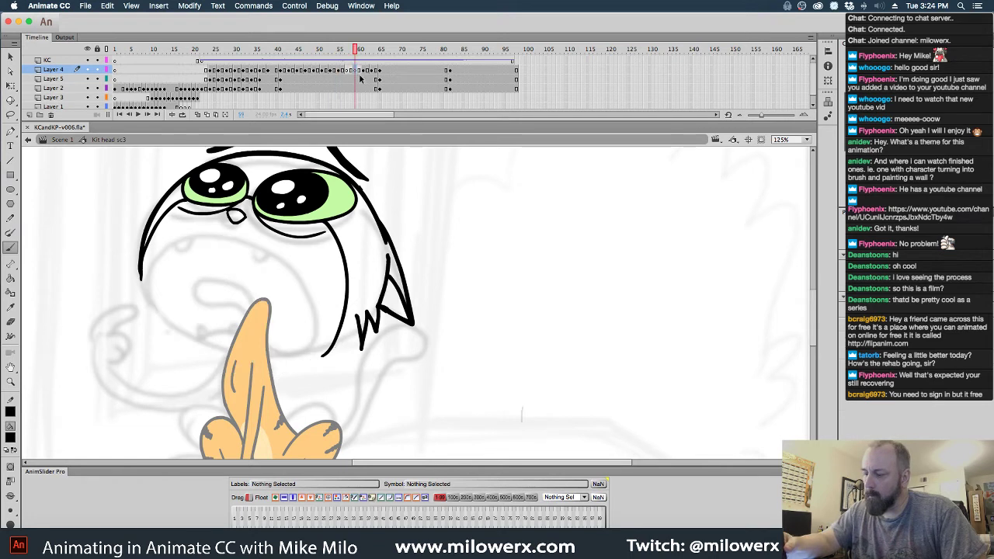
- With onion skinning on and widened backward, draw the frame 59 in-between mouth on Layer 4 with fangs, tongue, lip crease and chin outline
click(197, 114)
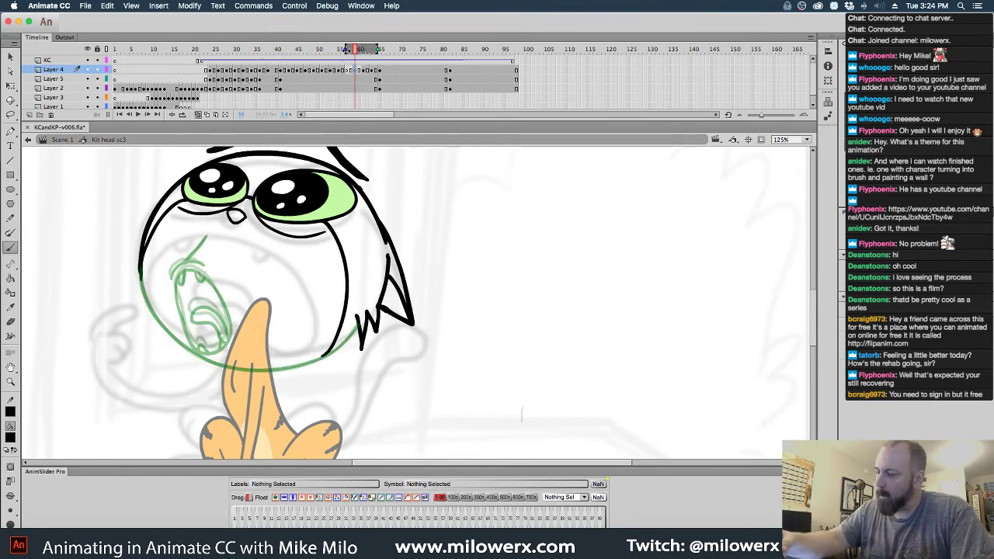
drag(342, 48, 338, 48)
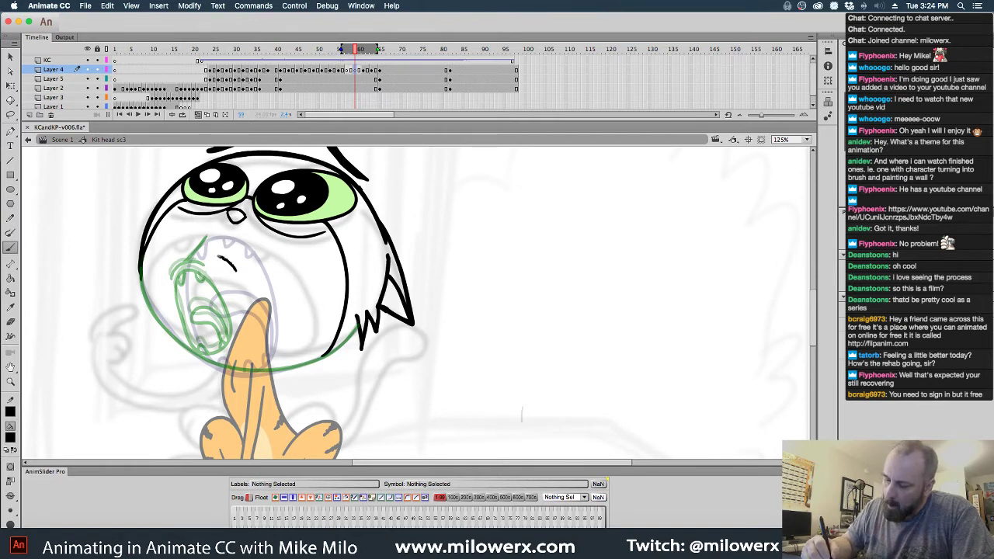
mouse_move(180, 291)
mouse_down()
mouse_move(203, 348)
mouse_move(222, 358)
mouse_move(248, 349)
mouse_move(243, 281)
mouse_move(222, 259)
mouse_move(199, 254)
mouse_move(187, 268)
mouse_move(224, 258)
mouse_move(206, 252)
mouse_move(178, 272)
mouse_move(211, 240)
mouse_up()
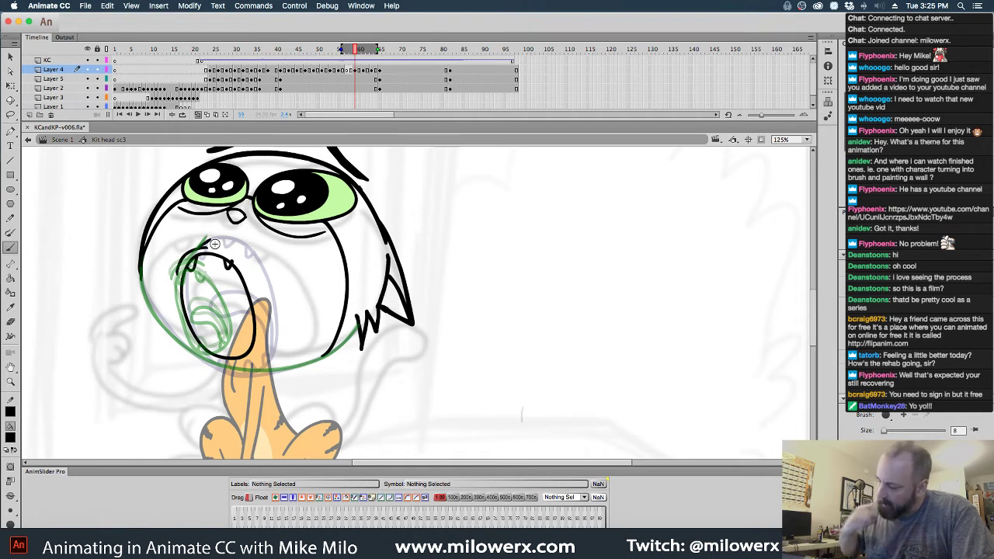
mouse_move(322, 358)
mouse_down()
mouse_move(252, 370)
mouse_move(176, 338)
mouse_up()
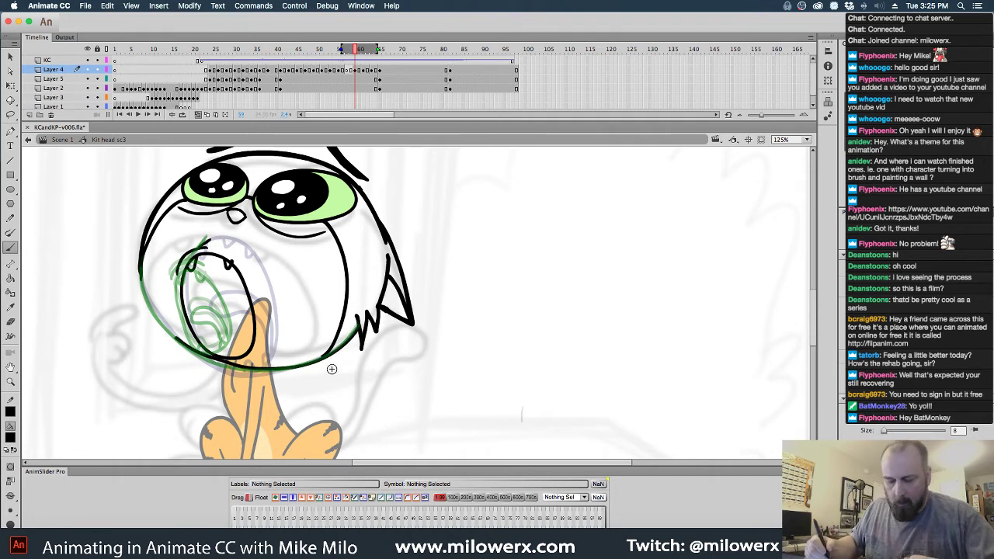
key(super+z)
mouse_move(340, 346)
mouse_down()
mouse_move(254, 369)
mouse_move(216, 363)
mouse_move(165, 326)
mouse_move(138, 262)
mouse_up()
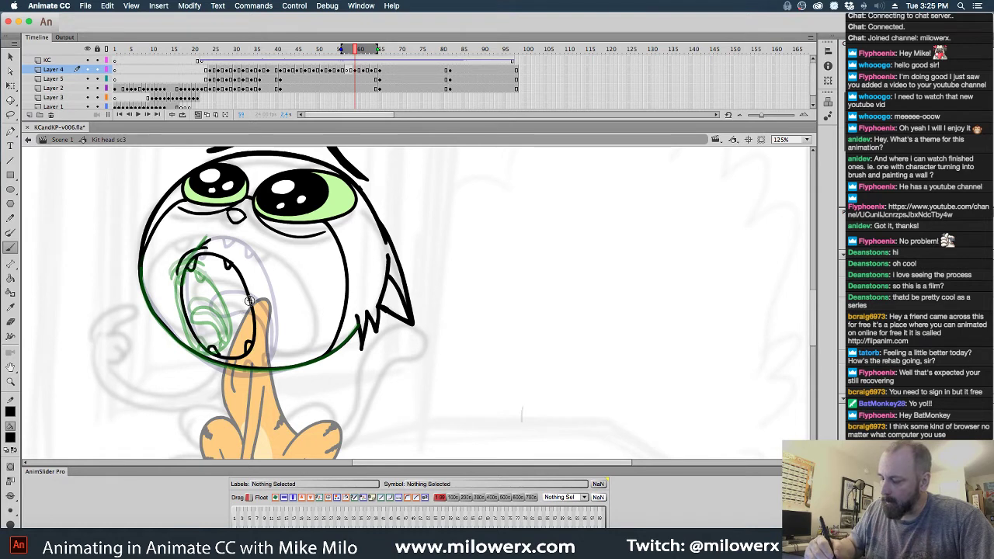
mouse_move(249, 328)
mouse_down()
mouse_move(233, 301)
mouse_move(204, 308)
mouse_move(250, 340)
mouse_up()
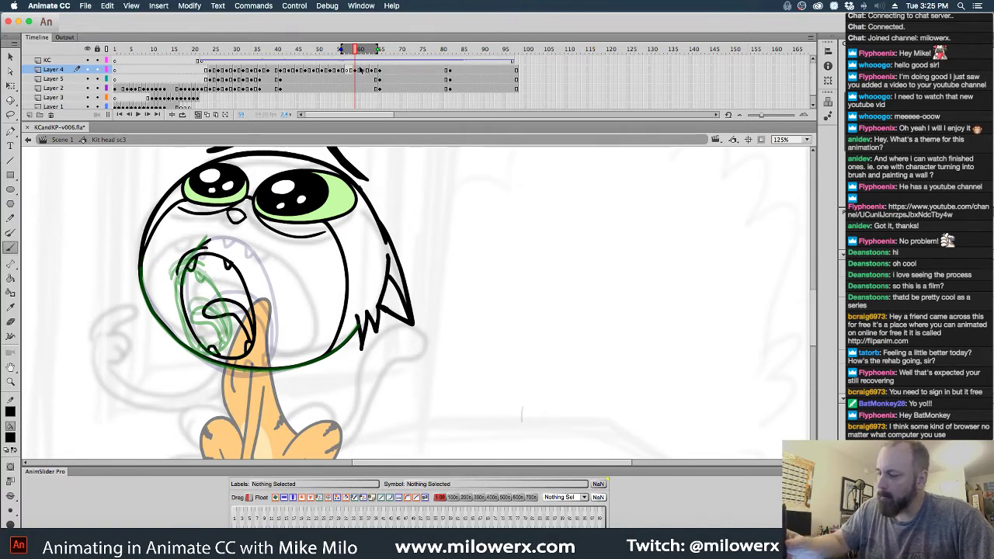
- Draw the frame 57 in-between mouth on Layer 4 with fangs, tongue, lip crease and chin outline against a narrowed onion-skin range, ending with onion skinning off
click(347, 71)
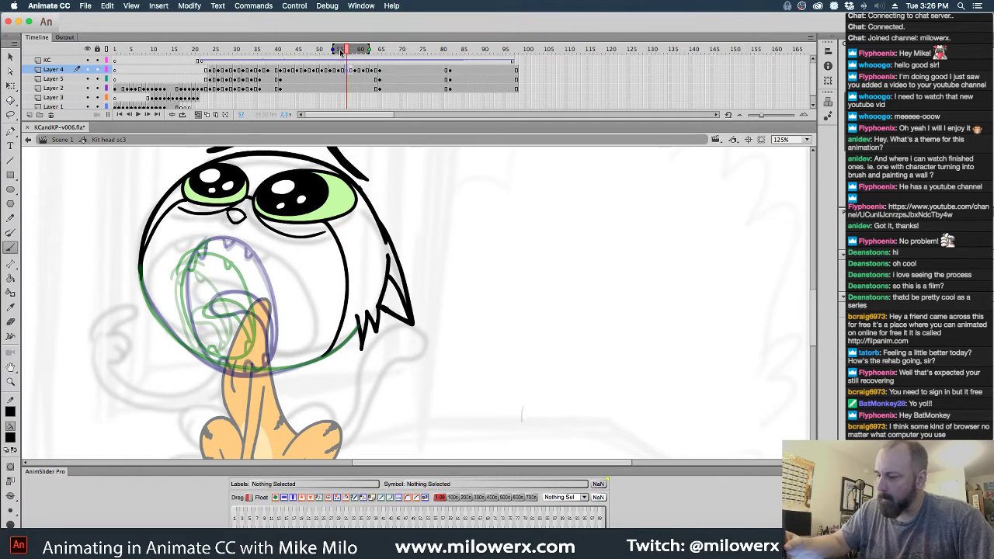
click(349, 52)
drag(369, 50, 358, 50)
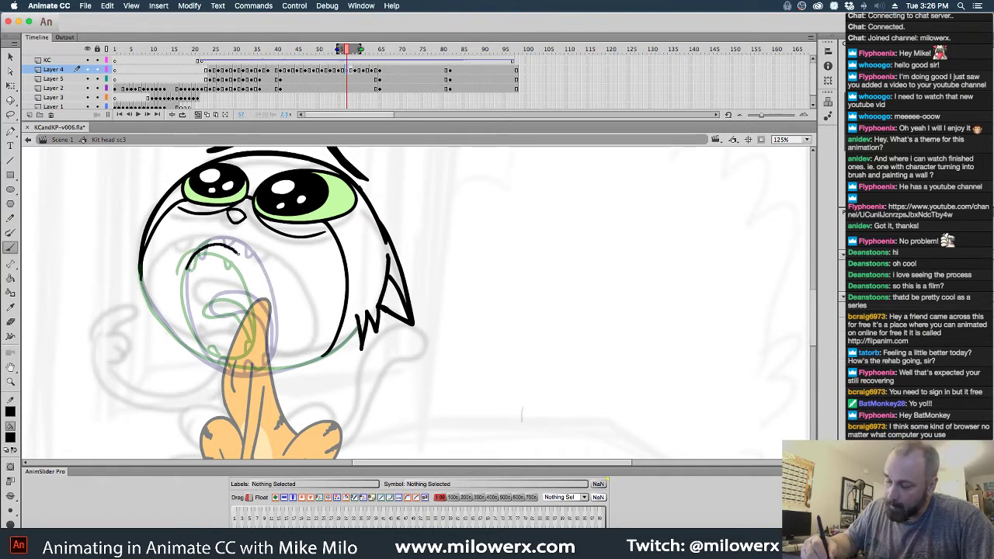
mouse_move(238, 251)
mouse_down()
mouse_move(265, 354)
mouse_move(191, 320)
mouse_move(187, 271)
mouse_move(205, 237)
mouse_move(196, 261)
mouse_move(202, 250)
mouse_up()
key(super+z)
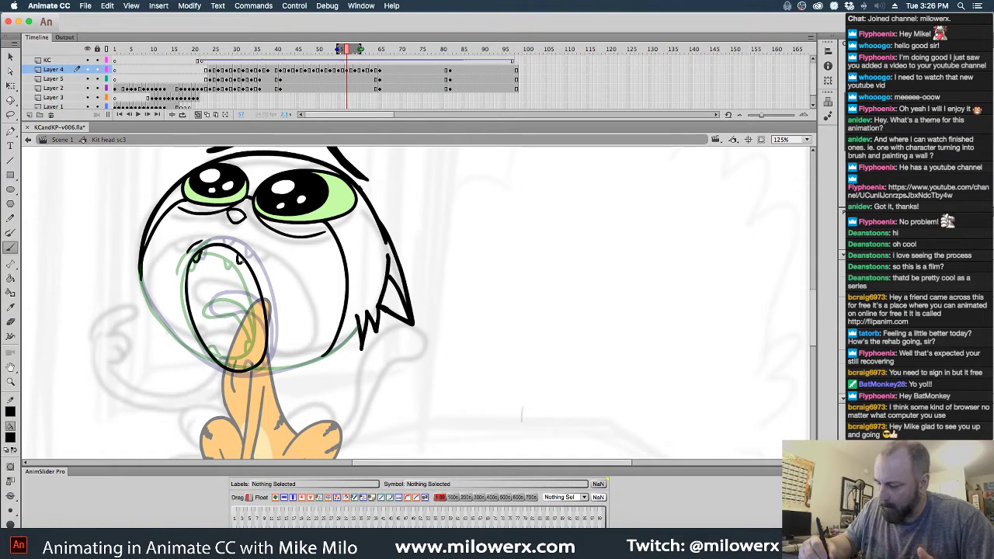
mouse_move(230, 372)
mouse_down()
mouse_move(222, 363)
mouse_move(247, 370)
mouse_move(263, 355)
mouse_up()
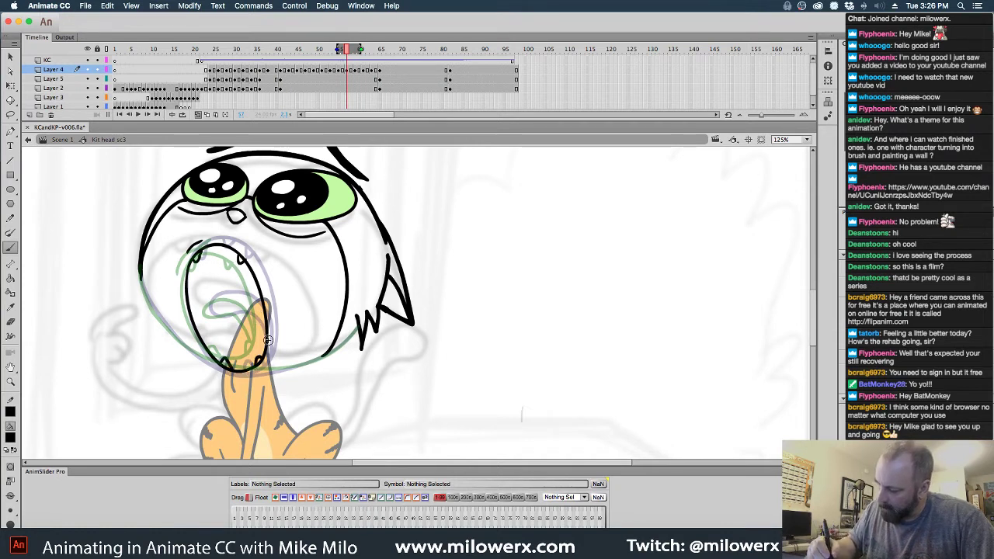
mouse_move(264, 321)
mouse_down()
mouse_move(220, 297)
mouse_move(236, 317)
mouse_move(259, 323)
mouse_up()
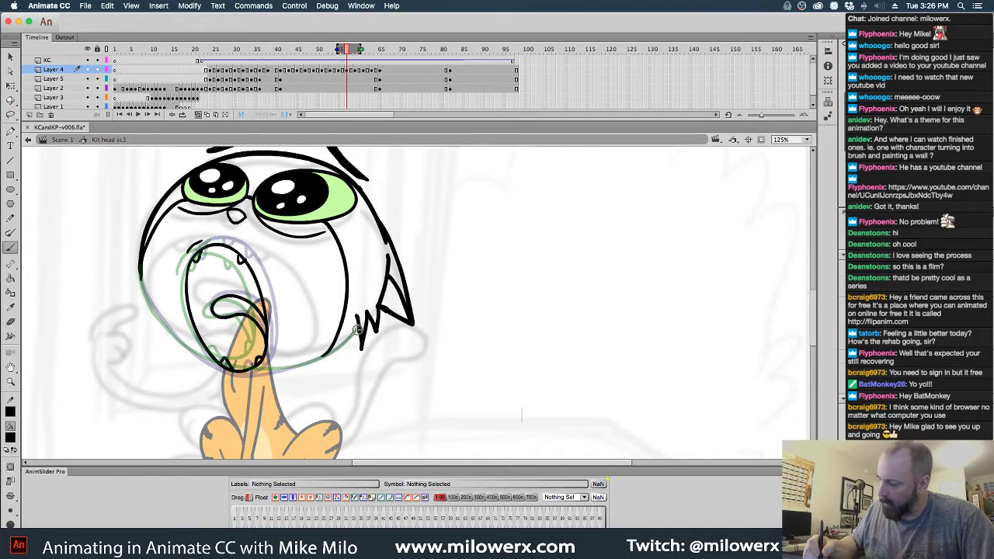
mouse_move(360, 326)
mouse_down()
mouse_move(331, 354)
mouse_move(240, 376)
mouse_move(189, 351)
mouse_move(152, 309)
mouse_up()
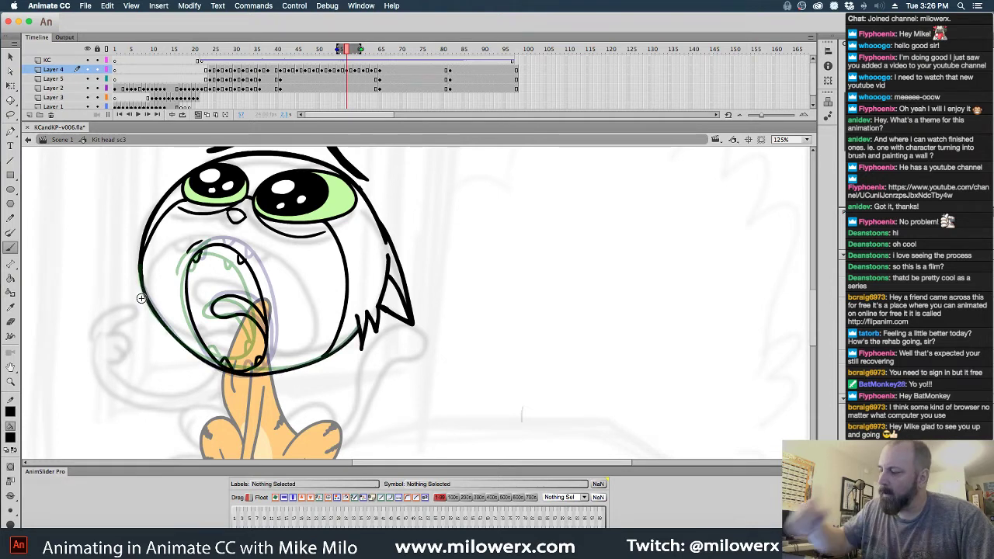
click(196, 115)
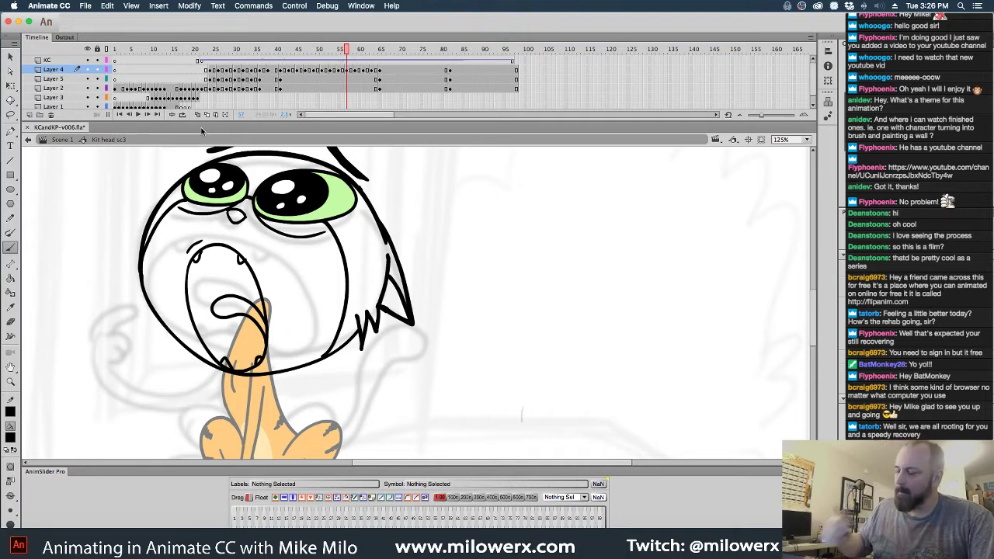
- On frame 38 of Layer 4, distort the mouth and chin drawing by pulling its upper-left corner slightly upward
mouse_move(350, 55)
mouse_down()
mouse_move(230, 64)
mouse_move(344, 62)
mouse_move(273, 62)
mouse_move(269, 75)
mouse_up()
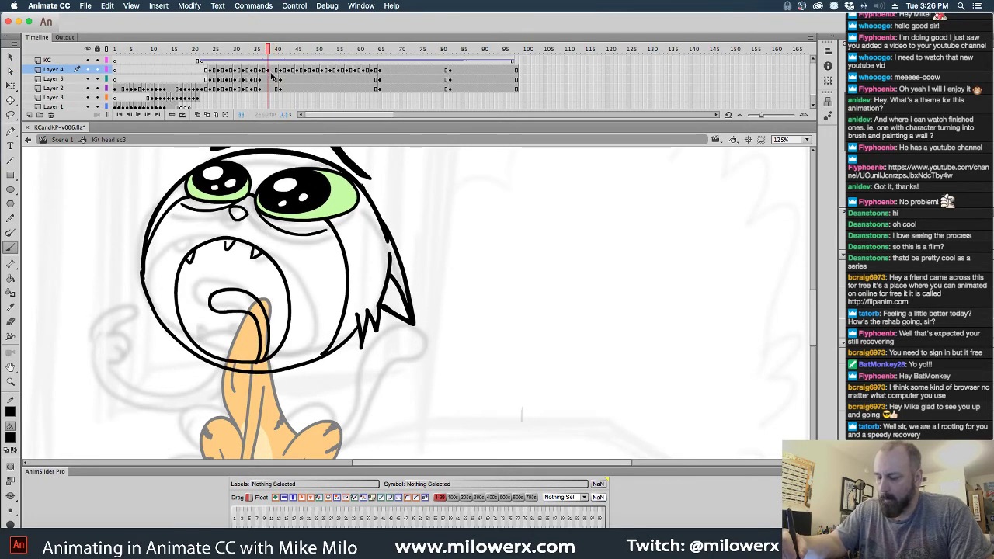
click(268, 70)
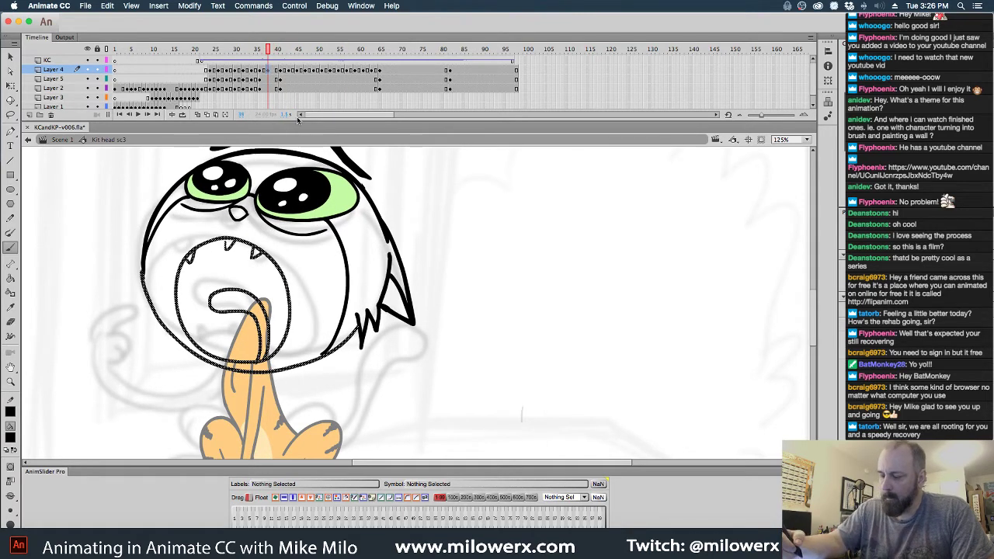
click(12, 88)
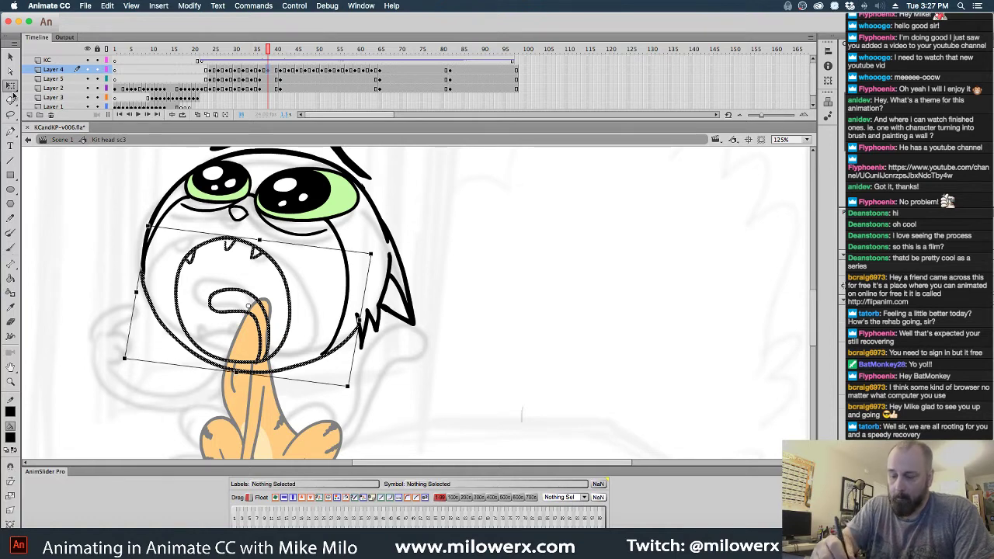
click(10, 510)
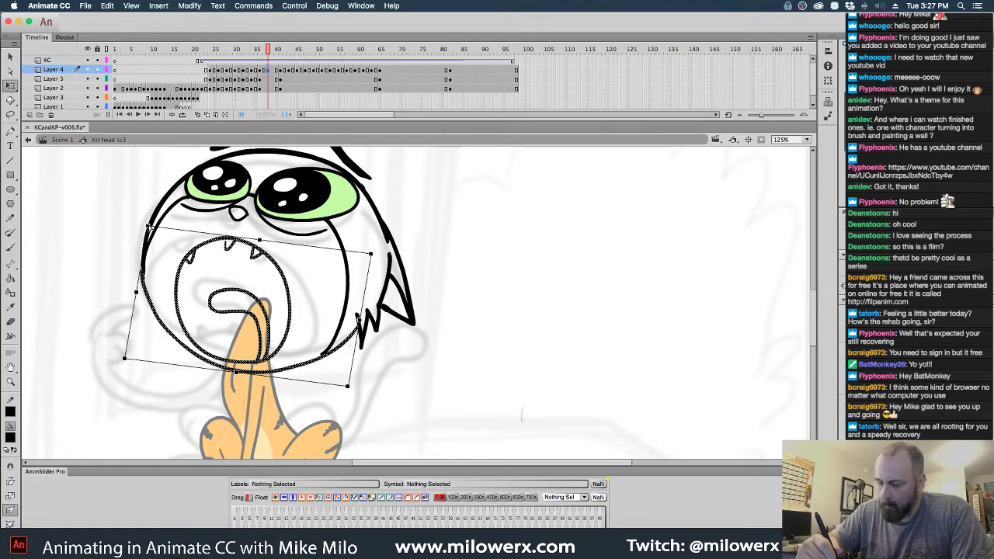
drag(148, 227, 150, 221)
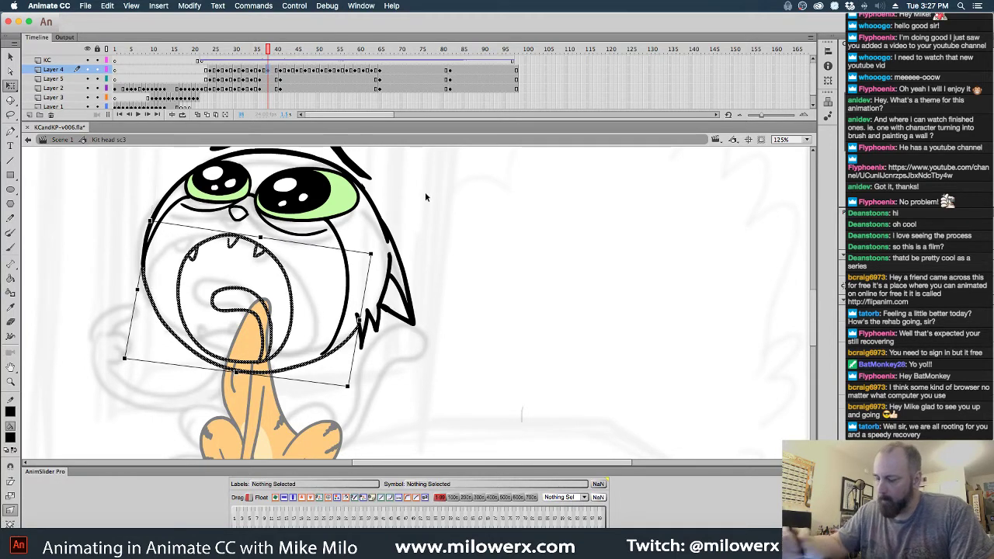
click(480, 274)
- Insert a blank keyframe at frame 73 of Layer 4 and turn on onion skinning with its range extended forward to frame 83
click(259, 49)
mouse_move(259, 52)
mouse_down()
mouse_move(223, 56)
mouse_move(315, 73)
mouse_move(422, 71)
mouse_move(284, 87)
mouse_move(414, 78)
mouse_up()
click(414, 69)
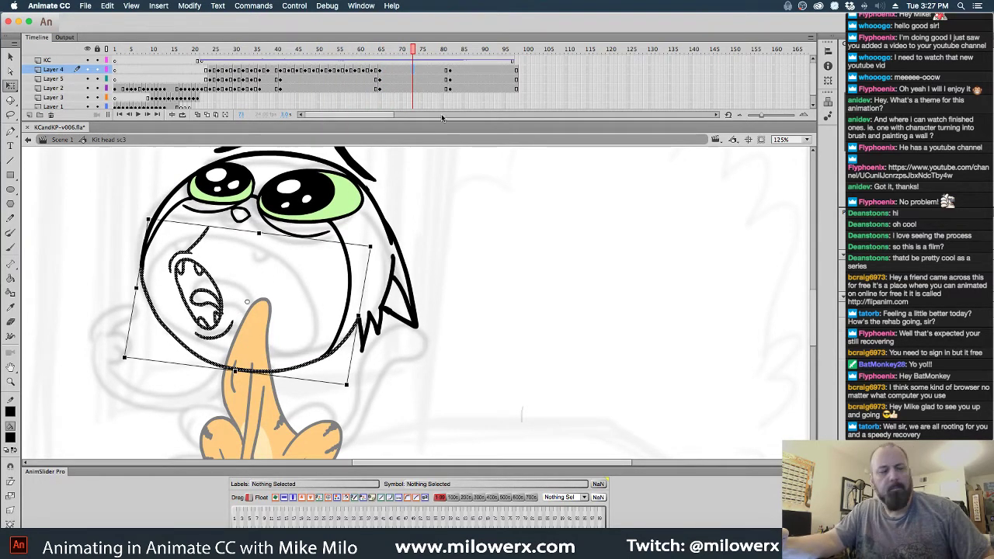
key(Delete)
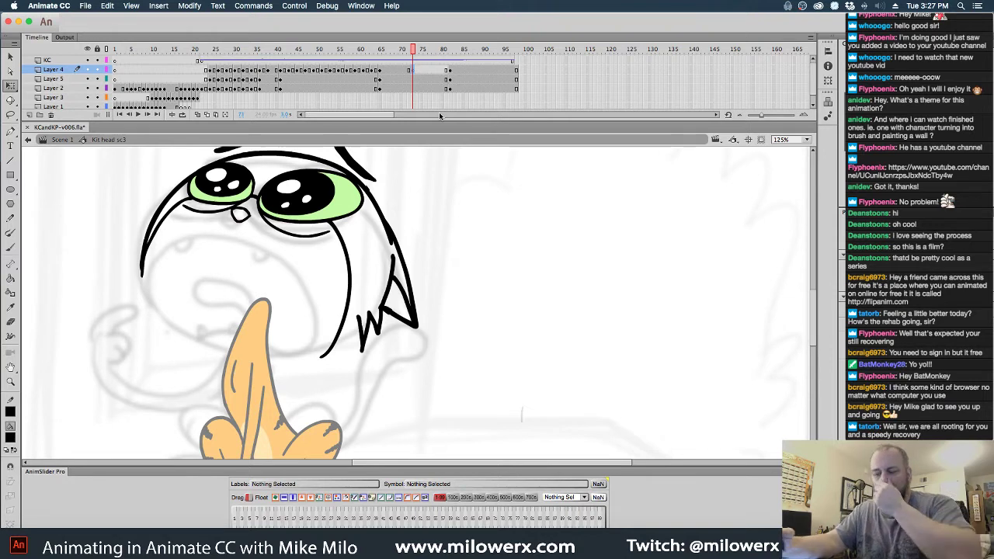
click(198, 114)
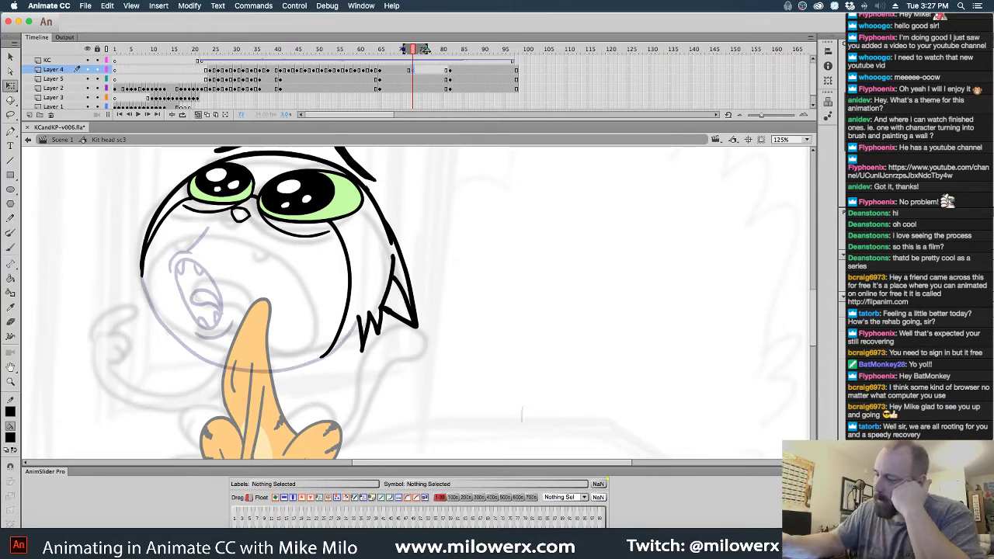
drag(425, 49, 454, 49)
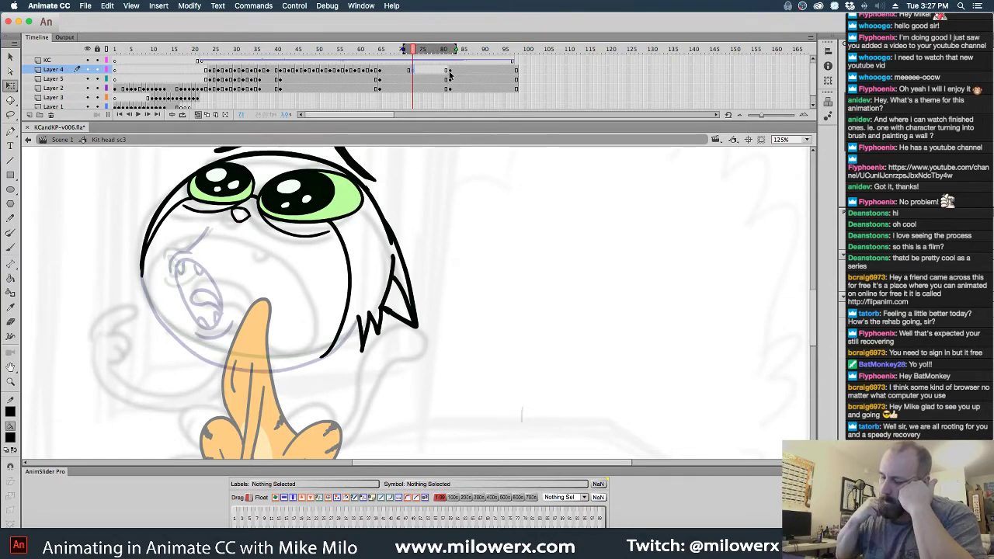
- Brush a small, nearly closed mouth on frame 73 of Layer 4 with fangs, tongue, lip creases, cheek line and a raised chin outline
click(10, 247)
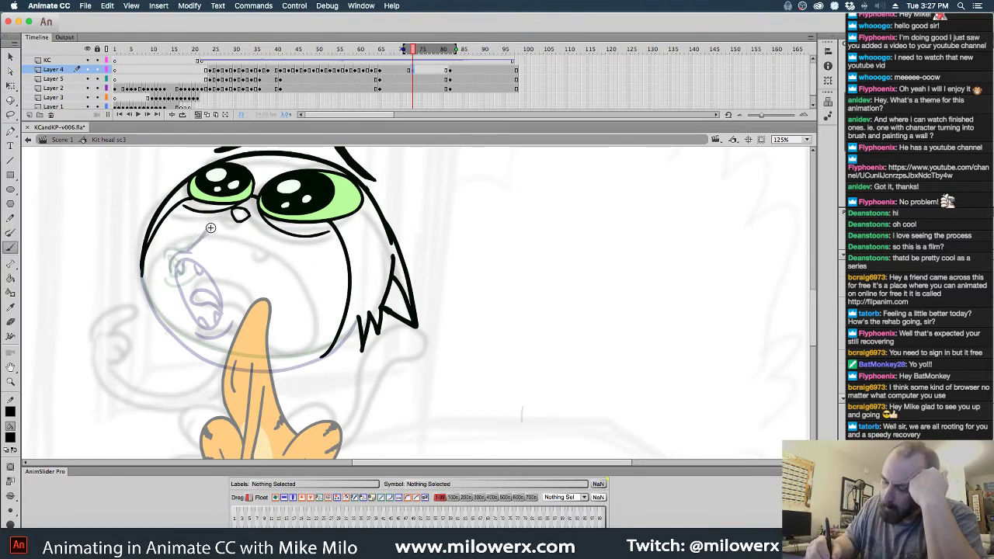
mouse_move(178, 257)
mouse_down()
mouse_move(168, 269)
mouse_move(199, 255)
mouse_up()
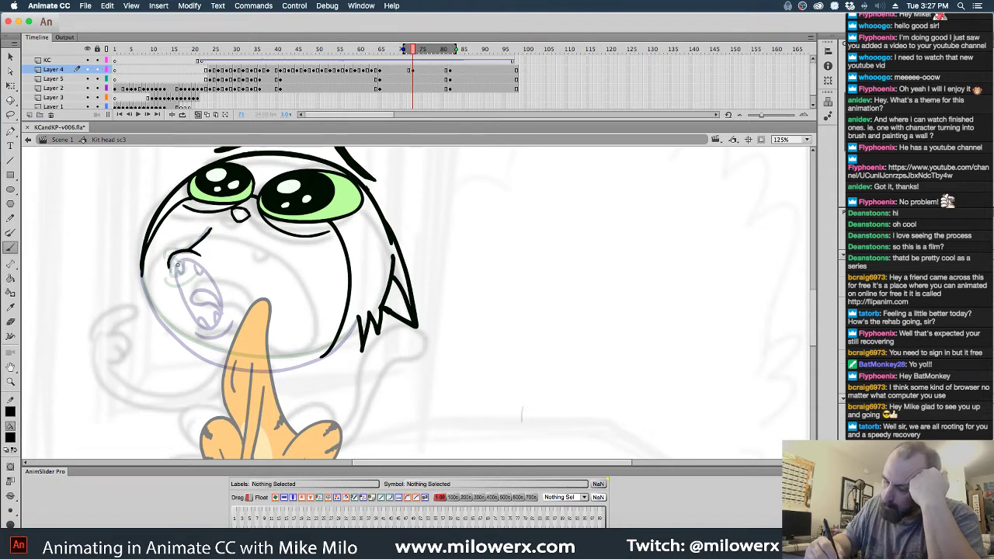
mouse_move(200, 302)
mouse_down()
mouse_move(179, 290)
mouse_move(180, 262)
mouse_move(184, 306)
mouse_move(205, 286)
mouse_up()
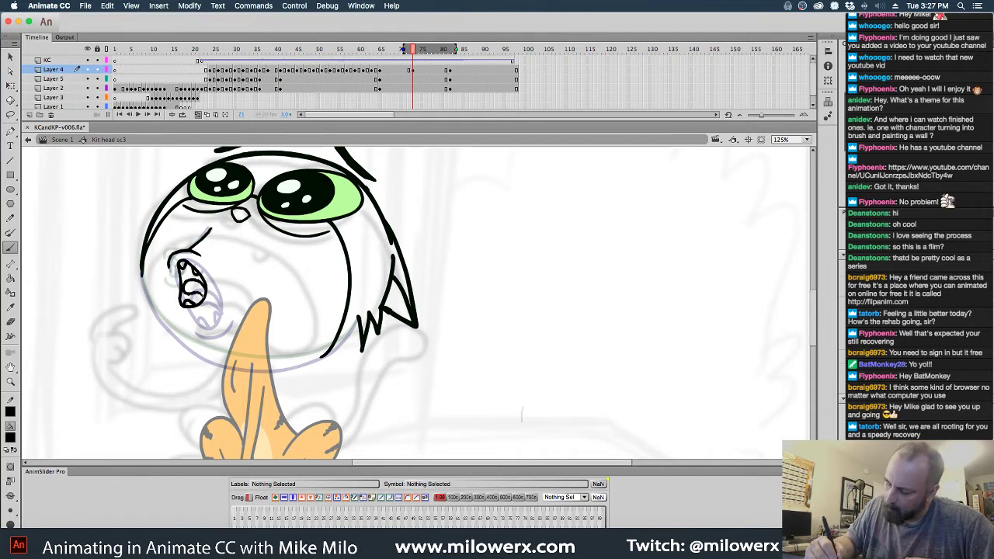
drag(177, 301, 185, 313)
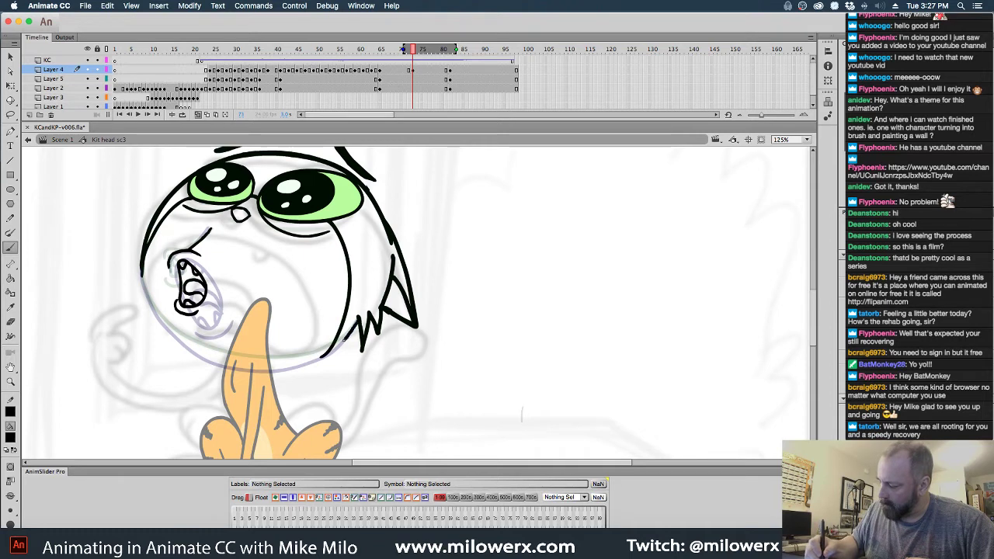
mouse_move(326, 354)
mouse_down()
mouse_move(216, 355)
mouse_move(155, 308)
mouse_up()
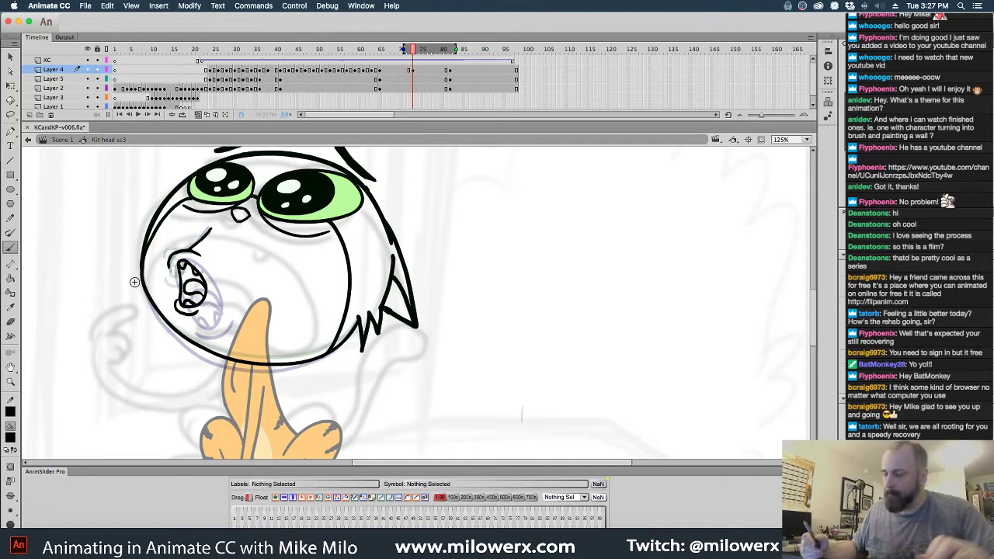
- Insert a blank keyframe at frame 69 of Layer 4 and brush the in-between mouth with fangs, tongue, lip creases, cheek line and chin outline
click(395, 75)
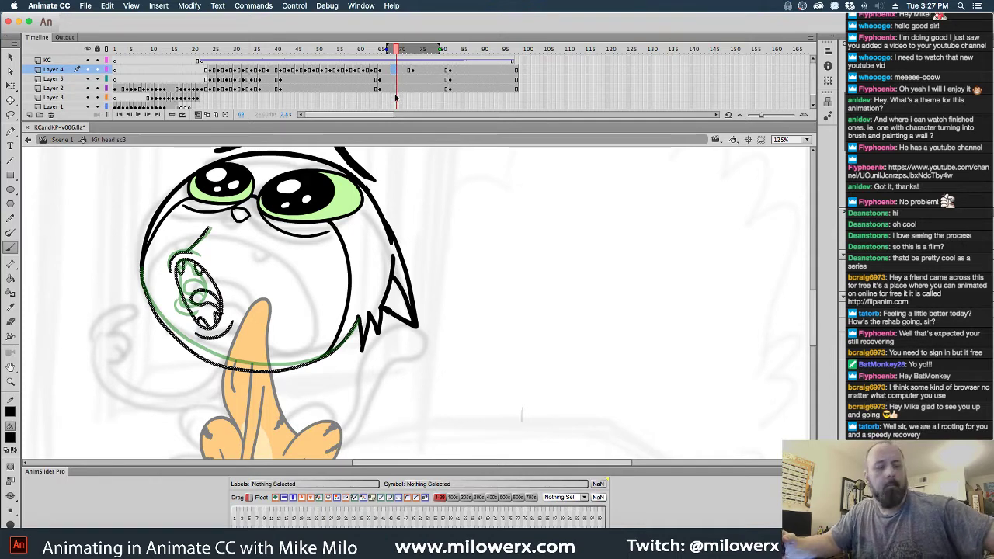
key(F7)
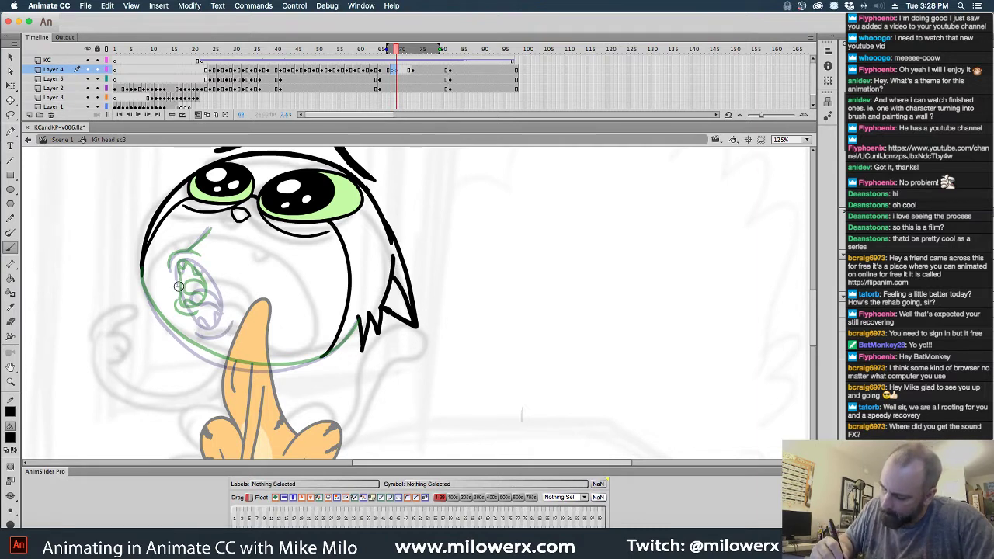
drag(178, 278, 194, 267)
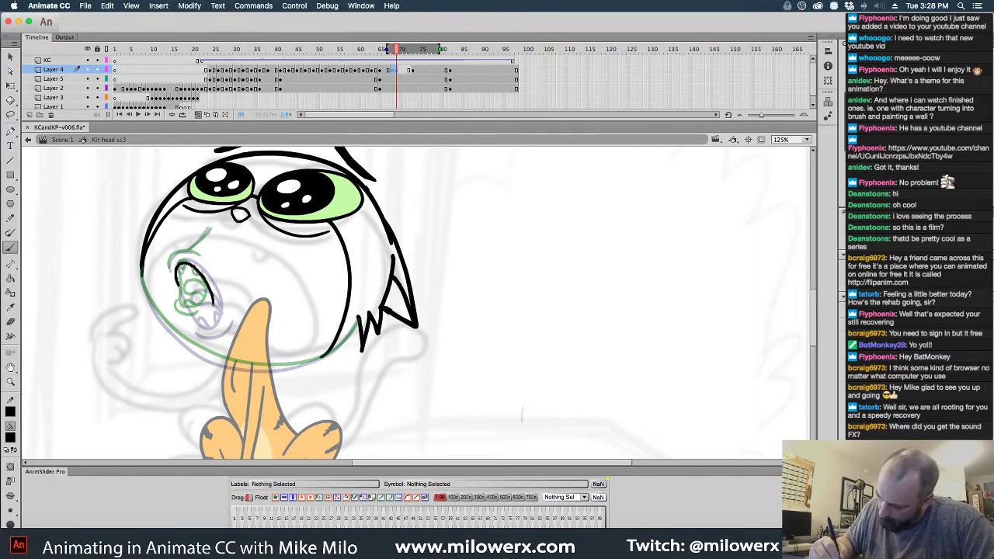
mouse_move(205, 322)
mouse_down()
mouse_move(188, 318)
mouse_move(177, 270)
mouse_up()
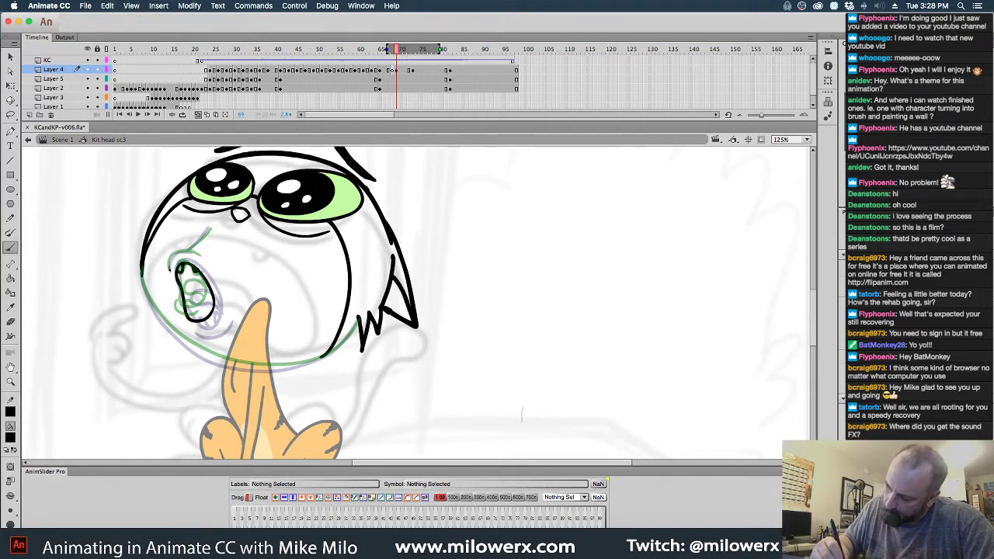
drag(190, 251, 210, 229)
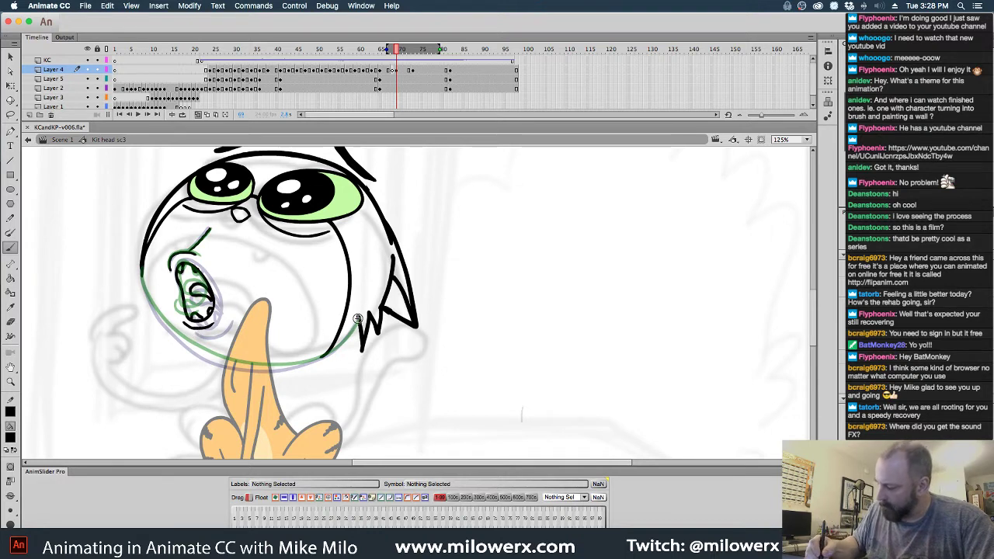
mouse_move(326, 355)
mouse_down()
mouse_move(255, 368)
mouse_move(190, 349)
mouse_move(141, 283)
mouse_up()
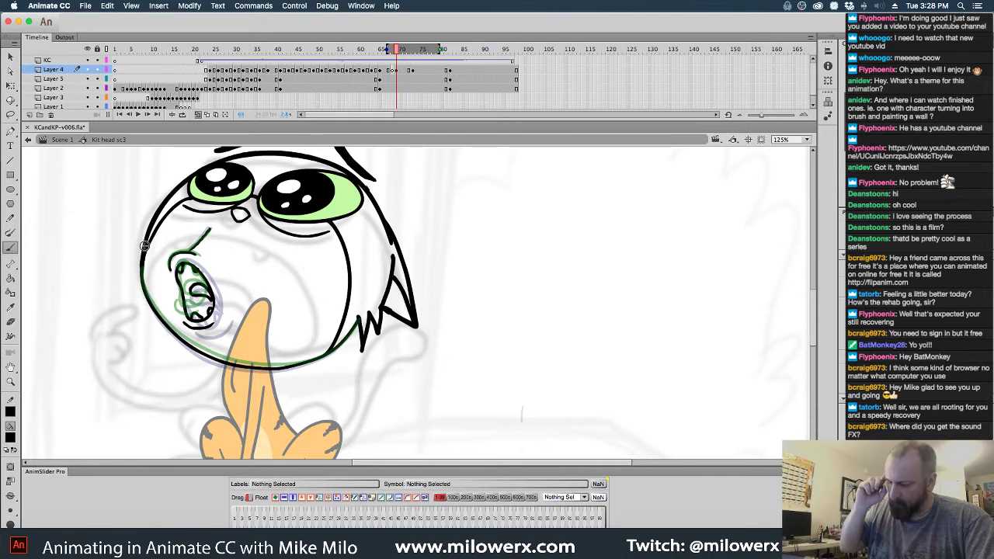
- Insert a blank keyframe at frame 67 of Layer 4 and shorten the onion-skin range to end at frame 72
click(392, 71)
click(387, 70)
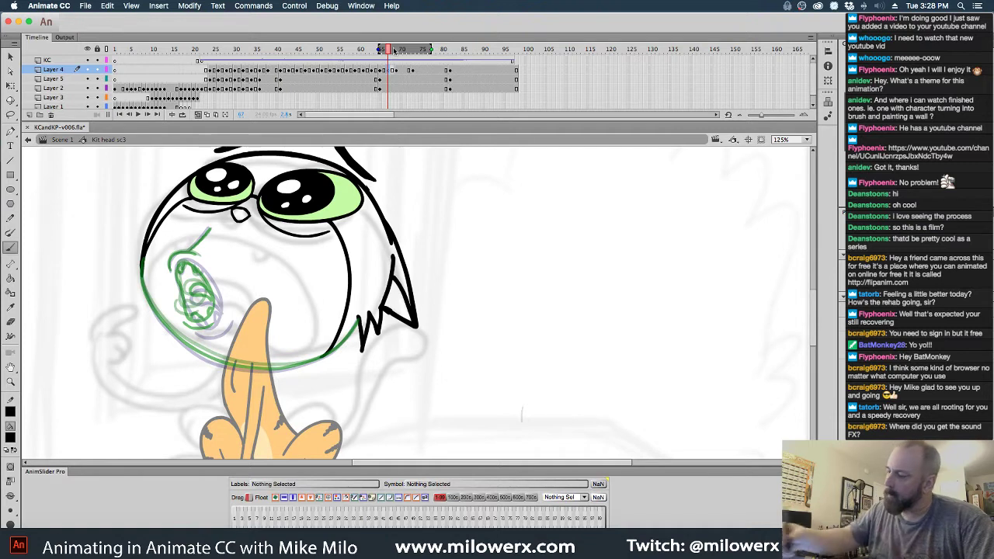
drag(431, 49, 409, 49)
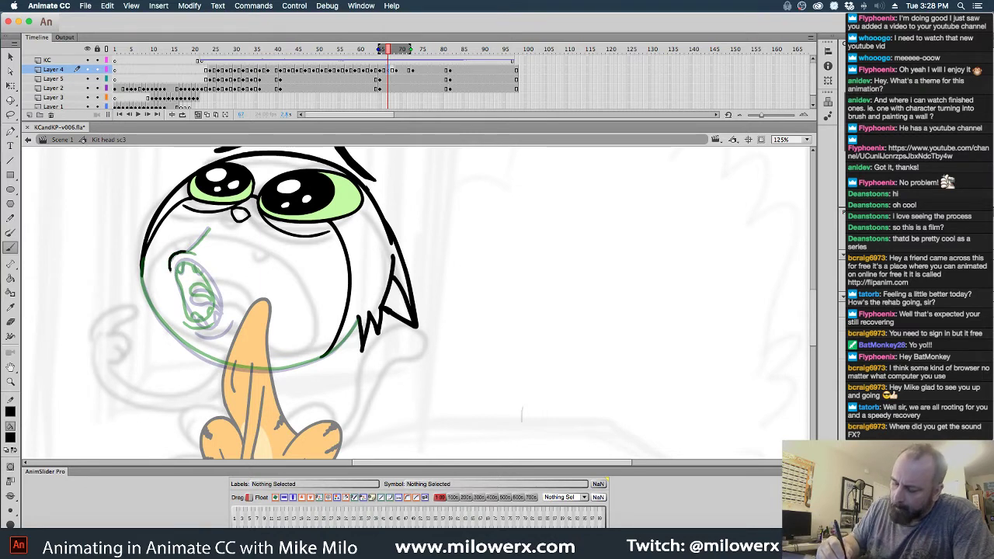
- Brush the frame 67 upper lip crease, cheek line and narrow oval mouth with fangs and tongue, reworking the lower fangs
drag(184, 252, 196, 254)
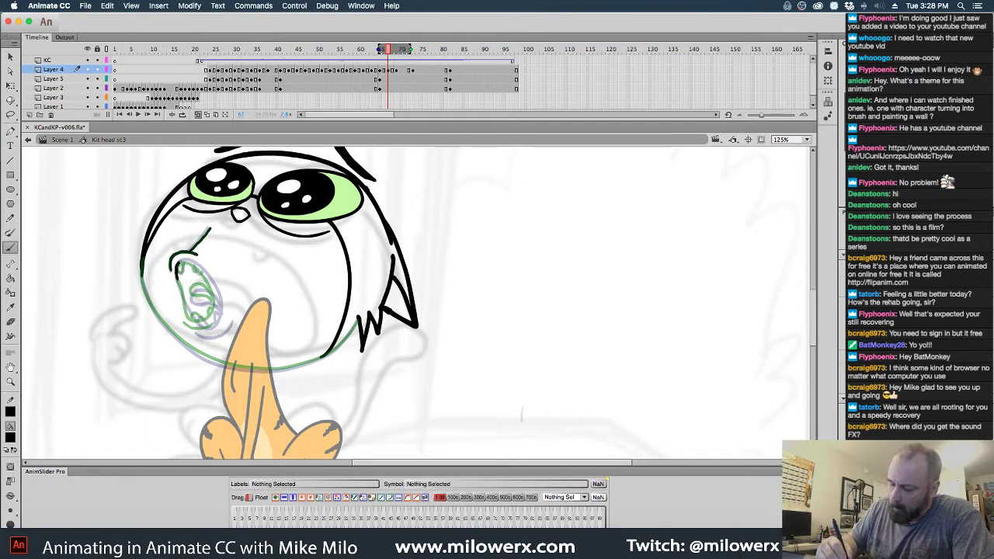
drag(179, 263, 197, 267)
mouse_move(217, 309)
mouse_down()
mouse_move(210, 323)
mouse_move(183, 302)
mouse_move(178, 264)
mouse_up()
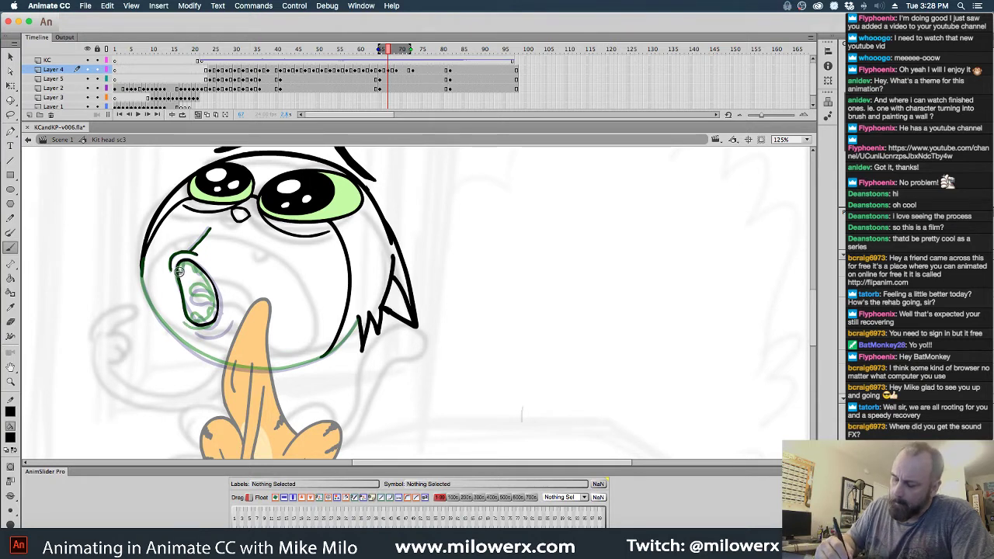
drag(180, 271, 201, 271)
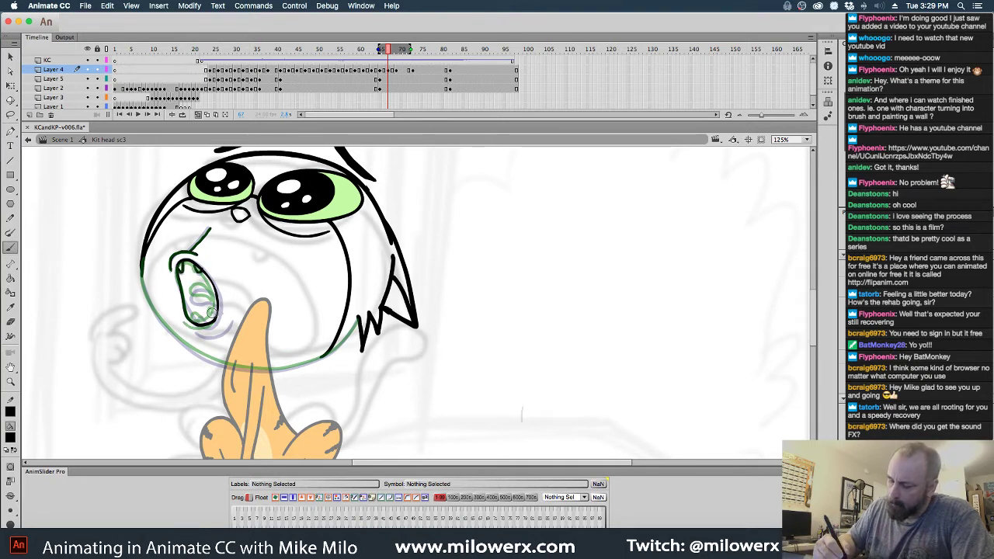
mouse_move(201, 323)
mouse_down()
mouse_move(218, 303)
mouse_move(211, 292)
mouse_move(193, 293)
mouse_move(216, 310)
mouse_up()
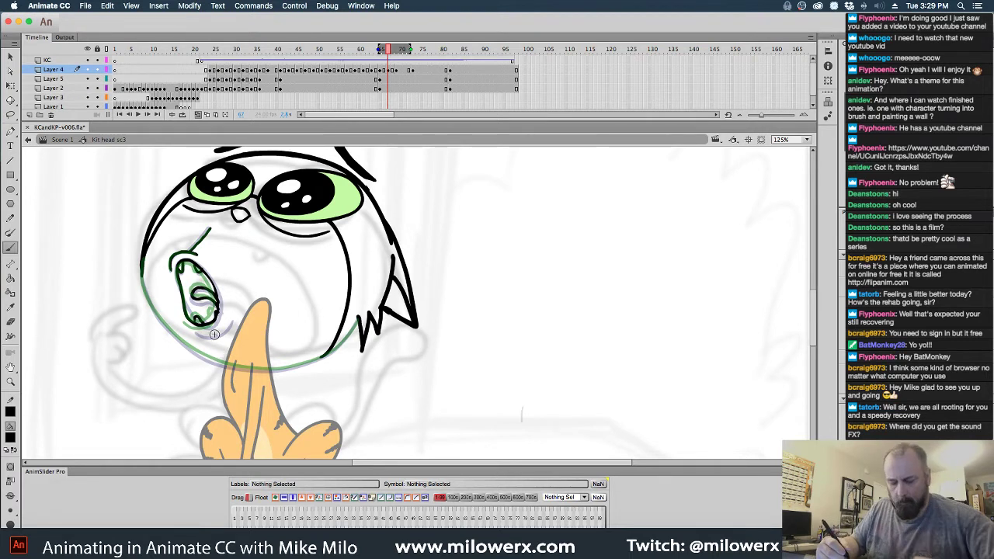
key(super+z)
key(super+z)
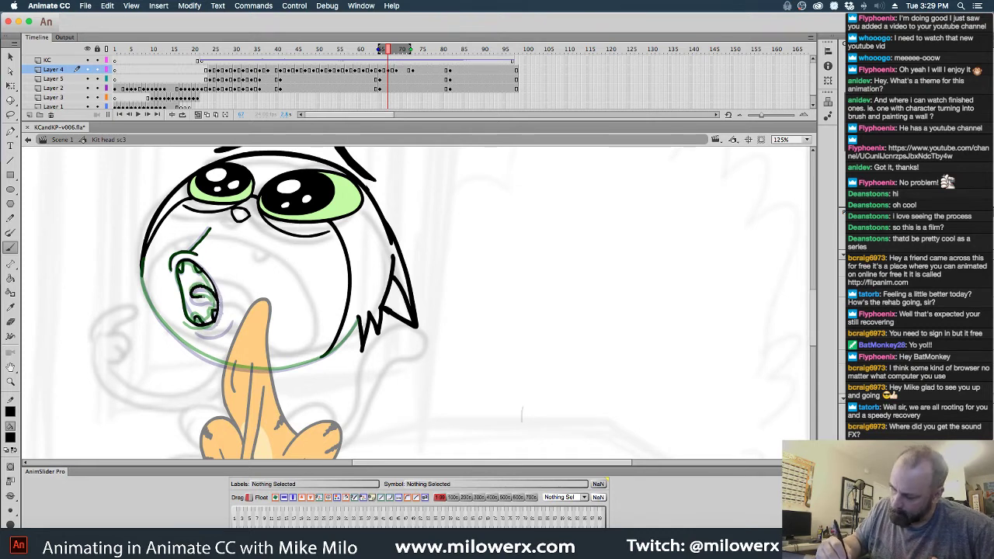
- Add the lower lip crease and a smooth chin outline to the frame 67 drawing, redoing the chin stroke from ear to cheek
mouse_move(200, 296)
mouse_down()
mouse_move(216, 308)
mouse_move(192, 334)
mouse_move(219, 335)
mouse_move(231, 318)
mouse_up()
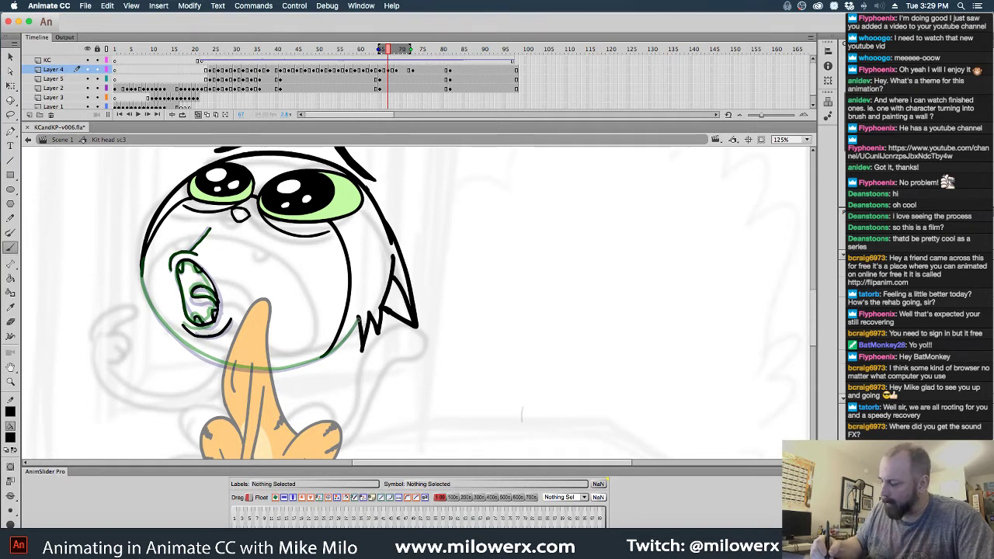
drag(345, 339, 295, 367)
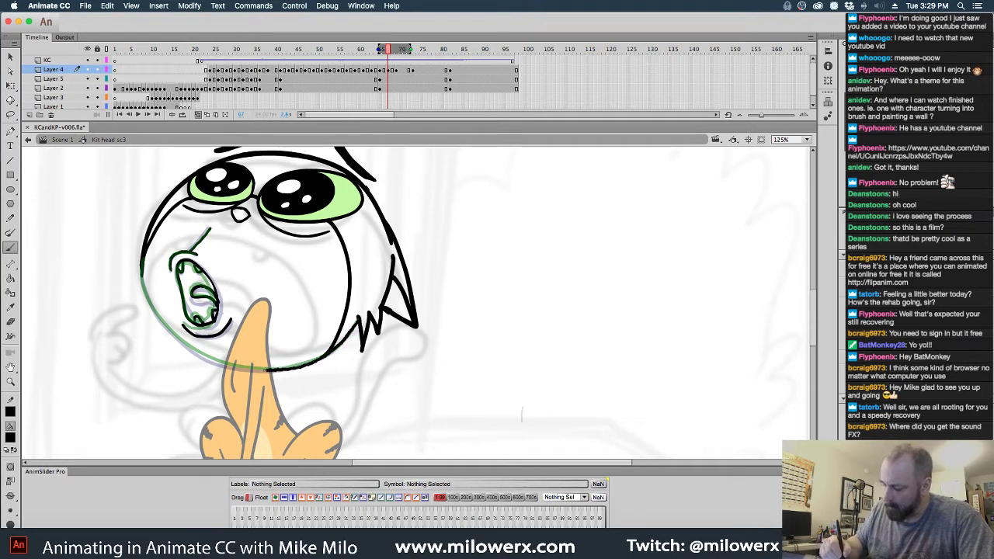
mouse_move(211, 360)
mouse_down()
mouse_move(167, 336)
mouse_move(145, 267)
mouse_up()
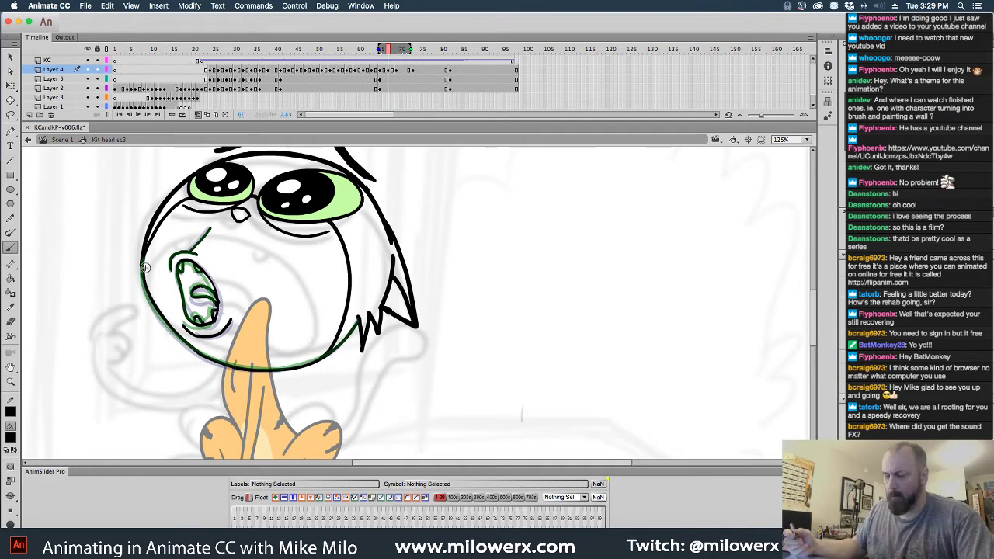
key(ctrl+z)
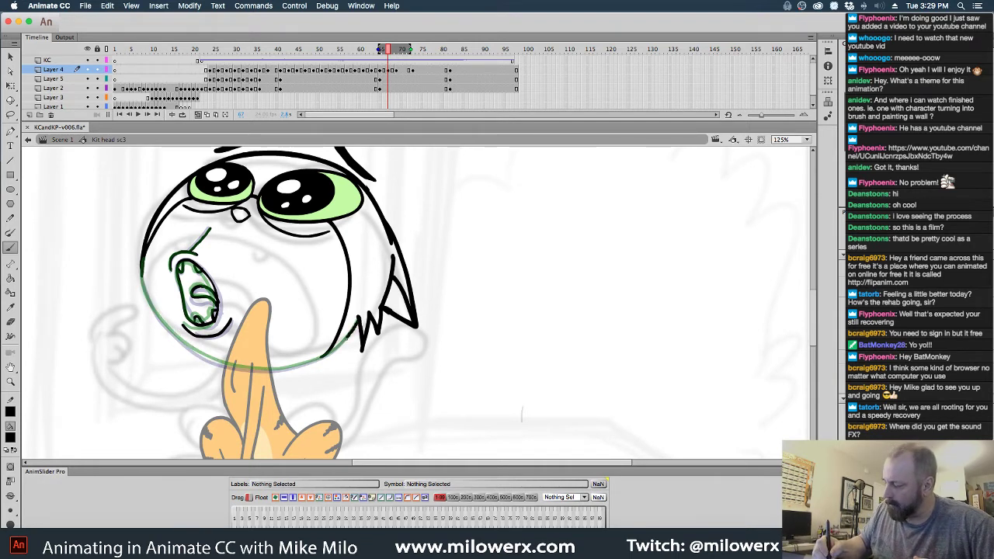
mouse_move(326, 358)
mouse_down()
mouse_move(228, 366)
mouse_move(181, 342)
mouse_move(147, 302)
mouse_up()
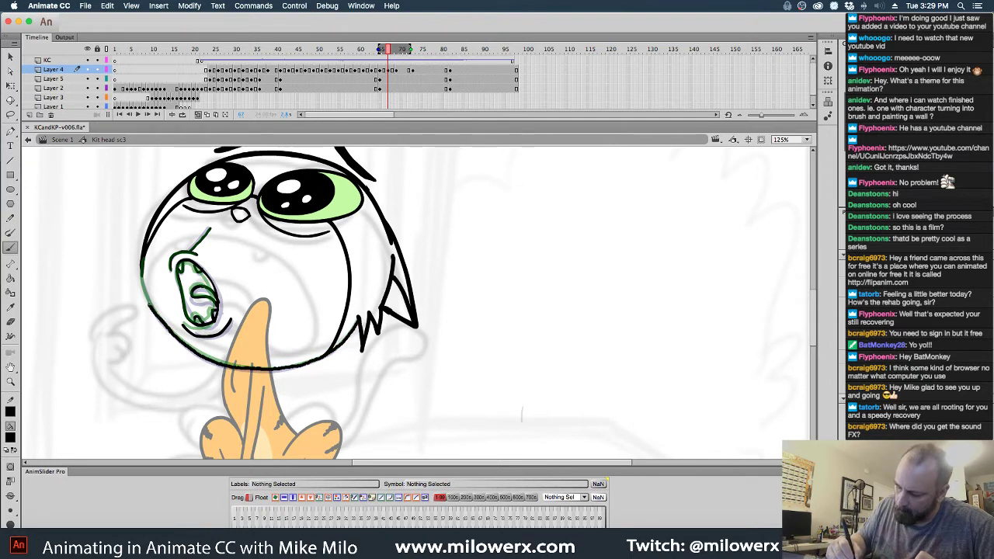
drag(142, 248, 143, 249)
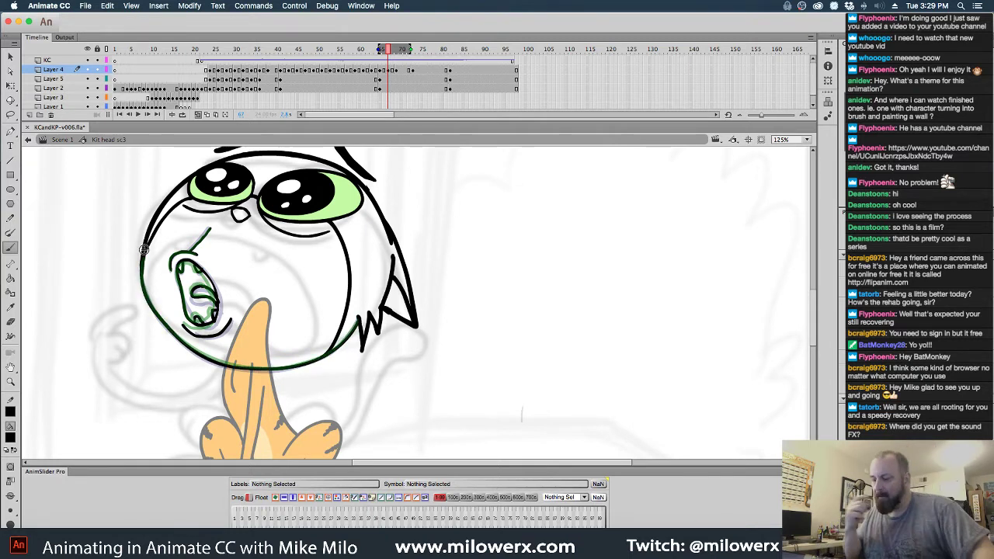
- Insert a blank keyframe at frame 71 of Layer 4 and brush the chin outline, lip creases, cheek line and smaller mouth with fangs and tongue
click(405, 72)
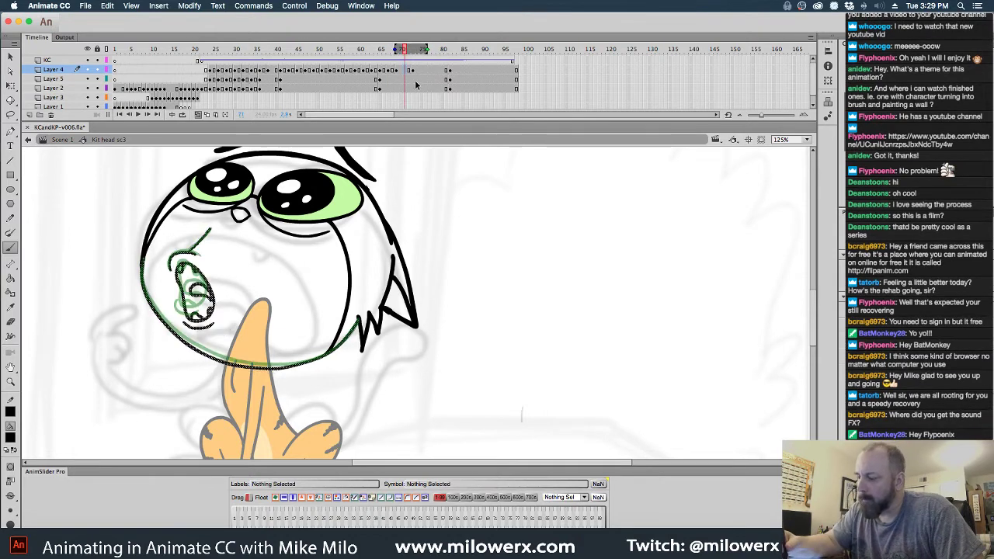
key(F7)
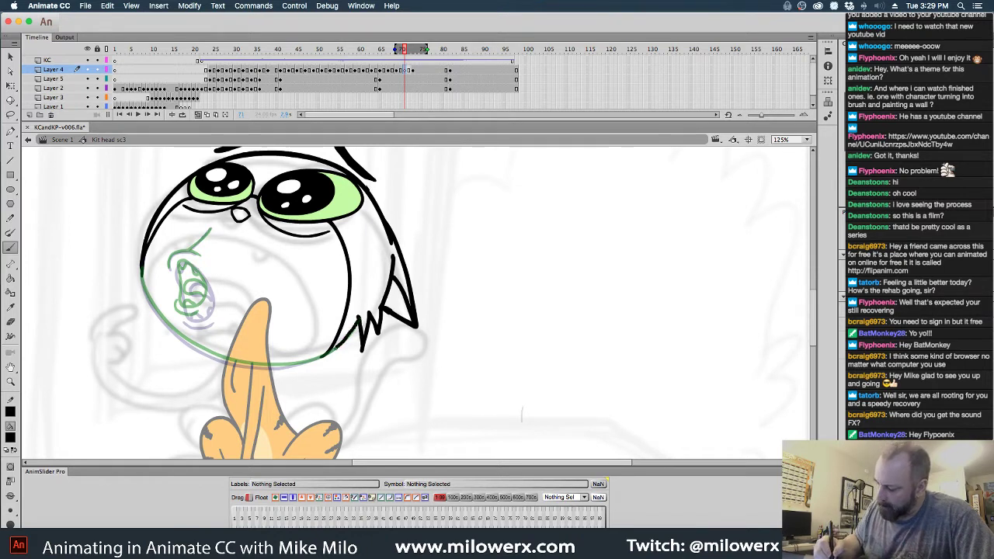
mouse_move(318, 359)
mouse_down()
mouse_move(214, 357)
mouse_move(150, 302)
mouse_up()
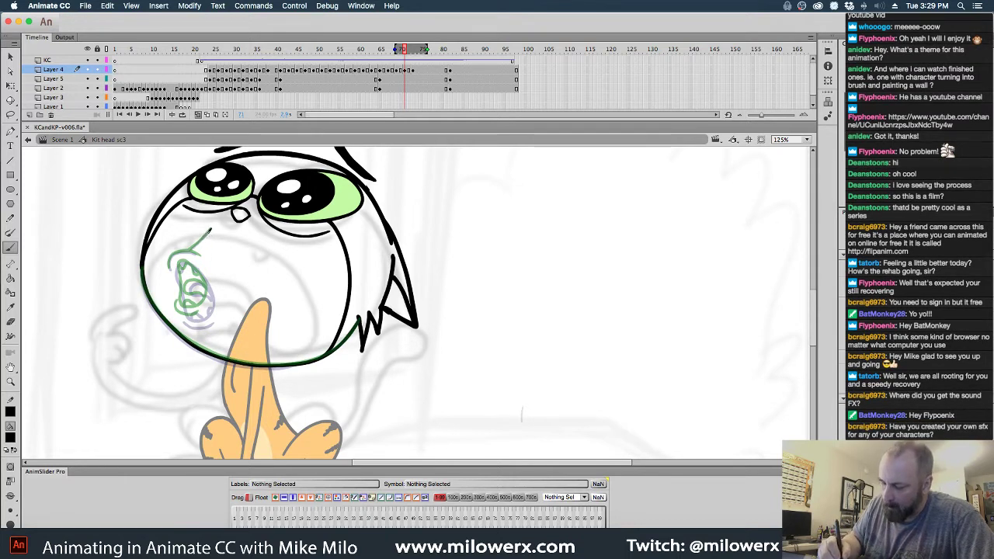
drag(172, 257, 168, 269)
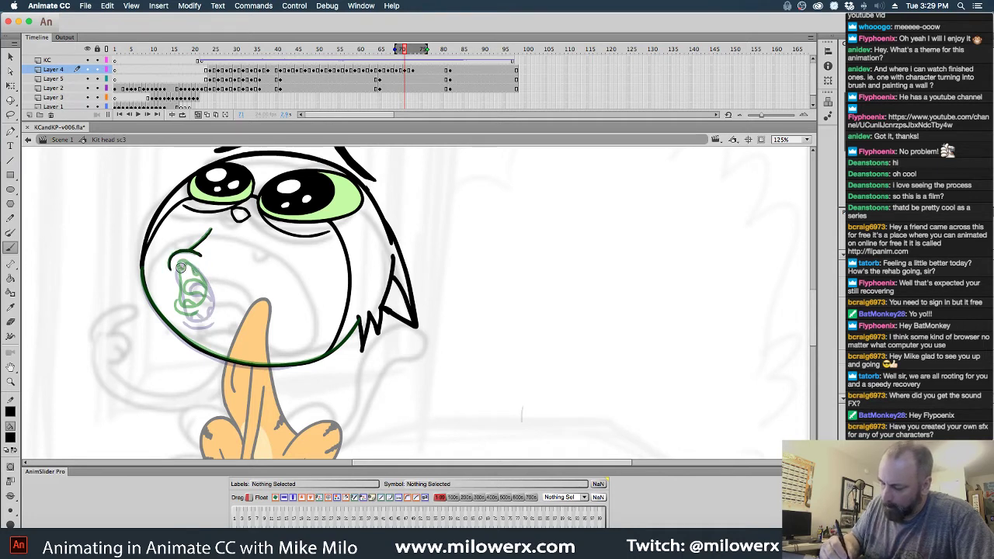
drag(177, 269, 194, 268)
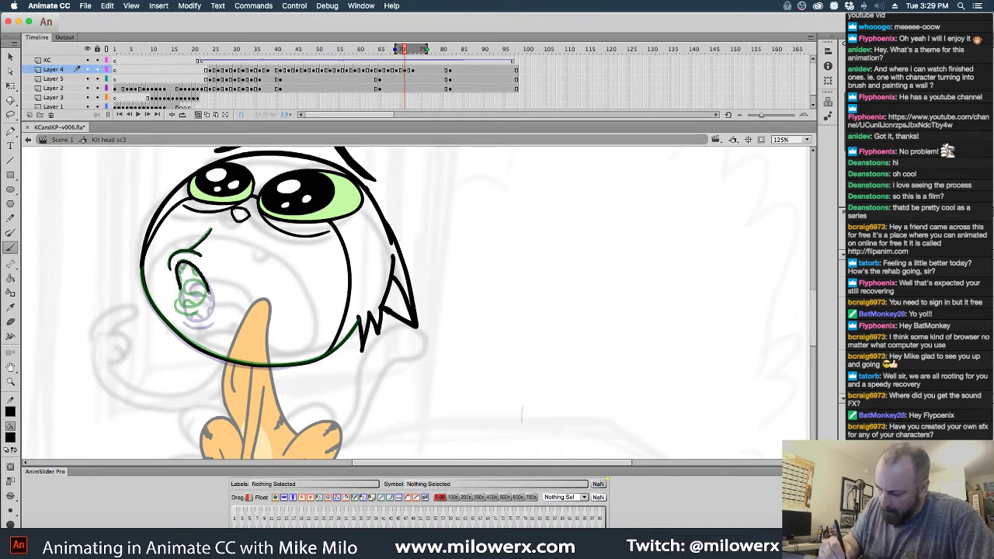
drag(185, 314, 184, 264)
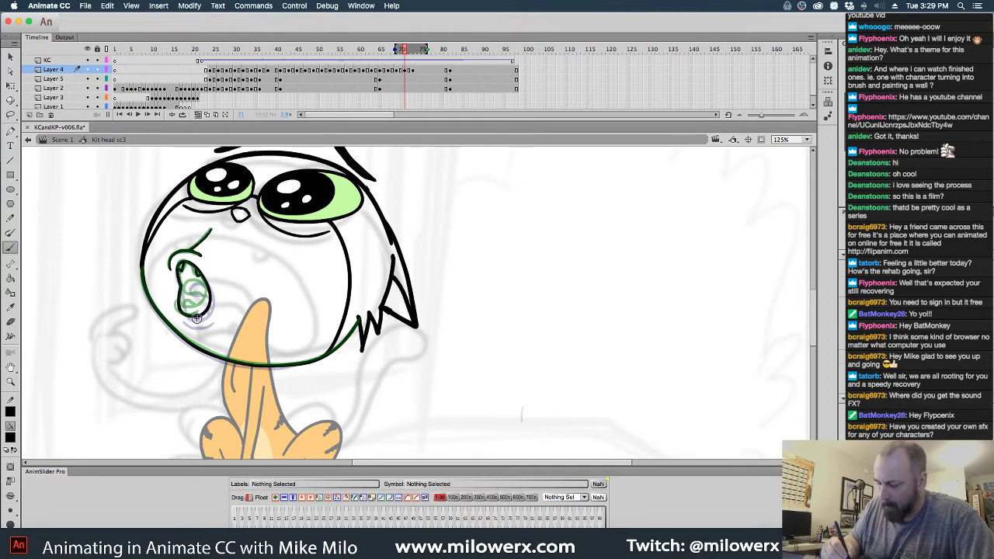
mouse_move(203, 313)
mouse_down()
mouse_move(206, 288)
mouse_move(189, 290)
mouse_move(208, 301)
mouse_move(198, 324)
mouse_up()
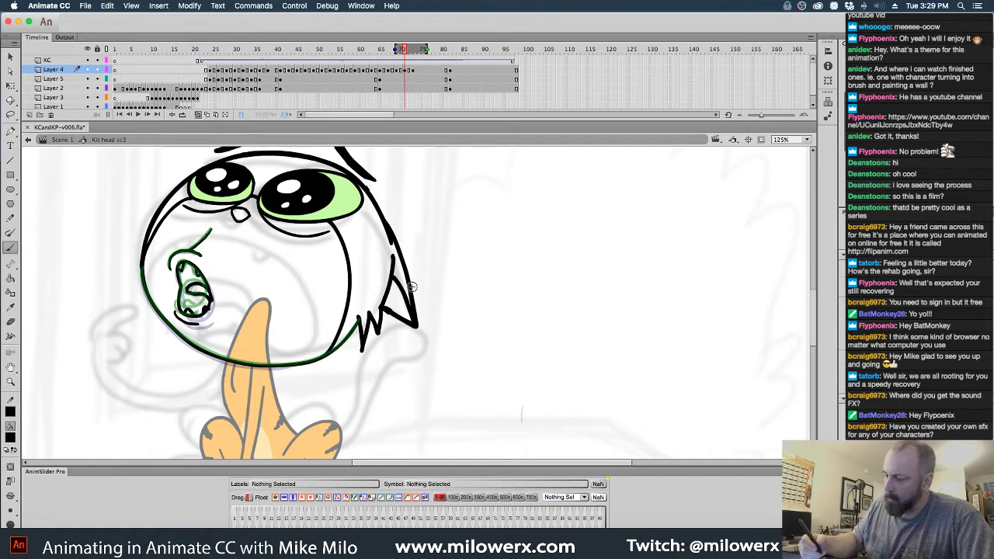
- Insert a blank keyframe at frame 77 of Layer 4 and brush the raised chin, tiny mouth with its inner details, cheek line and lip creases
click(431, 85)
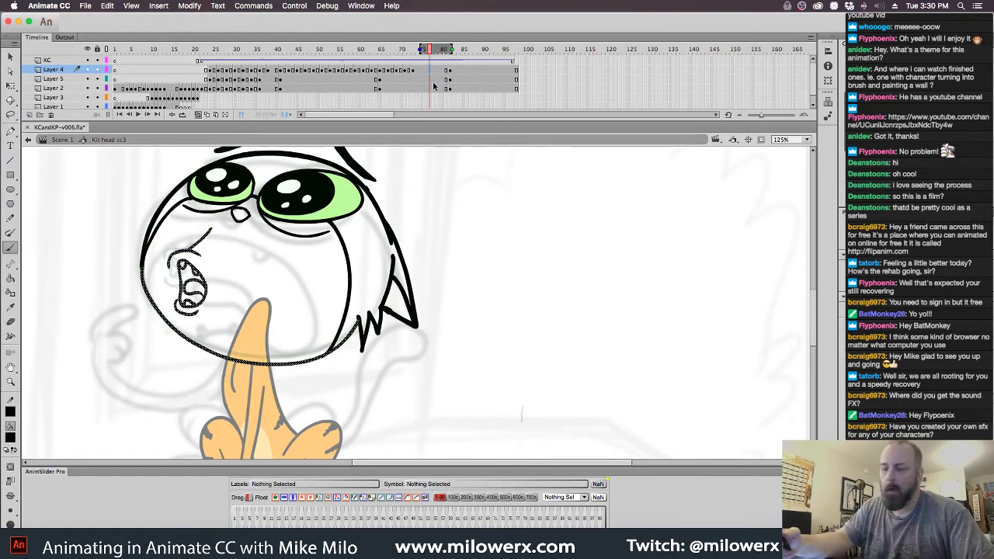
key(F7)
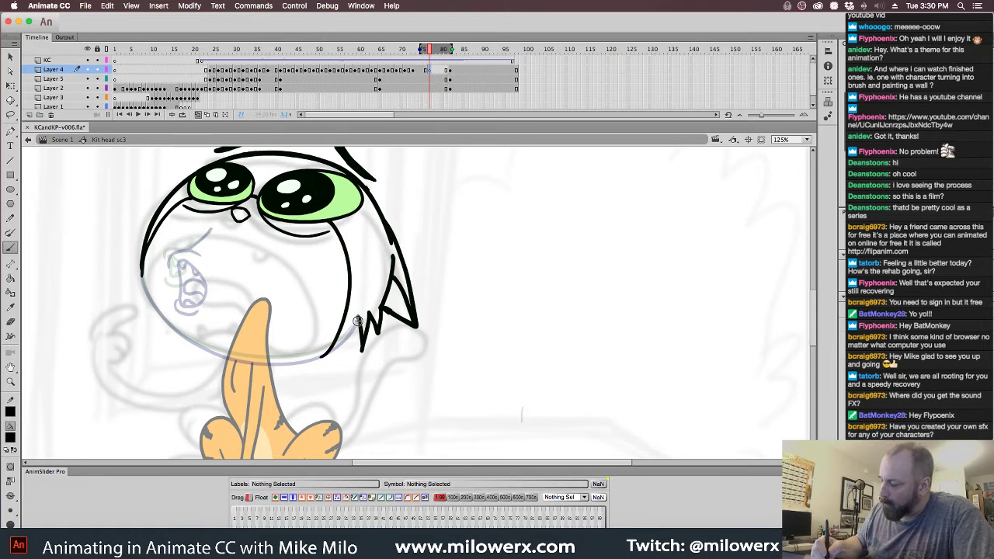
mouse_move(359, 320)
mouse_down()
mouse_move(290, 363)
mouse_move(218, 354)
mouse_move(146, 298)
mouse_move(143, 255)
mouse_move(194, 281)
mouse_up()
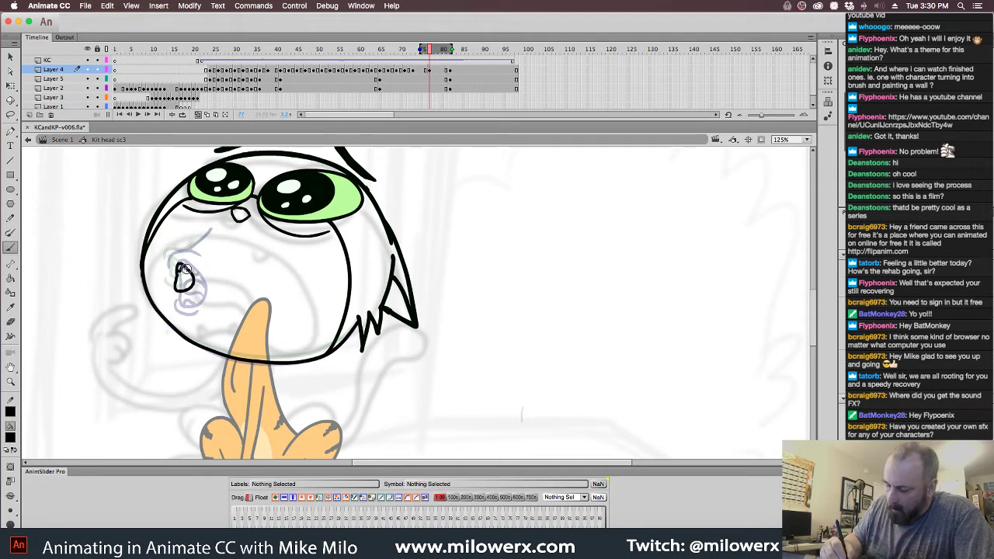
drag(172, 267, 211, 230)
drag(171, 293, 193, 305)
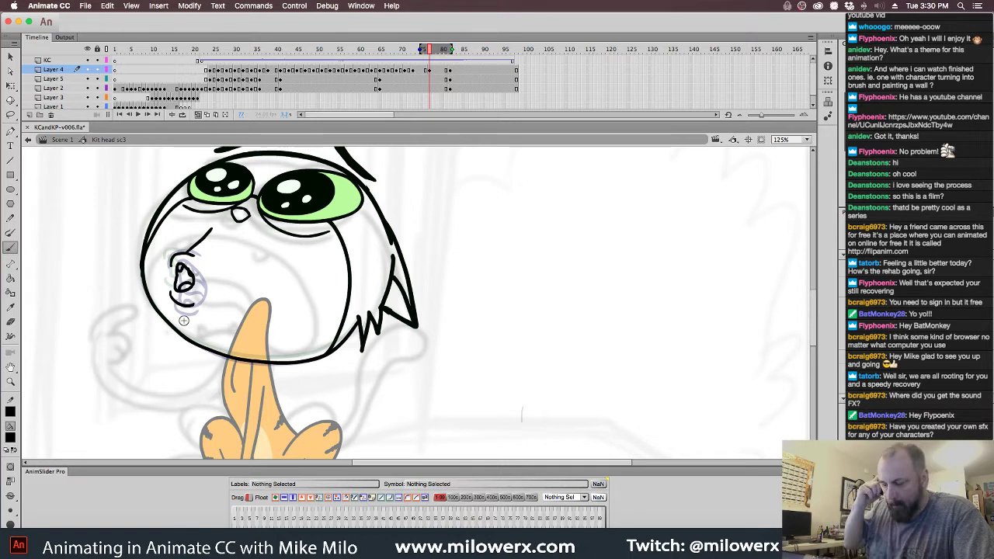
- Insert a blank keyframe at frame 75 of Layer 4 and brush the small mouth with fangs and tongue, lip creases, cheek line and chin outline
click(422, 70)
key(BackSpace)
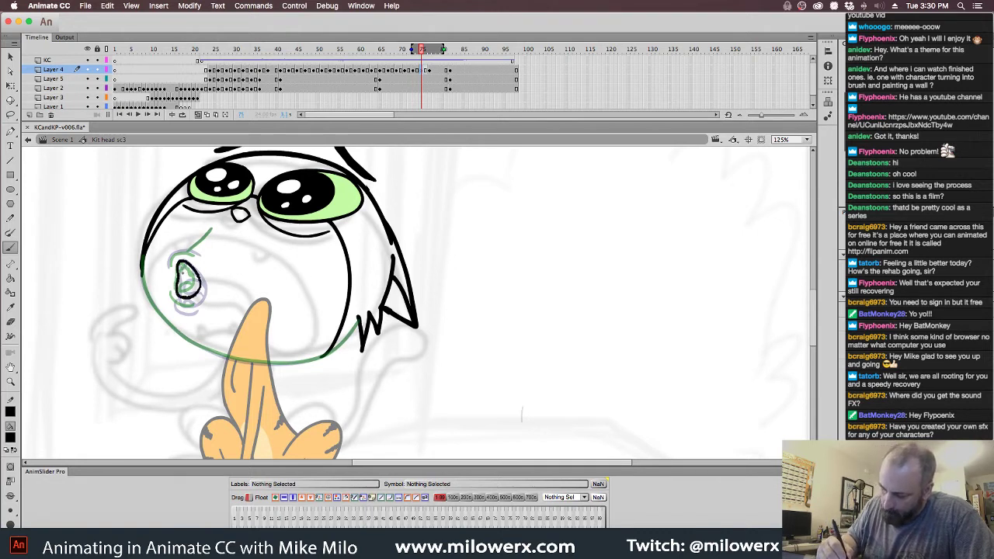
mouse_move(178, 269)
mouse_down()
mouse_move(188, 272)
mouse_move(176, 253)
mouse_move(199, 256)
mouse_move(208, 232)
mouse_up()
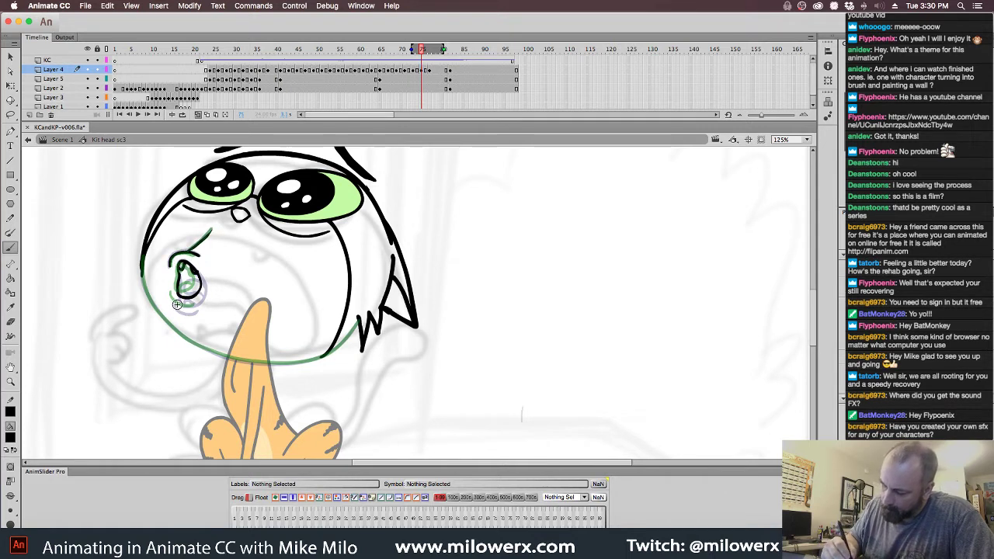
drag(182, 308, 205, 295)
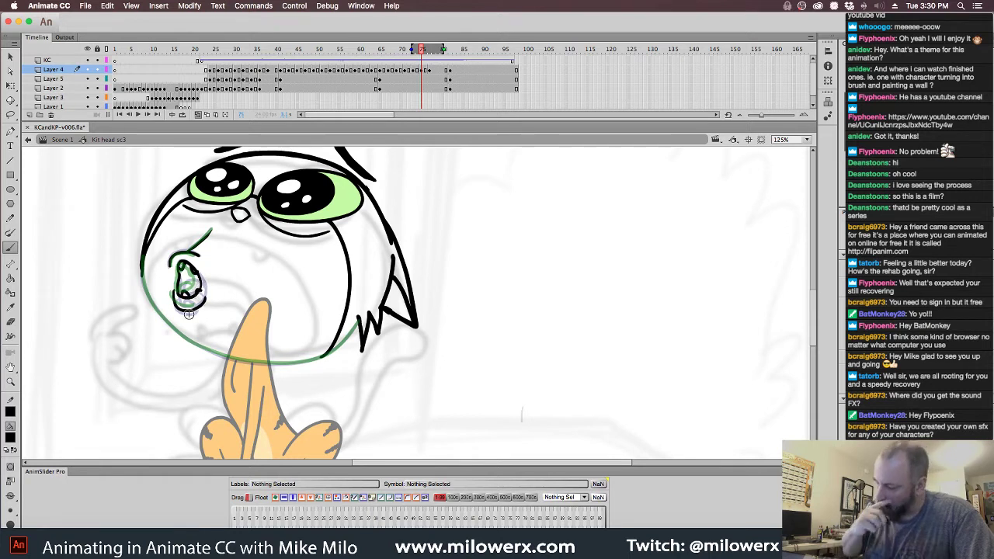
key(super+z)
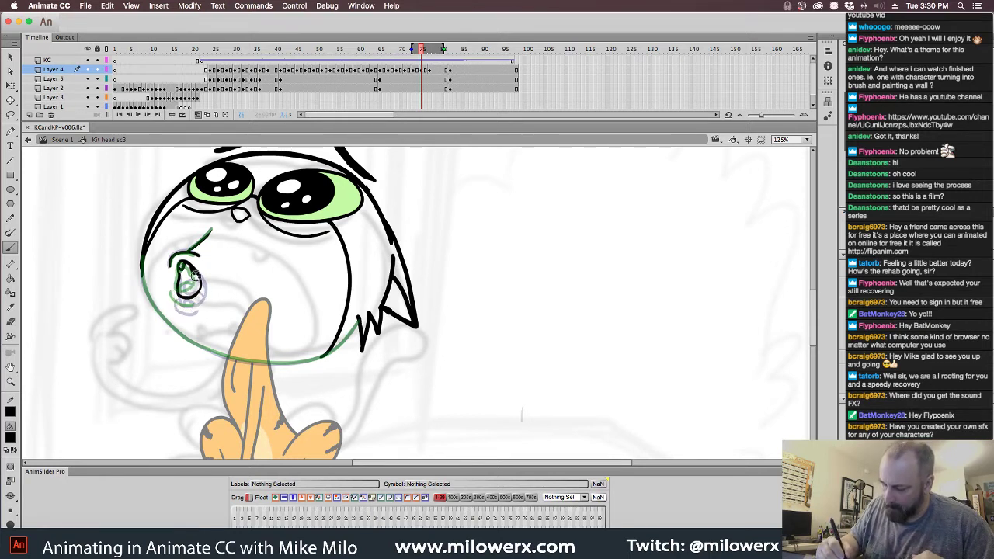
key(super+z)
key(super+z)
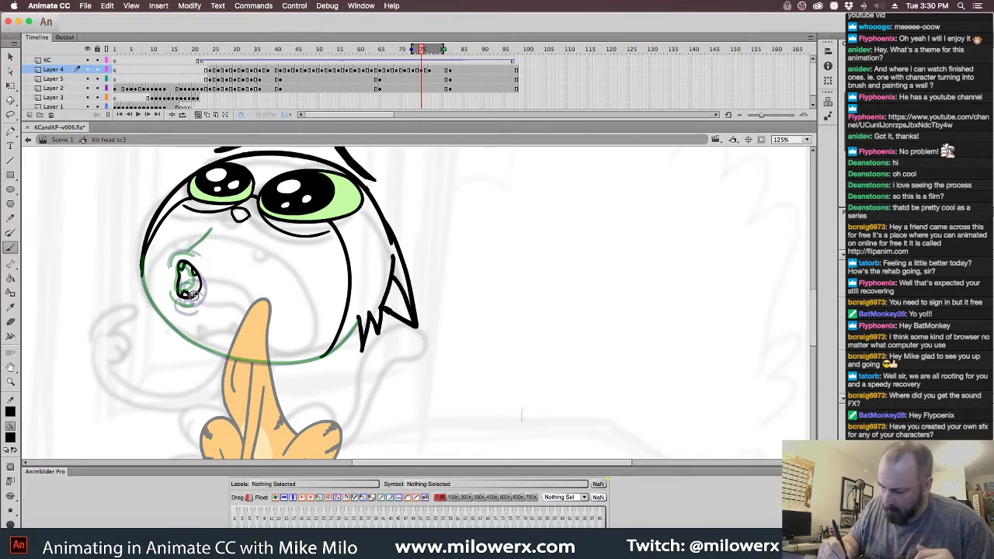
drag(193, 292, 199, 288)
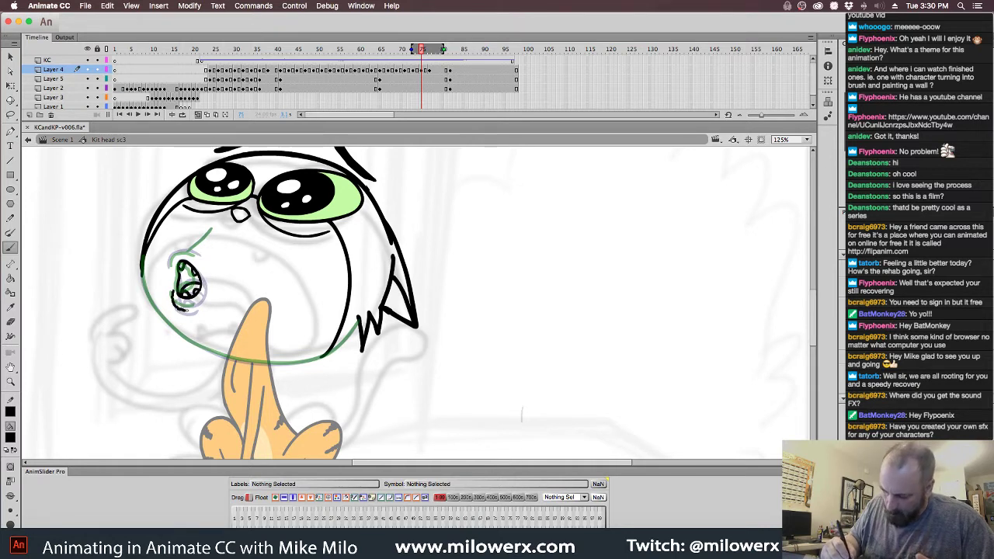
mouse_move(203, 304)
mouse_down()
mouse_move(183, 256)
mouse_move(171, 263)
mouse_move(200, 250)
mouse_move(213, 230)
mouse_up()
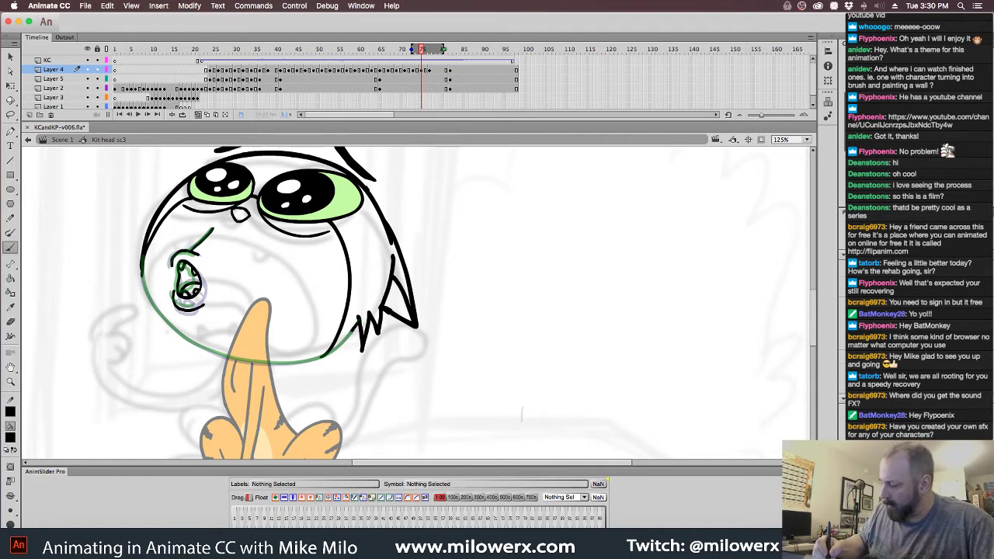
mouse_move(353, 328)
mouse_down()
mouse_move(326, 354)
mouse_move(259, 364)
mouse_move(220, 357)
mouse_move(168, 325)
mouse_up()
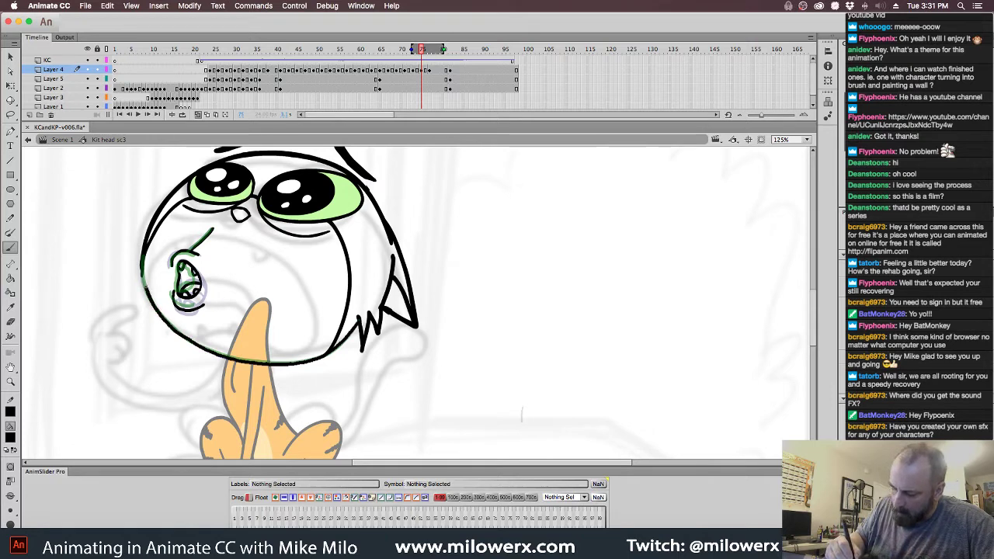
- Insert a blank keyframe at frame 79 of Layer 4 and brush the tiny mouth with inner details, cheek line, lip creases and chin outline
click(439, 78)
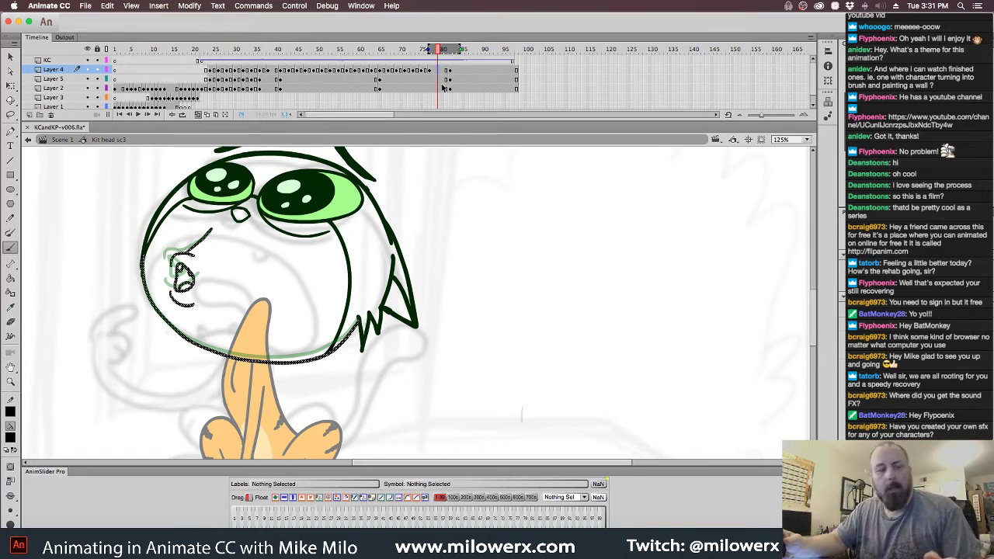
key(F7)
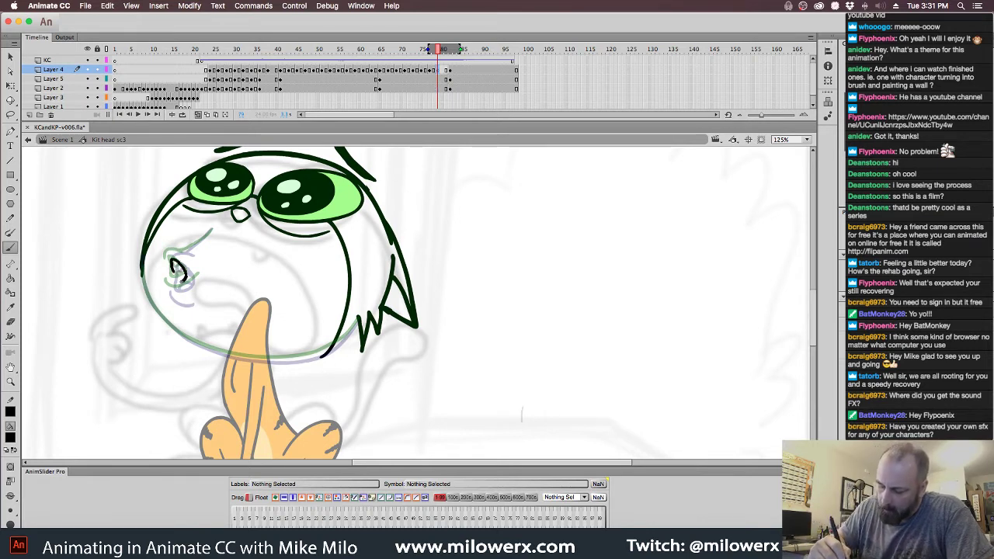
drag(172, 267, 180, 286)
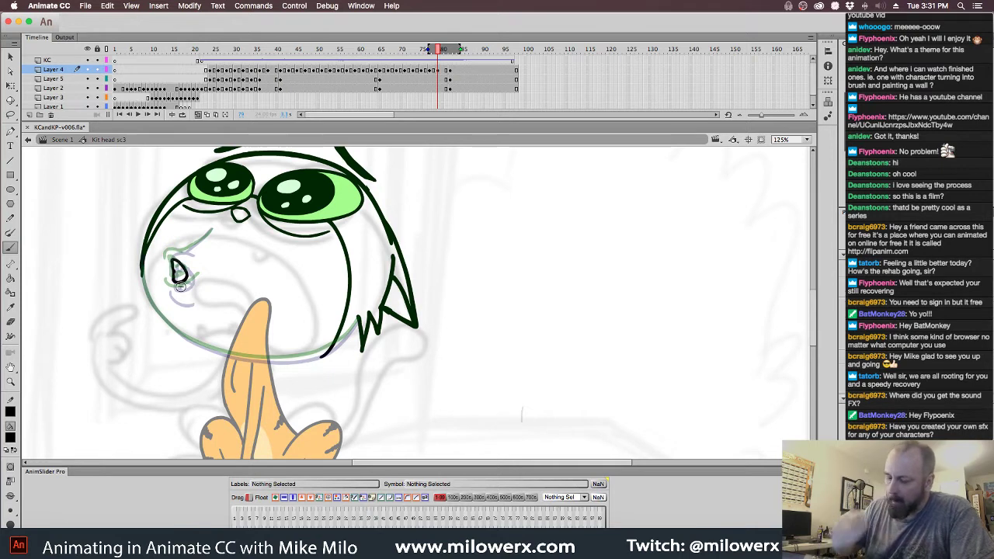
key(super+z)
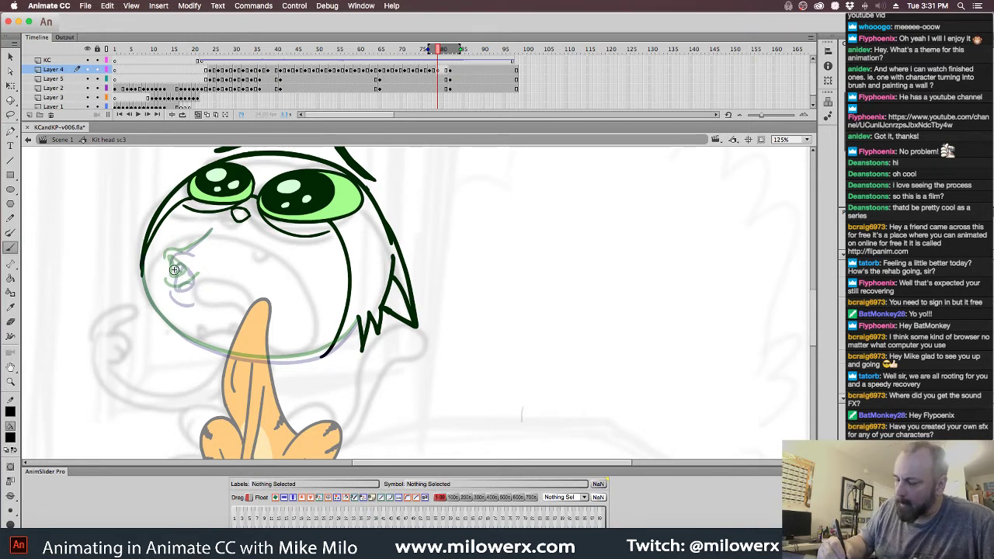
mouse_move(174, 270)
mouse_down()
mouse_move(174, 283)
mouse_move(166, 256)
mouse_move(215, 230)
mouse_up()
mouse_move(174, 282)
mouse_down()
mouse_move(170, 299)
mouse_move(191, 297)
mouse_up()
drag(174, 262, 184, 271)
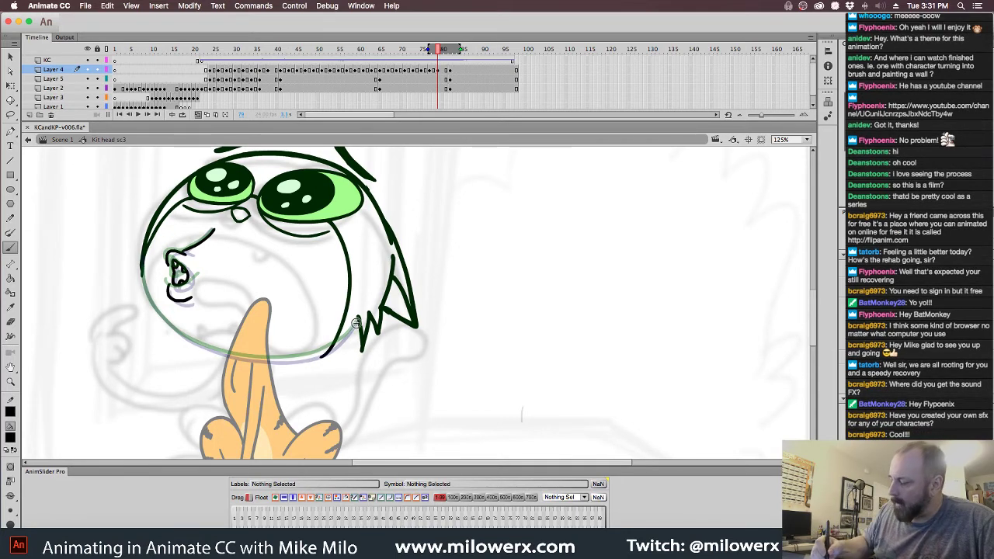
mouse_move(344, 337)
mouse_down()
mouse_move(266, 362)
mouse_move(185, 336)
mouse_up()
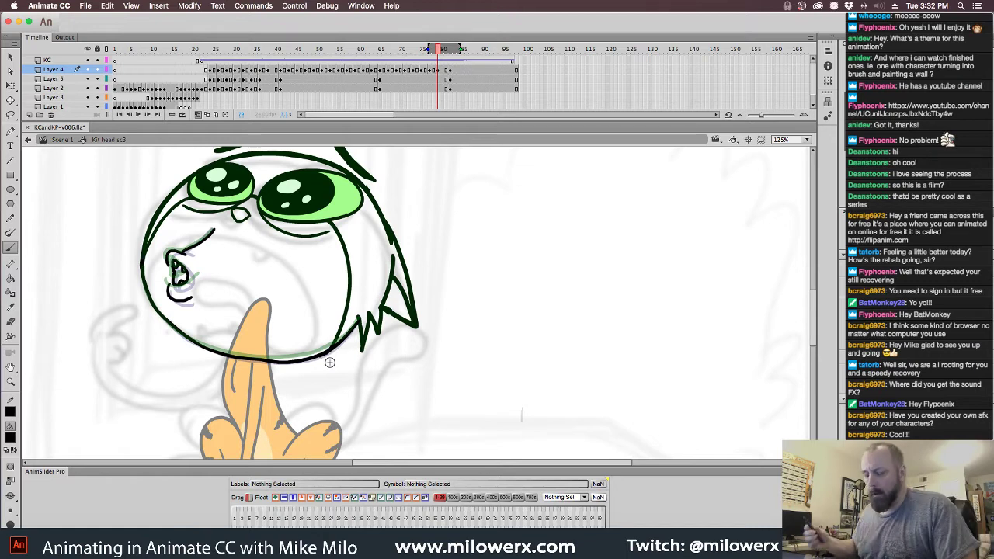
- Review the closing mouth without onion skinning, and push the keyframes just after frame 81 on Layers 4, 5 and 2 one frame later
click(200, 115)
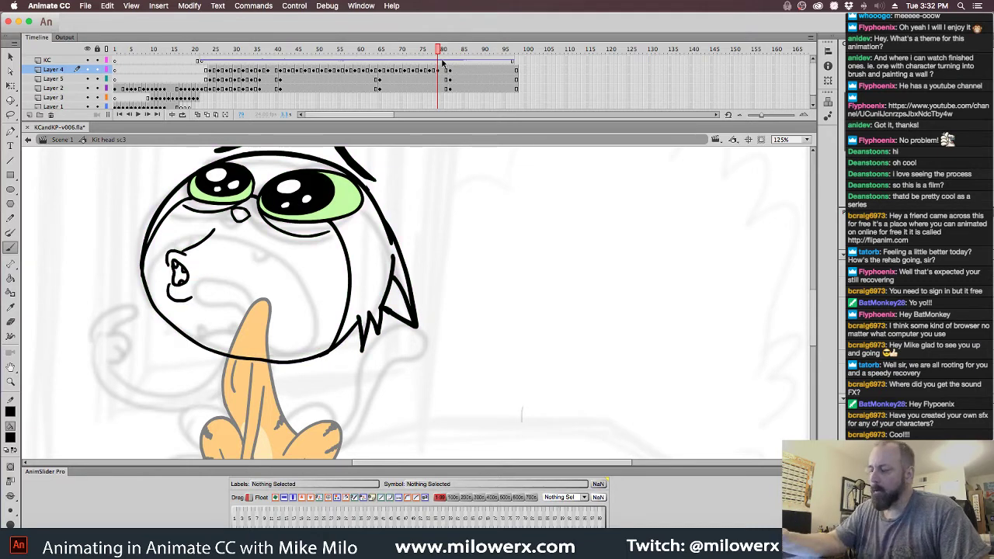
mouse_move(437, 52)
mouse_down()
mouse_move(199, 56)
mouse_move(481, 70)
mouse_move(446, 76)
mouse_move(363, 52)
mouse_move(264, 61)
mouse_move(477, 74)
mouse_move(459, 68)
mouse_move(475, 65)
mouse_up()
click(471, 70)
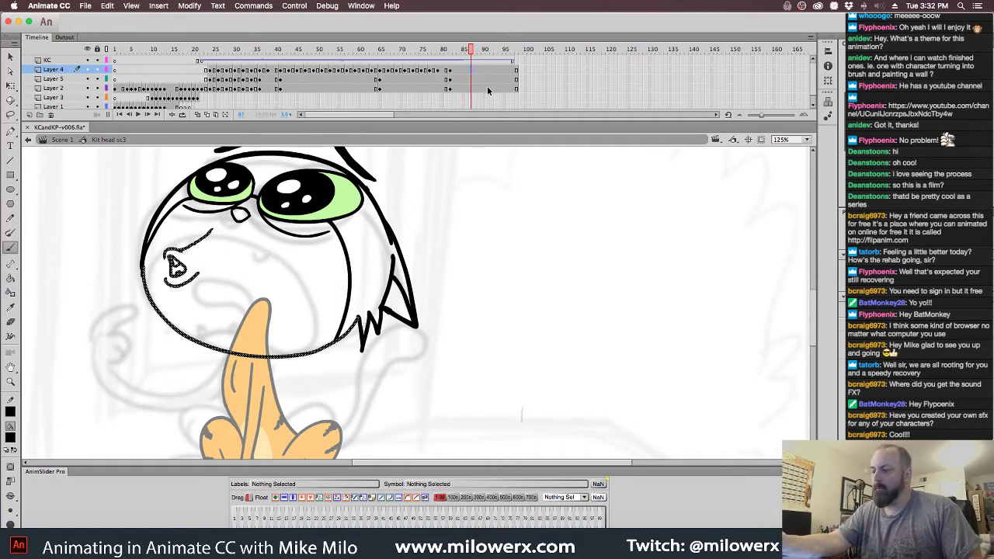
click(447, 71)
drag(451, 90, 454, 71)
click(445, 72)
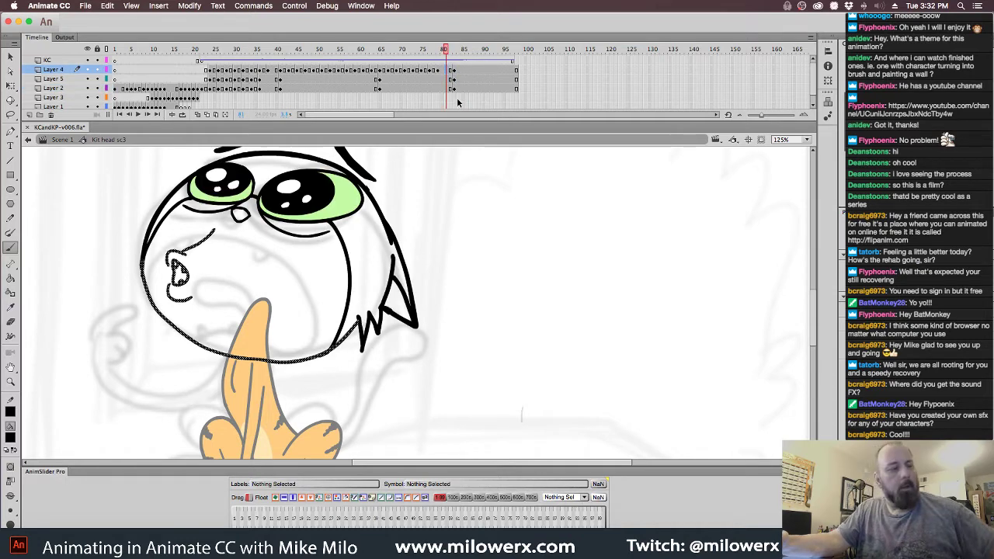
- Insert a blank keyframe at frame 81 of Layer 4 and, with onion skinning on, brush the chin outline, tiny mouth, cheek line and lip creases
key(Delete)
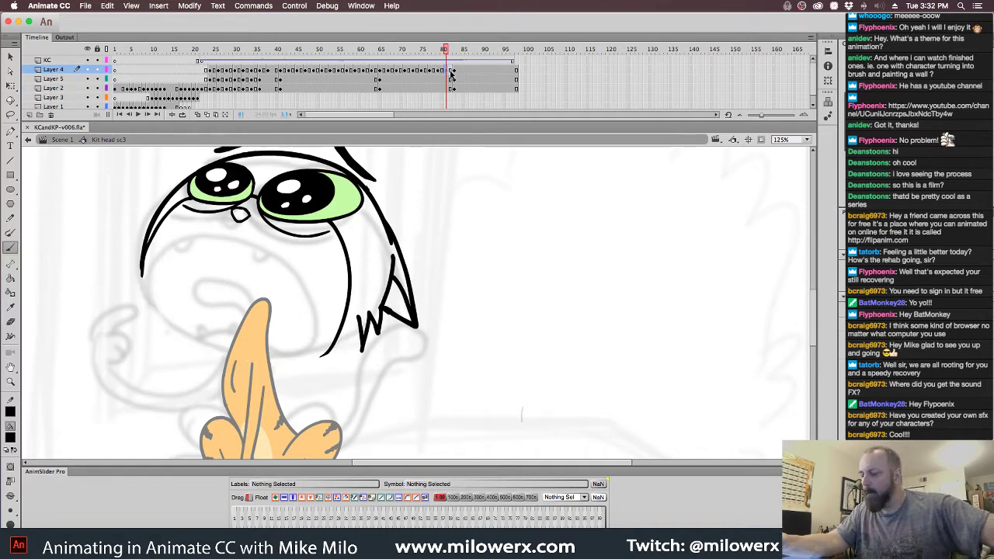
click(197, 114)
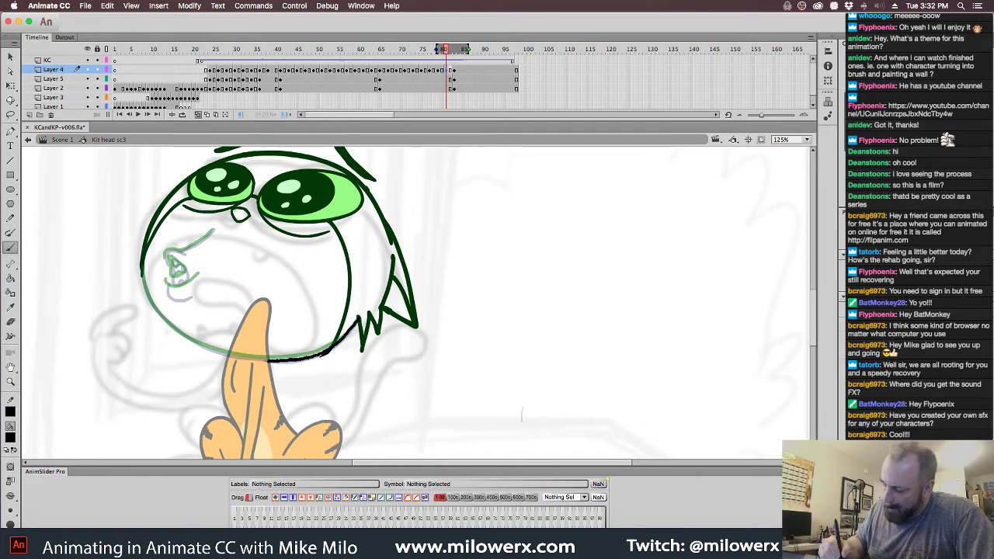
drag(232, 356, 202, 346)
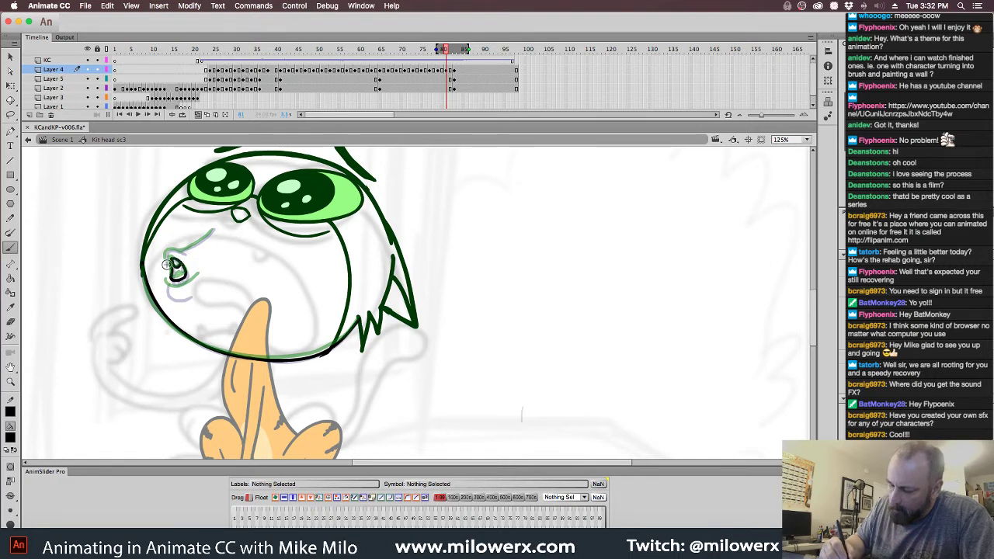
drag(165, 264, 214, 229)
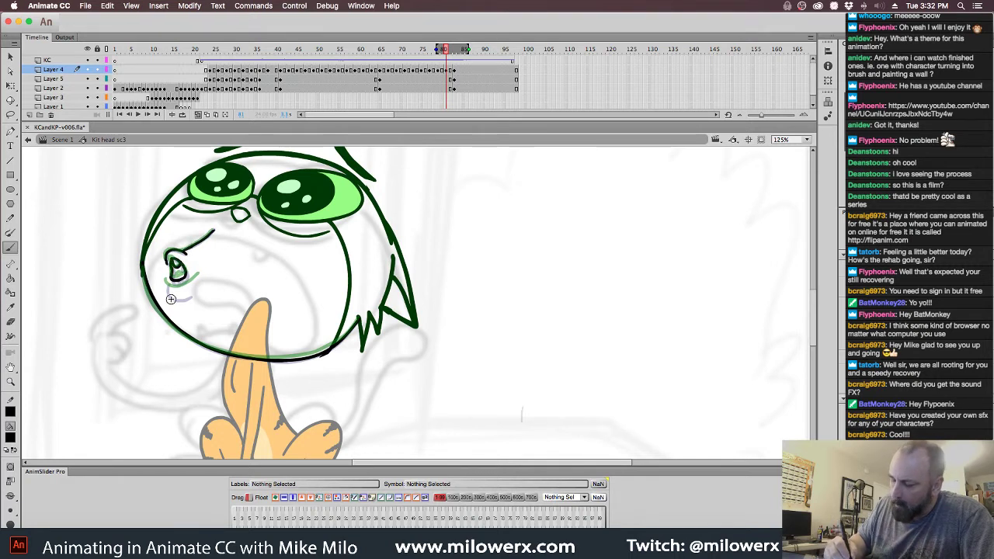
drag(179, 294, 198, 279)
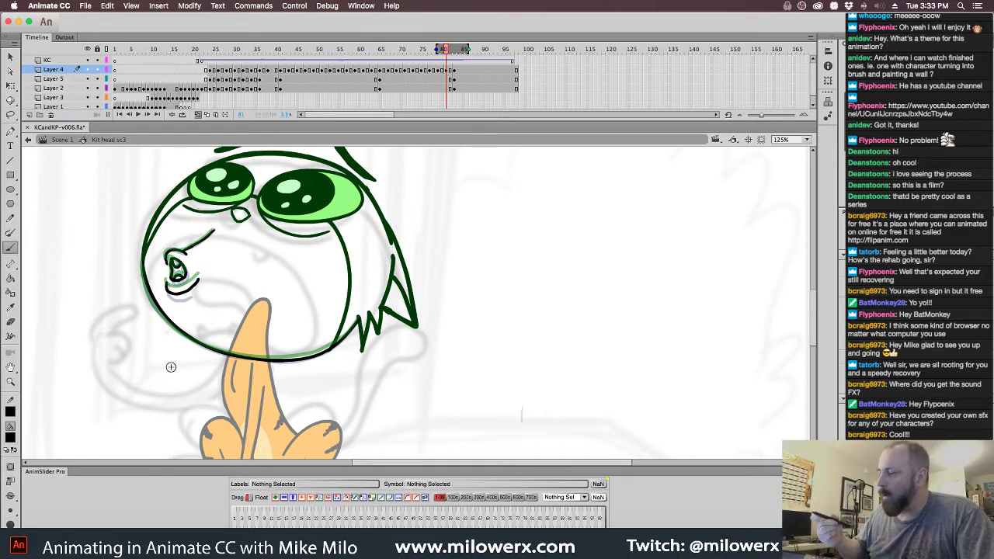
- Scrub back through the mouth drawings without onion skinning, and save the changes to KCandKP-v006.fla while quitting
click(198, 114)
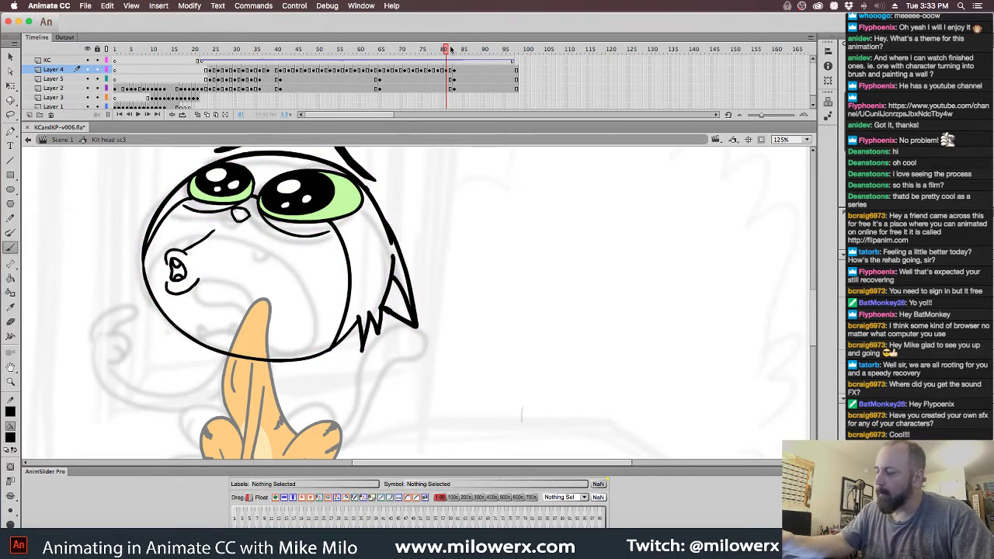
mouse_move(452, 51)
mouse_down()
mouse_move(253, 62)
mouse_move(339, 52)
mouse_move(412, 62)
mouse_move(394, 65)
mouse_move(398, 51)
mouse_move(433, 51)
mouse_move(412, 53)
mouse_up()
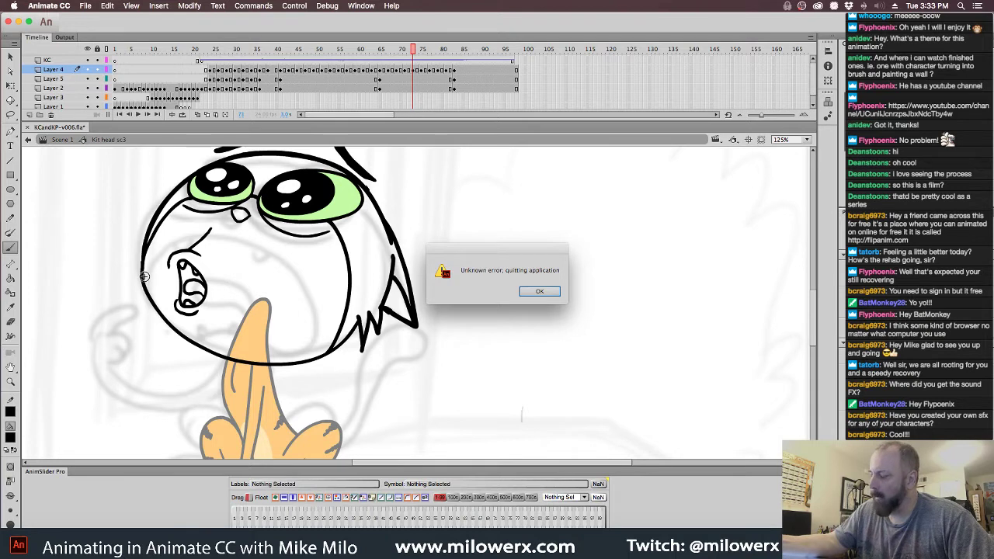
click(543, 294)
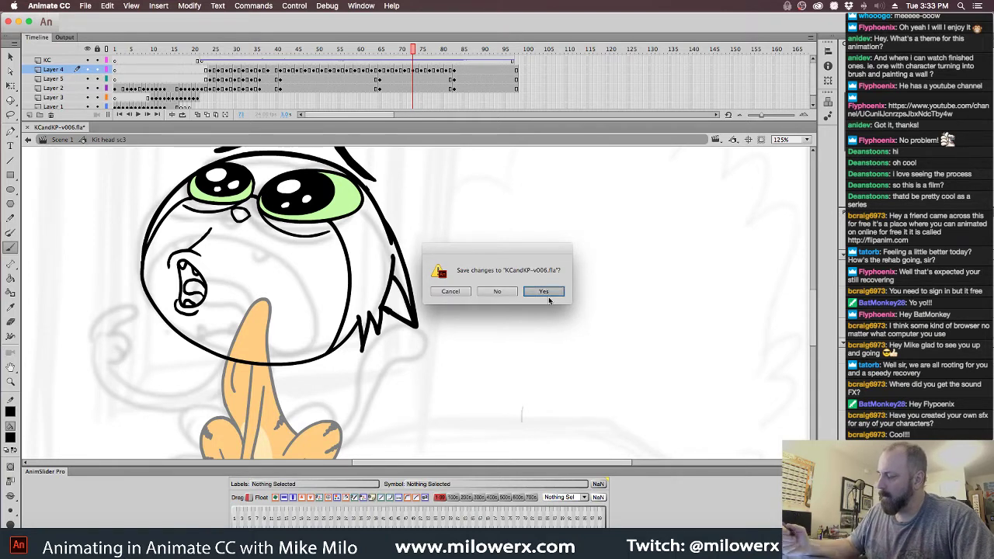
click(547, 295)
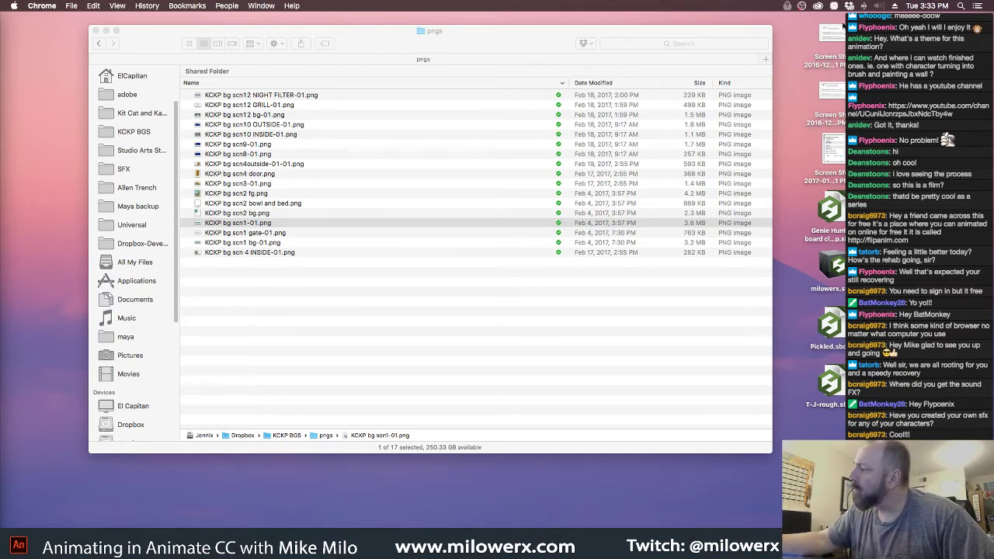
- Switch to Creative Cloud, relaunch Animate CC (2017) and reopen KCandKP-v006.fla
click(818, 6)
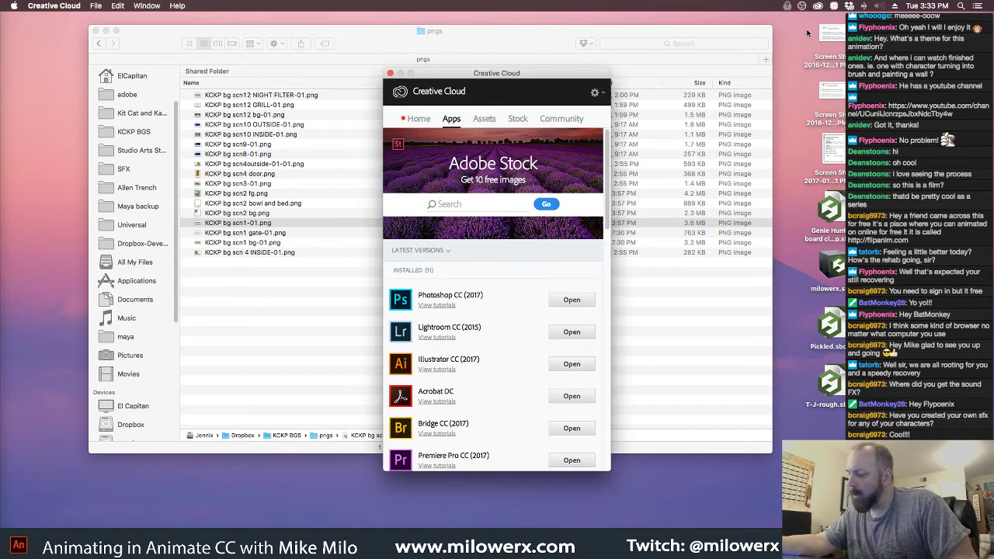
drag(612, 224, 608, 276)
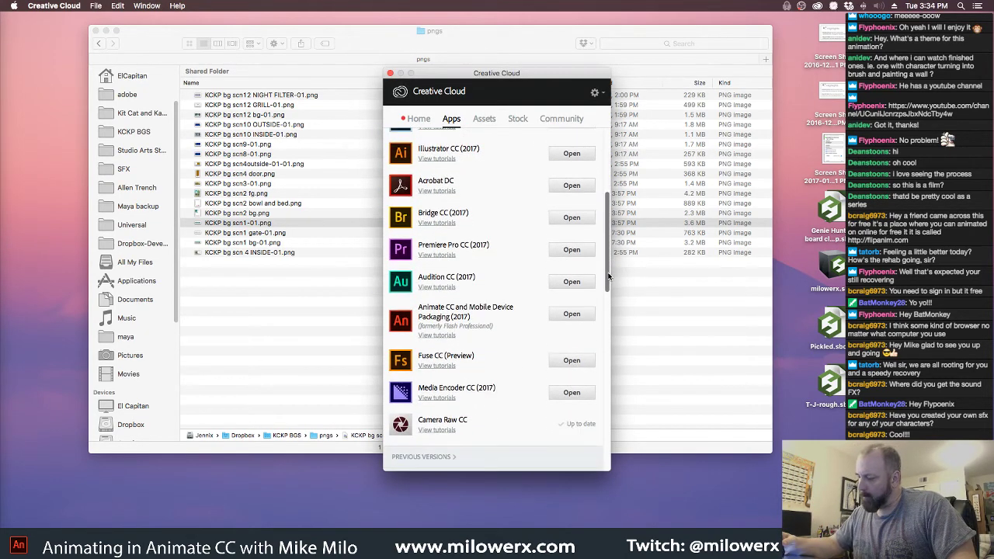
click(575, 318)
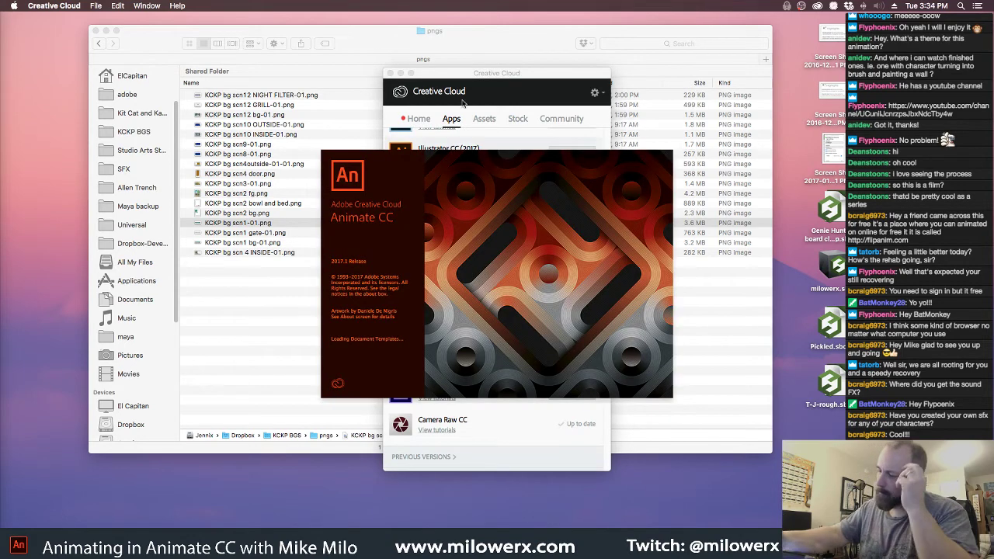
click(390, 73)
right_click(301, 541)
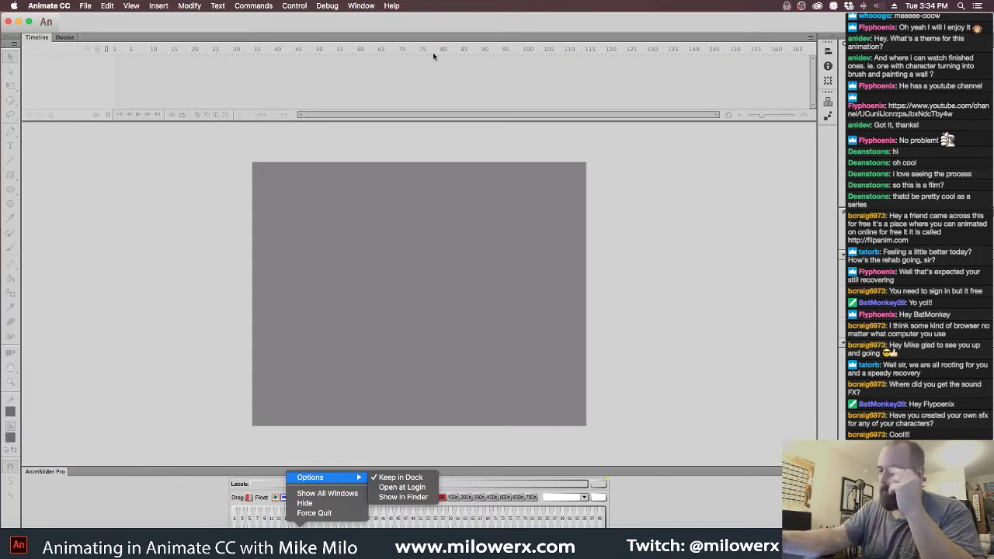
click(443, 27)
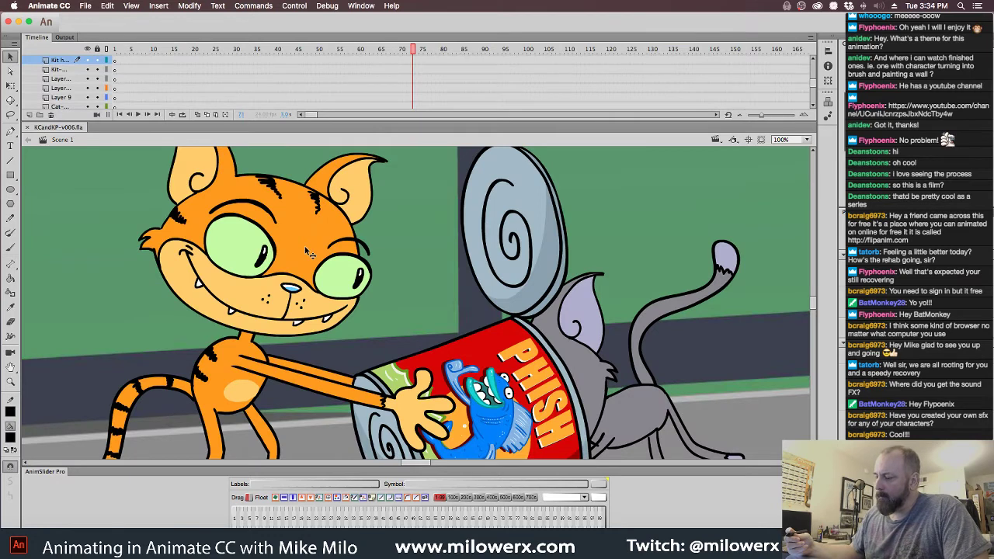
- Go to the crying cat shot around frame 1336 of Scene 1, open the Kit head sc3 symbol and move to frame 85
drag(309, 115, 407, 113)
drag(438, 50, 205, 90)
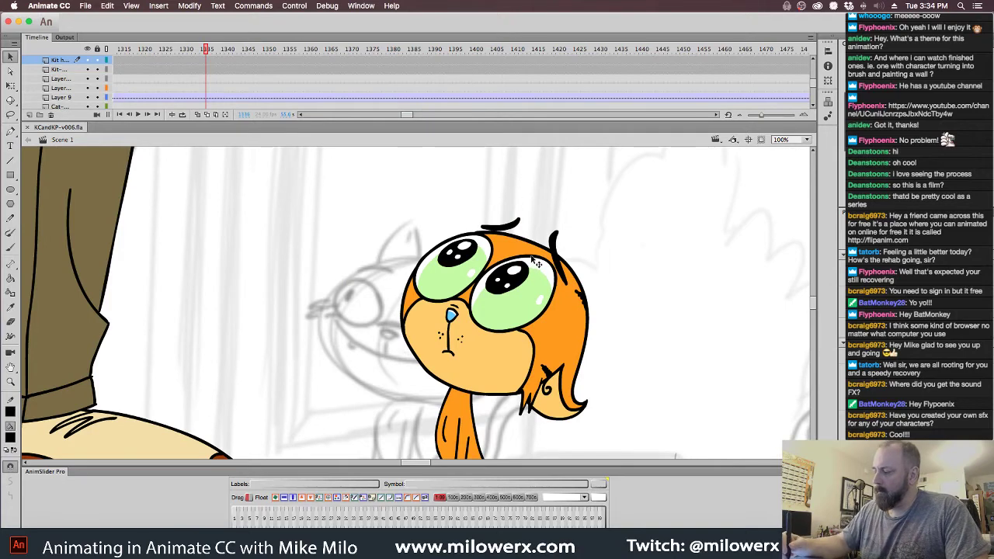
click(541, 276)
double_click(547, 281)
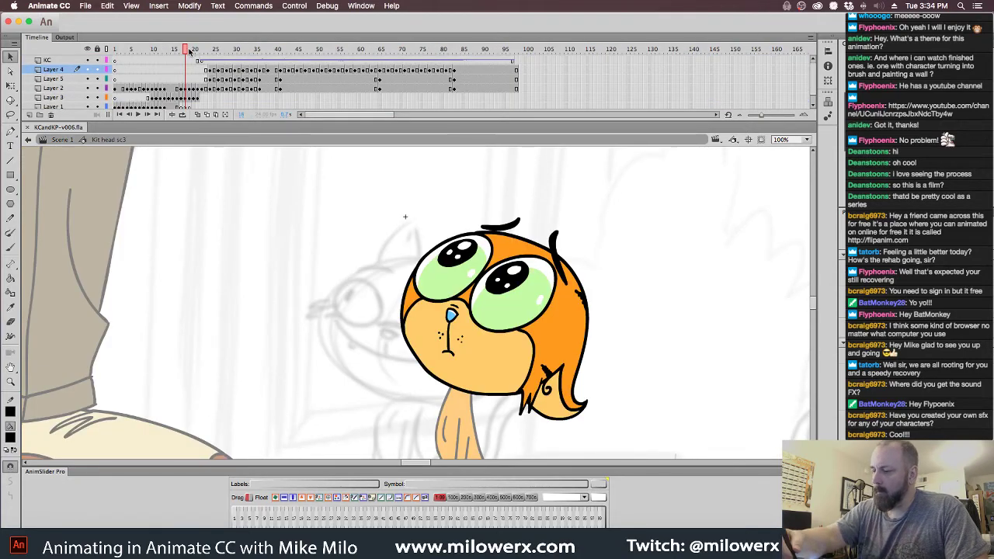
drag(204, 52, 464, 68)
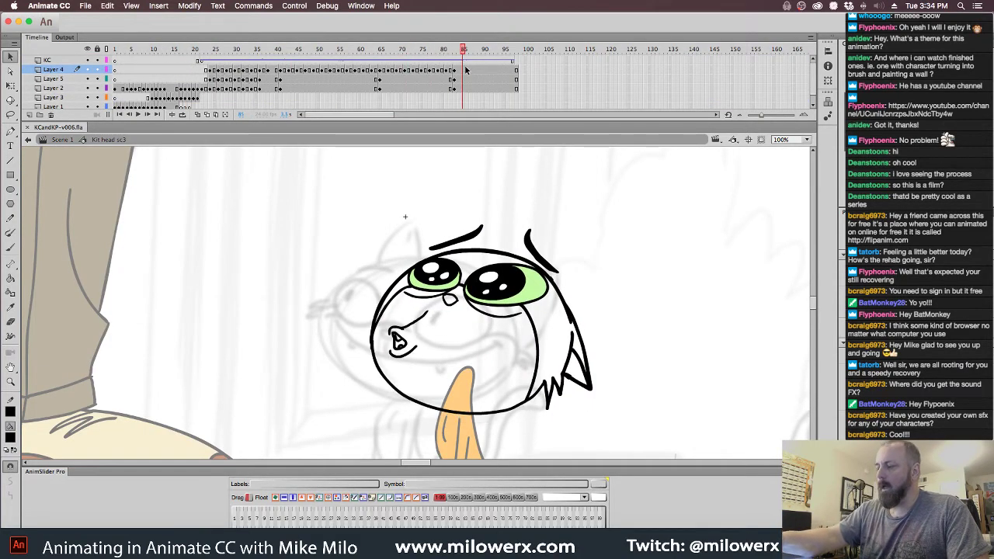
- Save the document as a new version named KCandKP-v007.fla in the Kit Cat and Kapoodle folder
click(85, 5)
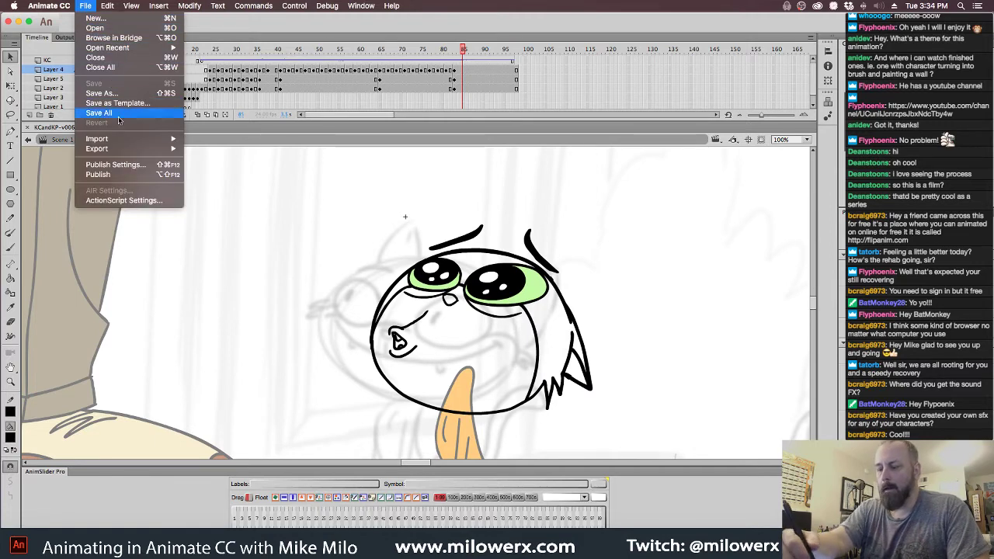
click(137, 106)
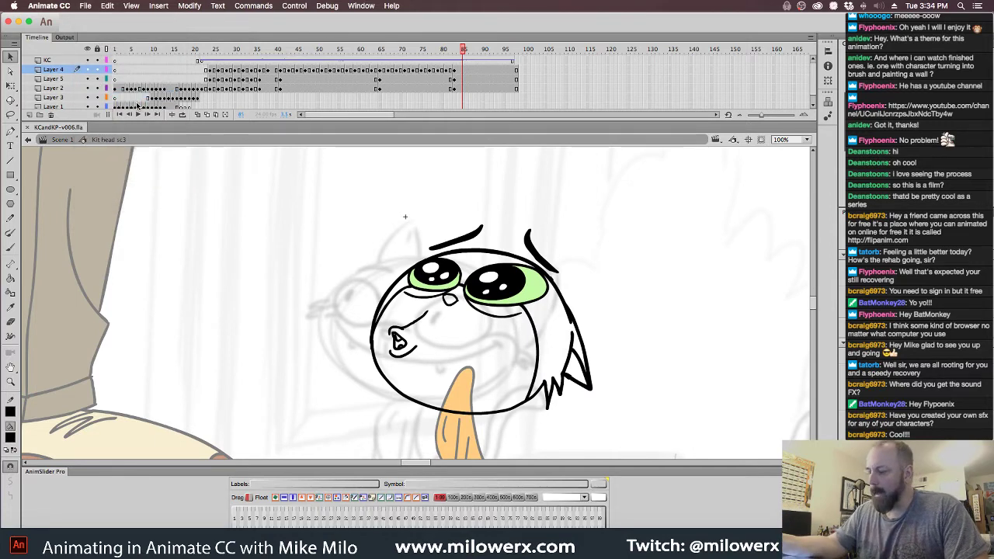
click(481, 45)
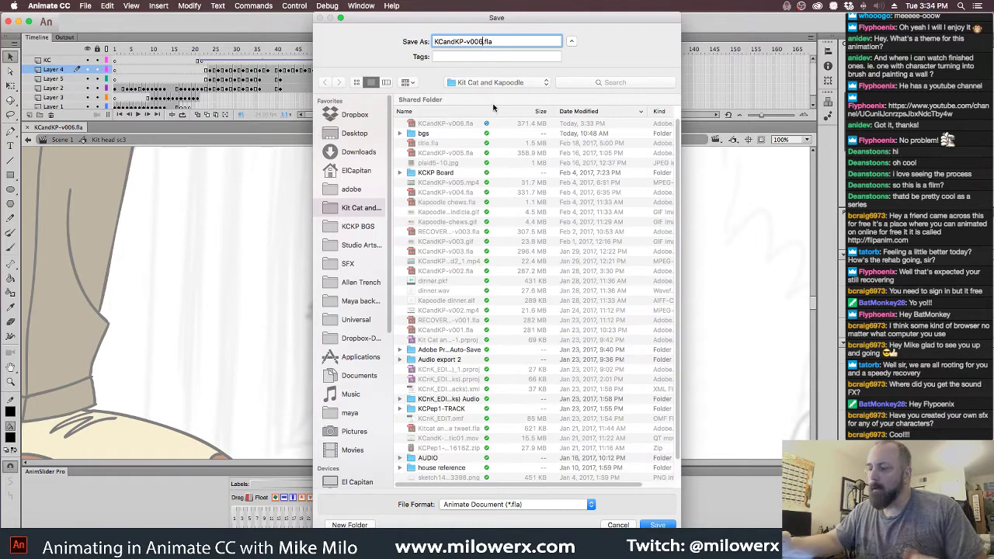
key(BackSpace)
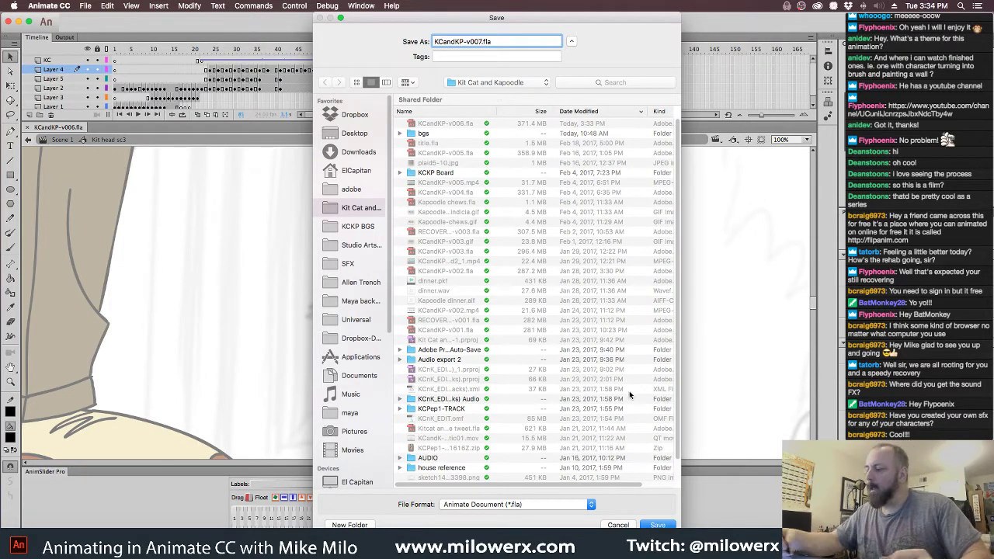
click(655, 524)
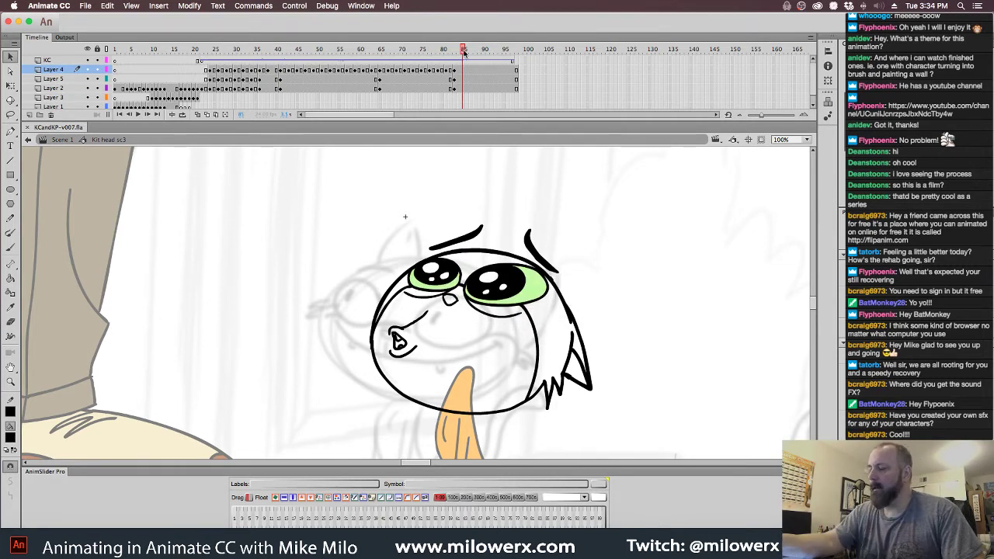
- Select the Layer 5 and Layer 2 head drawings at frame 51 for Free Transform and show onion skins from about frame 40 to 65
drag(464, 51, 323, 98)
click(321, 81)
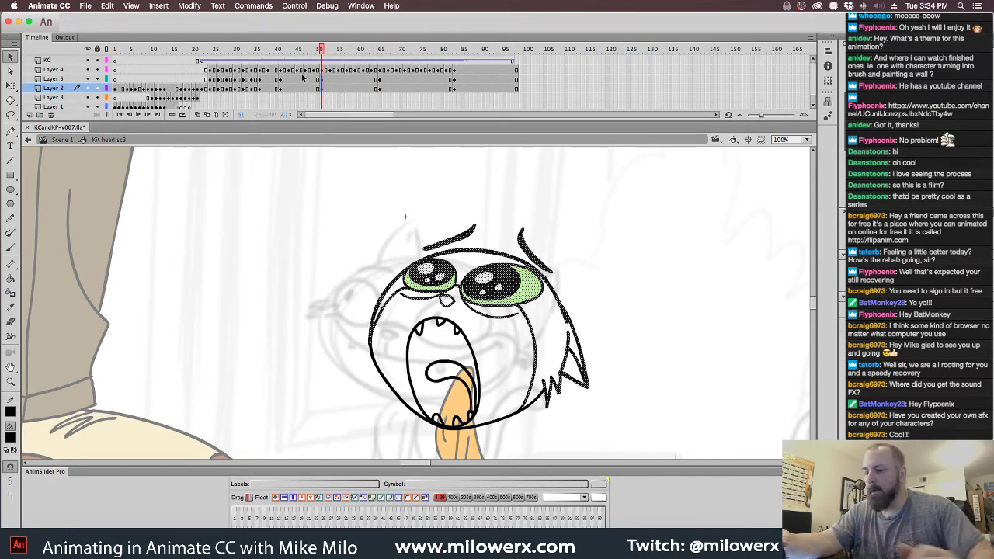
key(q)
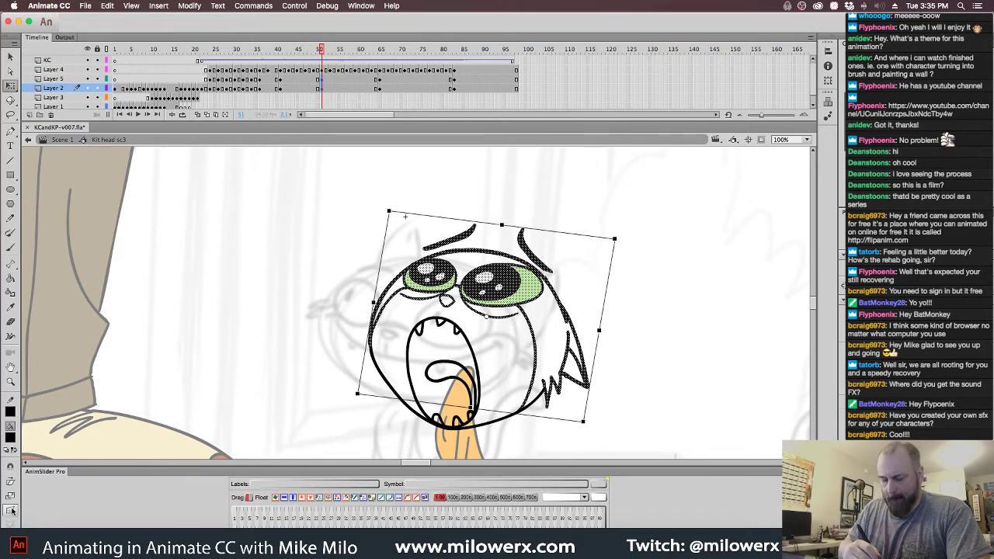
click(199, 115)
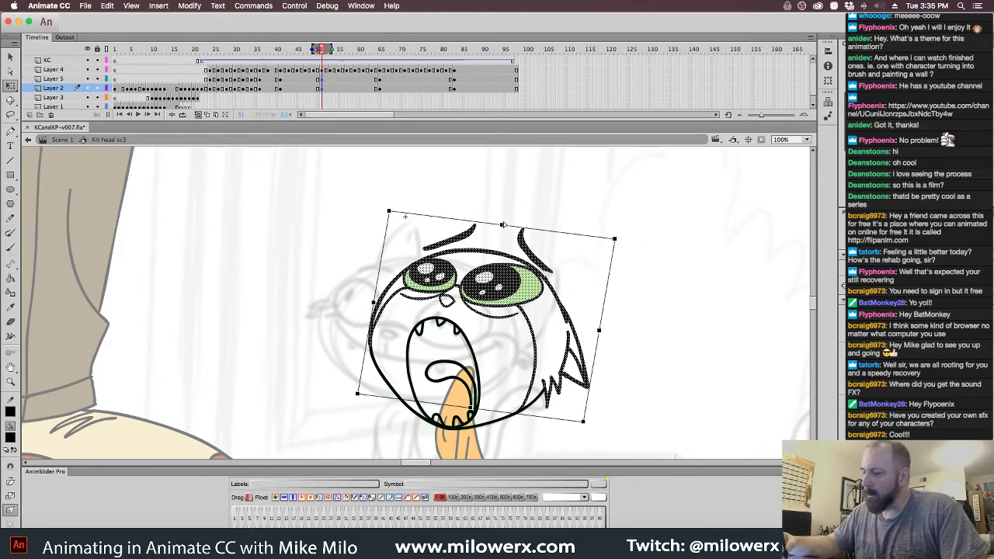
drag(332, 49, 380, 49)
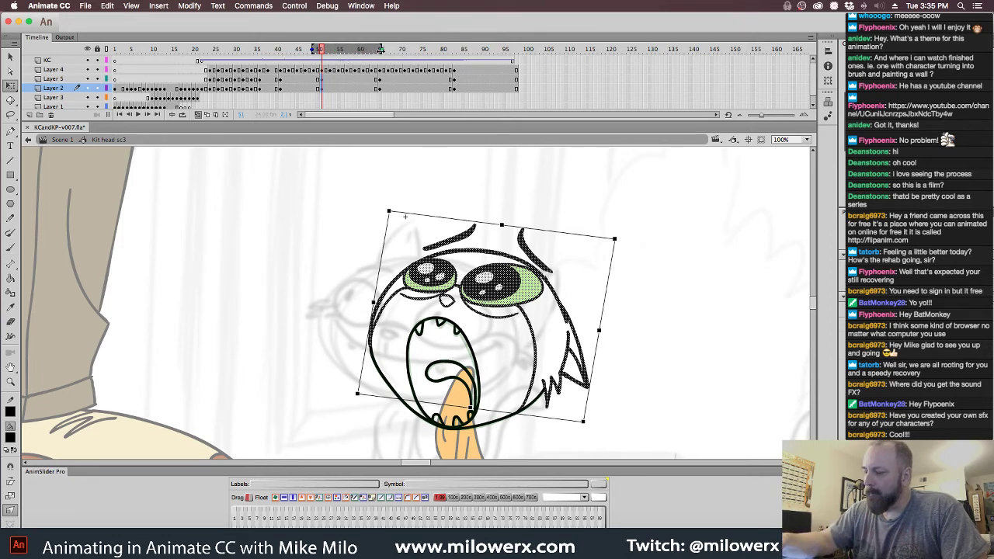
drag(317, 49, 276, 50)
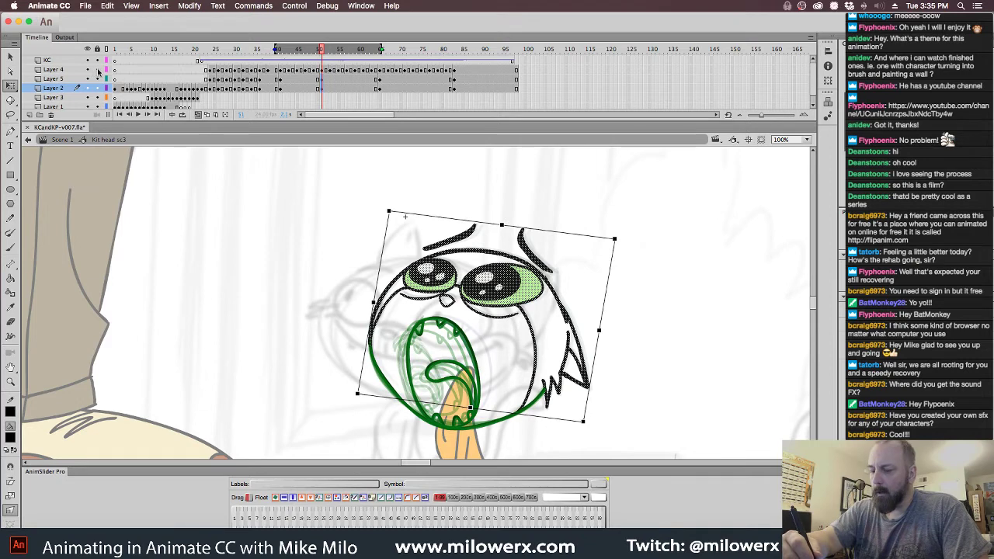
- Lock Layer 4, skew the frame 51 head drawings on Layers 5 and 2 slightly to the right, and turn off onion skinning
click(106, 79)
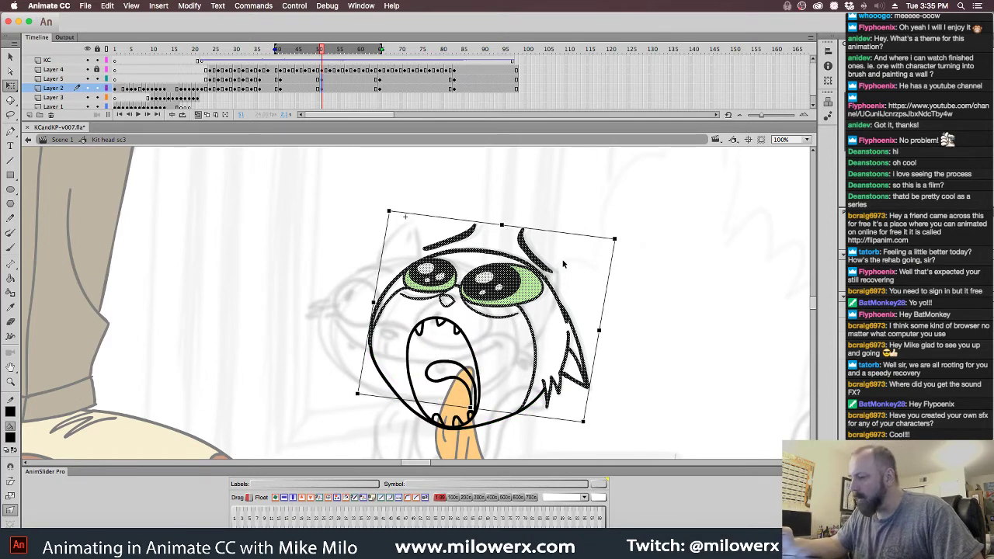
click(106, 80)
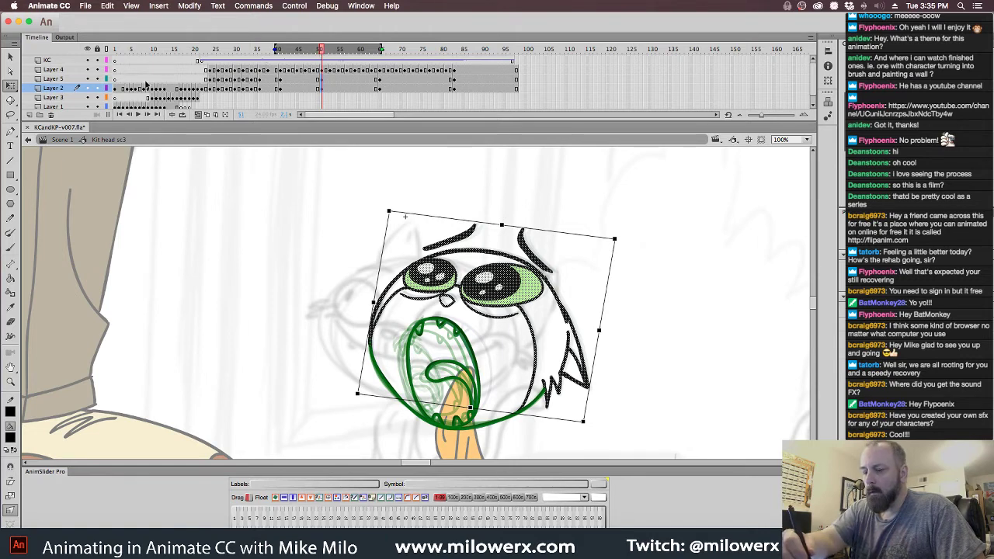
click(323, 89)
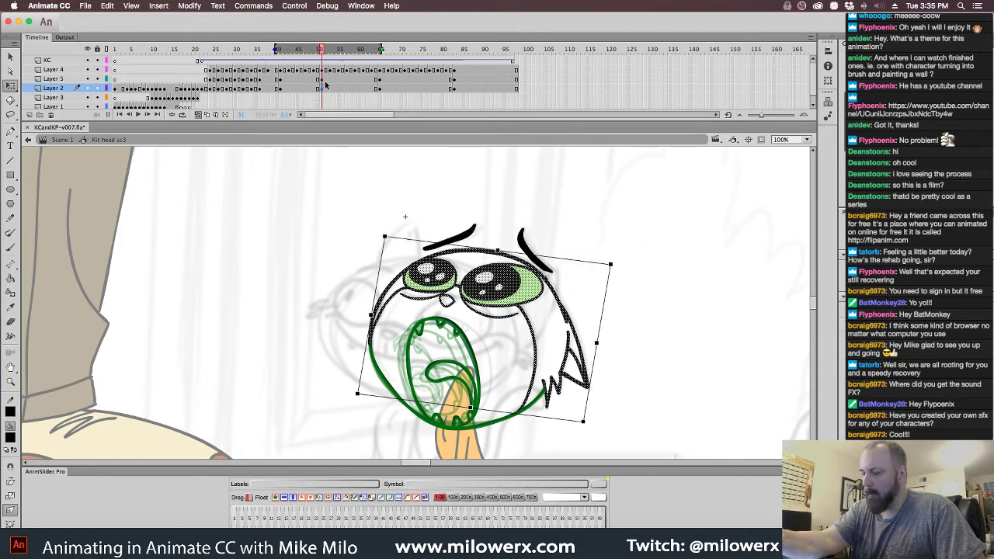
drag(322, 79, 323, 91)
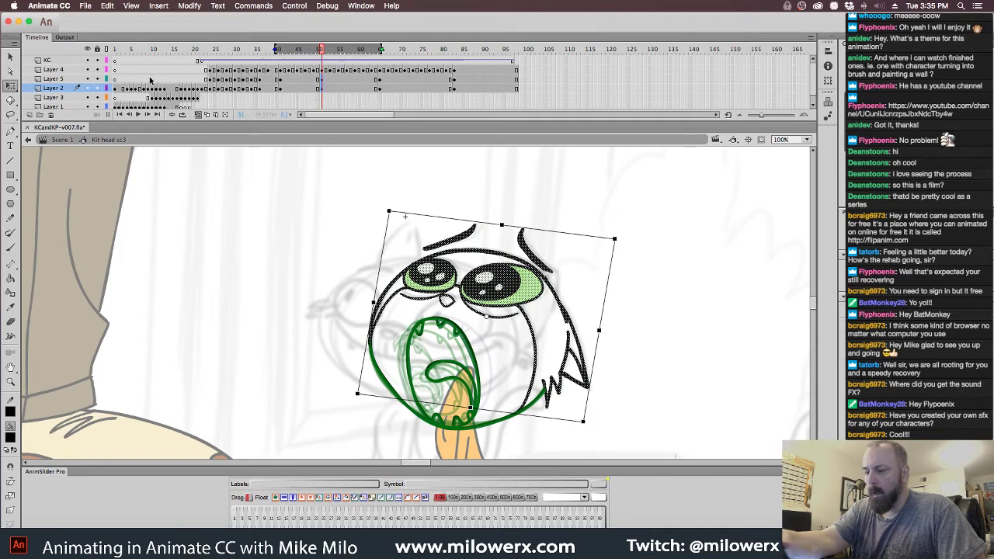
click(97, 69)
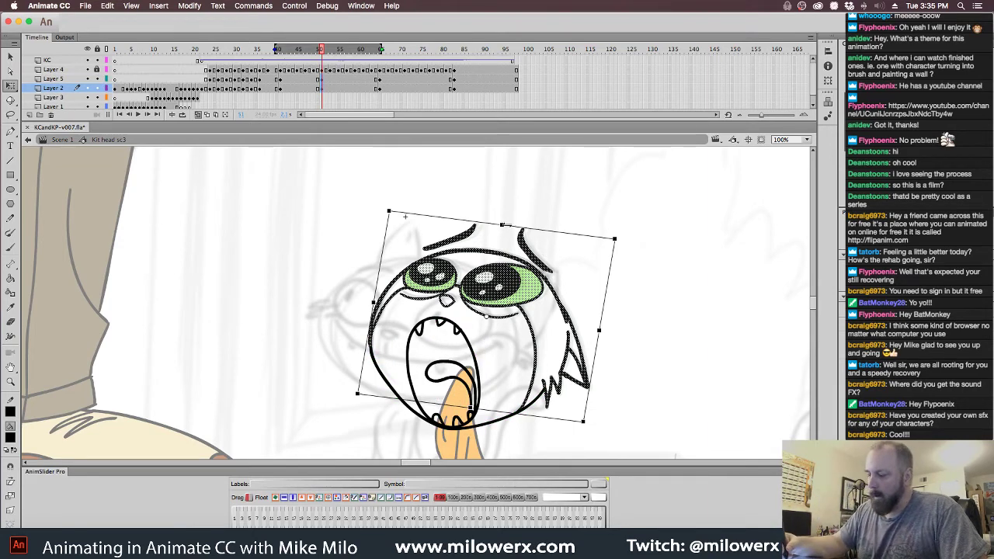
click(10, 510)
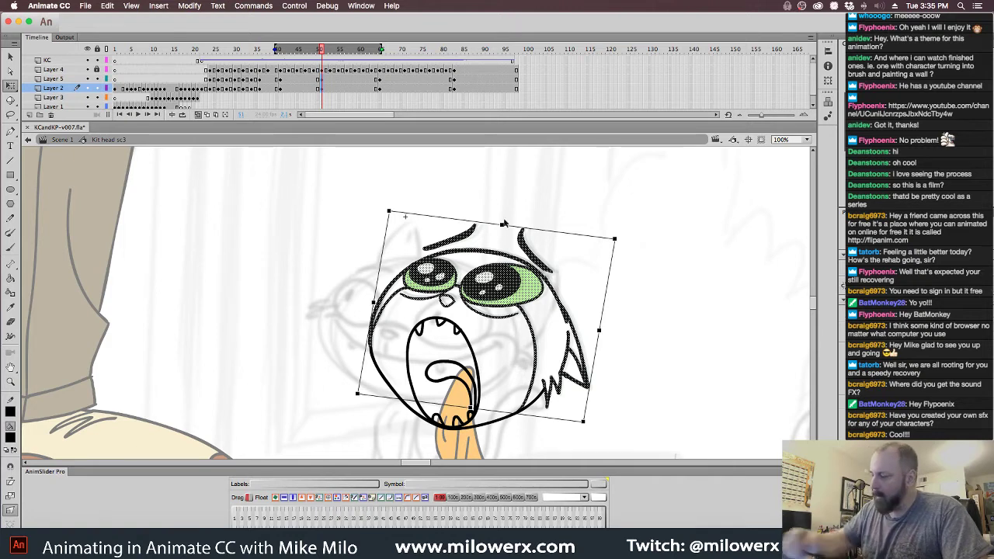
drag(502, 224, 510, 226)
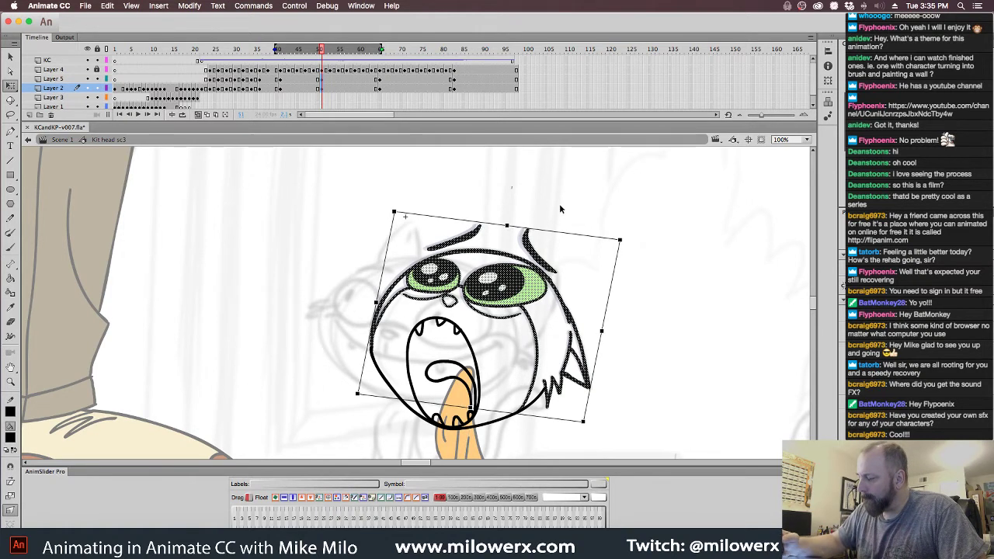
click(568, 213)
click(197, 115)
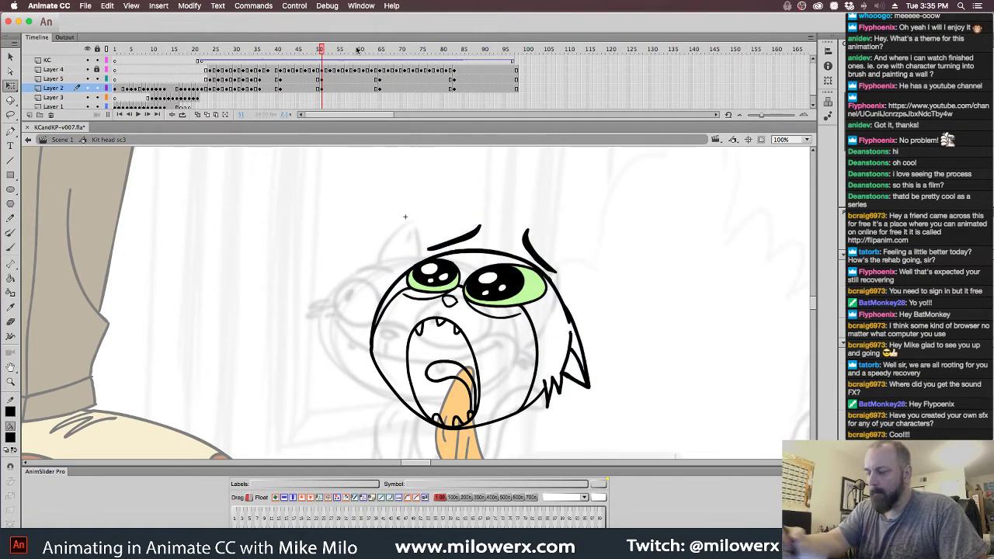
- Add keyframes at frame 38 of Layers 5 and 2 and skew the top of the head slightly to the right
mouse_move(321, 53)
mouse_down()
mouse_move(264, 64)
mouse_move(332, 68)
mouse_move(279, 76)
mouse_move(346, 82)
mouse_move(287, 88)
mouse_move(334, 84)
mouse_move(307, 66)
mouse_move(197, 68)
mouse_move(269, 69)
mouse_move(296, 83)
mouse_up()
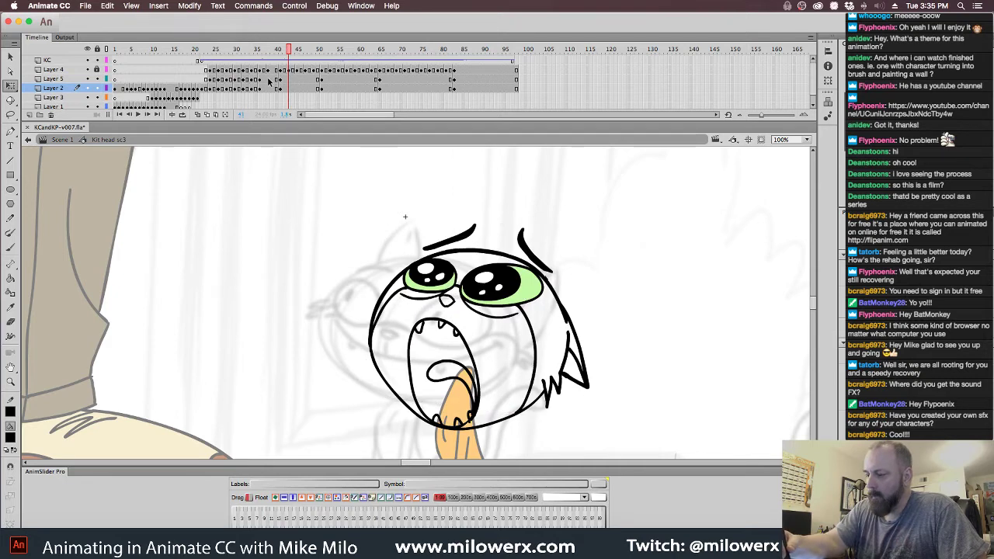
click(269, 86)
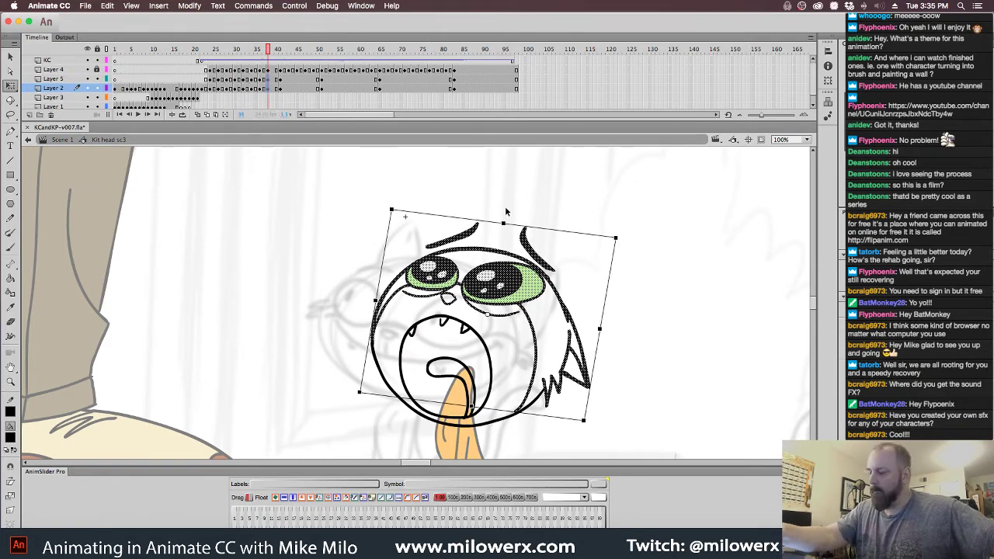
drag(515, 224, 519, 224)
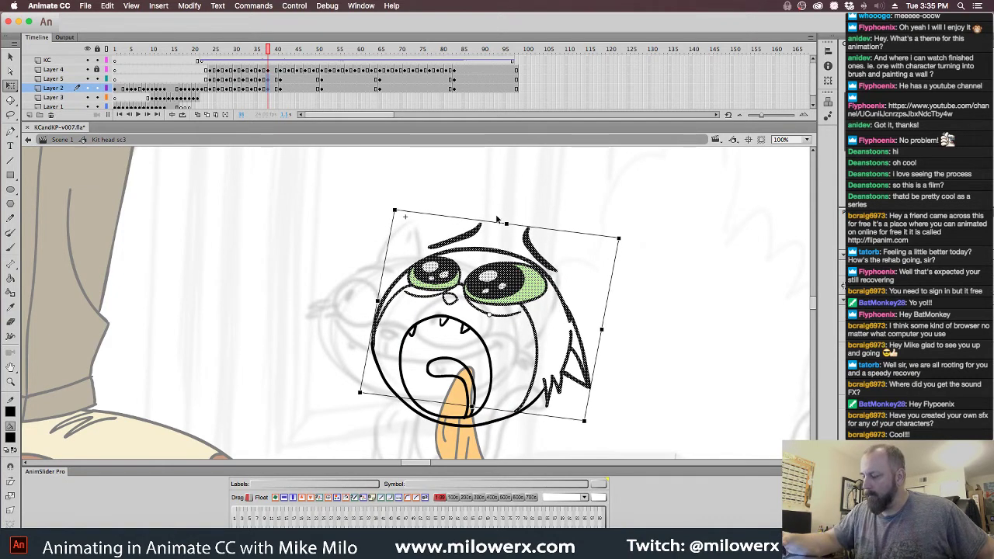
- Add keyframes at frame 46 of Layers 5 and 2 and, with a narrowed onion skin range, skew the head slightly to the right
mouse_move(271, 52)
mouse_down()
mouse_move(244, 61)
mouse_move(344, 70)
mouse_move(301, 70)
mouse_up()
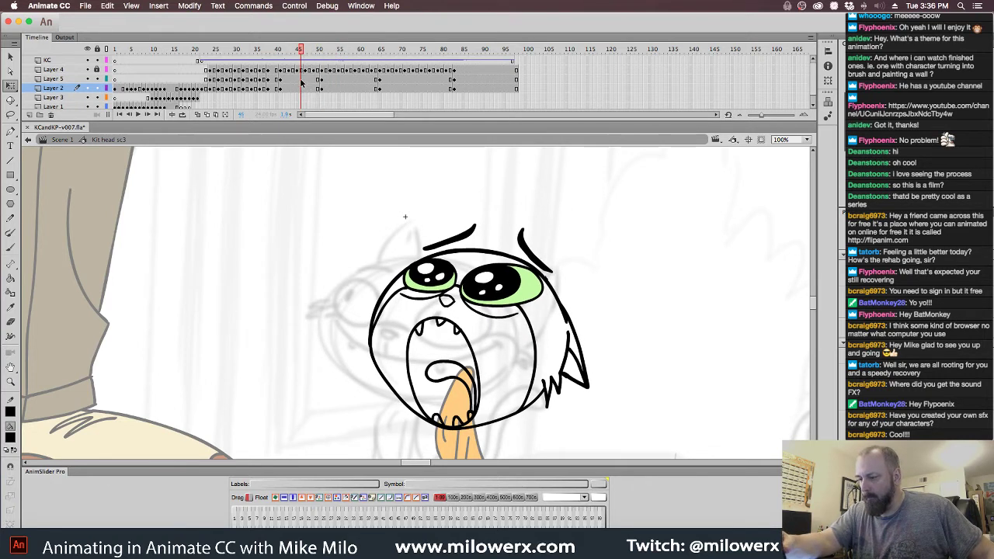
click(302, 90)
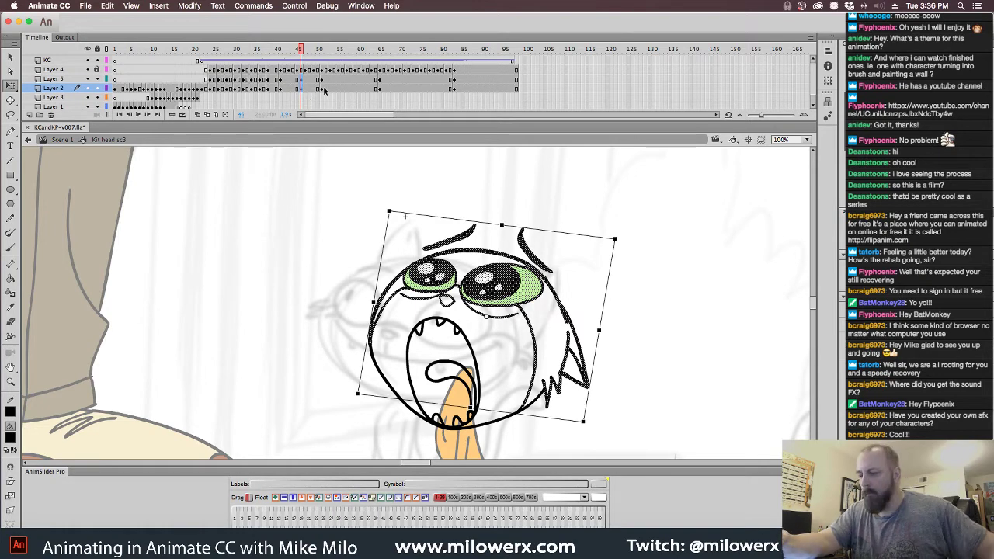
click(198, 114)
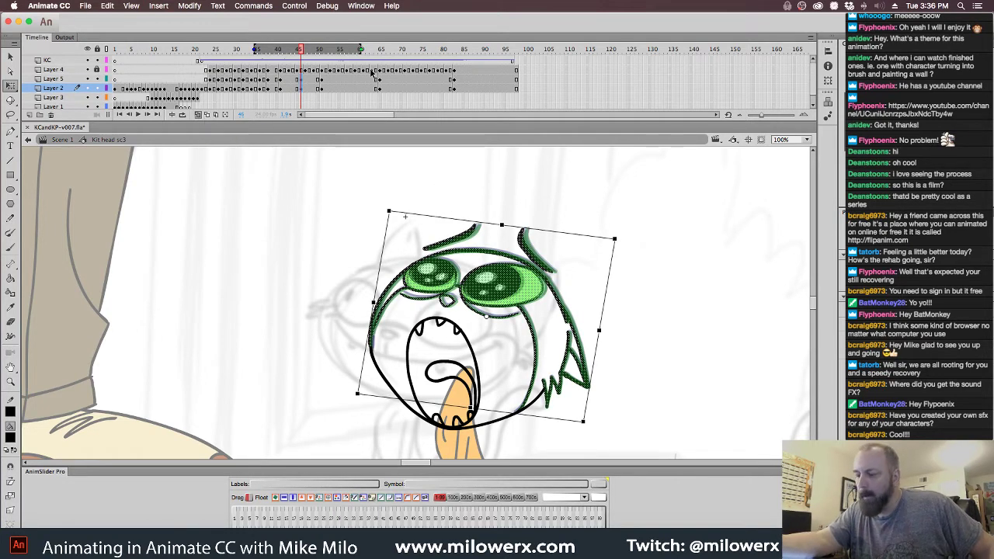
drag(256, 49, 273, 49)
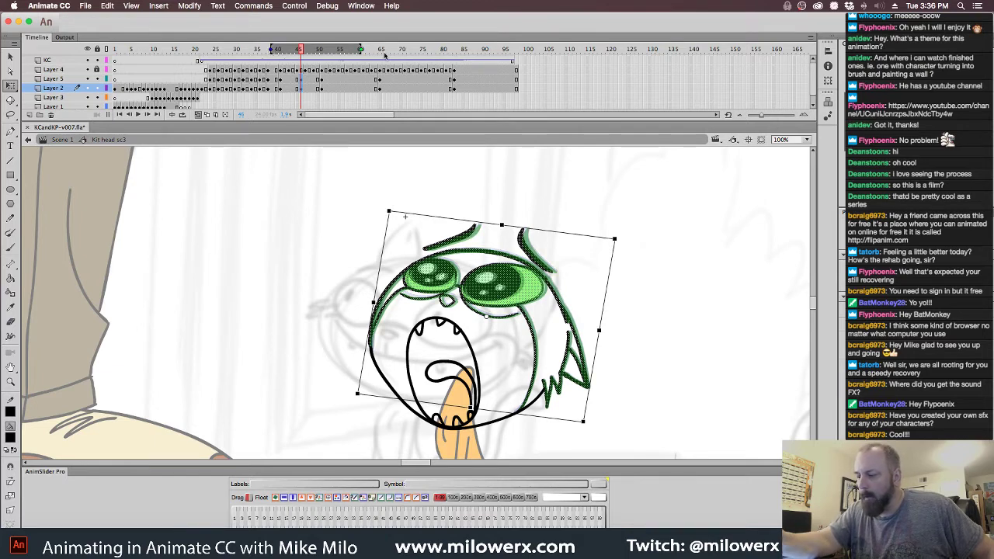
drag(361, 49, 328, 49)
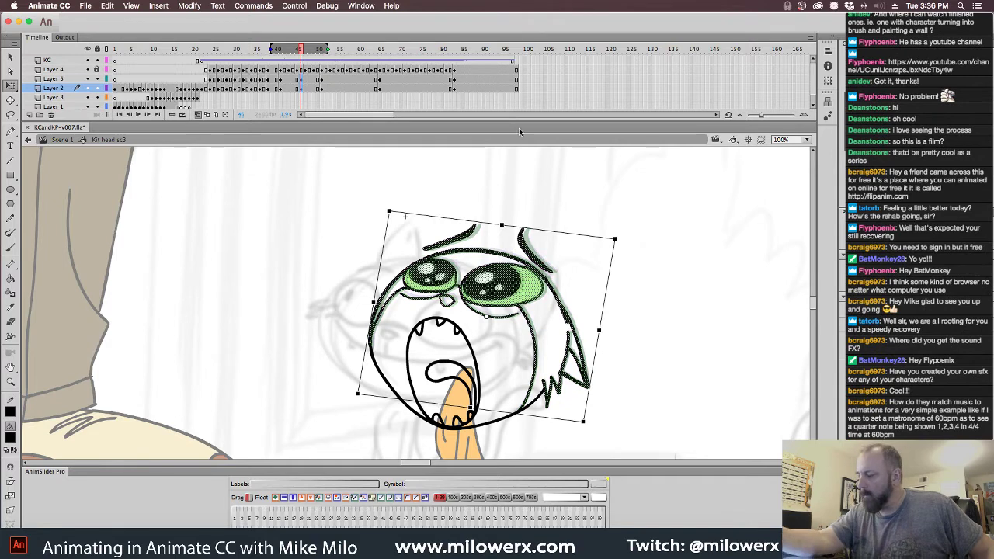
drag(541, 229, 541, 226)
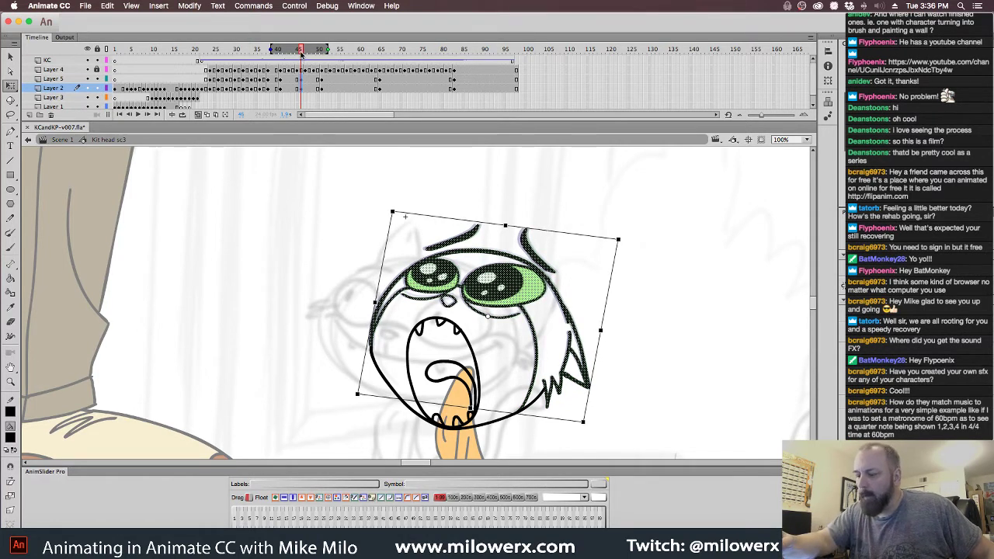
- Add keyframes at frame 43 of Layers 5 and 2, skew the head slightly right against the onion skins, and turn onion skinning off
drag(300, 51, 288, 53)
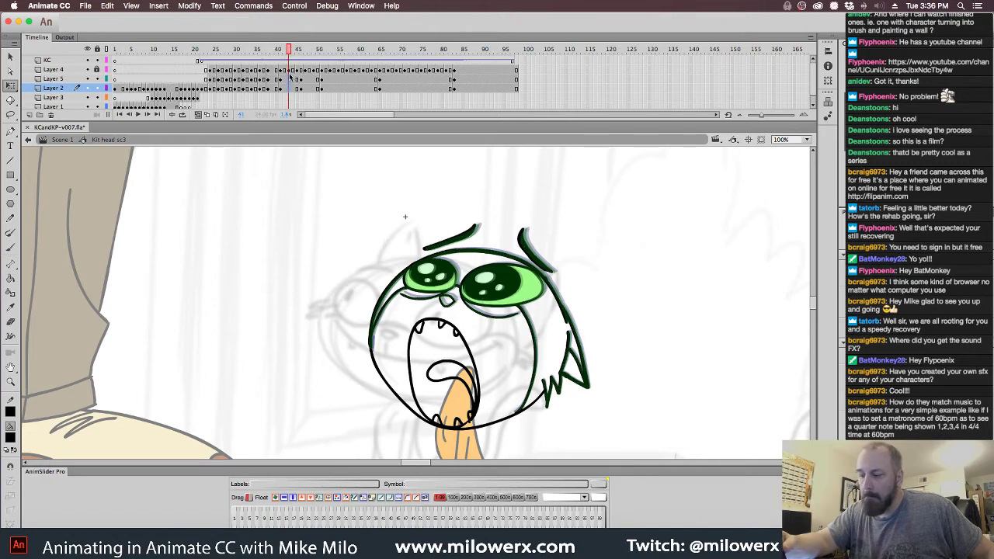
click(292, 88)
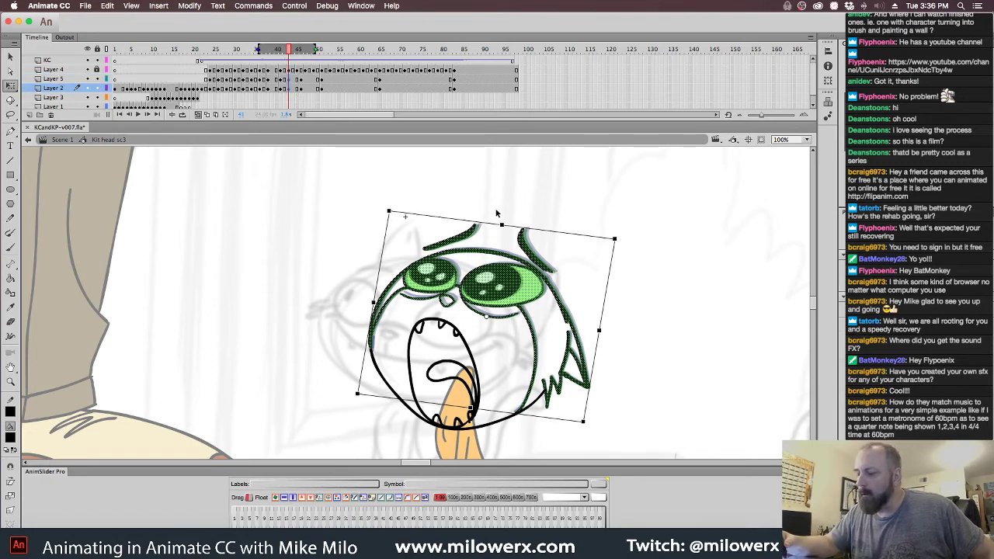
drag(261, 49, 277, 49)
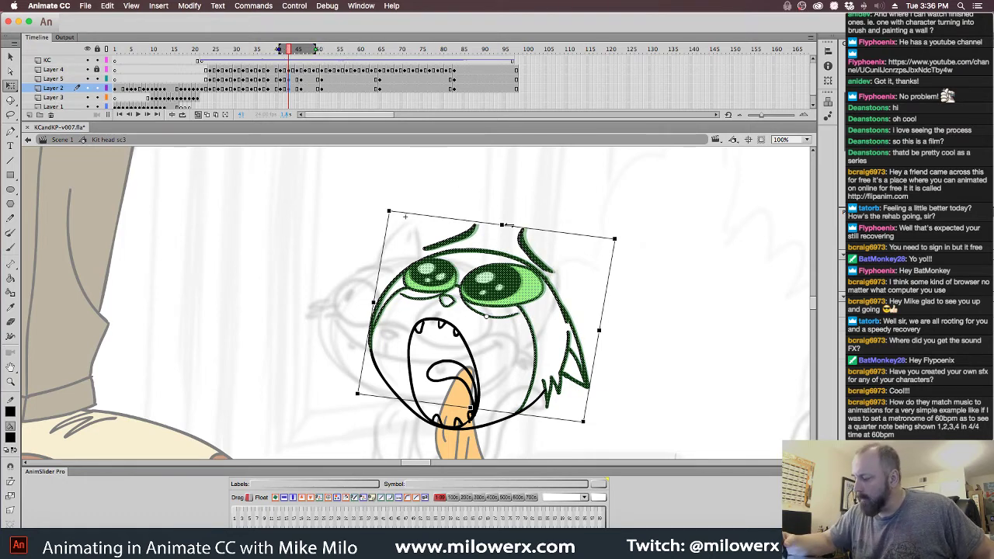
drag(508, 225, 511, 225)
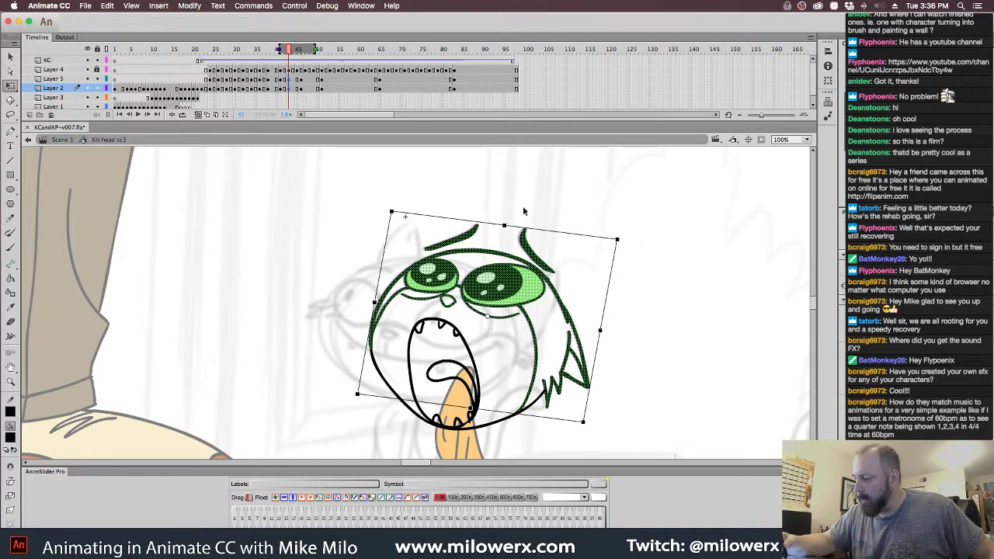
click(427, 150)
click(199, 114)
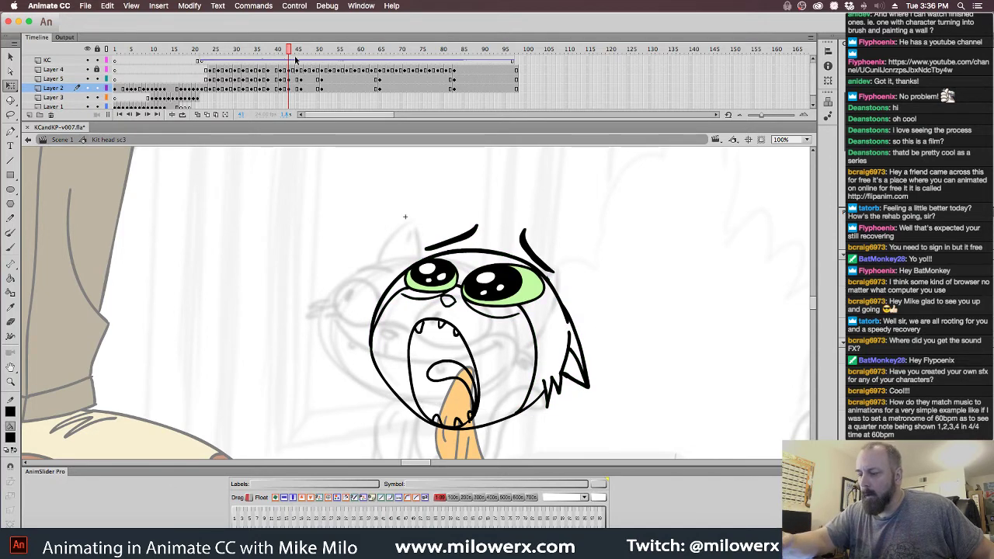
- Unlock Layer 4 and squeeze the left side of its frame 59 mouth and jaw drawing slightly inward with Free Transform
mouse_move(294, 50)
mouse_down()
mouse_move(243, 51)
mouse_move(344, 55)
mouse_move(395, 74)
mouse_move(309, 75)
mouse_move(368, 81)
mouse_move(360, 84)
mouse_up()
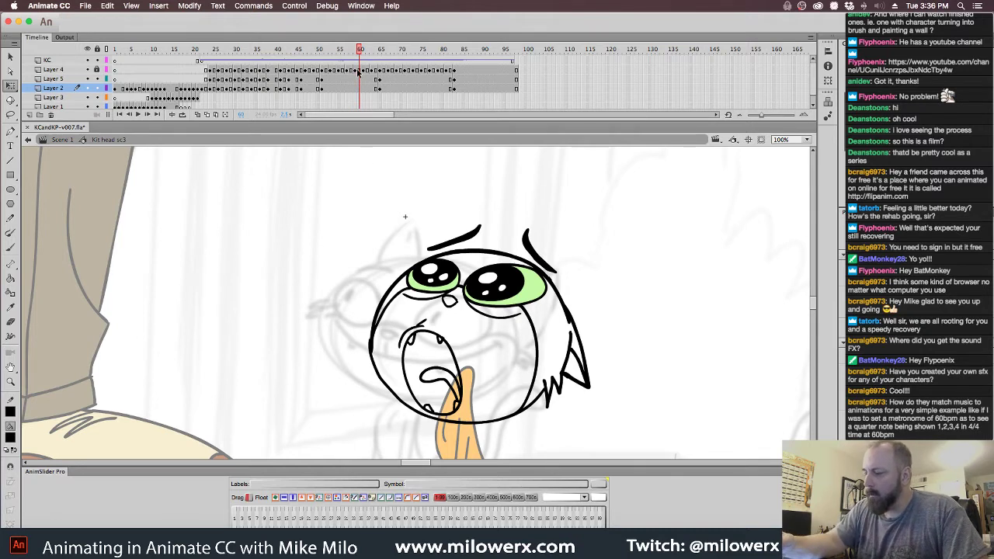
click(356, 70)
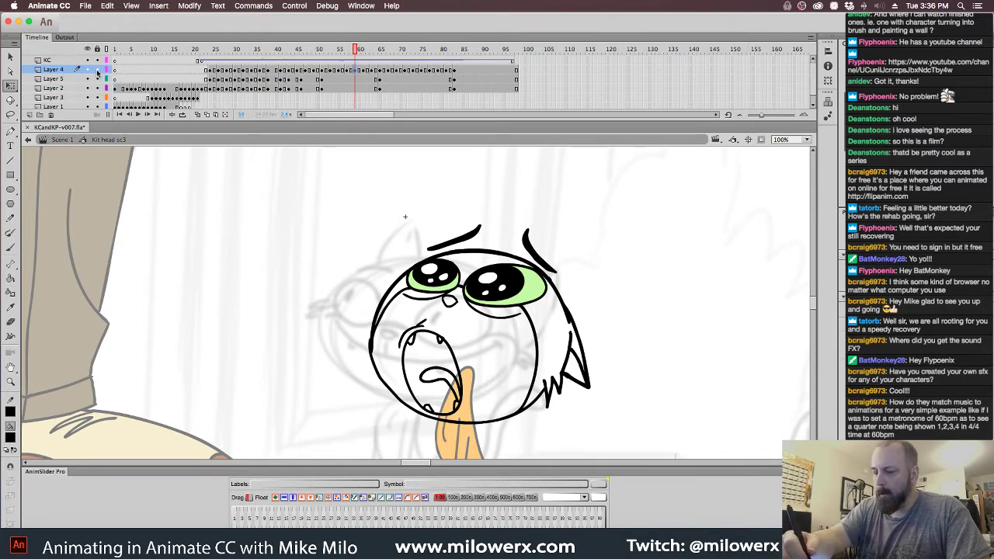
click(360, 71)
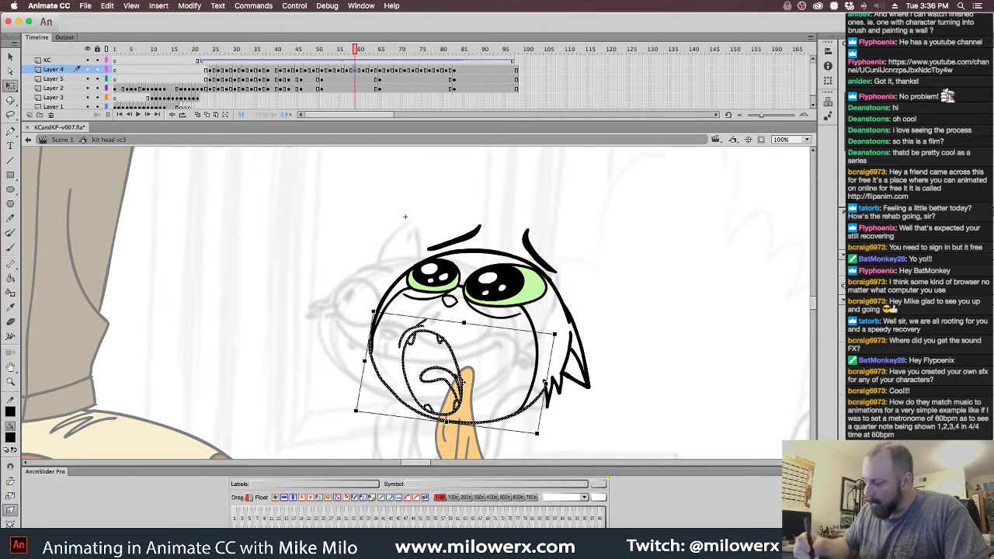
double_click(364, 359)
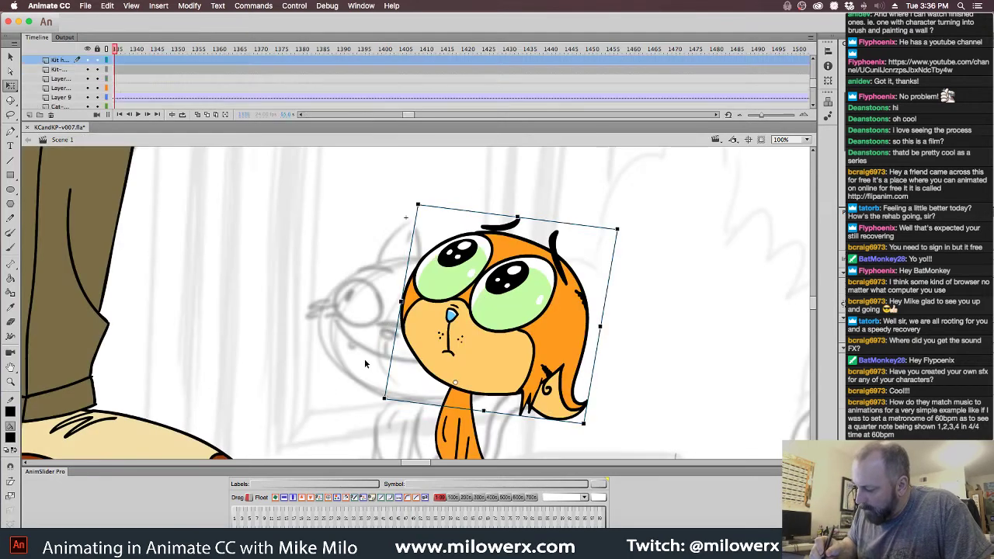
double_click(556, 315)
mouse_move(187, 50)
mouse_down()
mouse_move(384, 55)
mouse_move(347, 71)
mouse_move(356, 71)
mouse_up()
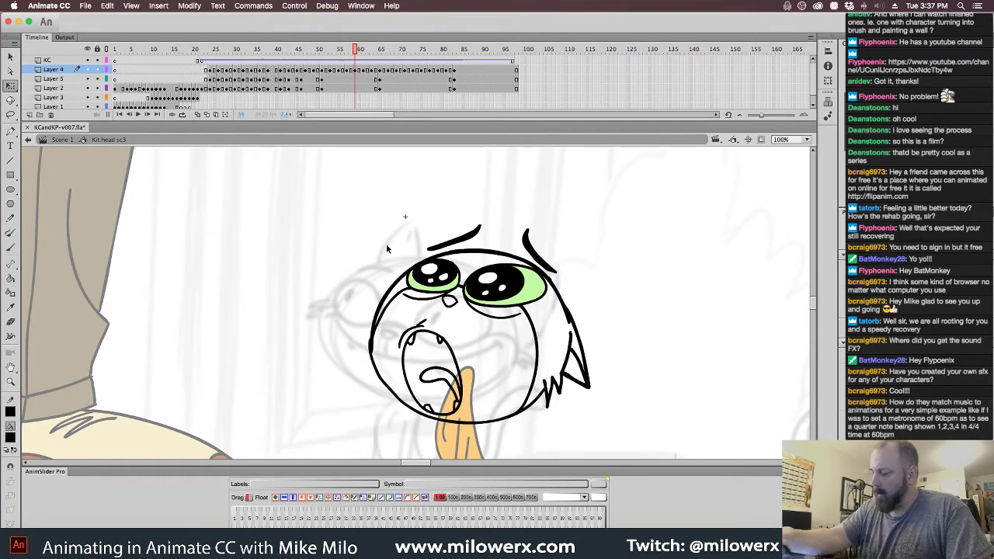
click(358, 71)
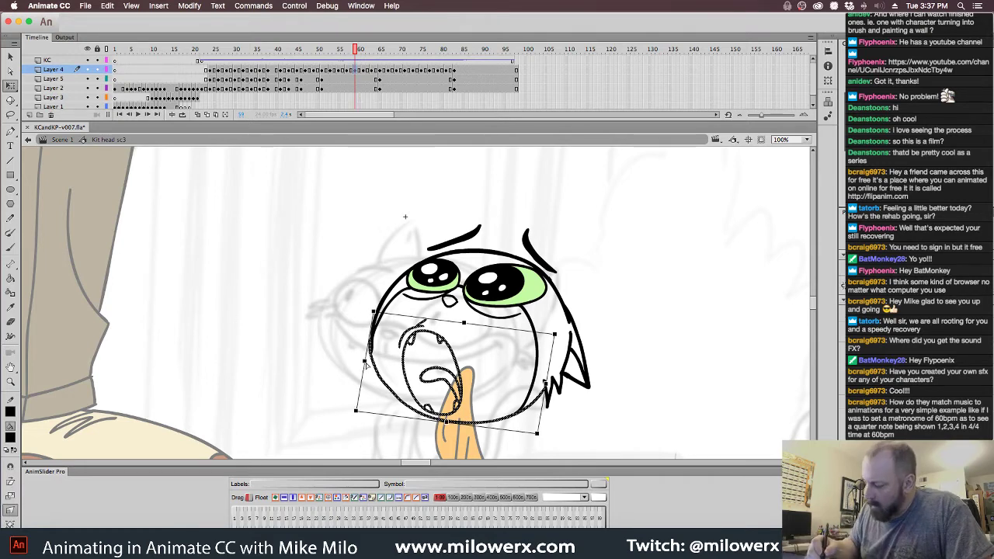
drag(367, 363, 368, 362)
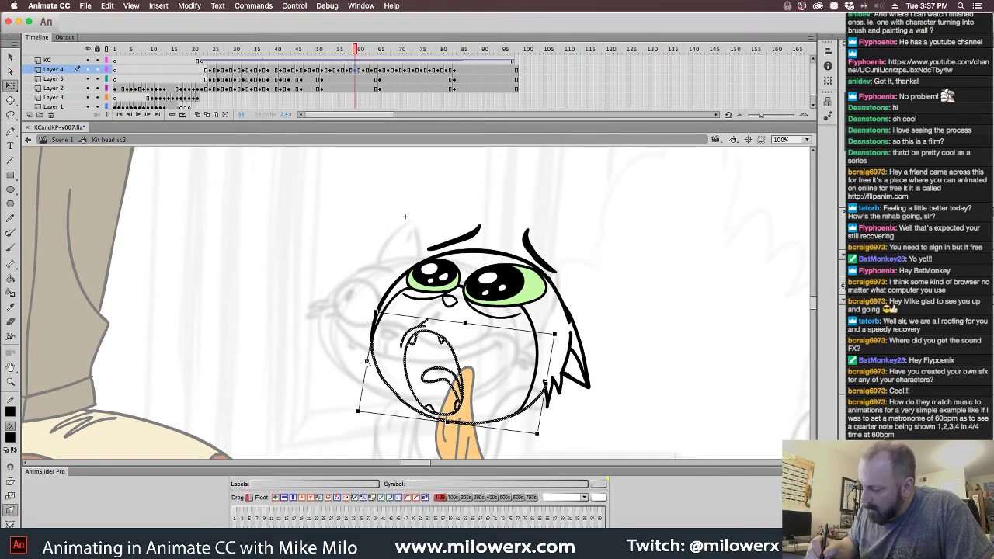
click(618, 376)
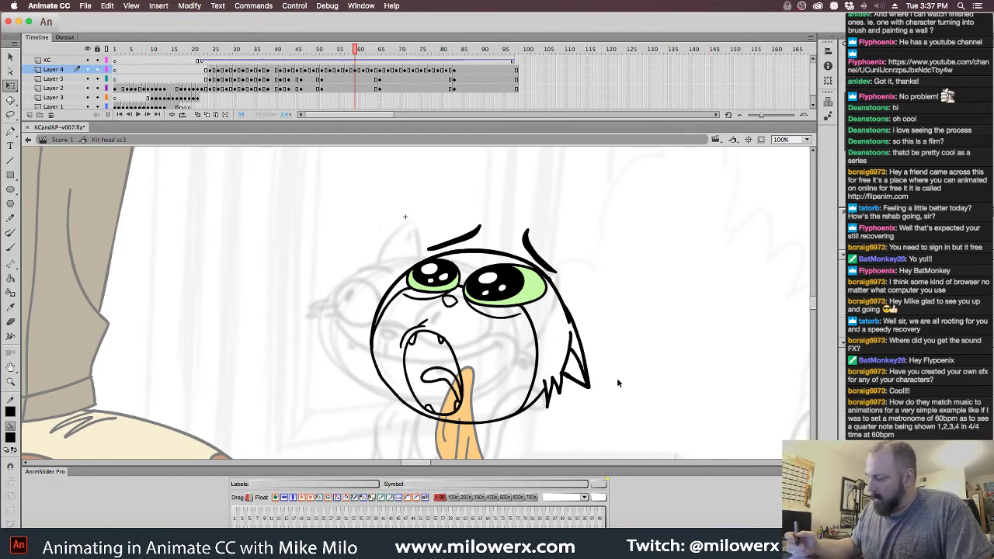
- Step back and forth through the mouth frames between about 47 and 58, checking where the jaw outline meets the head
key(comma)
key(comma)
key(comma)
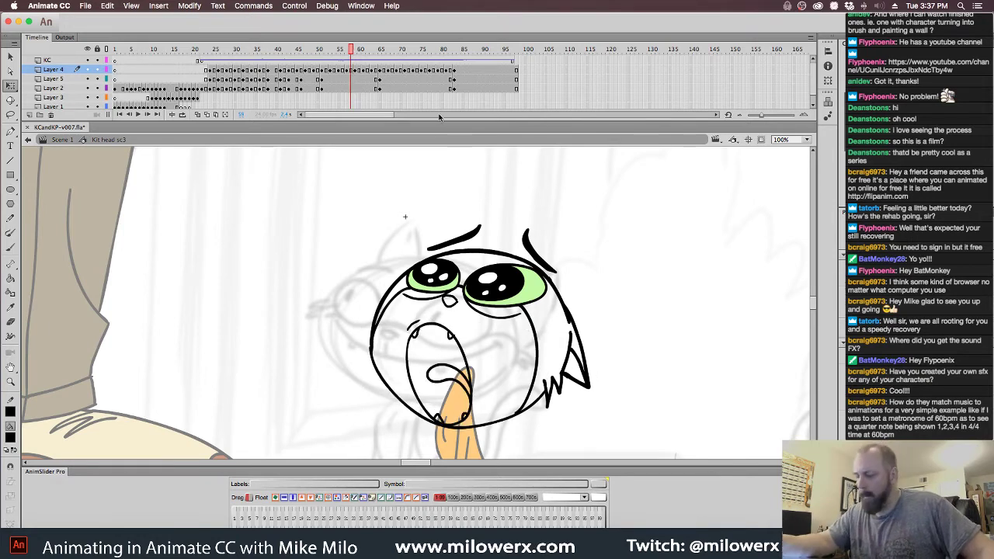
key(period)
key(comma)
key(comma)
key(comma)
key(comma)
key(comma)
key(comma)
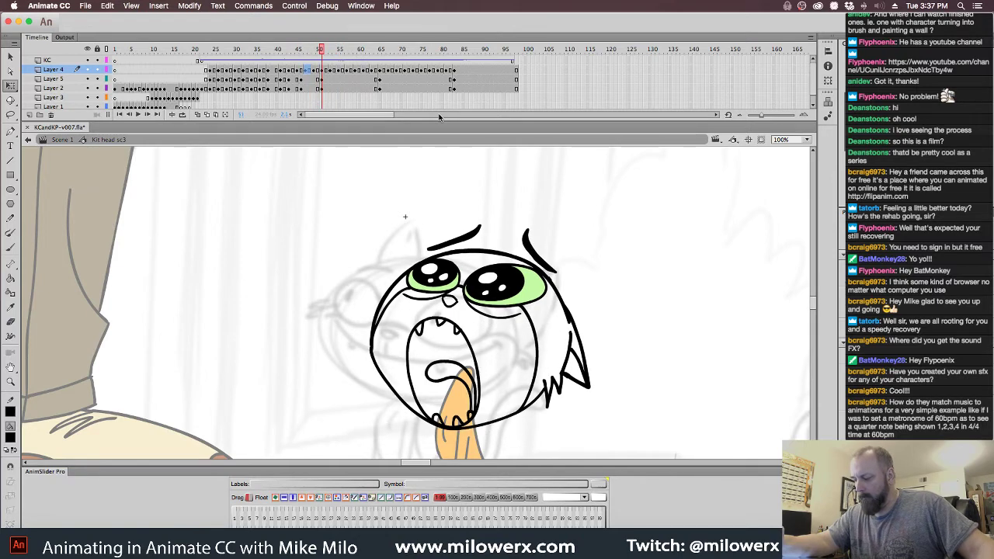
key(comma)
key(comma)
key(comma)
key(comma)
key(period)
key(period)
key(period)
key(period)
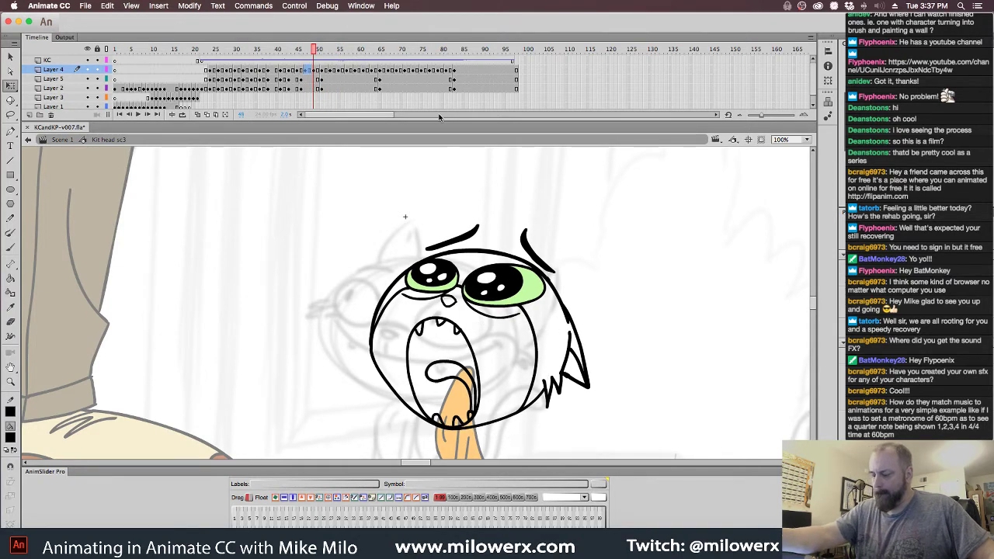
key(period)
key(period)
key(period)
key(period)
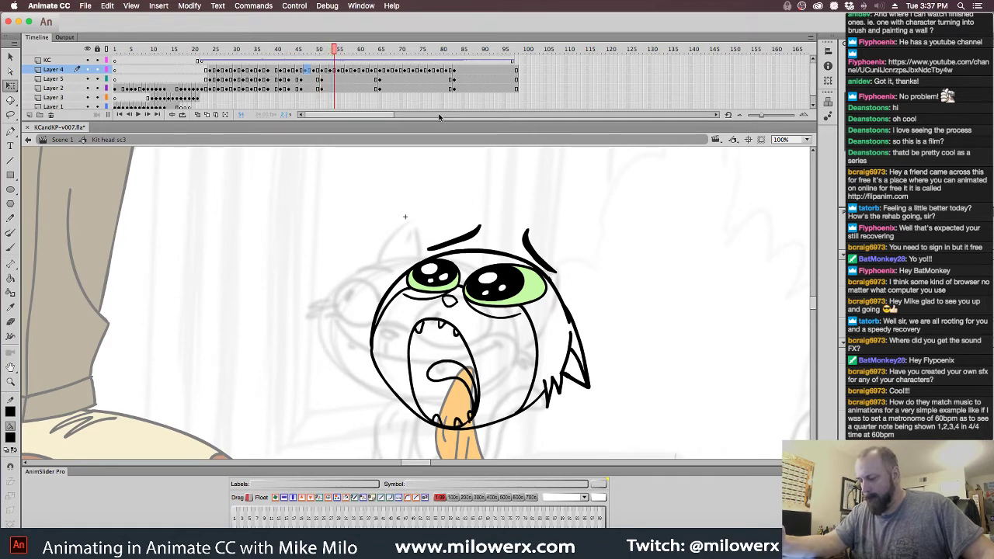
- Widen the cramped tool strip and, with the Brush, smooth the notch in the left cheek outline on Layer 4 at frame 54
click(10, 247)
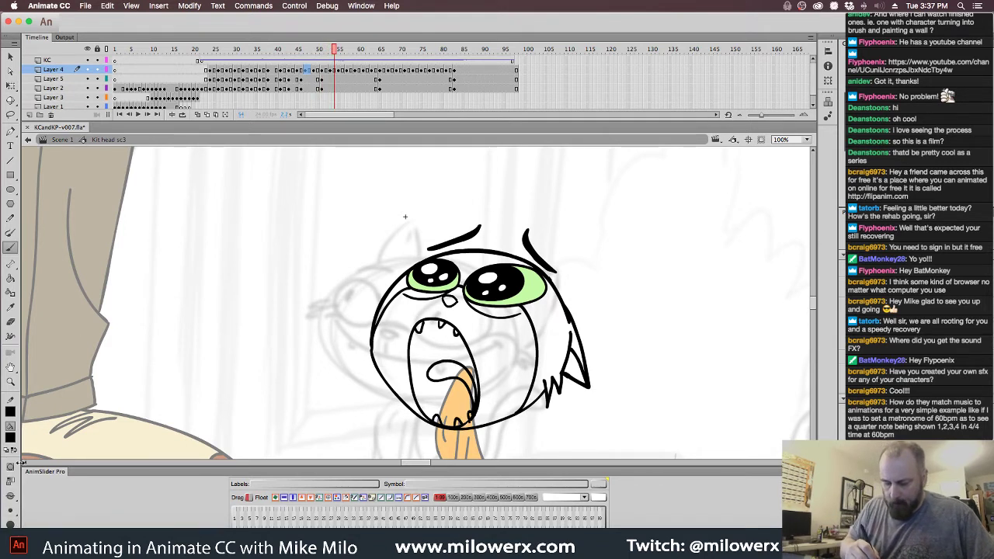
drag(21, 449, 38, 447)
click(19, 517)
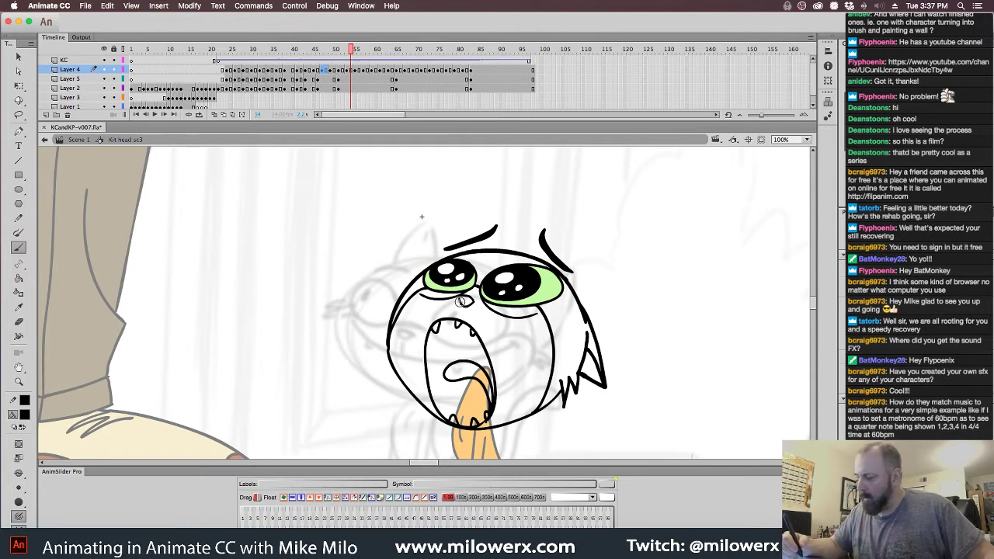
super+click(393, 346)
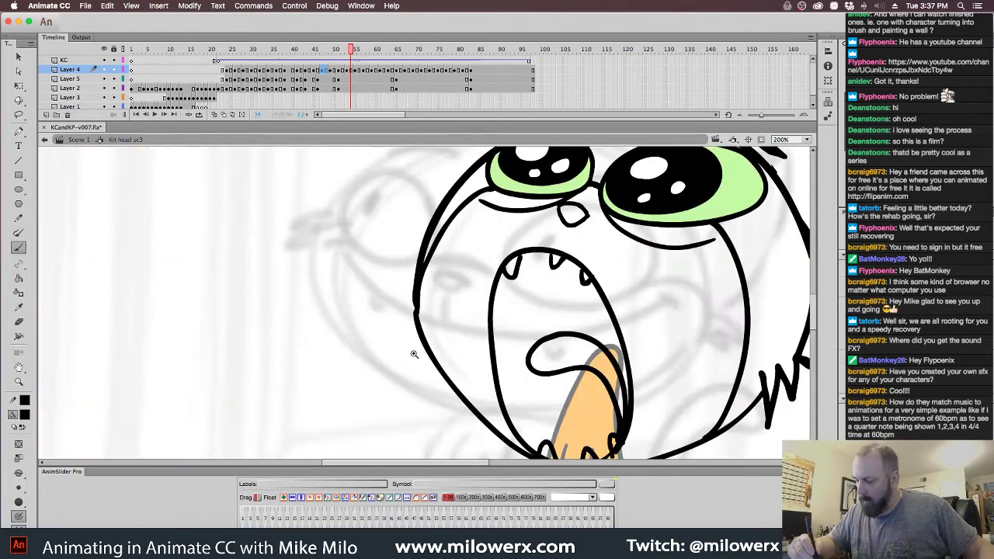
super+click(449, 316)
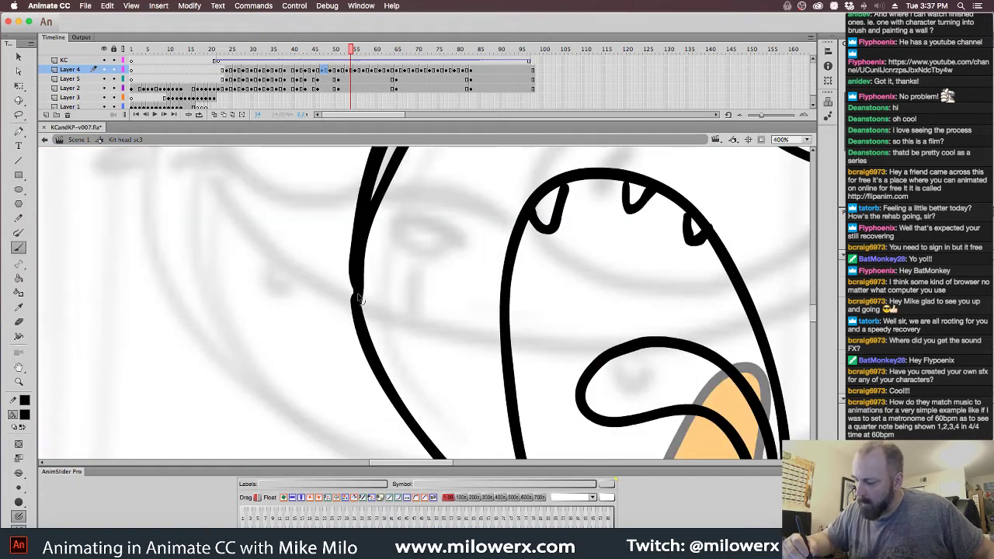
key(super+a)
drag(354, 254, 371, 355)
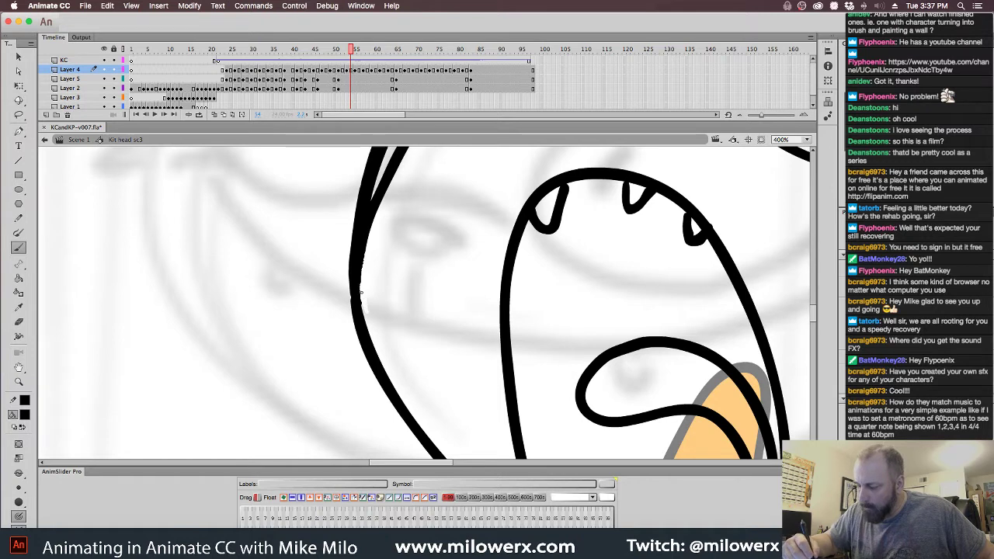
drag(365, 245, 361, 312)
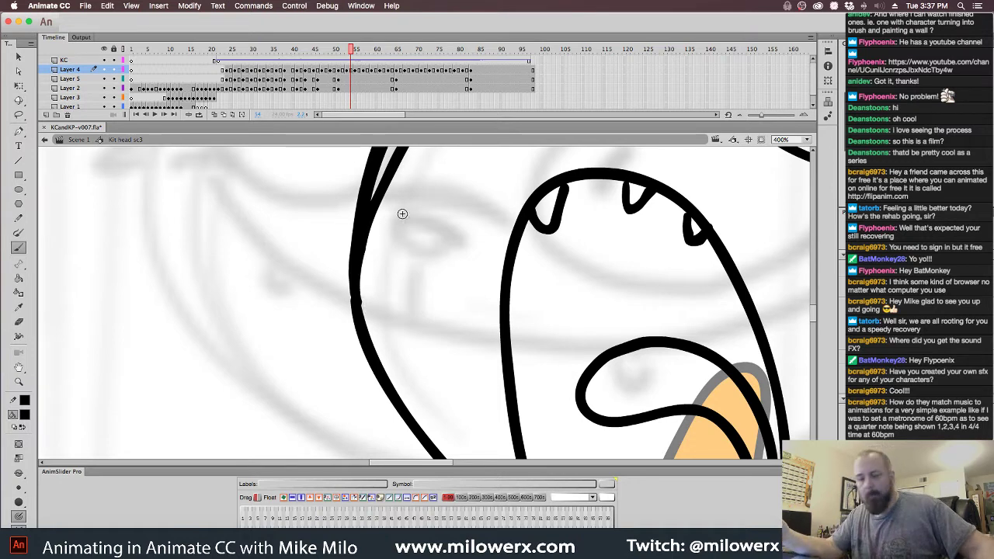
- Brush over the left cheek notch at frame 51 so the jaw line blends into the head outline
key(comma)
key(comma)
key(comma)
key(comma)
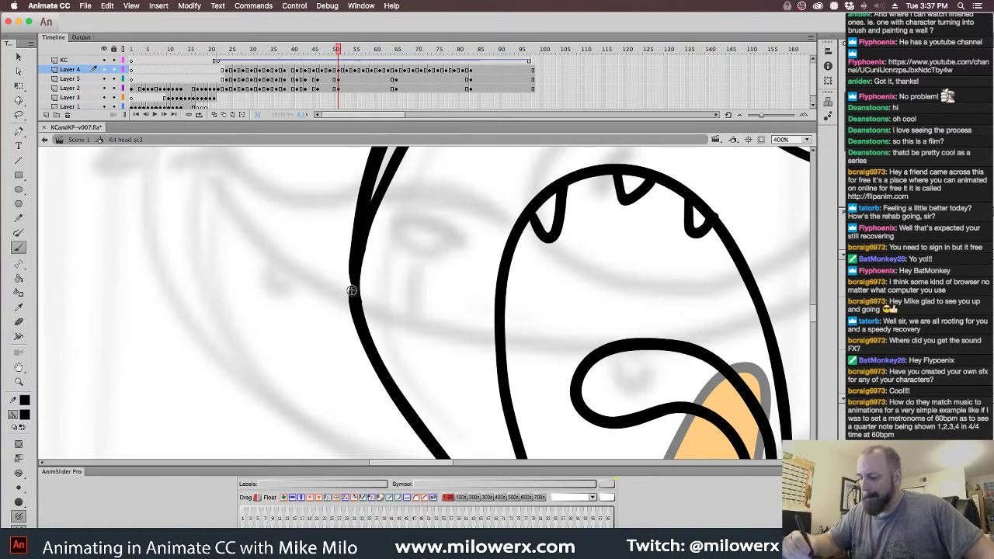
drag(354, 300, 351, 265)
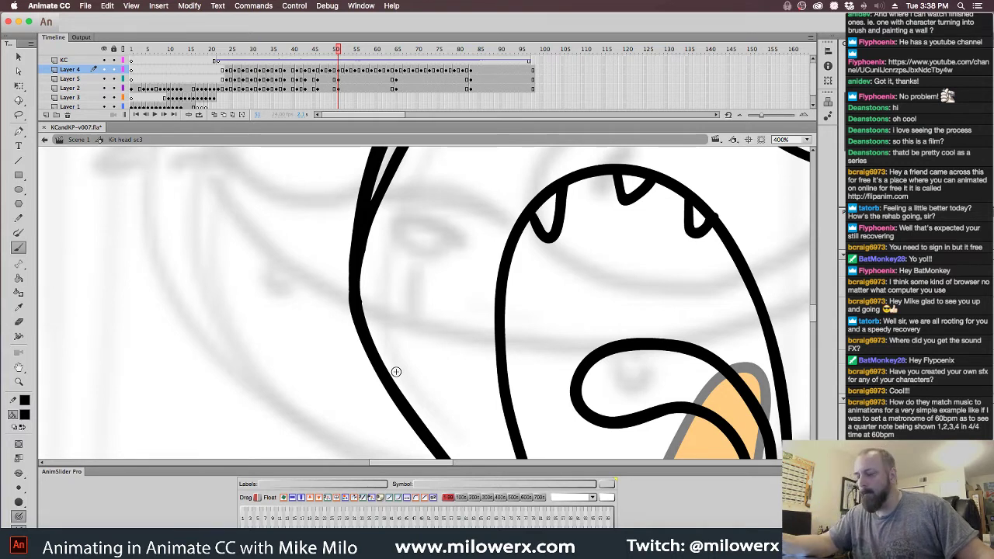
- Smooth the left cheek join with brush strokes on the Layer 4 drawings at frames 42, 44, 46 and 48
drag(338, 49, 302, 53)
drag(347, 264, 347, 248)
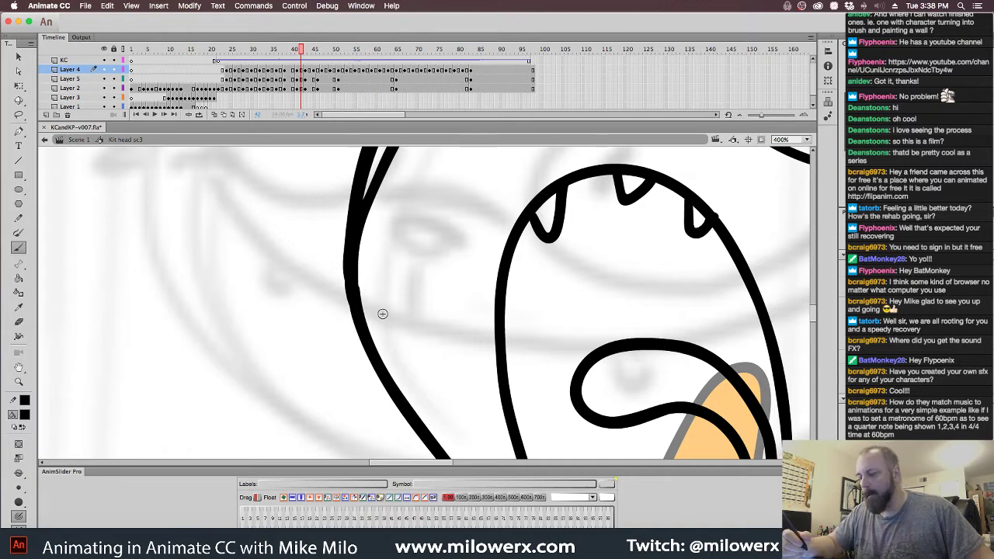
key(period)
key(period)
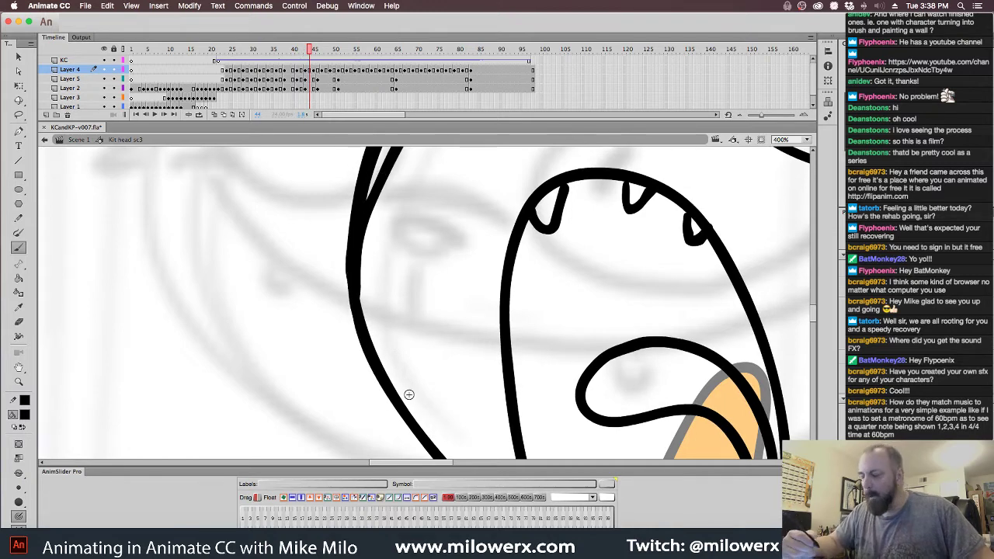
key(period)
key(period)
key(comma)
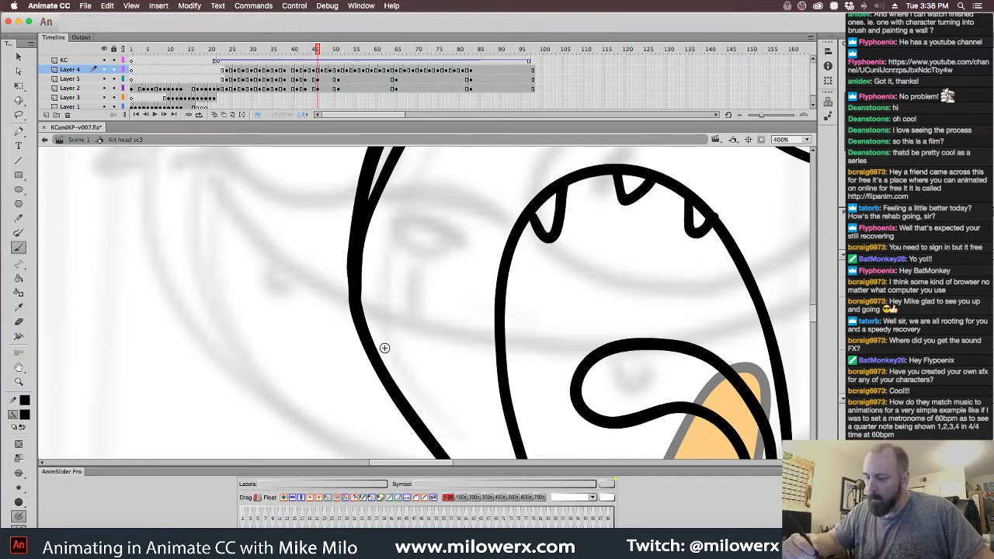
key(period)
key(period)
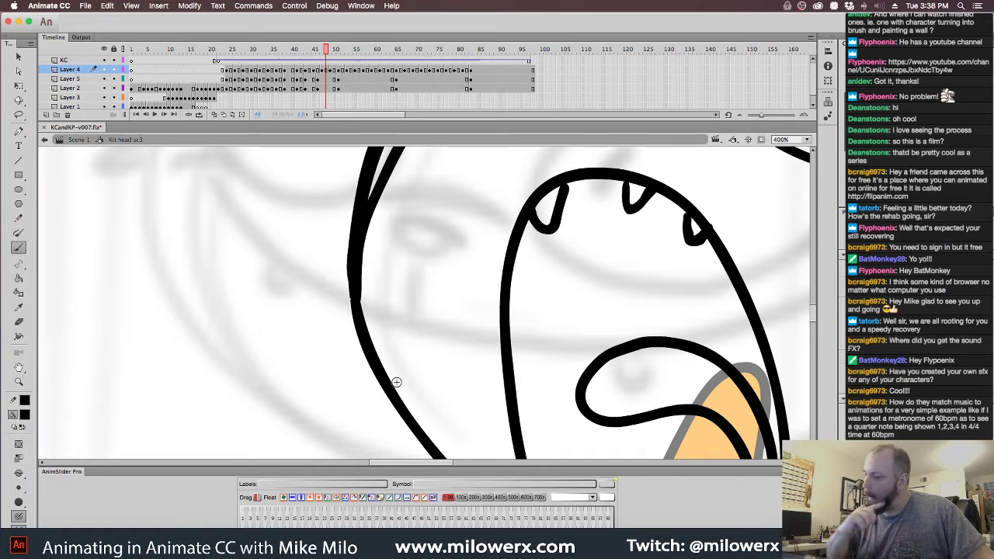
- Brush the left cheek joins smooth on the Layer 4 drawings at frames 50 and 52
key(period)
key(period)
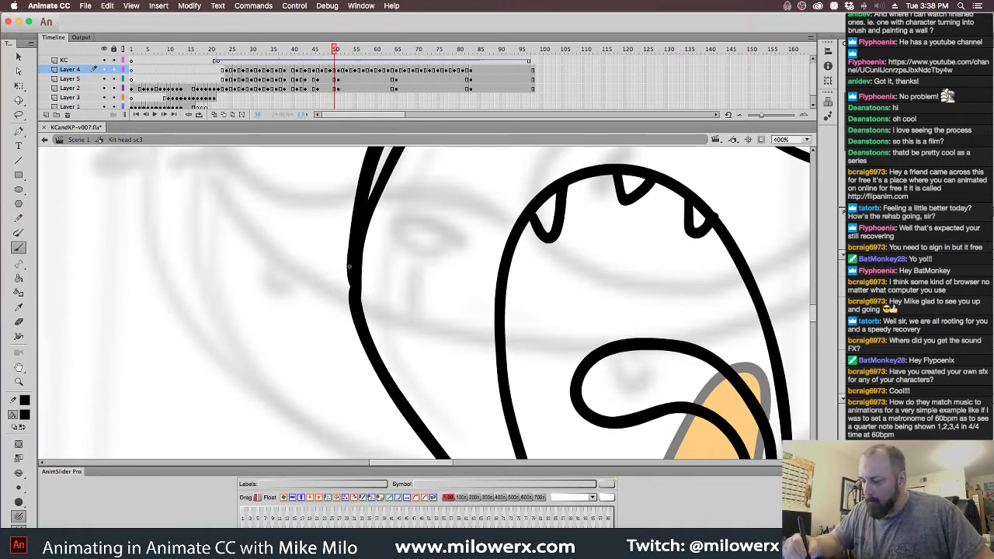
drag(350, 300, 353, 309)
key(period)
key(period)
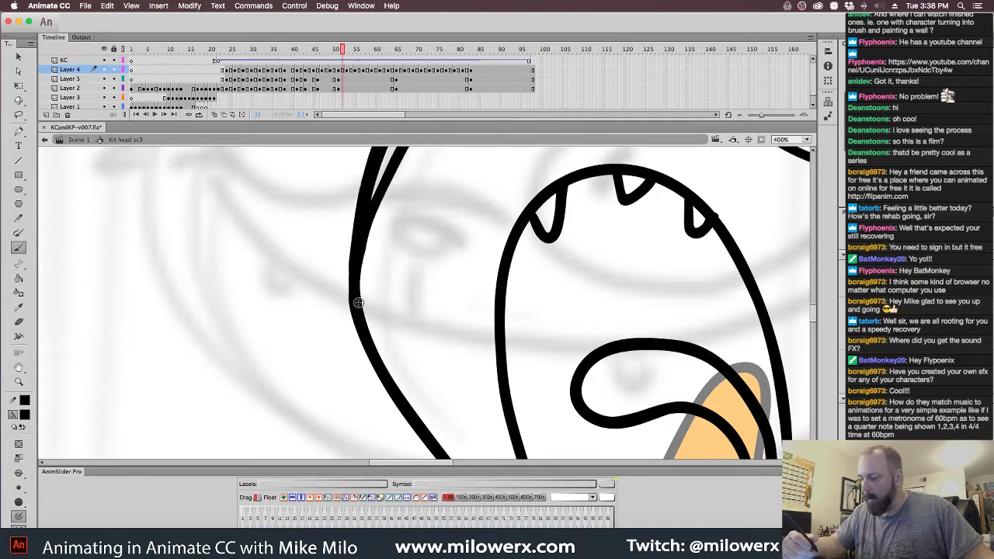
key(comma)
key(comma)
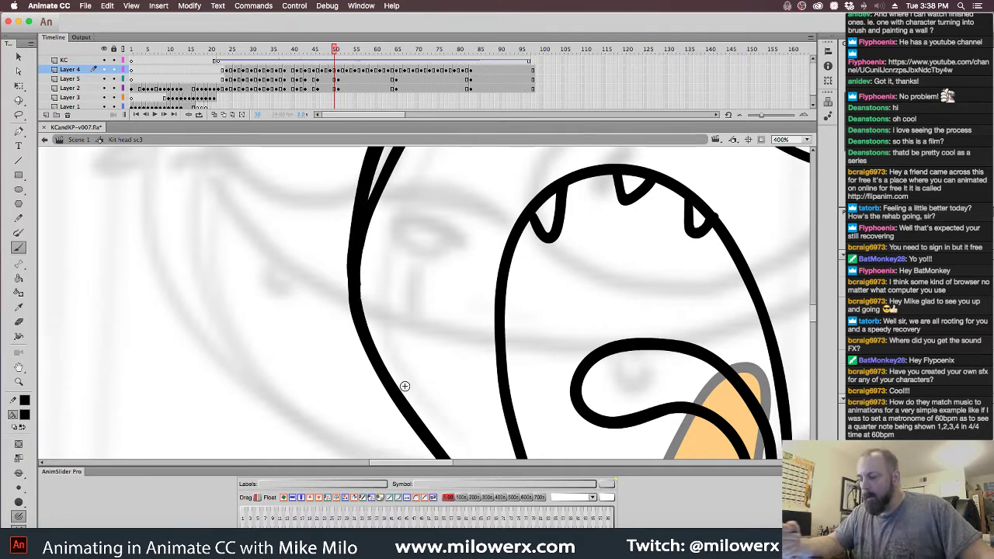
- Recheck the joins around frame 50 and touch up the left cheek outline at frames 54, 56 and 58 with the Brush
key(comma)
key(comma)
key(period)
key(period)
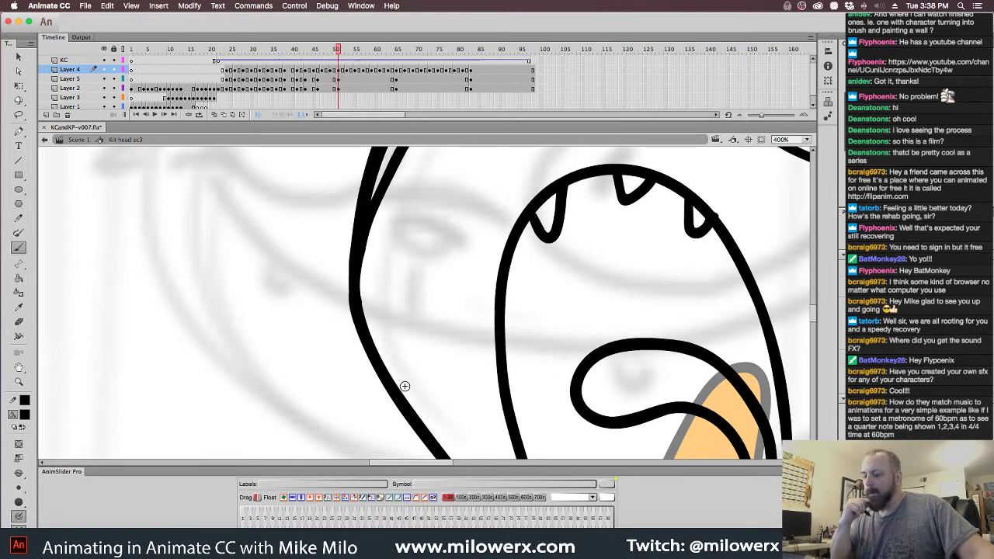
key(period)
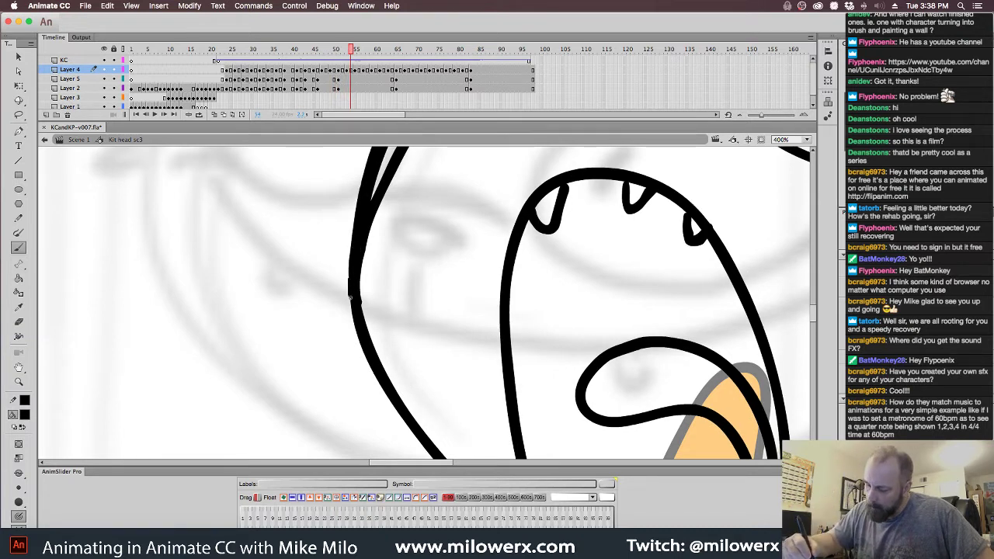
key(period)
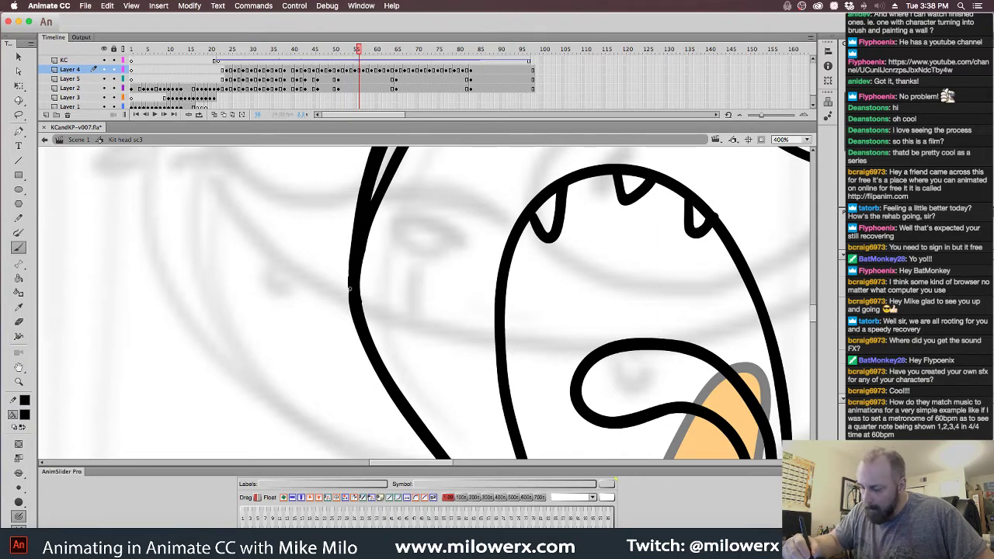
key(period)
key(period)
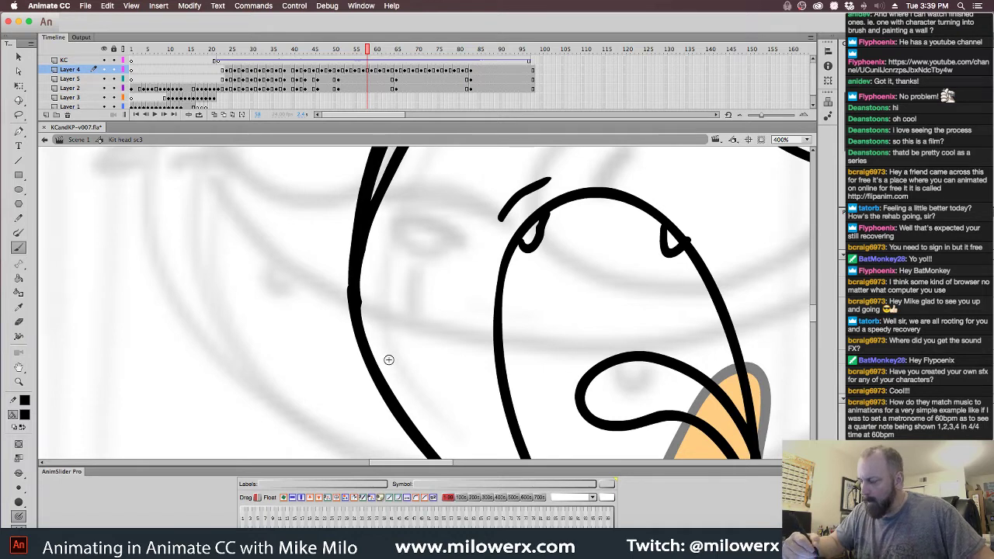
- Skew the top of the Layer 2 head drawing at frame 57 slightly to the right, using onion skinning to compare neighbouring frames
click(363, 89)
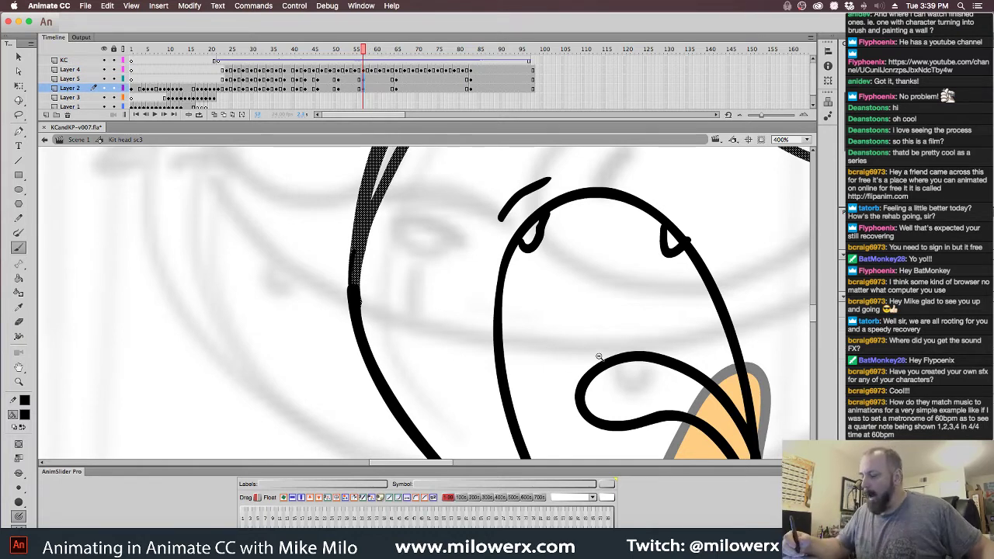
alt+click(598, 357)
alt+click(598, 356)
drag(593, 341, 592, 387)
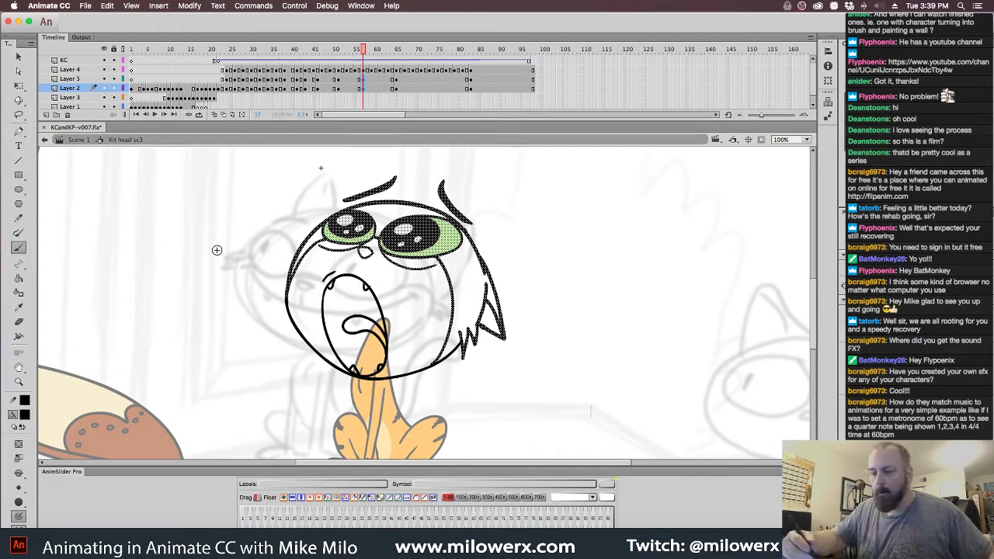
click(19, 87)
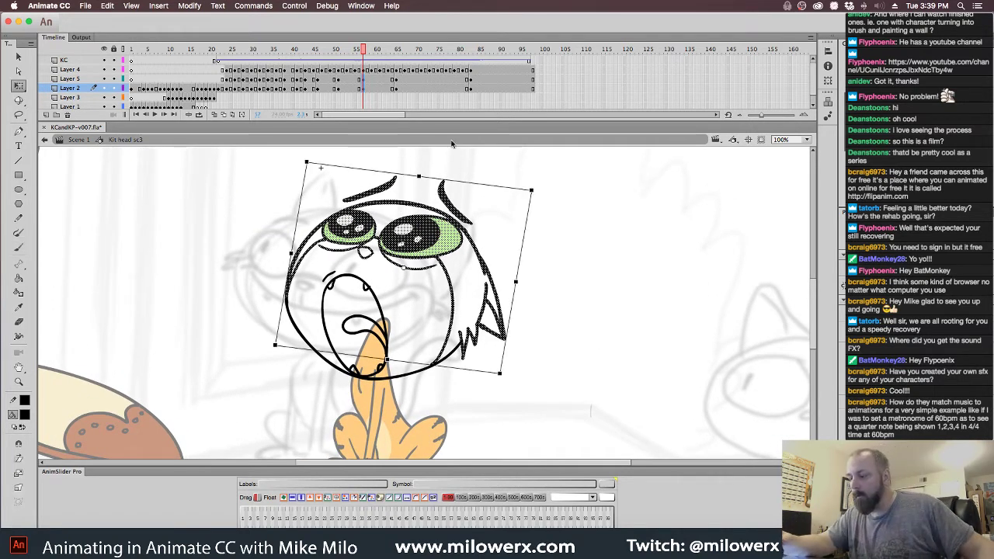
click(215, 114)
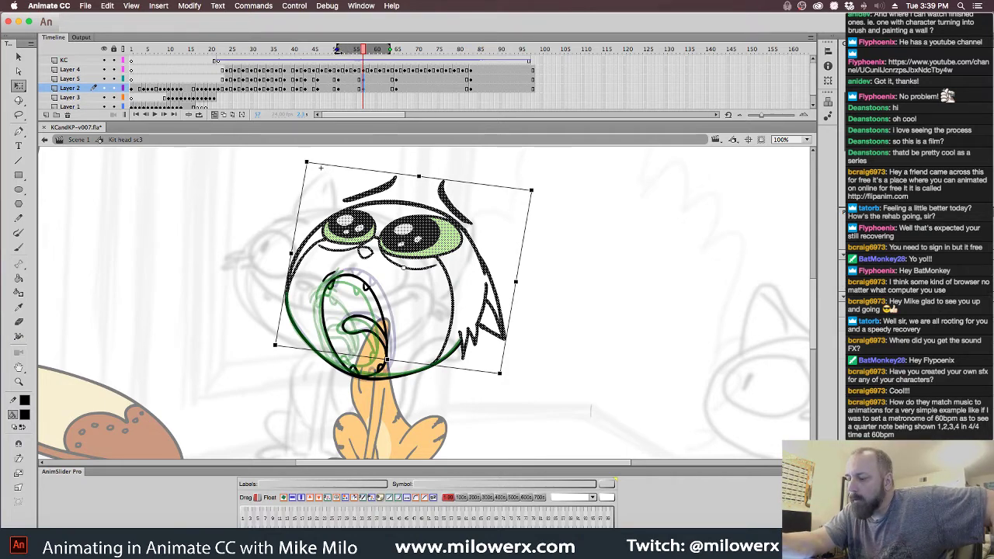
drag(338, 51, 336, 50)
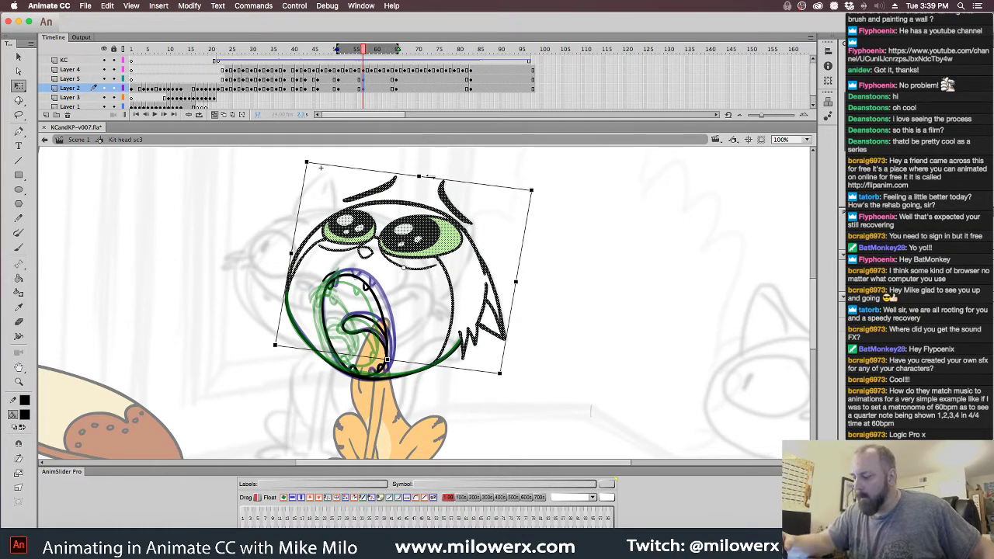
drag(432, 177, 440, 182)
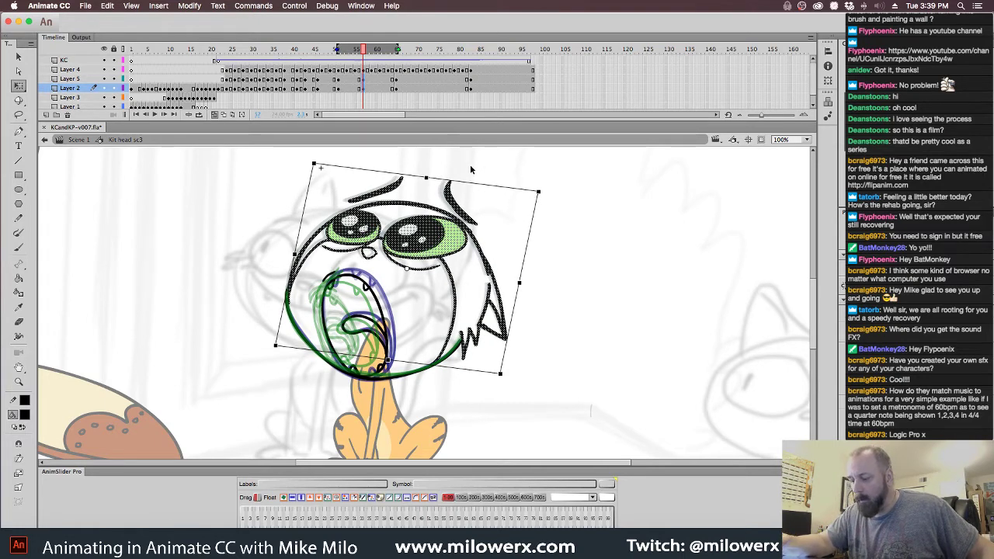
click(468, 160)
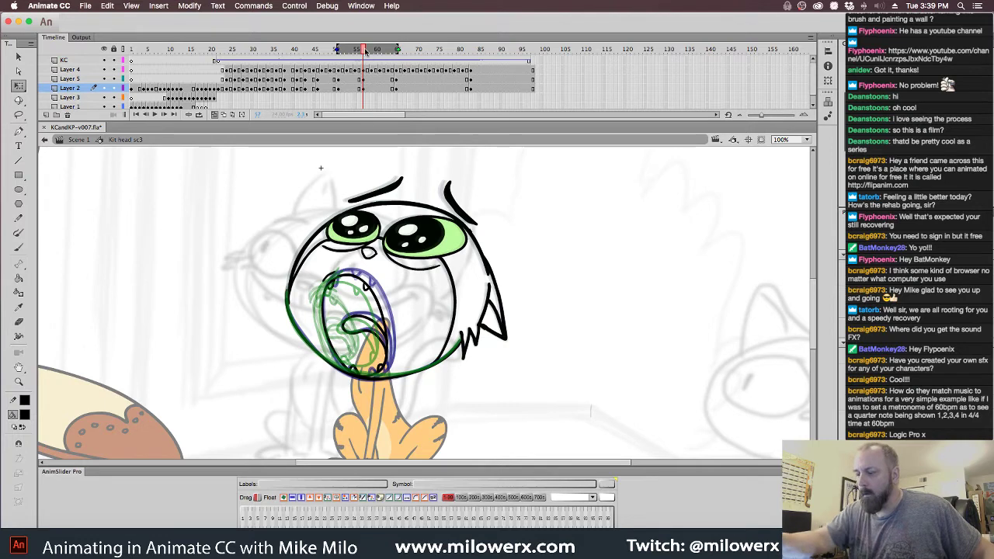
click(223, 114)
mouse_move(362, 49)
mouse_down()
mouse_move(301, 58)
mouse_move(401, 58)
mouse_move(328, 70)
mouse_move(367, 77)
mouse_up()
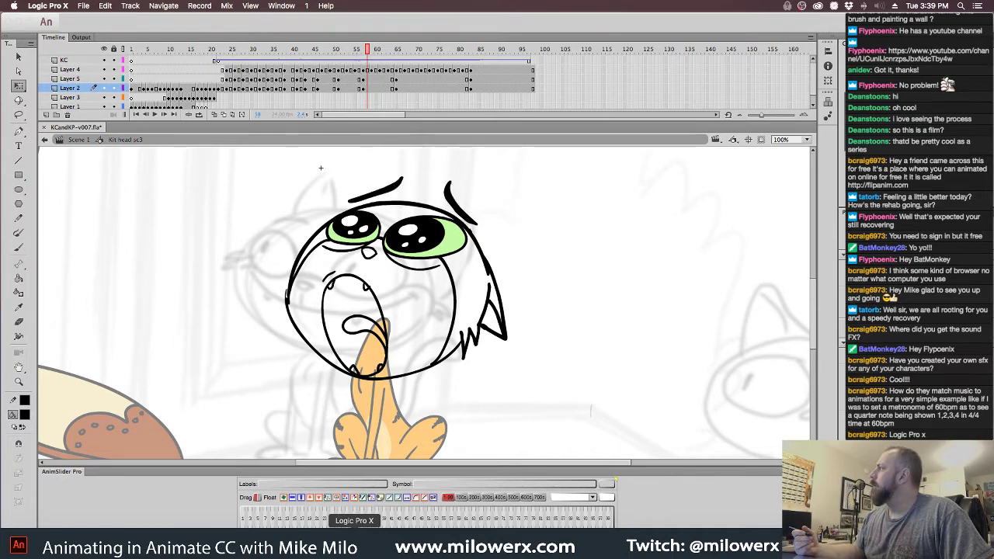
- Switch to Logic Pro X, open the recent project Part of all these things.logicx and play its opening with cycling off
click(83, 6)
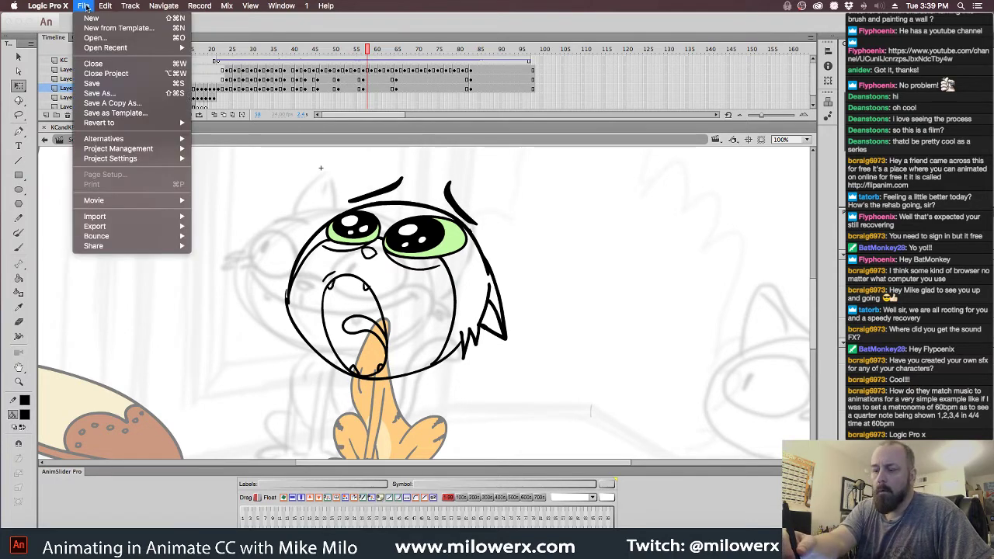
mouse_move(83, 6)
mouse_move(124, 48)
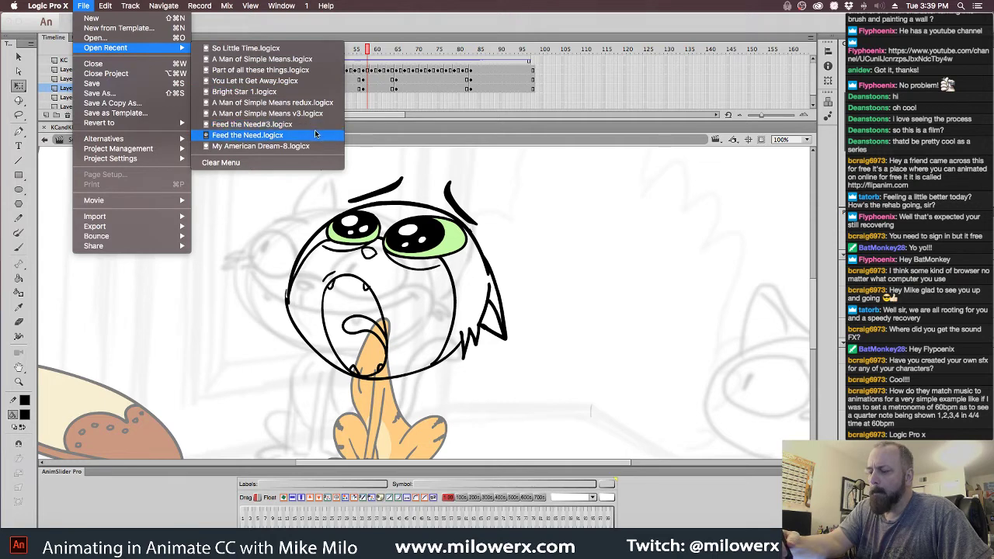
click(276, 72)
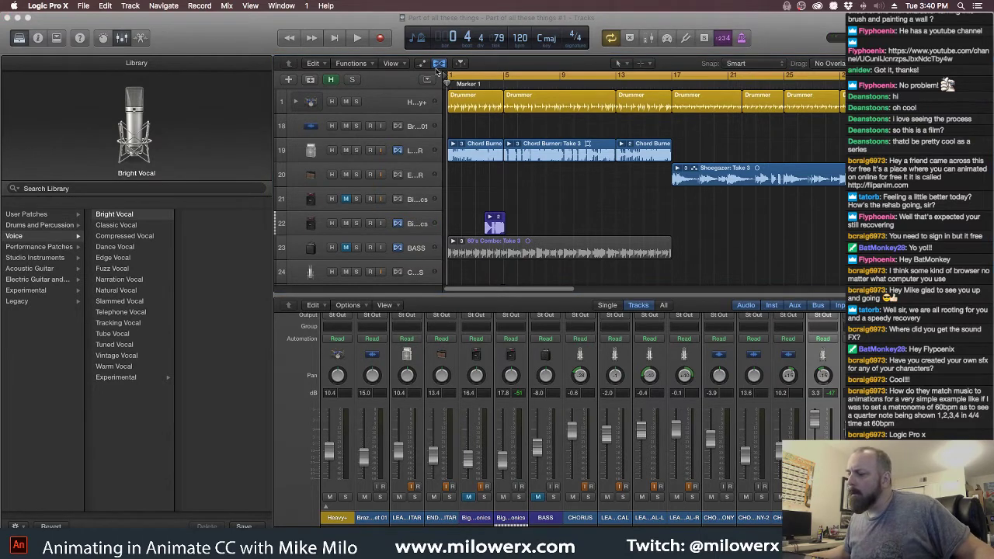
click(489, 76)
key(space)
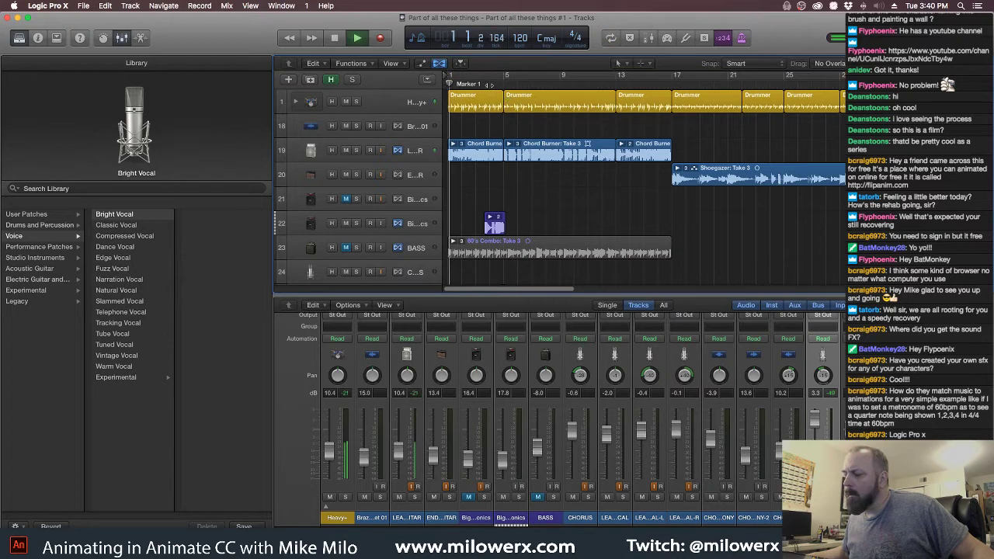
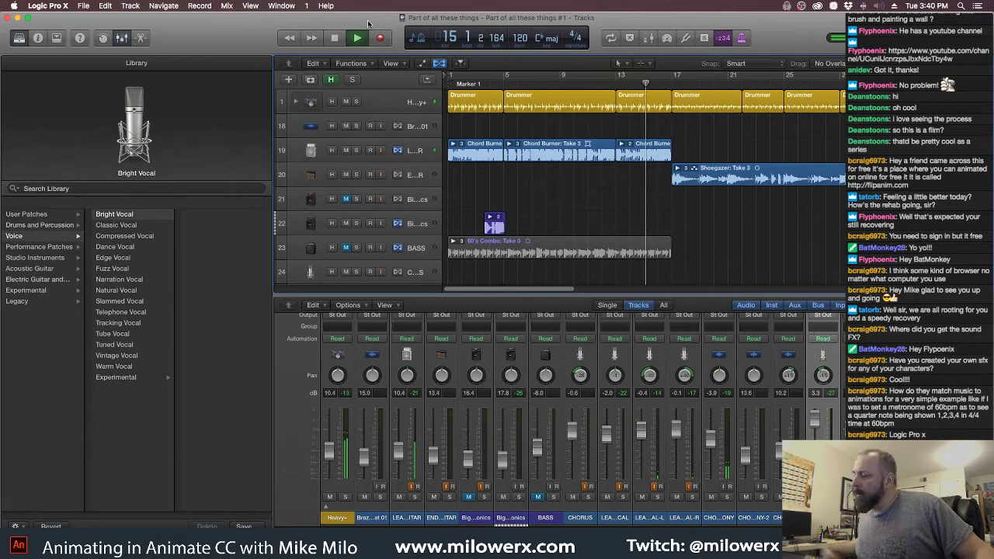
key(space)
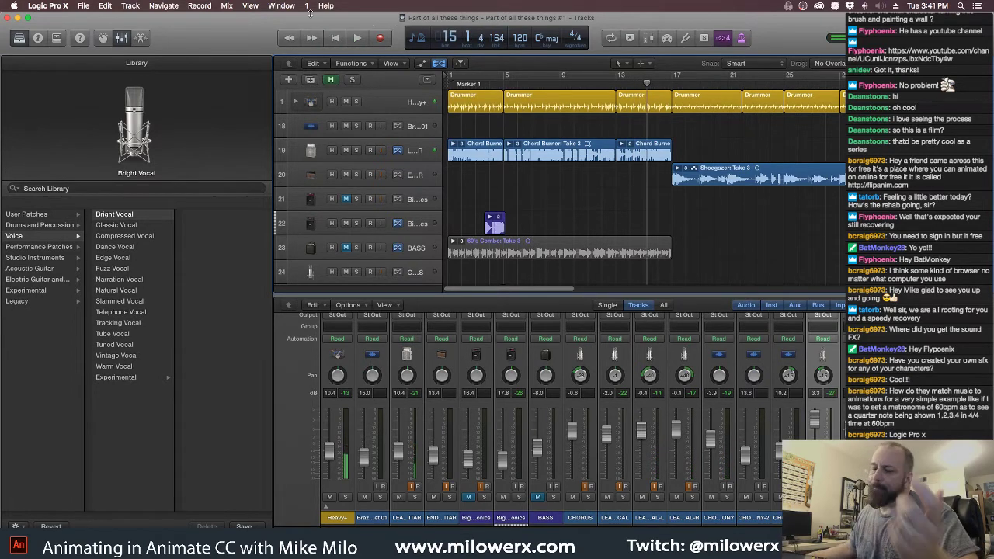
- Open the recent project You Let It Get Away.logicx, closing the current song project
click(83, 7)
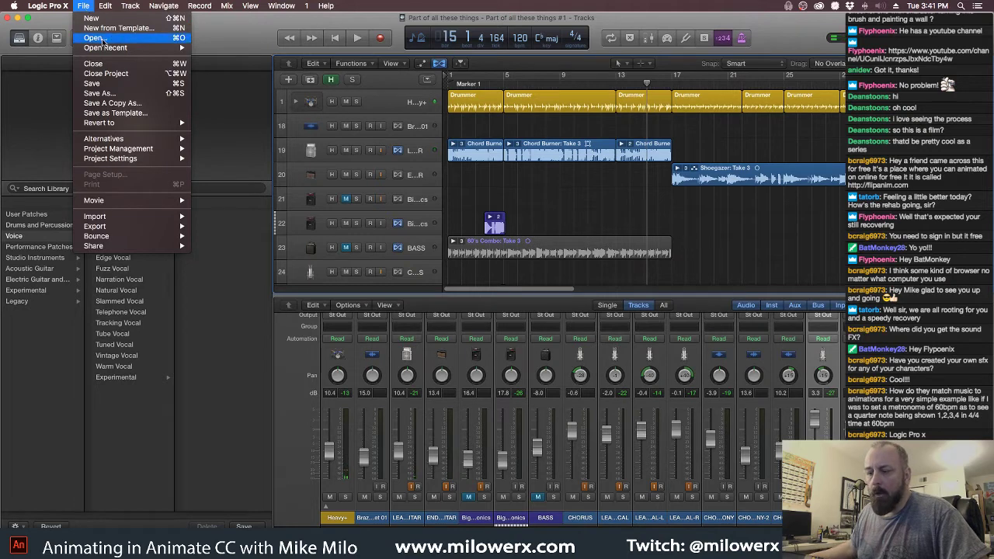
mouse_move(103, 48)
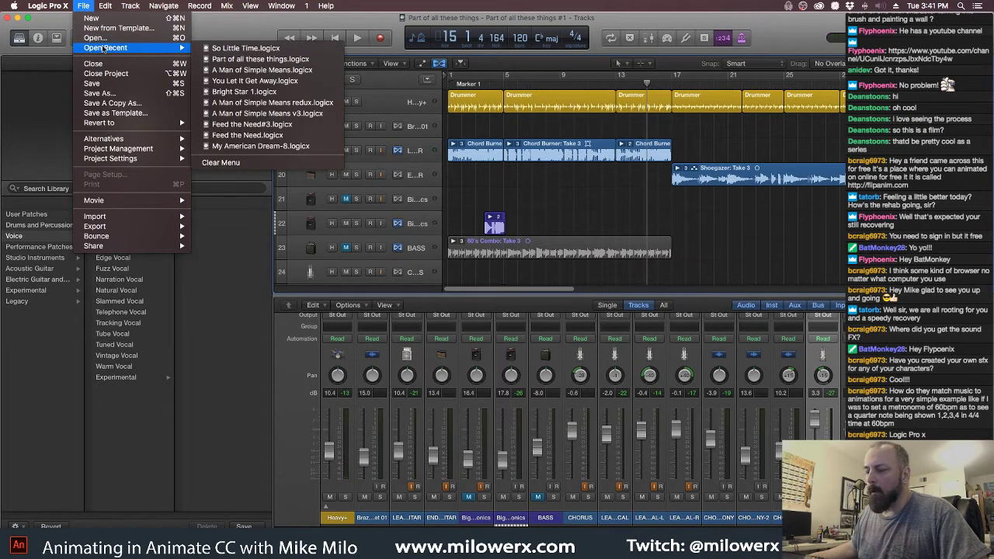
click(289, 102)
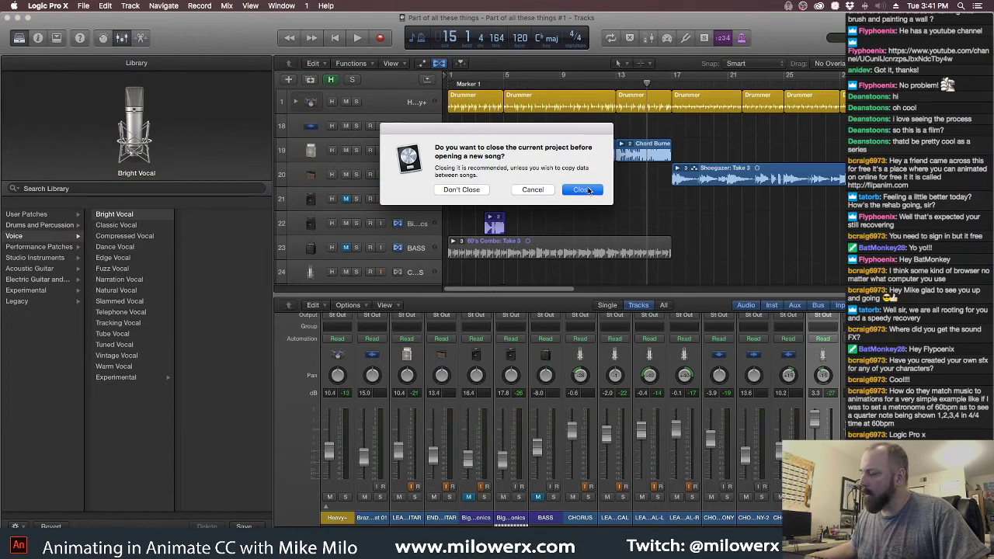
click(582, 189)
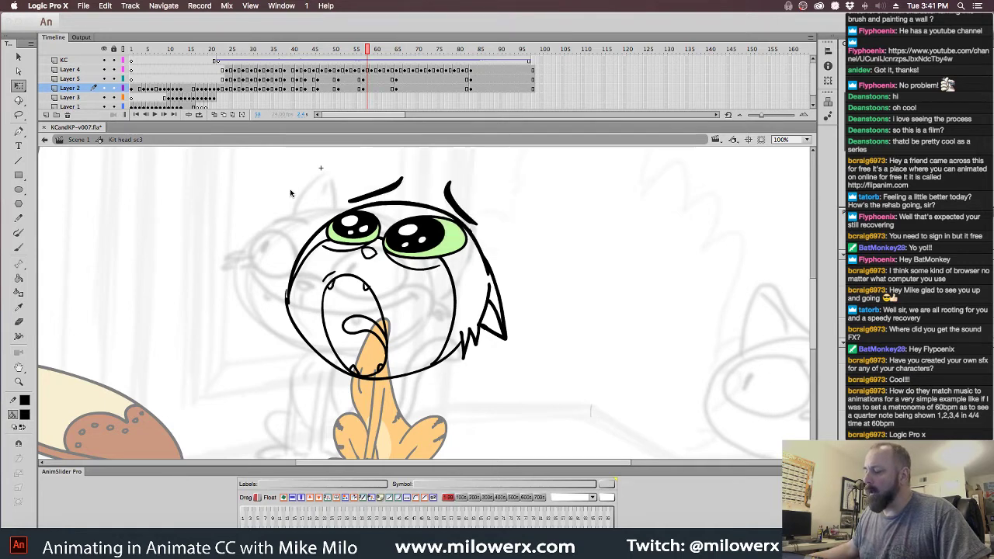
click(573, 190)
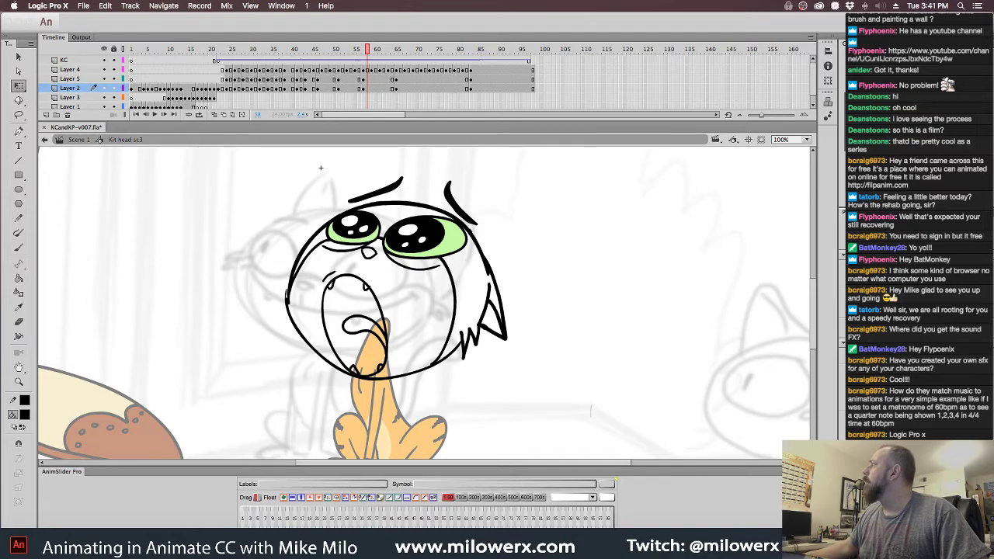
drag(993, 93, 381, 9)
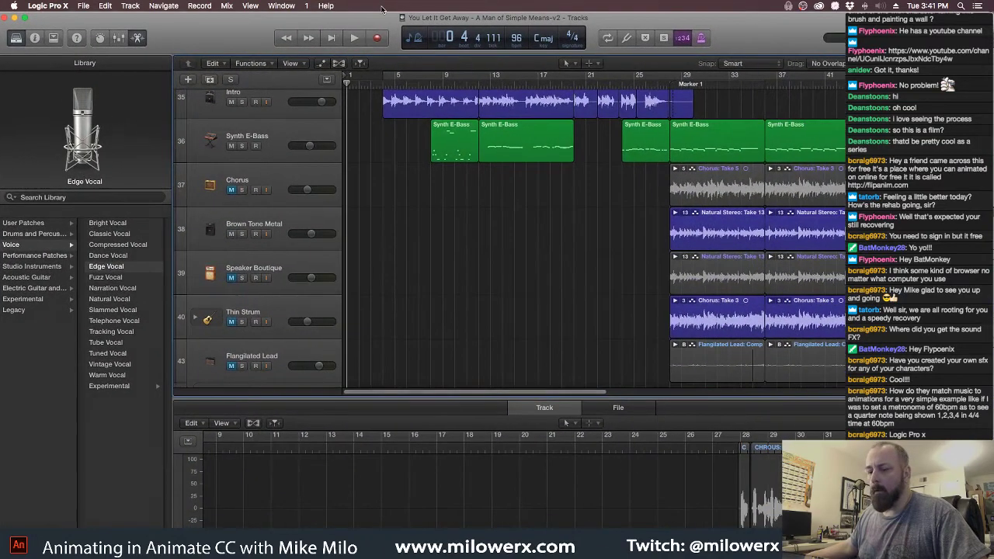
- Play the song from the start of the Intro track and view the drum tracks, dismissing any overload alert
drag(348, 84, 383, 78)
key(space)
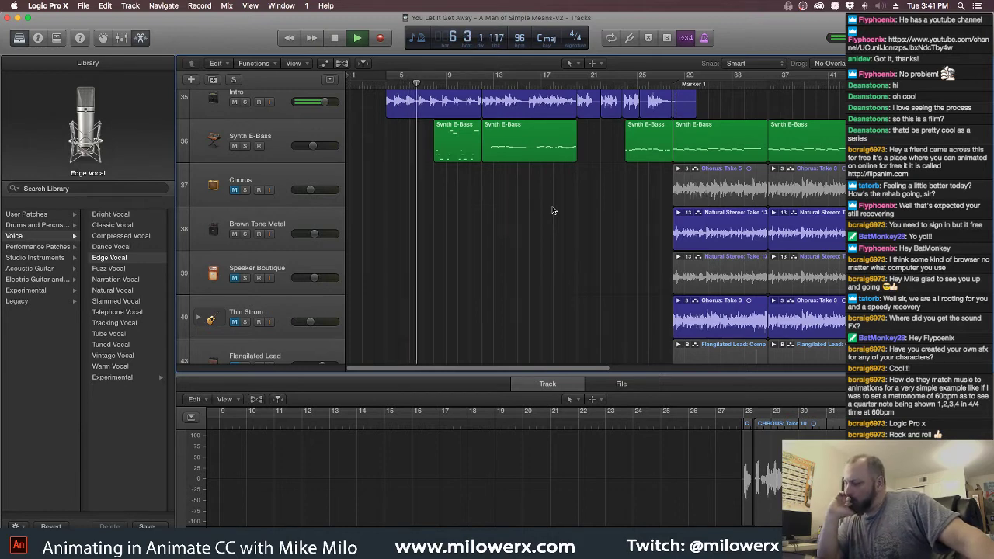
scroll(488, 222, up, 1)
scroll(489, 222, up, 3)
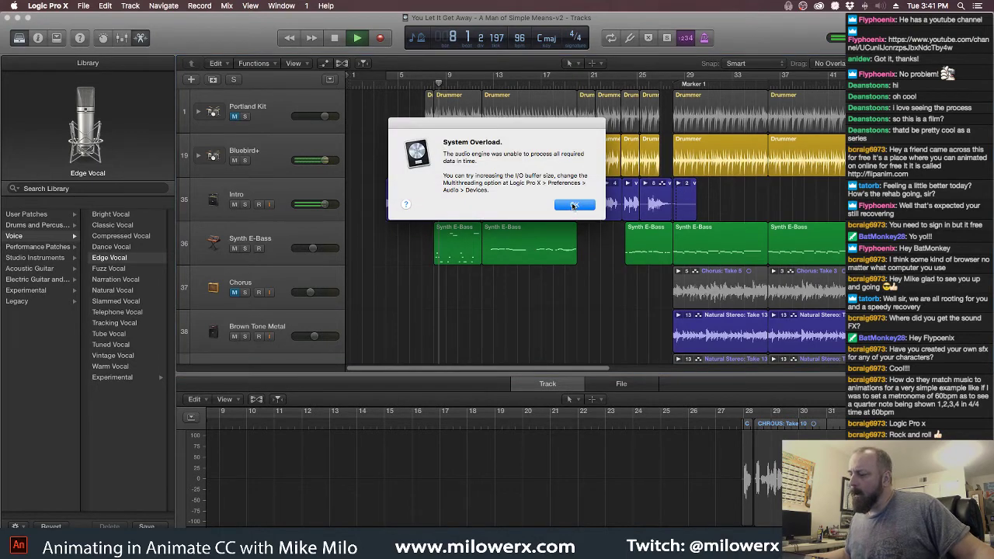
click(574, 205)
key(space)
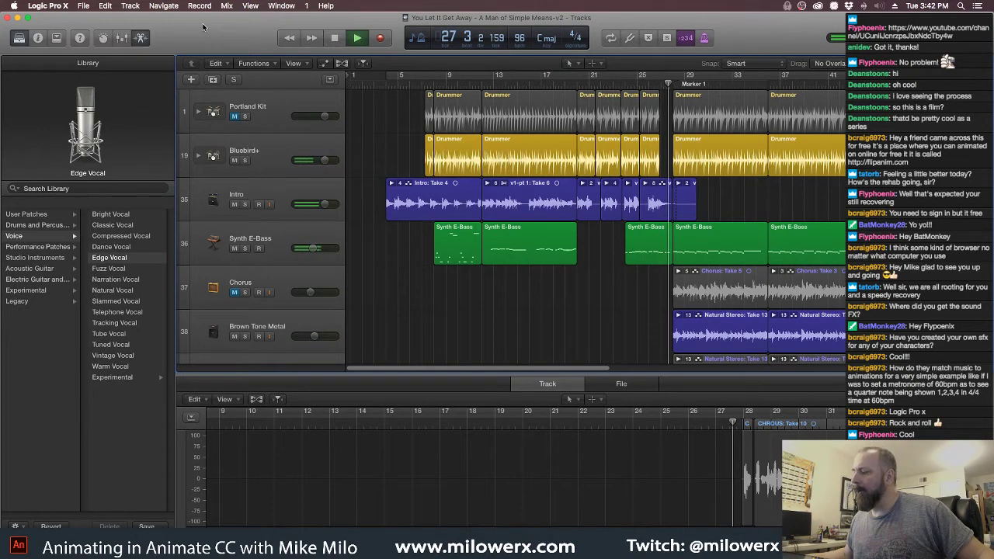
key(space)
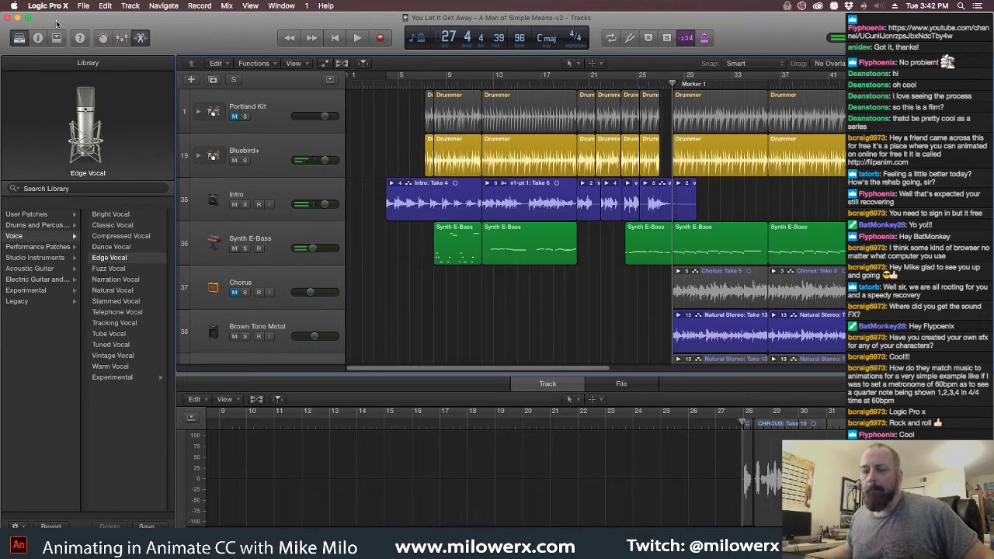
- Close the song project, return to Animate CC and distort the Layer 4 mouth and jaw at frame 57, nudging the upper-left corner up and right
click(9, 18)
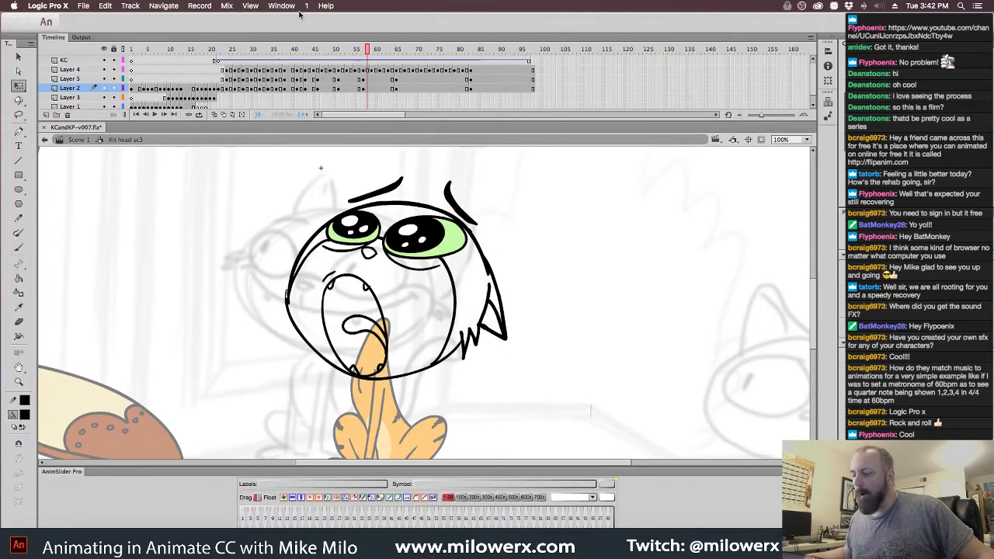
click(344, 21)
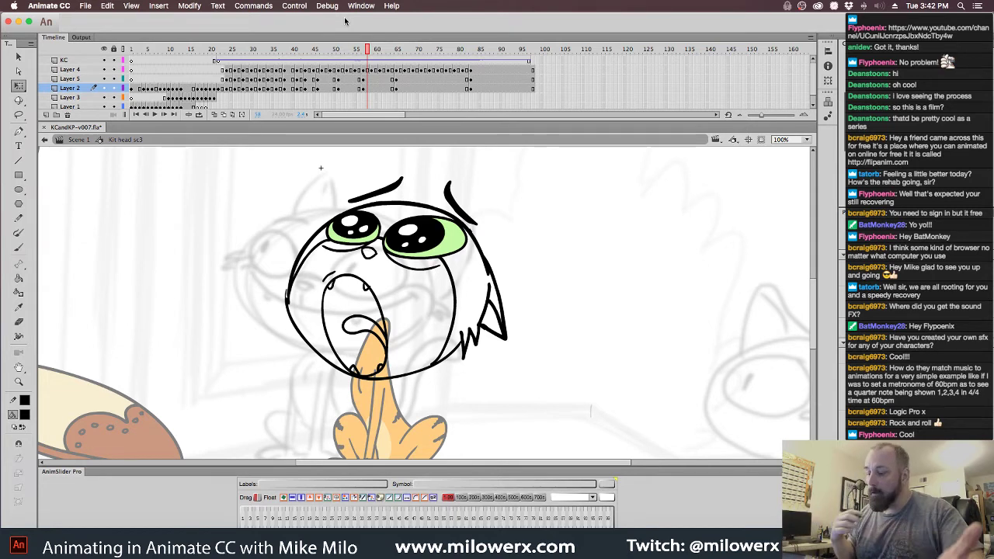
click(362, 70)
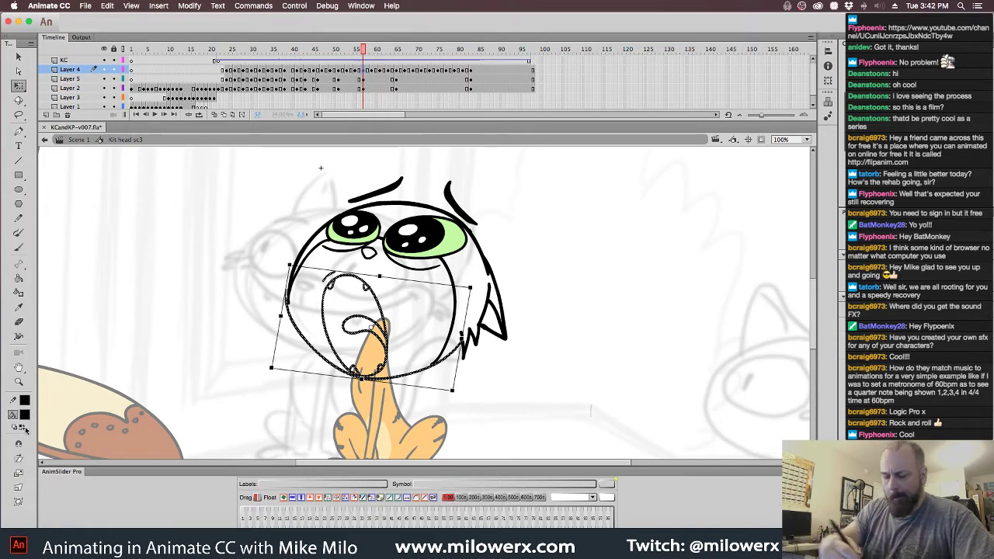
click(18, 487)
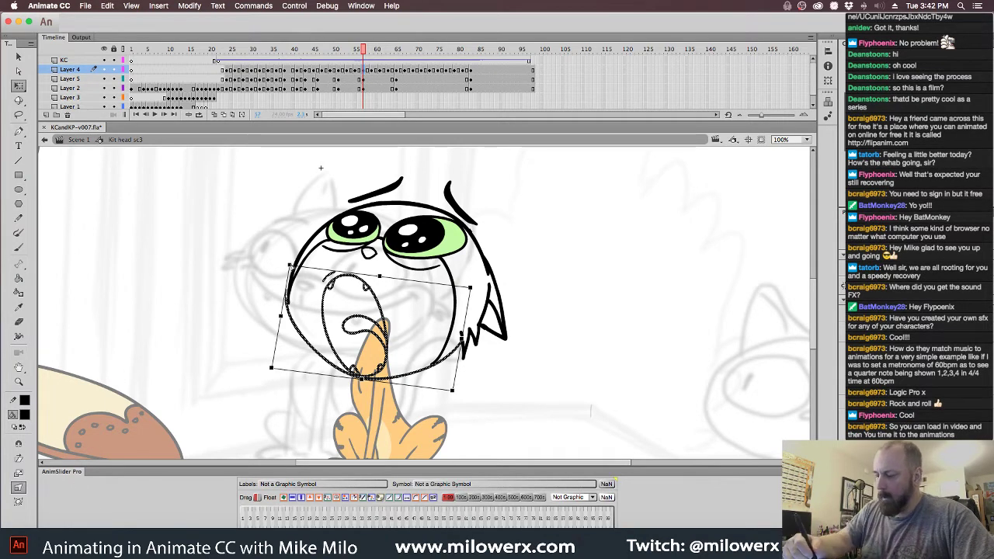
drag(289, 265, 291, 262)
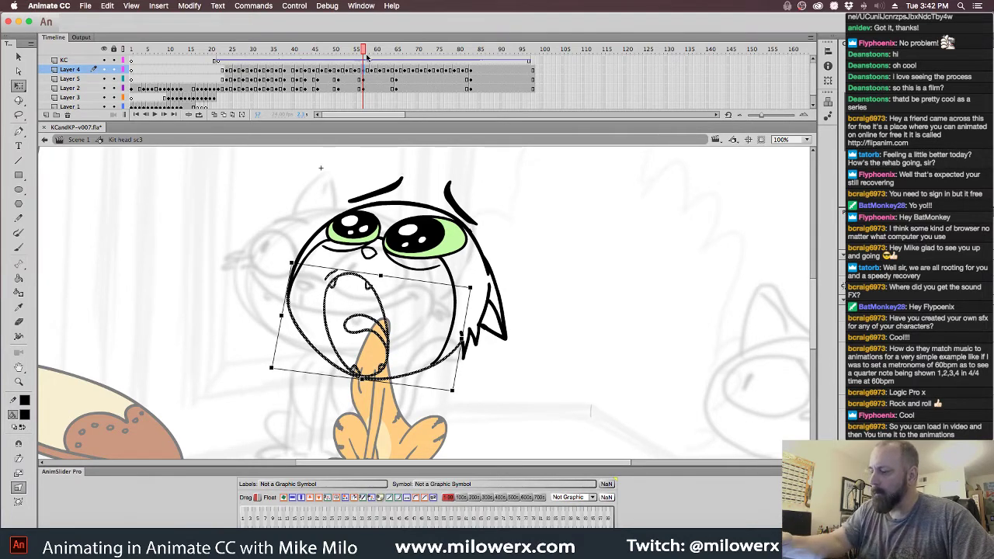
- Insert keyframes for the head drawing on Layers 5 and 2 at frame 61
mouse_move(367, 57)
mouse_down()
mouse_move(295, 63)
mouse_move(401, 71)
mouse_move(357, 80)
mouse_move(382, 90)
mouse_up()
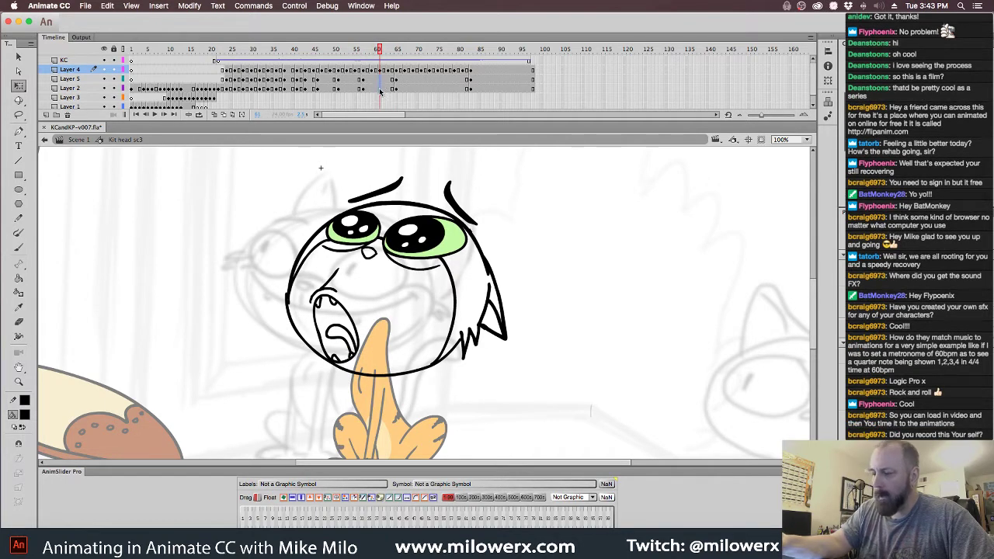
click(380, 89)
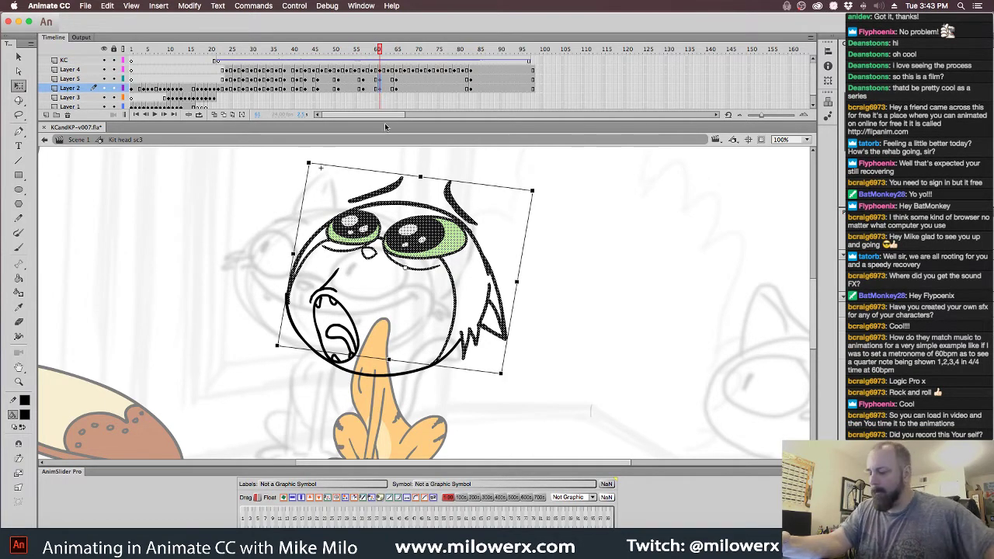
click(379, 89)
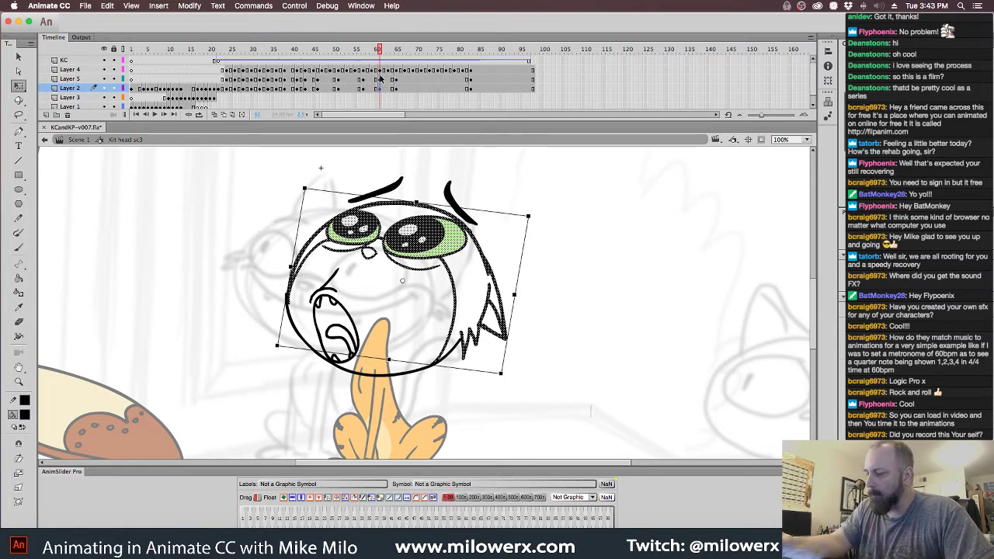
- Distort the Layer 4 mouth and jaw drawing at frame 61 by pulling its upper-left corner slightly up and right
click(379, 70)
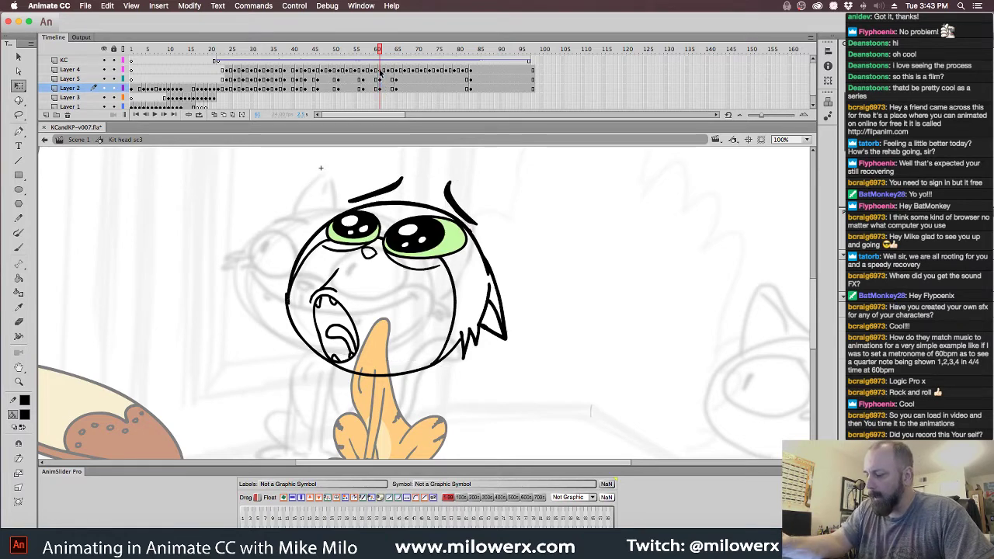
click(21, 489)
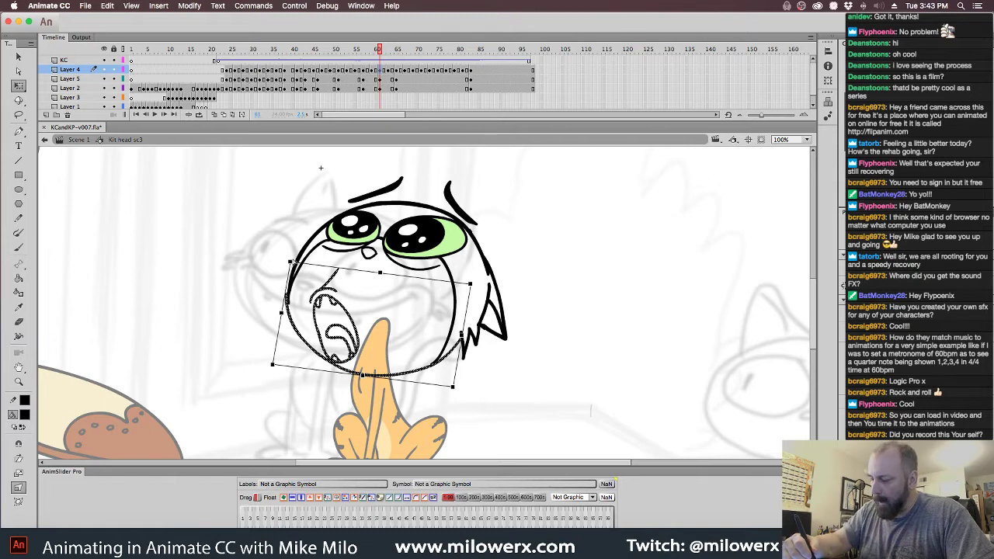
drag(291, 261, 292, 257)
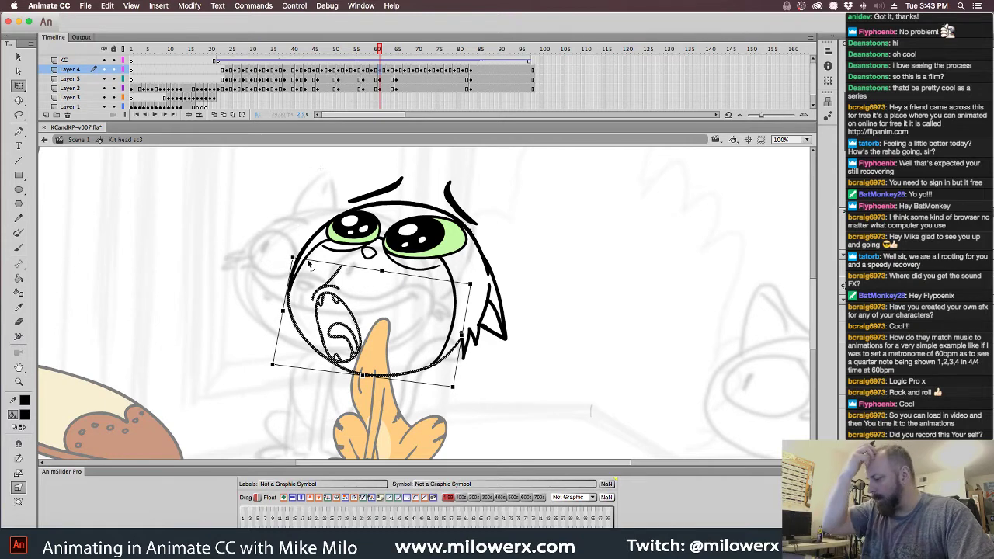
- Distort the Layer 4 mouth and jaw drawing at frame 59, nudging its upper-left corner slightly up and right
mouse_move(379, 52)
mouse_down()
mouse_move(355, 58)
mouse_move(379, 67)
mouse_move(371, 80)
mouse_up()
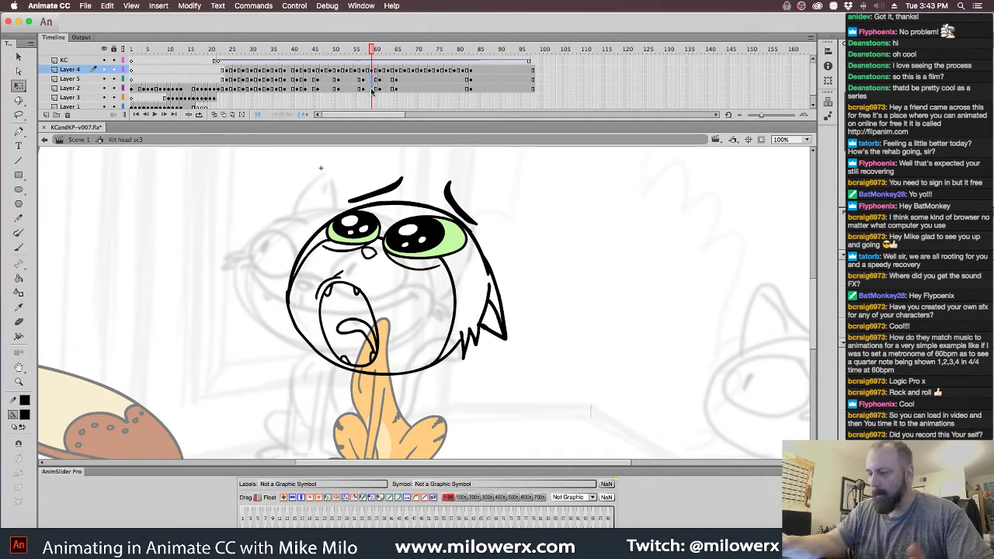
click(372, 89)
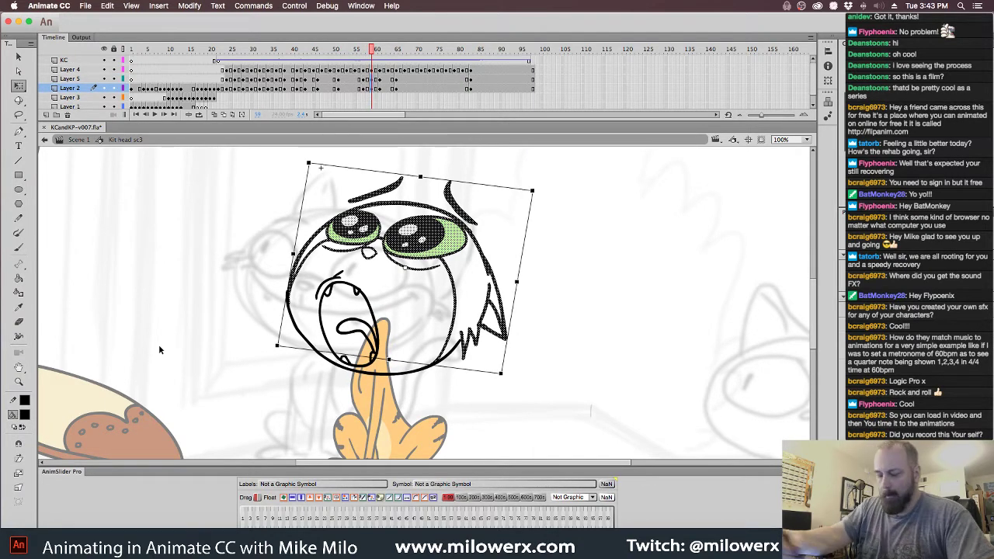
click(373, 70)
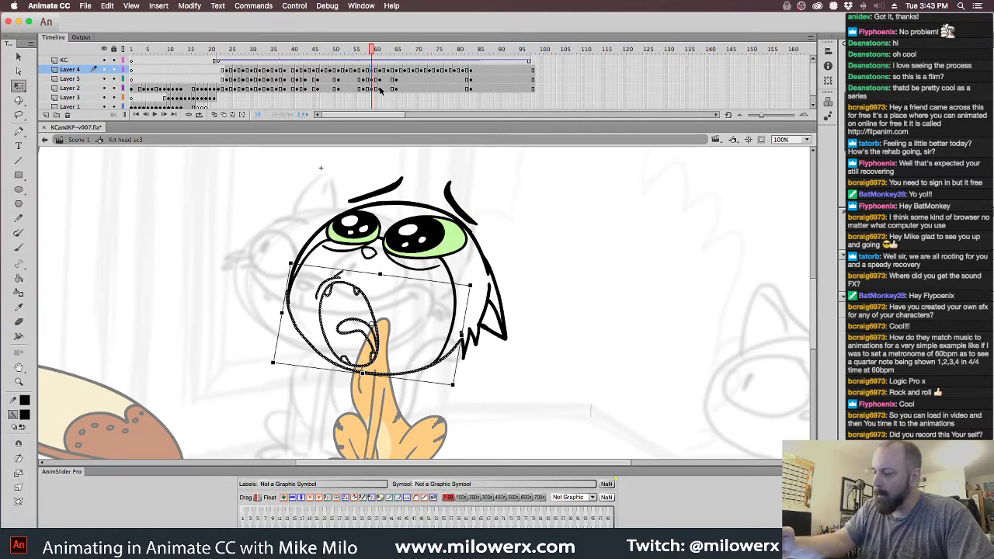
click(18, 486)
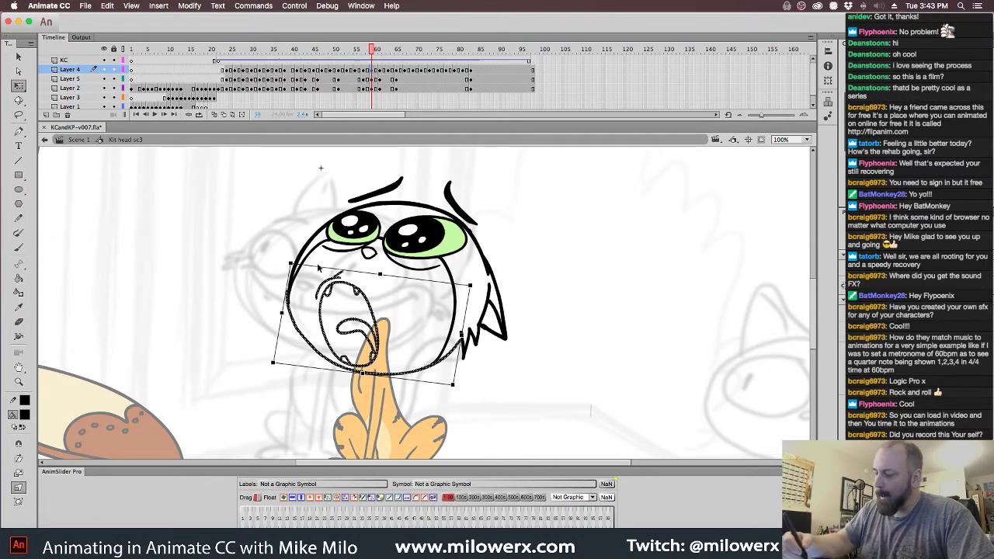
drag(291, 265, 292, 261)
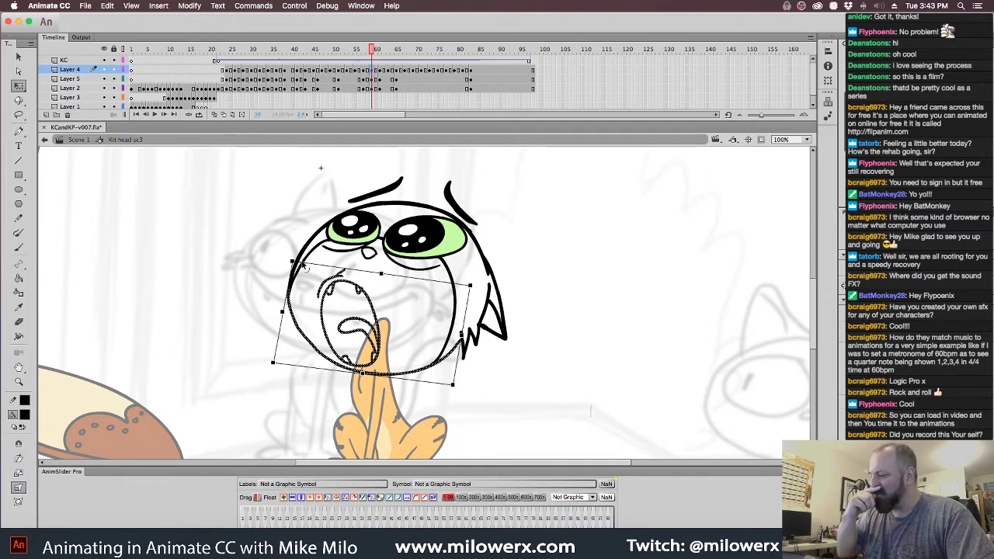
- Insert keyframes for the brows and head drawings on Layers 5 and 2 at frame 53
drag(374, 54, 348, 67)
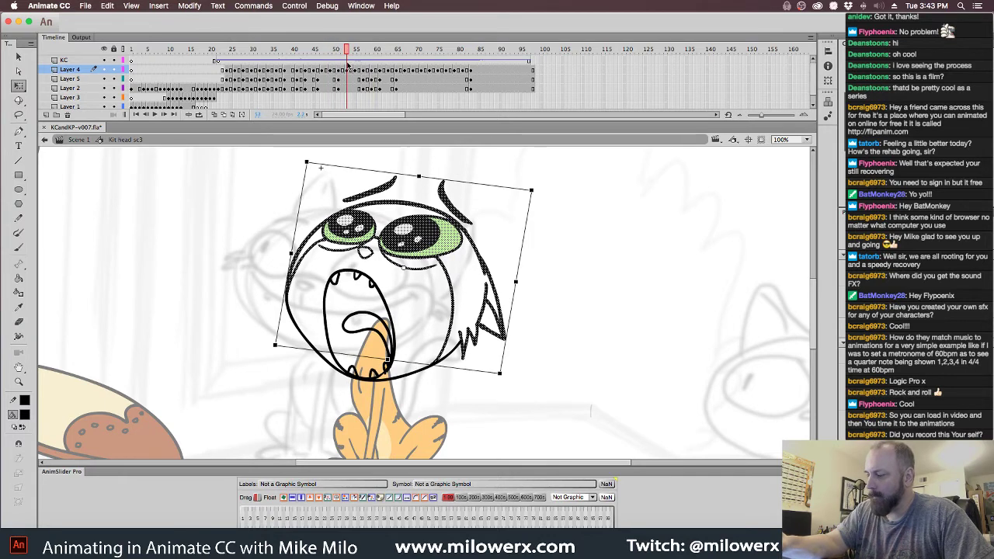
click(347, 89)
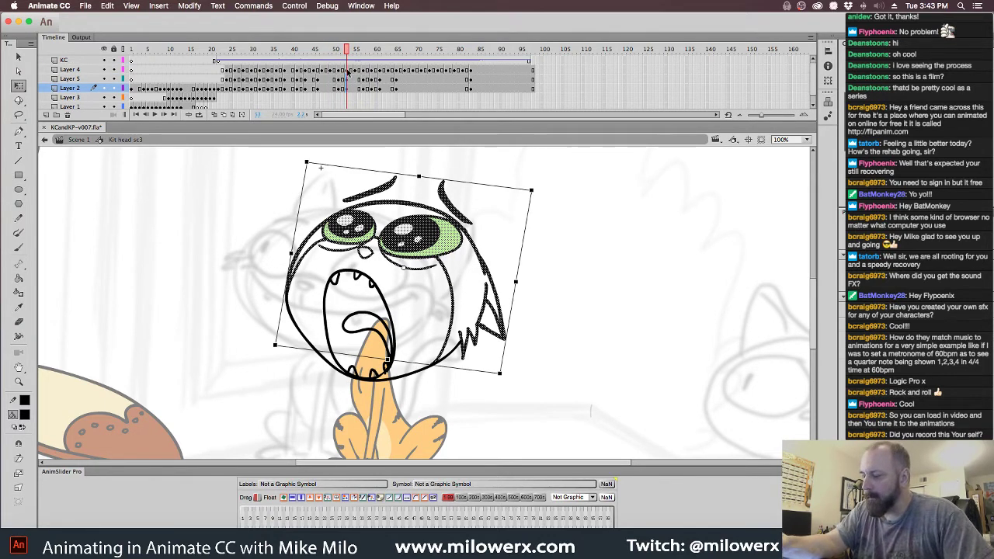
click(349, 70)
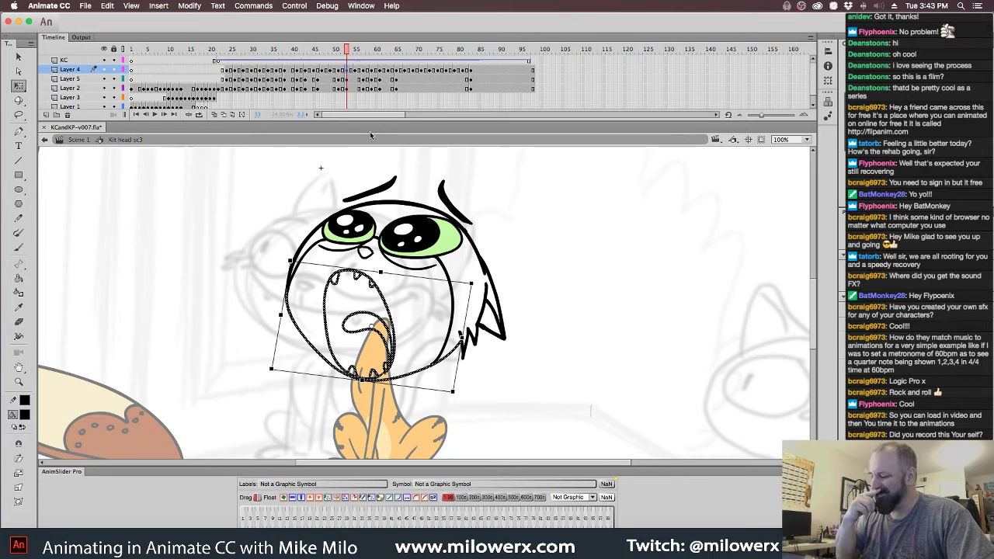
- Insert keyframes for the brows and head drawings on Layers 5 and 2 at frame 63
mouse_move(347, 49)
mouse_down()
mouse_move(313, 53)
mouse_move(433, 75)
mouse_move(349, 77)
mouse_move(392, 78)
mouse_up()
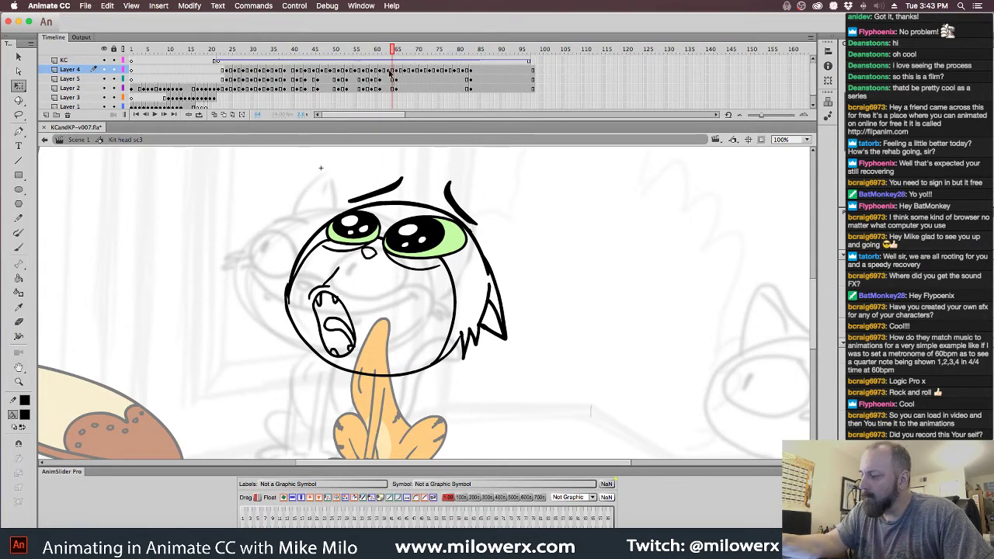
click(388, 71)
click(390, 88)
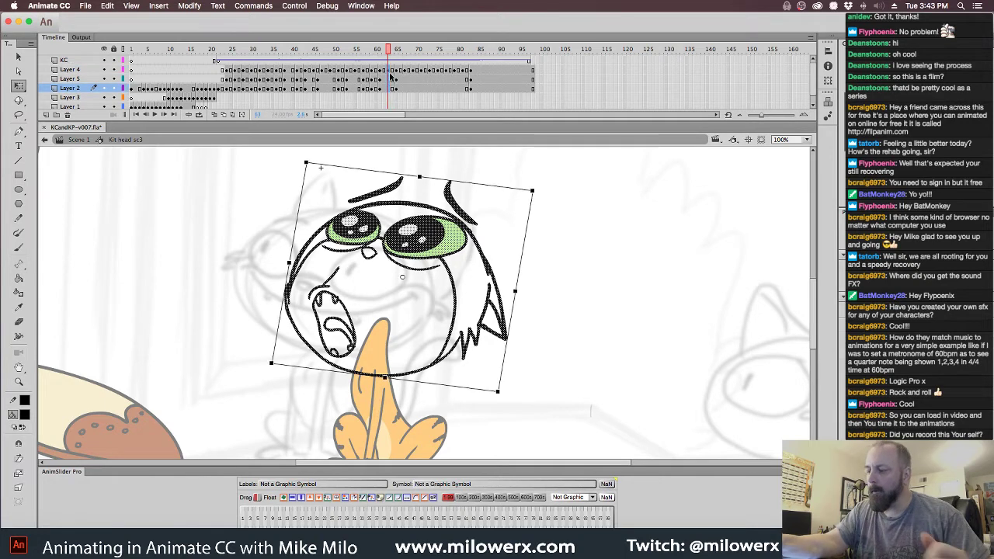
click(393, 70)
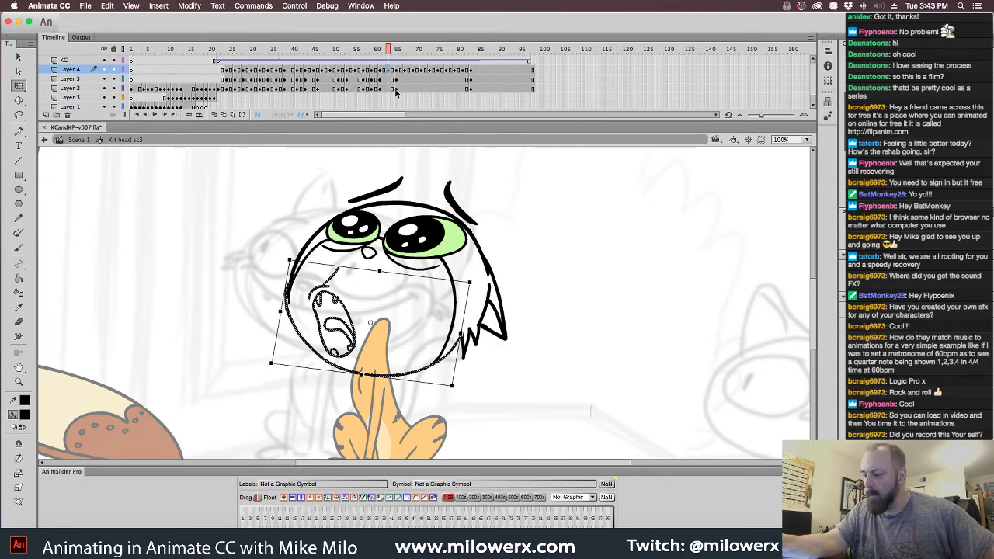
drag(388, 91, 388, 78)
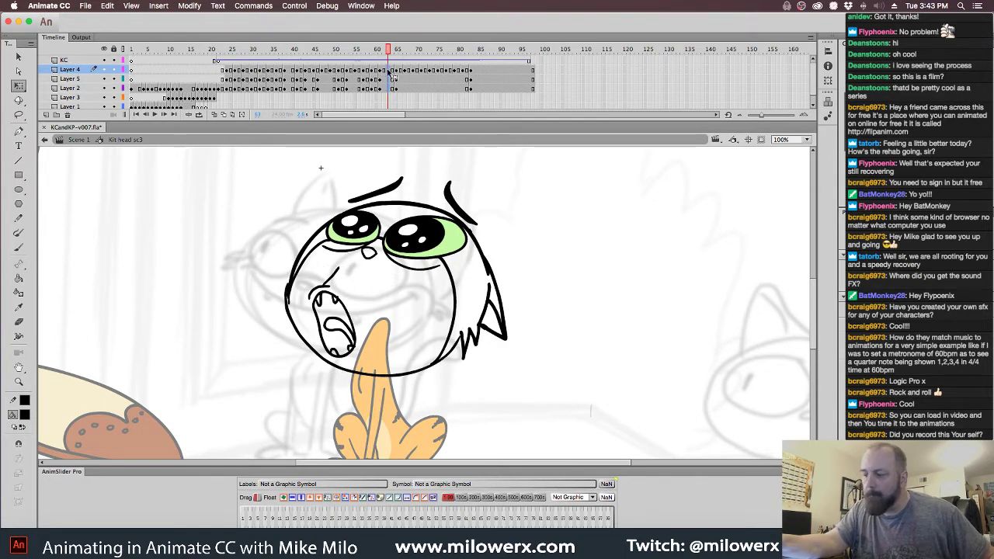
click(389, 88)
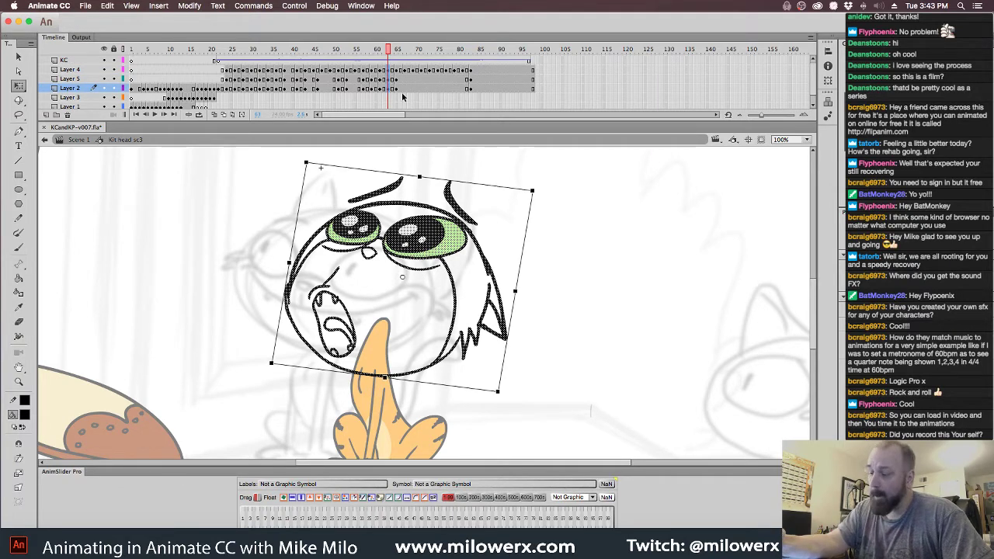
- Distort the Layer 4 mouth and jaw drawing at frame 63 by pulling its upper-left corner up and right
click(390, 78)
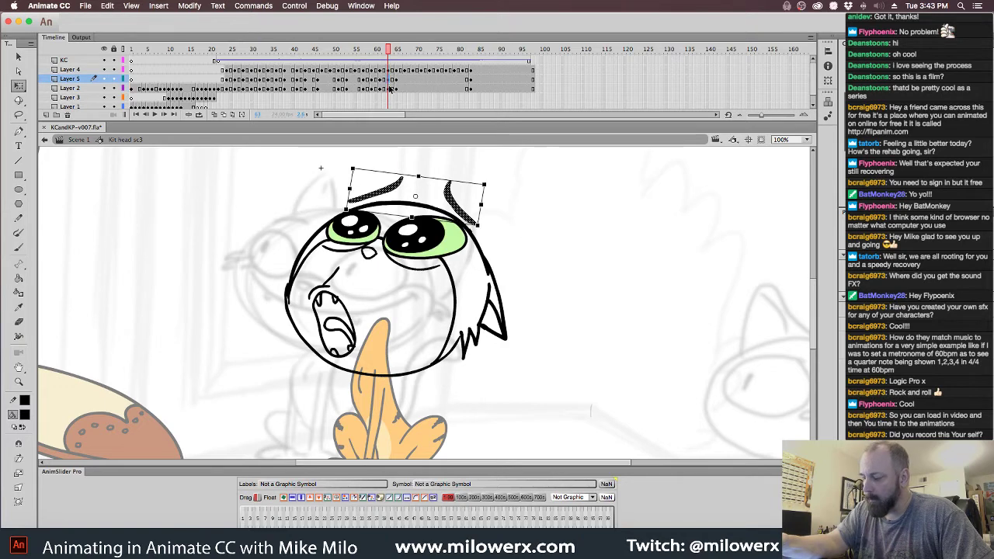
click(390, 88)
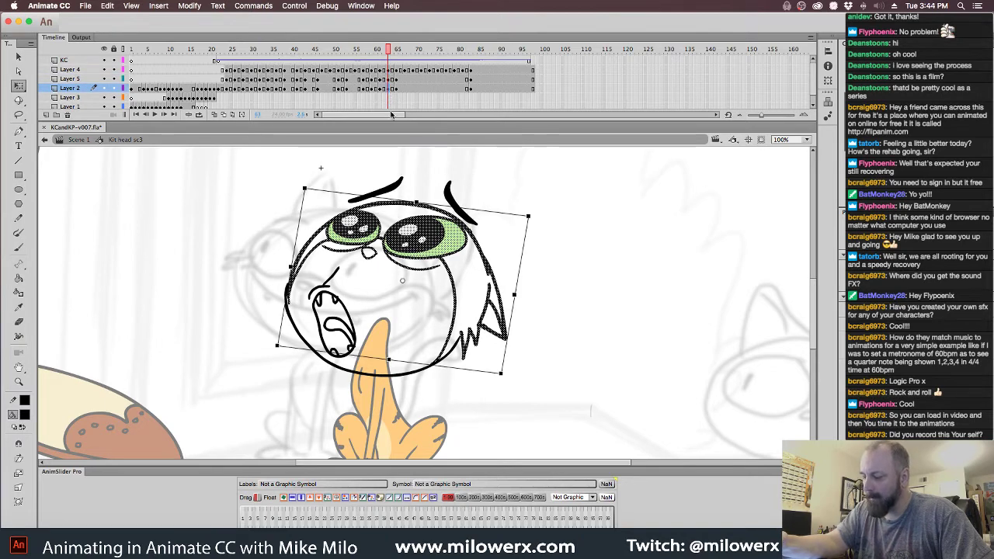
click(390, 69)
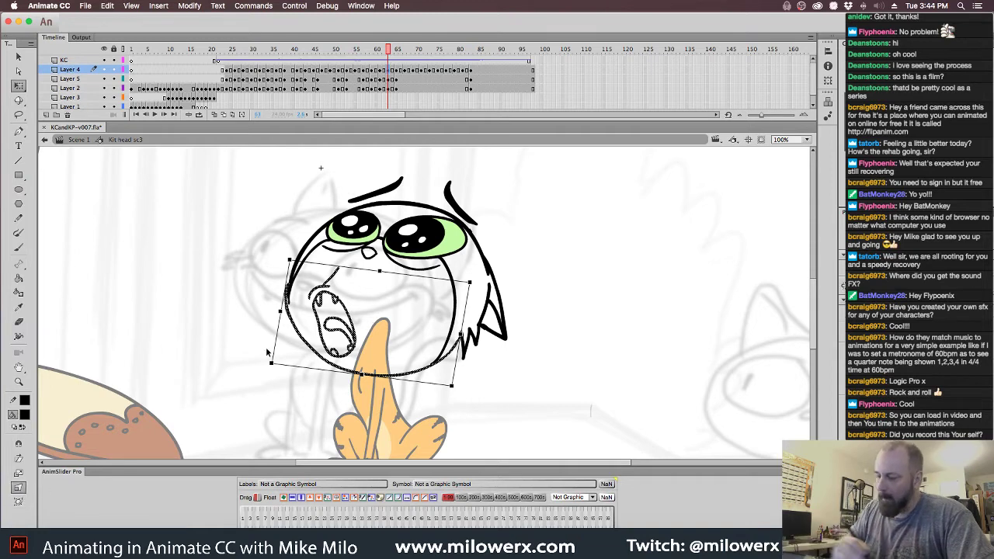
drag(292, 259, 297, 258)
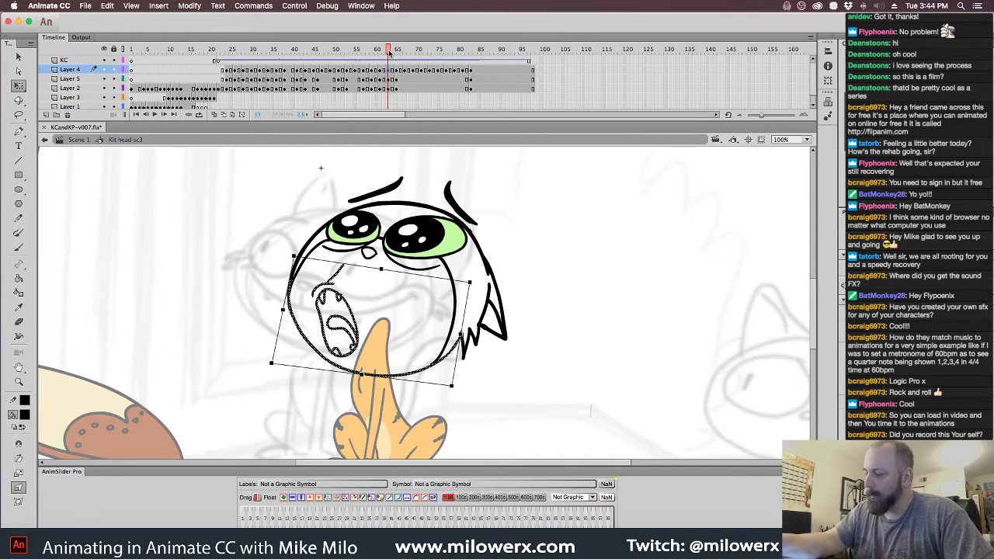
- Distort the Layer 4 mouth and jaw at frame 65, moving the upper-left corner slightly up and right, and deselect it
drag(388, 51, 399, 56)
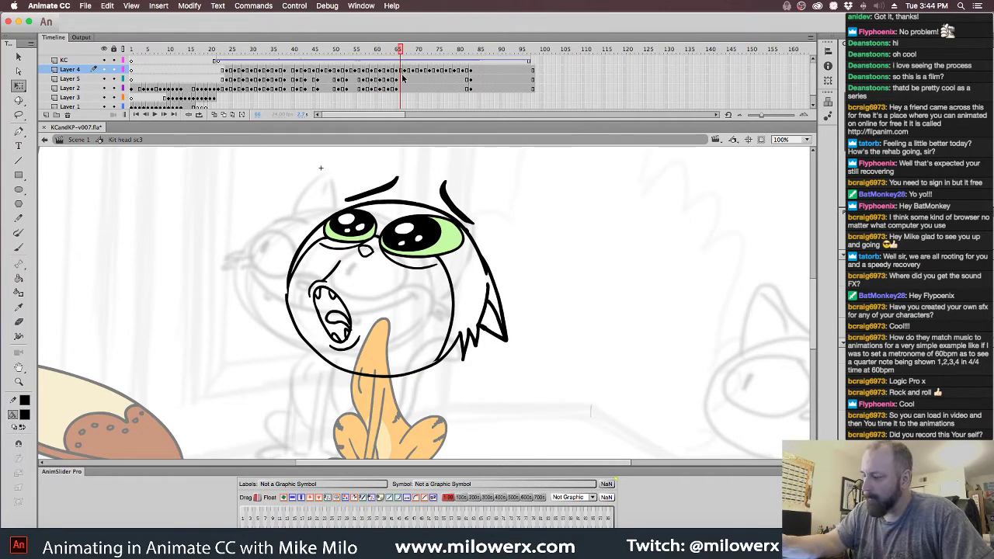
click(398, 71)
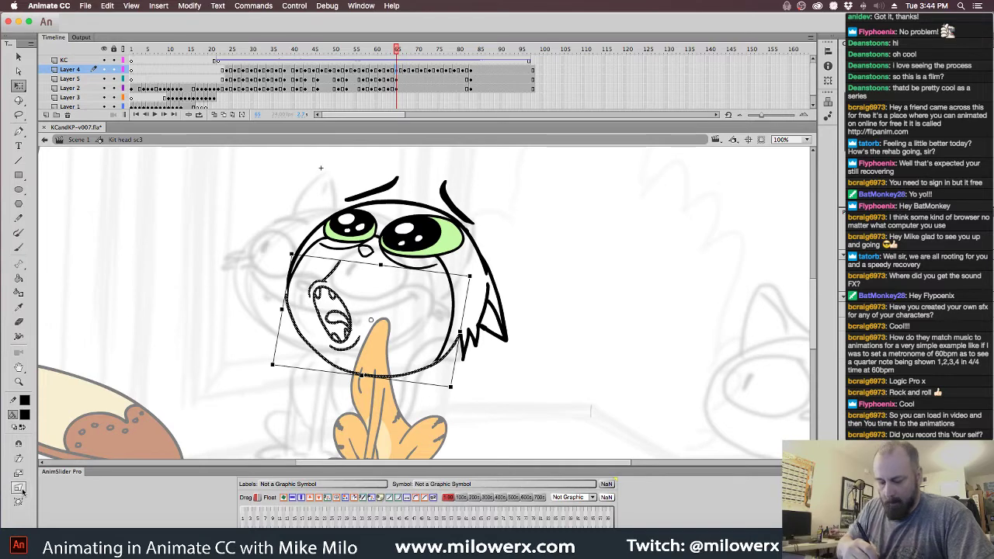
drag(292, 254, 294, 249)
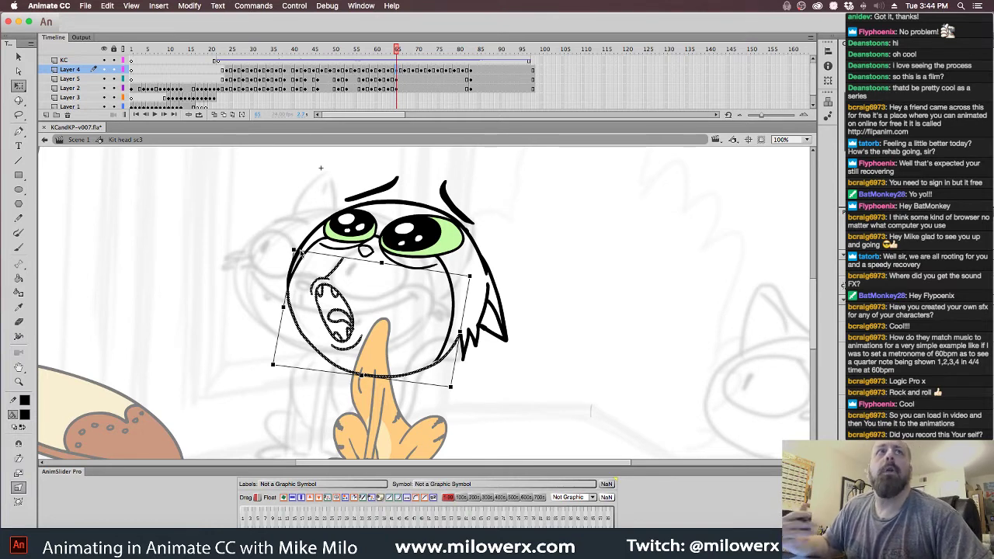
click(484, 375)
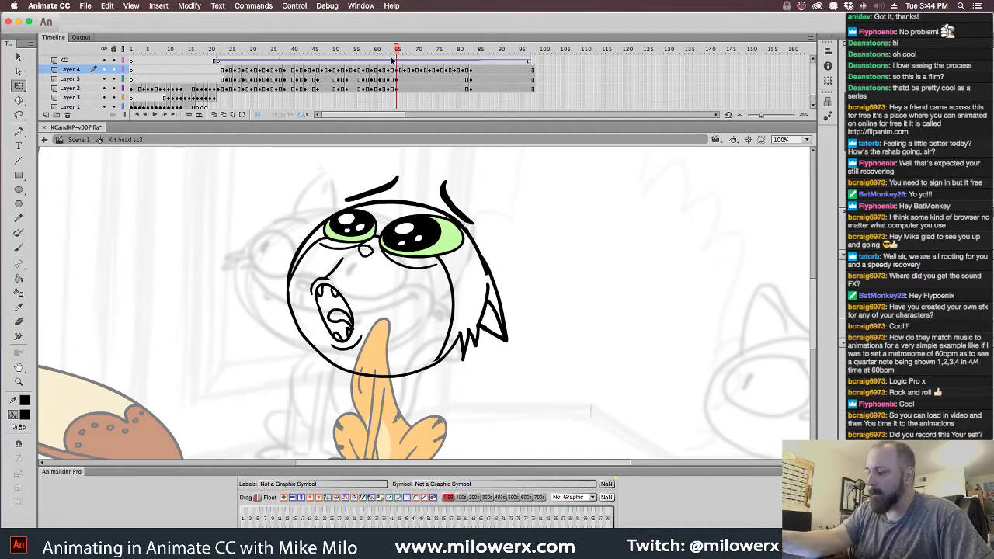
mouse_move(397, 59)
mouse_down()
mouse_move(383, 59)
mouse_move(398, 59)
mouse_up()
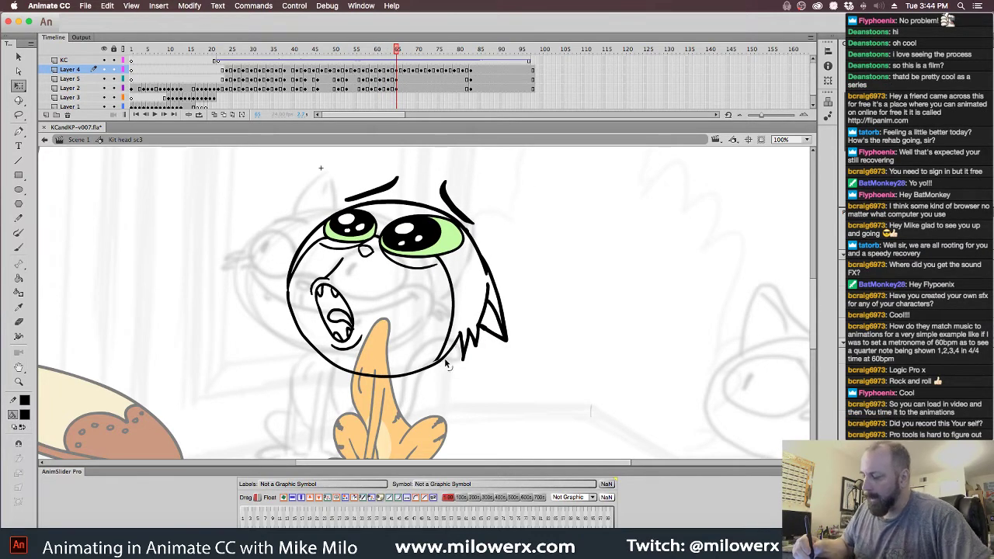
- Close the small gap between the Layer 2 cheek line and the jaw outline below the fur at frame 65
scroll(451, 354, up, 1)
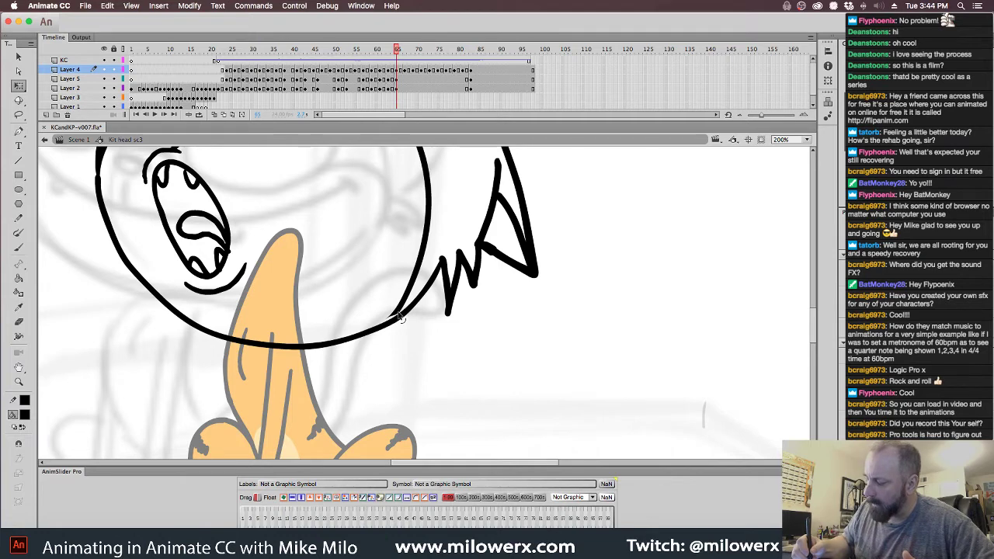
click(397, 80)
click(397, 89)
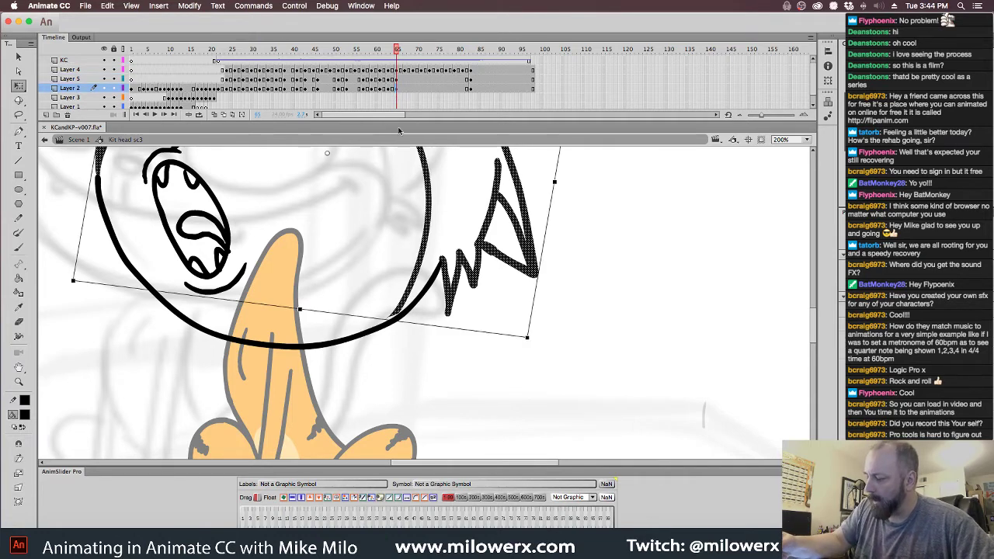
click(412, 377)
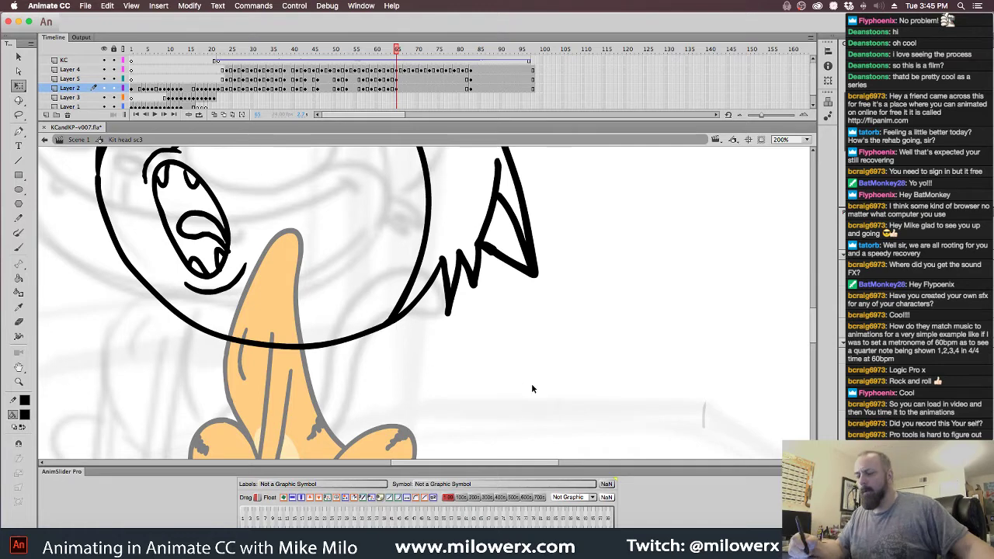
- Touch up the left side of the Layer 4 jaw outline at frame 65 with short brush strokes where it meets the face
alt+super+click(549, 393)
mouse_move(529, 364)
mouse_down()
mouse_move(544, 392)
mouse_move(610, 440)
mouse_up()
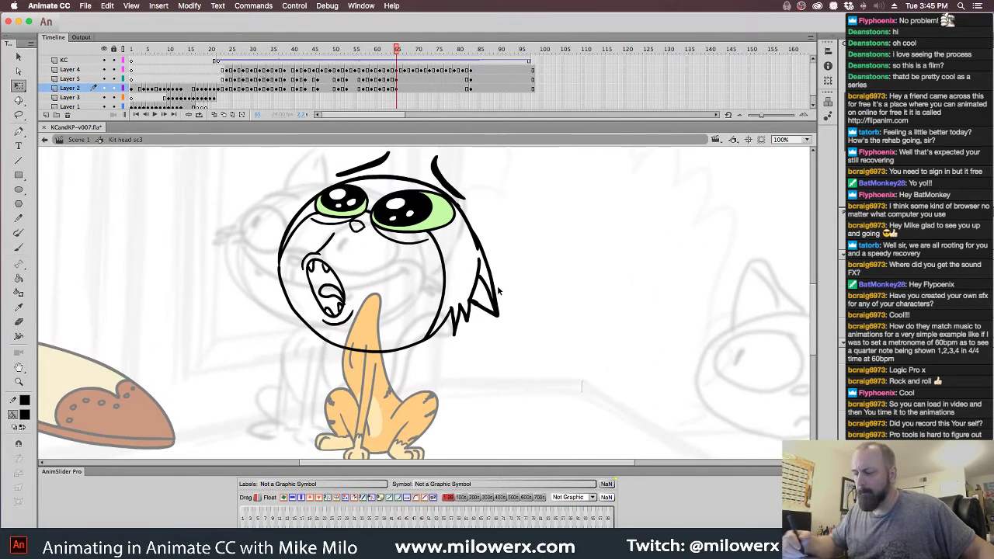
click(397, 70)
key(z)
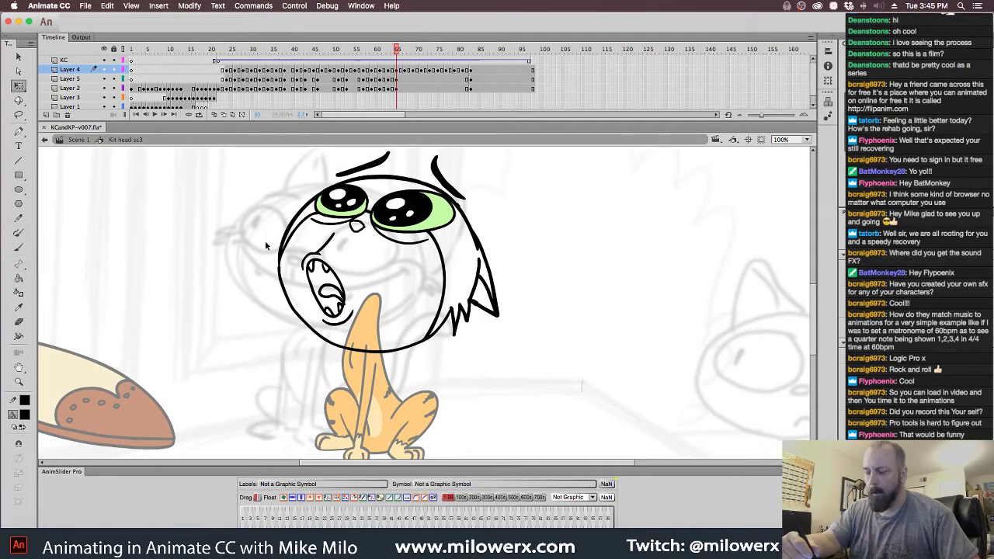
click(286, 268)
drag(368, 249, 223, 244)
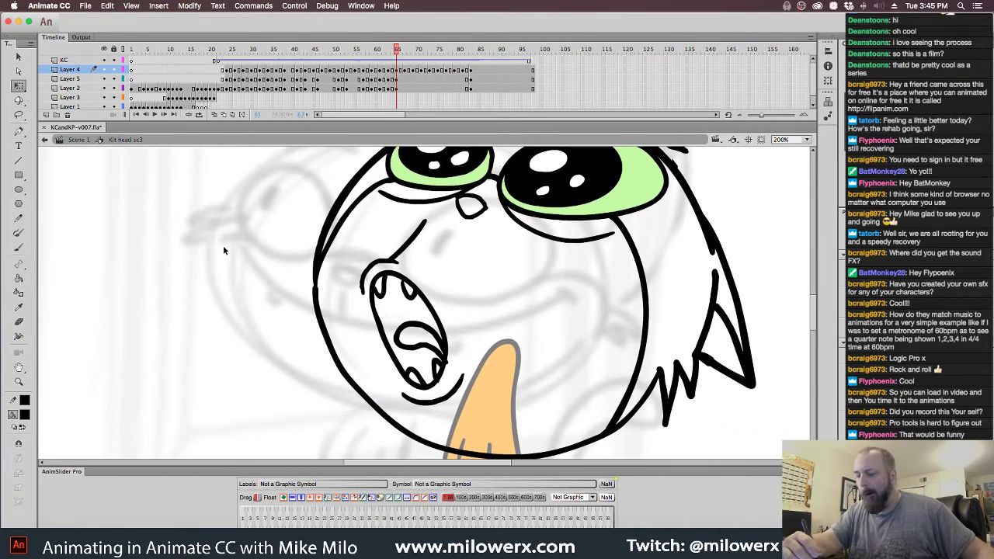
key(b)
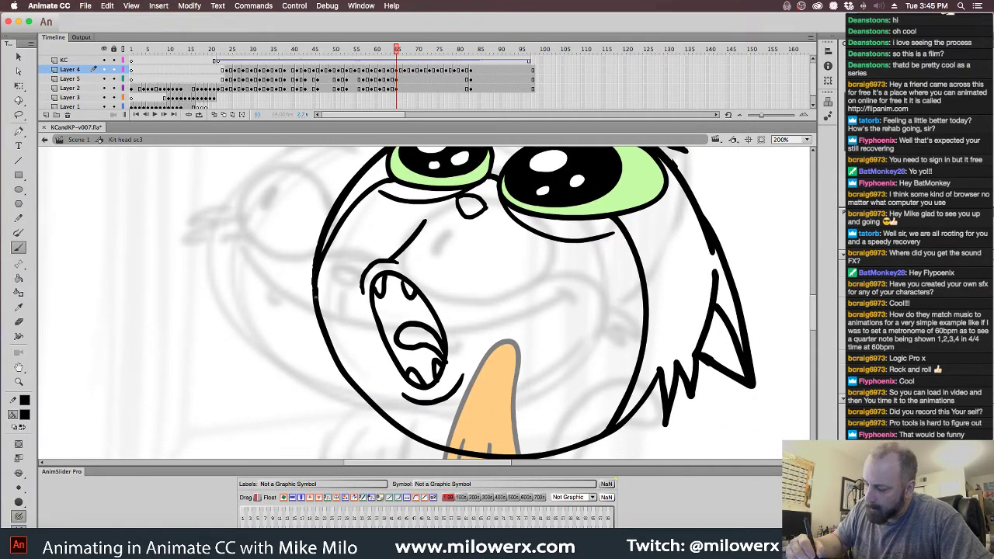
drag(316, 258, 320, 249)
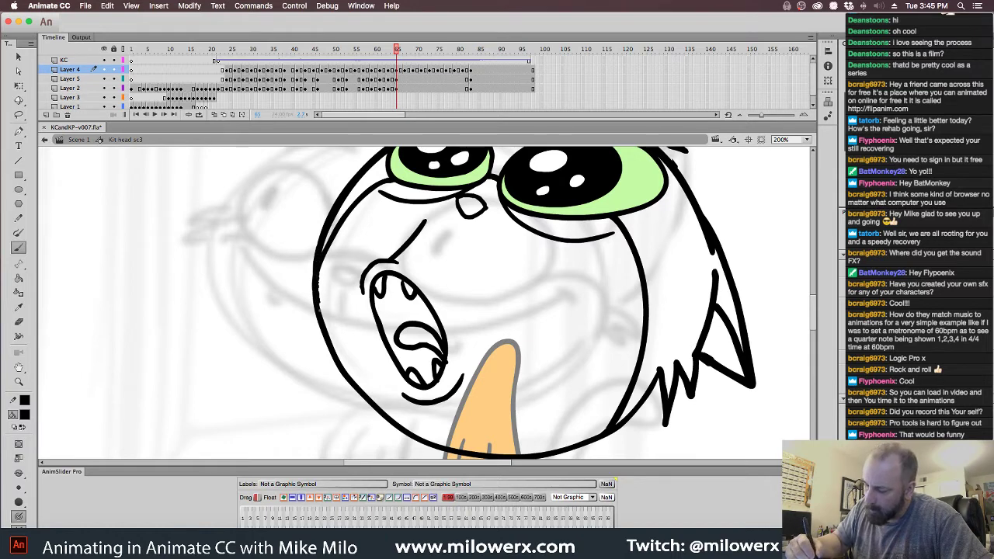
drag(316, 270, 321, 306)
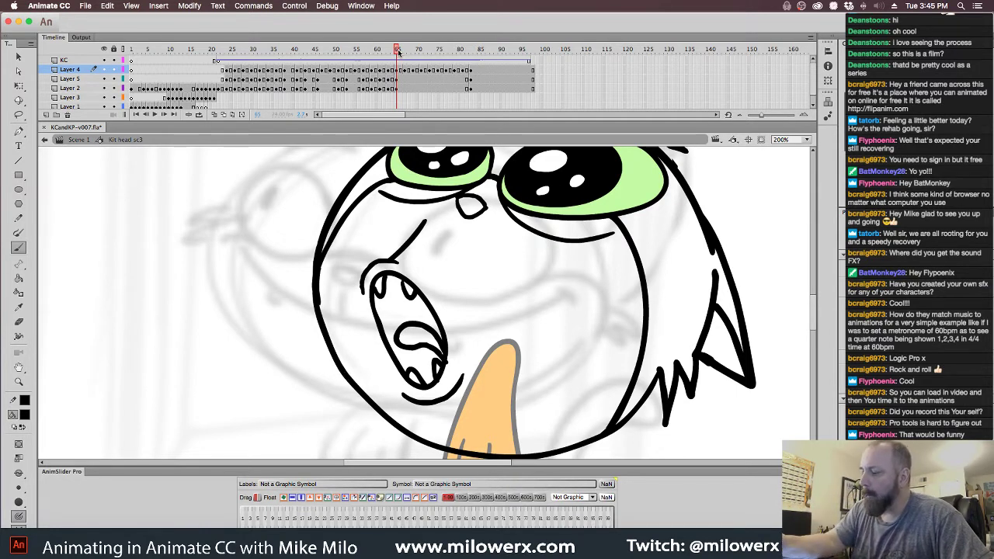
- Examine the left side of the Layer 4 jaw outline at frame 73, and return to frame 62
drag(397, 50, 433, 59)
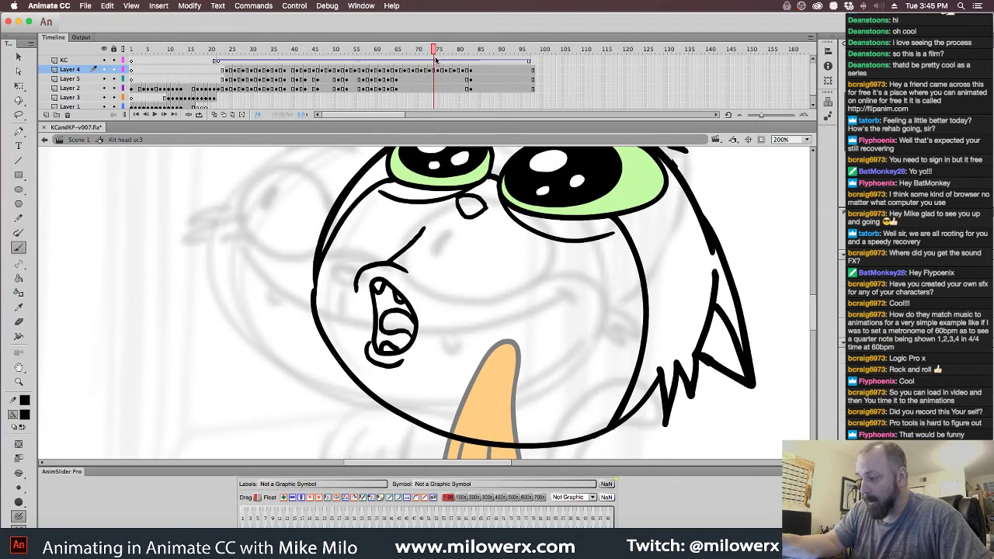
click(429, 70)
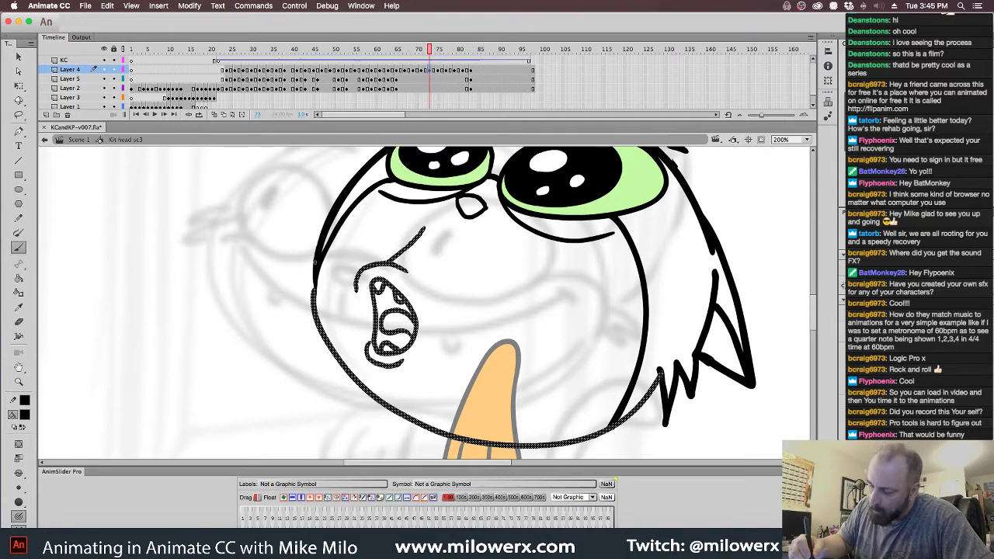
key(Escape)
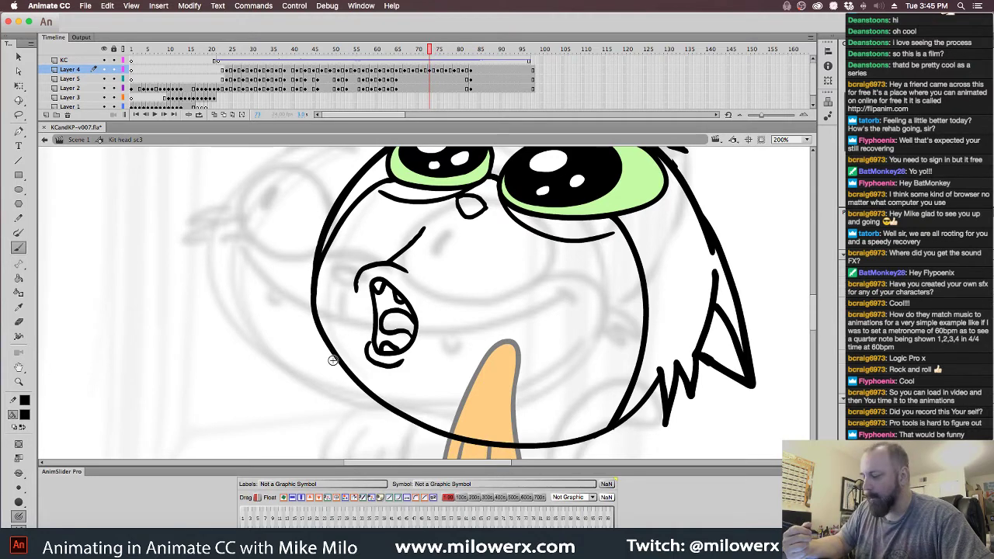
mouse_move(429, 52)
mouse_down()
mouse_move(386, 52)
mouse_move(383, 64)
mouse_up()
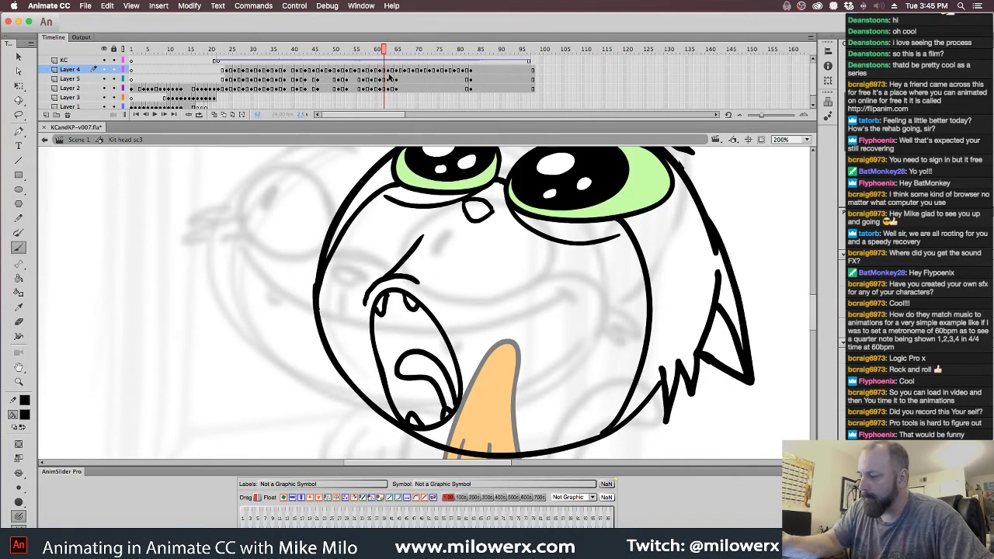
- Distort the Layer 4 mouth and jaw at frame 62, moving the upper-left corner slightly right, and deselect it
click(384, 70)
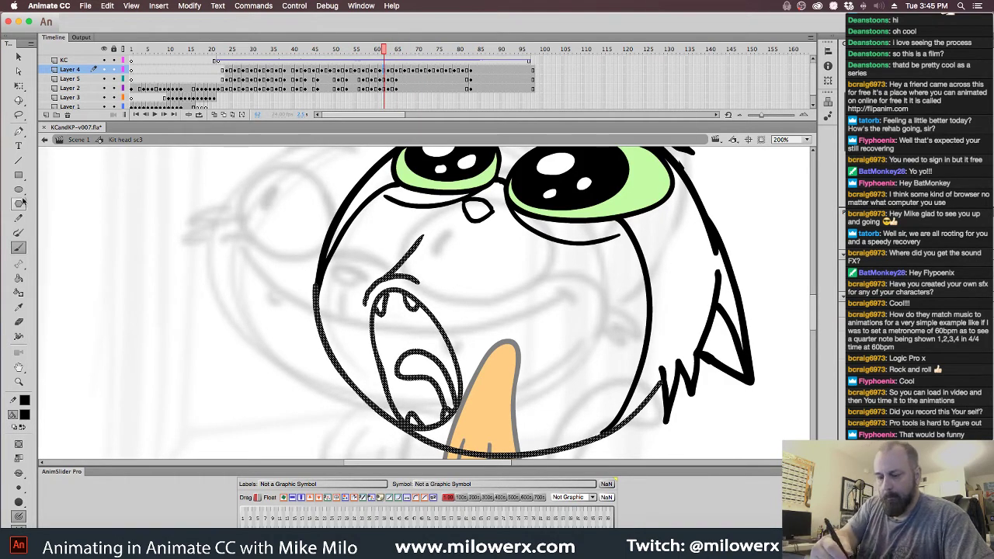
click(18, 85)
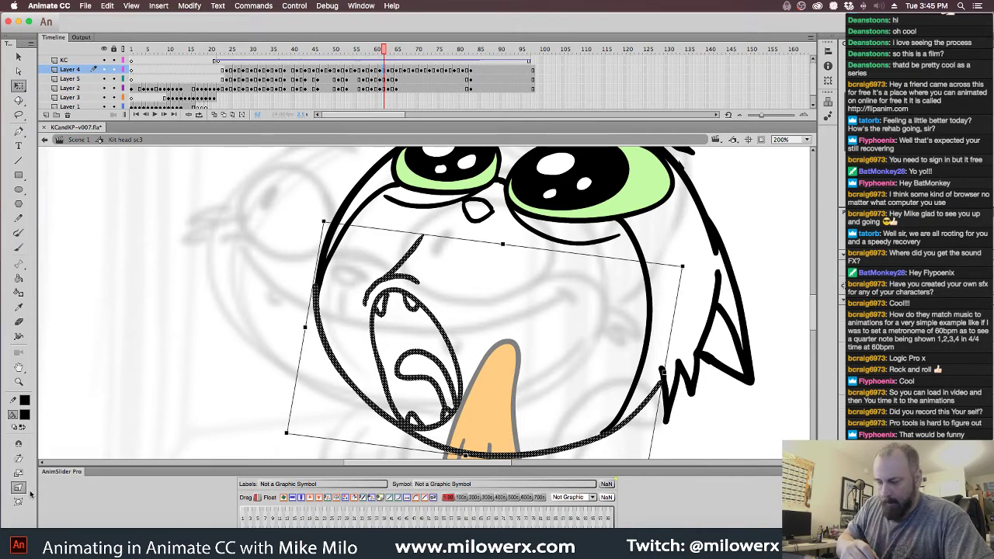
drag(325, 222, 327, 222)
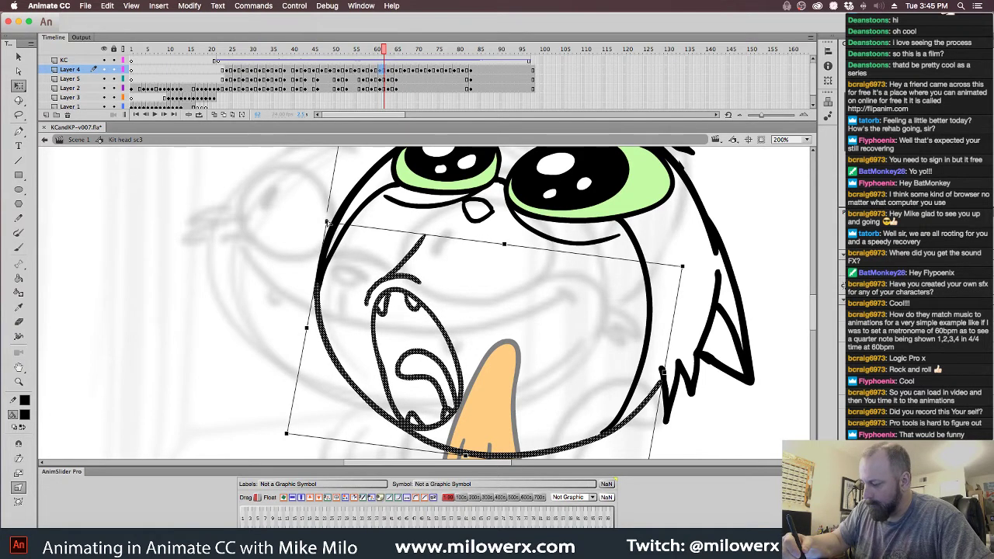
click(763, 276)
- Examine the left side of the Layer 4 jaw outline from frame 62 through frame 66
click(388, 51)
mouse_move(388, 54)
mouse_down()
mouse_move(398, 58)
mouse_move(394, 68)
mouse_up()
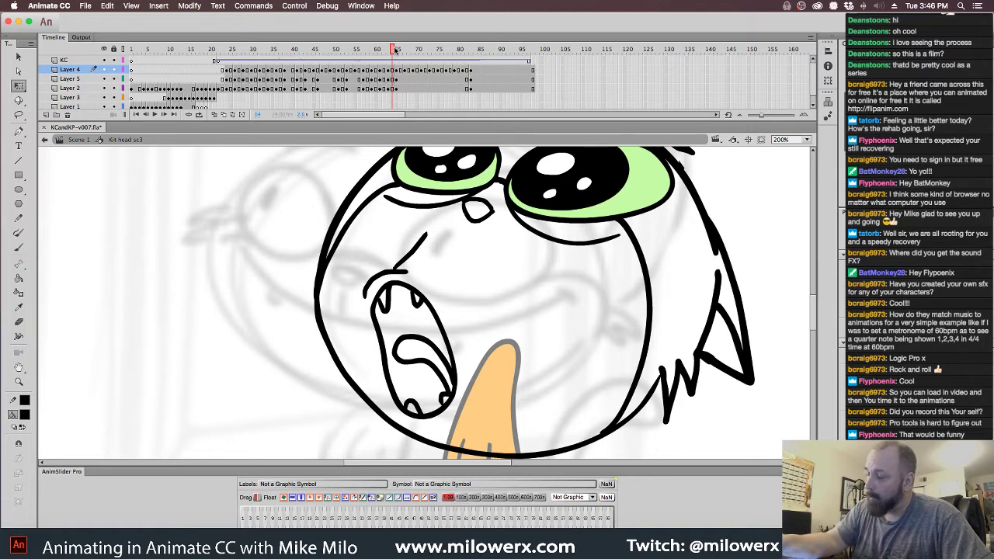
drag(394, 49, 401, 51)
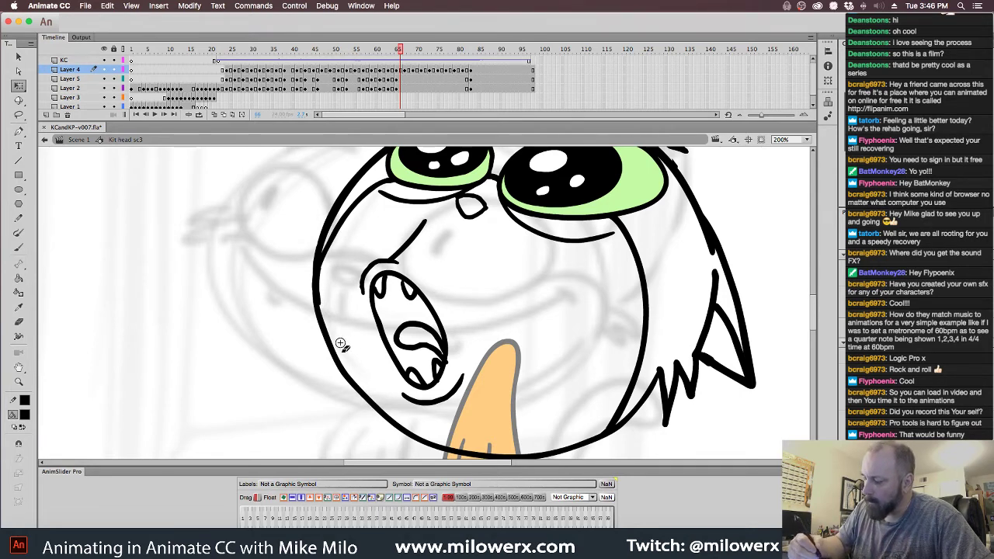
click(401, 70)
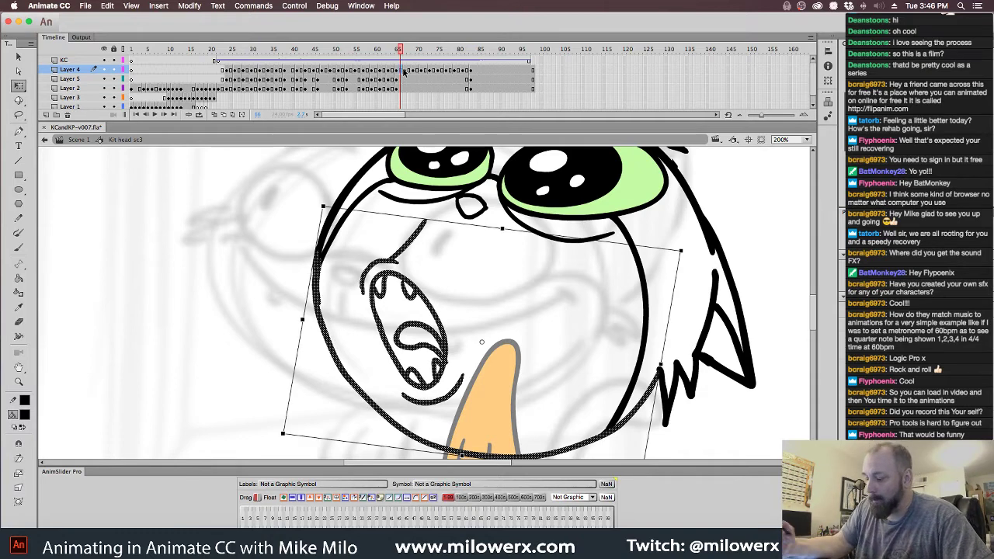
click(275, 254)
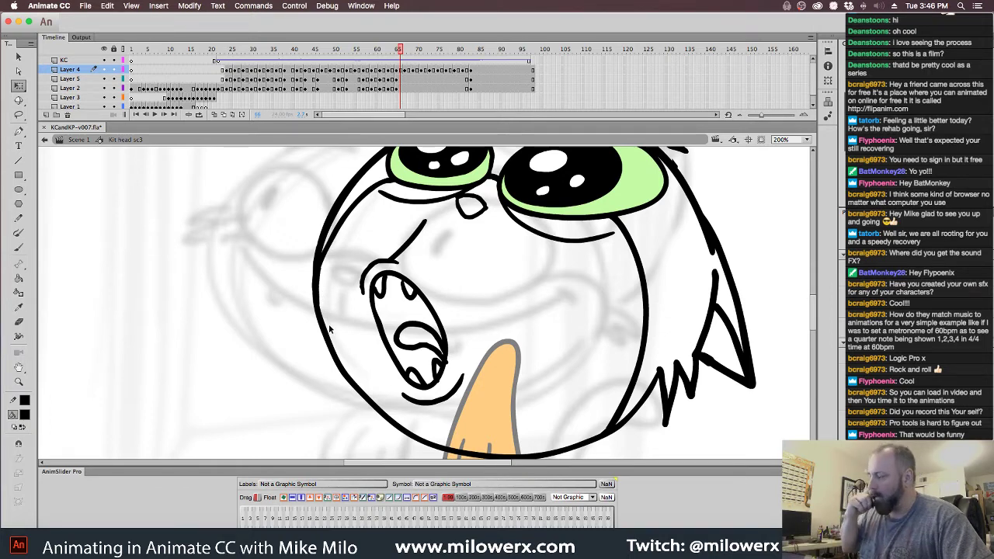
- Touch up the left side of the Layer 4 jaw outline at frame 68 with a short brush stroke where it meets the face
click(409, 69)
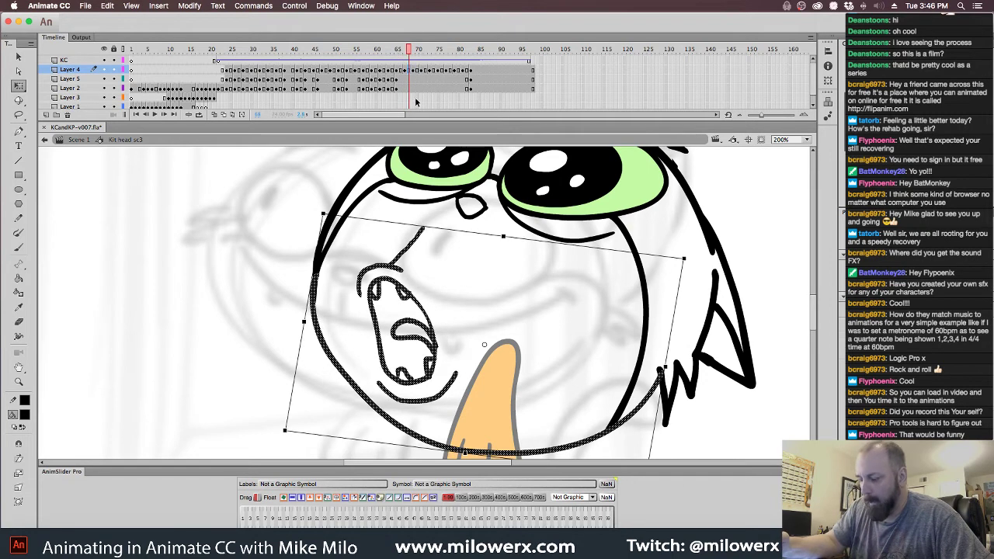
click(19, 247)
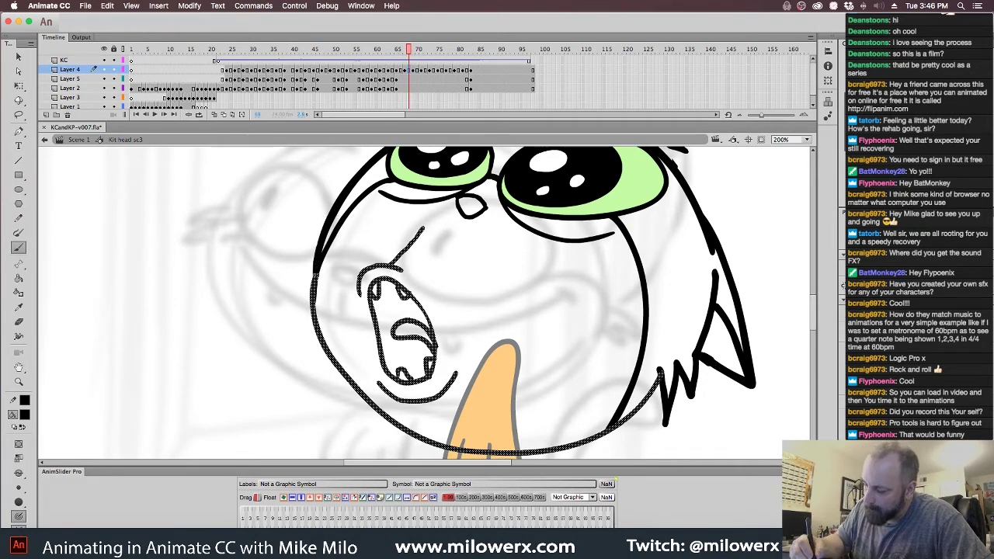
drag(313, 288, 318, 256)
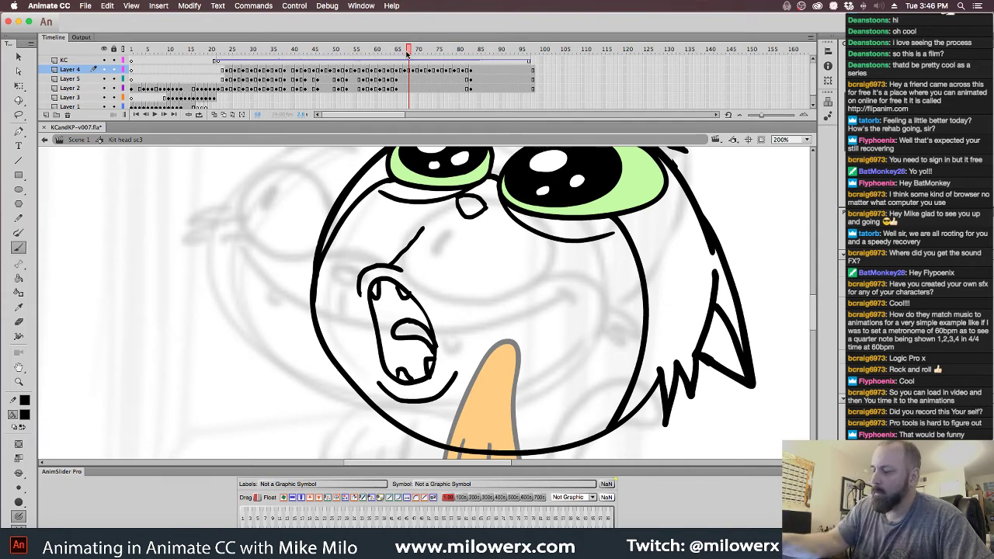
- Check the Layer 4 jaw outline at frames 82, 75 and 83, and undo the last touch-up at frame 83
mouse_move(410, 53)
mouse_down()
mouse_move(465, 62)
mouse_move(470, 76)
mouse_up()
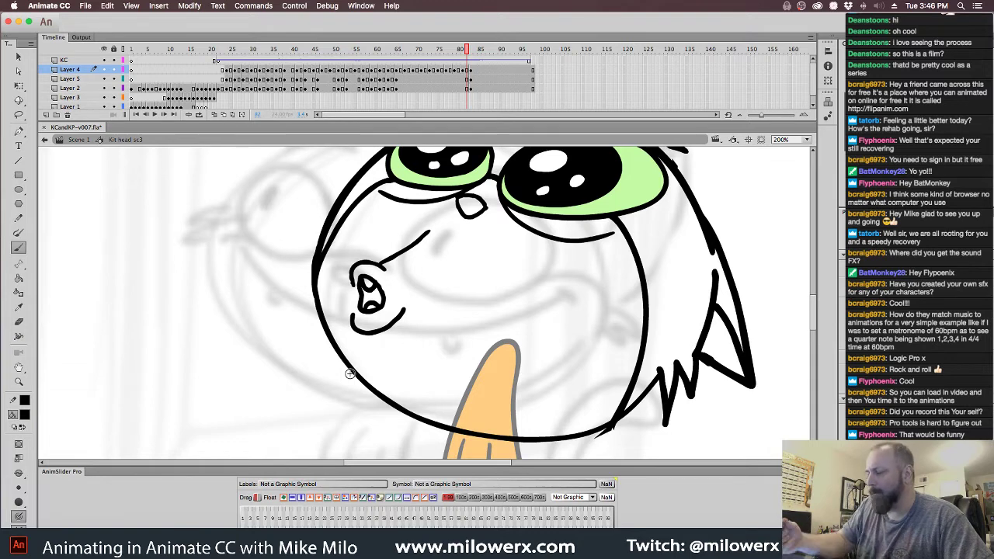
mouse_move(471, 52)
mouse_down()
mouse_move(417, 67)
mouse_move(457, 68)
mouse_move(440, 70)
mouse_up()
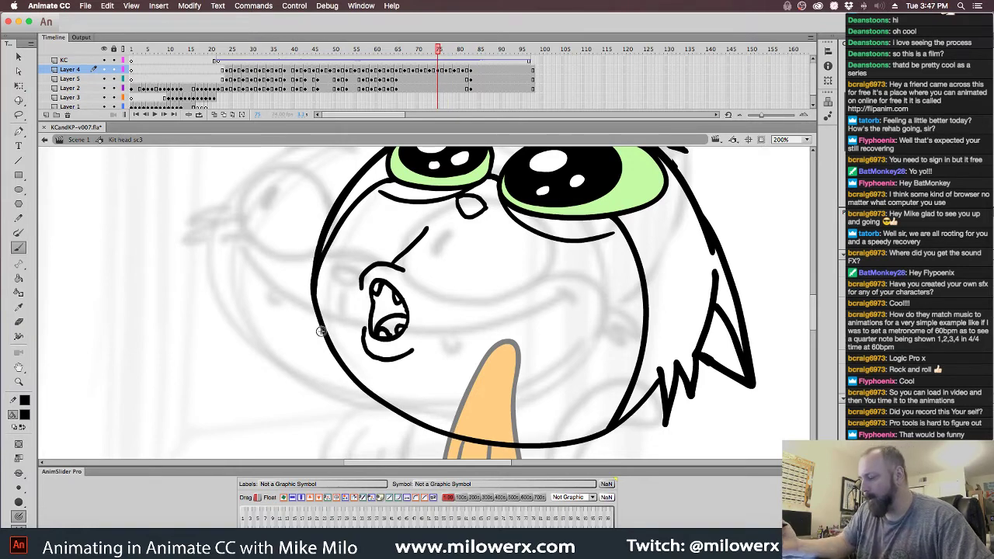
mouse_move(441, 53)
mouse_down()
mouse_move(483, 63)
mouse_move(471, 61)
mouse_up()
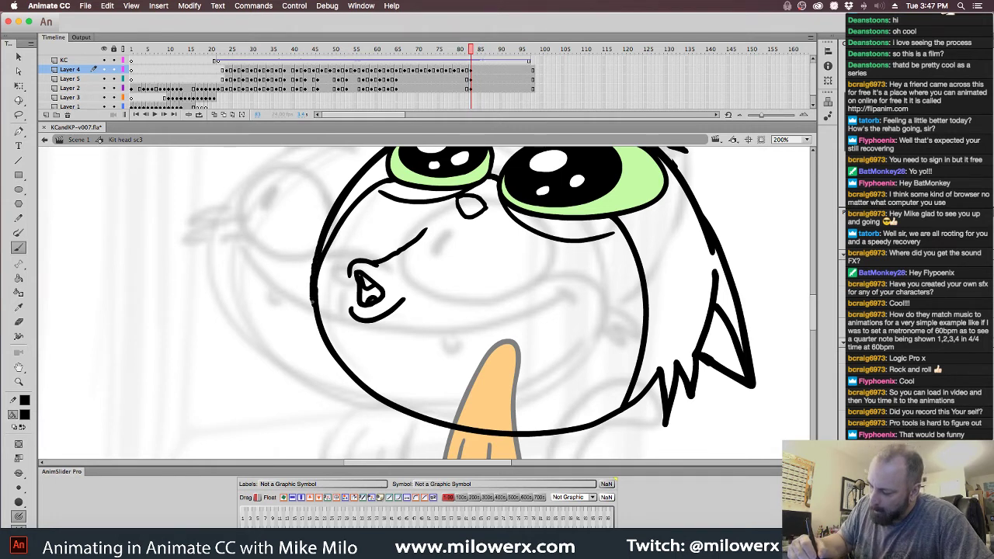
key(super+z)
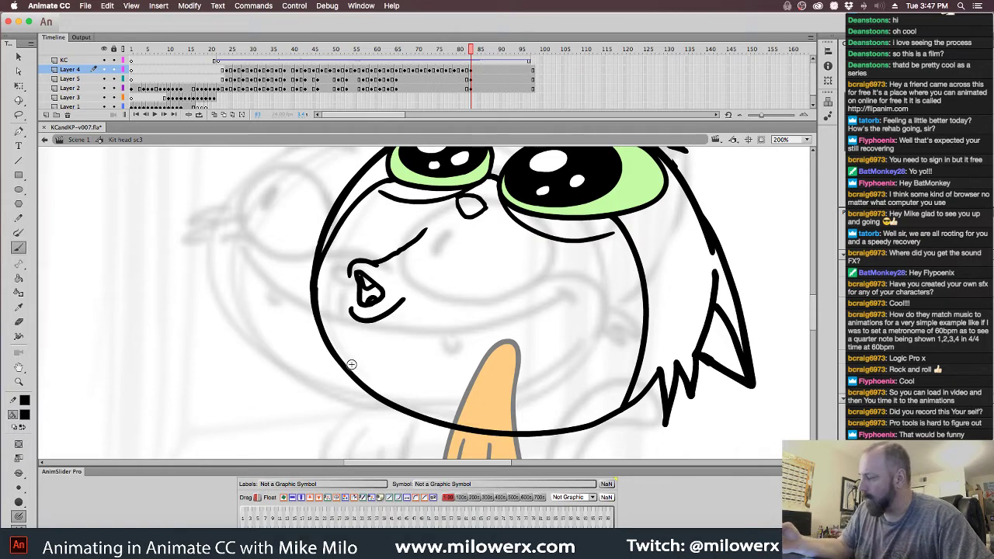
- Insert a blank keyframe at frame 85 on Layer 4 and show the neighbouring drawings with onion skinning
mouse_move(470, 51)
mouse_down()
mouse_move(437, 58)
mouse_move(488, 74)
mouse_move(470, 76)
mouse_move(481, 78)
mouse_up()
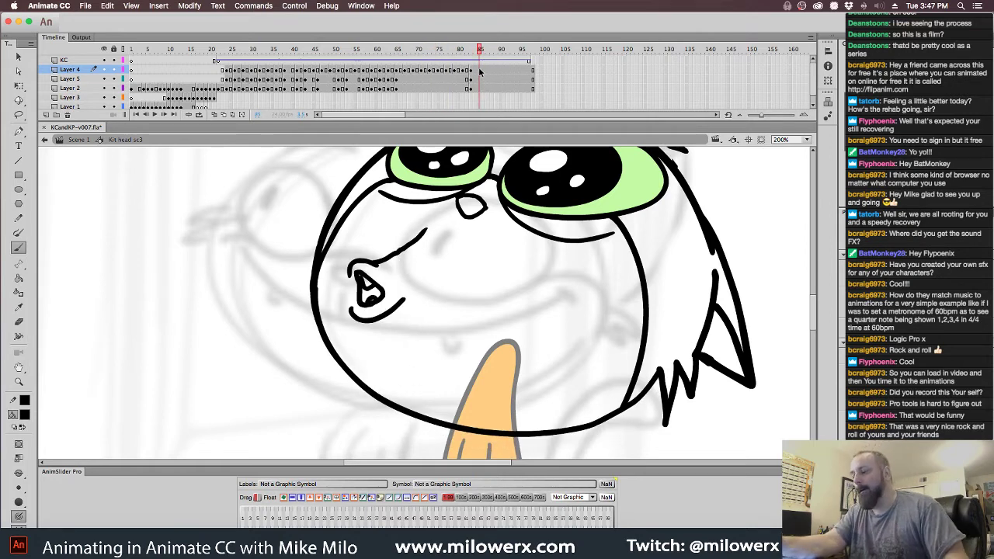
click(480, 71)
key(Delete)
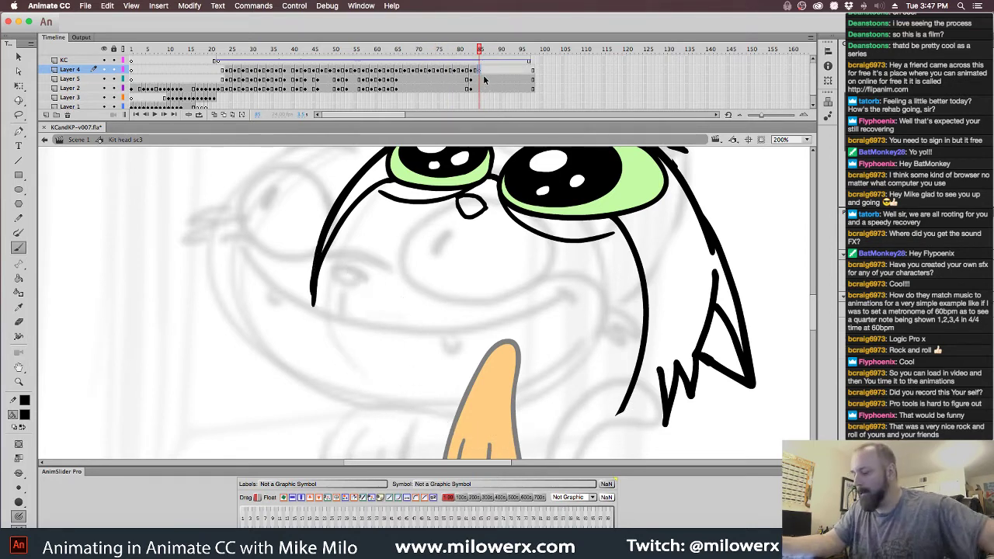
click(215, 115)
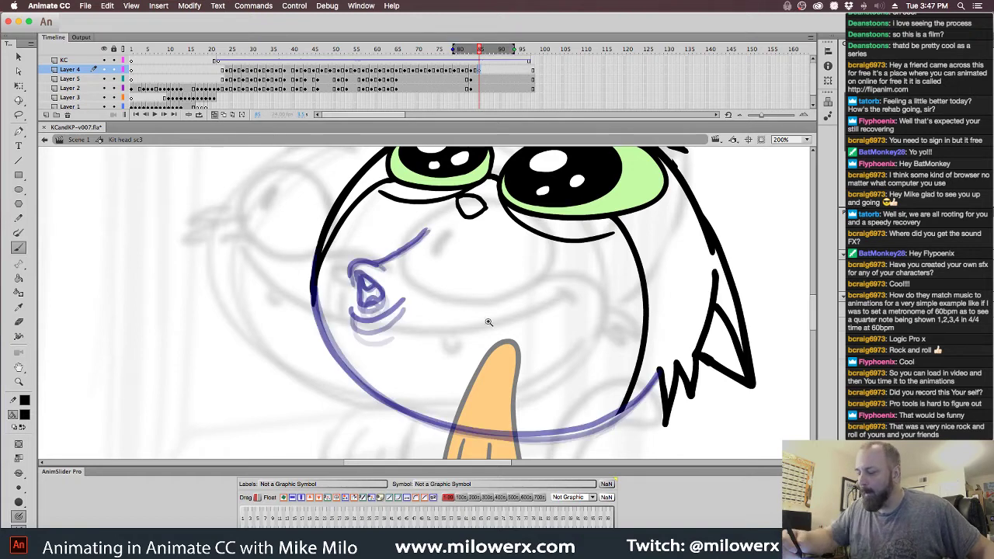
- Draw a curved frowning mouth and the lower jaw outline at frame 85 on Layer 4, undoing a stray stroke
key(super+minus)
super+click(482, 334)
alt+super+click(520, 366)
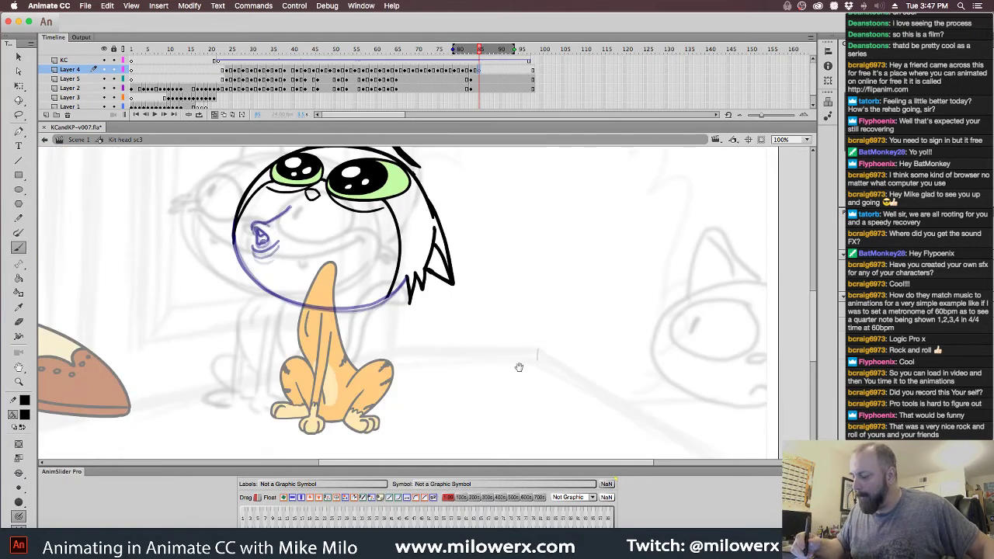
drag(519, 366, 698, 420)
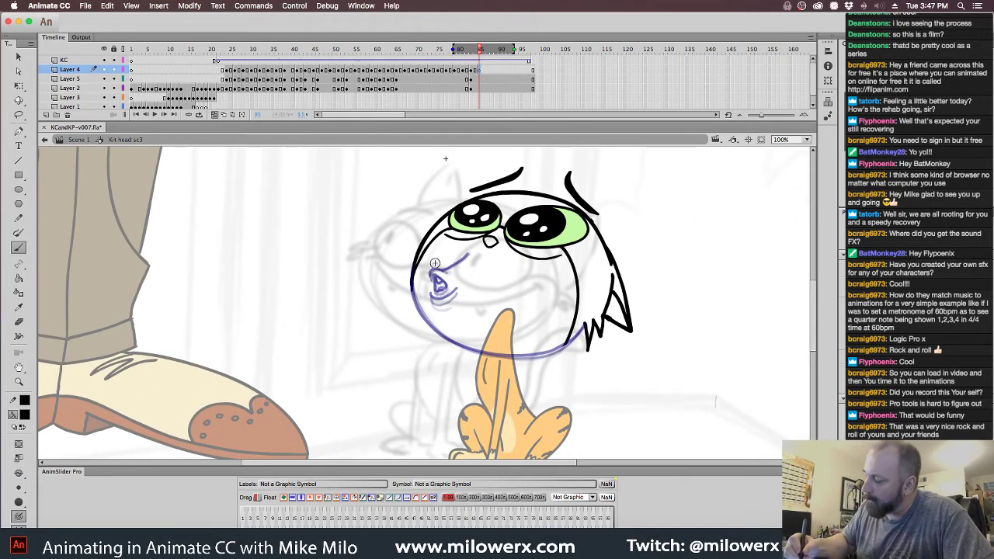
mouse_move(433, 258)
mouse_down()
mouse_move(457, 268)
mouse_move(458, 251)
mouse_move(467, 253)
mouse_move(479, 272)
mouse_up()
key(super+z)
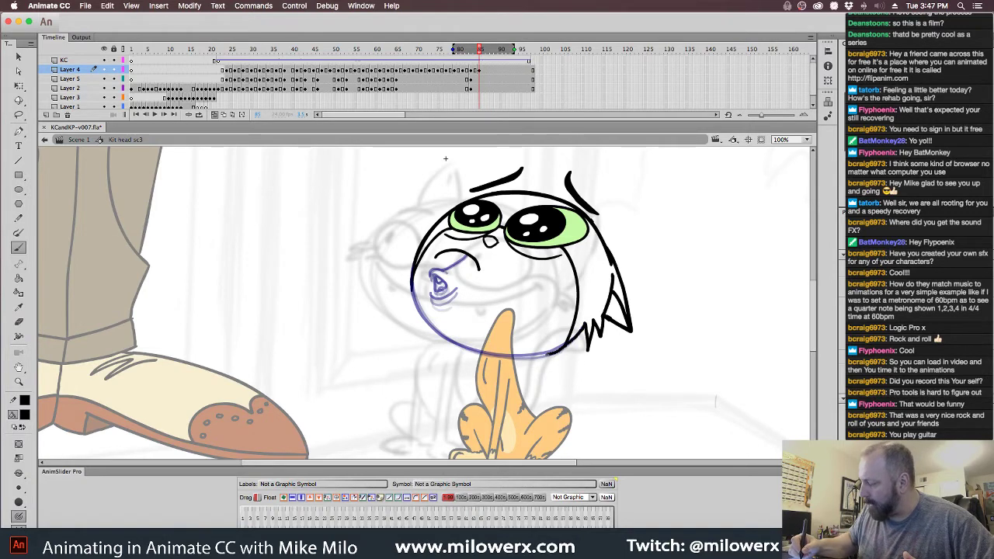
mouse_move(537, 357)
mouse_down()
mouse_move(447, 345)
mouse_move(412, 297)
mouse_up()
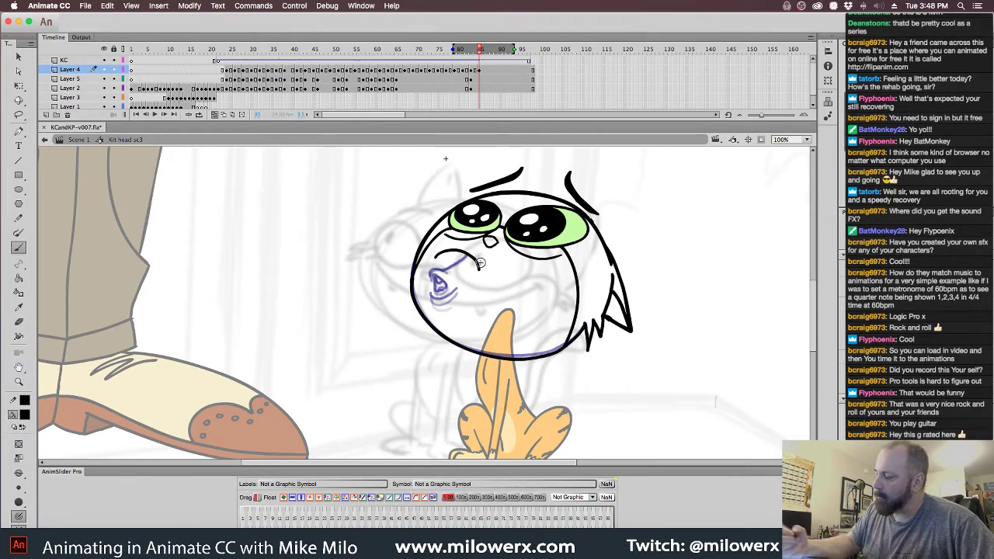
- Turn off onion skinning and shift the Layer 4 frown keyframe from frame 85 to frame 87
click(215, 115)
mouse_move(479, 51)
mouse_down()
mouse_move(450, 59)
mouse_move(492, 60)
mouse_move(475, 74)
mouse_move(489, 81)
mouse_up()
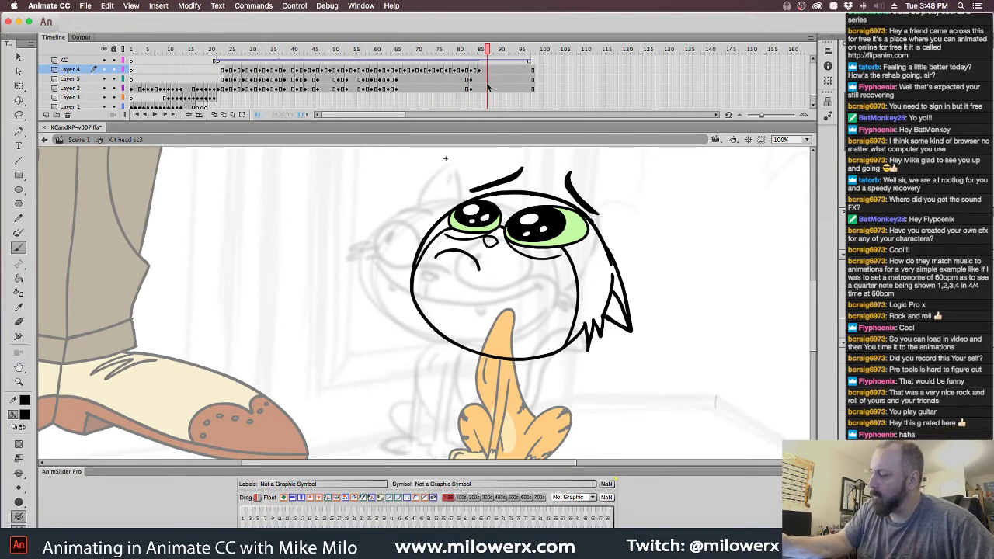
click(483, 70)
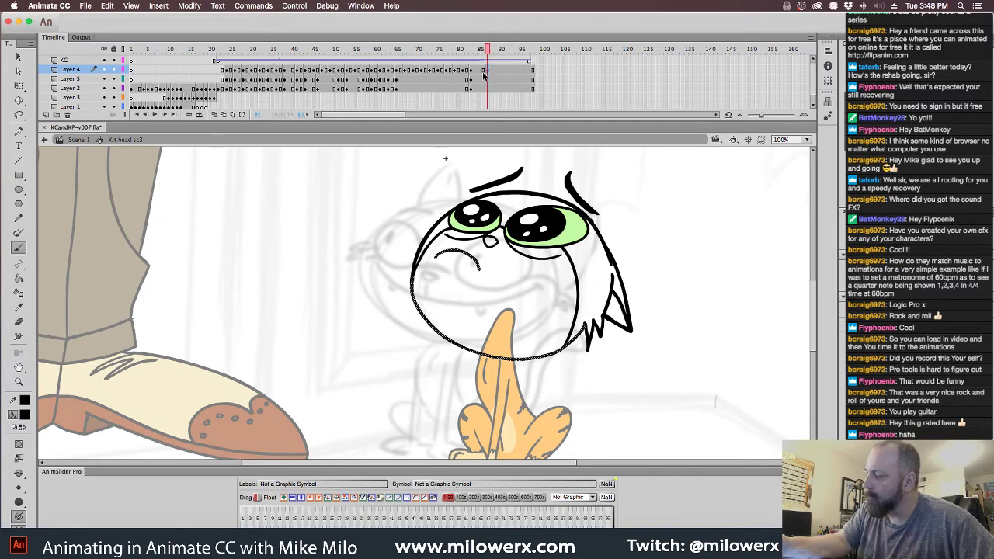
- Insert a blank Layer 4 keyframe at frame 85 and draw a small open in-between mouth with inner details, using onion skinning
key(comma)
key(comma)
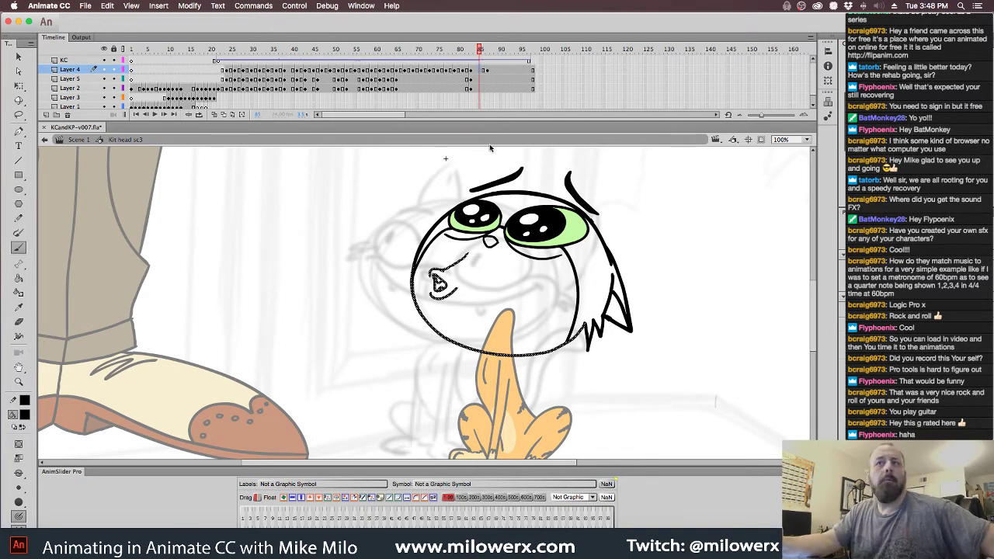
key(Delete)
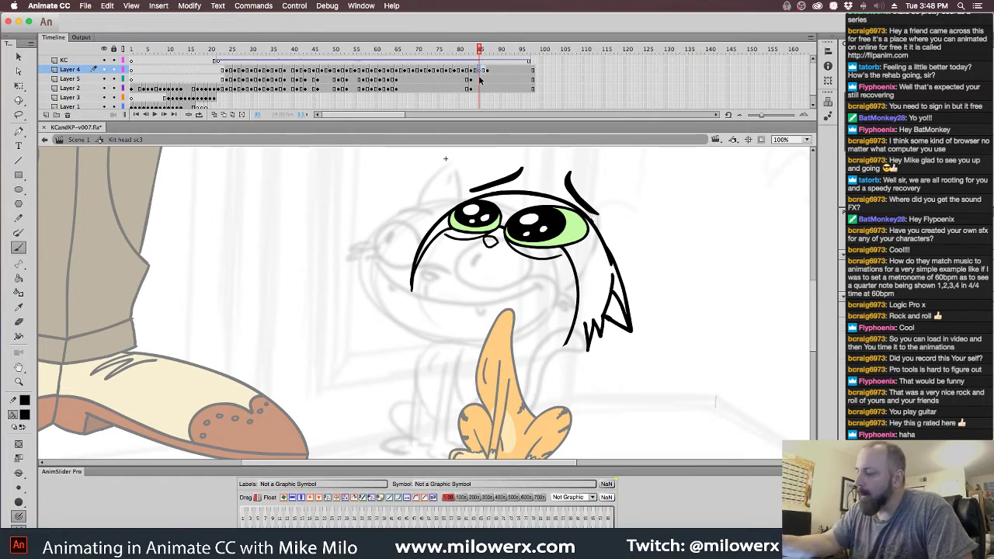
click(220, 114)
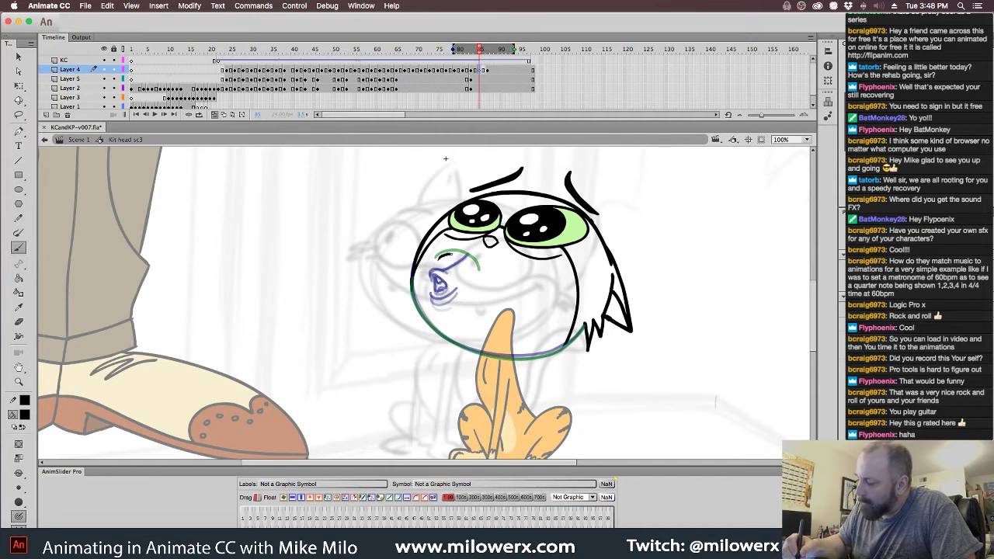
mouse_move(450, 253)
mouse_down()
mouse_move(465, 271)
mouse_move(439, 267)
mouse_up()
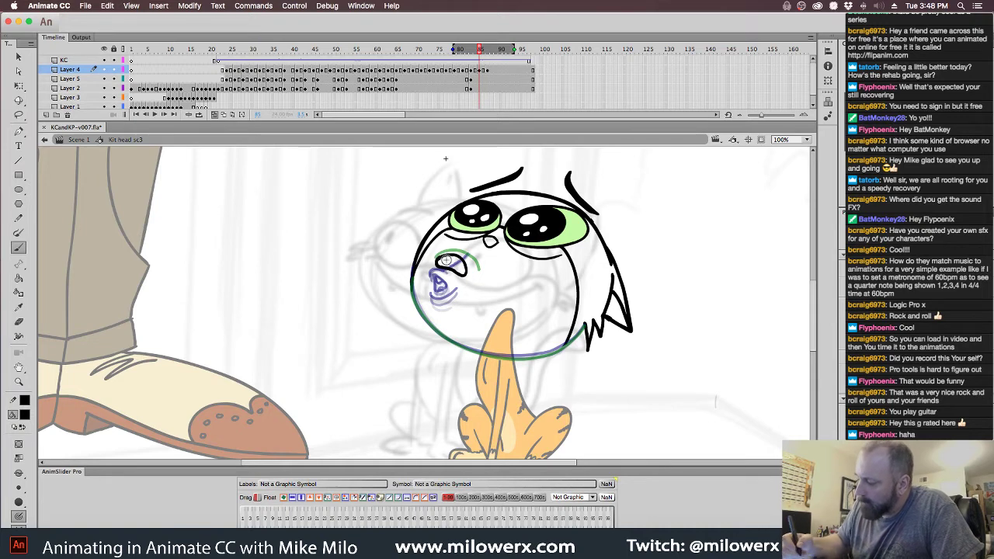
mouse_move(444, 259)
mouse_down()
mouse_move(467, 266)
mouse_move(456, 276)
mouse_up()
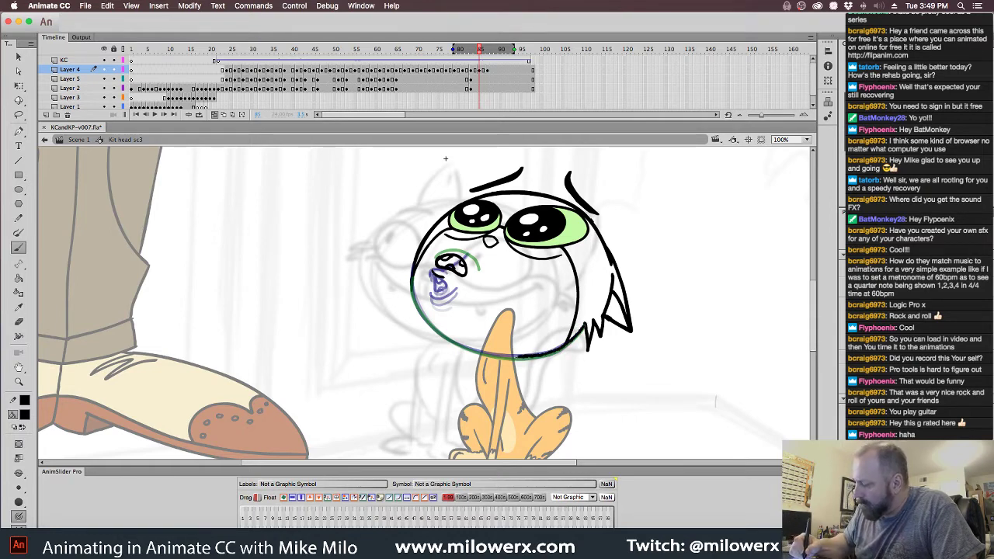
- Try drawing the lower jaw outline at frame 85 over the onion-skinned lines, and undo it
drag(459, 345, 431, 321)
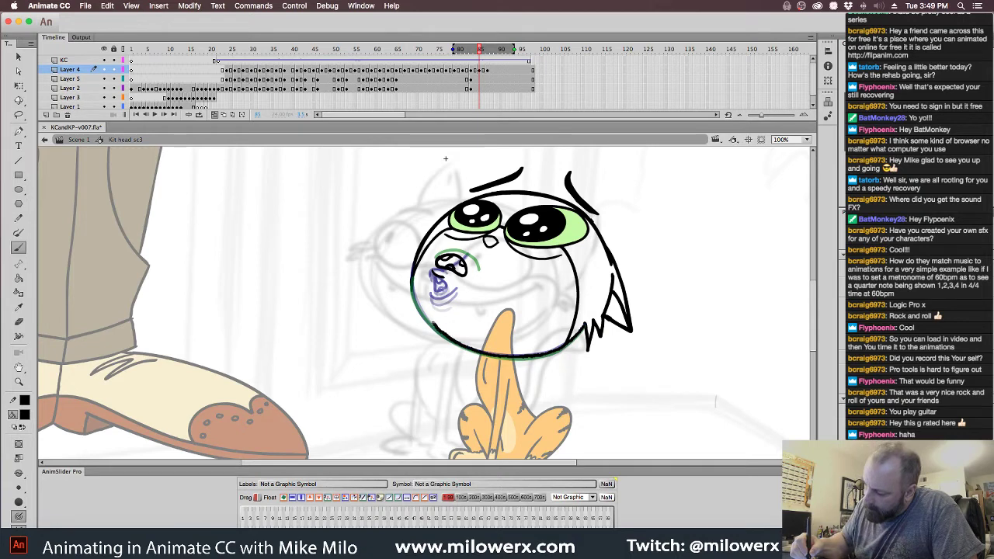
drag(415, 286, 412, 279)
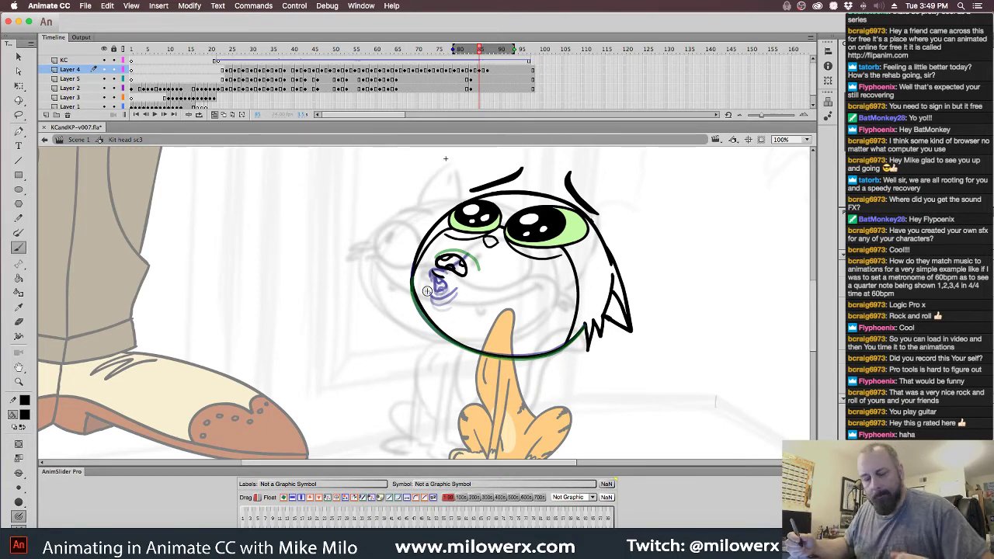
key(super+z)
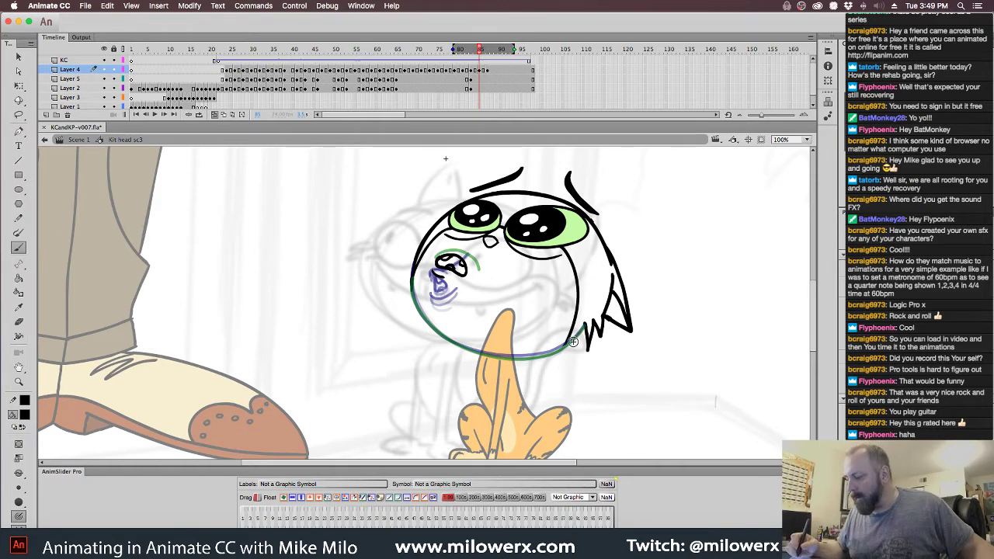
- Zoom in to 200% on the lower jaw at frame 85 for redrawing its outline between the onion-skinned lines
super+click(574, 337)
drag(584, 371, 707, 399)
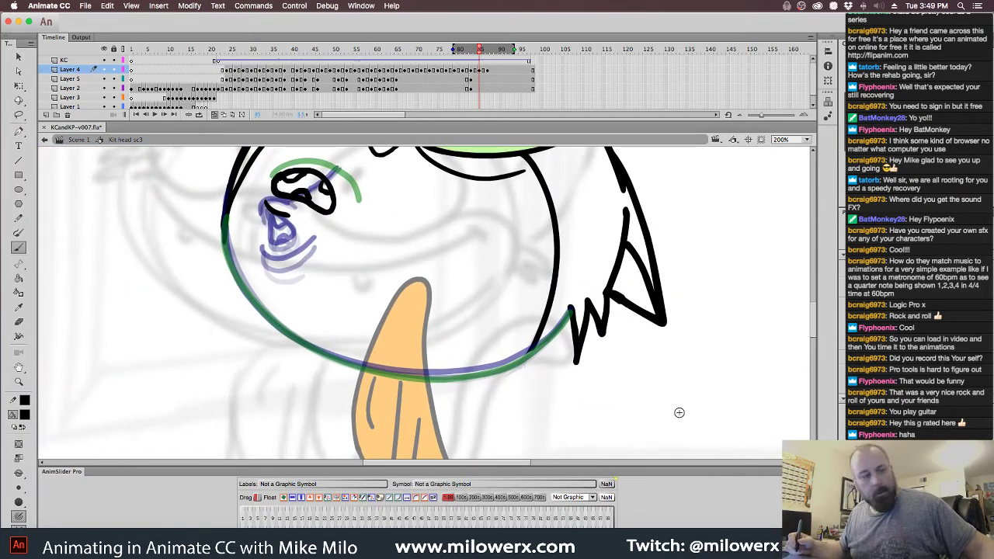
- Ink the lower face and jaw outline on Layer 4 at frame 85, following the onion-skinned curves, and turn off onion skinning
key(shift+space)
mouse_move(590, 357)
mouse_down()
mouse_move(658, 336)
mouse_move(683, 202)
mouse_up()
drag(654, 259, 675, 307)
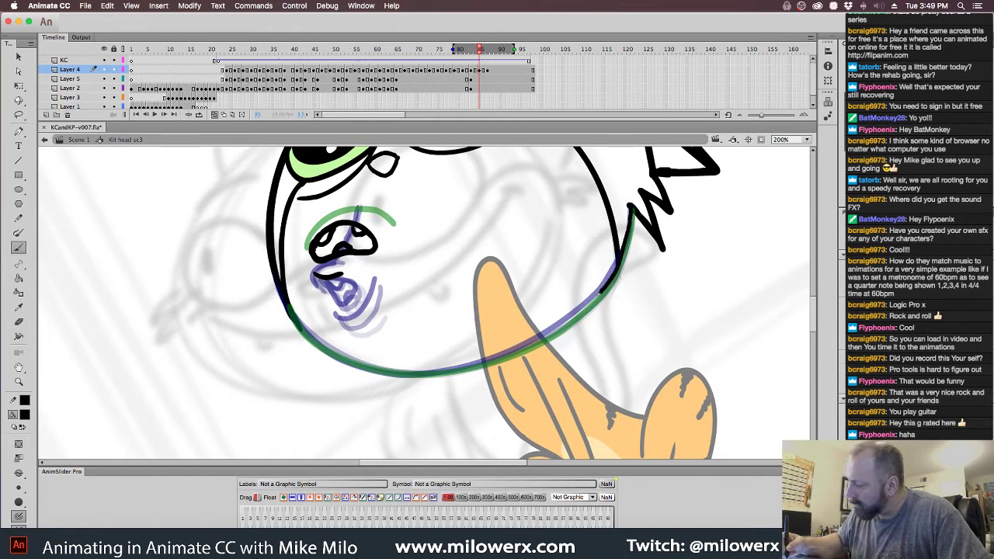
mouse_move(601, 293)
mouse_down()
mouse_move(509, 354)
mouse_move(402, 375)
mouse_move(333, 357)
mouse_move(284, 308)
mouse_move(273, 263)
mouse_up()
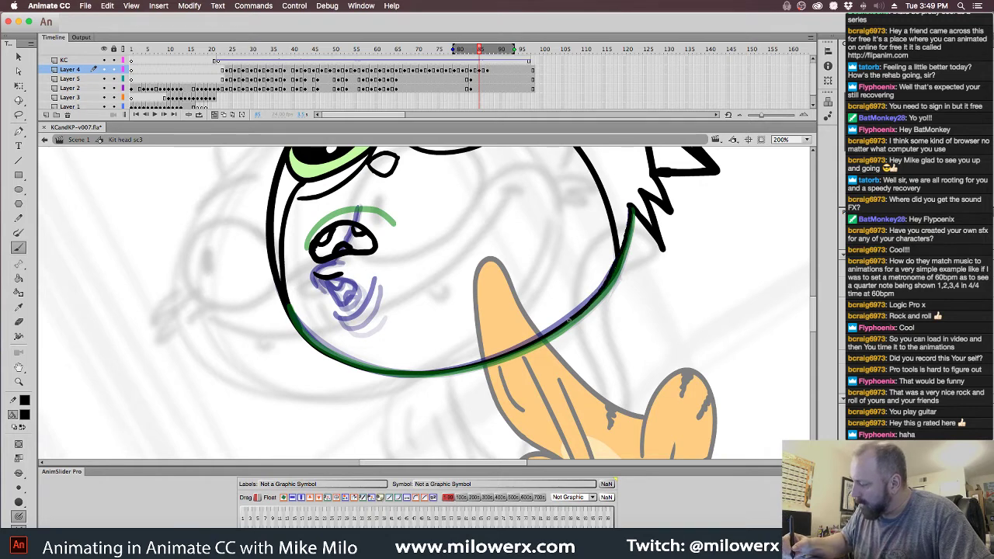
mouse_move(439, 374)
mouse_down()
mouse_move(392, 374)
mouse_move(319, 353)
mouse_move(287, 305)
mouse_up()
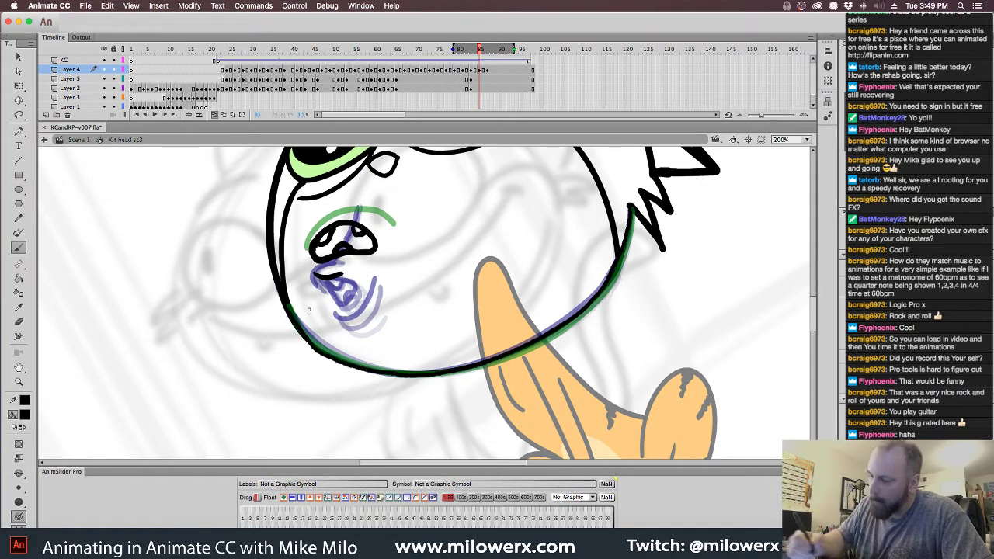
click(215, 114)
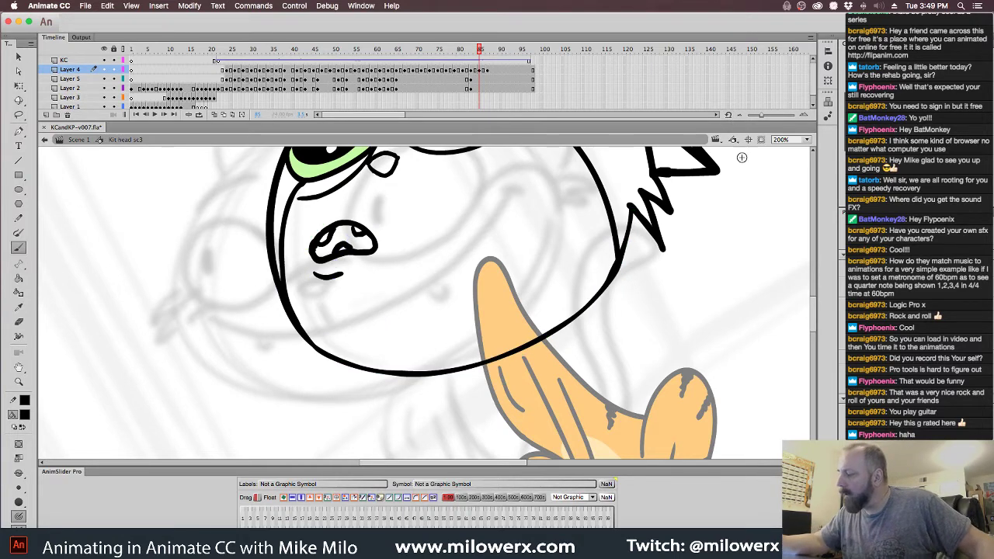
- View the whole head at 100%, play the head animation from frame 19, and scrub back to frame 45
click(241, 114)
click(247, 126)
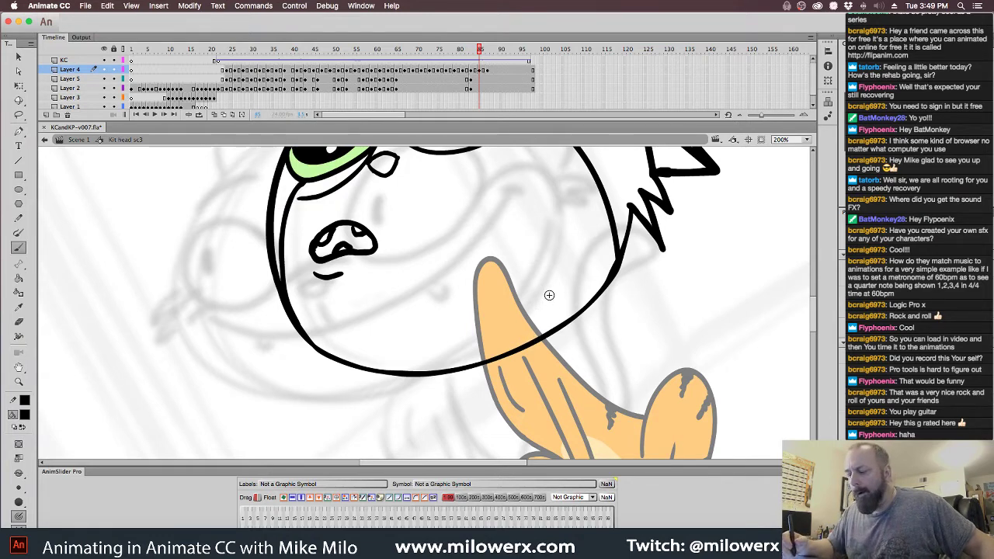
click(749, 139)
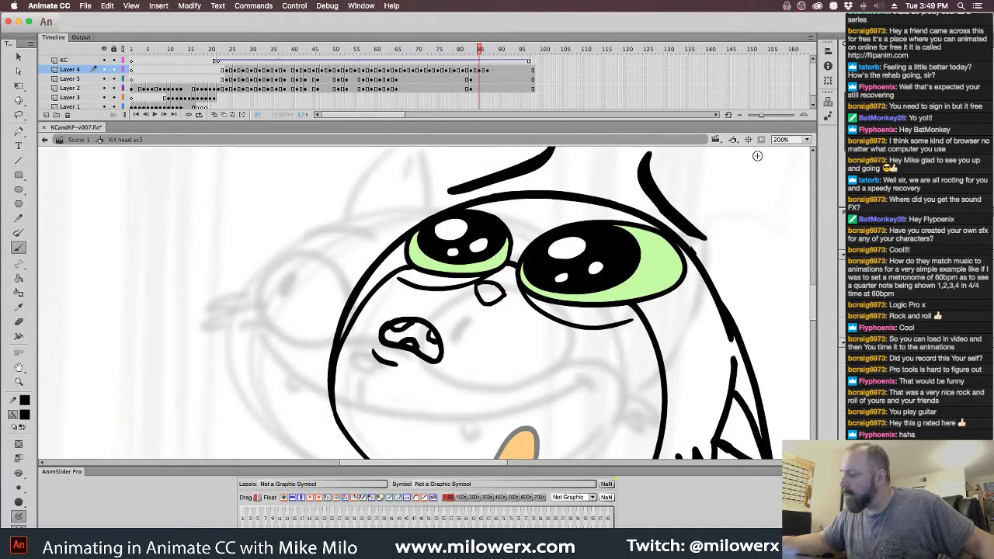
alt+super+click(618, 330)
drag(604, 357, 628, 343)
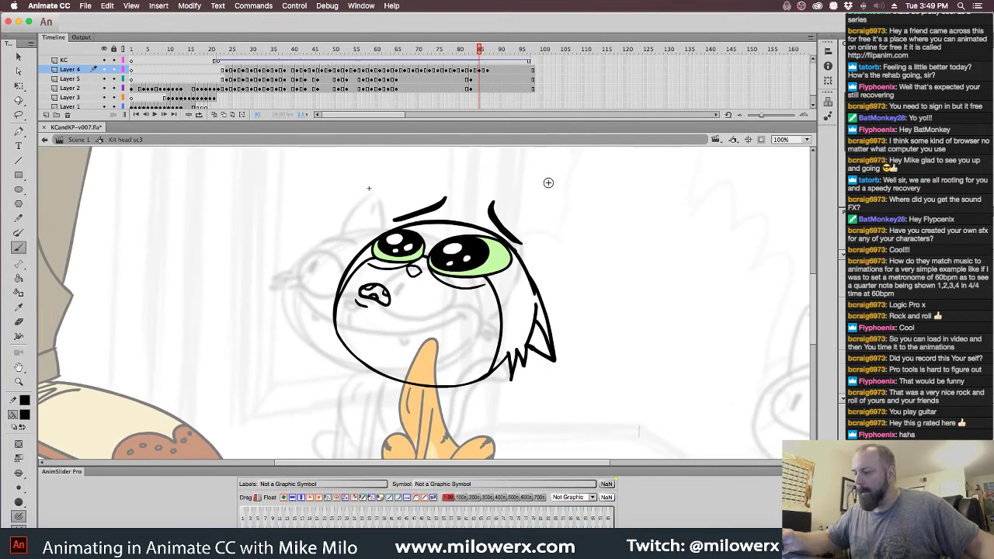
drag(478, 51, 207, 50)
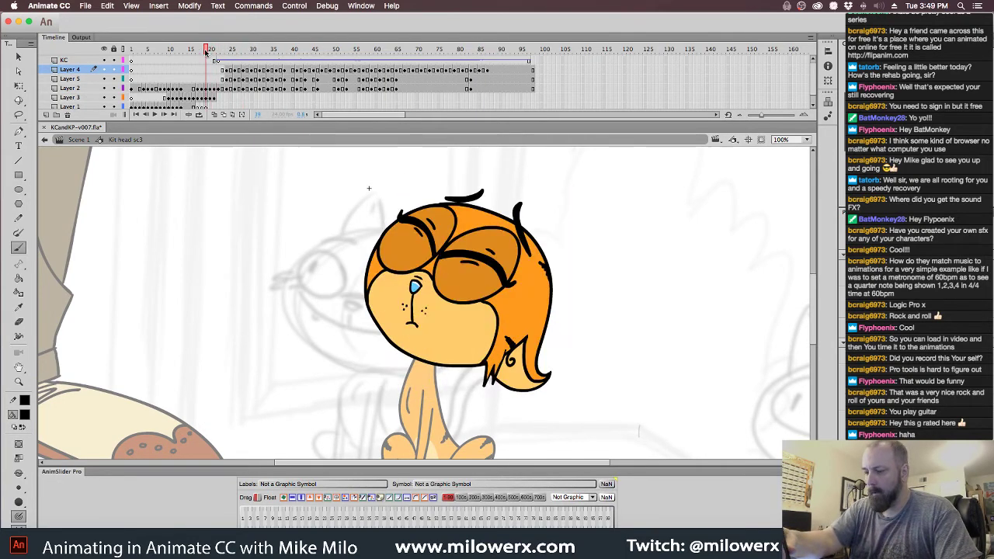
key(Return)
key(Return)
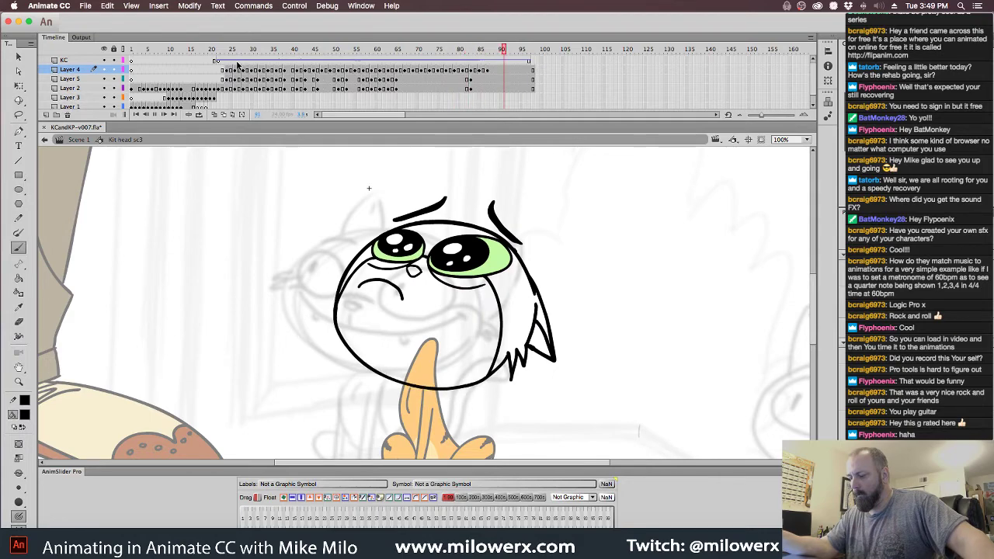
click(460, 52)
mouse_move(458, 53)
mouse_down()
mouse_move(221, 59)
mouse_move(411, 74)
mouse_move(315, 71)
mouse_up()
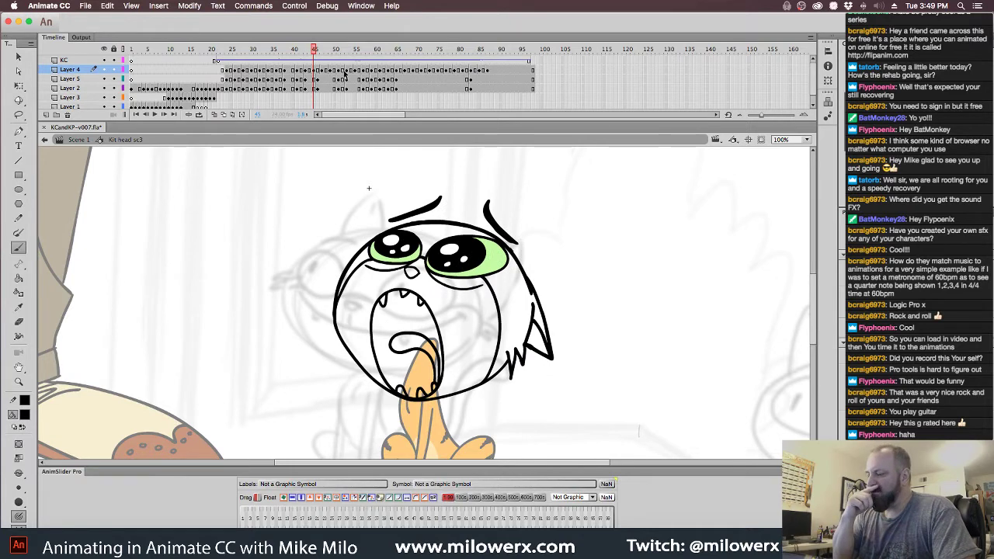
- At frame 58, turn on onion skinning, hide Layer 4 and narrow the onion skin range around the current frame
drag(314, 50, 368, 65)
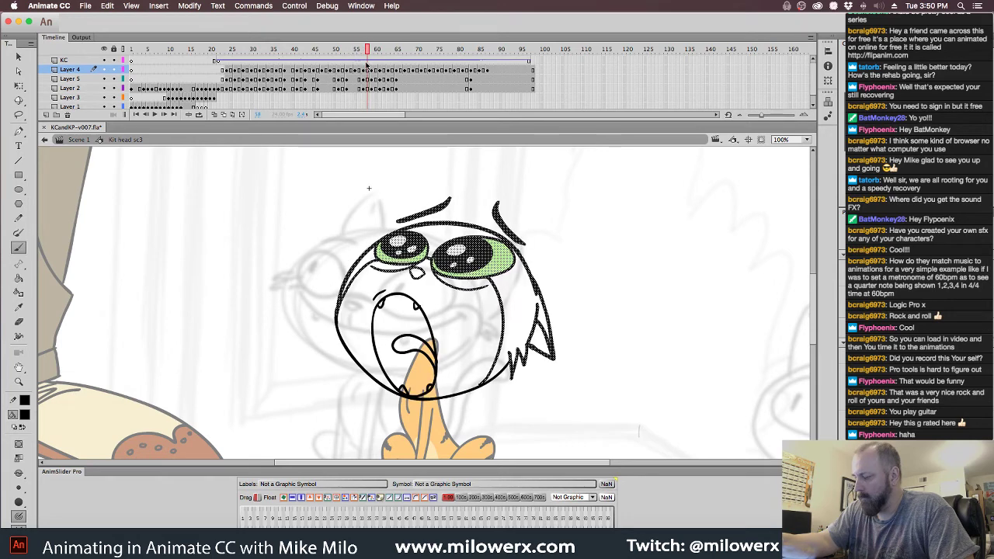
key(Escape)
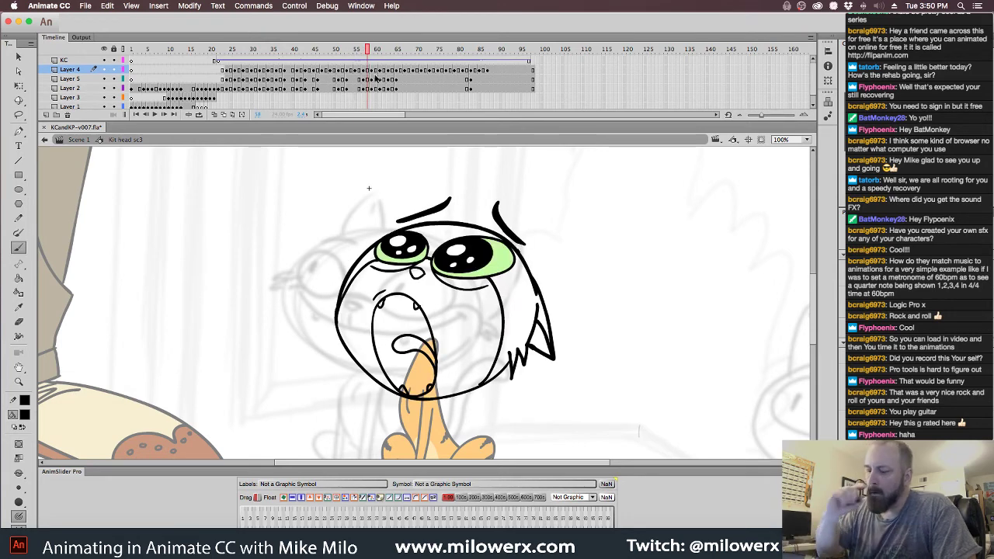
click(215, 115)
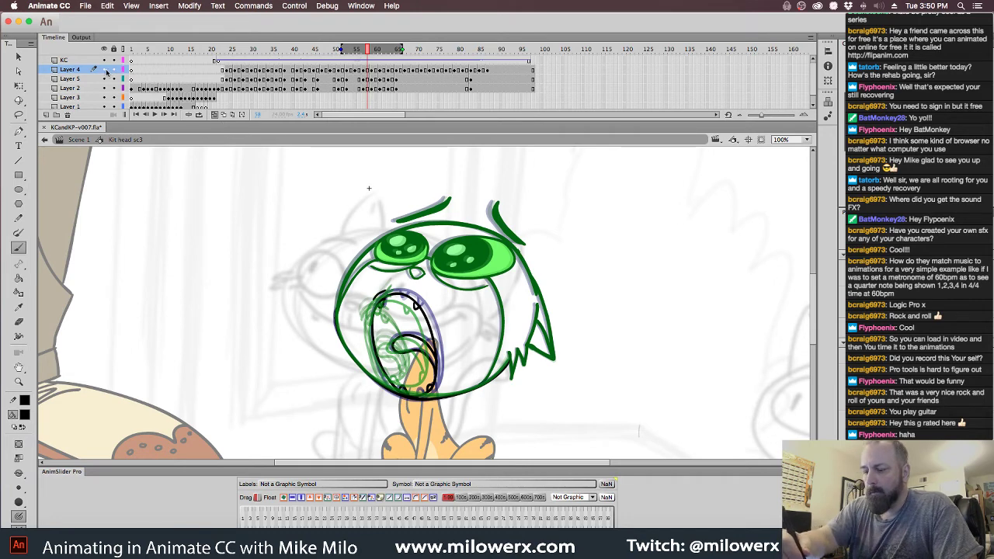
click(104, 70)
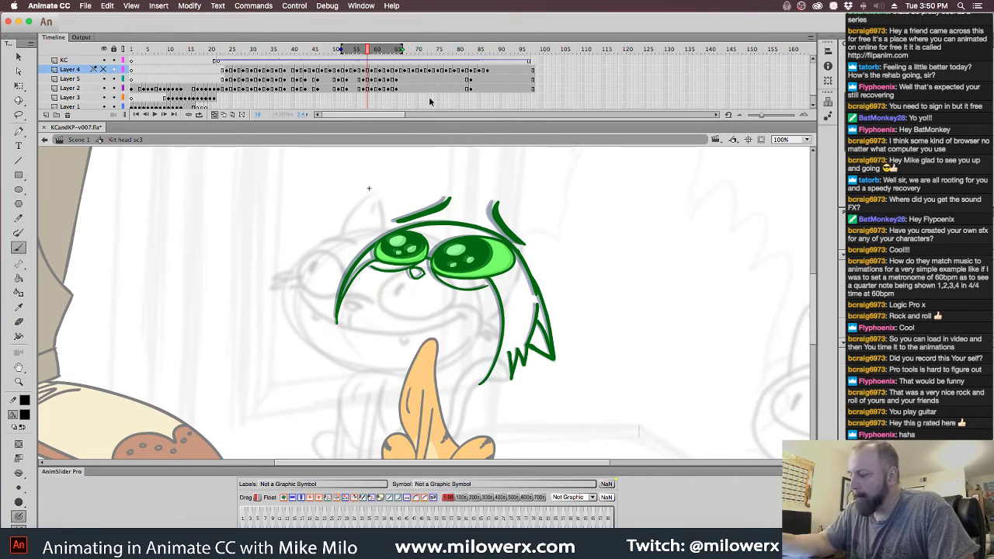
drag(341, 49, 395, 49)
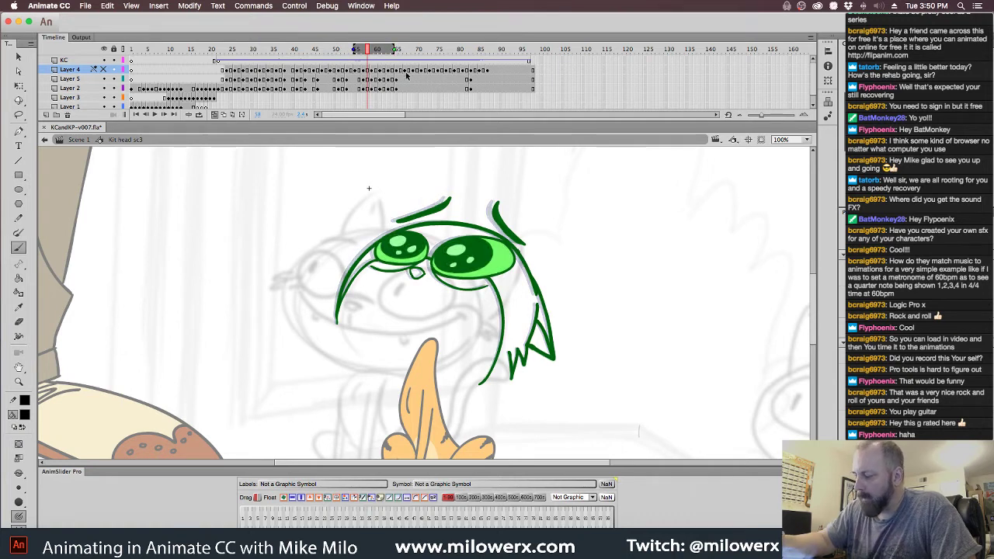
- Skew the upper head and eyes drawing at frame 58 slightly to the left with Free Transform, and turn off onion skinning
key(q)
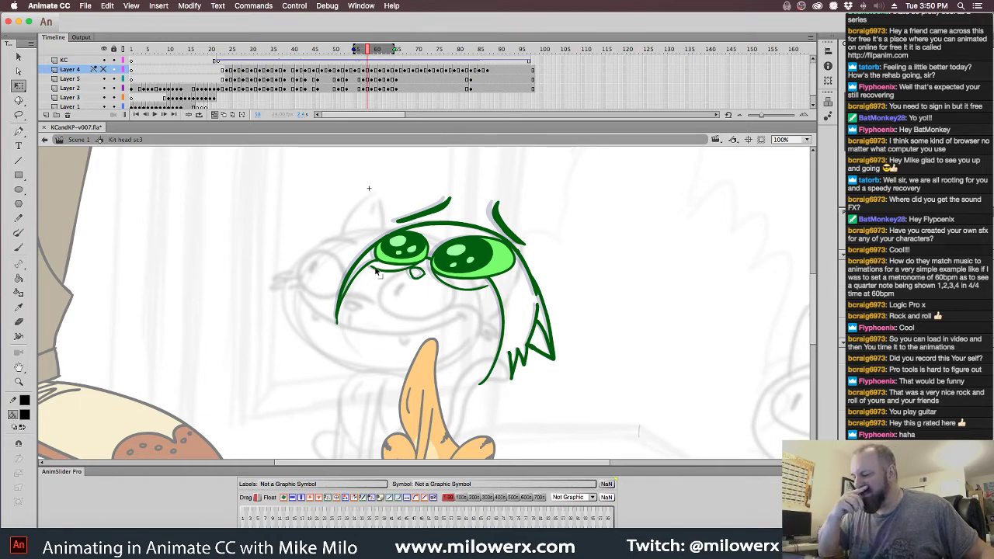
mouse_move(332, 180)
mouse_down()
mouse_move(566, 399)
mouse_move(598, 412)
mouse_up()
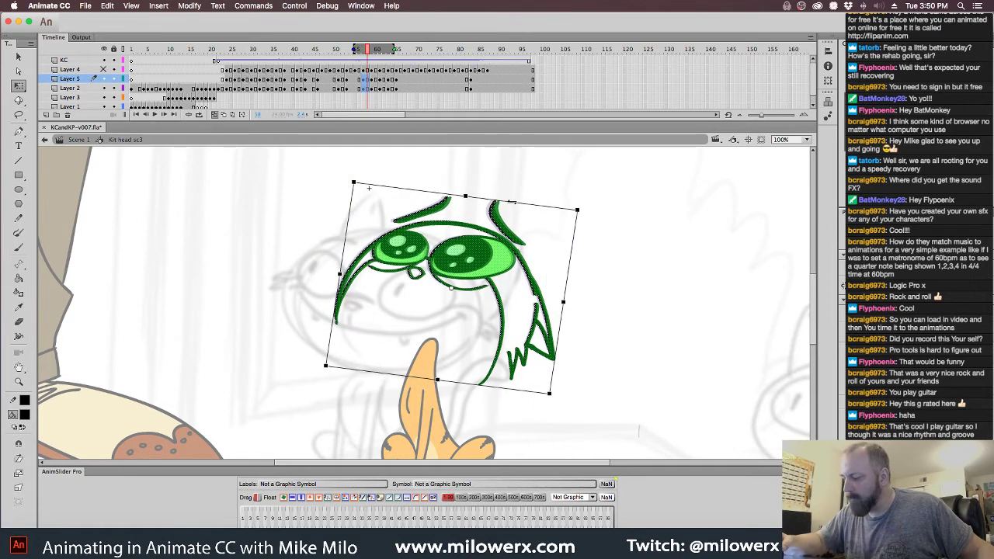
click(525, 202)
click(215, 114)
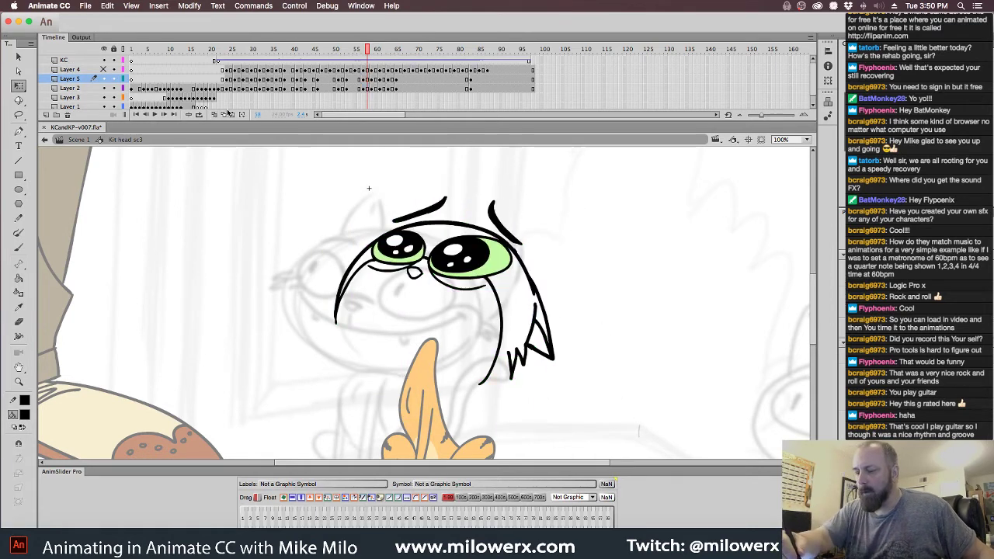
- Clear the keyframes at frame 65 on Layers 5 and 2
mouse_move(368, 50)
mouse_down()
mouse_move(326, 50)
mouse_move(389, 67)
mouse_move(351, 68)
mouse_move(401, 70)
mouse_up()
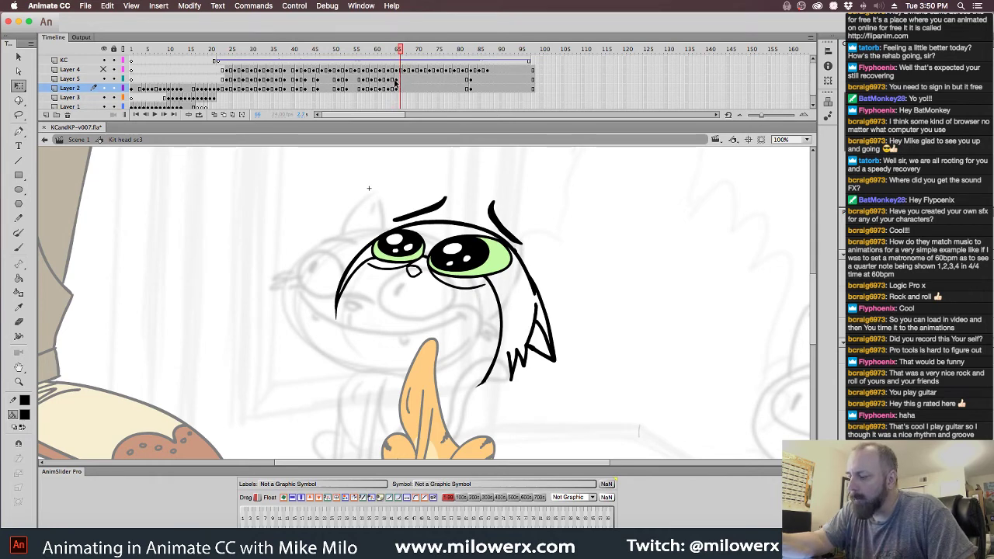
click(396, 80)
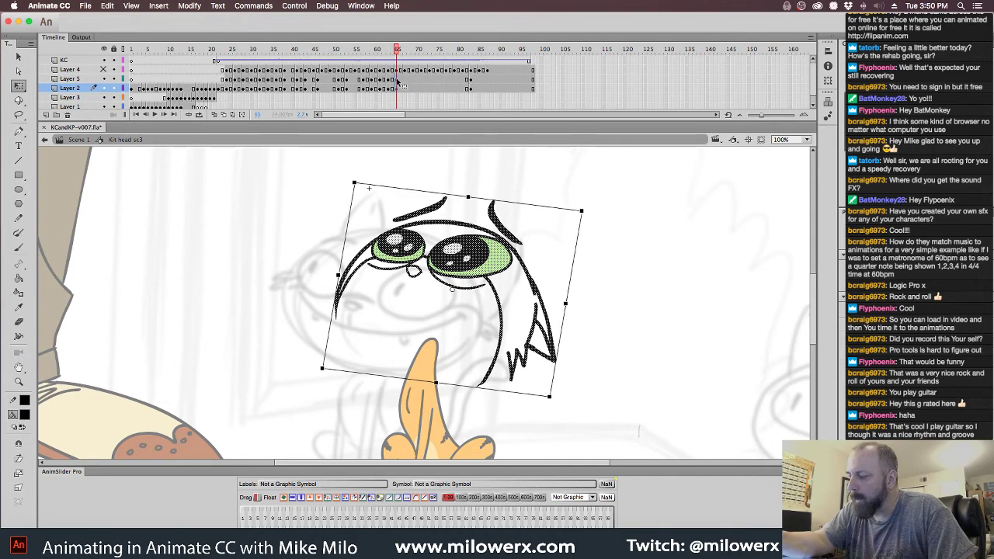
right_click(396, 78)
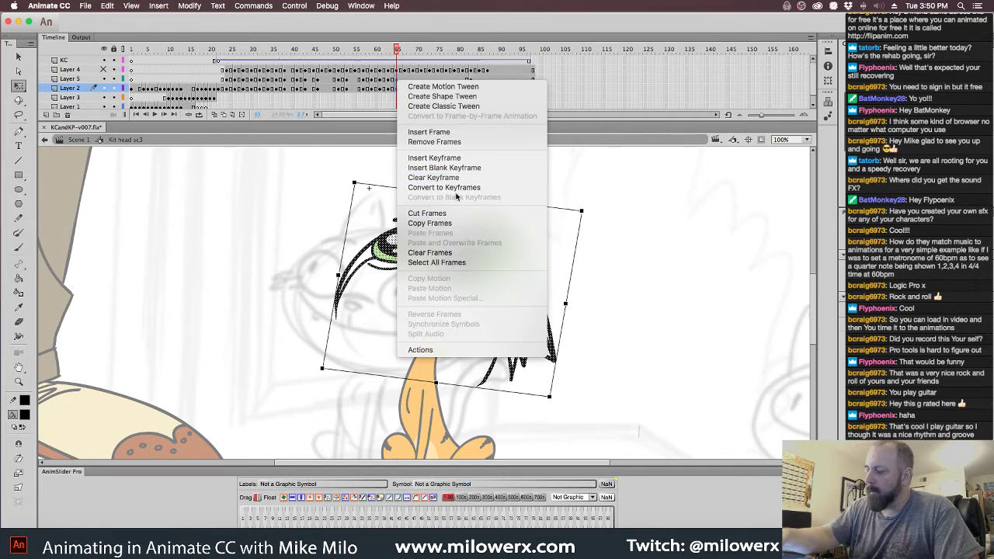
click(433, 177)
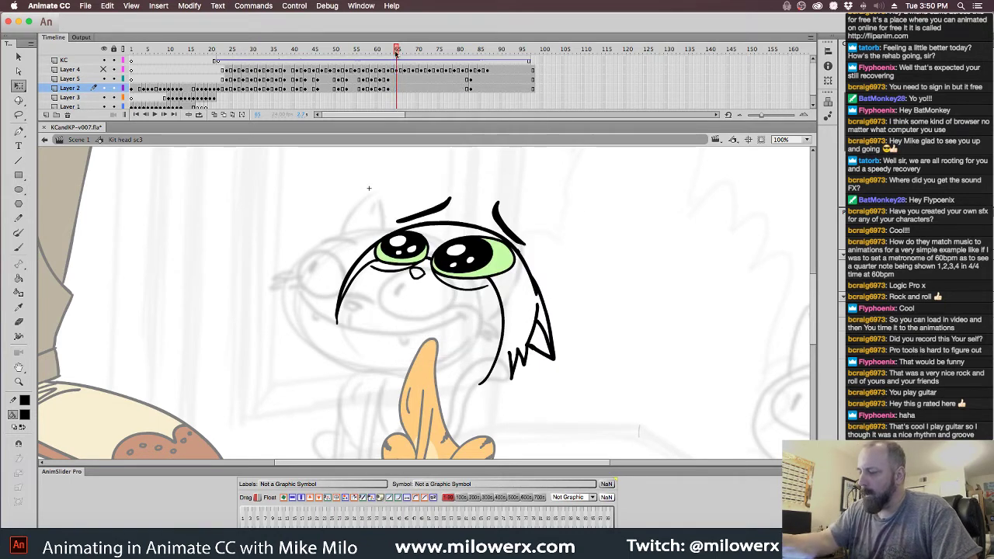
- Show Layer 4 again and insert keyframes at frame 71 on Layers 5 and 2
mouse_move(396, 51)
mouse_down()
mouse_move(356, 65)
mouse_move(475, 71)
mouse_up()
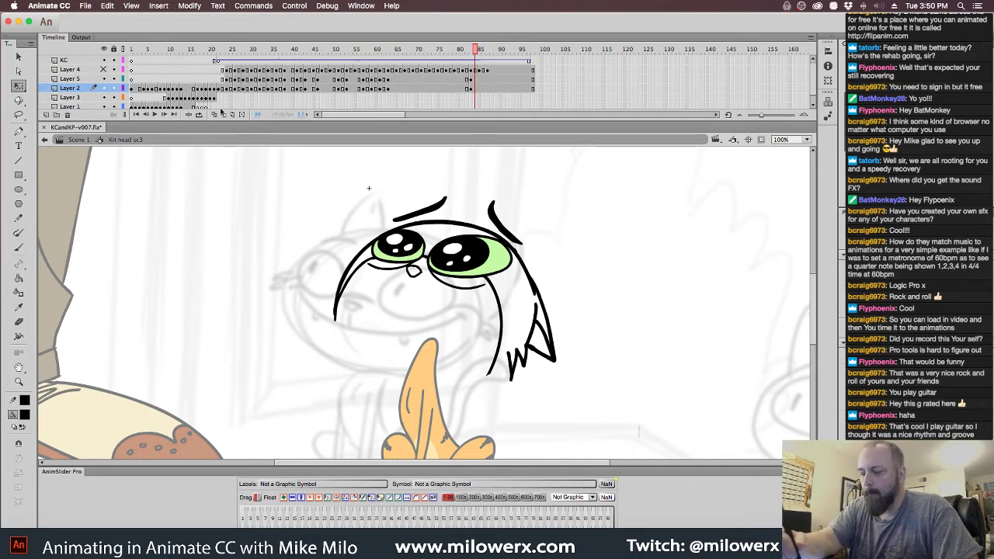
click(102, 69)
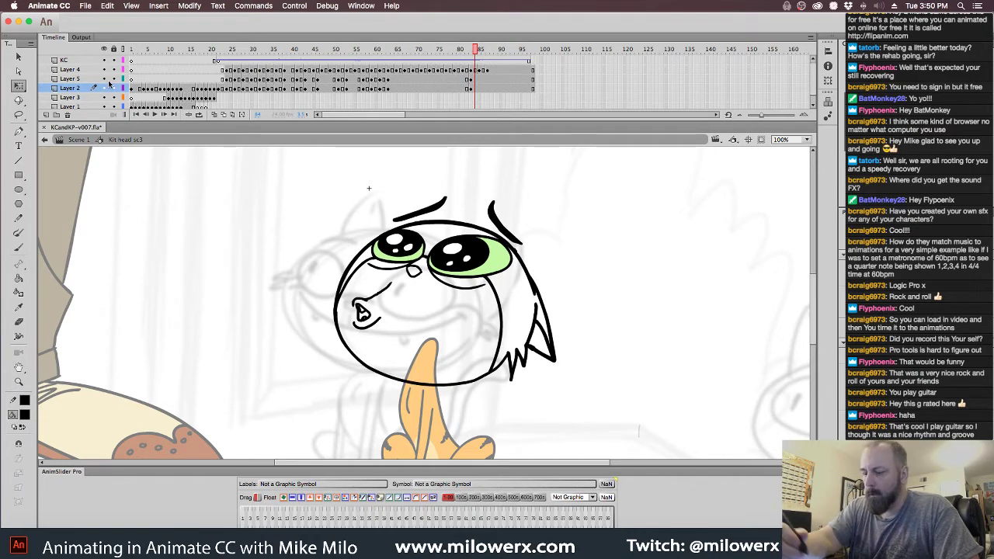
drag(477, 51, 423, 68)
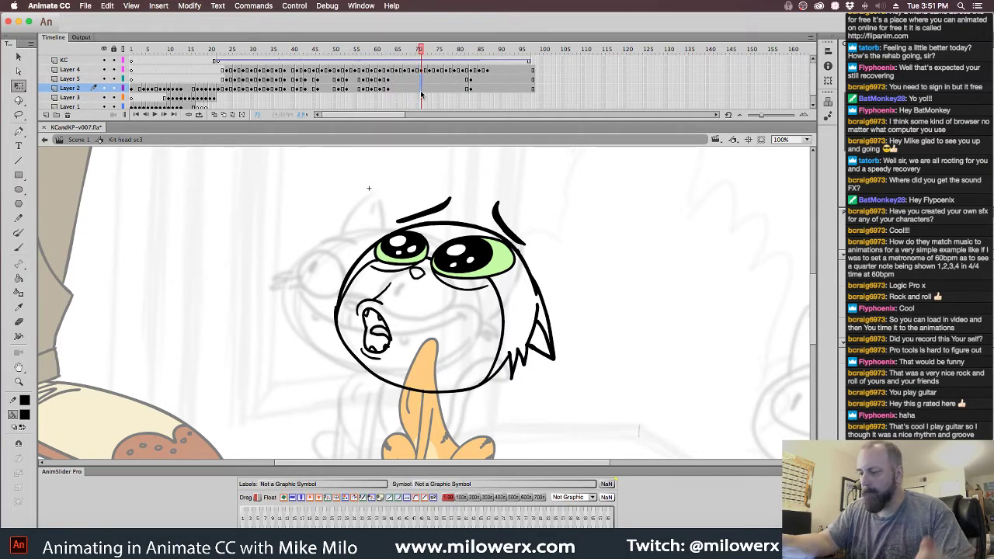
click(421, 89)
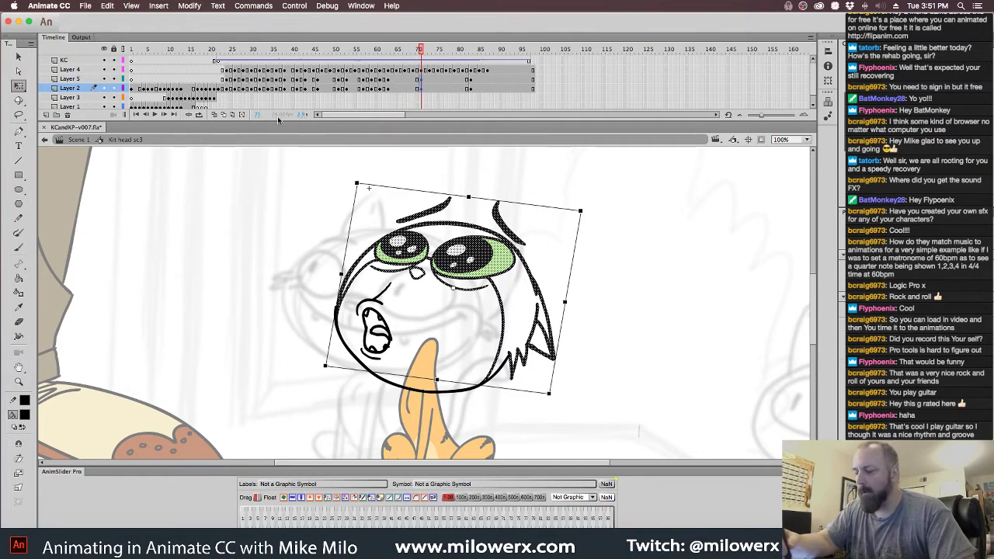
- Using onion skinning widened on both sides of frame 71, skew the upper head drawing slightly left, and turn onion skinning off
click(222, 116)
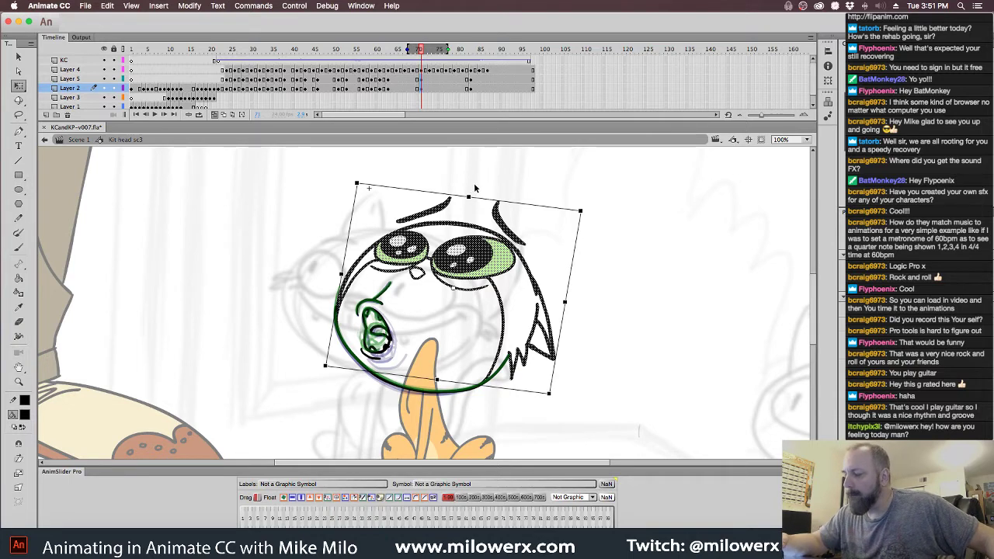
drag(449, 49, 472, 49)
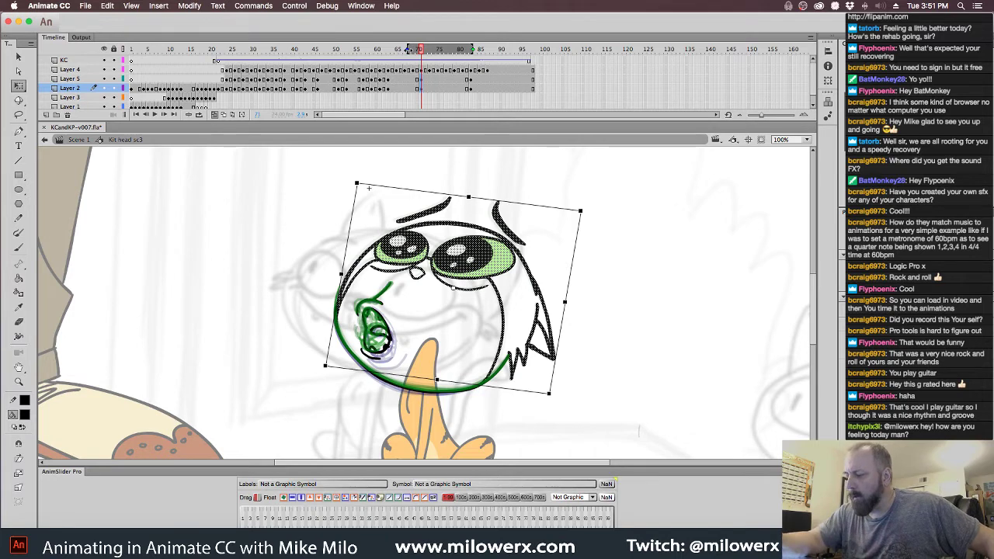
drag(409, 49, 381, 49)
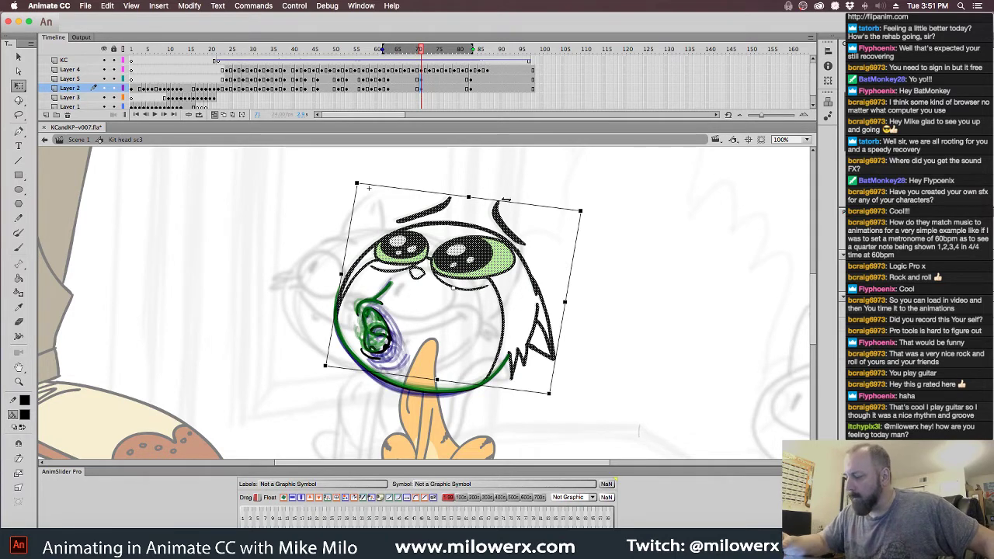
drag(504, 199, 501, 200)
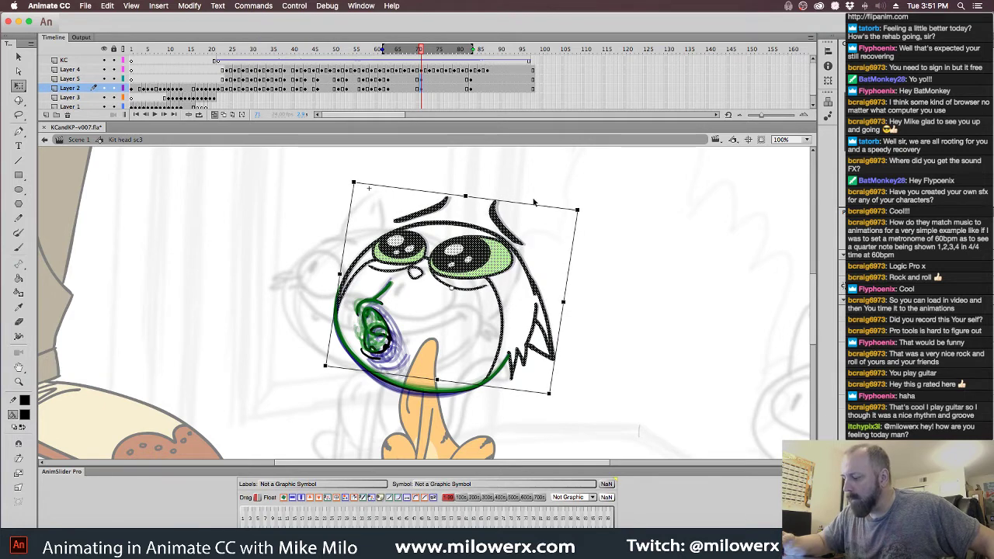
click(526, 194)
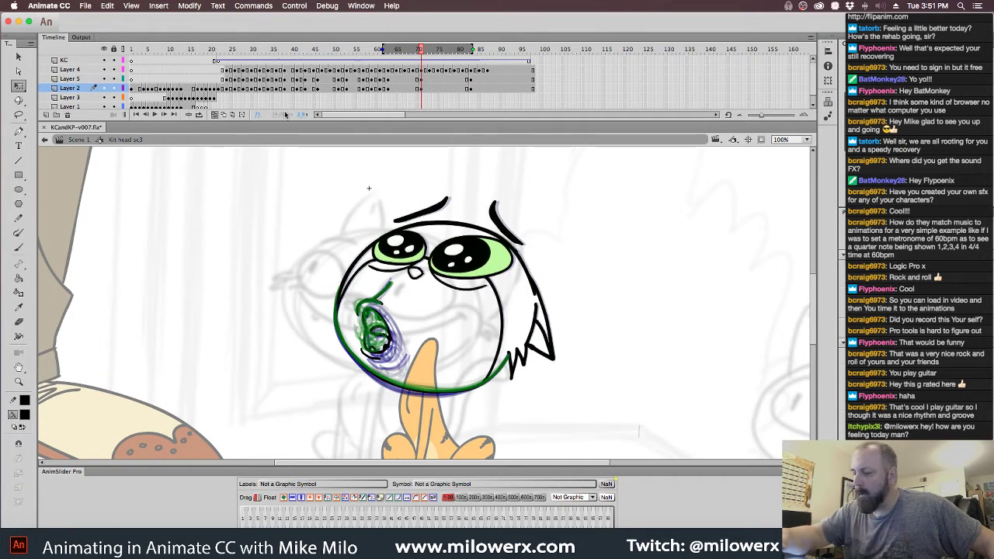
click(217, 115)
- Distort the jaw and mouth drawing on Layer 4 at frame 67, pulling its upper-left corner slightly right and up with Free Transform
drag(445, 59, 405, 76)
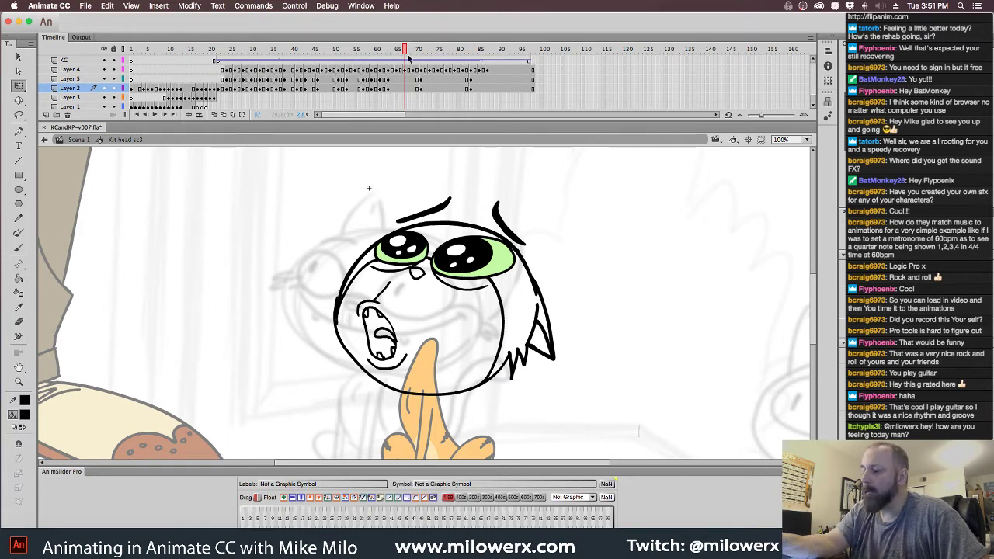
click(19, 59)
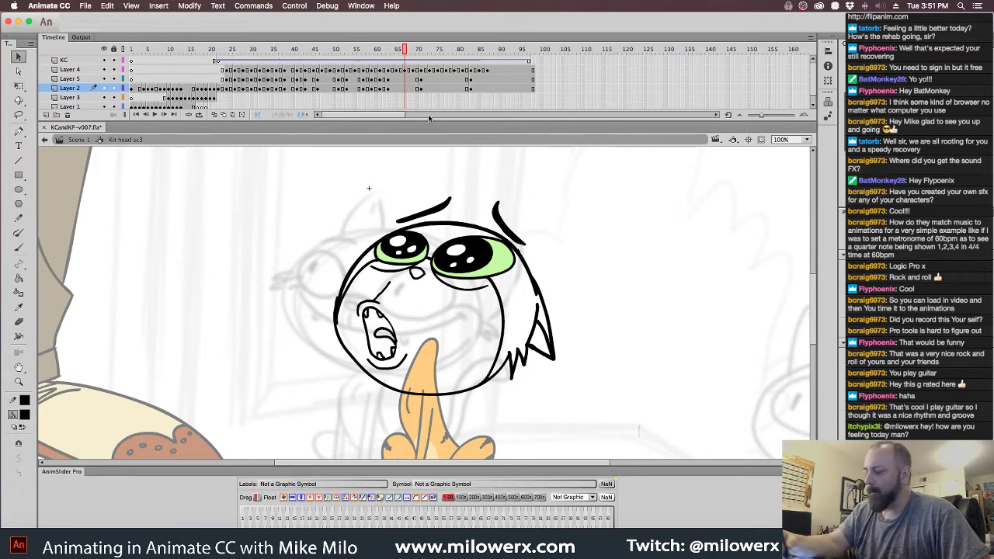
click(407, 70)
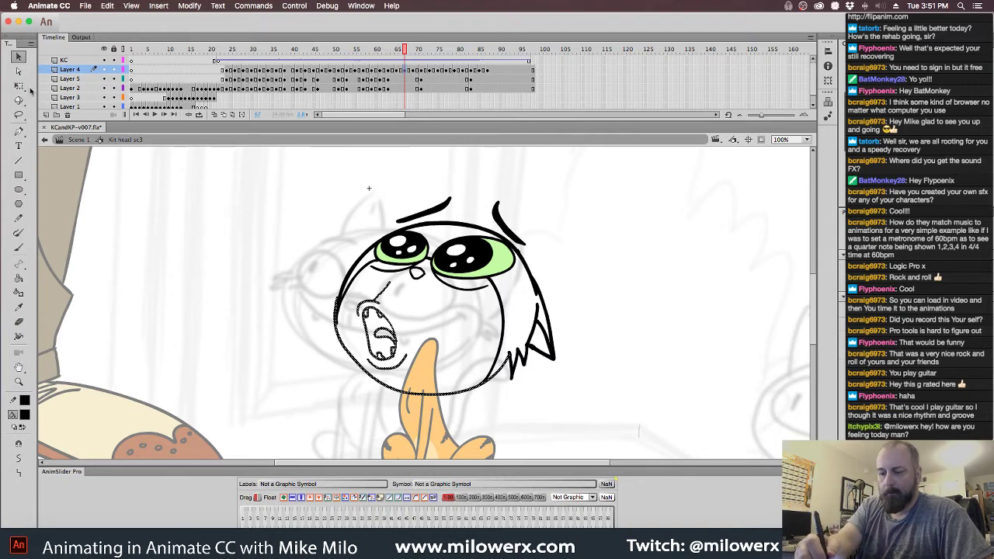
click(20, 85)
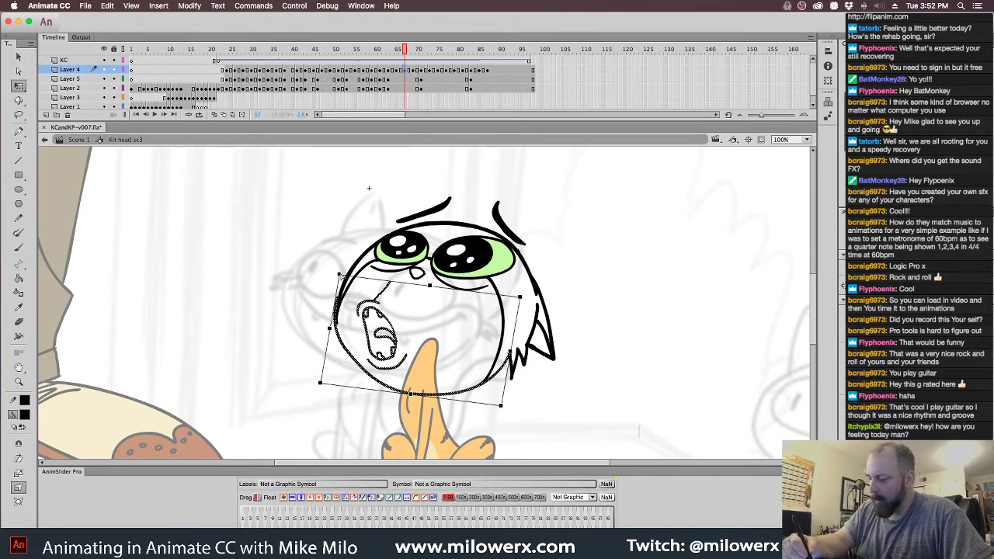
drag(340, 275, 346, 271)
click(335, 255)
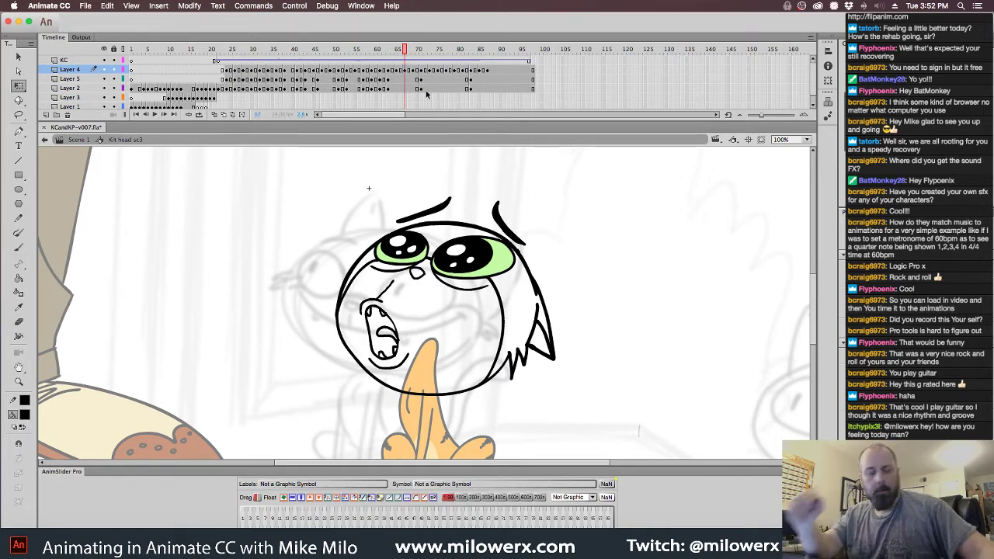
- Distort the Layer 4 jaw and mouth drawing at frame 66 by moving its upper-left corner slightly right
key(comma)
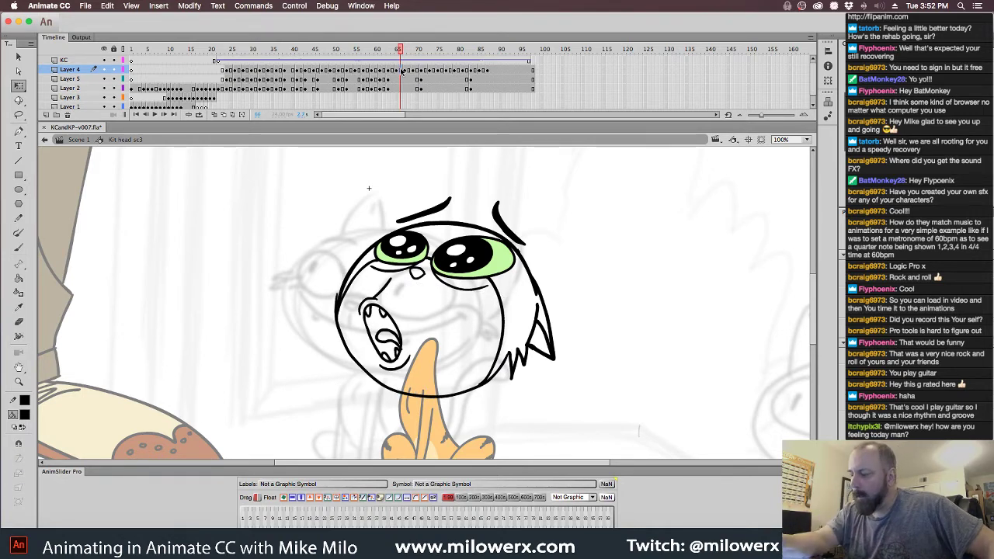
click(401, 71)
click(18, 487)
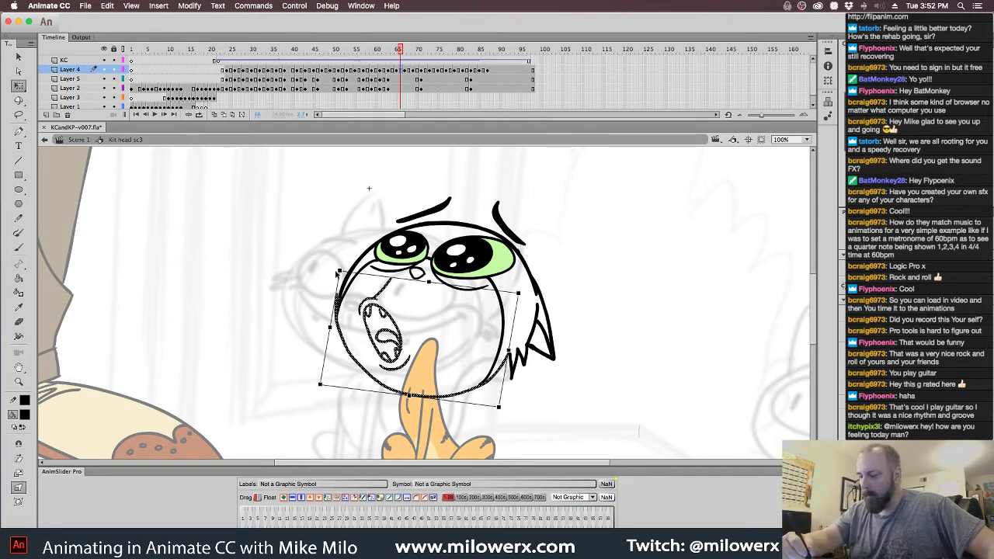
drag(341, 272, 344, 272)
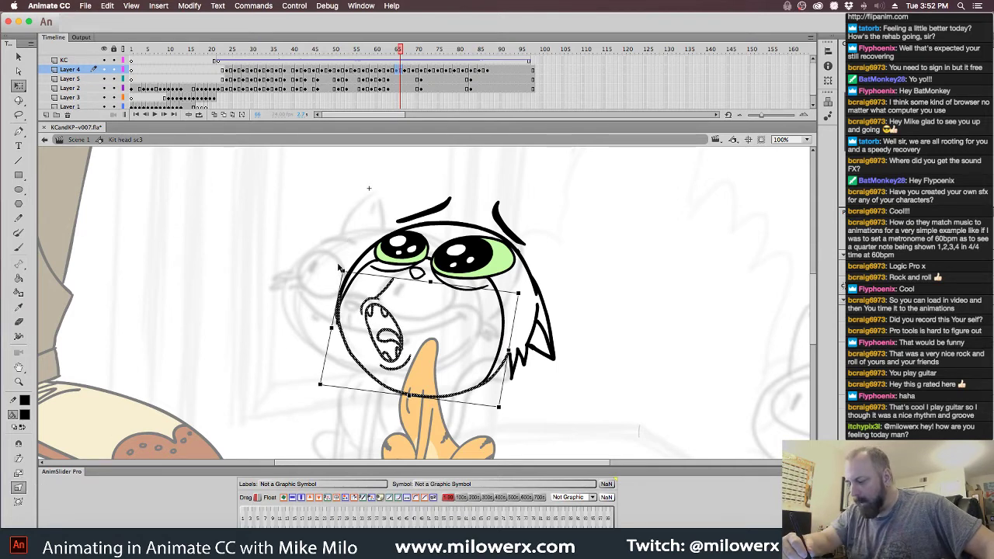
click(334, 254)
- Distort the Layer 4 jaw and mouth drawing at frame 69 by moving its lower-left corner slightly right
key(period)
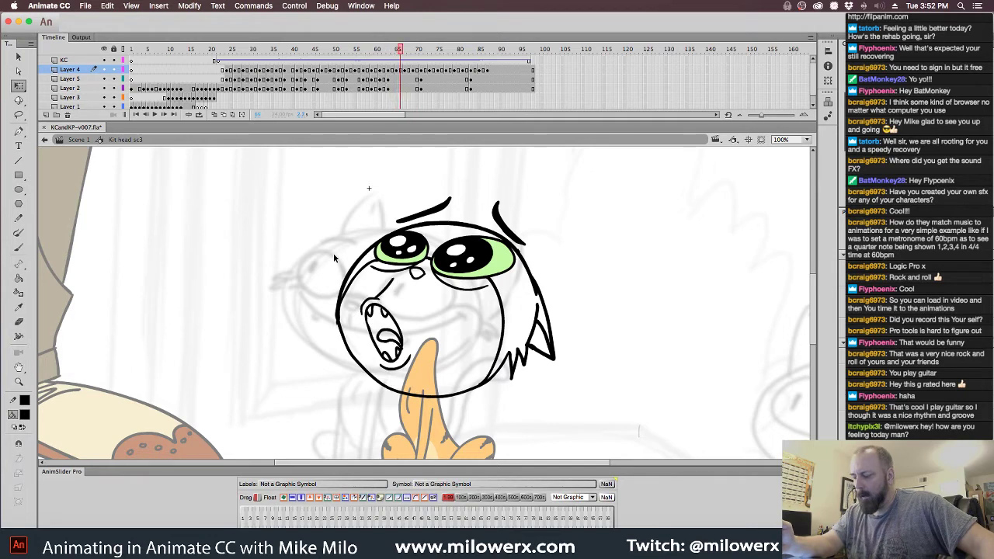
key(period)
key(period)
key(period)
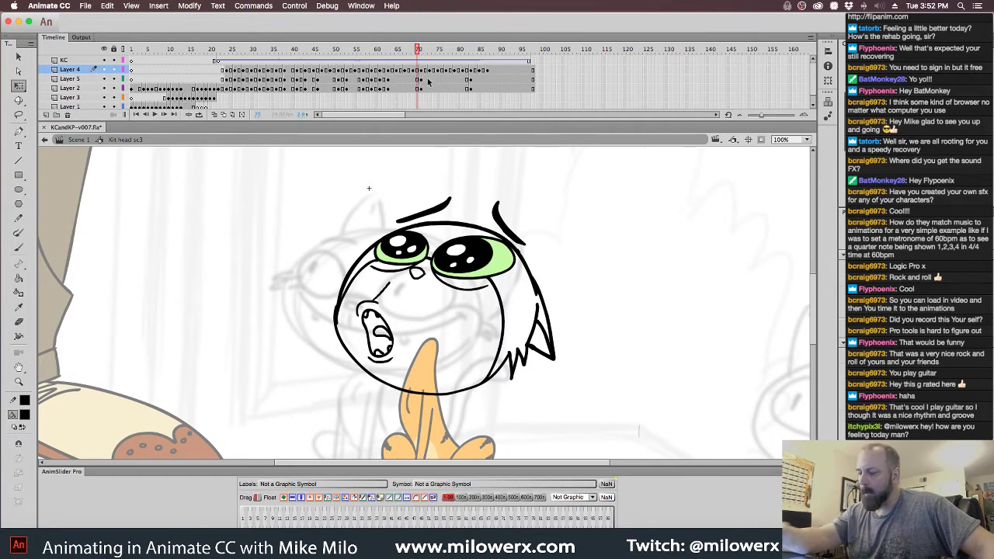
click(421, 72)
key(comma)
key(comma)
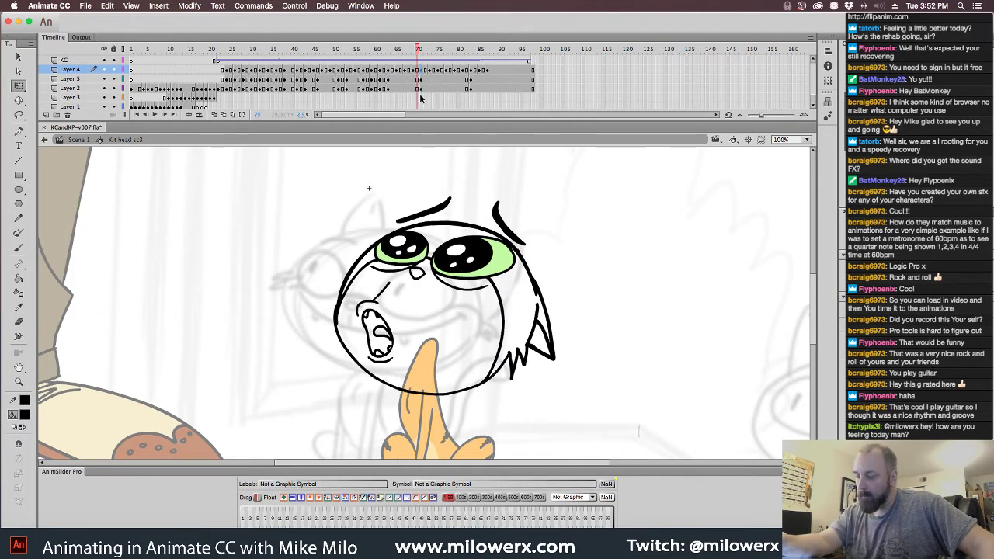
click(418, 70)
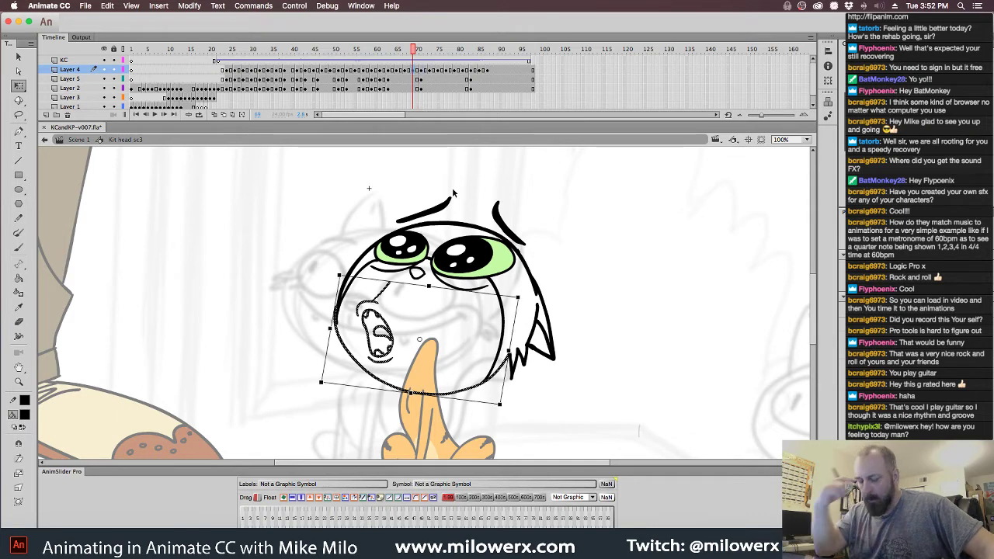
click(19, 487)
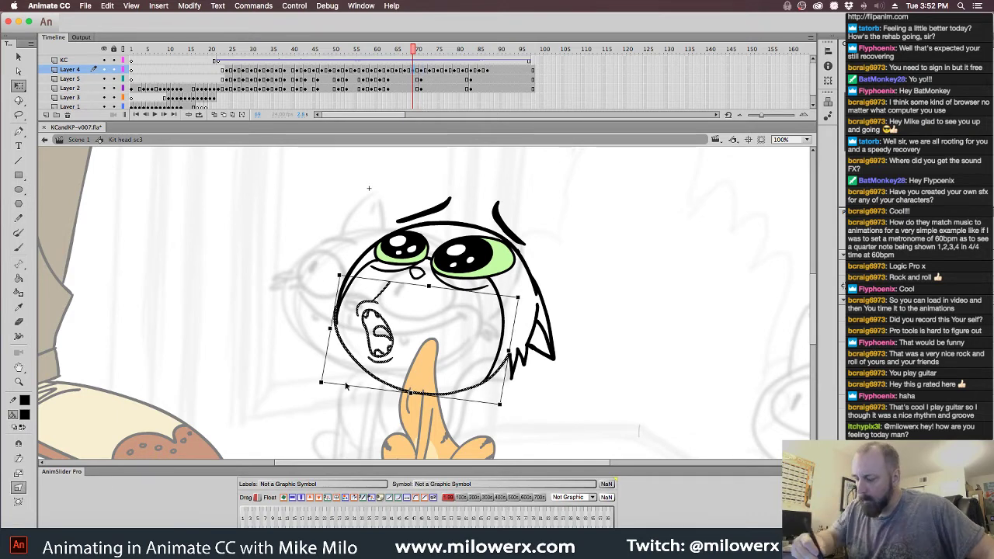
mouse_move(322, 383)
mouse_down()
mouse_move(333, 365)
mouse_move(326, 382)
mouse_up()
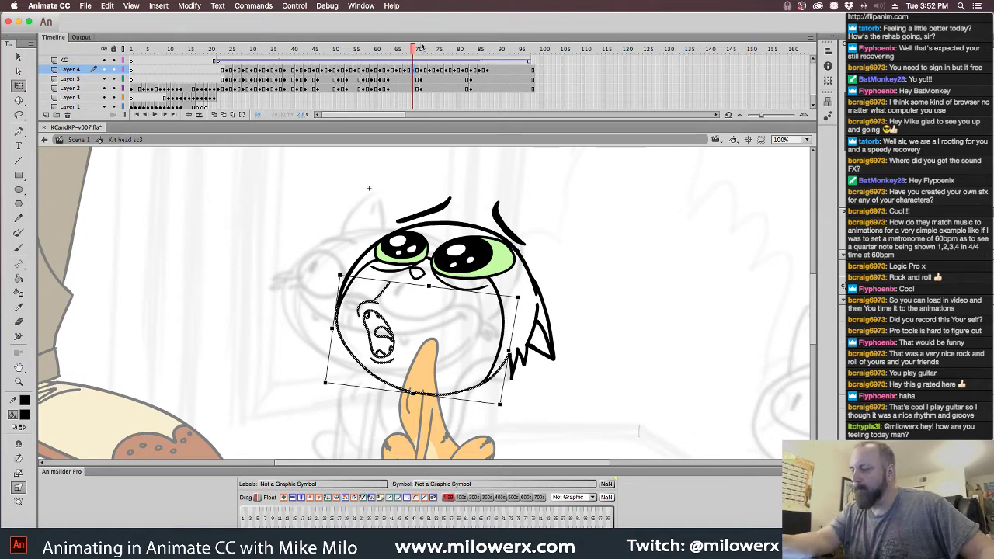
- Bend the left side of the Layer 4 jaw drawing at frame 65 slightly outward with the Envelope modifier
drag(417, 53, 398, 55)
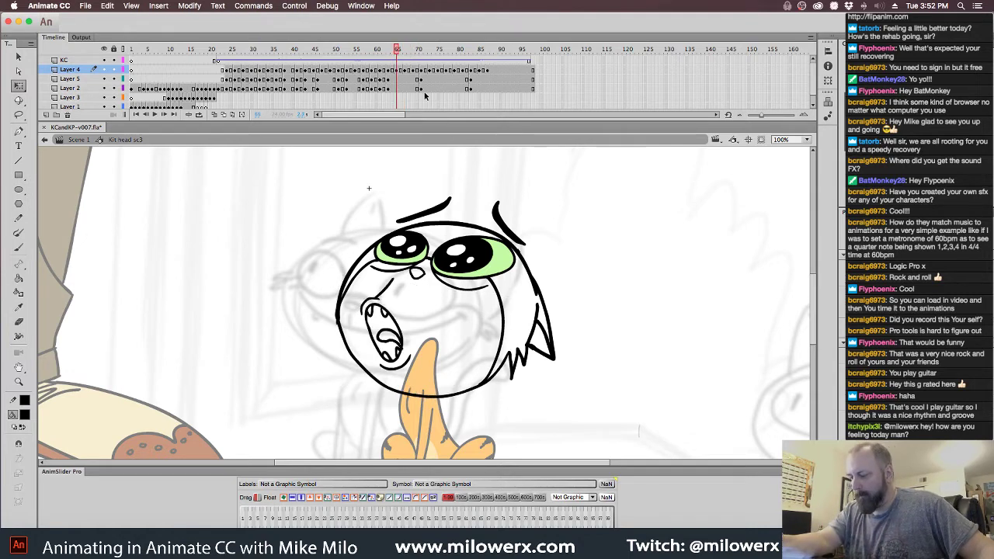
click(399, 71)
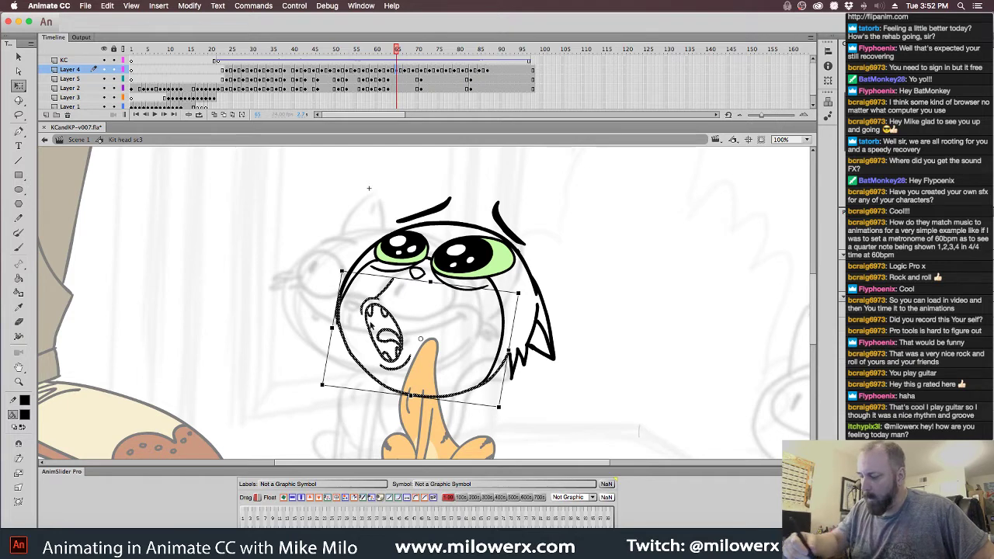
click(20, 502)
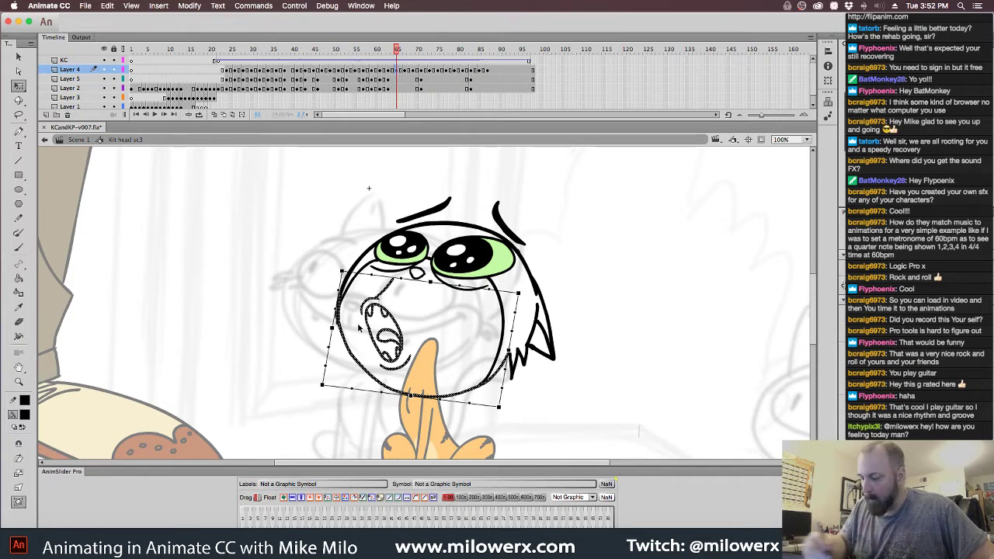
drag(333, 328, 328, 327)
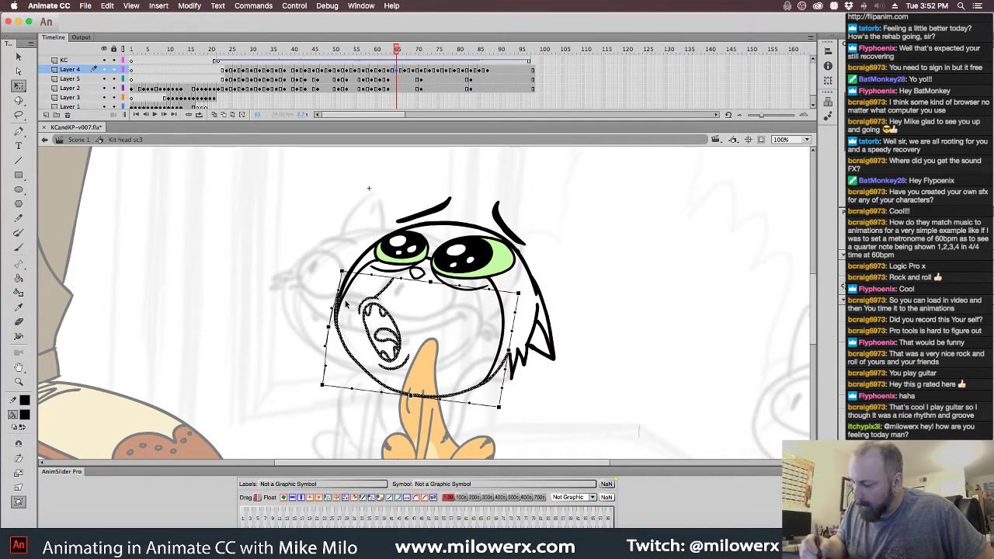
click(336, 257)
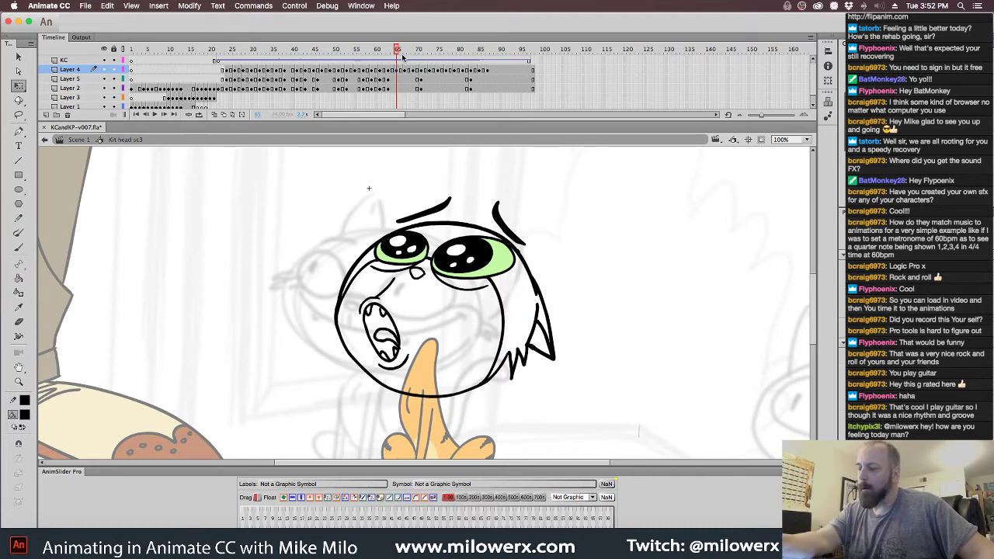
- Distort the Layer 4 jaw and pursed mouth drawing at frame 82 by moving its upper-left corner slightly right
drag(397, 51, 466, 64)
click(468, 76)
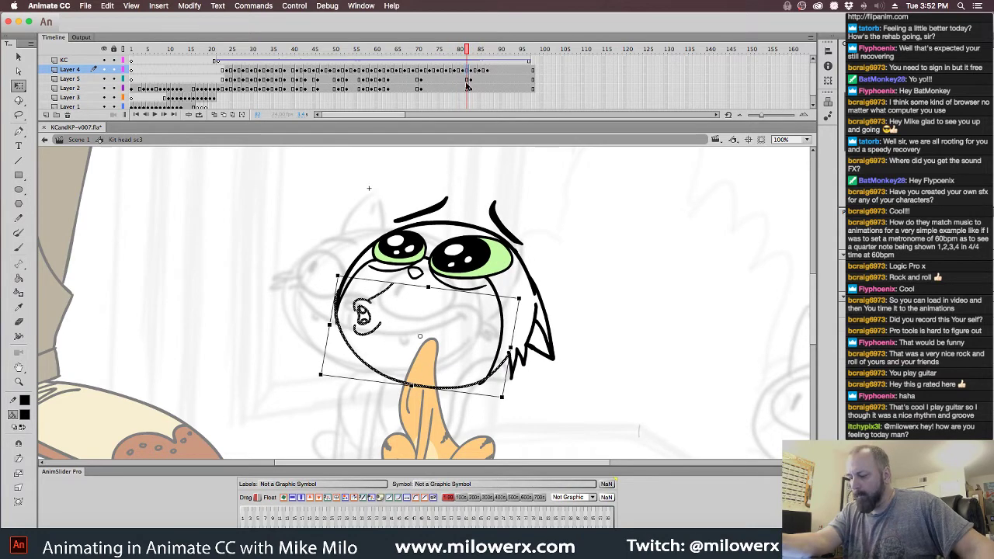
click(21, 489)
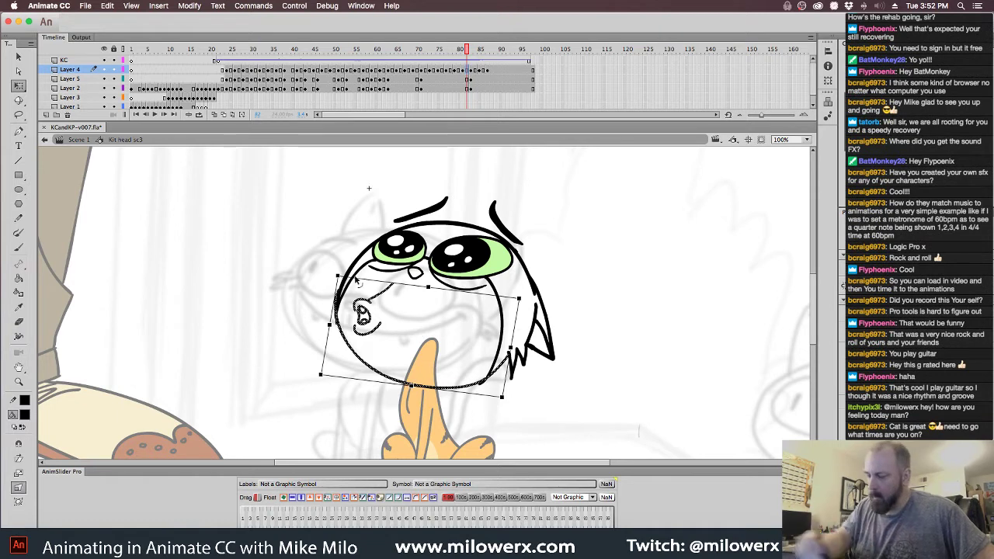
drag(338, 277, 340, 276)
click(342, 259)
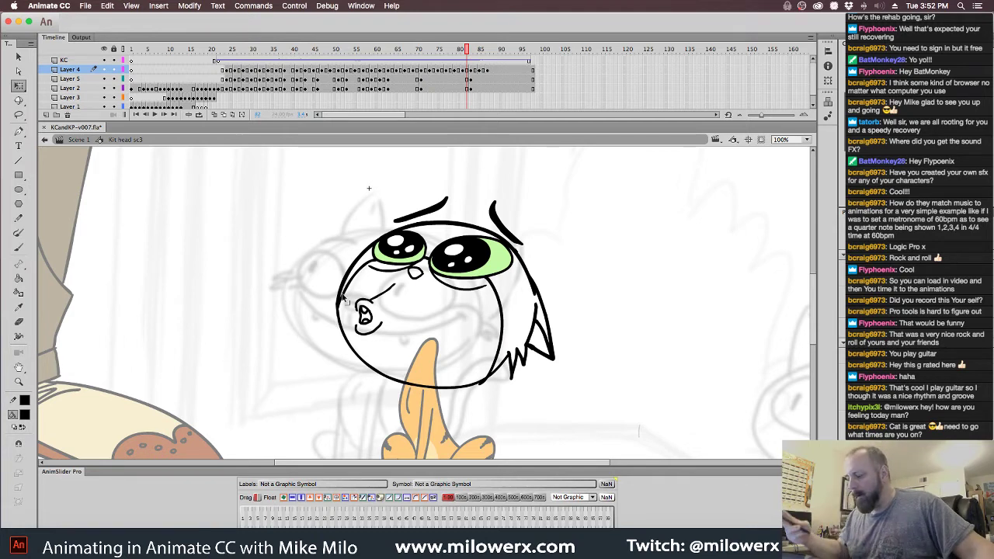
- Distort the Layer 4 jaw and mouth drawing at frame 79, shifting its upper-left corner slightly right
mouse_move(466, 52)
mouse_down()
mouse_move(444, 52)
mouse_move(455, 58)
mouse_up()
click(458, 71)
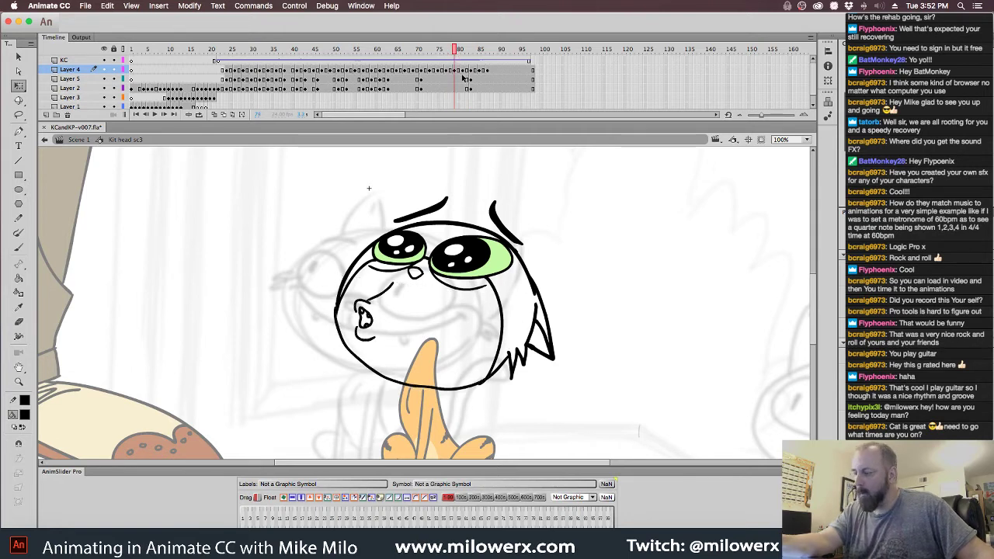
click(456, 71)
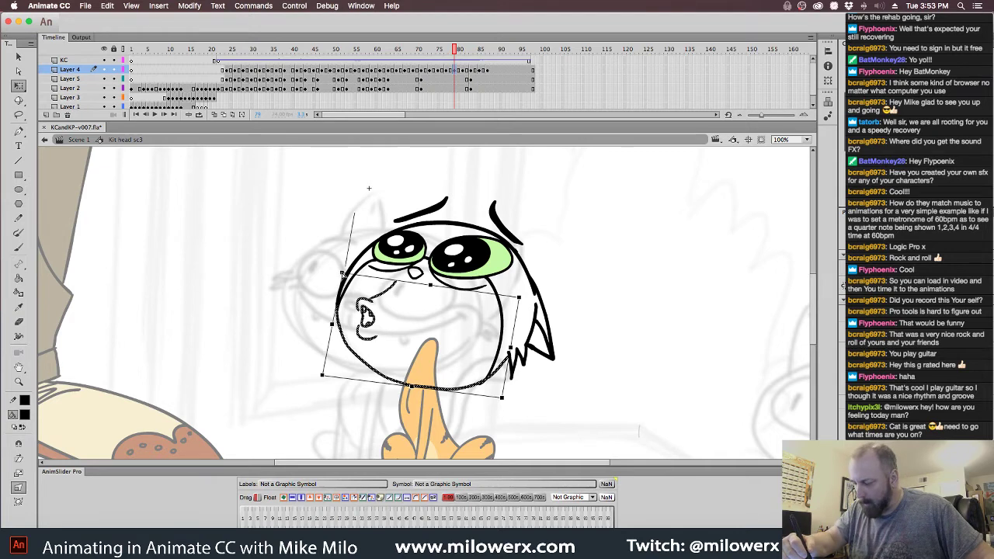
click(335, 248)
- Switch to the Brush tool, check the head drawings at frames 74 to 90, and save the file
mouse_move(456, 51)
mouse_down()
mouse_move(393, 64)
mouse_move(433, 72)
mouse_up()
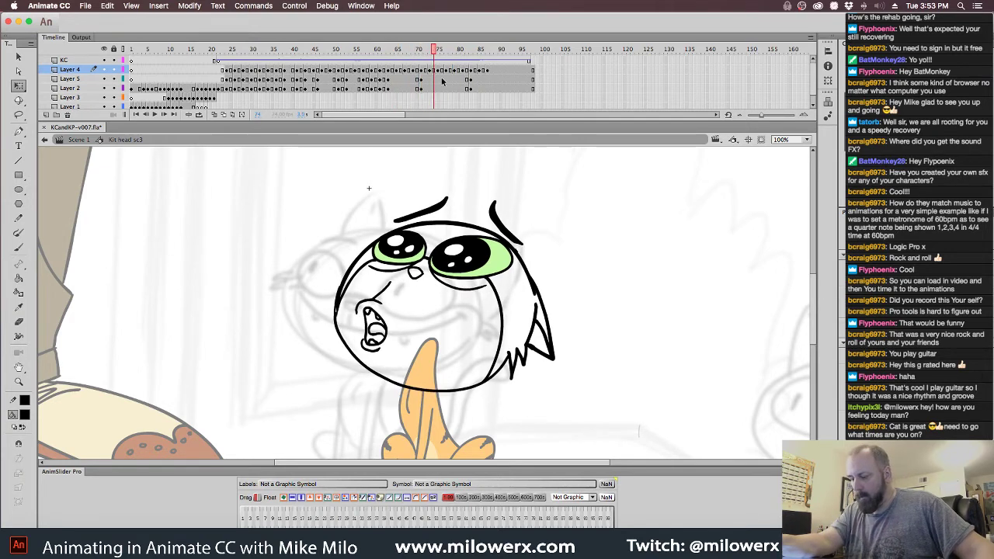
click(18, 247)
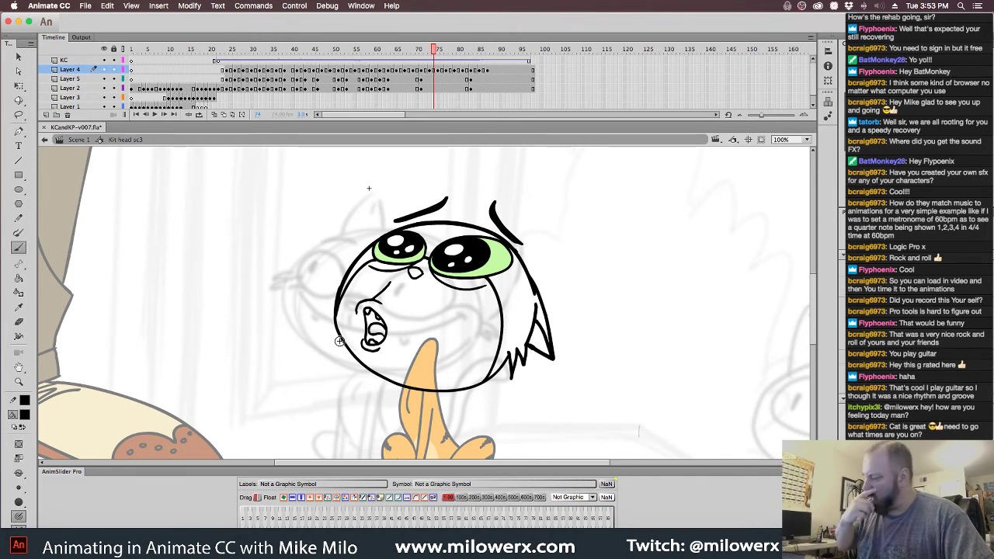
mouse_move(435, 53)
mouse_down()
mouse_move(501, 53)
mouse_move(405, 68)
mouse_move(492, 69)
mouse_move(509, 92)
mouse_up()
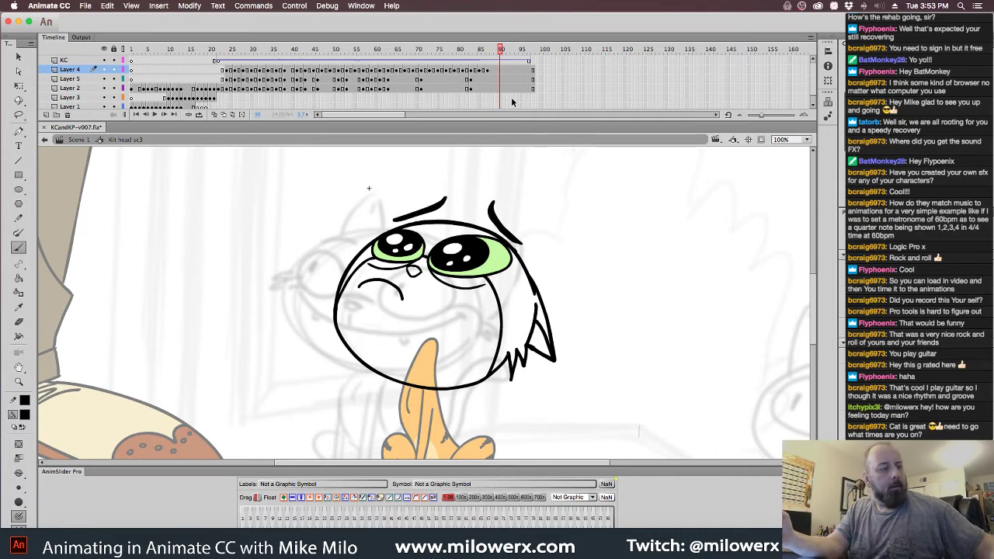
key(super+s)
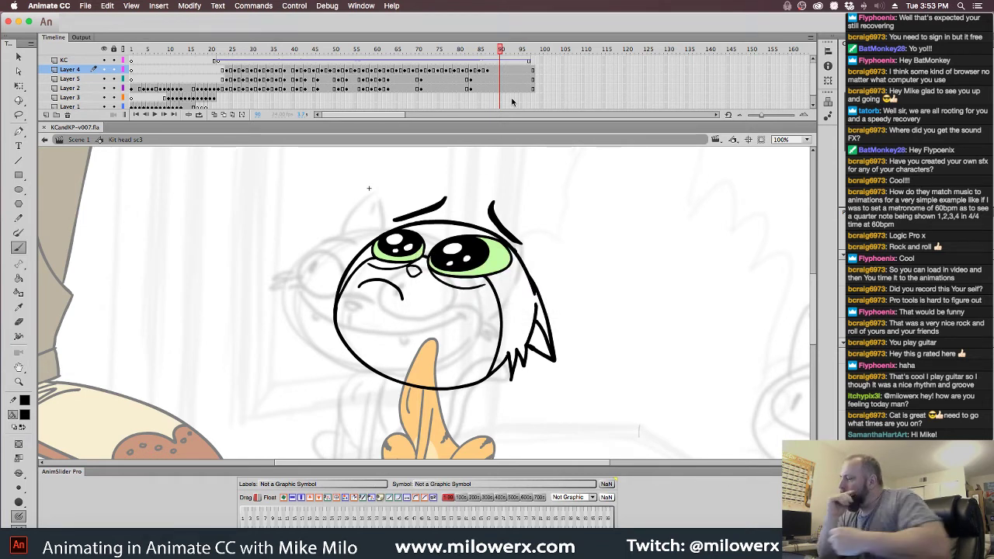
- Open the Layer Manager extension beside the kitten's head and start its trial
click(361, 6)
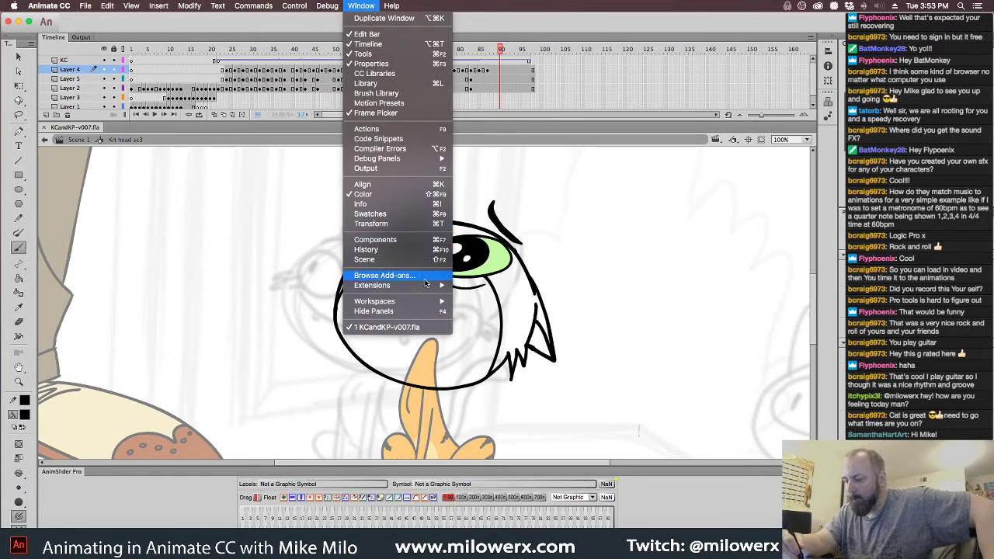
mouse_move(427, 286)
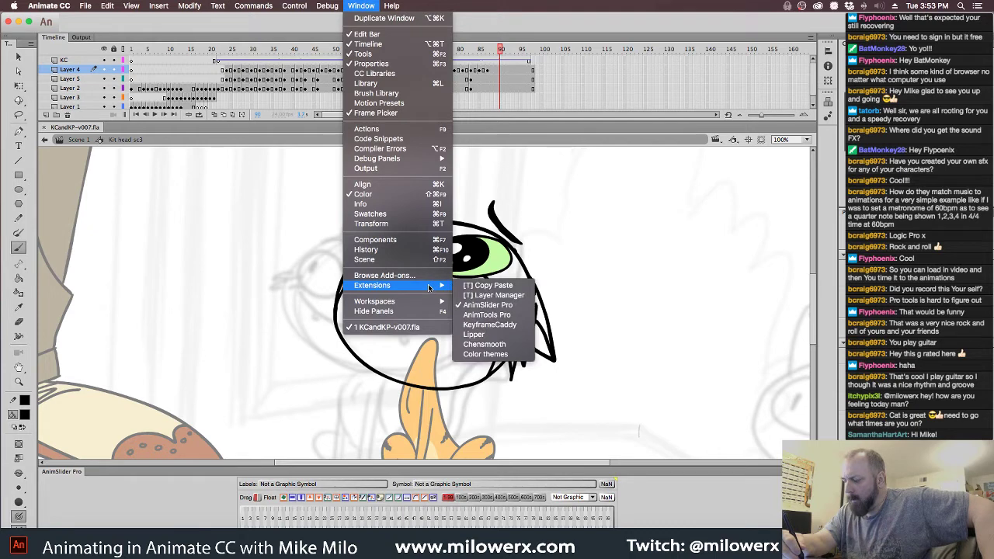
click(491, 295)
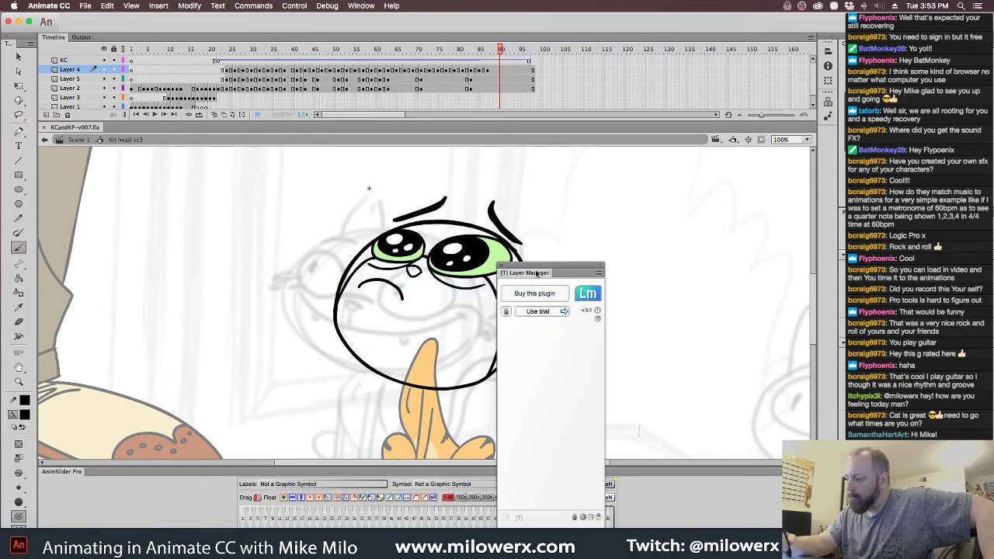
drag(535, 272, 702, 195)
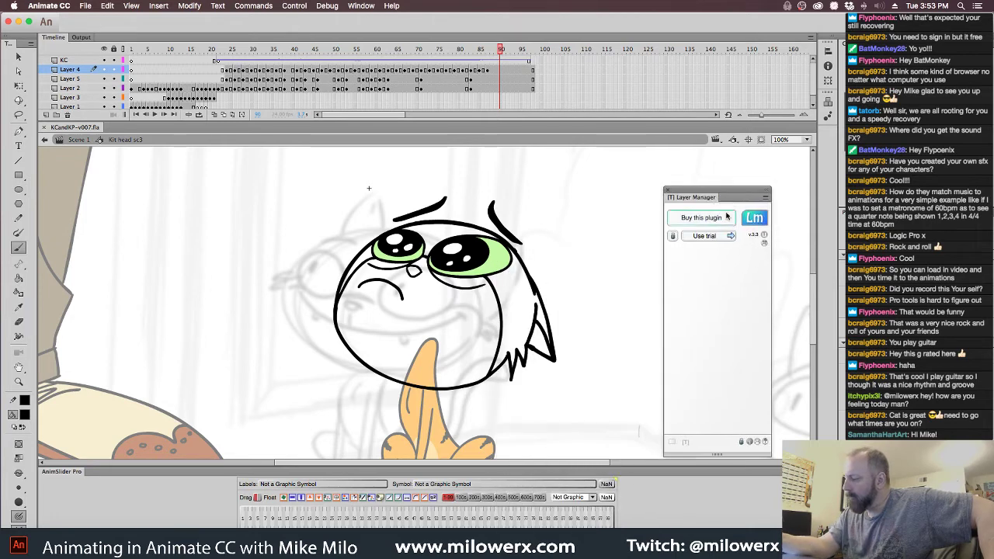
click(715, 236)
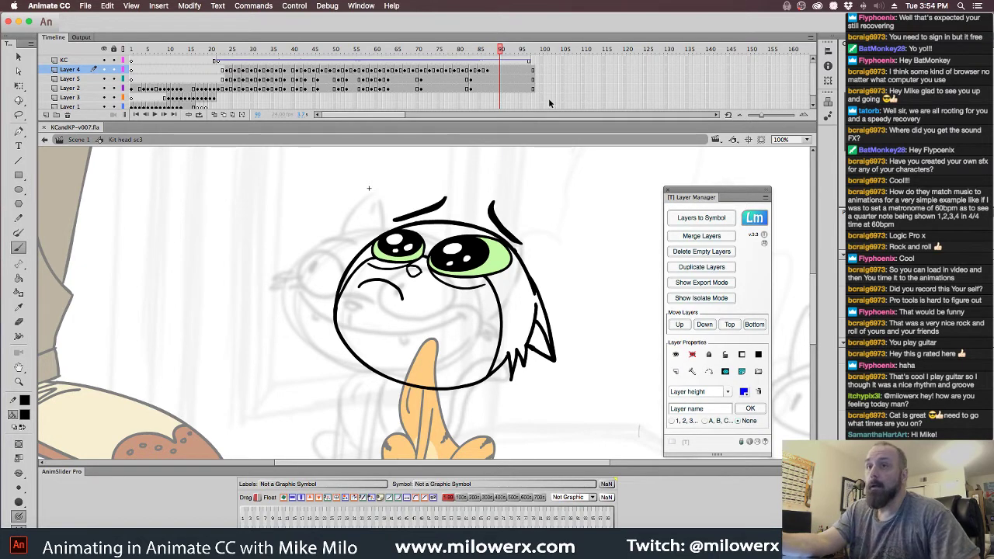
- Try merging Layer 4, Layer 5 and Layer 2 of the kitten's head symbol into one layer with Layer Manager
click(533, 61)
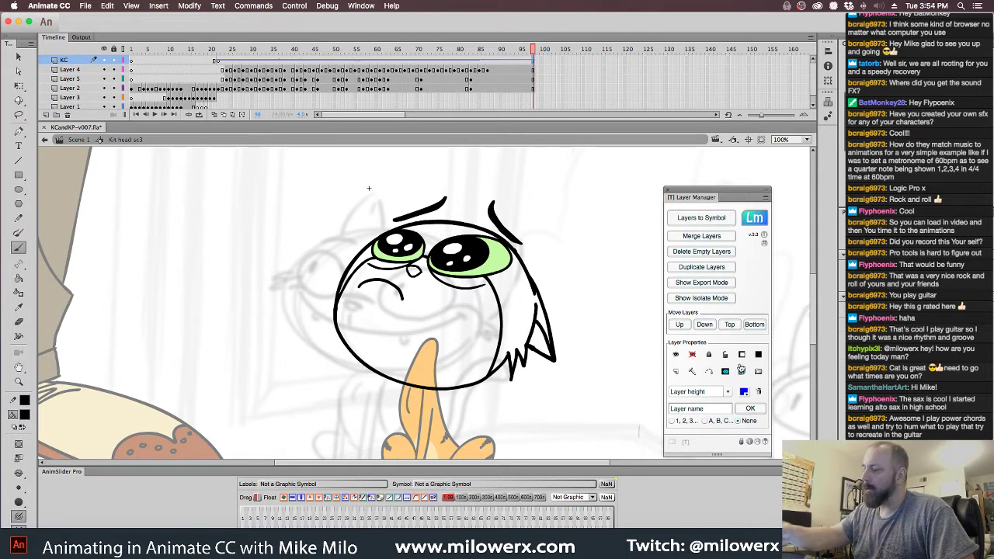
click(87, 70)
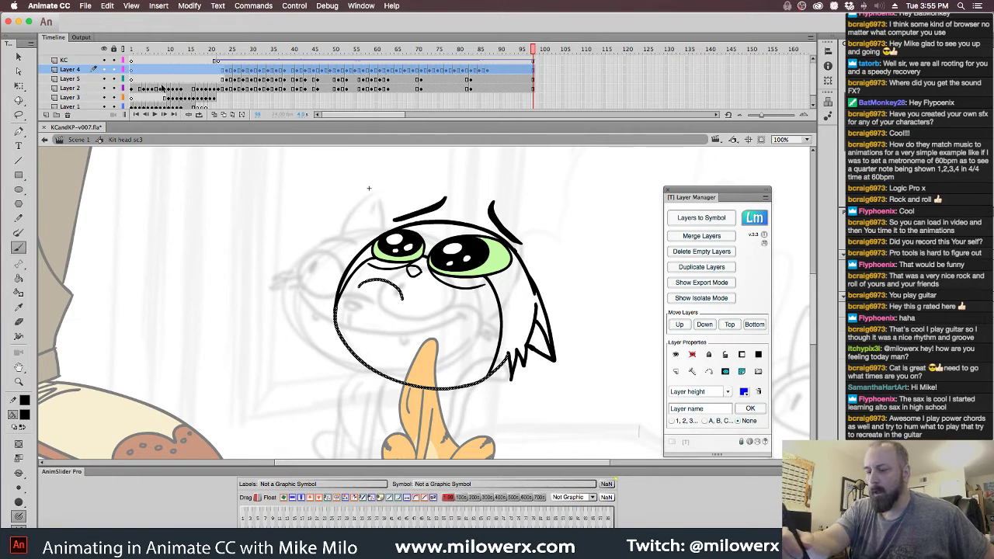
shift+click(93, 88)
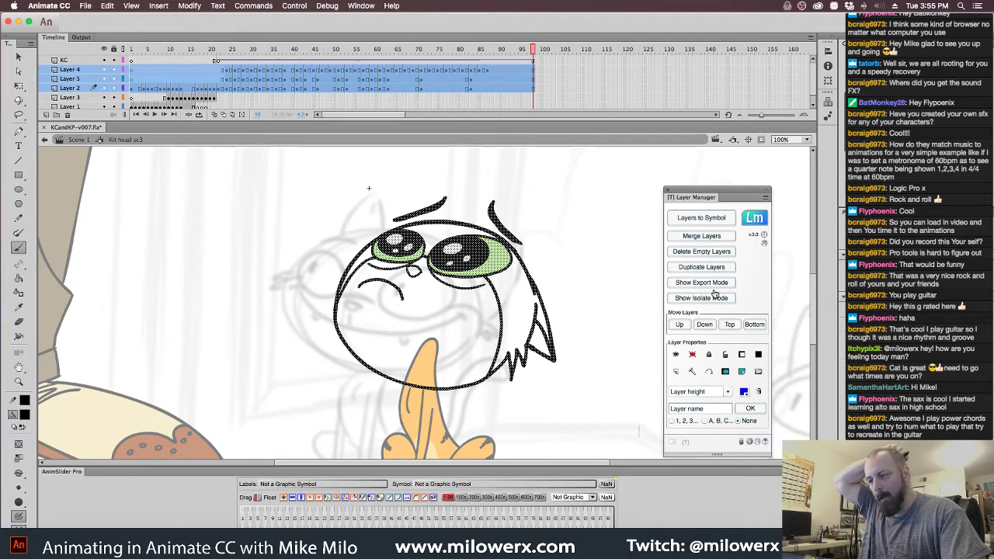
click(720, 237)
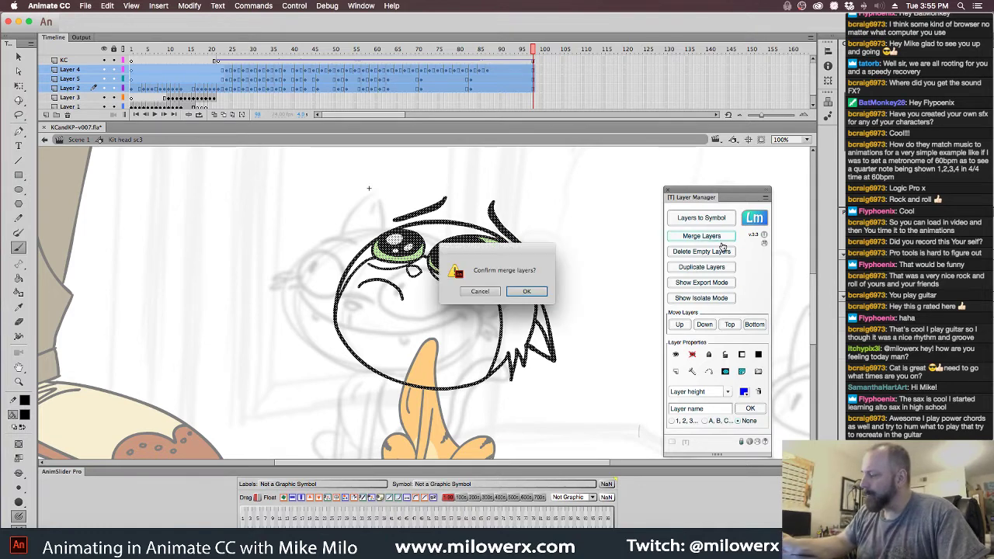
click(528, 301)
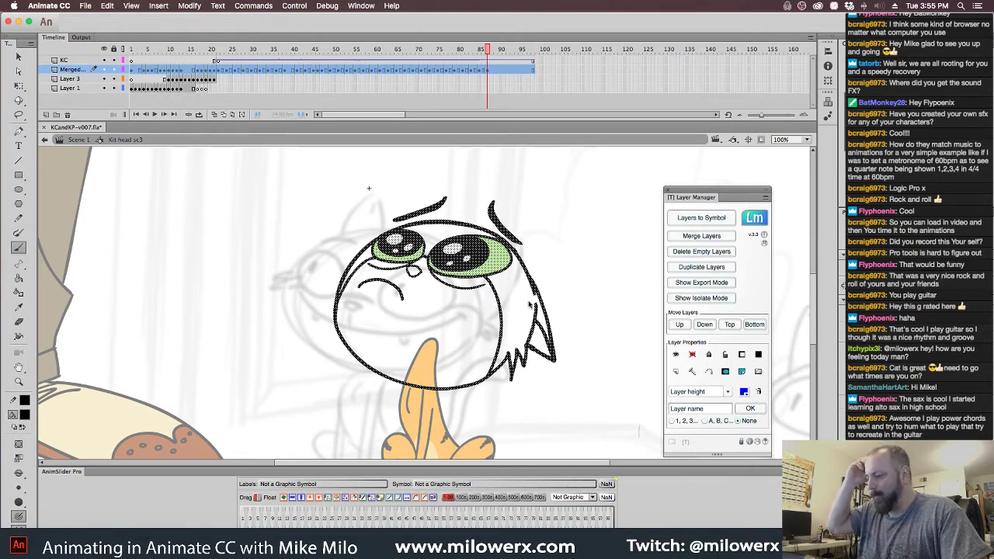
- Inspect the merged head drawings between frames 19 and 10, checking the stray black stroke on the kitten's cheek with the Selection tool
drag(487, 55, 208, 64)
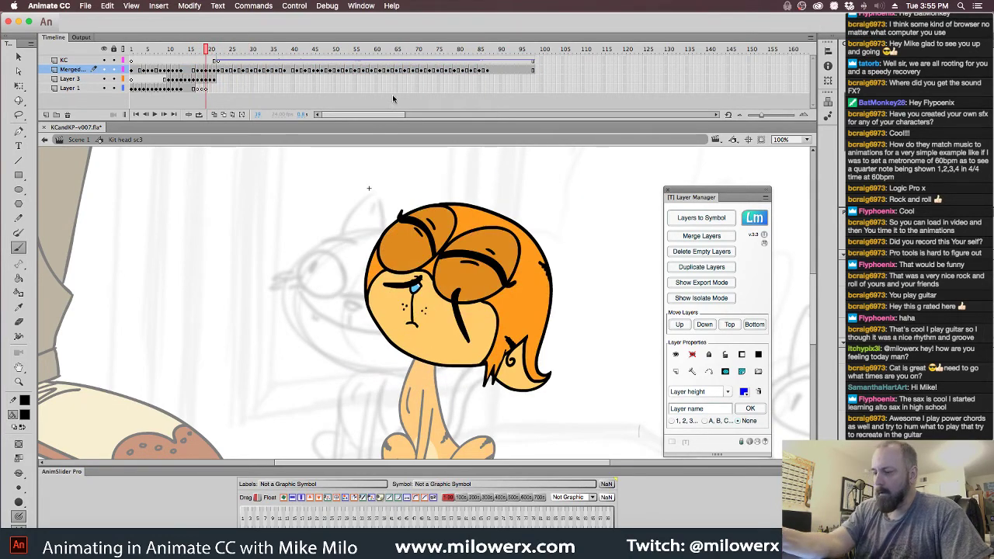
key(v)
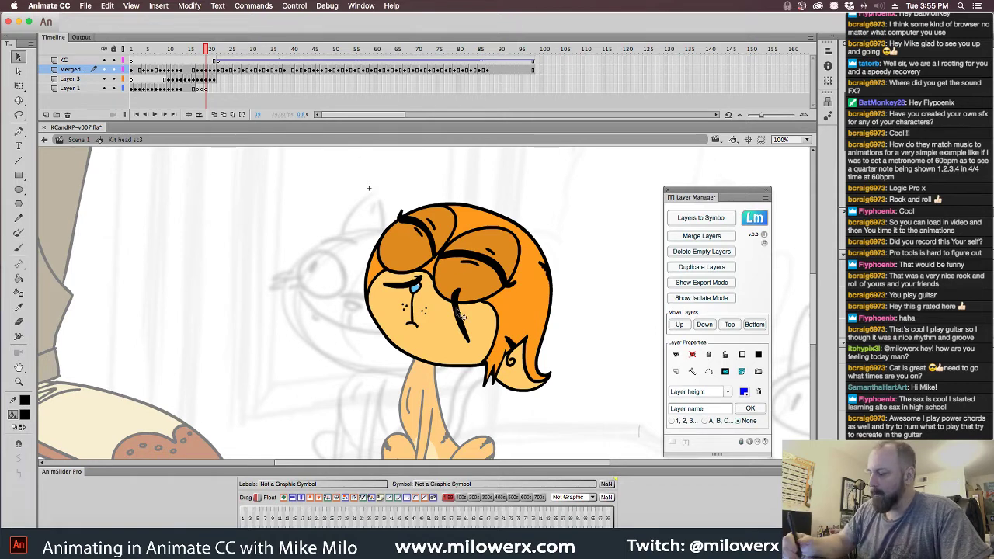
click(461, 317)
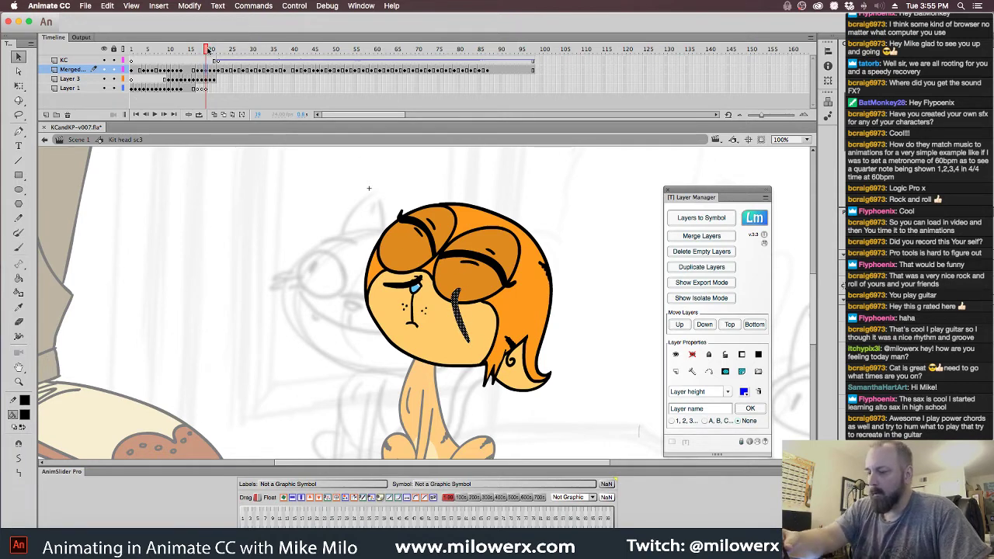
drag(208, 48, 170, 59)
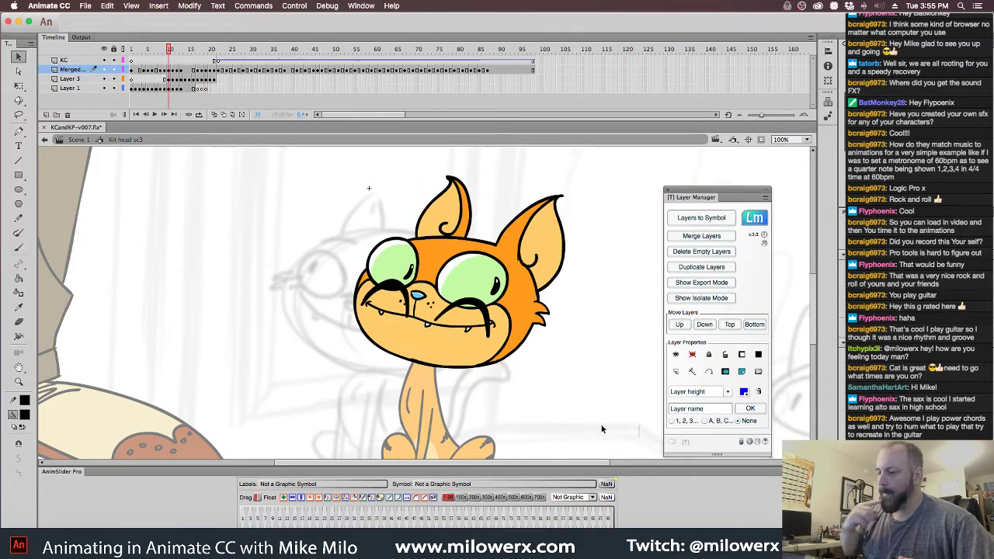
- Undo the three-layer merge of the kitten's head drawings step by step
key(super+z)
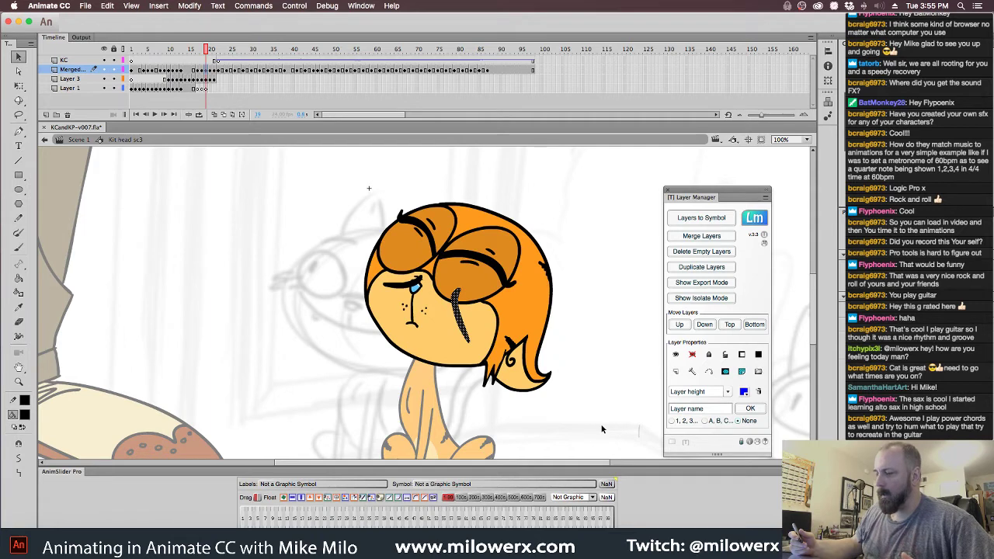
key(super+z)
key(super+z)
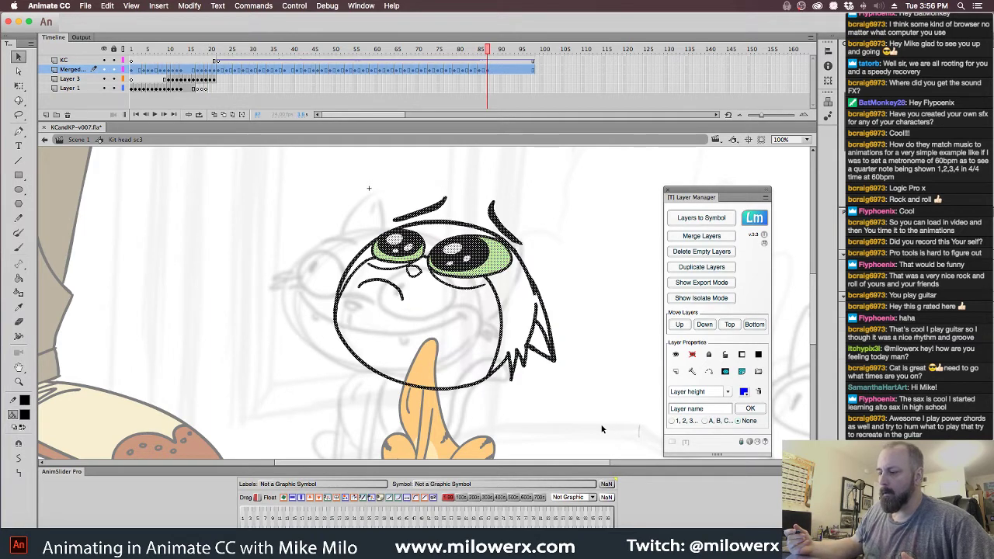
click(601, 429)
key(super+z)
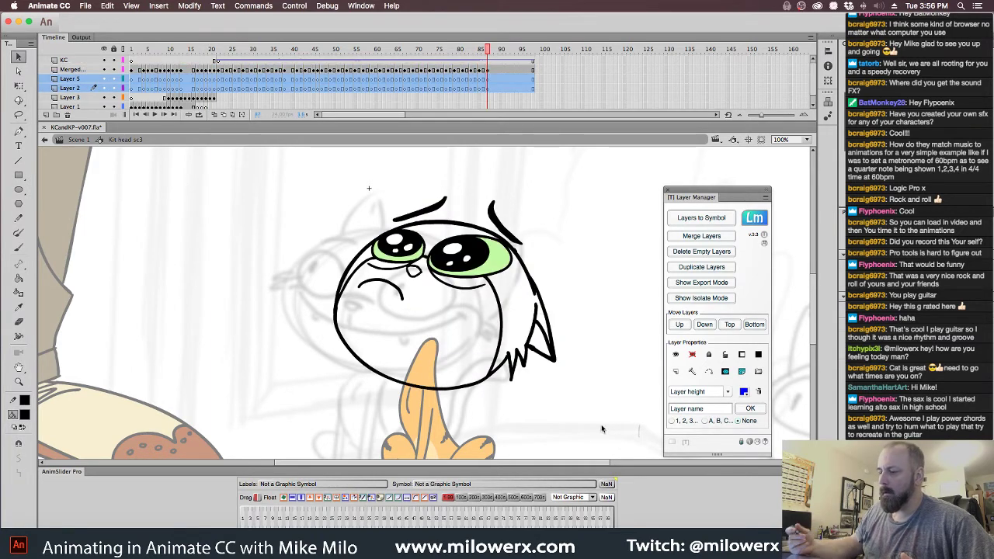
key(super+z)
key(super+z)
key(super+shift+z)
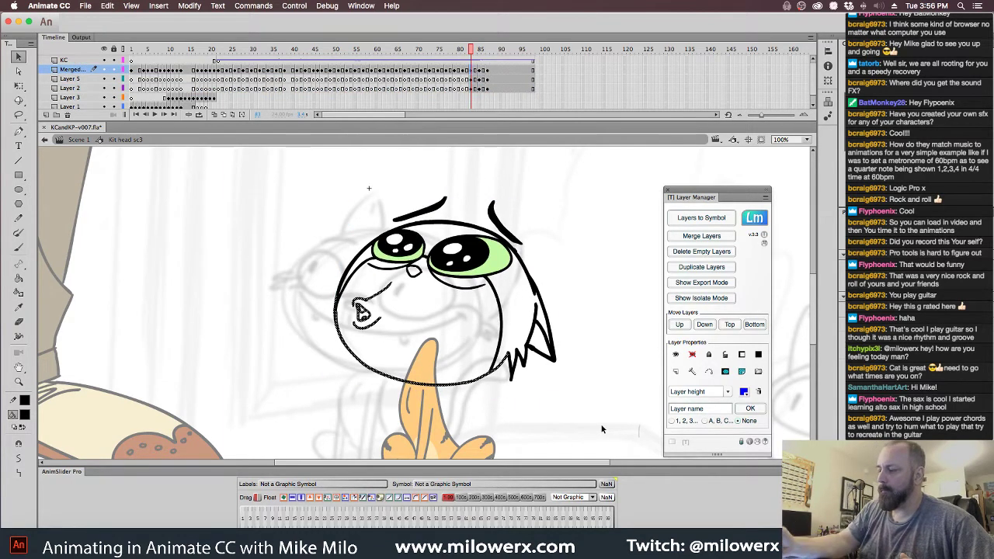
- Revert the document to its last saved version
click(86, 6)
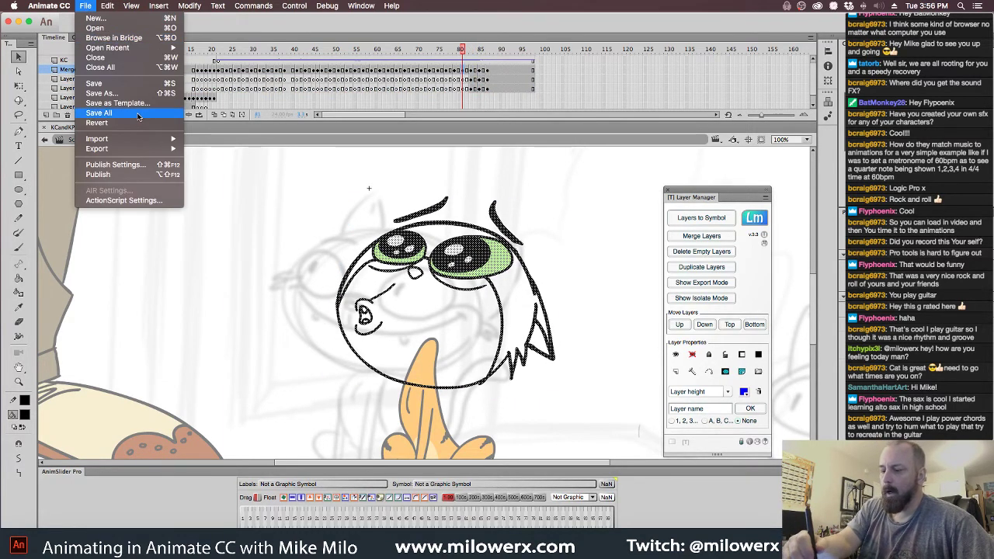
click(171, 124)
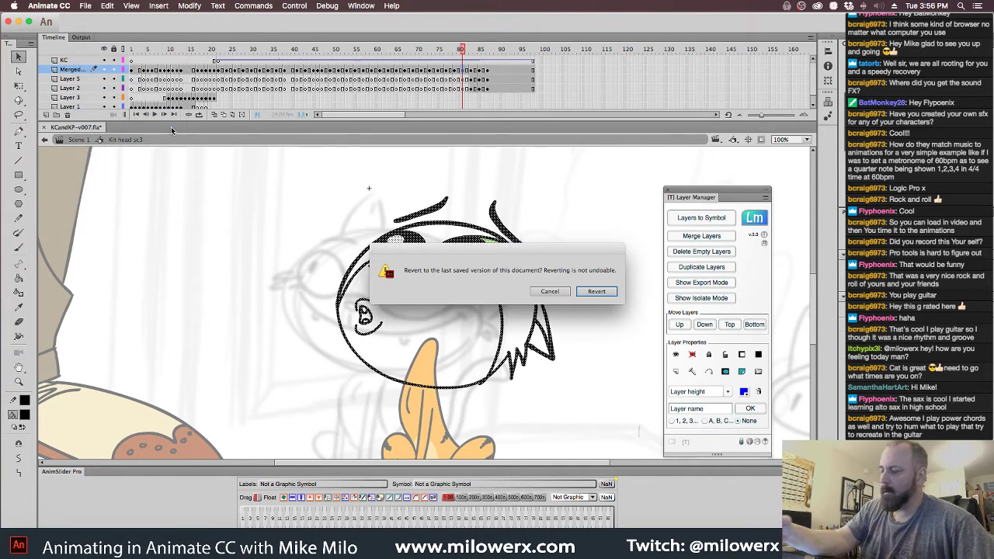
click(597, 292)
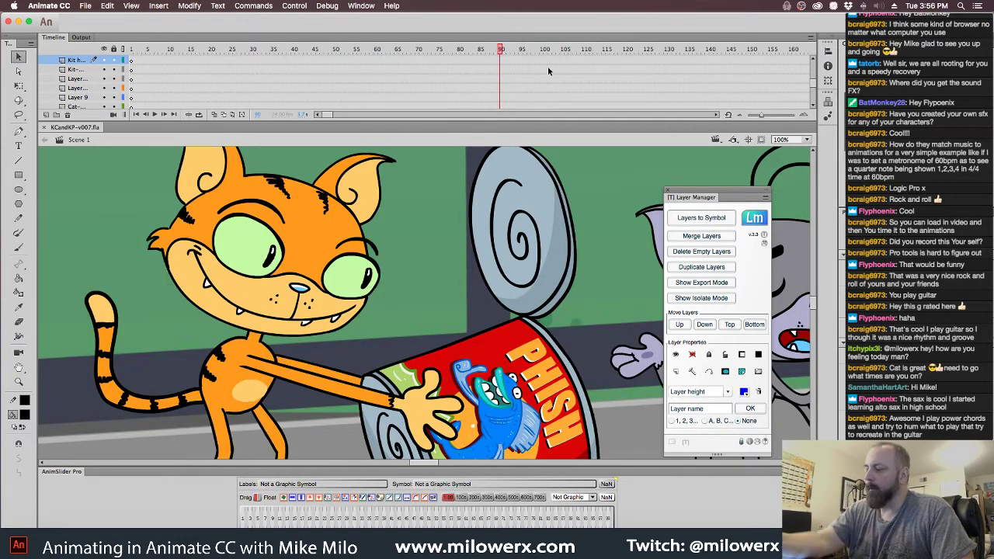
- Go to about frame 985 of the main scene, open the kitten's head symbol, and scrub to its open-mouthed drawings
drag(329, 116, 373, 113)
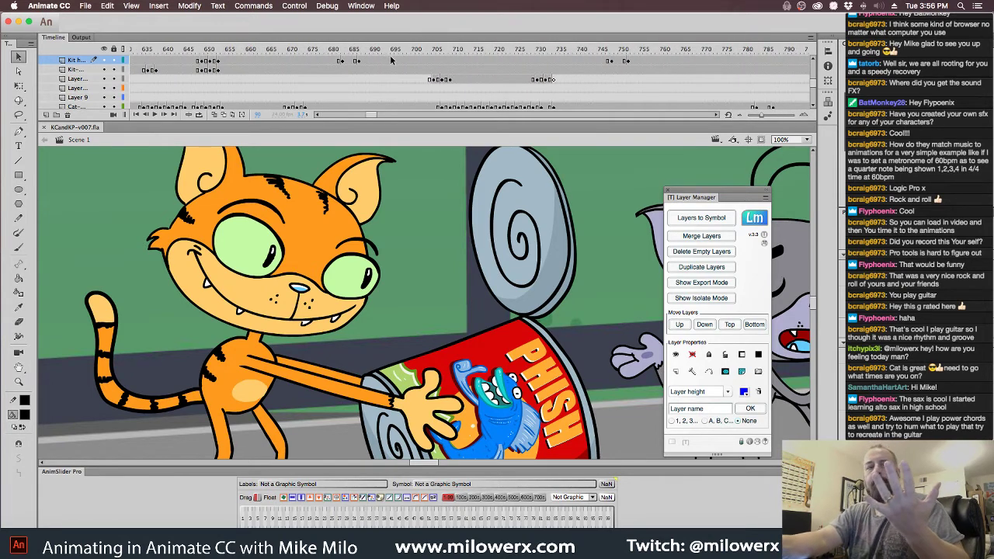
click(416, 50)
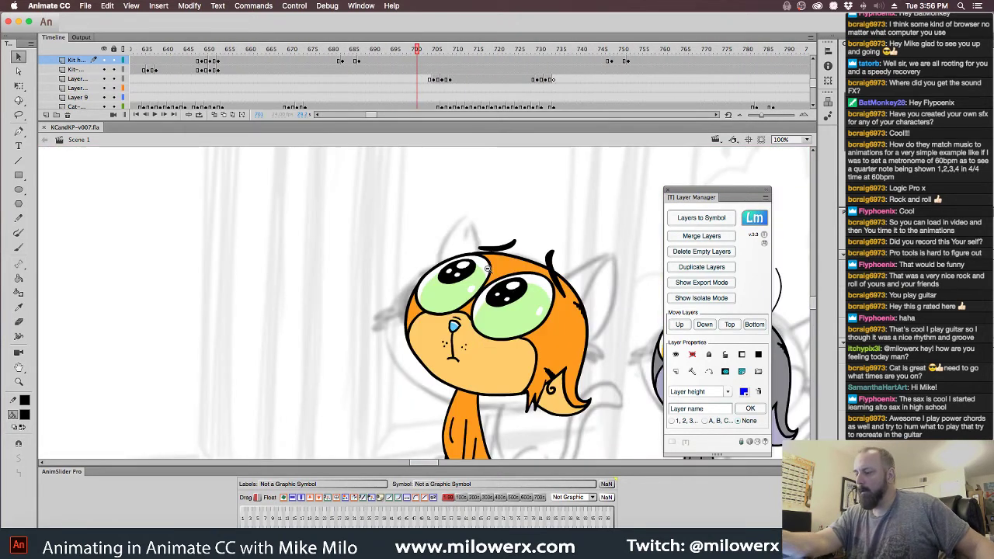
drag(521, 305, 523, 265)
drag(417, 52, 557, 115)
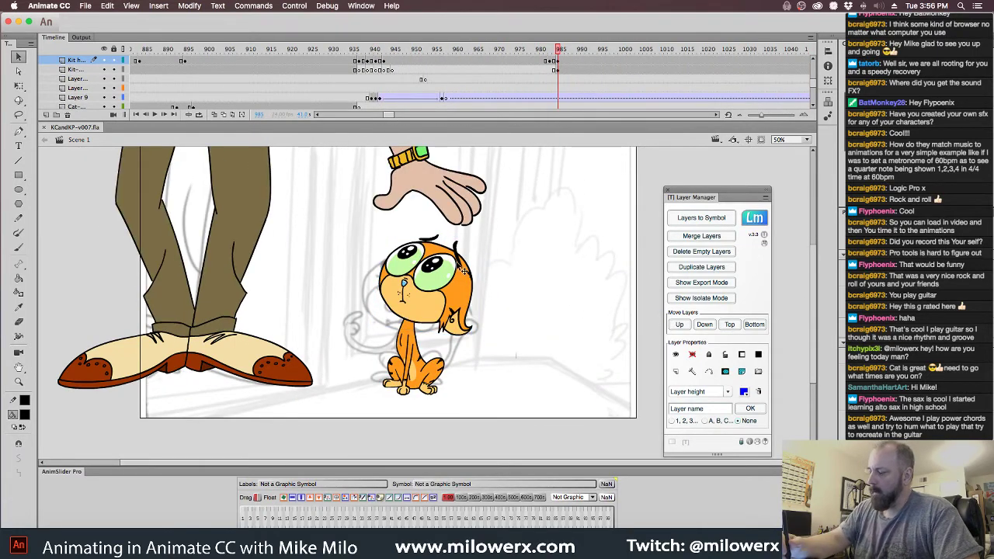
double_click(472, 276)
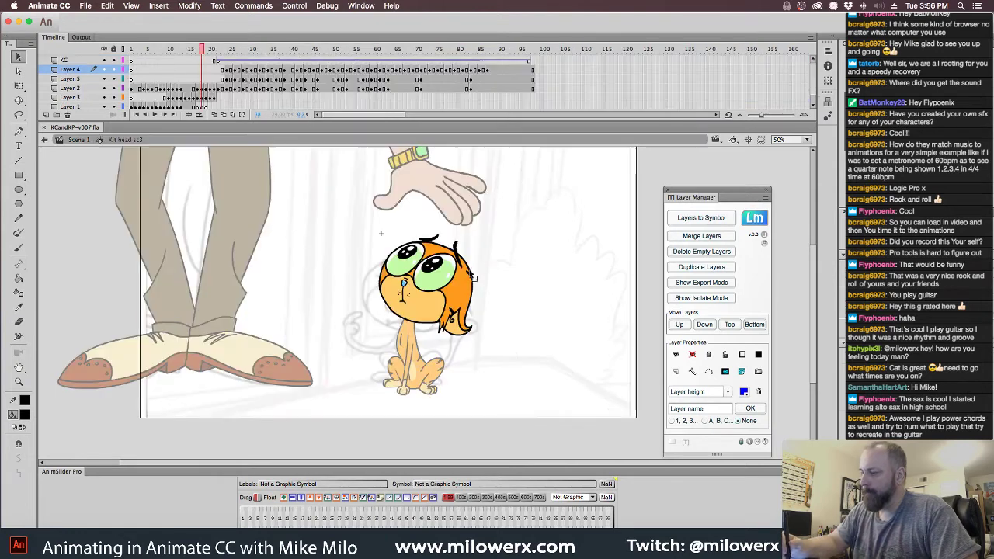
drag(207, 49, 363, 65)
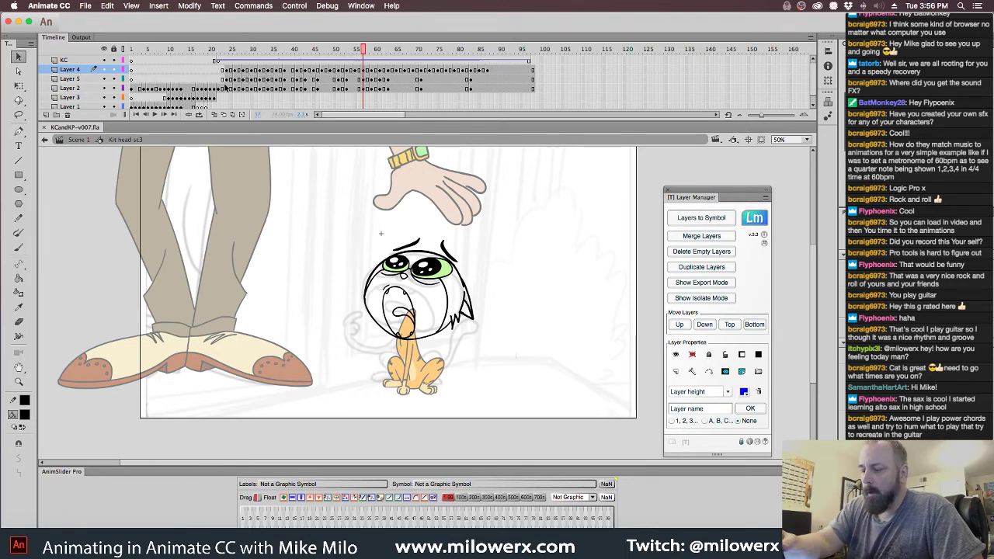
- Merge only Layer 4 and Layer 5 of the kitten's head symbol with Layer Manager
click(217, 89)
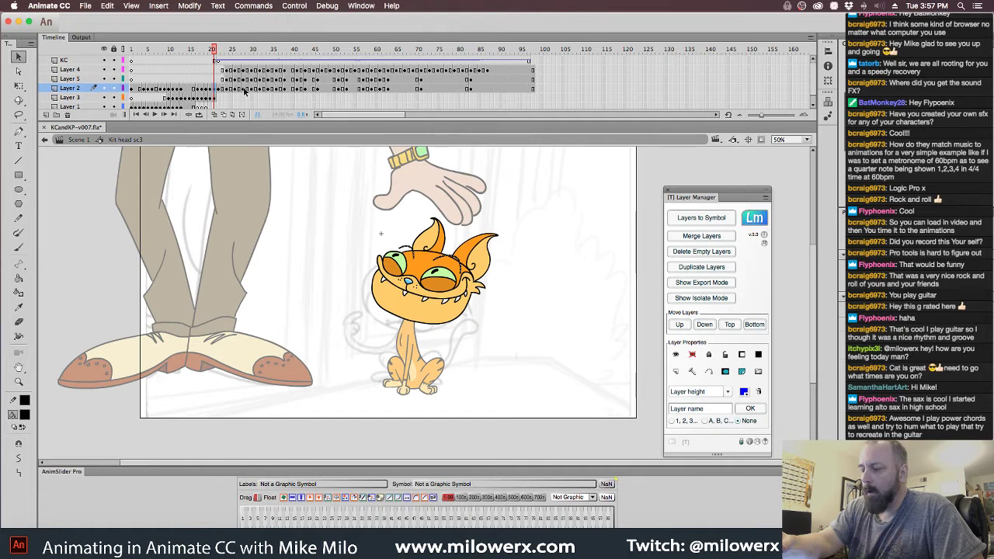
click(77, 70)
shift+click(77, 79)
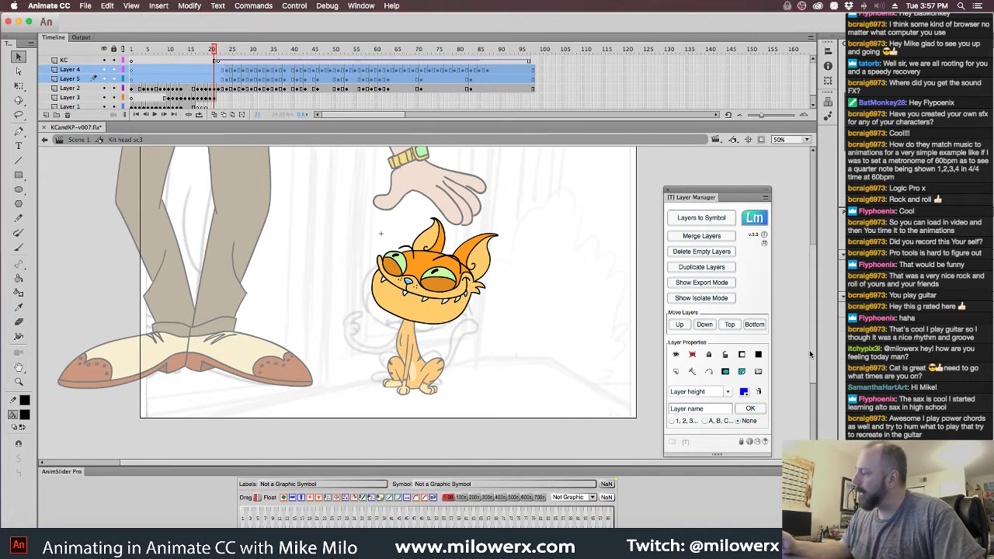
click(701, 235)
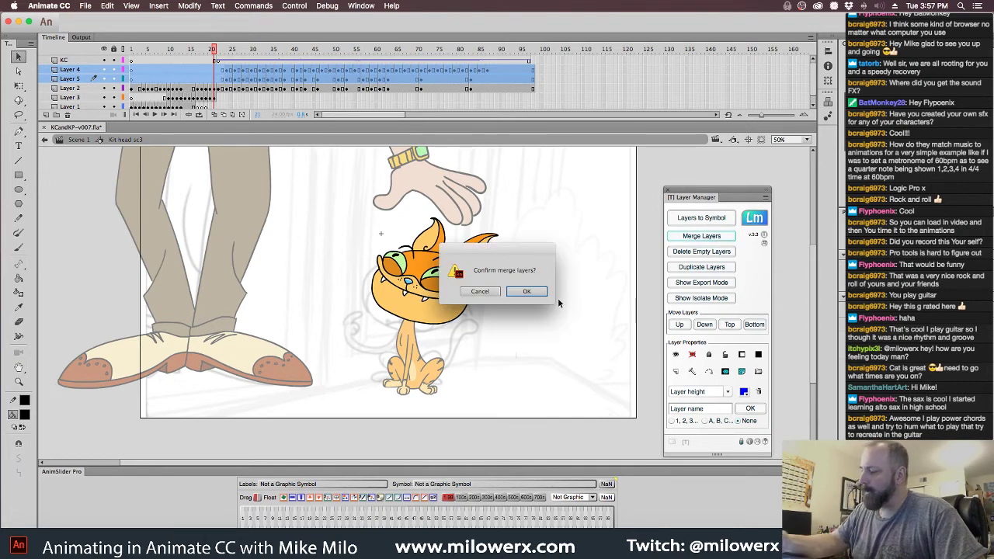
click(520, 294)
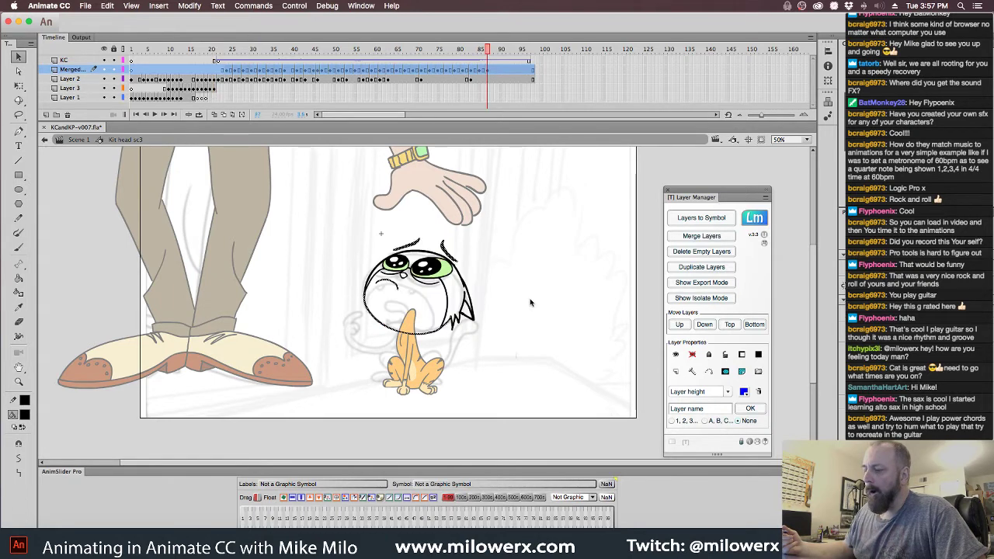
- Check the merged drawings back to about frame 27, and merge that layer with Layer 2
drag(487, 53, 234, 72)
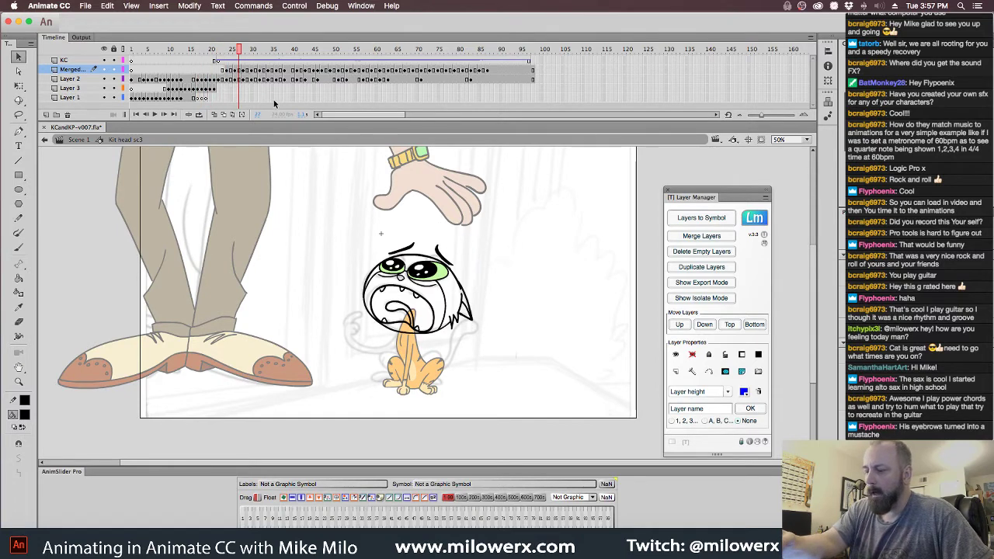
shift+click(77, 79)
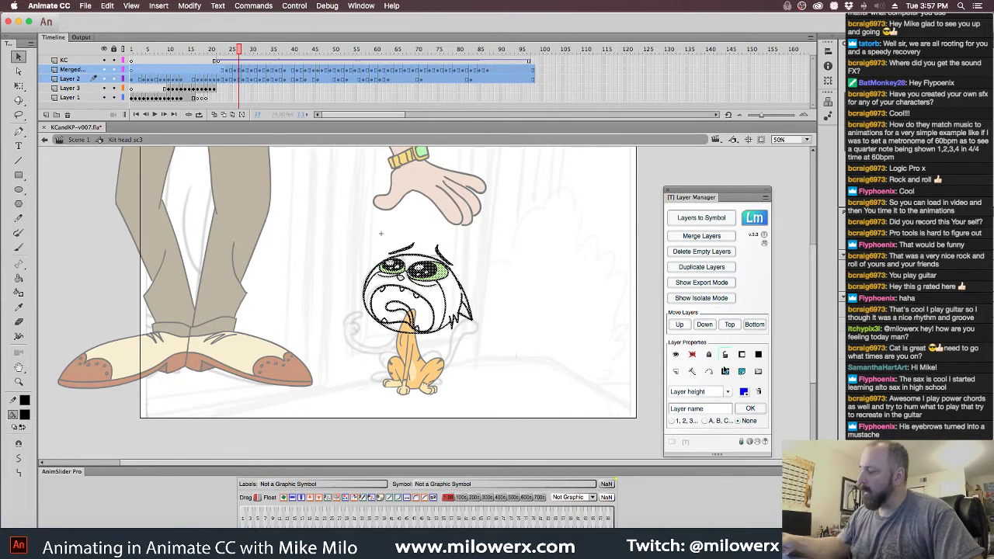
click(722, 237)
click(528, 297)
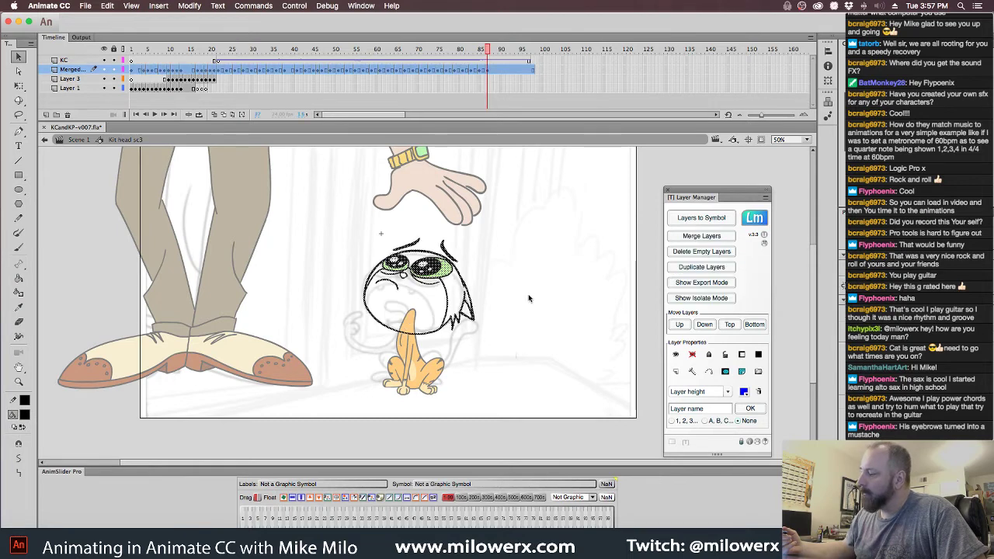
- Check the merged head at about frame 14, and revert the document to its last saved version again
drag(208, 48, 186, 56)
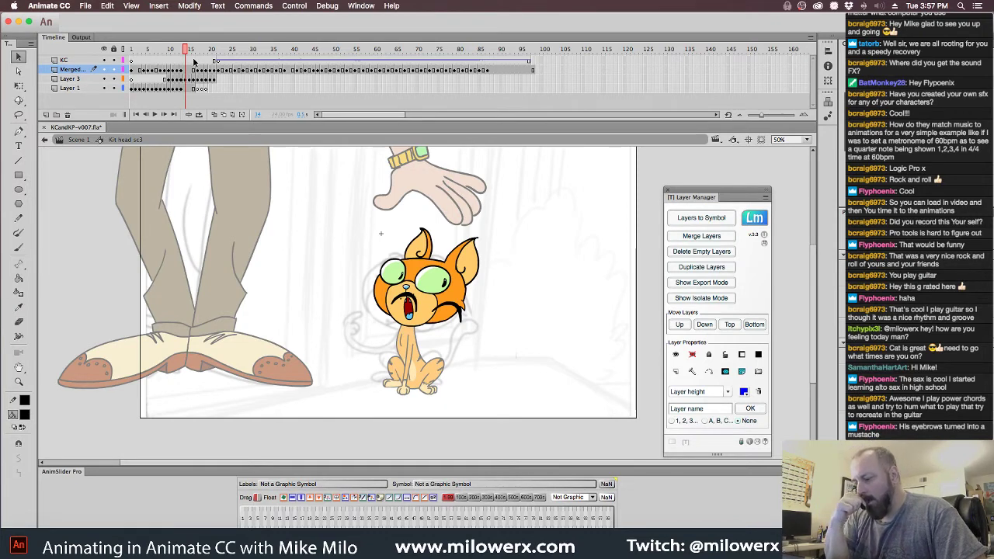
click(90, 6)
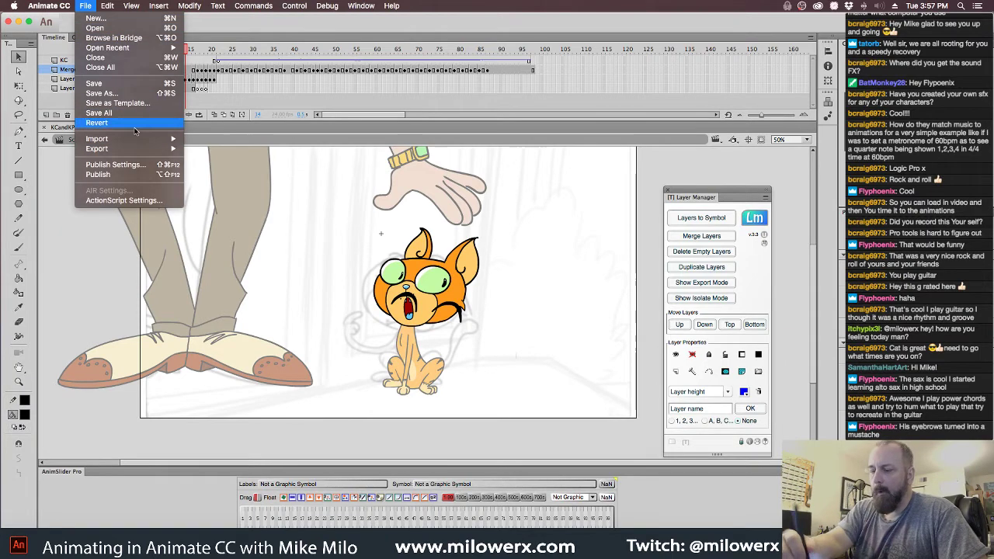
click(97, 123)
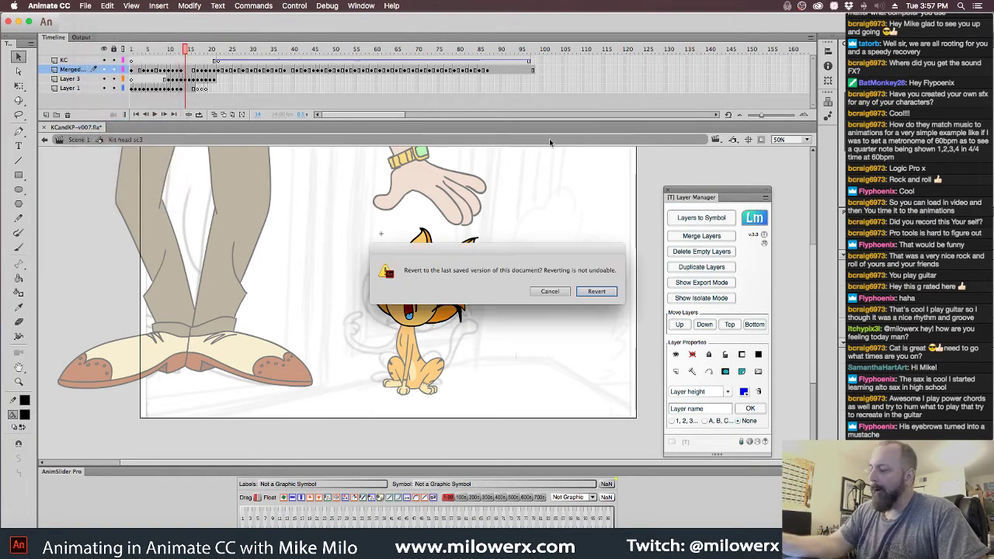
click(596, 292)
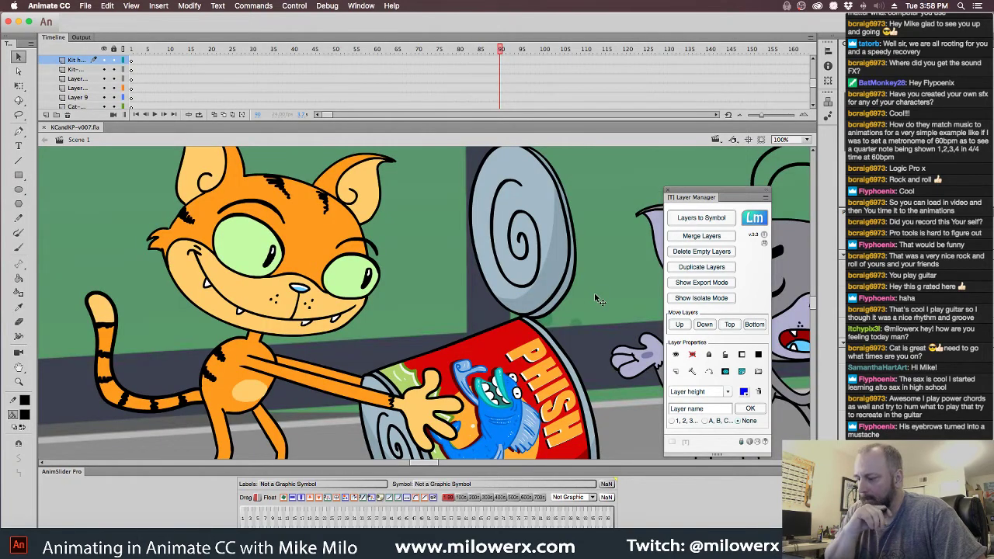
- Play the main scene, return to frame 1 at 50% zoom, and move the Layer Manager panel clear of the stage
key(Return)
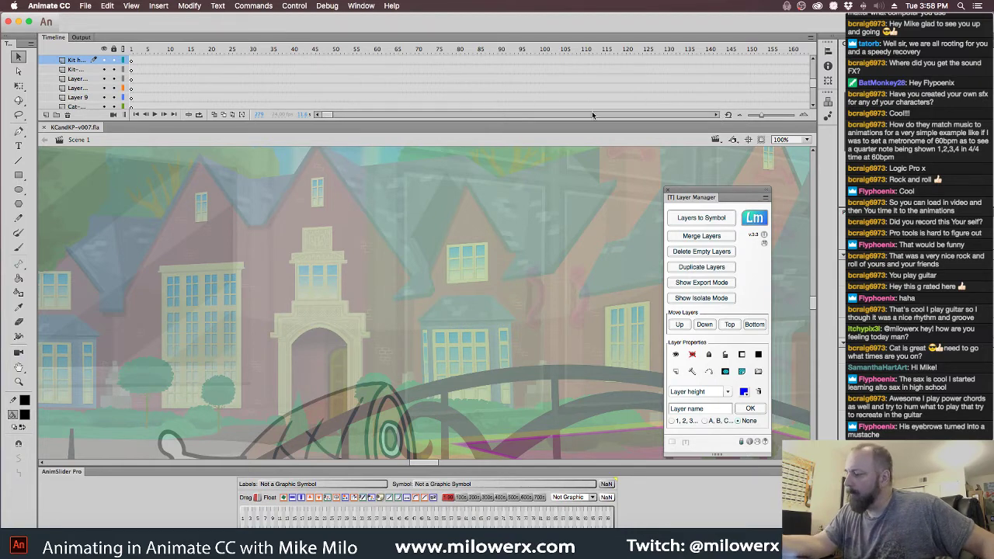
click(131, 49)
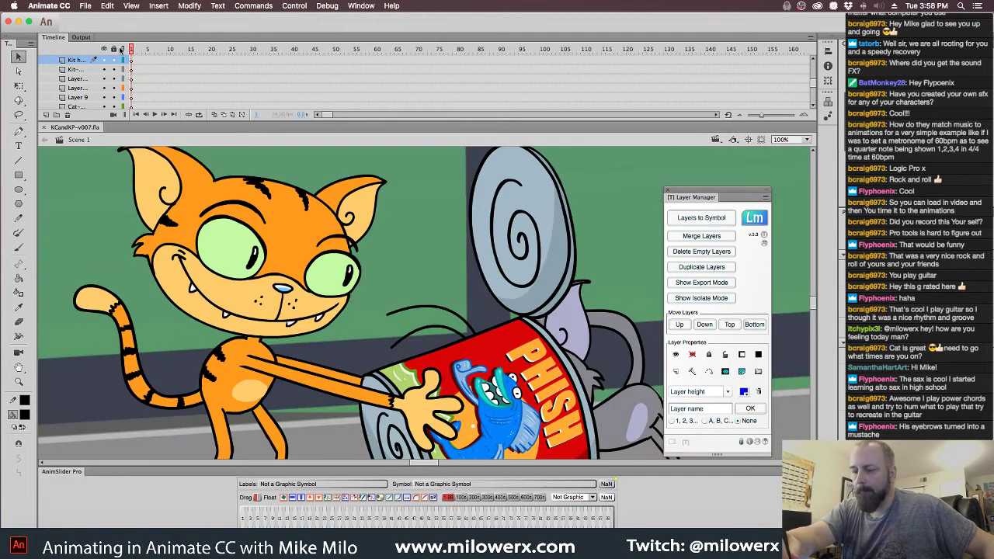
alt+click(389, 245)
drag(715, 204, 905, 272)
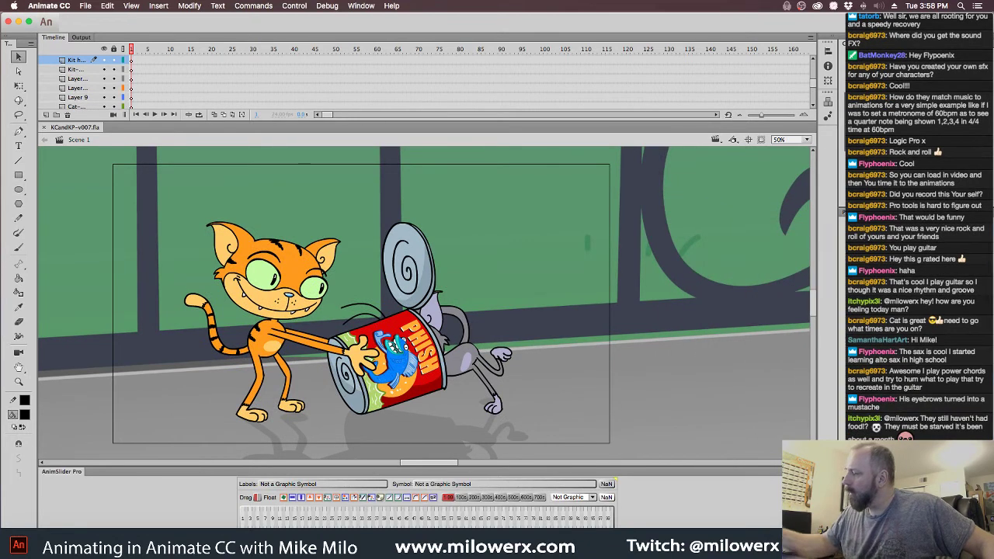
- Clip the artwork to the stage bounds and play the main scene
click(761, 139)
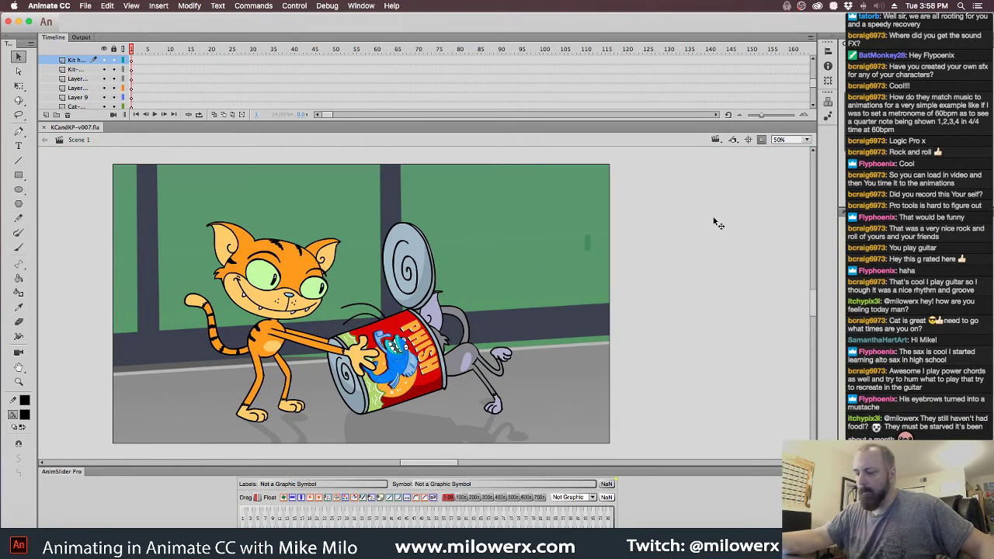
key(Return)
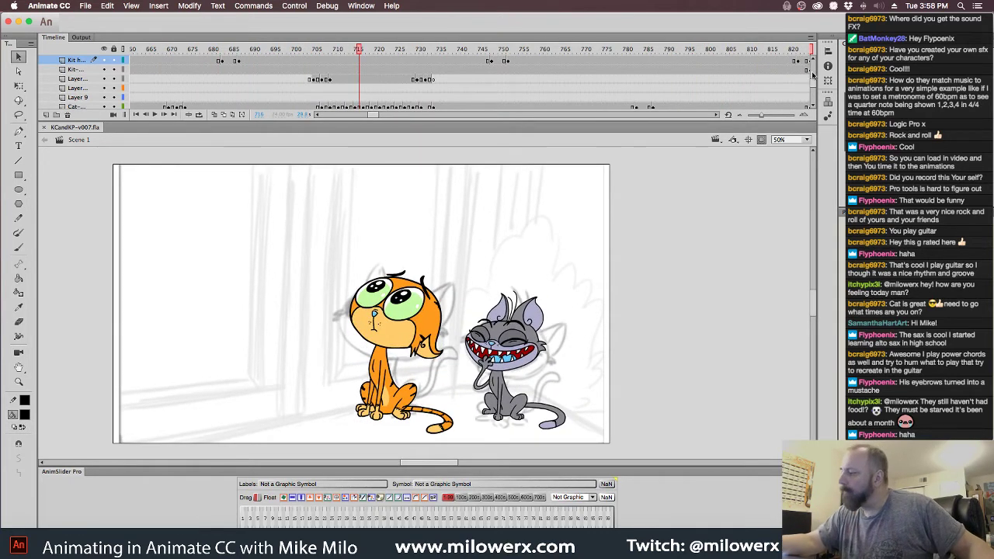
- Make the hidden background layers from Layer 3 down to inside visible, and replay the scene
drag(813, 83, 813, 101)
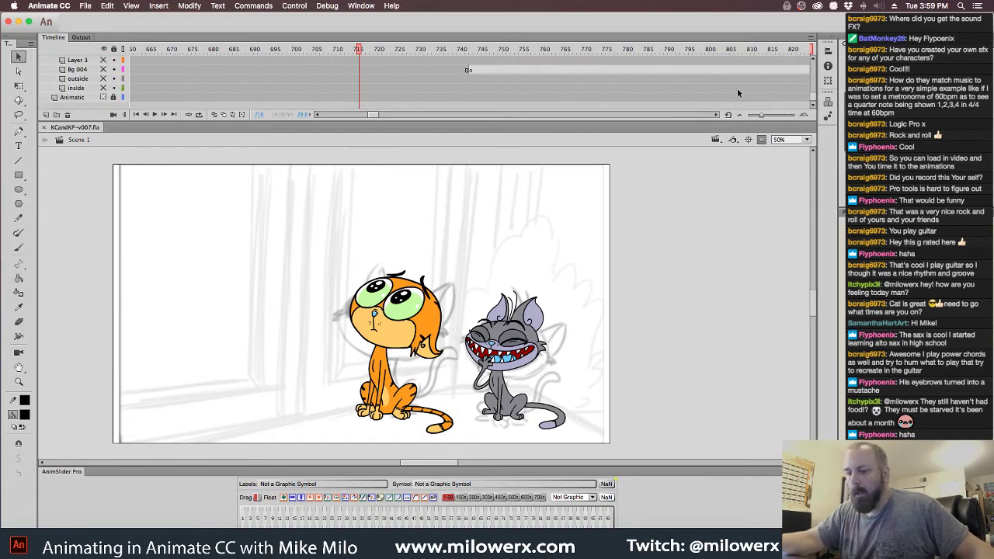
drag(103, 88, 103, 60)
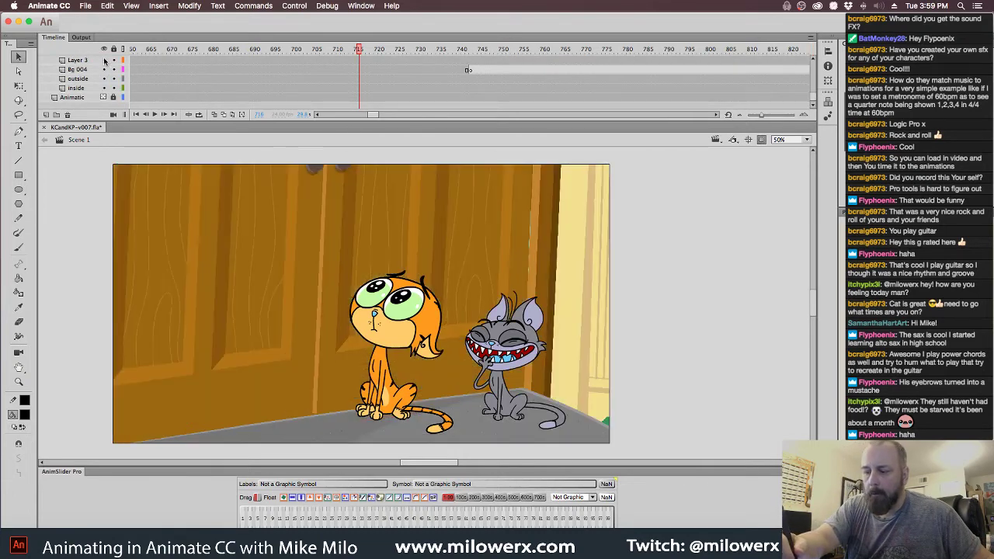
drag(358, 49, 133, 66)
key(Return)
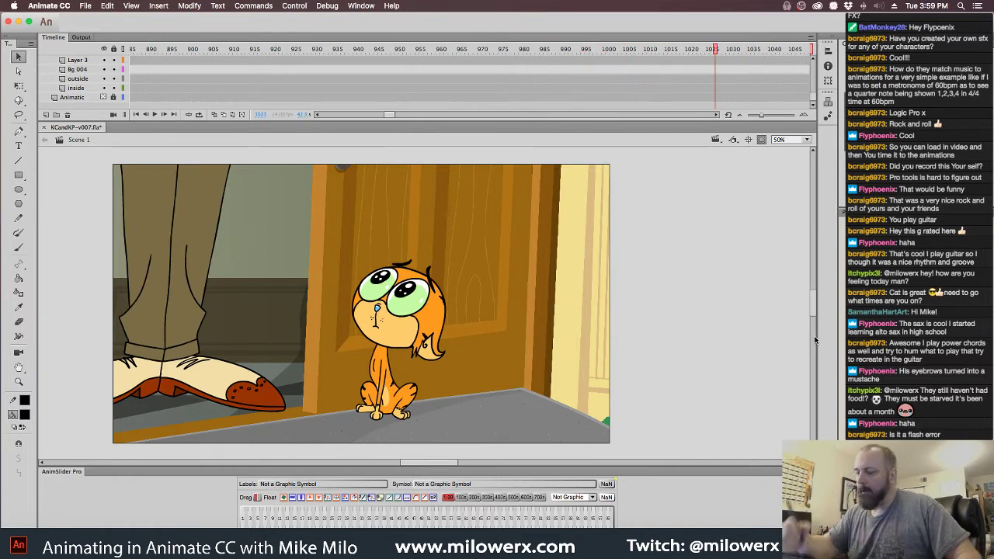
- Open the kitten's head symbol for editing, and examine what Layer 4, Layer 5 and Layer 2 each hold at frame 24
click(444, 305)
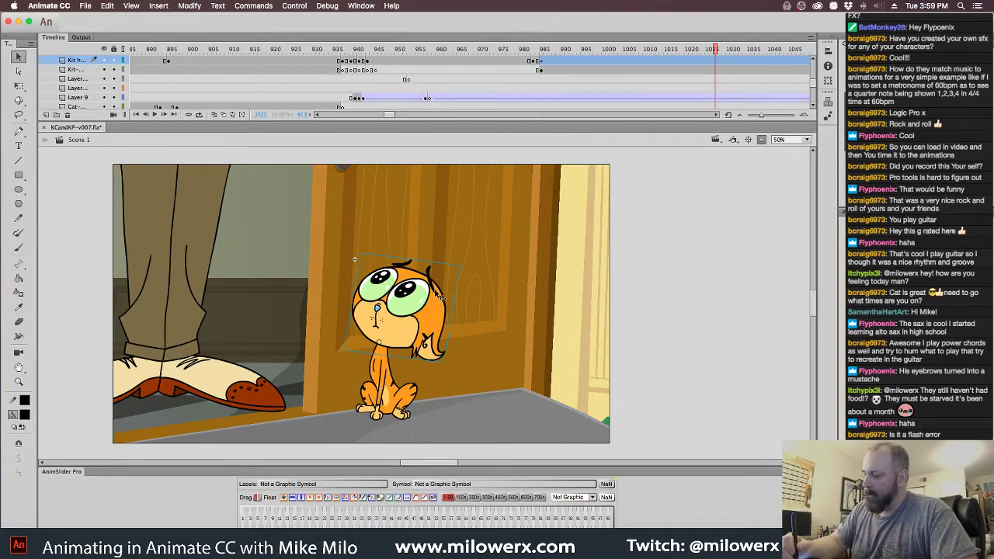
double_click(438, 296)
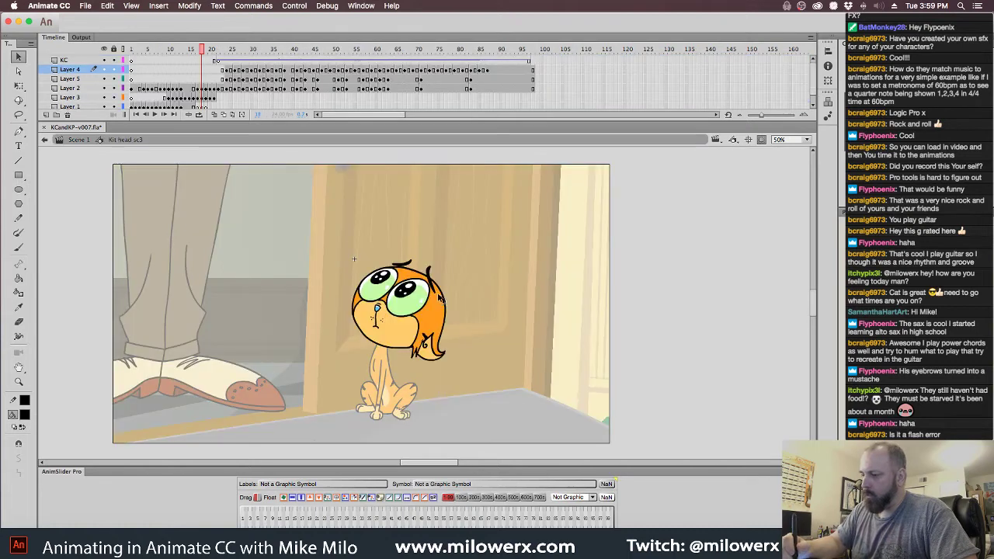
drag(203, 52, 232, 61)
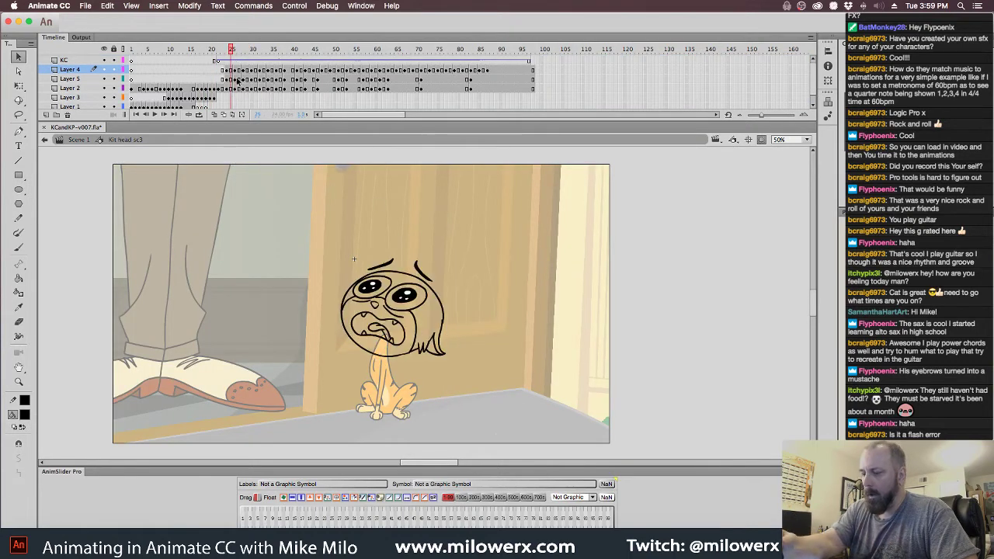
key(comma)
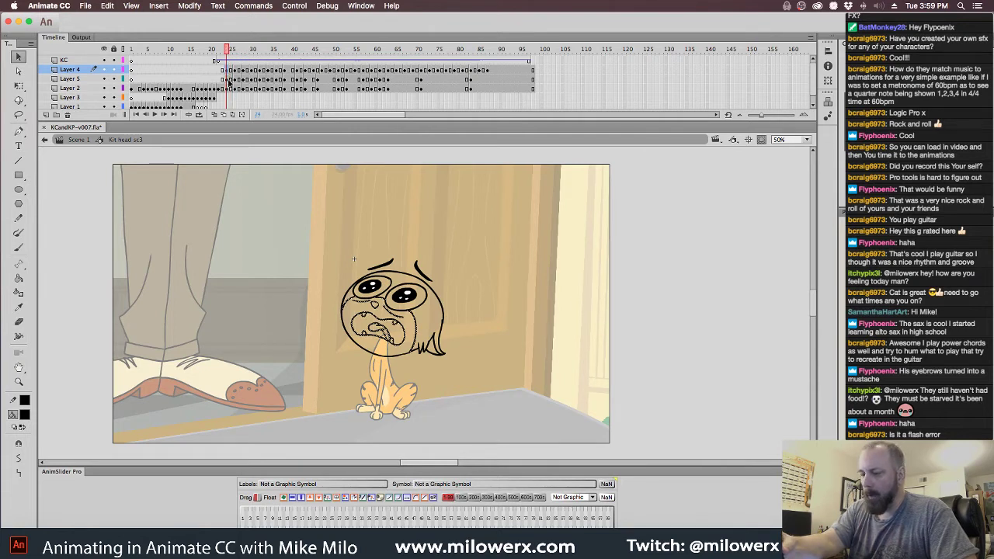
click(229, 80)
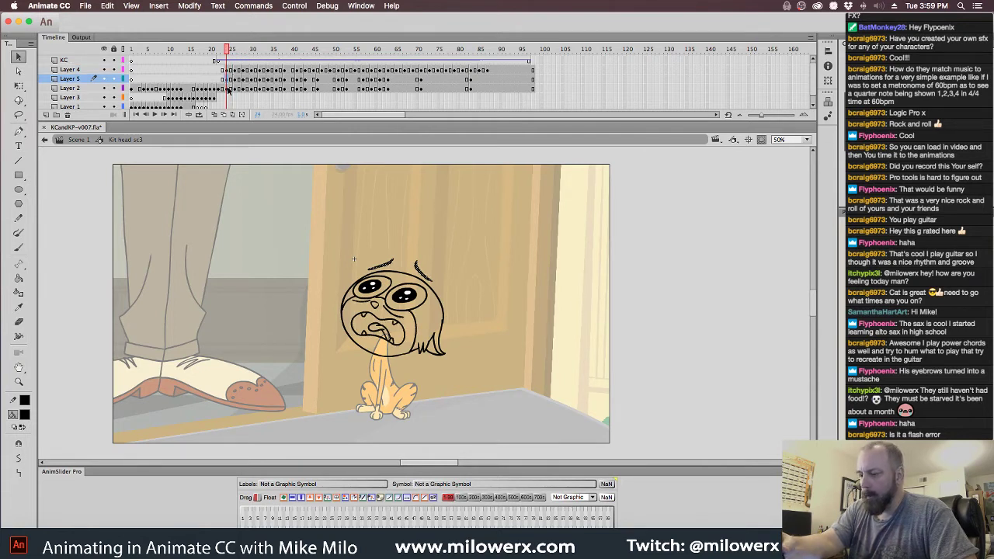
click(228, 89)
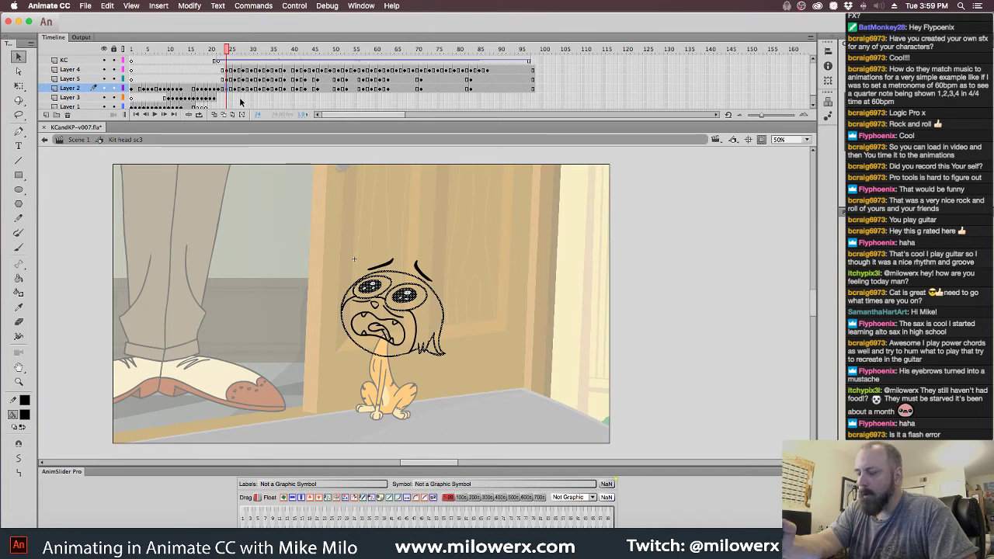
- Move Layer 4 directly below Layer 5, and check Layer 5's drawings around frame 25
drag(82, 70, 83, 83)
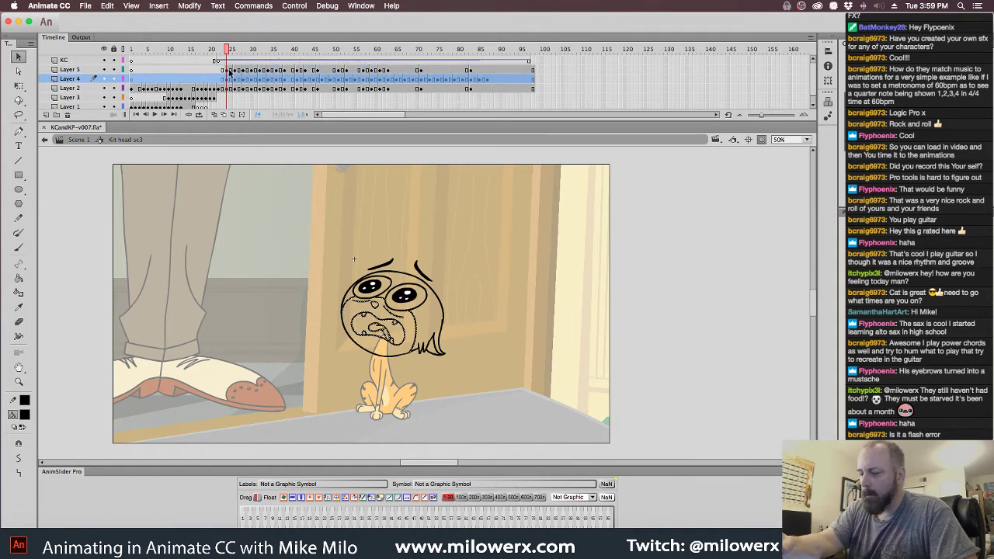
click(232, 71)
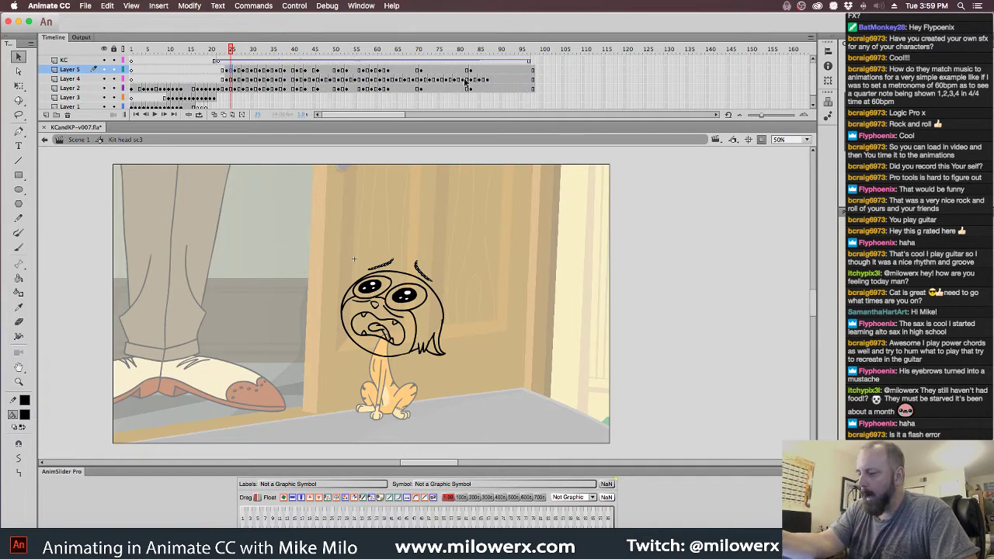
click(237, 71)
key(comma)
key(comma)
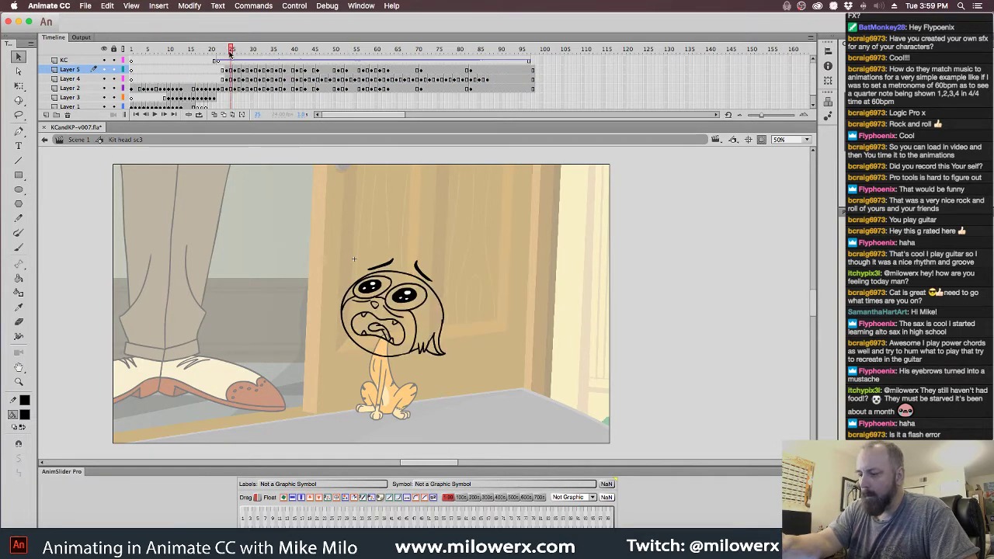
click(70, 79)
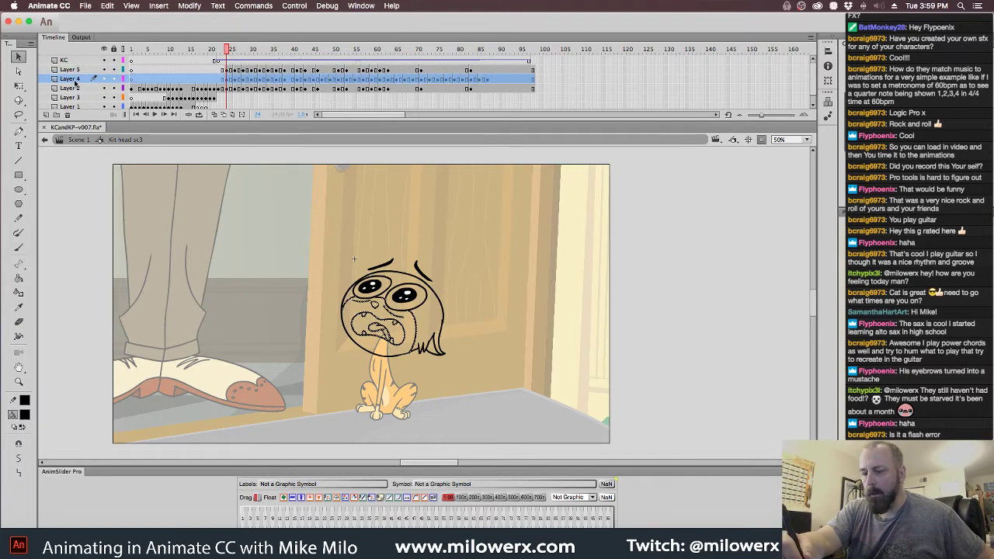
shift+click(77, 89)
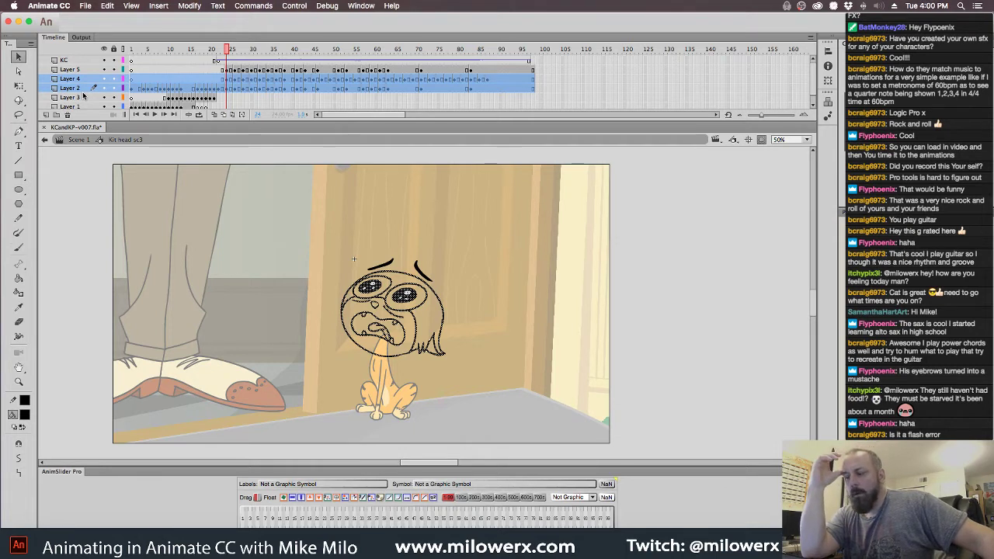
click(267, 97)
drag(227, 71, 442, 88)
click(496, 96)
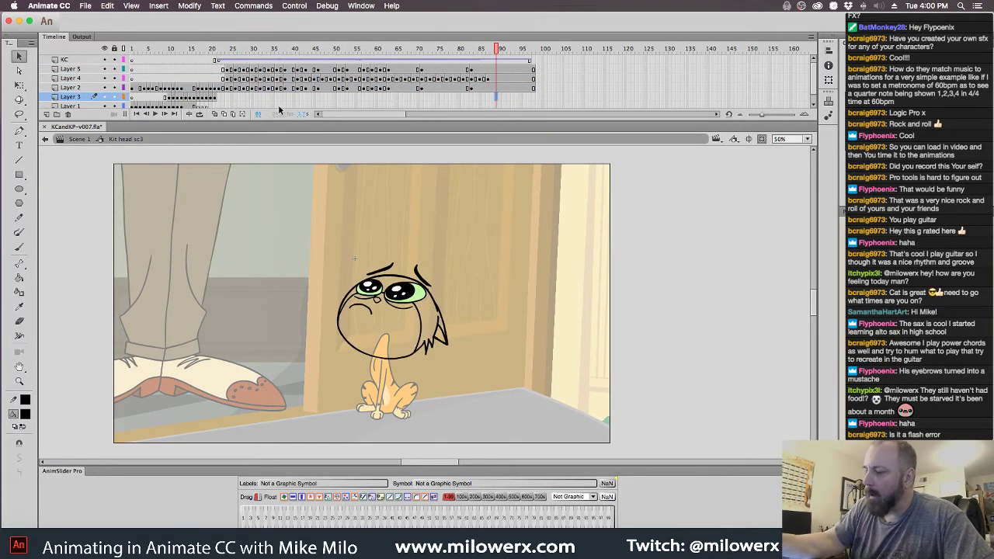
- Cut Layer 2's crying-head frames from frame 24 to the end of the layer
drag(230, 89, 536, 91)
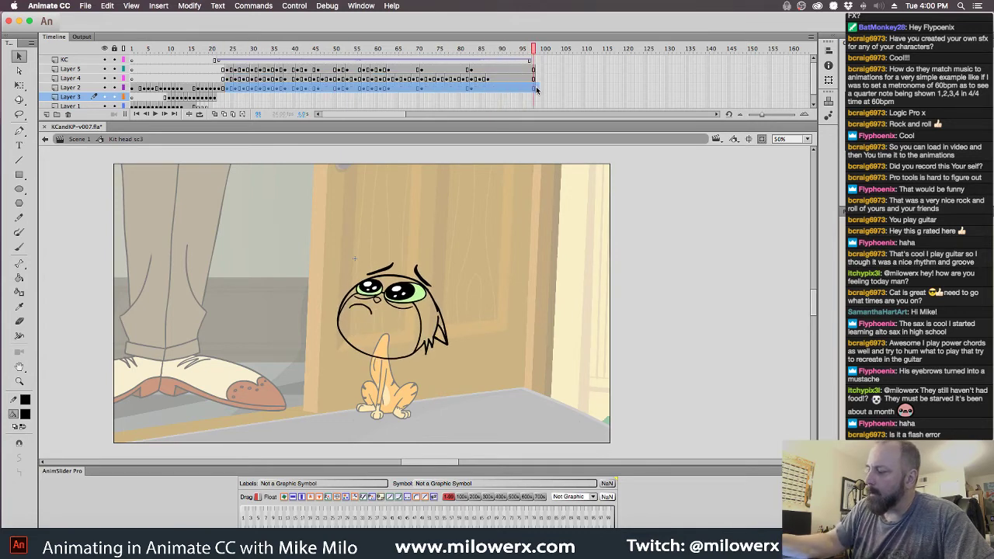
right_click(533, 91)
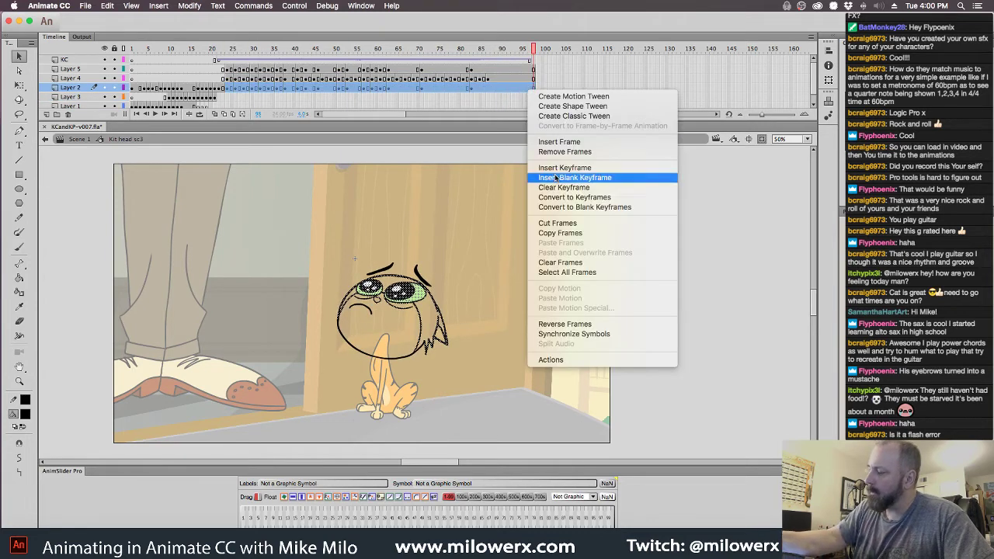
click(577, 222)
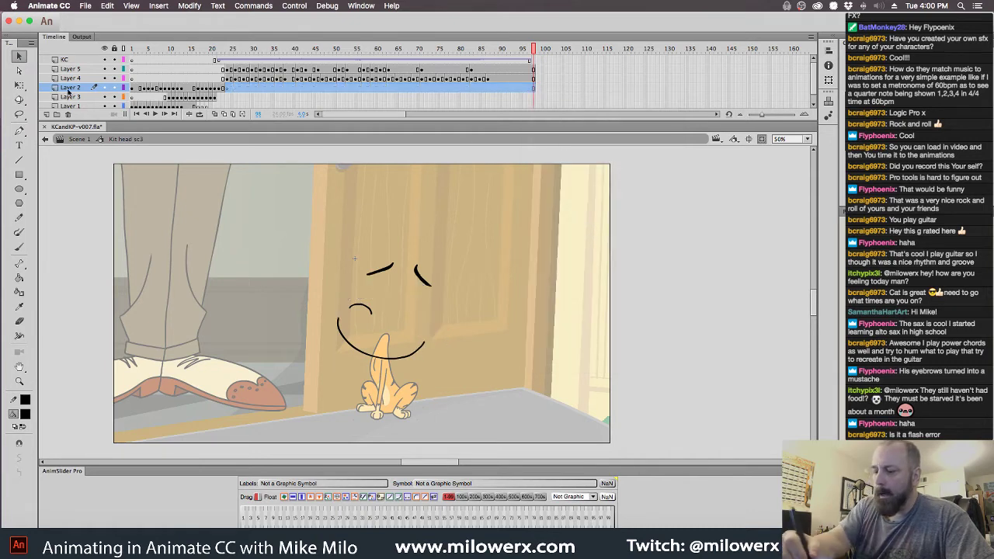
- Add a new layer above Layer 2 and paste the cut frames into it at frame 24
click(46, 114)
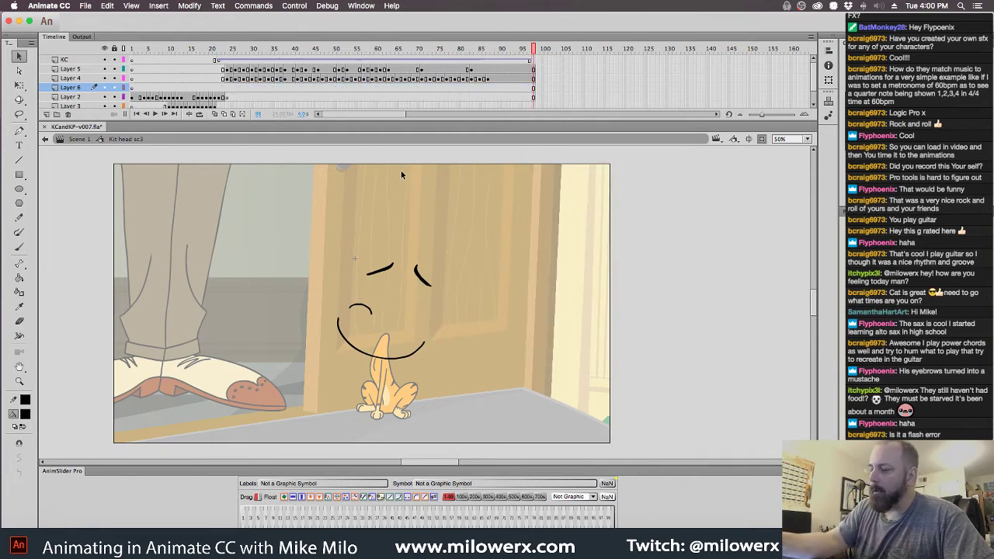
click(228, 91)
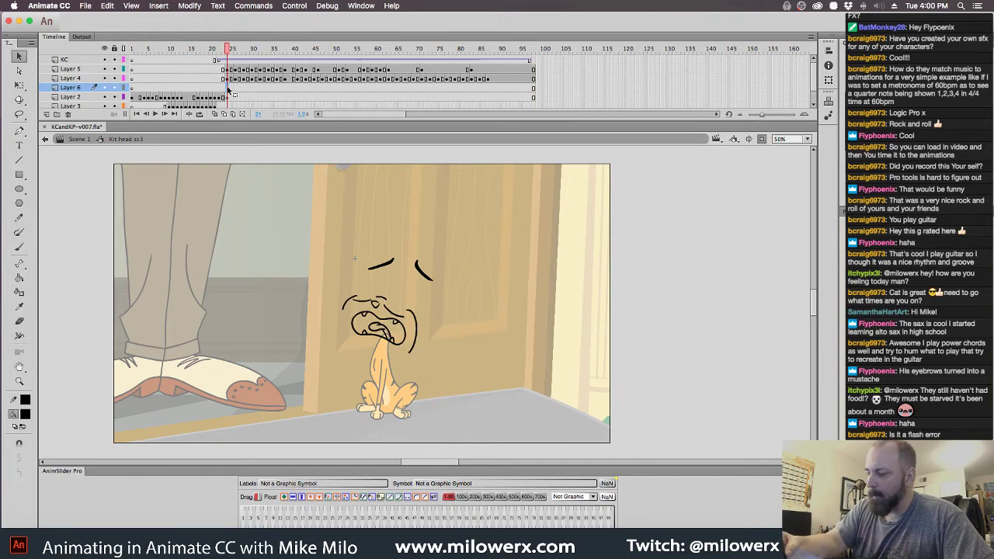
right_click(228, 90)
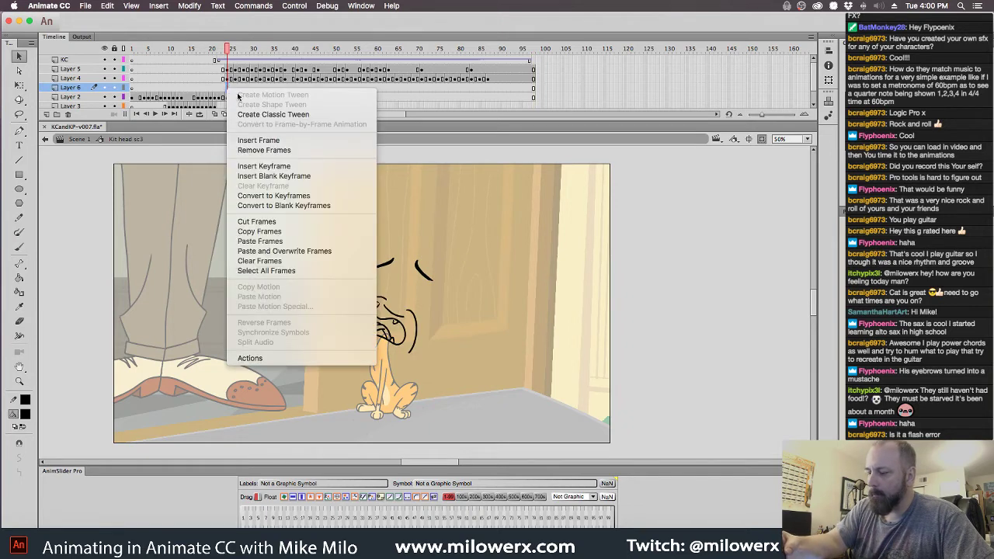
click(295, 243)
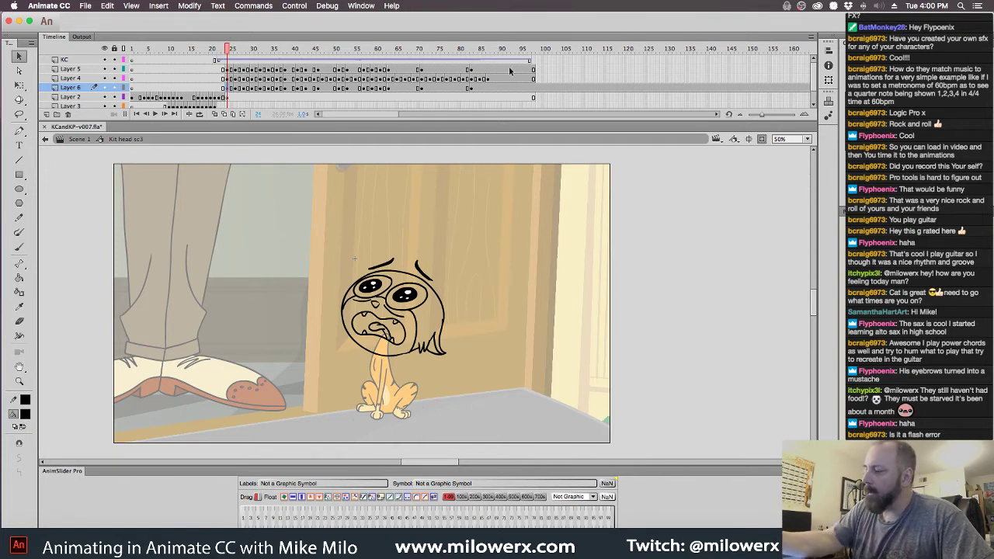
- Merge Layer 5, Layer 4 and Layer 6 into one layer, and check the merged drawings back to about frame 23
click(85, 70)
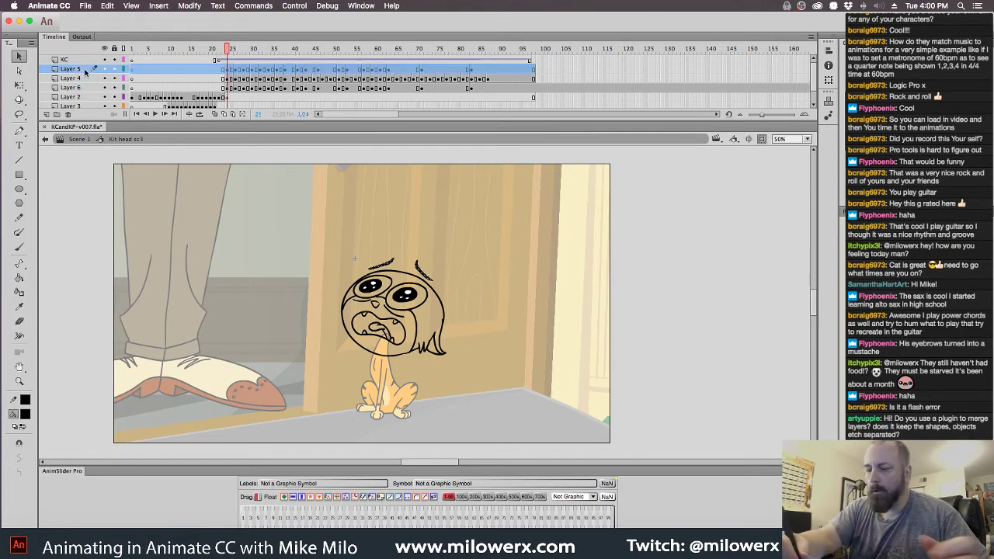
shift+click(86, 88)
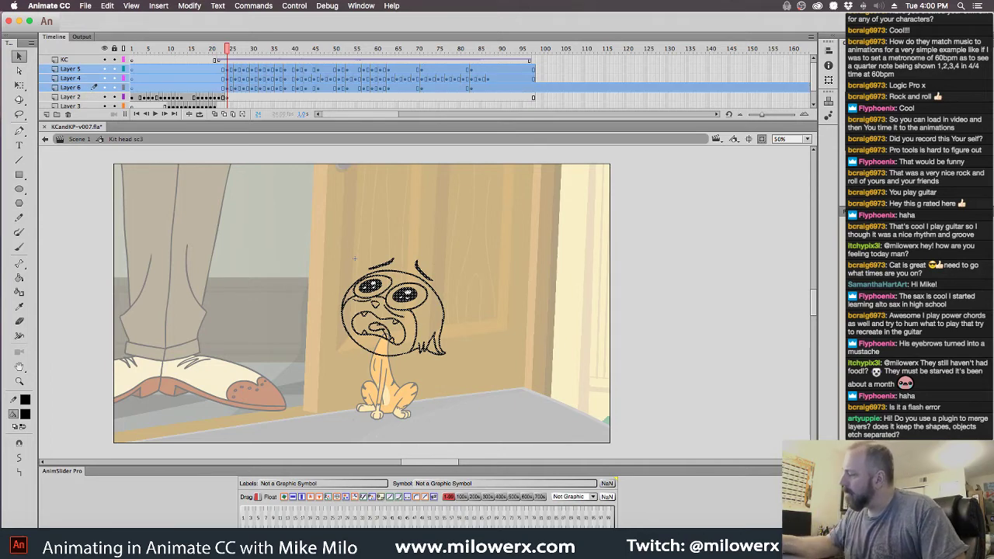
key(super+shift+m)
click(532, 293)
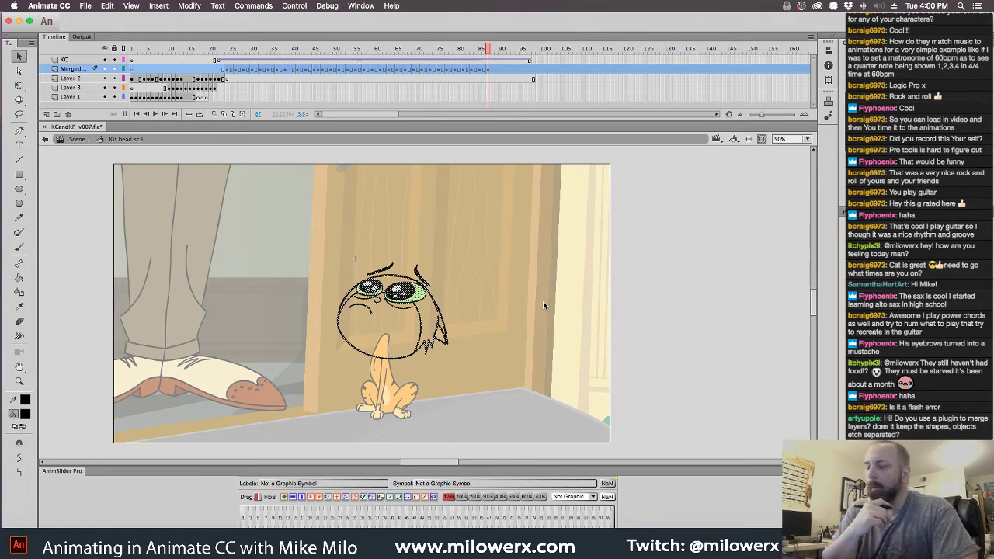
click(463, 52)
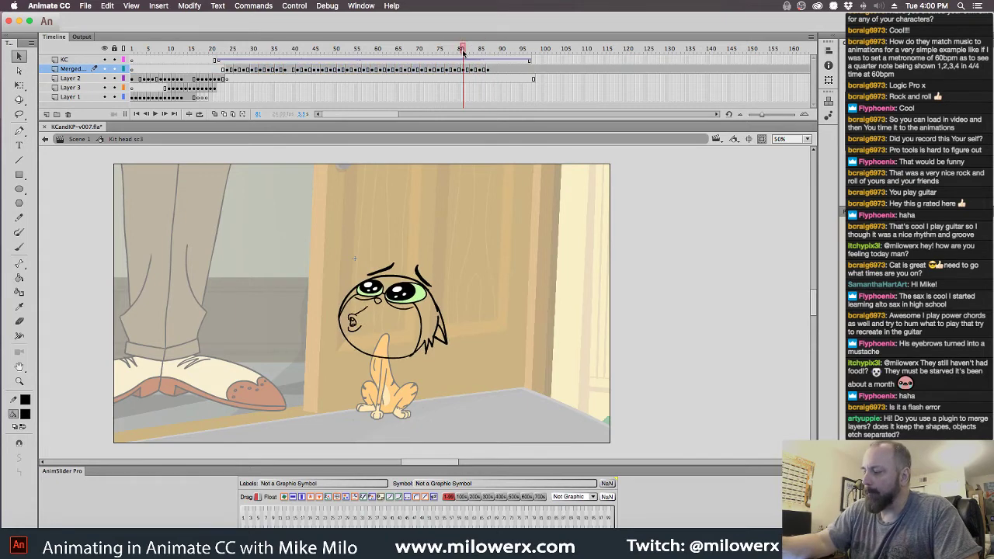
mouse_move(463, 52)
mouse_down()
mouse_move(204, 59)
mouse_move(324, 81)
mouse_move(224, 70)
mouse_up()
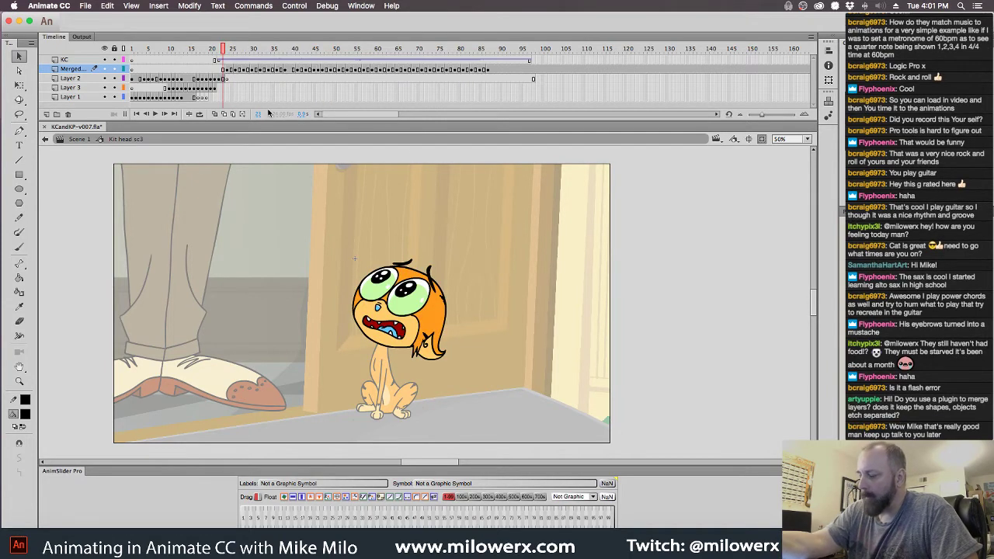
- Set the fill colour to the orange sampled from the kitten's head, and get the Paint Bucket ready at 100% zoom
click(25, 414)
click(432, 322)
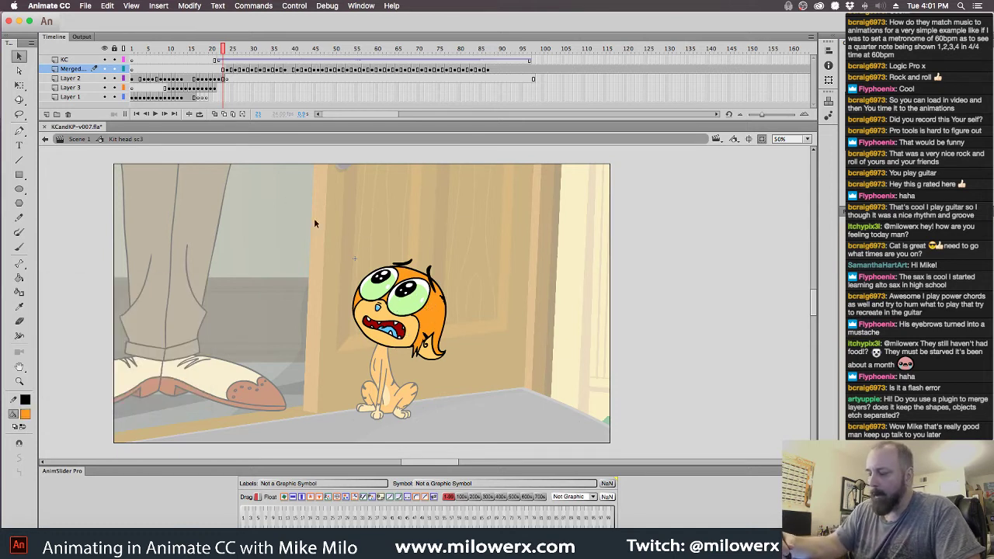
click(21, 246)
click(21, 278)
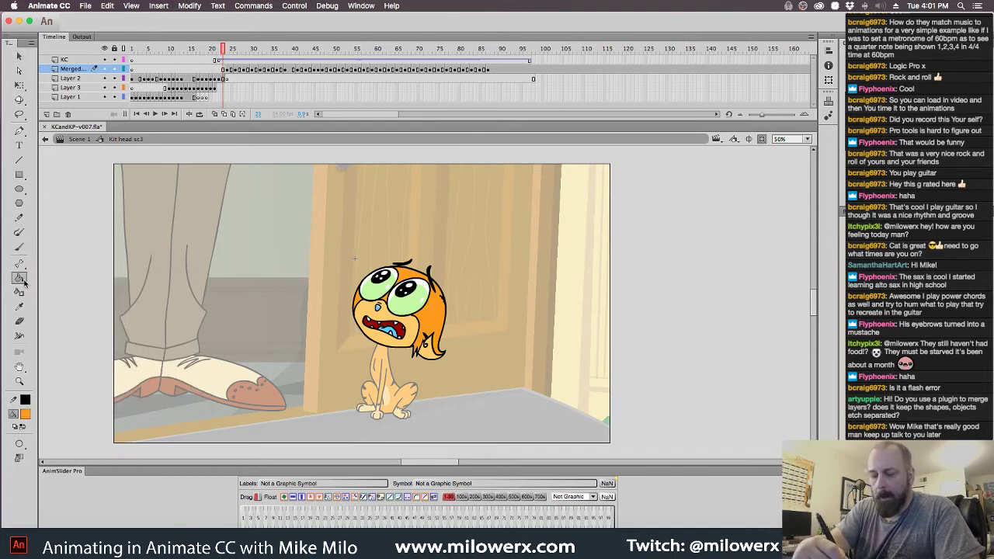
super+click(400, 256)
drag(501, 326, 454, 193)
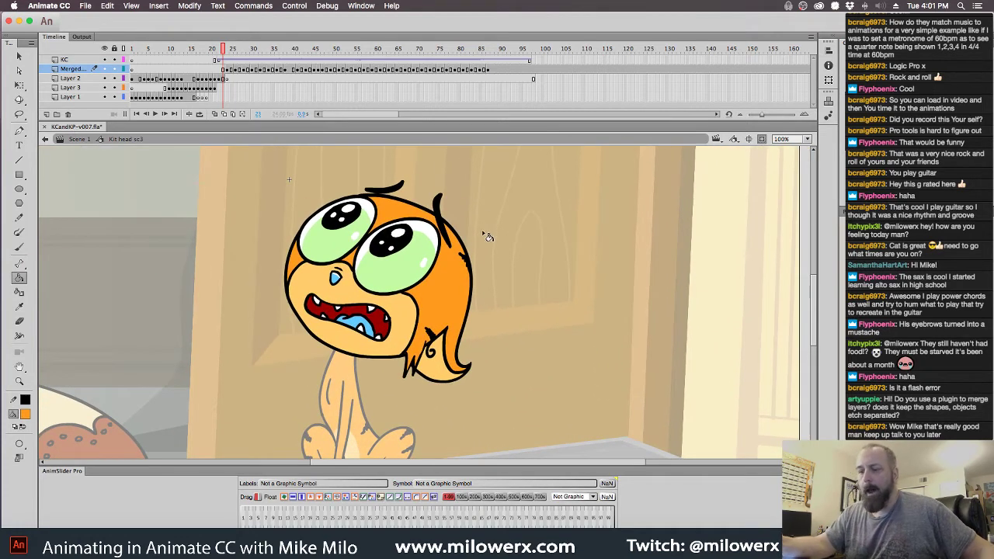
- Fill the fur areas of the kitten's head with orange on the line drawings at frames 24 and 26
key(period)
click(449, 291)
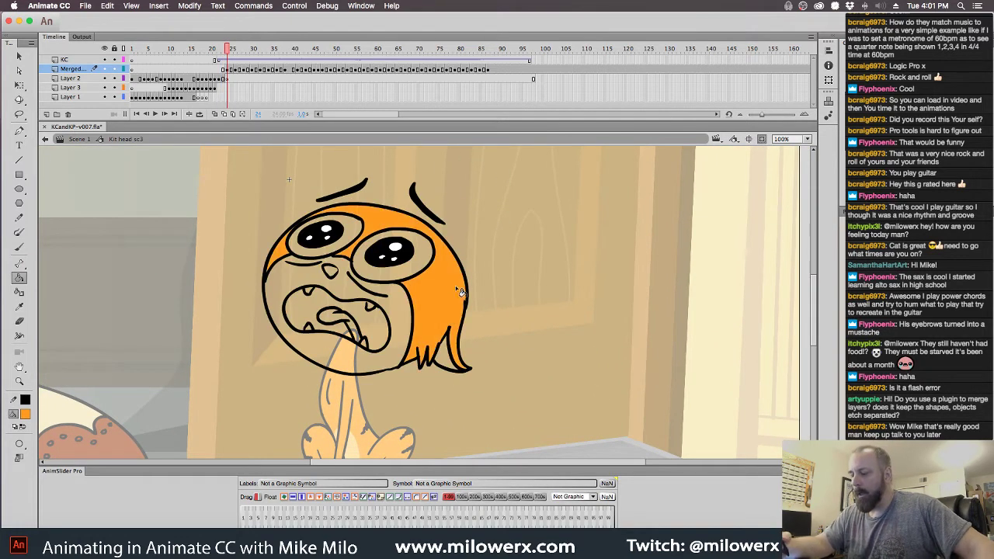
key(period)
click(440, 302)
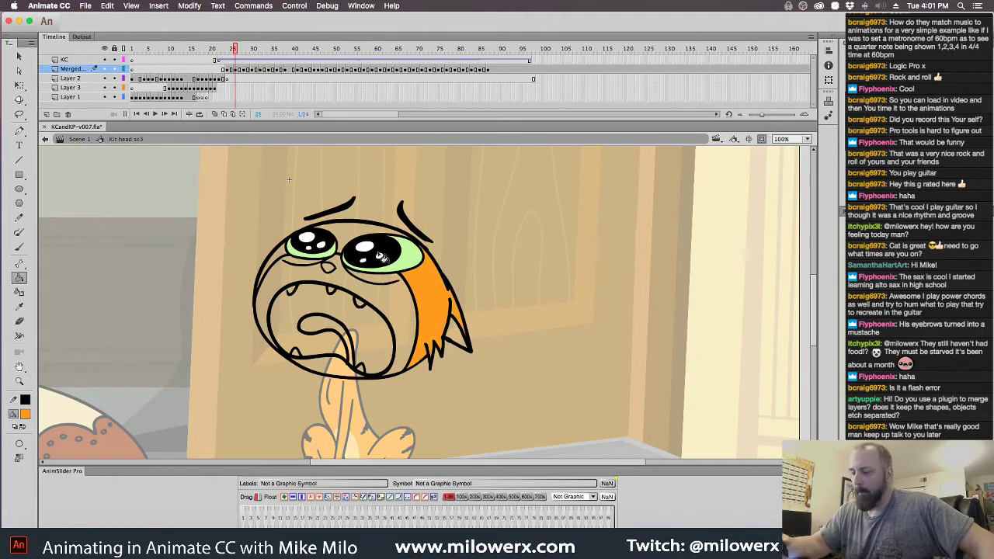
click(365, 237)
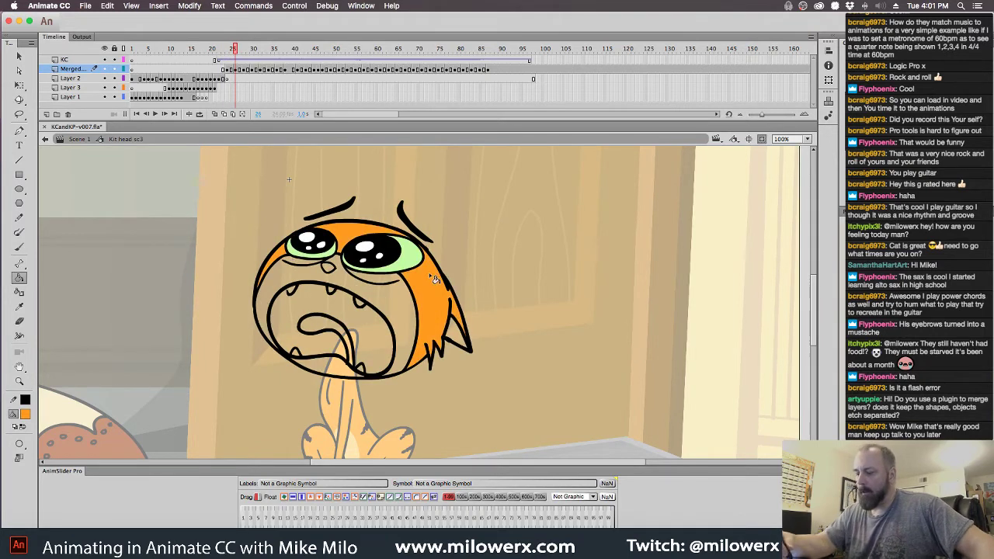
- Fill the fur areas of the kitten's head with orange on the line drawings at frames 28 and 30
key(period)
key(period)
click(438, 292)
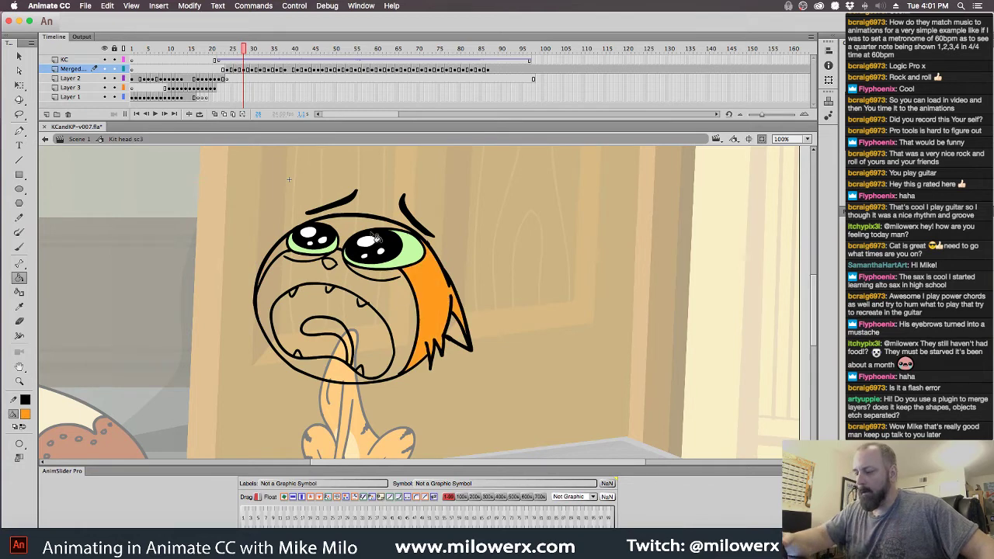
click(357, 225)
click(283, 247)
key(period)
key(period)
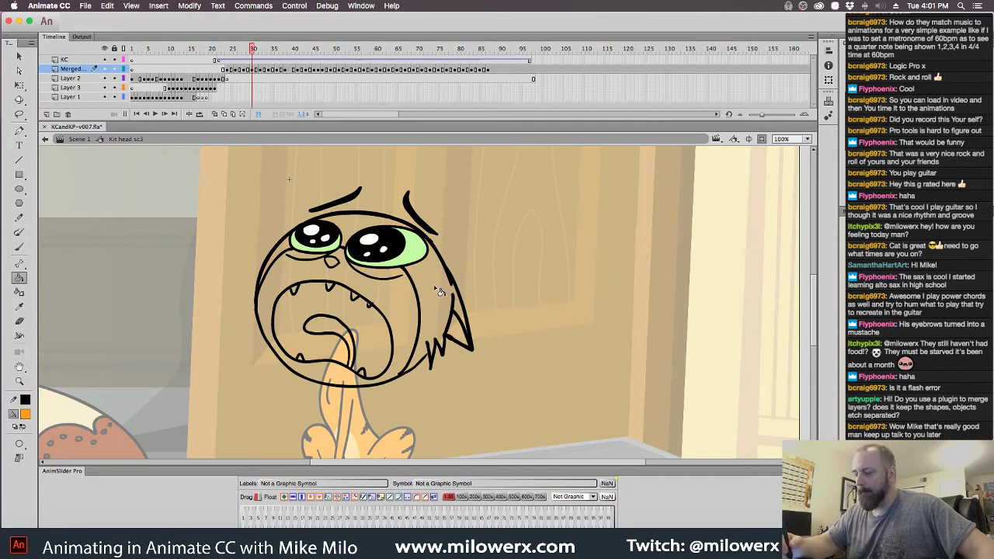
click(441, 295)
click(346, 227)
click(290, 250)
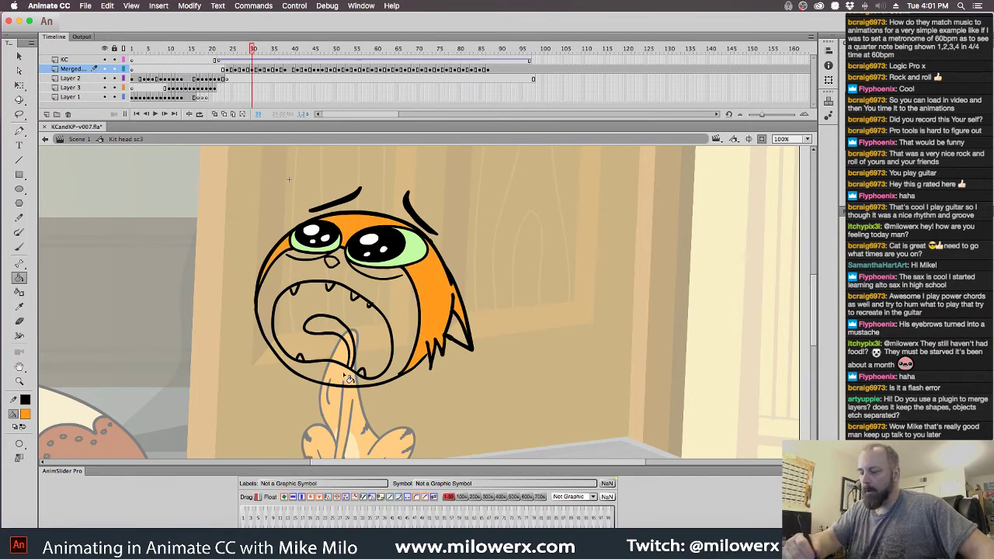
- Fill the kitten's fur areas at frame 32 with orange, changing the Paint Bucket's gap size setting before filling the cheek fur
key(period)
key(period)
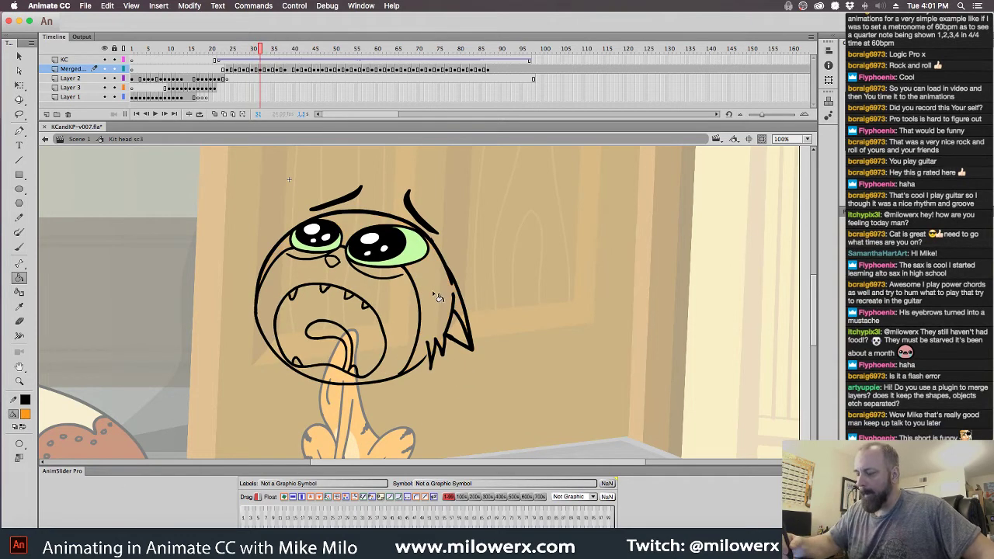
click(377, 226)
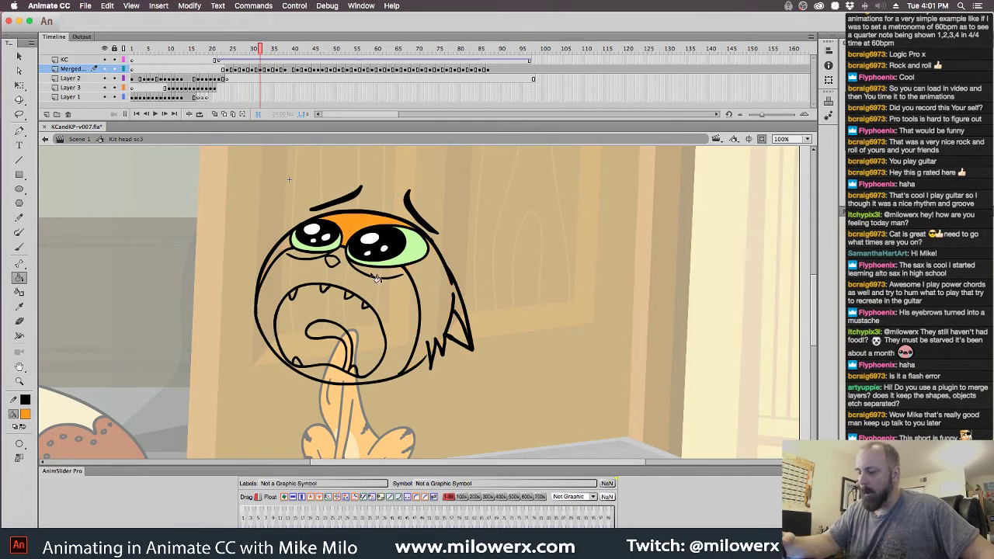
click(22, 442)
click(66, 459)
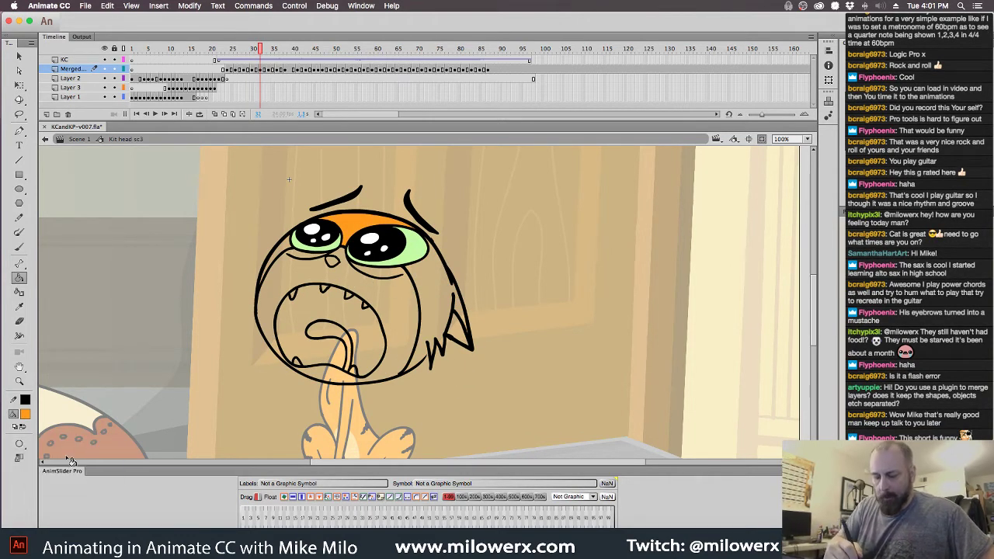
click(436, 343)
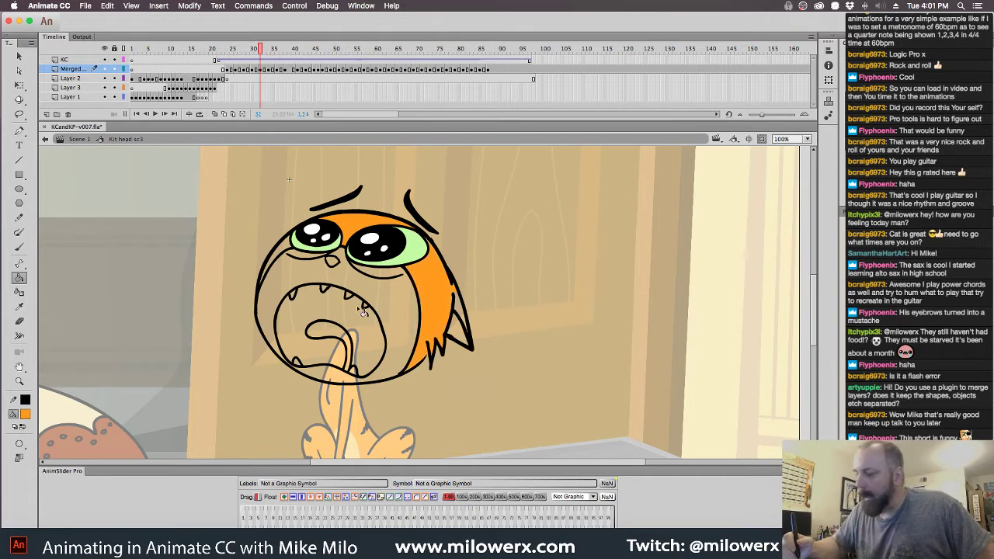
click(281, 246)
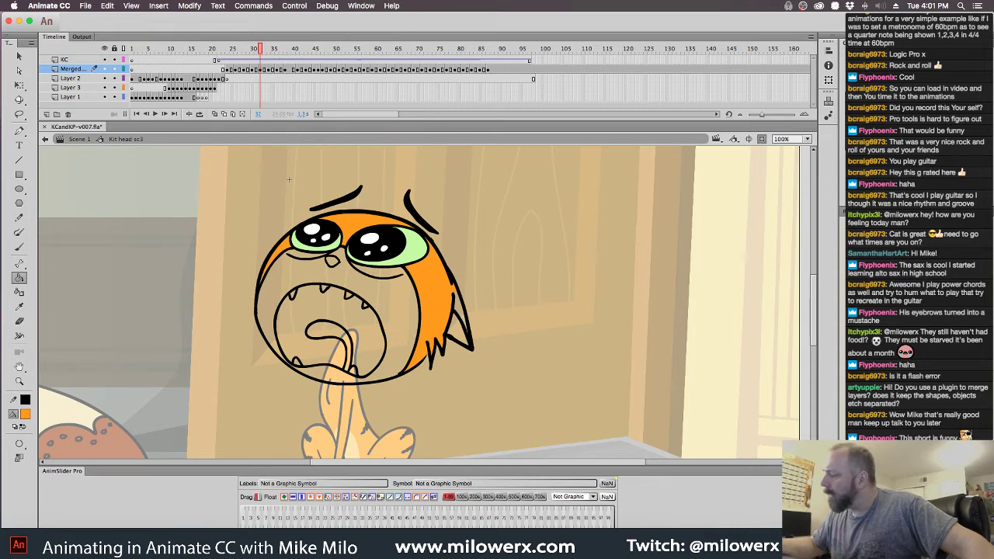
- Bring the Layer Manager panel over the stage beside the kitten
drag(885, 212, 642, 177)
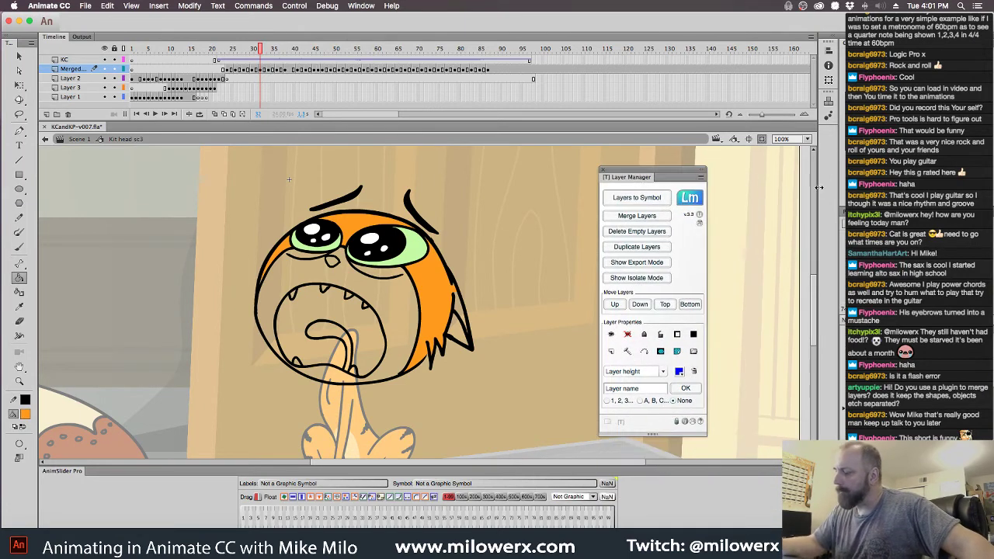
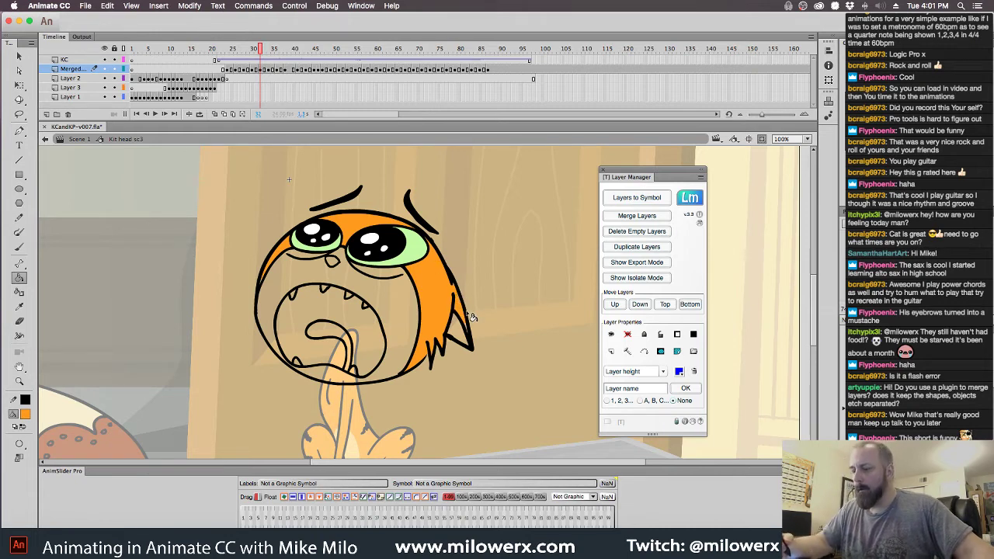
- Fill the kitten's fur areas at frame 34 with orange, and set the Paint Bucket's gap size to Don't Close Gaps
key(period)
key(period)
click(447, 296)
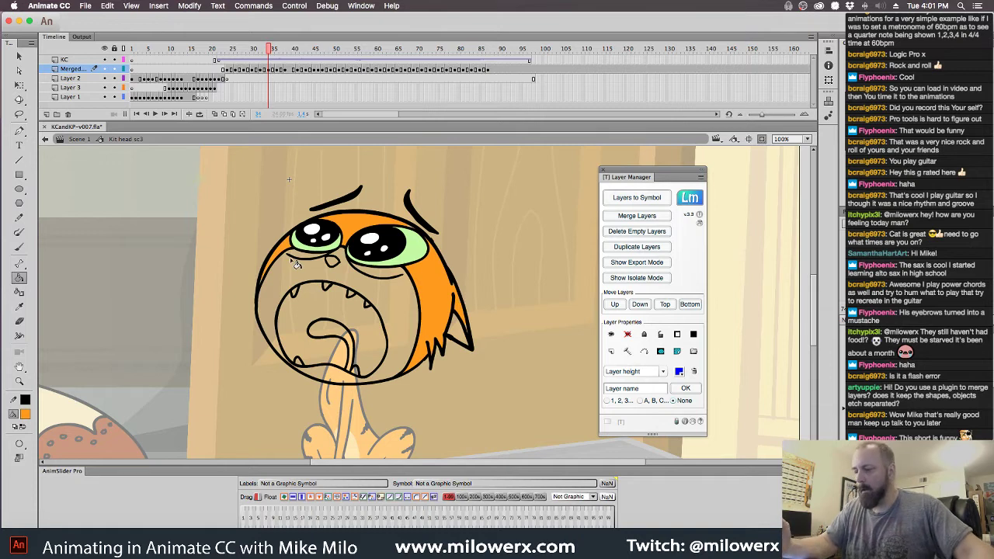
click(21, 444)
click(64, 449)
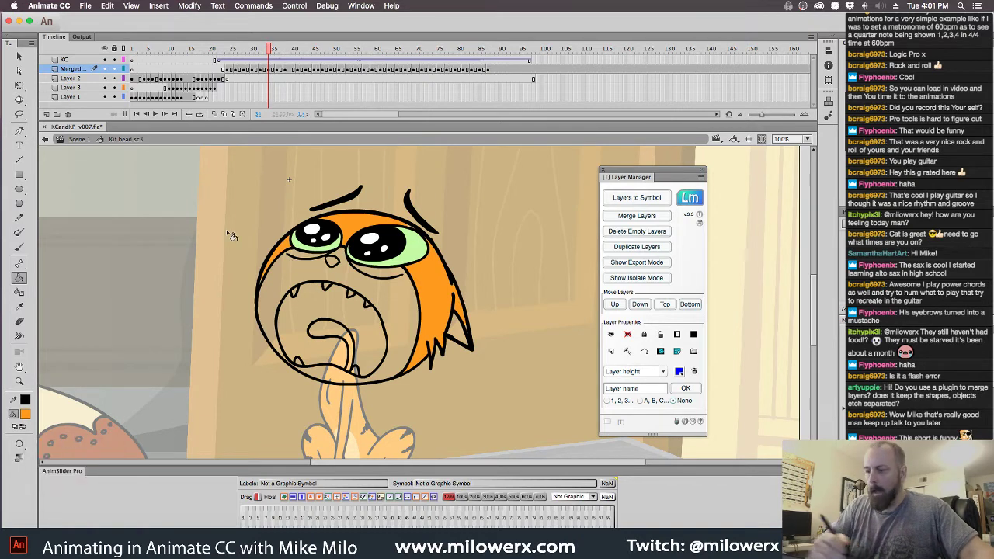
- Fill the cheek, forehead and face-edge fur of the kitten's head with orange at frame 36
key(period)
key(period)
key(period)
key(comma)
click(442, 295)
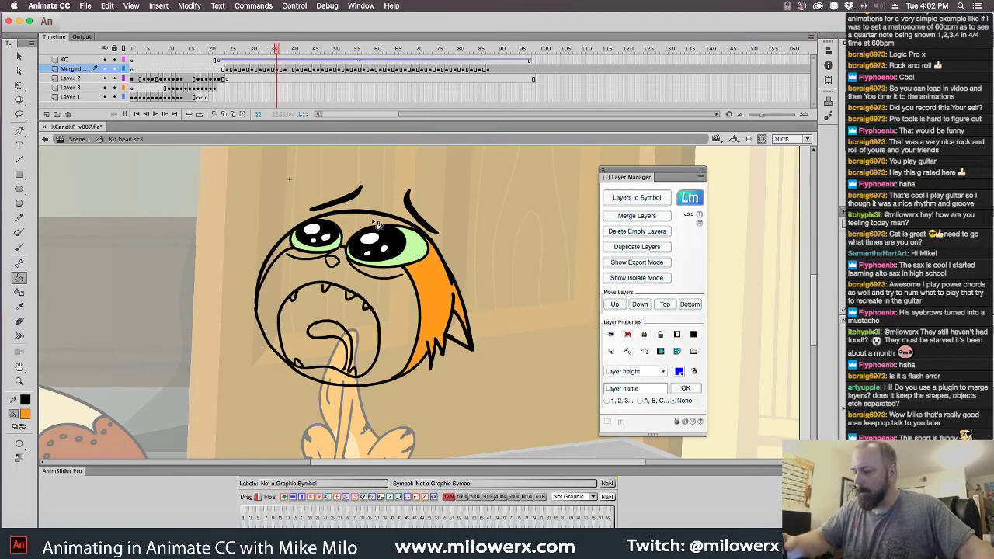
click(375, 223)
click(294, 258)
- At frame 38, undo the first orange fill and refill the kitten's fur areas with the gap size set to Close Small Gaps
key(period)
key(period)
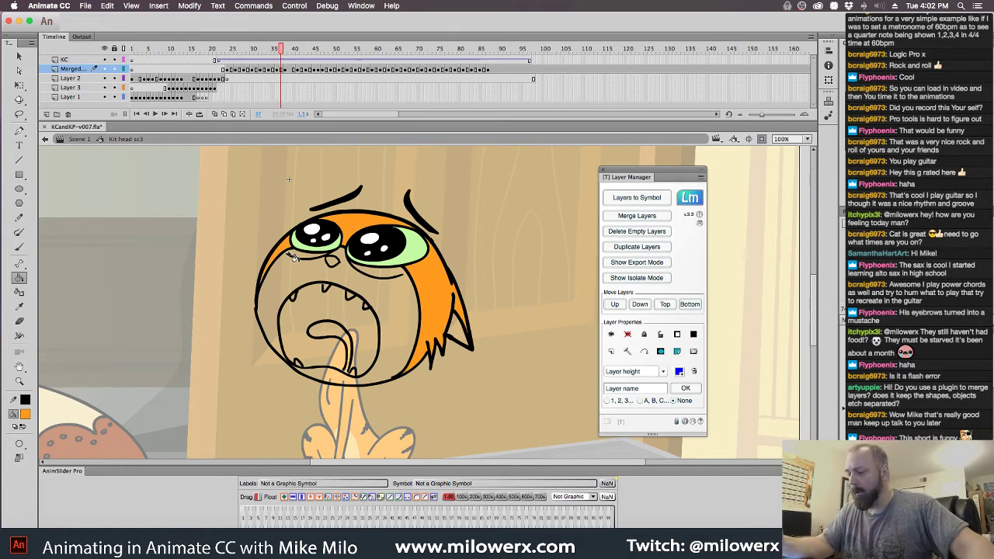
click(440, 293)
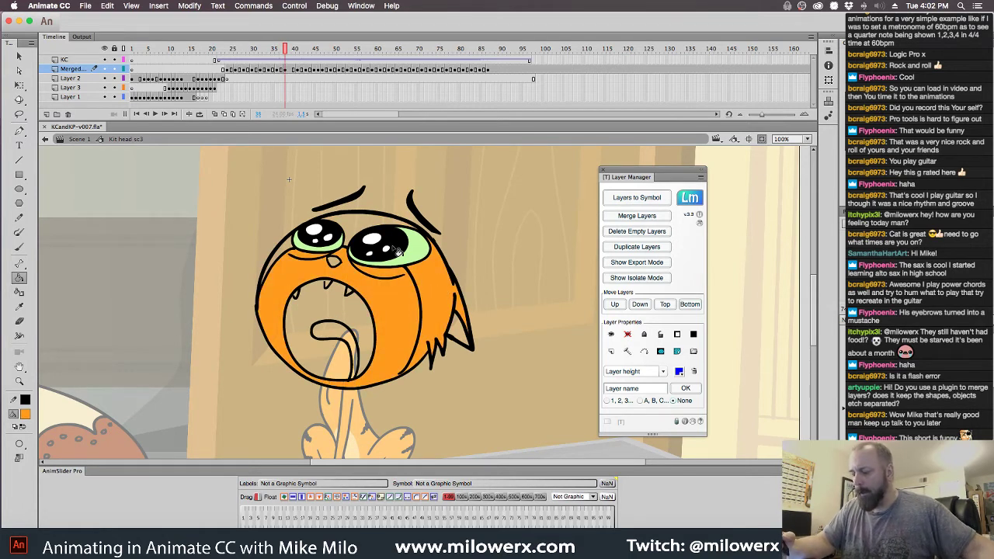
key(super+z)
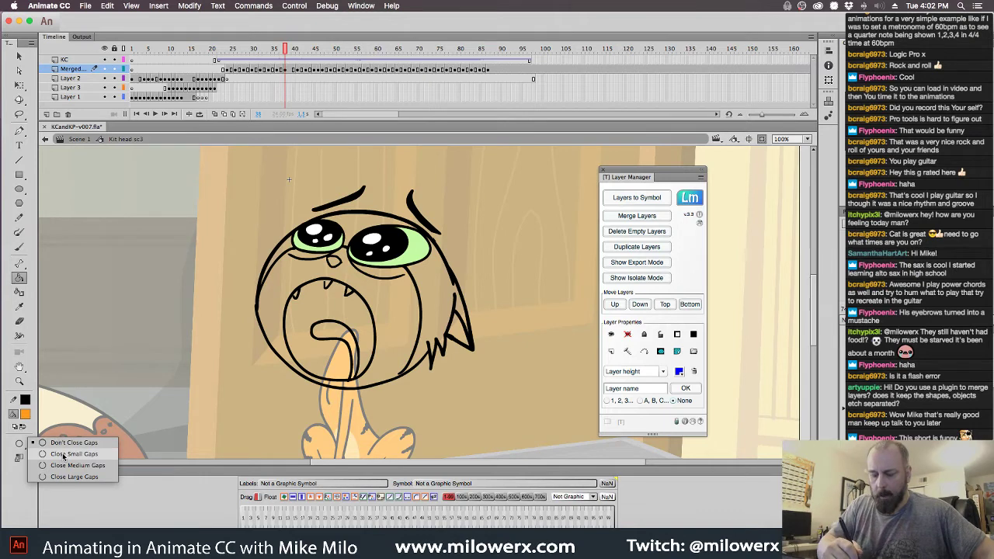
click(65, 454)
click(433, 322)
click(388, 227)
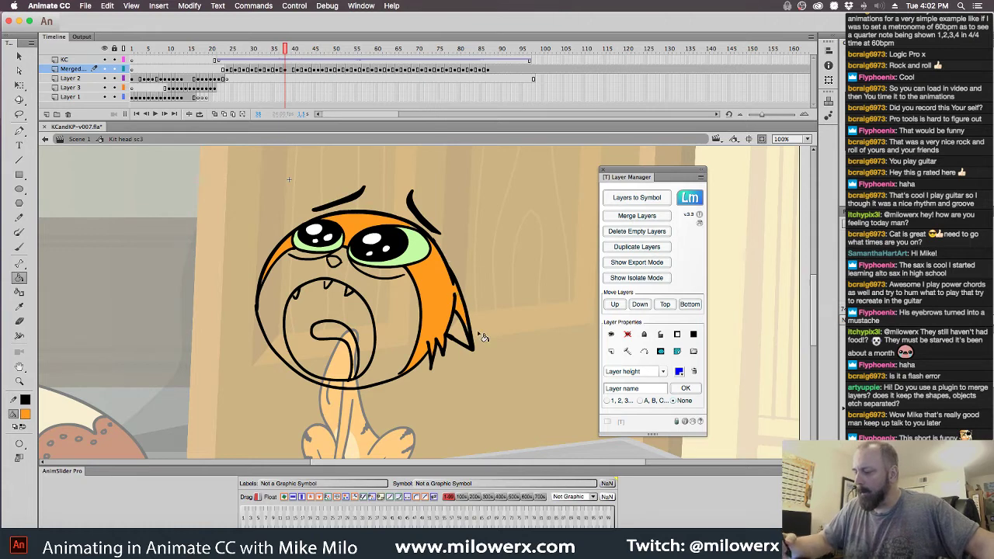
- Examine the orange fill around the kitten's ear and cheek tufts at 200% zoom, and return to 100%
key(z)
click(475, 319)
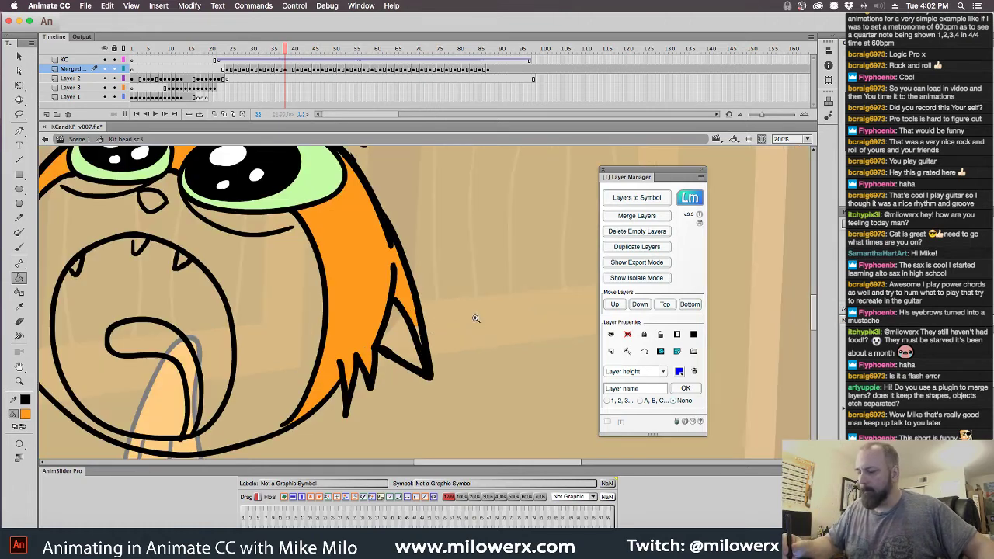
key(z)
alt+click(456, 339)
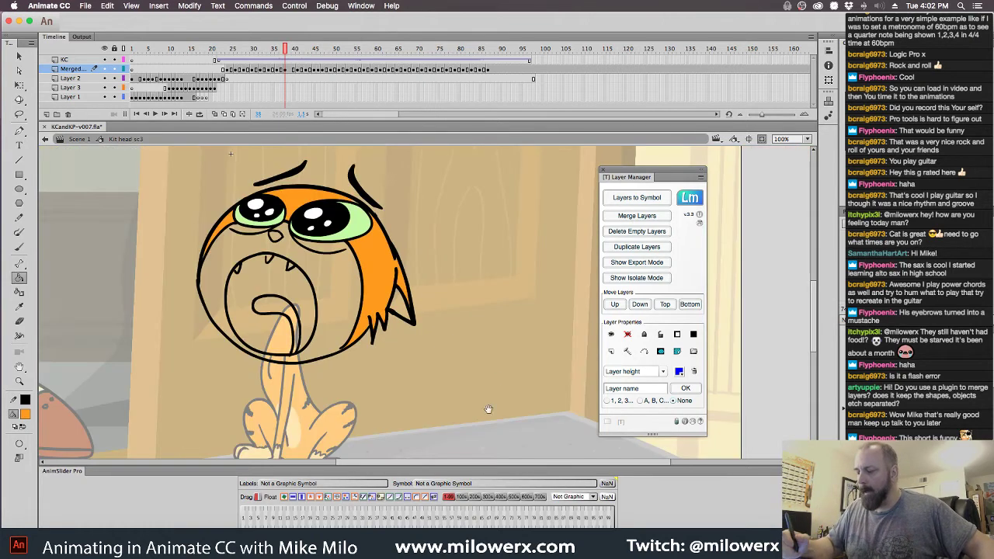
key(space)
drag(501, 368, 511, 388)
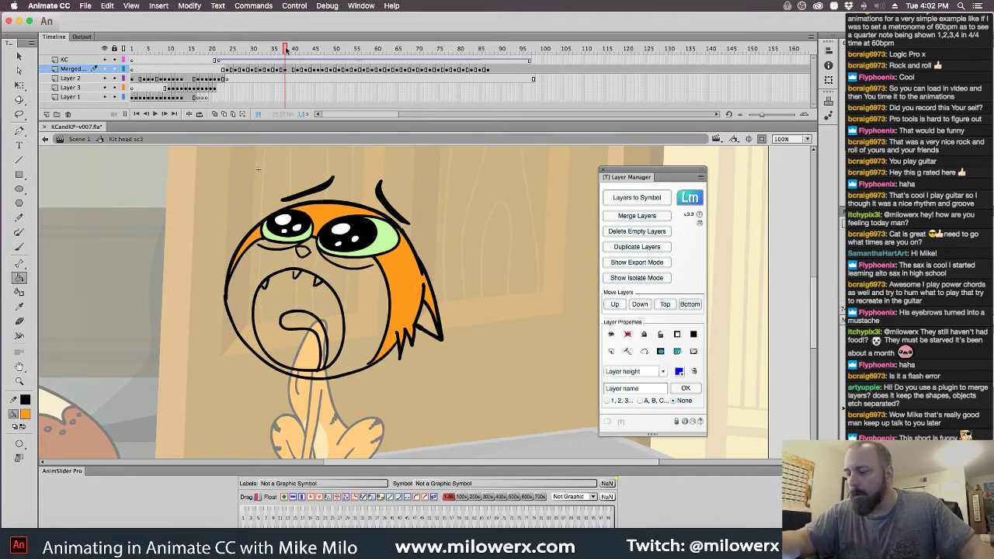
- Fill the fur areas of the kitten's head with orange on the line drawings at frames 42 and 43
drag(286, 48, 294, 51)
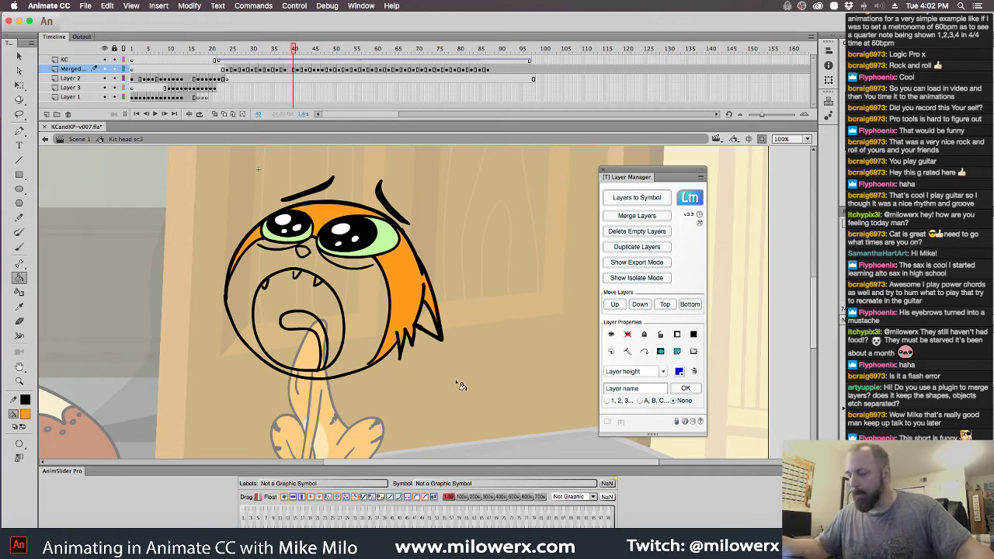
key(period)
key(period)
click(407, 295)
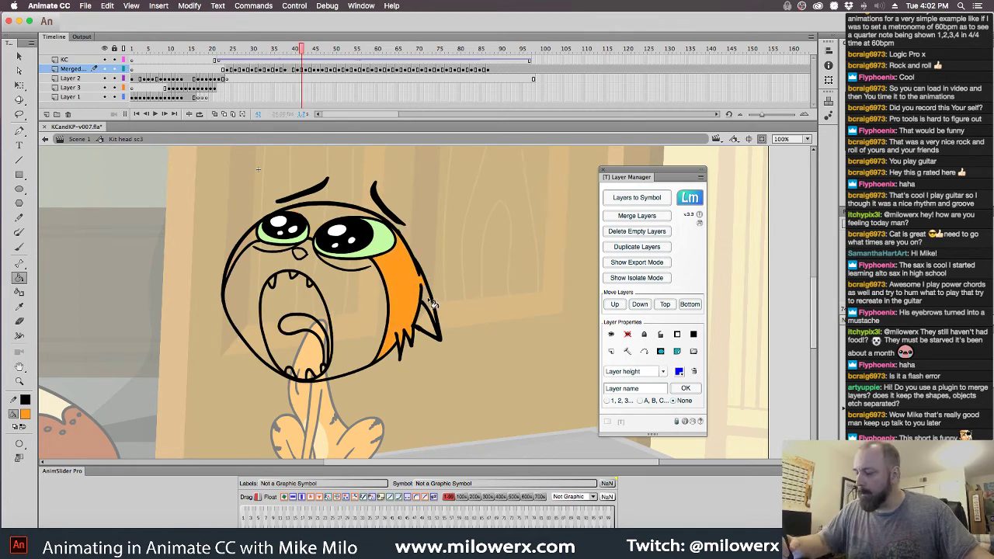
click(370, 221)
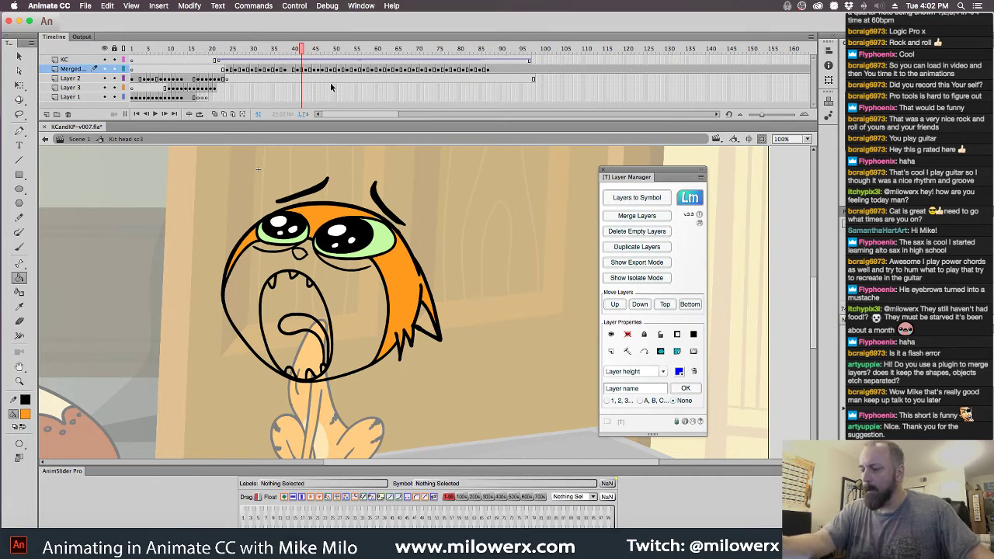
key(period)
click(404, 277)
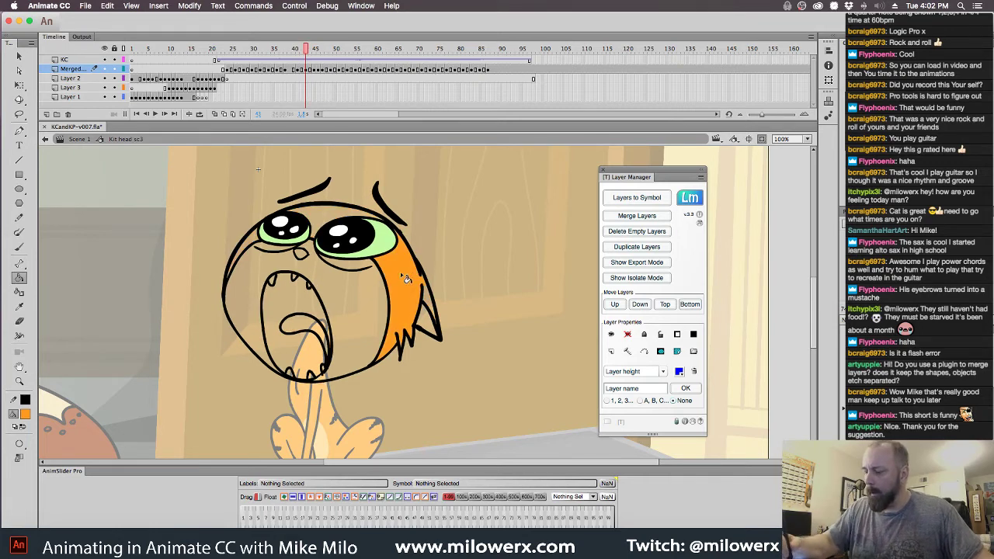
click(340, 217)
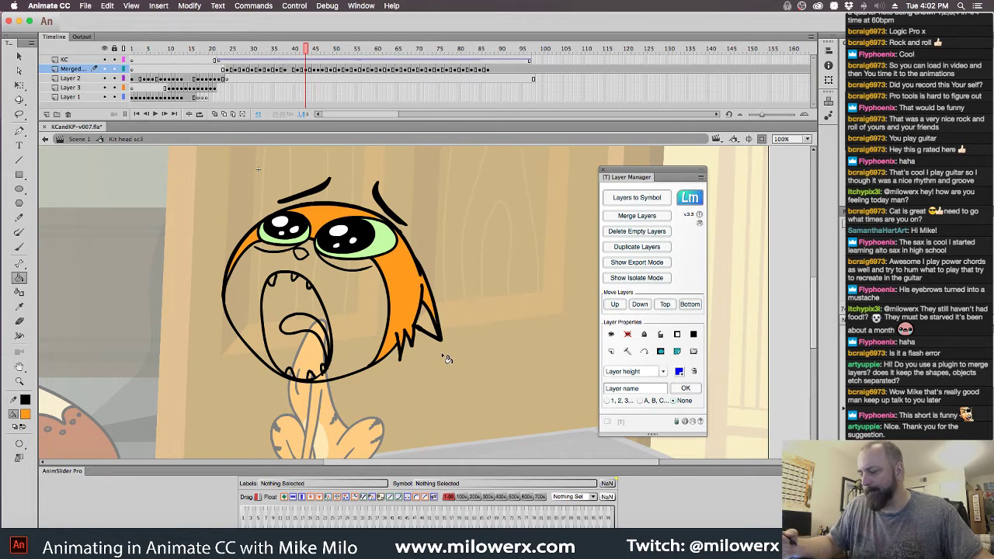
- Fill the fur areas of the kitten's head with orange on the line drawings at frames 45 and 46
key(period)
key(period)
click(416, 296)
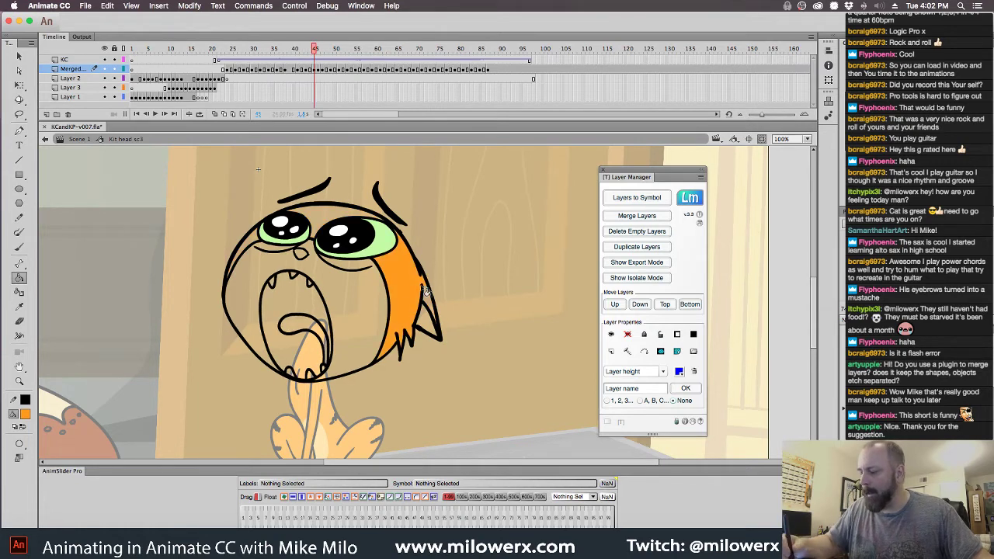
click(335, 220)
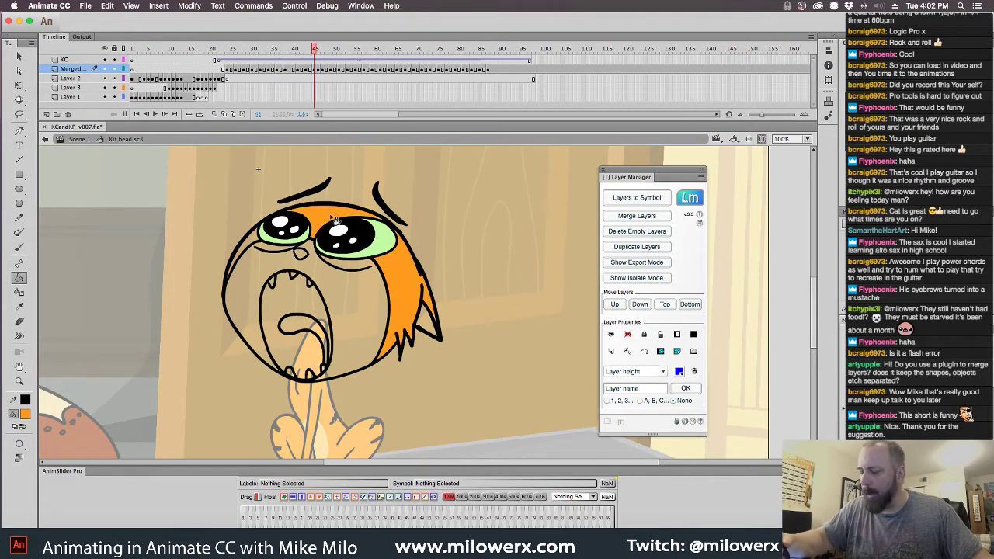
click(264, 257)
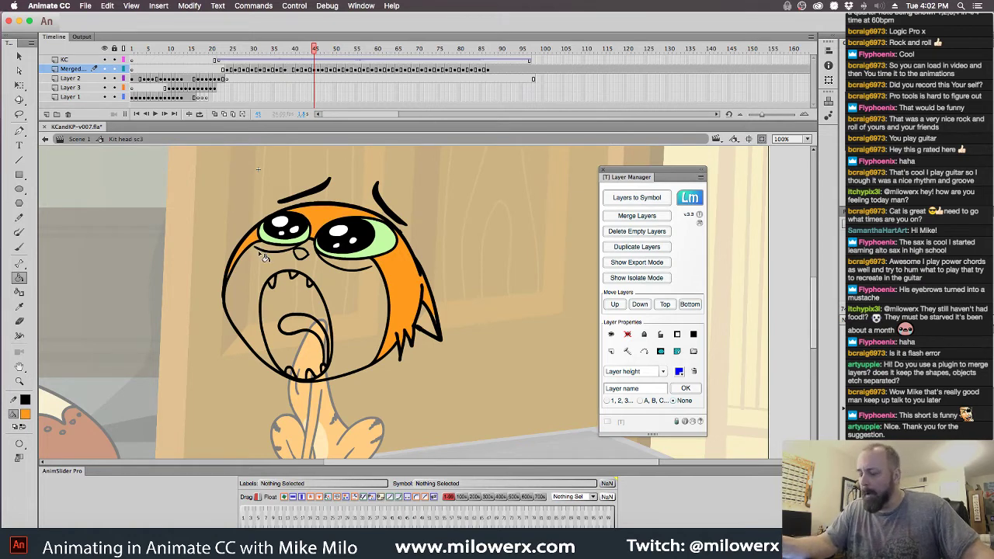
key(period)
click(398, 279)
click(348, 223)
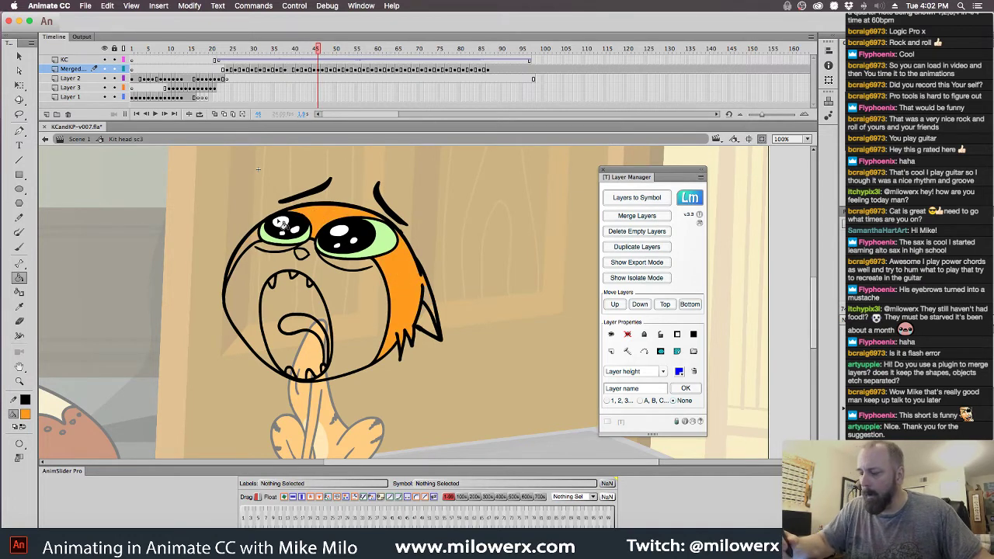
click(261, 243)
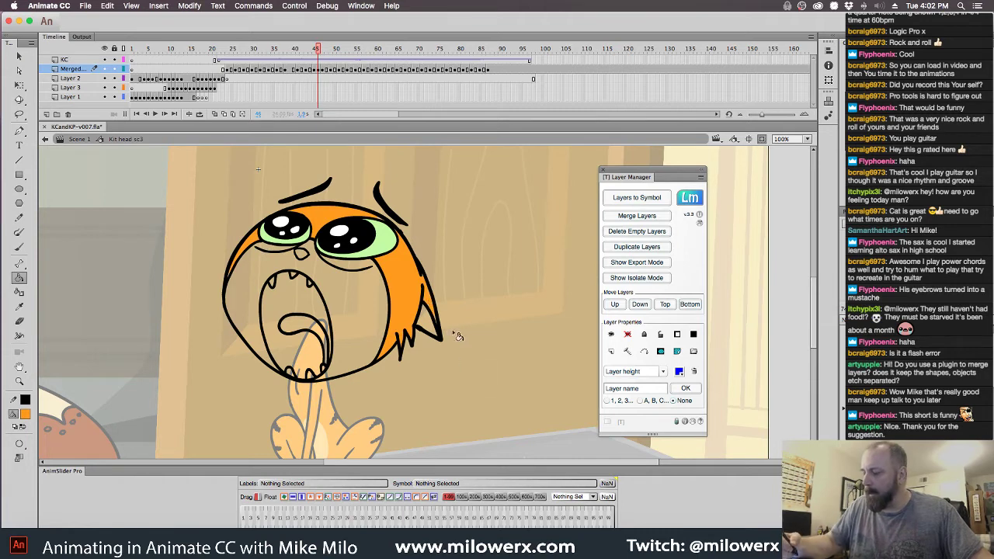
- Fill the forehead, cheek, face-edge and ear fur of the kitten's head with orange at frame 47
key(period)
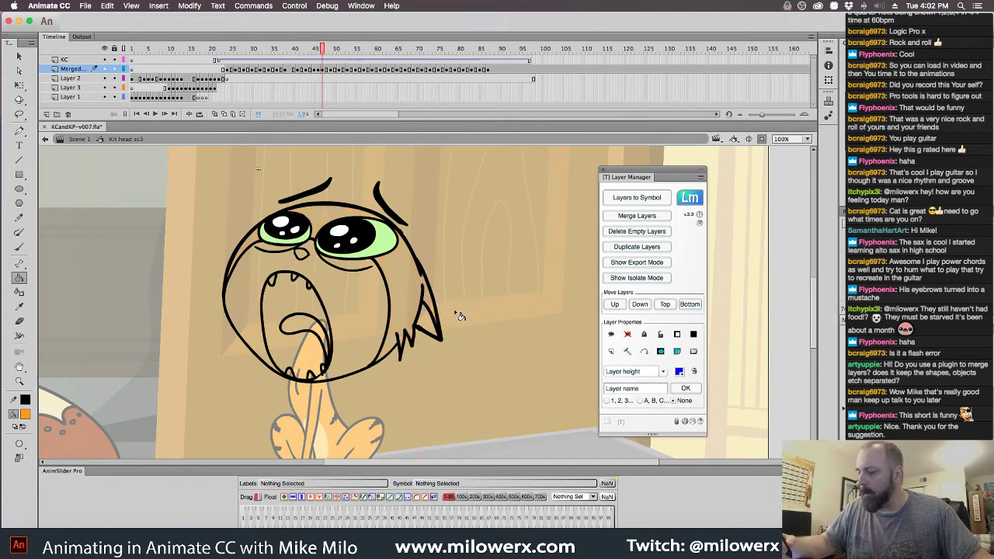
key(comma)
key(period)
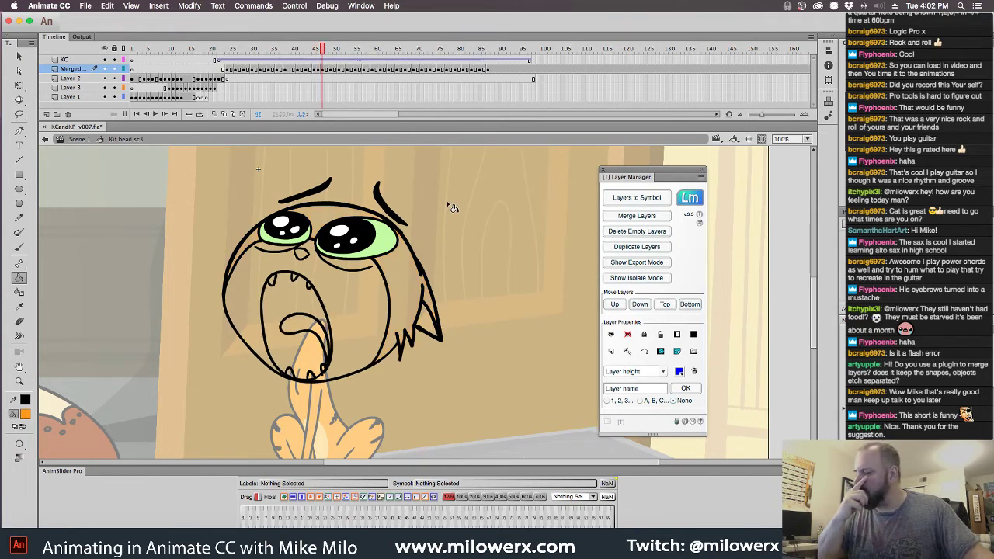
click(338, 216)
click(404, 267)
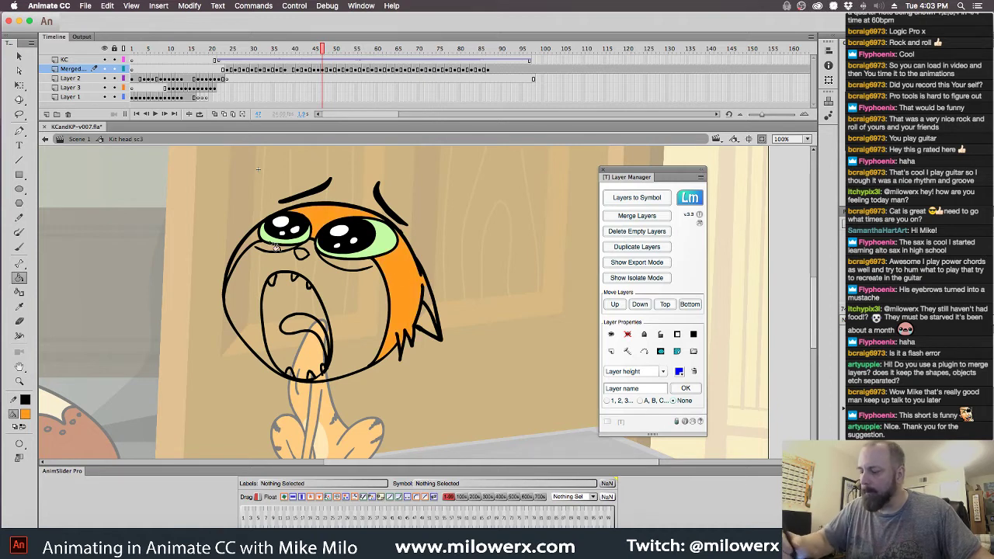
click(262, 246)
click(432, 307)
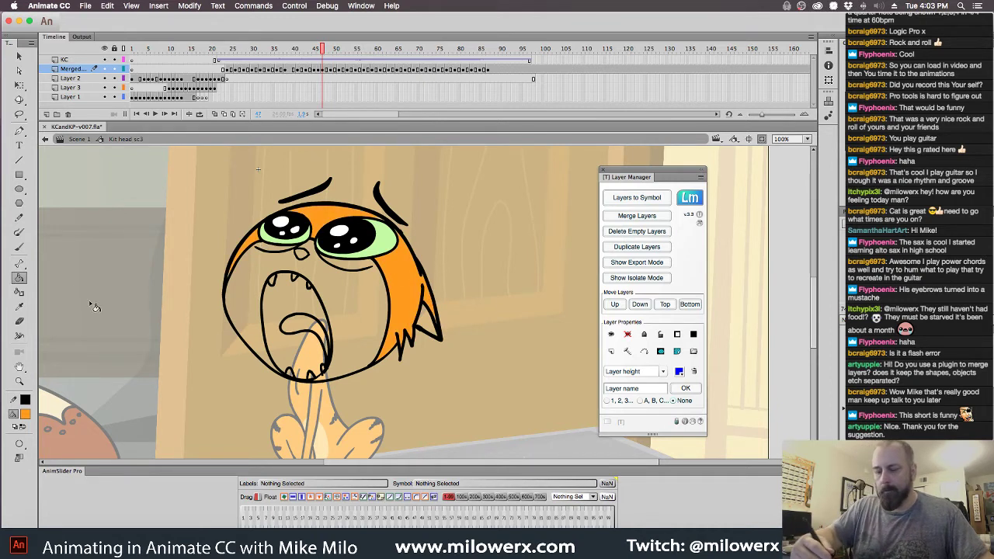
- Set the Brush tool to Paint Behind and check the orange fill around the kitten's ear tuft on frames 43 to 47
click(19, 248)
click(20, 473)
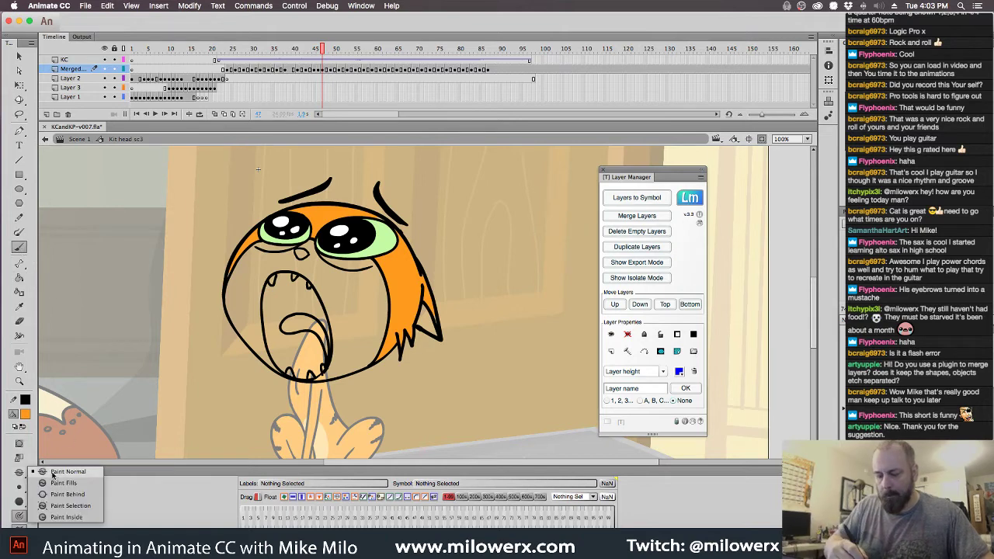
click(88, 496)
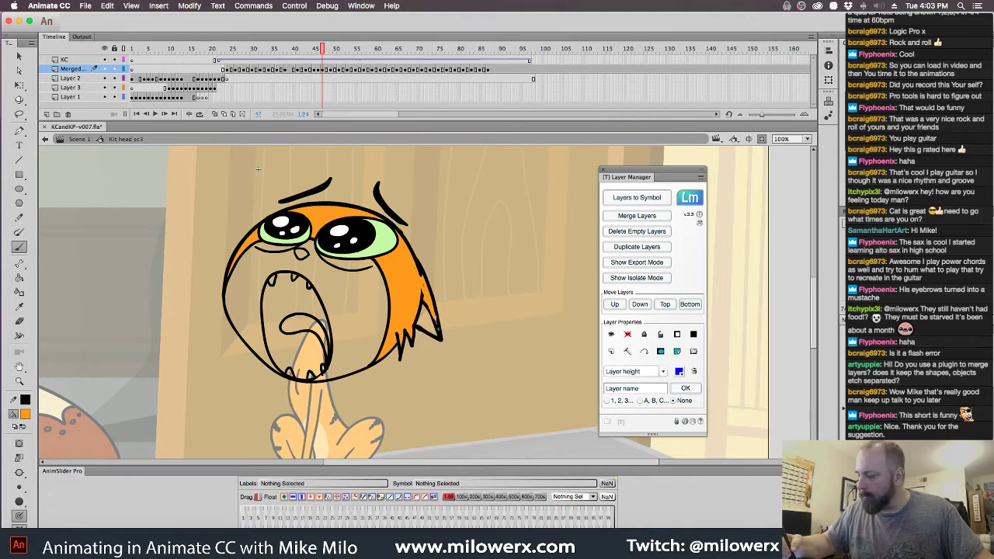
key(comma)
key(comma)
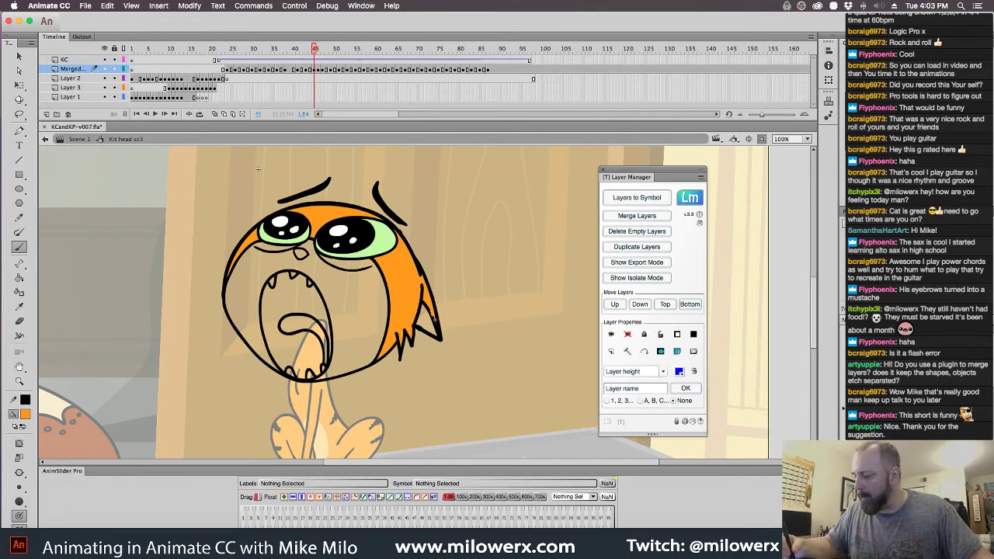
key(comma)
key(comma)
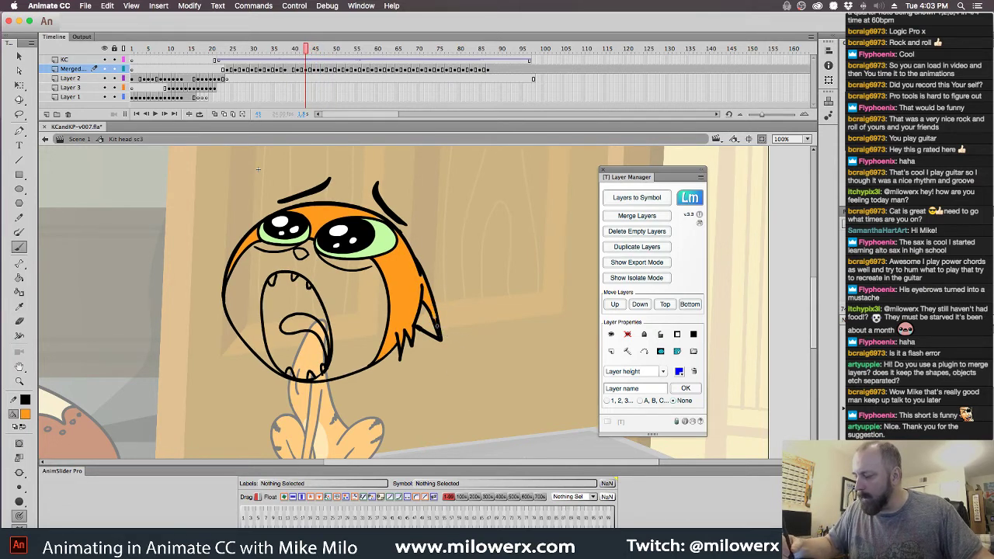
key(period)
key(period)
key(period)
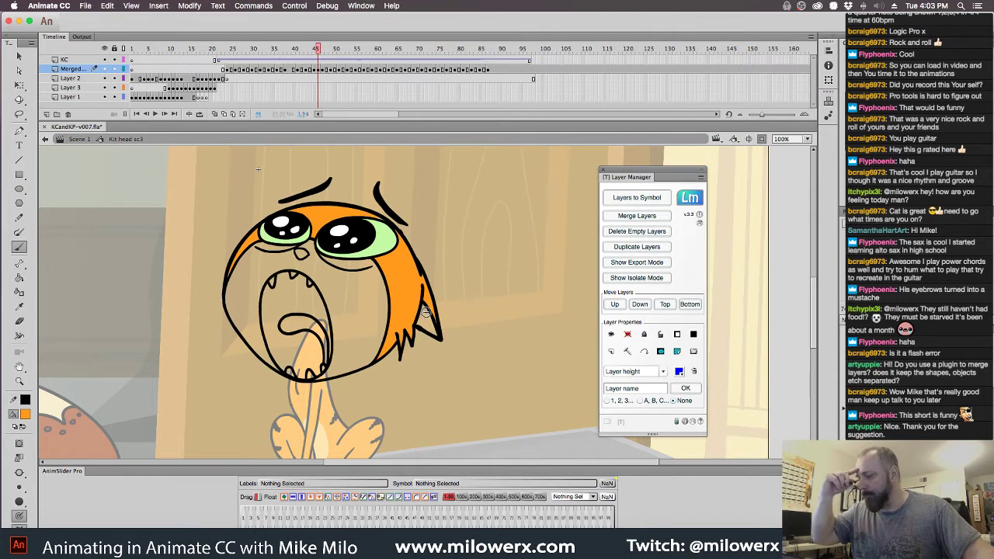
- Set the Paint Bucket's gap size option and fill the kitten's cheek, forehead and face-edge fur with orange at frame 49
key(period)
key(period)
key(period)
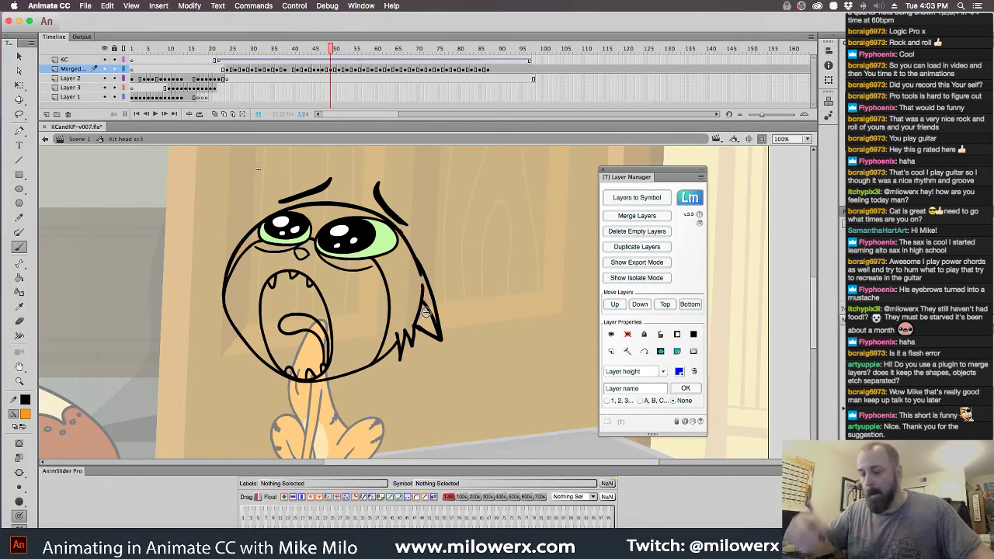
key(k)
click(19, 443)
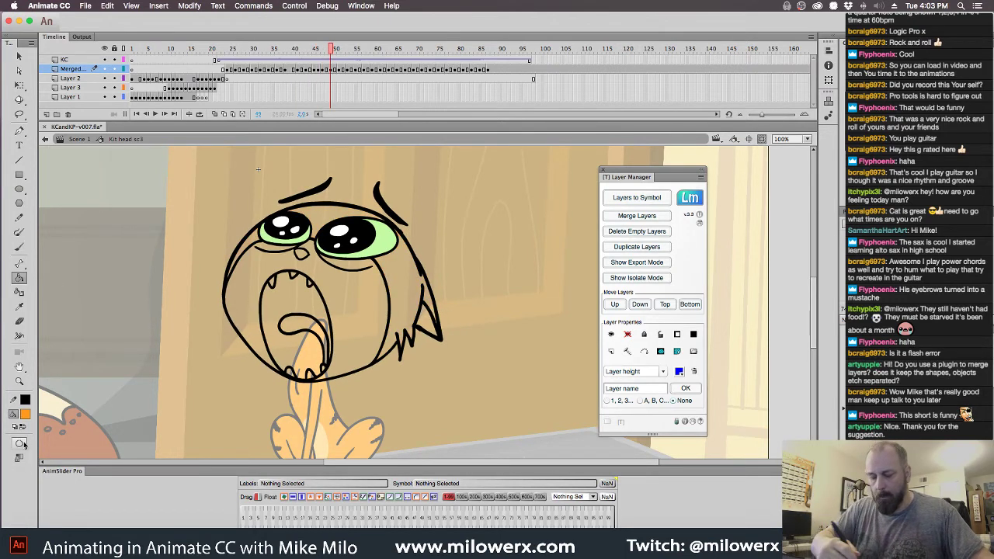
click(57, 441)
click(415, 298)
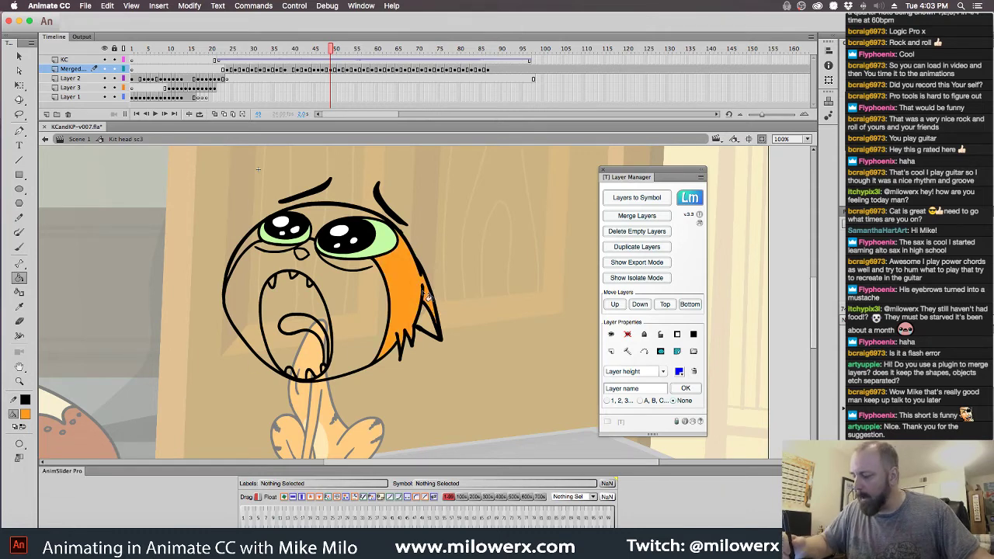
click(345, 218)
click(261, 242)
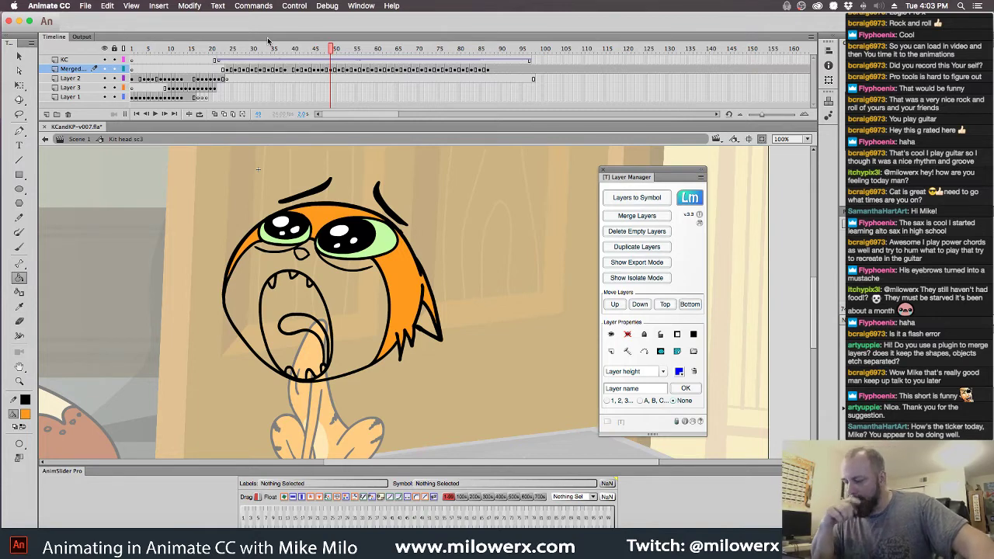
- Fill the fur areas of the kitten's head with orange on the line drawings at frames 51 and 53
key(period)
key(period)
key(period)
click(420, 288)
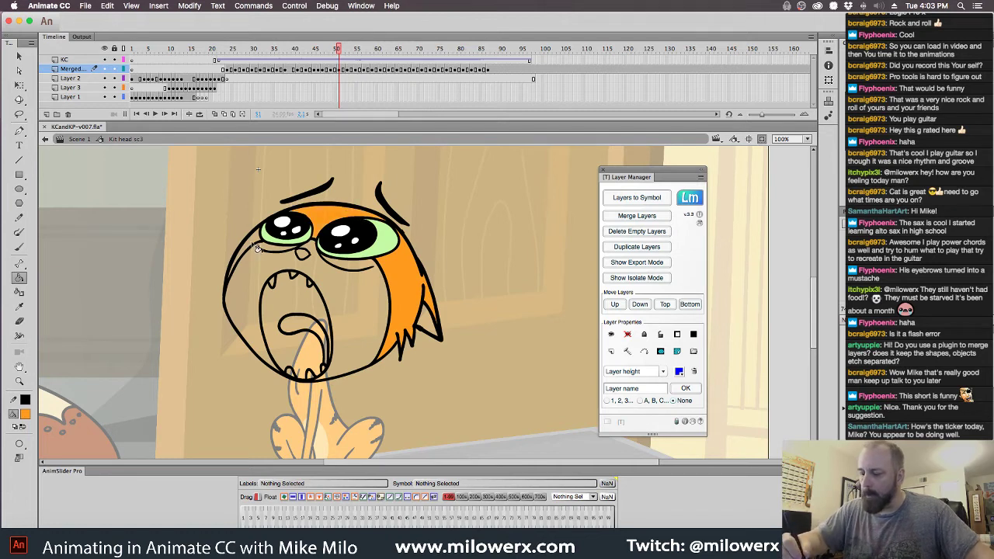
key(period)
key(period)
click(403, 278)
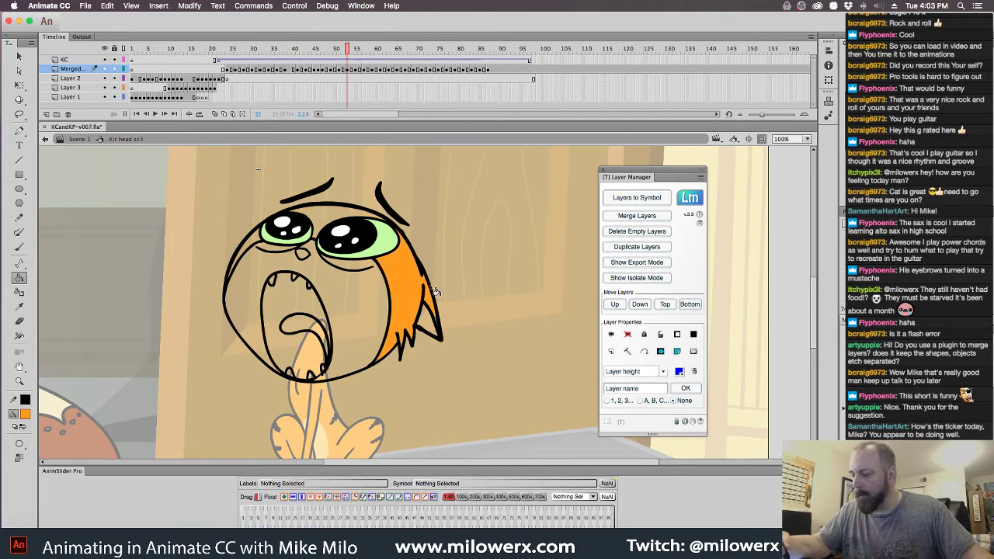
click(351, 213)
- Fill the fur areas of the kitten's head with orange on the line drawings at frames 55 and 57
key(period)
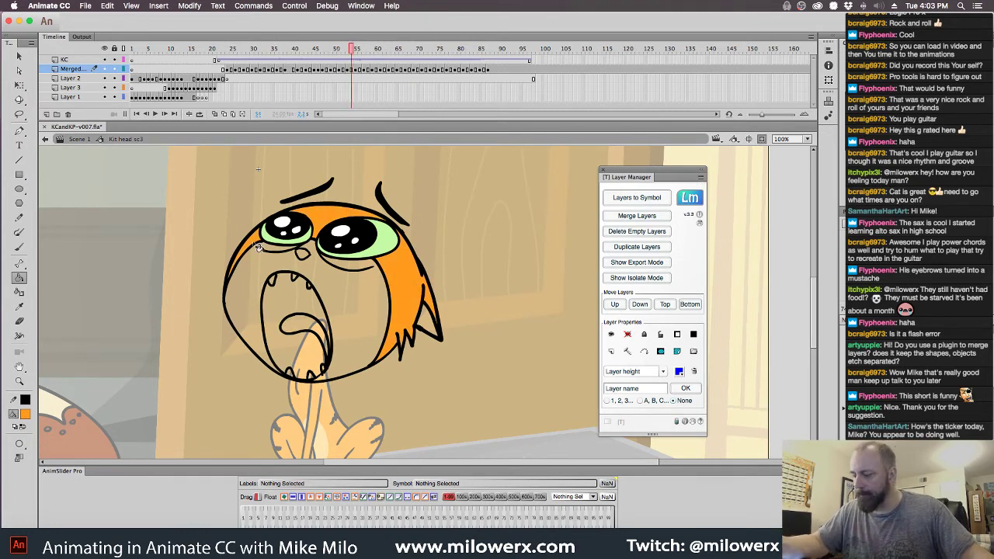
key(period)
click(404, 314)
click(342, 215)
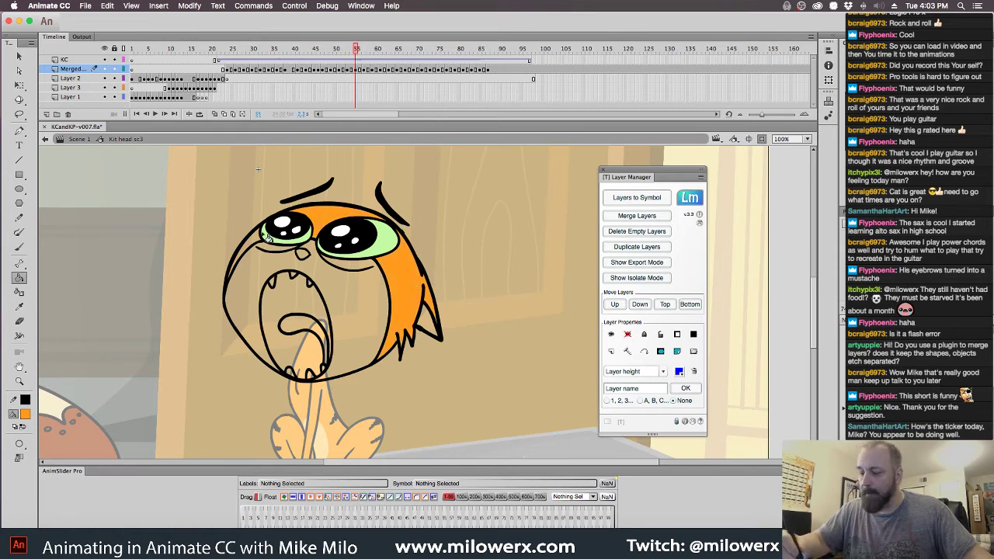
key(period)
key(period)
click(304, 226)
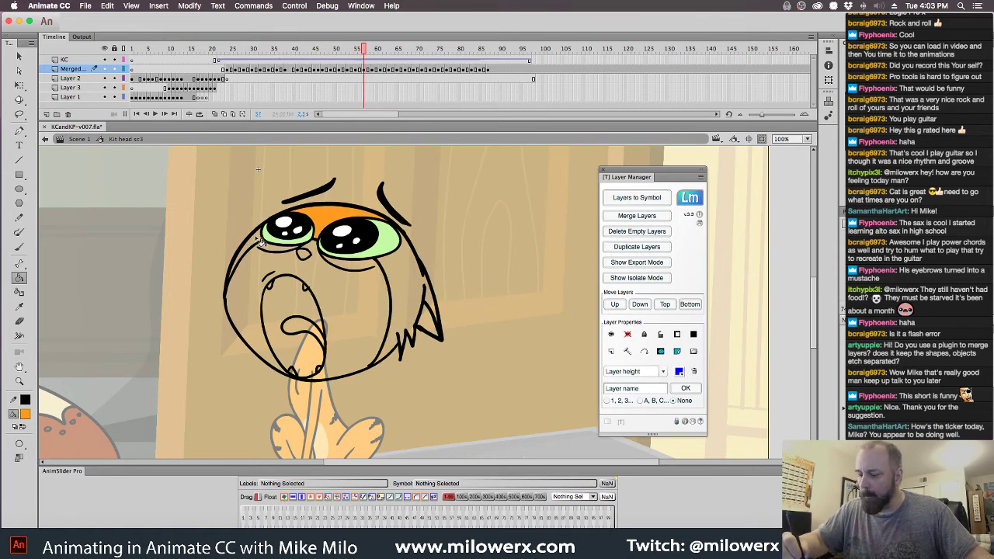
click(400, 275)
- Fill the fur areas of the kitten's head with orange on the line drawings at frames 59 and 61
key(period)
key(period)
click(415, 272)
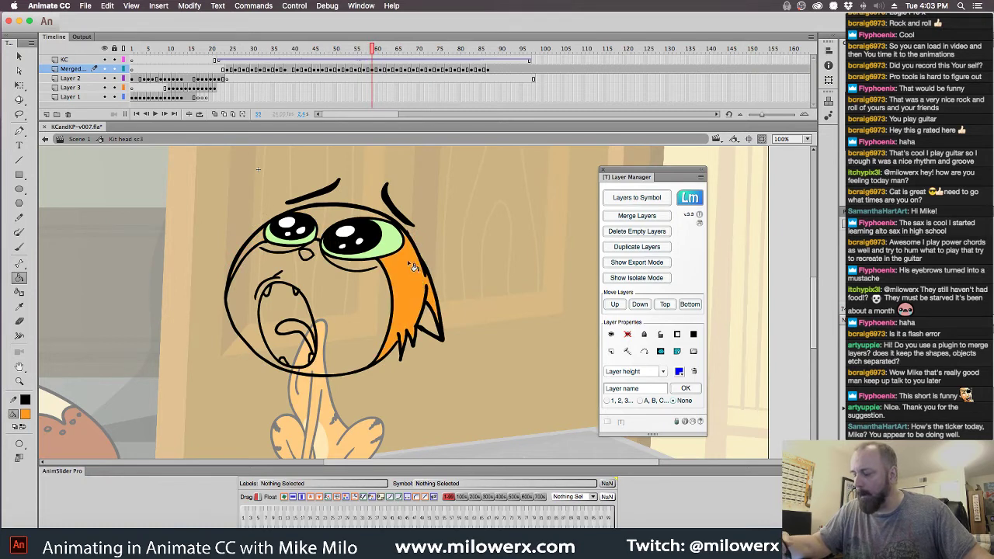
click(350, 221)
click(264, 245)
key(period)
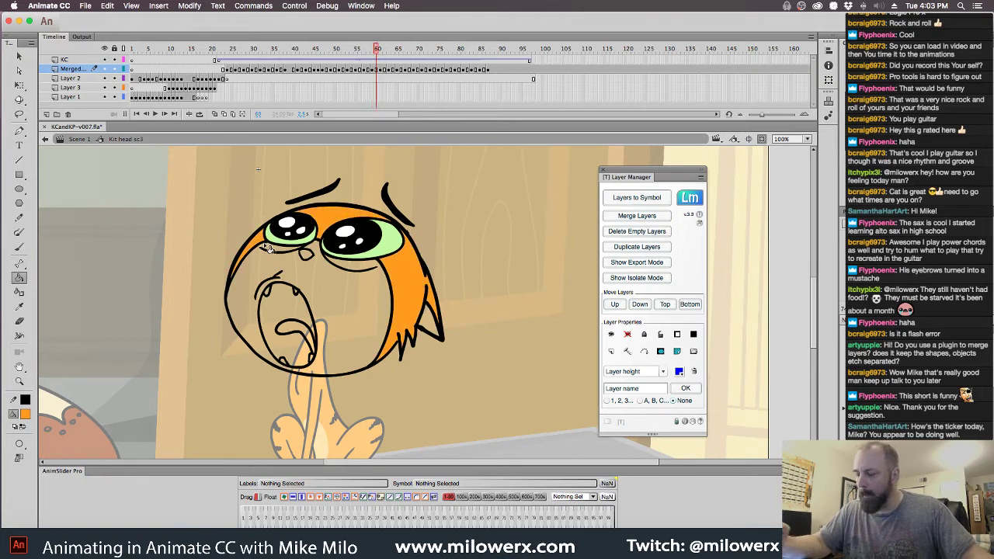
key(period)
click(403, 279)
click(346, 219)
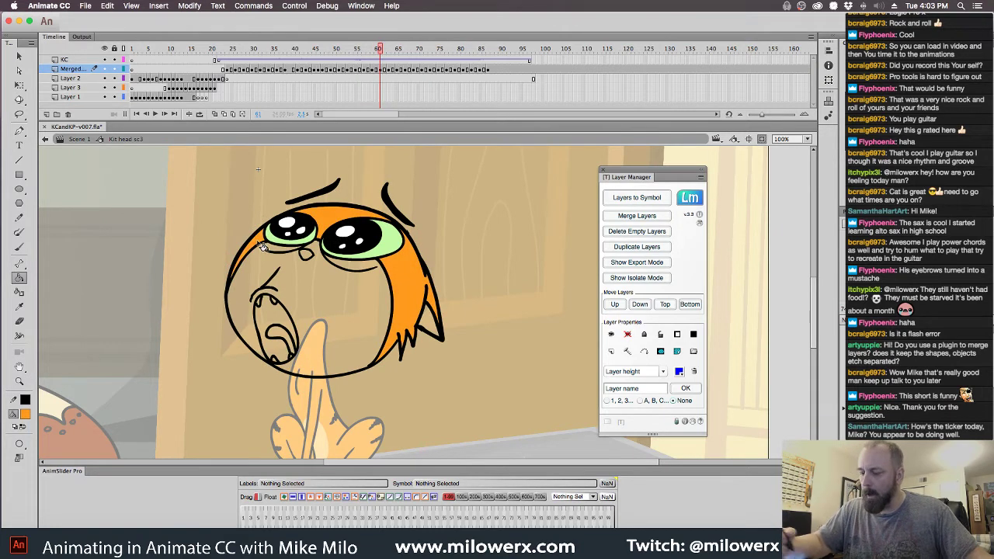
- Fill the cheek, forehead and face-edge fur of the kitten's head with orange at frames 63 and 65
key(period)
key(period)
click(408, 287)
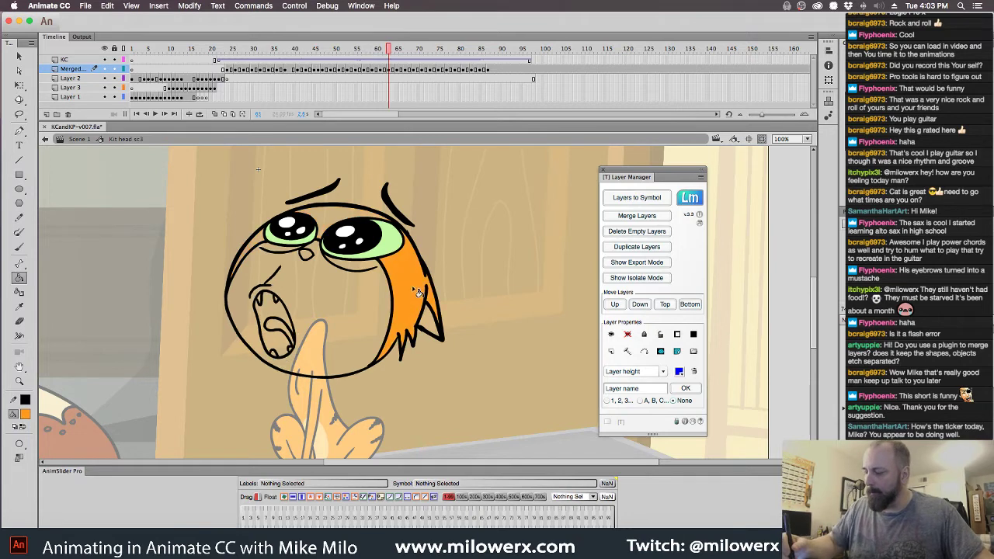
click(351, 222)
click(271, 243)
key(period)
key(period)
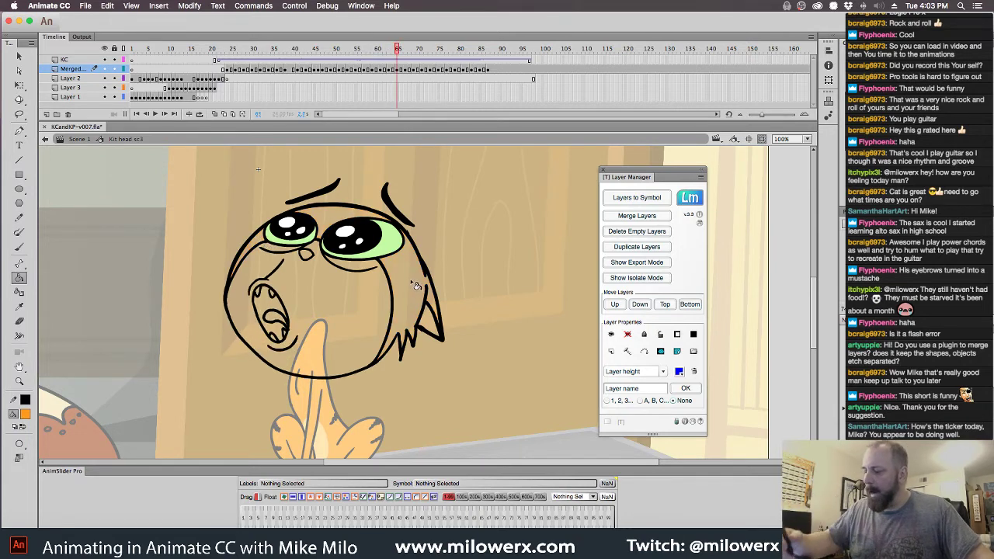
click(418, 286)
click(348, 221)
click(270, 243)
- Fill the cheek, forehead and face-edge fur of the kitten's head with orange at frames 67 and 69
key(period)
key(period)
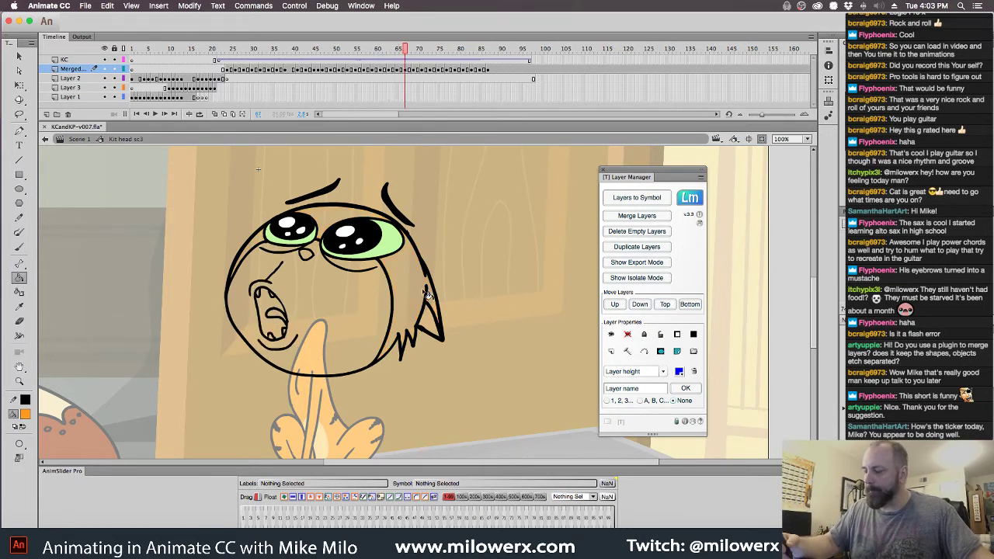
click(411, 278)
click(343, 219)
click(270, 243)
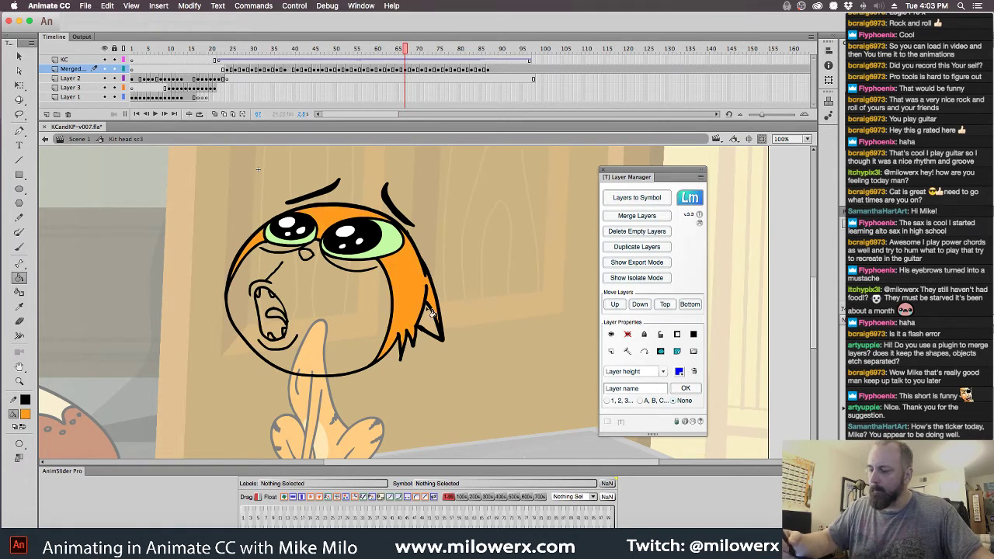
key(period)
key(period)
click(420, 289)
click(348, 221)
click(270, 243)
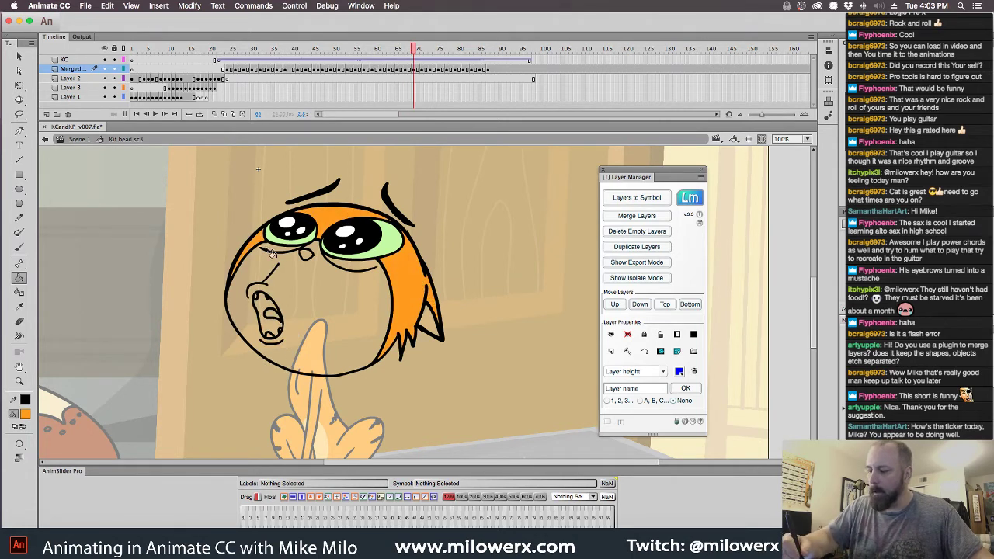
- Fill the cheek, forehead and face-edge fur of the kitten's head with orange at frames 71 and 73
key(period)
key(period)
click(406, 293)
click(332, 222)
click(264, 243)
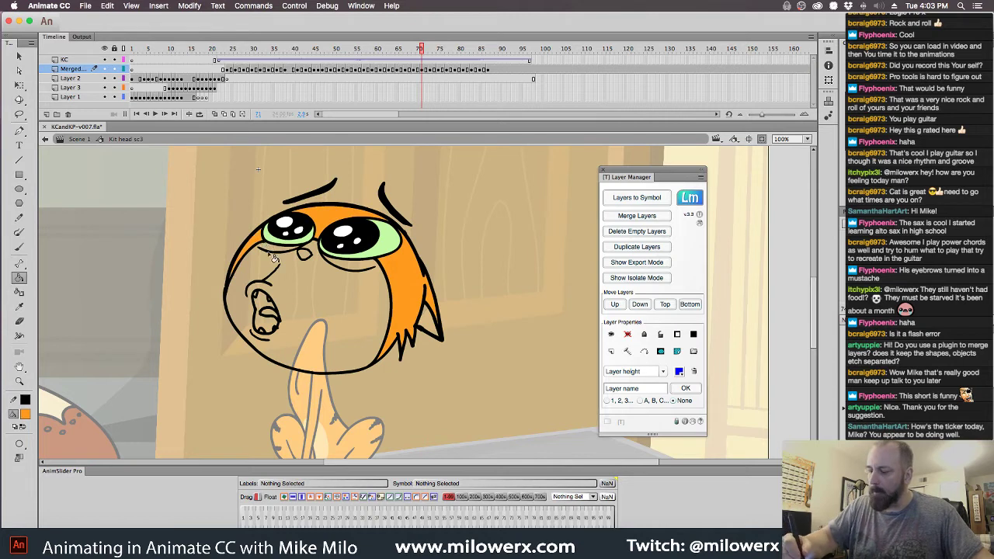
key(period)
key(period)
click(416, 293)
click(341, 221)
click(266, 243)
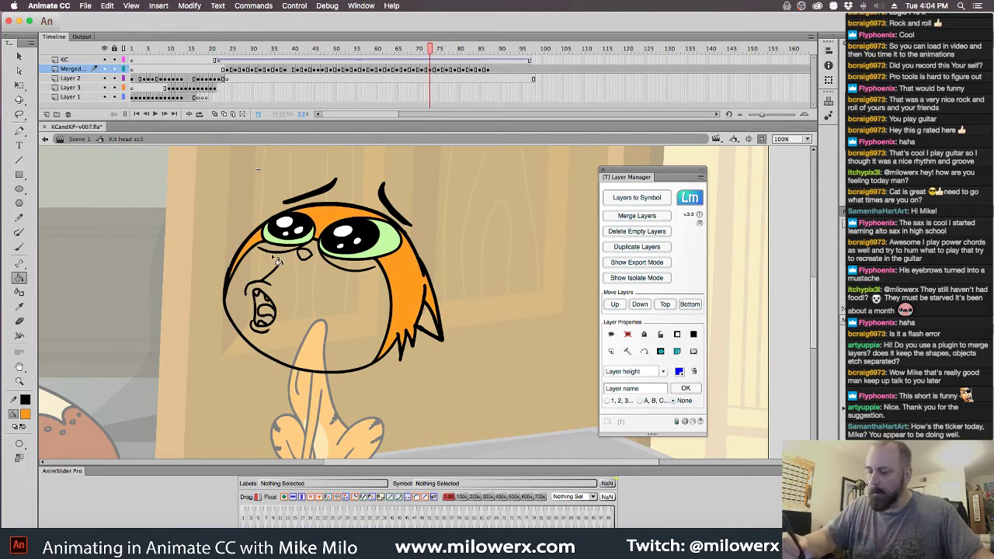
- Fill the cheek, forehead and face-edge fur of the kitten's head with orange at frames 75 and 77
key(period)
key(period)
click(414, 293)
click(339, 224)
click(268, 243)
key(period)
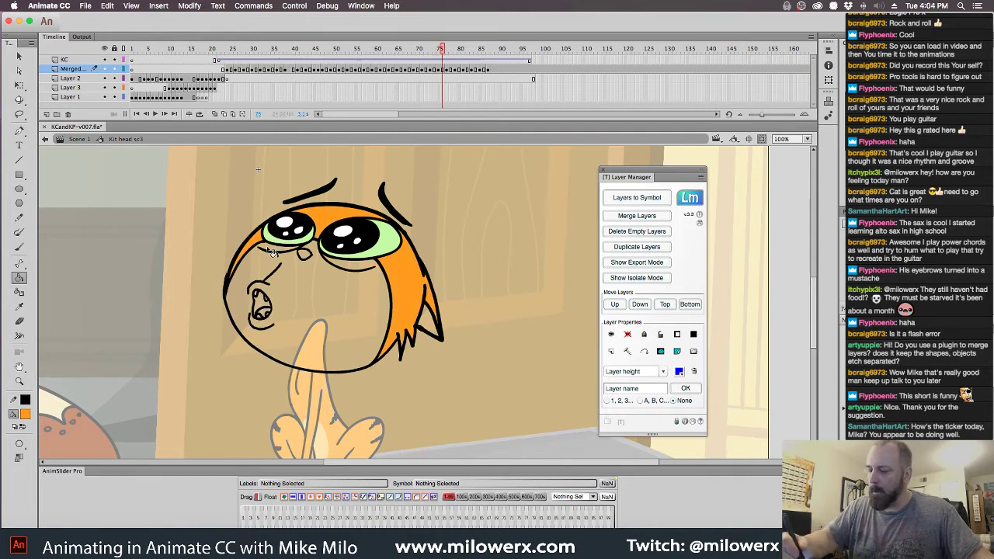
key(period)
click(410, 292)
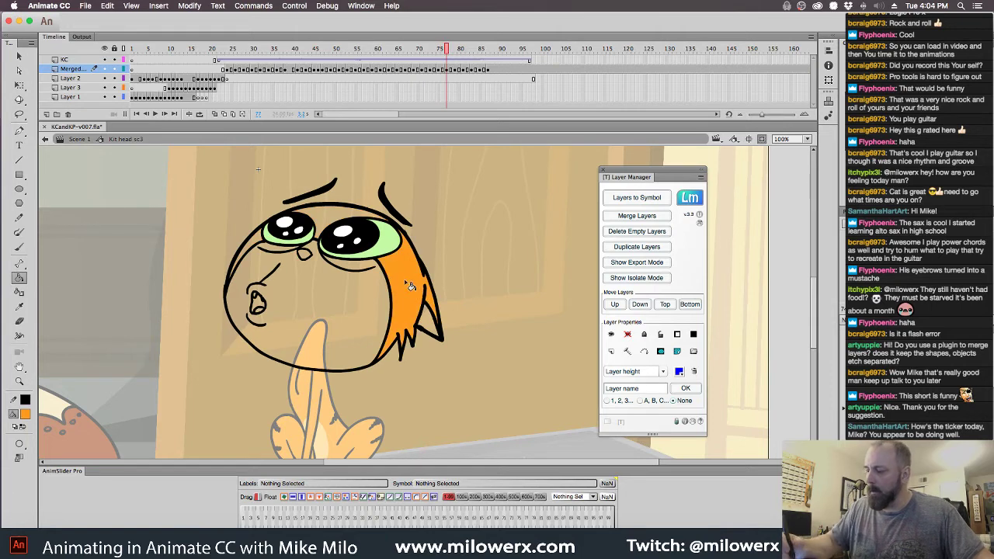
click(346, 222)
click(262, 242)
- Fill the fur areas of the kitten's head with orange on the line drawings at frames 79 and 81
key(period)
key(period)
click(412, 299)
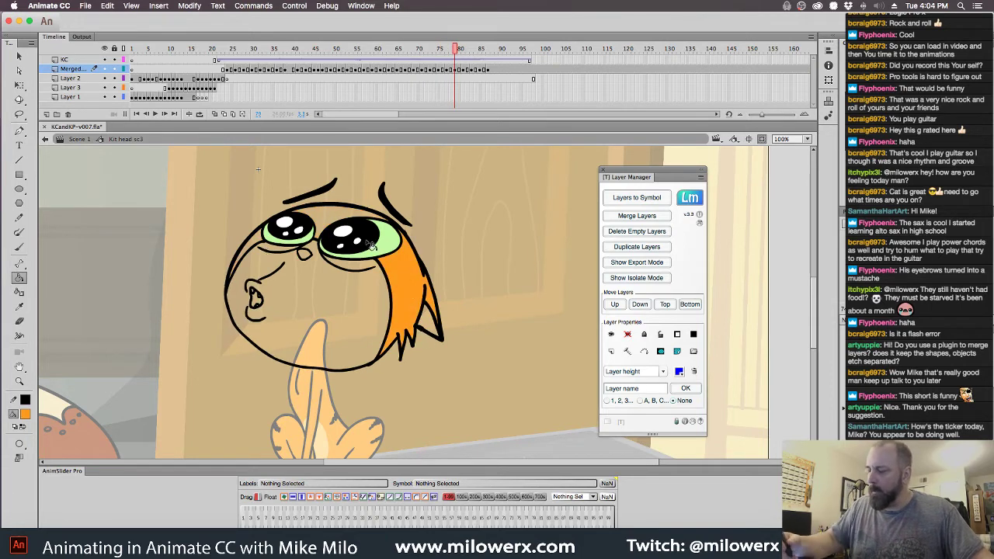
click(262, 247)
key(period)
click(410, 295)
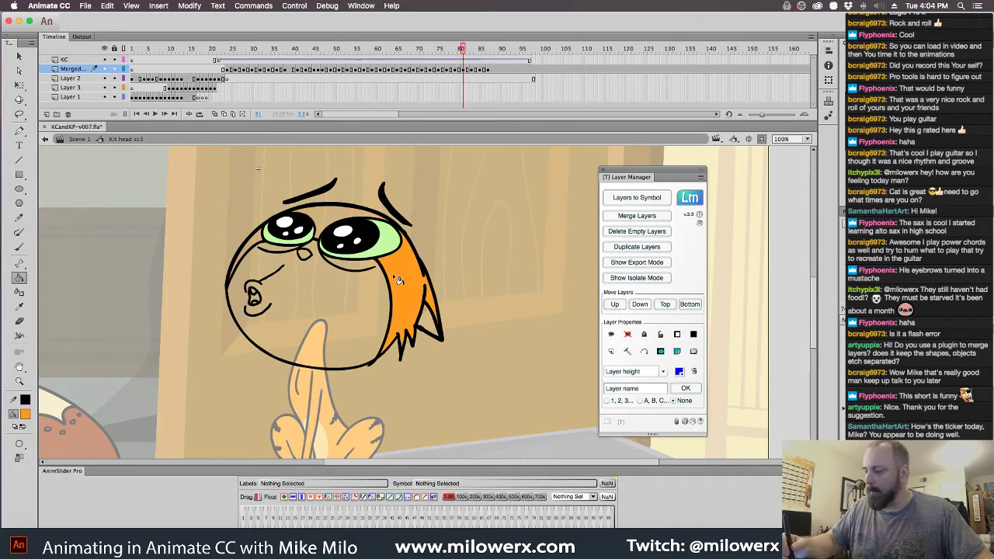
click(332, 225)
click(259, 246)
- Fill the cheek, forehead and face-edge fur of the kitten's head with orange at frames 83 and 85
key(period)
key(period)
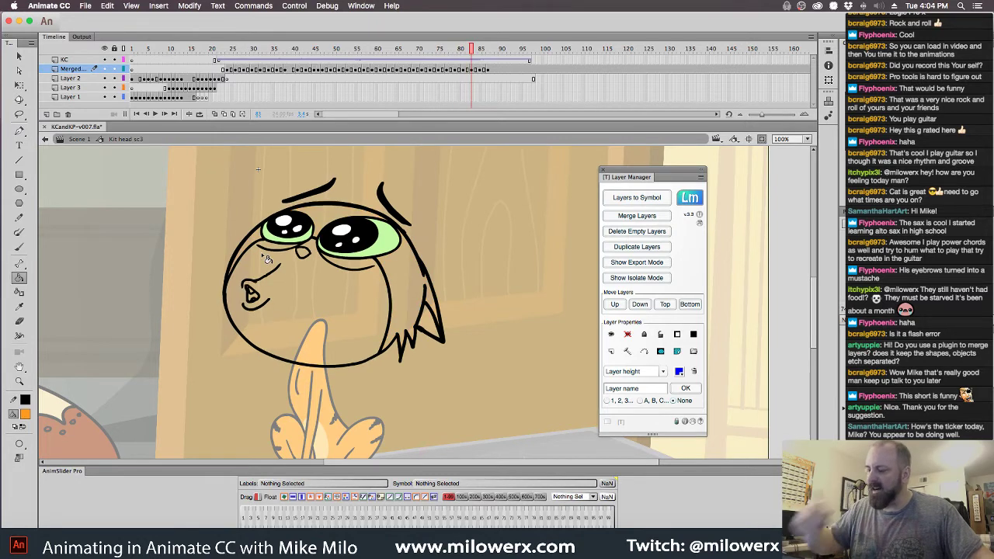
click(408, 295)
click(341, 222)
click(262, 247)
key(period)
key(period)
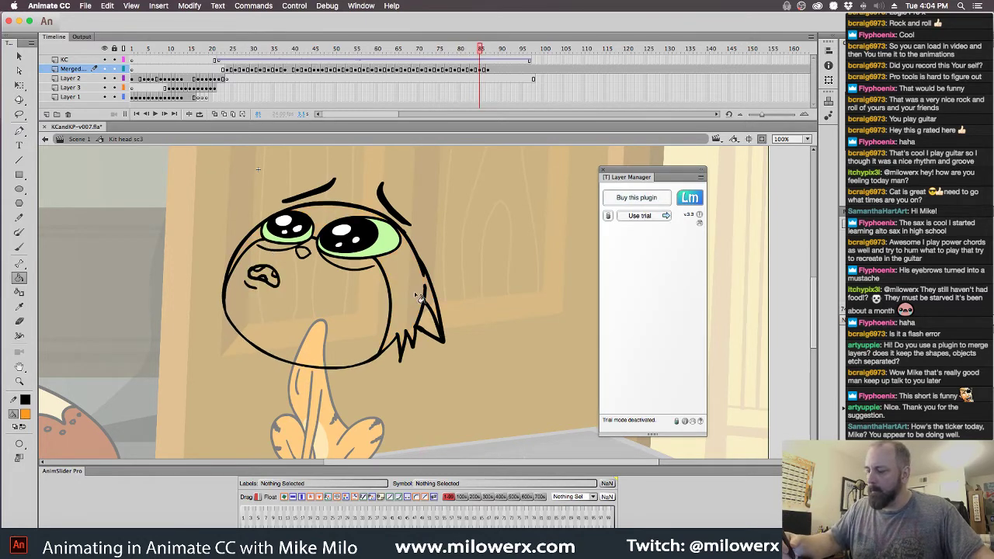
click(410, 295)
click(341, 222)
click(262, 246)
- Fill the cheek and forehead fur of the kitten's head with orange on the last line drawing at frame 87
key(period)
key(period)
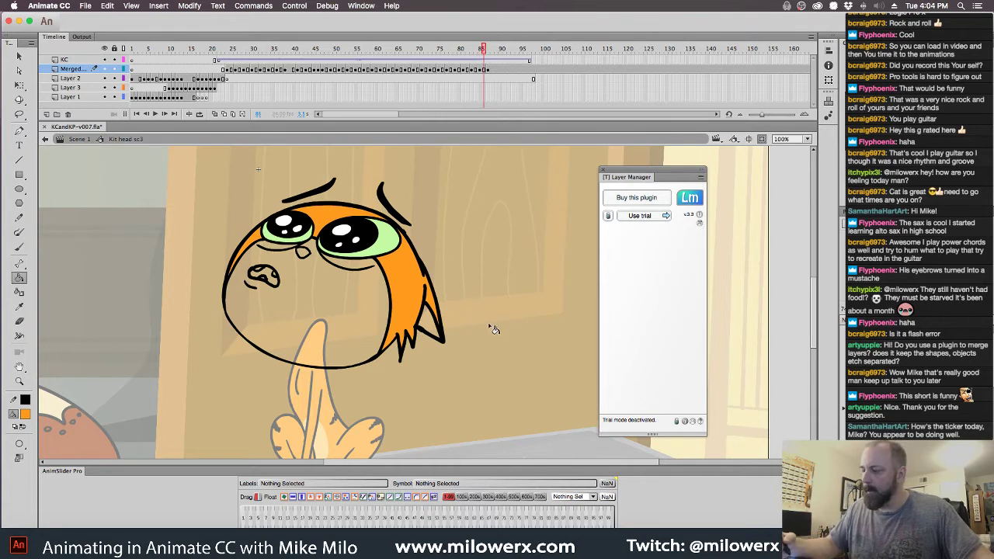
click(402, 284)
click(342, 225)
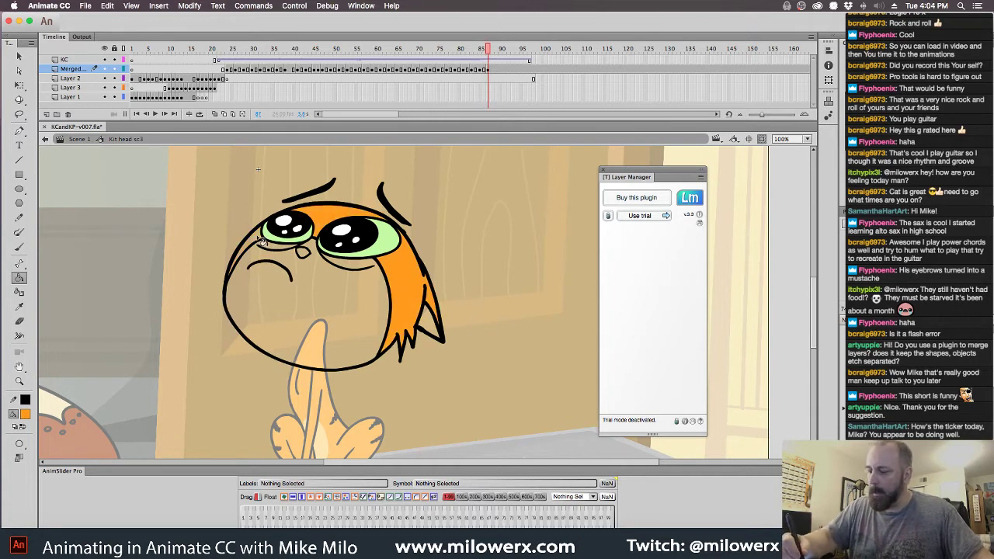
- Sample the pale orange of the kitten's inner ear at frame 20 as the fill colour and go to frame 25
drag(489, 51, 212, 61)
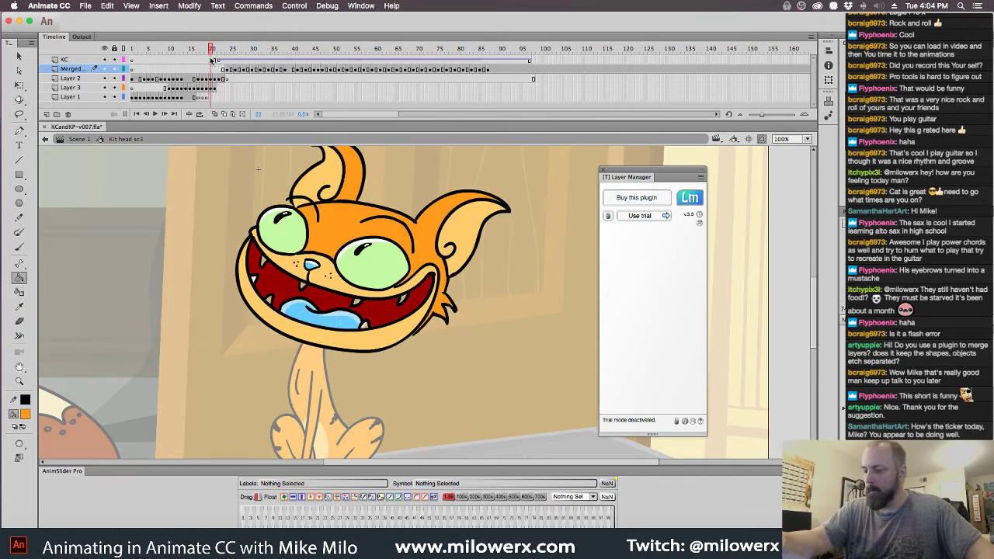
click(26, 413)
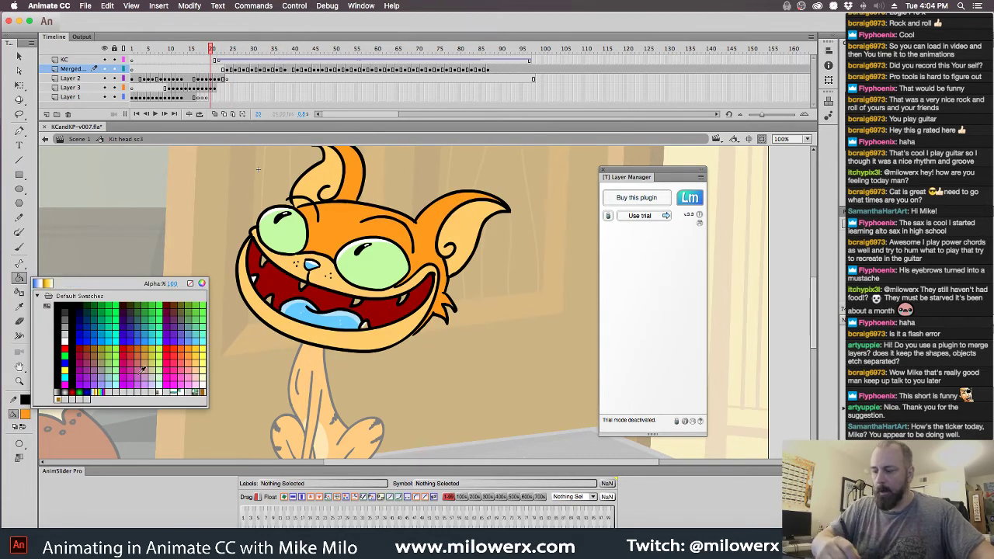
click(330, 180)
drag(214, 49, 230, 49)
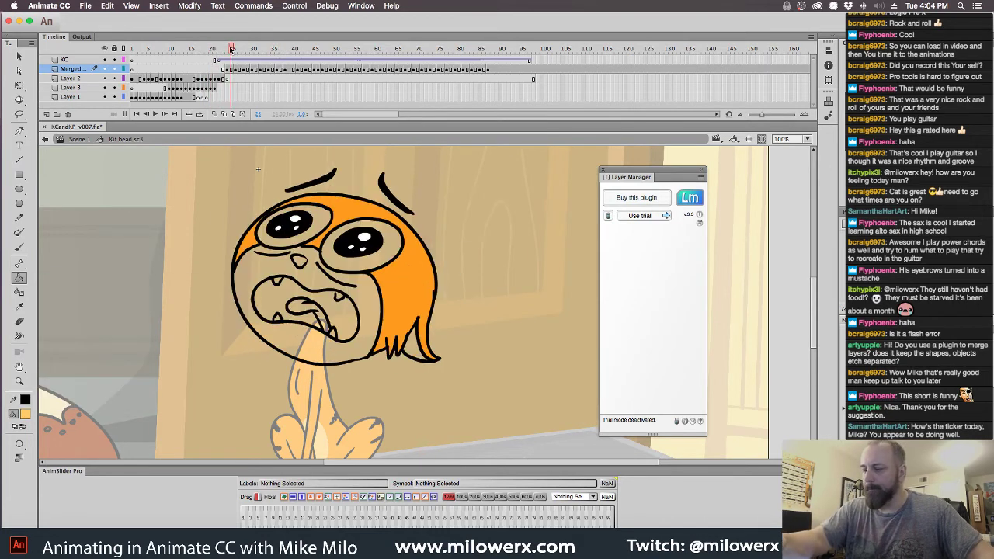
- Fill the kitten's lower face with pale orange on the line drawings from frame 25 to frame 28
click(372, 307)
key(period)
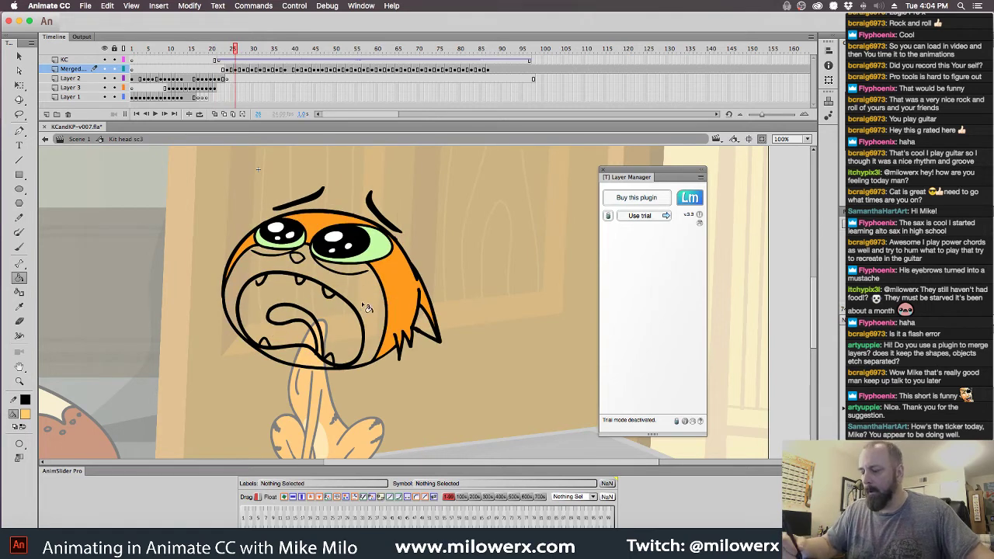
click(361, 302)
key(period)
key(period)
click(372, 305)
key(period)
key(period)
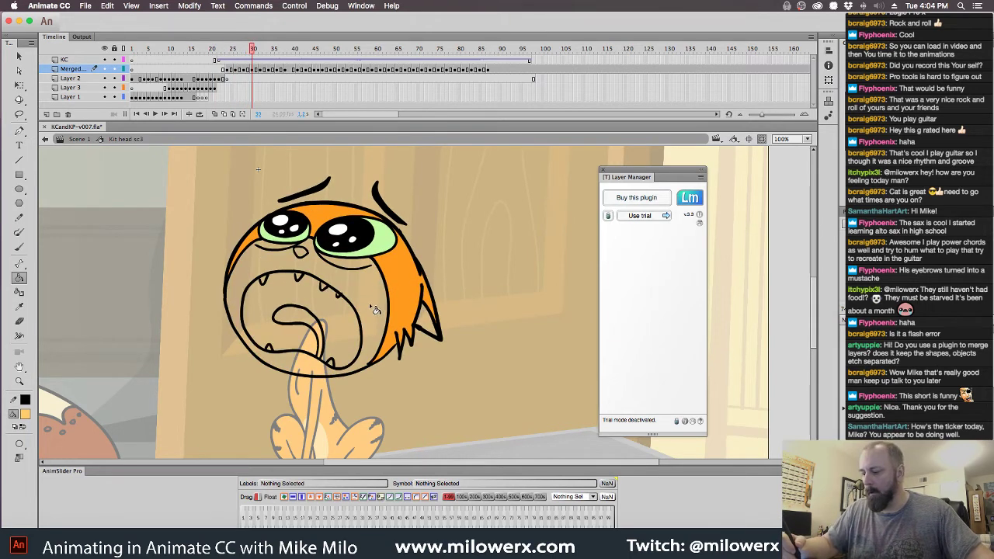
- Fill the lower face around the open mouth with pale orange on the drawings from frame 30 to frame 35
click(369, 304)
key(period)
key(period)
click(374, 306)
key(period)
key(period)
click(376, 308)
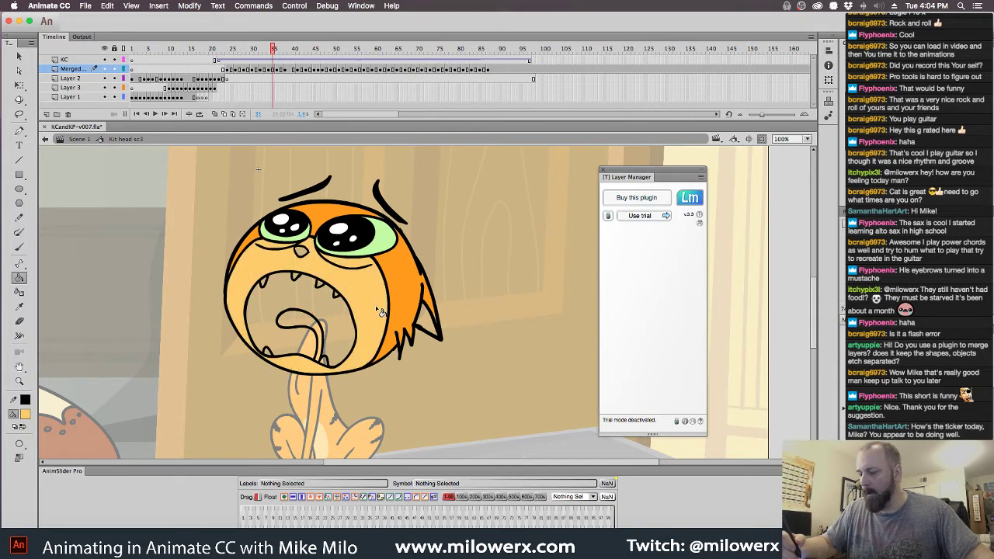
key(period)
key(period)
- Fill the kitten's lower face with pale orange on the drawings from frame 37 to frame 41
click(368, 303)
key(period)
key(period)
click(374, 311)
key(period)
key(period)
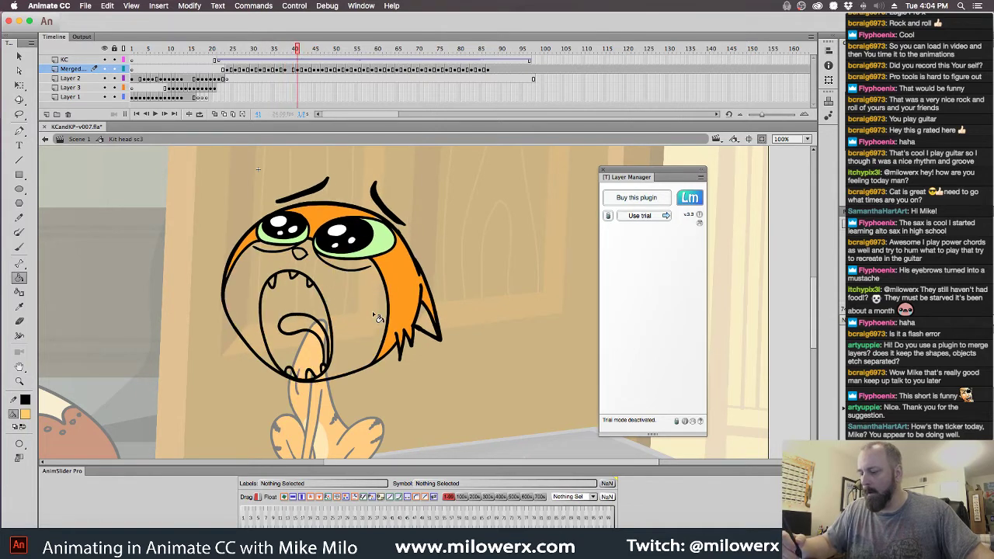
click(375, 315)
key(period)
key(period)
- Fill the kitten's lower face with pale orange on the drawings from frame 43 to frame 47
click(377, 319)
key(period)
key(period)
click(373, 320)
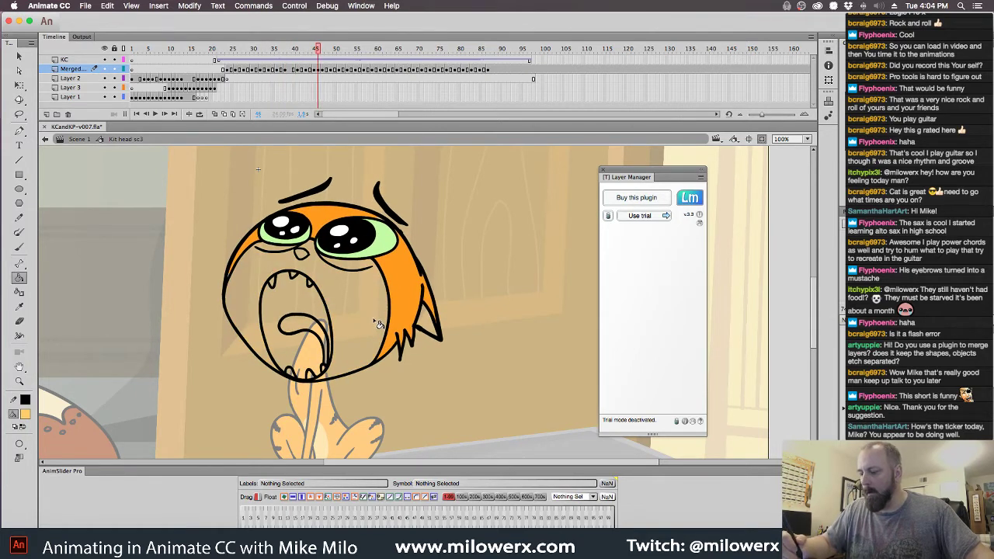
key(period)
key(period)
click(374, 317)
key(comma)
key(comma)
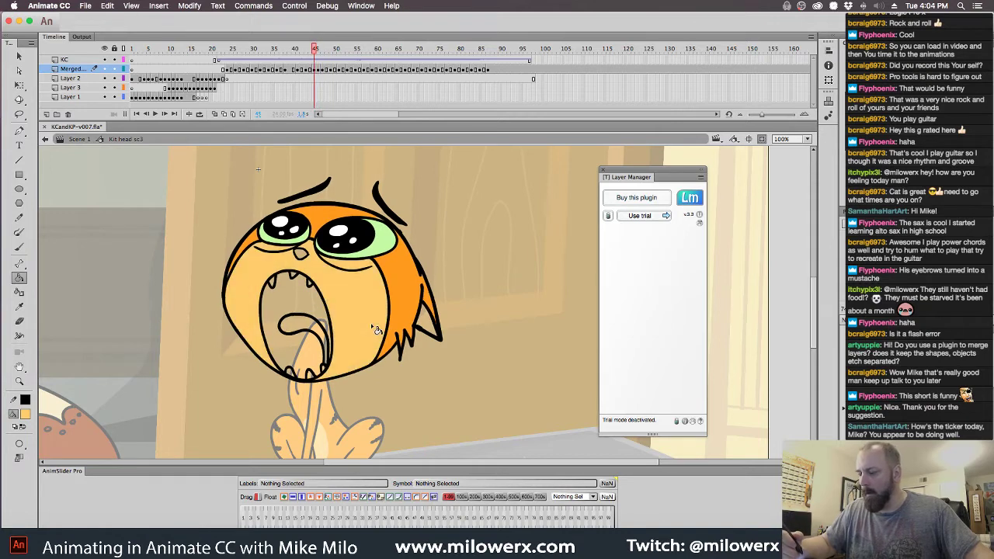
key(period)
click(376, 323)
- Check the preceding frames for missed fills and fill the lower face with pale orange on the drawing around frame 49
key(comma)
key(comma)
key(comma)
key(comma)
key(period)
key(period)
key(period)
key(period)
key(period)
key(period)
key(period)
click(373, 319)
key(period)
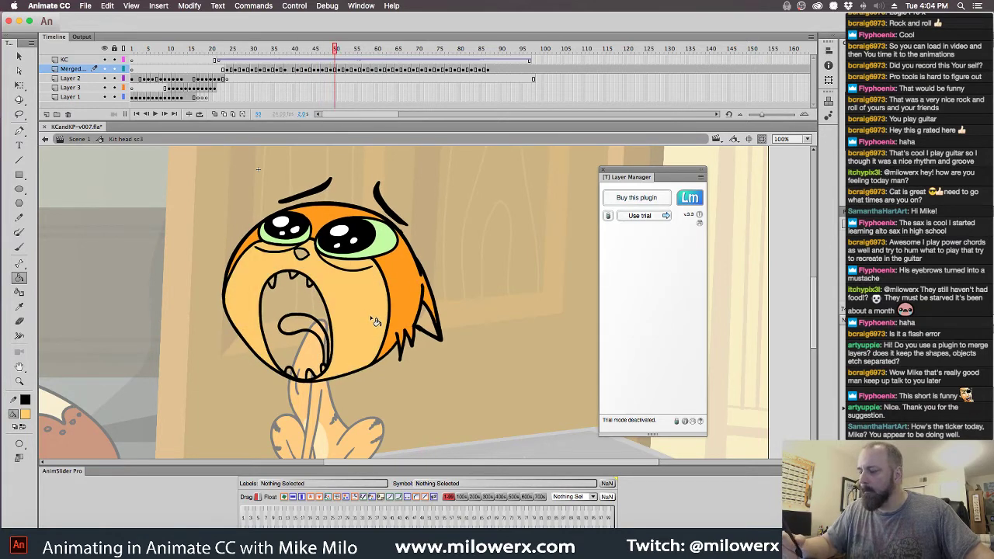
- Fill the kitten's lower face with pale orange on the drawings at frames 51 and 53
key(period)
click(376, 322)
key(period)
key(period)
click(369, 317)
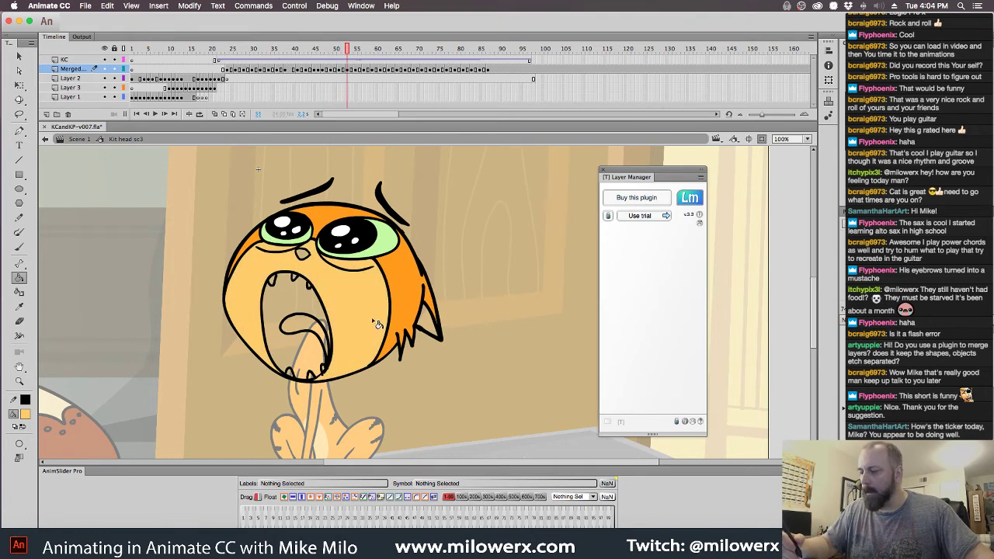
key(period)
key(period)
- Fill the kitten's lower face with pale orange on the drawings from frame 55 to frame 59
click(375, 329)
key(period)
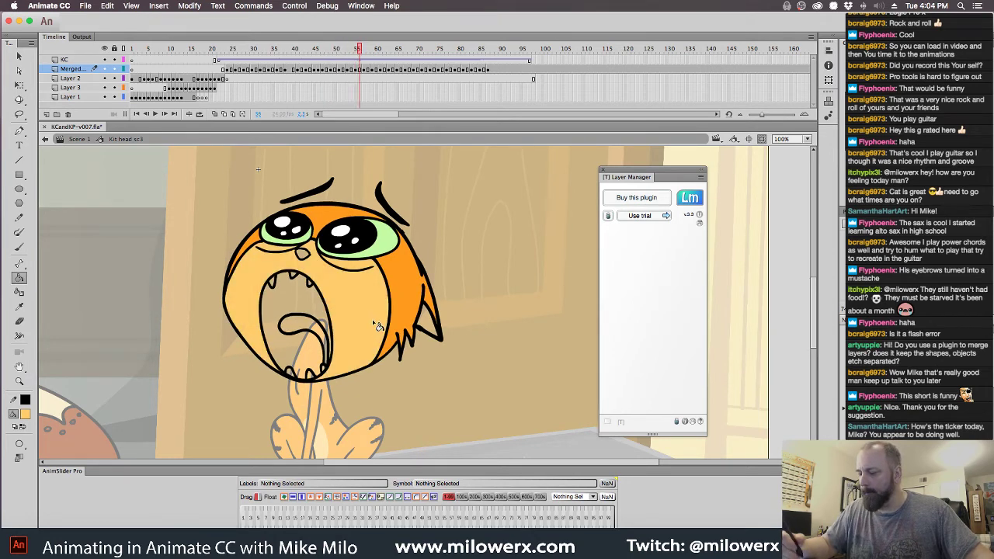
key(period)
click(376, 329)
key(period)
key(period)
click(373, 326)
key(period)
key(period)
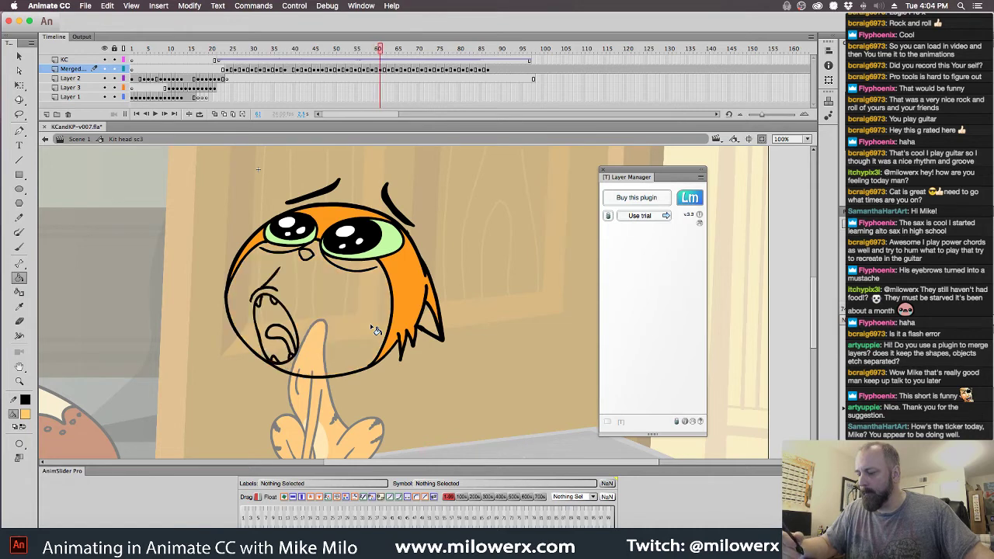
- Fill the lower face around the narrowing mouth with pale orange on the drawings at frames 61, 63 and 65
click(372, 327)
key(period)
key(period)
click(372, 327)
key(period)
key(period)
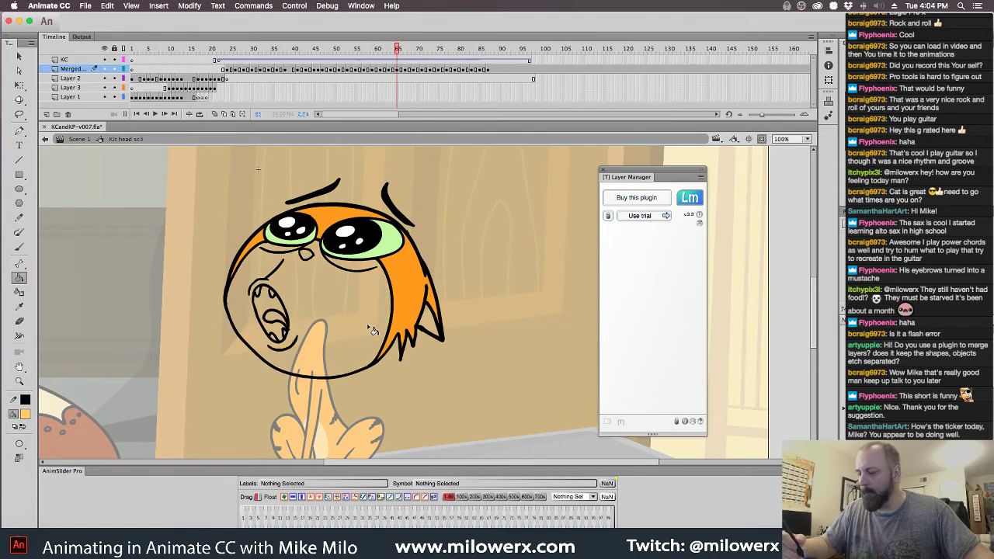
click(372, 326)
key(period)
key(period)
- Fill the kitten's lower face with pale orange on the drawings from frame 67 to frame 73
click(372, 327)
key(period)
click(372, 326)
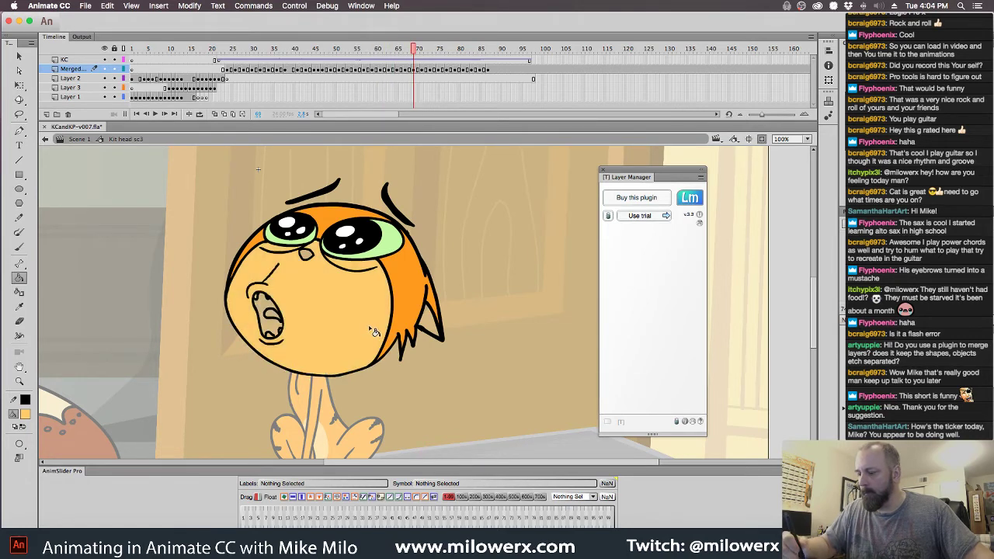
key(period)
key(period)
key(period)
click(373, 328)
key(period)
key(period)
click(372, 329)
key(period)
key(period)
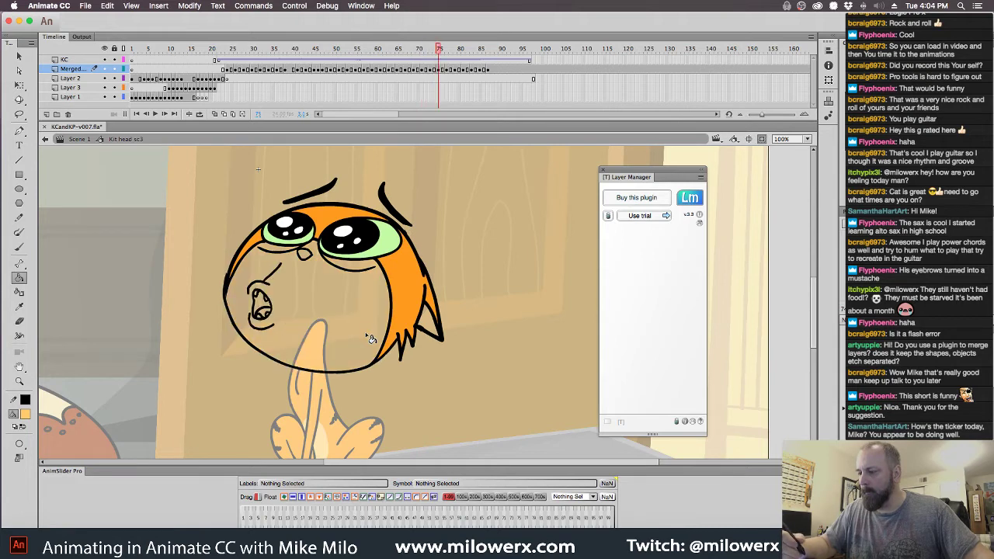
- Fill the lower face around the small mouth with pale orange on the drawings at frames 75, 77 and 79
click(372, 332)
key(period)
key(period)
click(373, 334)
key(period)
key(period)
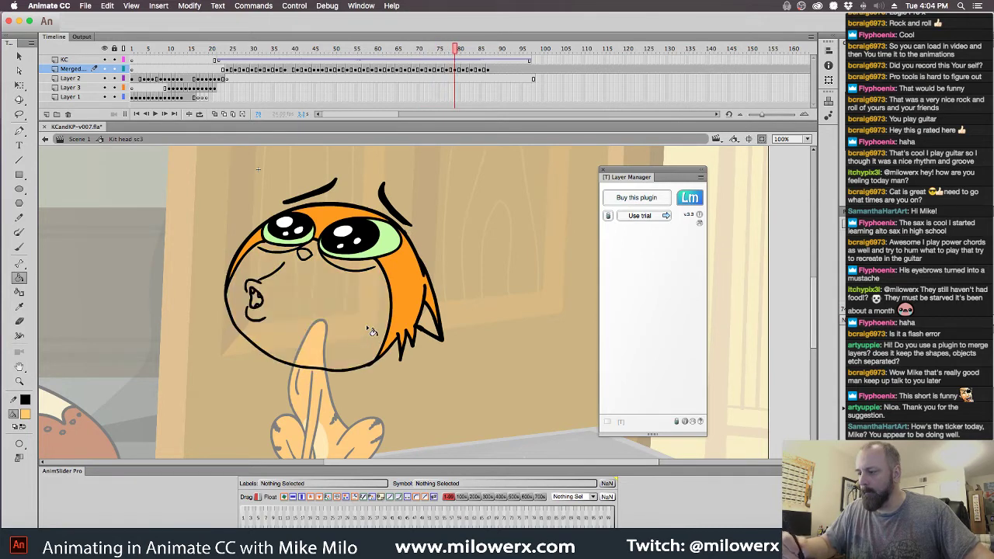
click(373, 336)
key(period)
key(period)
- Fill the kitten's lower face with pale orange on the remaining drawings from frame 81 to frame 87
click(372, 337)
key(period)
key(period)
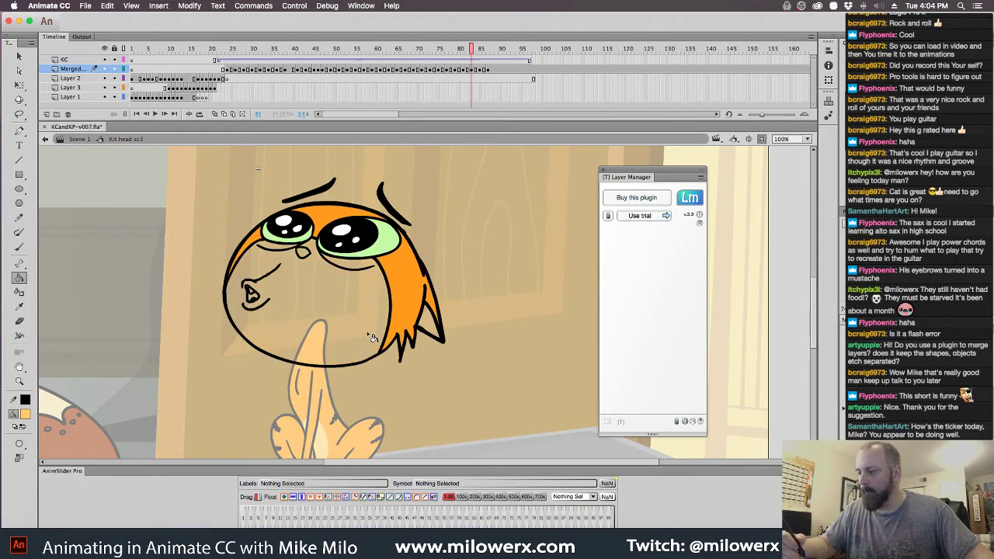
click(372, 336)
key(period)
key(period)
click(371, 336)
key(period)
key(period)
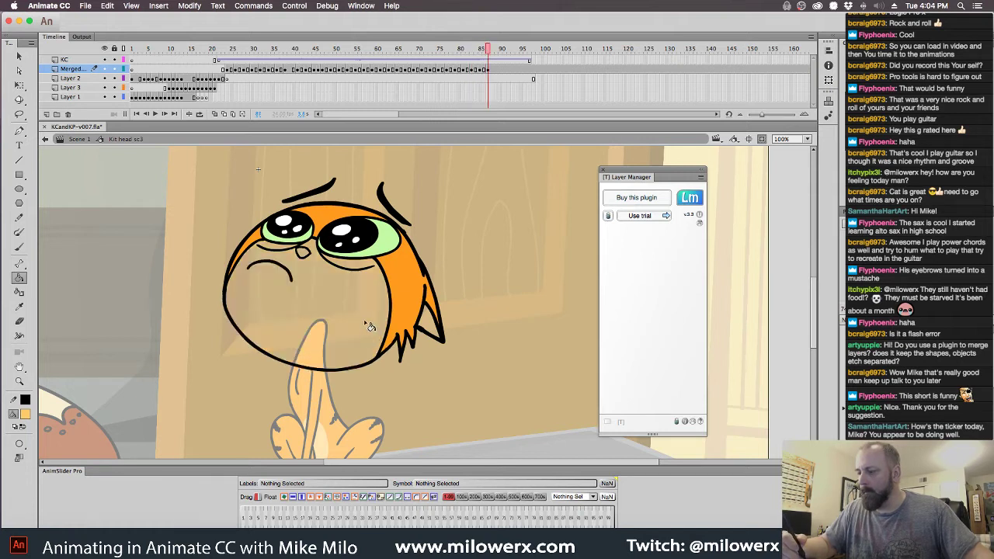
click(372, 332)
key(period)
key(comma)
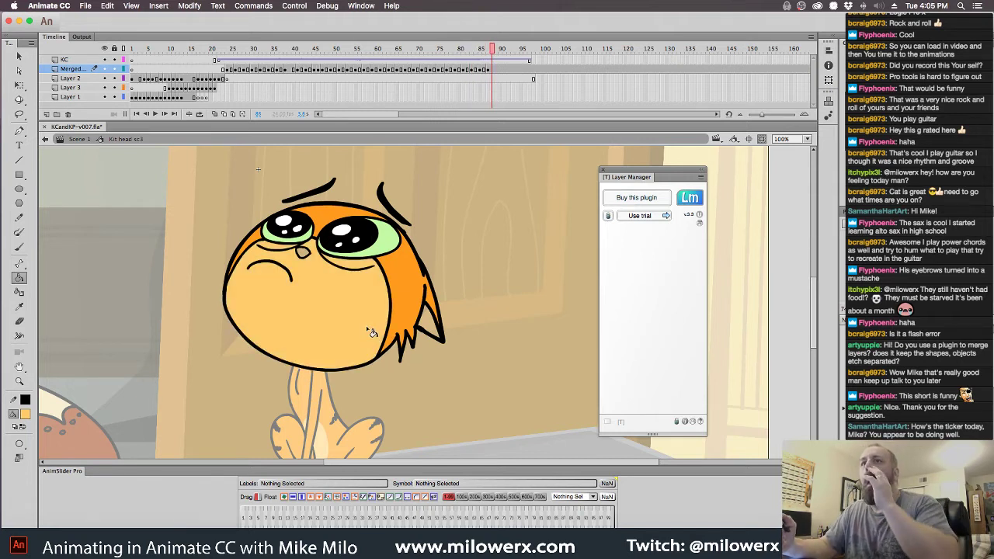
key(period)
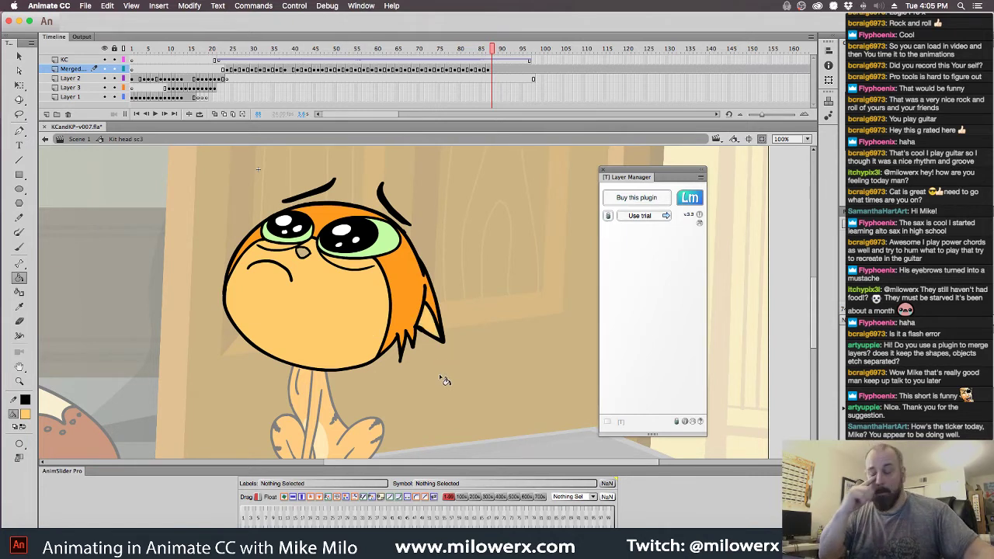
- Fill the kitten's inner ear with pale orange on the last drawings, working backwards to frame 81
key(comma)
key(comma)
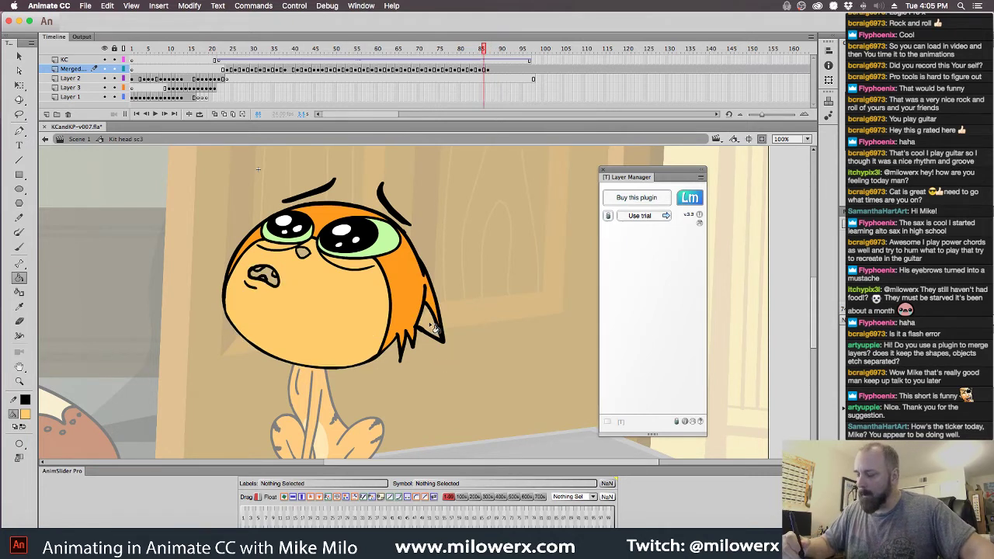
click(431, 329)
key(comma)
key(comma)
click(428, 329)
key(comma)
key(comma)
key(comma)
key(comma)
key(comma)
key(comma)
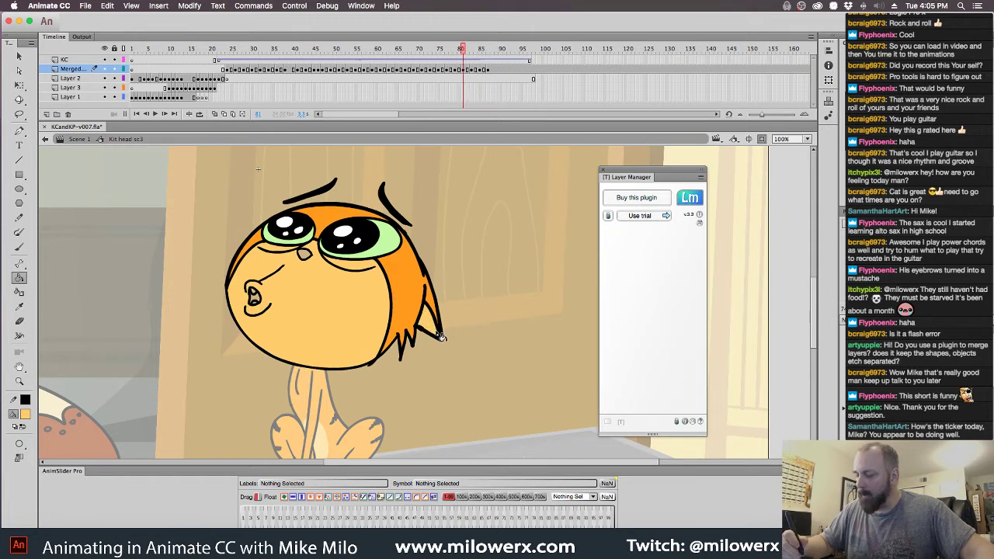
- Continue backwards from frame 80 to frame 68, filling the inner ear with pale orange on each drawing
key(comma)
key(comma)
key(comma)
key(comma)
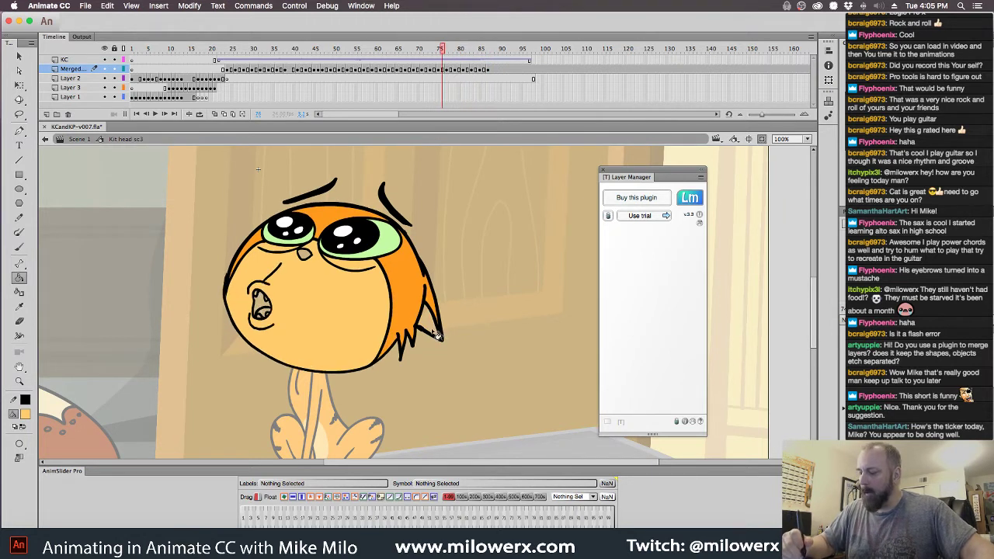
key(comma)
key(comma)
key(comma)
key(comma)
key(comma)
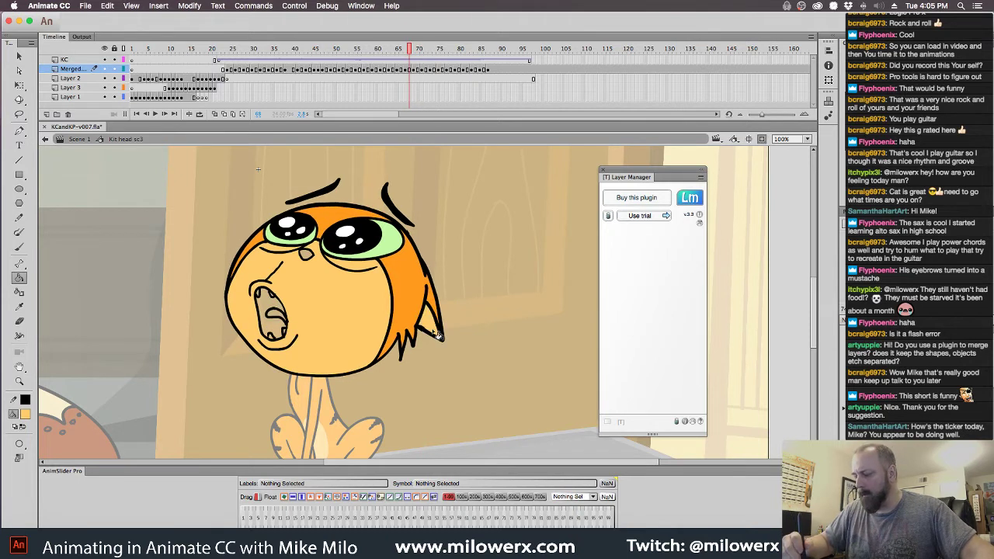
- Fill the inner ear with pale orange on the drawings from frame 67 back to frame 59
key(comma)
key(comma)
key(comma)
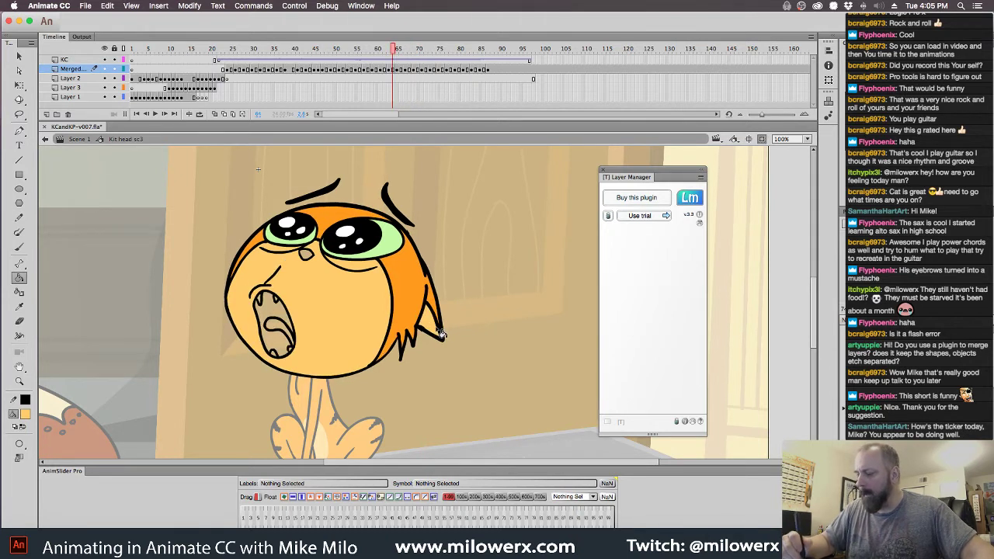
key(comma)
key(comma)
key(comma)
key(comma)
key(comma)
key(comma)
key(comma)
key(comma)
key(comma)
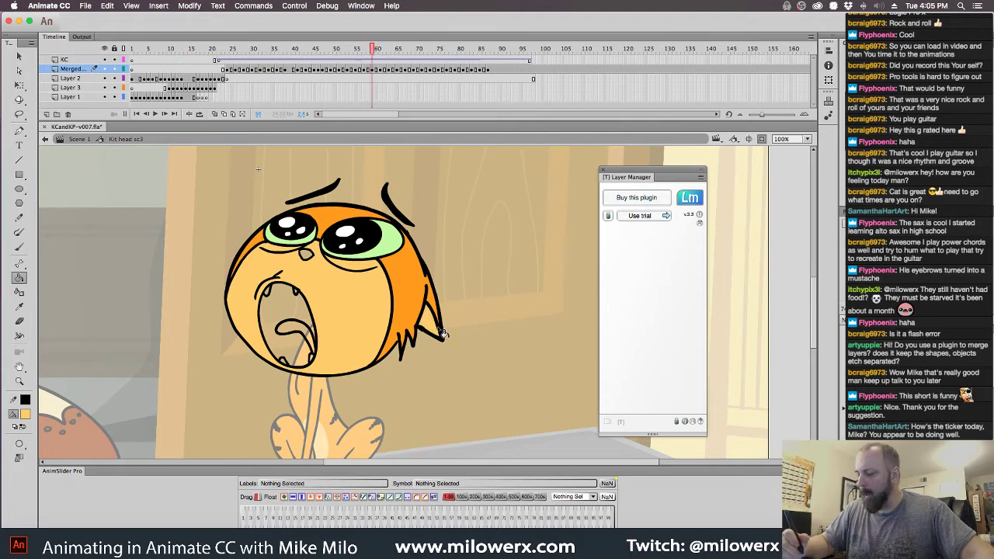
- Fill the inner ear with pale orange on the drawings from frame 58 back to frame 48
key(comma)
key(comma)
key(comma)
key(comma)
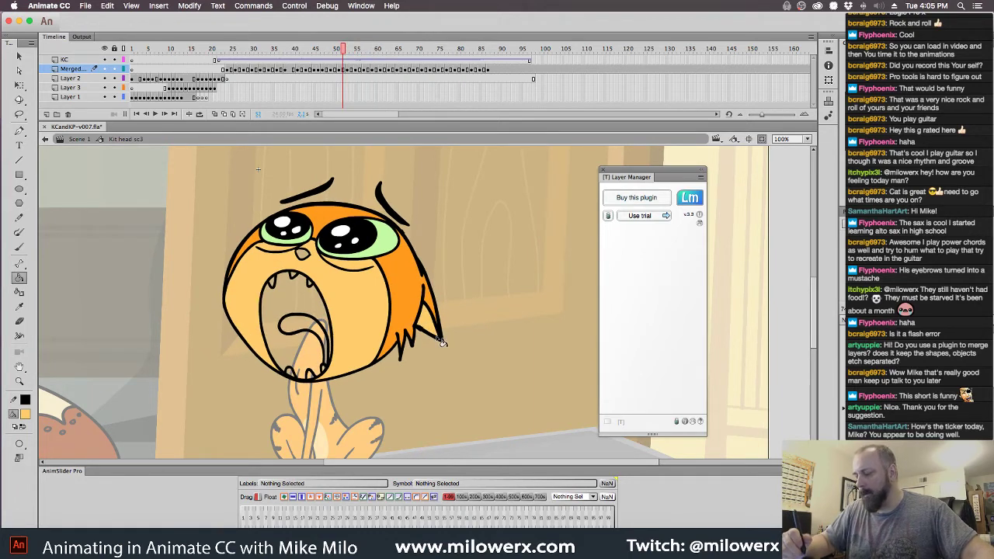
key(comma)
key(comma)
key(comma)
key(comma)
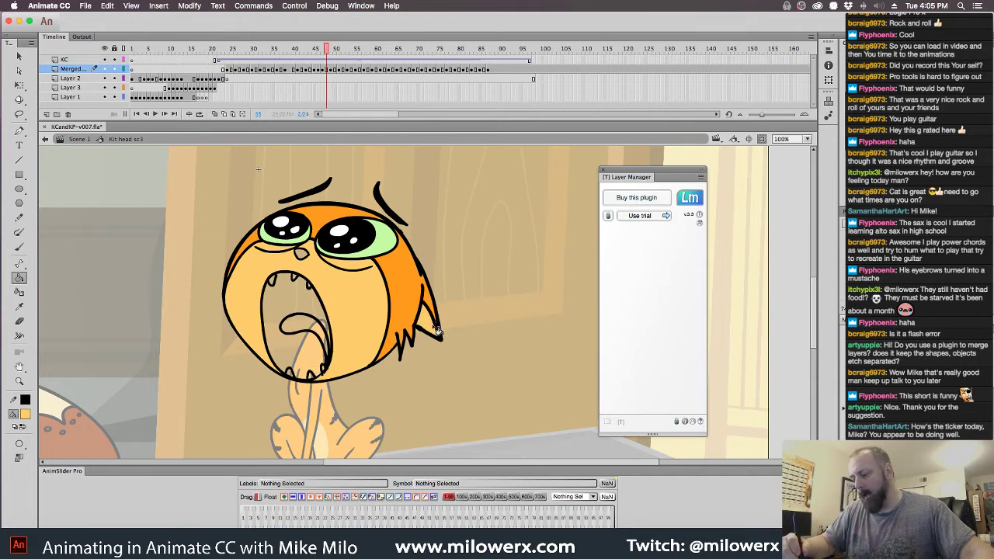
- Continue backwards from frame 47 to frame 37, filling the kitten's inner ear with pale orange on each drawing
key(comma)
key(comma)
key(comma)
key(comma)
key(comma)
key(comma)
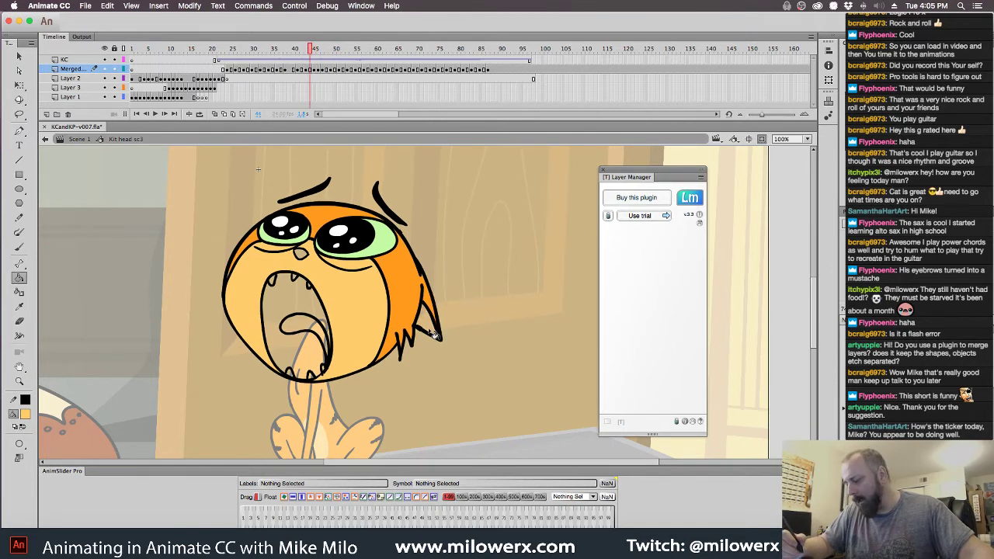
key(comma)
key(comma)
key(comma)
key(comma)
key(comma)
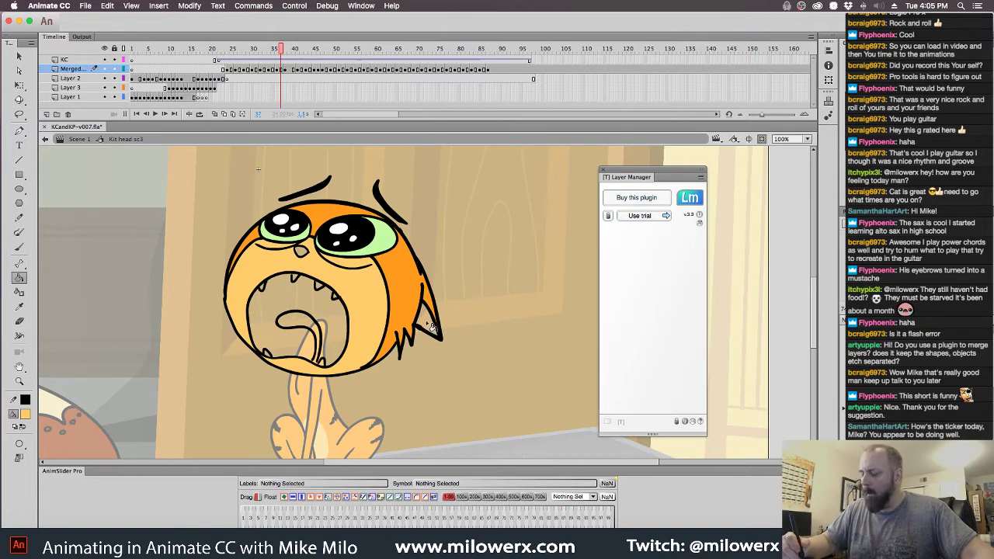
- Fill the inner ear with pale orange on the remaining drawings from frame 36 back to frame 23
key(comma)
key(comma)
key(comma)
key(comma)
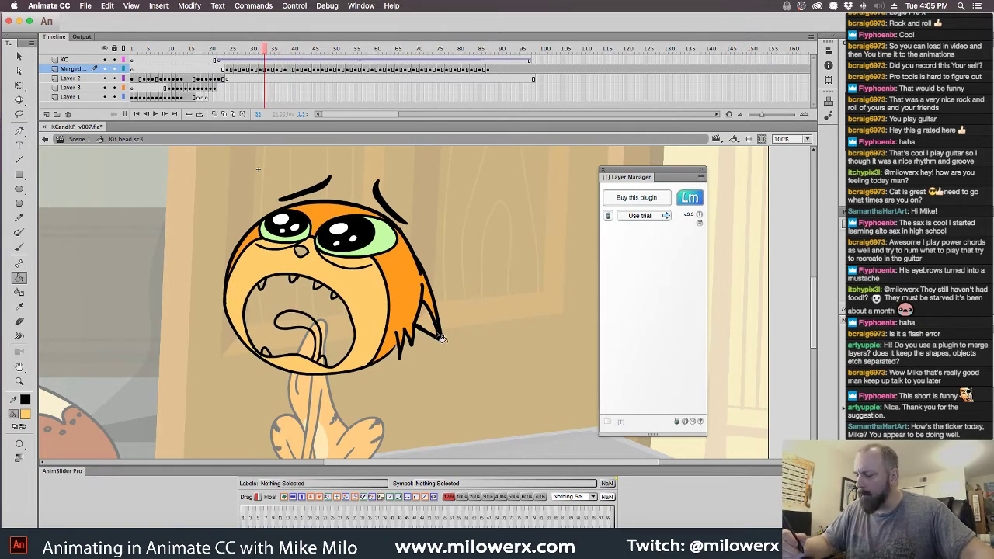
key(comma)
key(comma)
key(comma)
key(comma)
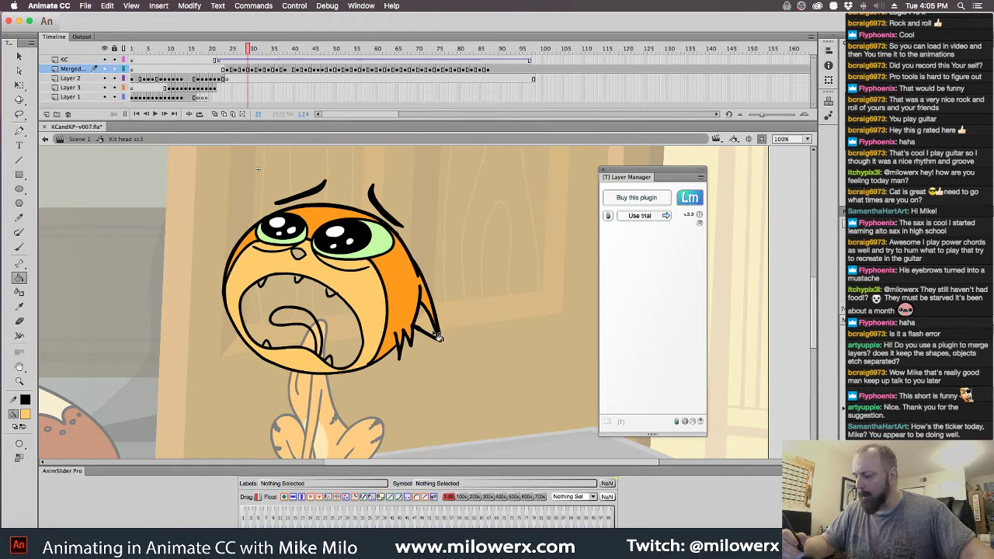
key(comma)
key(comma)
key(comma)
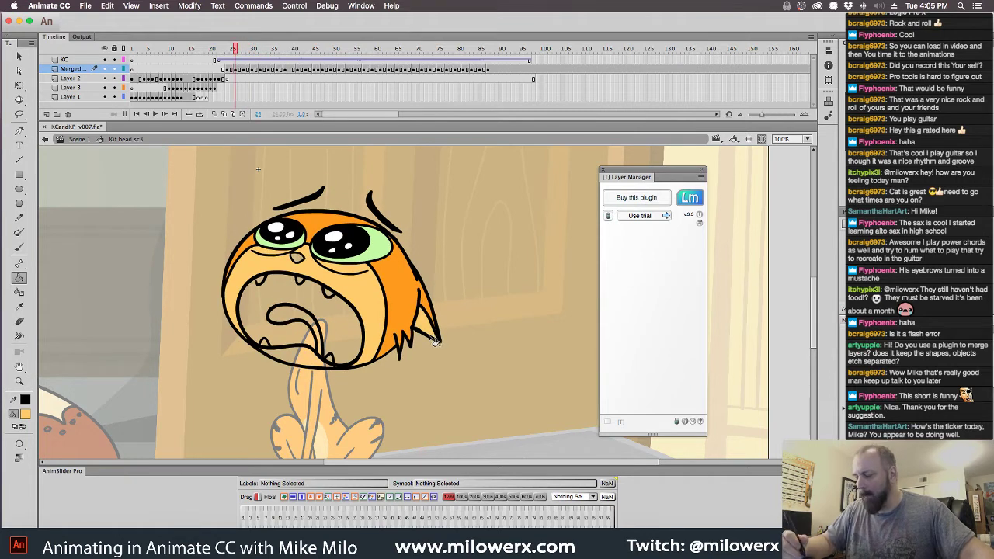
key(comma)
key(comma)
key(comma)
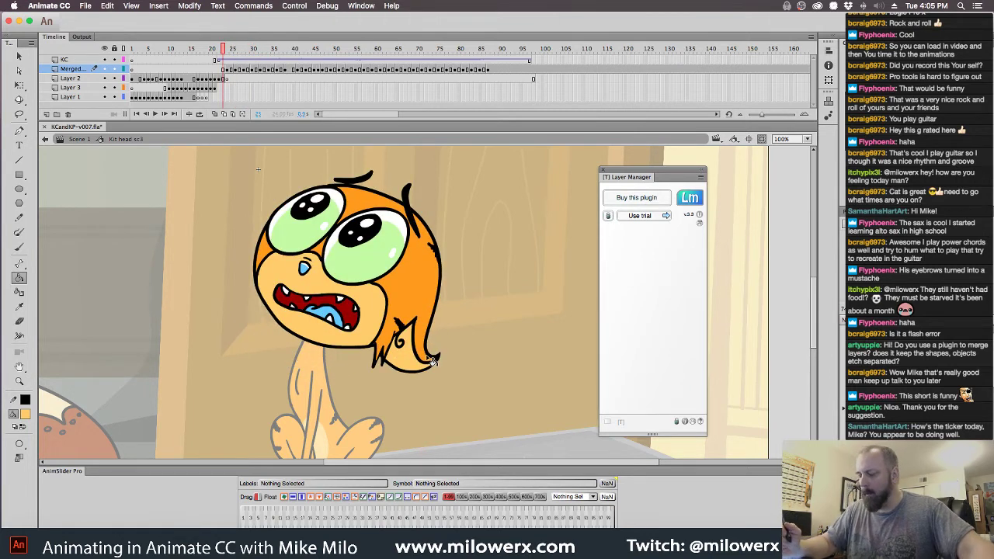
- Sample the mouth's dark red from the frame 23 drawing, try it on the mouth in frame 24, and undo that fill
click(26, 414)
click(324, 300)
key(period)
click(344, 315)
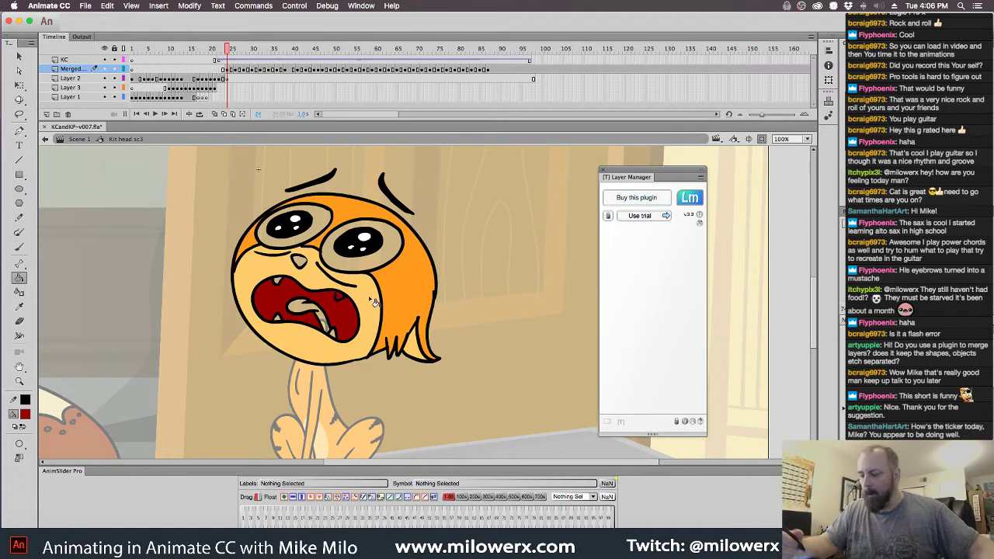
key(super+z)
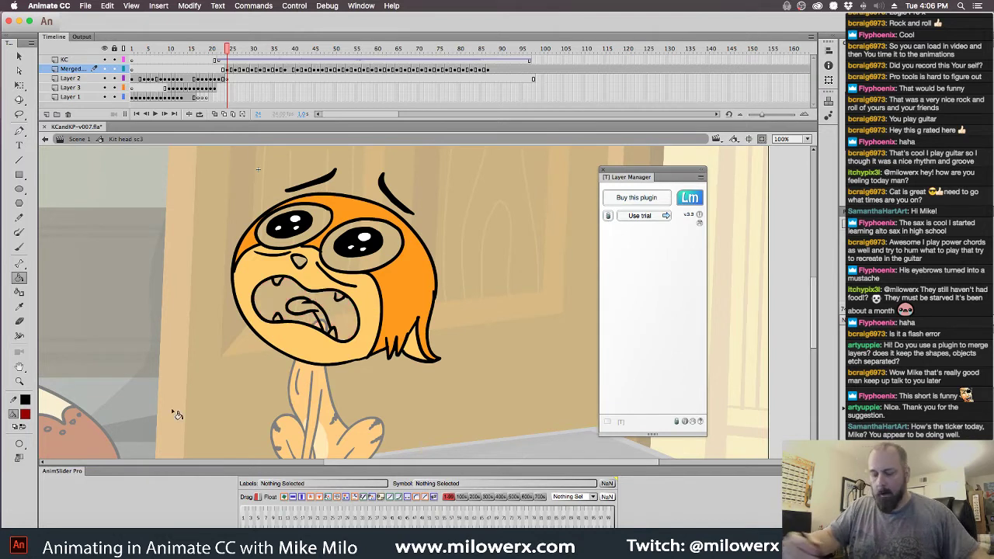
- Change the Paint Bucket's gap size option and fill the open mouth around the tongue with dark red on frame 24
click(20, 444)
click(72, 454)
click(357, 329)
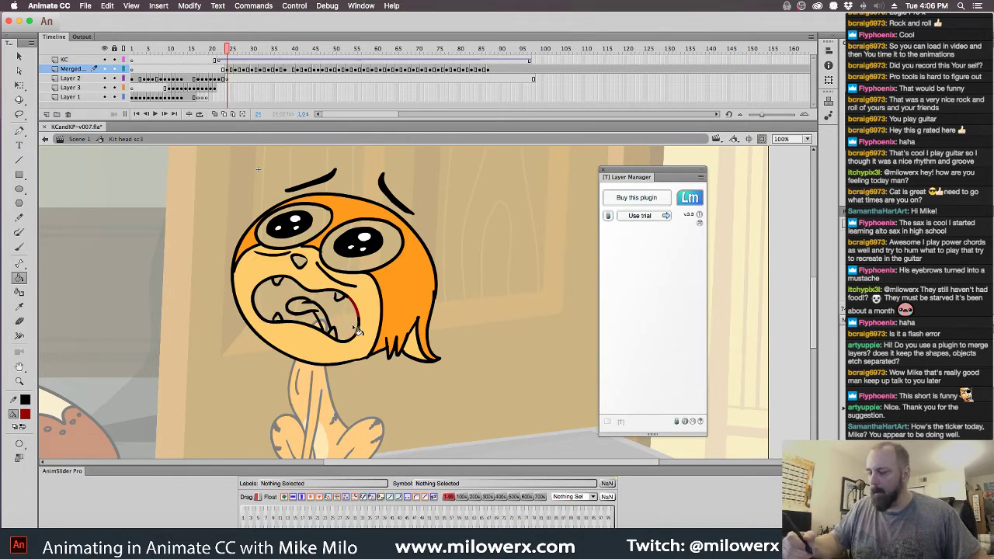
key(.)
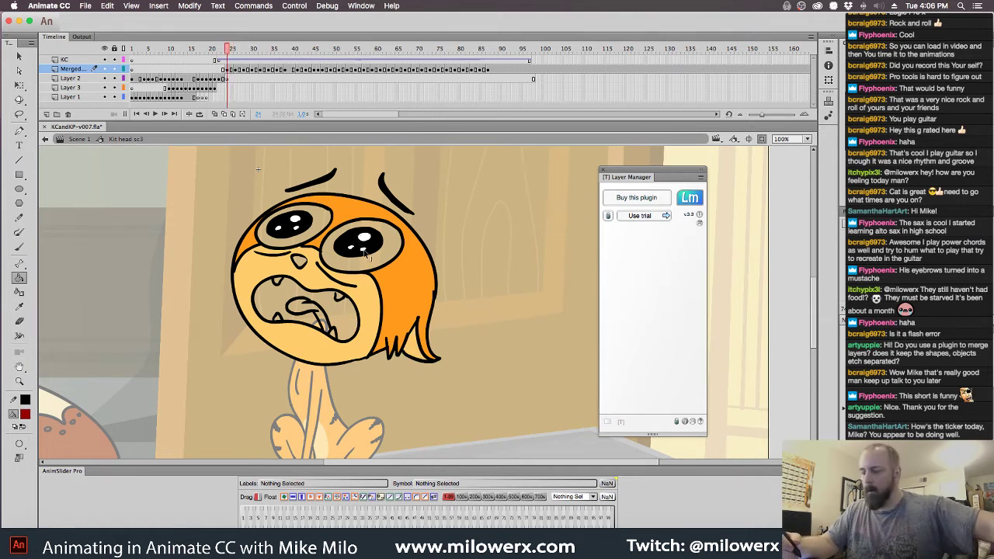
click(350, 319)
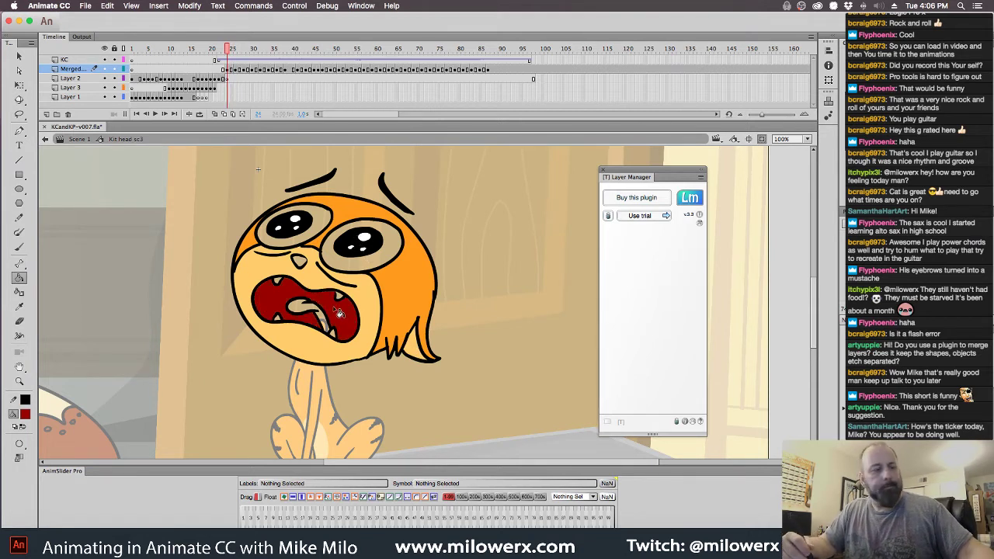
- Fill the mouth interior with dark red on the drawings from frame 25 to frame 30
key(.)
key(.)
key(.)
key(.)
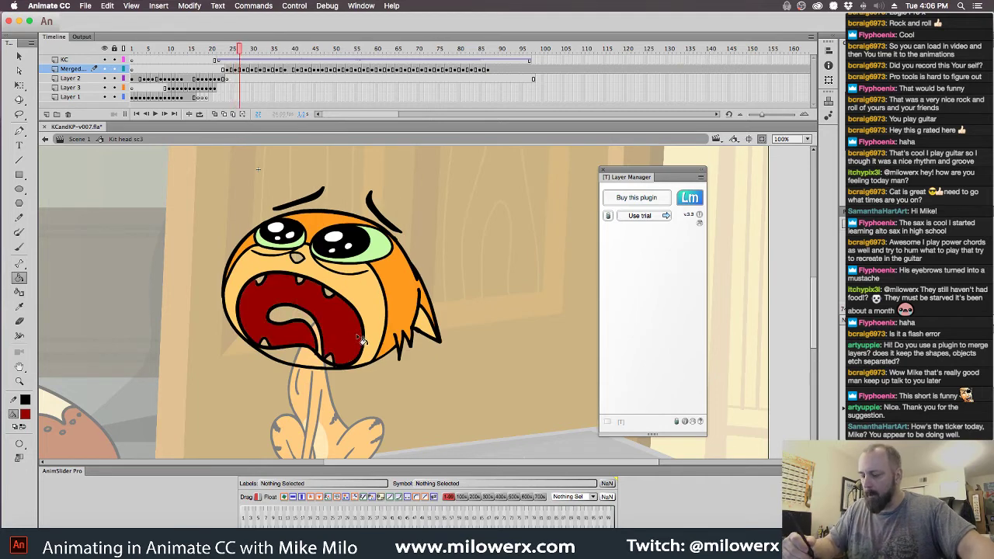
click(351, 331)
key(.)
key(.)
click(349, 327)
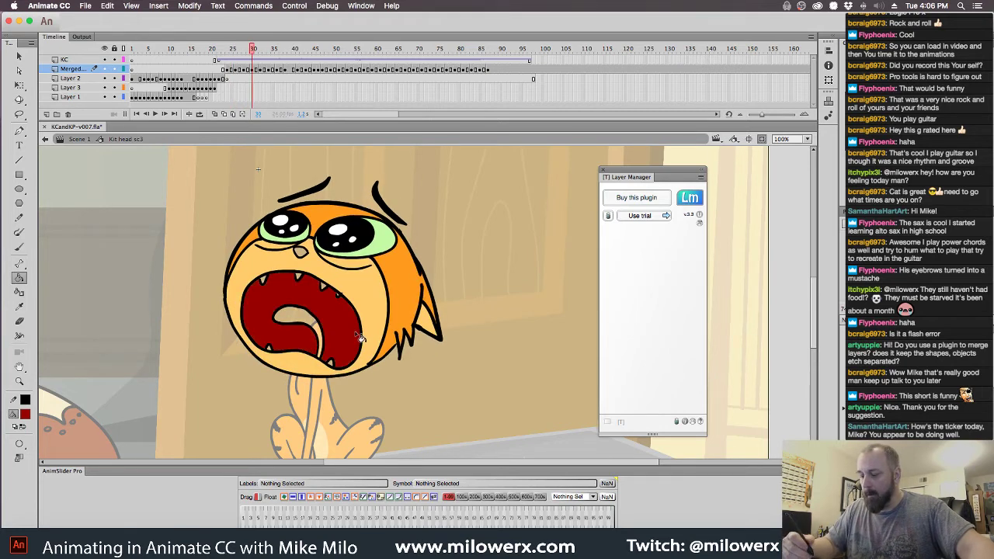
- Fill the mouth interior with dark red on the drawings from frame 31 to frame 34
key(.)
key(.)
click(350, 333)
key(.)
key(.)
click(351, 336)
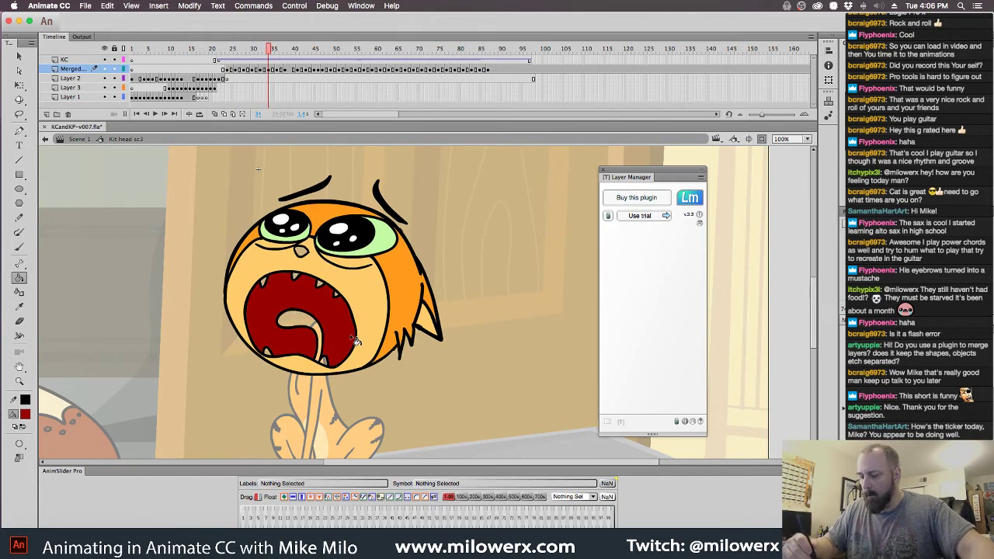
- Continue forward from frame 35 to frame 38, filling the mouth around the tongue with dark red
key(.)
key(.)
click(351, 342)
key(.)
key(.)
click(339, 320)
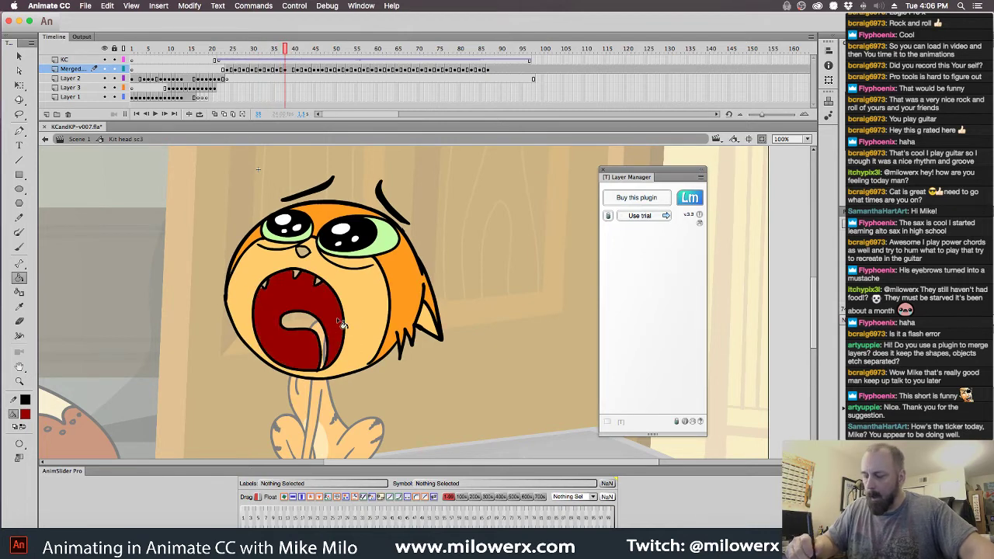
- Fill the narrowing open mouth with dark red on the drawings from frame 39 to frame 43
key(.)
key(.)
key(.)
key(.)
click(326, 313)
key(.)
key(.)
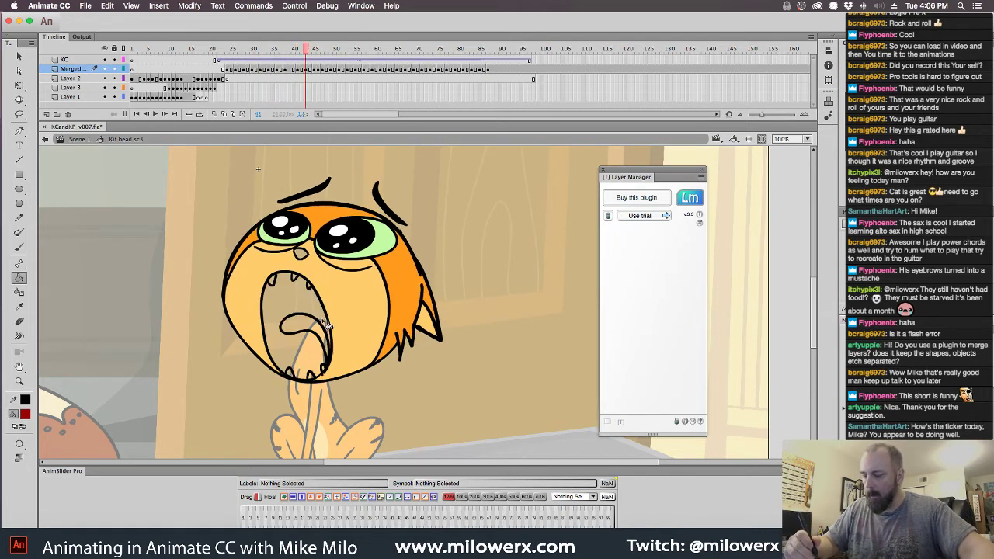
click(321, 317)
- Fill the mouth interior with dark red on the drawings from frame 44 to frame 47
key(.)
key(.)
click(323, 309)
key(.)
key(.)
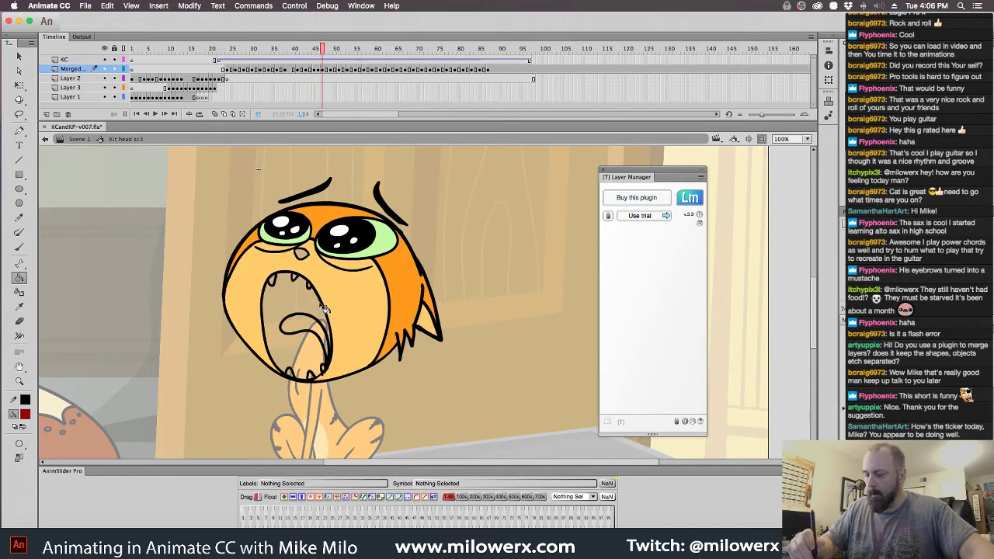
key(.)
click(309, 302)
key(.)
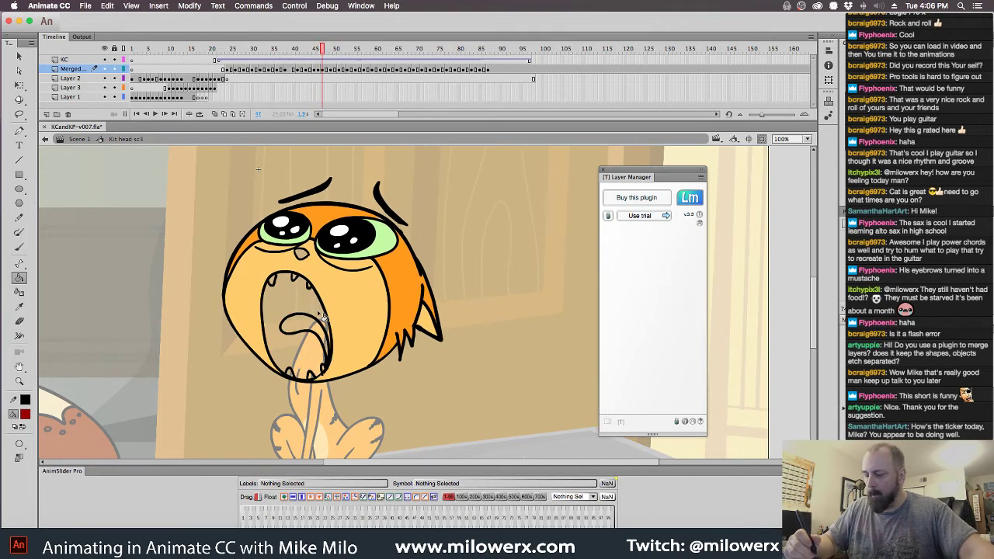
click(306, 309)
- Continue forward from frame 48 to frame 54, filling the mouth interior with dark red on each drawing
key(period)
key(period)
click(317, 312)
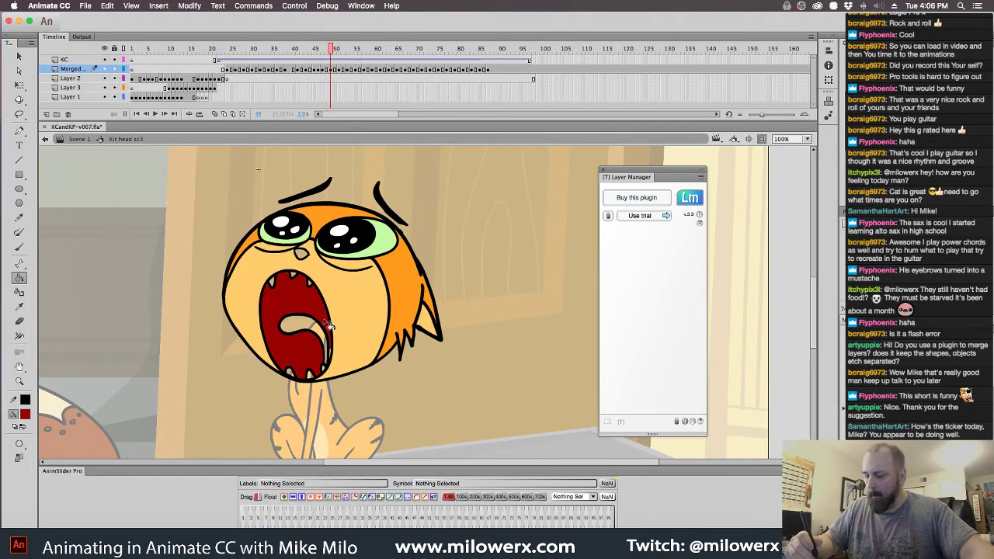
key(period)
key(period)
click(310, 309)
key(period)
key(period)
click(318, 312)
key(period)
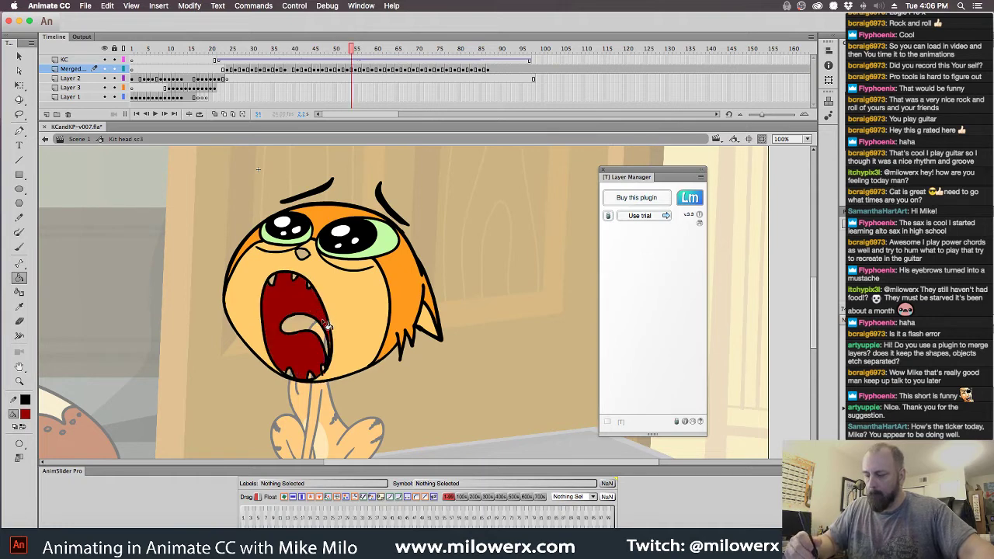
- Fill the mouth interior with dark red on the drawings from frame 55 to frame 58
key(period)
click(309, 309)
key(period)
key(period)
click(315, 312)
key(period)
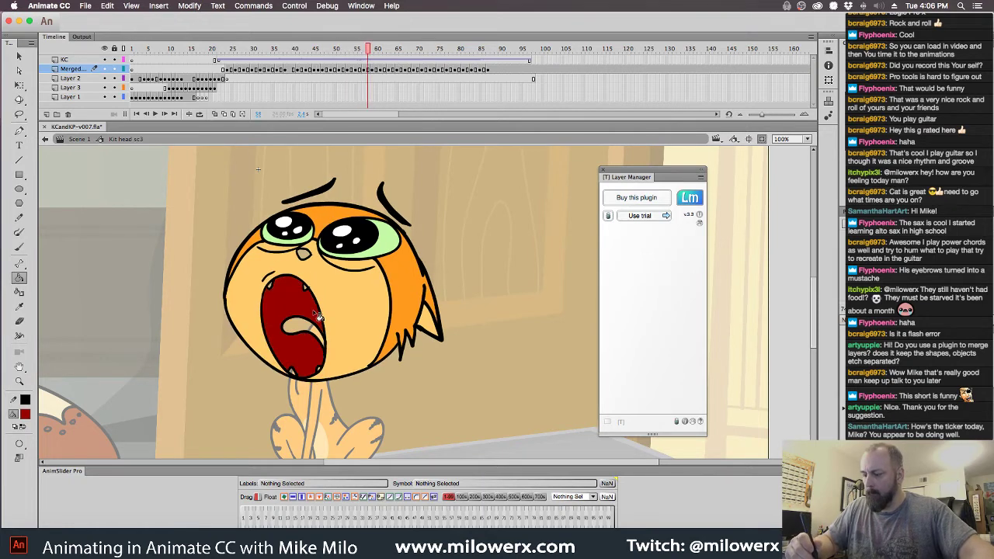
- Fill the shrinking mouth with dark red on the drawings from frame 59 to frame 62
key(period)
click(305, 312)
key(period)
key(period)
click(281, 318)
key(period)
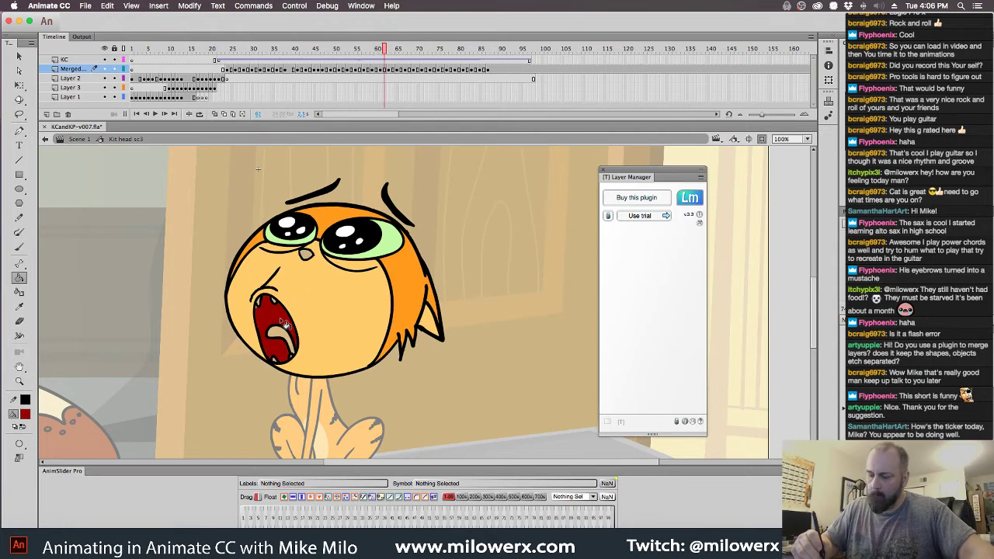
- Fill the mouth with dark red on frames 63 and 64, including the area below the tongue on frame 64
key(period)
click(275, 316)
key(period)
key(period)
key(comma)
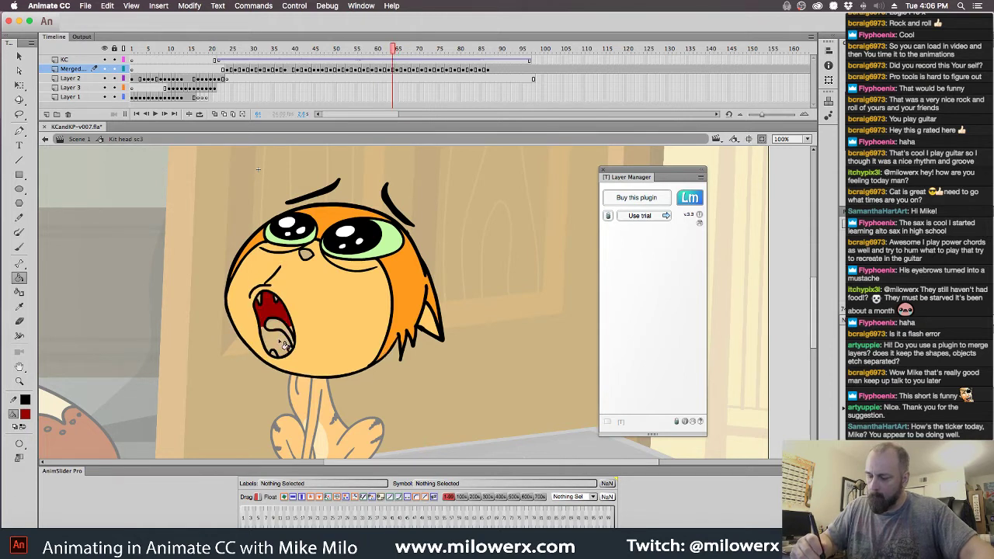
click(282, 342)
- Fill the mouth areas above and below the tongue with dark red on frames 65 and 66
key(period)
key(period)
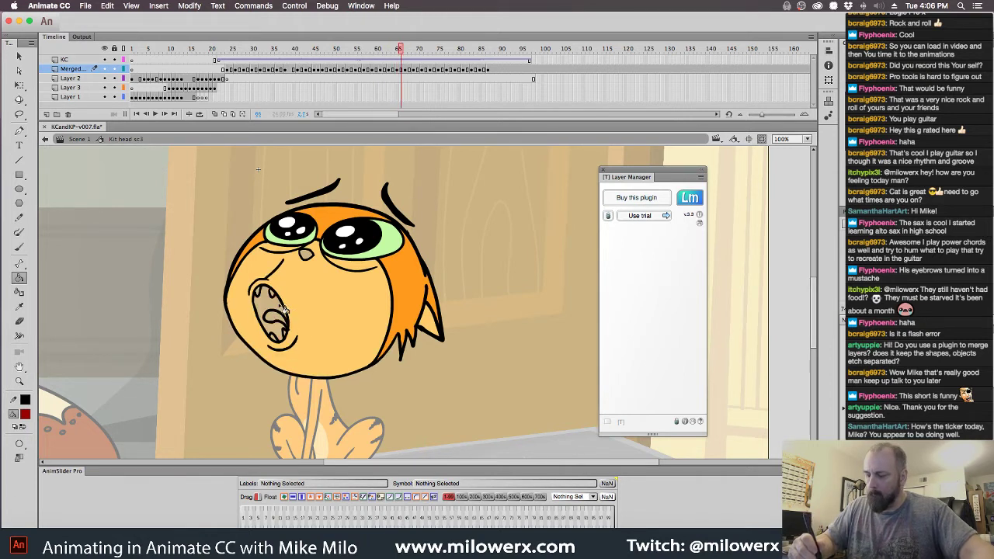
click(282, 319)
click(278, 333)
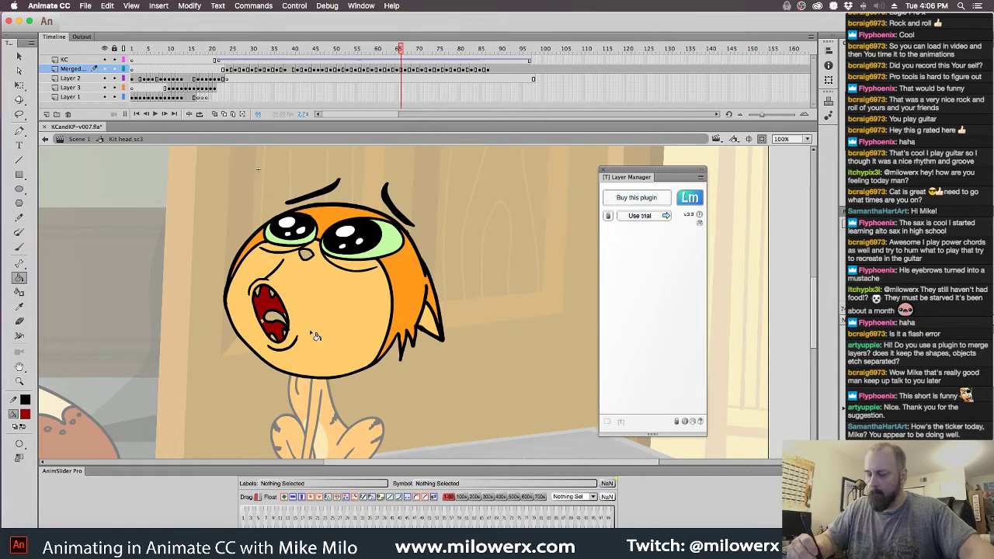
- Working close up at 200%, fill the small mouth with dark red on the drawings from frame 67 to frame 70
super+click(292, 317)
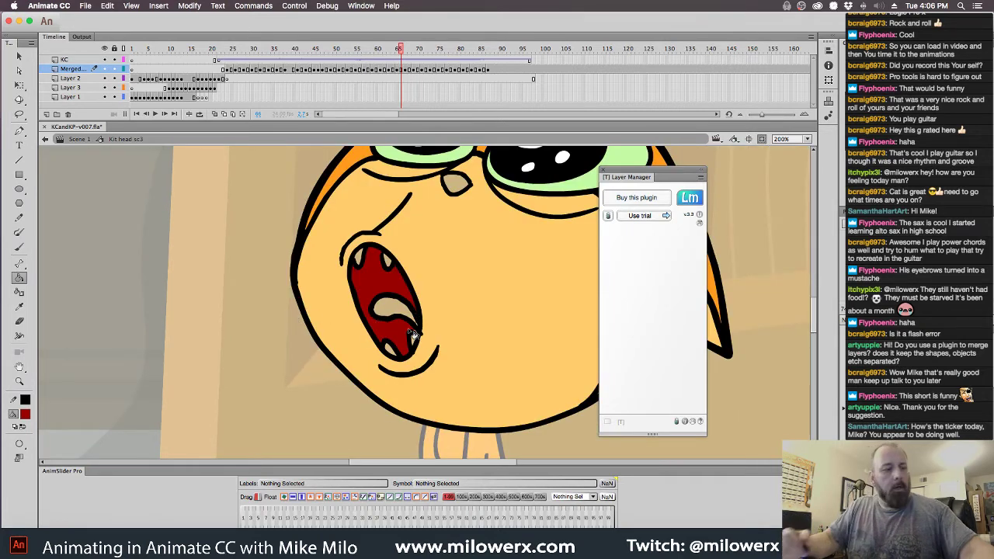
key(.)
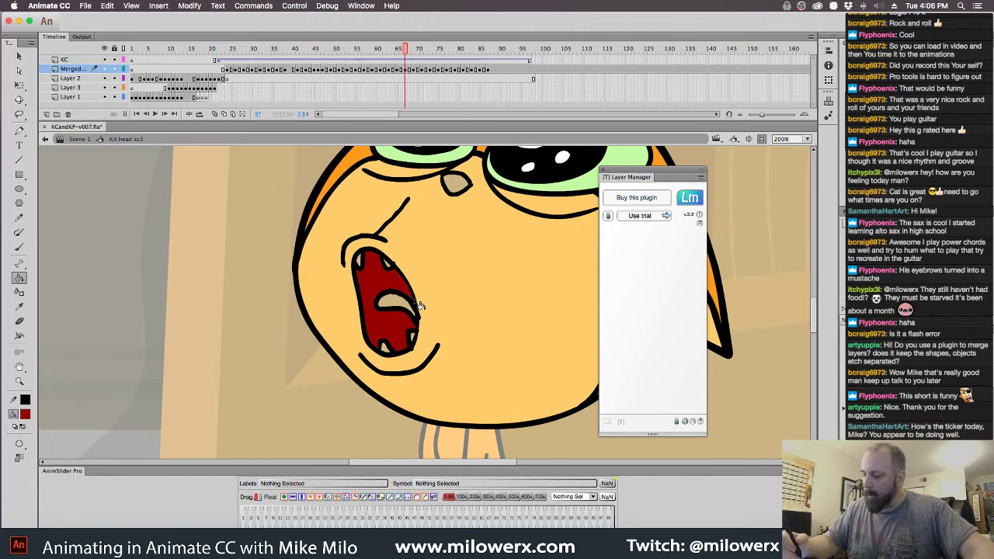
key(.)
click(373, 291)
key(.)
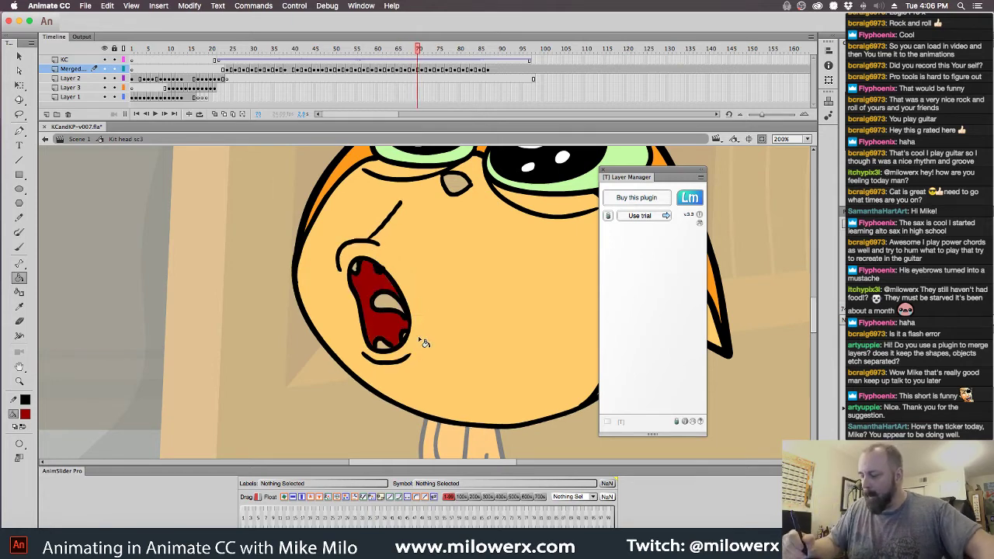
- Fill the separate mouth areas above and below the tongue with dark red on frames 71 to 73
key(.)
click(383, 326)
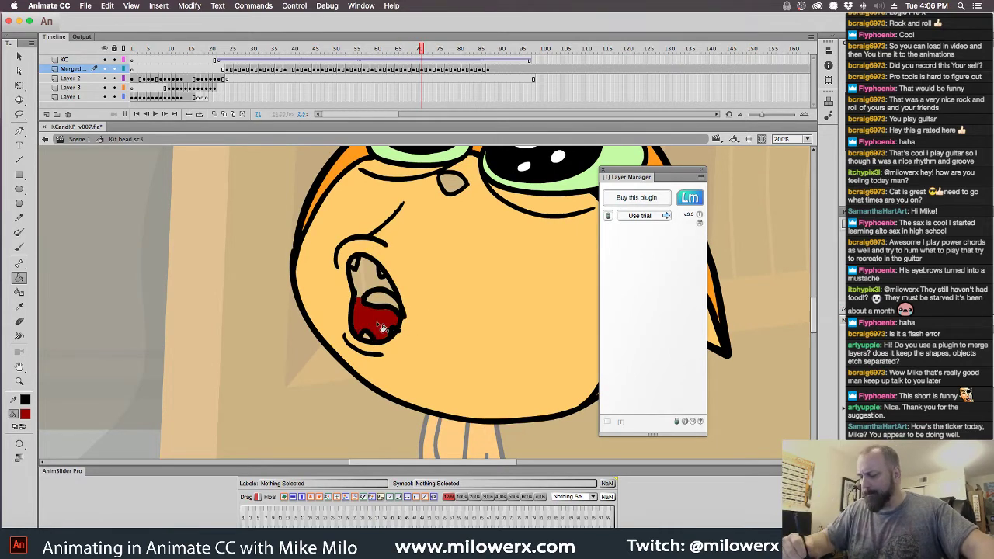
click(380, 293)
key(.)
key(.)
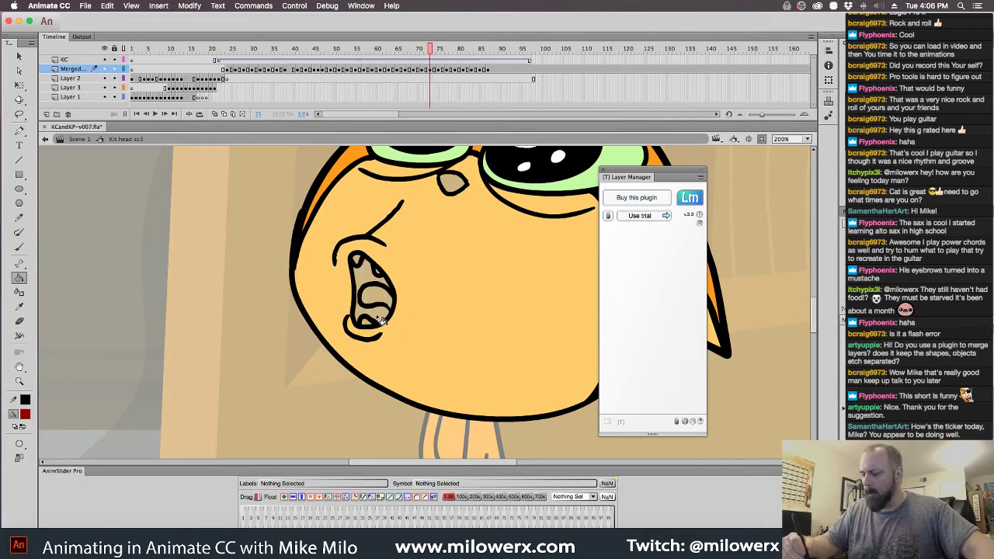
click(378, 317)
click(364, 276)
click(365, 314)
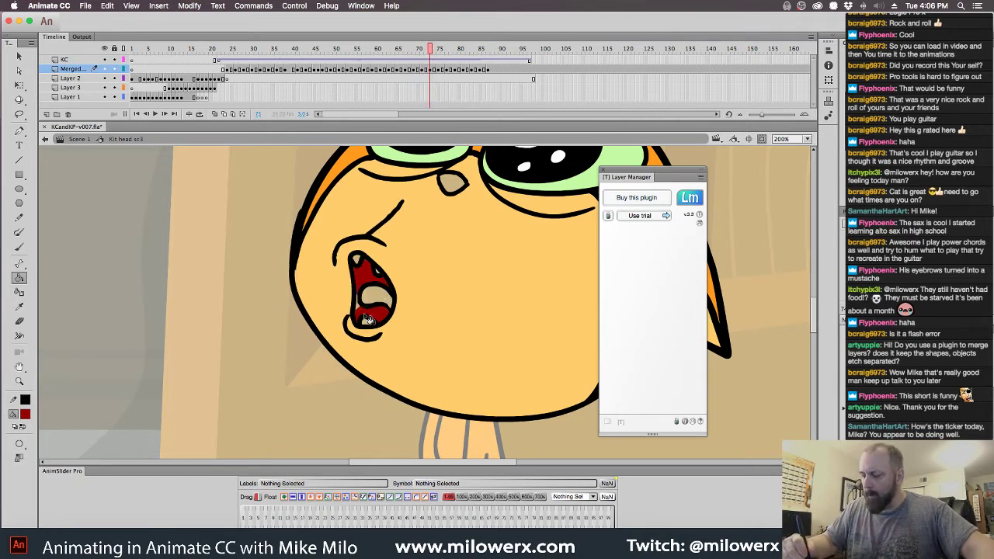
- Fill the small mouth above the tongue with dark red on the drawings from frame 74 to frame 77
key(.)
key(.)
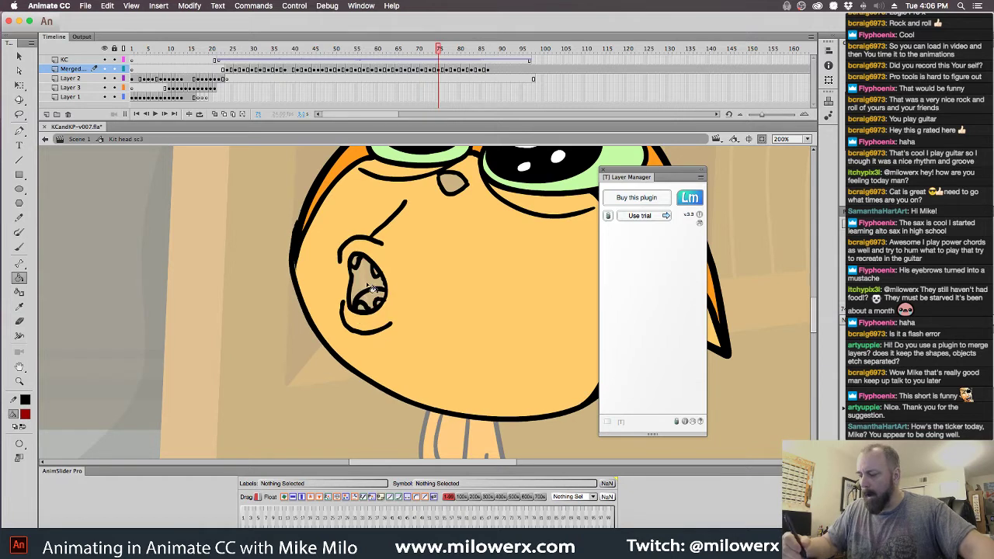
click(370, 289)
key(.)
key(.)
click(371, 292)
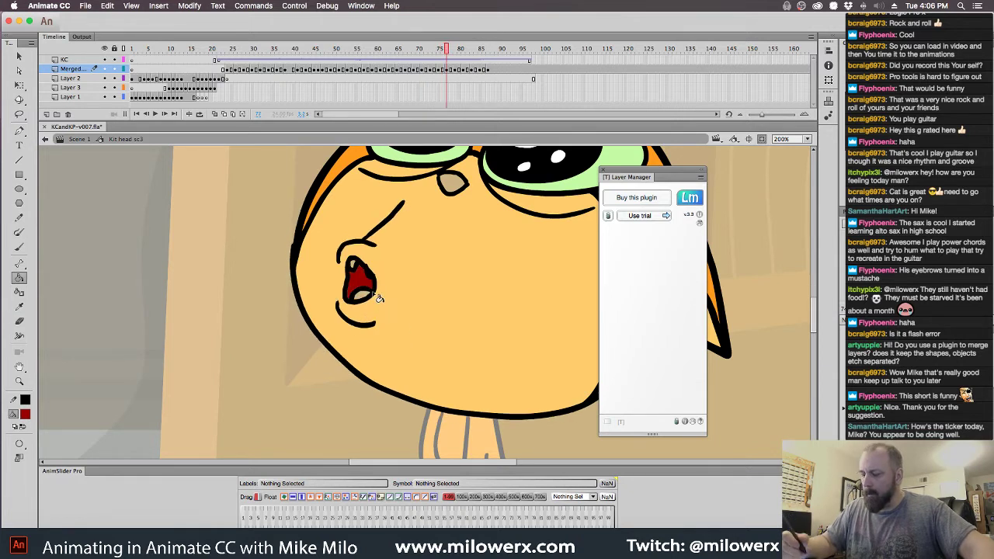
- Fill the tiny, closing mouth with dark red on the drawings from frame 78 to frame 83
key(.)
key(.)
click(373, 294)
key(.)
key(.)
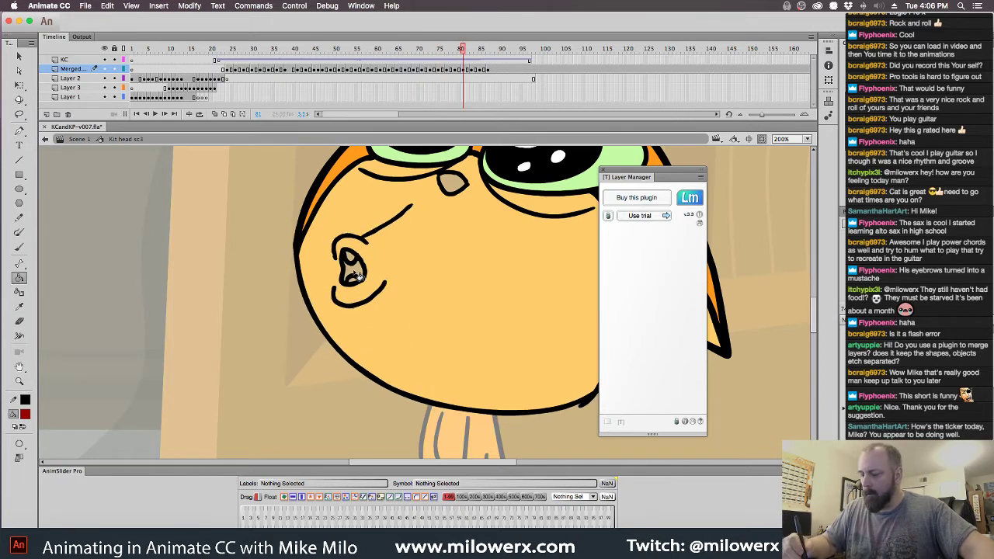
click(358, 274)
key(.)
key(.)
click(370, 275)
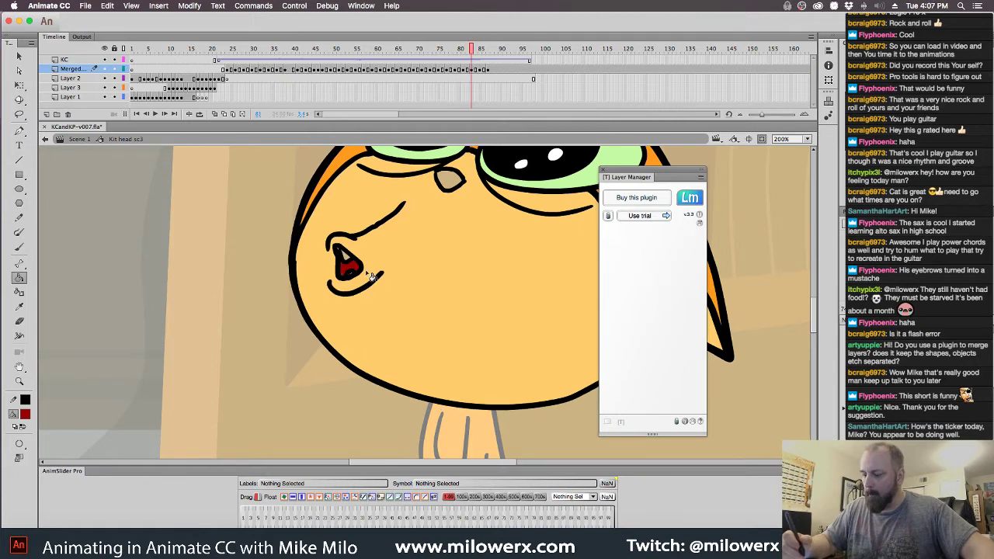
- Fill the mouth with dark red on the remaining drawings after frame 83, then go back to frame 58
key(.)
key(.)
click(381, 224)
key(.)
key(.)
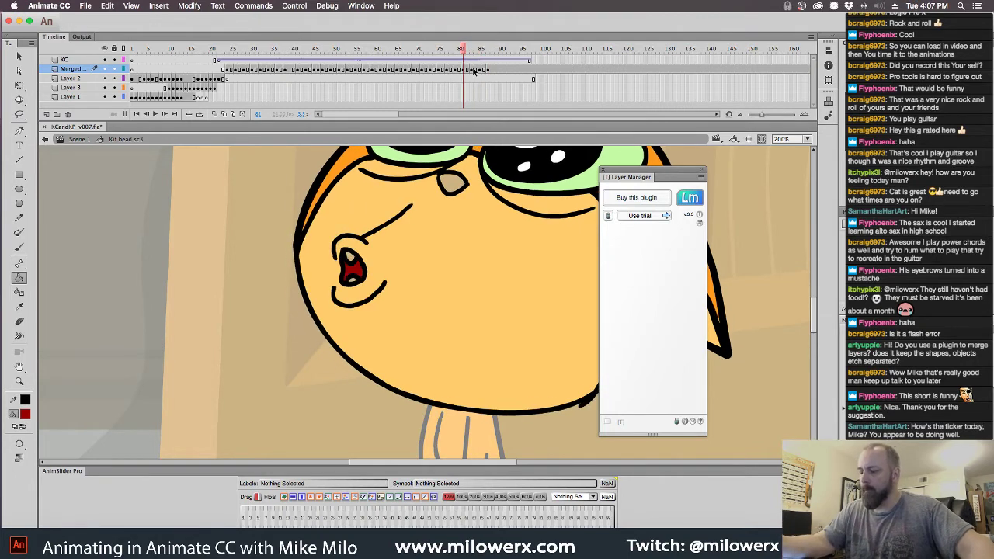
mouse_move(455, 53)
mouse_down()
mouse_move(364, 71)
mouse_move(377, 72)
mouse_up()
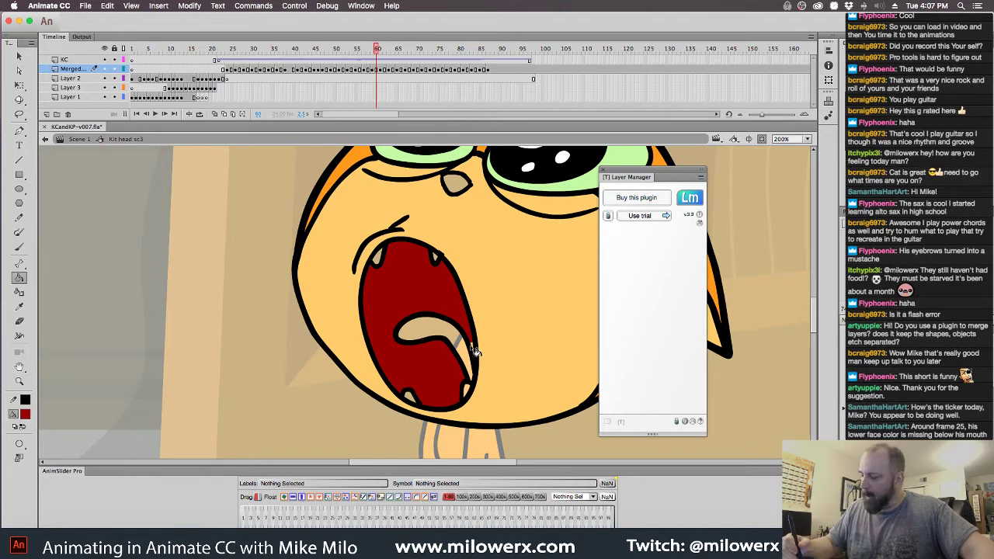
key(comma)
key(comma)
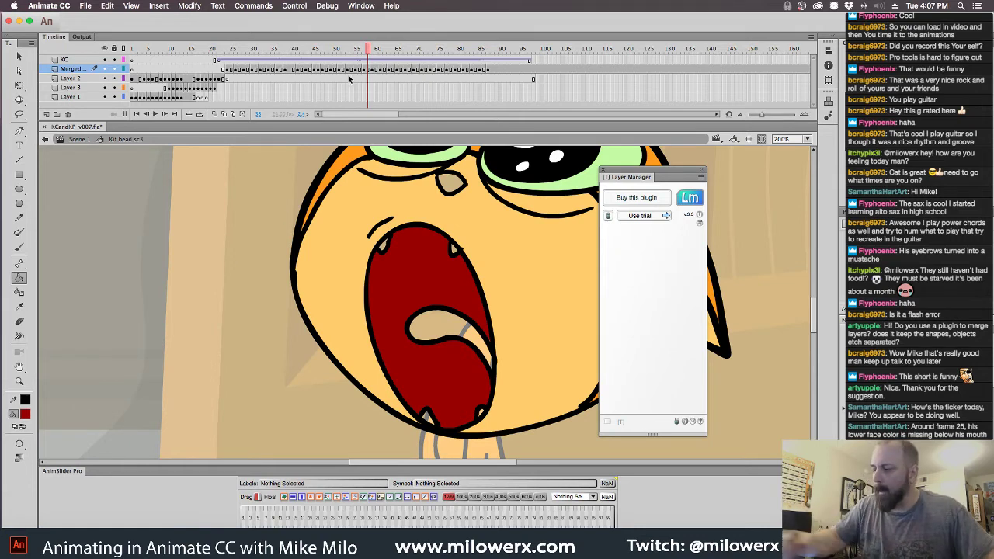
- Sample the light green of the kitten's eyes and fill the areas around both pupils with it on frame 24
click(26, 414)
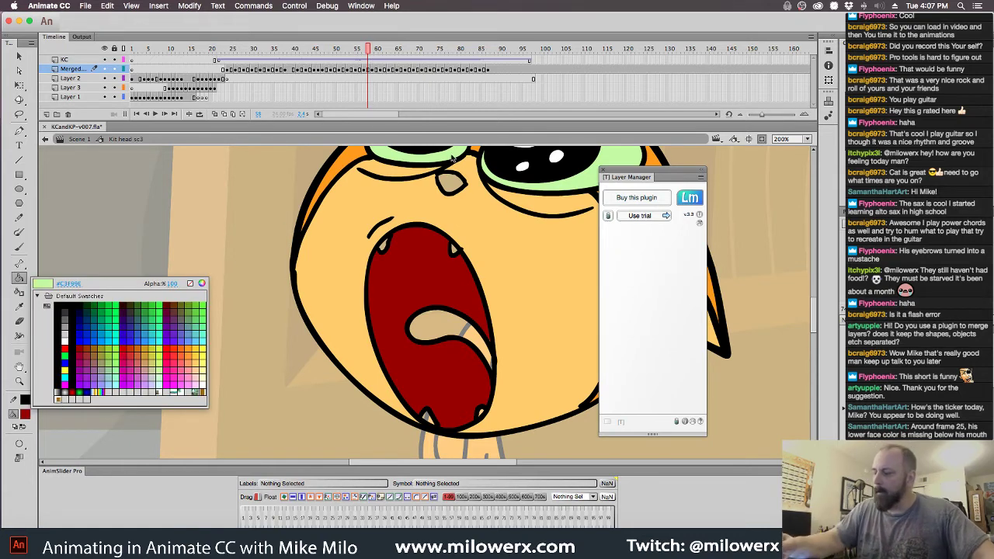
click(135, 413)
click(363, 51)
drag(362, 51, 228, 61)
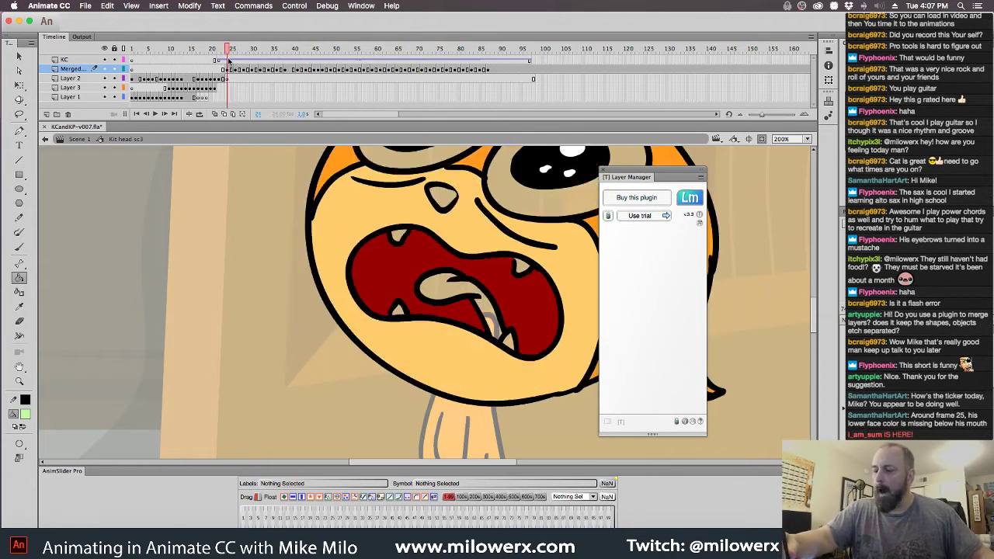
drag(435, 217, 446, 225)
drag(528, 259, 438, 349)
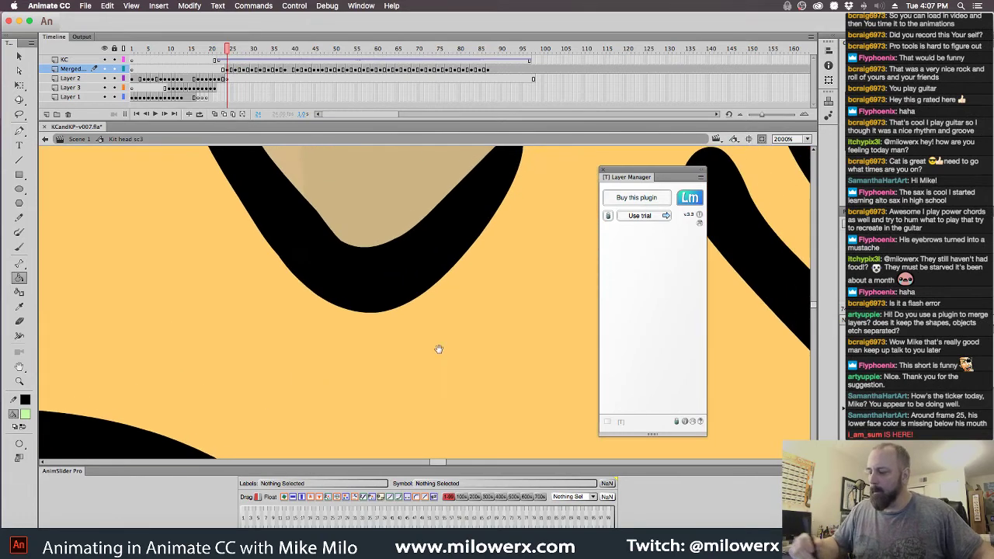
alt+super+click(466, 260)
alt+super+click(466, 277)
alt+super+click(470, 284)
alt+super+click(476, 290)
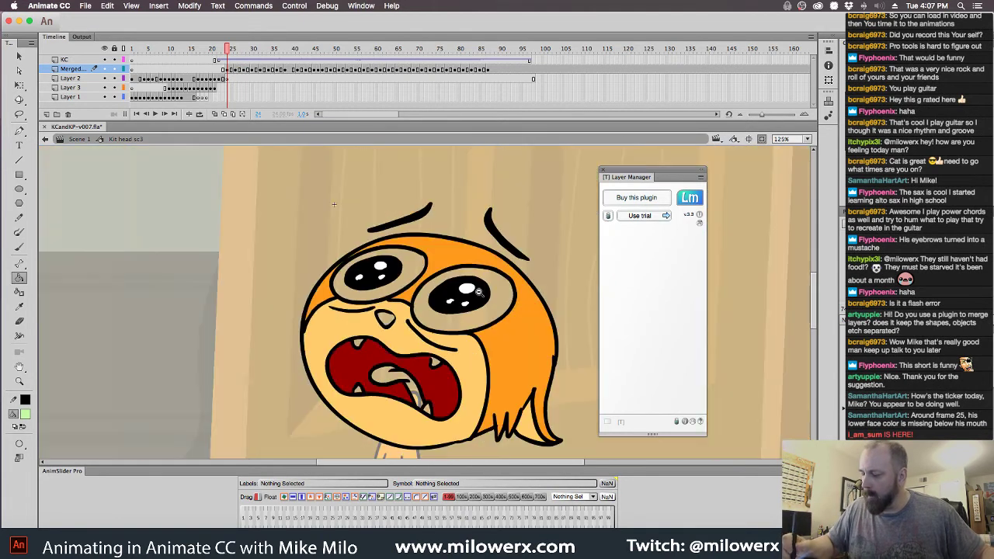
drag(465, 326, 405, 343)
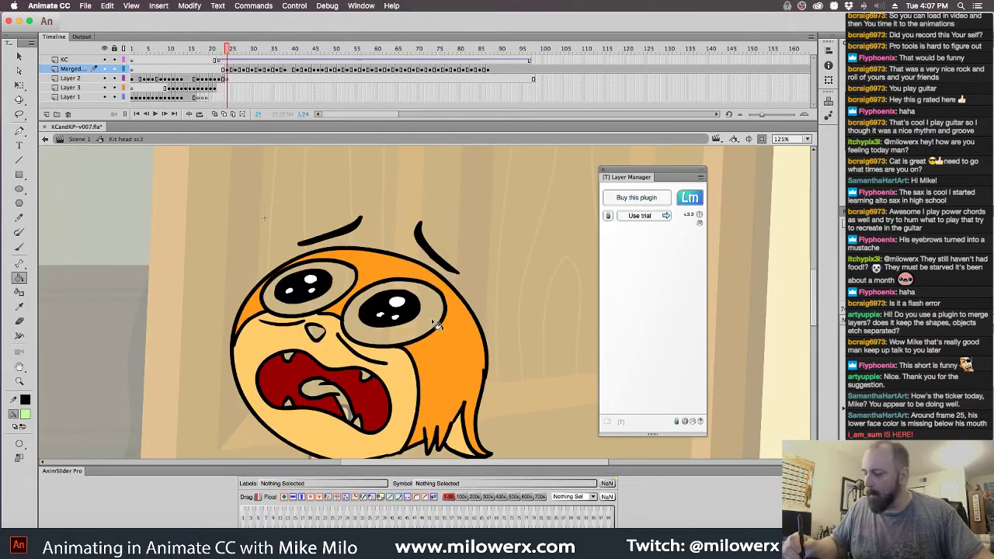
click(432, 314)
click(344, 281)
key(.)
key(.)
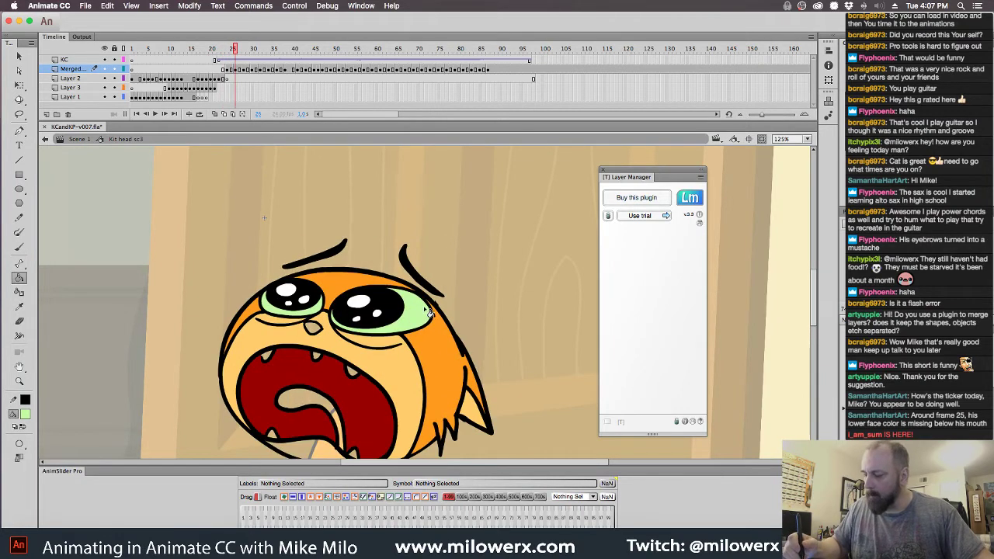
key(period)
key(period)
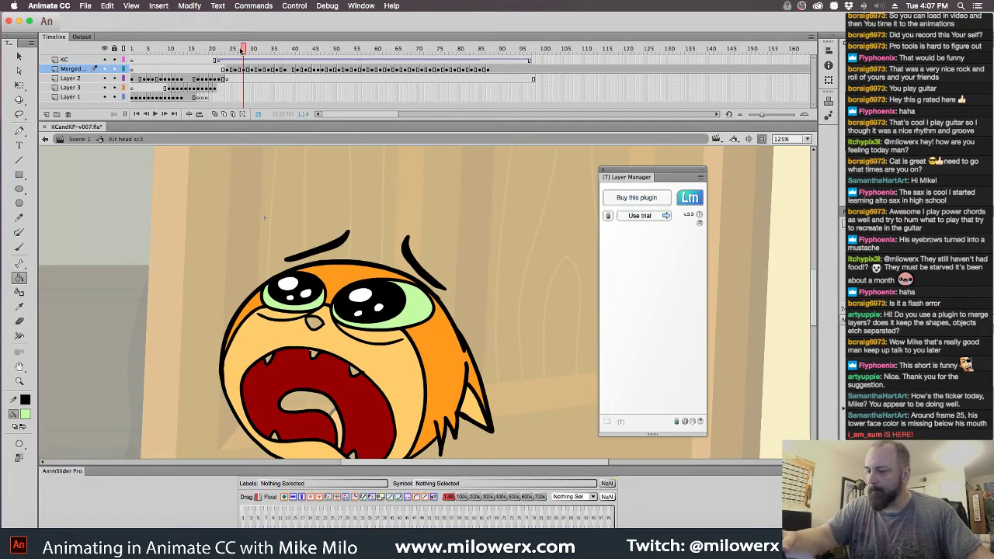
- Sample the light blue of the nose on frame 22 and fill the nose with it on the merged drawings up to frame 29
mouse_move(242, 51)
mouse_down()
mouse_move(312, 66)
mouse_move(225, 67)
mouse_move(310, 78)
mouse_move(222, 80)
mouse_up()
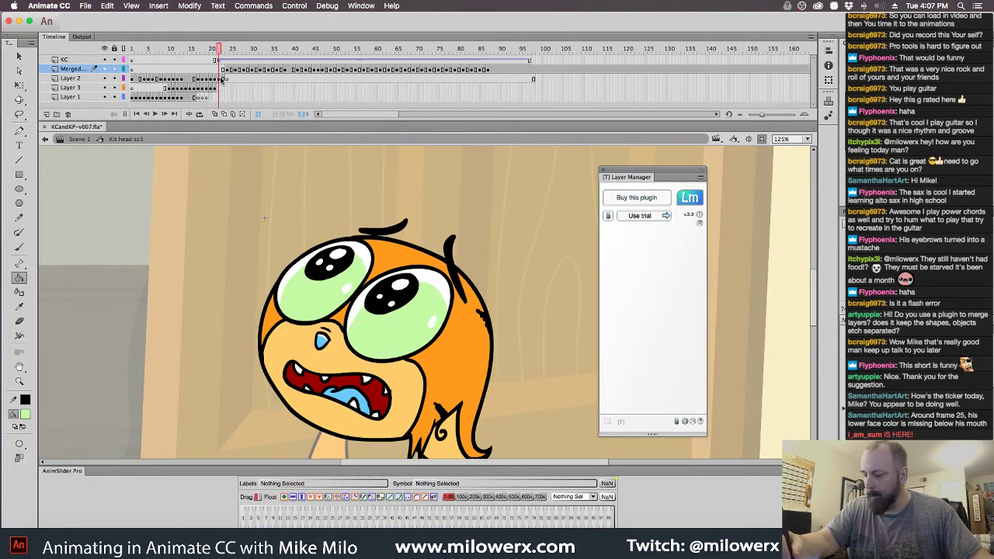
click(26, 415)
click(323, 343)
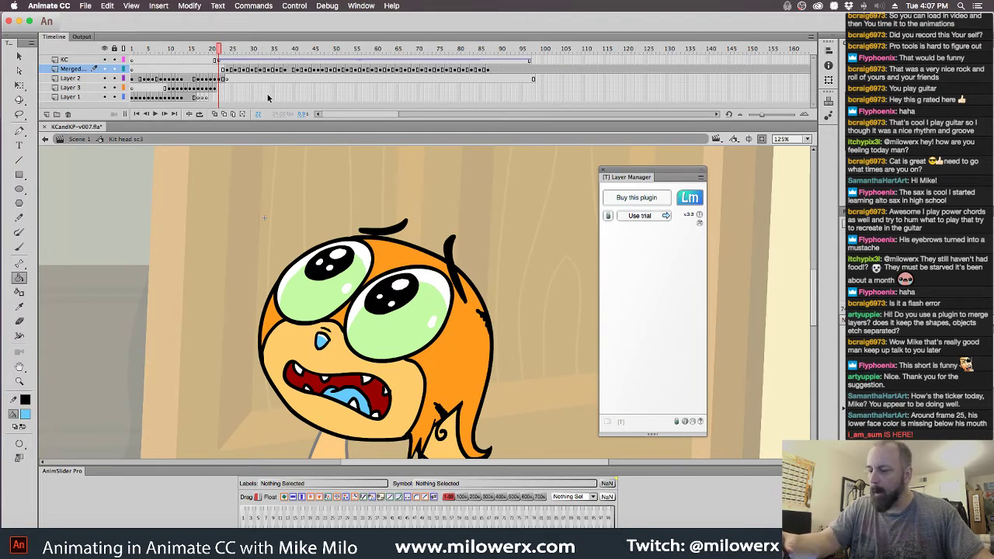
key(.)
key(.)
key(.)
key(.)
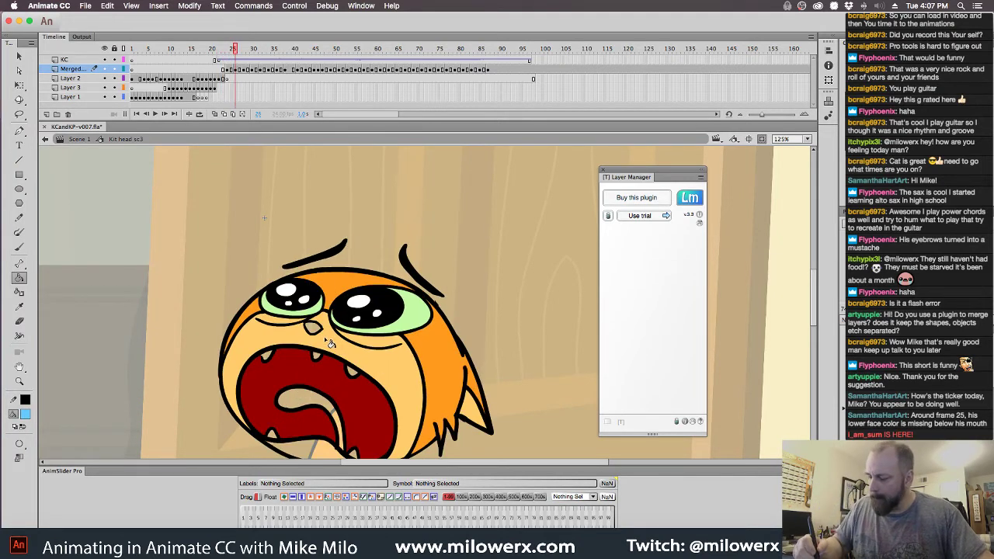
key(.)
key(.)
key(.)
key(.)
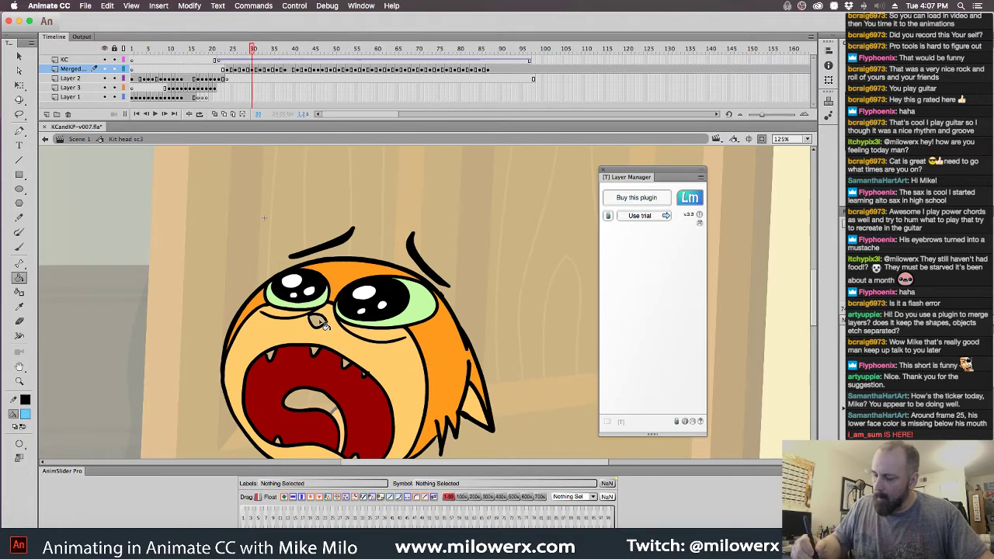
- Fill the nose with light blue on the drawings from frame 30 to frame 40
key(.)
key(.)
key(.)
key(.)
key(.)
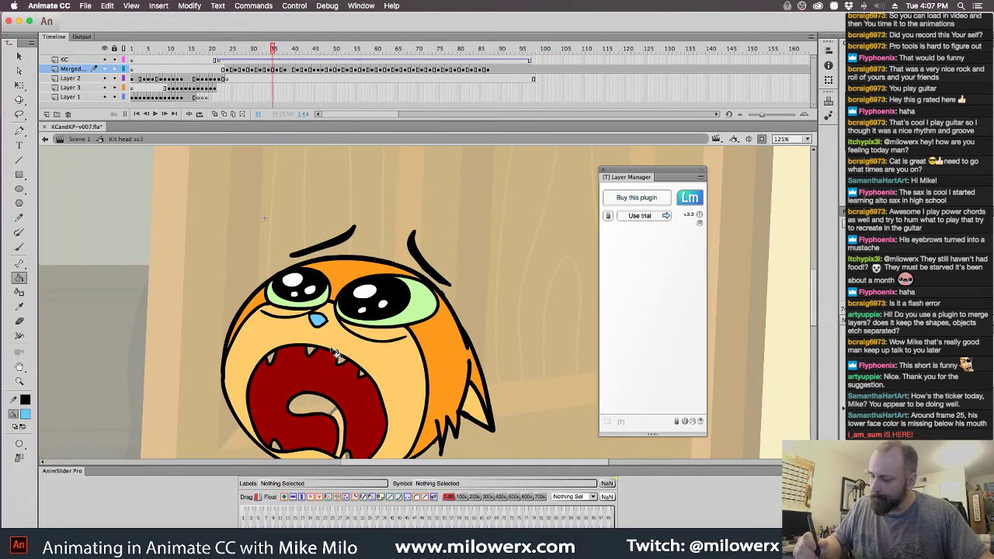
click(323, 322)
key(.)
key(.)
key(.)
key(.)
key(.)
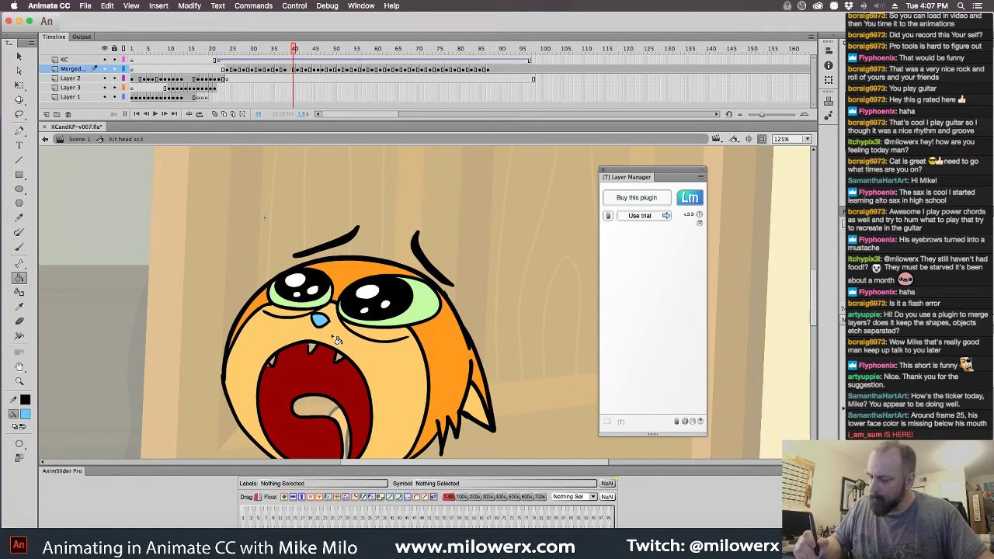
- Fill the nose with light blue on the drawings from frame 41 to frame 46
key(.)
key(.)
key(.)
key(.)
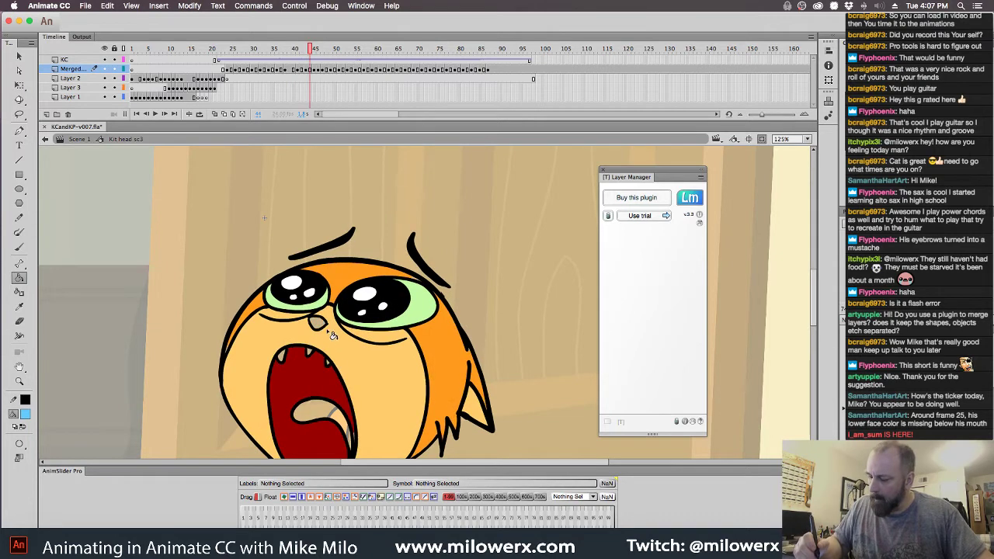
key(.)
key(.)
key(.)
key(.)
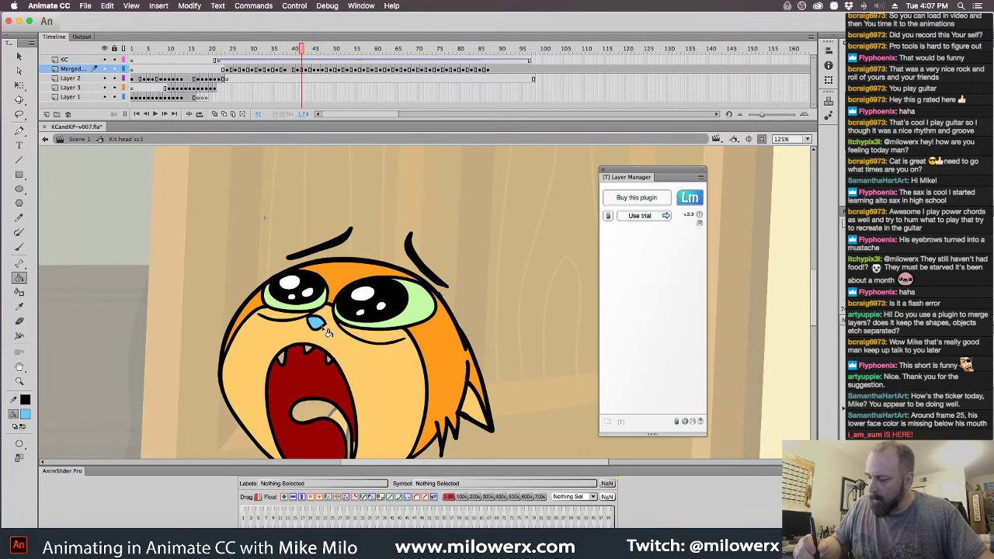
click(323, 326)
key(.)
key(.)
key(.)
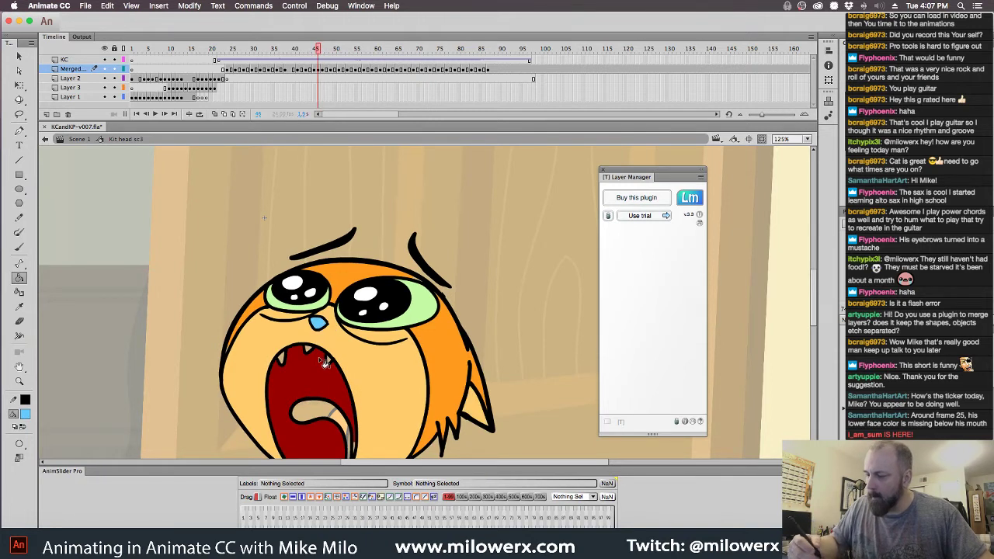
- Fill the nose with light blue on frames 47 and 48
key(.)
key(.)
key(.)
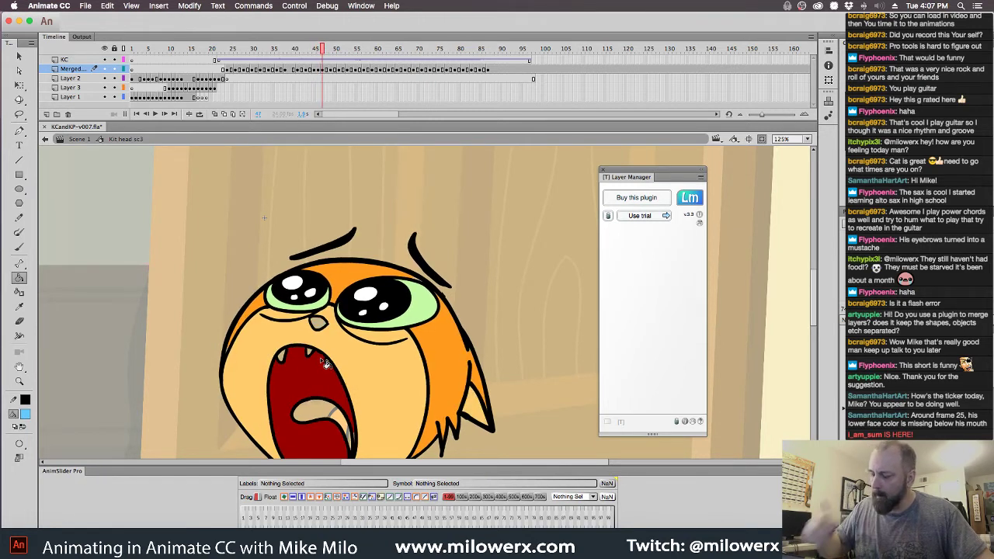
click(319, 324)
key(.)
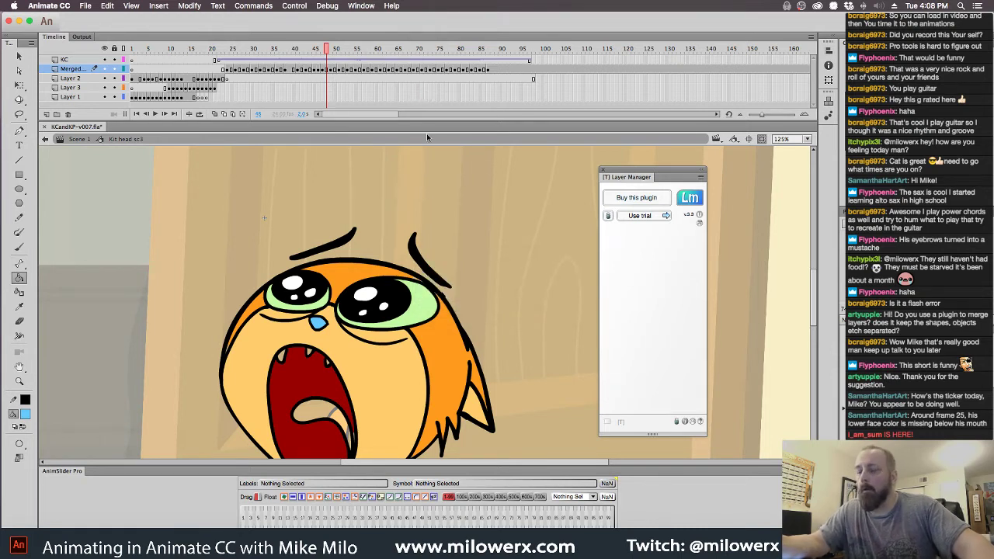
- Sample the pale orange of the face and fill the uncoloured chin area below the mouth on frame 27
mouse_move(327, 50)
mouse_down()
mouse_move(211, 58)
mouse_move(241, 60)
mouse_up()
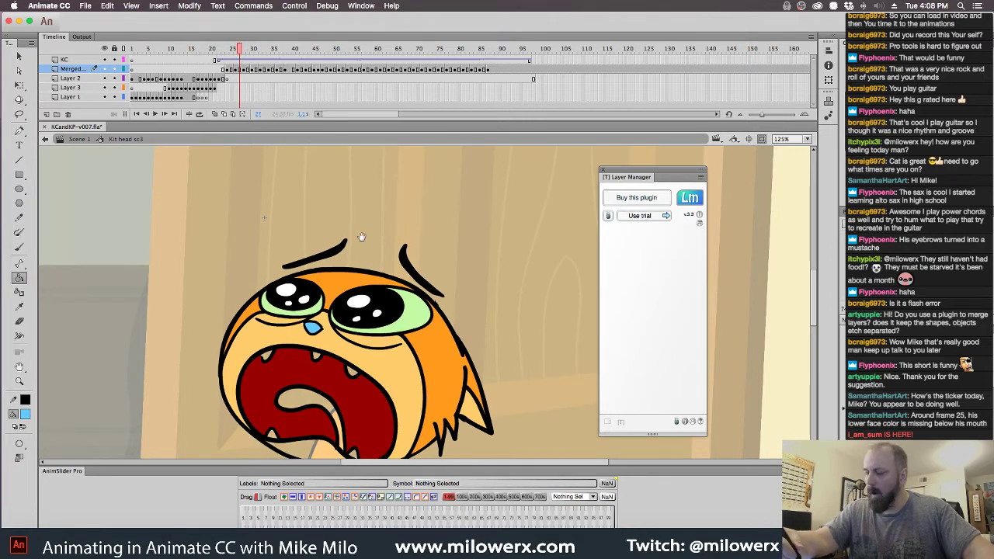
drag(361, 236, 330, 166)
click(25, 414)
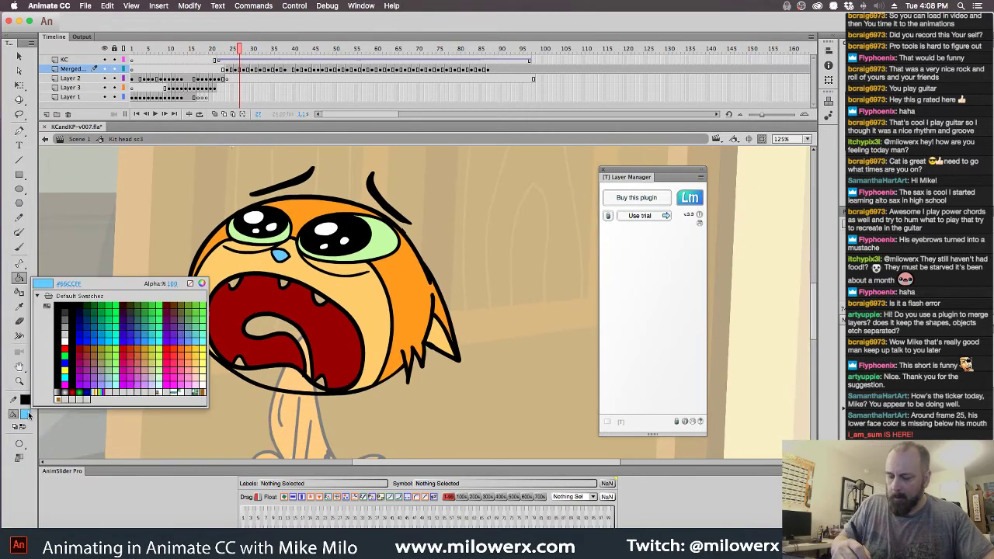
click(254, 268)
click(292, 400)
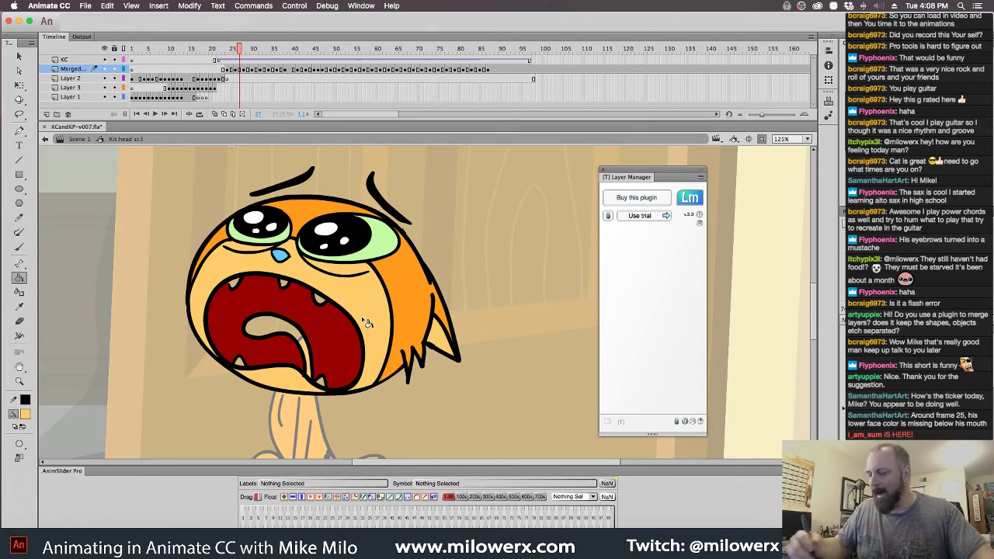
- Sample the light blue of the nose again and check the nose colour from frame 27 to frame 49
click(25, 414)
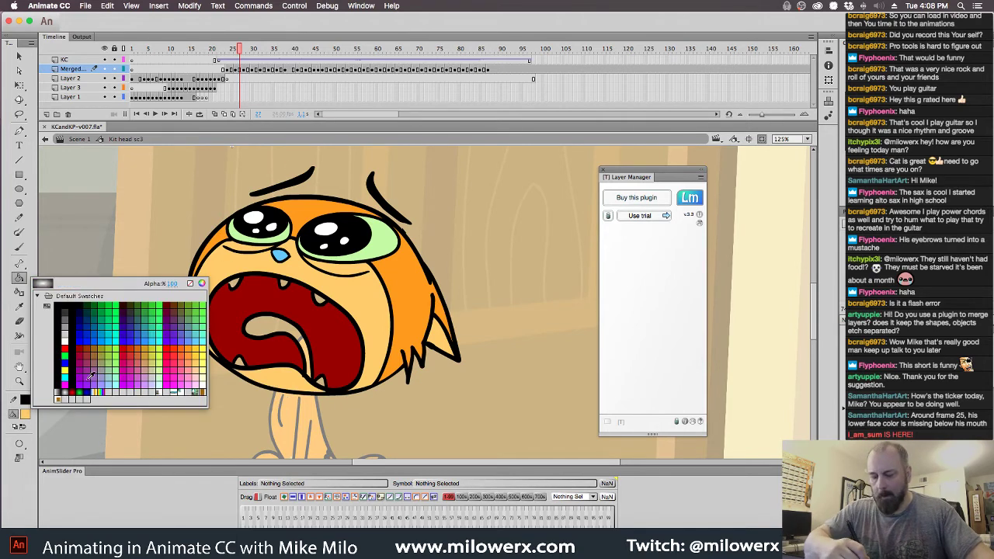
click(281, 257)
key(.)
key(.)
key(.)
key(.)
key(.)
key(.)
key(.)
key(.)
key(.)
key(.)
key(.)
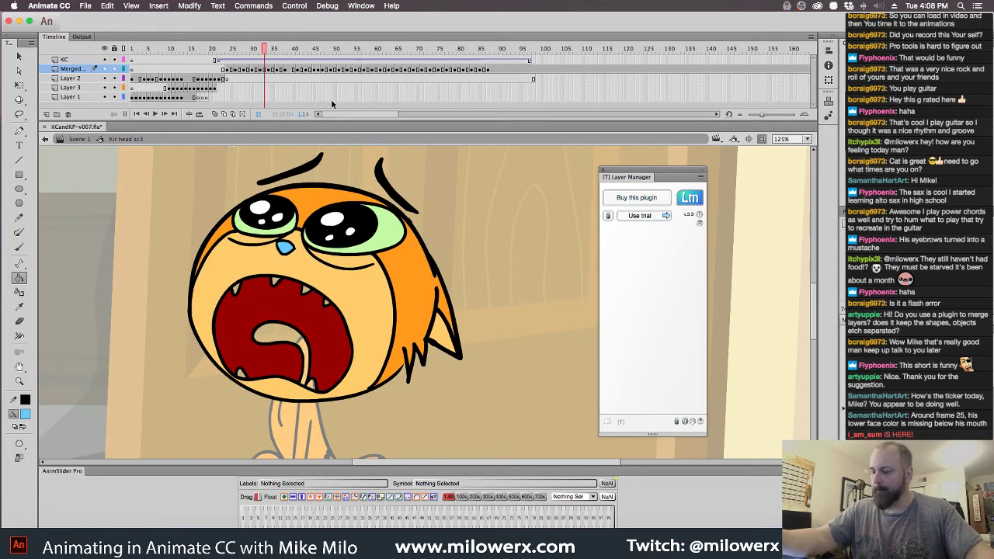
key(.)
key(.)
key(.)
key(.)
key(.)
key(.)
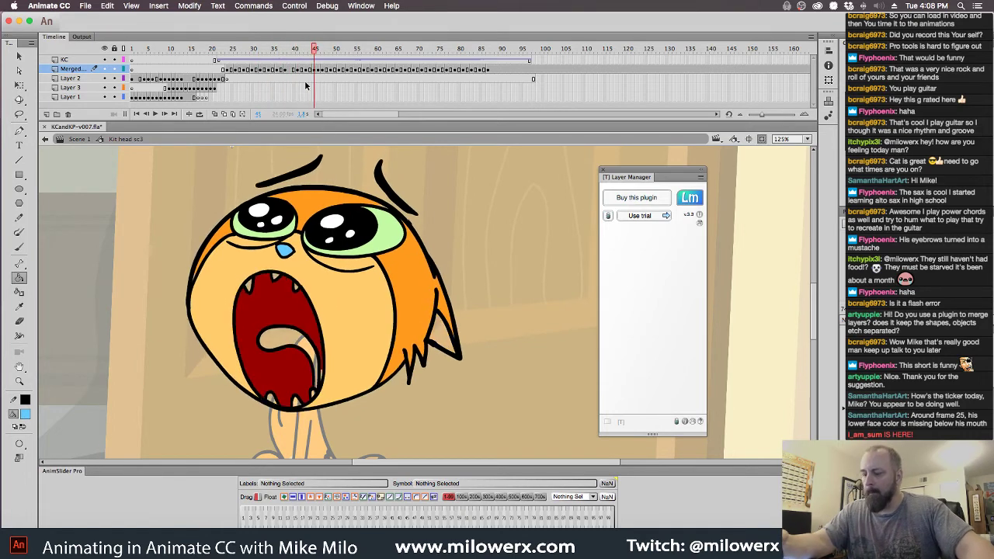
drag(315, 51, 330, 94)
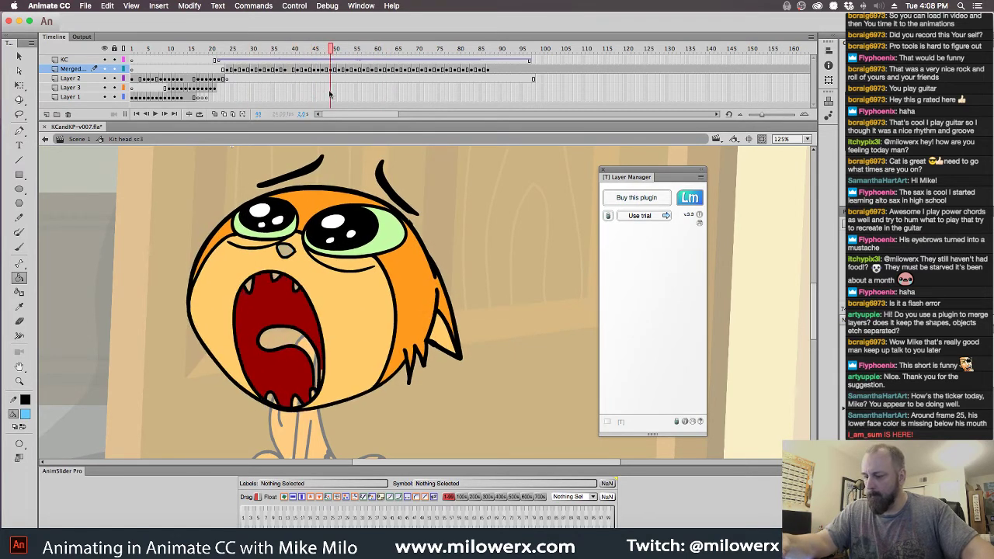
- Fill the nose with light blue on the drawings from frame 49 to frame 56
key(.)
key(.)
click(288, 253)
key(.)
key(period)
key(period)
key(period)
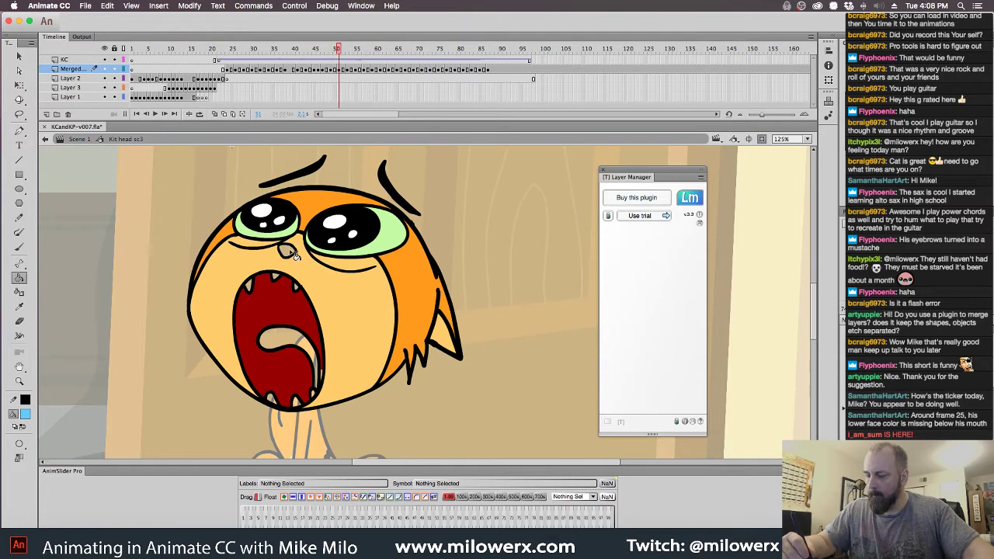
key(period)
key(period)
key(period)
key(period)
key(period)
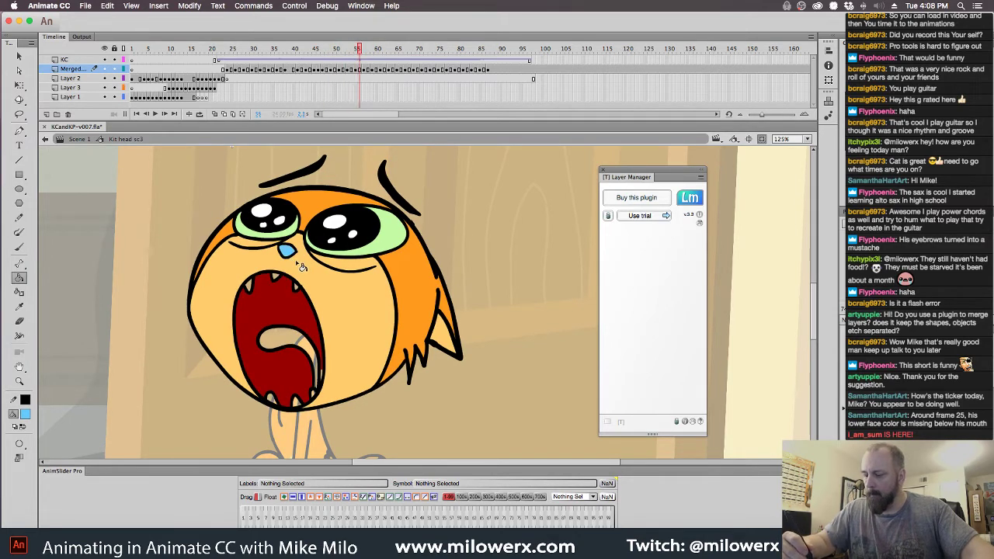
- Fill the nose with light blue on the drawings from frame 57 to frame 66
key(period)
key(period)
key(period)
key(period)
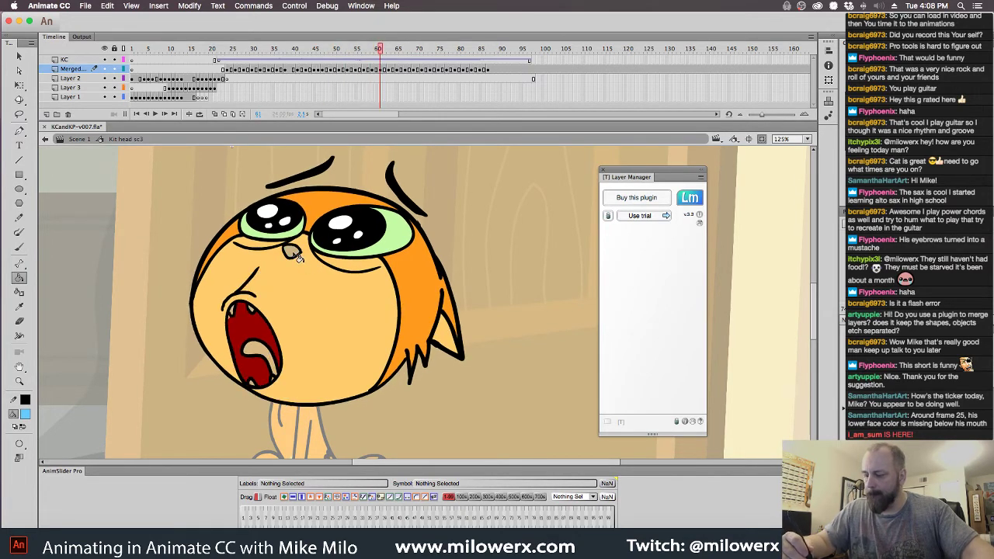
key(period)
key(period)
key(period)
key(period)
key(period)
key(period)
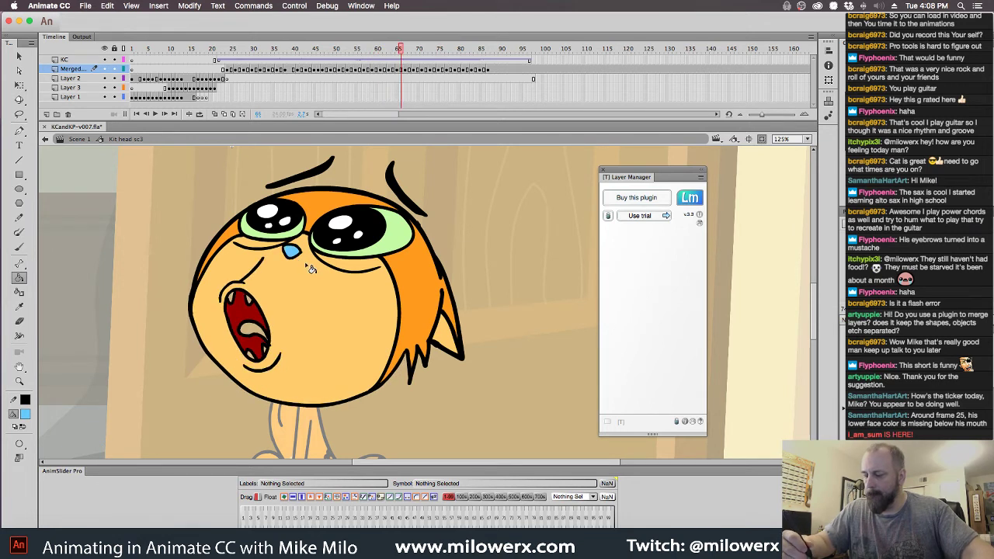
- Fill the nose with light blue on the drawings from frame 67 to frame 75
key(period)
key(period)
key(period)
key(period)
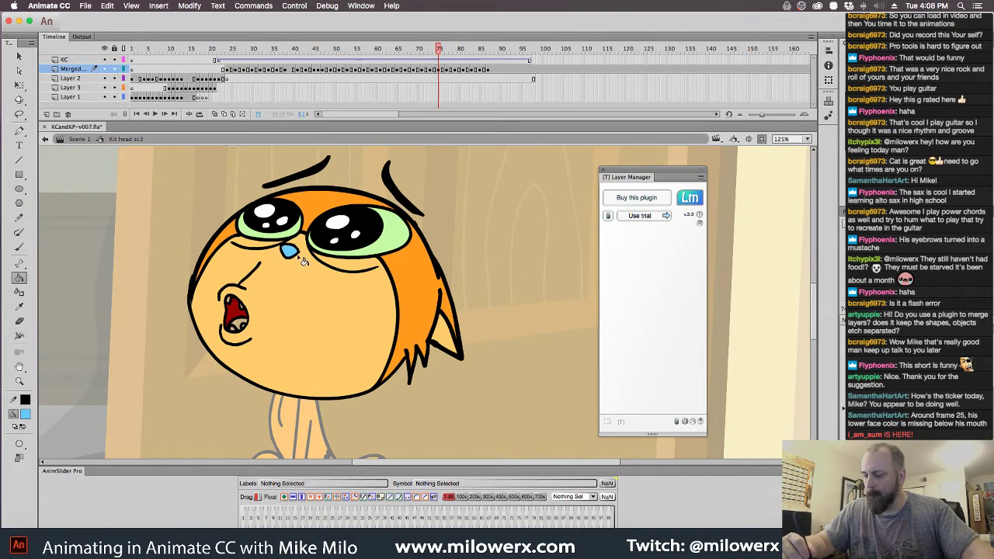
- Fill the nose with light blue on the drawings from frame 76 to frame 87
key(period)
key(period)
key(period)
key(period)
key(period)
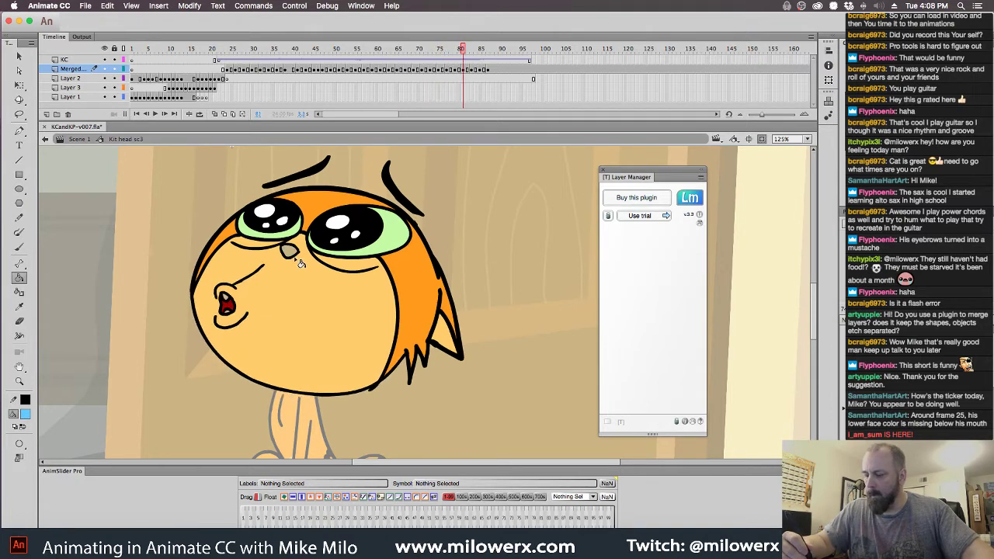
key(period)
key(period)
key(period)
key(period)
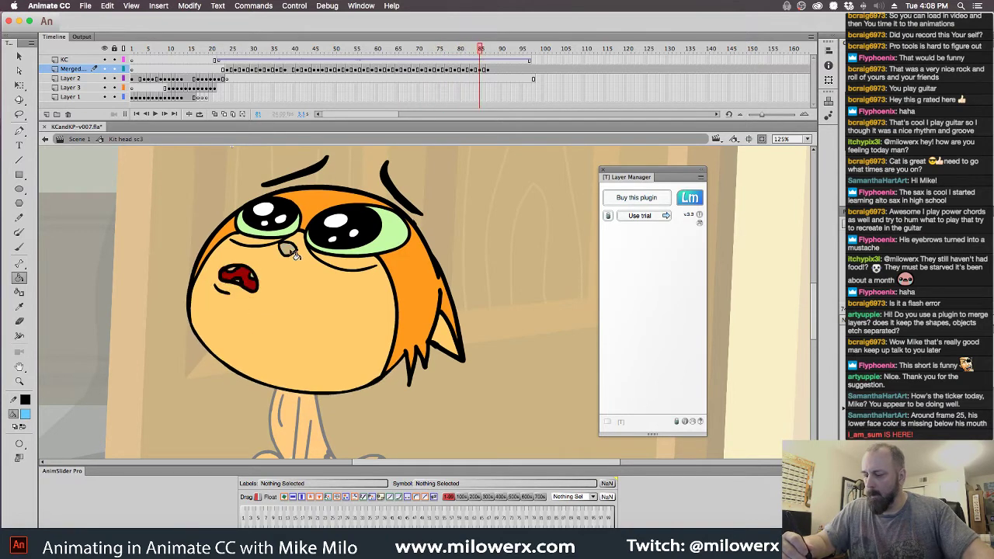
key(period)
key(period)
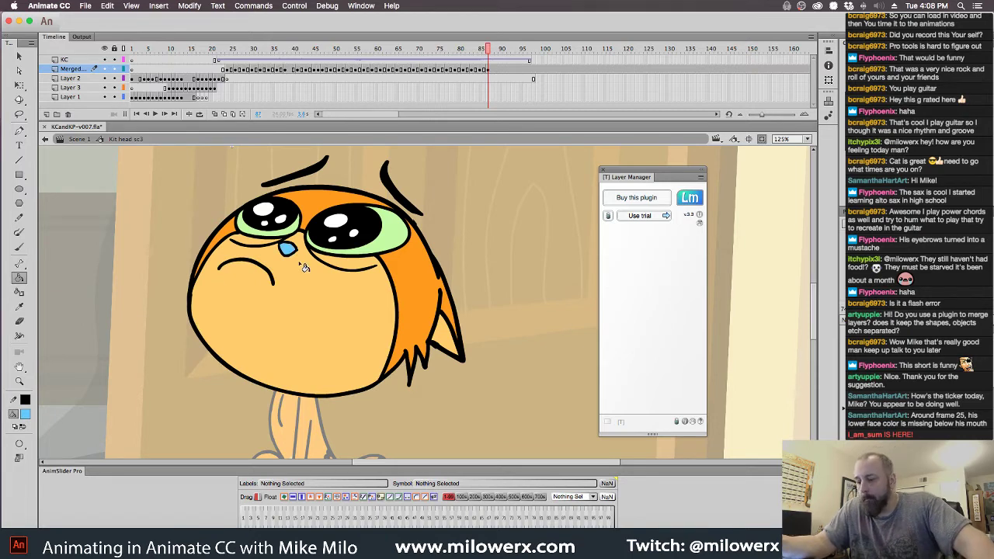
- Return to frame 24 and fill the tongue with light blue on the drawings from frame 24 to frame 29
drag(487, 51, 227, 62)
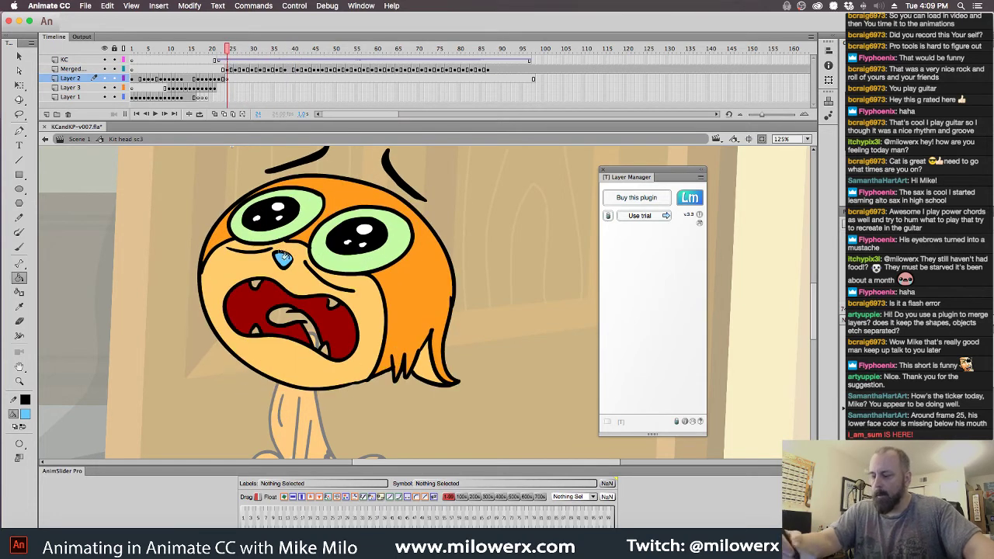
click(303, 325)
key(period)
key(period)
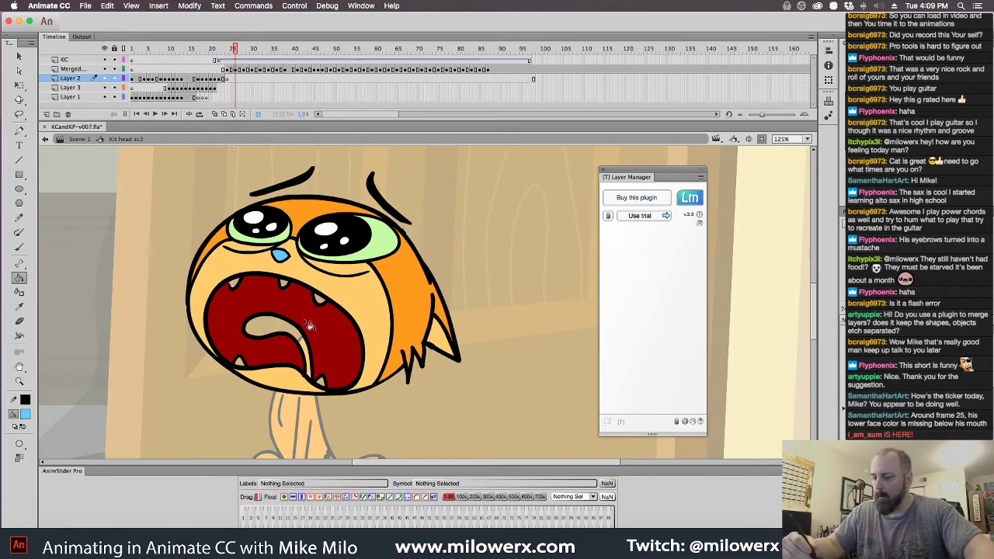
key(period)
key(period)
key(period)
key(period)
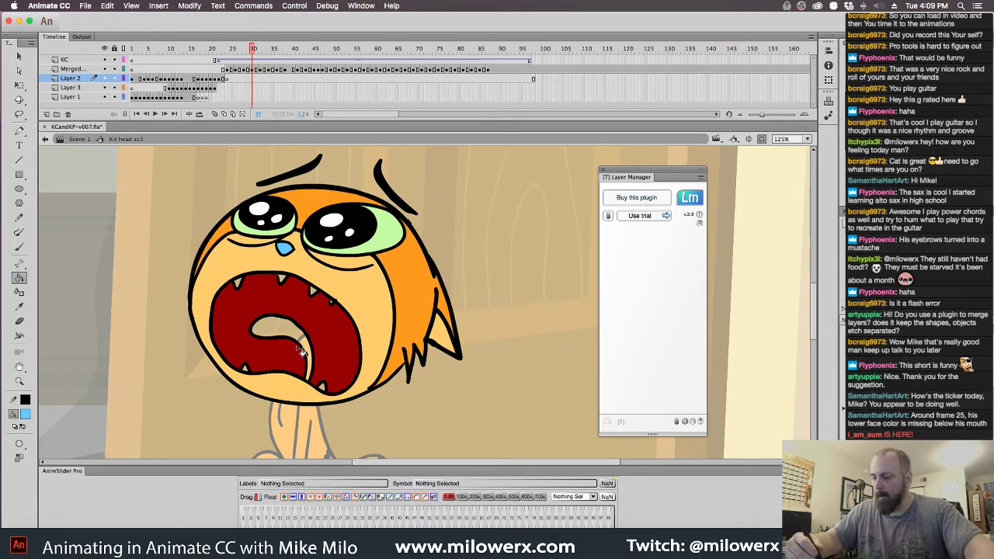
- Fill the tongue with light blue on the drawings from frame 30 to frame 37
key(period)
key(period)
key(period)
key(period)
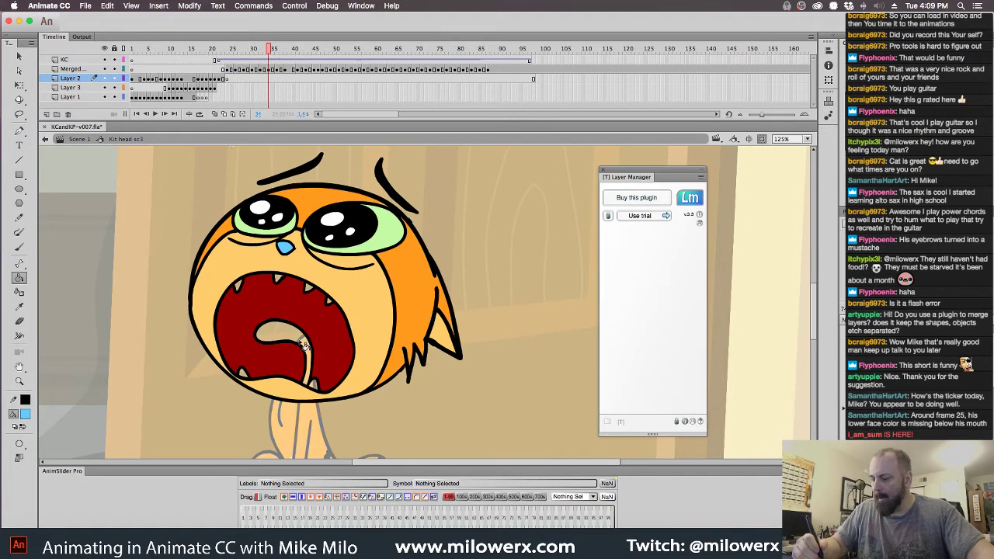
key(period)
key(period)
key(period)
key(period)
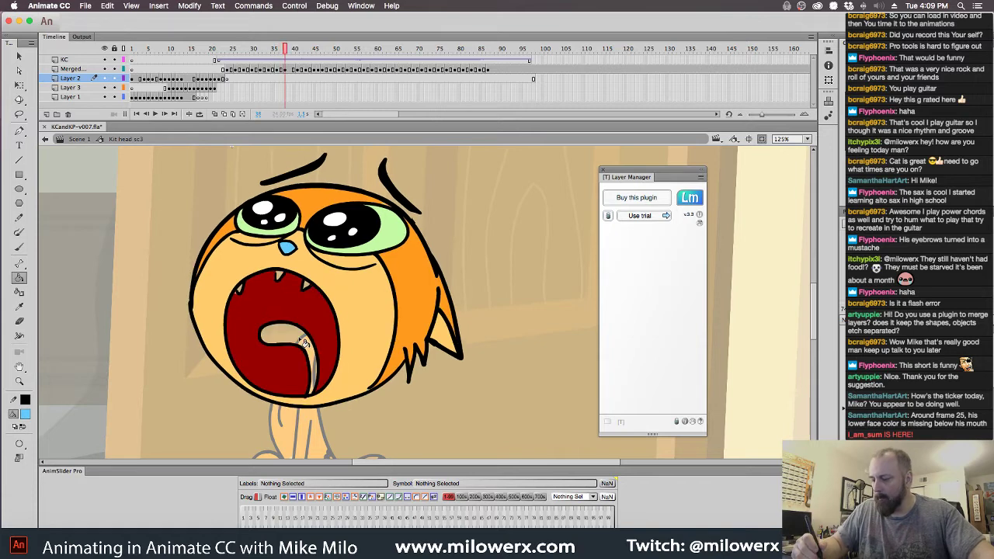
- Fill the tongue with light blue on the drawings from frame 38 to frame 45
key(period)
key(period)
key(period)
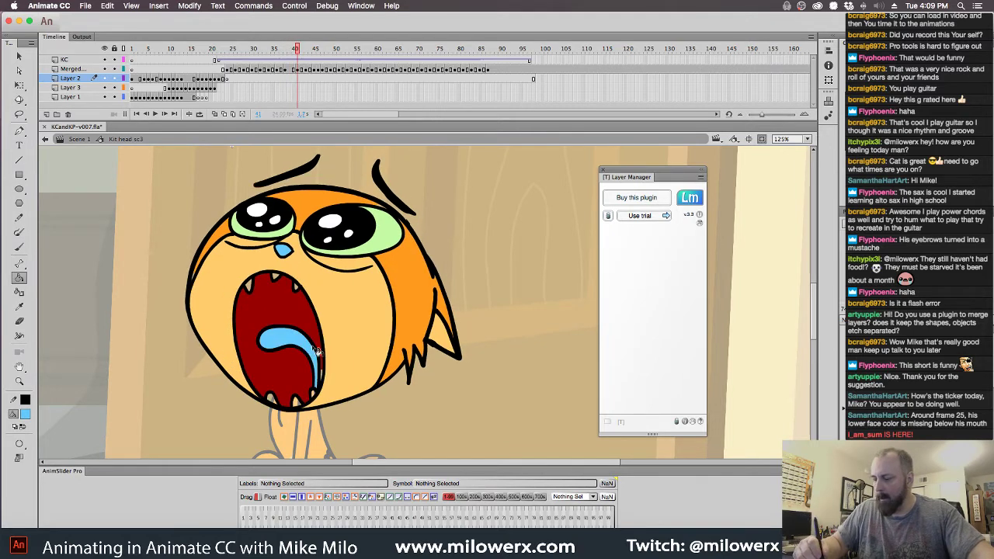
key(period)
key(period)
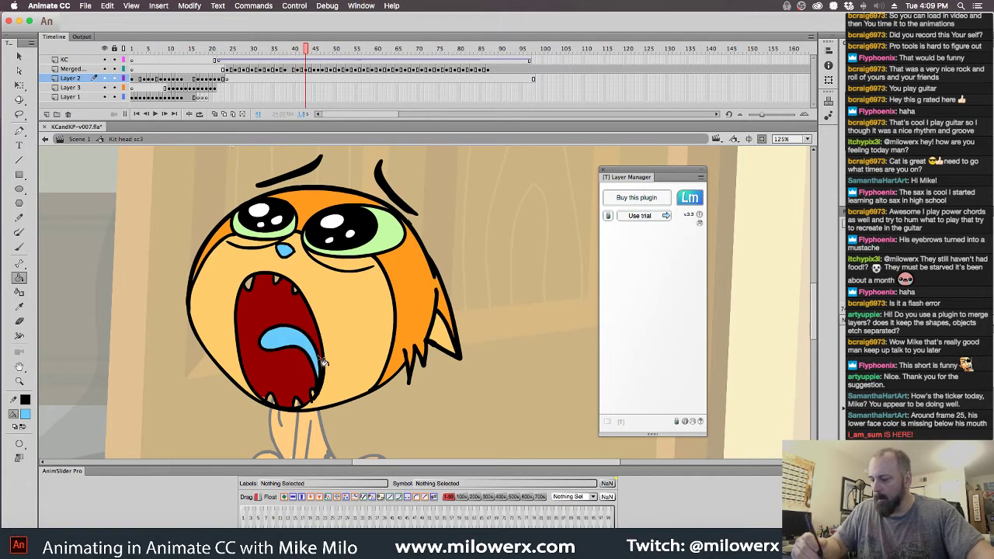
key(period)
key(period)
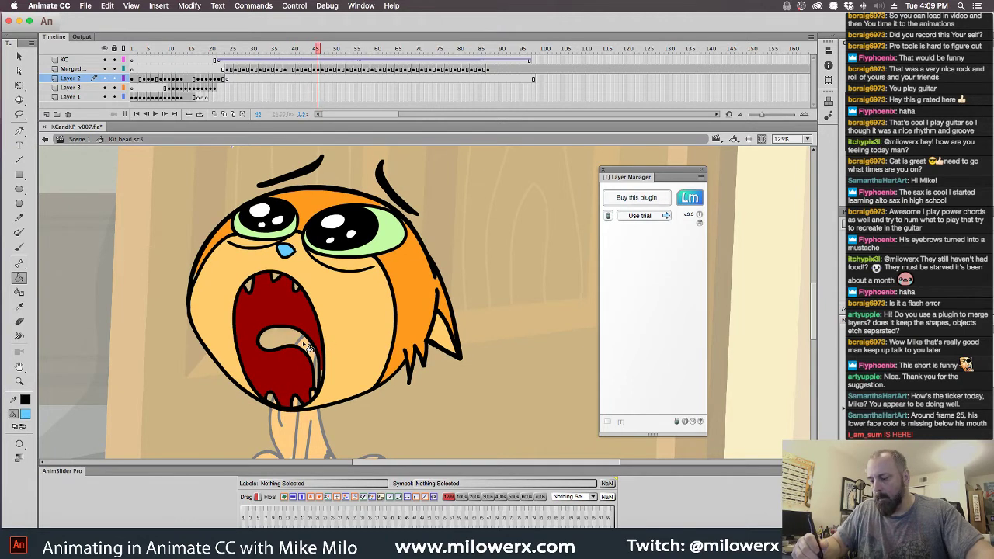
- Fill the tongue with light blue on the drawings from frame 46 to frame 50, rechecking the drawings just before them
click(304, 344)
key(comma)
key(comma)
key(period)
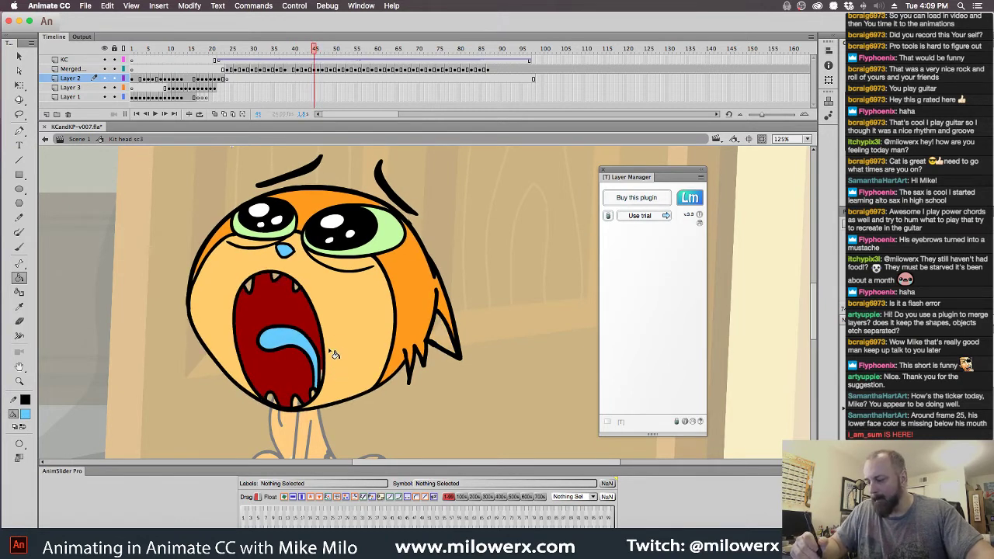
key(period)
key(period)
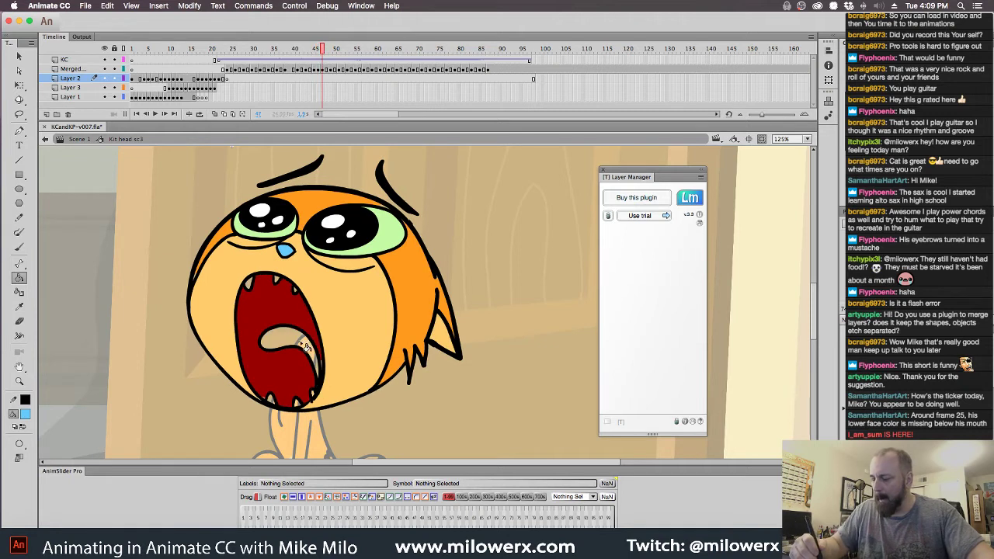
key(period)
key(period)
key(period)
key(period)
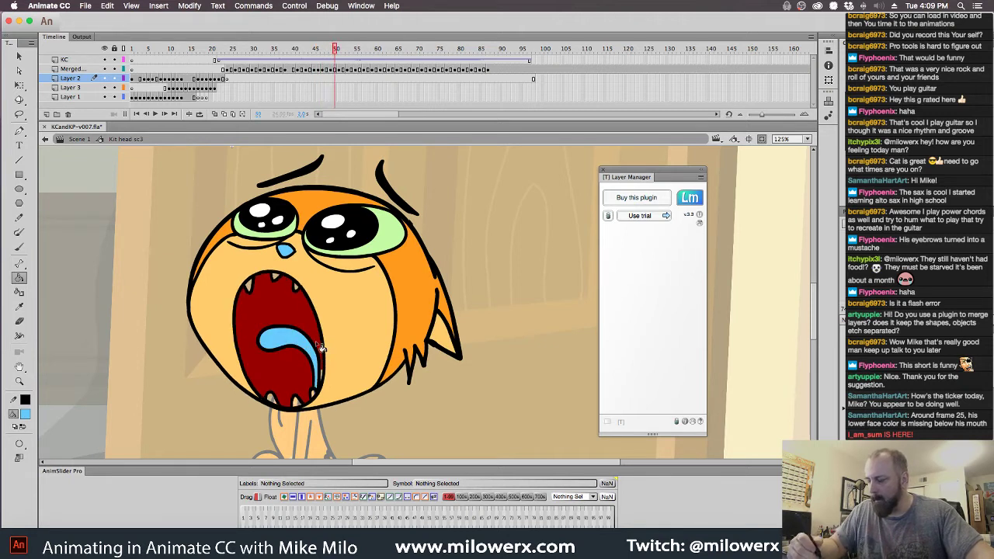
- Fill the tongue with light blue on the drawings from frame 51 to frame 58
key(period)
key(period)
key(period)
key(period)
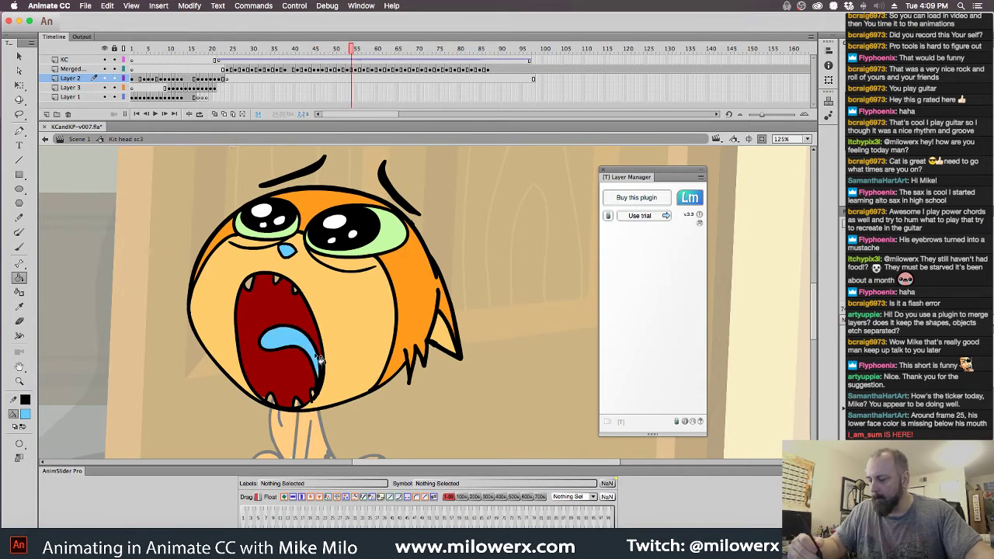
key(period)
key(period)
key(period)
key(period)
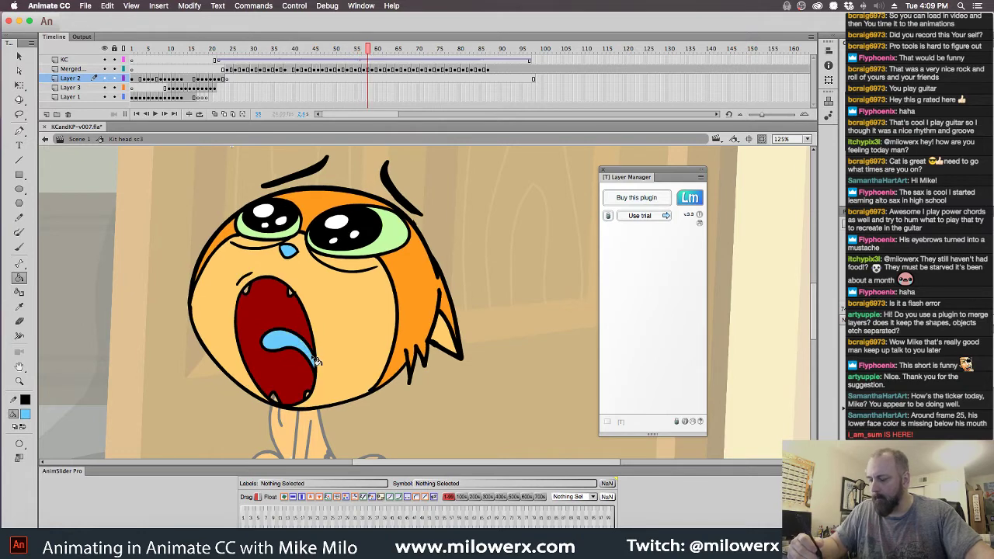
- Fill the tongue with light blue on the drawings from frame 59 to frame 65
key(period)
key(period)
key(period)
key(period)
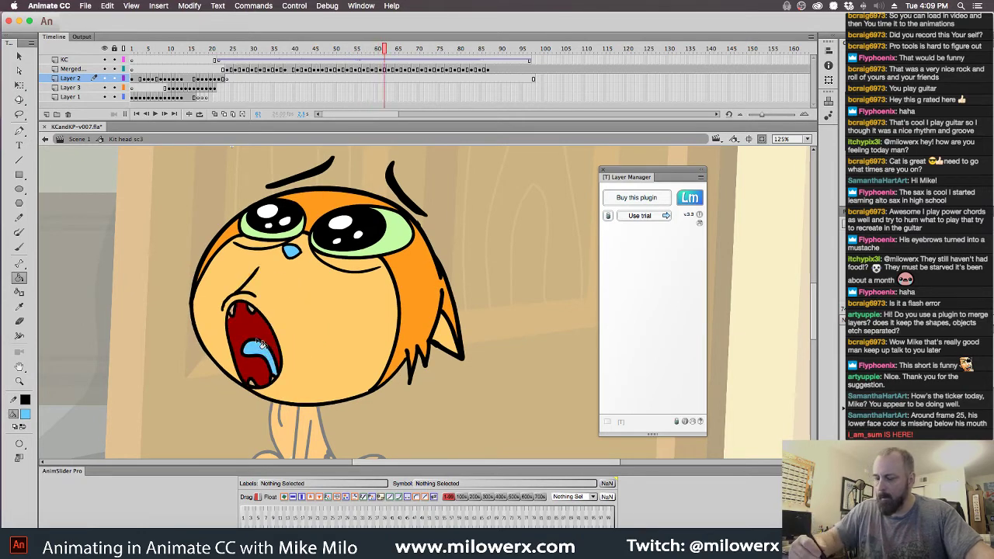
key(period)
key(period)
key(period)
key(period)
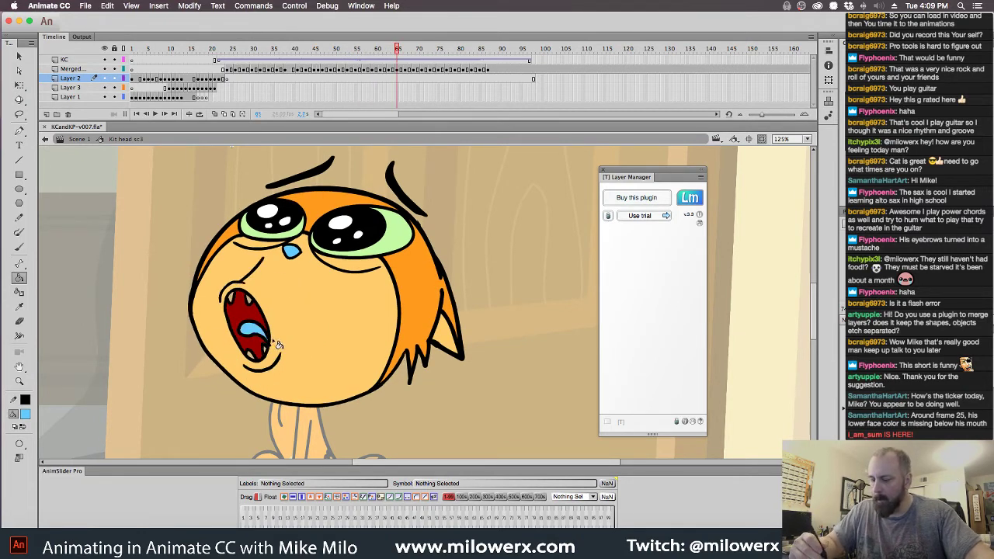
- Fill the tongue with light blue on the drawings from frame 66 to frame 72
key(period)
key(period)
key(period)
key(period)
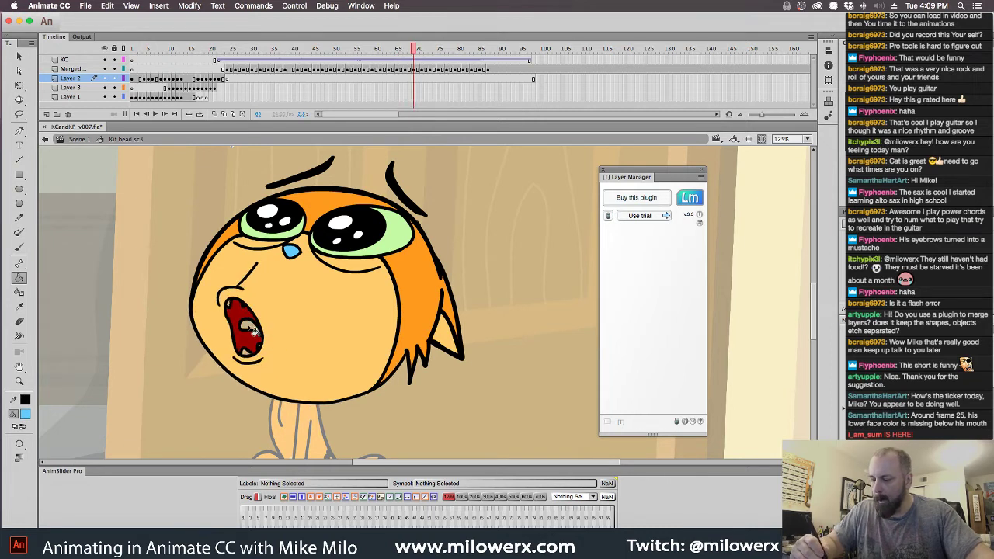
key(period)
key(period)
key(period)
key(period)
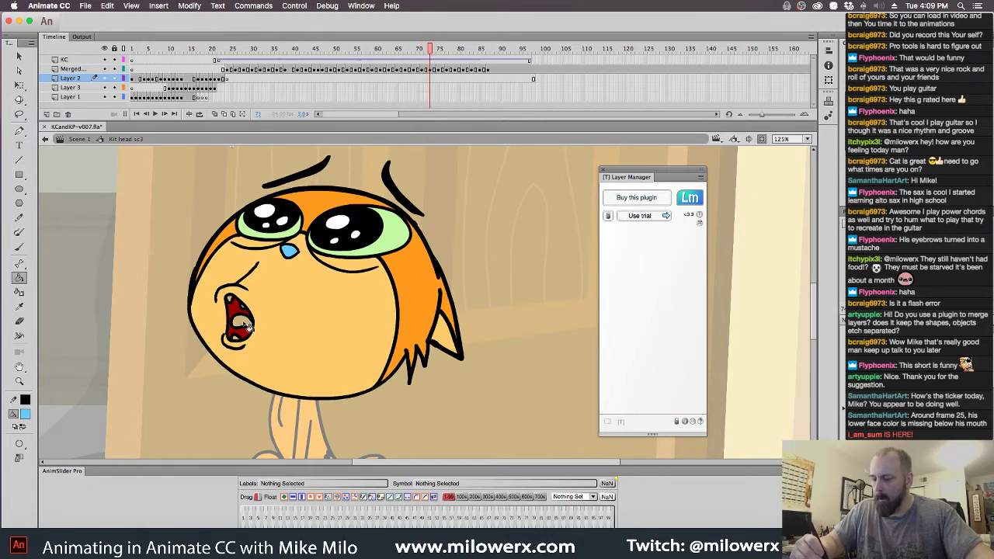
- Fill the tongue with light blue on the drawings from frame 73 onward and inspect the small mouth on frame 79
key(period)
key(period)
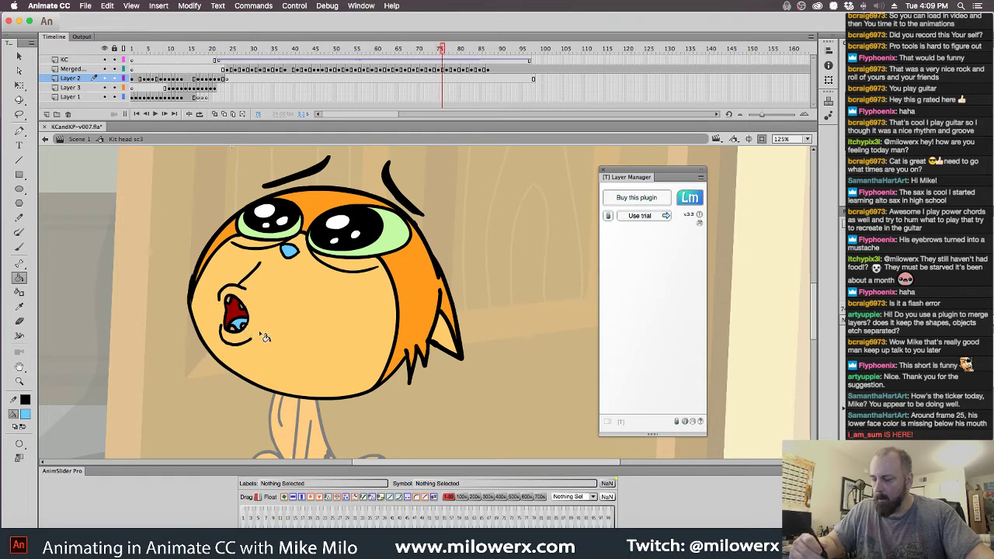
key(period)
key(period)
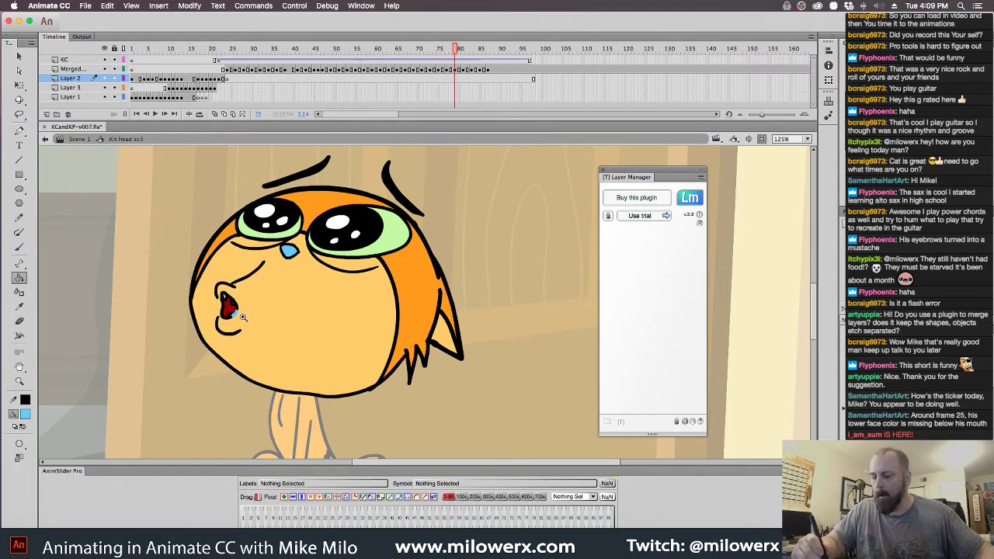
click(242, 317)
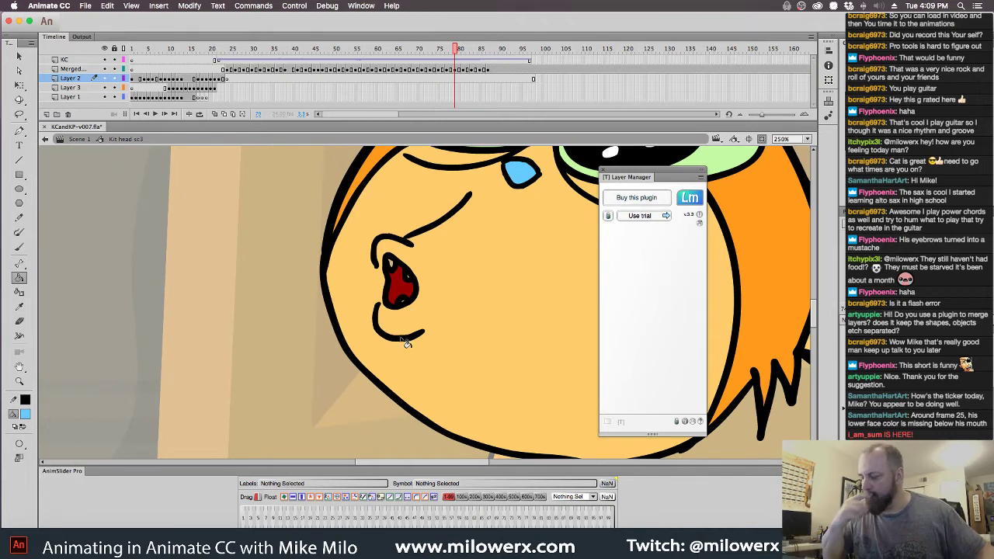
alt+click(470, 314)
drag(453, 334, 379, 324)
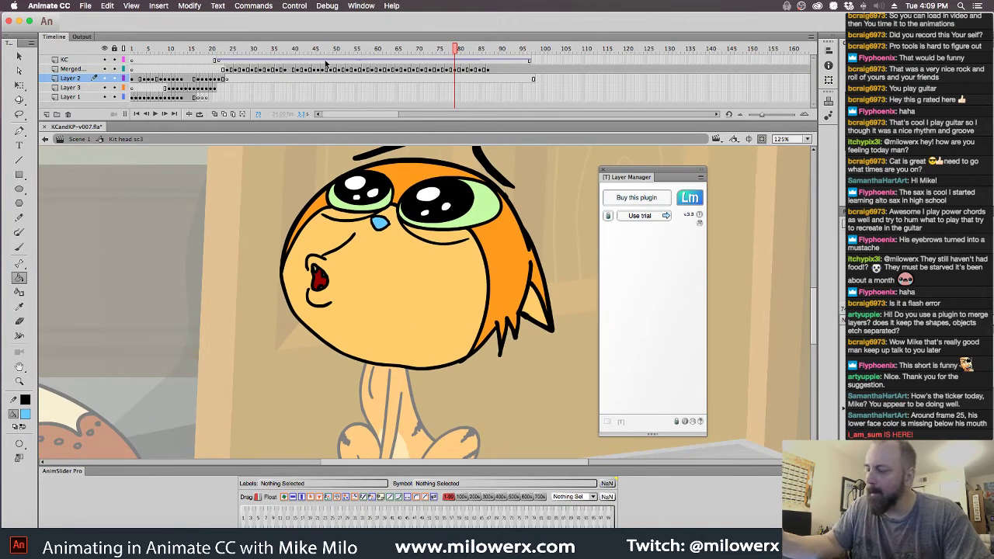
- Add a new layer beneath the merged head layer with a blank keyframe at frame 24, and save the file
click(46, 114)
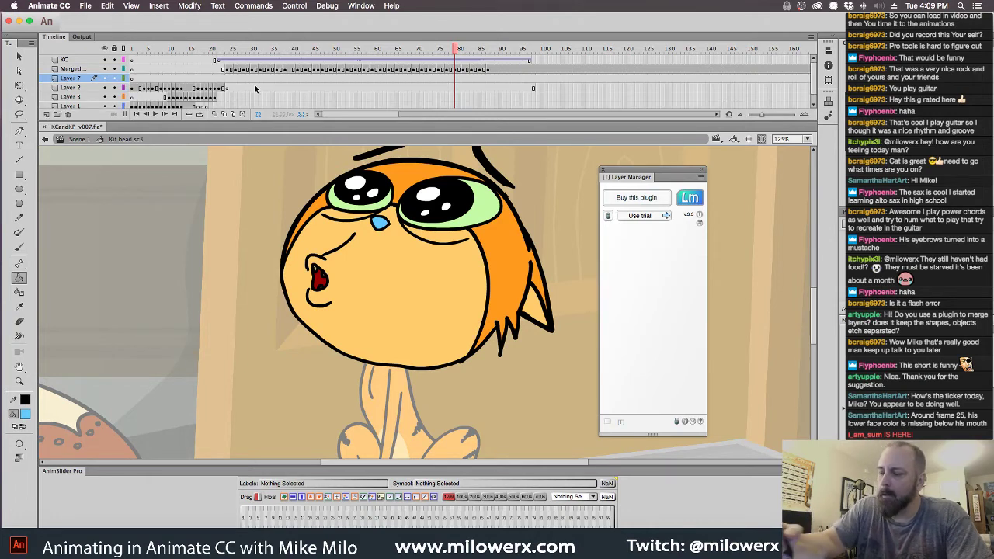
click(227, 78)
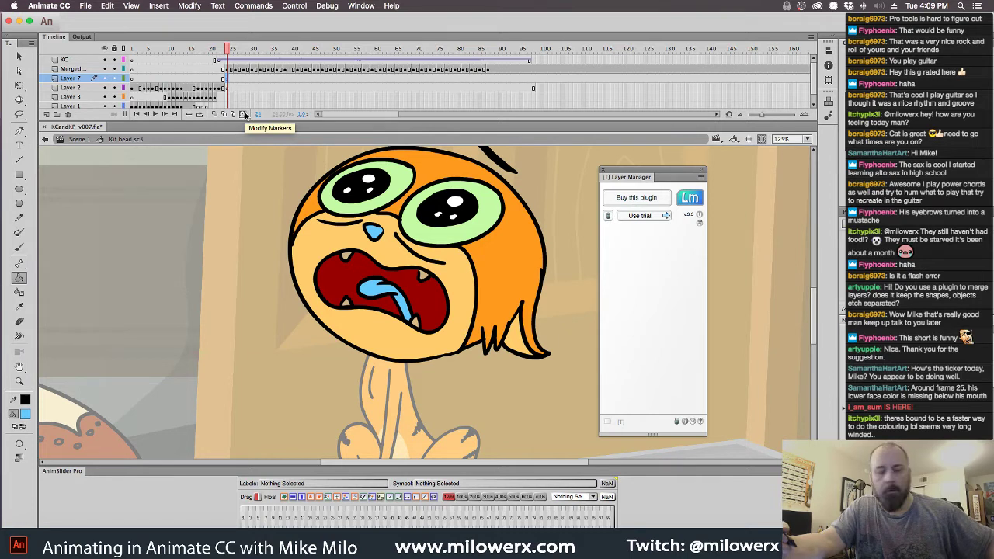
key(super+s)
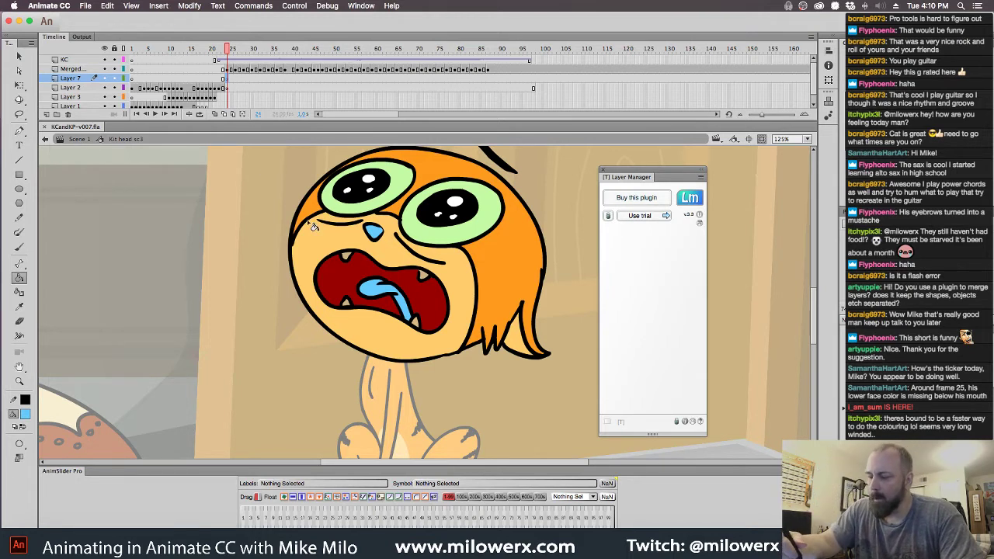
- Set up the Brush tool with a white fill colour and choose its brush mode
click(20, 247)
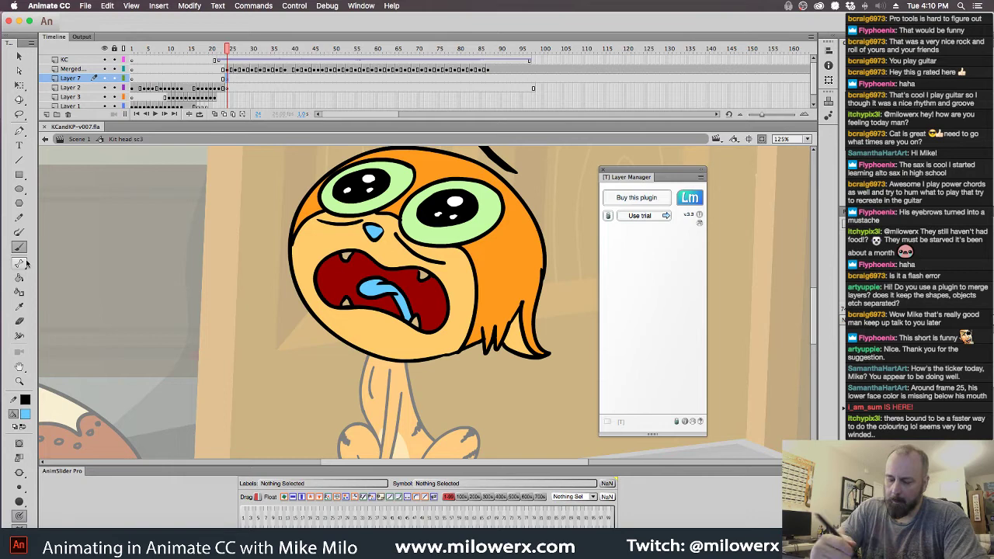
click(26, 414)
click(66, 340)
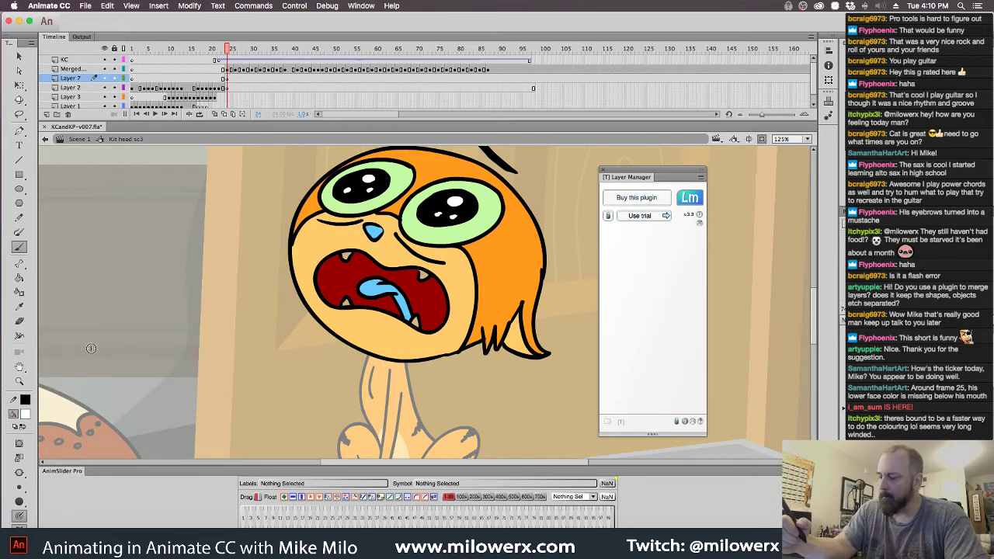
click(22, 470)
click(67, 471)
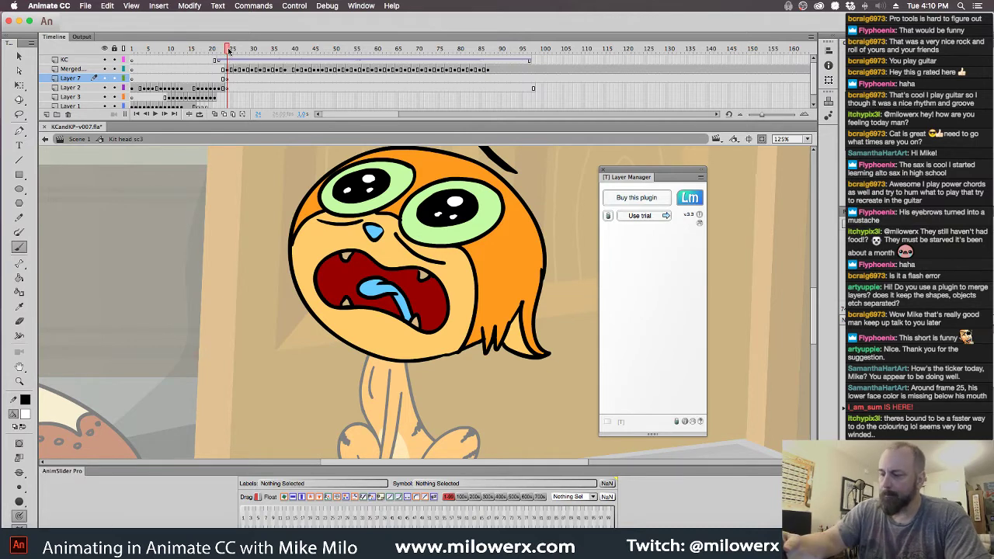
- Adjust the brush size and paint the cat's four teeth white on Layer 7 at frame 24
drag(230, 49, 227, 51)
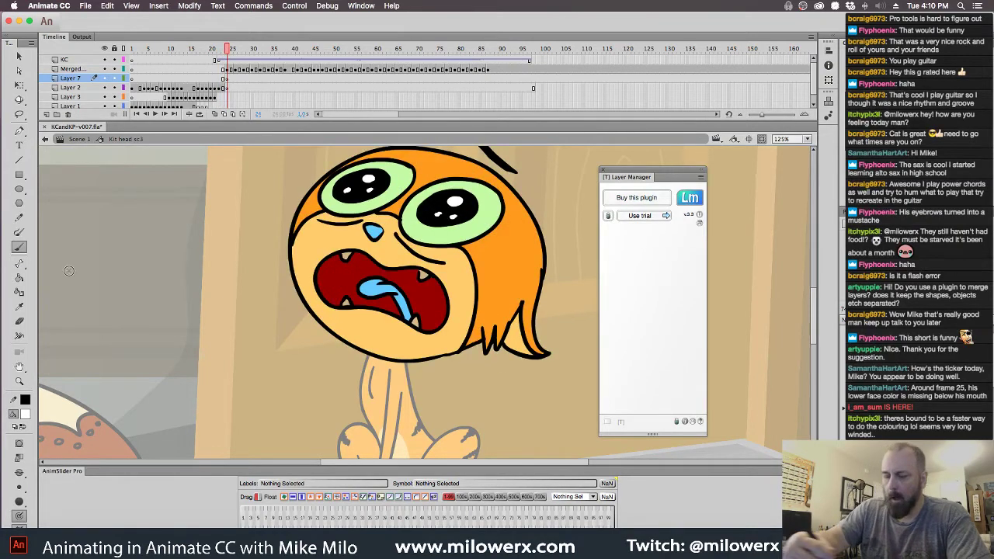
click(19, 487)
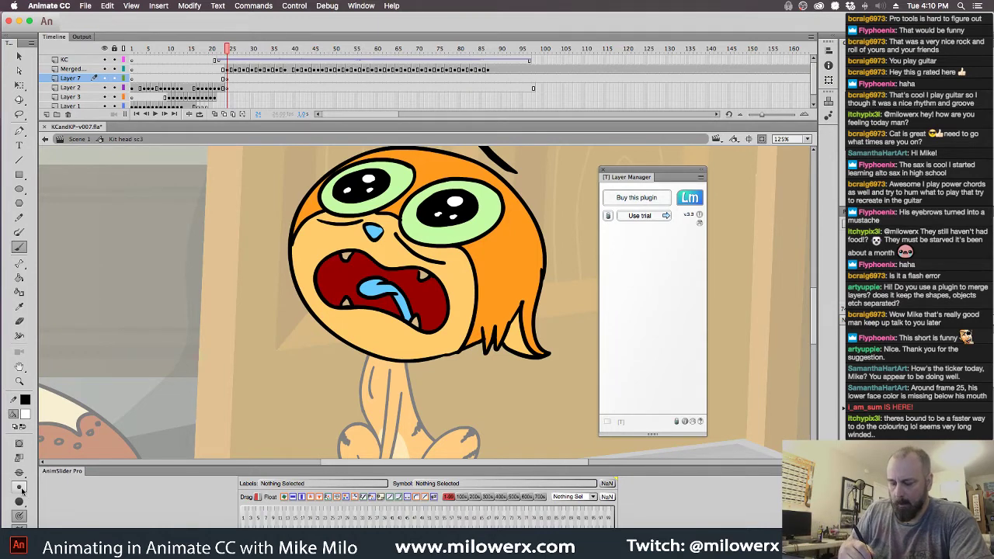
click(54, 480)
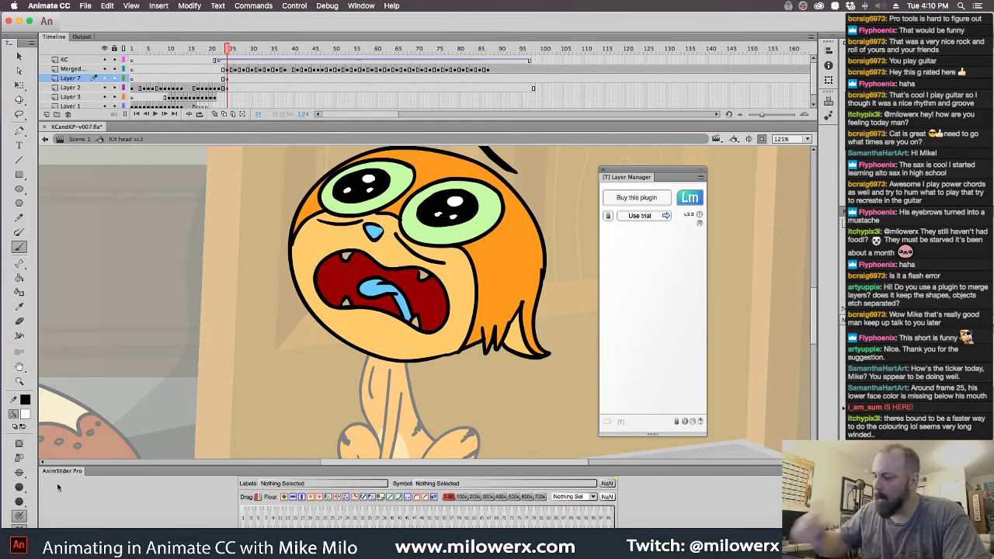
drag(343, 255, 354, 254)
drag(345, 303, 348, 307)
mouse_move(420, 269)
mouse_down()
mouse_move(427, 281)
mouse_move(428, 271)
mouse_up()
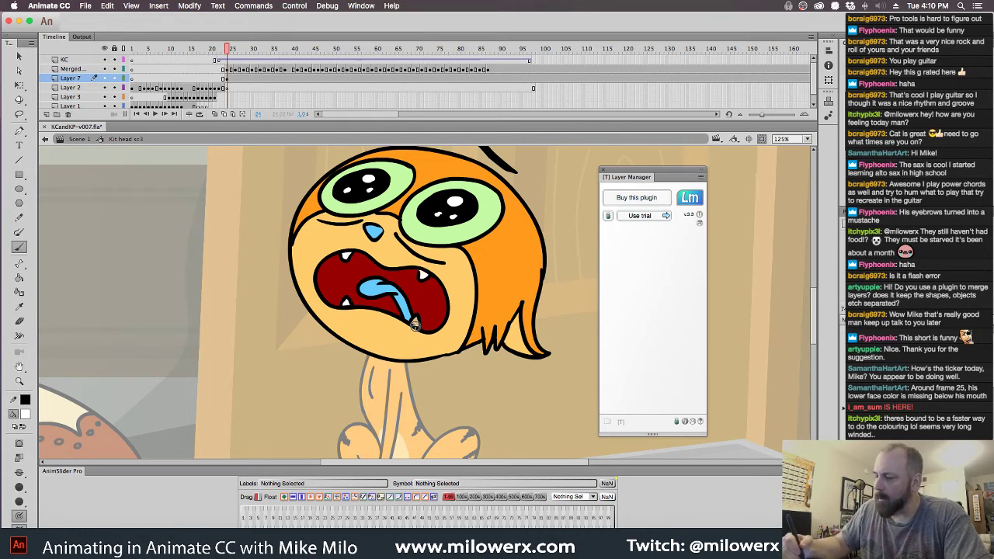
mouse_move(415, 327)
mouse_down()
mouse_move(419, 316)
mouse_move(418, 332)
mouse_up()
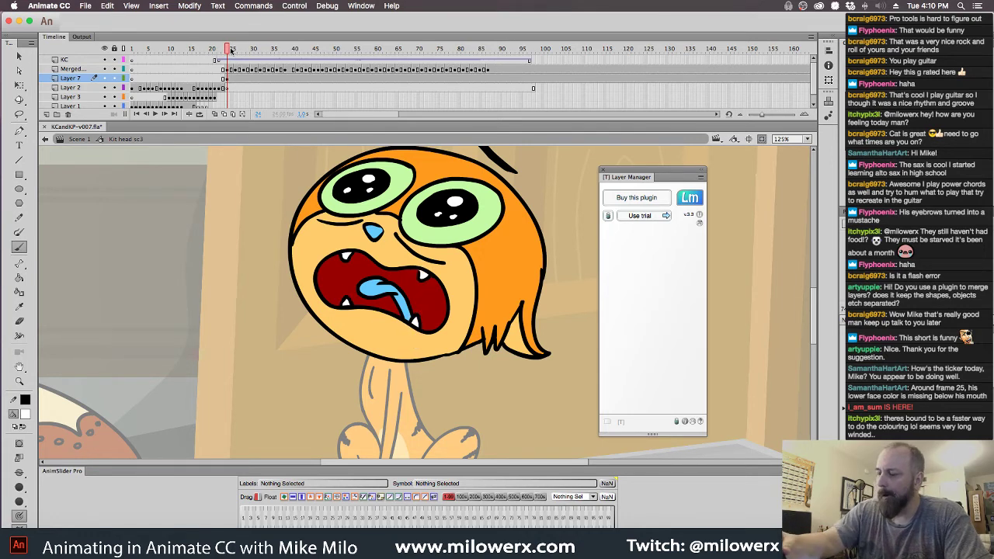
- Paint a white outline around the cat's lower face on Layer 7 and fill it solid white, hiding the Merged layer while filling
mouse_move(229, 49)
mouse_down()
mouse_move(242, 52)
mouse_move(229, 56)
mouse_up()
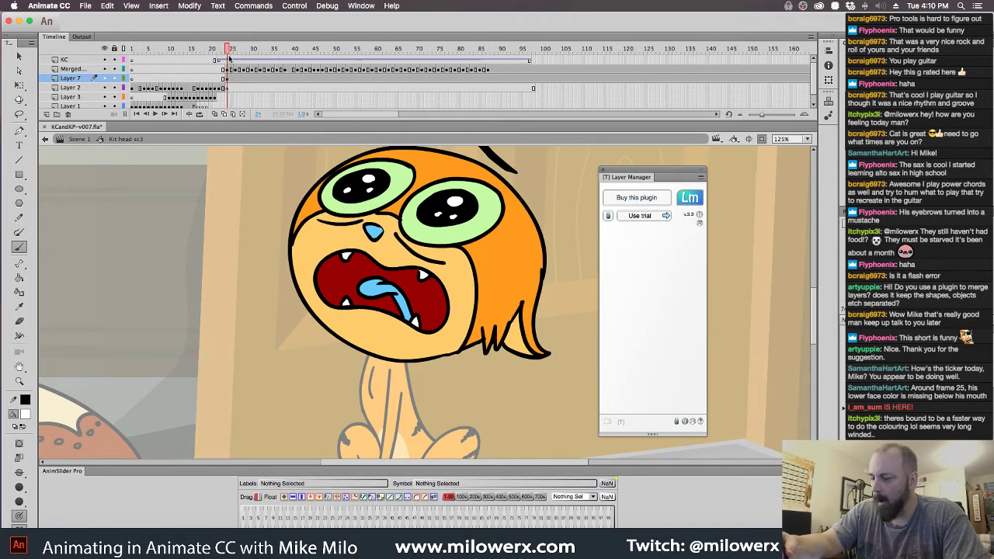
mouse_move(469, 298)
mouse_down()
mouse_move(469, 318)
mouse_move(427, 226)
mouse_move(322, 210)
mouse_move(292, 241)
mouse_move(296, 273)
mouse_move(321, 317)
mouse_move(361, 347)
mouse_move(410, 358)
mouse_move(444, 349)
mouse_move(470, 313)
mouse_move(465, 320)
mouse_up()
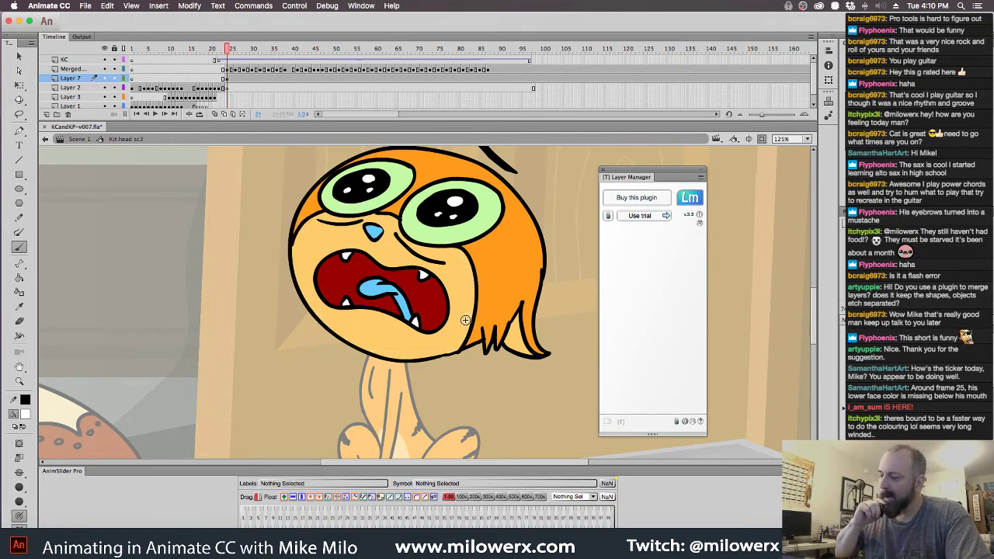
drag(227, 50, 481, 70)
click(227, 70)
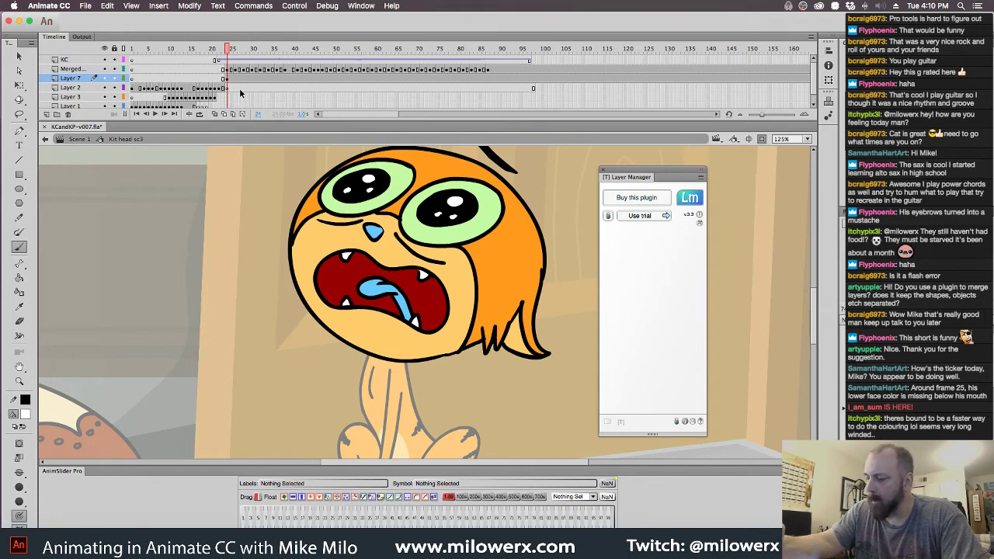
click(104, 69)
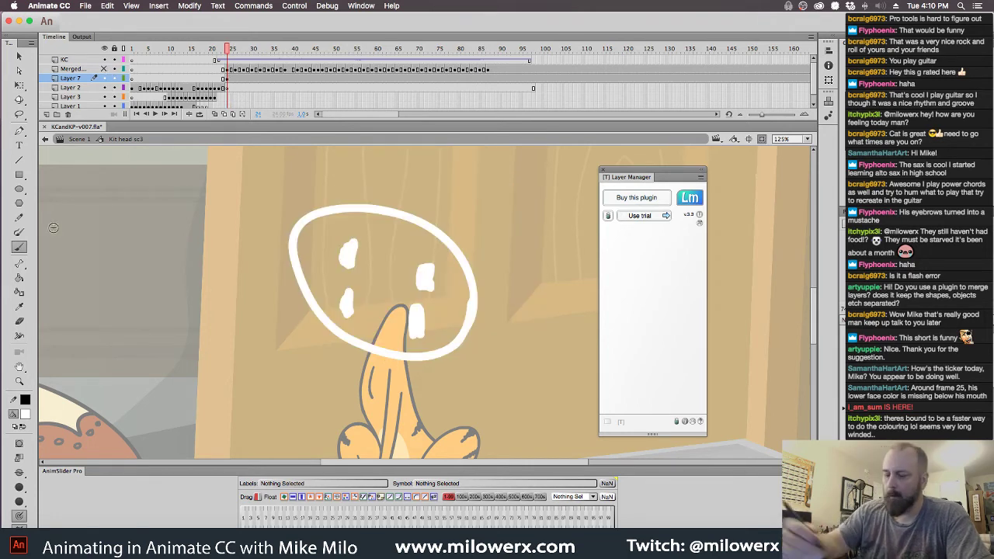
key(k)
click(402, 264)
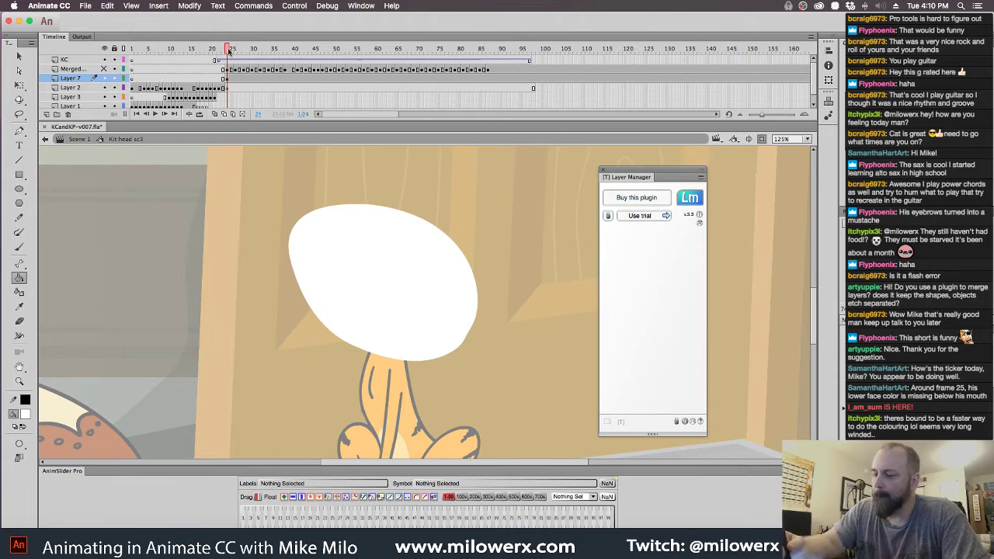
click(105, 69)
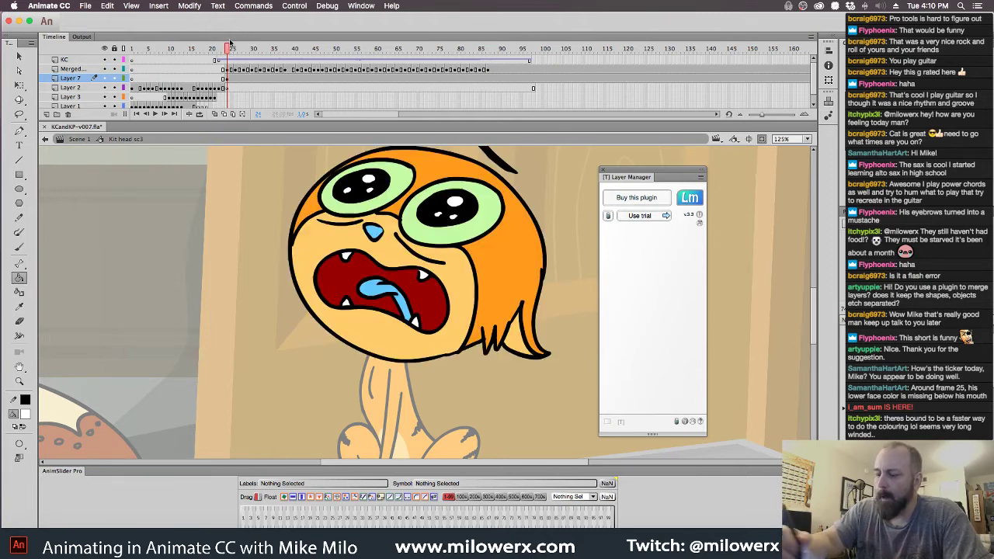
- At frame 31, extend the white face backing on Layer 7 along its lower and left edges with the Merged layer temporarily hidden
drag(230, 50, 256, 68)
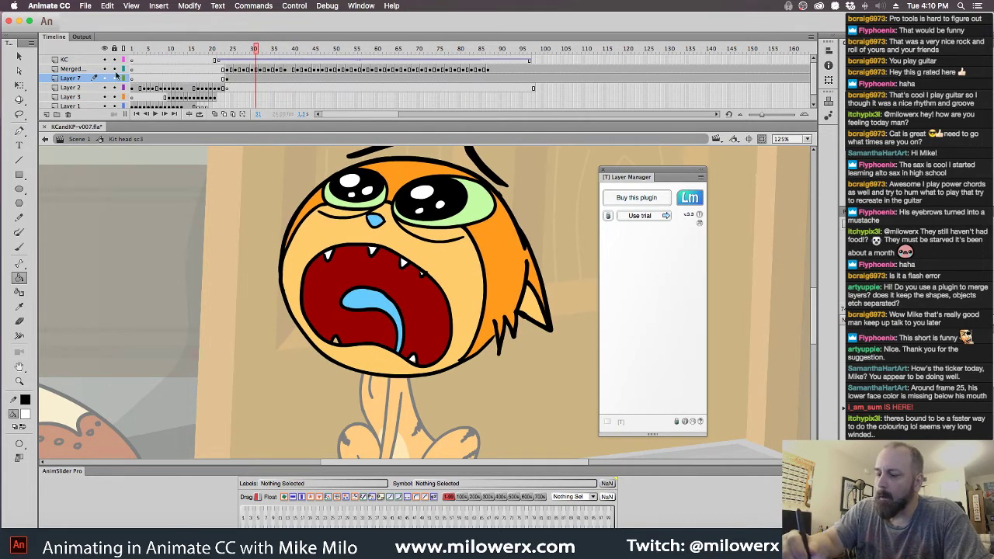
click(104, 69)
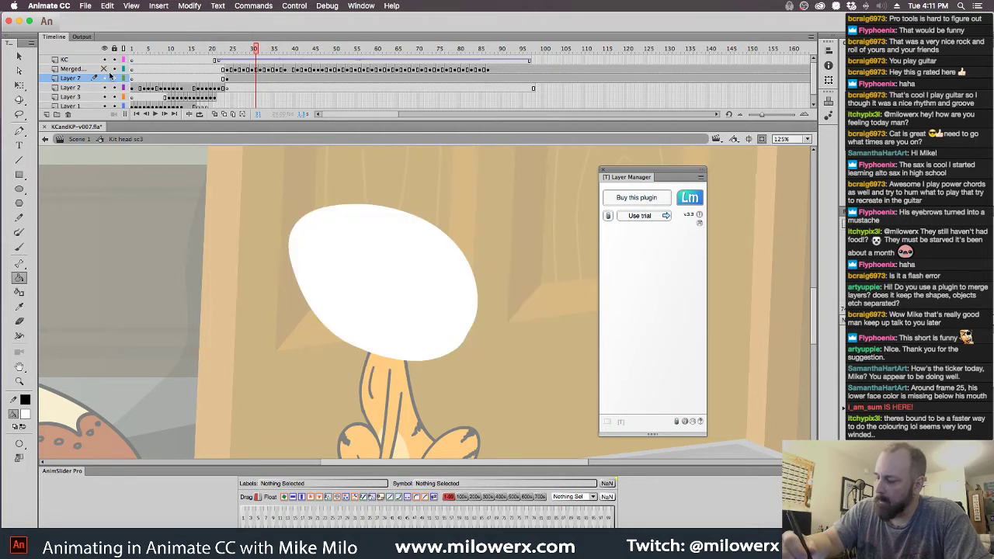
click(104, 70)
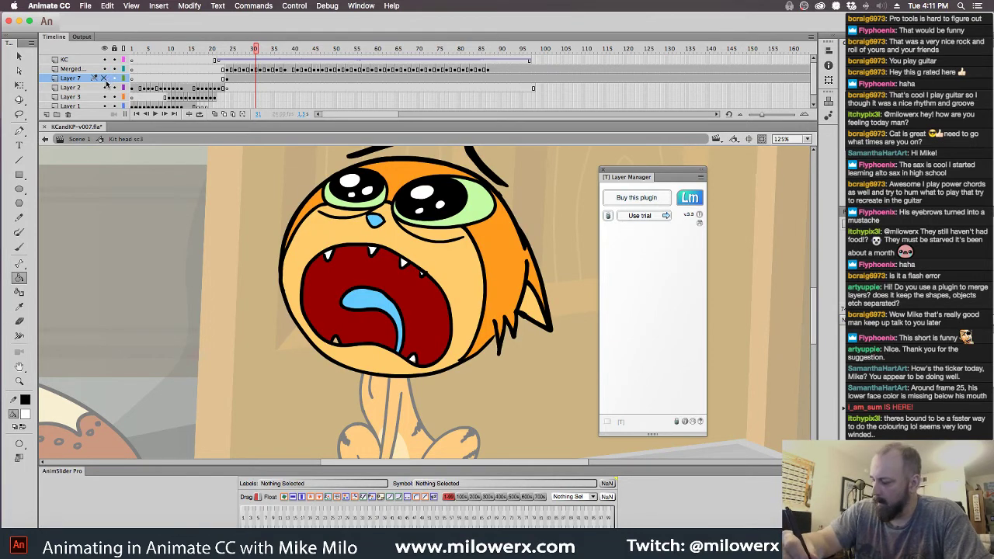
click(104, 78)
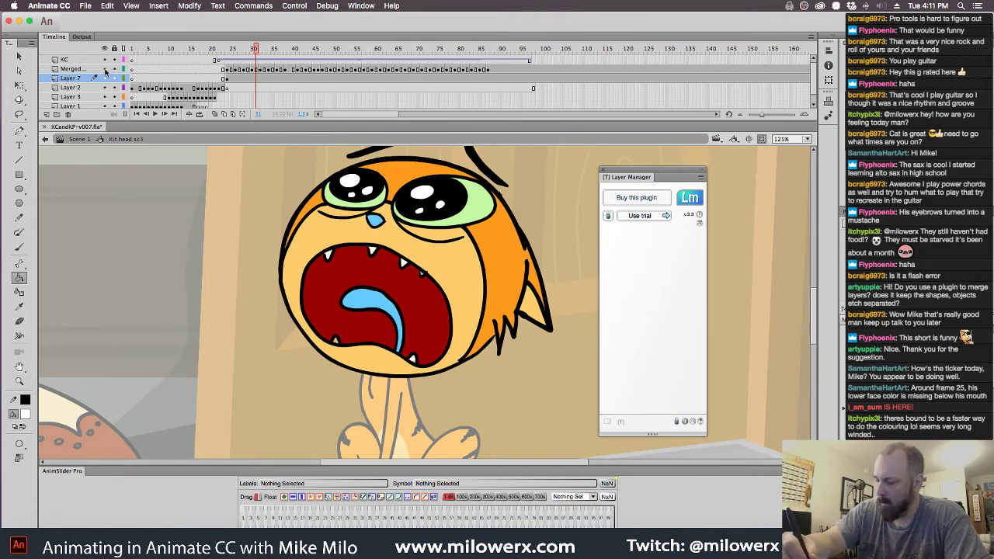
click(104, 69)
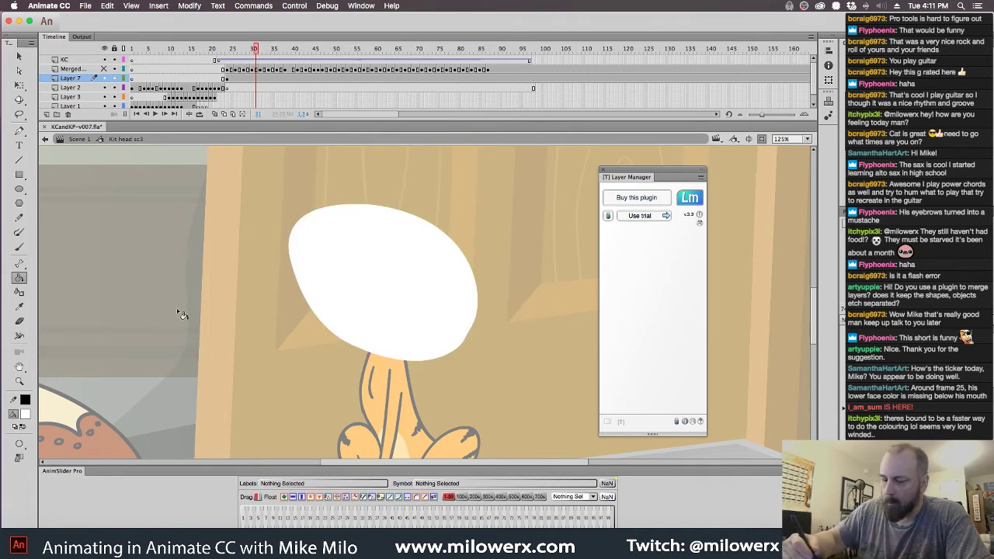
key(b)
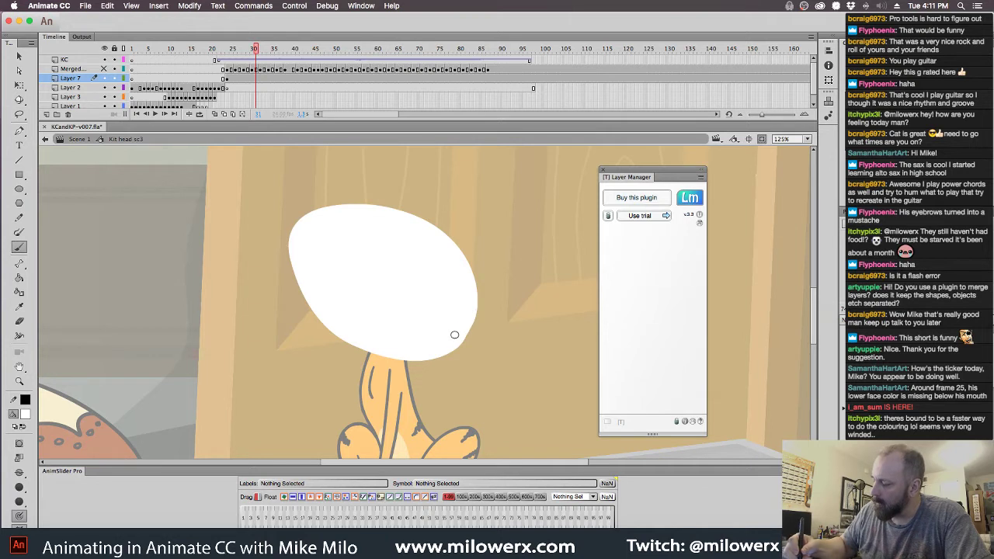
mouse_move(427, 358)
mouse_down()
mouse_move(352, 353)
mouse_move(325, 329)
mouse_move(300, 290)
mouse_move(300, 229)
mouse_up()
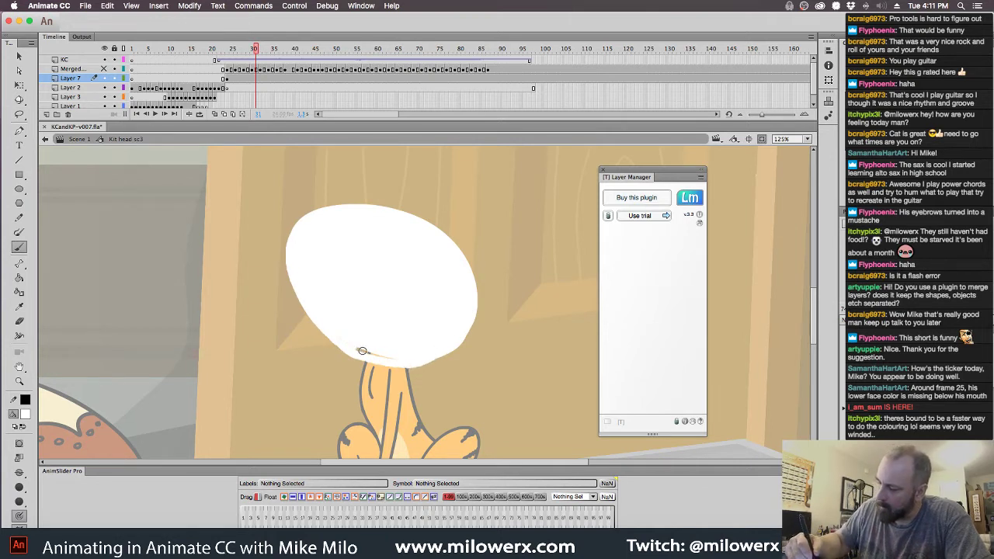
click(104, 68)
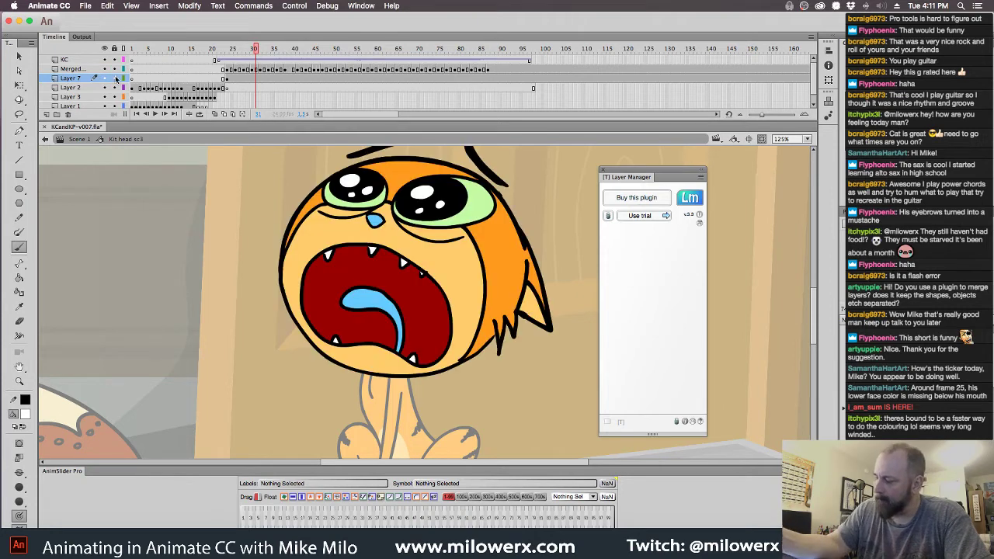
- Scrub through the animation to frame 50 and set the brush fill colour to dark red
drag(258, 53, 356, 89)
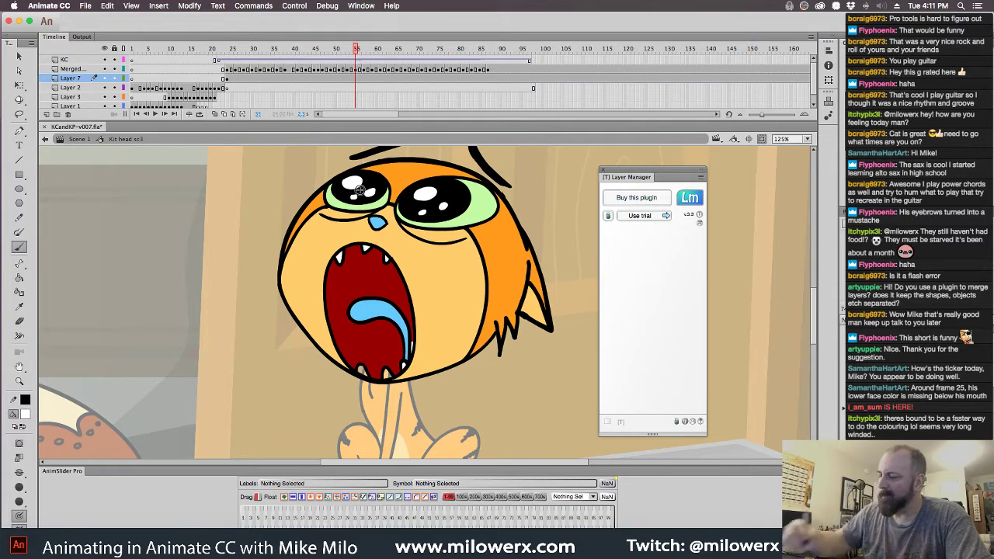
drag(356, 49, 339, 114)
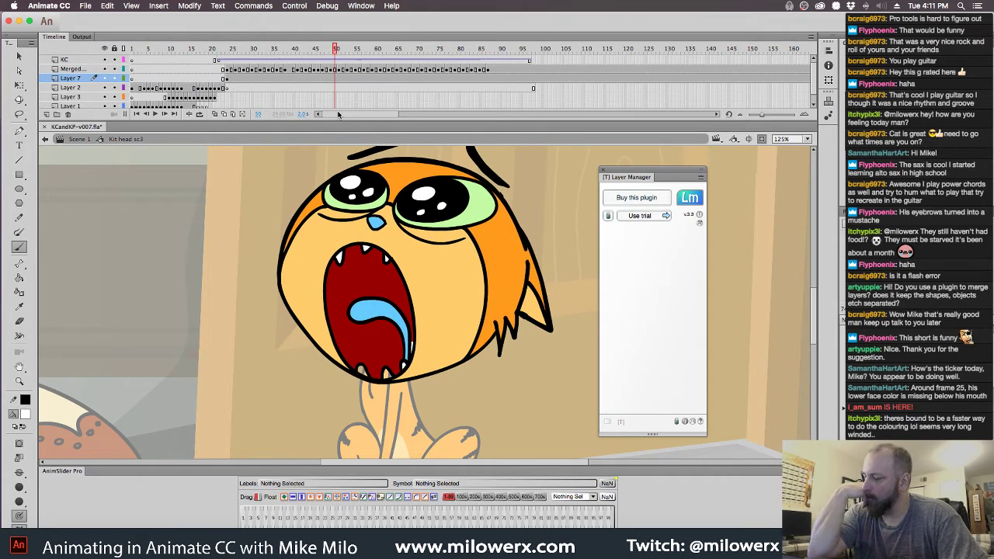
click(29, 415)
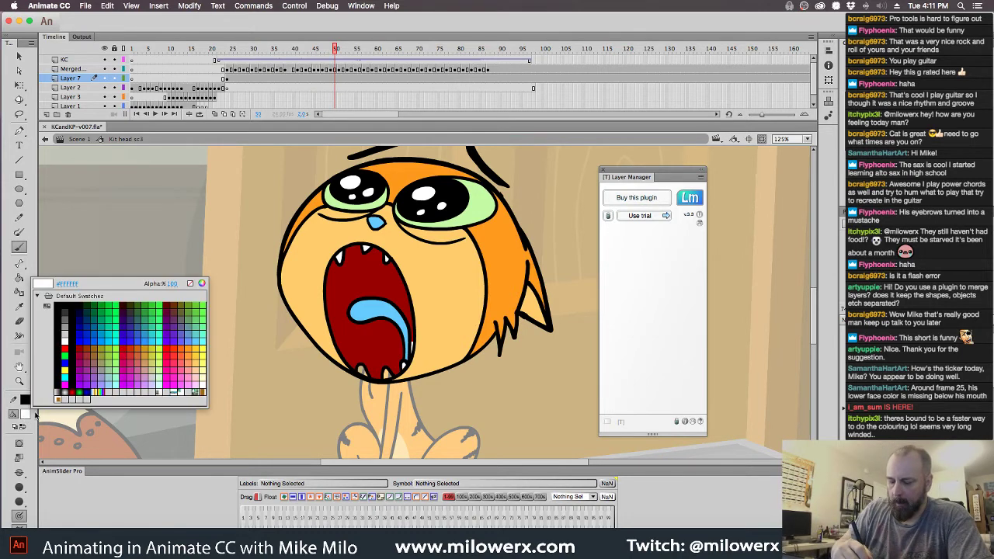
click(78, 350)
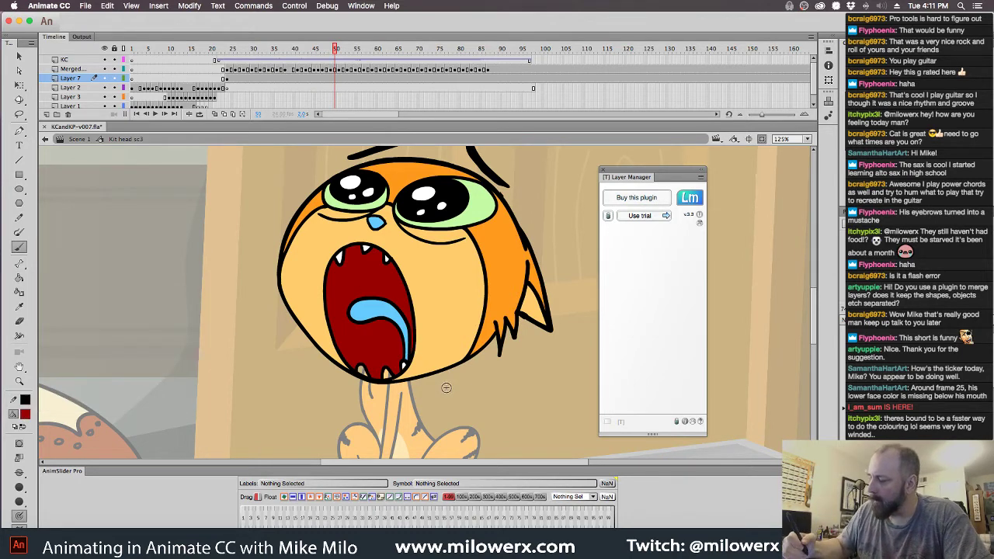
- Step backward and forward through the head animation up to frame 62, examining the teeth and mouth for missing colour
key(comma)
key(comma)
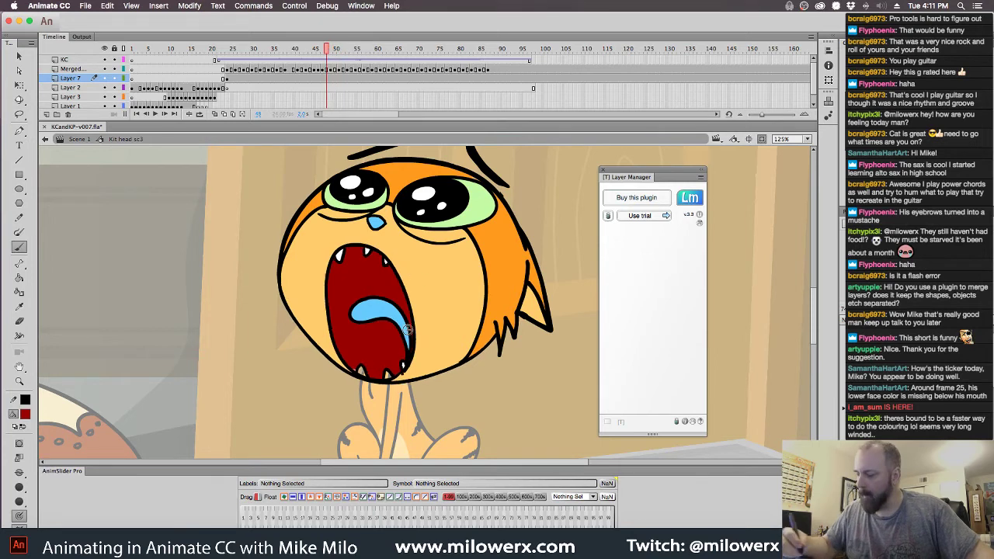
key(comma)
key(comma)
key(comma)
key(comma)
key(comma)
key(comma)
key(comma)
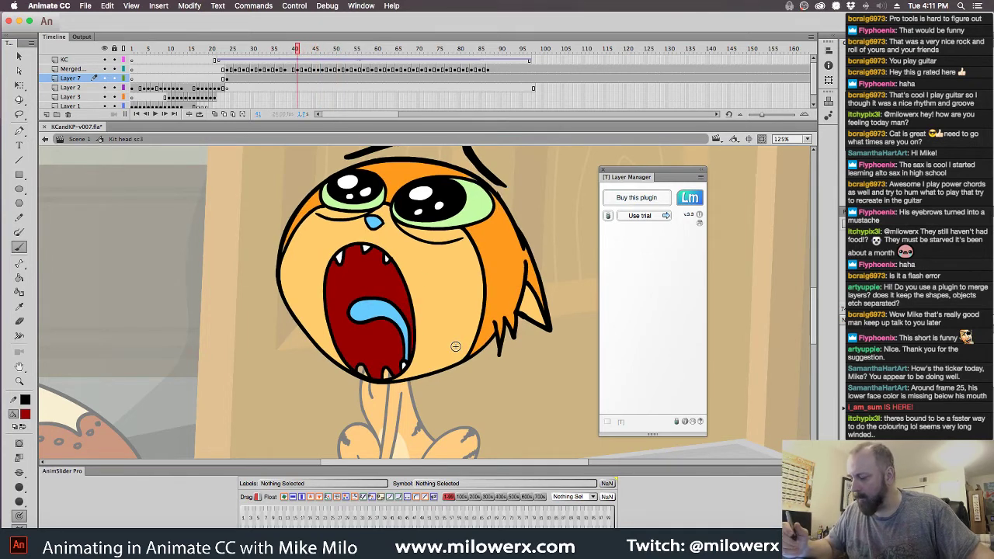
key(comma)
key(comma)
key(comma)
key(comma)
key(comma)
key(comma)
key(comma)
key(comma)
key(comma)
key(comma)
key(comma)
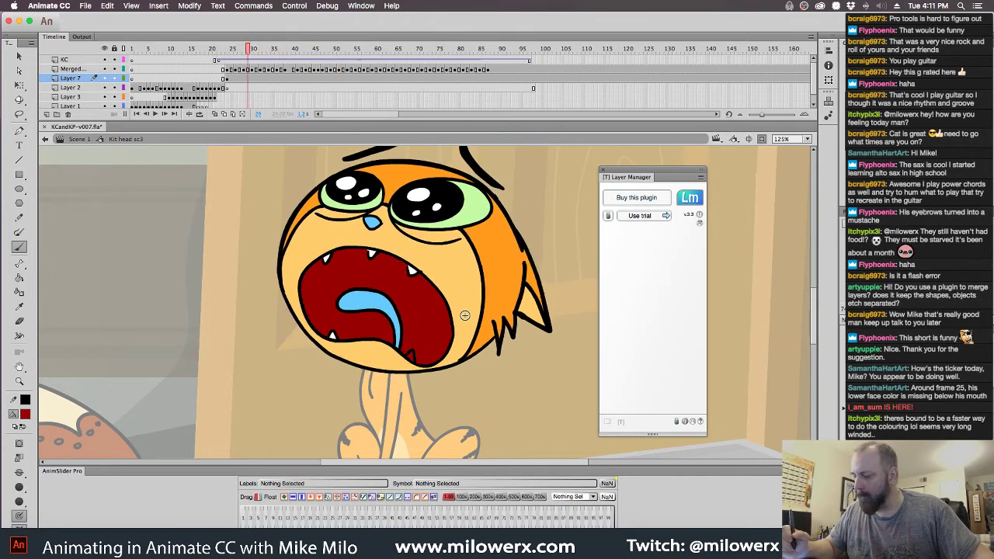
key(comma)
key(comma)
key(period)
key(period)
key(period)
key(period)
key(period)
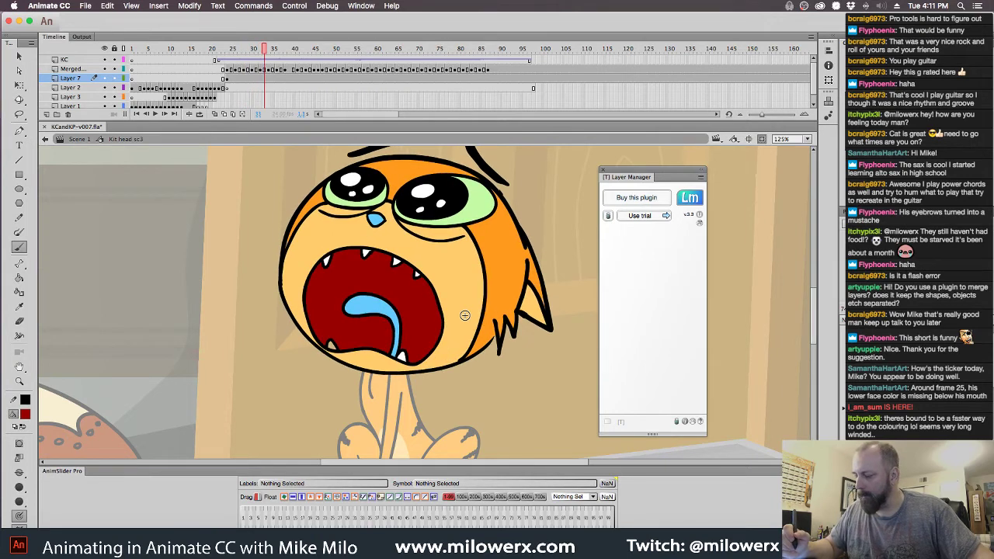
key(period)
key(period)
key(period)
key(period)
key(period)
key(period)
key(period)
key(period)
key(period)
key(period)
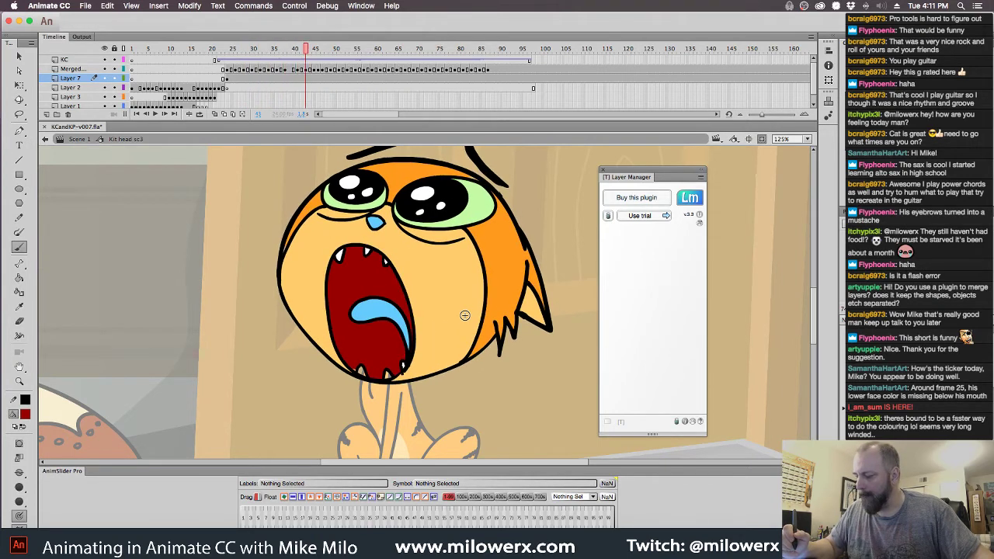
key(period)
key(period)
key(period)
key(period)
key(period)
key(period)
key(period)
key(period)
key(period)
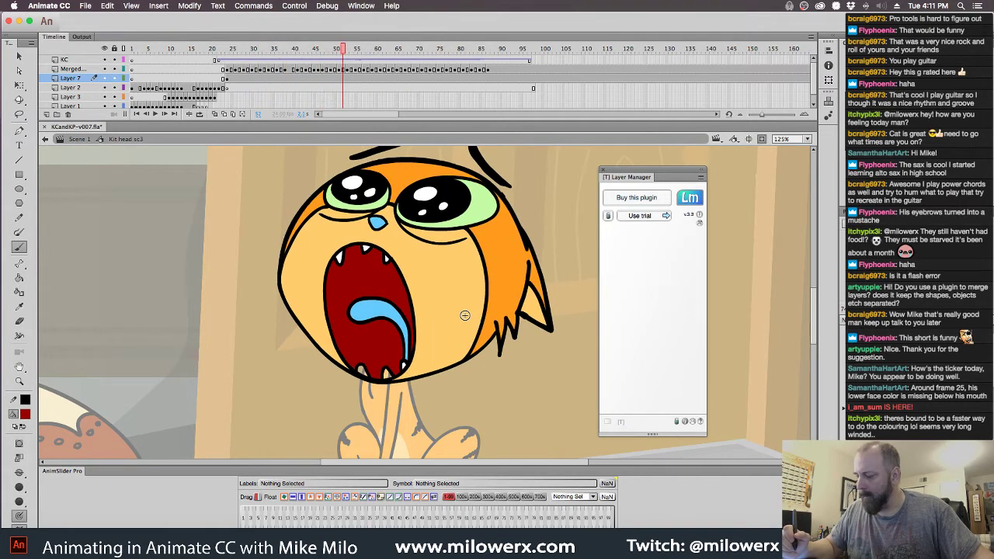
key(period)
key(period)
key(period)
key(period)
key(period)
key(period)
key(period)
key(period)
key(period)
key(period)
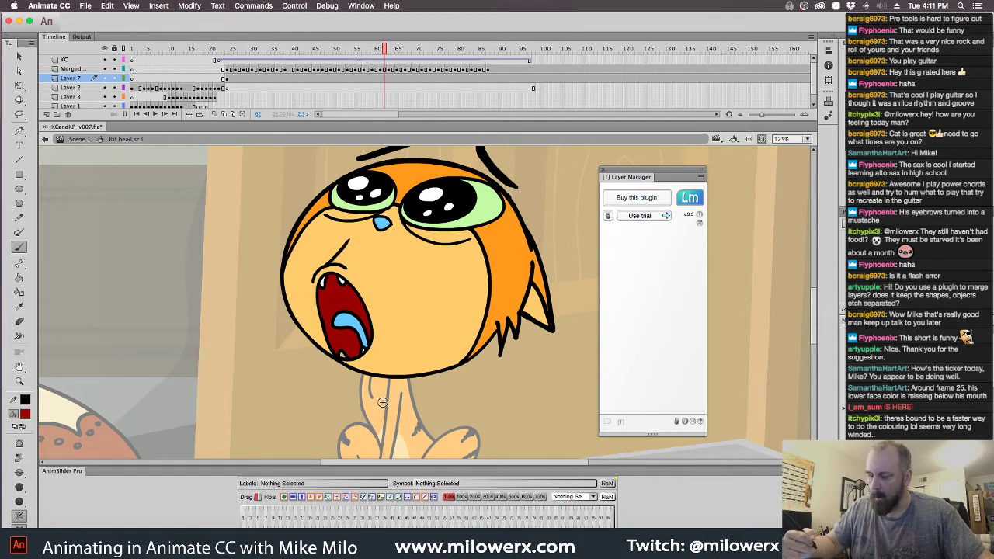
- Set the brush fill colour to white and paint the cat's lower tooth in a new Layer 7 keyframe at frame 61
key(comma)
key(comma)
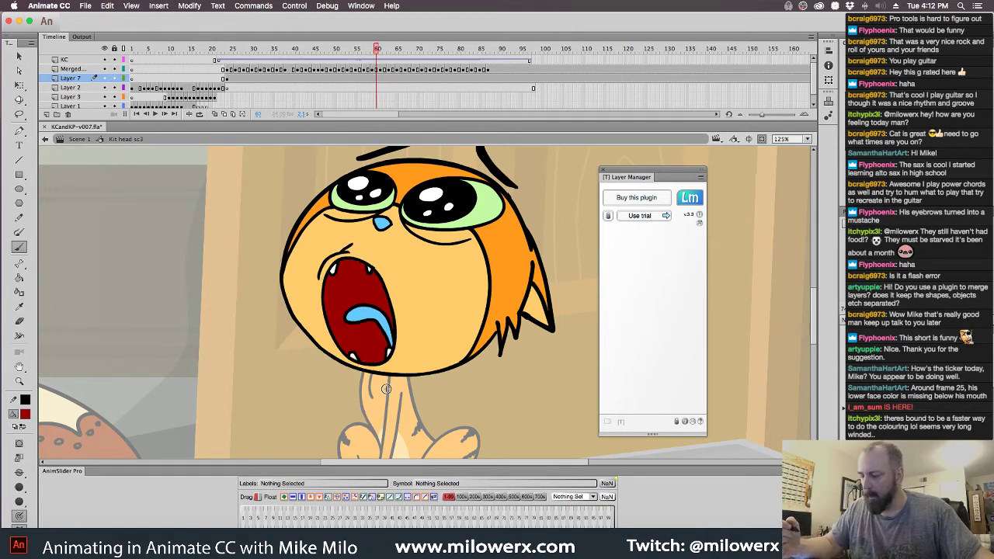
key(period)
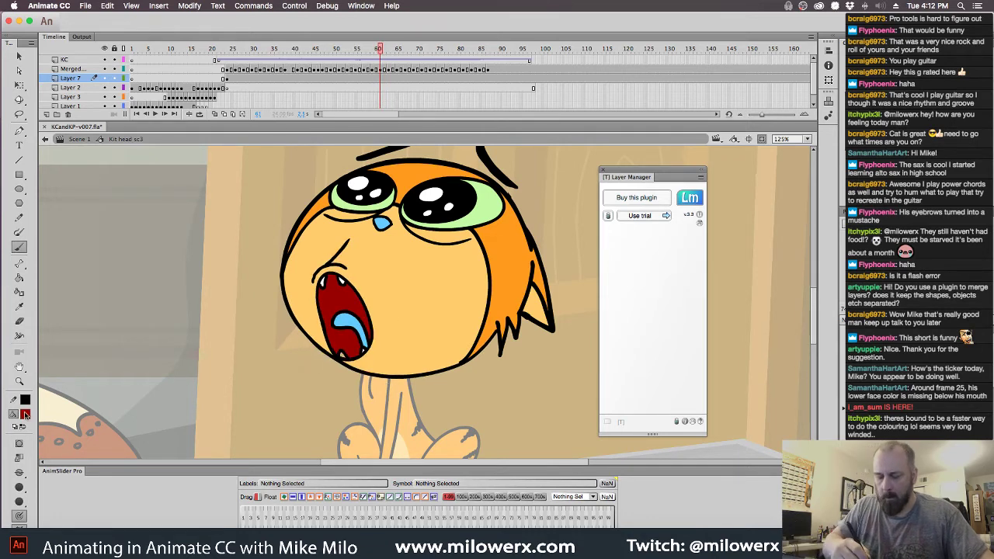
click(25, 414)
click(65, 339)
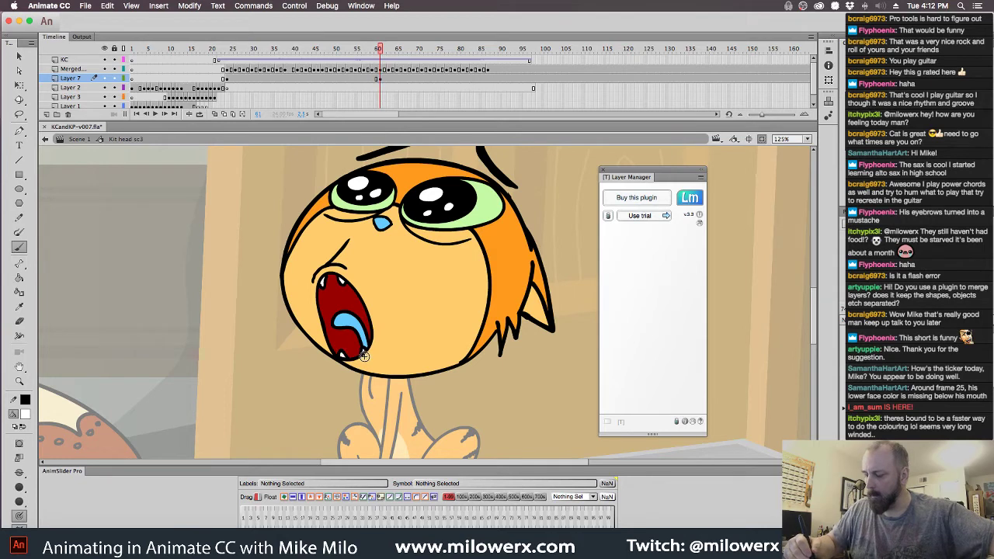
- Add a keyframe on Layer 7 at frame 57 and paint the cat's lower tooth white
key(comma)
key(comma)
key(comma)
key(comma)
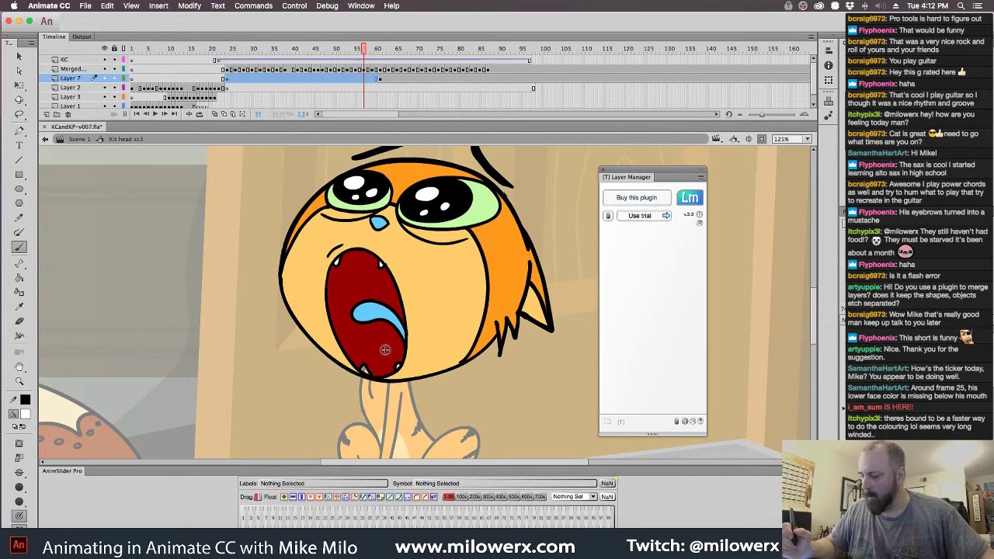
click(365, 81)
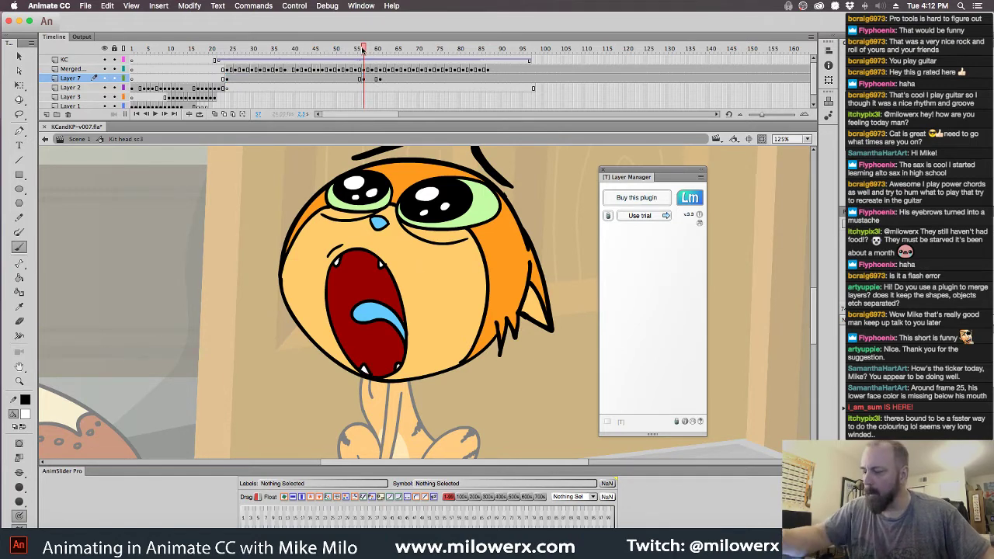
- Check the cat's lower teeth for missing white around frames 46 to 49 of the head animation
drag(362, 50, 331, 51)
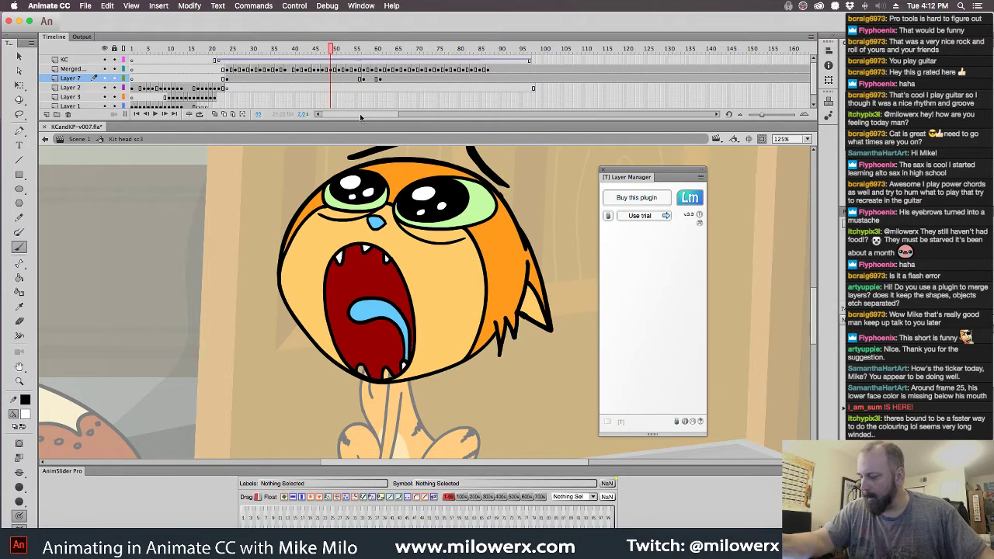
key(comma)
key(comma)
key(comma)
key(period)
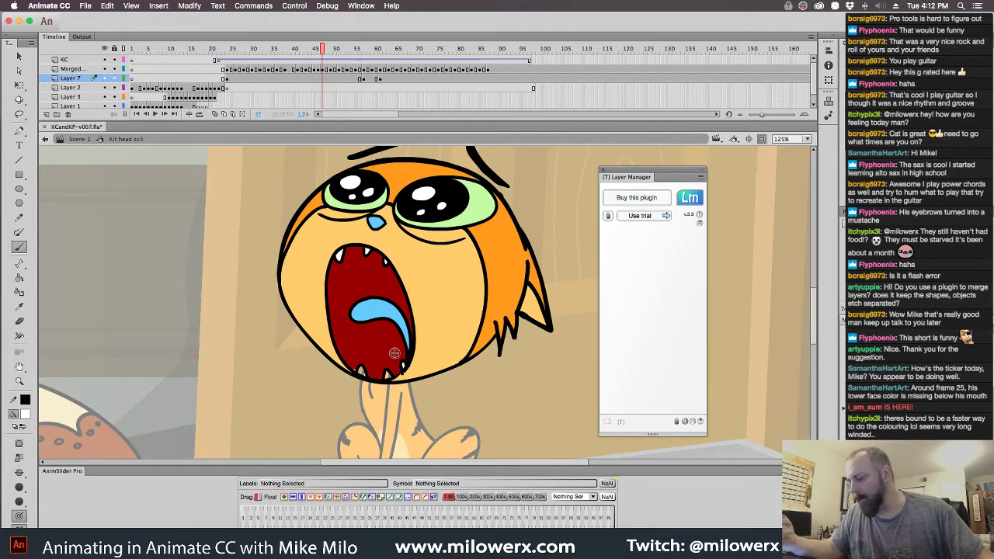
- Start the Layer Manager plugin's trial and merge Layer 7 with the merged artwork layer above it
click(87, 70)
click(81, 78)
shift+click(84, 71)
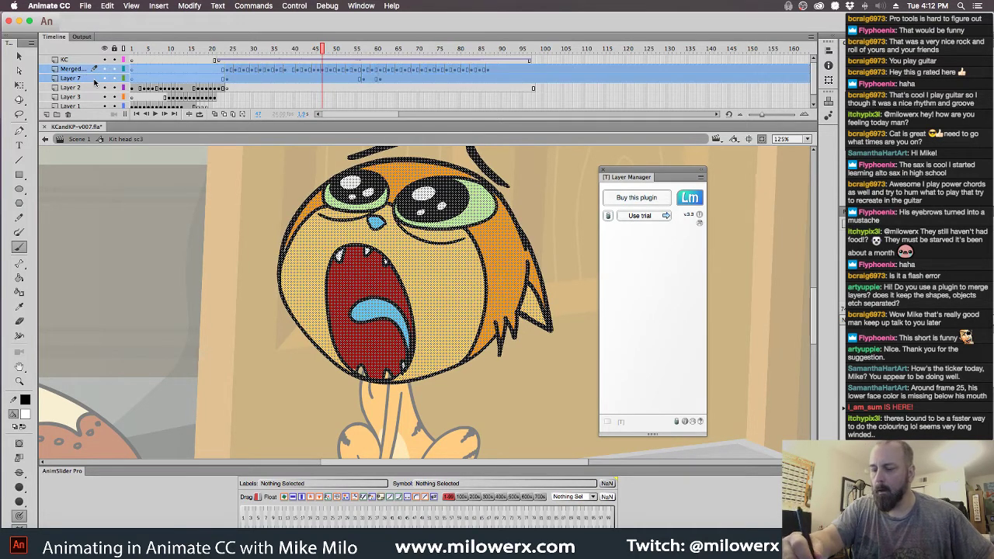
click(654, 217)
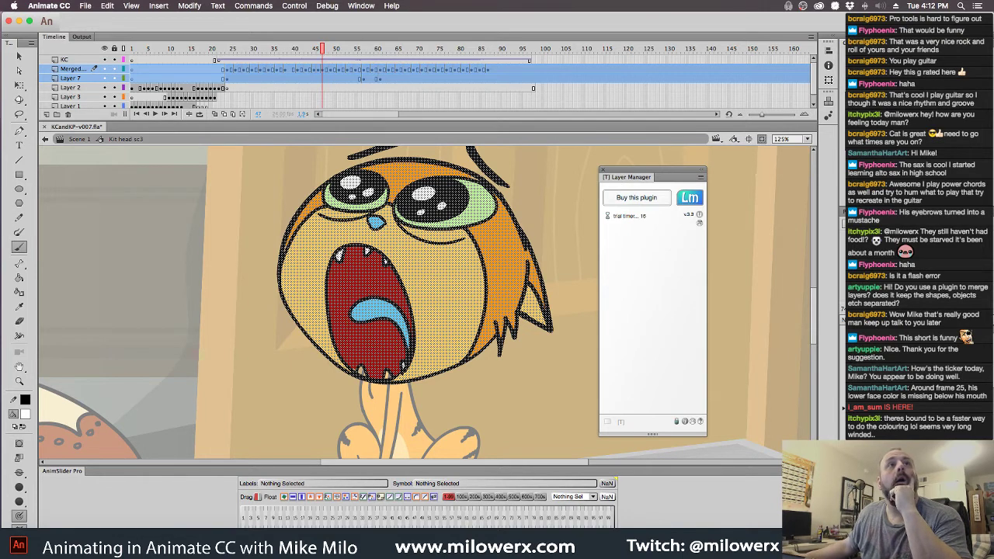
key(super+Tab)
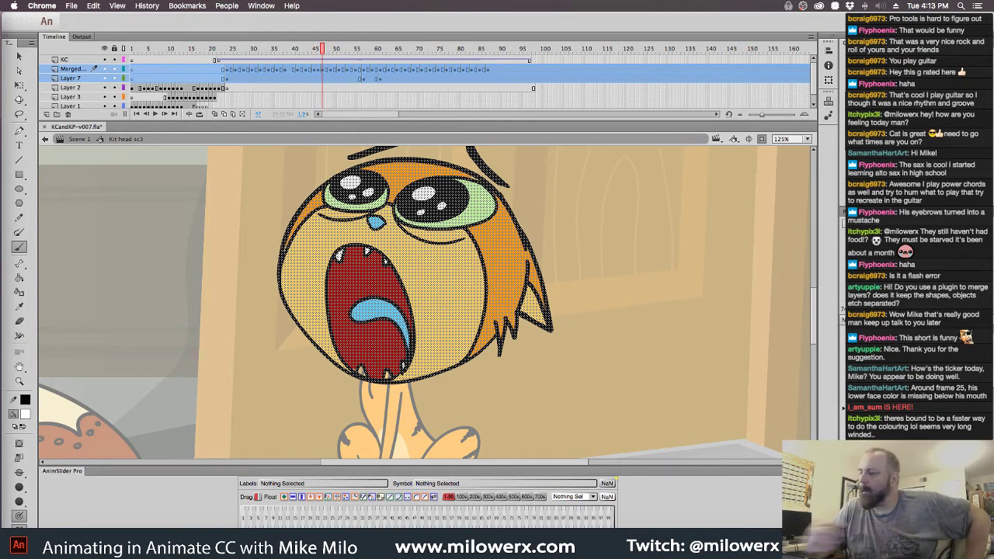
click(568, 22)
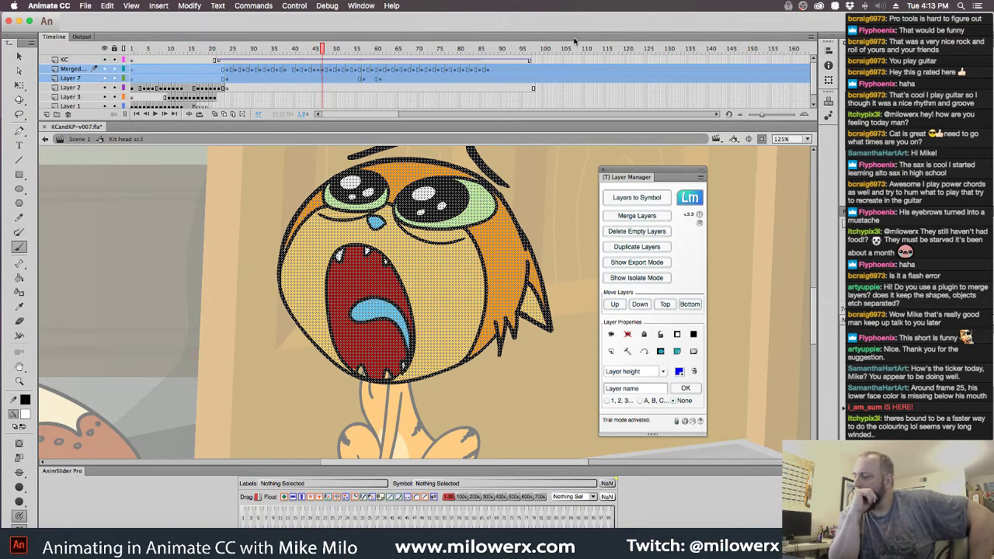
click(637, 215)
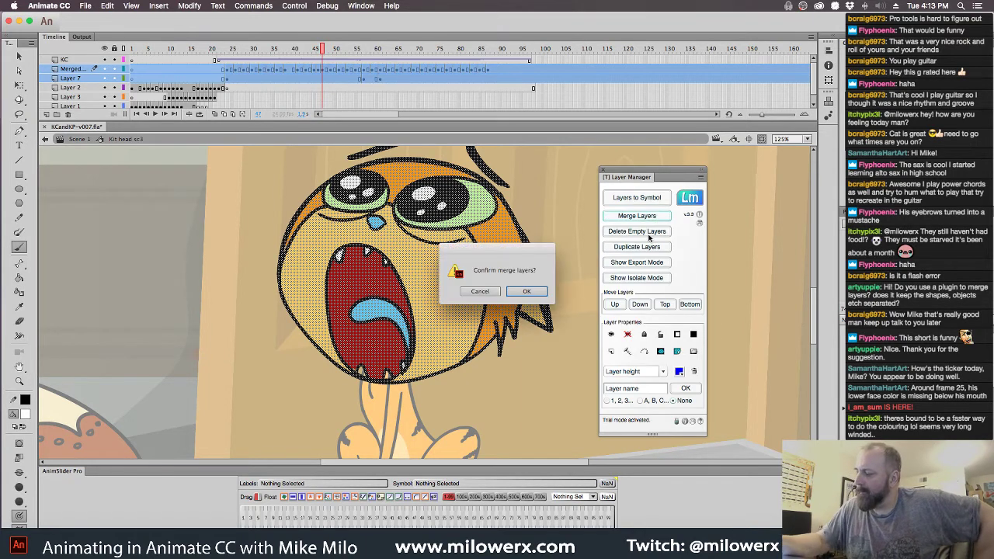
click(526, 292)
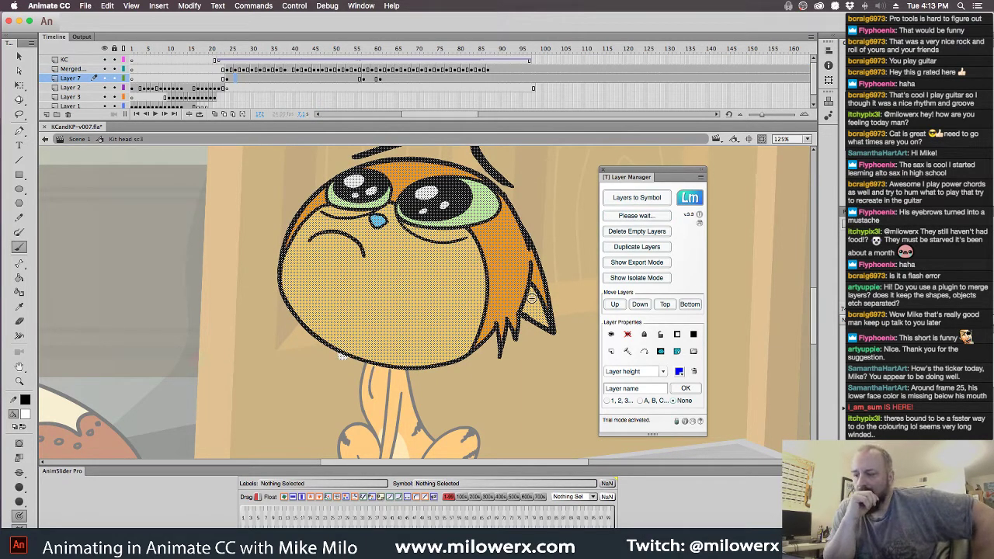
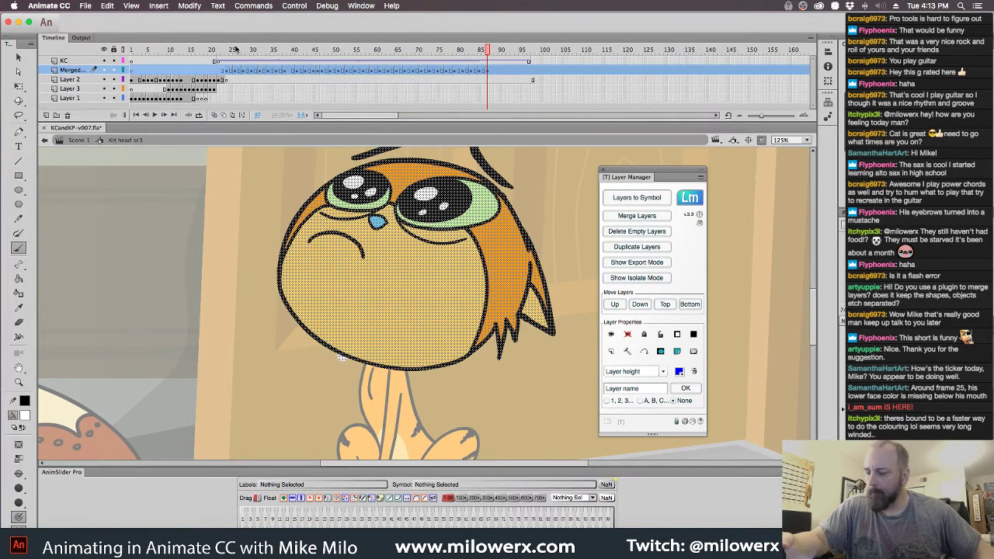
- Choose the Paint Bucket and clear the stray white below the cat's chin at frames 87 and 24
click(211, 244)
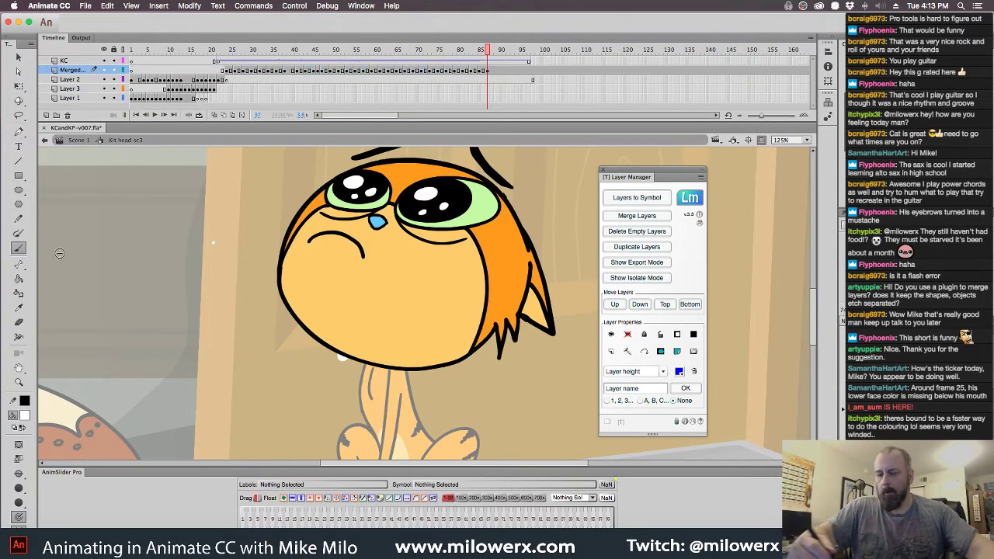
click(19, 278)
key(super+z)
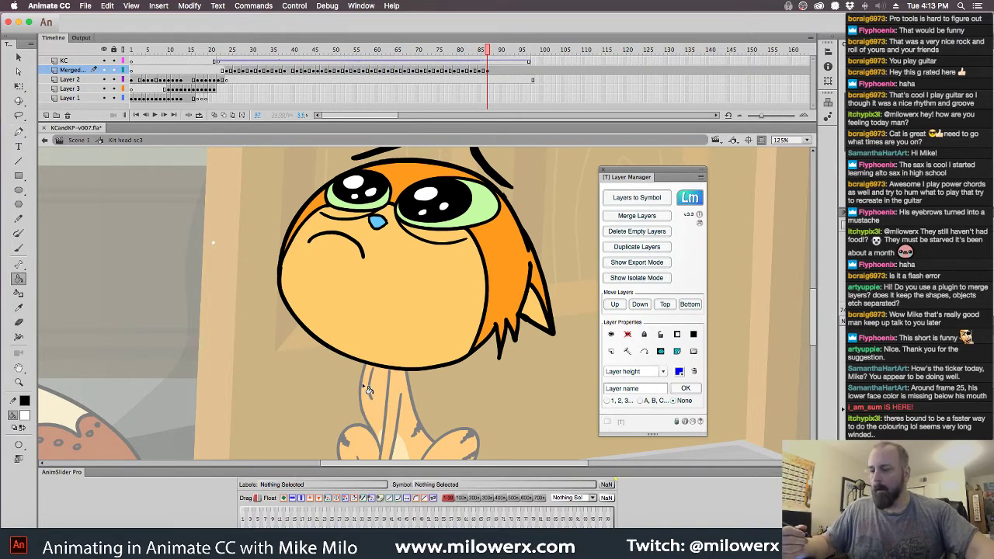
click(226, 52)
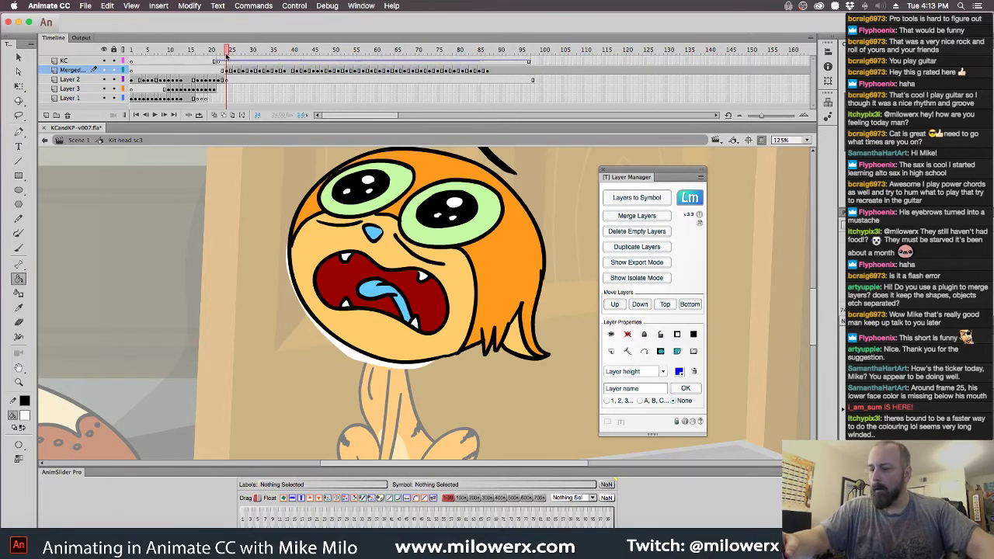
click(364, 358)
key(super+z)
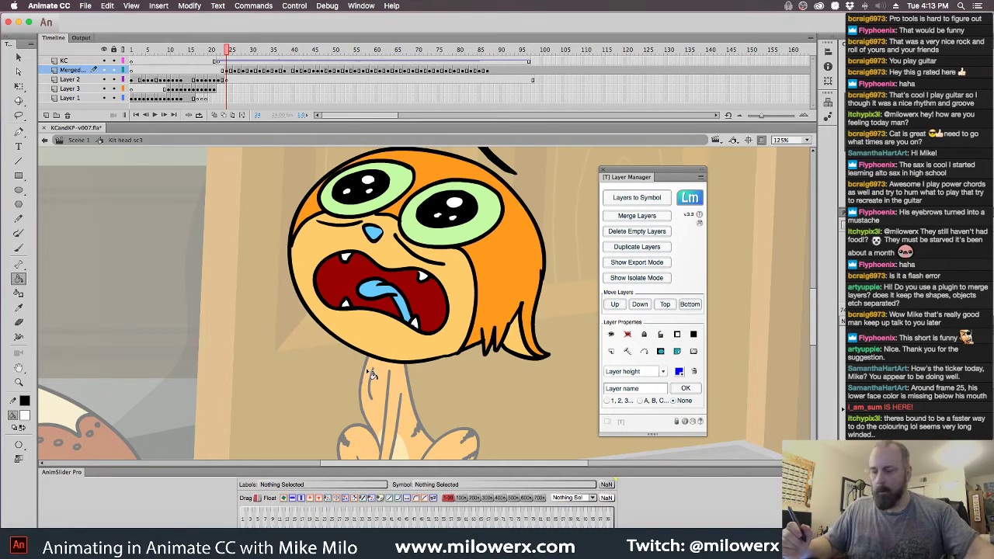
- Go through frames 25 to 32 of the merged layer and fill the cat's uncoloured lower teeth with white
key(period)
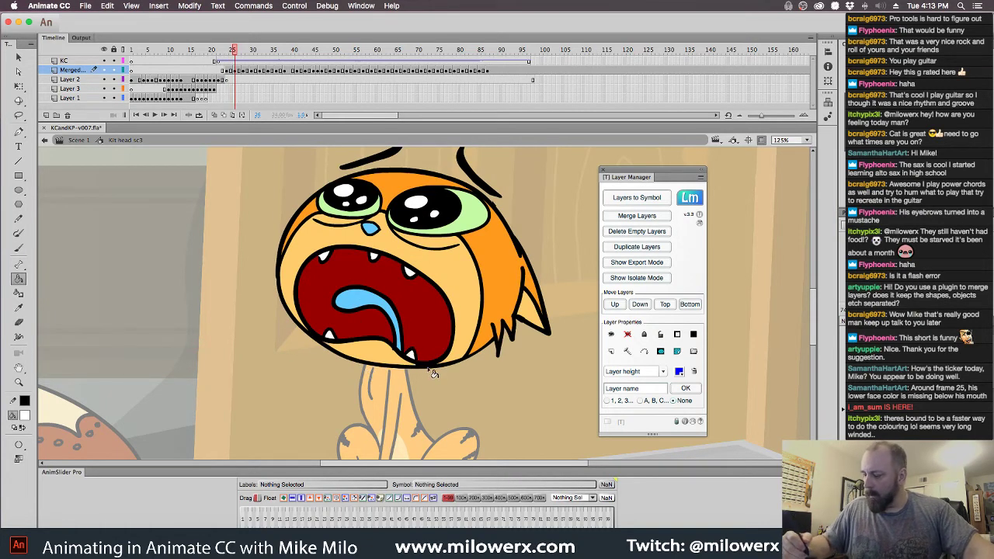
key(period)
key(period)
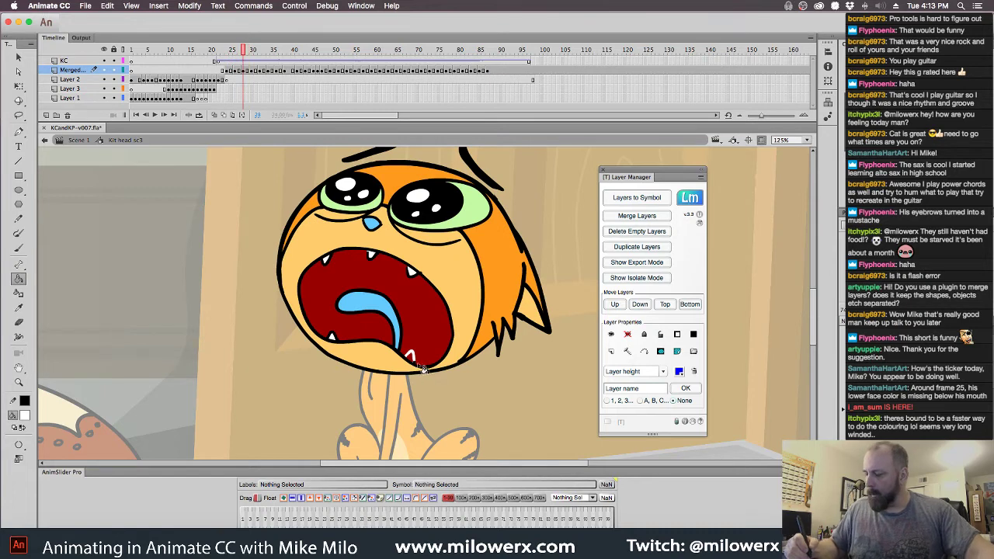
key(period)
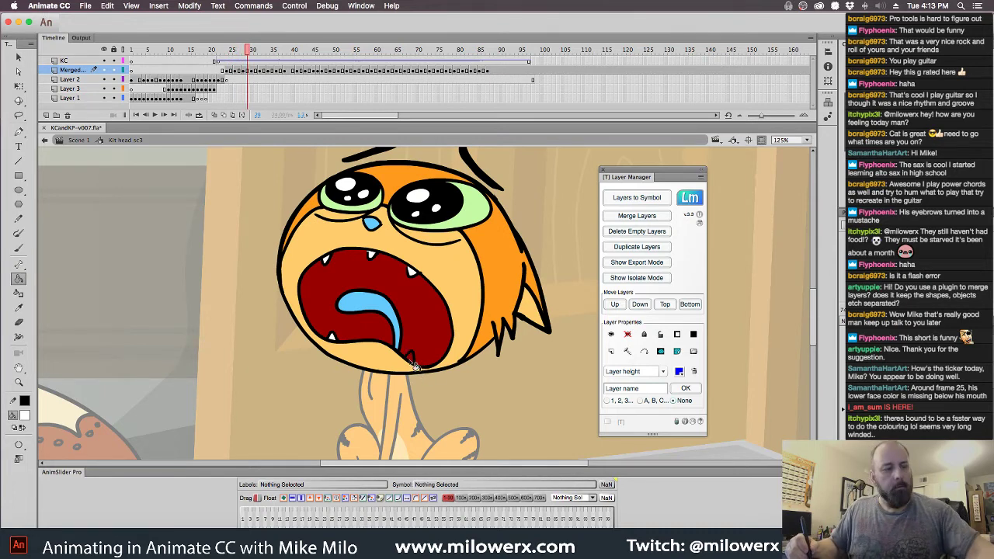
key(comma)
key(period)
key(period)
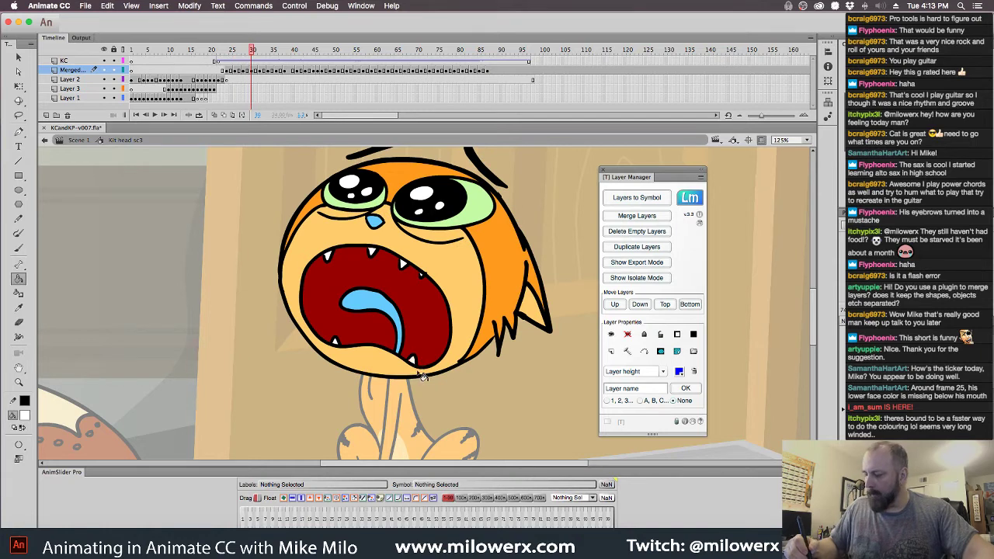
key(period)
key(period)
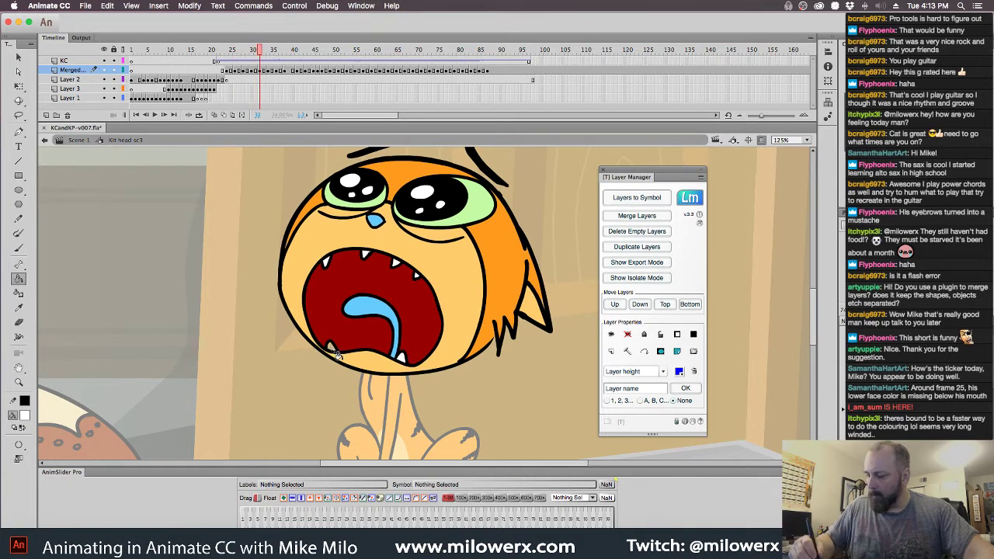
- Fill the remaining uncoloured lower teeth with white across frames 33 to 41 of the merged layer
key(period)
key(period)
key(period)
key(period)
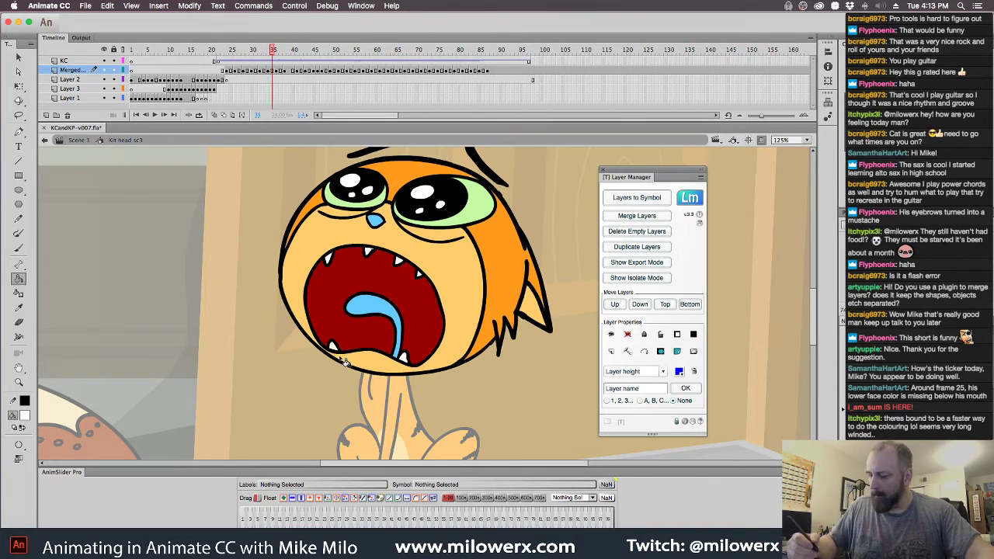
key(period)
key(period)
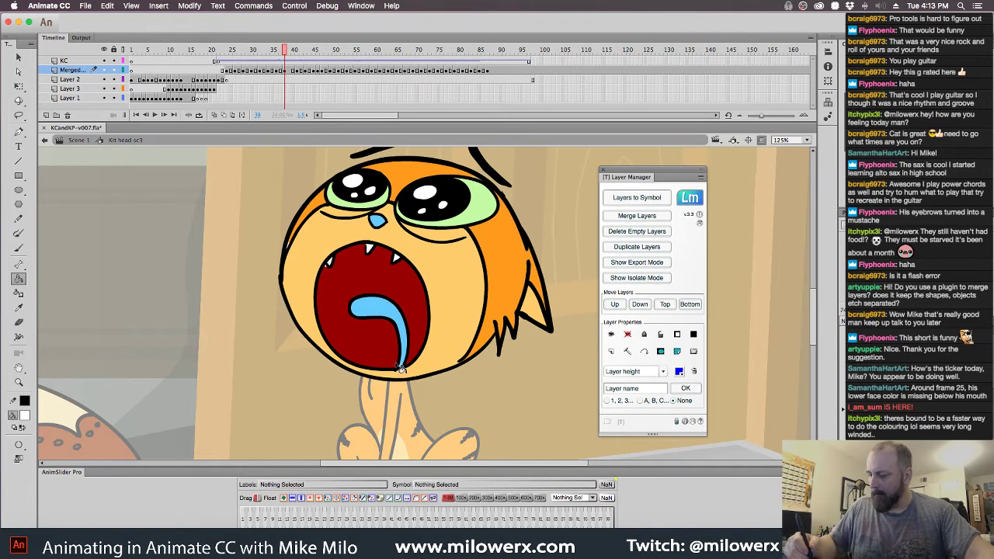
key(period)
key(period)
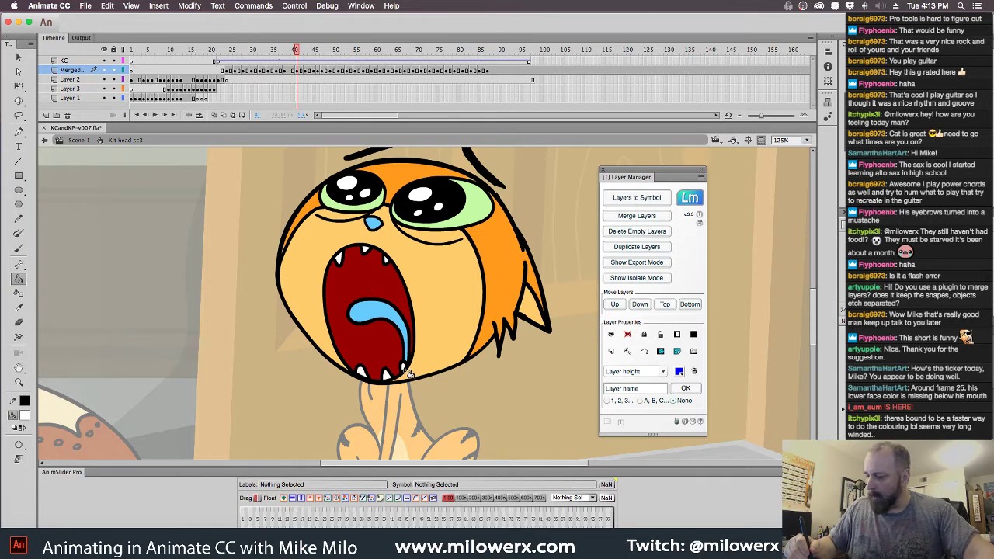
- Fill the lower teeth of the wide-open mouth with white frame by frame from 42 to 51
key(period)
key(period)
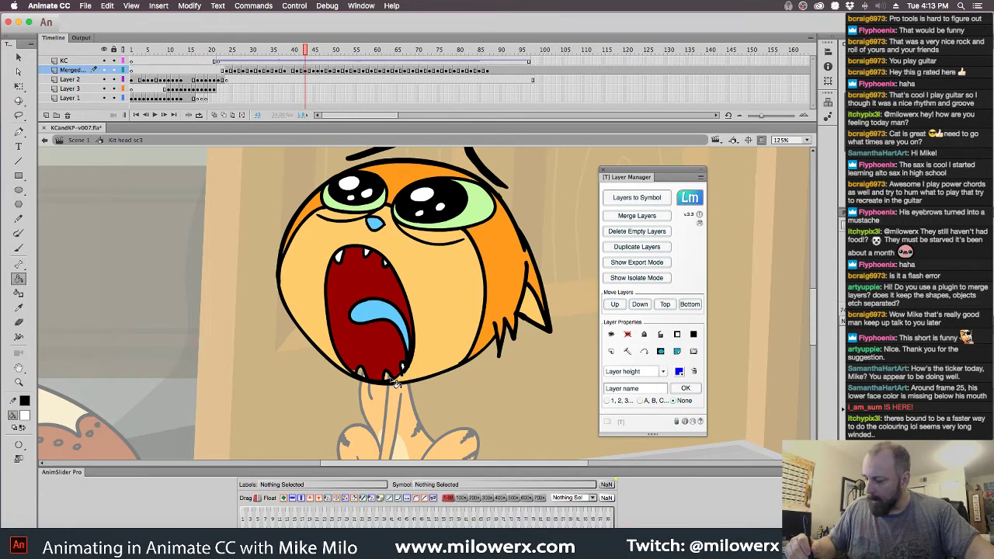
key(period)
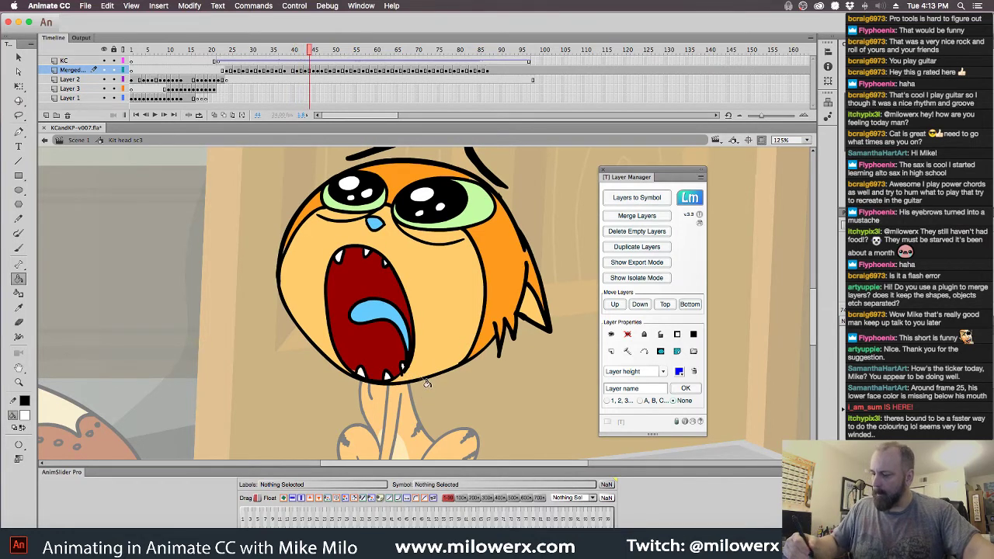
key(period)
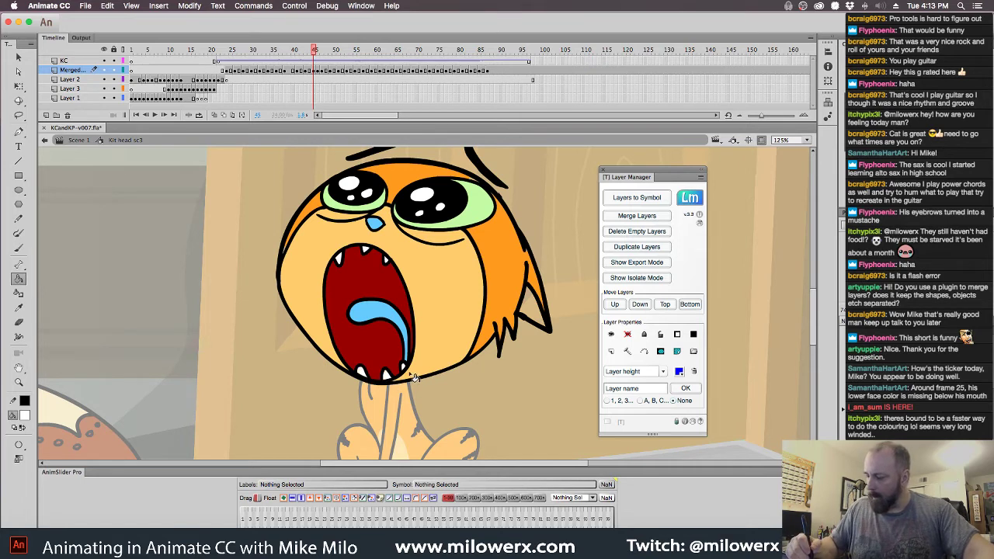
key(period)
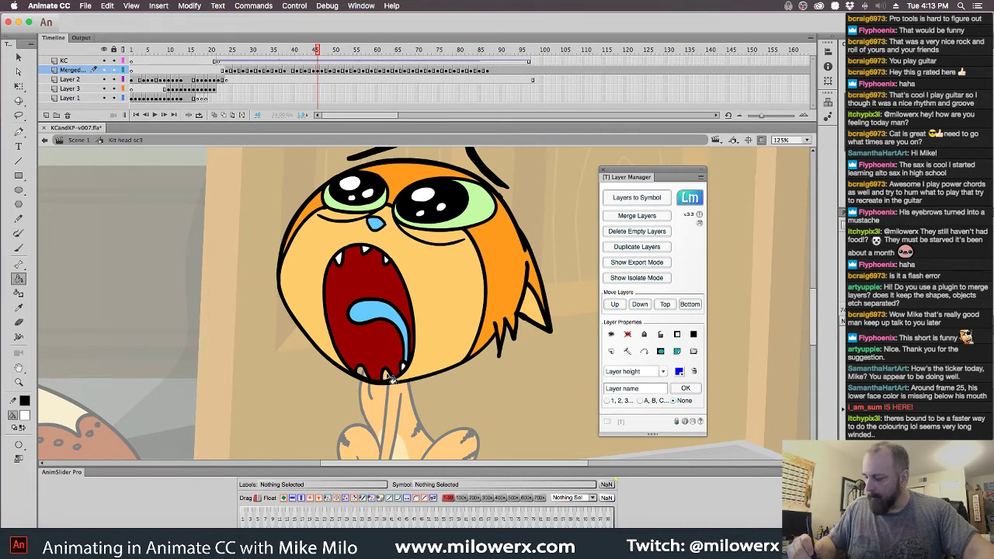
key(period)
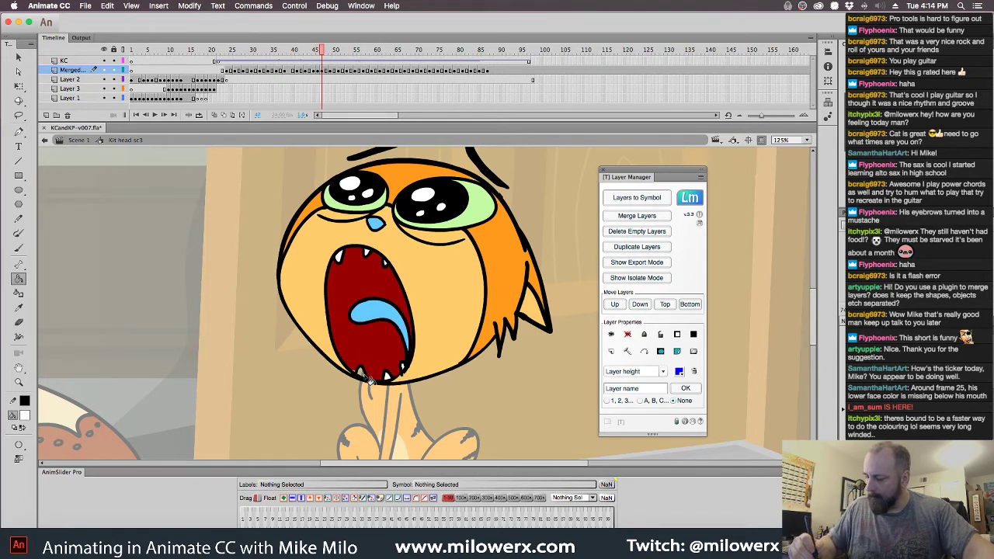
key(period)
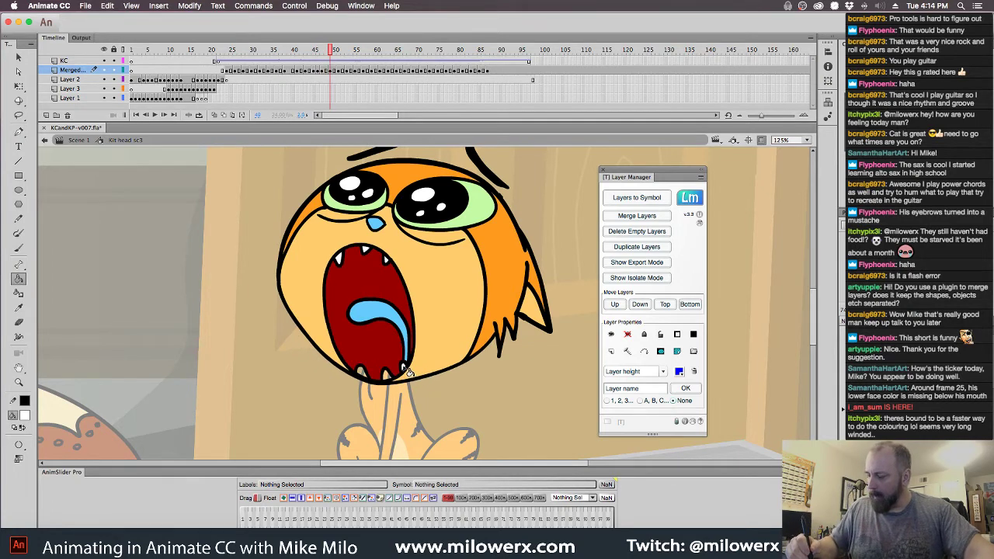
key(period)
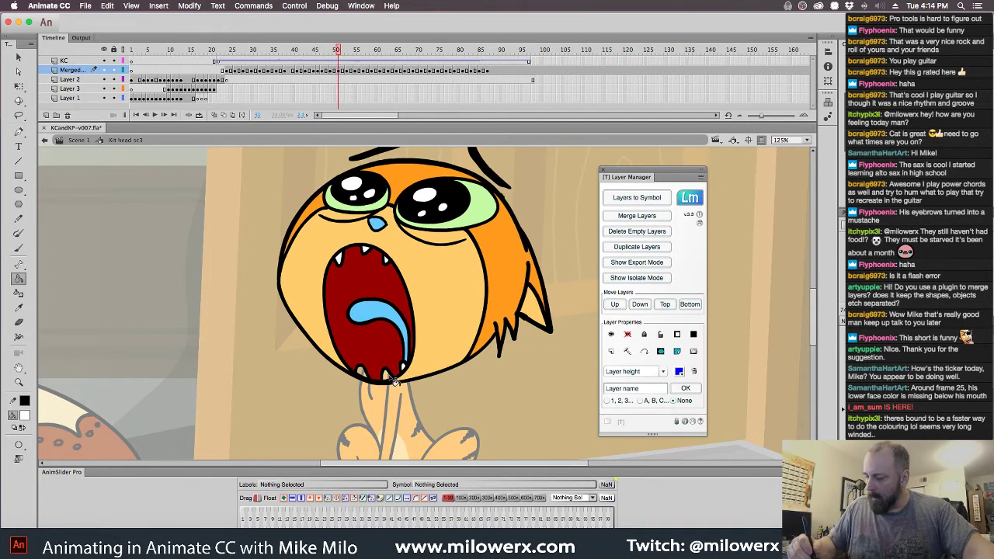
- Continue filling the cat's lower teeth with white across frames 52 to 57
key(period)
key(period)
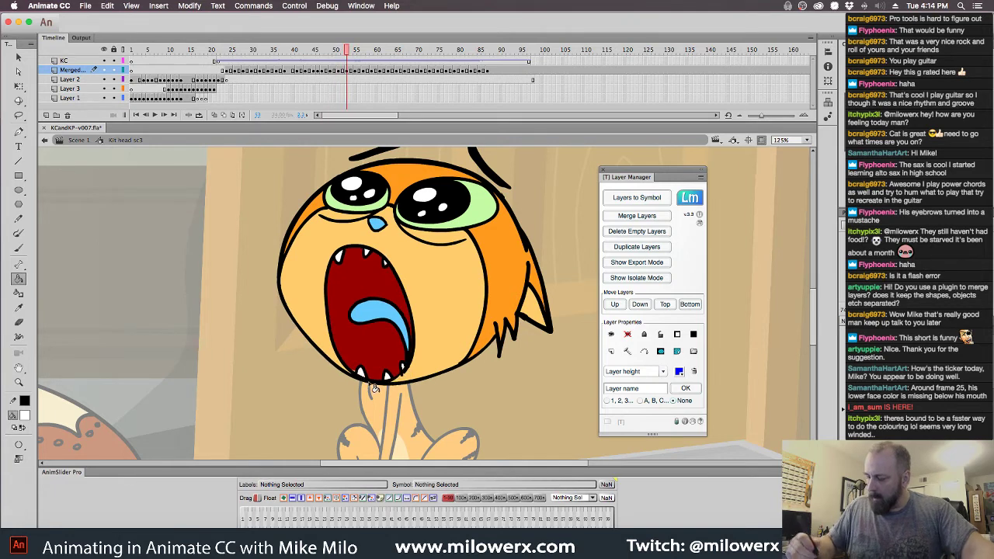
key(period)
key(period)
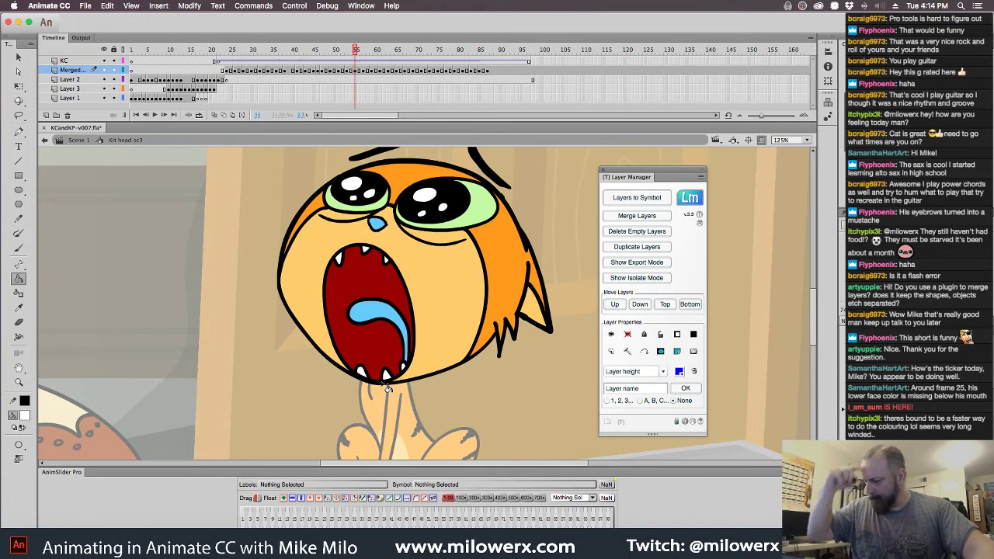
key(period)
key(period)
key(comma)
key(period)
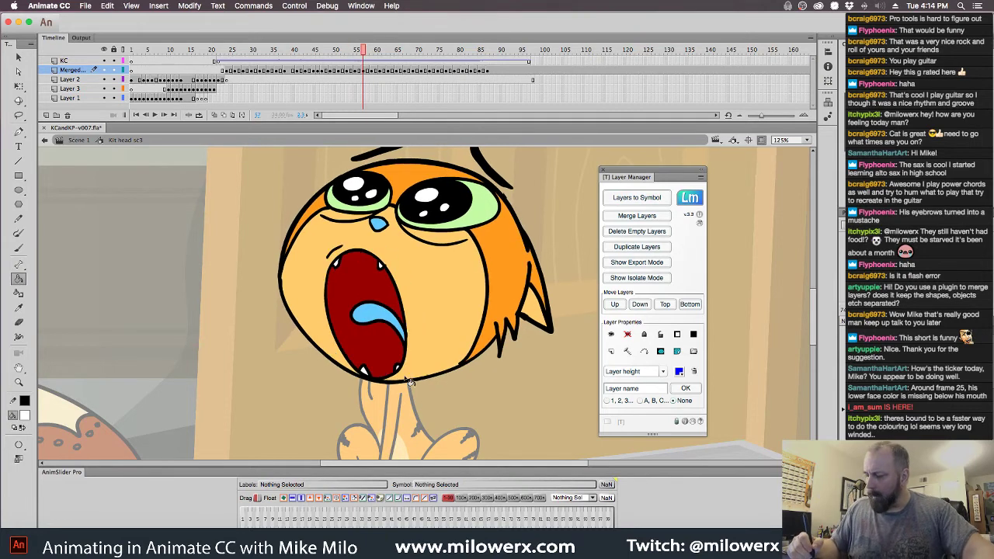
- Step through frames 58 to 73, examining the teeth and chin for missing or stray white
key(period)
key(period)
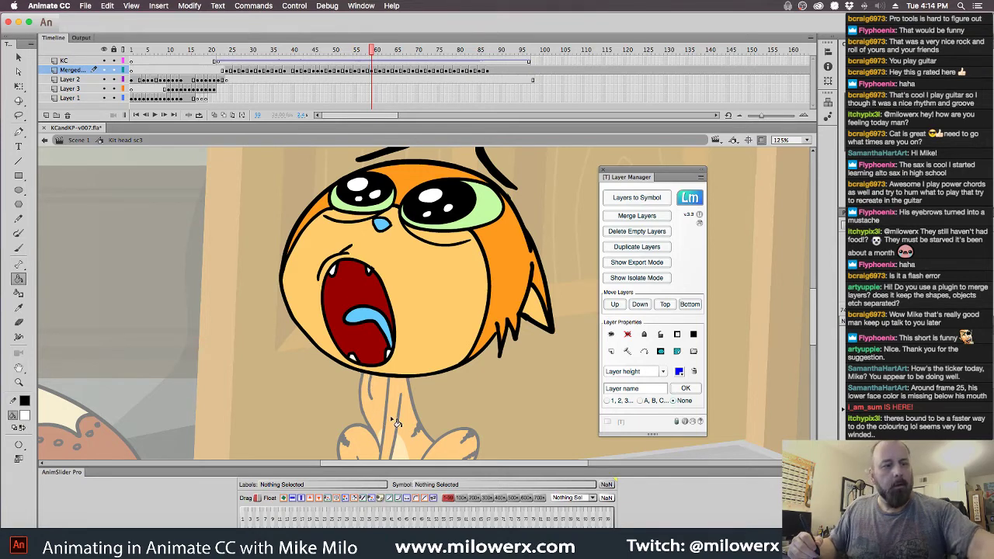
key(period)
key(period)
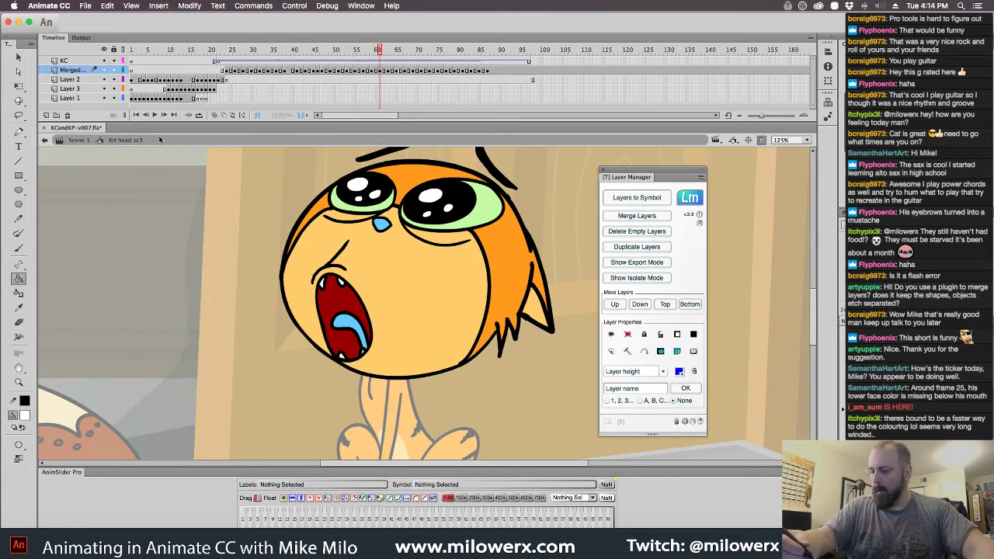
key(period)
key(period)
key(period)
key(period)
key(period)
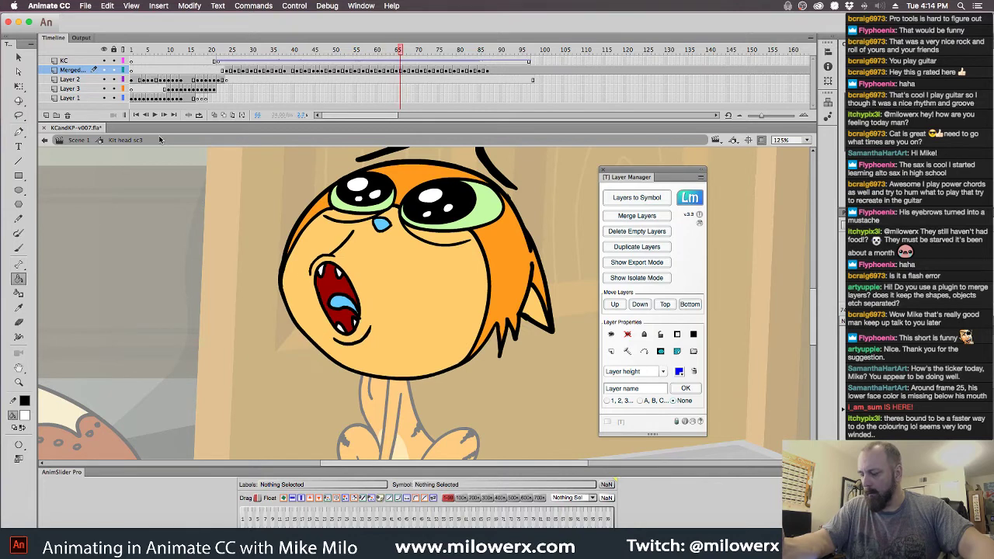
key(period)
key(period)
key(period)
key(period)
key(period)
key(period)
key(period)
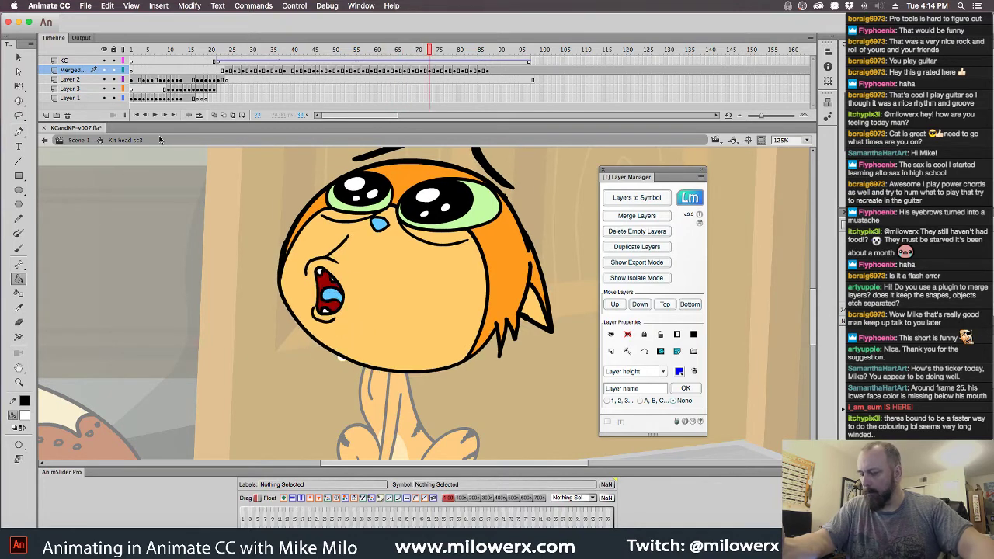
- Remove the stray white spot below the cat's chin in frames 73 and 74 of the merged layer, comparing neighbouring frames
key(period)
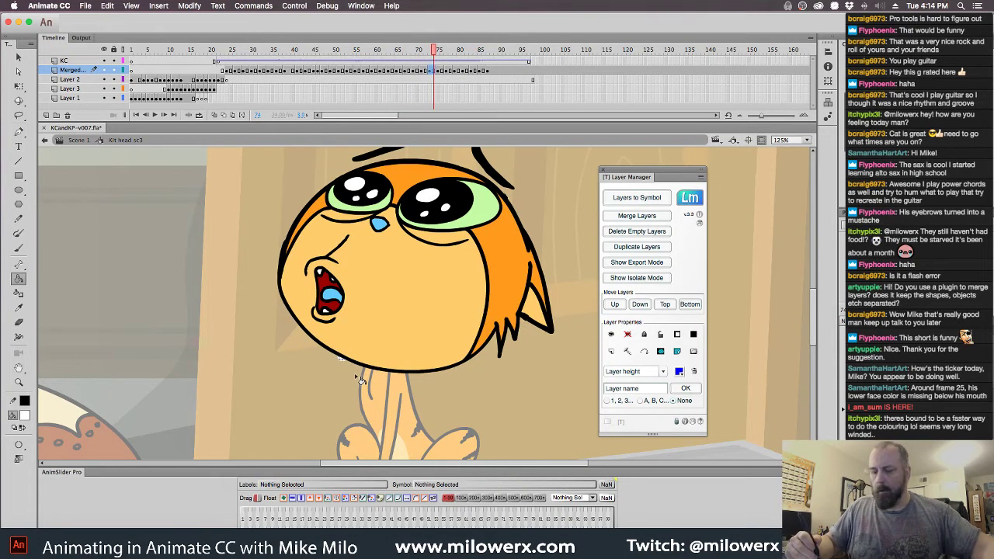
key(comma)
key(comma)
key(period)
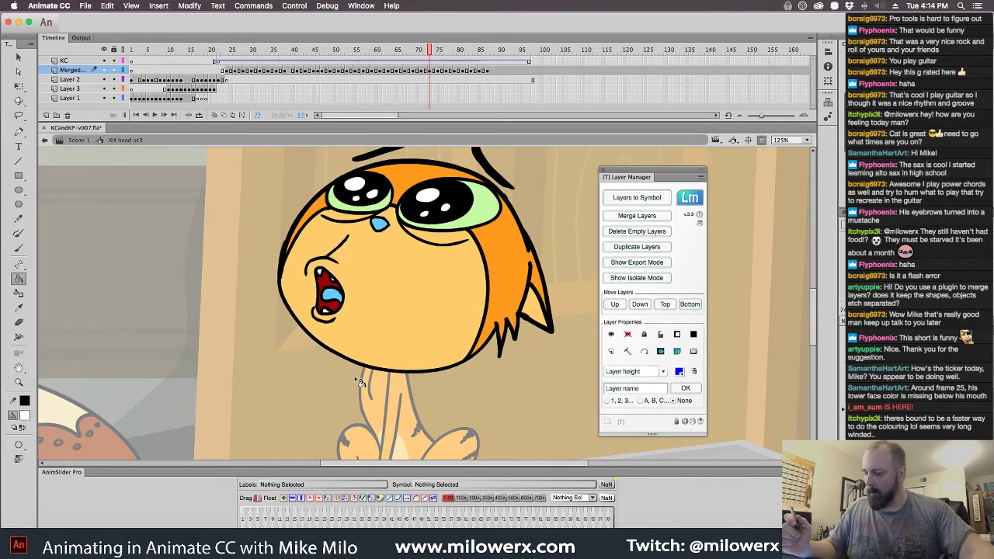
key(comma)
key(period)
key(period)
key(period)
key(period)
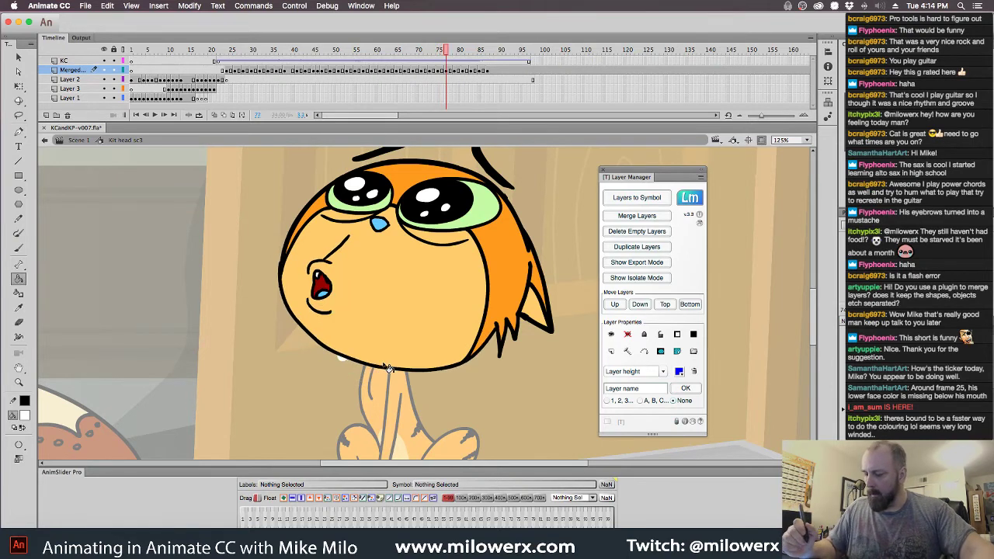
- With the Selection tool, delete the stray white spot below the chin in frames 76 to 78
click(19, 59)
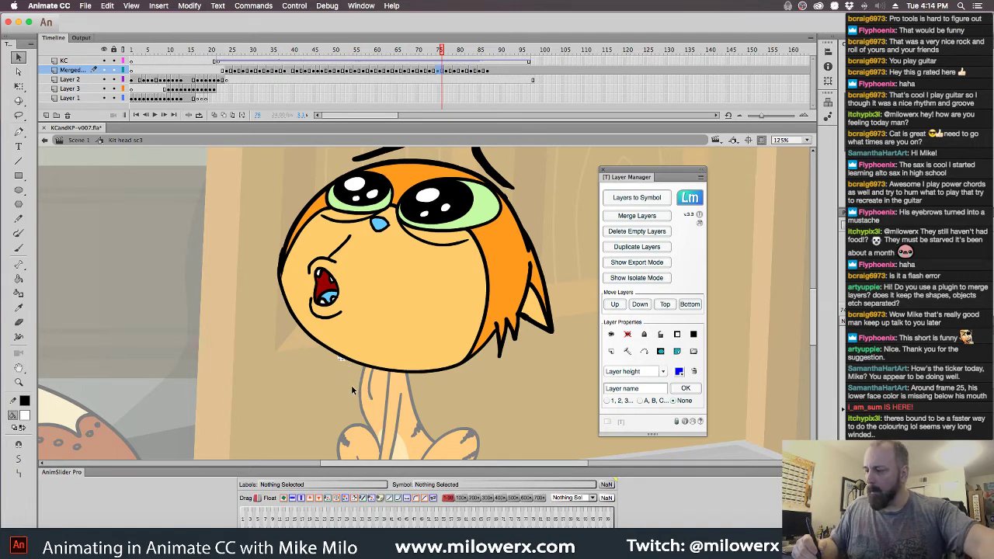
key(comma)
key(comma)
key(comma)
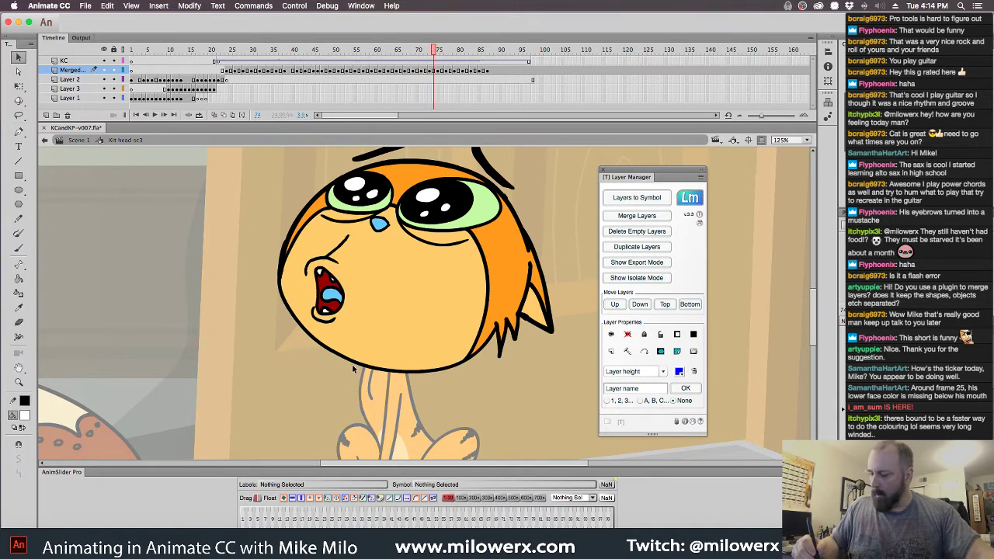
key(period)
key(period)
key(period)
key(period)
key(period)
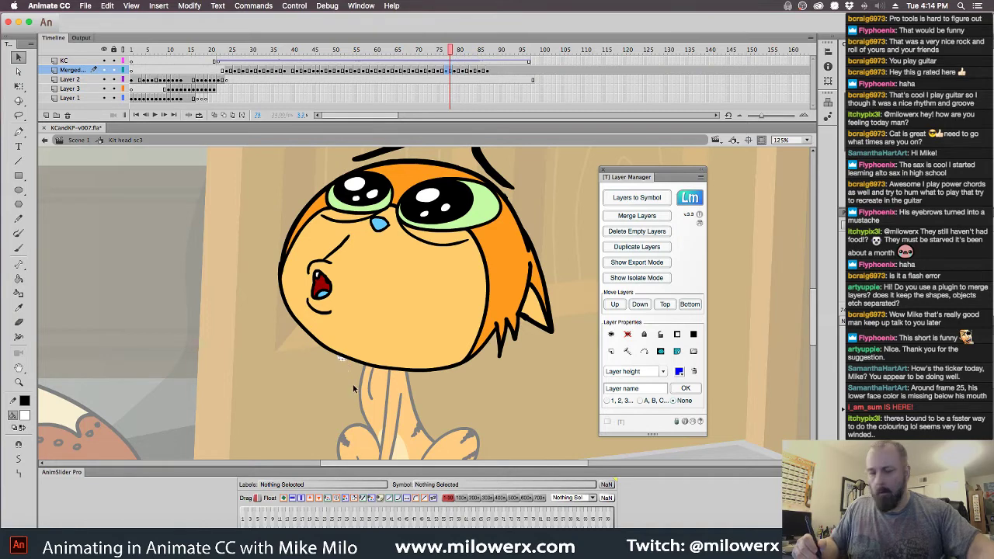
- Continue deleting the stray white spot below the chin across frames 79 to 82
key(period)
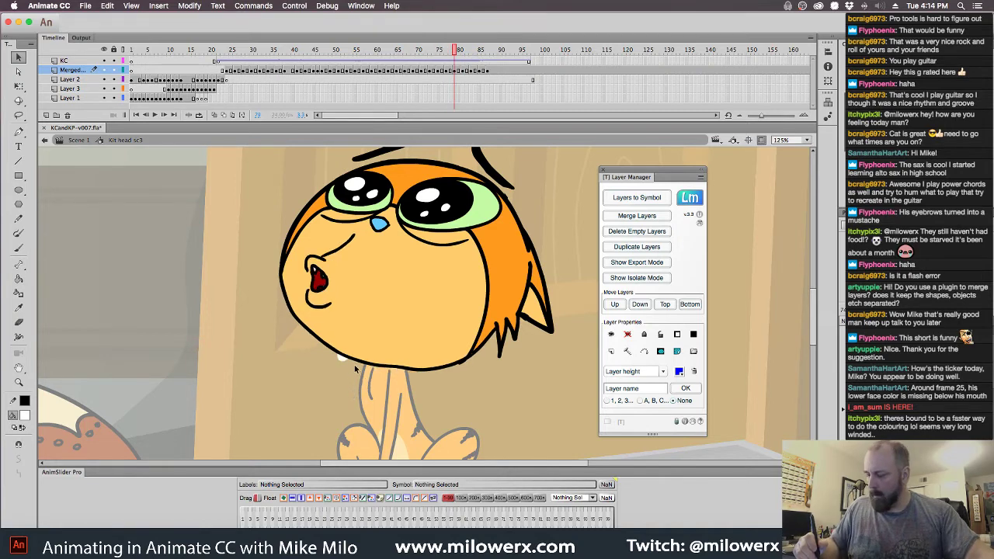
key(period)
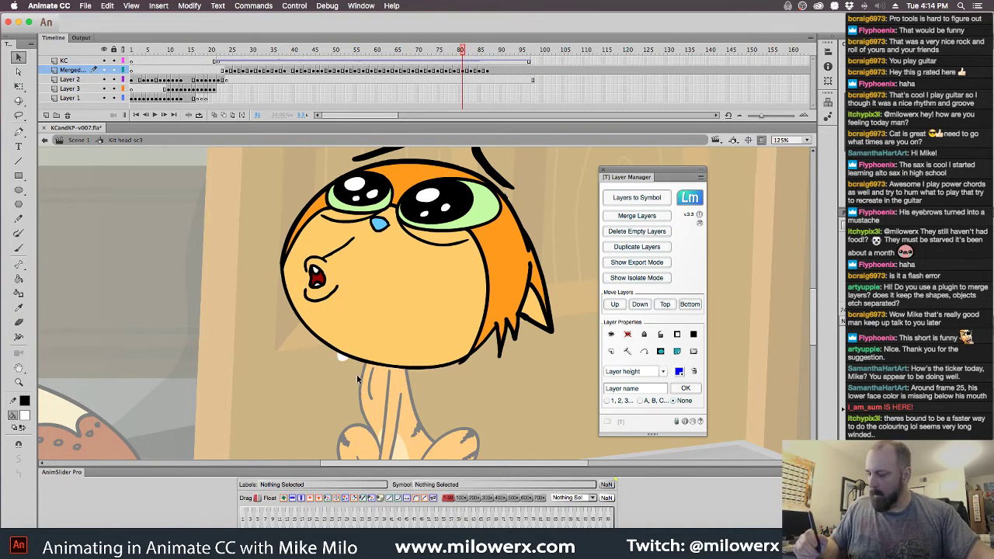
key(period)
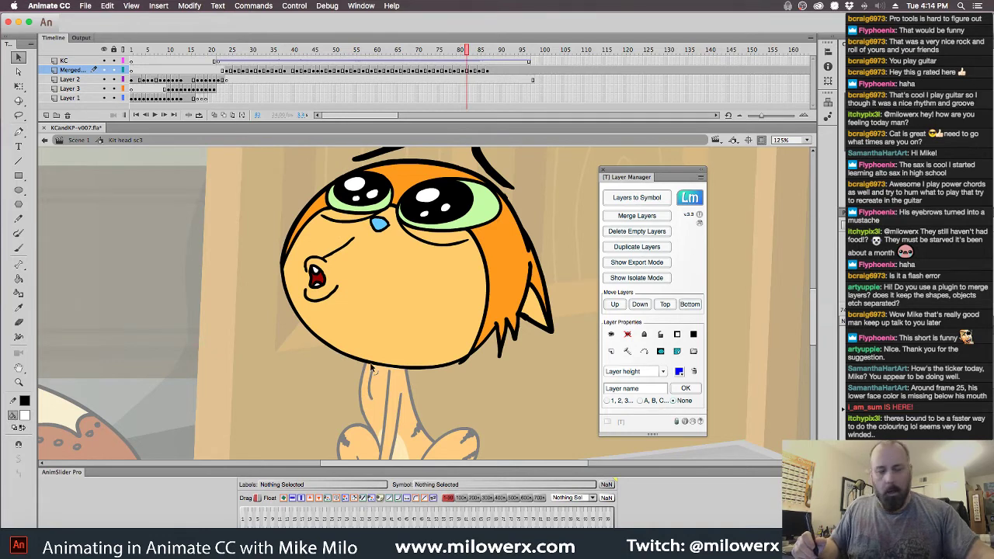
key(period)
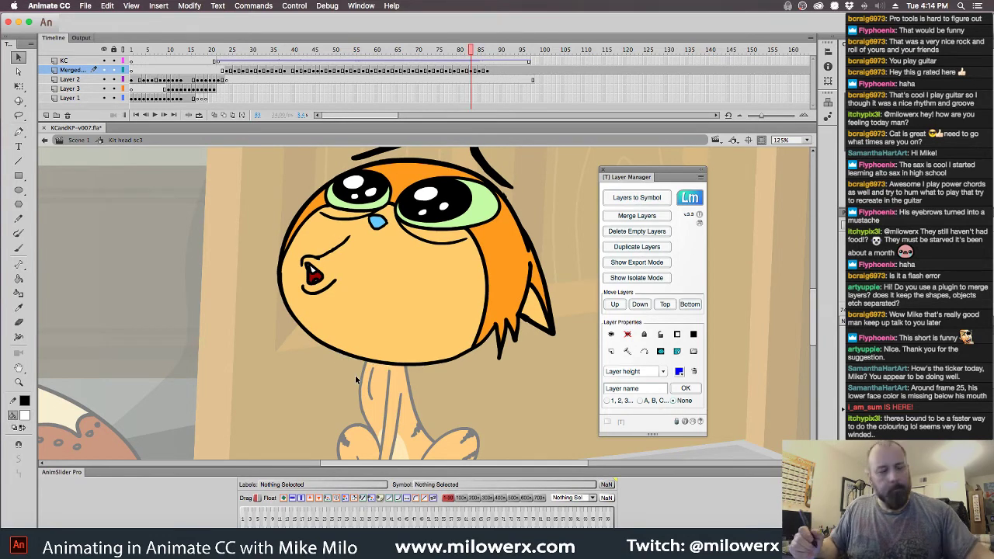
- Delete the white sliver along the chin's lower edge in frame 85 and check the frames through 87
key(period)
key(period)
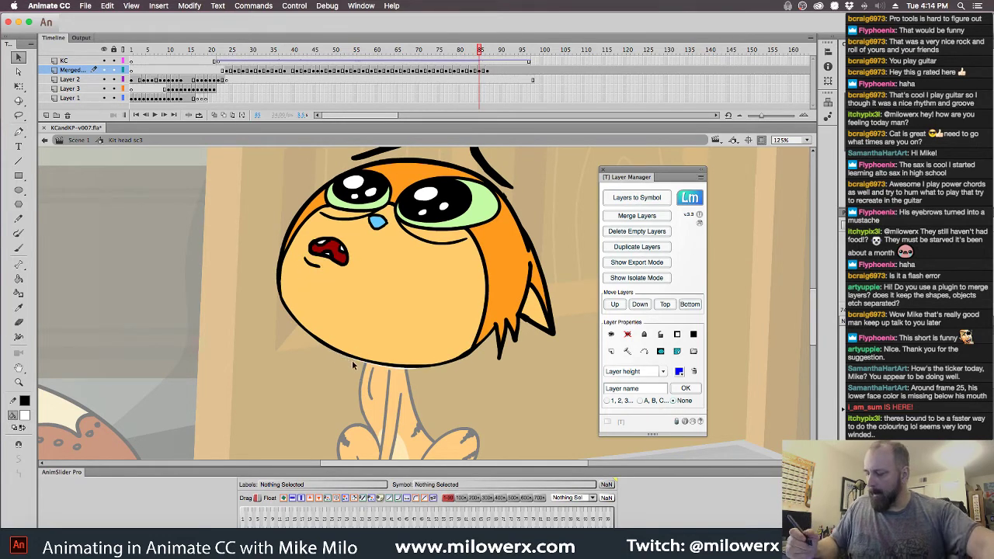
click(389, 367)
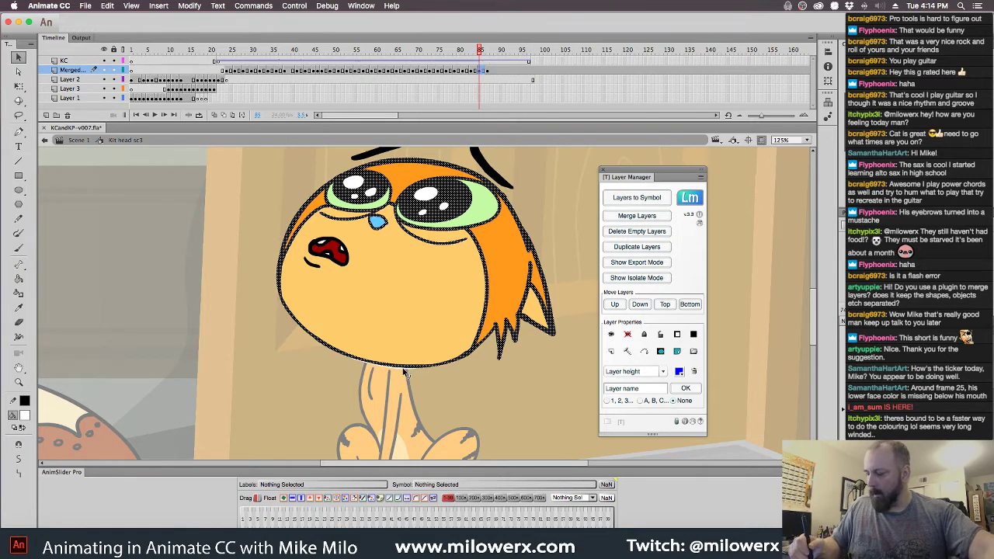
click(403, 371)
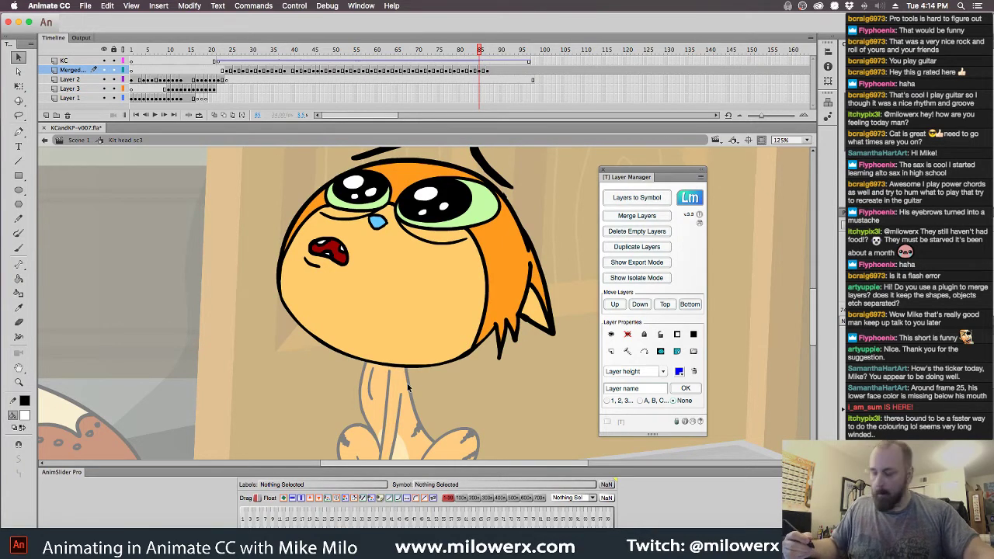
key(period)
key(period)
key(comma)
key(period)
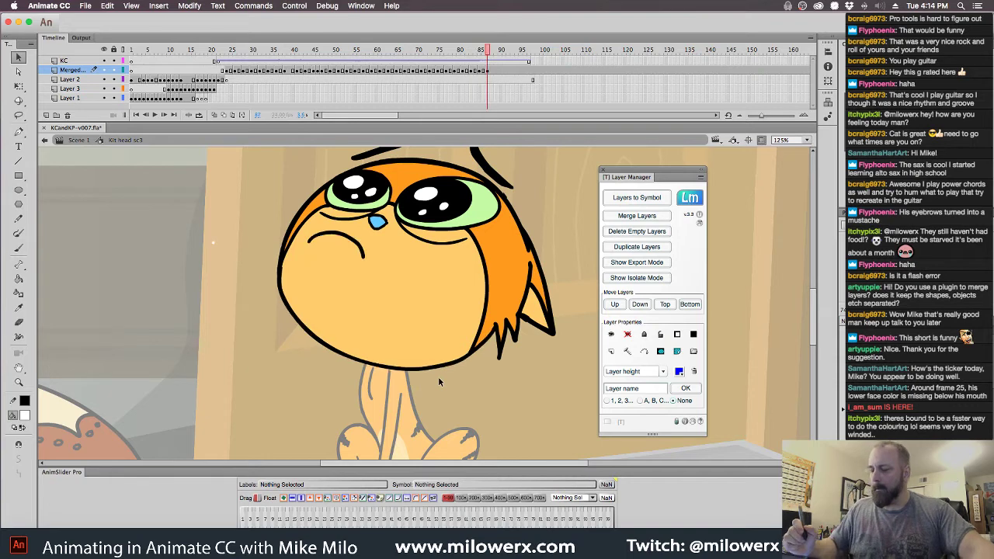
key(comma)
key(period)
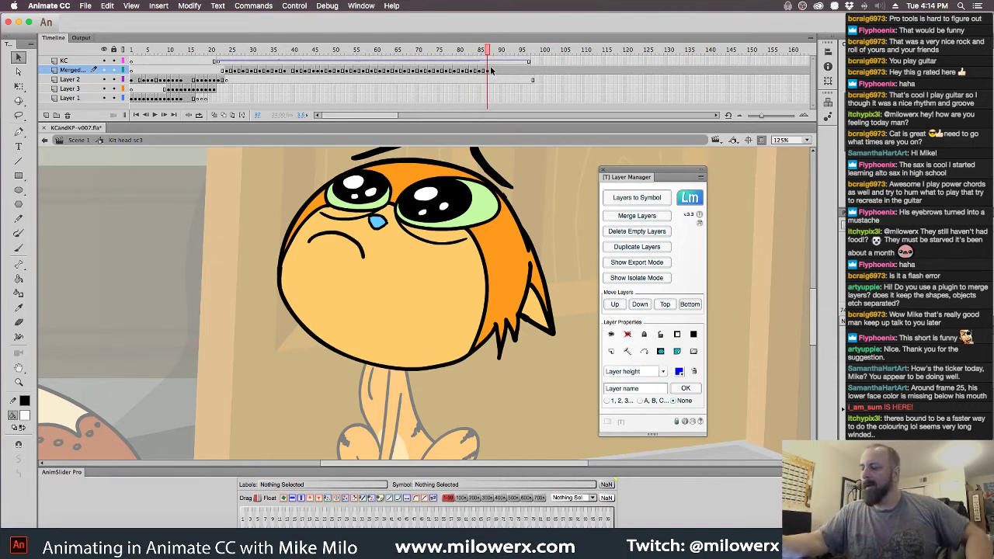
- Sample the face's tan #FFCC66 as the Paint Bucket fill colour at frame 45 and scrub the merged frames back to 24 for missing colour
drag(491, 70, 314, 84)
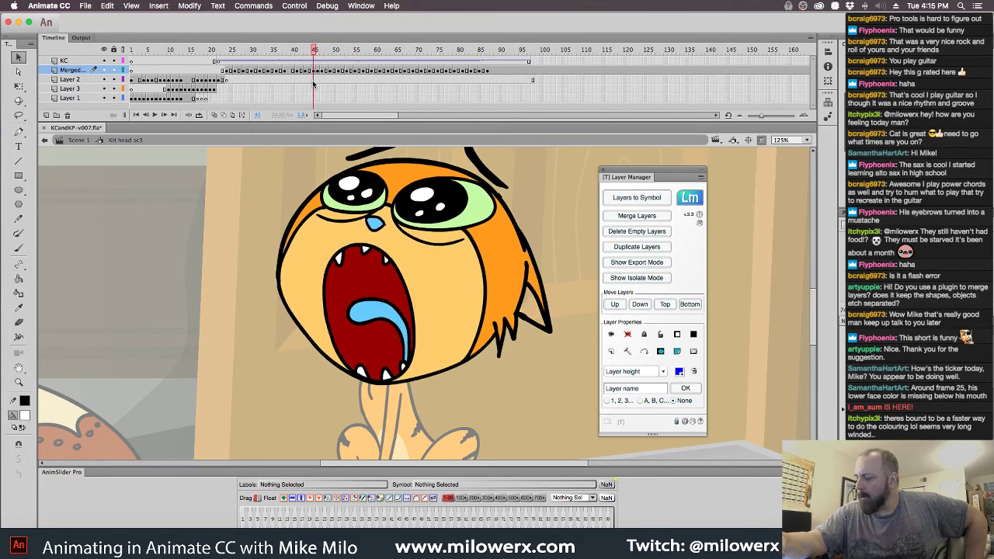
click(24, 415)
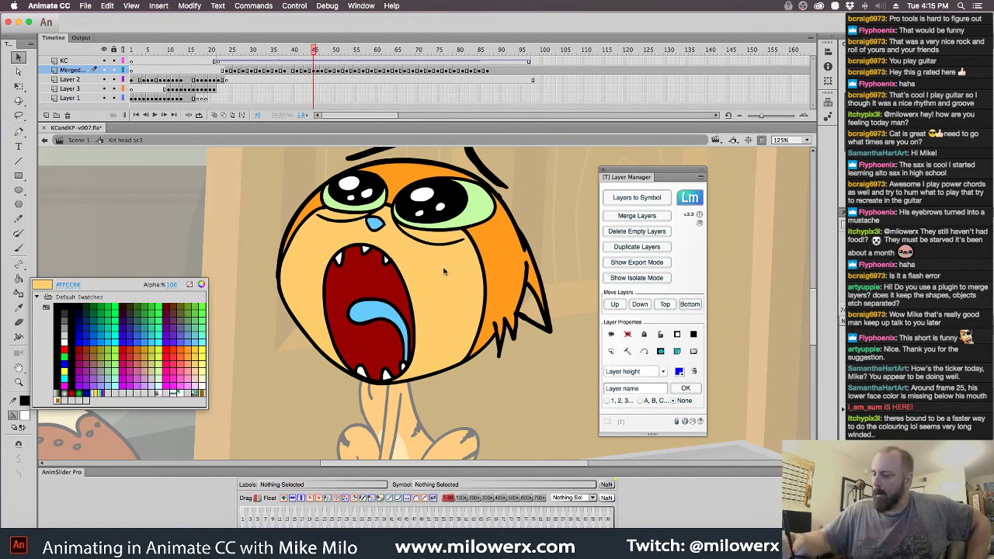
click(284, 270)
click(19, 249)
click(19, 278)
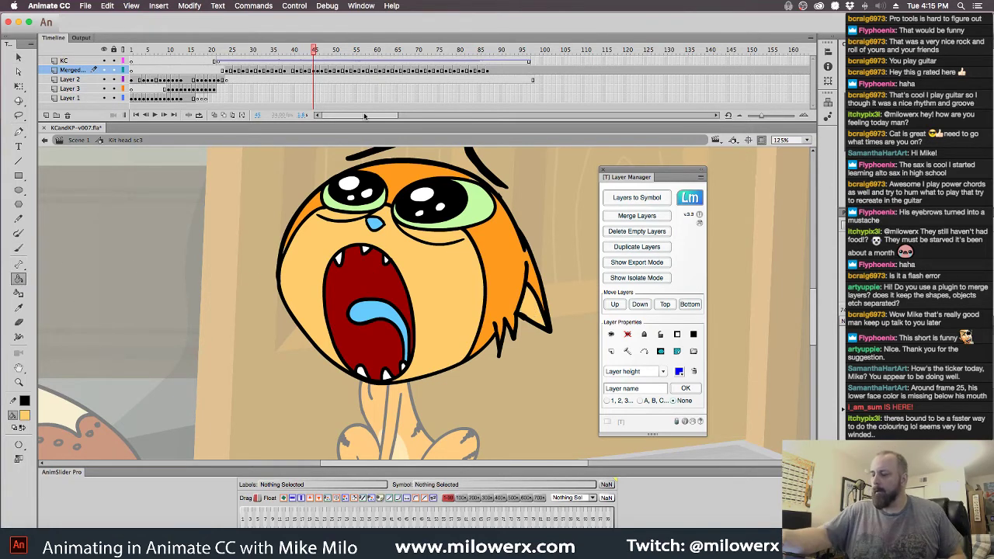
drag(314, 51, 347, 116)
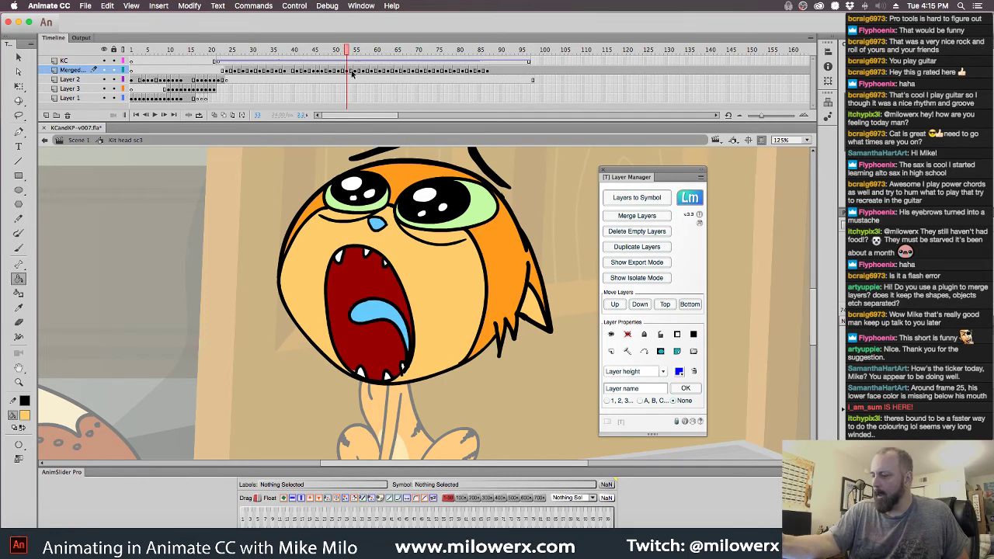
drag(351, 71, 227, 71)
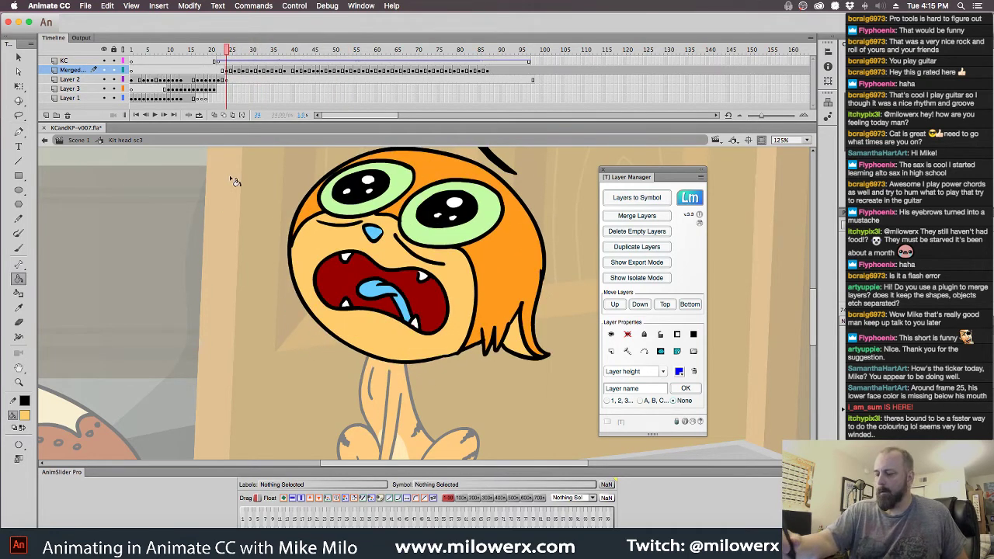
- Return to Scene 1 and go to frame 985 with the whole cat in view to inspect its head
click(85, 143)
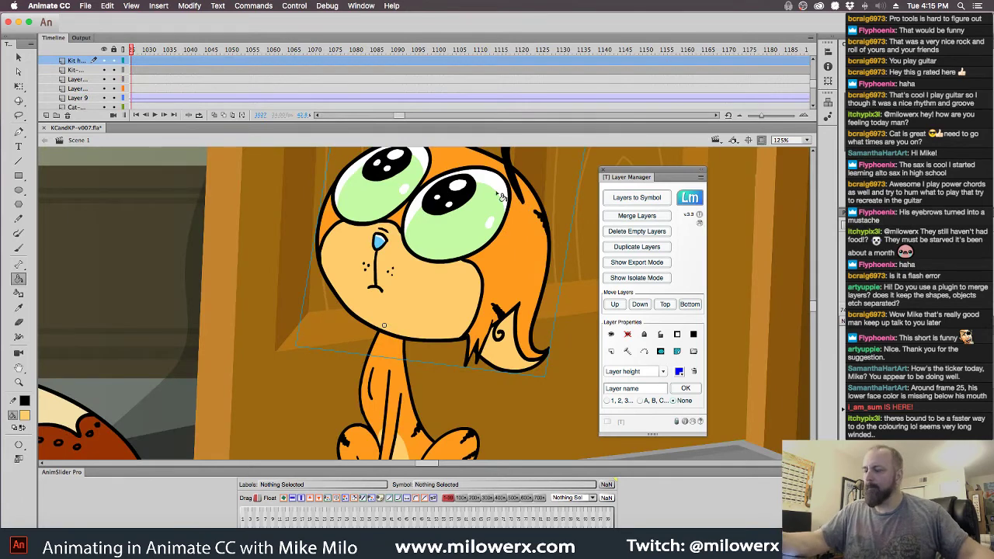
click(317, 115)
click(317, 115)
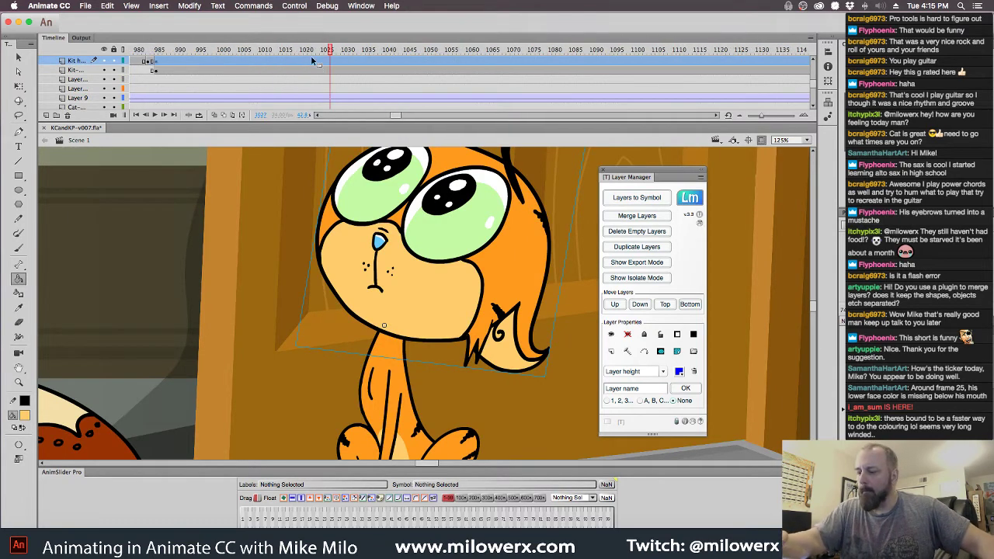
click(142, 51)
drag(142, 52, 157, 49)
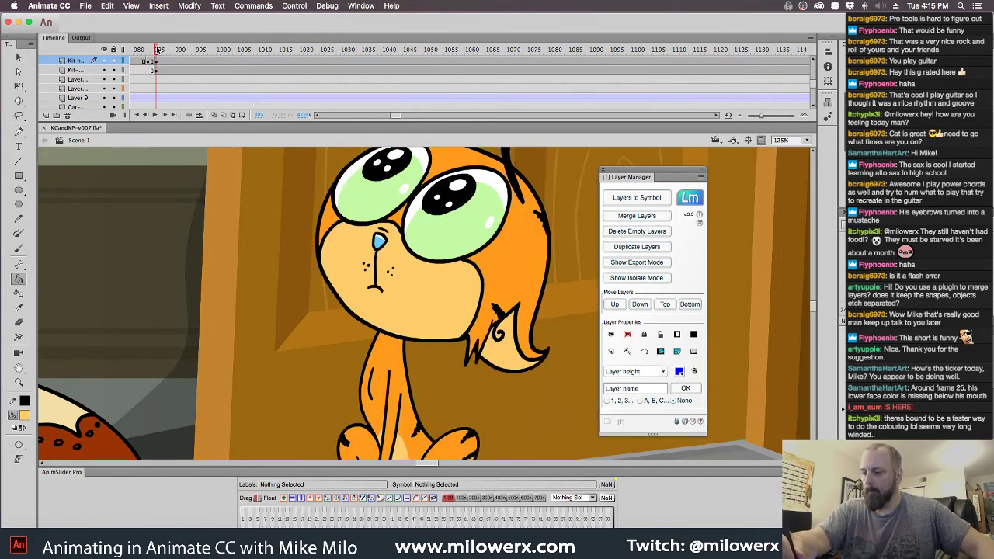
key(super+minus)
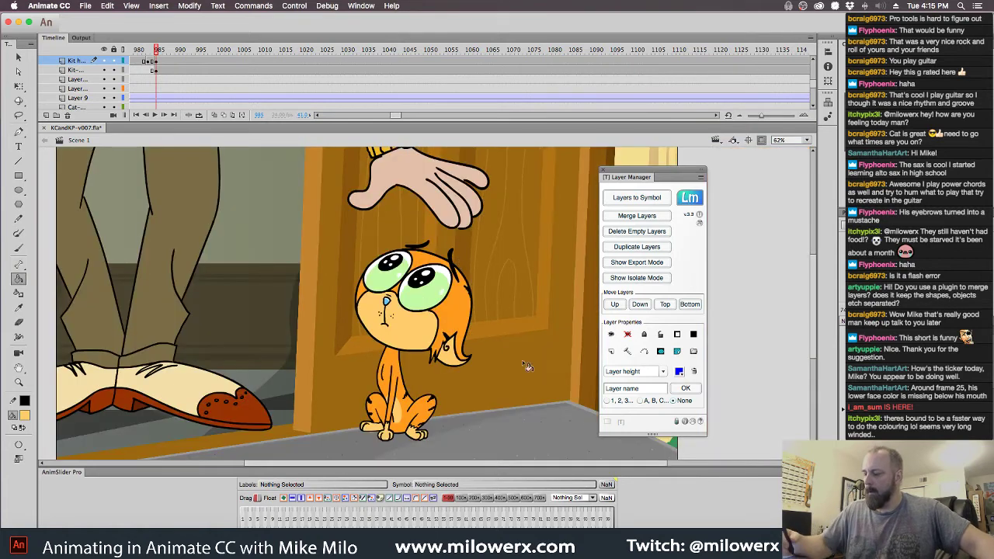
click(473, 330)
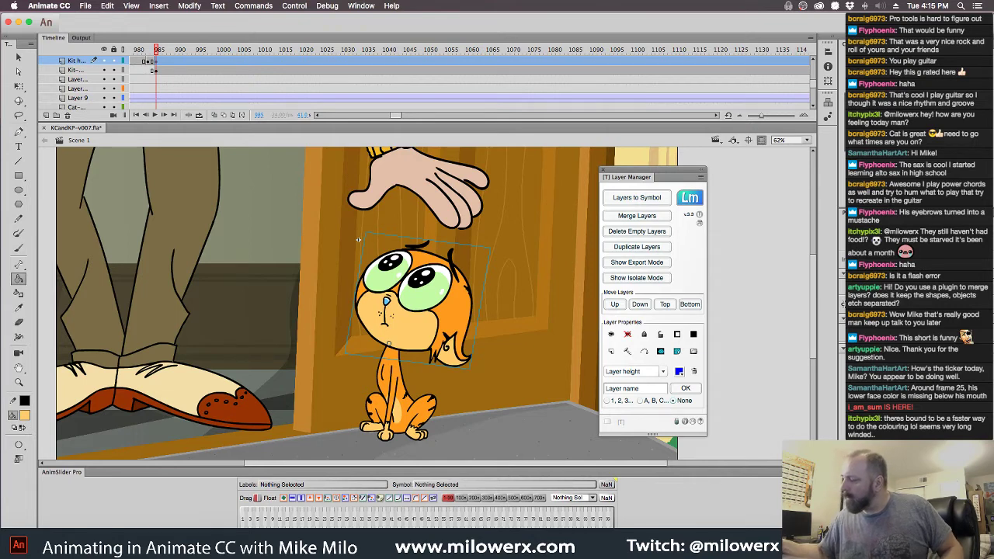
mouse_move(161, 50)
mouse_down()
mouse_move(203, 59)
mouse_move(155, 64)
mouse_up()
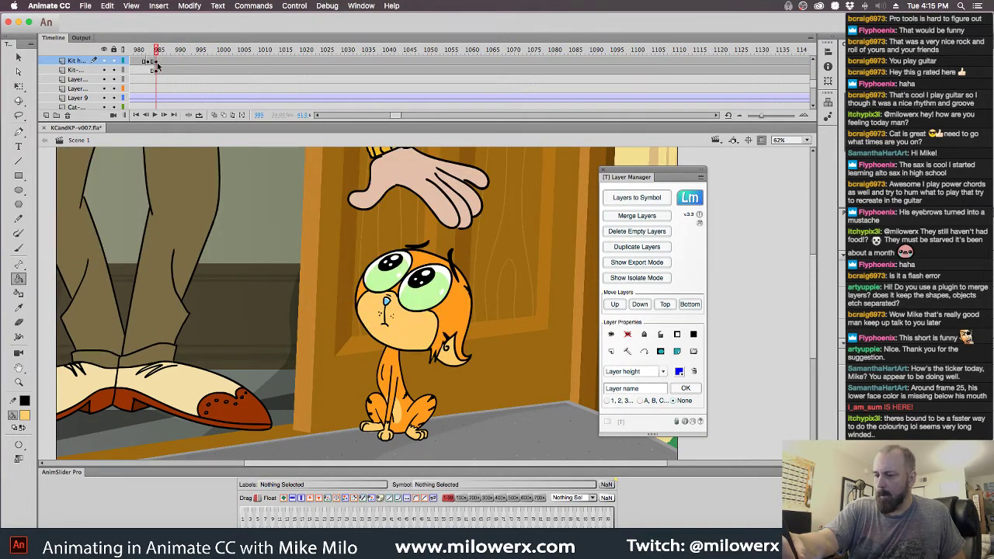
- Open the cat's head symbol, compare its poses across frames 18 to 24, and return to Scene 1
key(v)
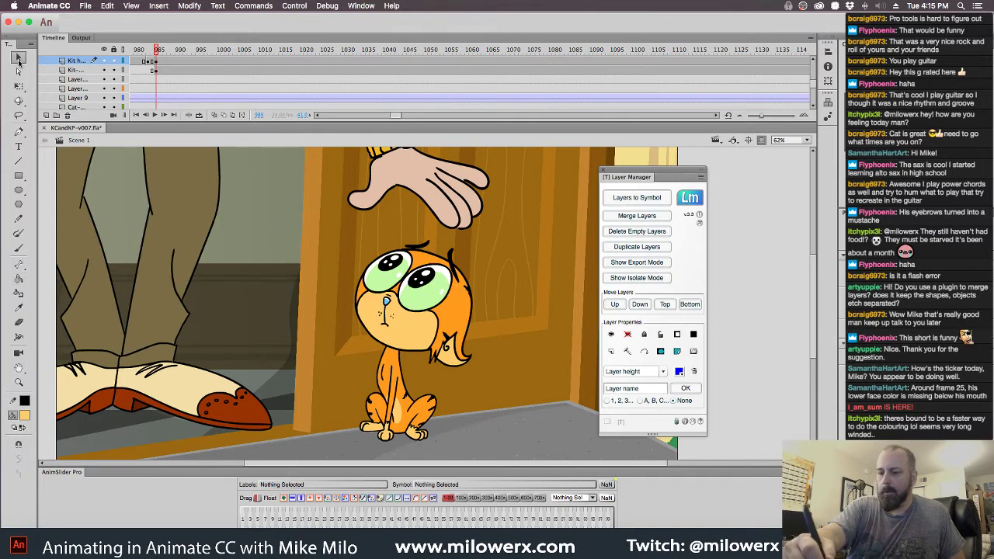
double_click(444, 305)
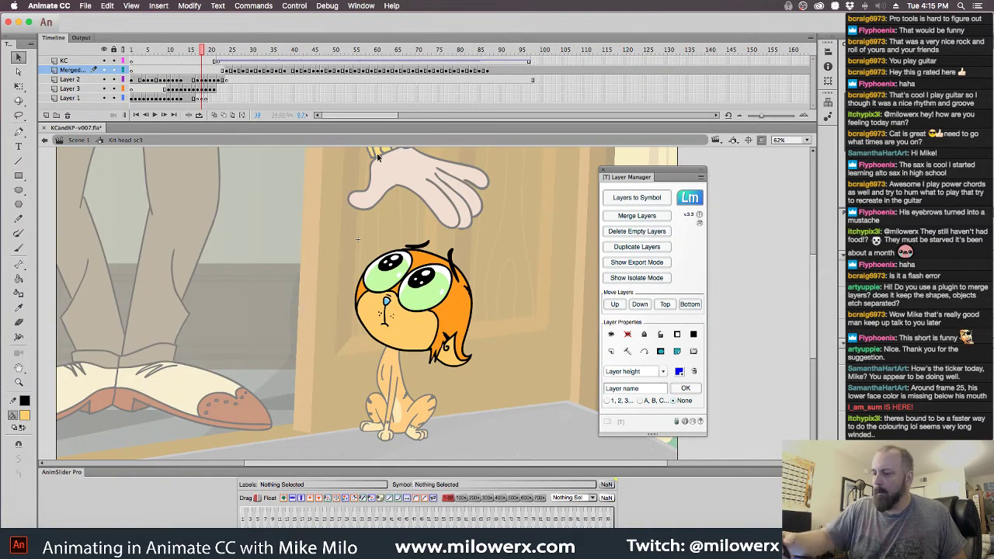
drag(204, 53, 226, 52)
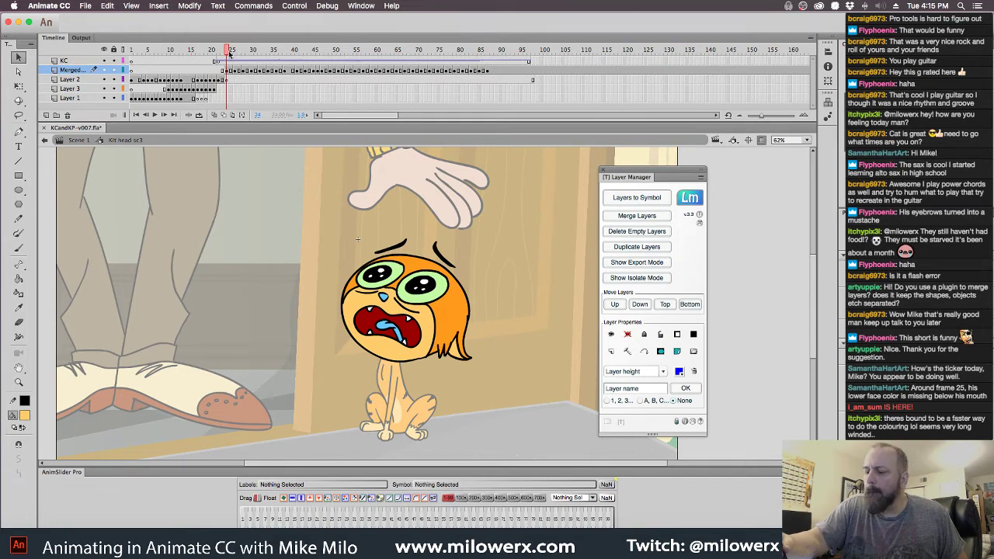
drag(226, 52, 217, 56)
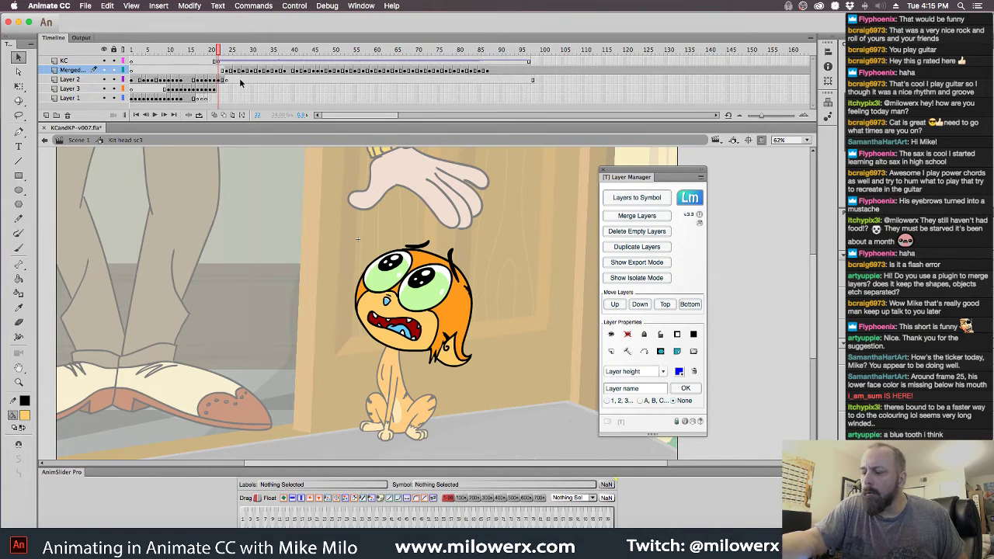
click(78, 139)
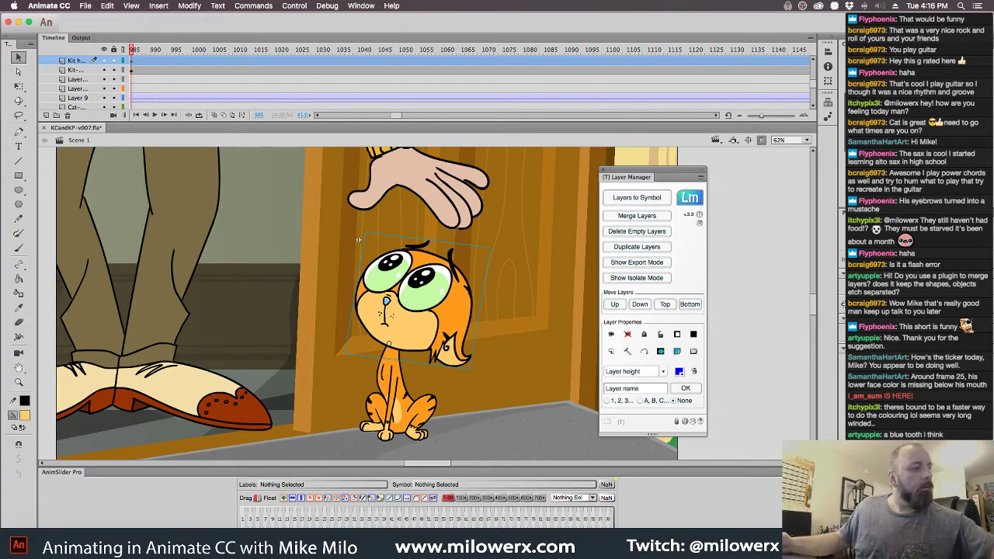
- Play back the scene from frame 958 to review the cat's head animation, and return to frame 984
key(Return)
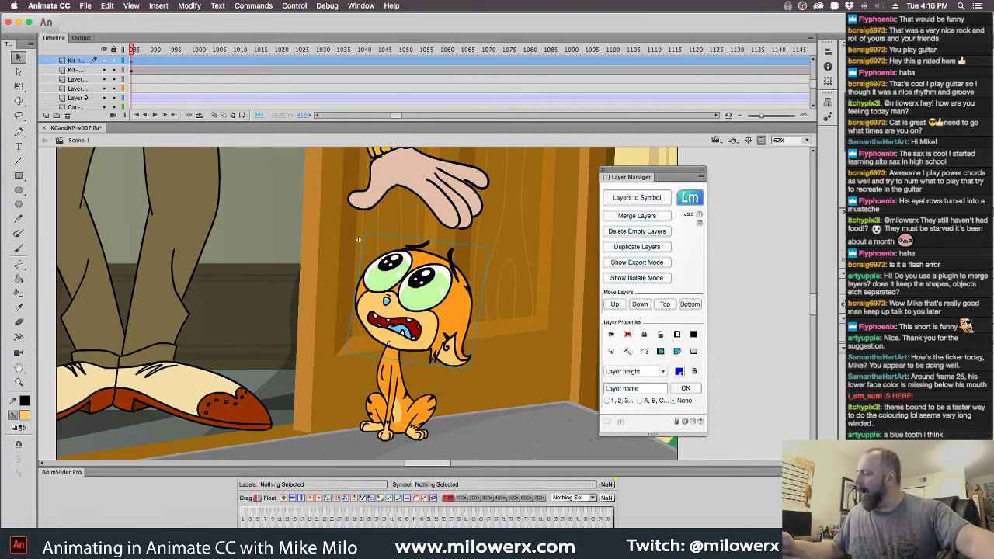
drag(132, 51, 164, 51)
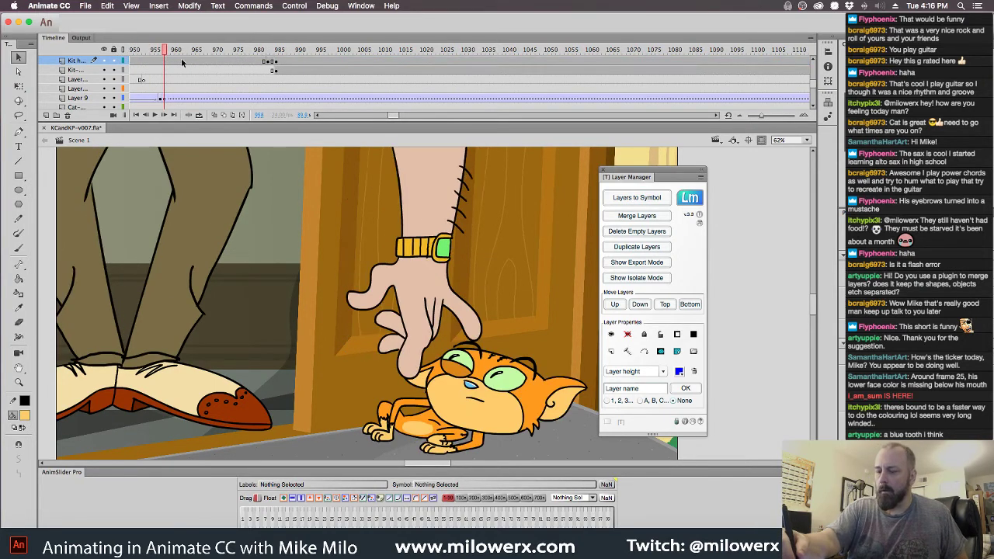
key(Return)
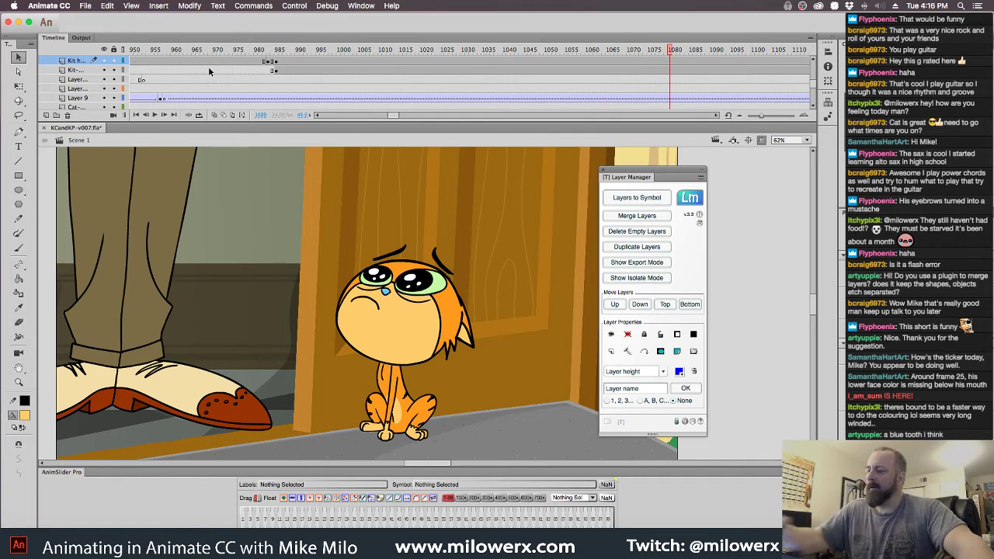
mouse_move(669, 52)
mouse_down()
mouse_move(249, 58)
mouse_move(272, 60)
mouse_up()
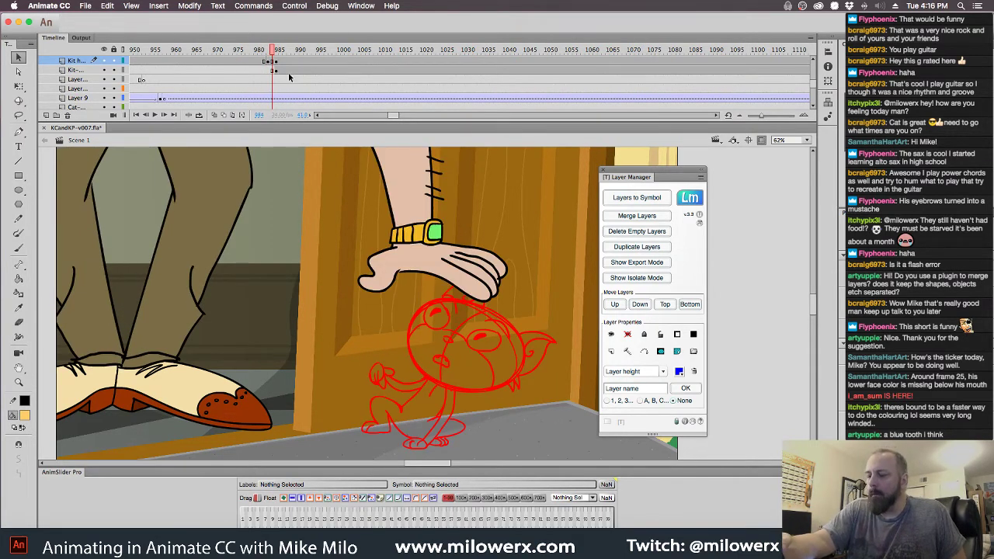
- Check the rough cat sketch at frame 984 against its neighbouring frames with onion skinning, and go to frame 983
click(215, 115)
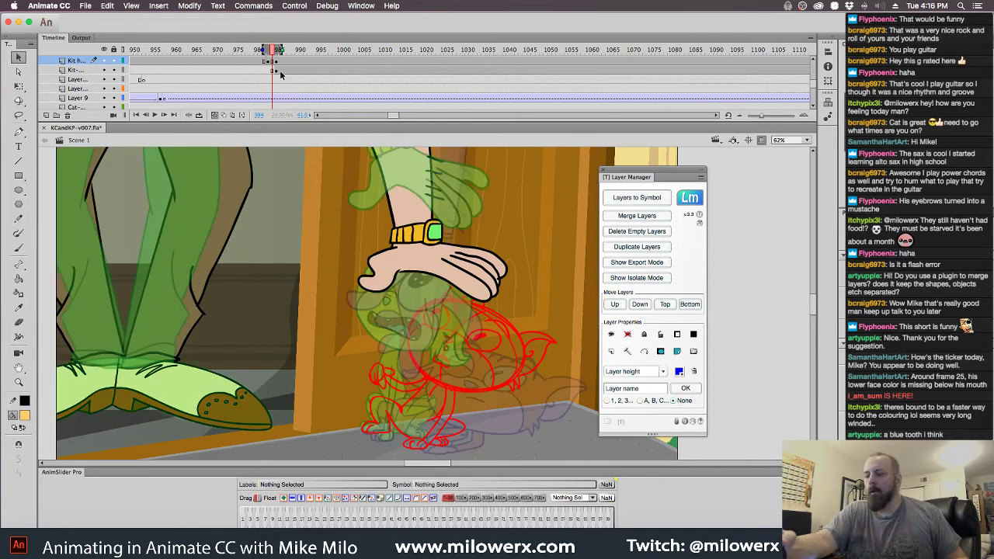
click(217, 115)
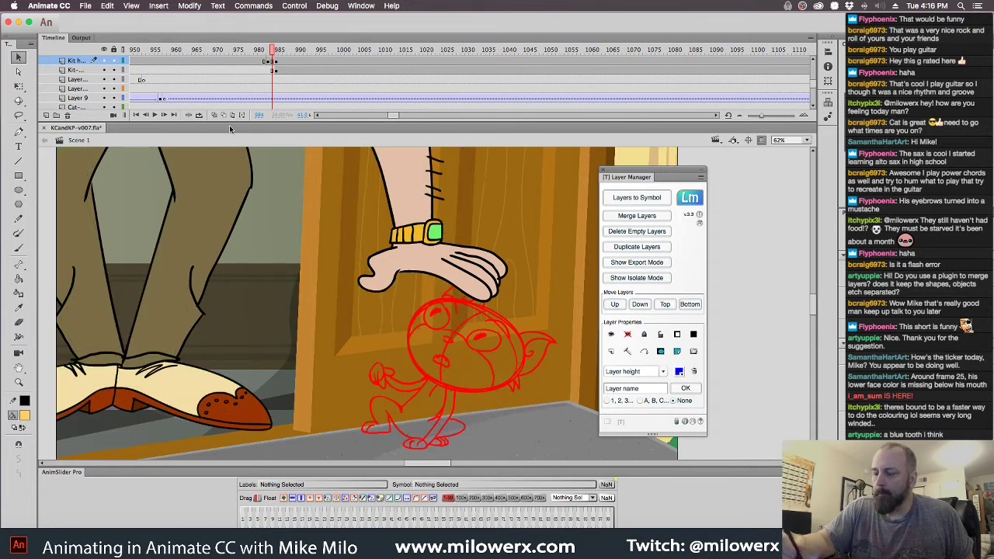
click(269, 70)
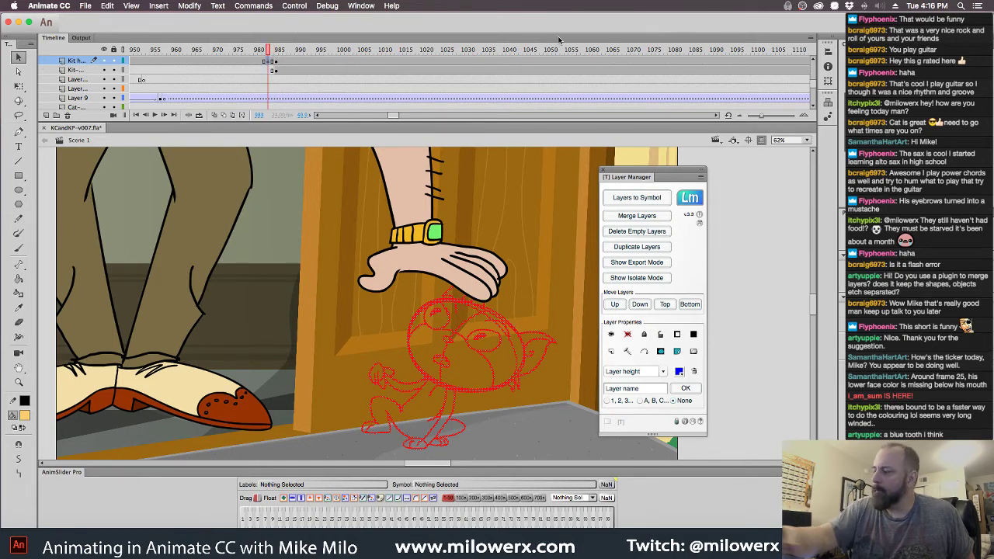
- Close the Layer Manager and add a layer above the cat sketch layer in Sc004, with blank keyframes at frames 983 and 985
scroll(814, 60, up, 3)
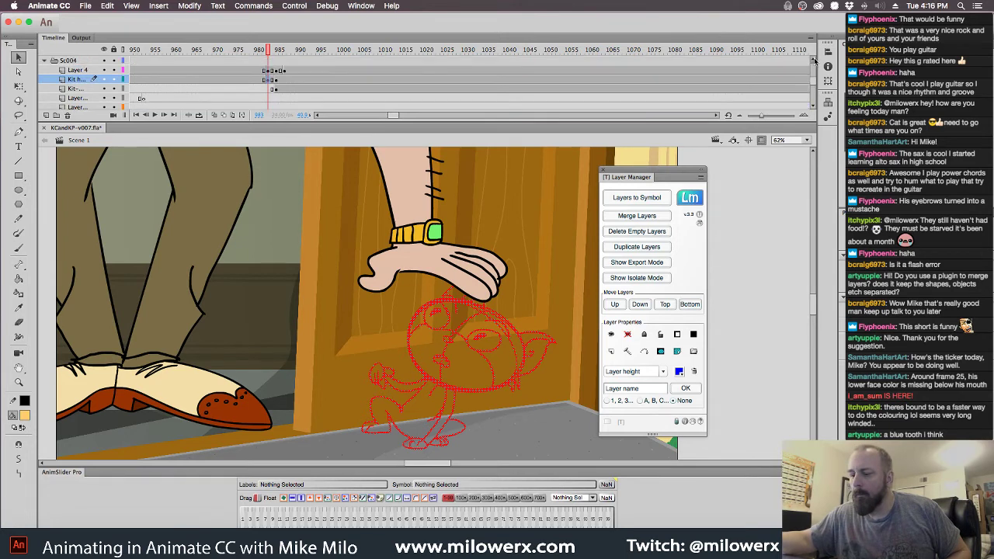
click(604, 171)
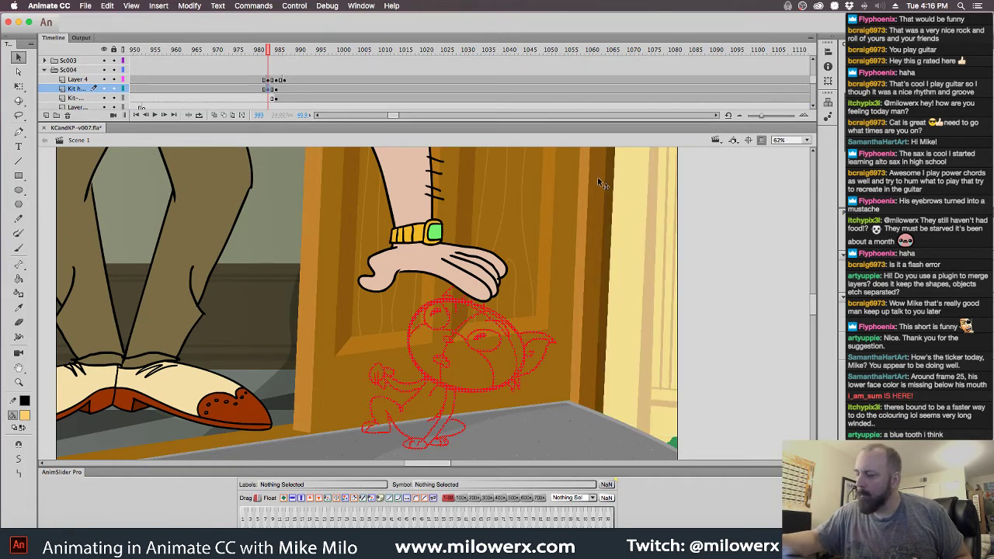
click(268, 81)
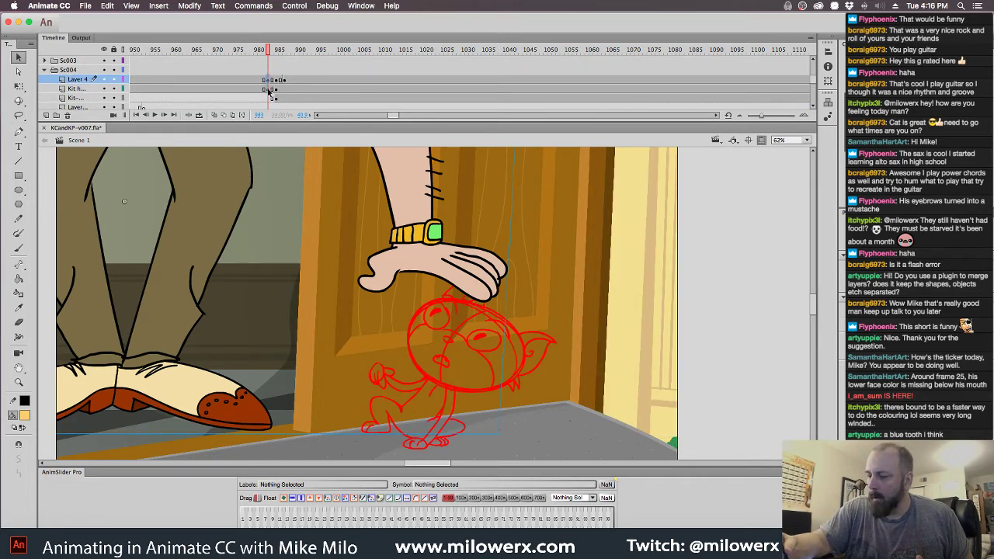
click(268, 89)
click(45, 115)
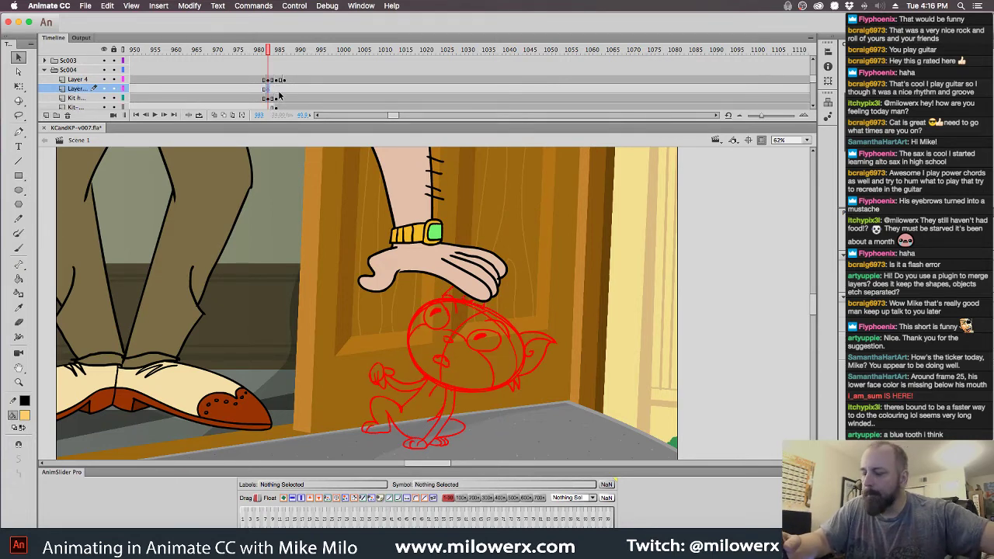
click(276, 90)
key(F7)
click(269, 90)
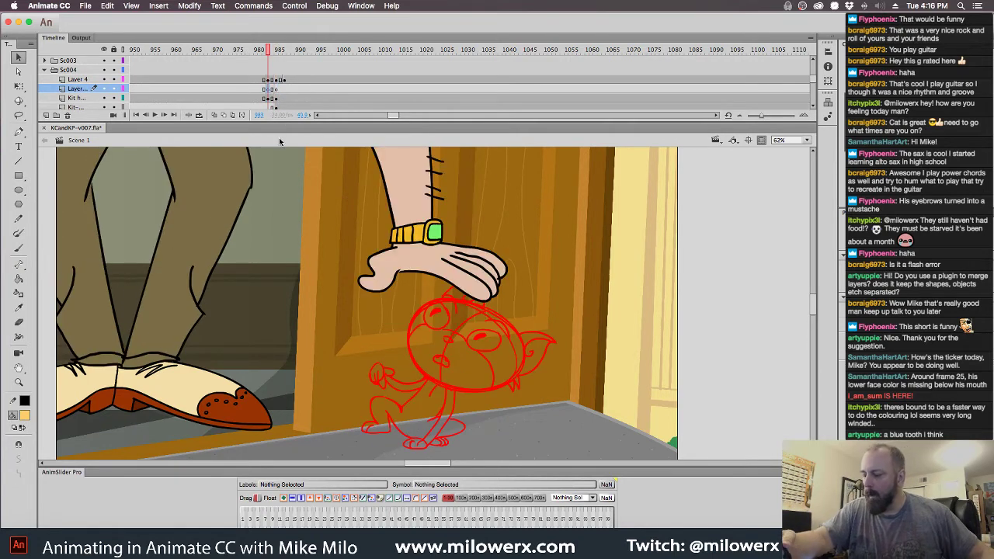
- Enlarge the red cat sketch to 125% and choose the Brush tool with a black fill for inking
super+click(483, 301)
drag(533, 308, 518, 155)
click(20, 248)
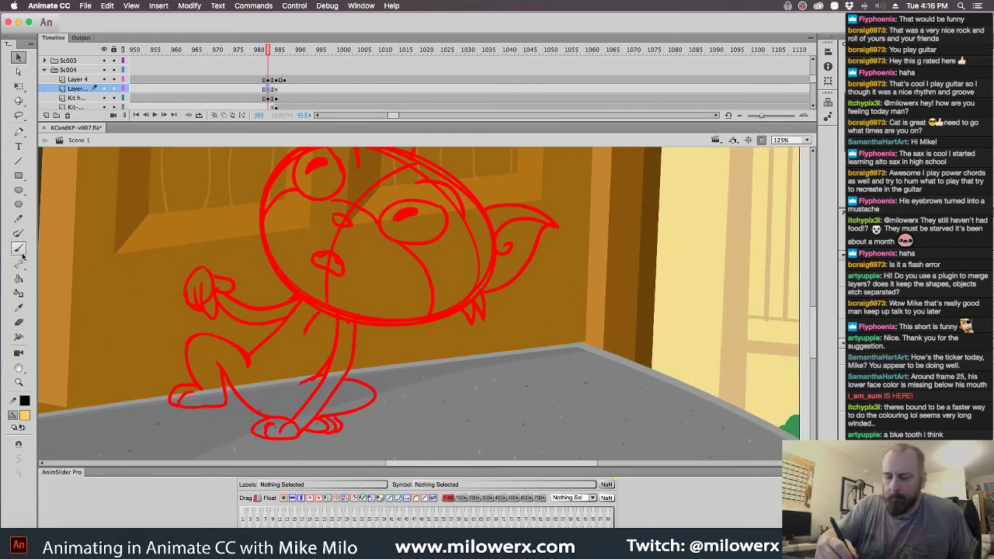
click(24, 414)
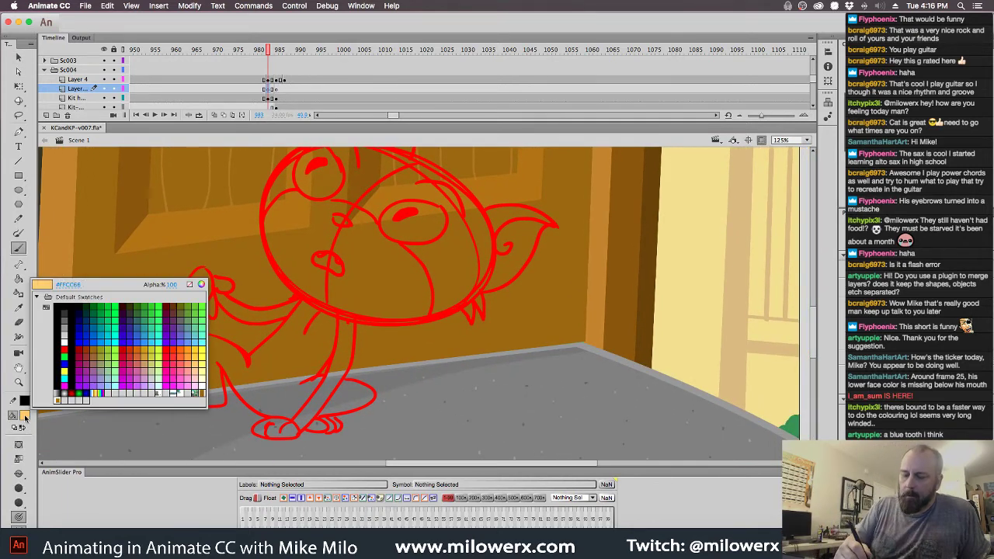
click(66, 313)
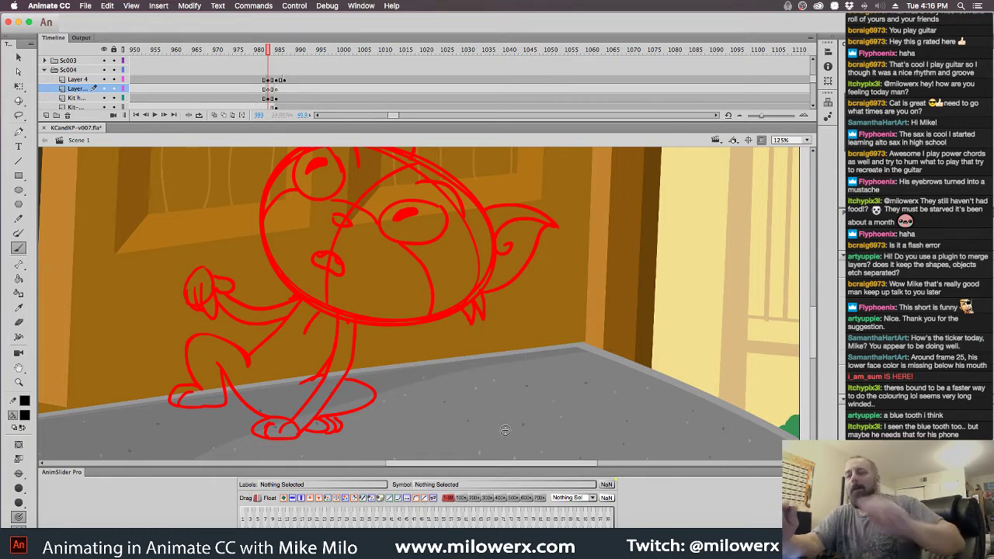
- Try a brush stroke beside the cat's ear, undo it, and choose a smaller brush size
drag(510, 284, 563, 329)
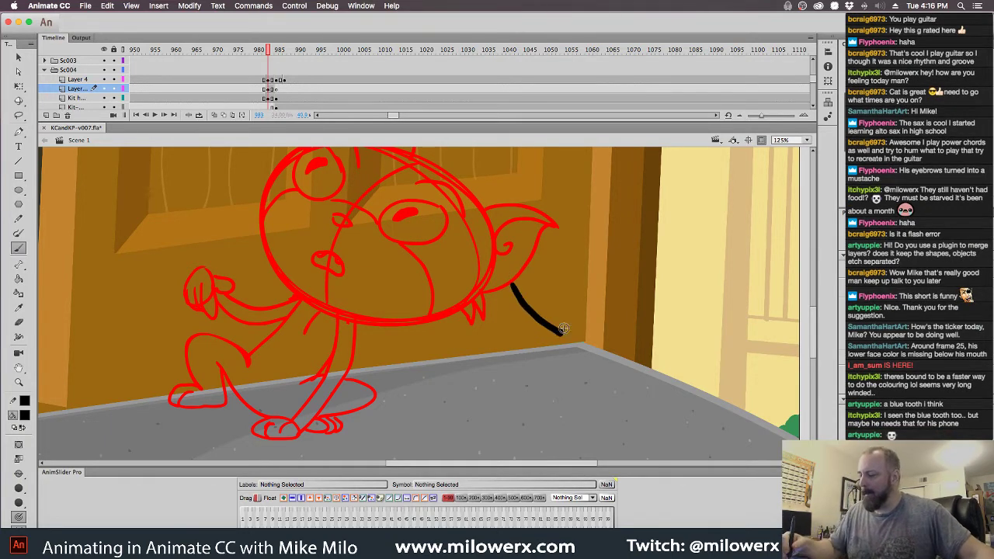
key(super+z)
click(20, 487)
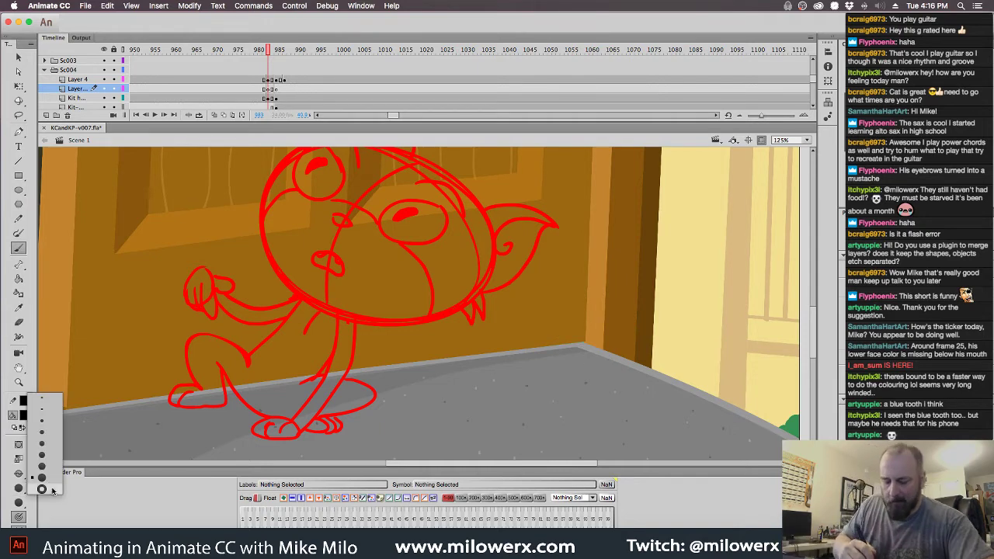
click(51, 420)
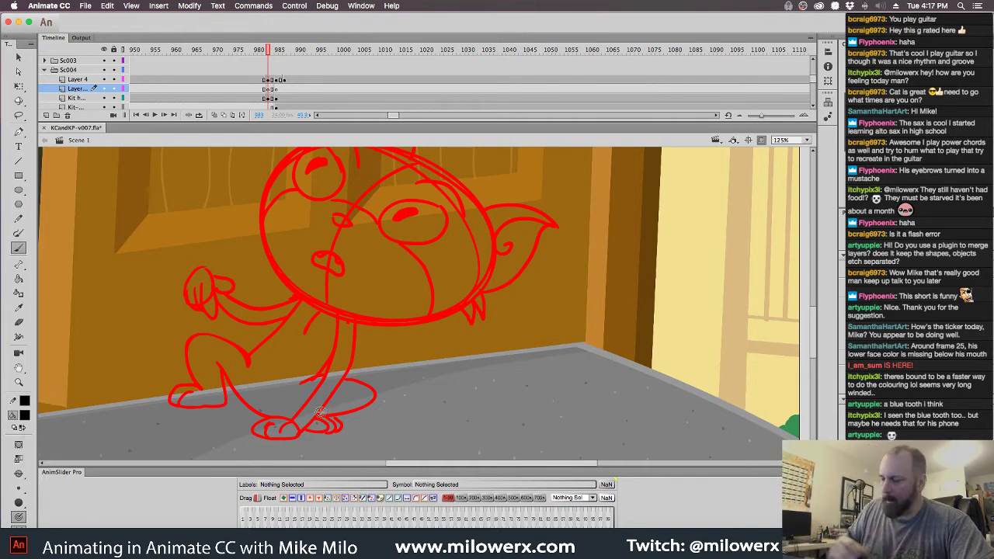
- Compare the coloured cat pose at frame 982 with the red sketch at frame 983
mouse_move(558, 221)
mouse_down()
mouse_move(613, 277)
mouse_move(597, 253)
mouse_move(581, 285)
mouse_up()
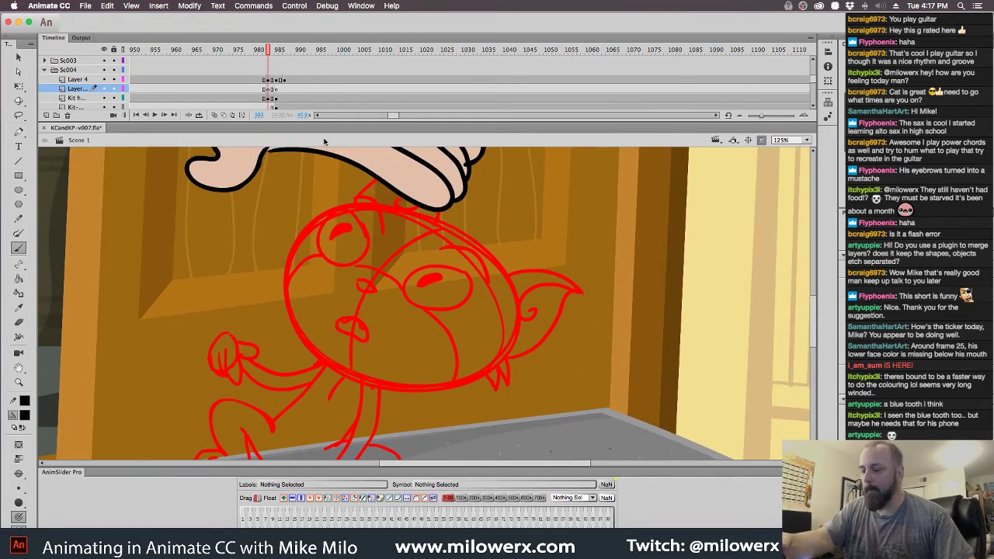
drag(573, 275, 575, 176)
key(comma)
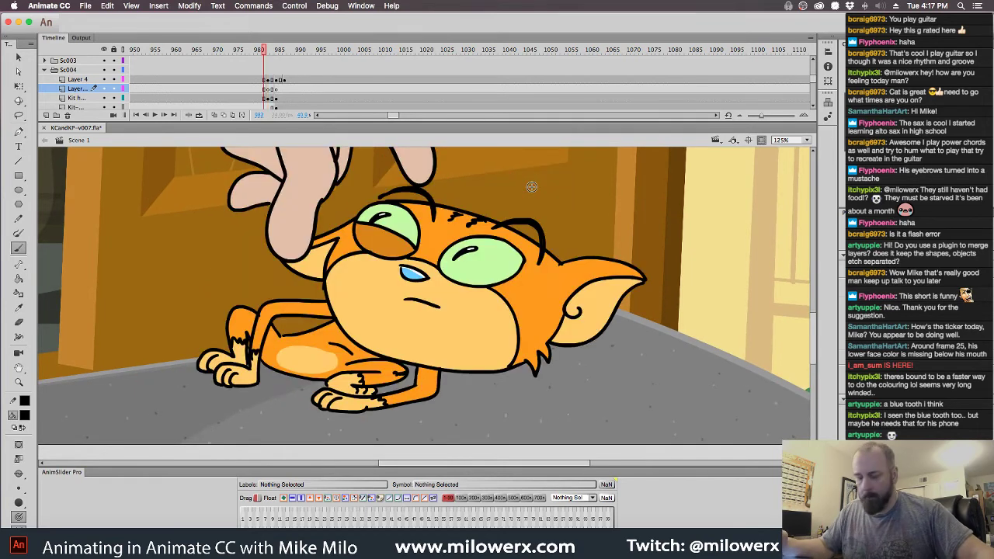
key(period)
key(comma)
key(period)
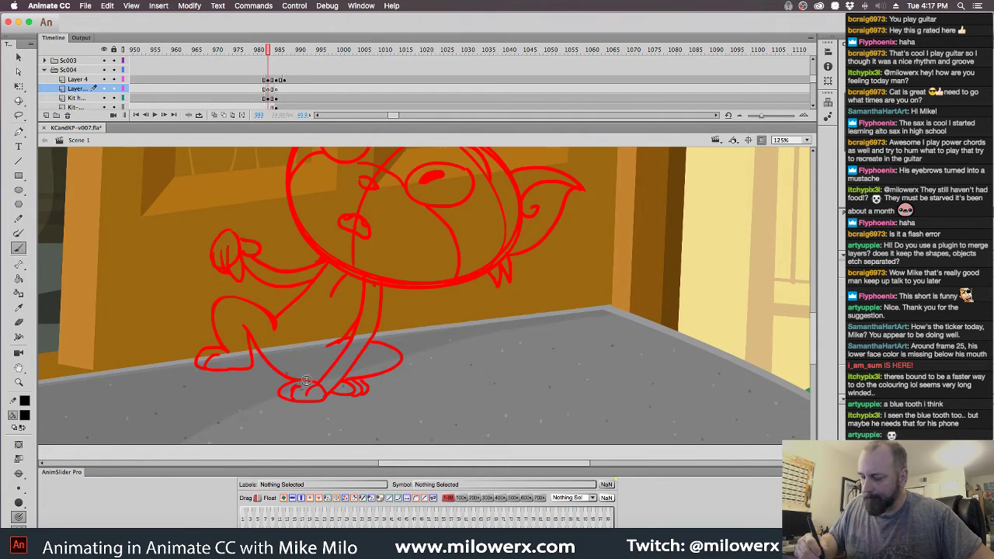
key(comma)
key(period)
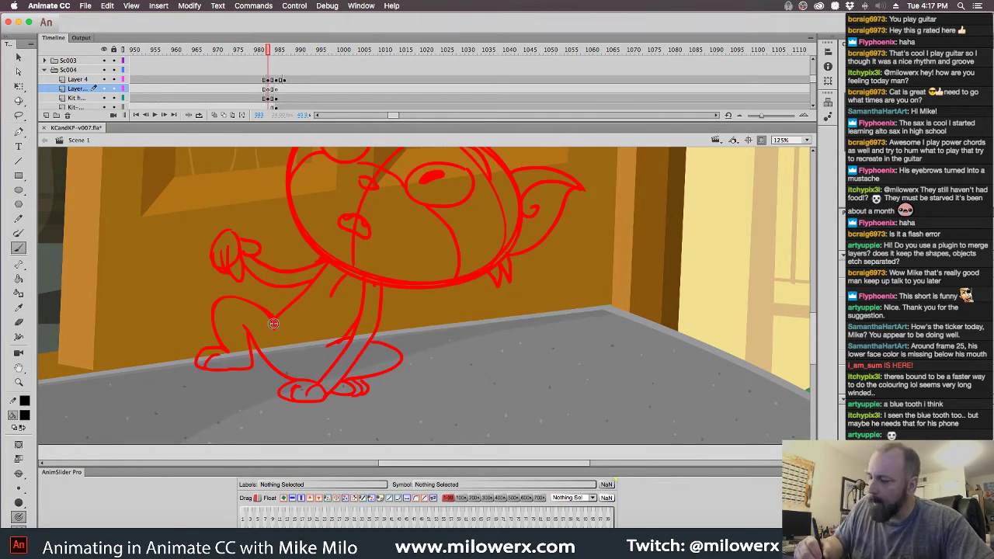
- Ink the cat's near hind leg over the sketch at frame 983, including its foot, toes and jagged ankle fur
drag(274, 326, 265, 311)
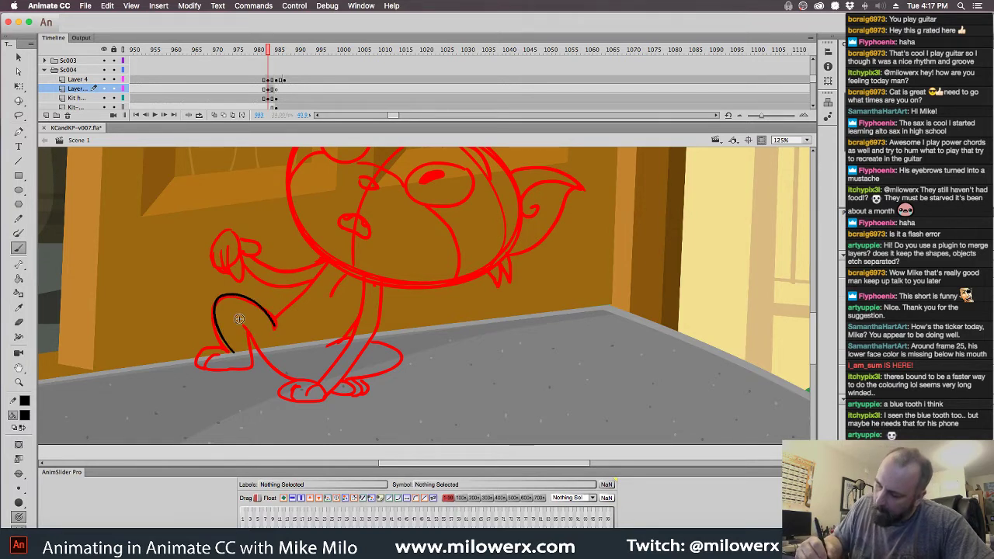
mouse_move(233, 352)
mouse_down()
mouse_move(214, 345)
mouse_move(206, 366)
mouse_up()
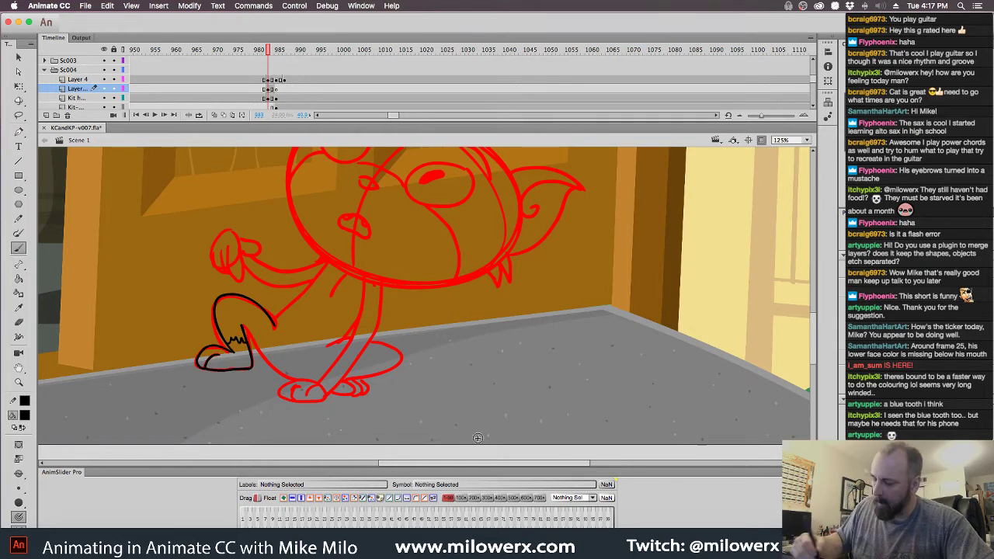
- Compare the inked leg with the coloured cat poses at frames 982 and 985, undo a test stroke, and go to frame 984
key(comma)
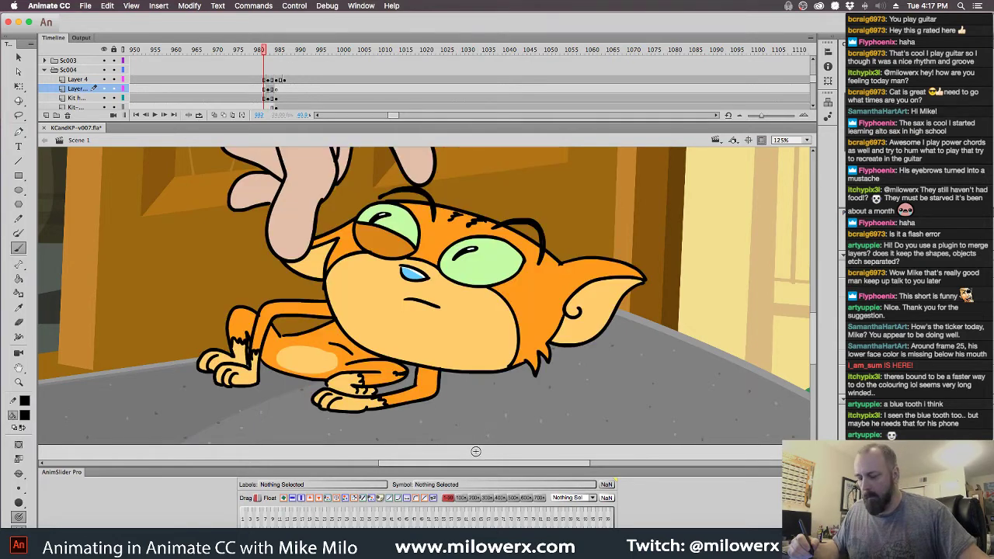
key(period)
key(period)
key(period)
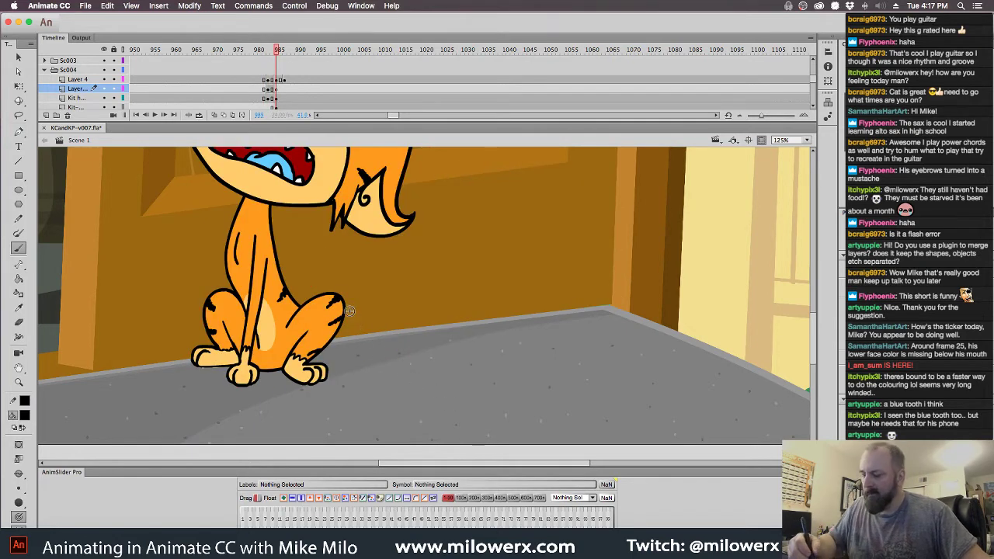
drag(348, 302, 343, 333)
key(super+z)
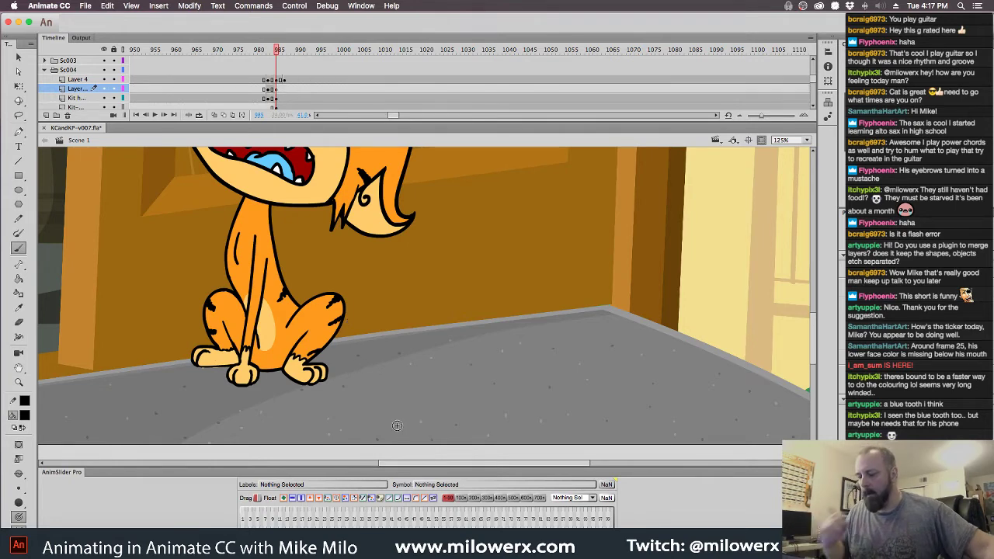
key(comma)
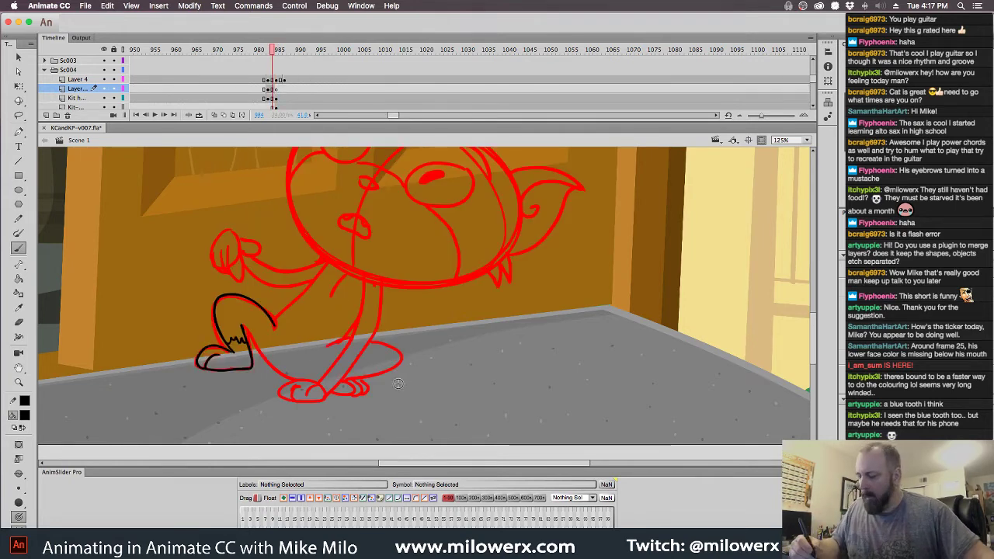
- Ink the cat's planted front leg on both sides with its paw and toes, plus the short shoulder line beside it
drag(363, 291, 360, 311)
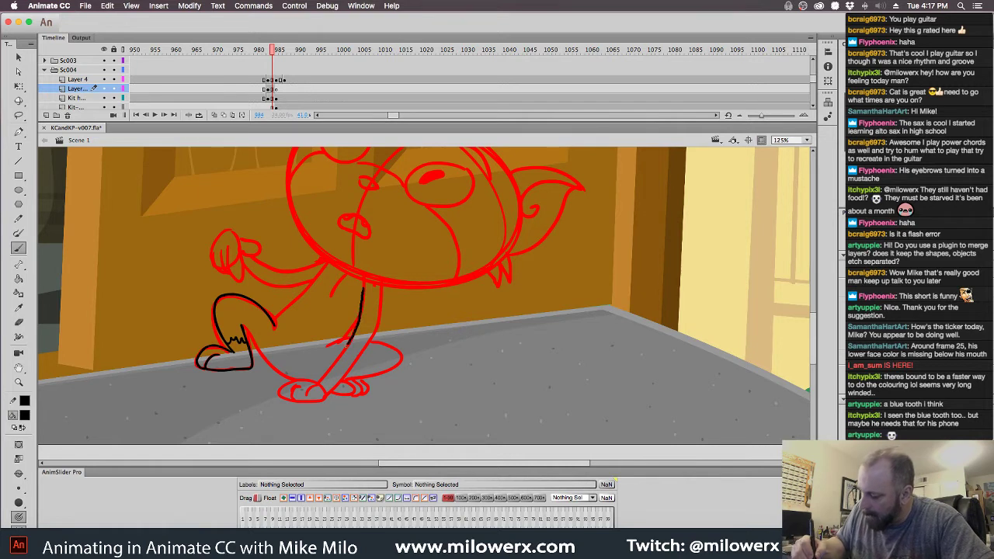
mouse_move(322, 380)
mouse_down()
mouse_move(294, 377)
mouse_move(283, 391)
mouse_move(321, 401)
mouse_up()
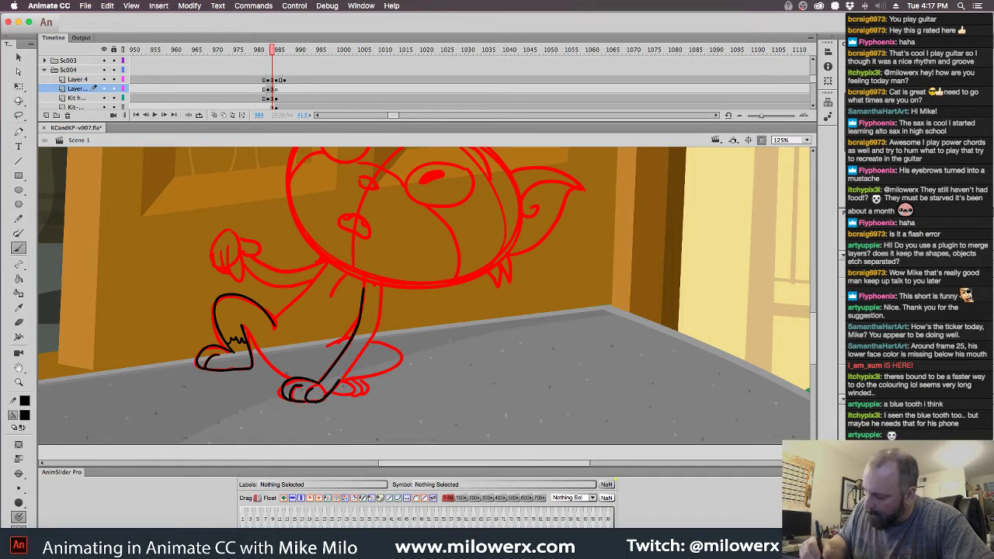
drag(380, 298, 374, 318)
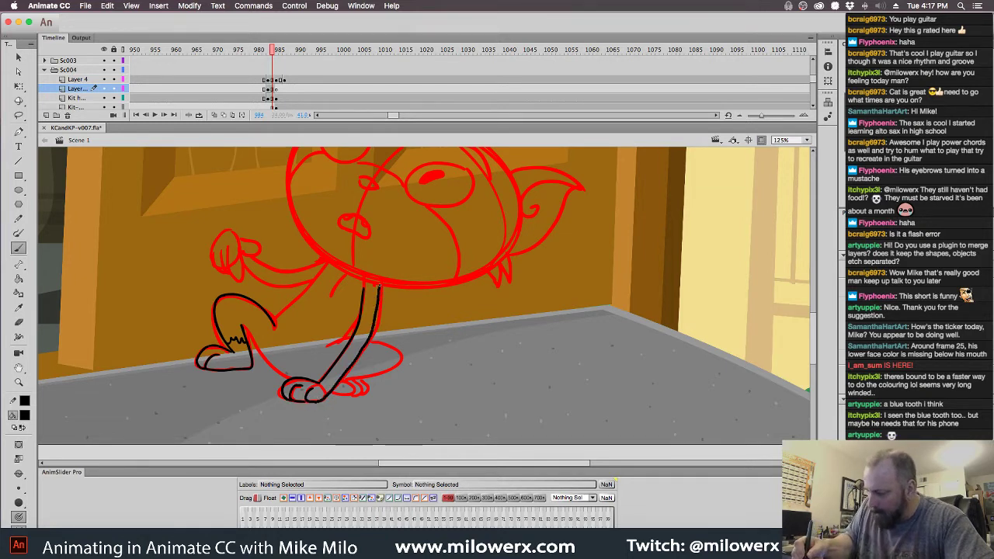
drag(345, 277, 333, 295)
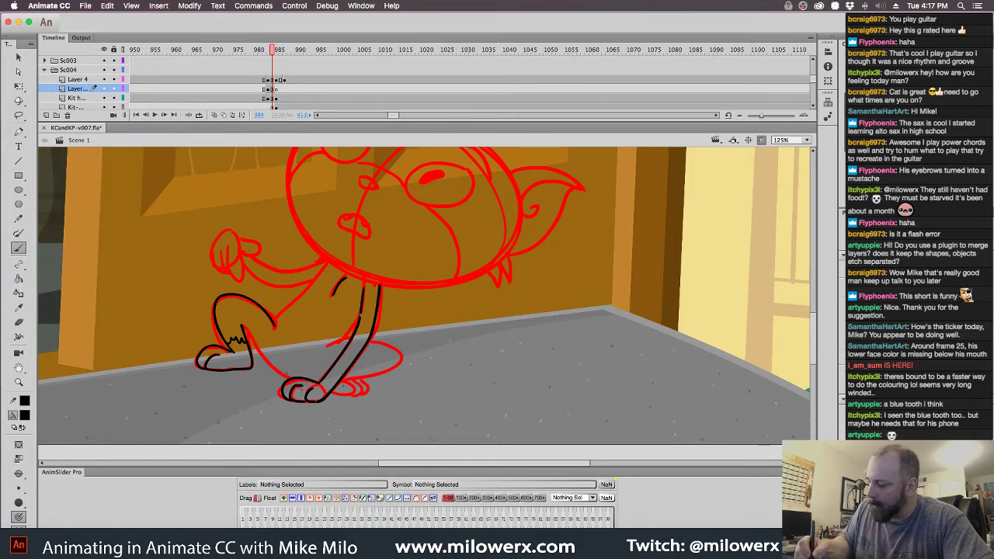
- Ink the cat's far hind leg with its toes behind the planted front leg, and the belly line down to the front paw
mouse_move(347, 339)
mouse_down()
mouse_move(329, 346)
mouse_move(401, 356)
mouse_up()
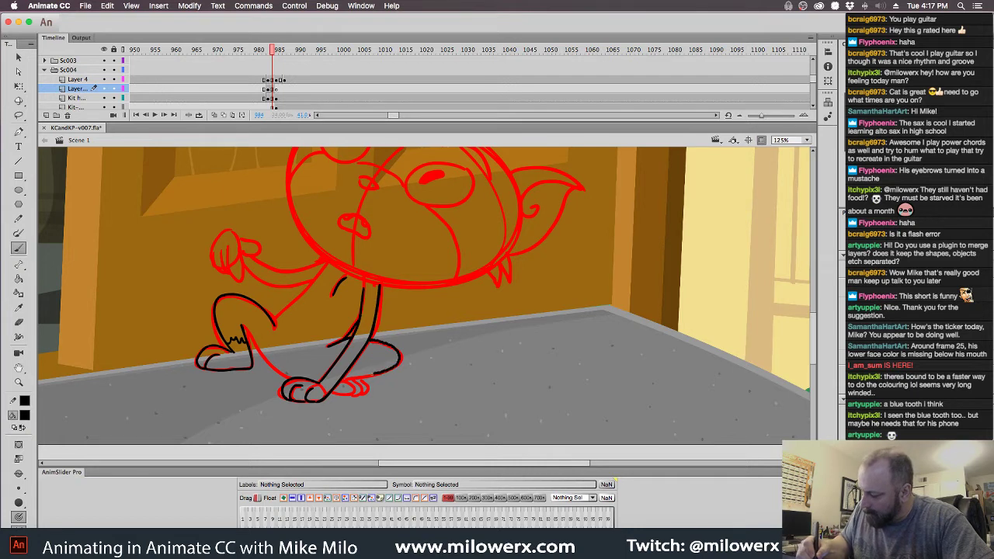
mouse_move(350, 378)
mouse_down()
mouse_move(339, 394)
mouse_move(364, 390)
mouse_up()
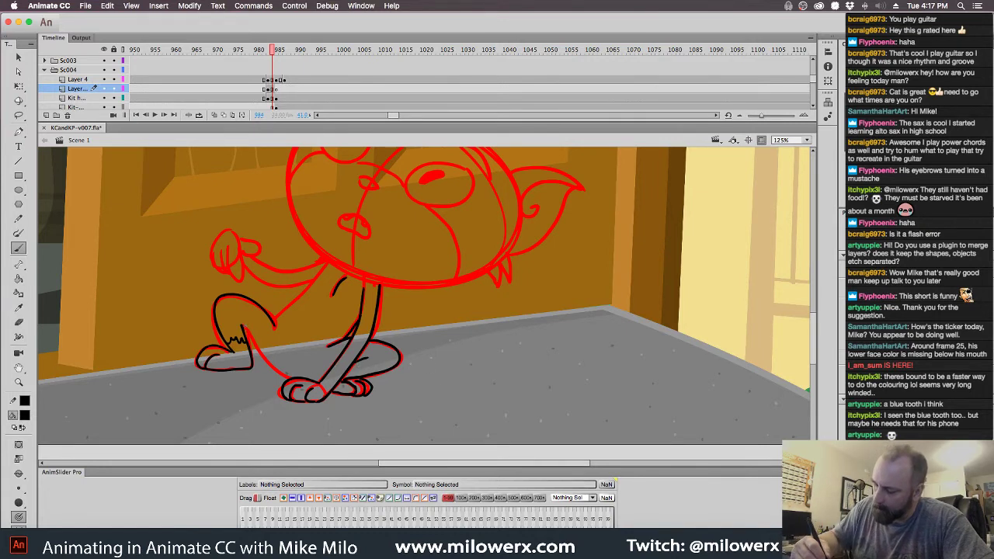
drag(244, 325, 269, 363)
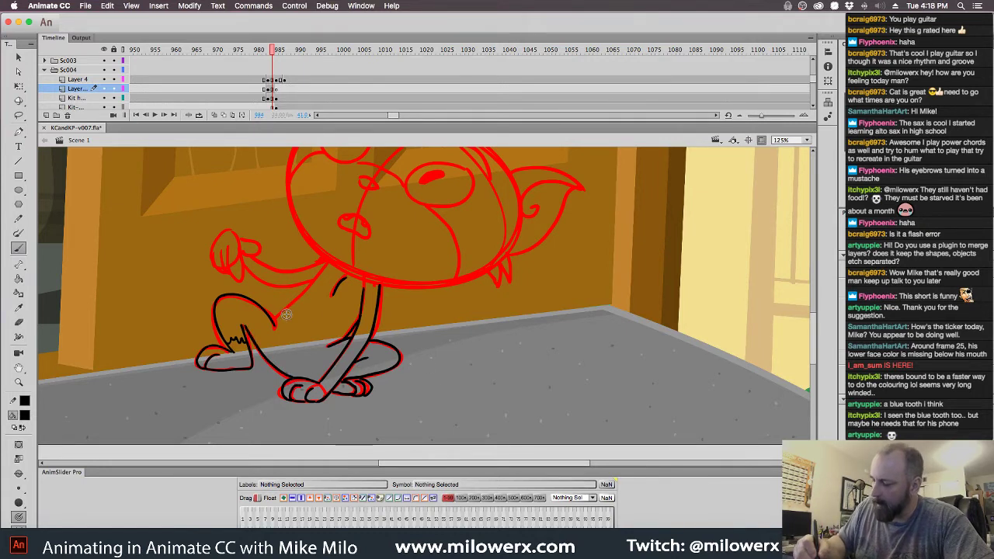
- Ink the cat's chest line and raised arm with its paw and wrist fur, and add strokes just above the planted front paw
mouse_move(274, 320)
mouse_down()
mouse_move(312, 284)
mouse_move(326, 259)
mouse_up()
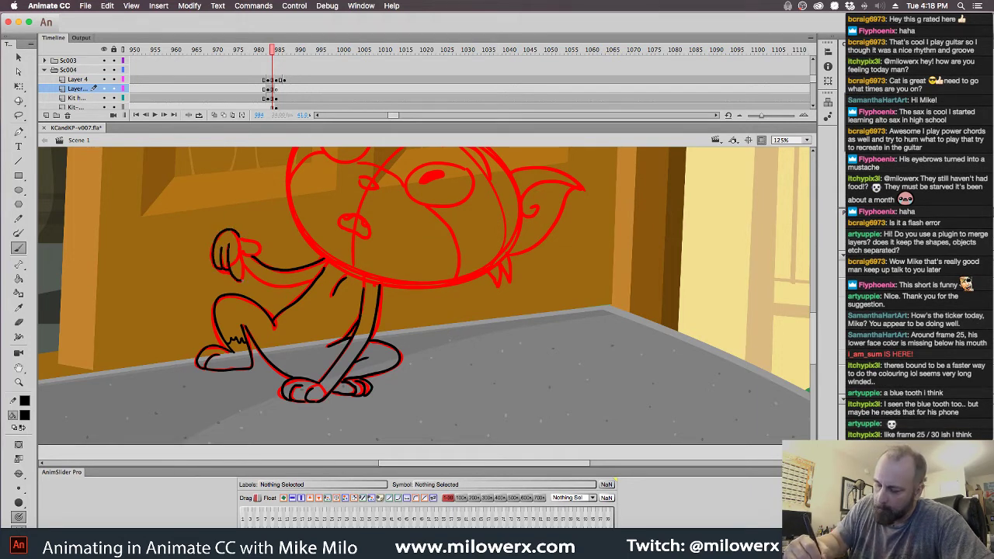
drag(240, 237, 262, 239)
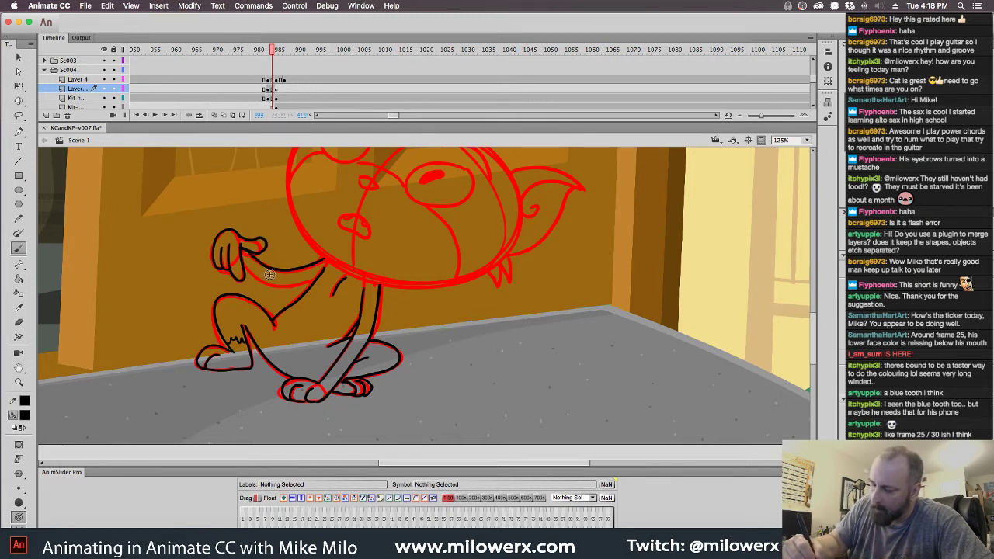
mouse_move(320, 273)
mouse_down()
mouse_move(296, 267)
mouse_move(256, 277)
mouse_up()
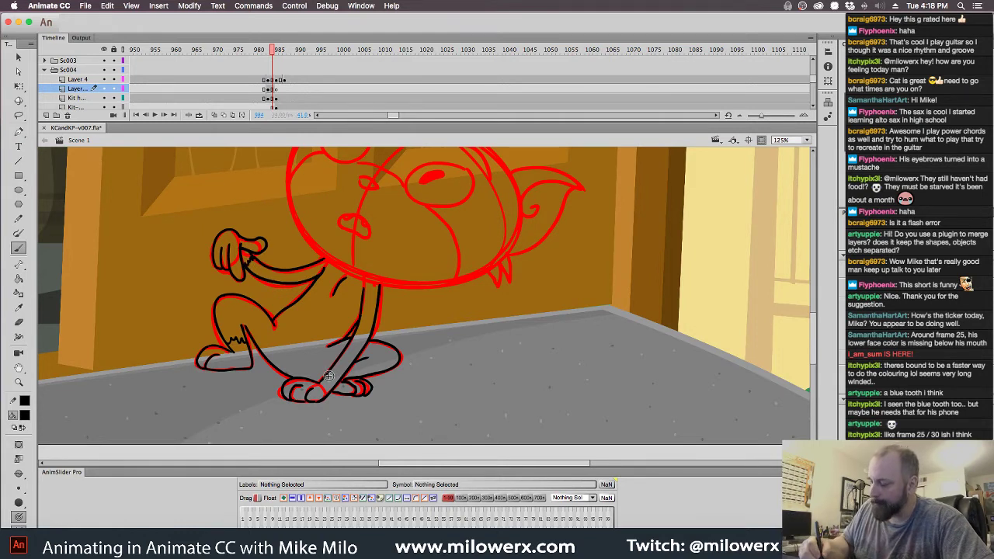
mouse_move(324, 376)
mouse_down()
mouse_move(363, 368)
mouse_move(360, 385)
mouse_up()
scroll(572, 310, up, 5)
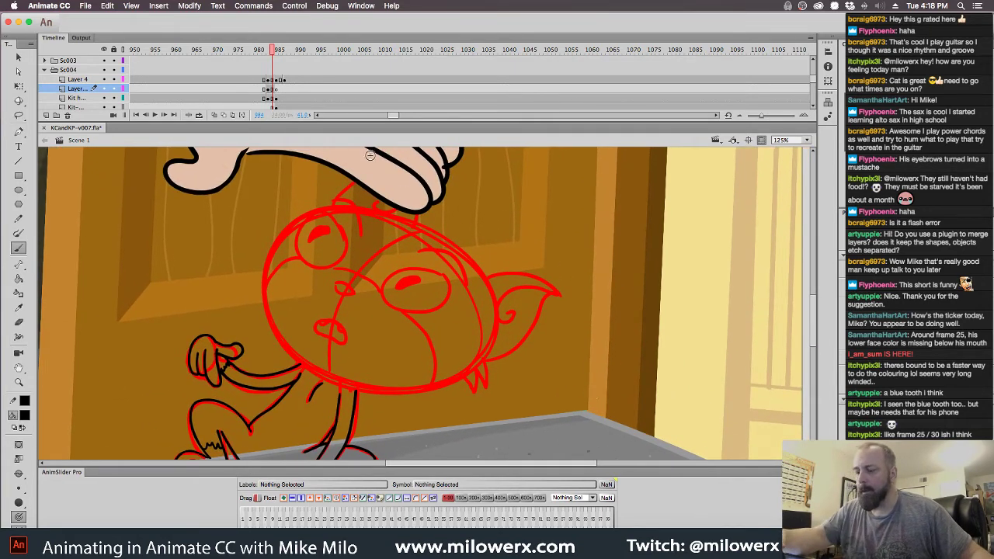
- Hide Layer 4 and ink the cat's facial features: both eyes with pupils, the nose, and the open mouth with teeth
click(104, 79)
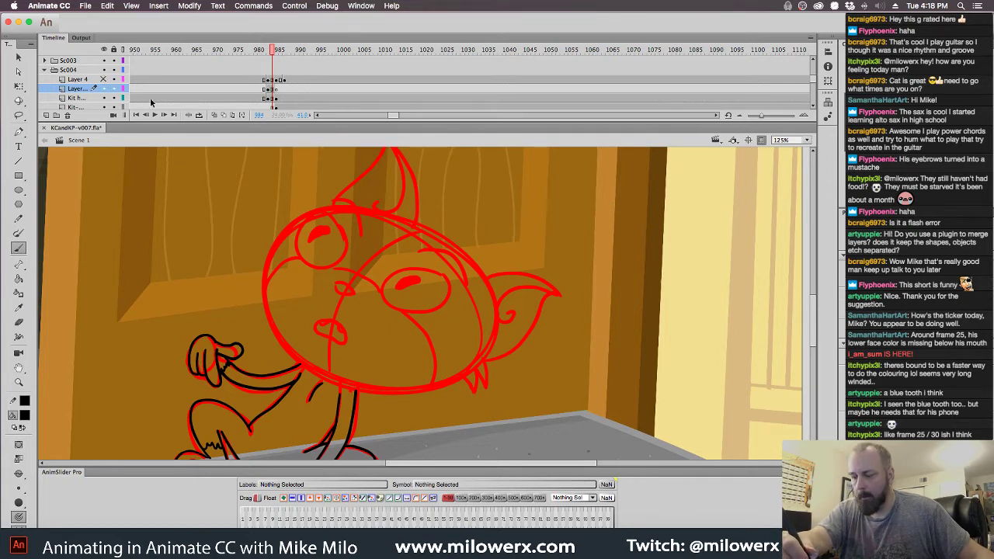
scroll(489, 229, up, 5)
scroll(489, 229, left, 4)
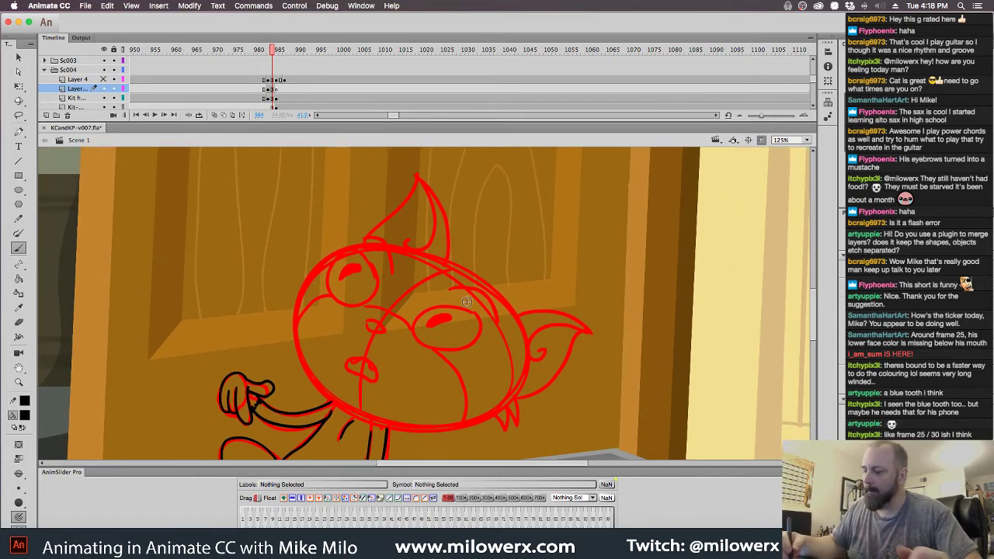
drag(469, 302, 481, 314)
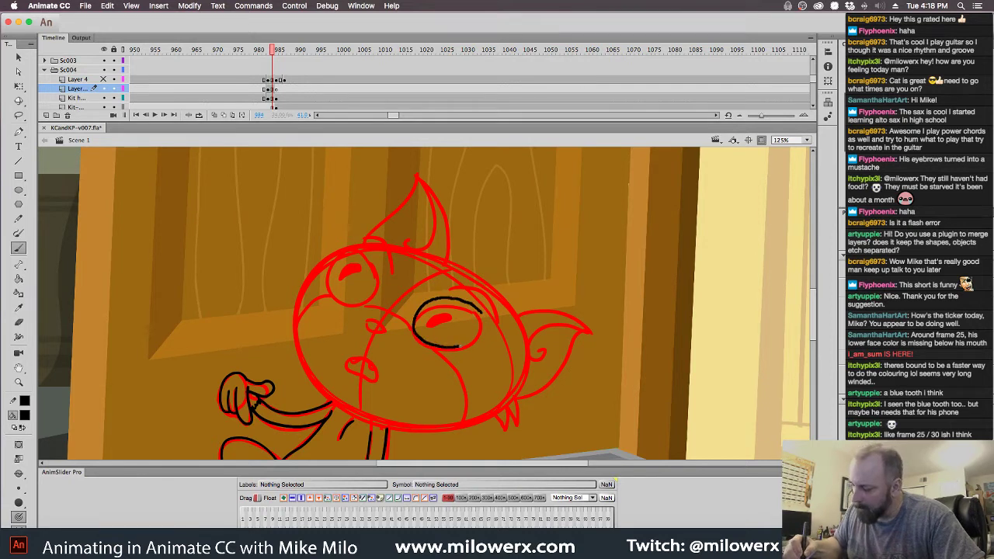
drag(479, 311, 483, 321)
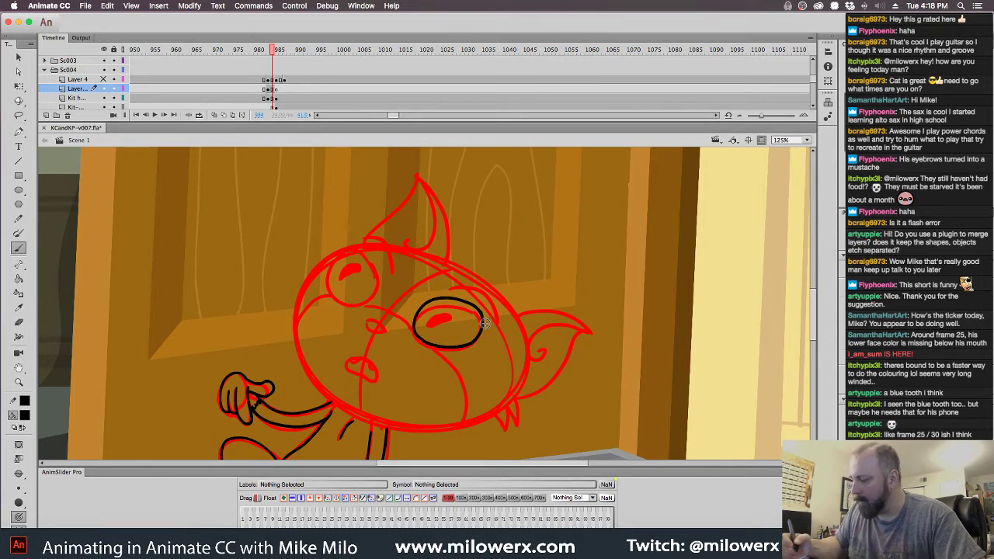
mouse_move(371, 298)
mouse_down()
mouse_move(350, 247)
mouse_move(329, 281)
mouse_up()
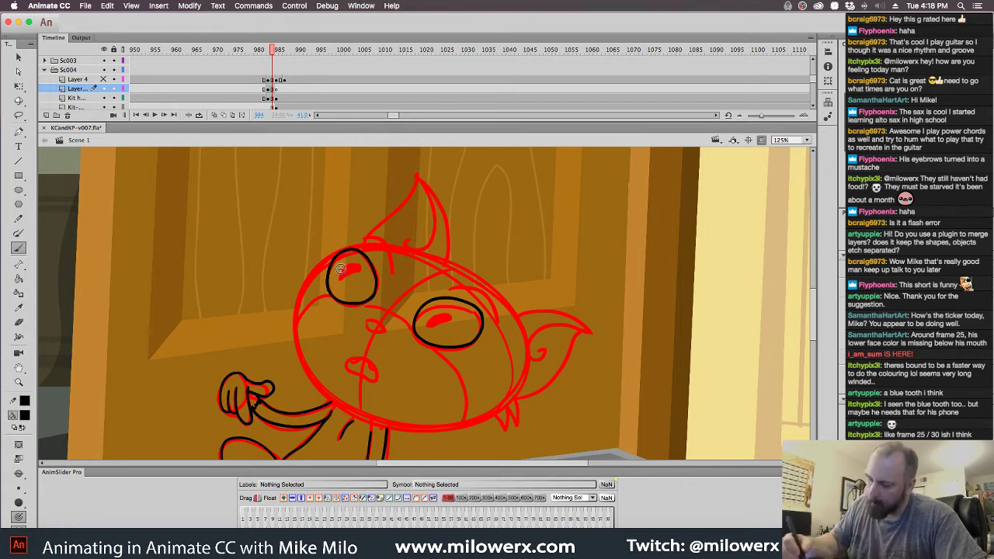
drag(356, 260, 340, 276)
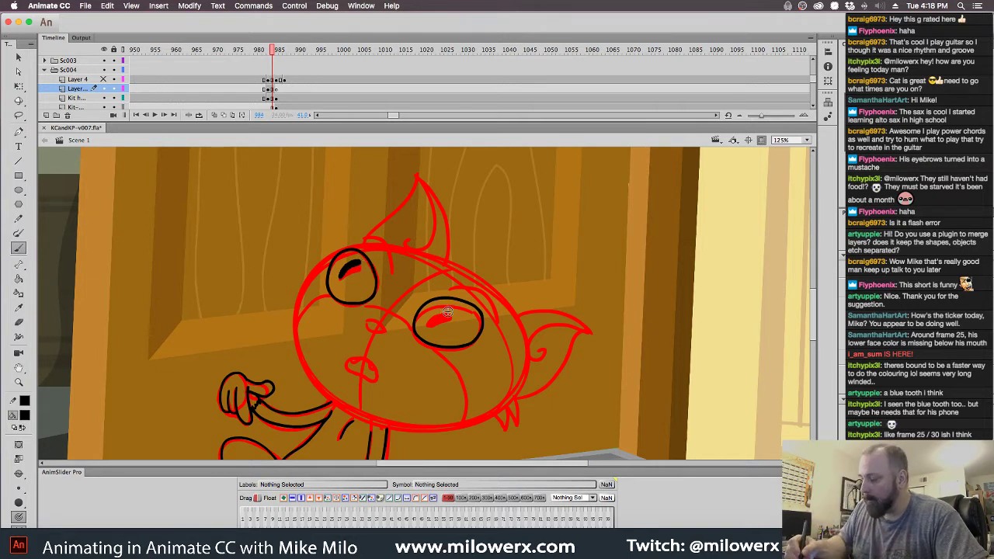
drag(450, 308, 429, 319)
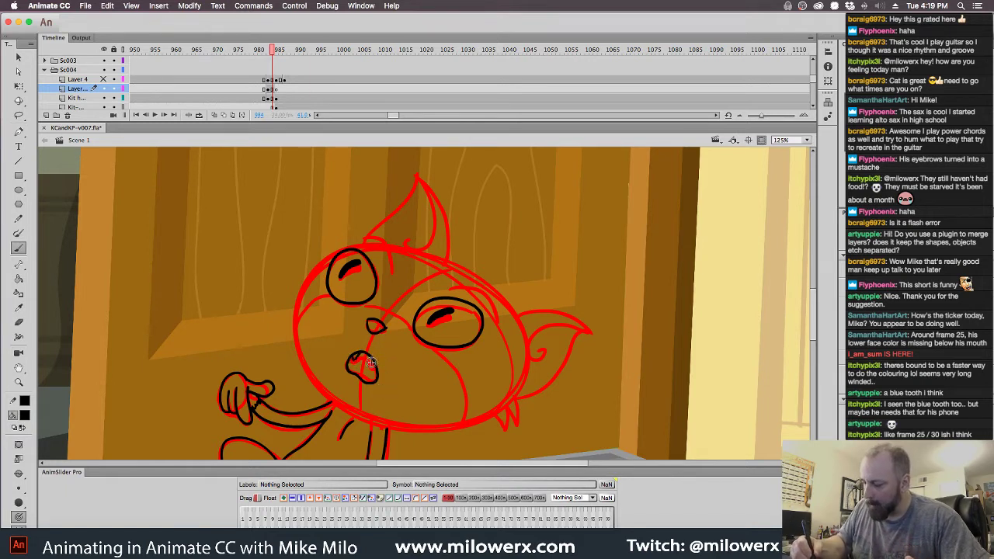
drag(352, 368, 368, 376)
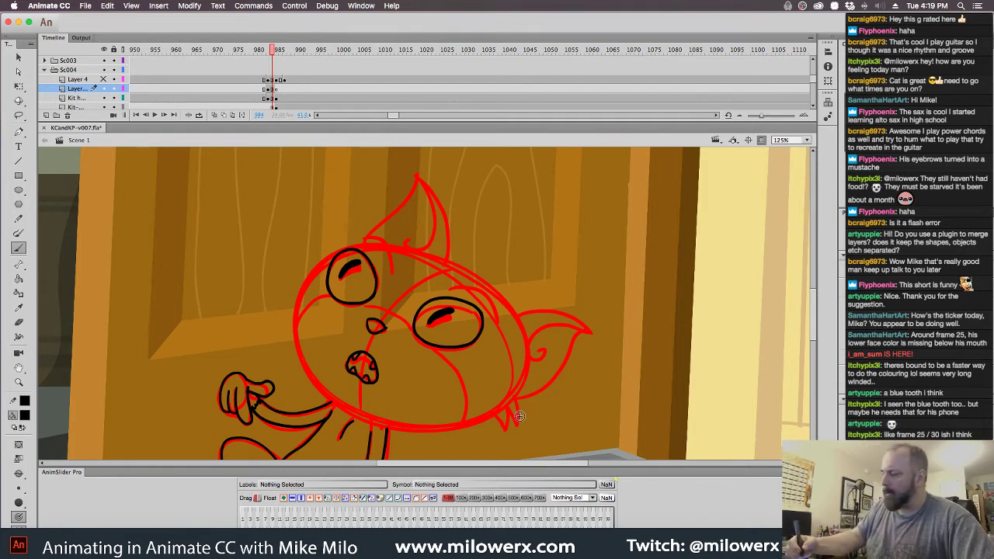
- Ink the cat's pointed cheek fur and the ear above it, including the ear's inner curl
drag(513, 397, 506, 424)
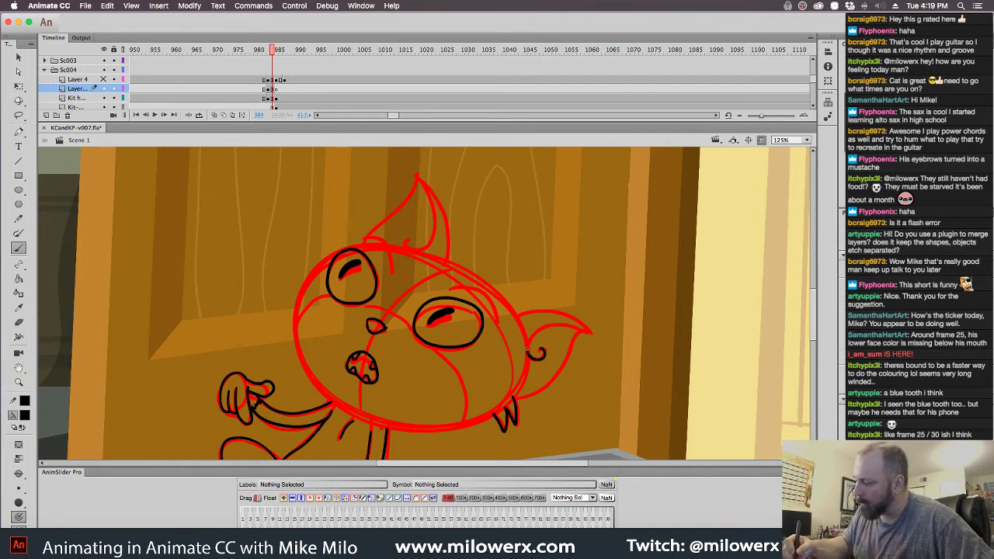
mouse_move(532, 349)
mouse_down()
mouse_move(544, 324)
mouse_move(583, 332)
mouse_up()
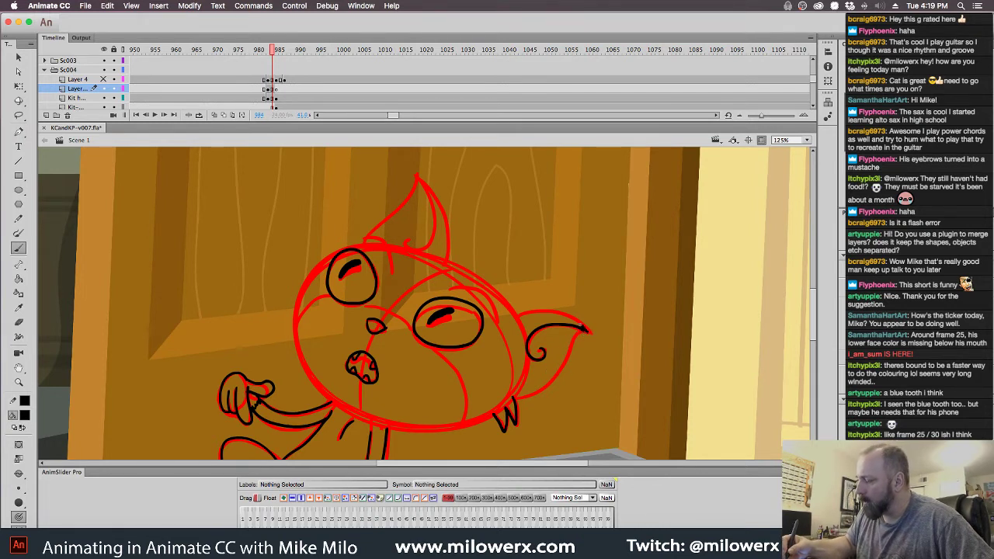
mouse_move(583, 330)
mouse_down()
mouse_move(543, 311)
mouse_move(517, 317)
mouse_up()
mouse_move(586, 333)
mouse_down()
mouse_move(540, 391)
mouse_move(514, 396)
mouse_move(529, 358)
mouse_up()
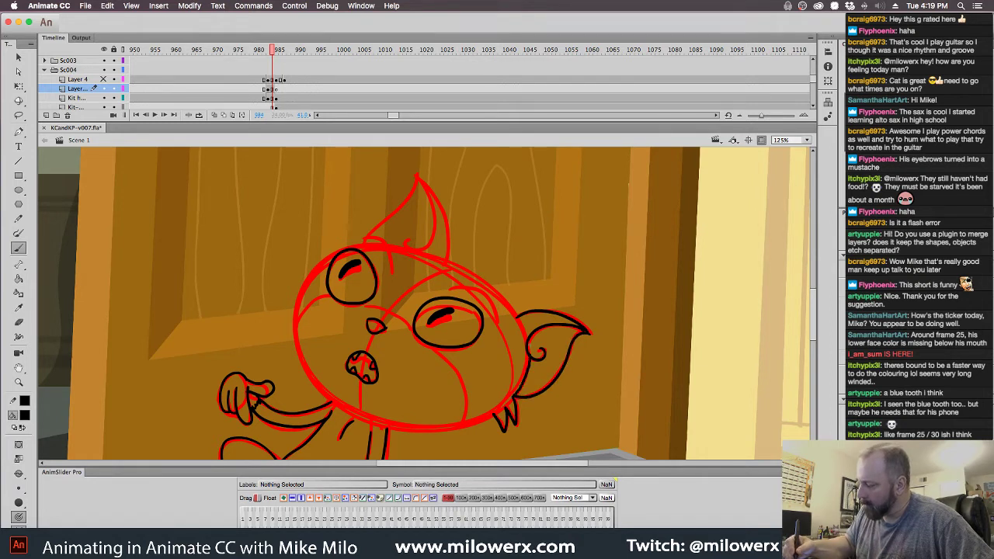
- Ink the cat's round head outline and the muzzle marking line running beneath both eyes down to the jaw
mouse_move(517, 317)
mouse_down()
mouse_move(478, 279)
mouse_move(391, 247)
mouse_move(346, 248)
mouse_move(324, 262)
mouse_move(300, 323)
mouse_move(303, 347)
mouse_move(324, 391)
mouse_move(379, 425)
mouse_up()
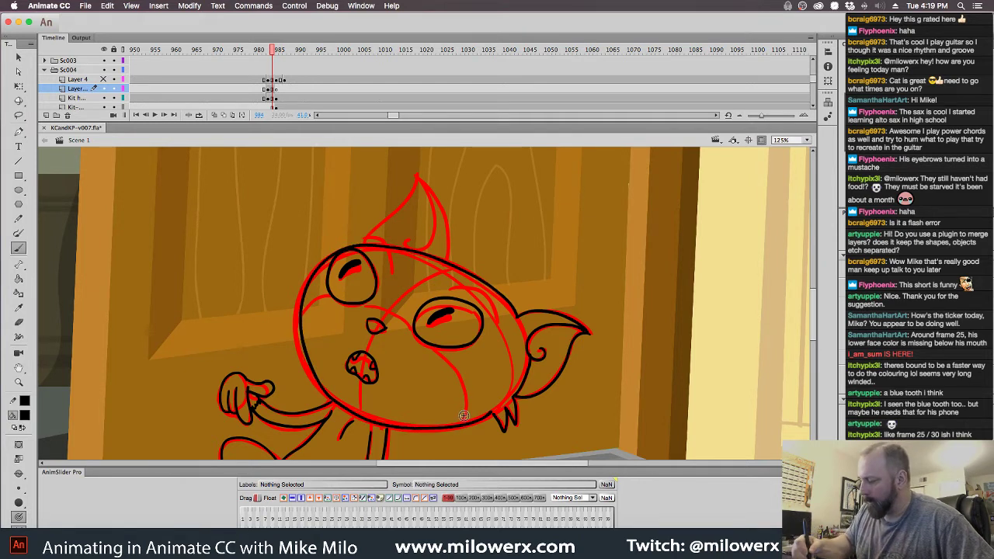
drag(462, 424, 455, 364)
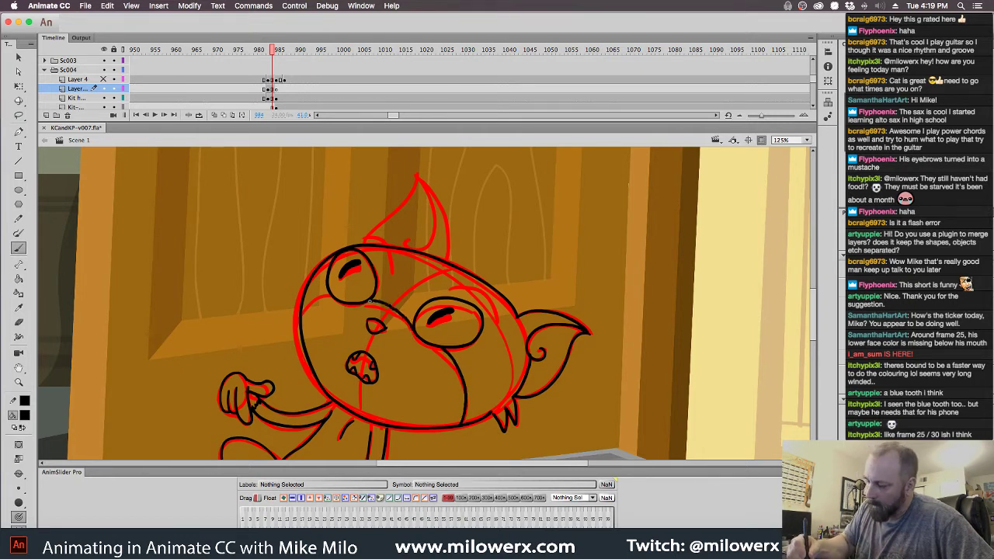
drag(369, 301, 364, 302)
drag(302, 329, 310, 313)
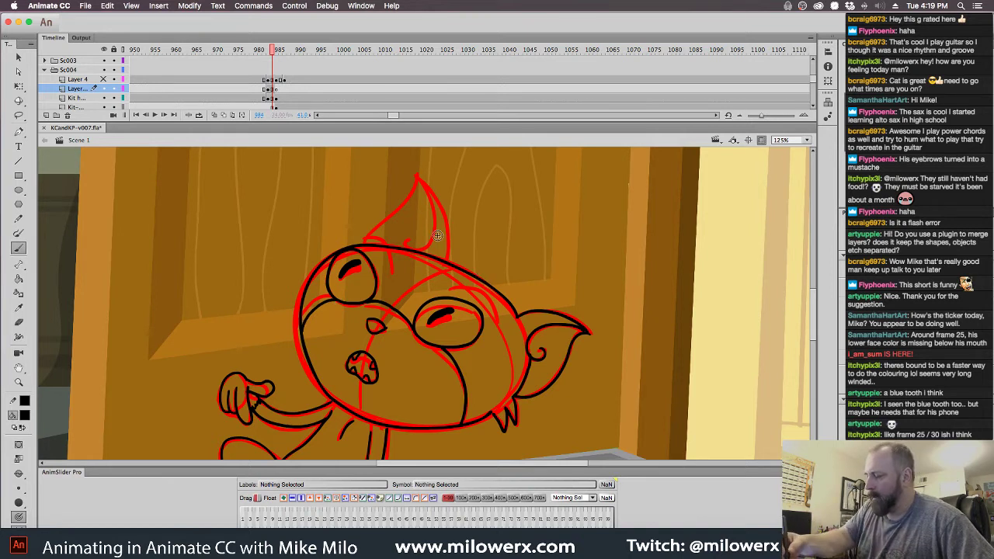
- Ink the upright ear on top of the cat's head with its inner curl, and add both thick eyebrows
mouse_move(448, 261)
mouse_down()
mouse_move(436, 194)
mouse_move(412, 177)
mouse_move(431, 201)
mouse_move(433, 242)
mouse_move(410, 246)
mouse_move(406, 213)
mouse_move(370, 240)
mouse_move(416, 182)
mouse_up()
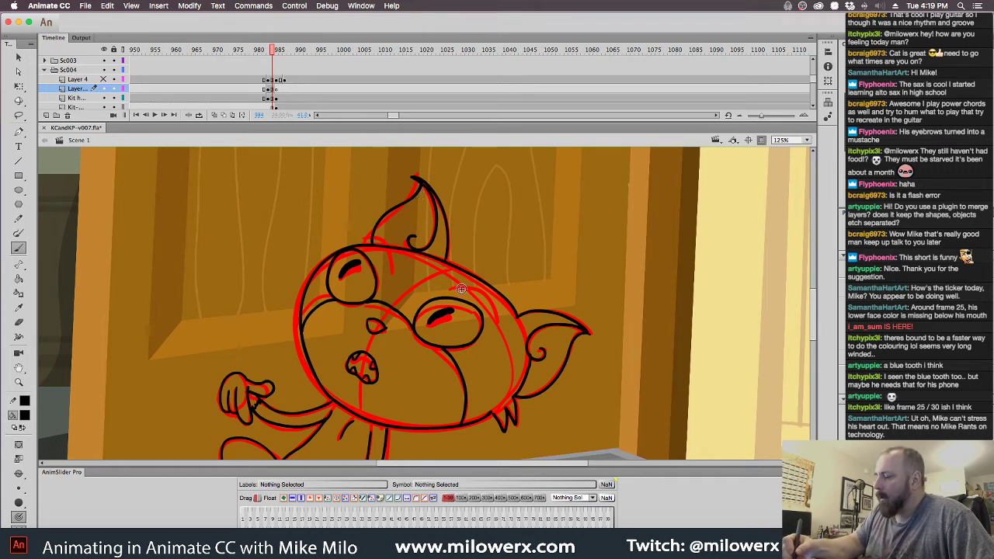
drag(450, 286, 458, 281)
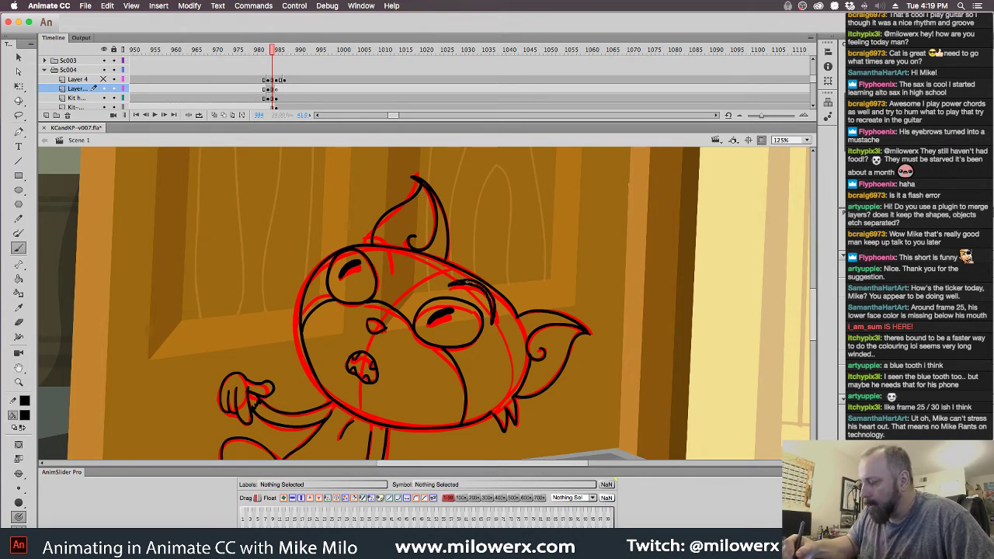
drag(464, 281, 490, 298)
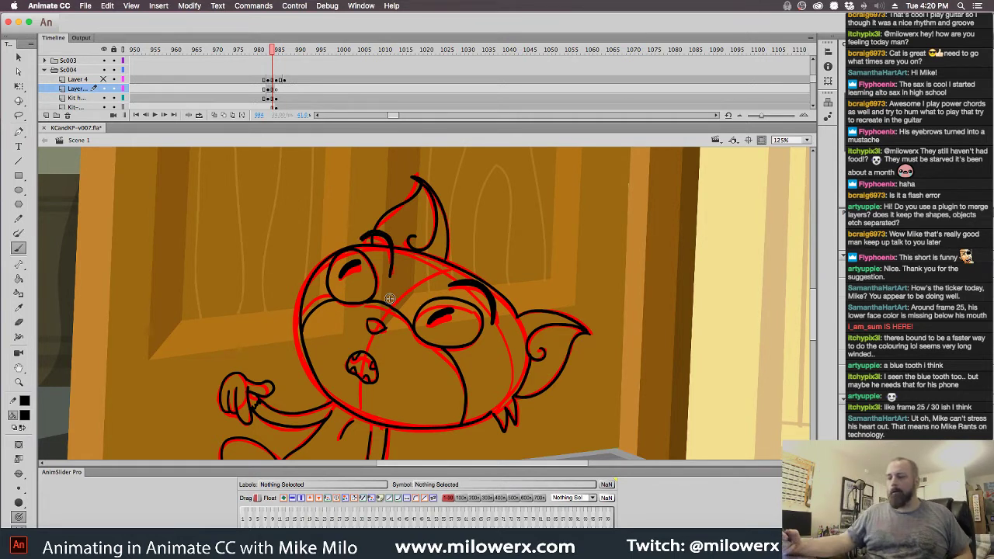
- Delete the red sketch from the "Kit h..." layer at frame 983 and move the ink lines from the layer above into it in place
click(272, 88)
click(269, 99)
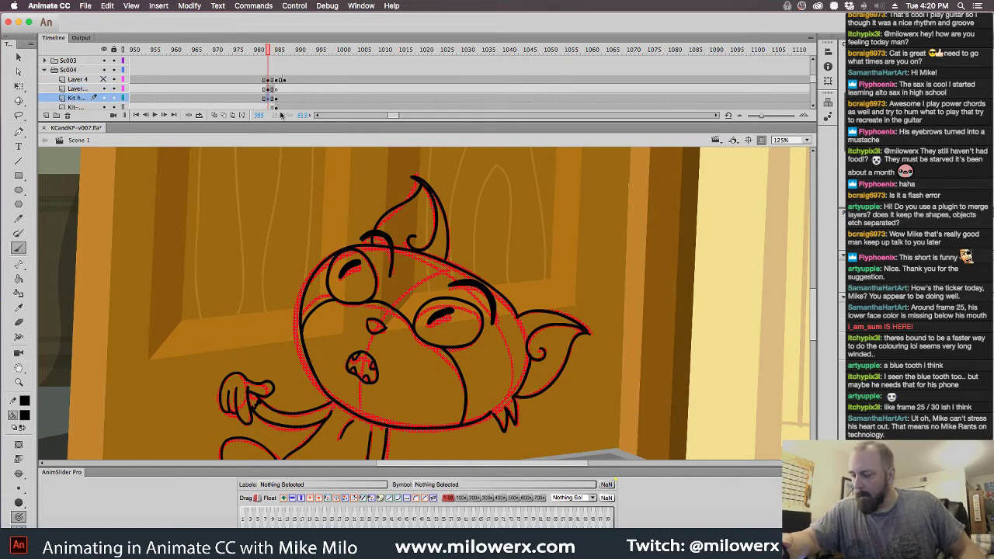
key(Delete)
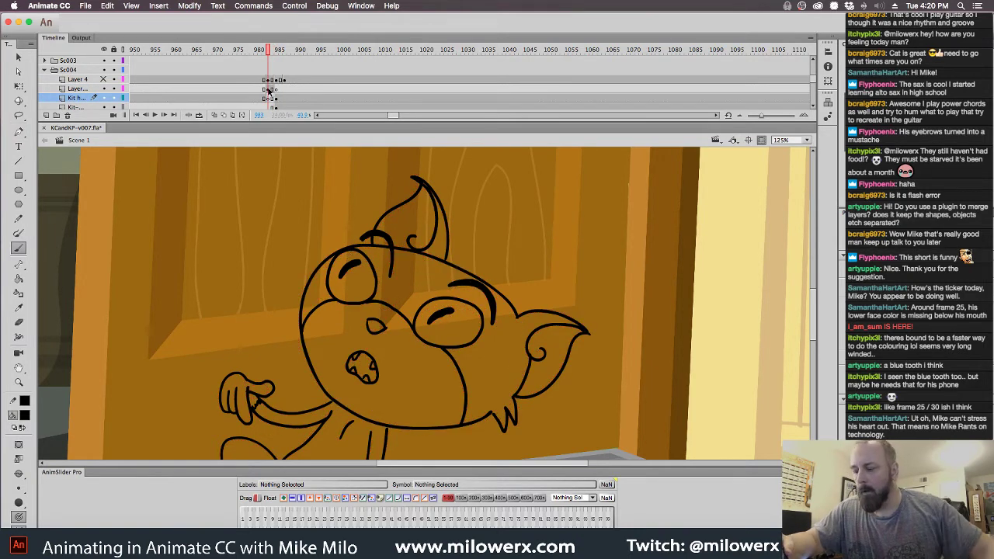
click(269, 89)
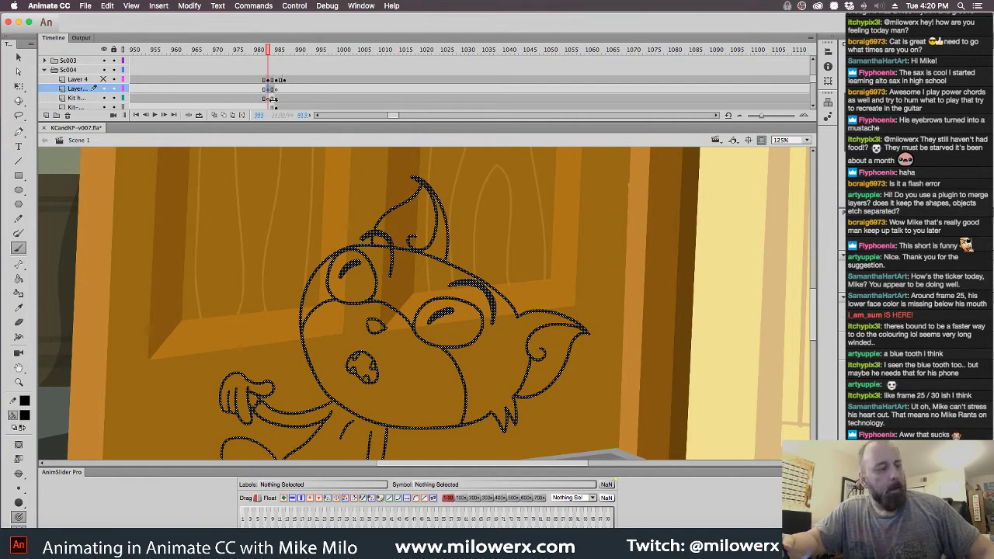
key(Delete)
click(269, 99)
key(ctrl+z)
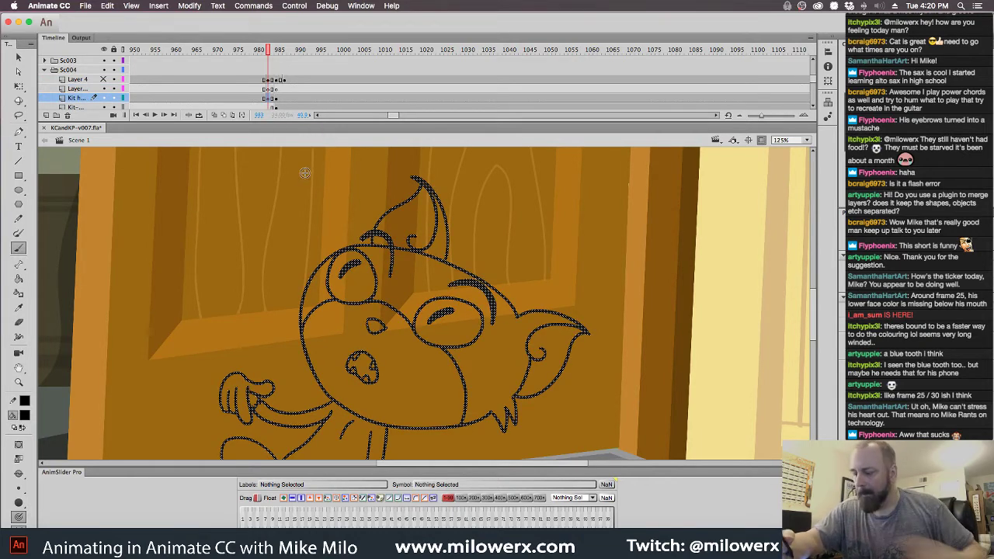
super+click(308, 208)
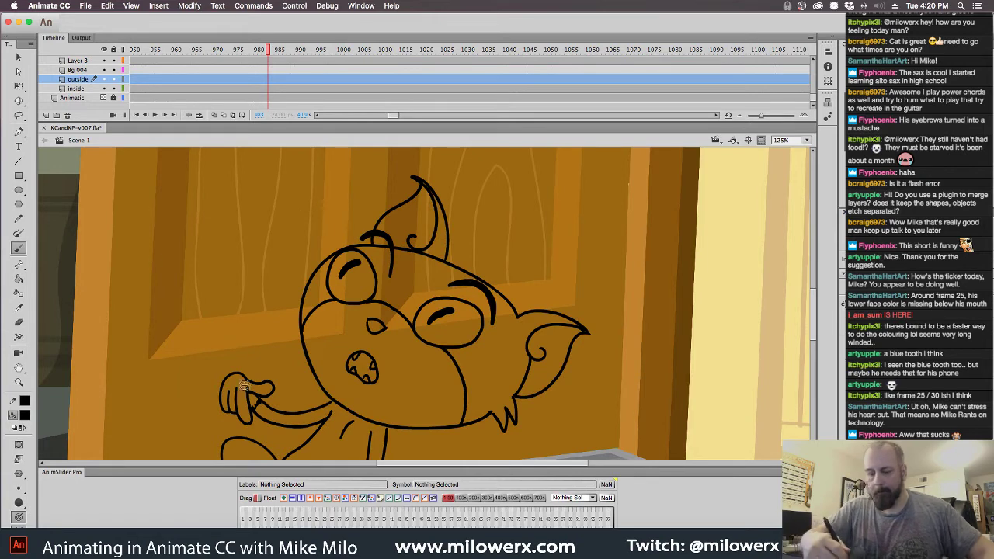
- Compare the inked pose with its neighbouring frames and set the fill colour to the orange of the coloured cat's fur at frame 982
key(comma)
key(period)
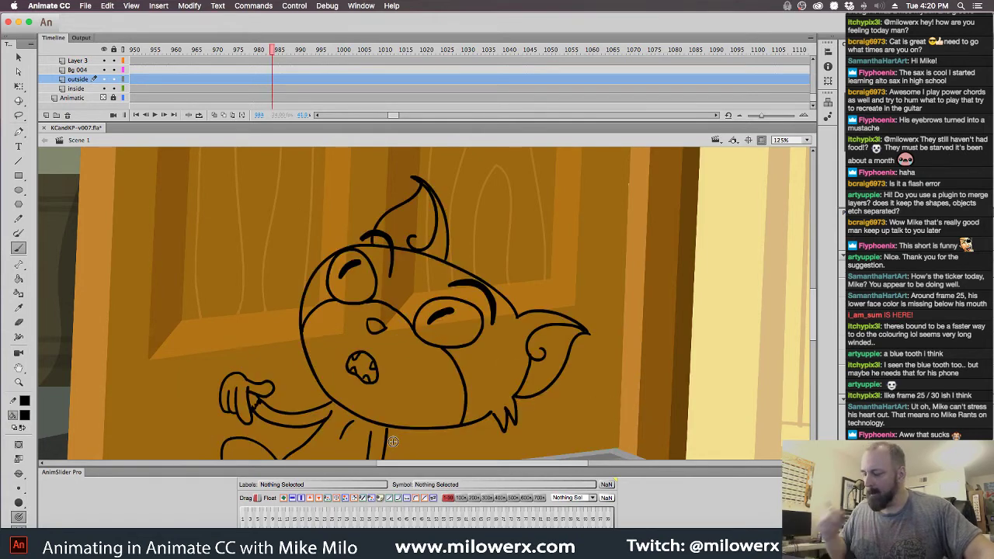
key(period)
key(comma)
key(comma)
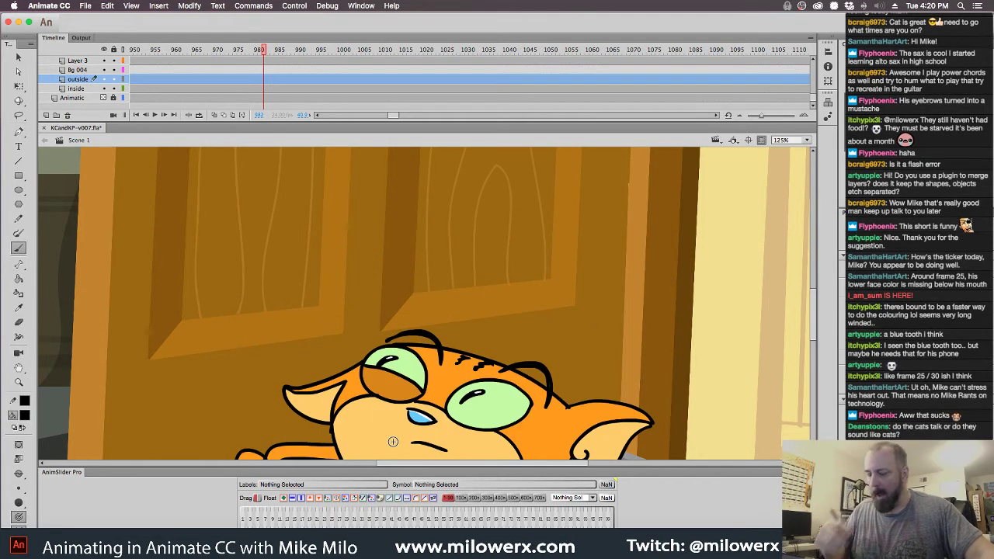
click(26, 413)
click(439, 385)
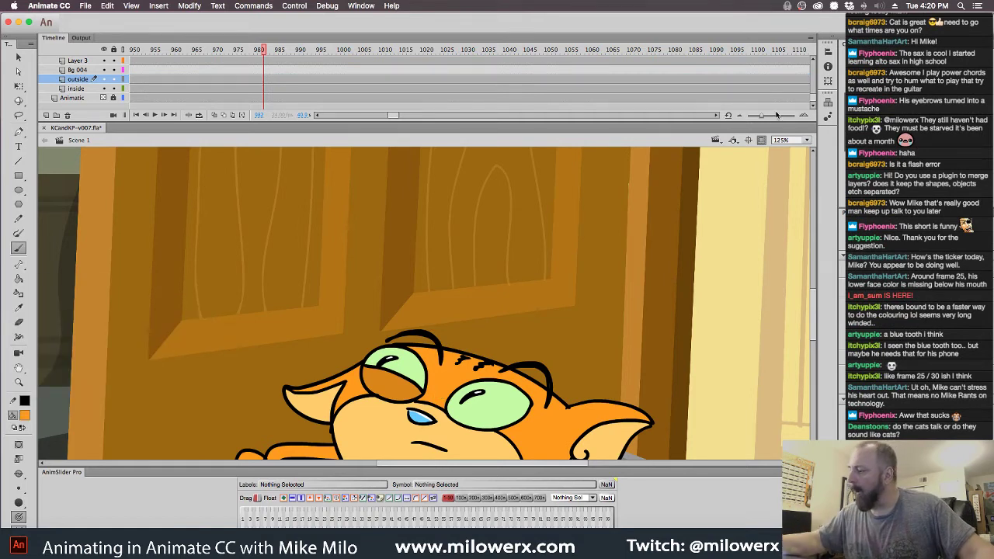
- Fill the cat's head fur and the outer parts of both ears with orange at frame 983 using the Paint Bucket
scroll(814, 91, up, 2)
scroll(815, 92, up, 3)
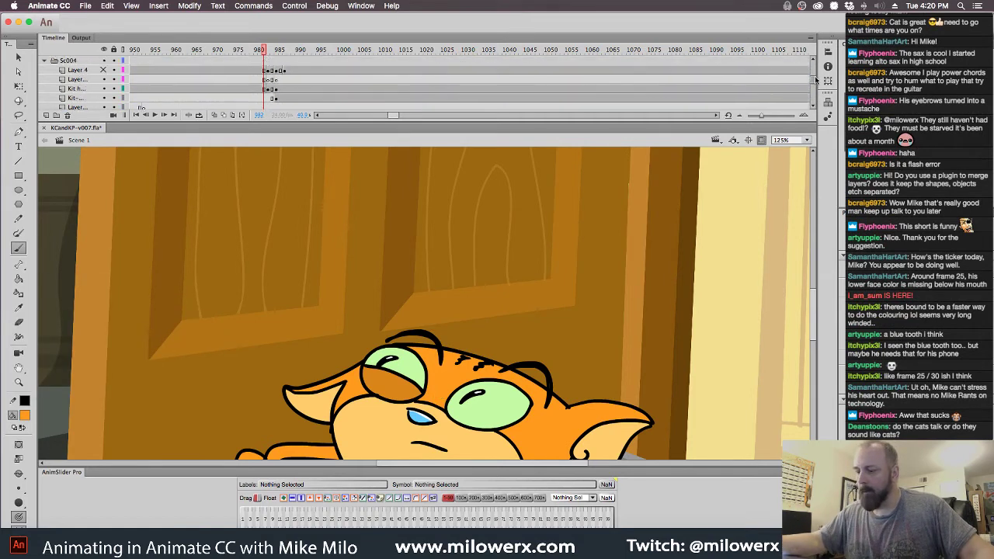
key(period)
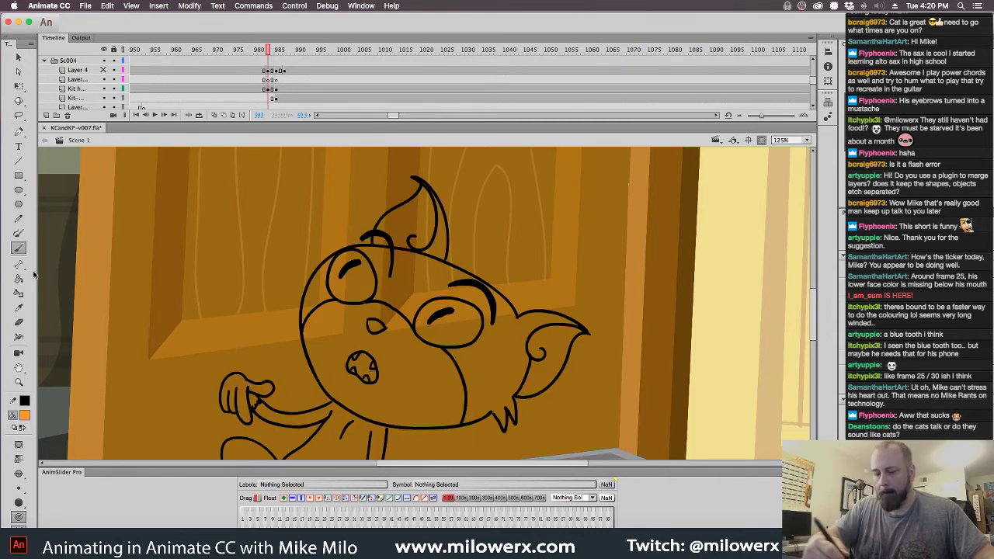
key(k)
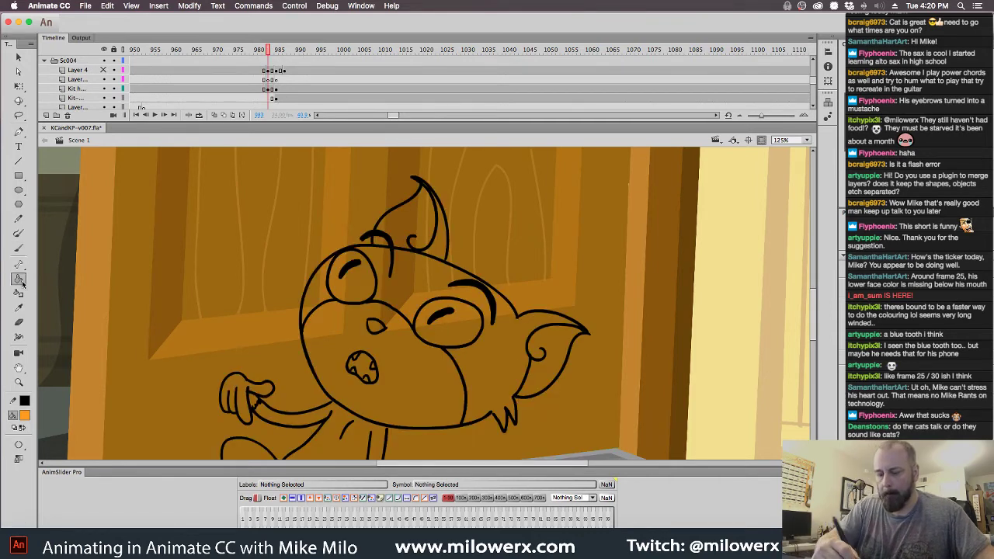
double_click(531, 376)
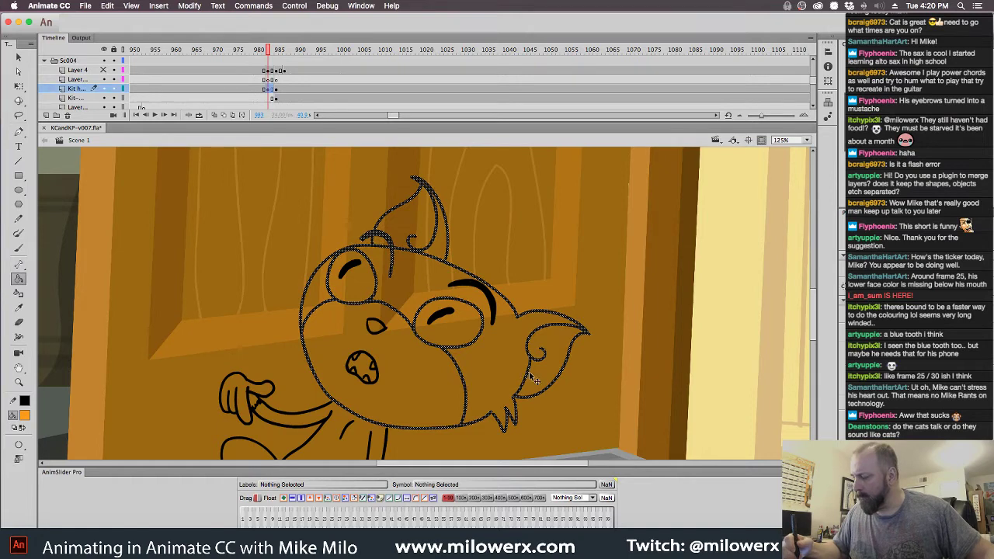
click(531, 379)
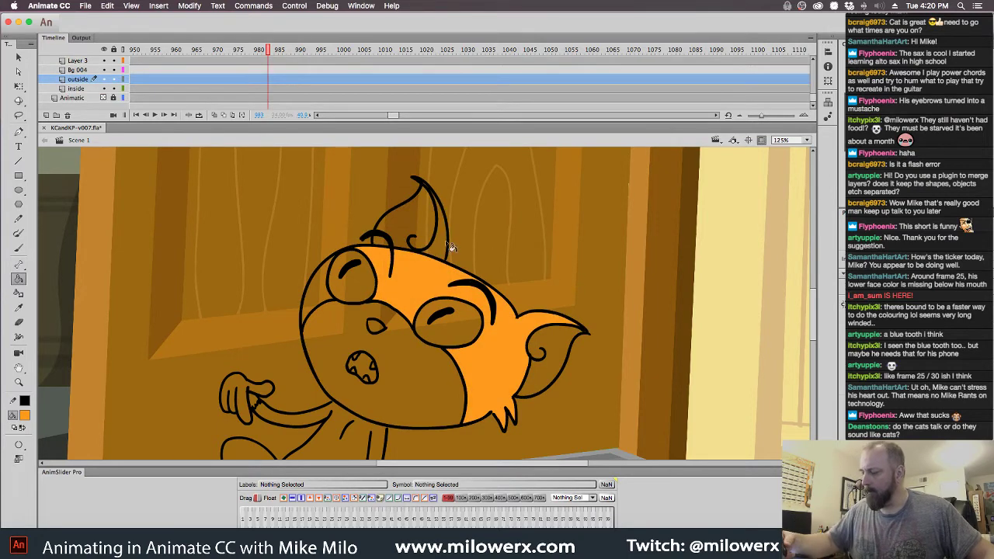
click(319, 291)
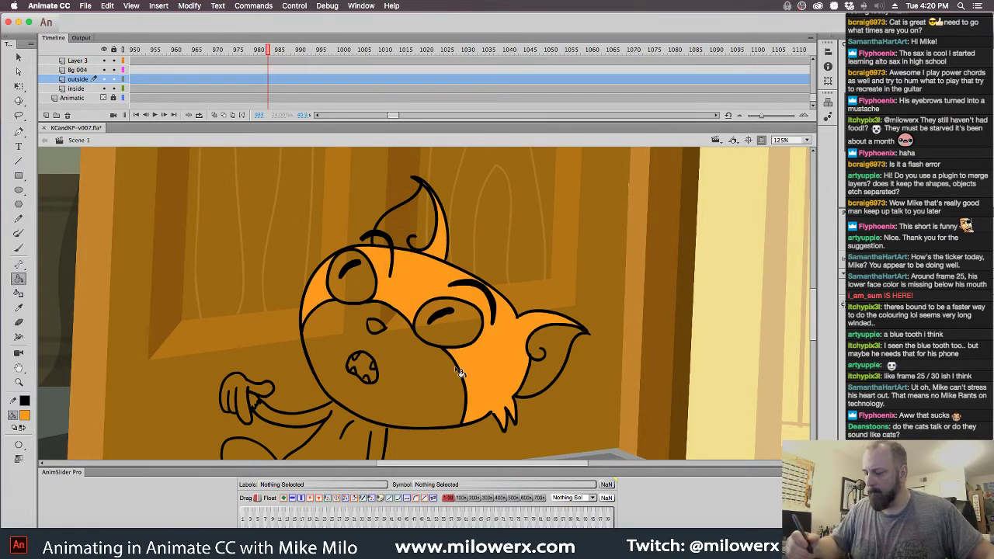
- Fill the cat's body, raised arm, and legs with the same orange, leaving the paws unfilled
drag(593, 408, 580, 289)
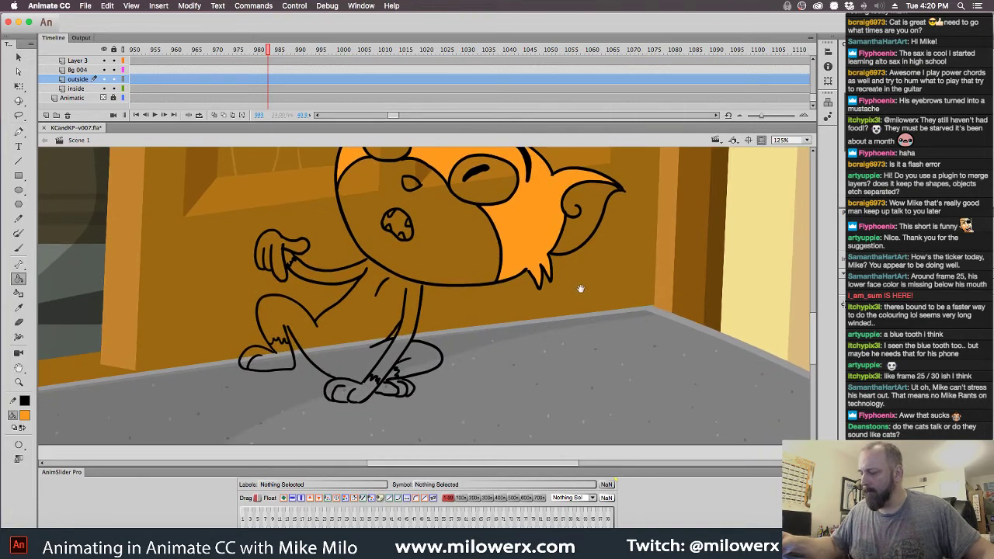
click(419, 323)
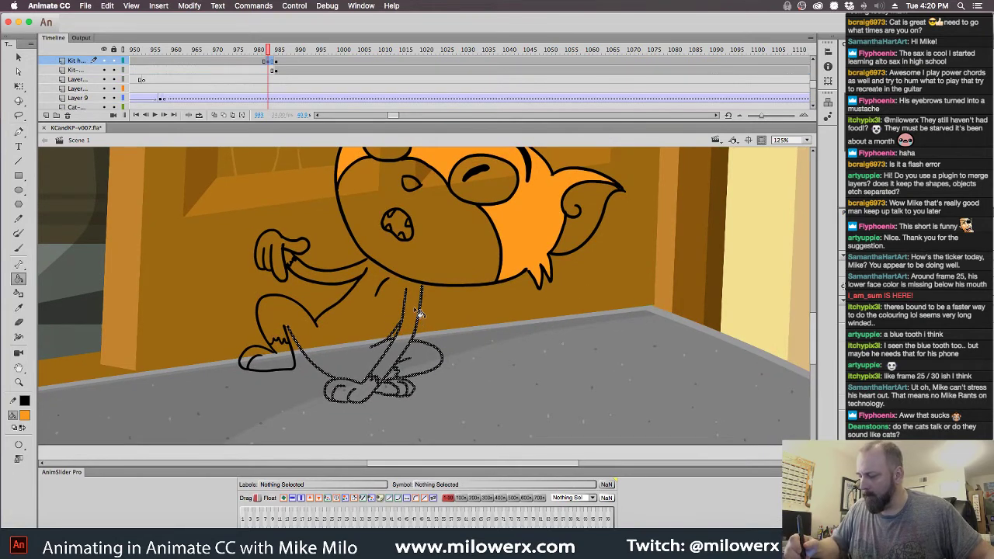
click(424, 362)
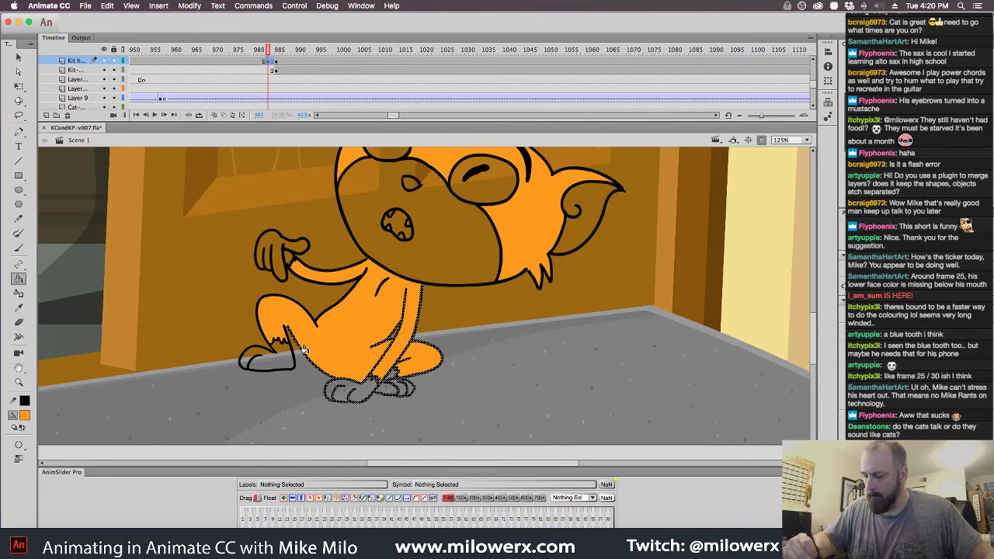
click(497, 257)
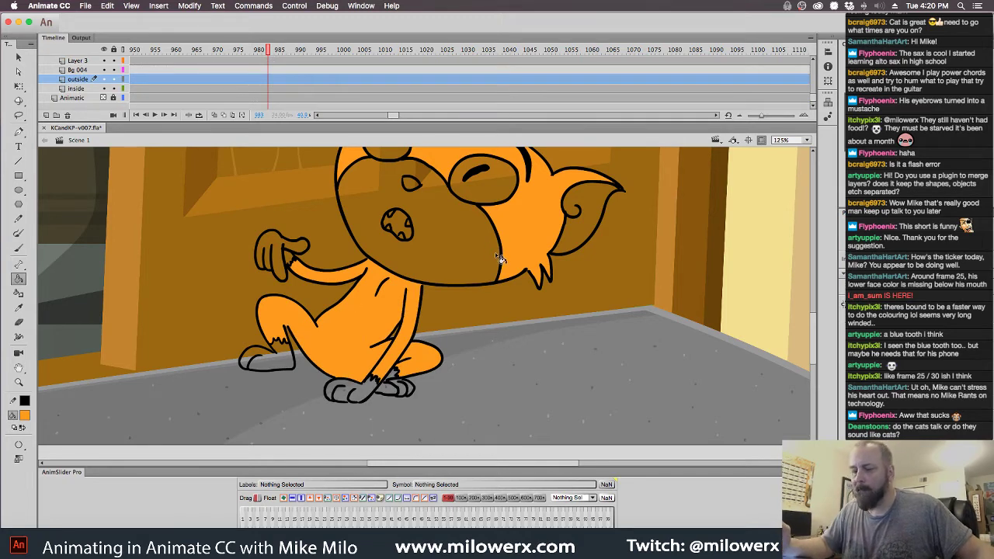
- Lock the Bg 004, outside, and inside layers against further editing
click(113, 80)
click(113, 88)
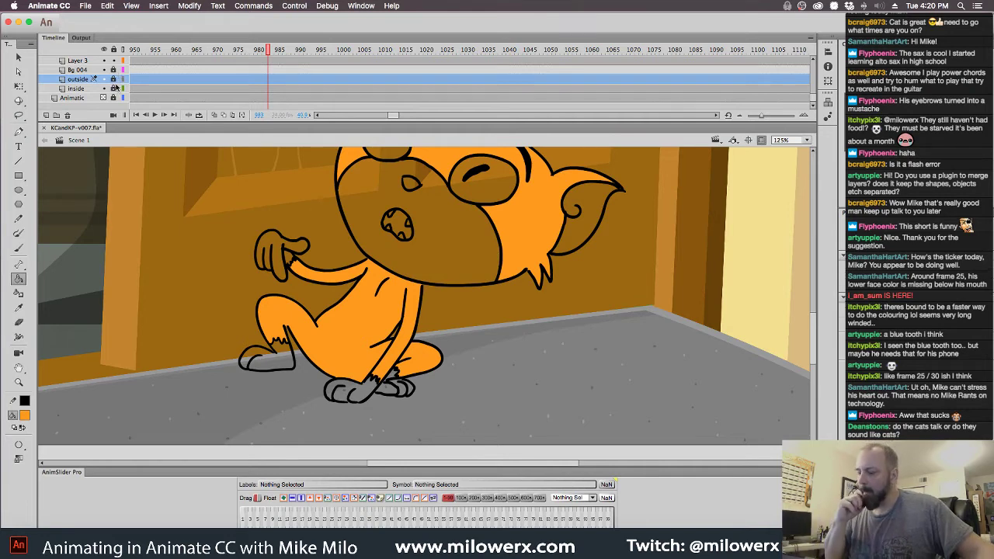
drag(517, 295, 525, 377)
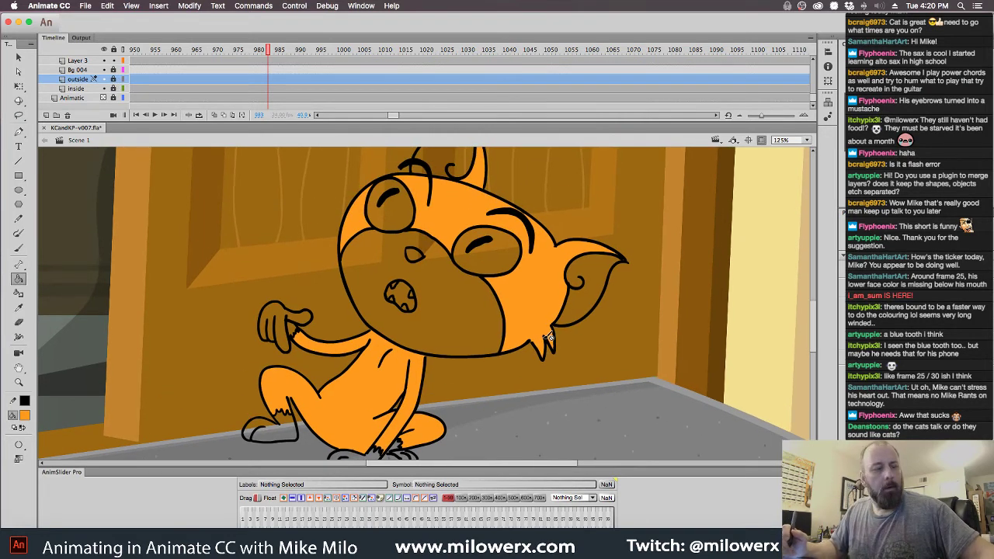
- Set the fill colour to the light green of the cat's eyes at frame 982
key(comma)
click(24, 415)
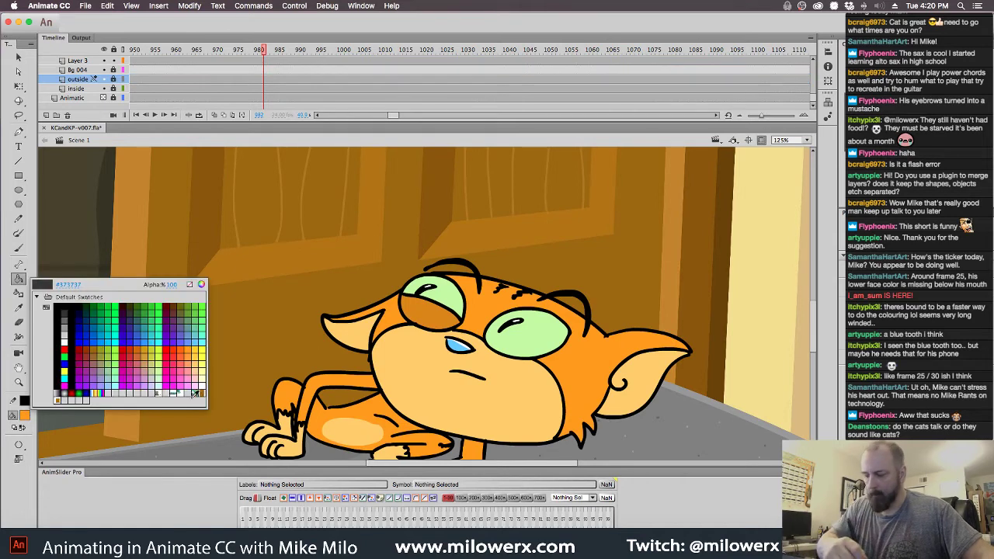
click(531, 341)
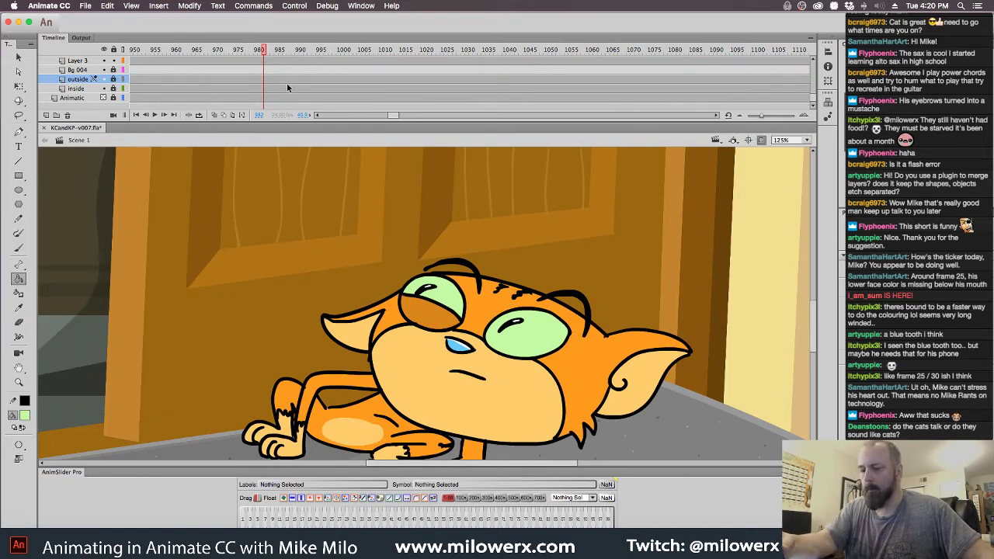
- Fill both of the cat's eyes with light green at frame 983 on the "Kit h..." layer
drag(814, 98, 815, 79)
key(period)
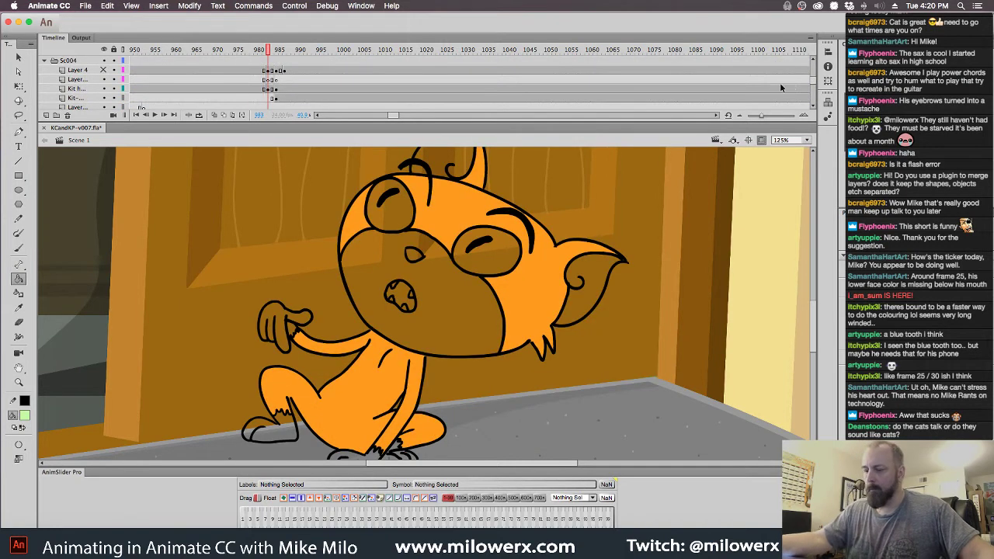
key(comma)
key(period)
key(comma)
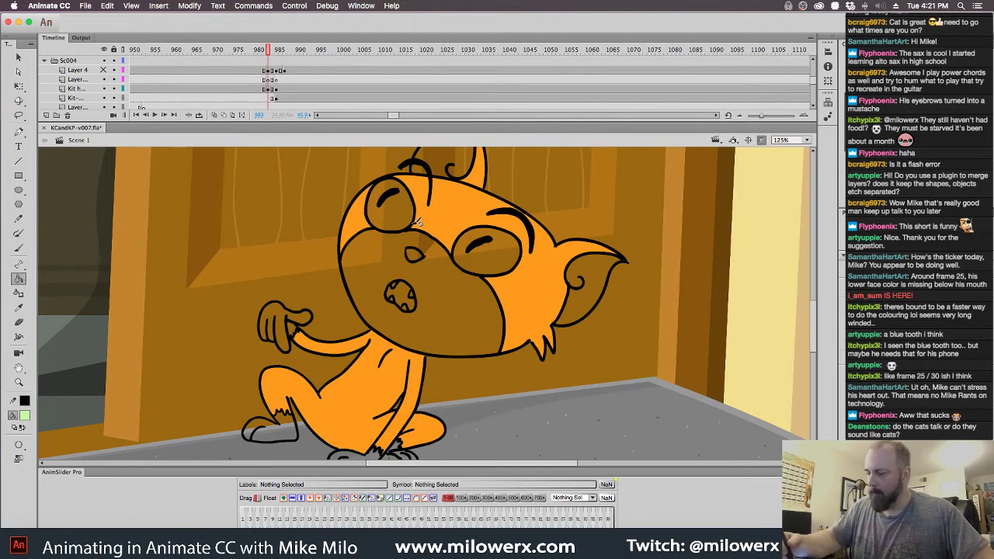
key(period)
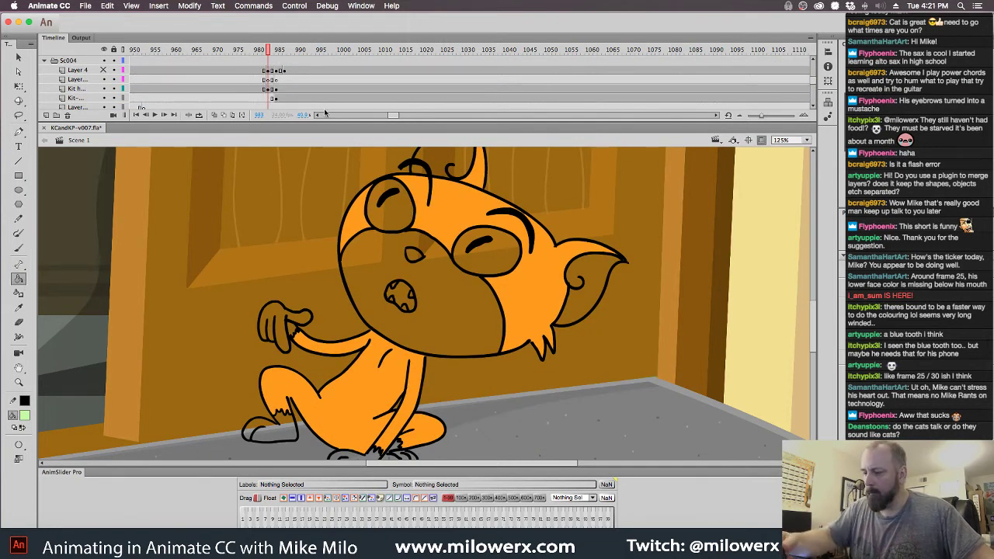
click(268, 70)
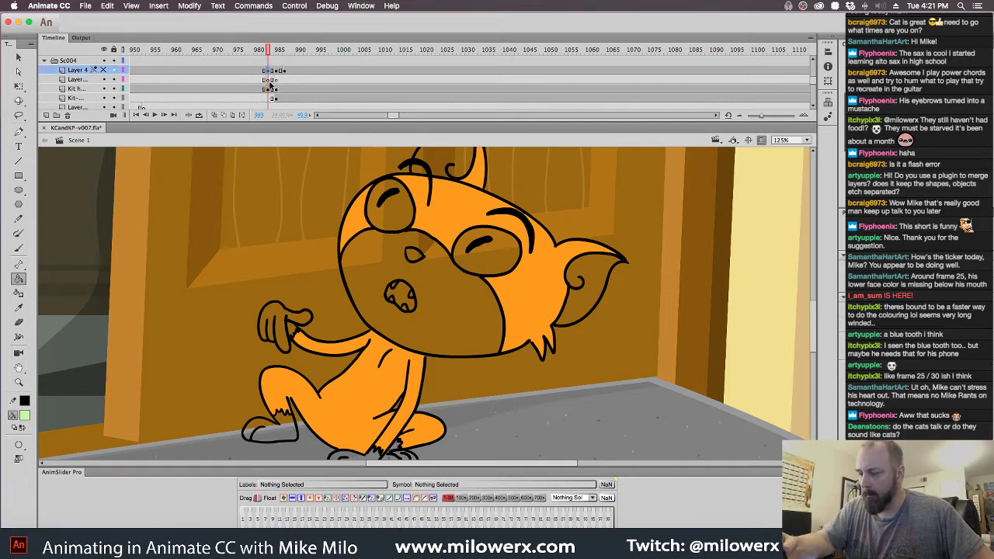
click(270, 88)
click(509, 260)
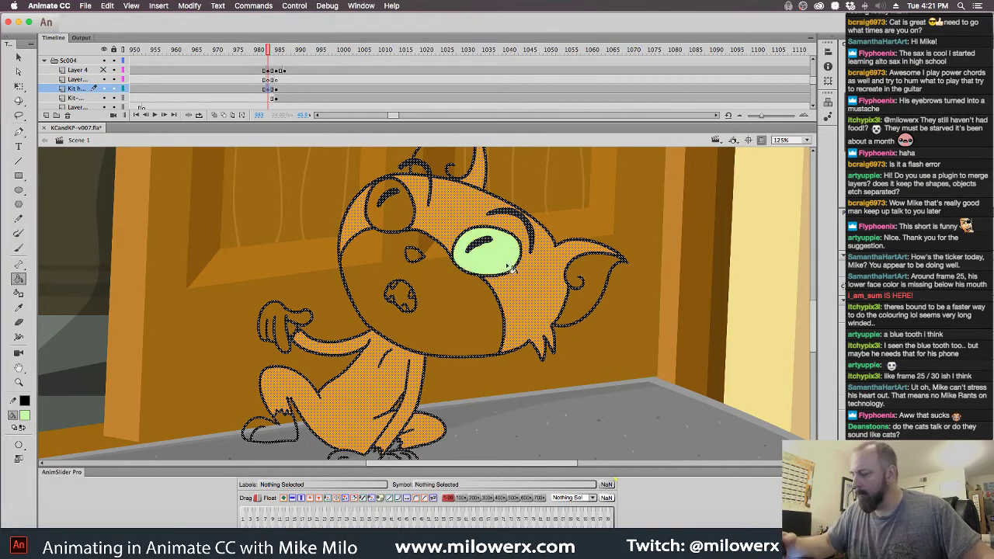
click(410, 215)
super+click(541, 219)
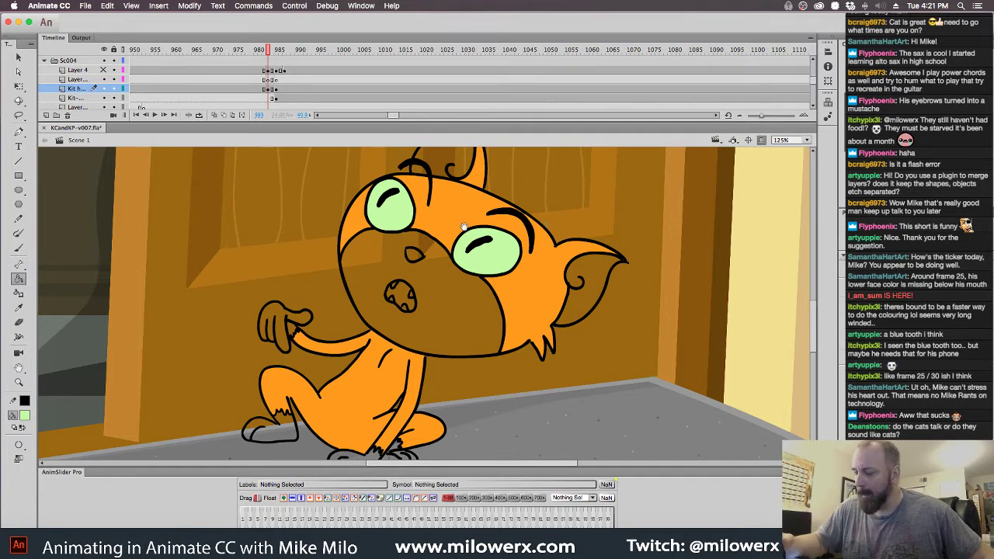
- Set the fill colour to the pale orange of the cat's muzzle at frame 982 and return to frame 983
drag(464, 227, 472, 264)
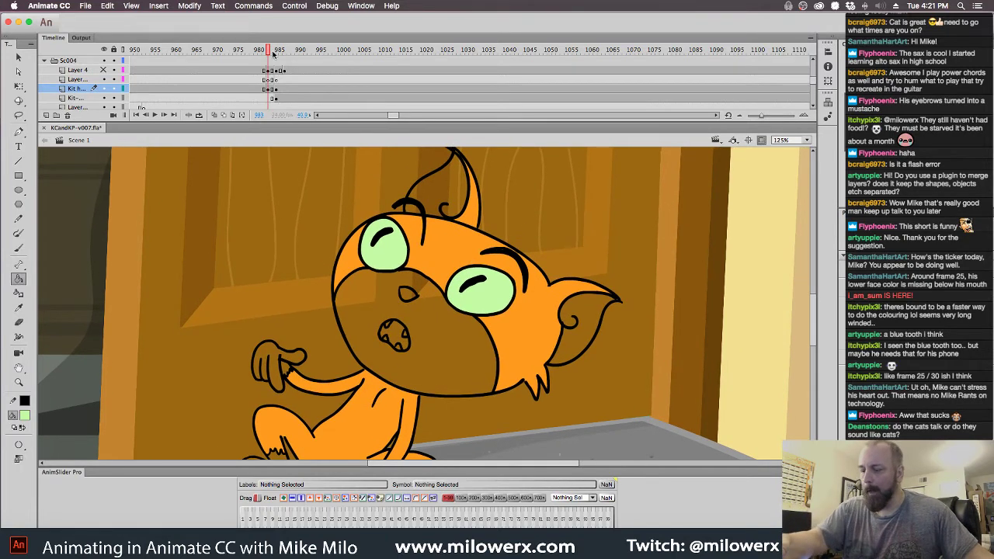
click(264, 78)
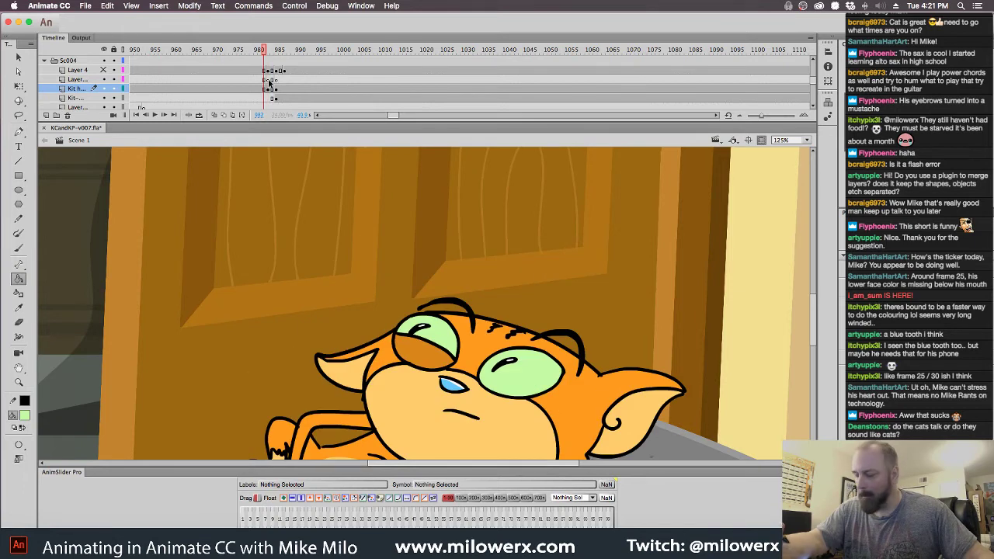
click(28, 415)
click(448, 427)
key(period)
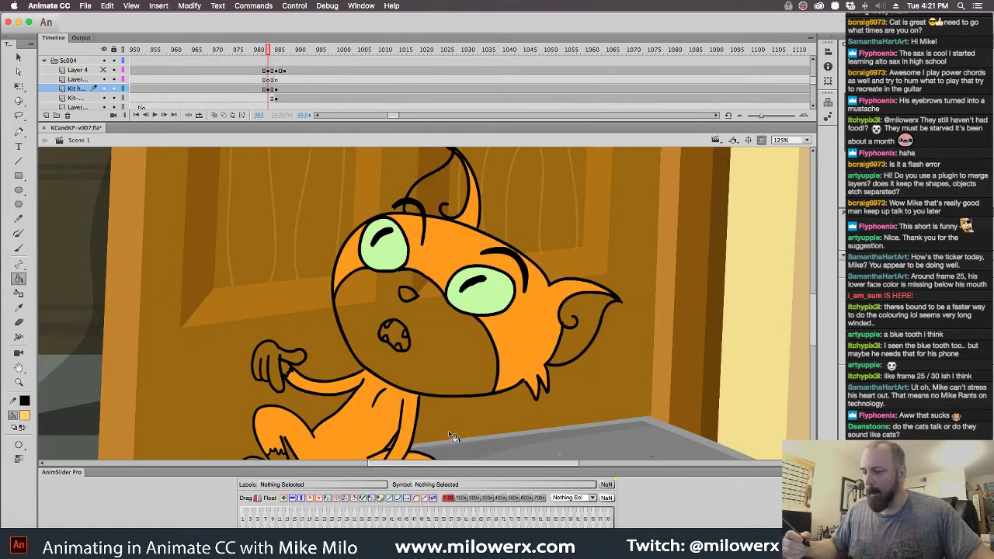
- Fill the cat's muzzle, inner ears, raised paw, and the paws on the ground with the pale orange
click(469, 360)
click(468, 209)
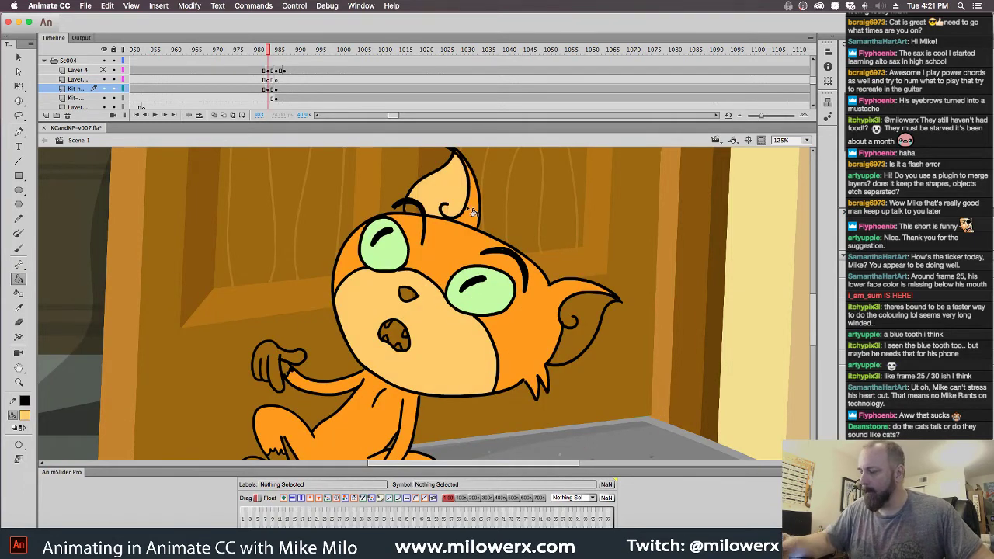
click(586, 333)
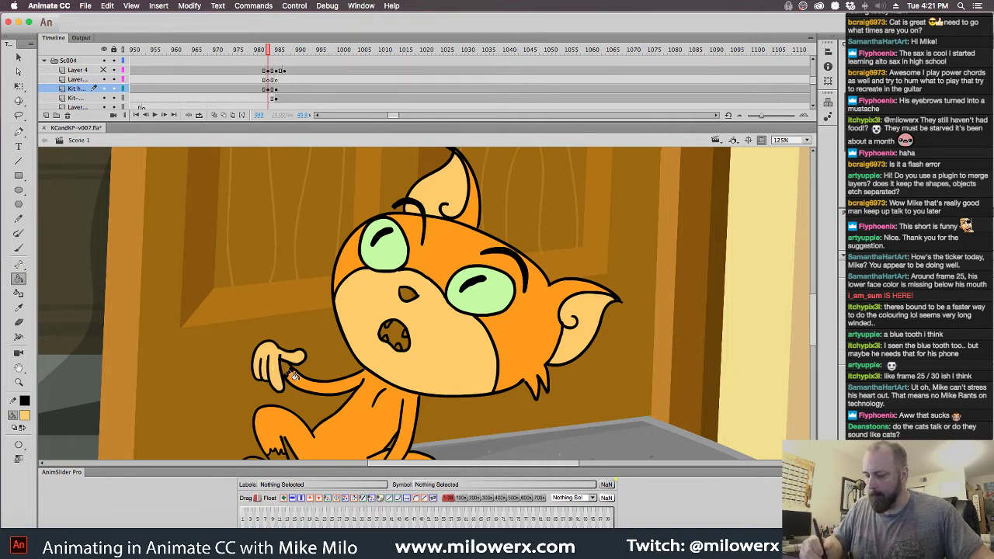
scroll(387, 405, down, 5)
click(392, 398)
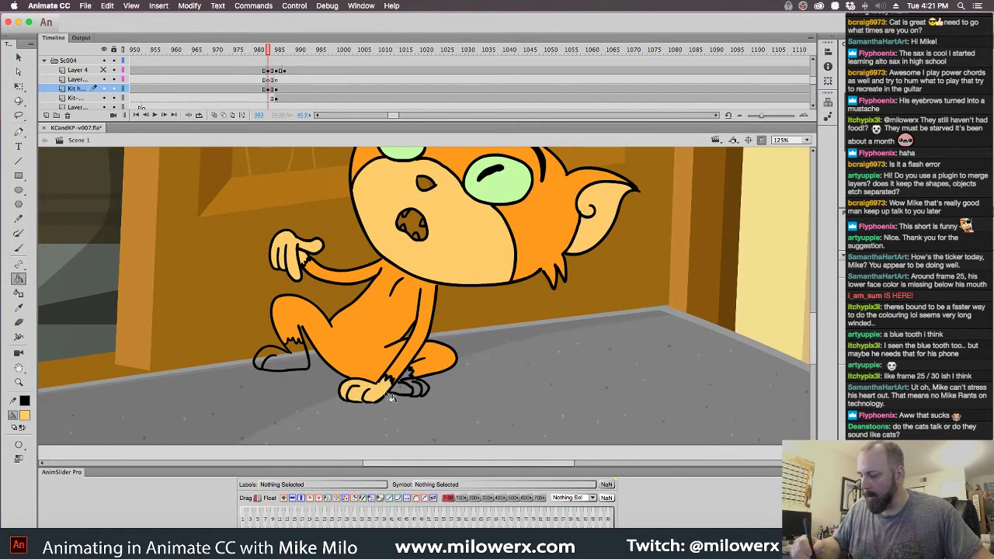
click(302, 361)
click(410, 395)
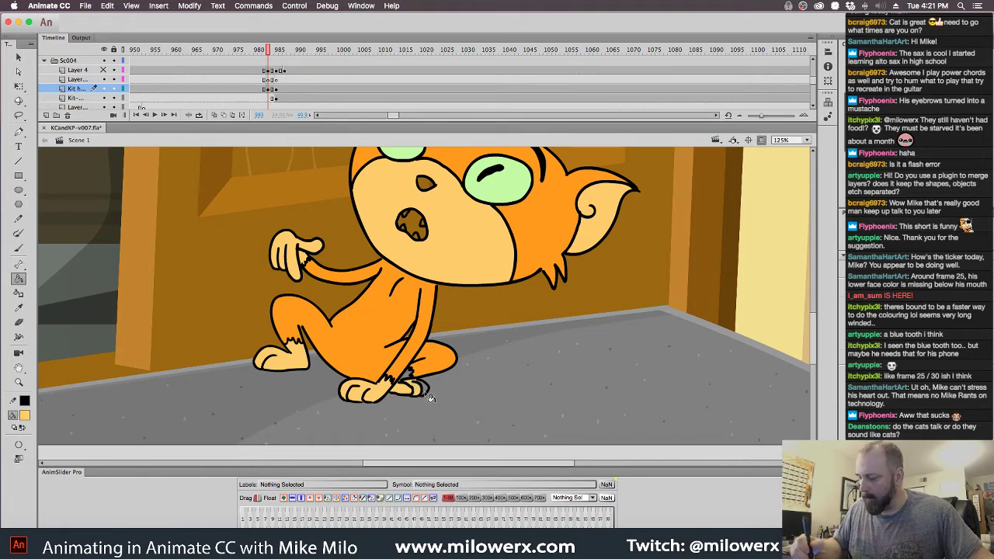
- Fill the cat's nose at frame 983 with the light blue sampled from the nose at frame 982
scroll(488, 432, up, 3)
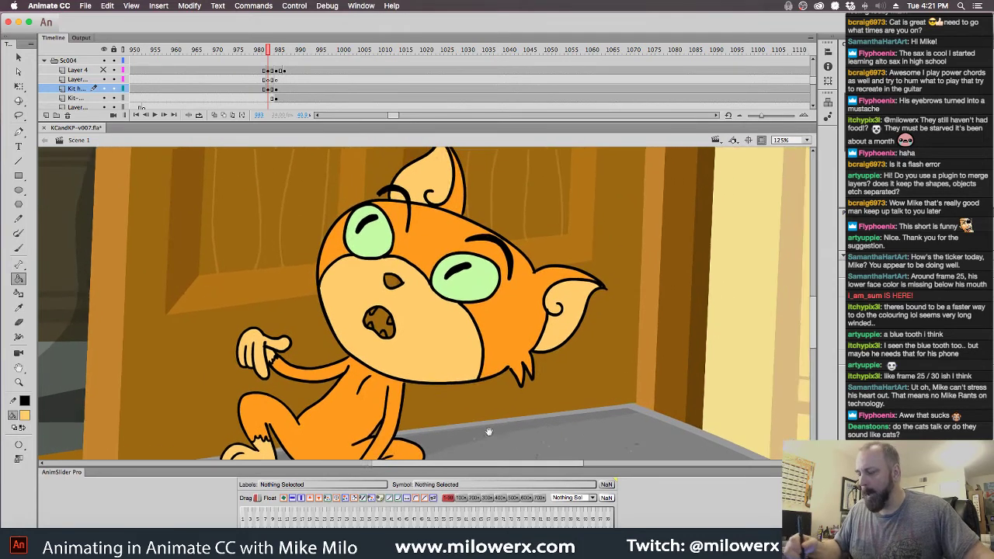
key(comma)
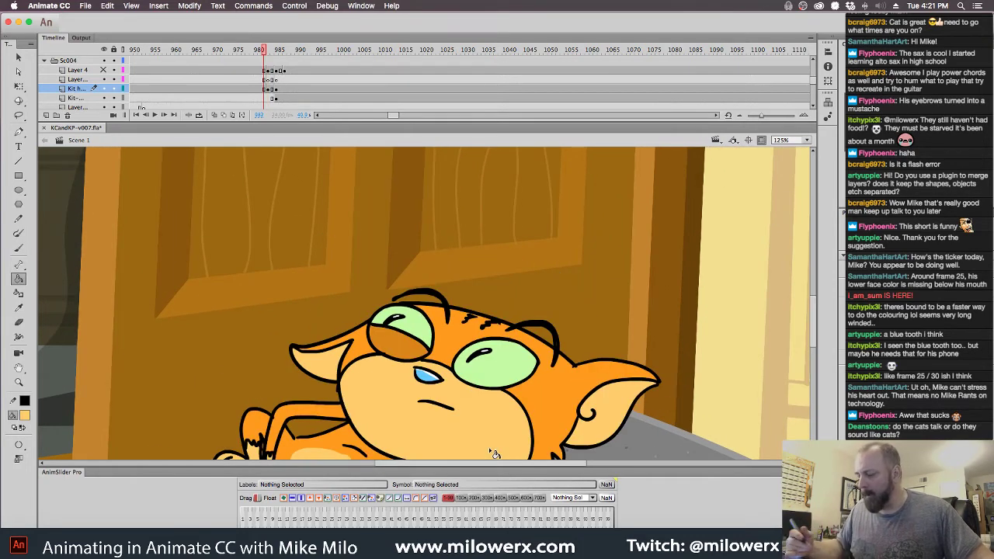
click(24, 415)
click(428, 380)
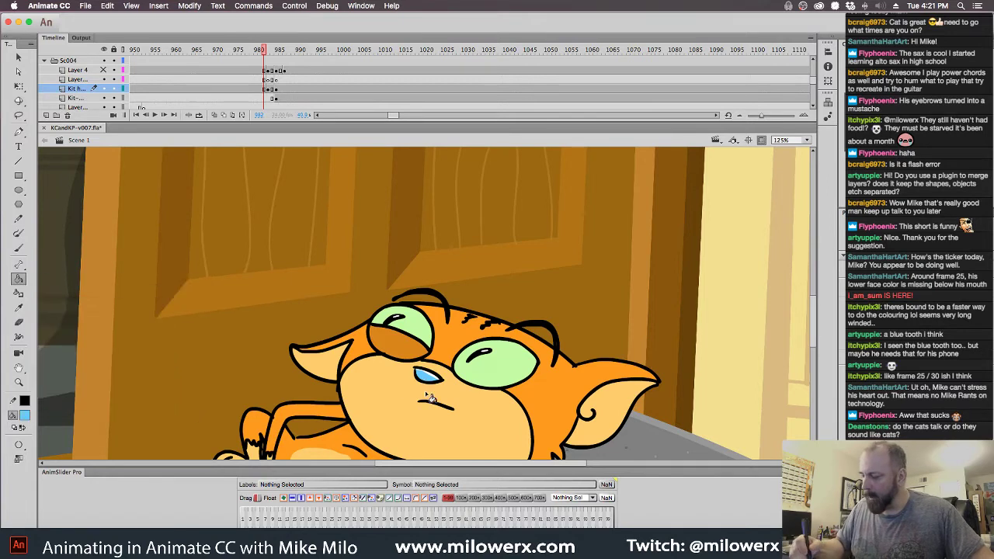
key(period)
click(383, 286)
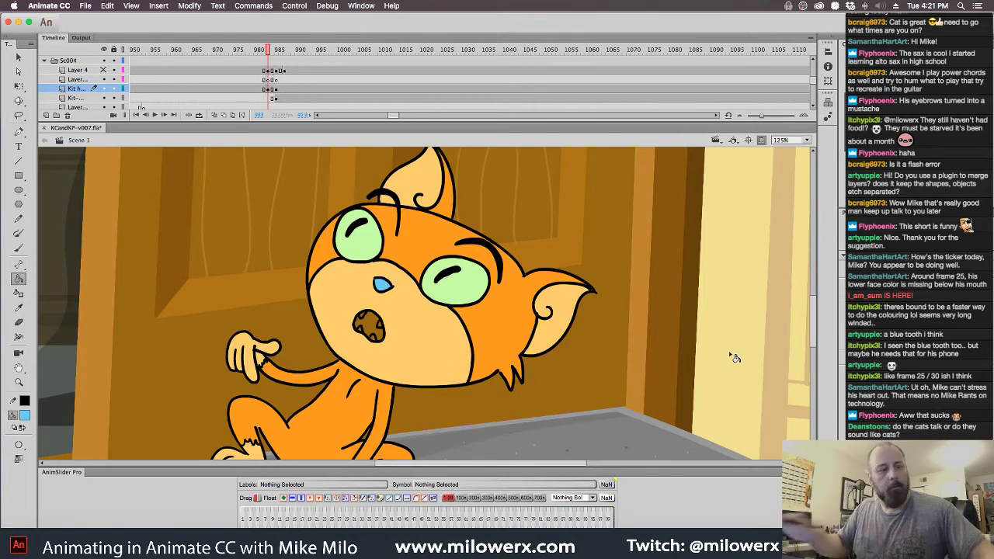
- Compare the pose with its neighbouring frames and fill the inside of the cat's mouth with dark red
key(comma)
key(period)
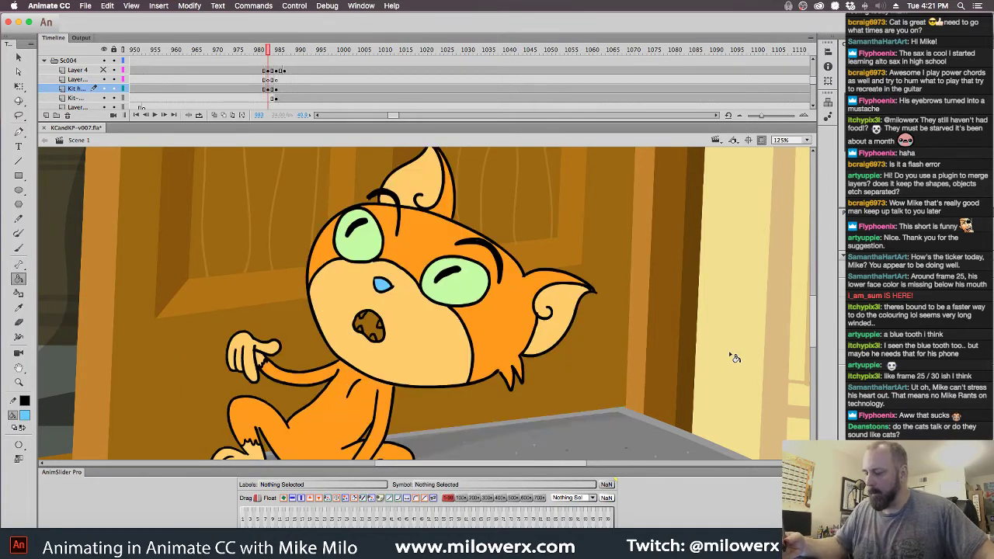
key(period)
key(period)
key(comma)
key(comma)
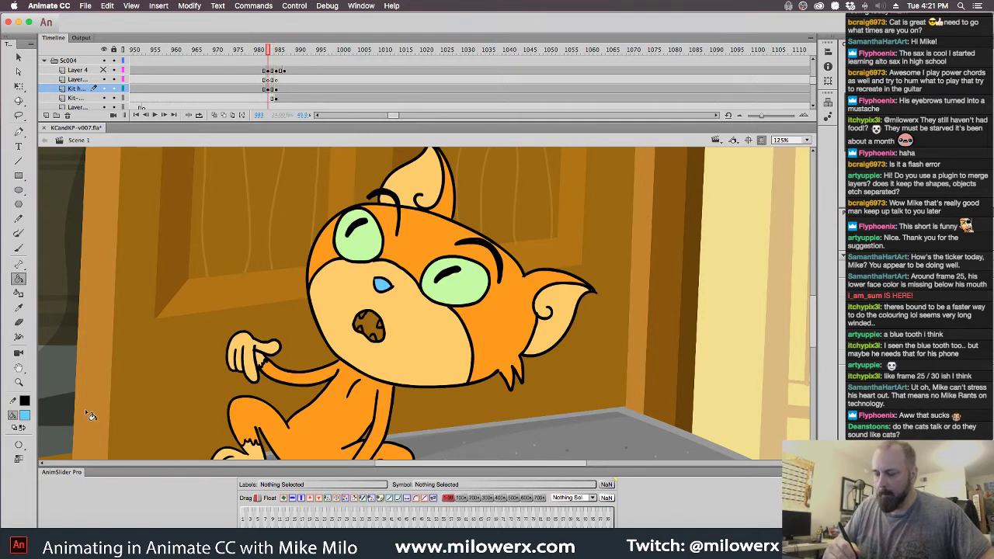
click(25, 415)
click(64, 351)
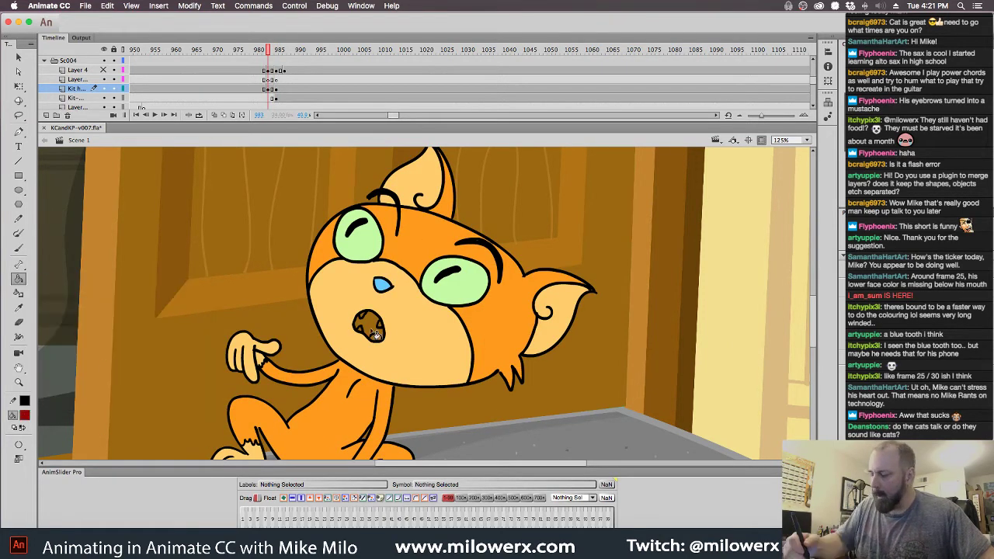
click(373, 334)
key(comma)
key(period)
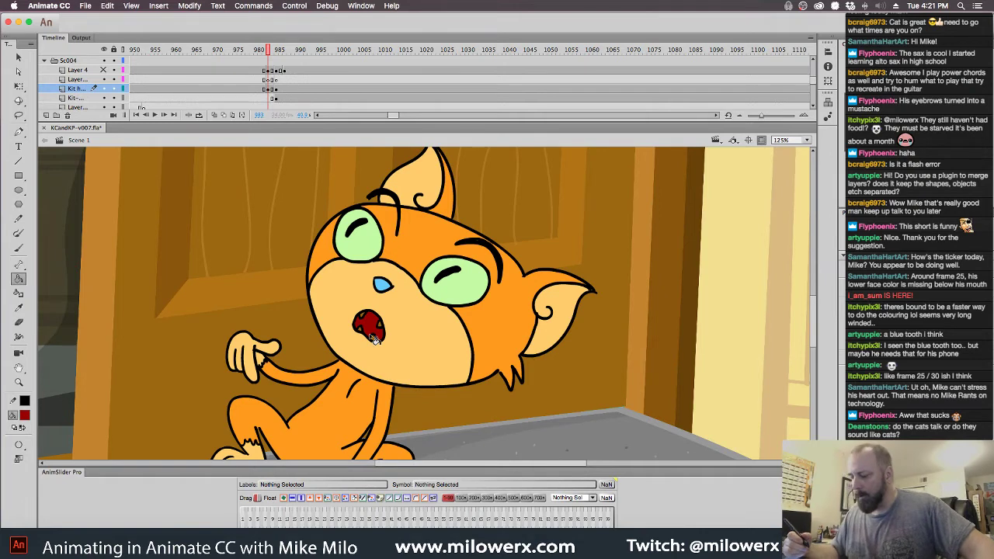
- Fill the cat's teeth with white and brush a small white highlight into each pupil
click(25, 415)
click(68, 340)
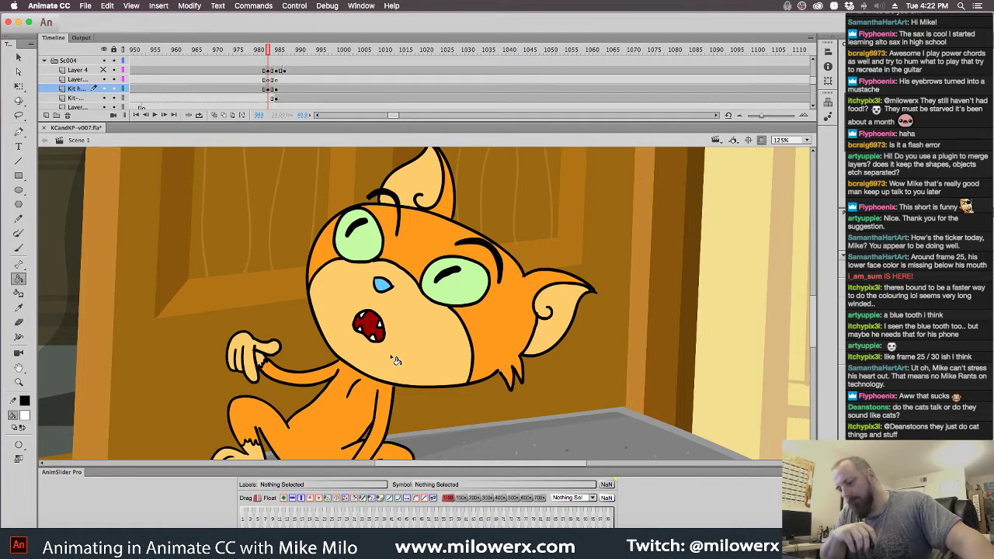
key(b)
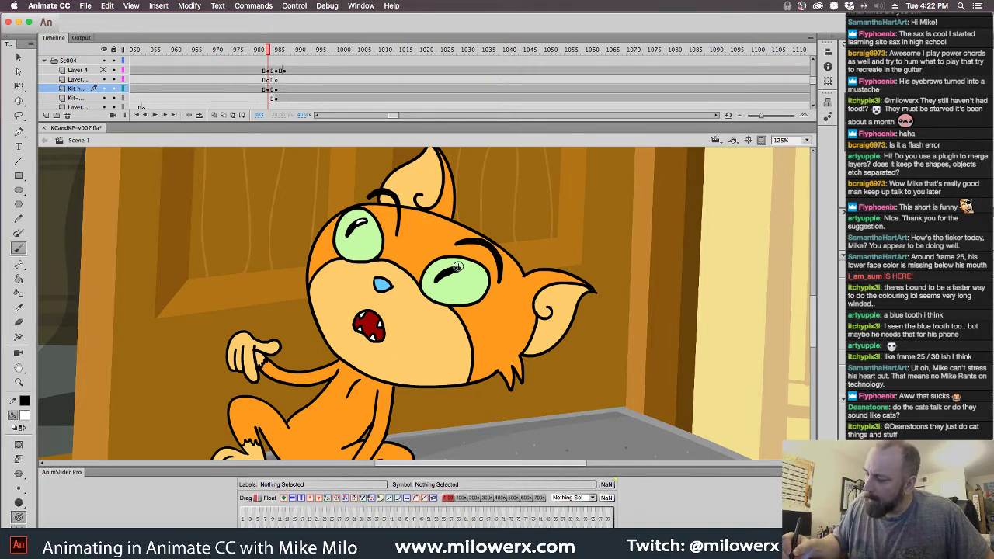
key(comma)
key(period)
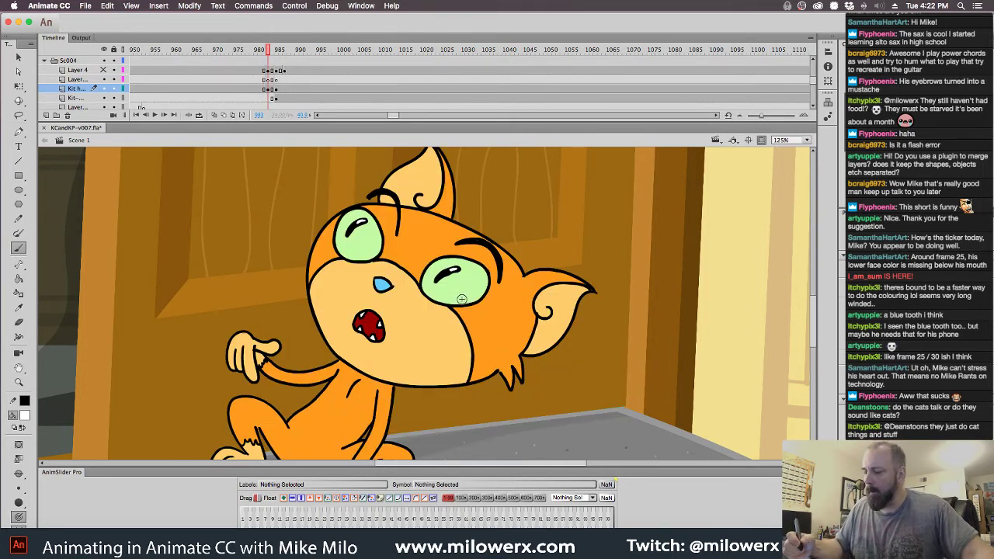
- Limit the brush to the selected blue nose fill and paint a white highlight on the nose
key(comma)
key(period)
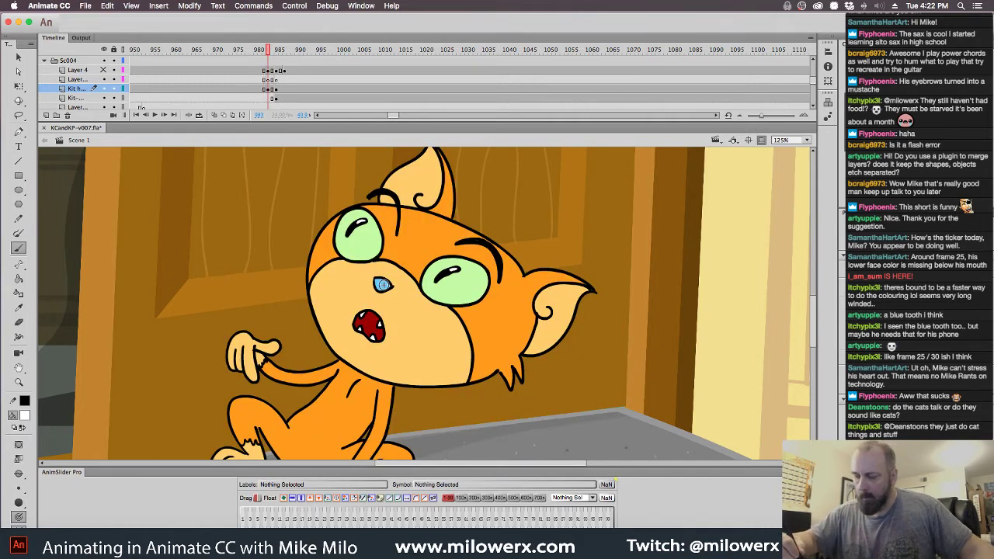
click(19, 473)
click(83, 496)
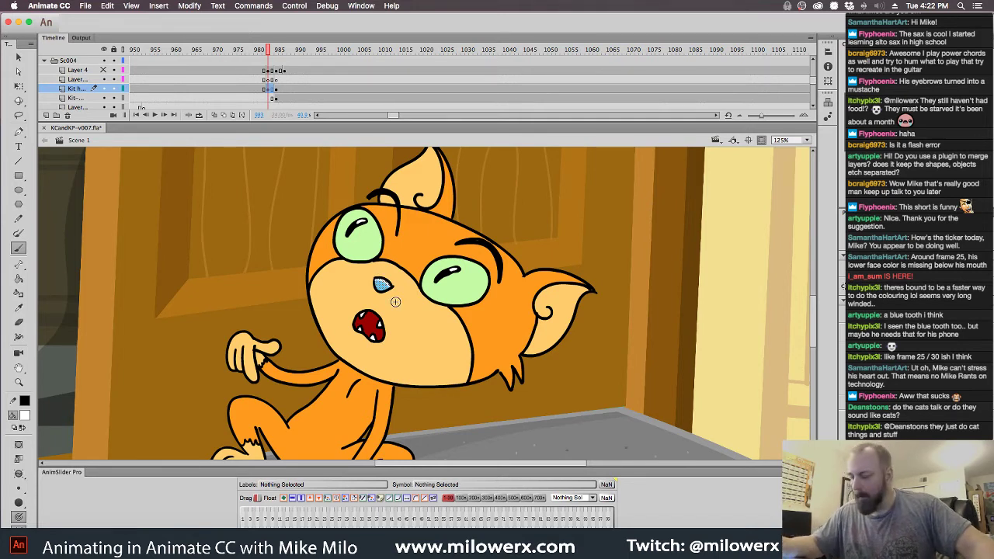
key(period)
- Go back to frame 372 of Scene 1 and open the "Kit head sc3" symbol for editing in place
click(266, 51)
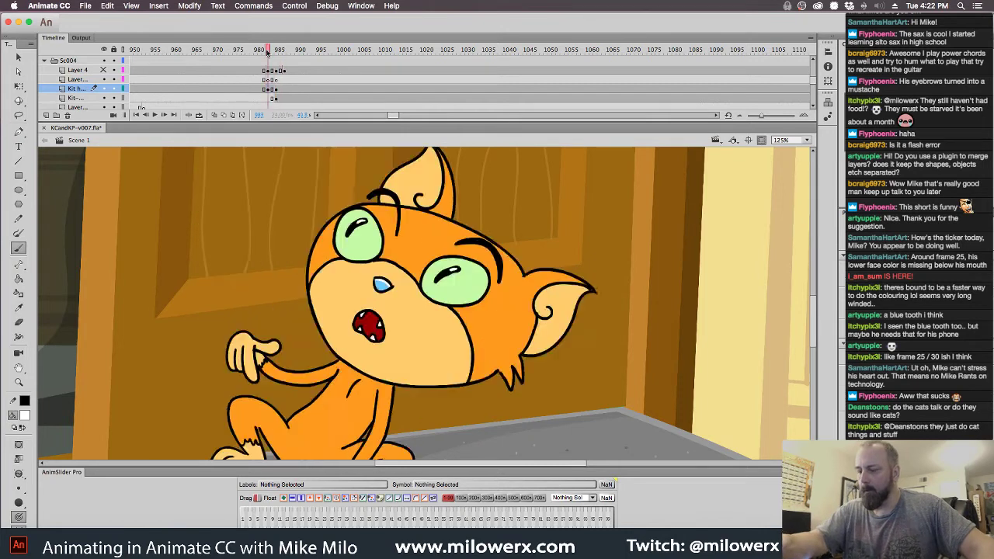
drag(267, 51, 347, 87)
double_click(303, 249)
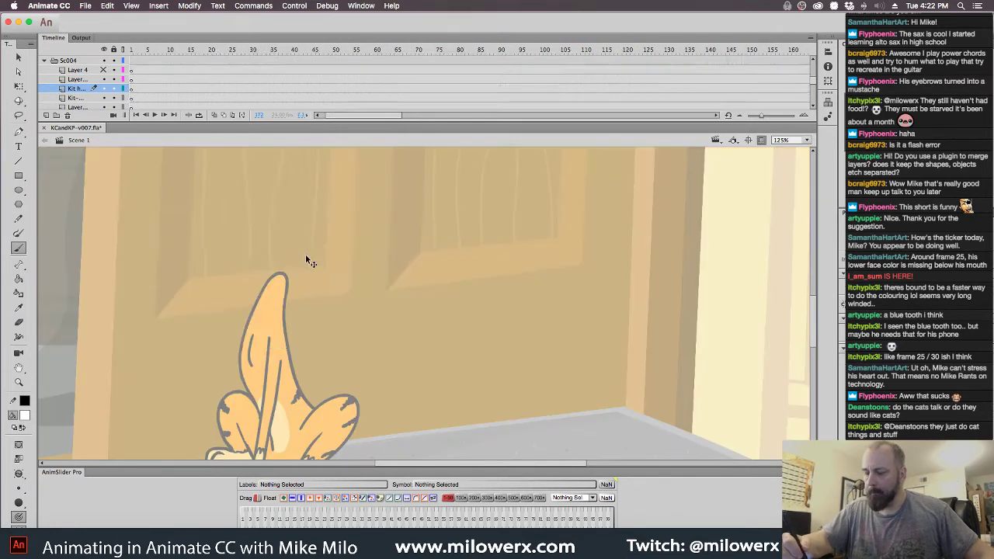
click(261, 260)
- Sample the orange fur colour and fill the white sliver between the black outlines at the edge of the head
drag(214, 228, 208, 219)
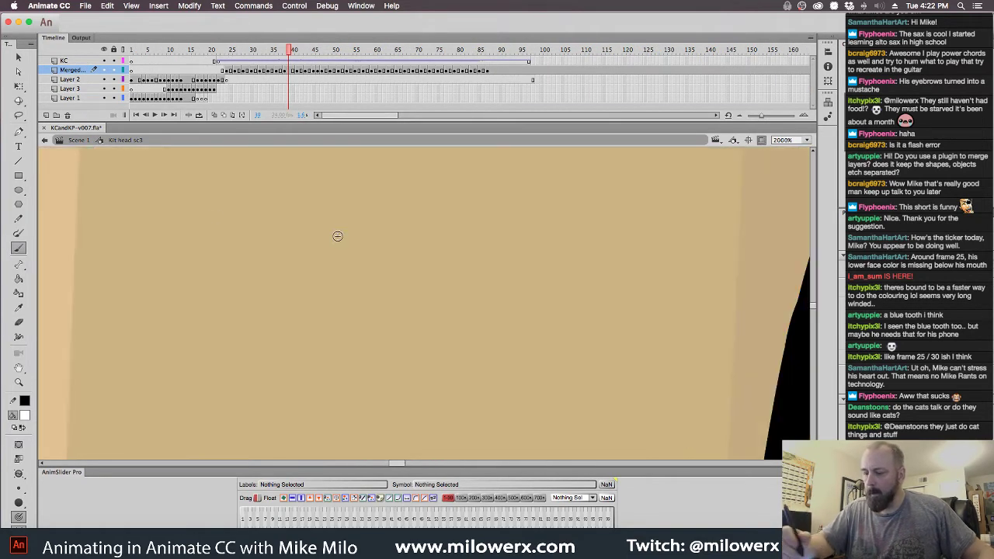
drag(337, 235, 250, 293)
alt+super+click(458, 353)
drag(464, 384, 158, 314)
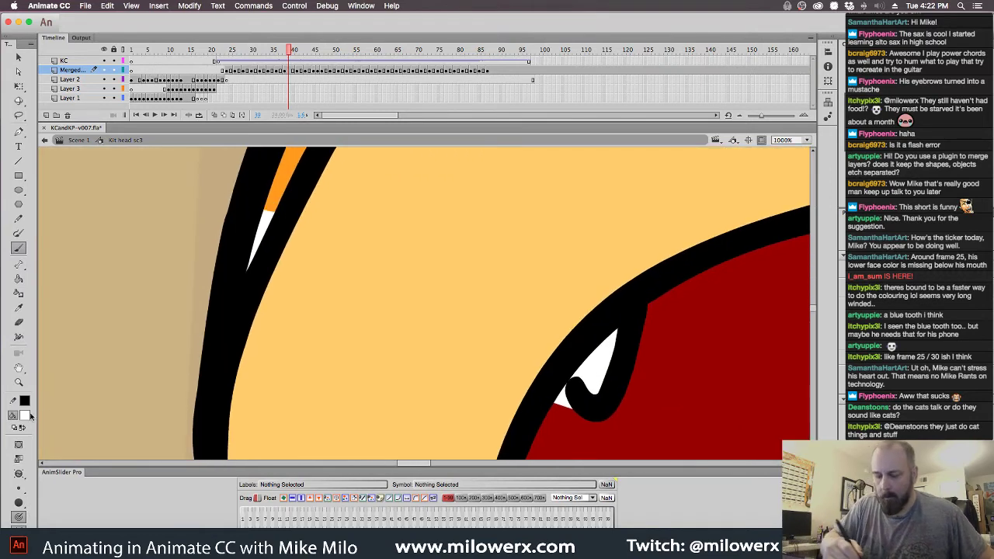
click(24, 415)
click(273, 196)
click(19, 278)
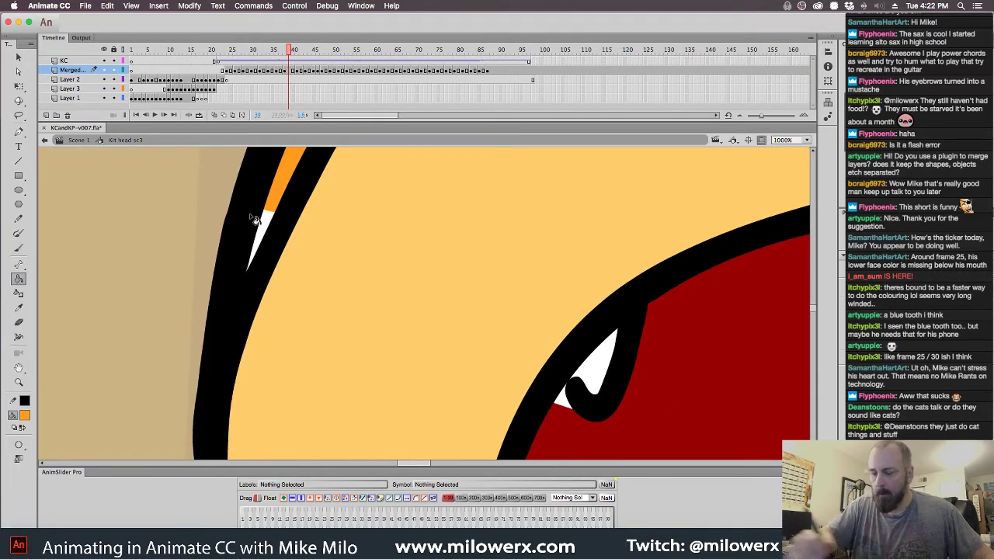
- Sample the mouth's dark red and fill the white spill beside the upper-left tooth
key(super+minus)
drag(516, 389, 369, 283)
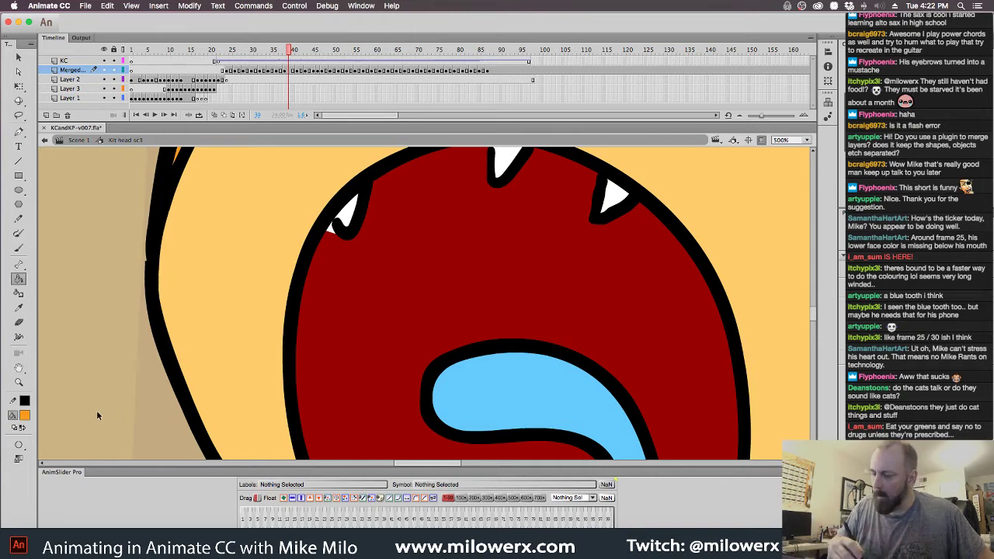
click(26, 416)
click(343, 260)
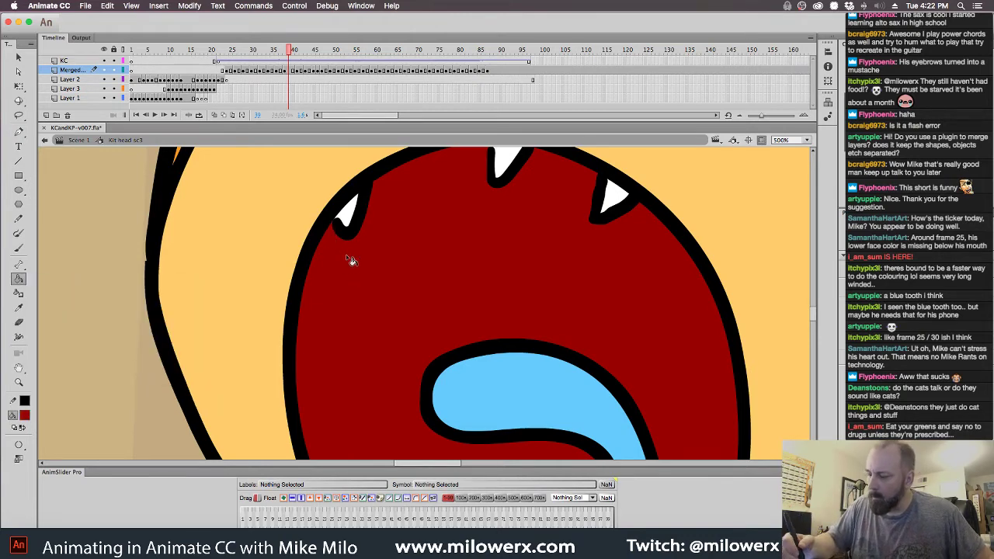
- Step back to the earlier mouth pose and fill its blue lower-right tooth with white
key(ctrl+minus)
drag(573, 407, 577, 366)
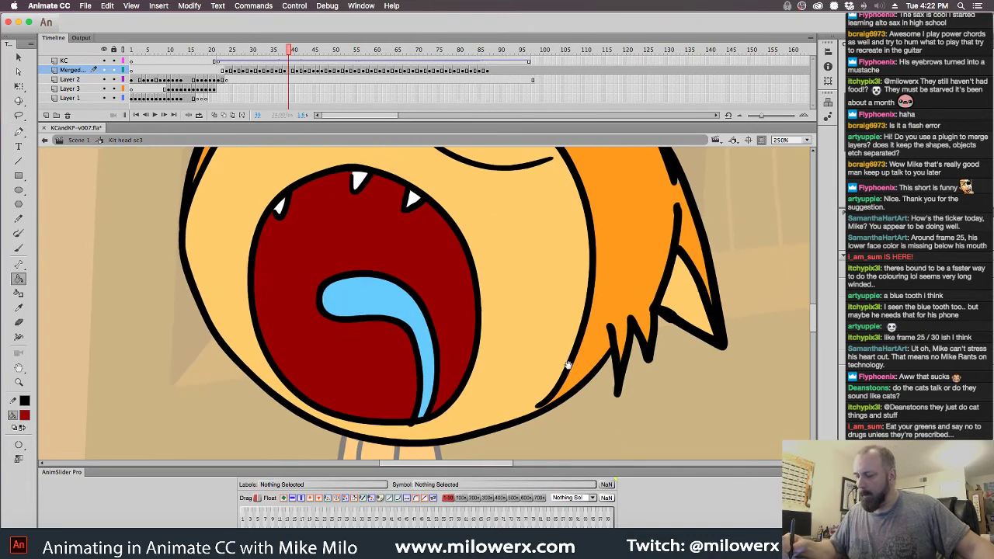
key(comma)
key(comma)
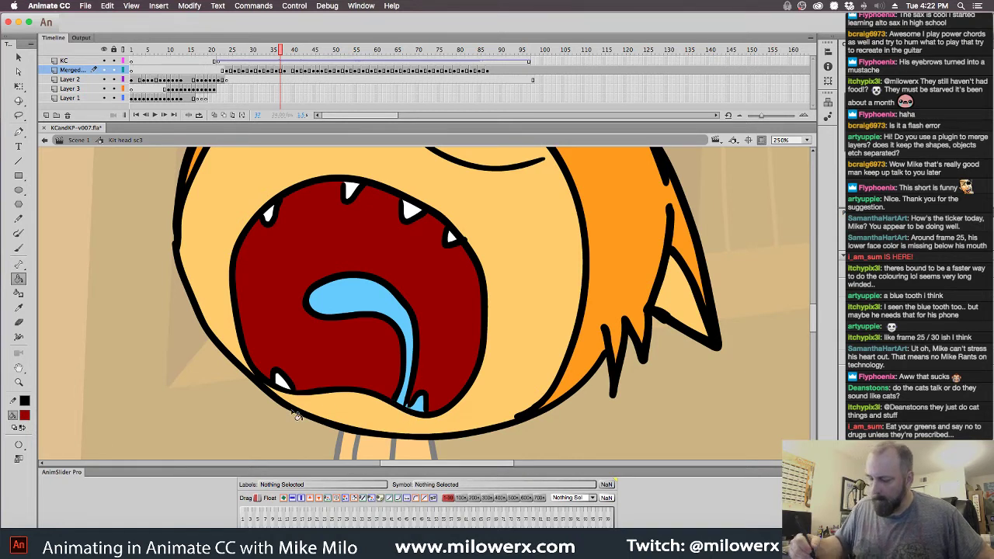
click(19, 247)
click(24, 415)
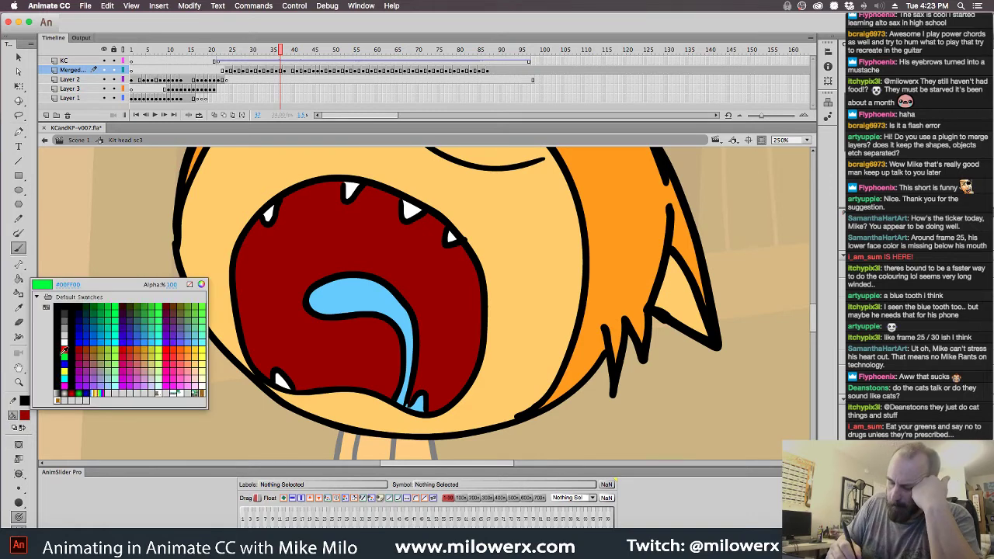
click(68, 350)
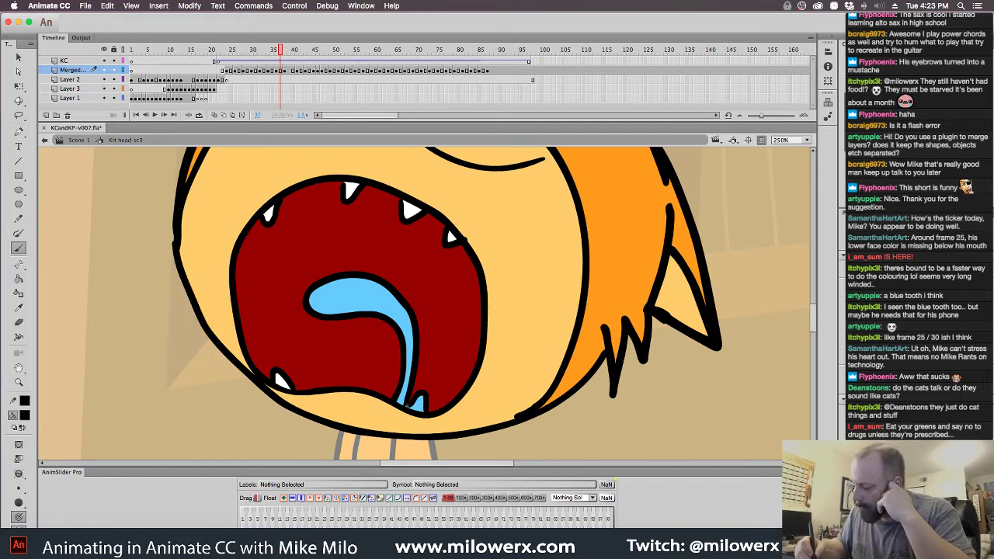
click(25, 415)
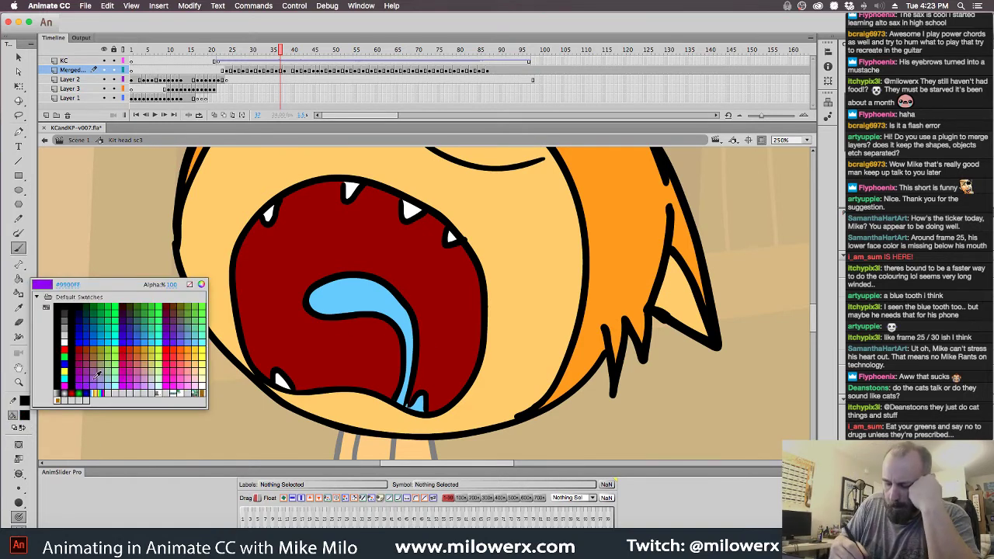
click(68, 339)
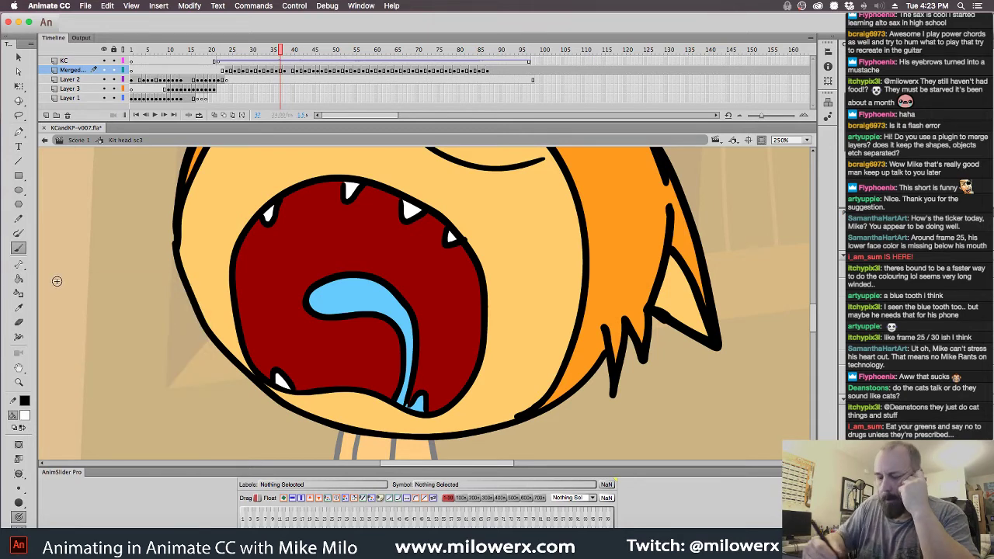
click(20, 280)
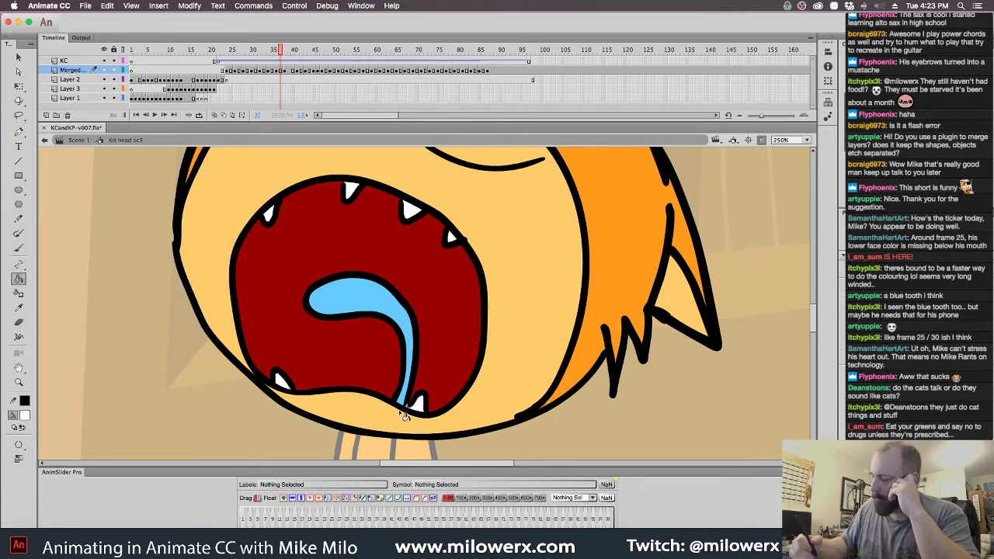
- Set the brush to Paint Normal and brush black over the outline gap between the tongue and the lower-right tooth
click(28, 417)
click(30, 297)
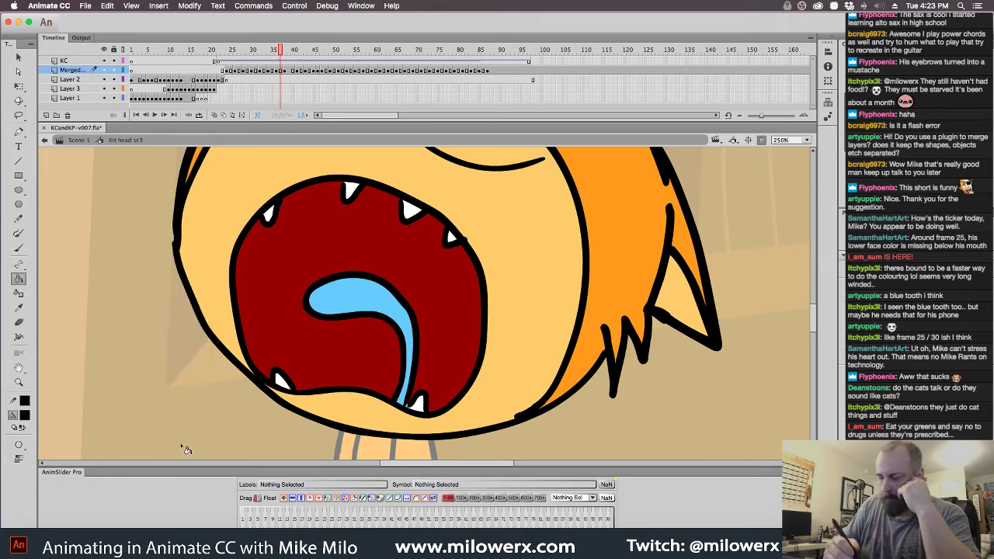
click(423, 415)
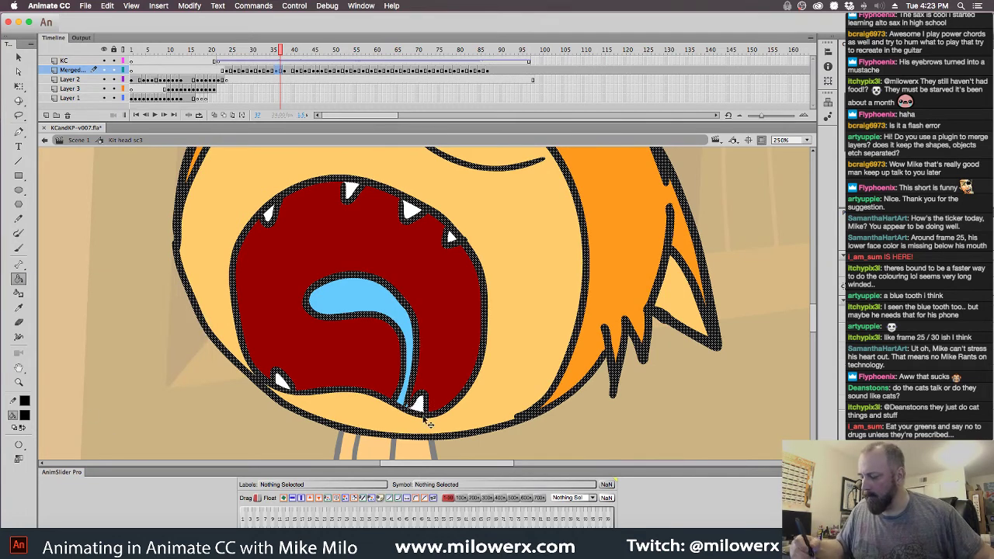
click(19, 248)
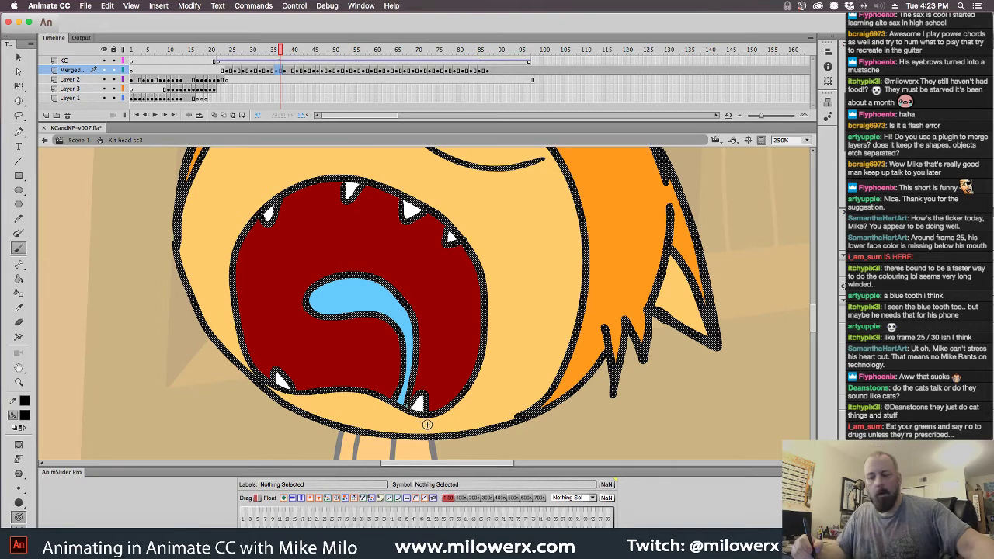
click(21, 473)
click(66, 473)
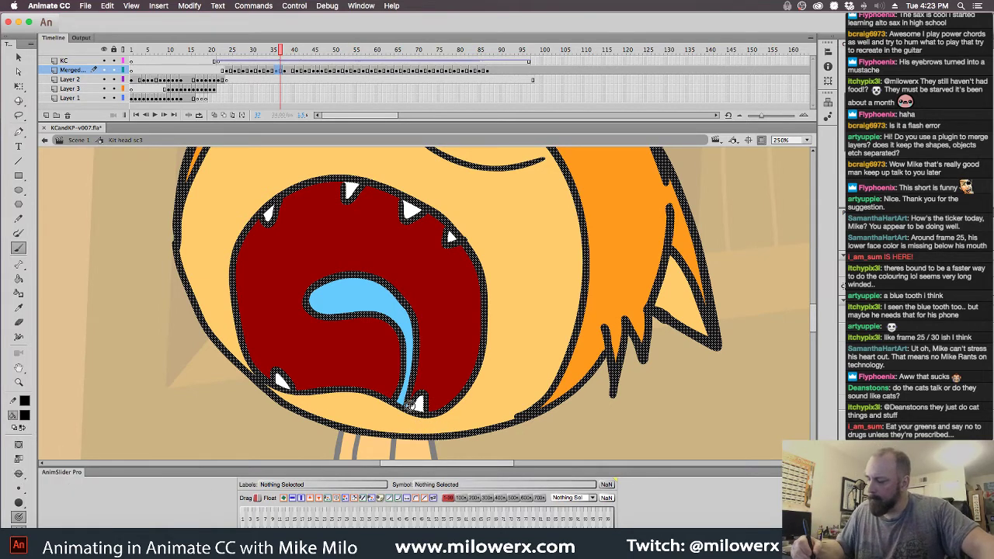
key(Escape)
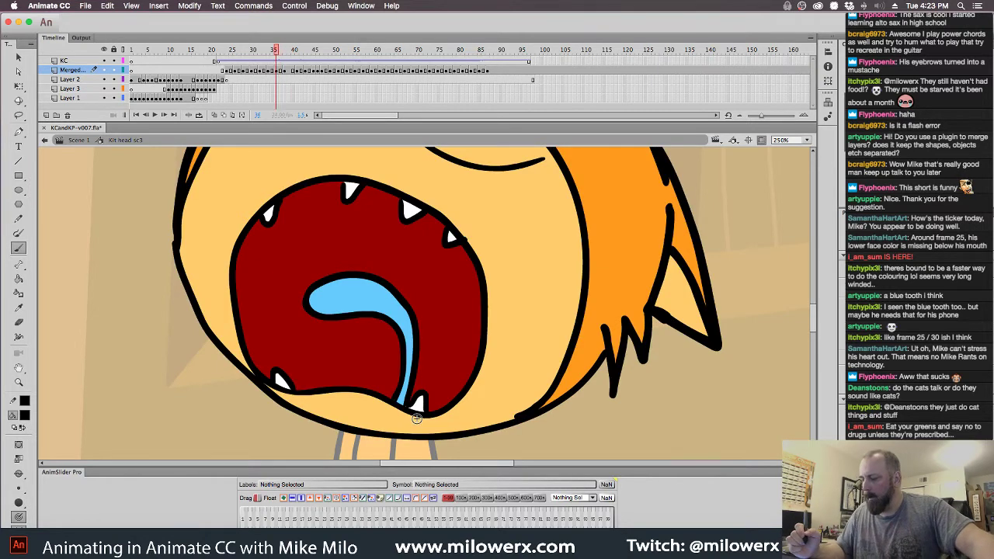
- Compare with the neighbouring frames and brush black outlines for three lower teeth in the wide-open mouth pose
key(.)
key(.)
key(.)
key(comma)
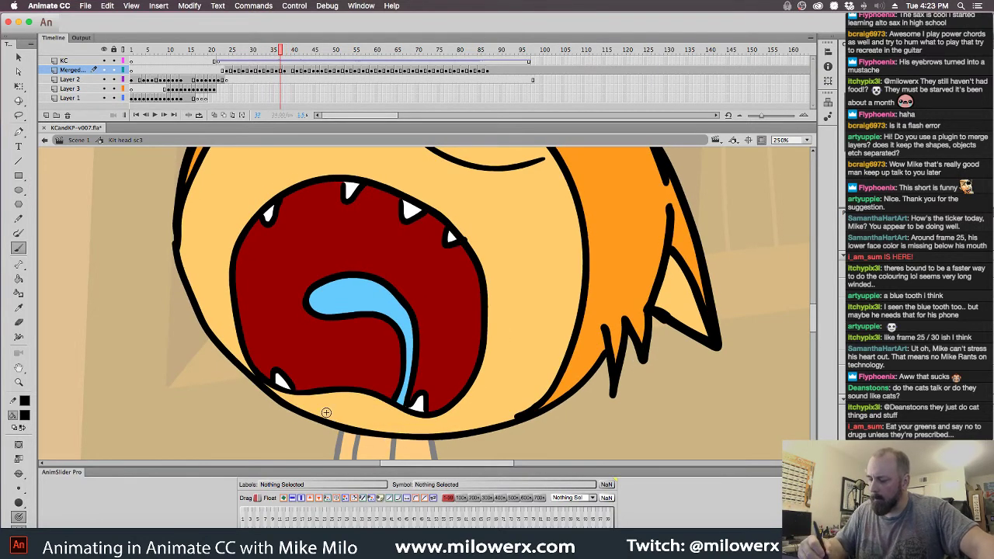
key(period)
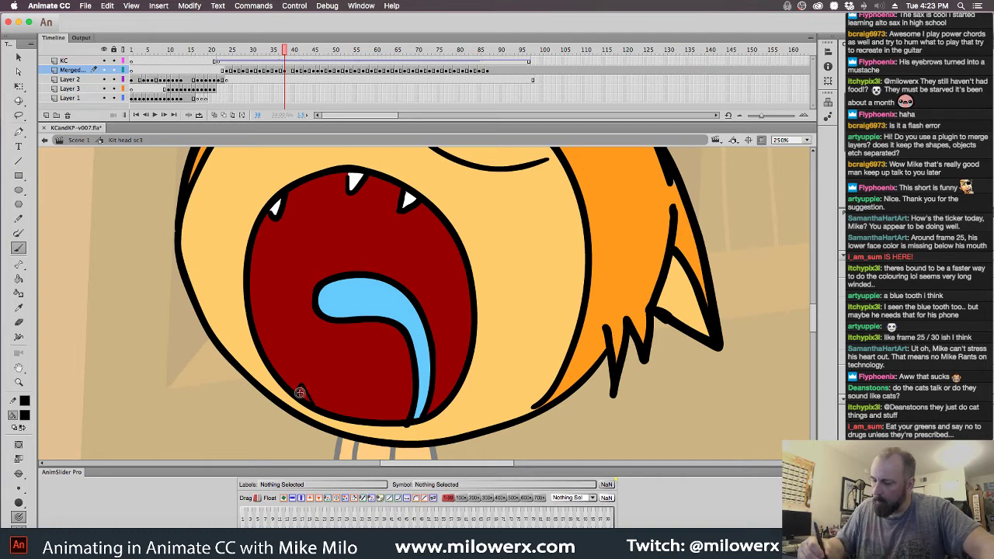
key(comma)
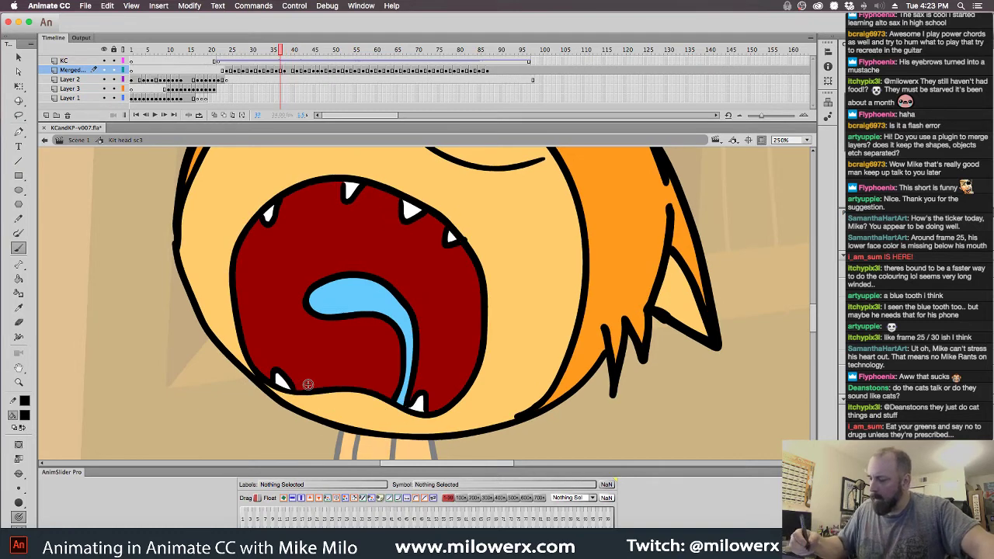
key(period)
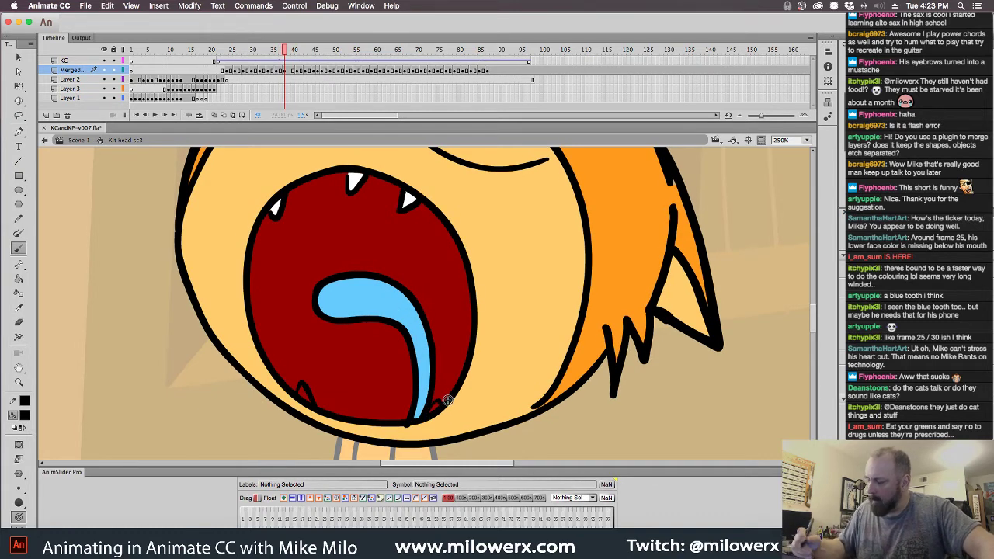
key(comma)
key(period)
key(period)
key(period)
key(period)
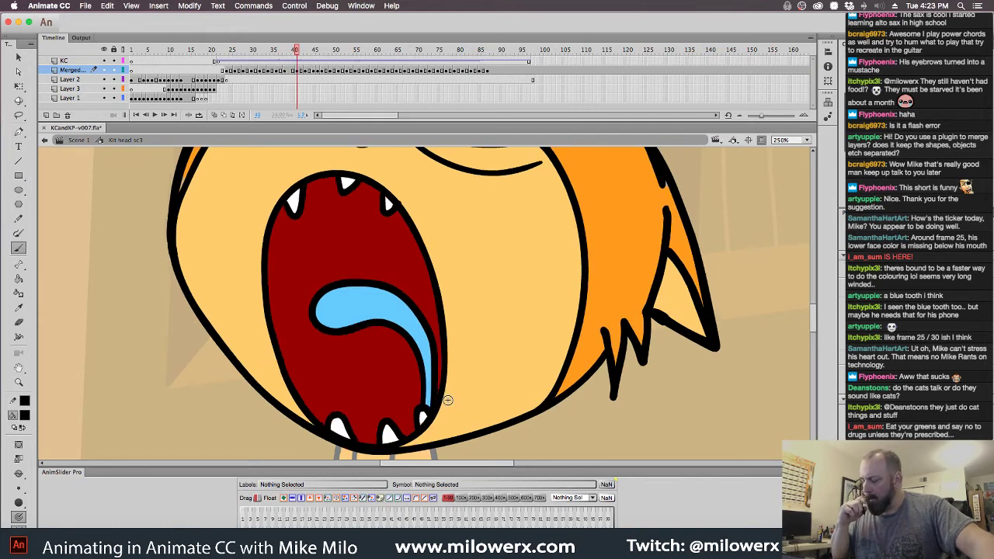
key(comma)
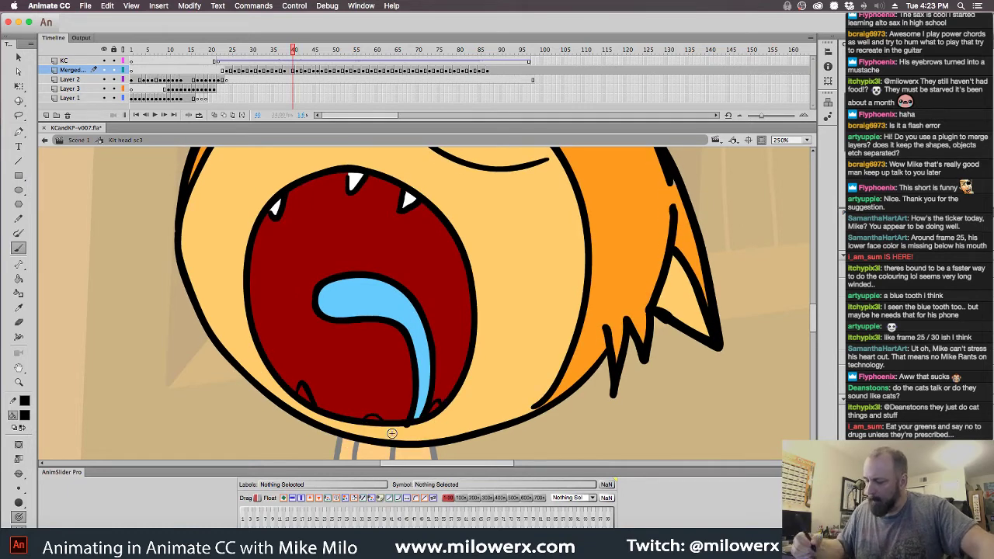
- Change the brush size and paint the sampled light face colour over the black bump beneath the mouth outline
click(19, 487)
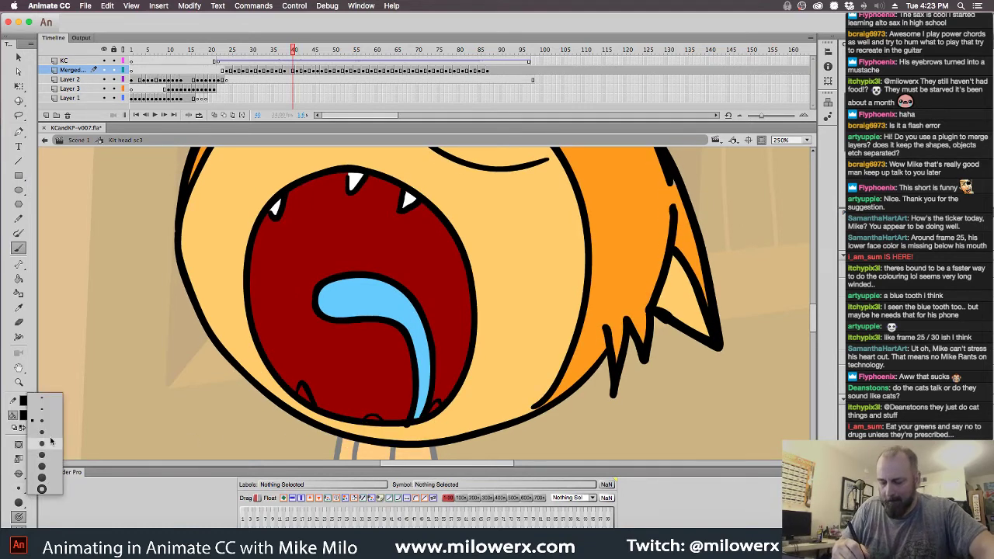
click(51, 441)
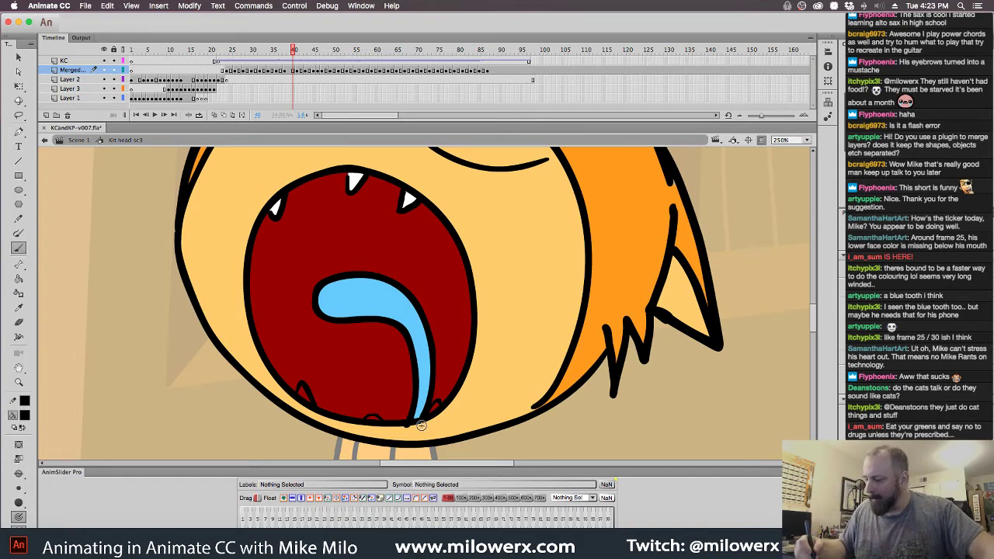
click(26, 416)
click(456, 429)
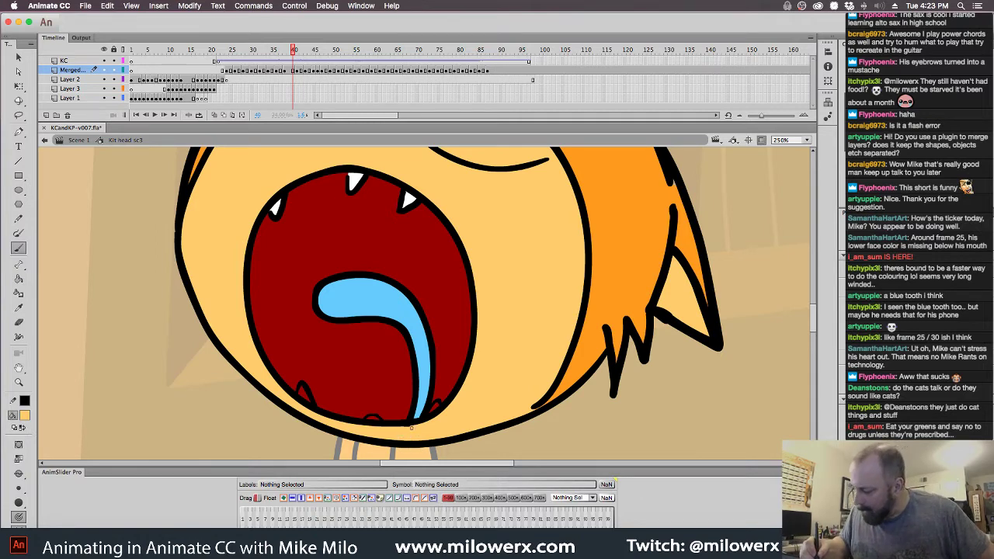
- Fill the three newly outlined lower teeth with white
click(24, 414)
click(31, 337)
click(19, 279)
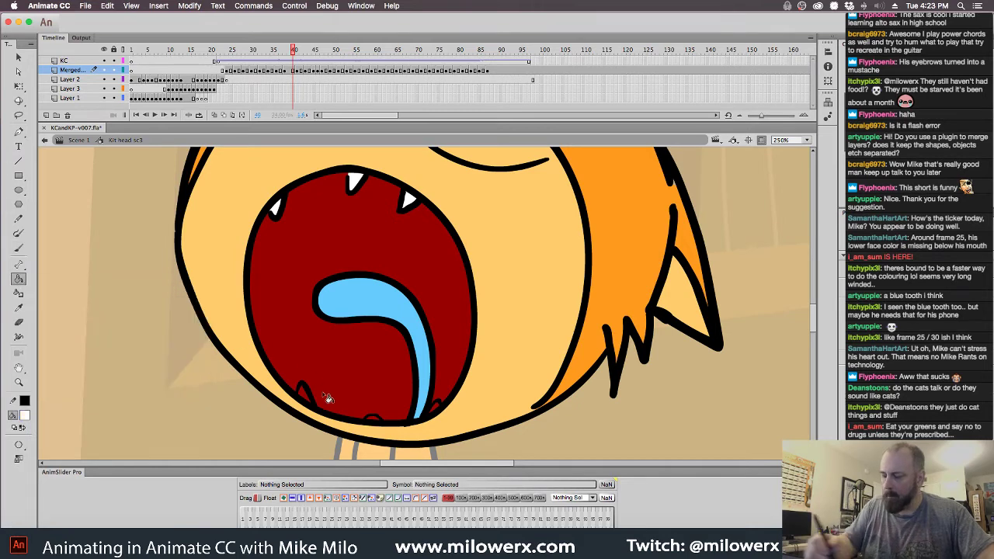
click(306, 397)
click(375, 423)
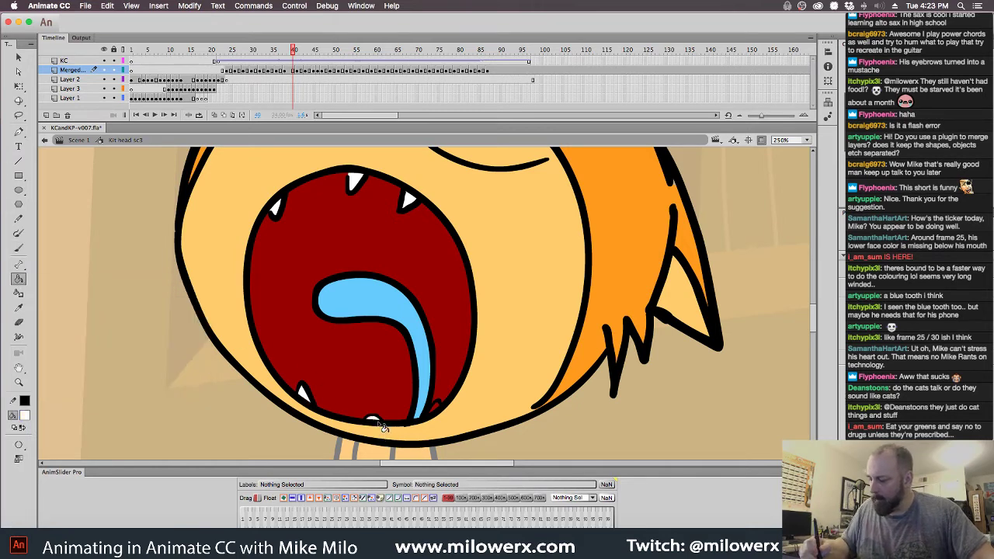
click(436, 409)
- Go to frame 24, limit the brush to the selected blue nose fill and paint a white highlight along its upper edge
key(super+minus)
drag(493, 382, 414, 439)
drag(295, 60, 226, 90)
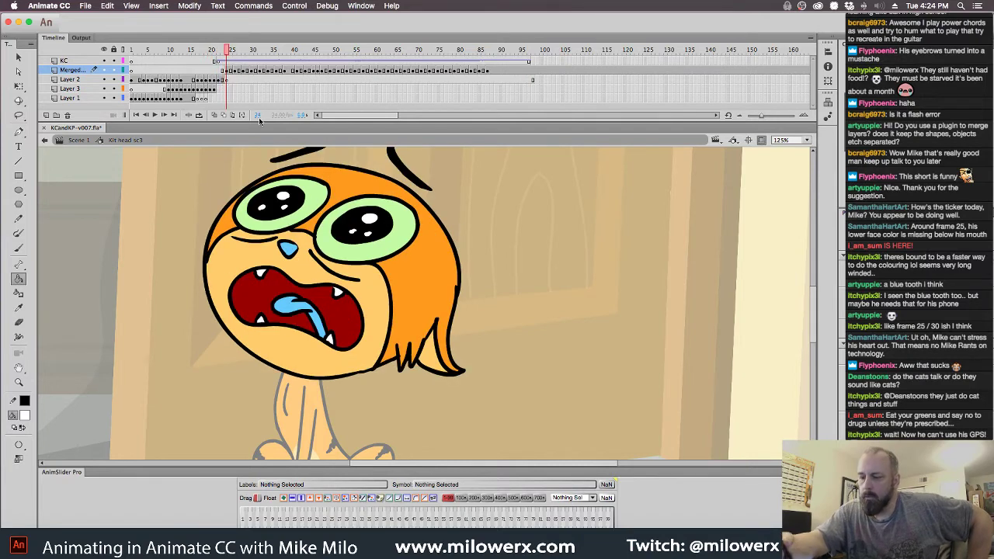
super+click(217, 225)
drag(407, 373, 120, 247)
click(21, 247)
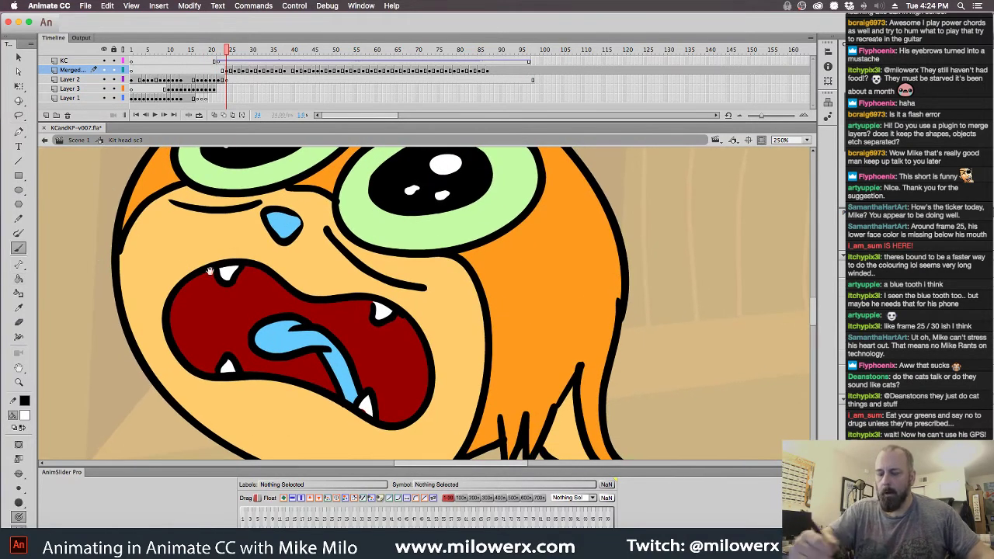
scroll(209, 270, up, 3)
scroll(209, 271, right, 2)
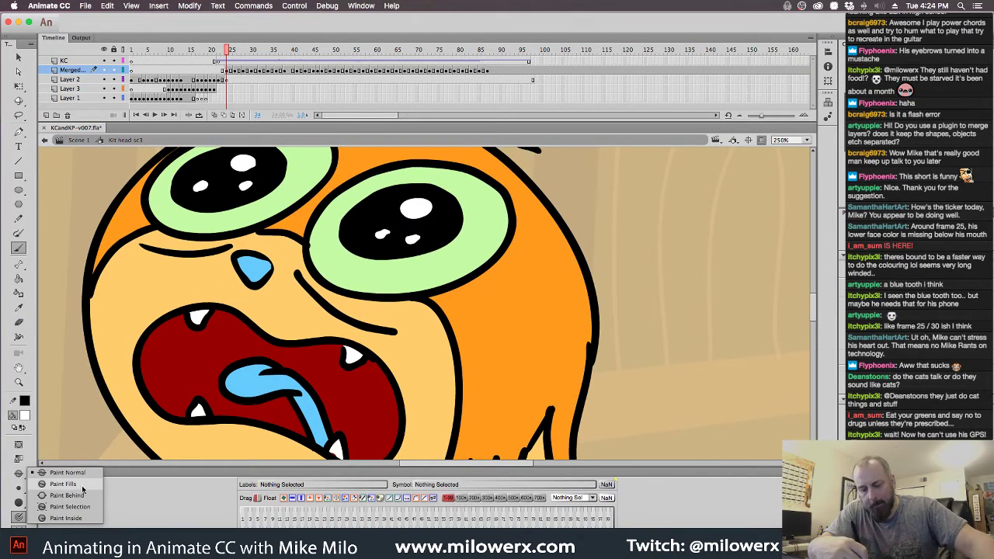
super+click(263, 273)
drag(239, 259, 266, 261)
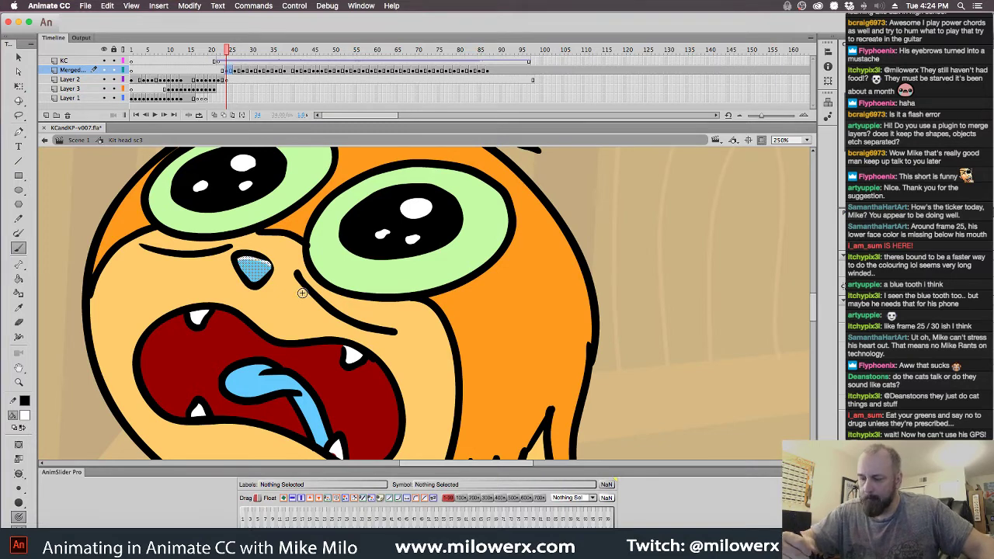
- Move two frames ahead, select the blue nose fill and paint a white highlight on it
key(period)
key(period)
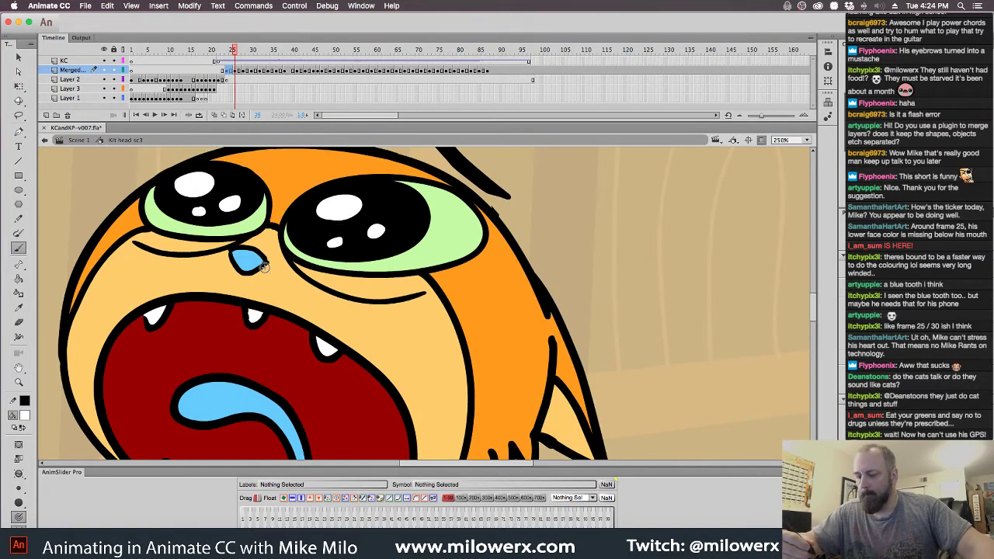
super+click(251, 258)
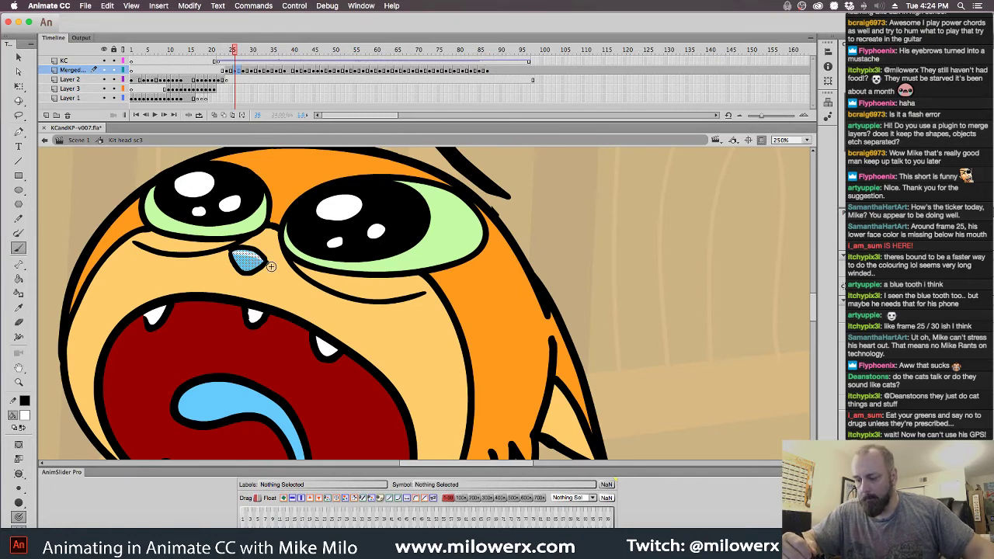
click(250, 259)
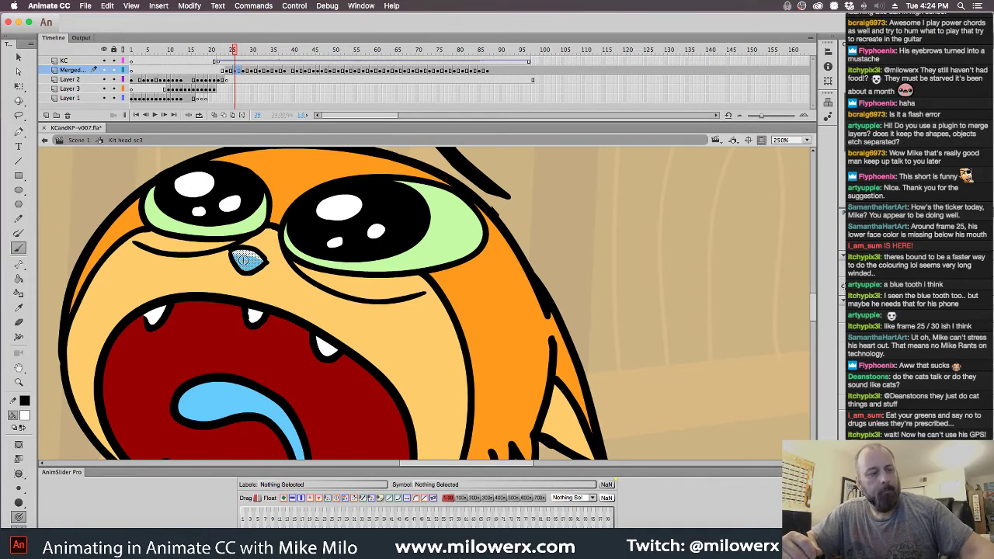
- Select the blue nose fill on frames 28 and 30 and paint a white highlight along its upper edge on each
key(period)
click(256, 250)
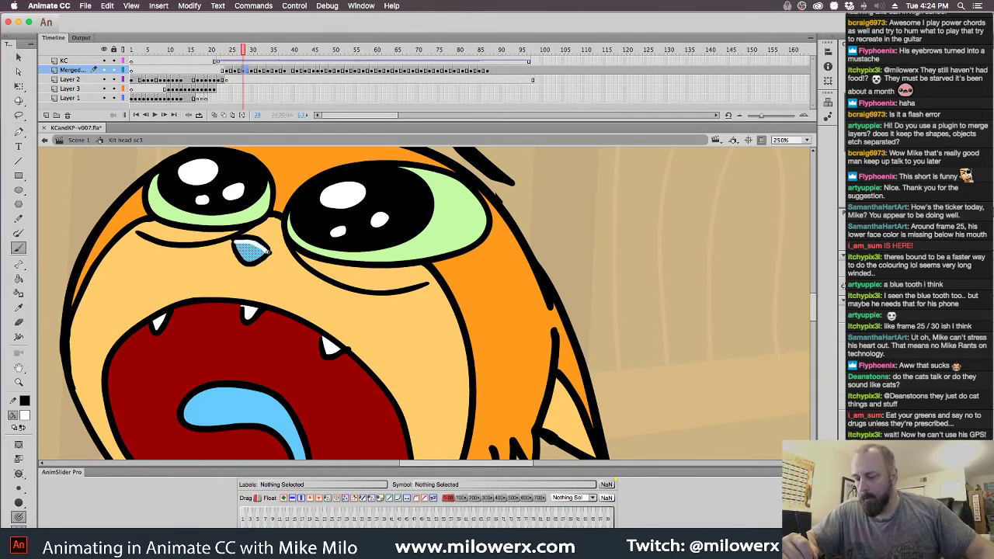
key(period)
key(period)
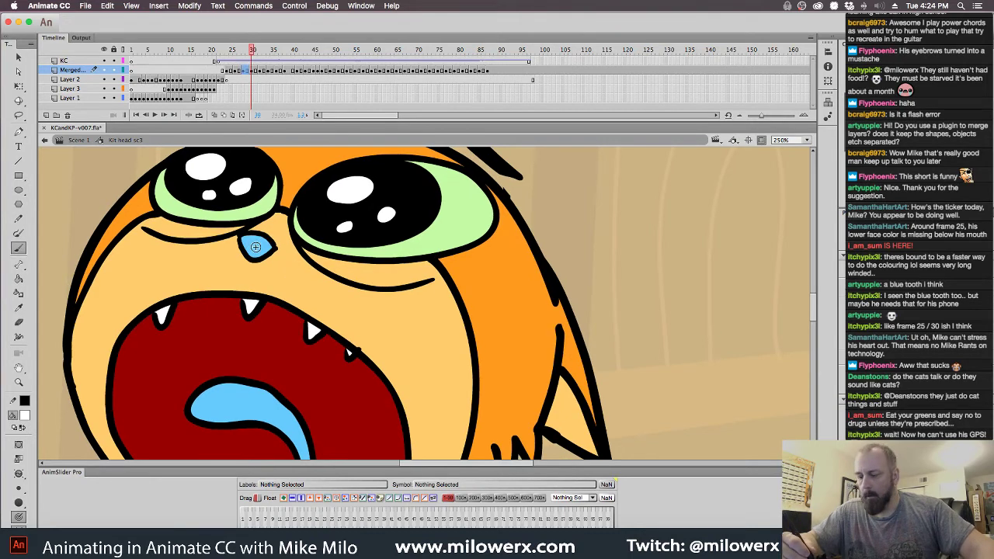
click(260, 245)
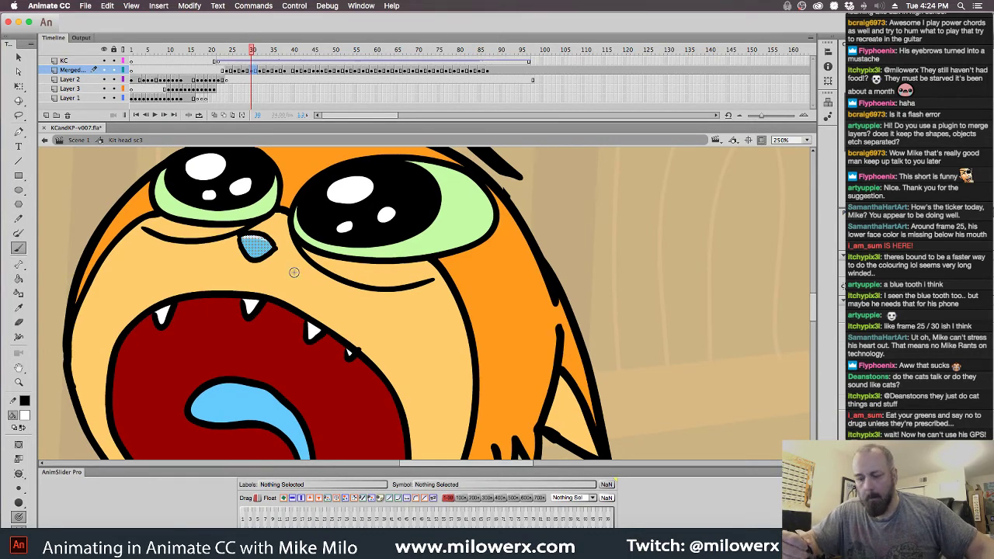
- Add white highlights to the upper edge of the selected blue nose fill on frames 32 and 34
key(period)
key(period)
click(263, 244)
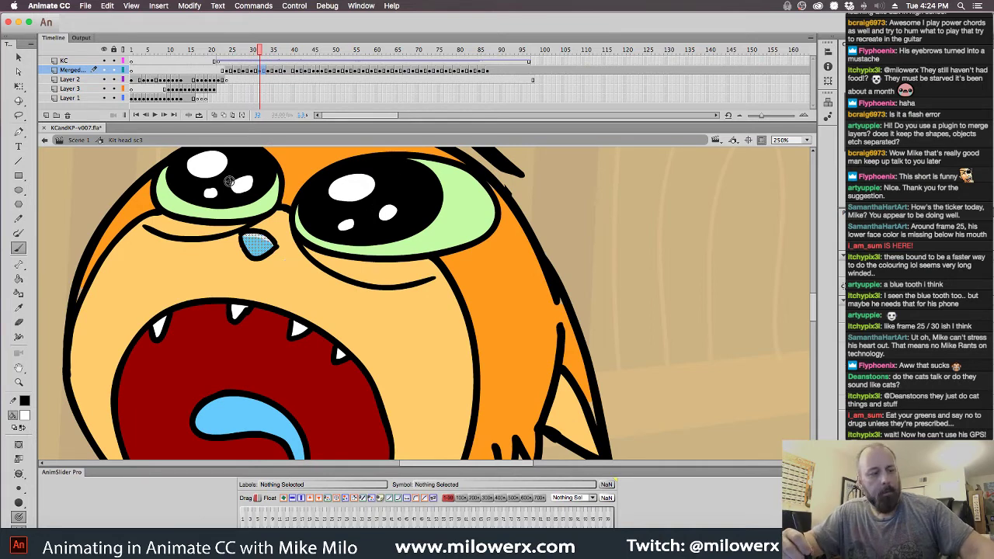
key(period)
key(period)
click(247, 238)
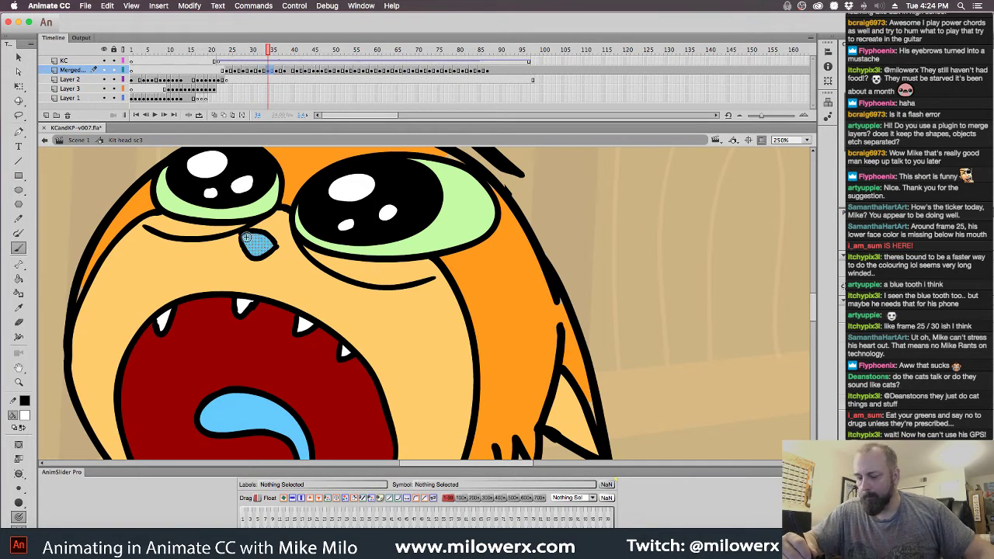
- Flip back and forth between frames 32 and 36 to compare the nose shape and highlight
key(period)
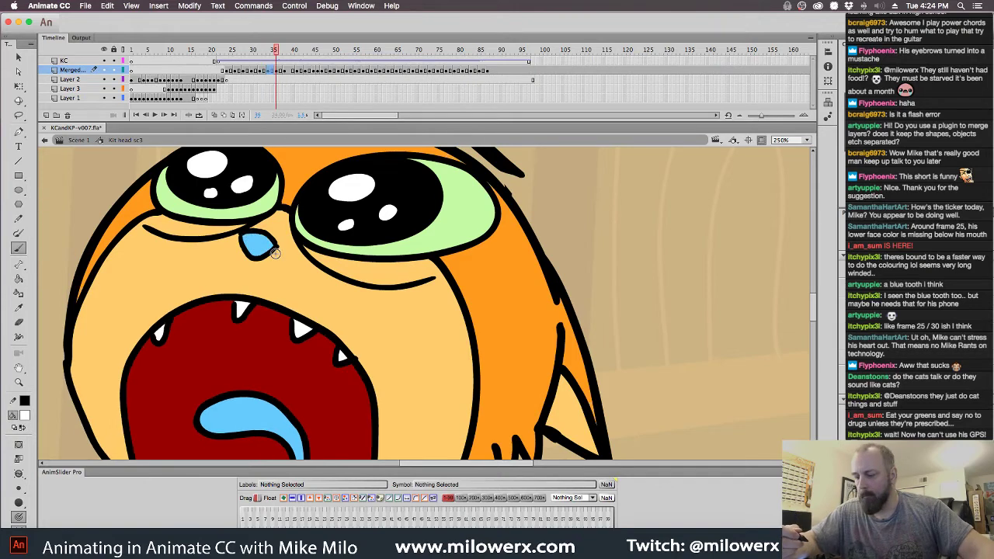
key(comma)
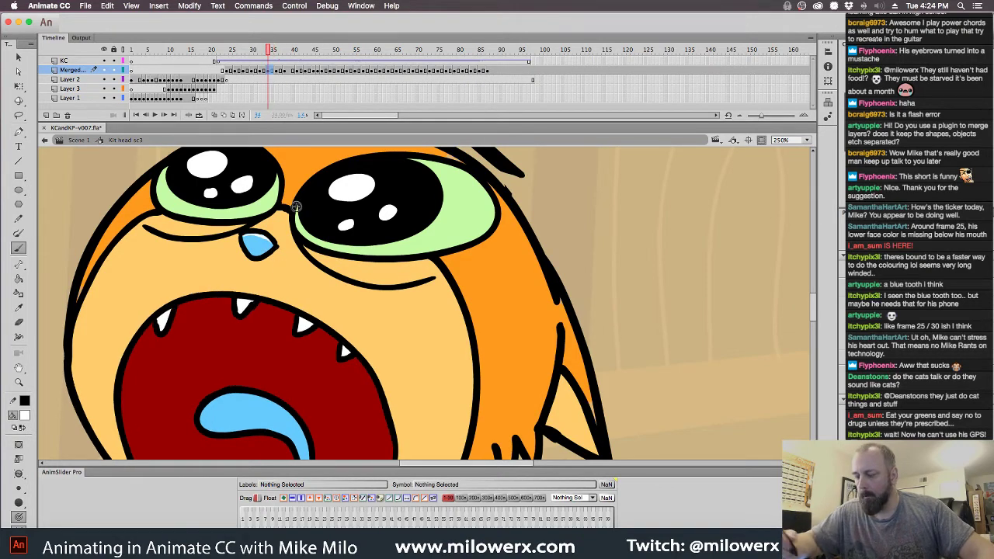
key(period)
key(comma)
key(comma)
key(comma)
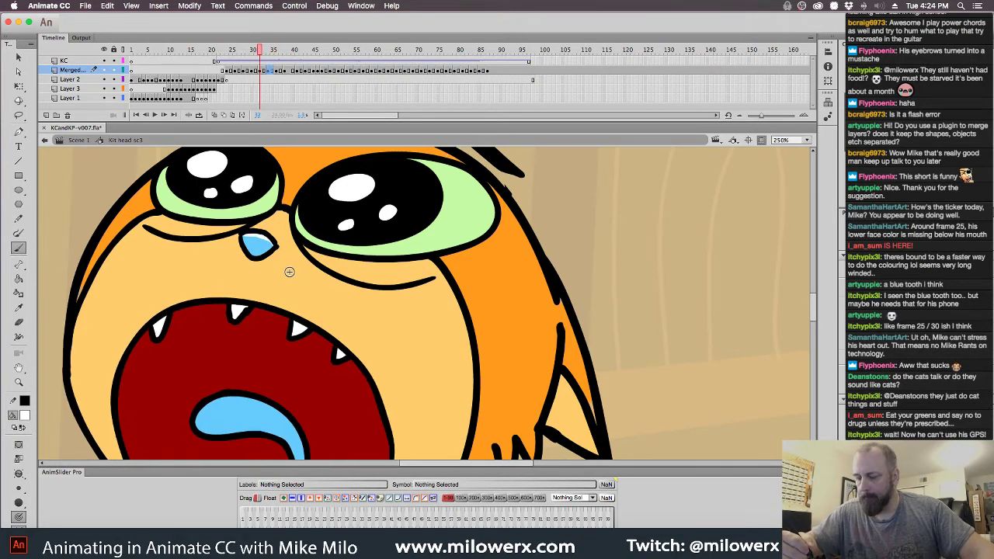
key(period)
key(period)
key(period)
key(comma)
key(comma)
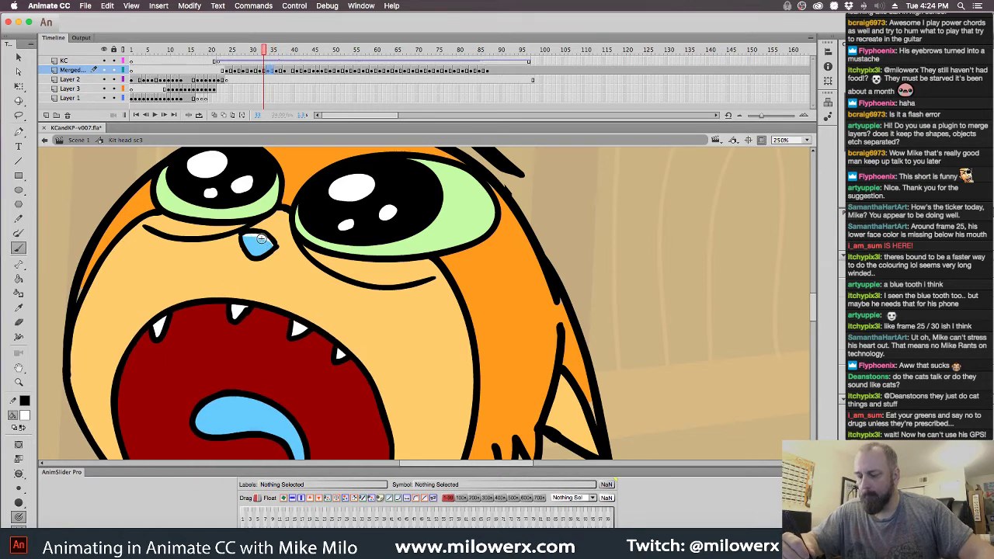
- Copy the white nose highlight from frame 33 and paste it in place on frames 34 and 36
super+click(264, 241)
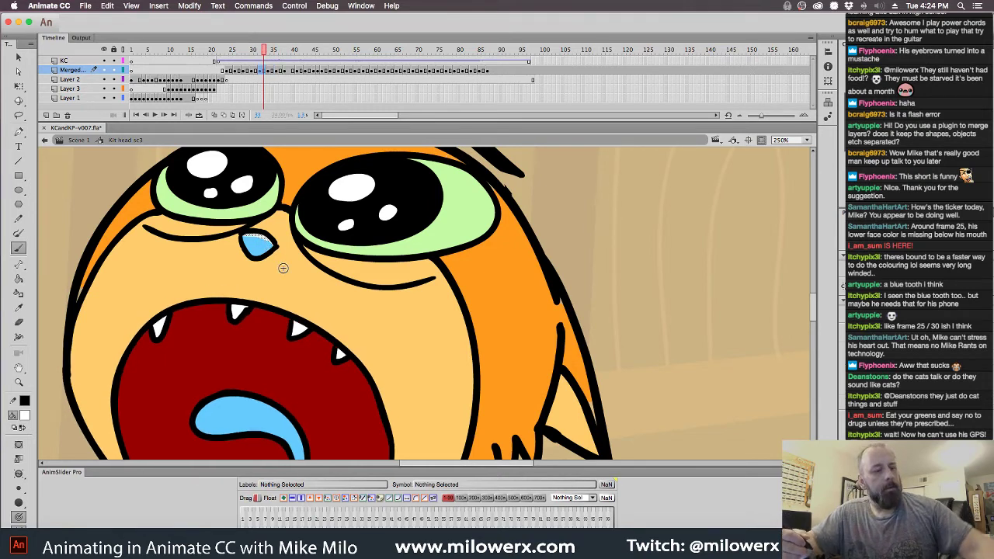
key(period)
key(super+shift+v)
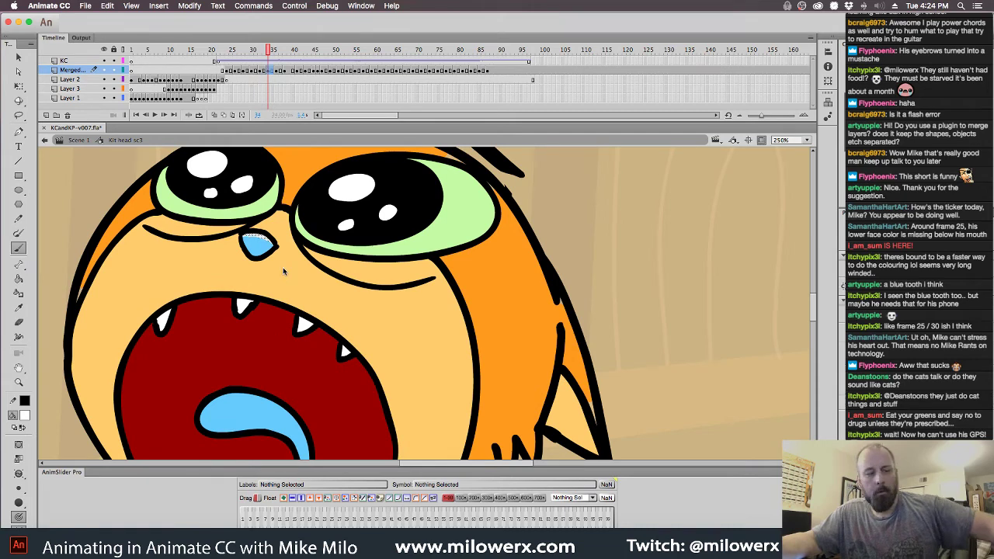
key(period)
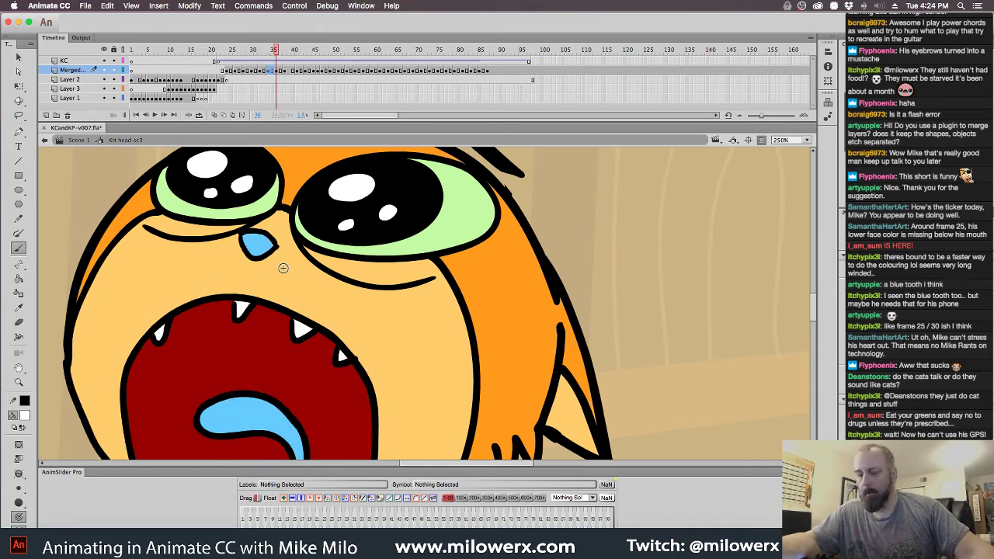
key(ctrl+shift+v)
- Go to frame 38, select the blue nose fill and paint a white highlight along its upper edge
key(period)
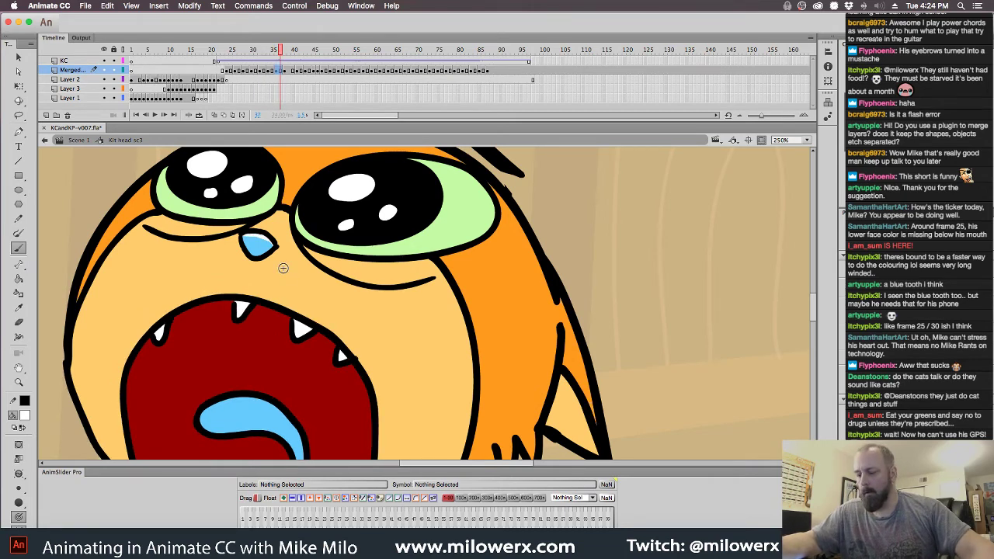
key(period)
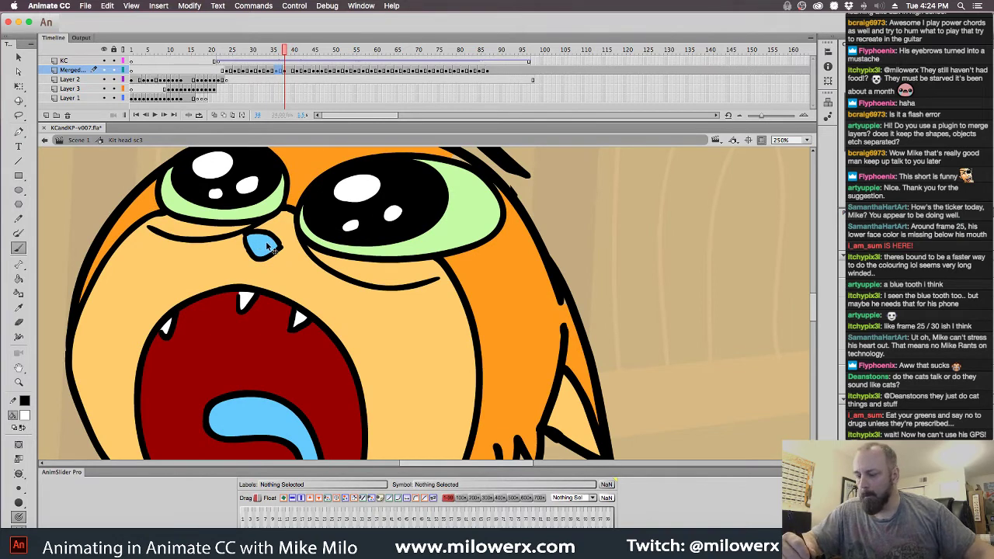
key(ctrl+shift+v)
drag(277, 242, 281, 246)
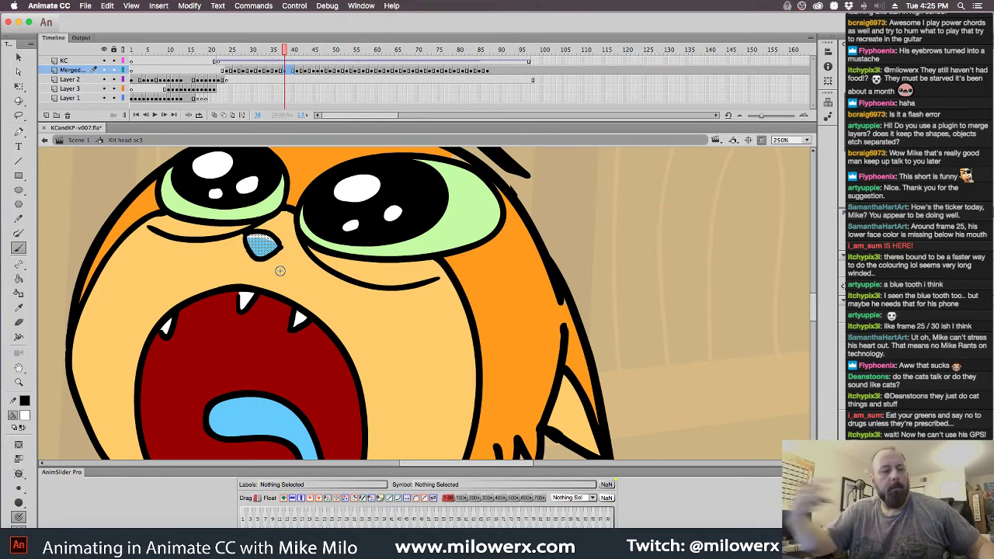
- Select the blue nose fill on frames 41 and 43 and brush a white highlight onto each
click(295, 71)
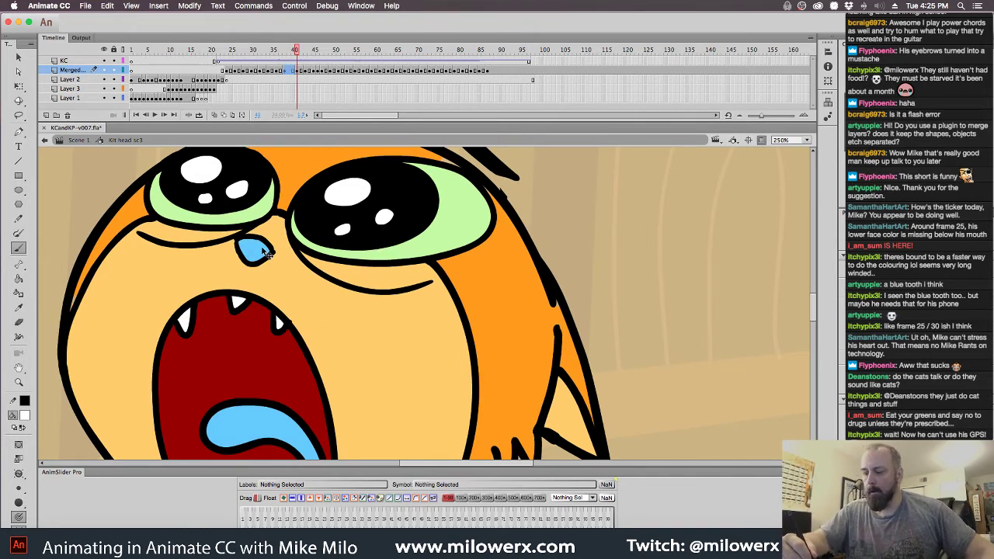
click(262, 252)
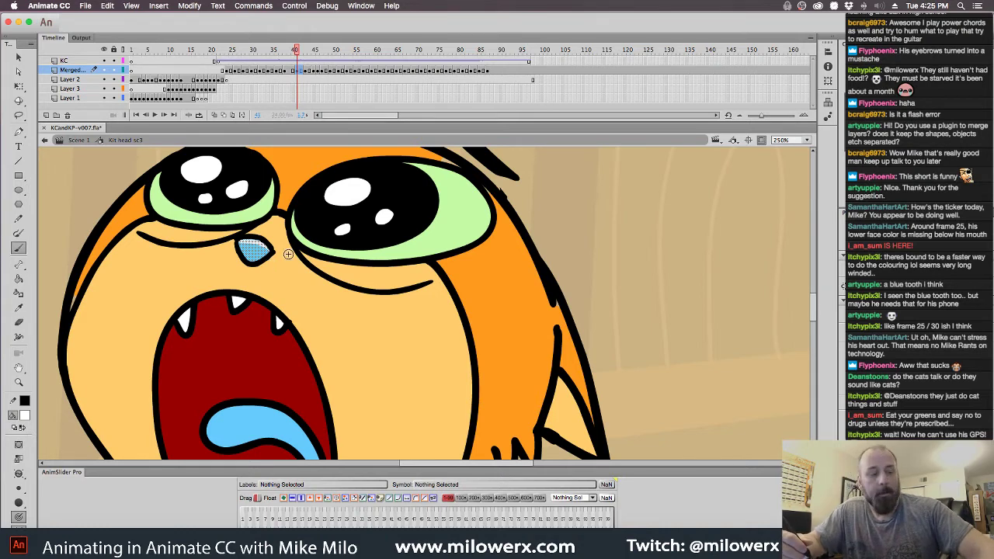
key(period)
key(period)
click(262, 251)
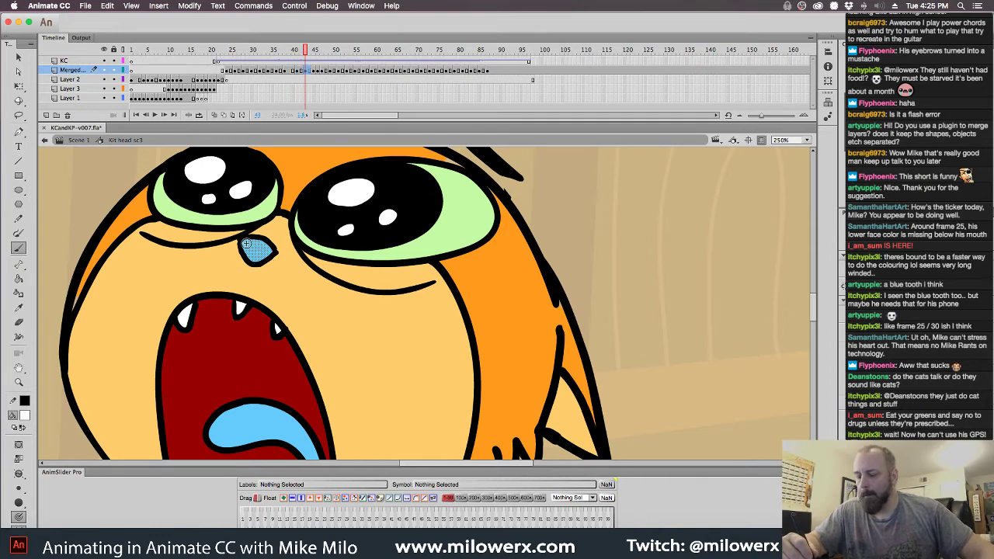
- Copy the white nose highlight from frame 44 and paste it in place on frame 45
key(period)
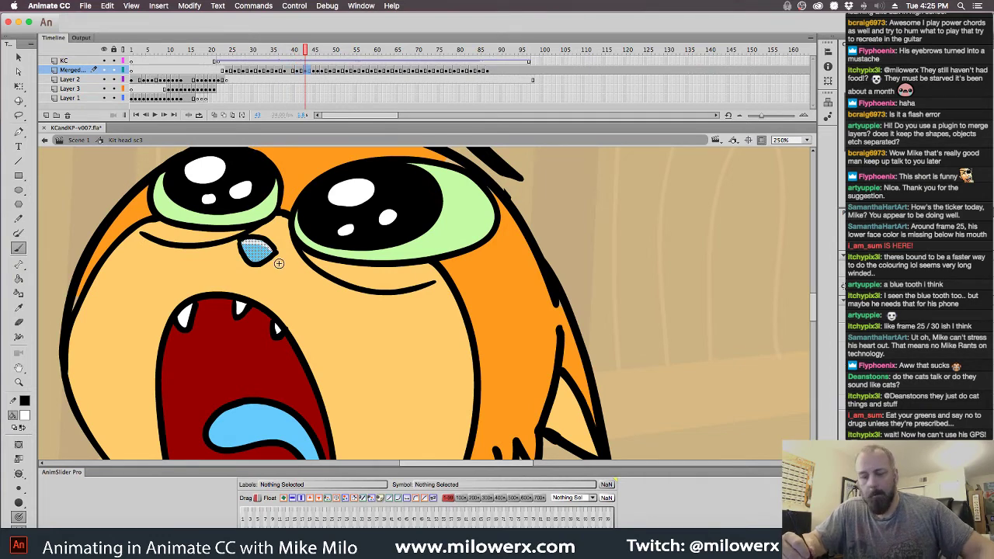
key(period)
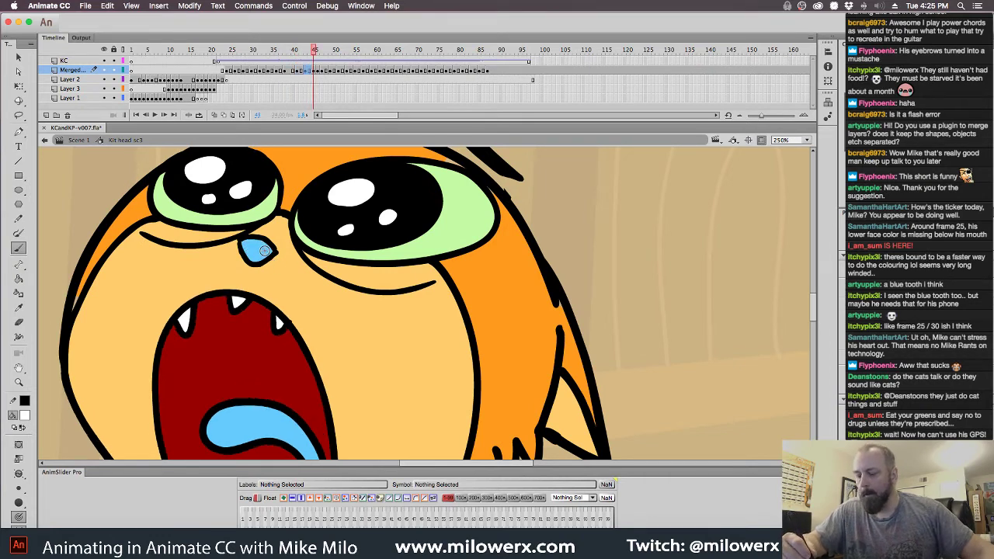
key(comma)
super+click(264, 244)
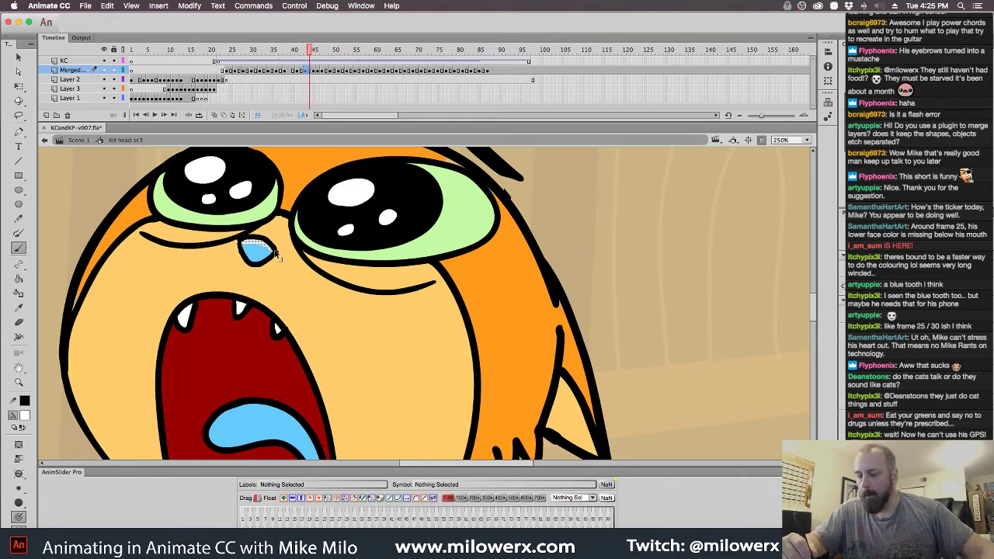
key(period)
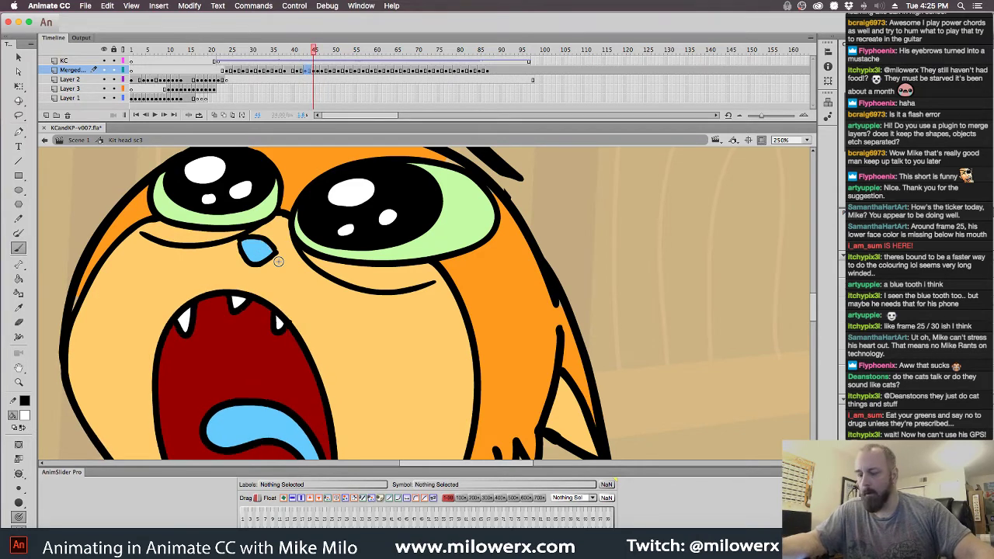
- Paint a white highlight on the selected nose fill of frame 46 and check it against the following frames
key(period)
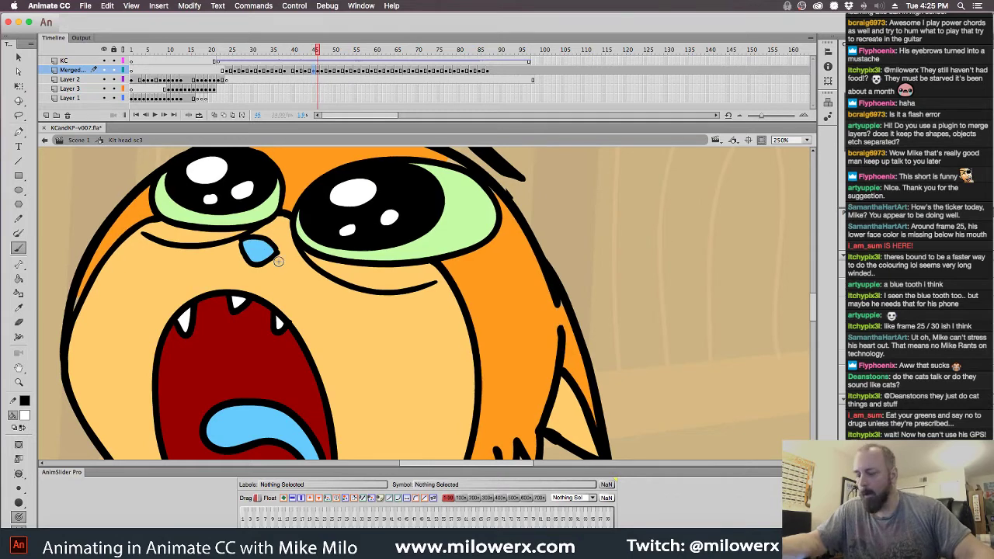
super+click(258, 247)
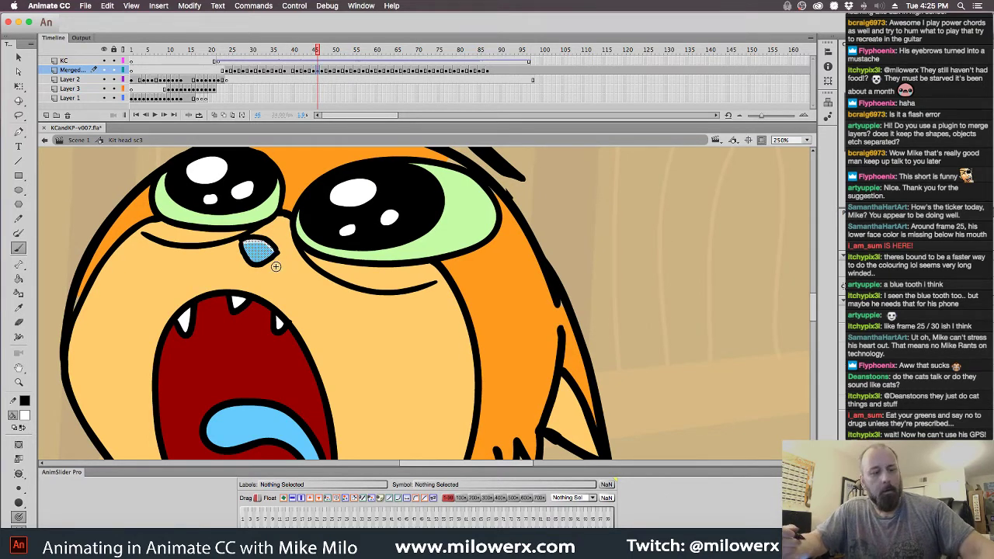
key(period)
key(period)
key(comma)
key(comma)
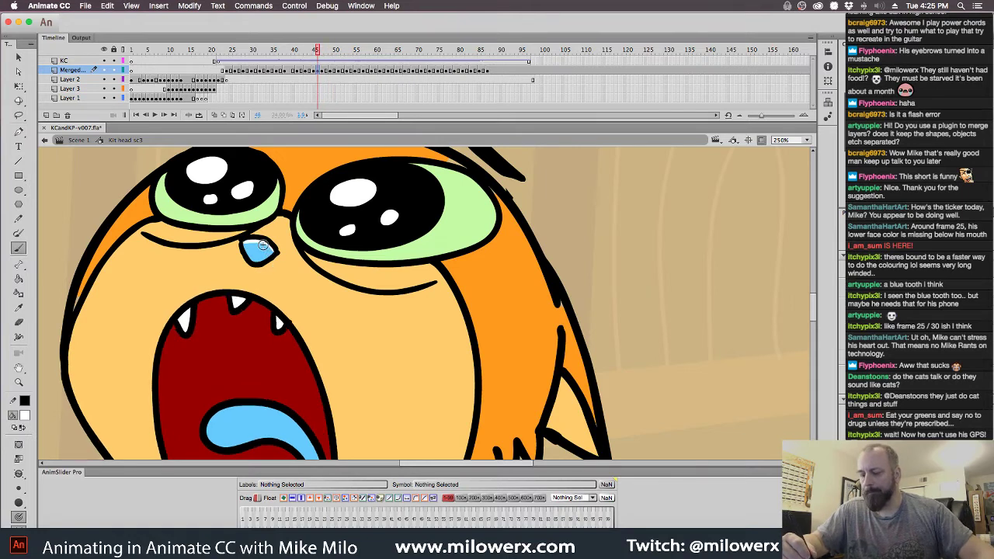
- Copy frame 46's white nose highlight and paste it in place on frames 47 and 49
click(262, 247)
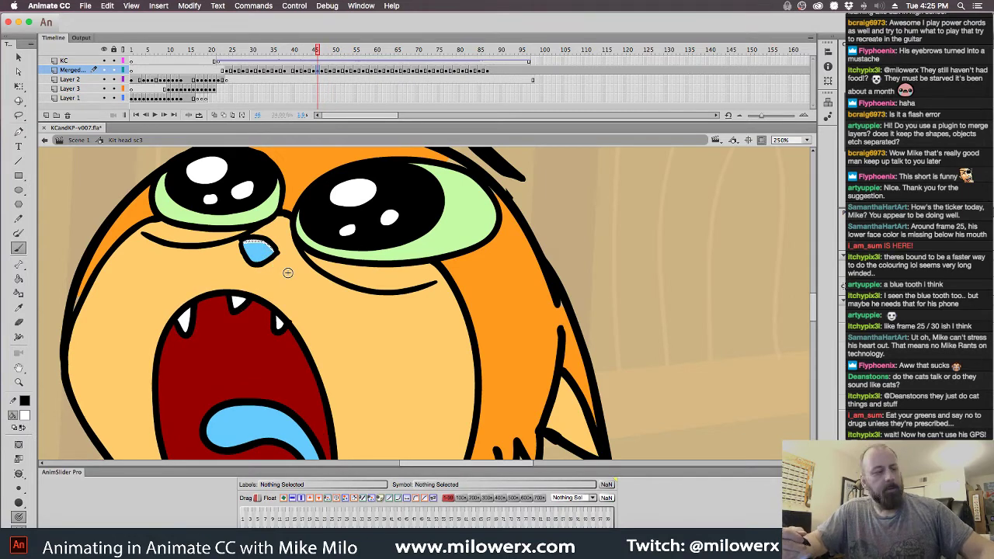
key(period)
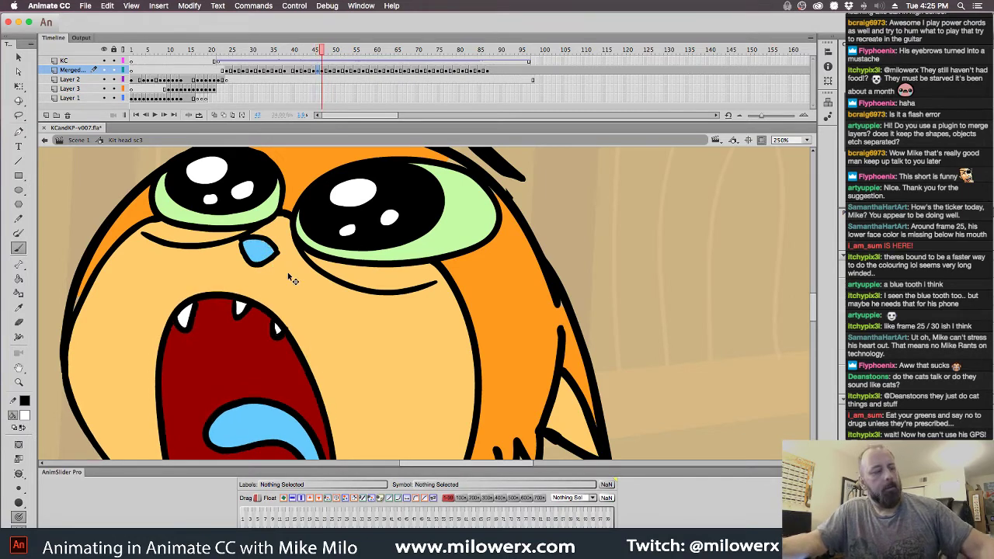
key(super+shift+v)
key(period)
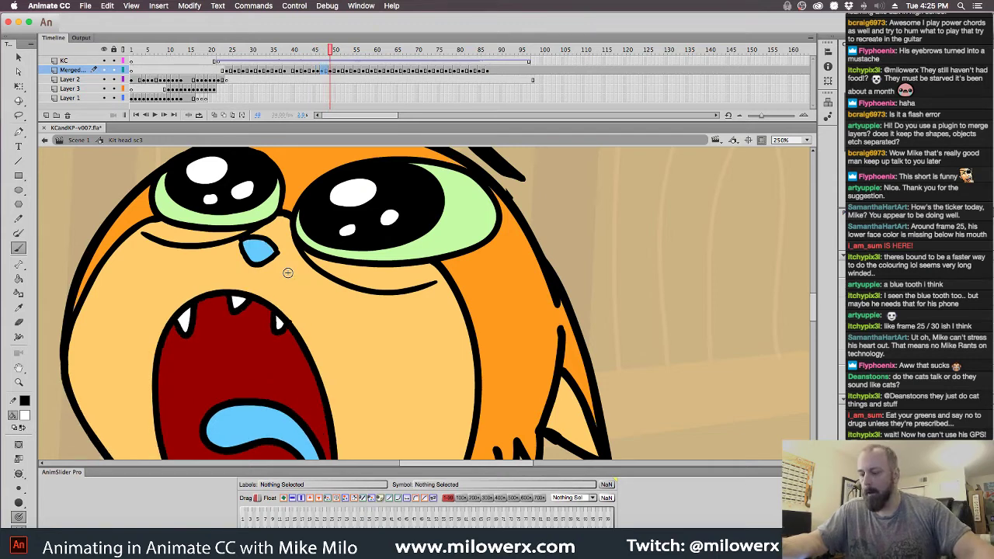
key(super+shift+v)
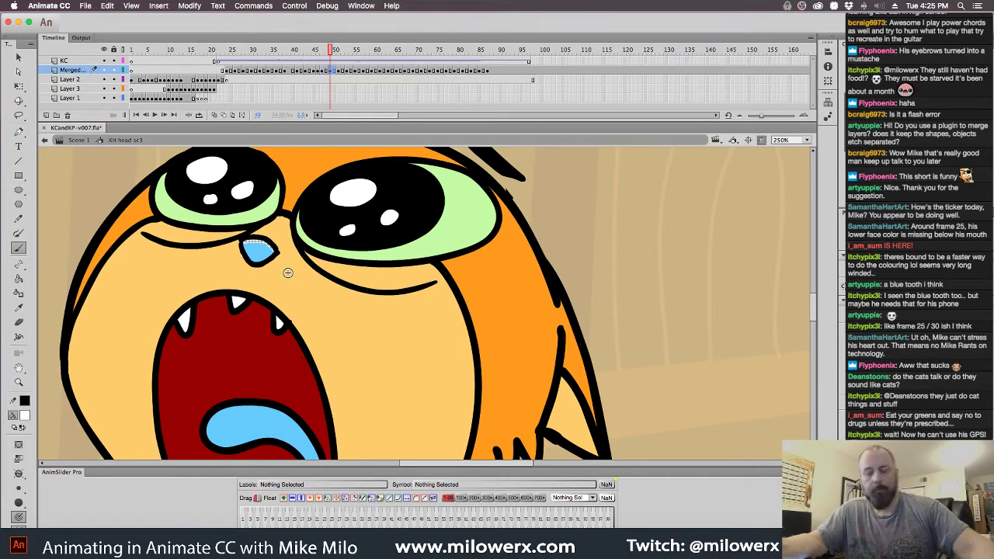
- Go to frame 51, select the blue nose fill and brush a white highlight across its upper edge
key(period)
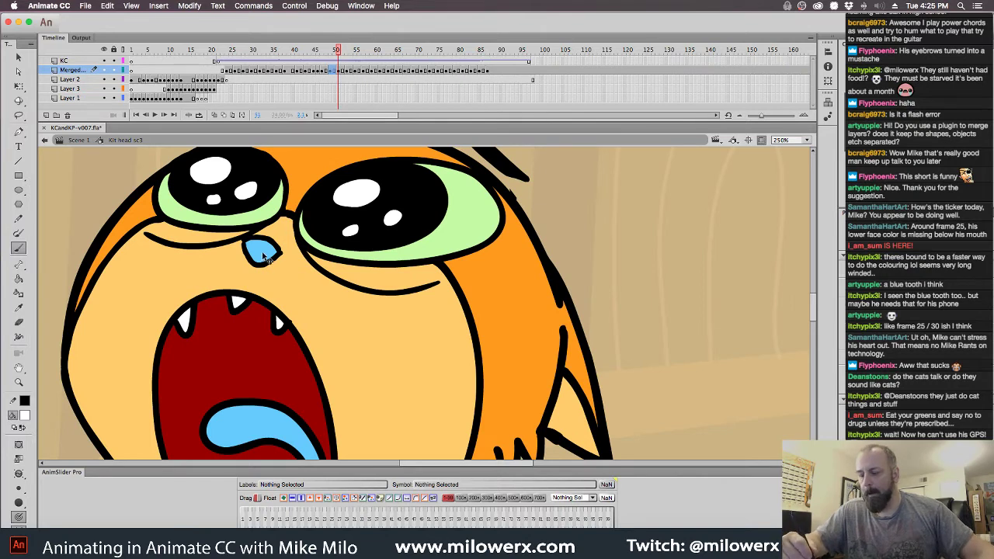
super+click(267, 259)
drag(247, 245, 277, 251)
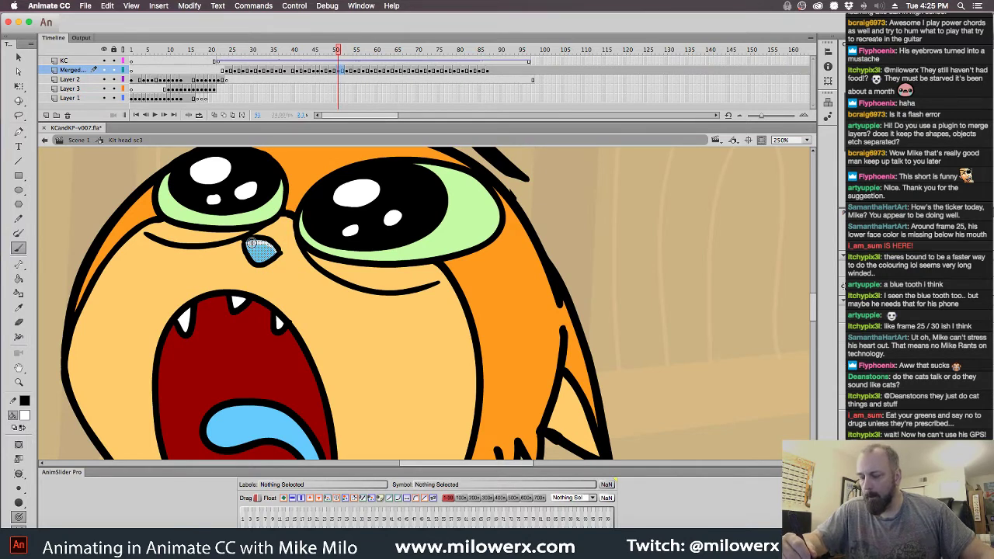
- Copy the white nose highlight from frame 52 and paste it in place on frame 53
key(period)
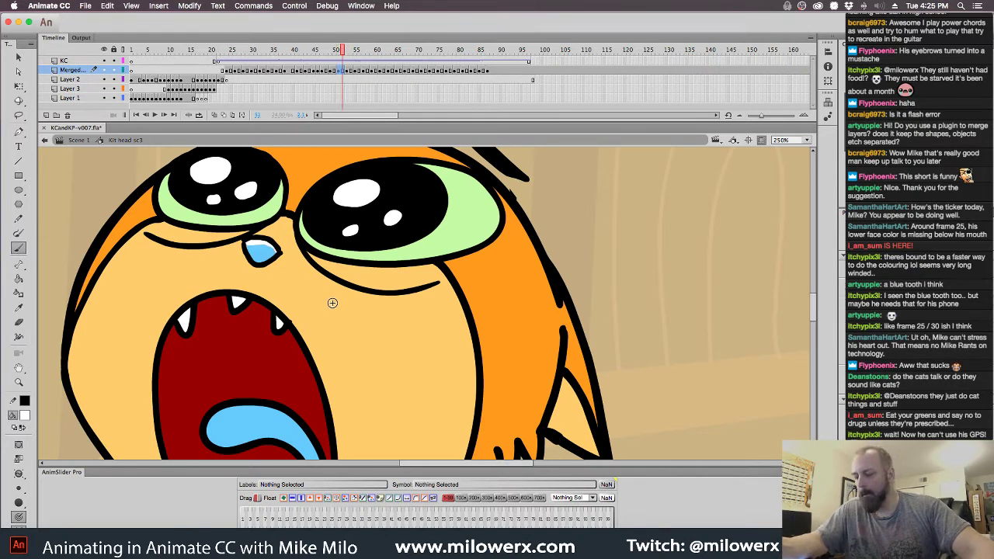
click(264, 249)
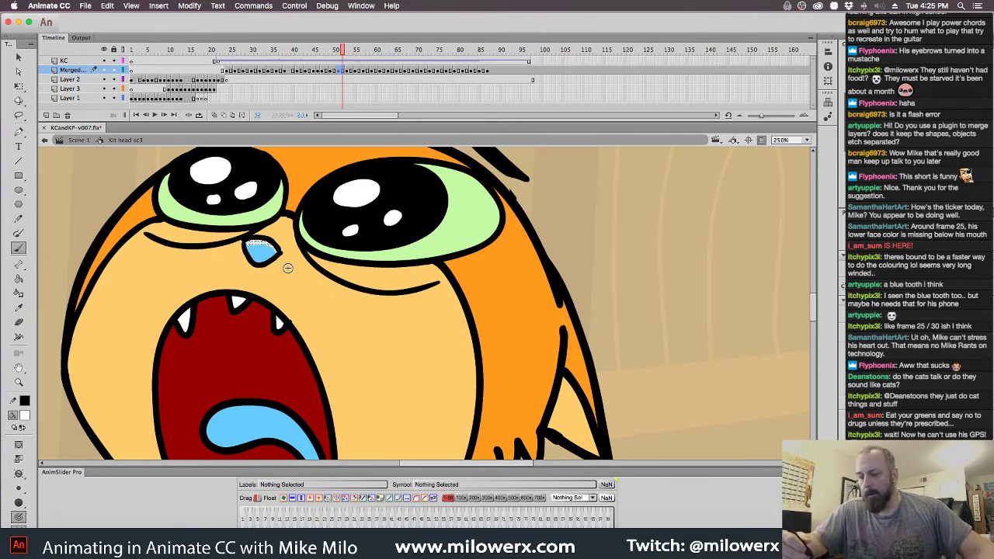
key(period)
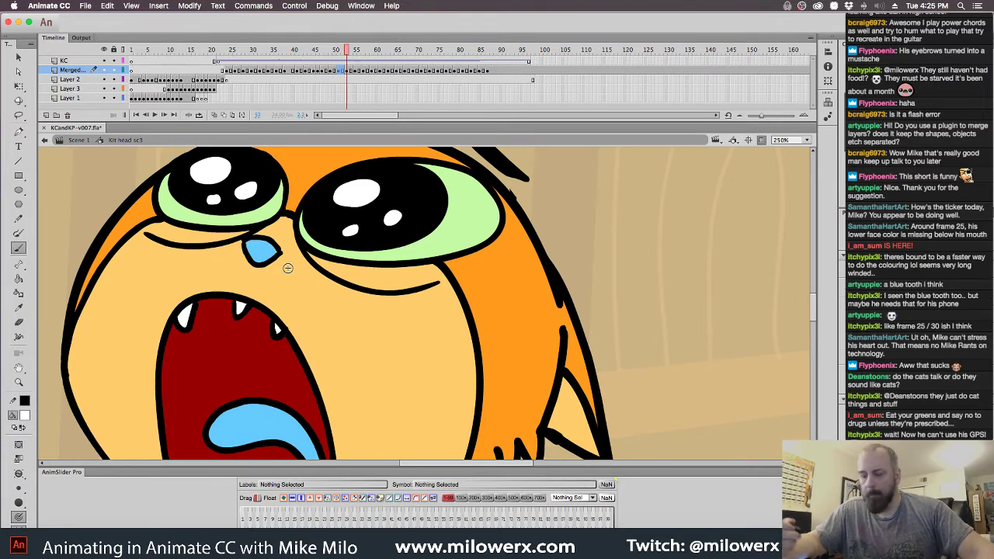
click(287, 267)
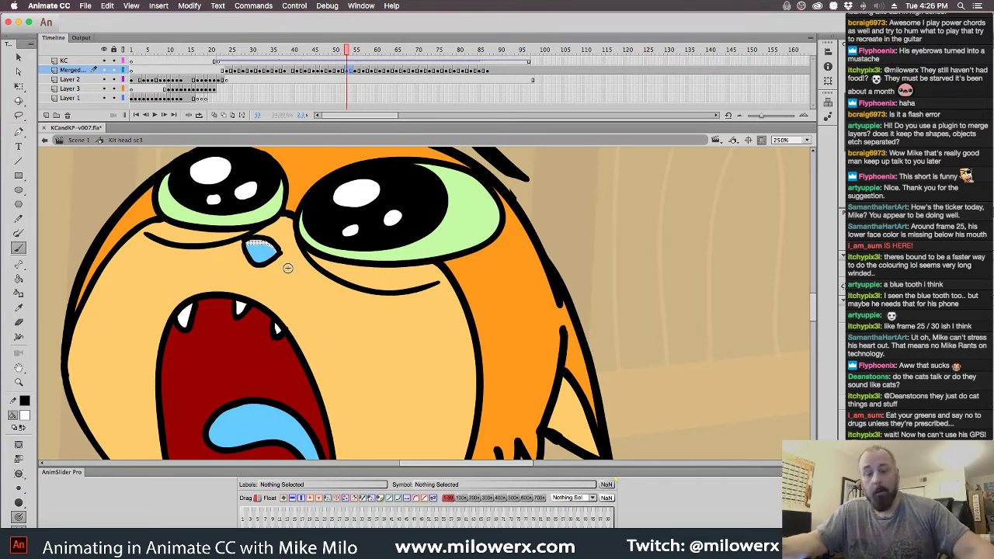
- Paste the white nose highlight in place on frame 55
key(period)
key(period)
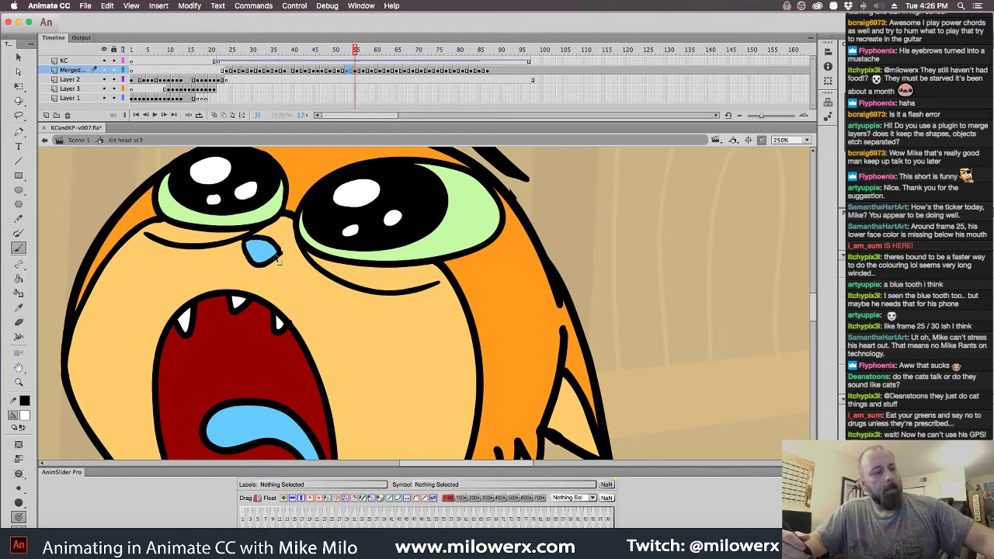
key(period)
- Go to frame 57, select the blue nose fill and brush a white highlight along its upper edge
key(period)
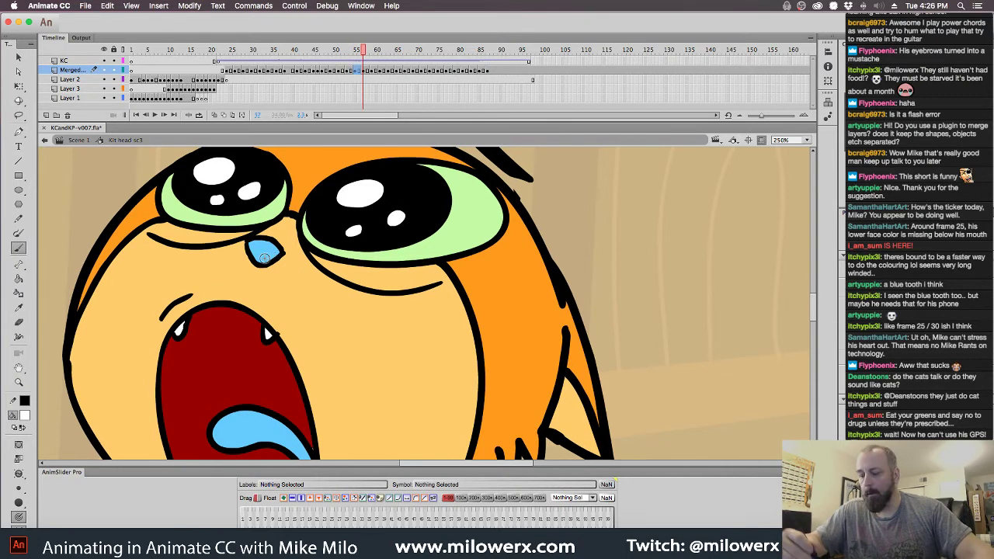
right_click(269, 255)
click(269, 255)
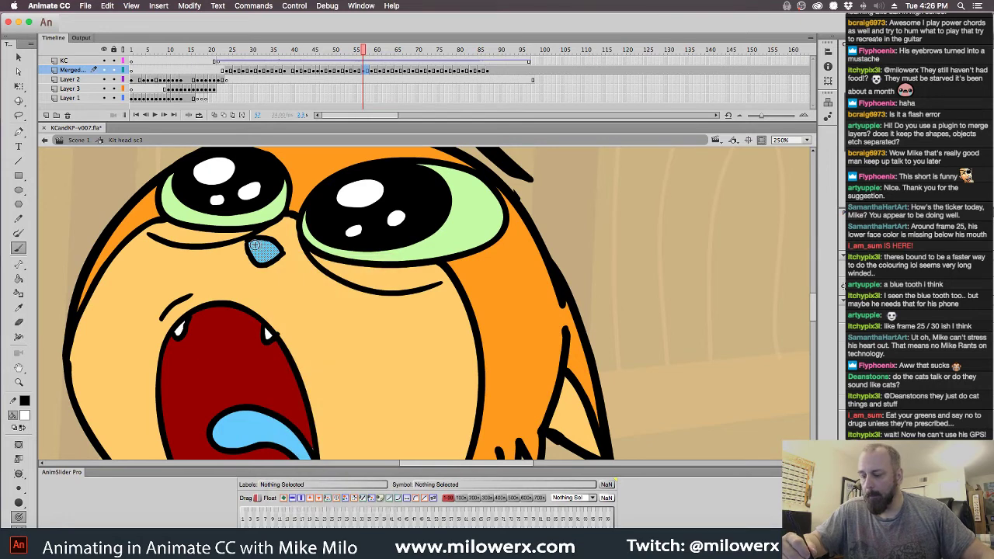
drag(250, 244, 258, 242)
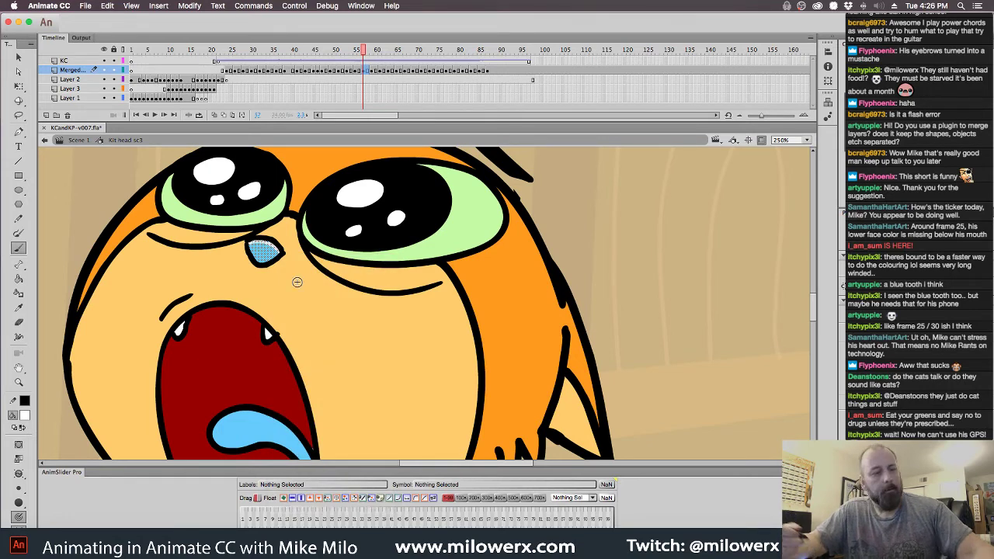
- Select the nose fill on frame 59 and paint a white highlight across its upper part
key(.)
key(.)
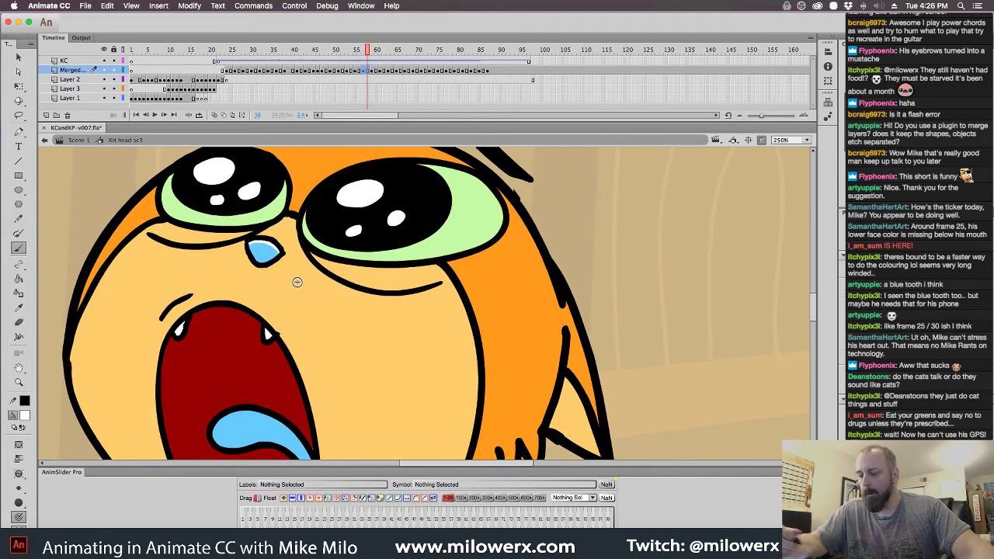
key(.)
click(263, 248)
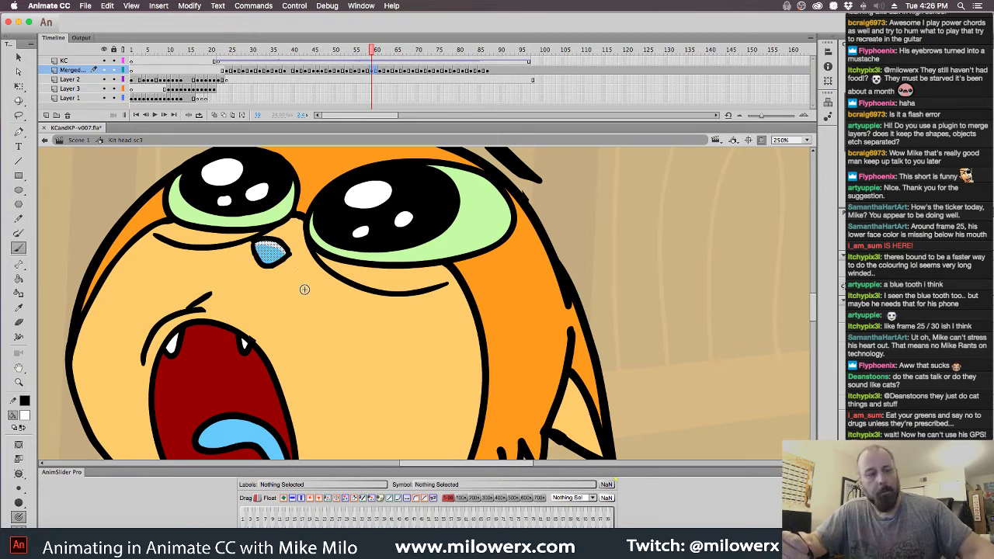
- Copy the white nose highlight from frame 60 and paste it in place on frames 61 and 63
key(.)
key(.)
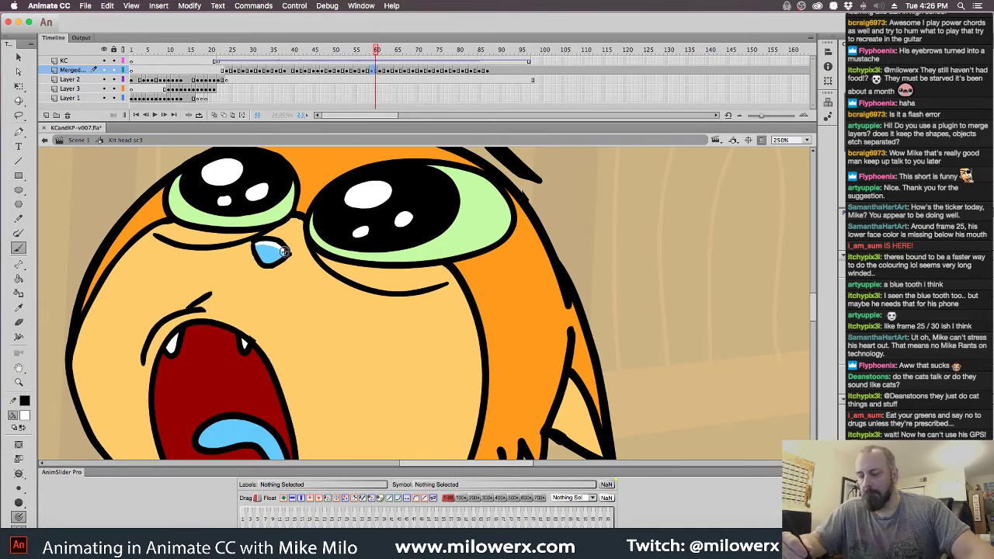
click(279, 249)
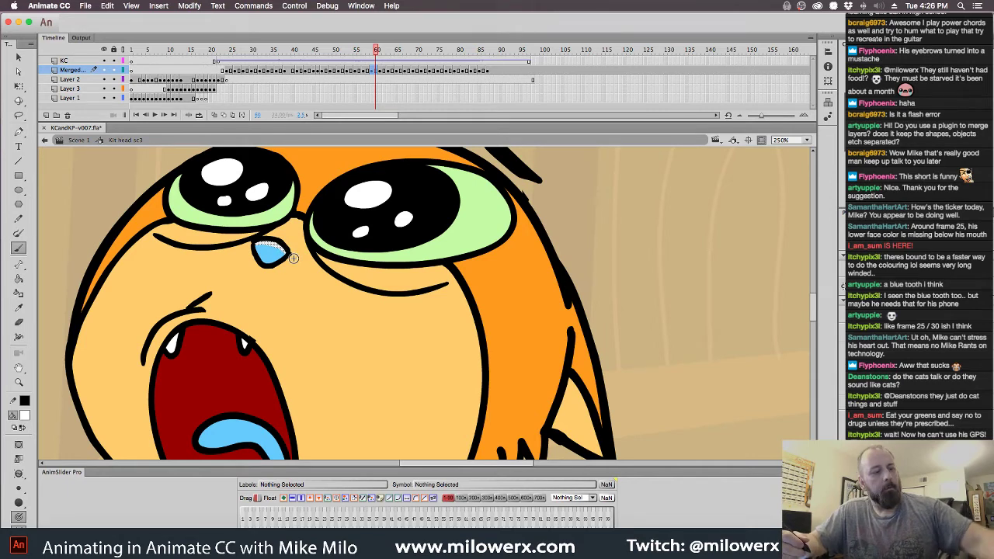
key(period)
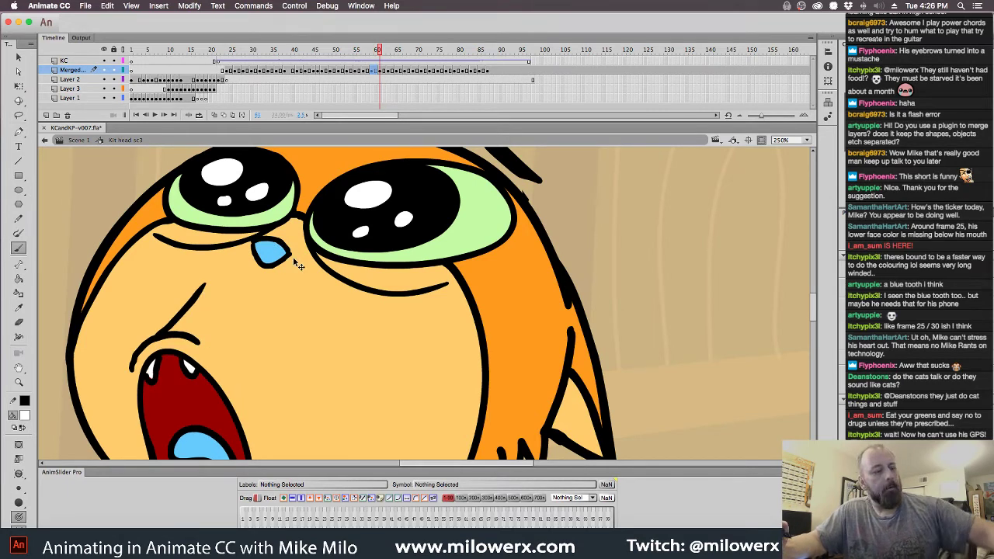
key(period)
key(period)
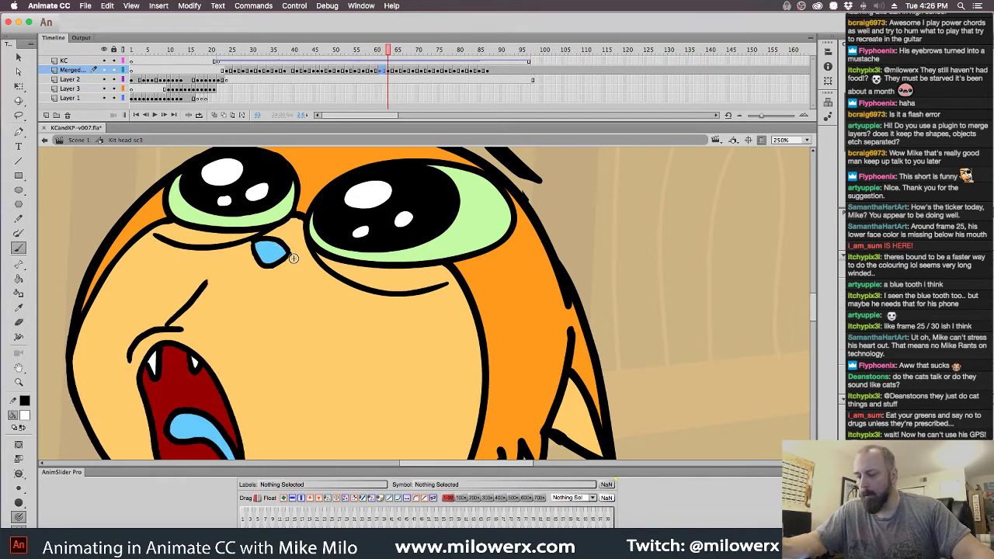
click(275, 252)
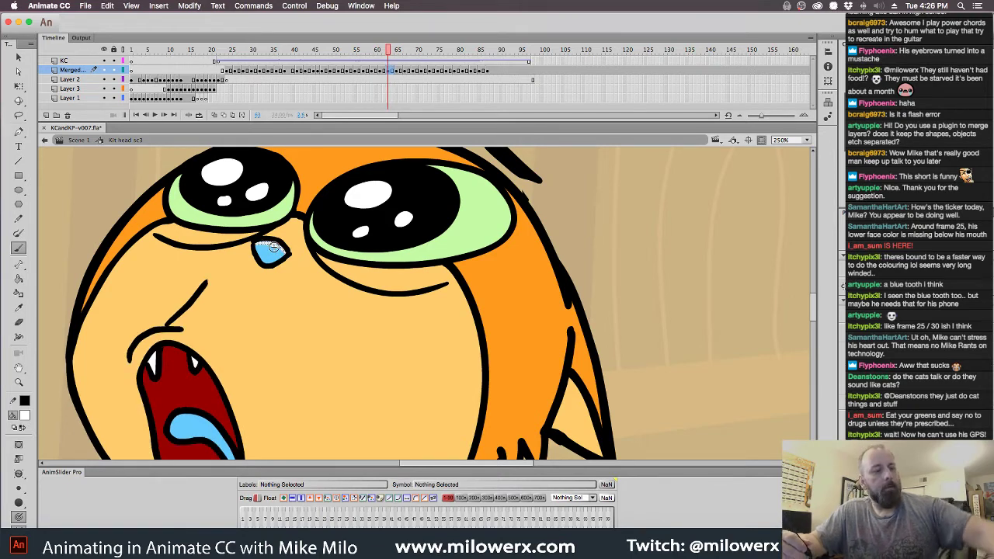
- Paste the copied white nose highlight in place on frames 65, 67 and 69
key(period)
key(period)
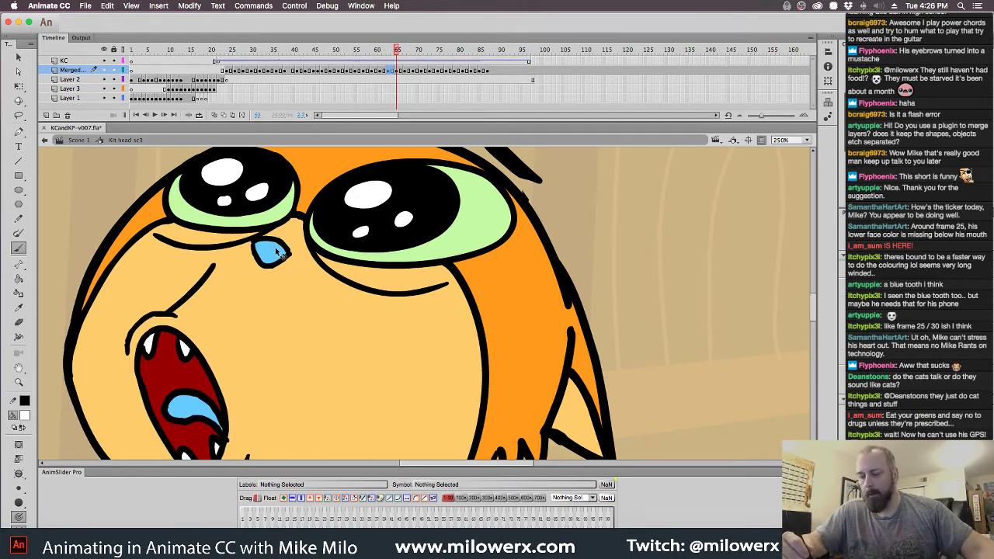
click(282, 253)
key(period)
key(period)
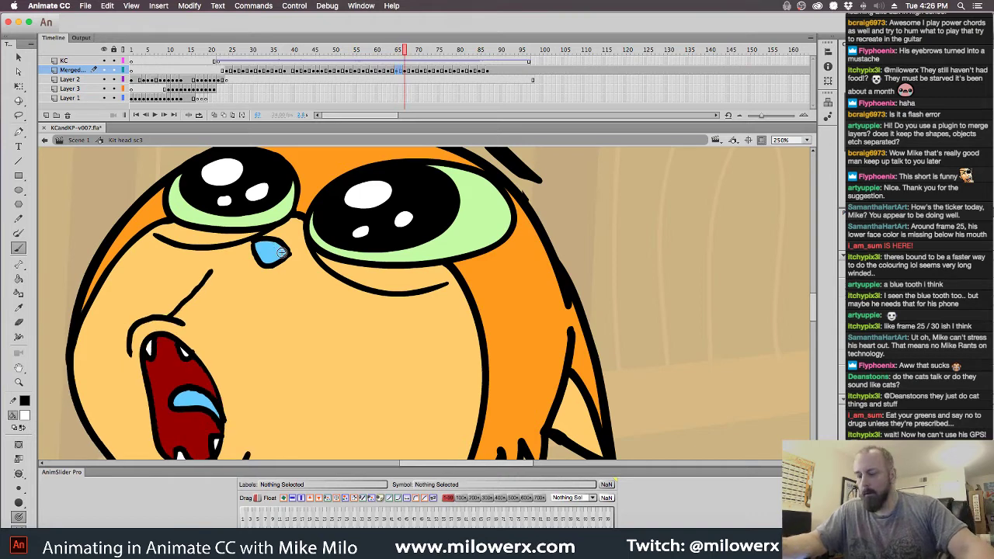
click(283, 254)
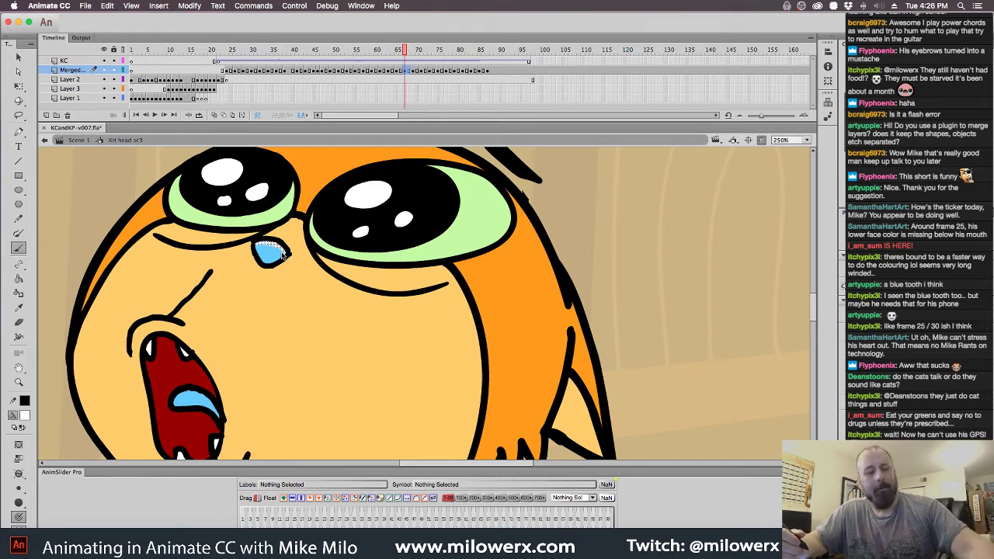
key(period)
key(period)
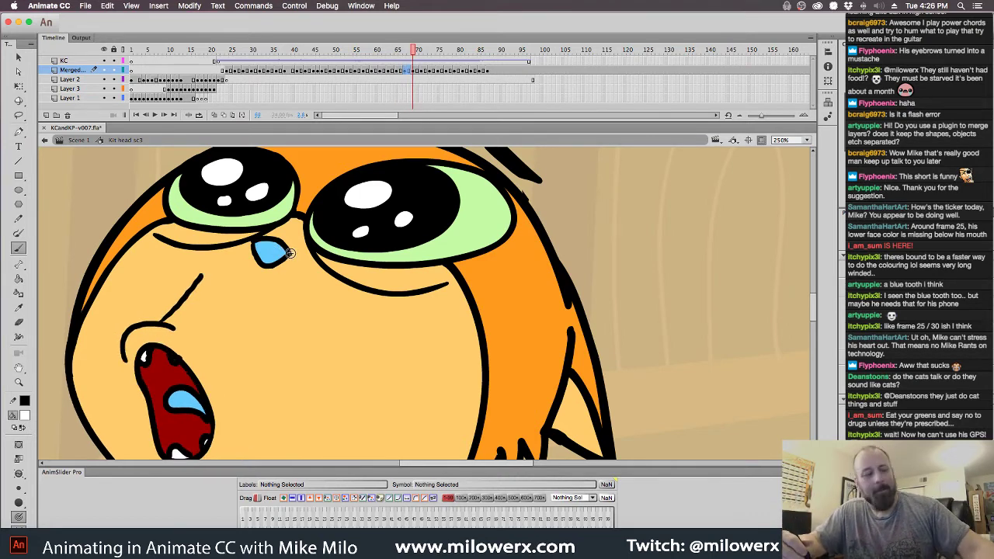
click(294, 252)
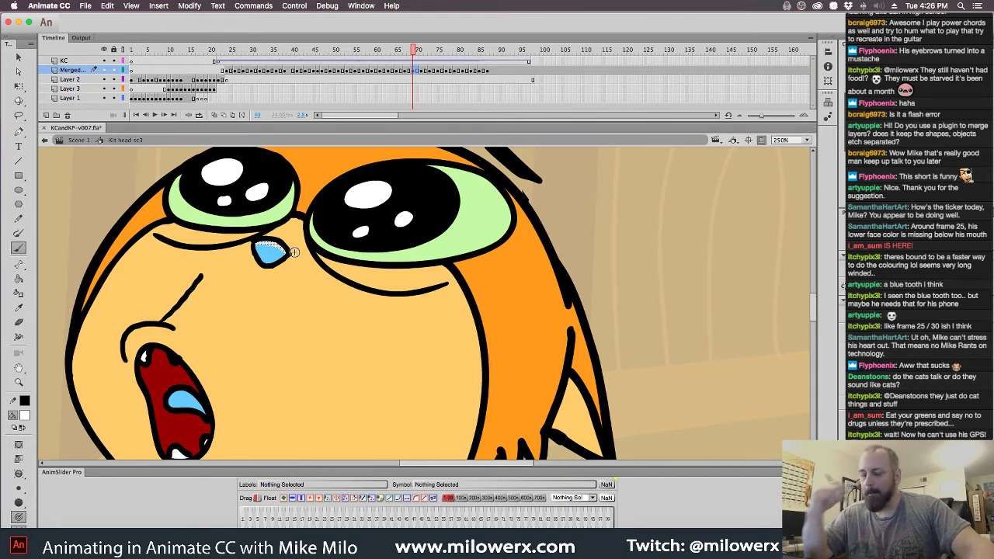
- Go to frame 71, select the blue nose fill and brush a white highlight along its upper edge
key(period)
key(period)
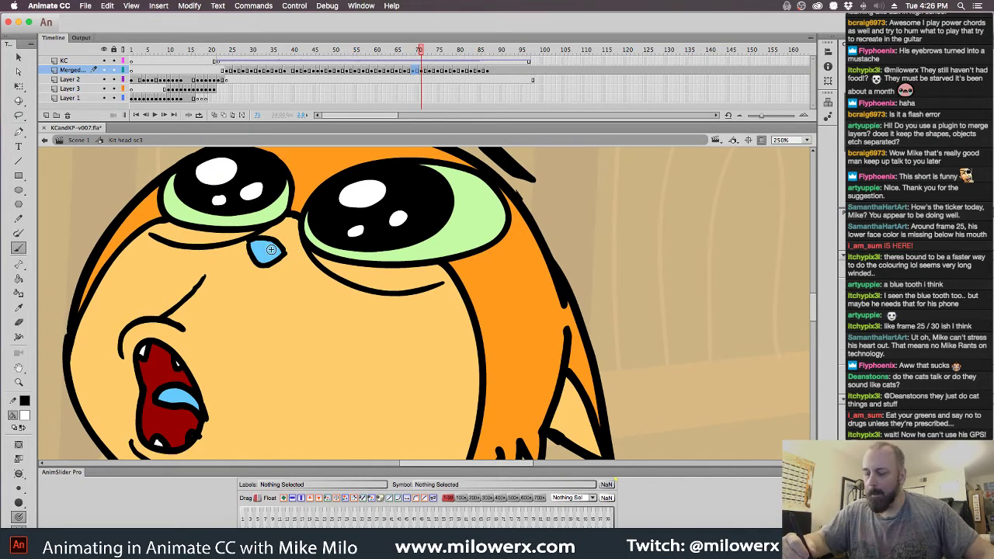
click(272, 253)
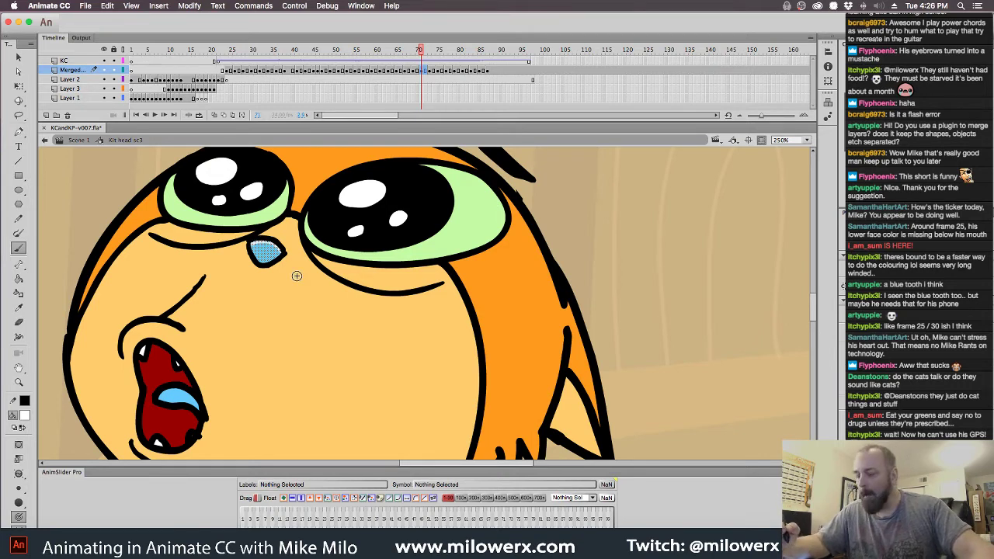
- Return to frame 72, select the blue nose fill and thicken its white highlight with the brush
key(period)
key(period)
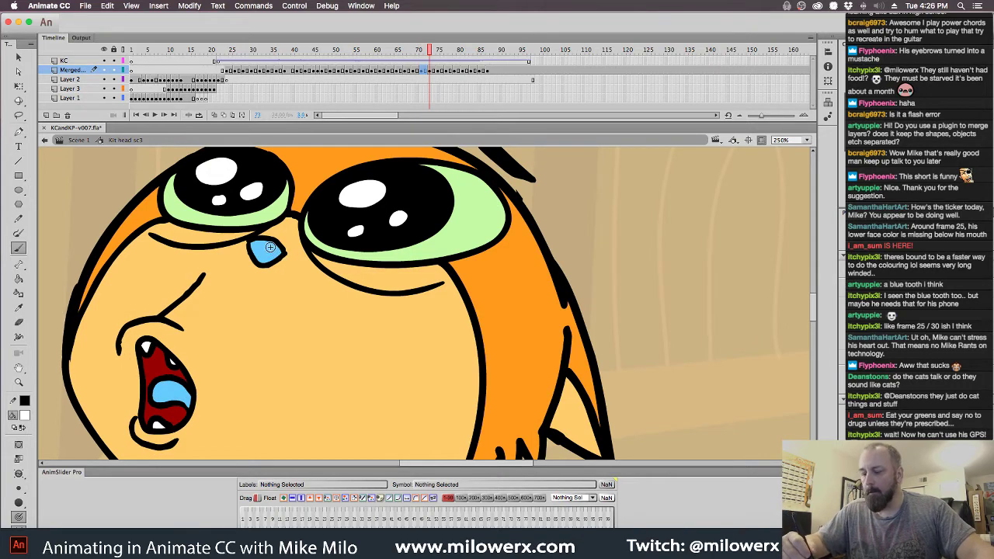
key(comma)
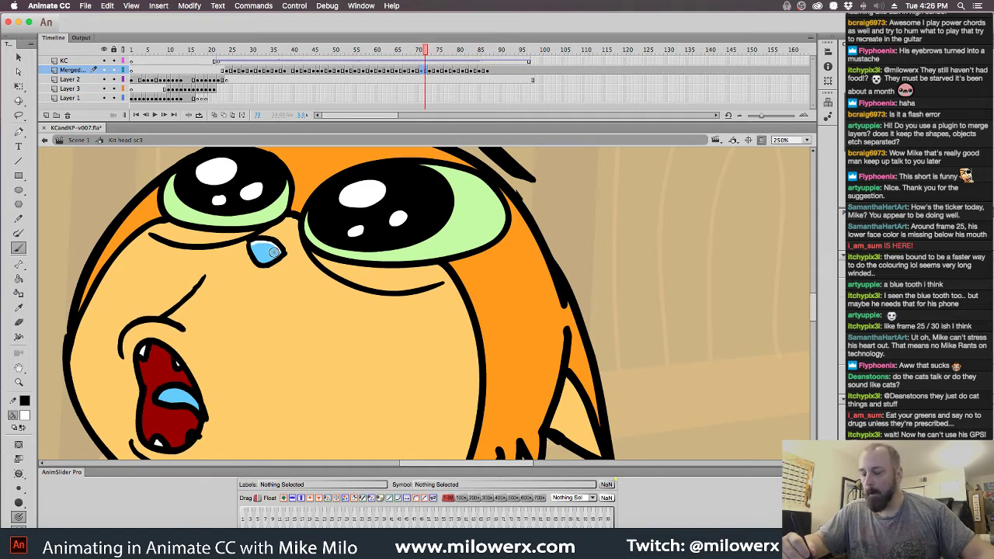
click(258, 248)
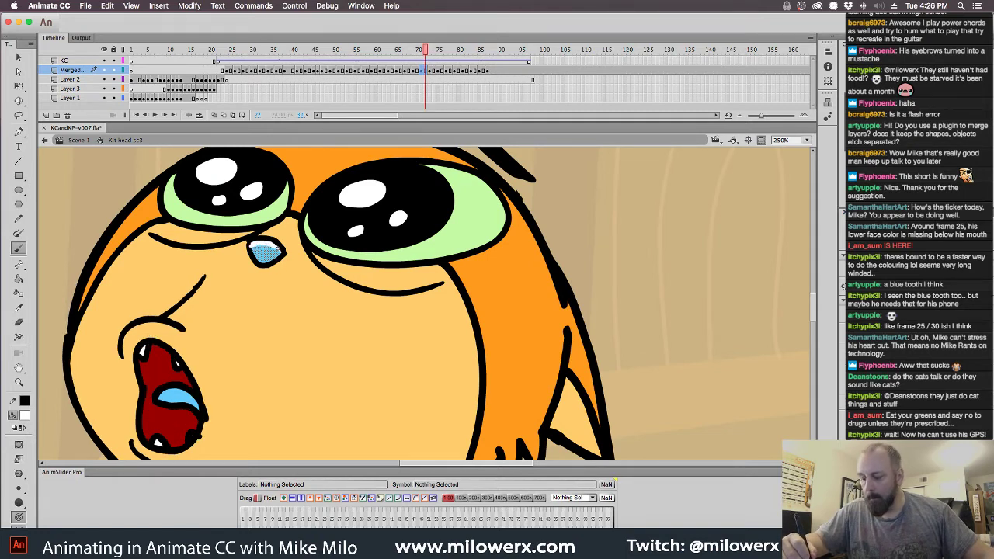
click(165, 175)
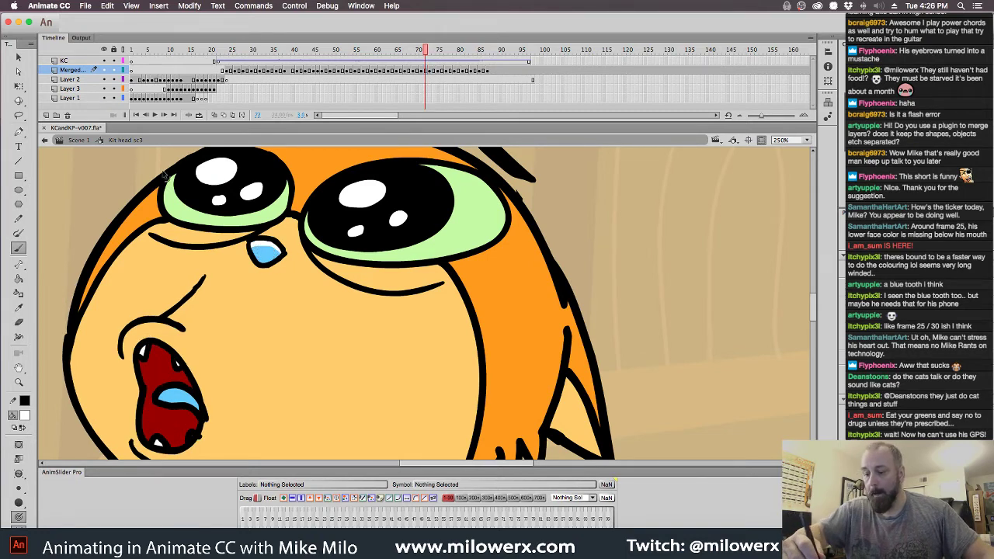
- Copy the thickened white nose highlight from frame 72 and paste it in place on frames 73, 75 and 77
click(278, 256)
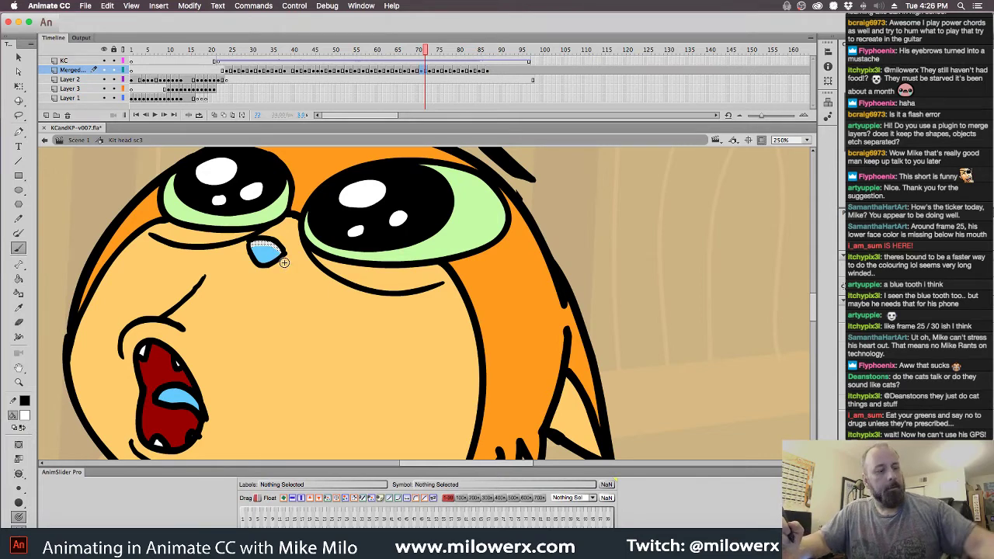
key(period)
click(284, 263)
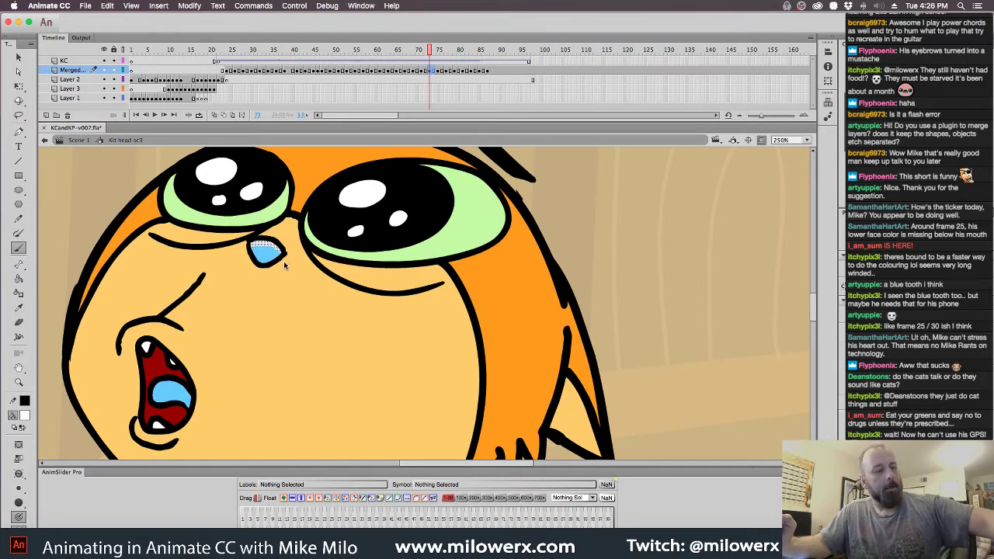
key(period)
key(period)
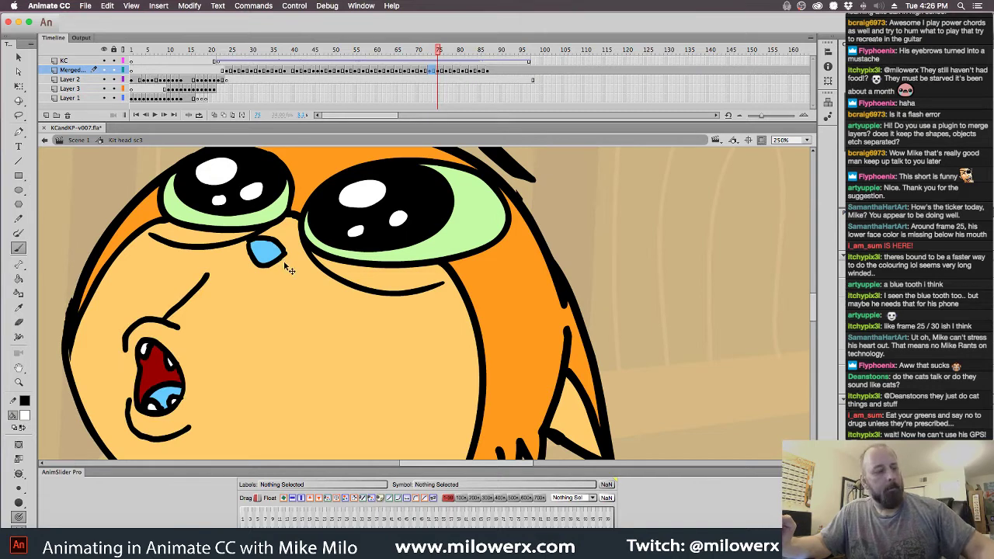
click(284, 264)
key(period)
key(period)
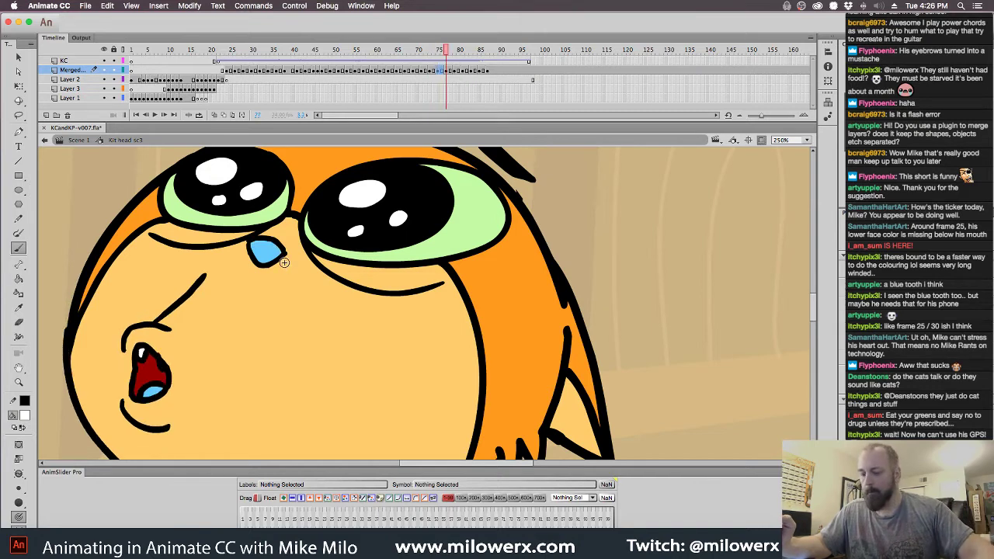
click(285, 265)
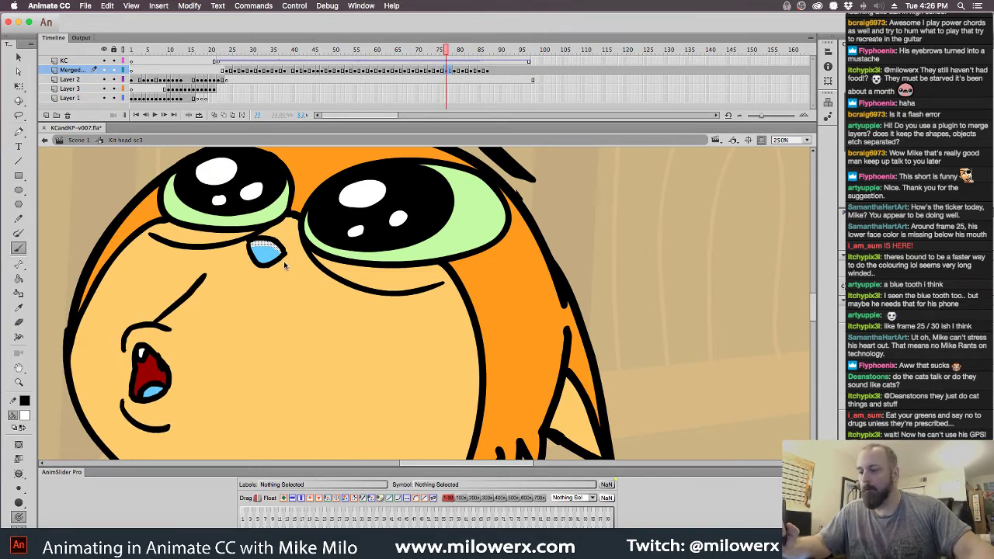
- Paste the same white nose highlight in place on frames 79 and 81
key(period)
key(period)
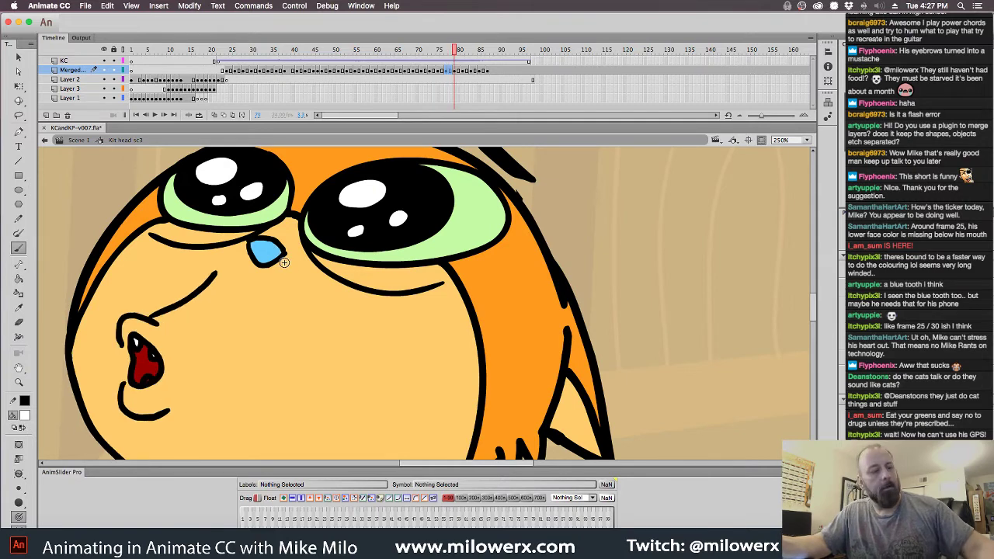
key(period)
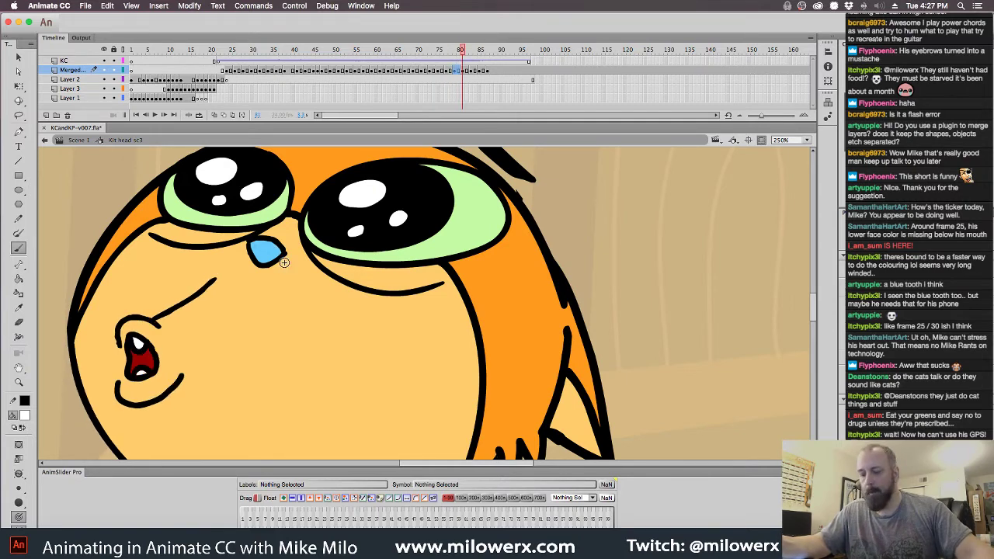
key(period)
- Go to frame 83, select the blue nose fill and paint a white highlight on its upper part
key(period)
key(period)
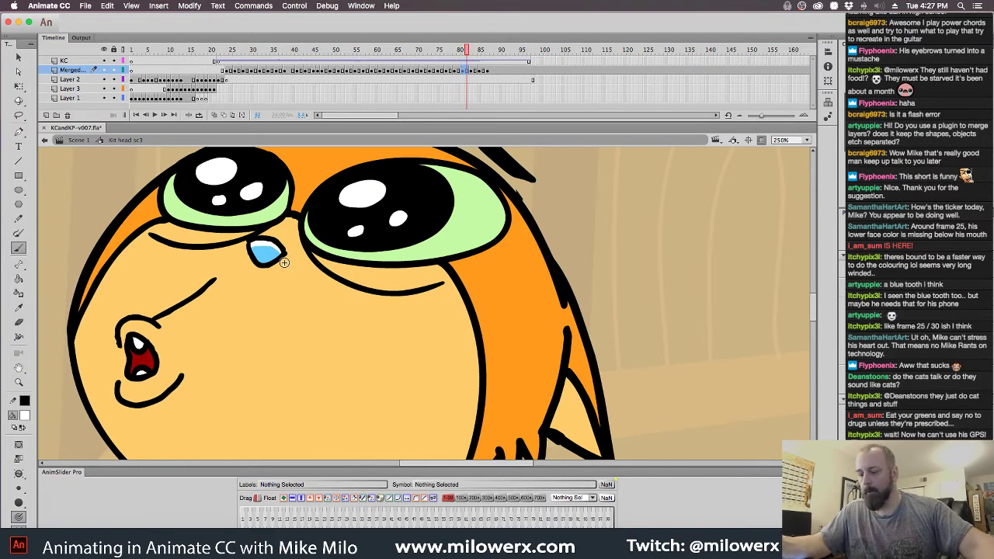
click(265, 251)
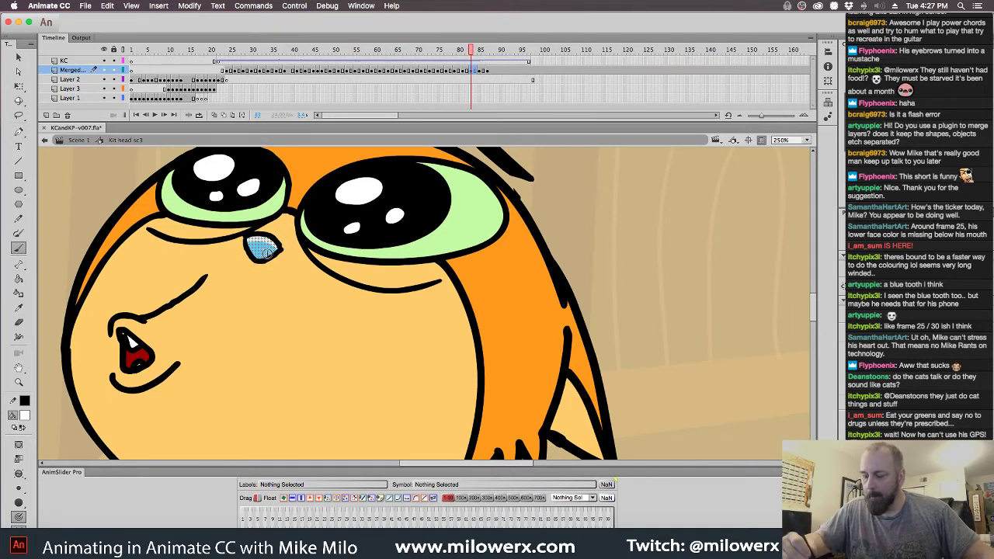
- Copy the white nose highlight from frame 84, paste it in place on frame 85 and advance to frame 87
key(period)
key(period)
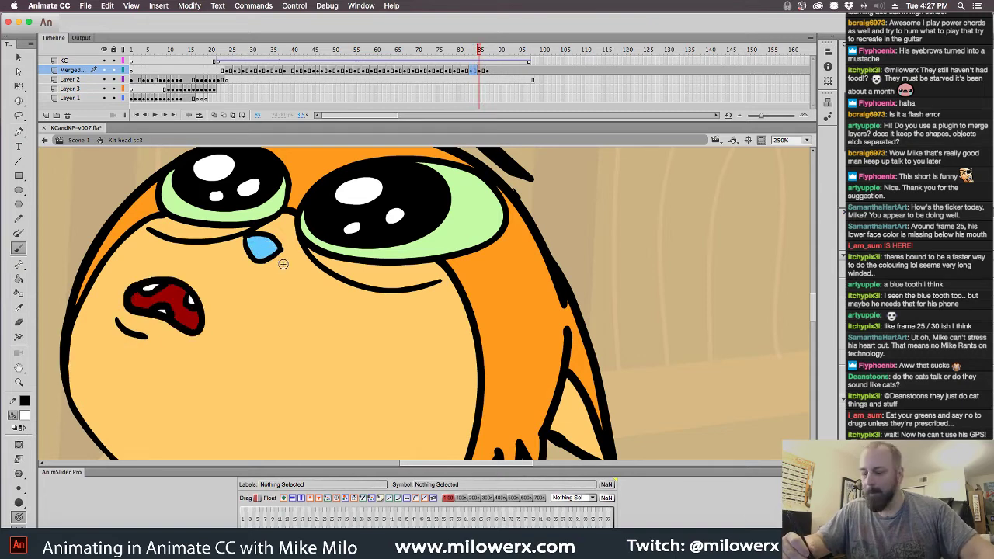
key(comma)
click(268, 247)
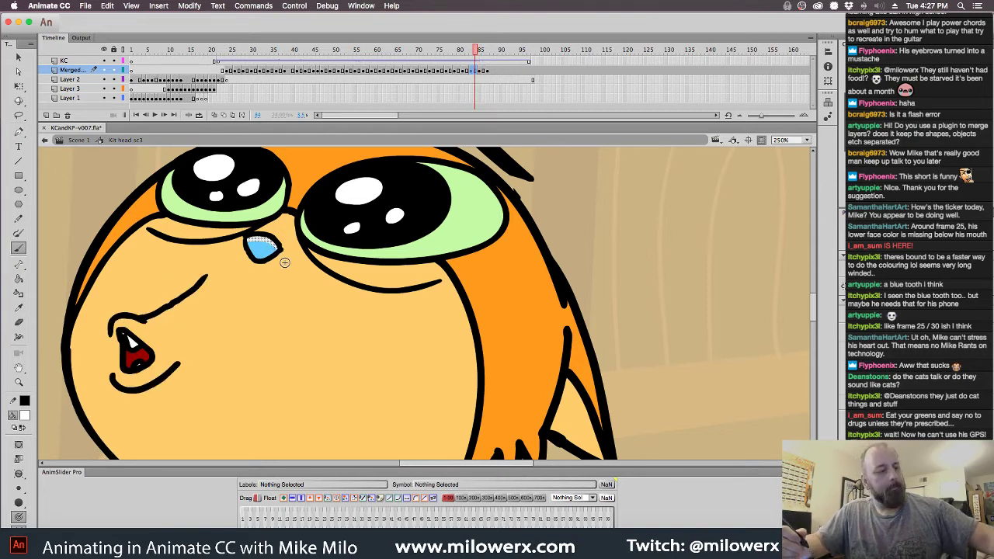
key(period)
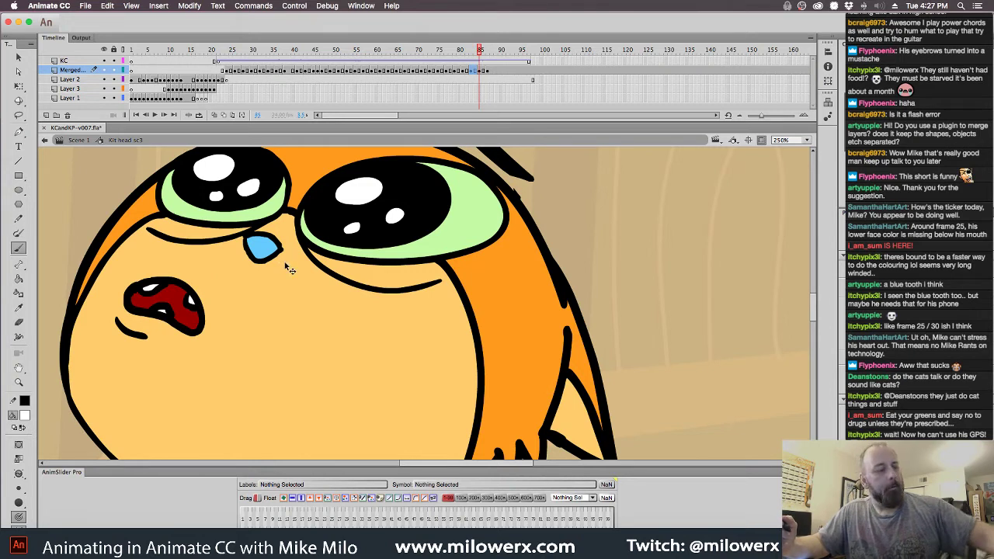
key(super+shift+v)
key(period)
key(period)
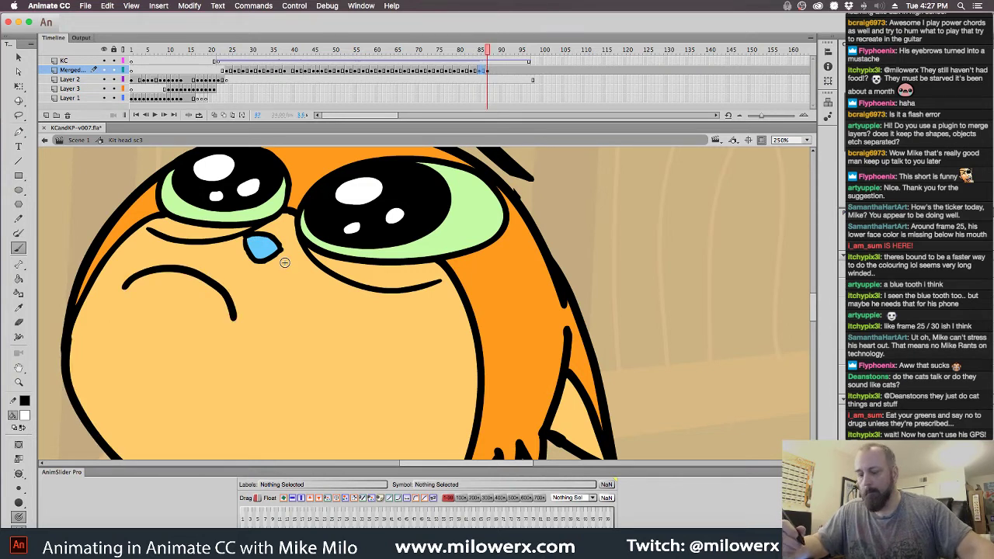
- Paste the white nose highlight in place on frame 87 and advance to frame 88 to view the whole head
key(super+shift+v)
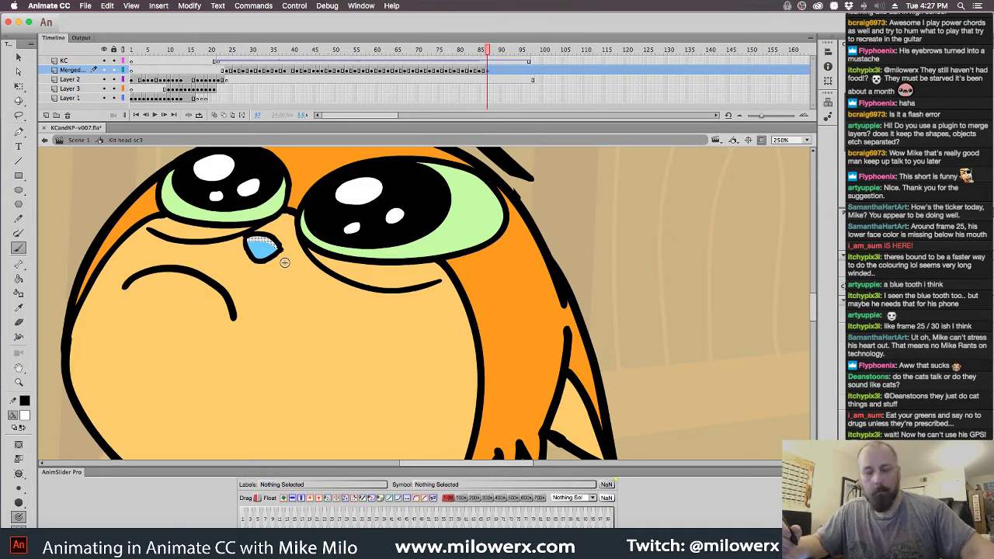
key(period)
key(ctrl+minus)
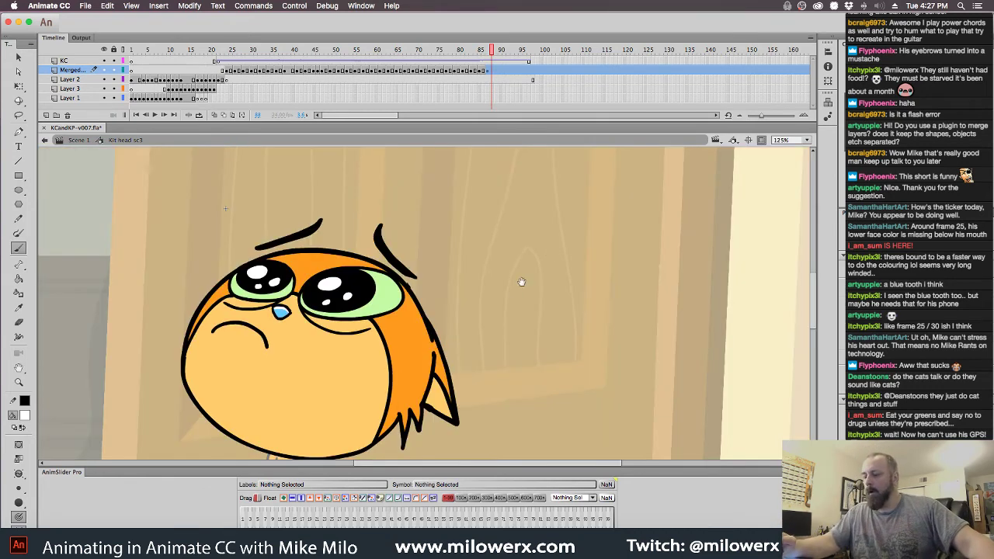
drag(510, 303, 528, 215)
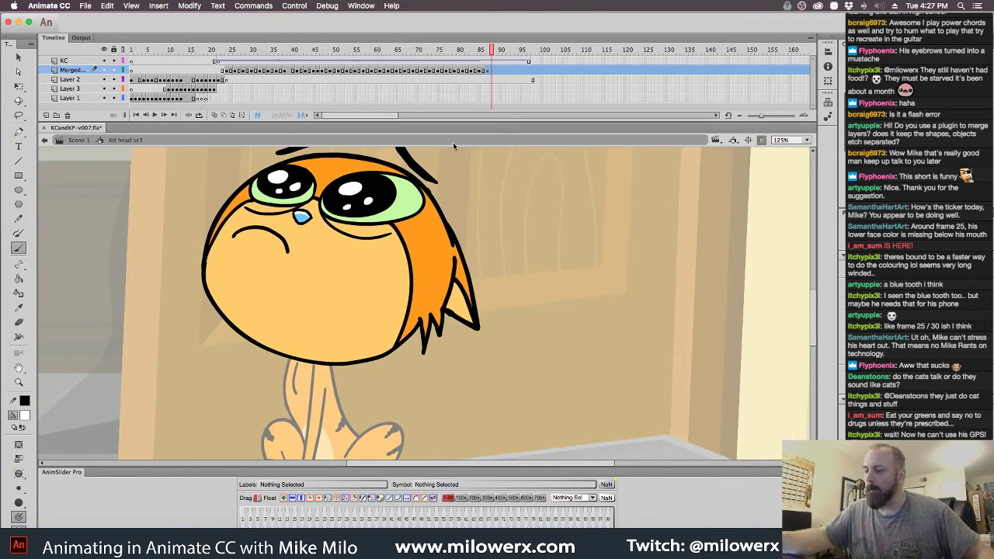
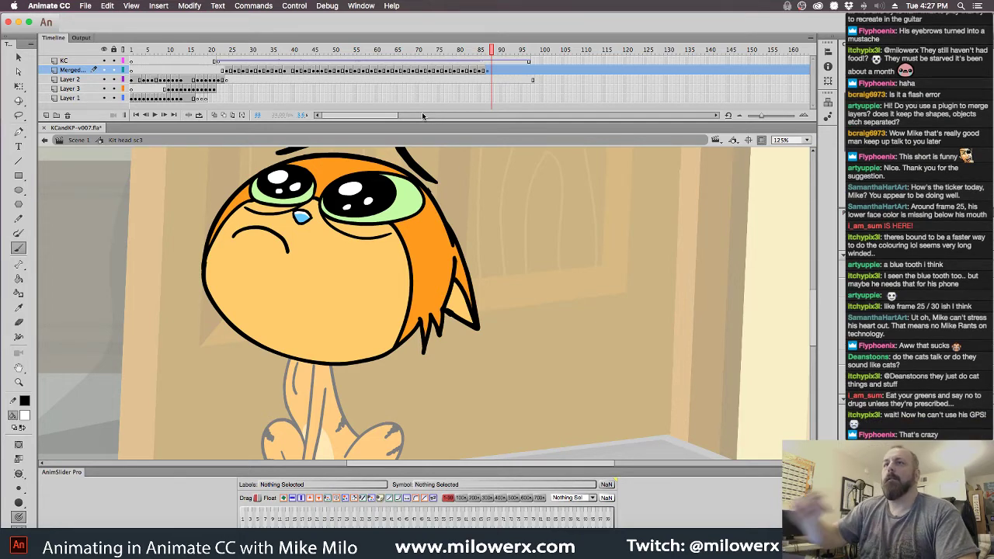
- Scrub back through the head animation, return to Scene 1 and go to frame 985 of the main timeline
key(v)
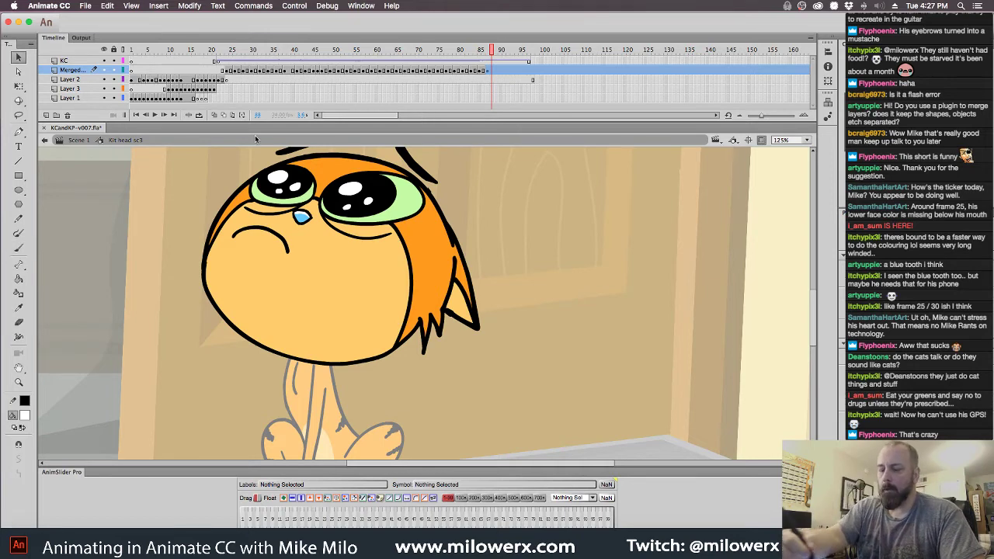
drag(38, 222, 17, 223)
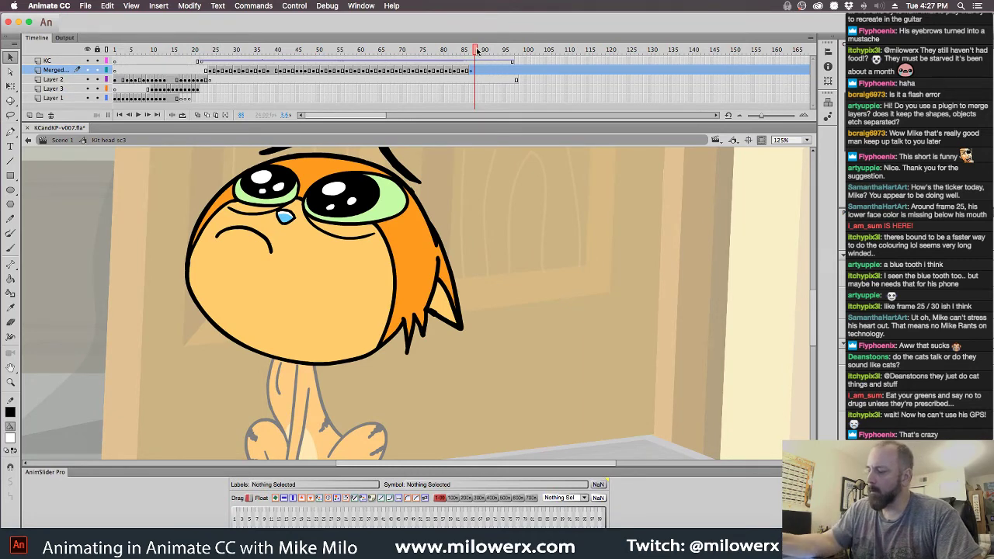
drag(476, 49, 302, 101)
click(62, 139)
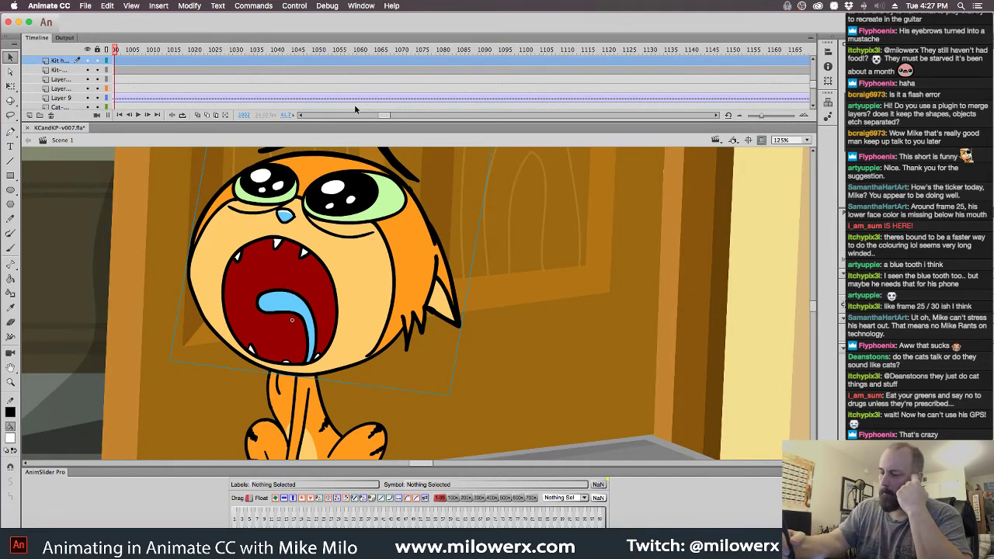
click(300, 115)
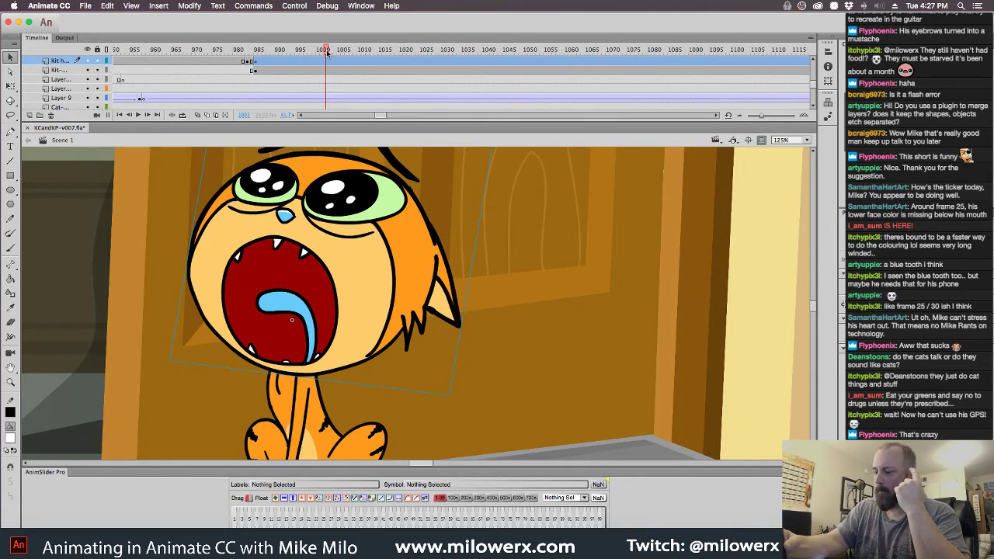
drag(326, 51, 256, 75)
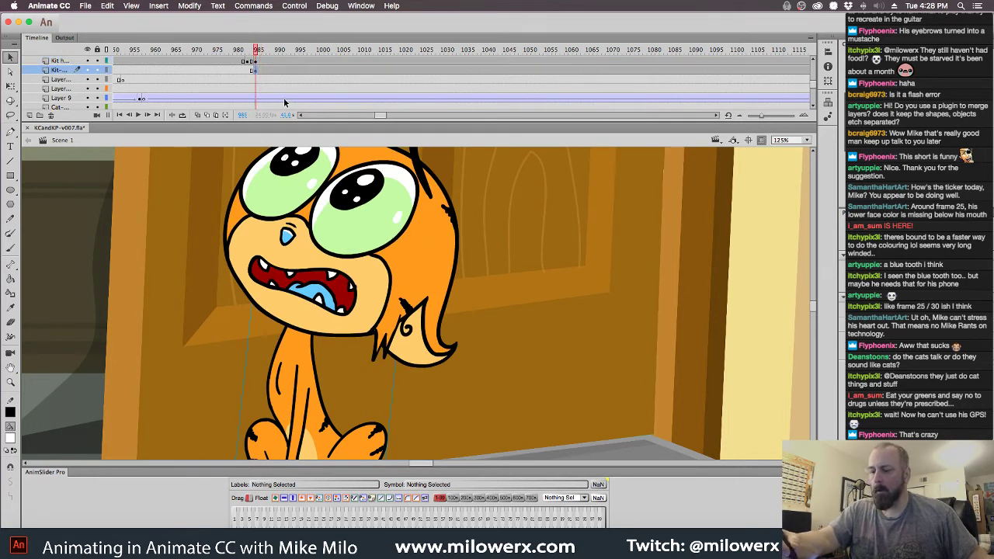
- Add a new layer directly beneath the two Kit layers and set the fill colour to red #FF0000
click(61, 80)
click(30, 116)
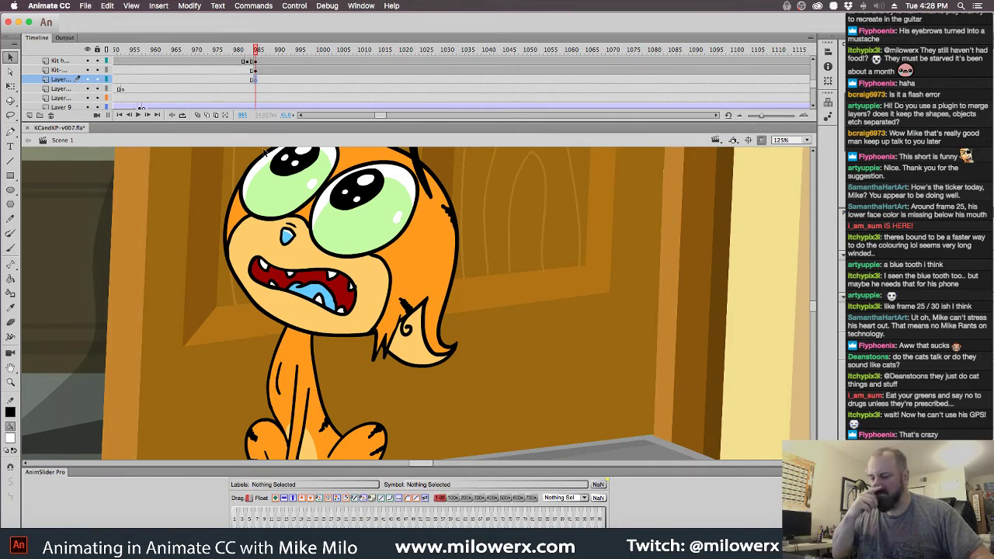
click(11, 438)
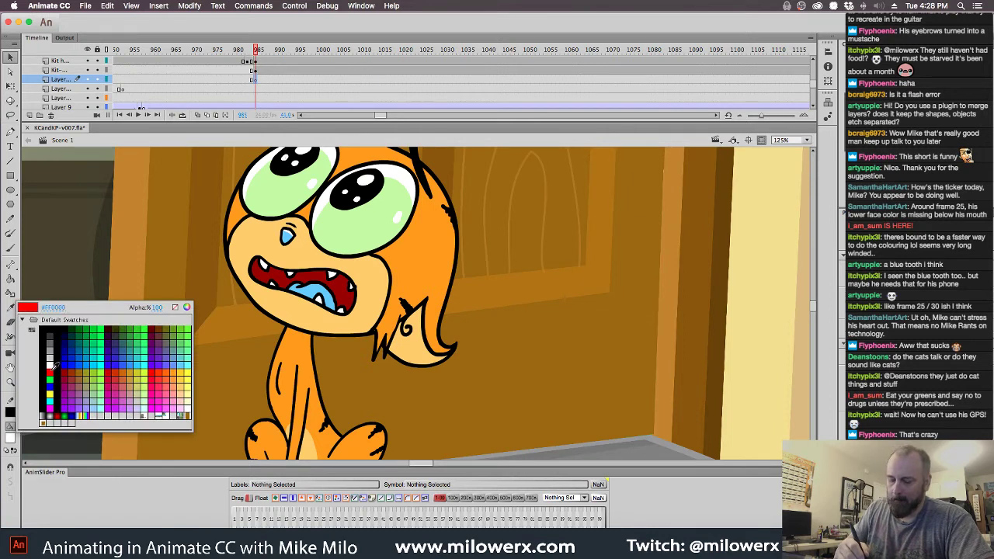
click(49, 371)
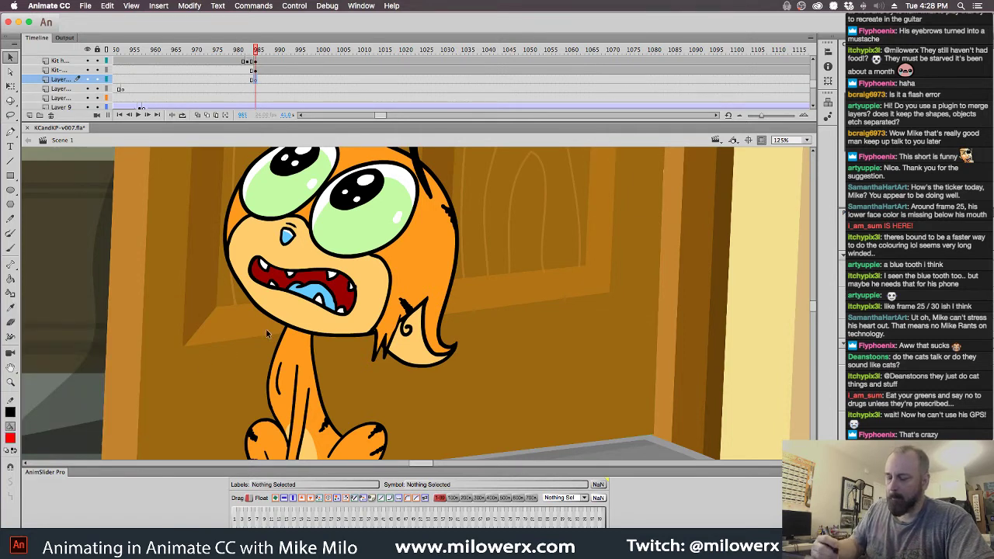
- Try a curved red brush stroke beside the cat's face on the new layer, and undo it
key(b)
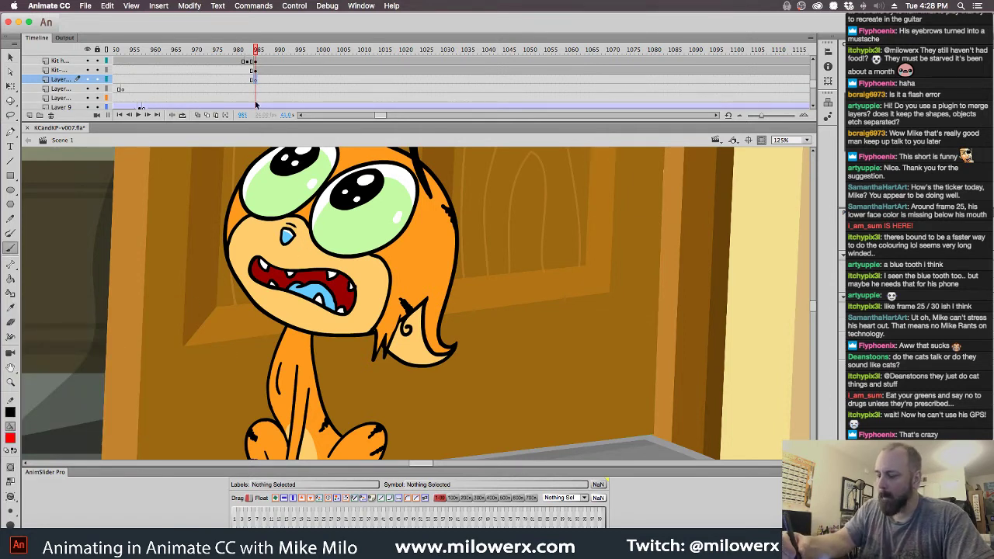
mouse_move(512, 363)
mouse_down()
mouse_move(582, 299)
mouse_move(616, 337)
mouse_up()
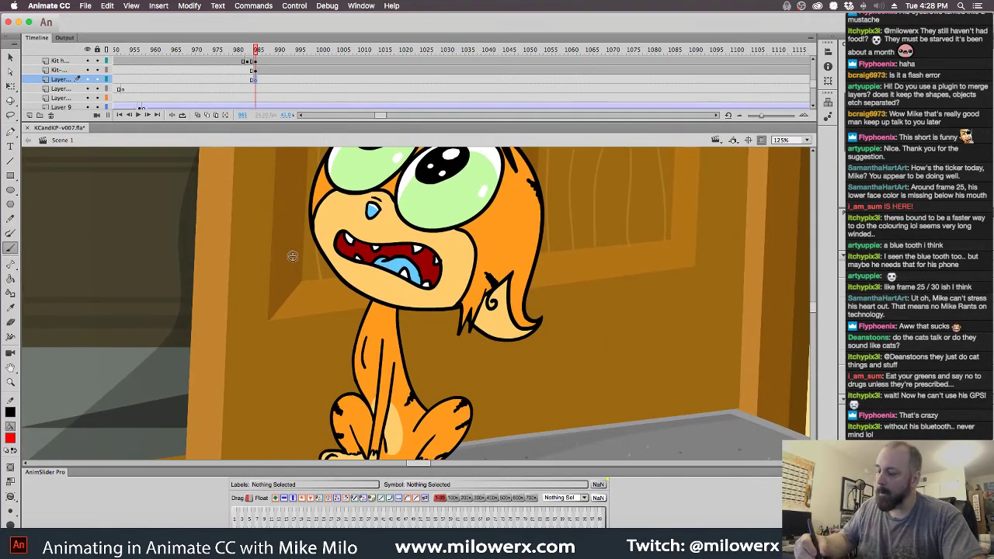
drag(261, 259, 274, 248)
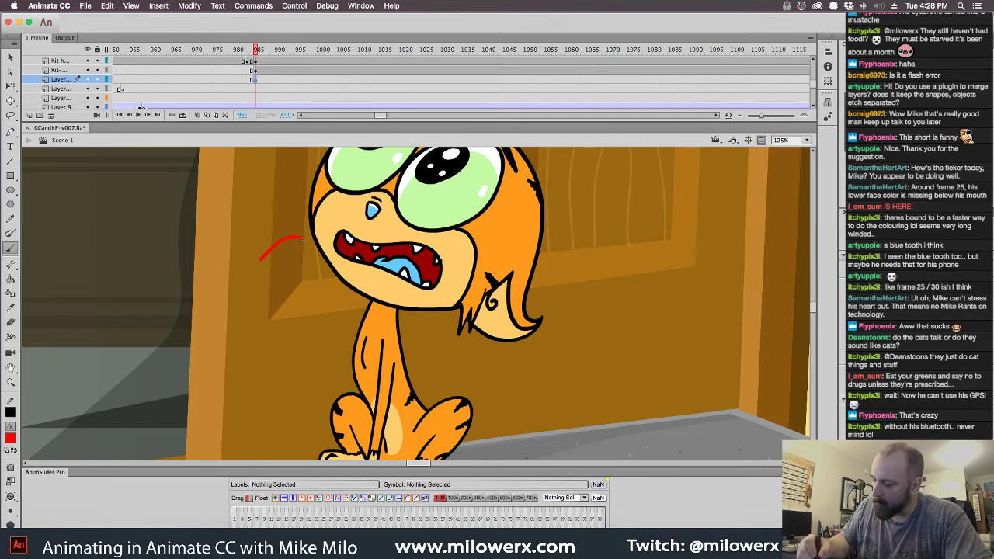
key(super+z)
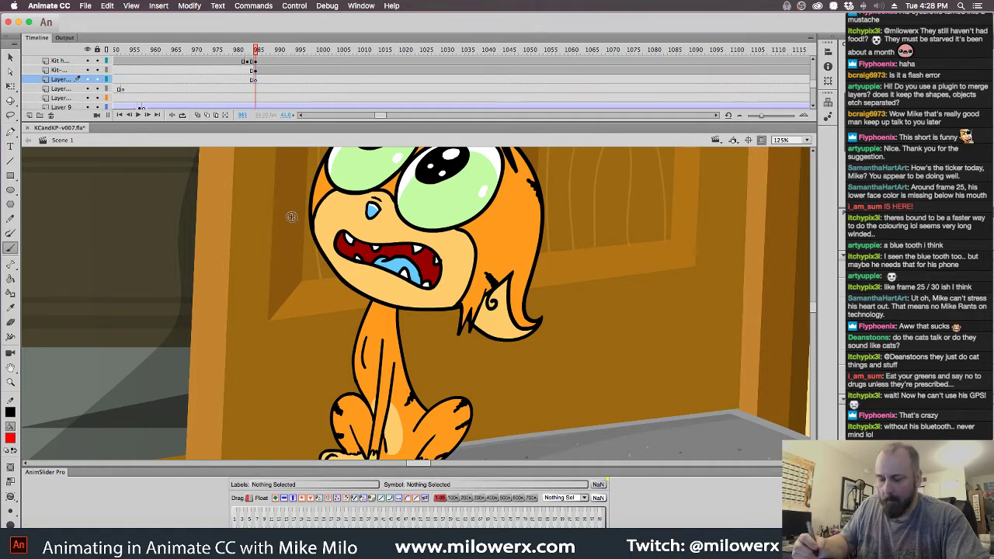
- Make the keyframe of the layer beneath the two Kit layers active and set the brush mode to Paint Normal
click(256, 70)
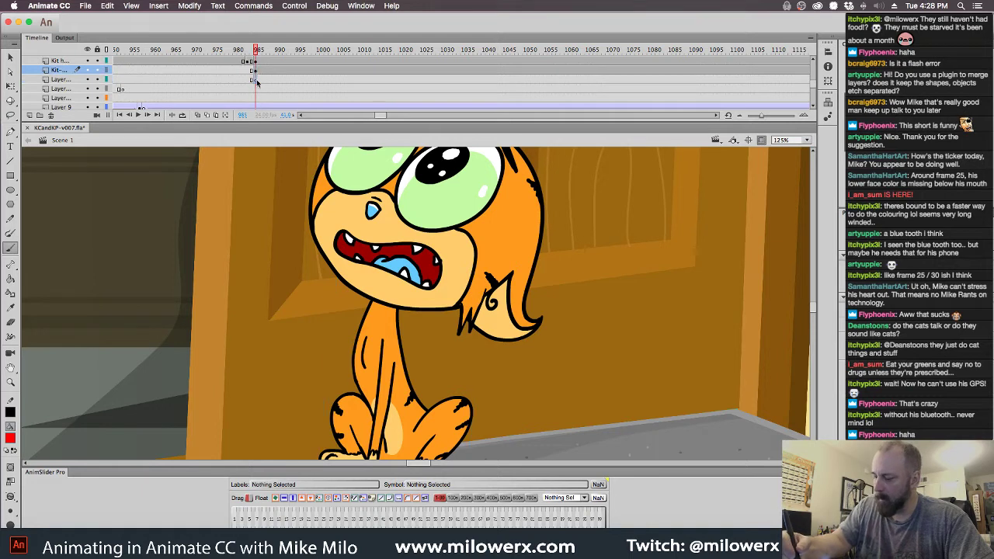
click(258, 80)
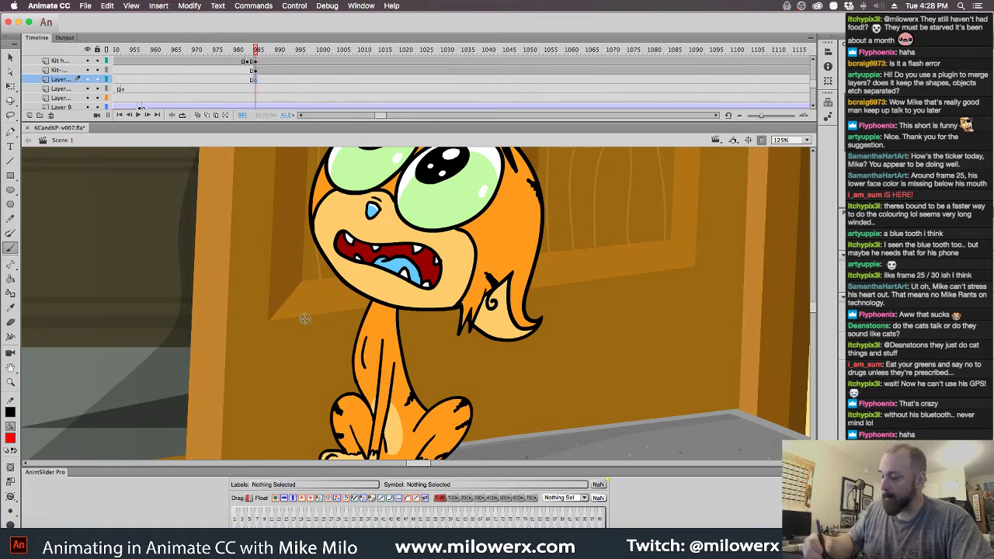
click(11, 496)
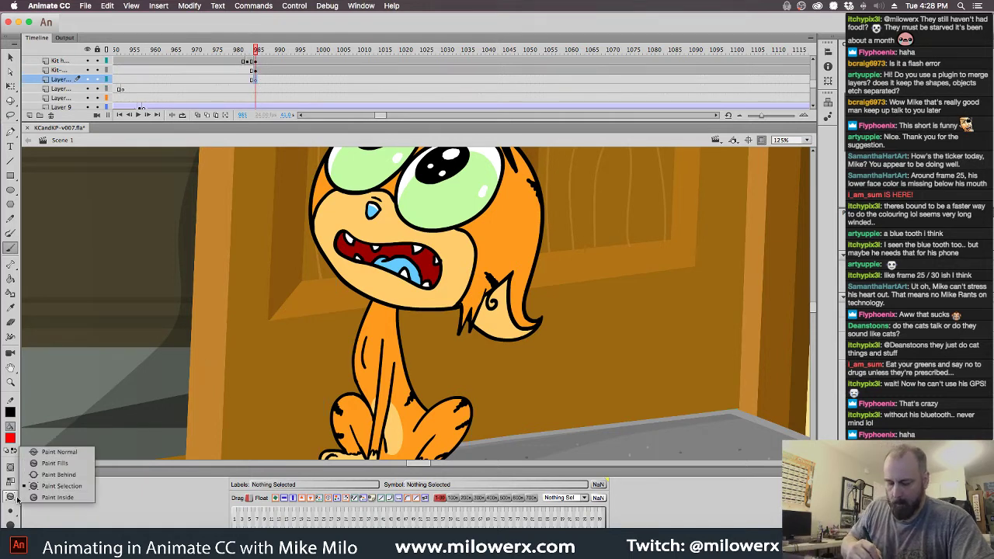
click(52, 454)
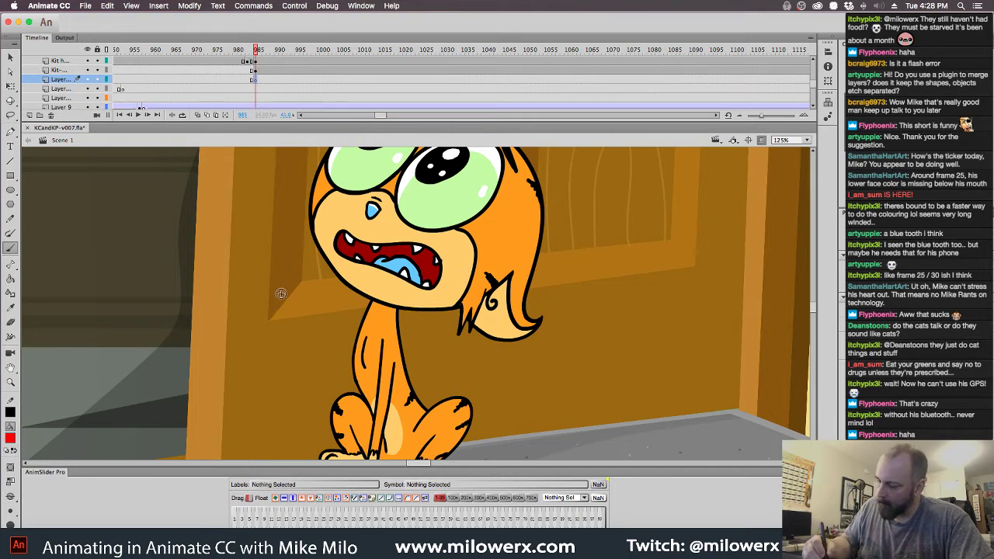
drag(259, 287, 272, 269)
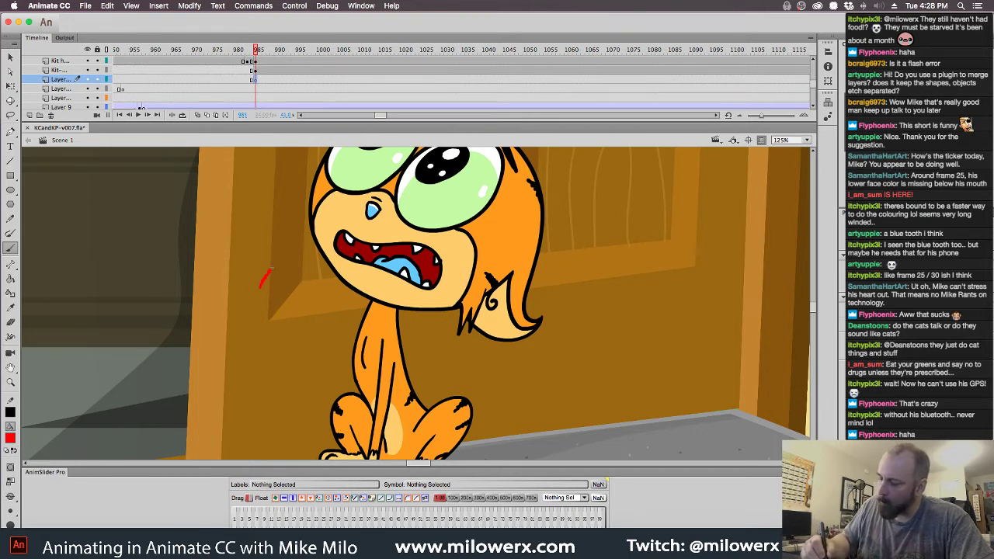
mouse_move(300, 271)
mouse_down()
mouse_move(291, 293)
mouse_move(279, 290)
mouse_move(289, 300)
mouse_move(271, 316)
mouse_move(286, 305)
mouse_move(264, 279)
mouse_move(259, 319)
mouse_move(267, 274)
mouse_up()
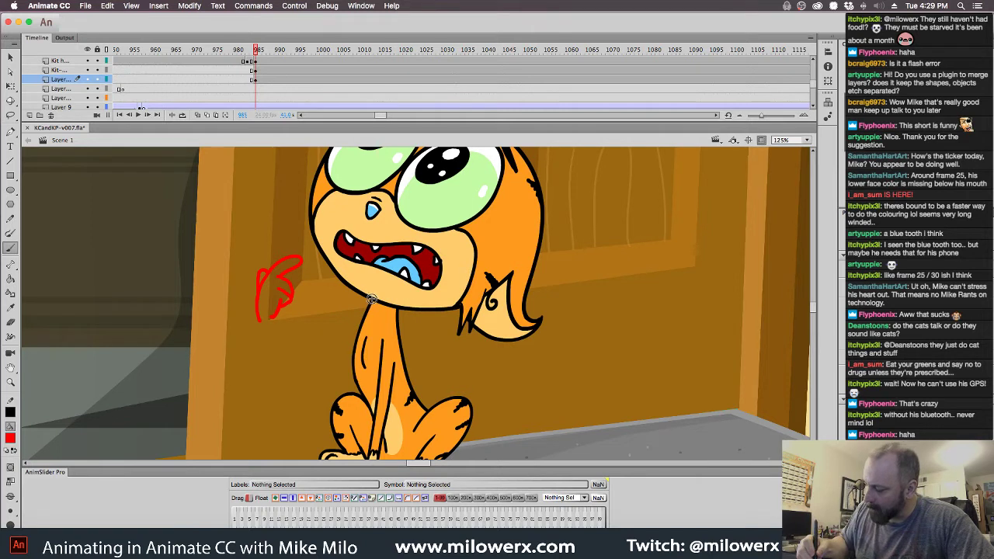
drag(371, 302, 361, 314)
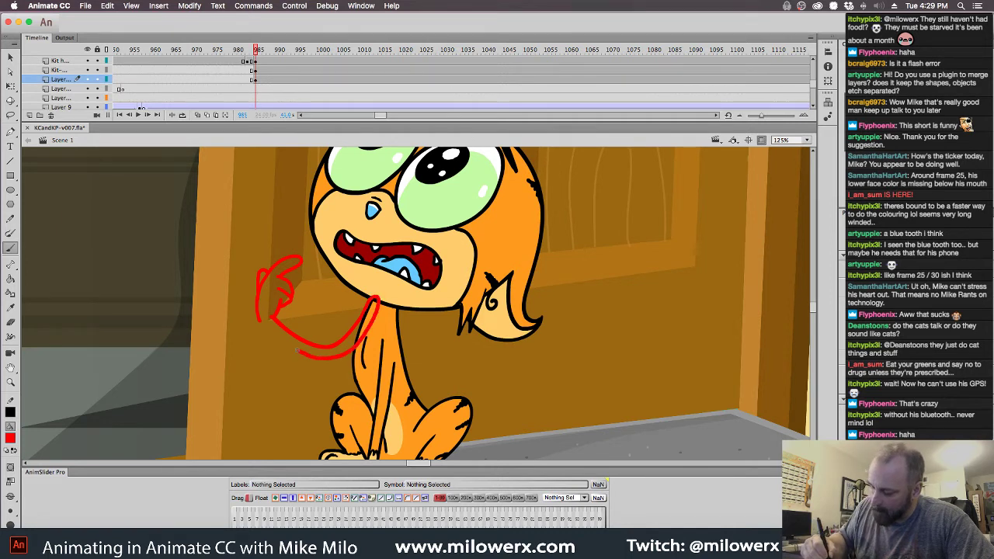
key(ctrl+z)
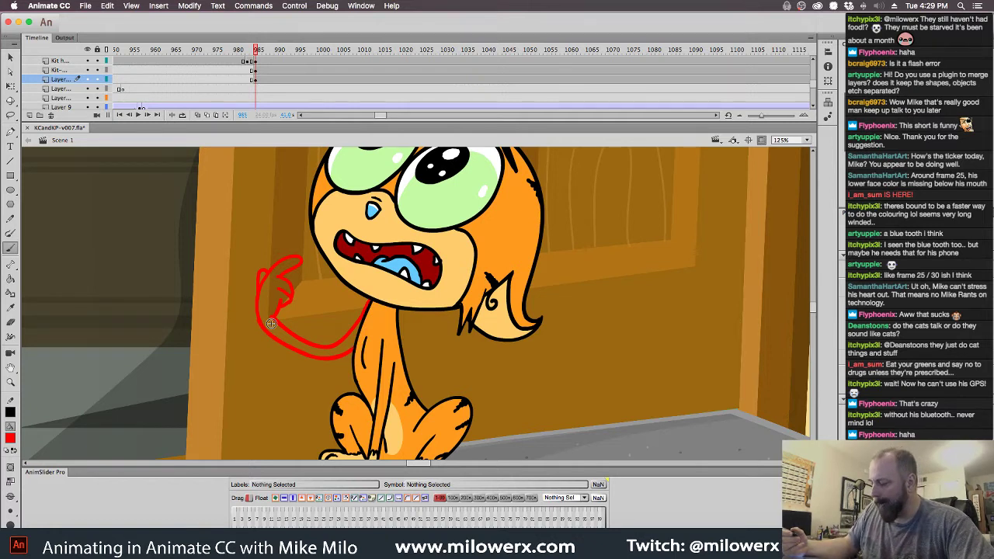
key(ctrl+a)
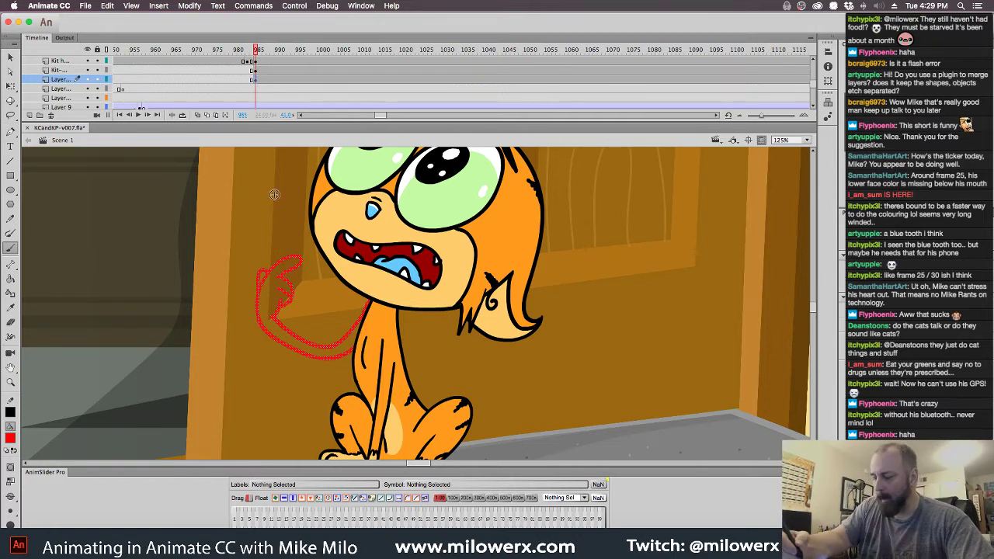
key(Delete)
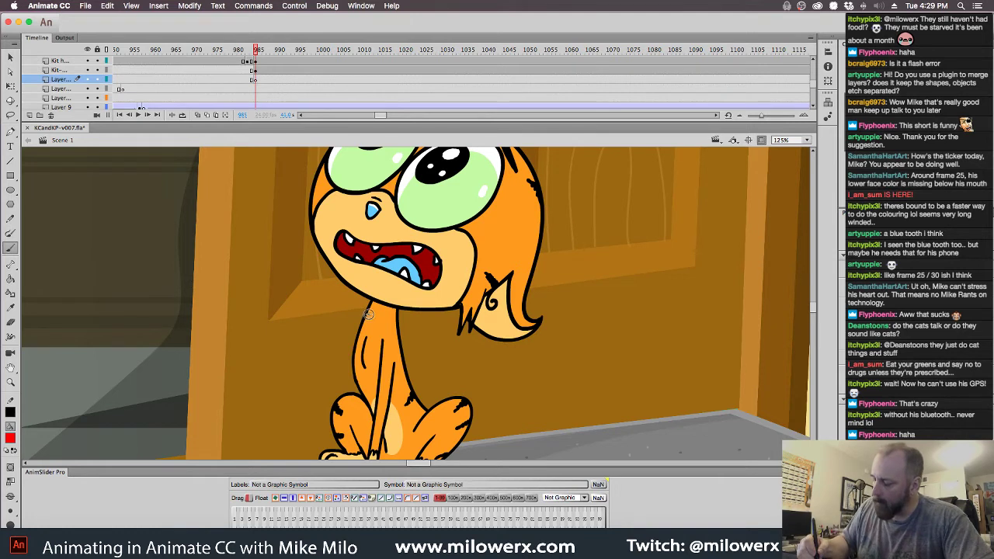
- Sketch the cat's raised arm in red, curving from the shoulder up to a hand with one finger touching the face
mouse_move(373, 304)
mouse_down()
mouse_move(331, 352)
mouse_move(314, 349)
mouse_move(281, 289)
mouse_up()
drag(380, 307, 351, 350)
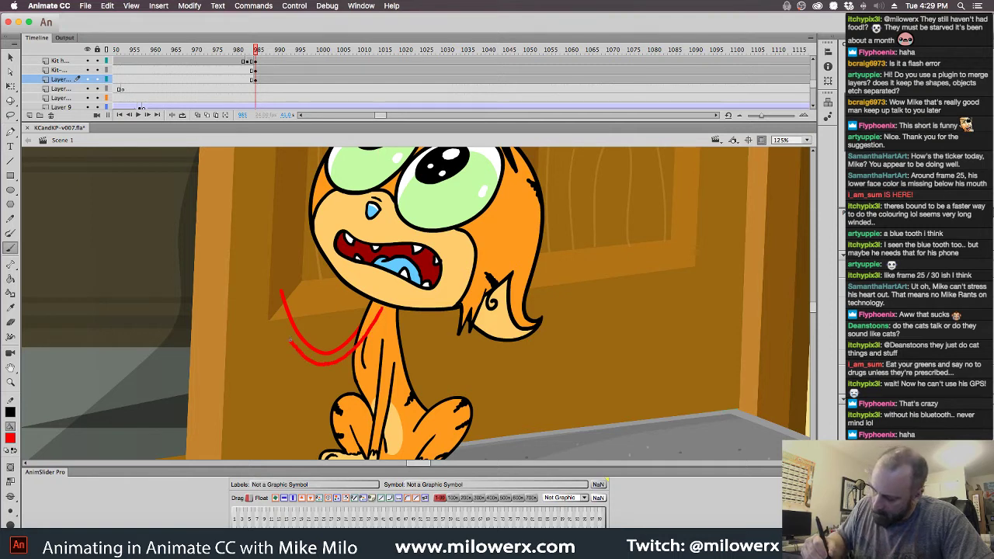
mouse_move(290, 340)
mouse_down()
mouse_move(266, 293)
mouse_move(307, 233)
mouse_move(320, 242)
mouse_move(303, 250)
mouse_up()
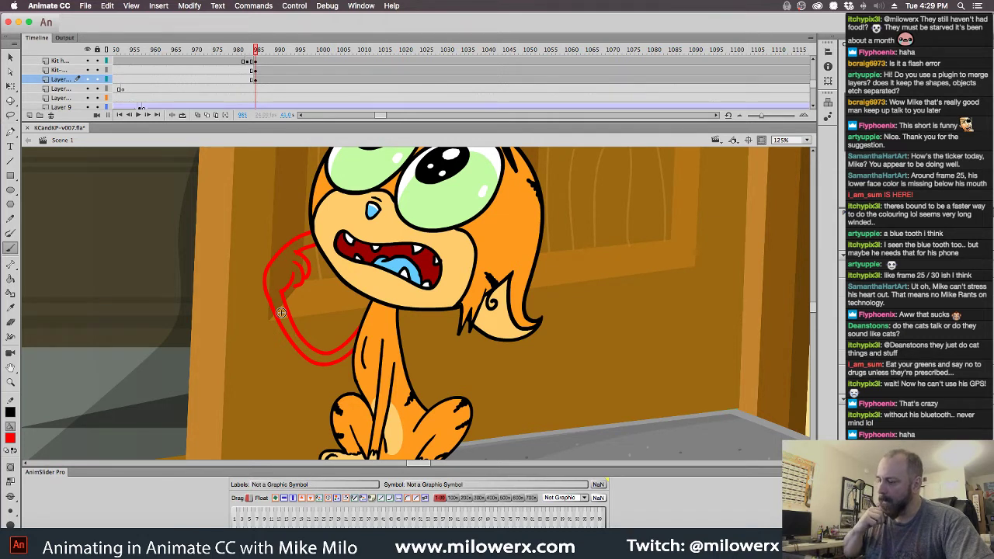
- Move the arm sketch's layer above the head layer and draw a small bump on the back of the hand
drag(75, 80, 66, 60)
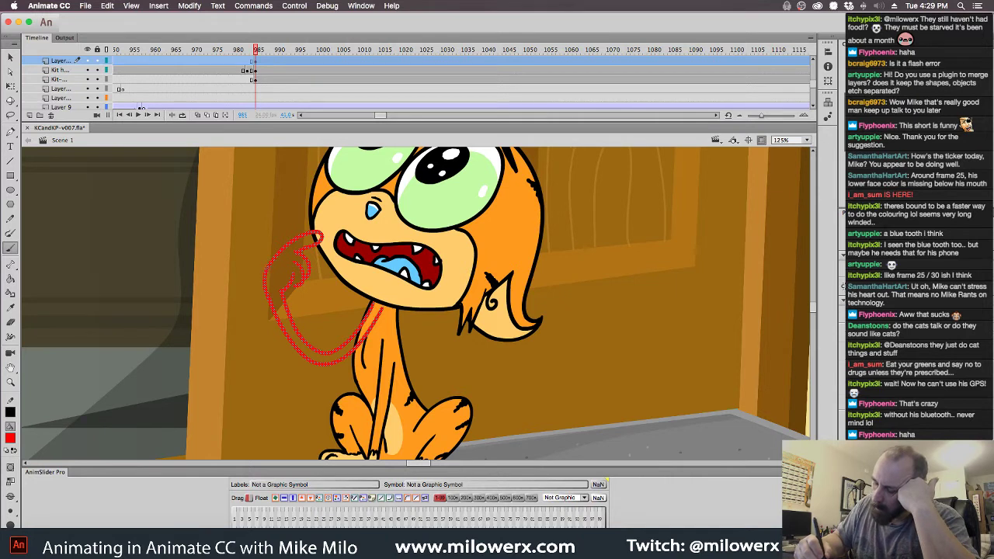
drag(287, 236, 292, 245)
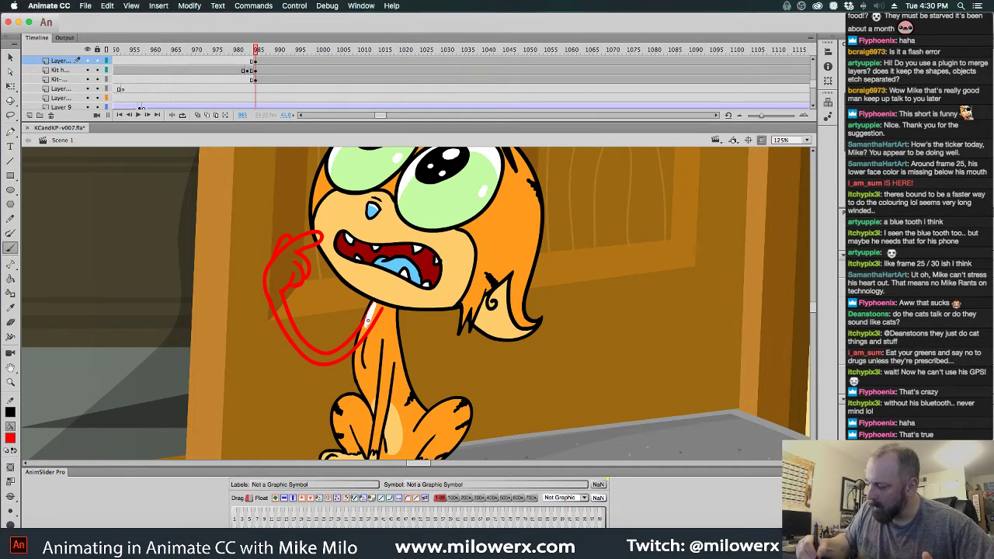
mouse_move(365, 326)
mouse_down()
mouse_move(378, 311)
mouse_move(371, 334)
mouse_up()
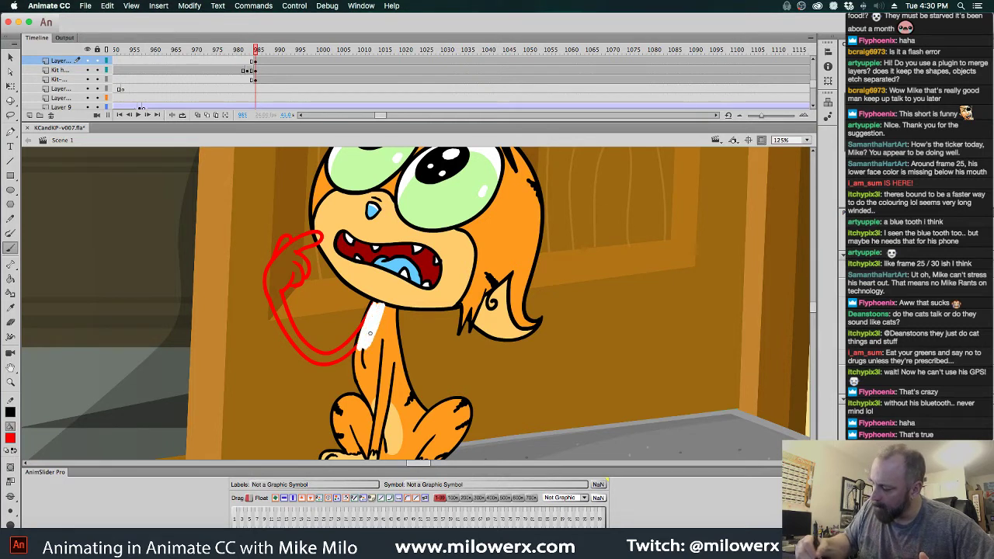
key(ctrl+z)
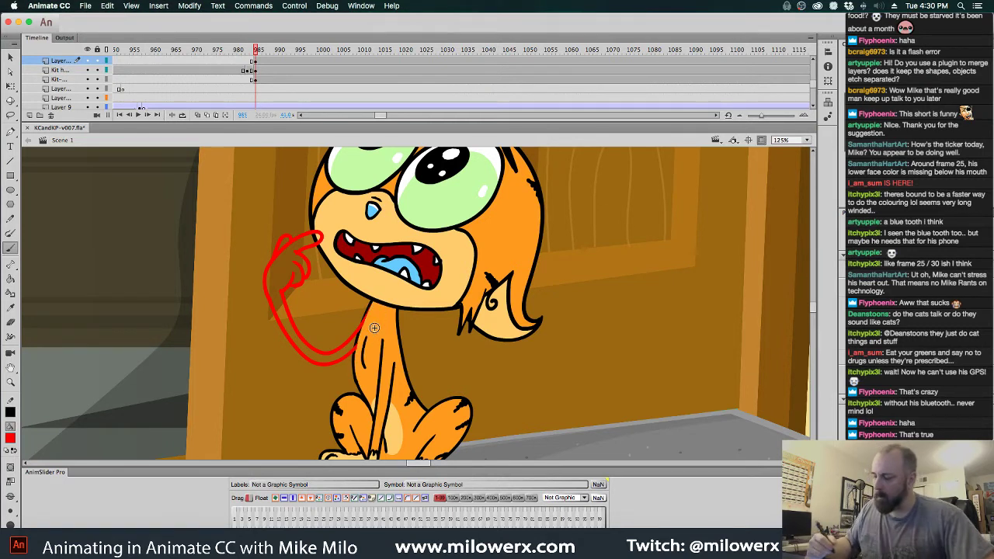
- Recolor the arm sketch to black #000000 and draw a jagged fur line across the wrist
click(262, 75)
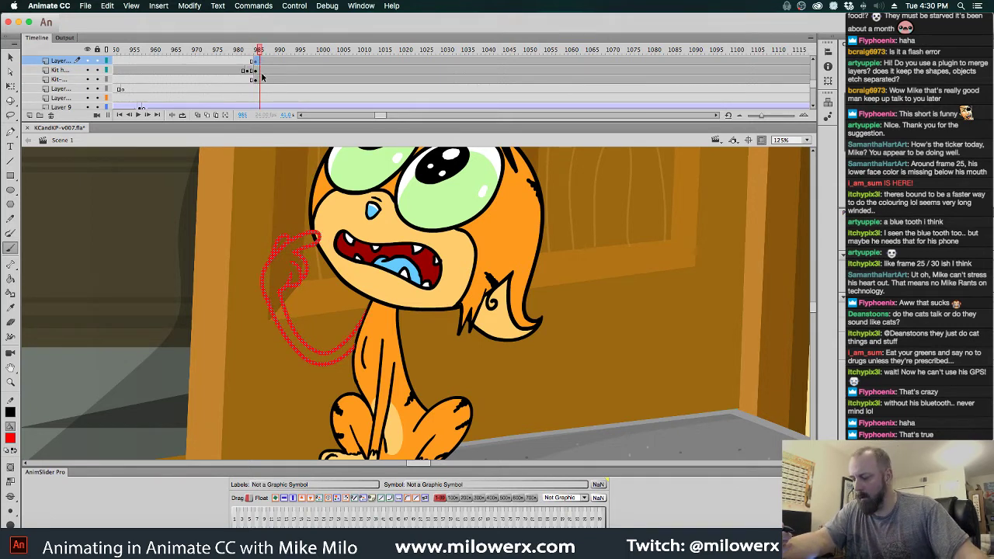
click(297, 215)
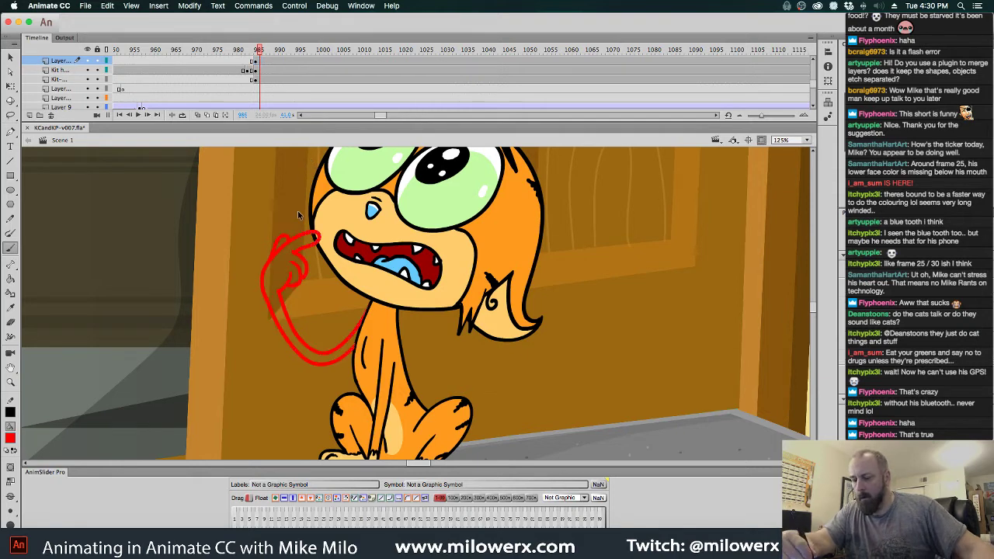
click(256, 61)
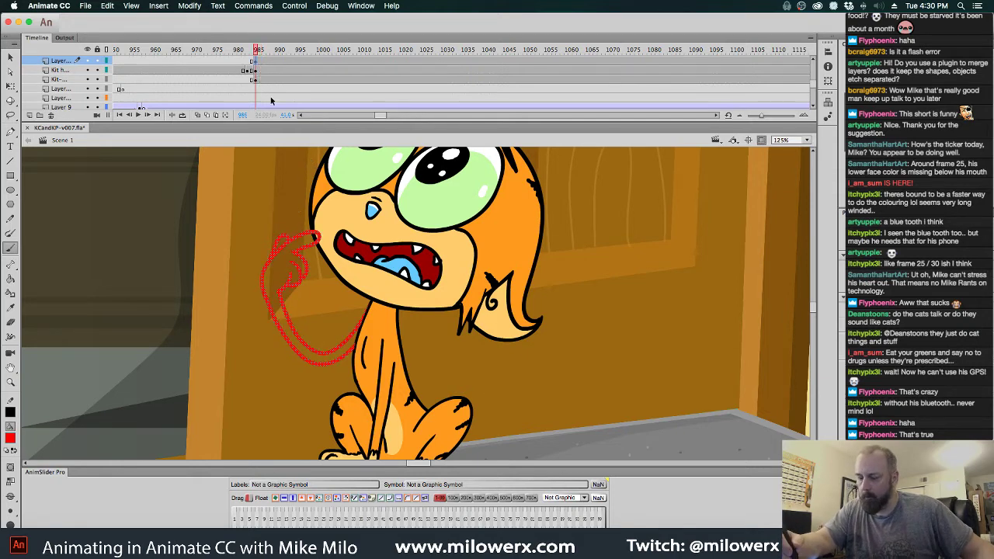
click(13, 439)
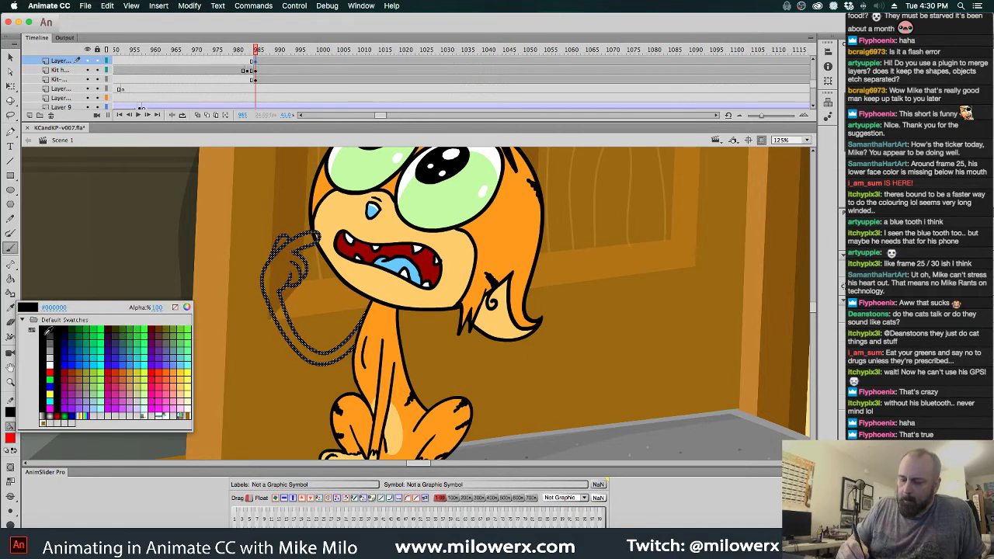
click(49, 333)
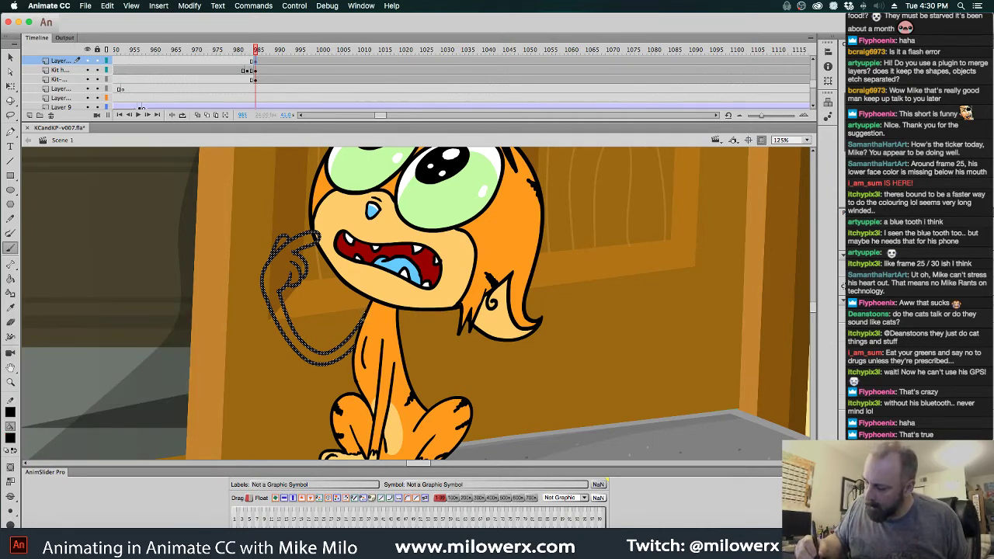
key(Escape)
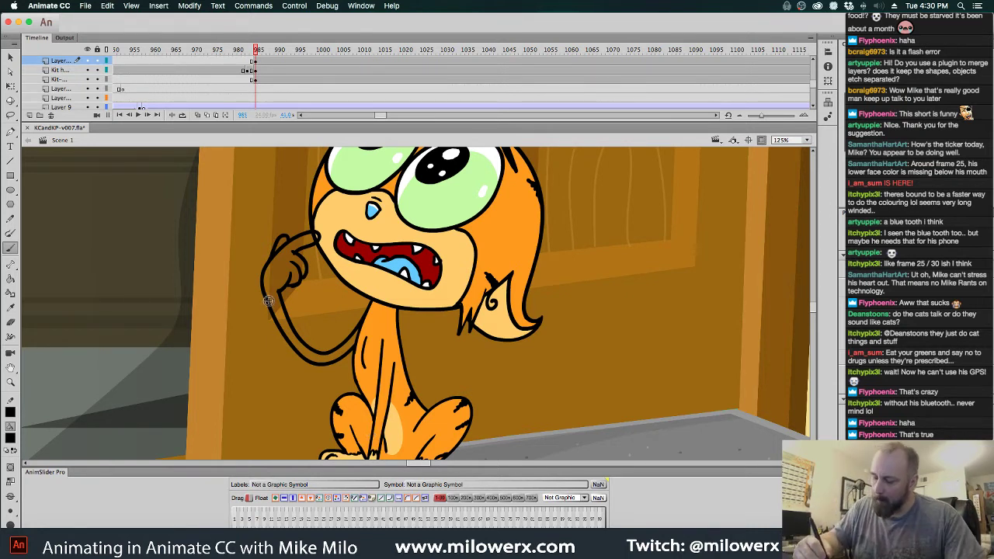
drag(269, 301, 279, 299)
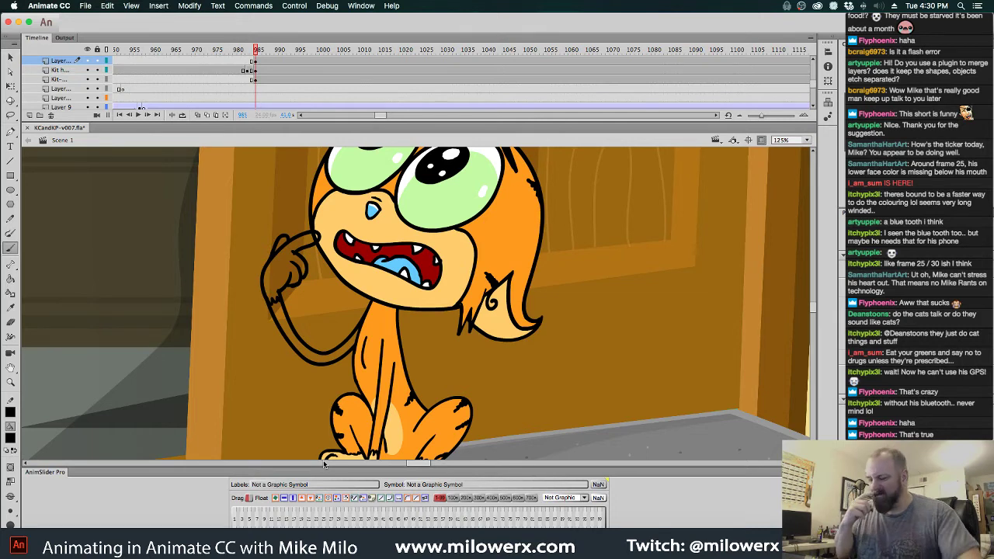
- Fill the raised hand with the cream fur color sampled from the cat in the previous frame
click(12, 439)
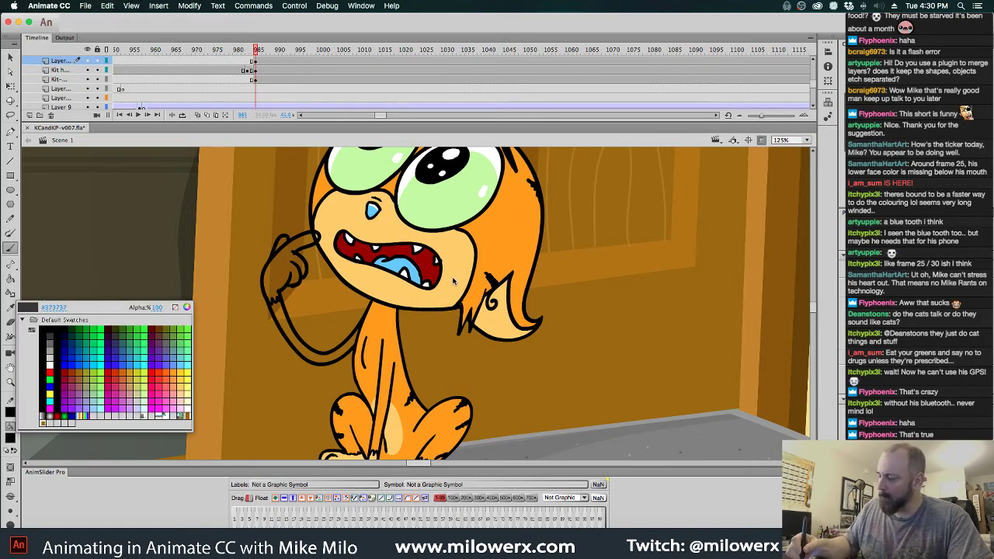
click(457, 303)
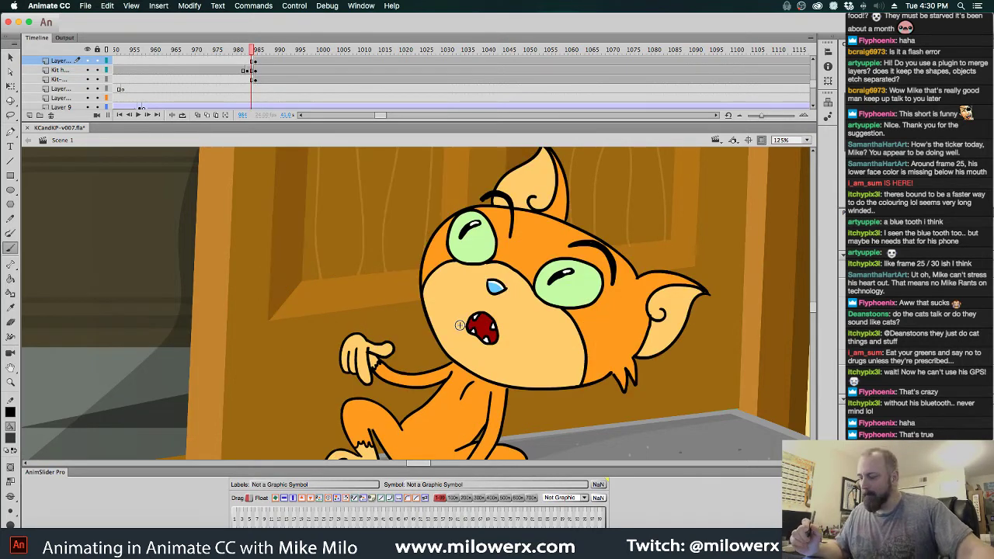
click(13, 440)
click(525, 340)
key(.)
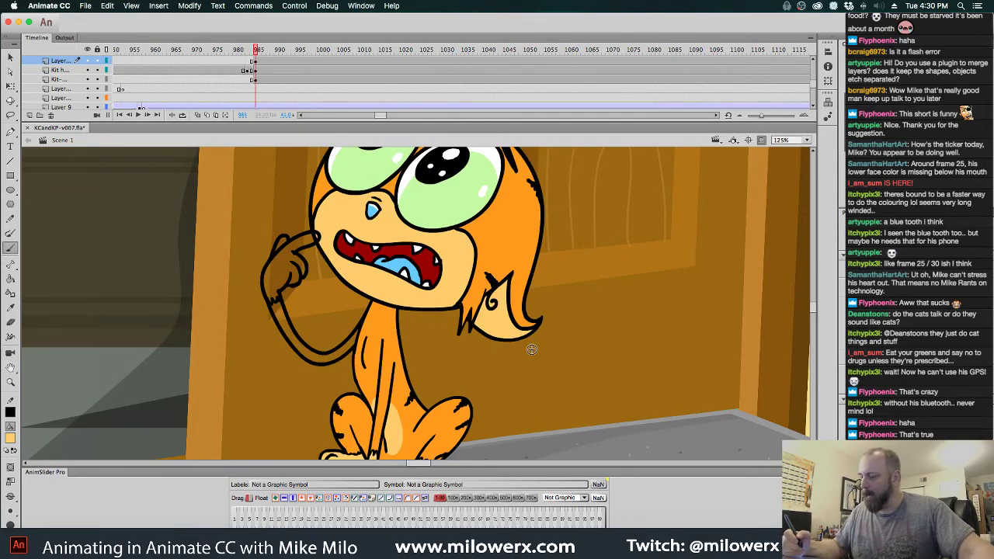
click(11, 279)
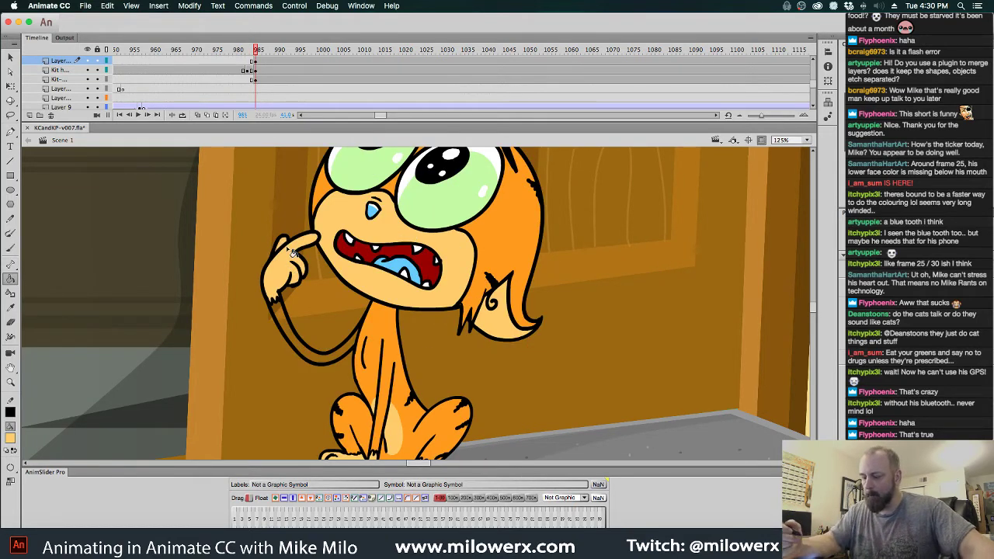
- Fill the raised arm with the orange fur color sampled from the cat's arm in the previous frame
click(12, 439)
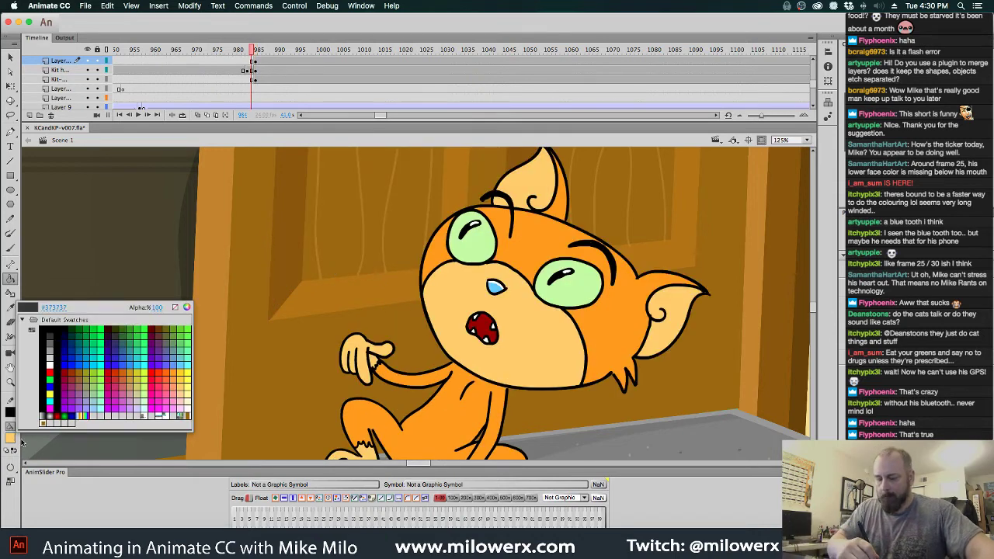
click(404, 383)
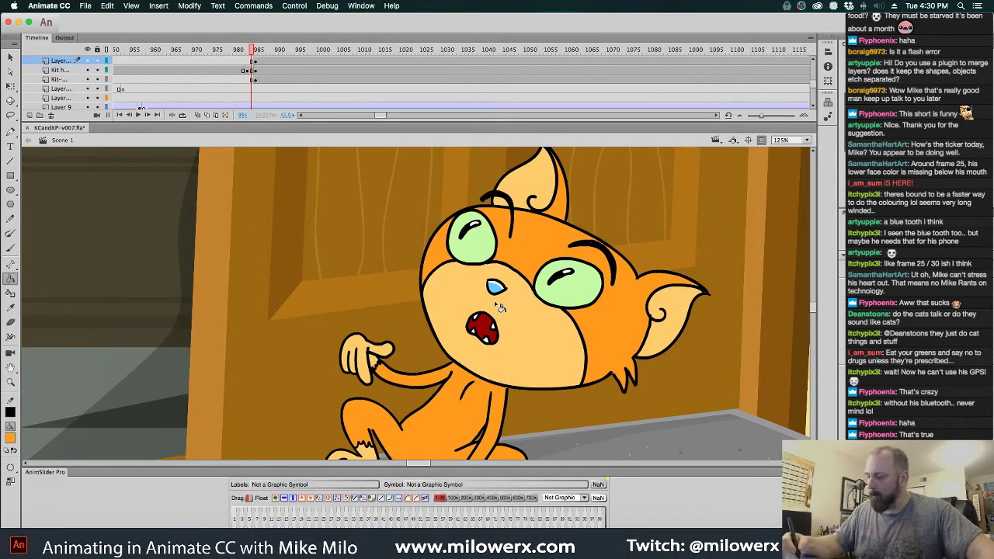
key(.)
click(324, 364)
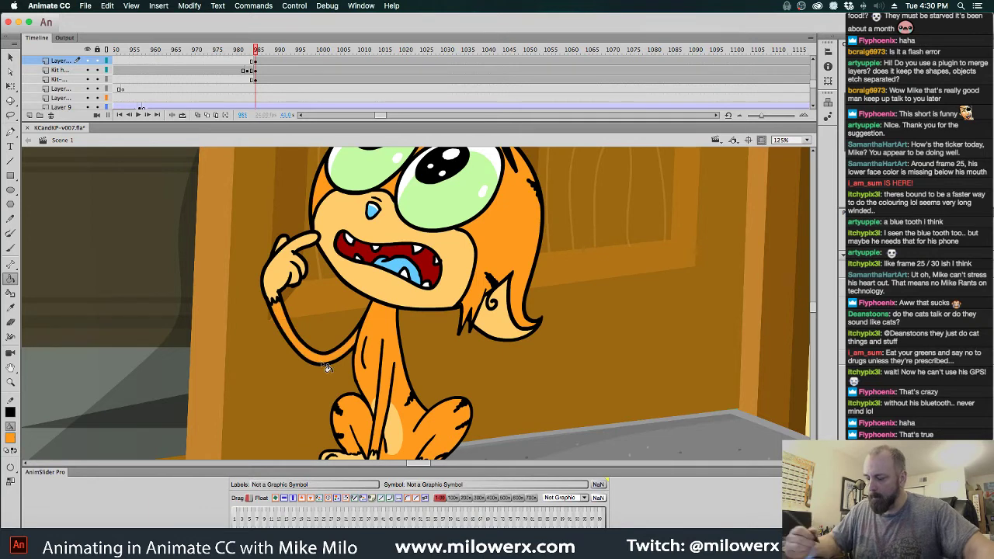
- Compare the arm pose with the neighboring frames, and remove the arm drawing from its layer's keyframe
key(.)
key(.)
key(comma)
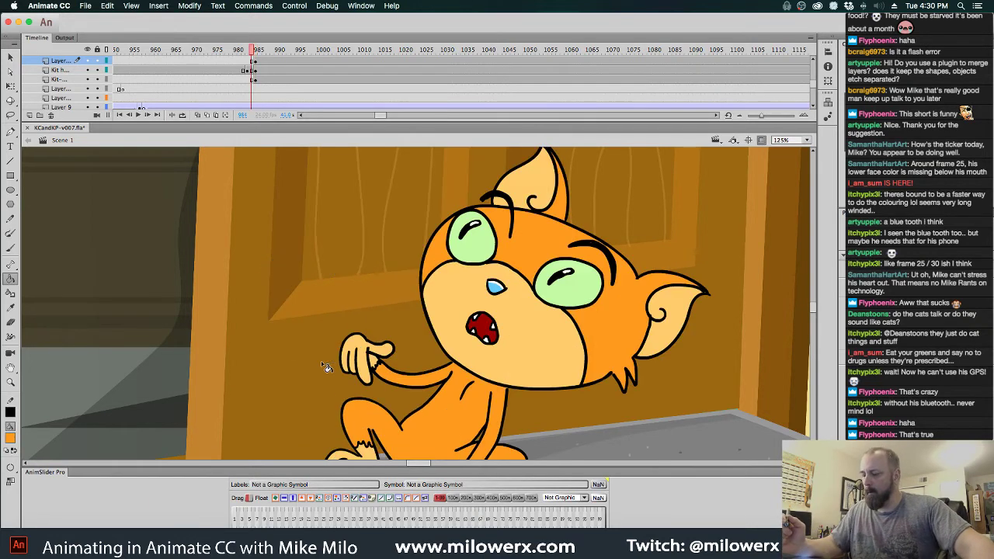
key(period)
drag(262, 54, 268, 86)
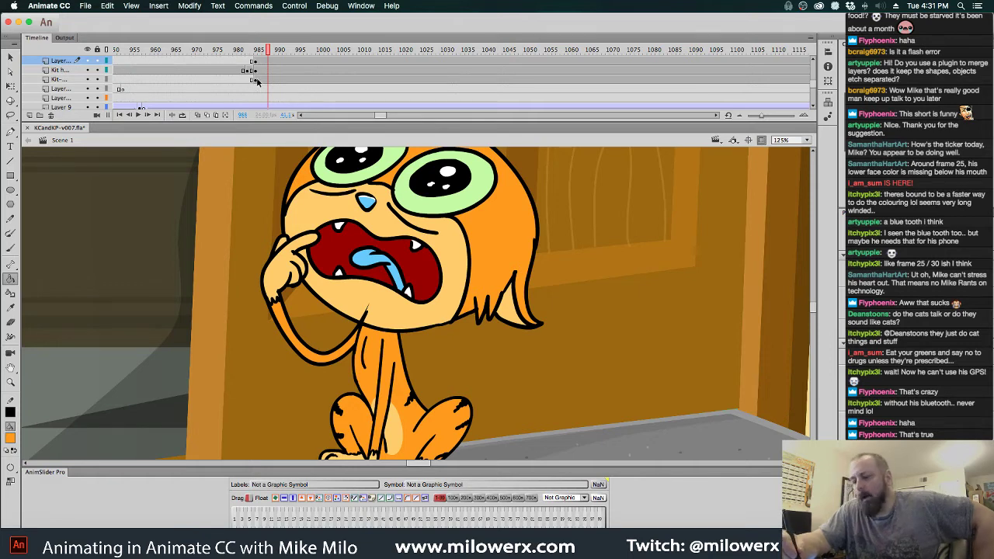
click(257, 68)
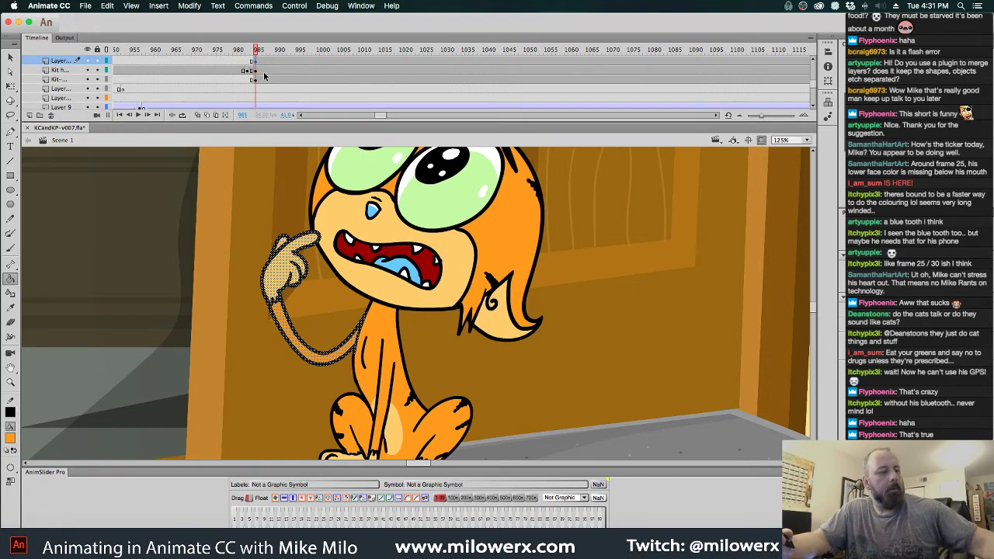
key(Delete)
- Go to frame 985 of the main timeline and open the cat's head symbol, Kit head sc3, for editing
mouse_move(256, 50)
mouse_down()
mouse_move(244, 51)
mouse_move(262, 57)
mouse_up()
click(256, 70)
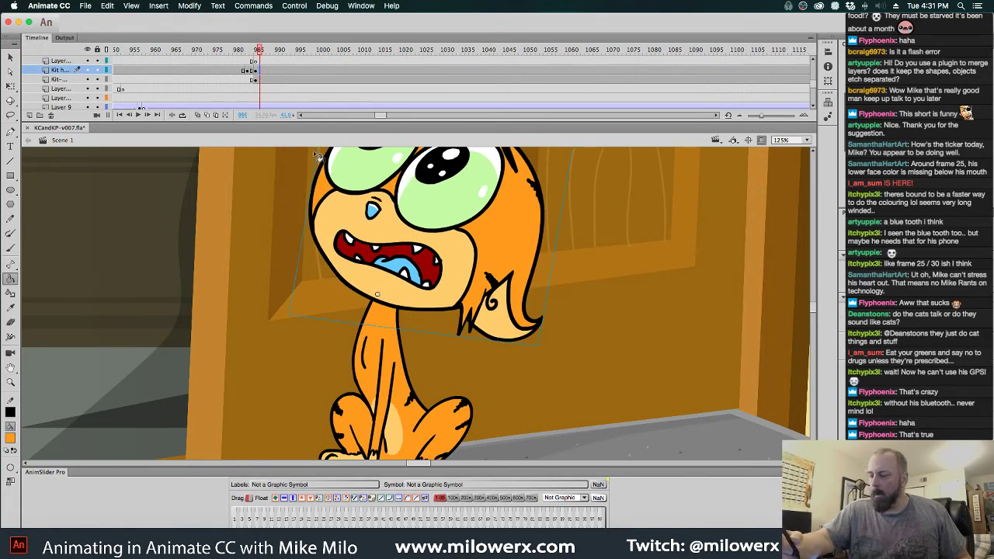
click(10, 58)
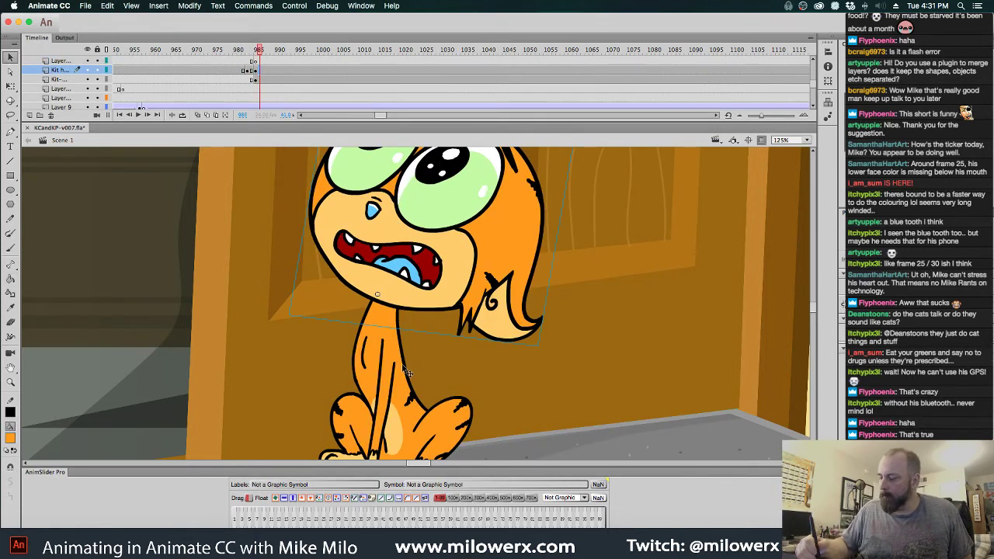
double_click(409, 391)
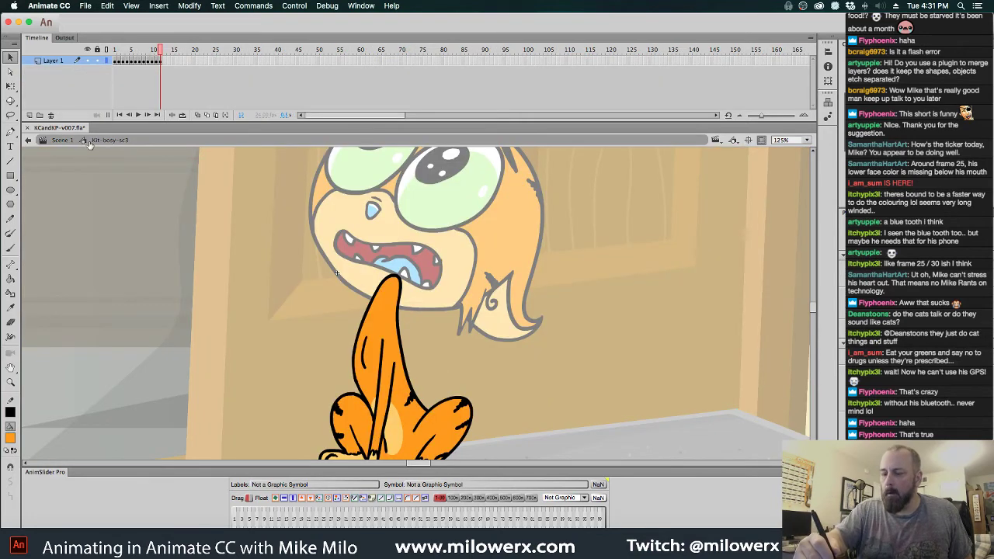
click(62, 139)
click(443, 292)
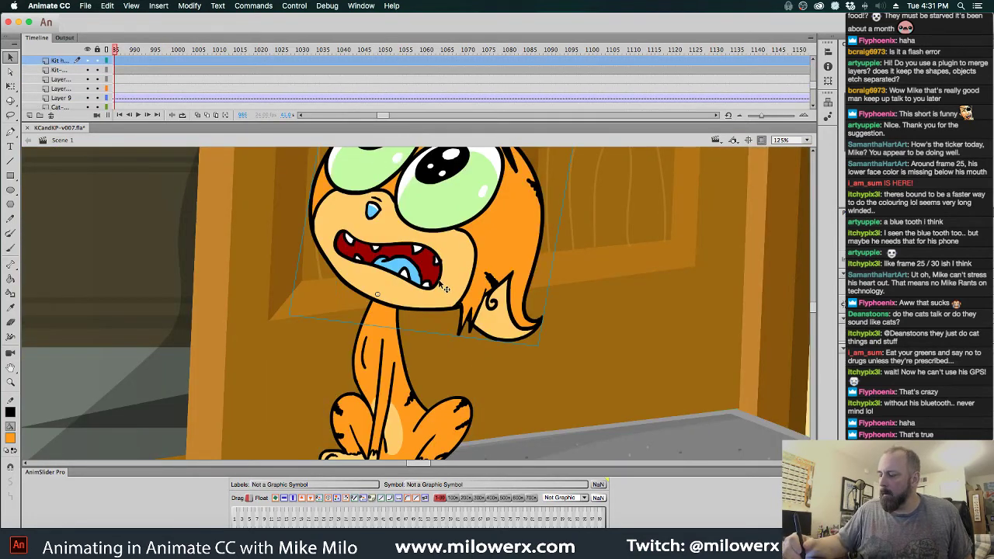
double_click(442, 290)
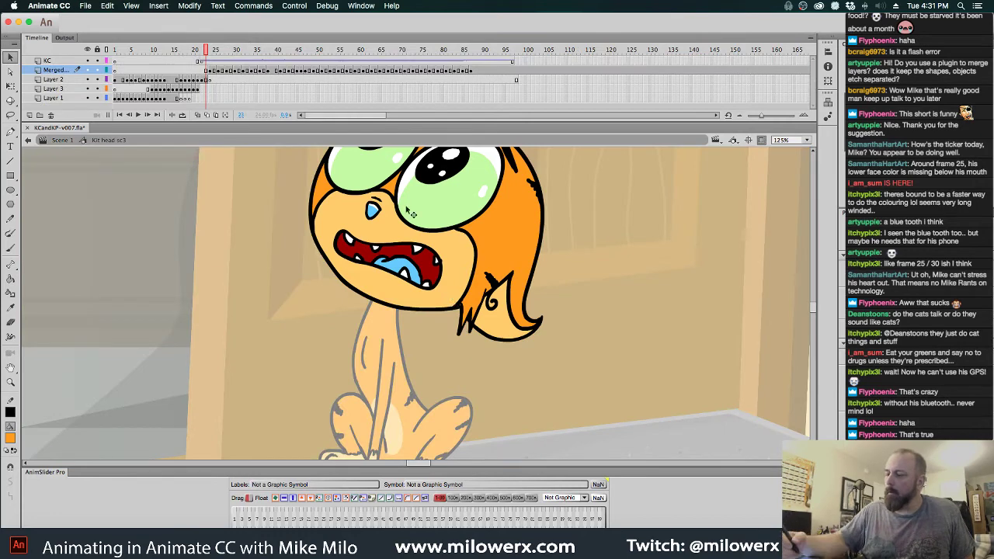
- Add a layer above Layer 2 and paste the raised arm in place on a blank keyframe at frame 24
click(64, 80)
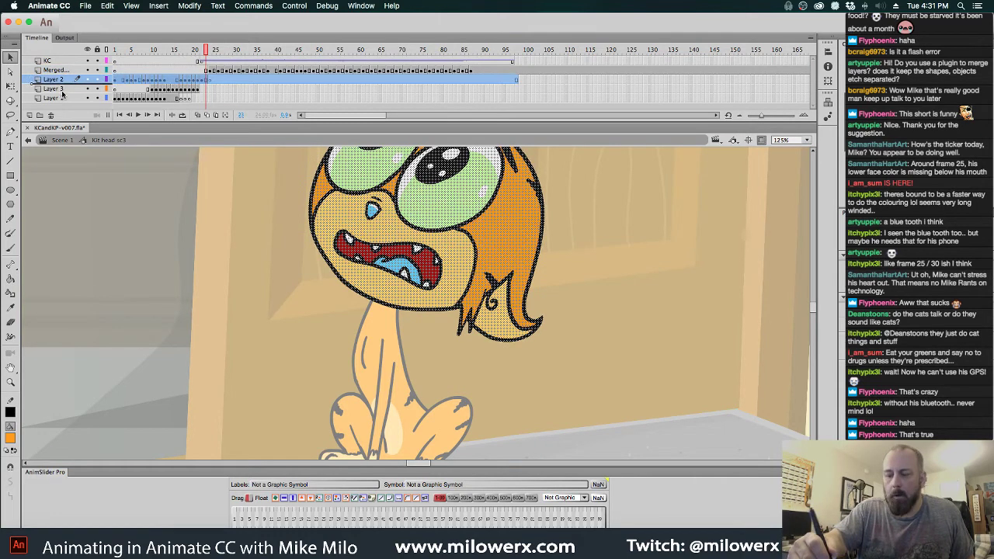
click(30, 115)
click(211, 82)
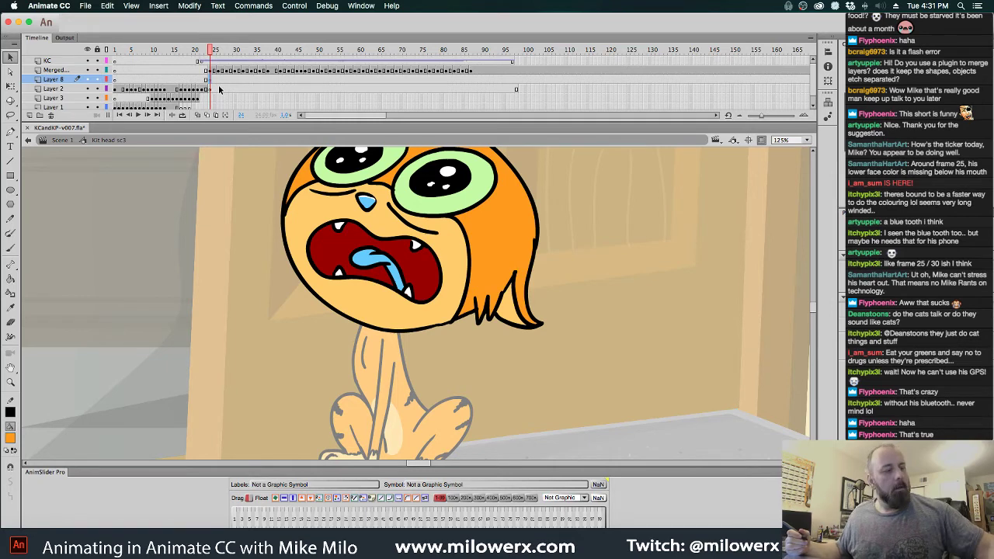
key(super+shift+v)
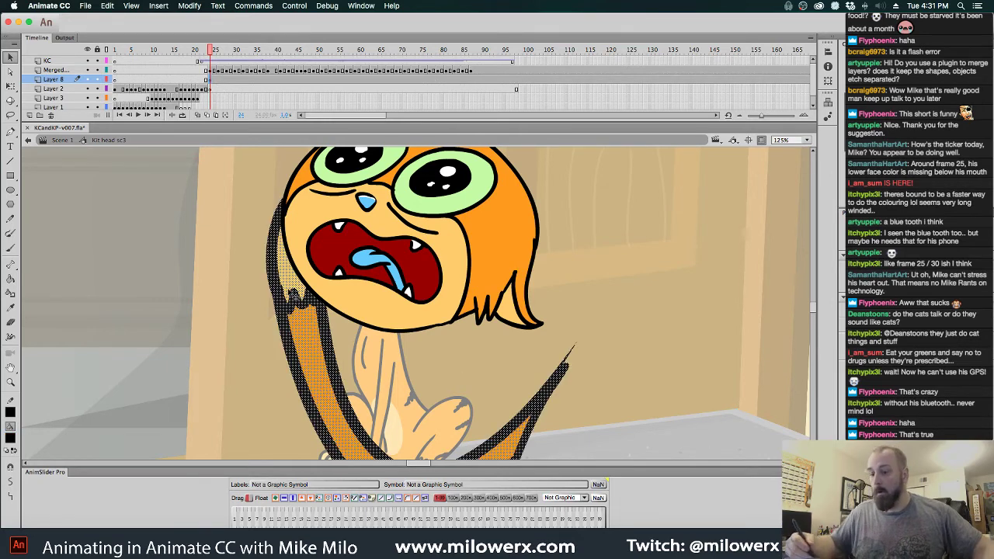
- Scale down the pasted arm, then move and rotate it so the shoulder meets the body and the finger points at the mouth
key(q)
key(super+minus)
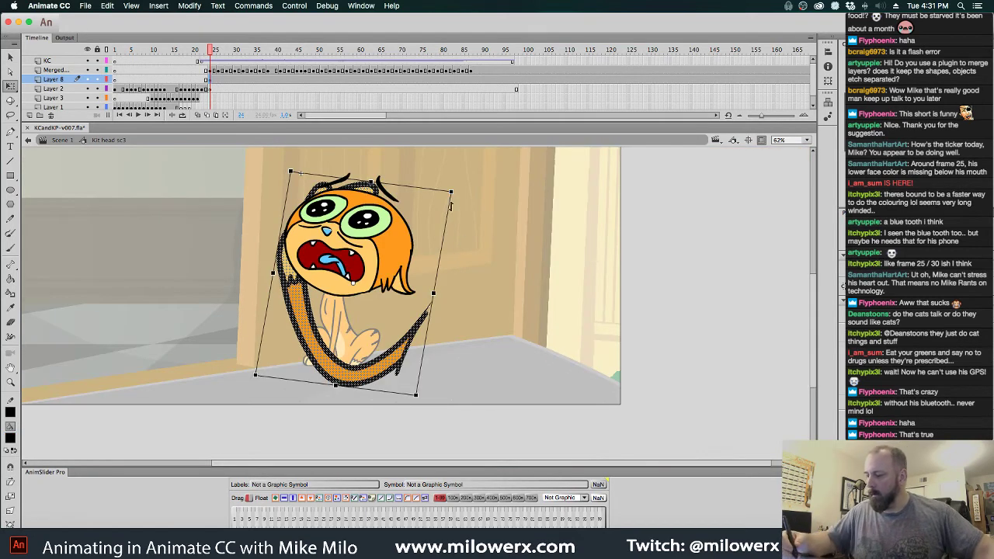
drag(451, 192, 391, 249)
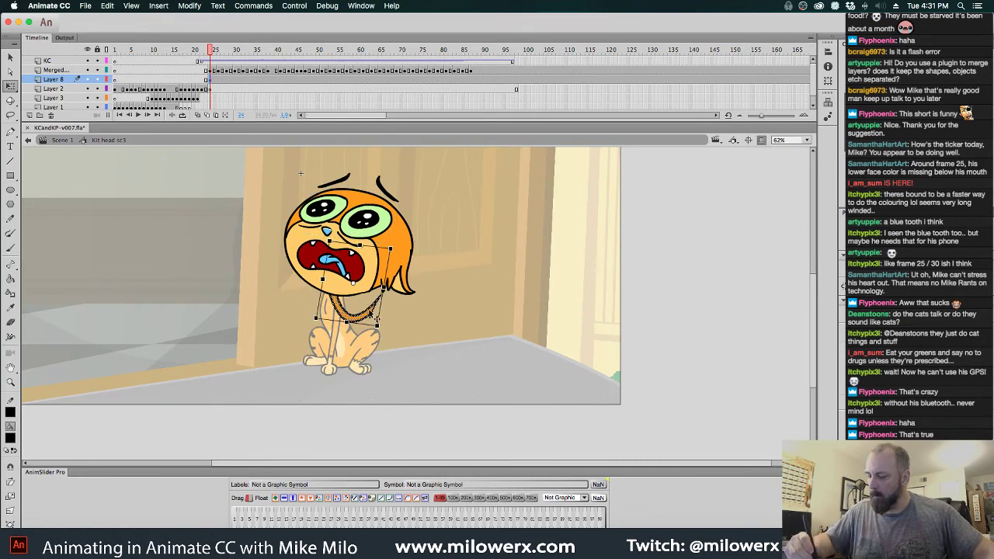
drag(370, 312, 318, 311)
key(super+equal)
drag(388, 315, 399, 366)
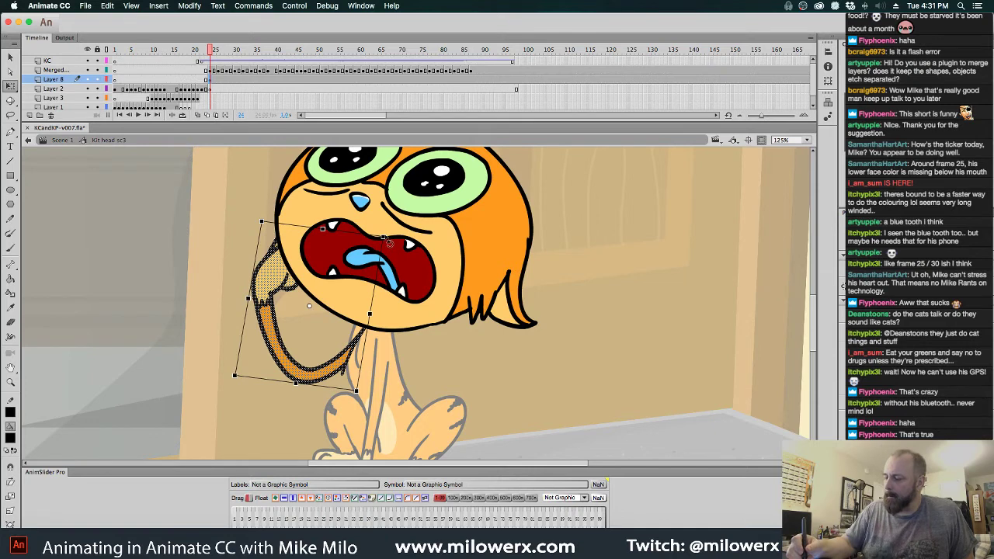
drag(388, 241, 367, 223)
drag(364, 356, 351, 364)
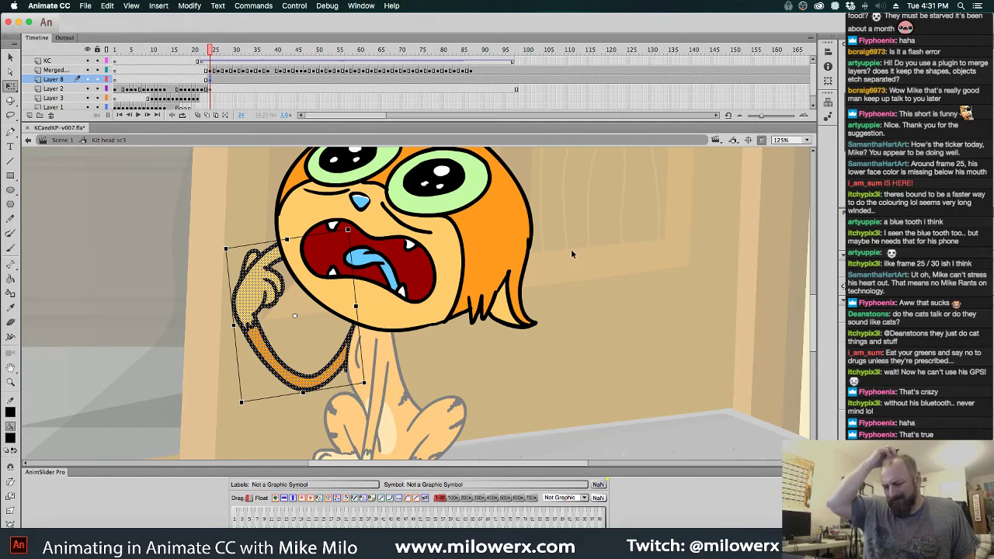
- Lock all layers except the arm's, then lasso the raised hand and cut it from the arm
click(97, 50)
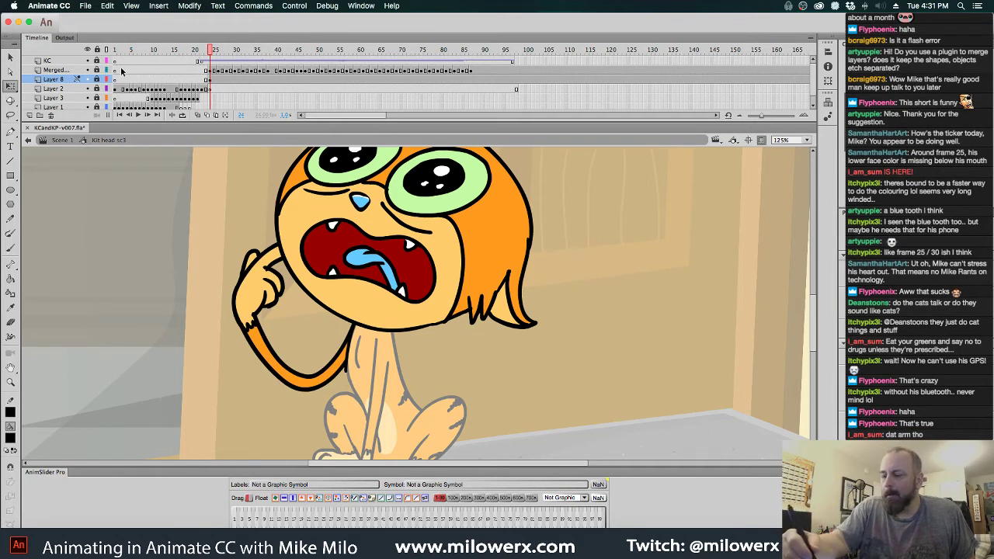
click(97, 80)
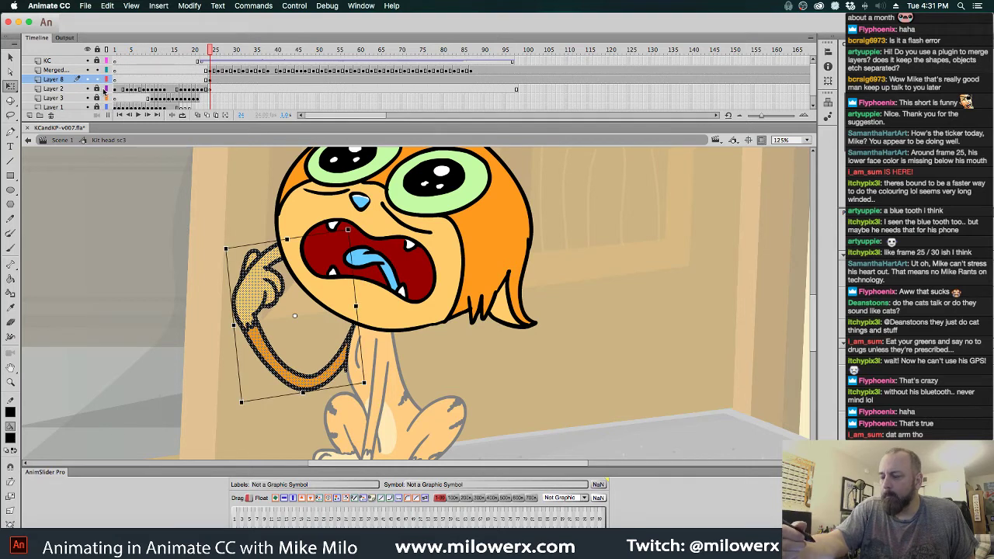
click(11, 115)
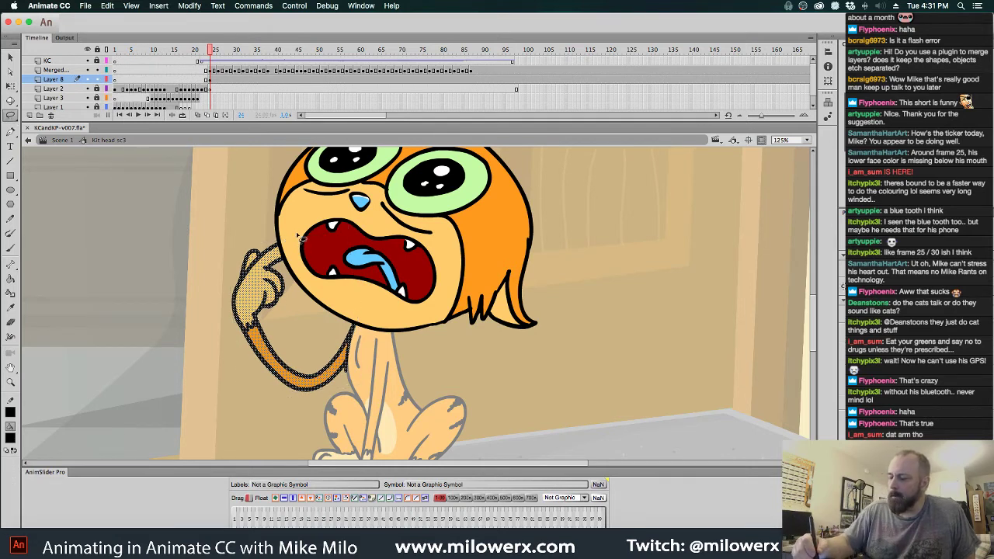
mouse_move(225, 253)
mouse_down()
mouse_move(269, 216)
mouse_move(305, 220)
mouse_move(317, 251)
mouse_move(304, 298)
mouse_move(250, 337)
mouse_move(233, 336)
mouse_move(217, 261)
mouse_move(263, 220)
mouse_move(305, 247)
mouse_up()
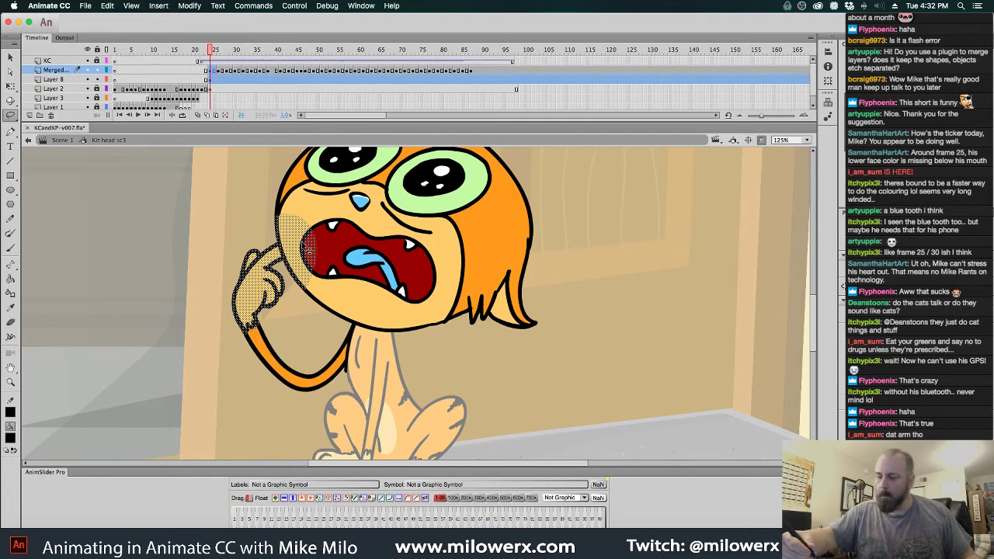
click(97, 70)
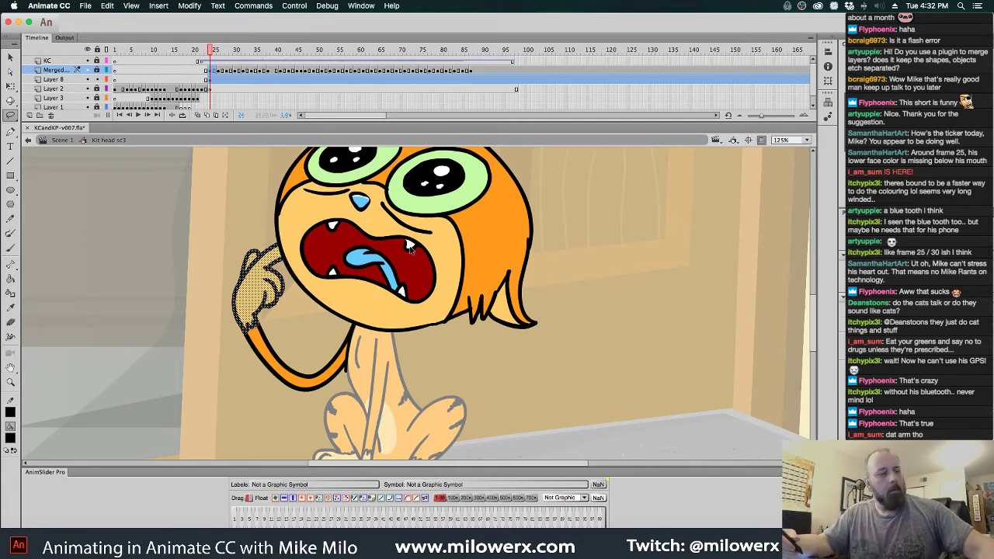
key(super+z)
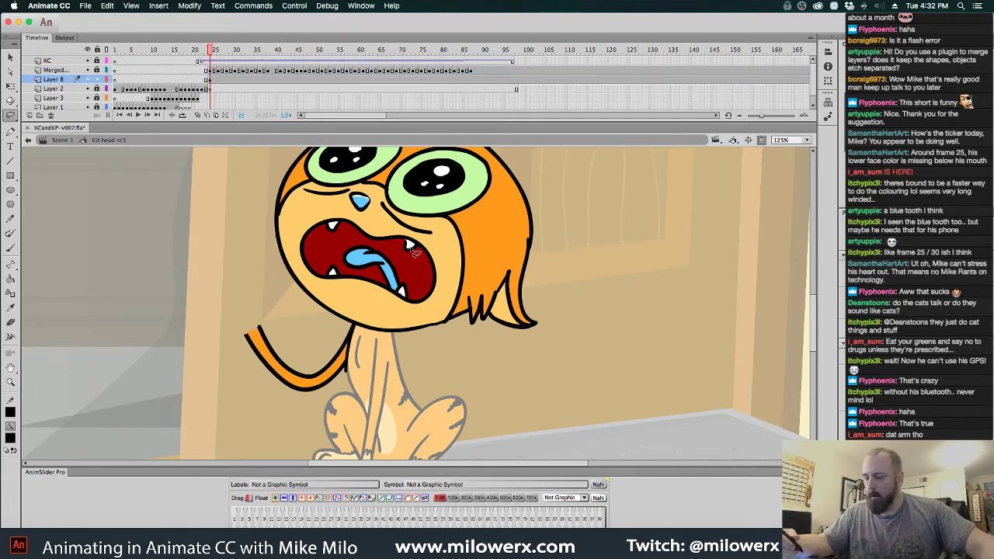
- Add a layer above the merged head layer and paste the hand in place on a blank keyframe at frame 24
click(97, 71)
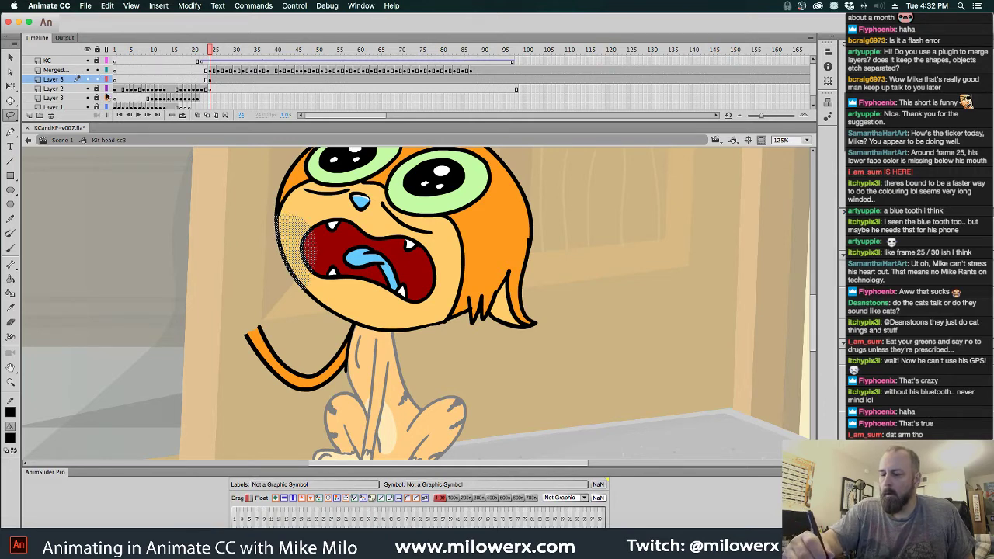
click(70, 72)
click(30, 115)
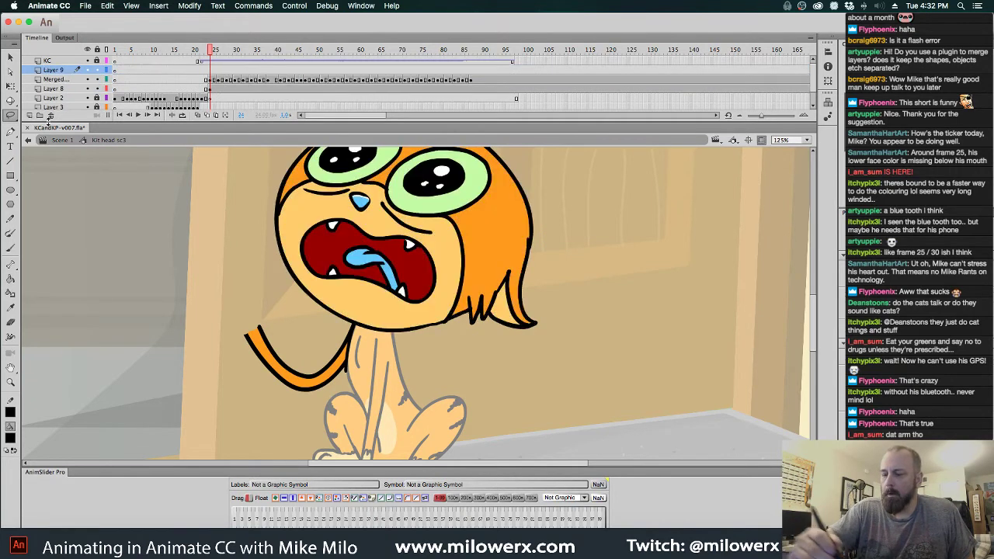
key(F7)
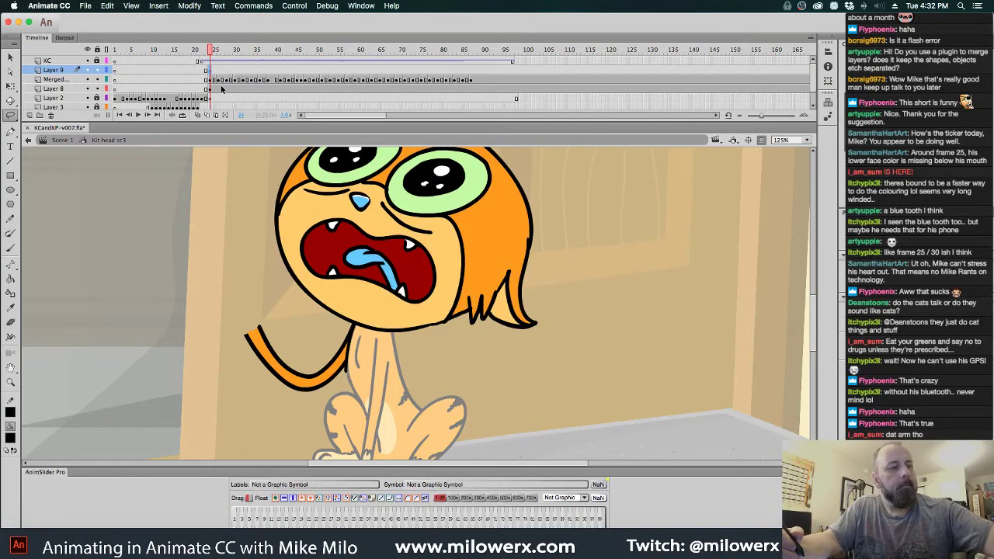
key(ctrl+shift+v)
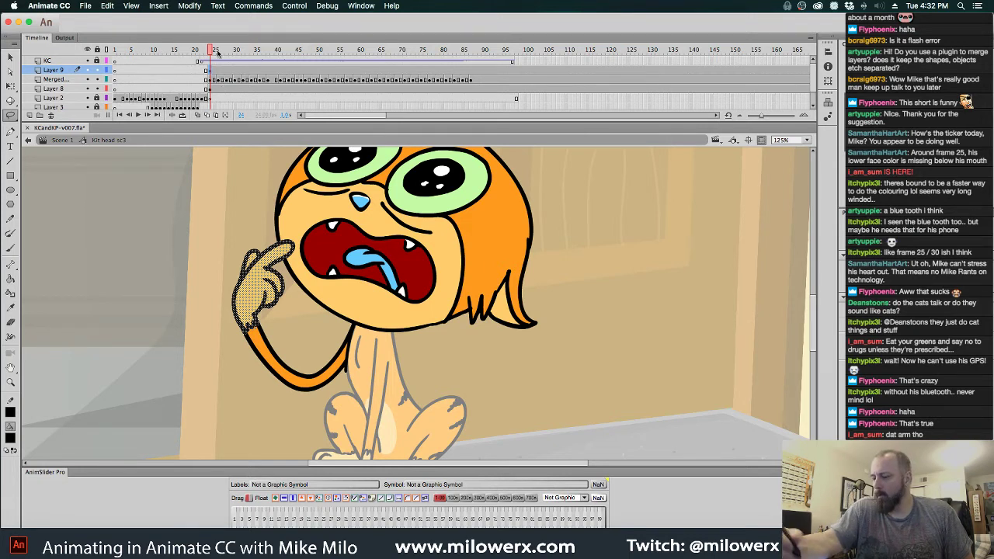
- At frame 29, brush a black shoulder line down the body's edge and clean up the stray stub where the arm meets the body
drag(218, 53, 232, 86)
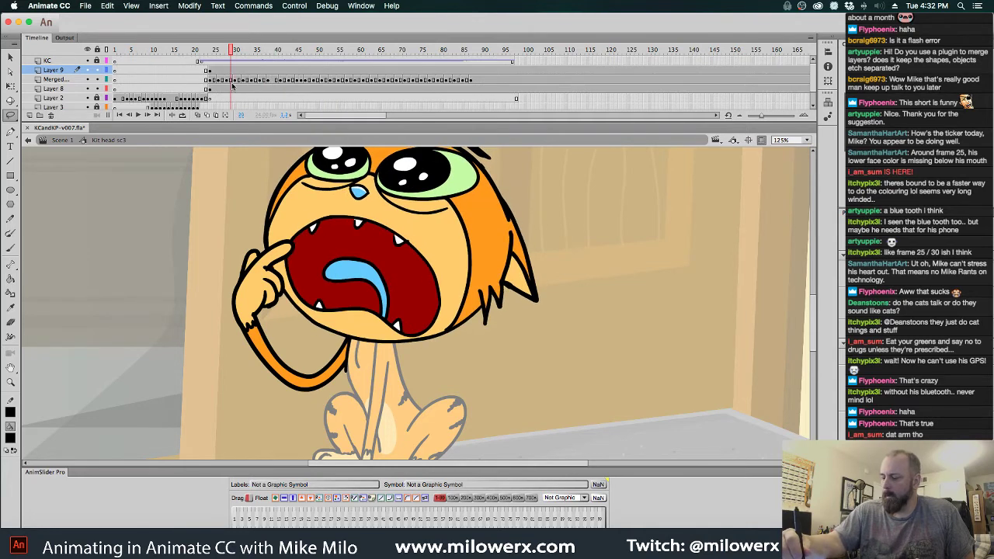
super+click(360, 383)
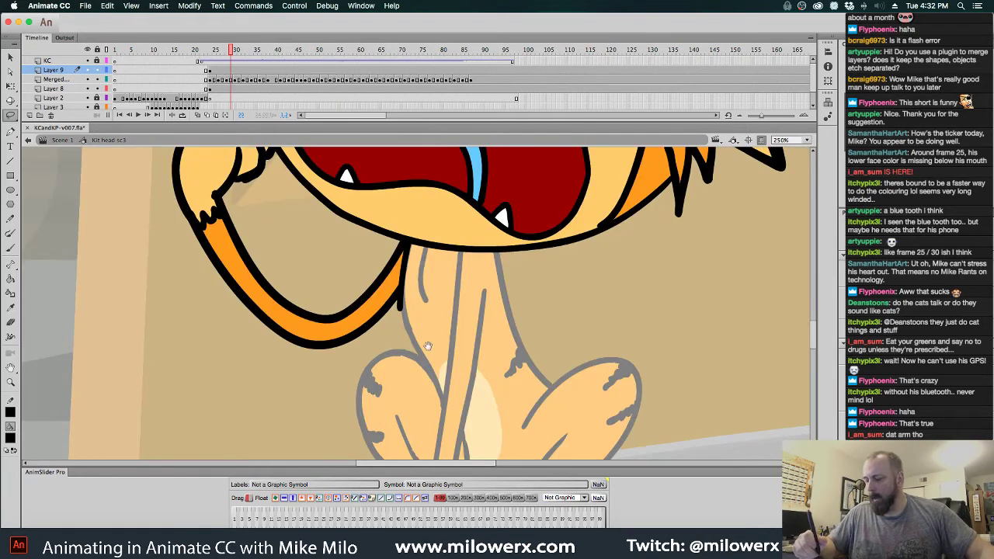
drag(427, 303, 355, 336)
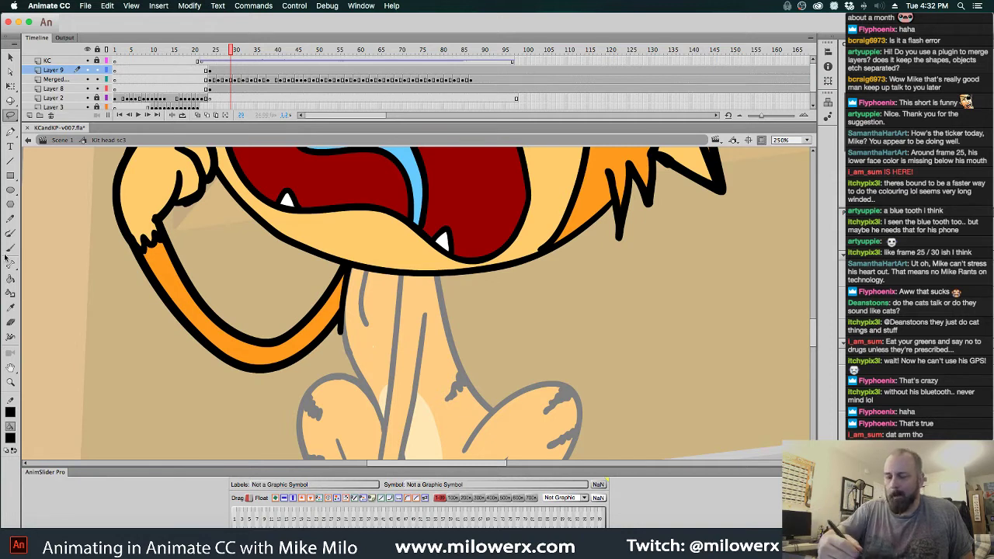
key(b)
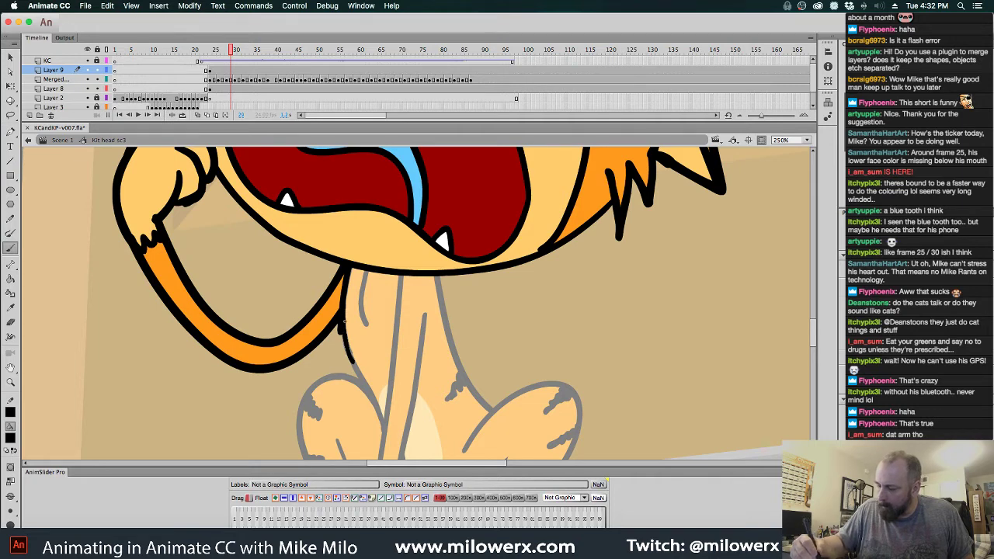
mouse_move(344, 322)
mouse_down()
mouse_move(342, 339)
mouse_move(338, 331)
mouse_up()
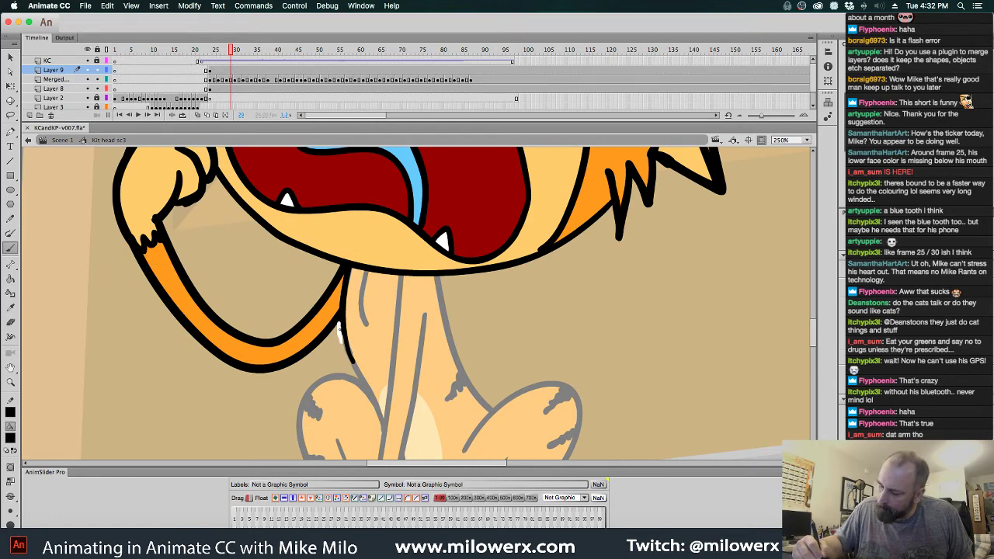
mouse_move(339, 333)
mouse_down()
mouse_move(338, 357)
mouse_move(337, 331)
mouse_up()
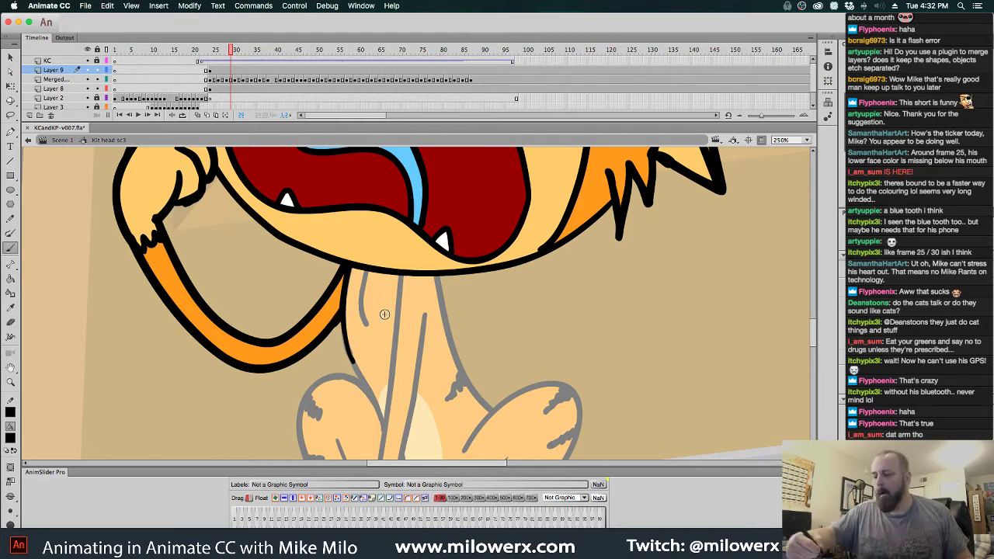
key(super+minus)
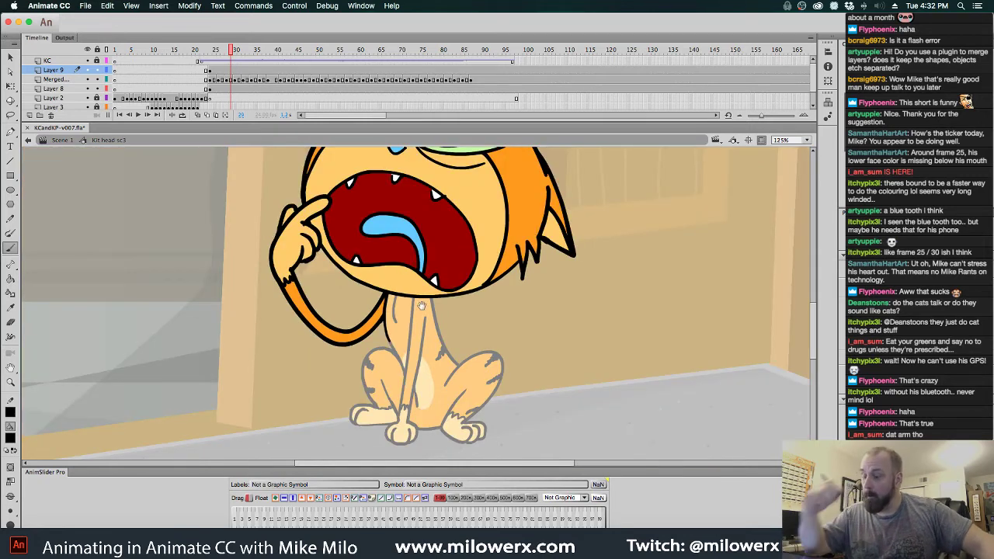
- Create classic tweens from frame 24 on the hand layer and the arm layer, and move to frame 30
mouse_move(231, 50)
mouse_down()
mouse_move(206, 52)
mouse_move(223, 59)
mouse_up()
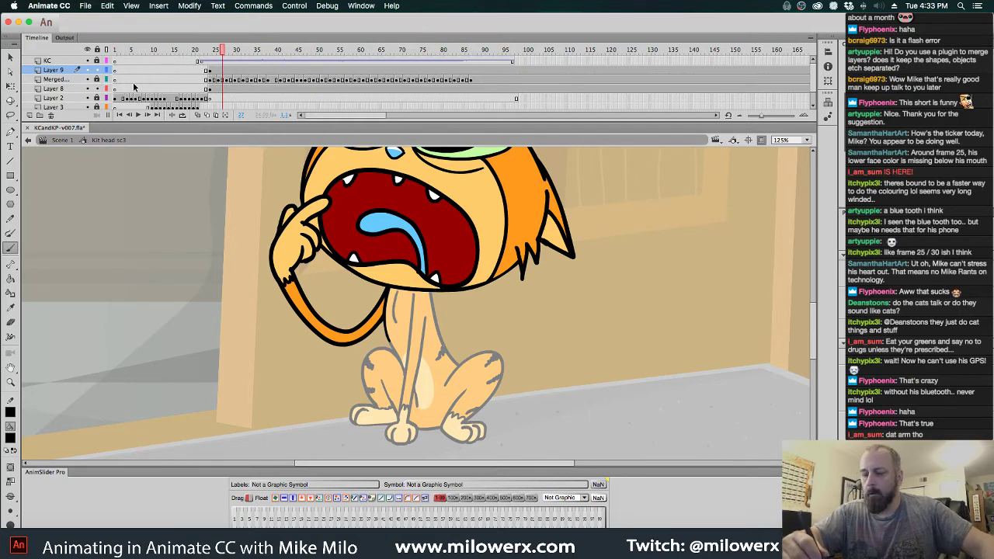
click(210, 72)
click(208, 88)
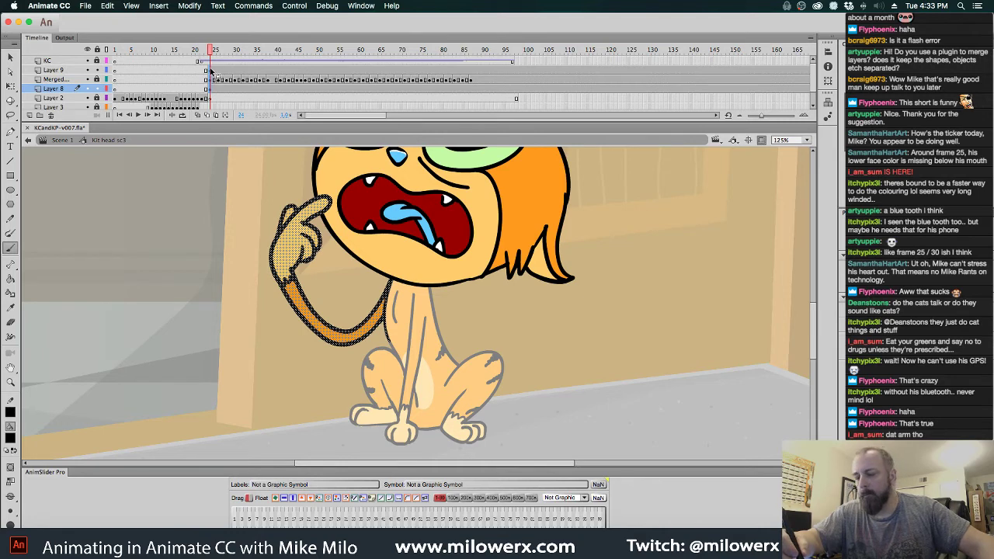
click(211, 71)
right_click(209, 71)
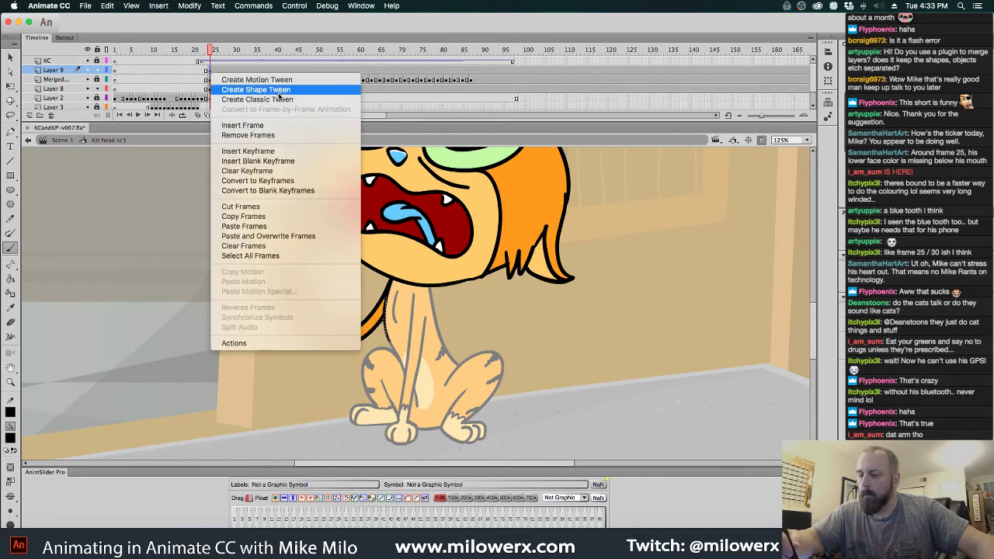
click(272, 99)
click(210, 89)
right_click(209, 89)
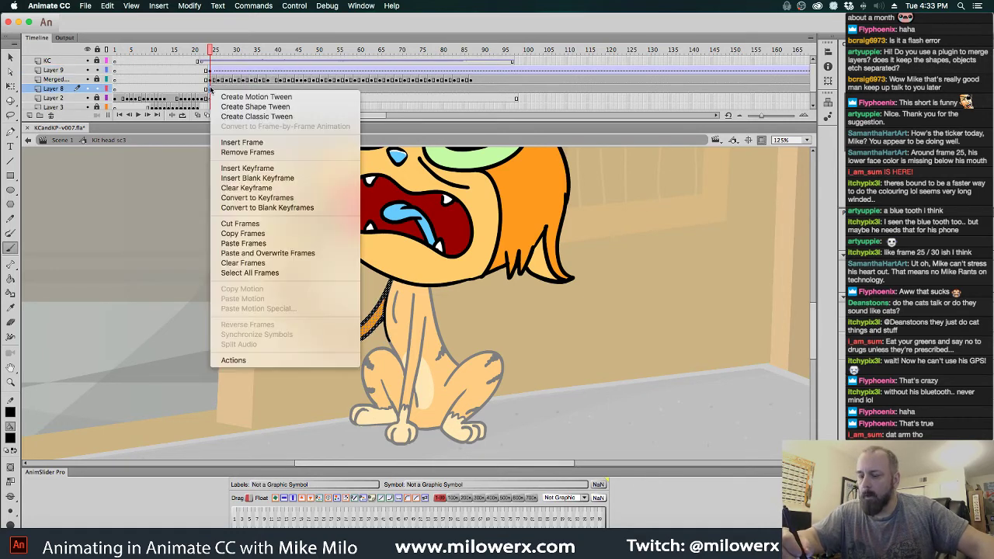
click(256, 117)
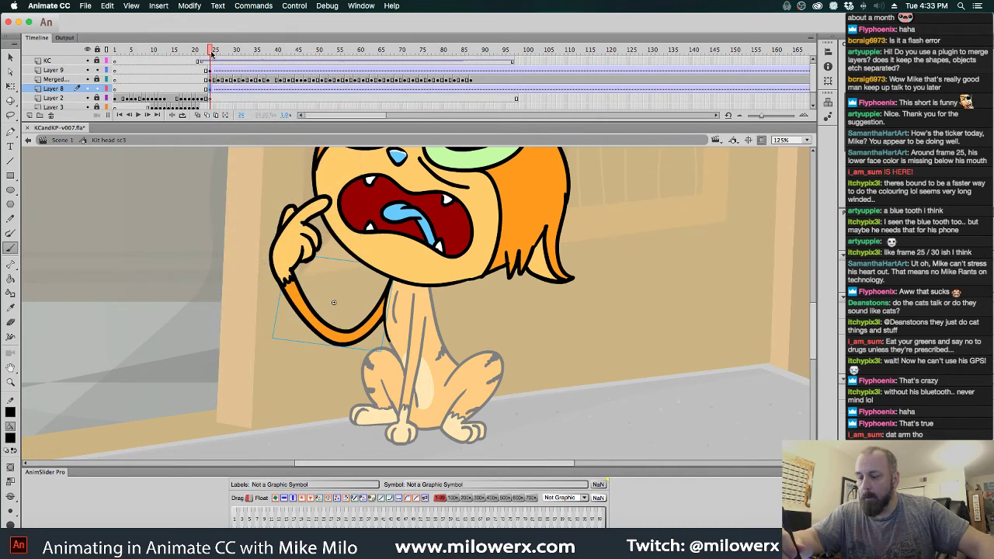
drag(211, 53, 236, 53)
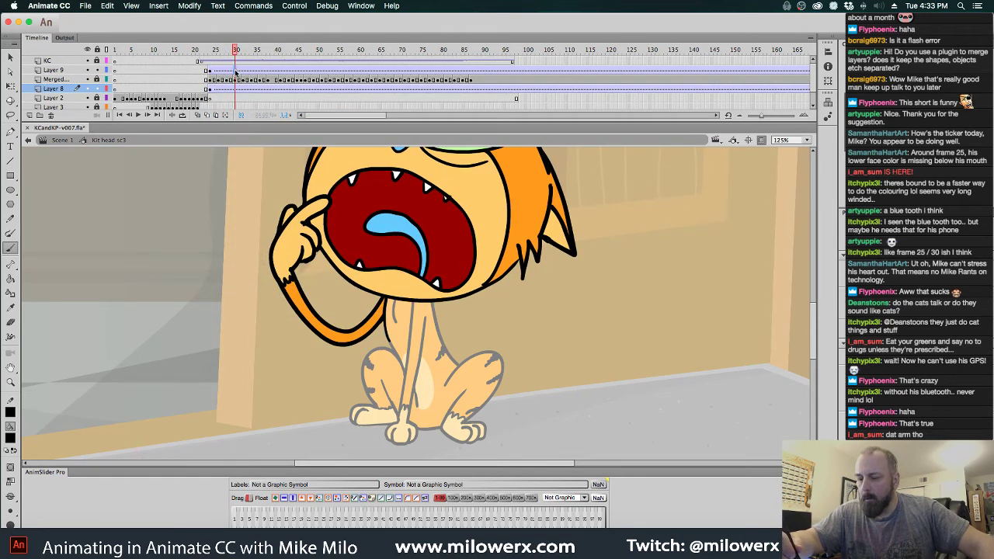
- Add keyframes at frame 30 on the hand and arm layers, move the pivot to the shoulder and skew both parts slightly toward the mouth
drag(236, 90, 238, 70)
key(F6)
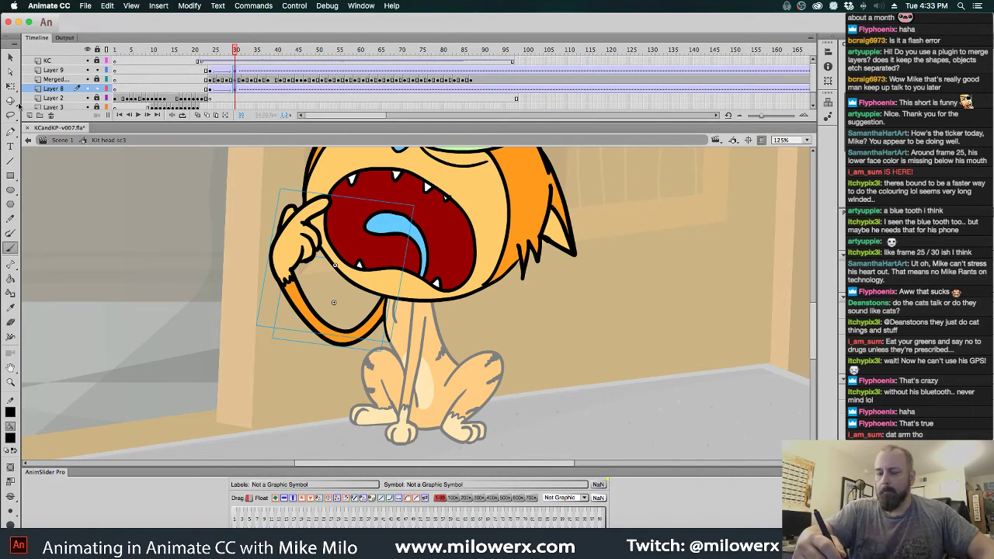
key(q)
drag(334, 270, 382, 314)
drag(356, 196, 366, 197)
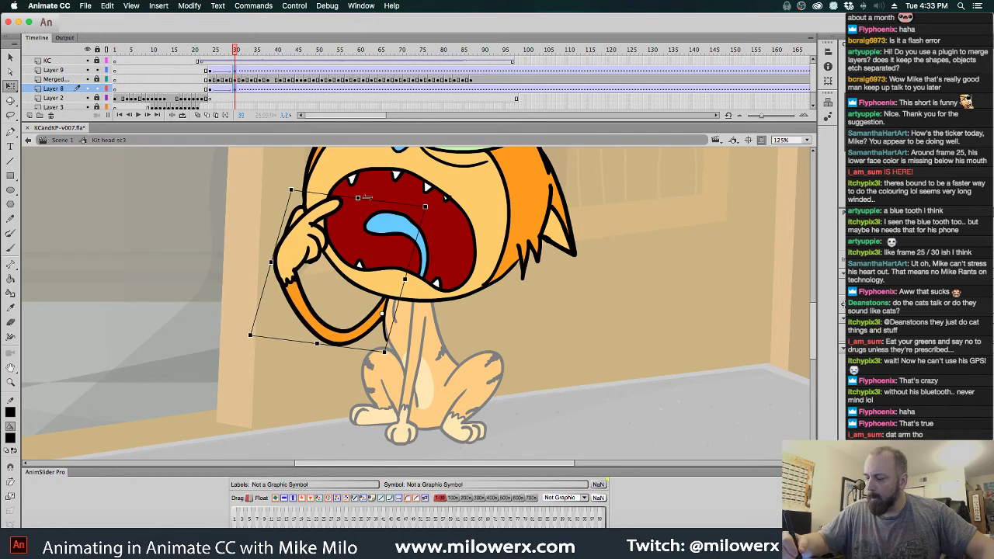
drag(293, 188, 300, 178)
click(266, 189)
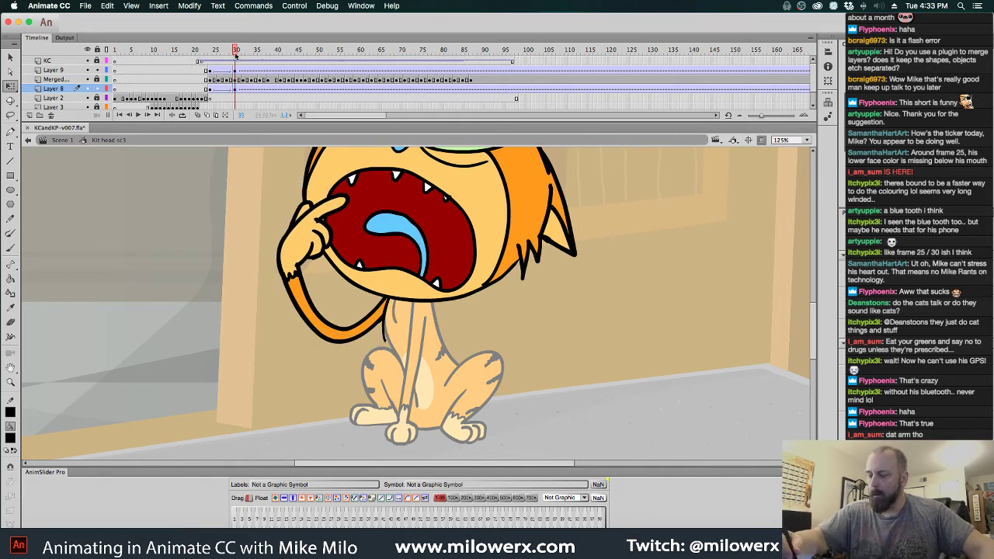
- Set the hand and arm tweens at frame 30 to an ease out of 50 and play back the motion
mouse_move(236, 52)
mouse_down()
mouse_move(188, 52)
mouse_move(250, 62)
mouse_move(217, 60)
mouse_move(236, 60)
mouse_up()
click(236, 88)
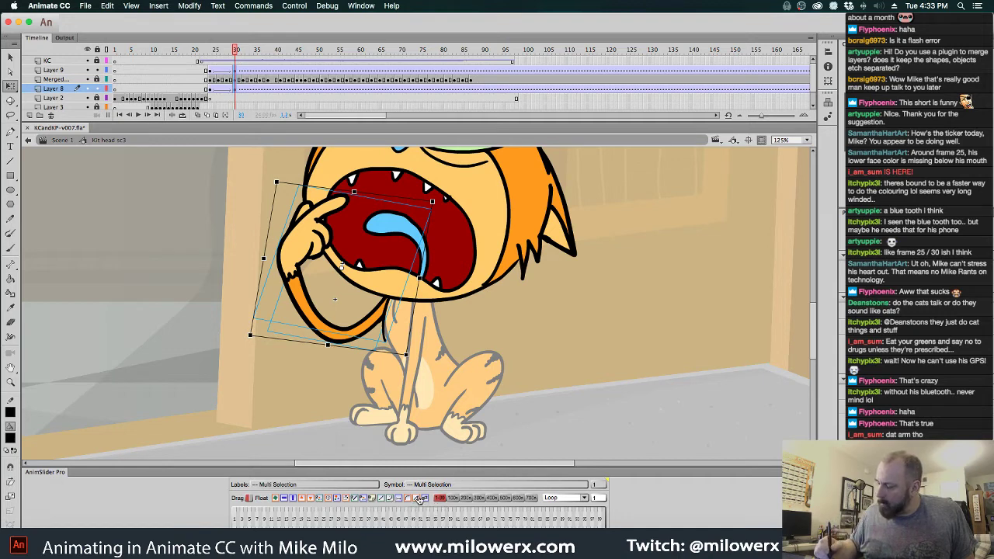
click(420, 499)
drag(238, 53, 192, 68)
key(Return)
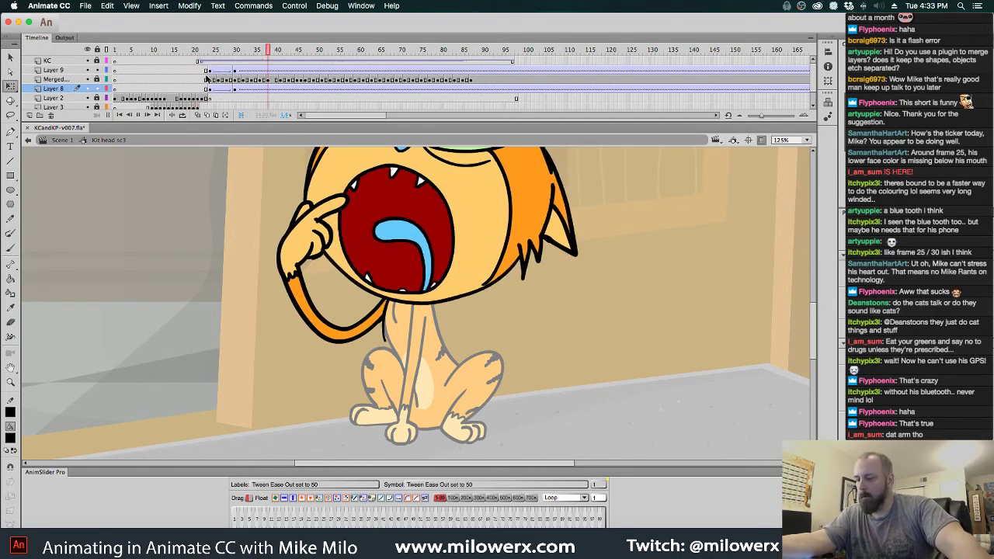
drag(318, 51, 245, 67)
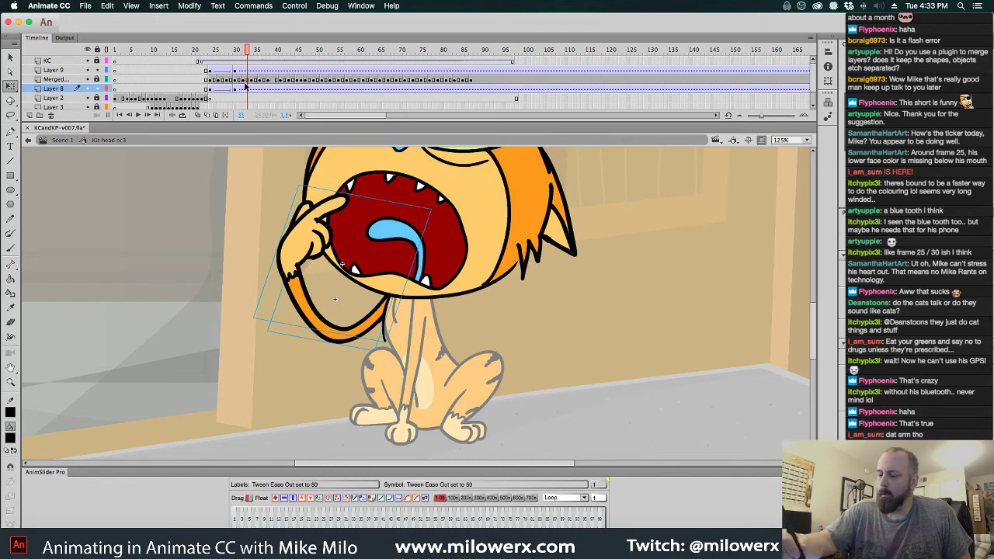
- Shift the frame 30 keyframes of the hand and arm layers one frame earlier, to frame 29
click(236, 70)
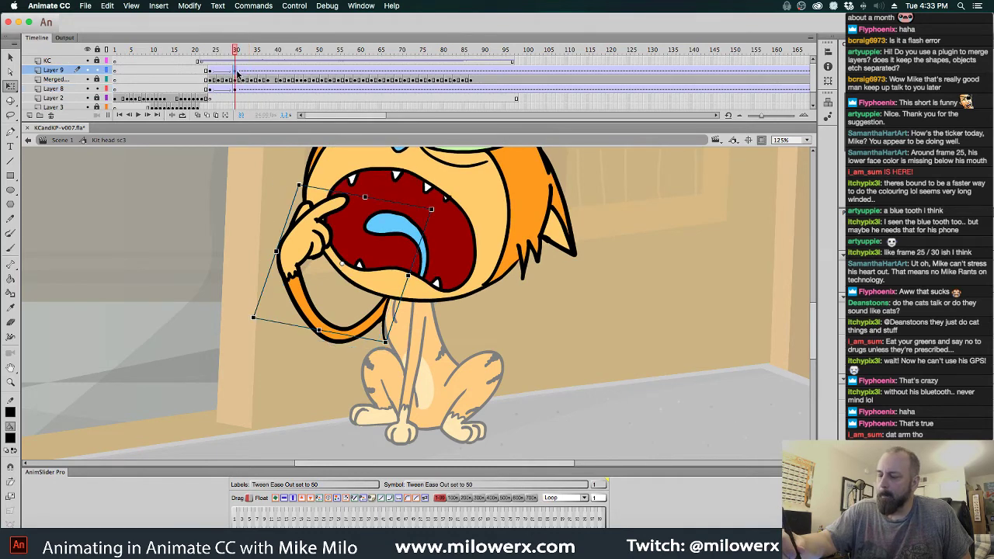
drag(234, 70, 230, 89)
click(235, 90)
- Insert keyframes at frames 31 and 33 on both the hand layer and the arm layer
drag(231, 53, 240, 75)
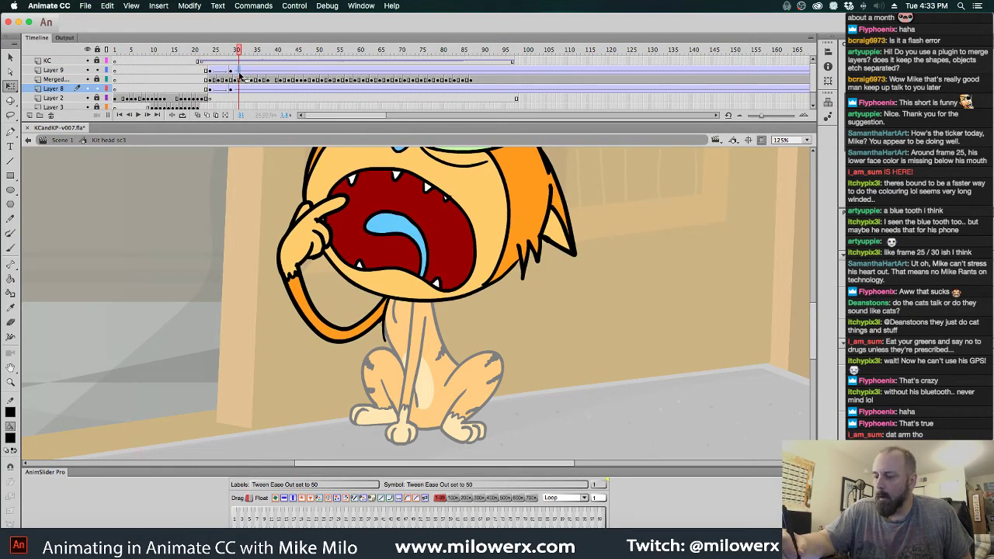
click(239, 71)
key(F6)
click(241, 89)
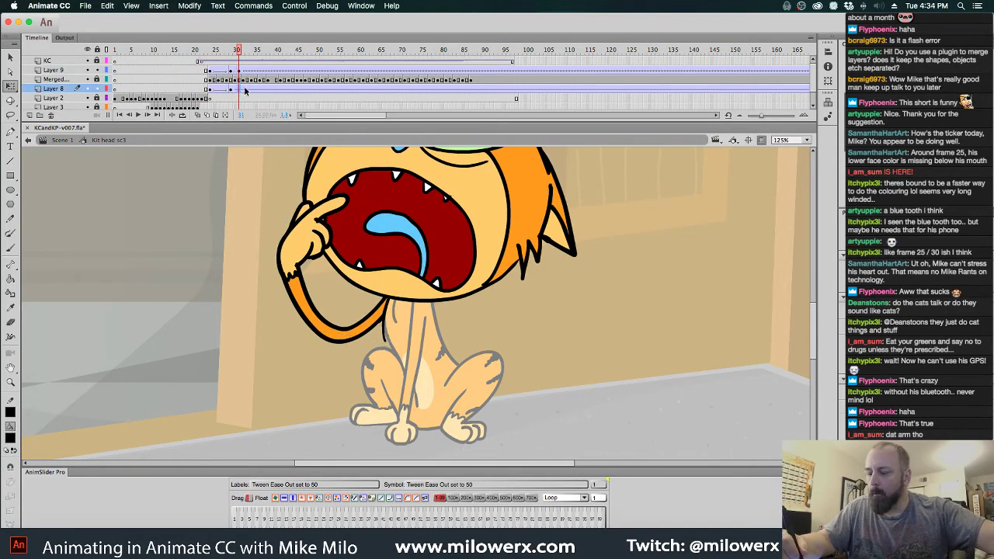
key(F6)
click(247, 72)
key(F6)
click(249, 90)
key(F6)
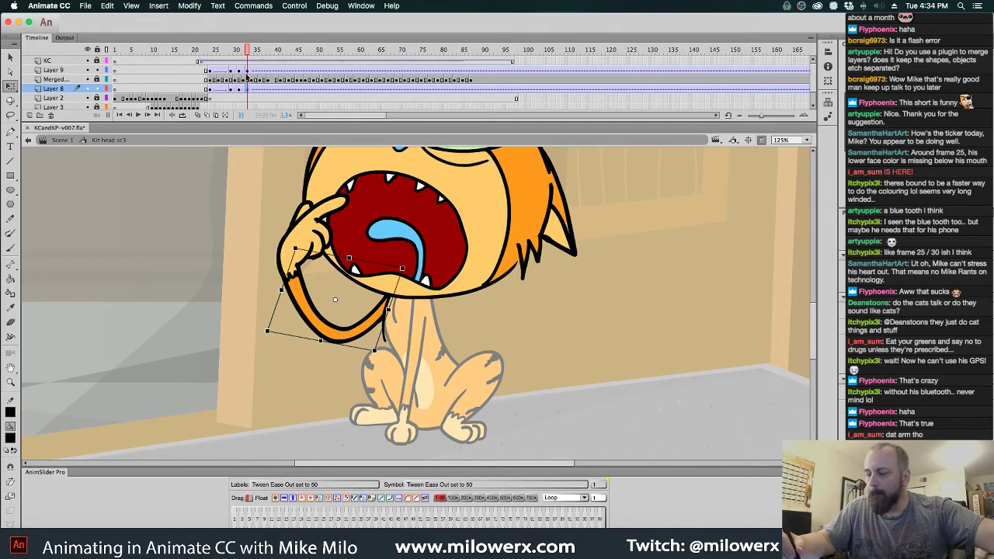
- At frame 31, set the hand and arm's shared pivot at the shoulder and skew them slightly toward the mouth
drag(240, 70, 241, 89)
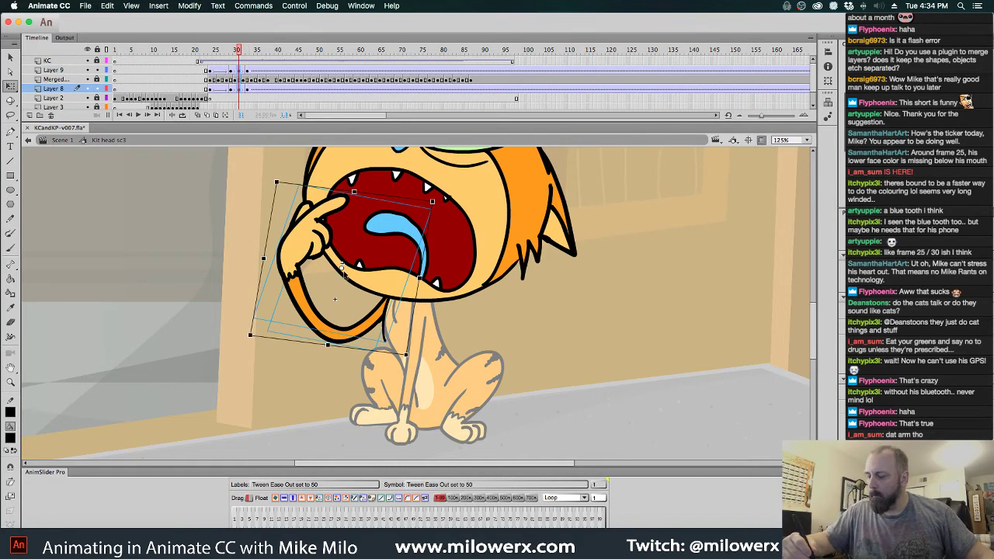
drag(342, 268, 386, 307)
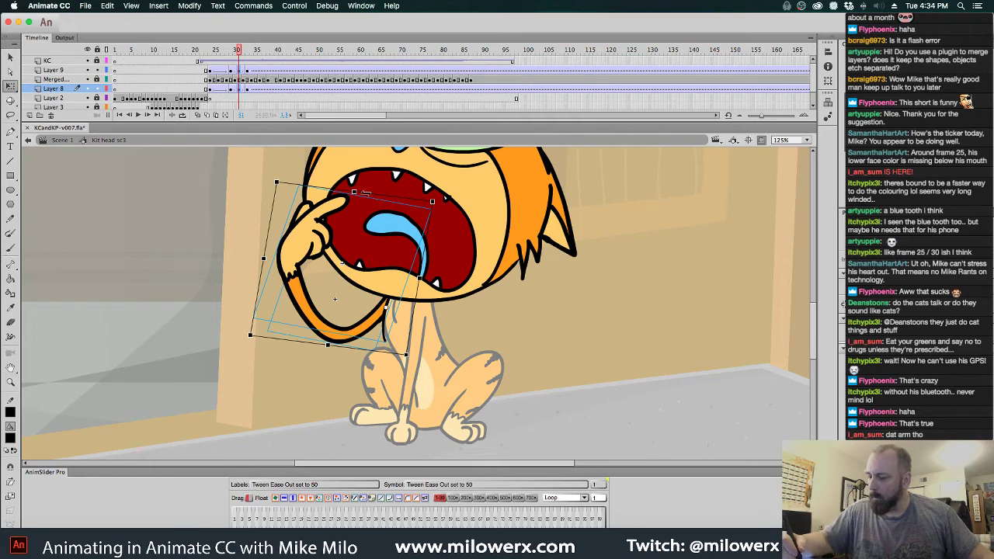
drag(364, 194, 370, 195)
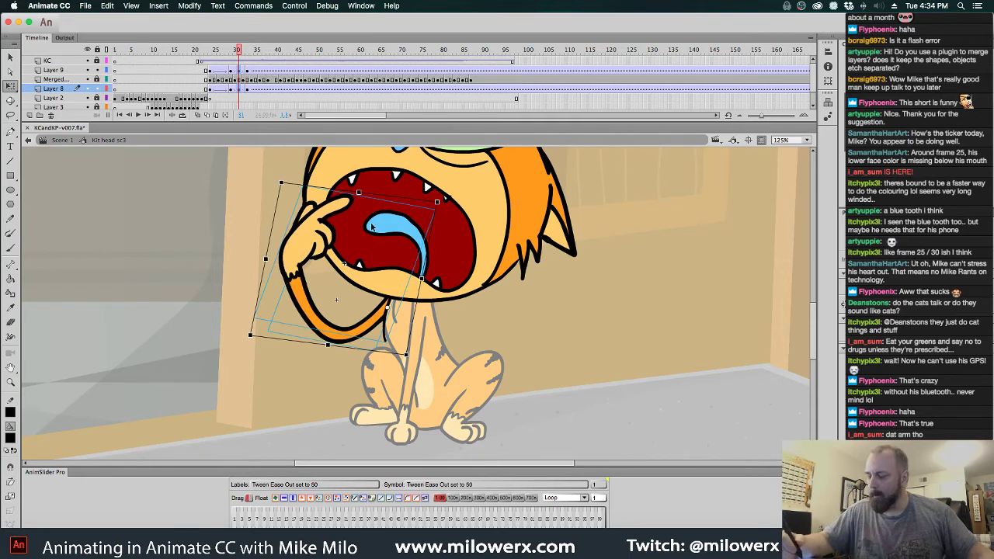
click(489, 318)
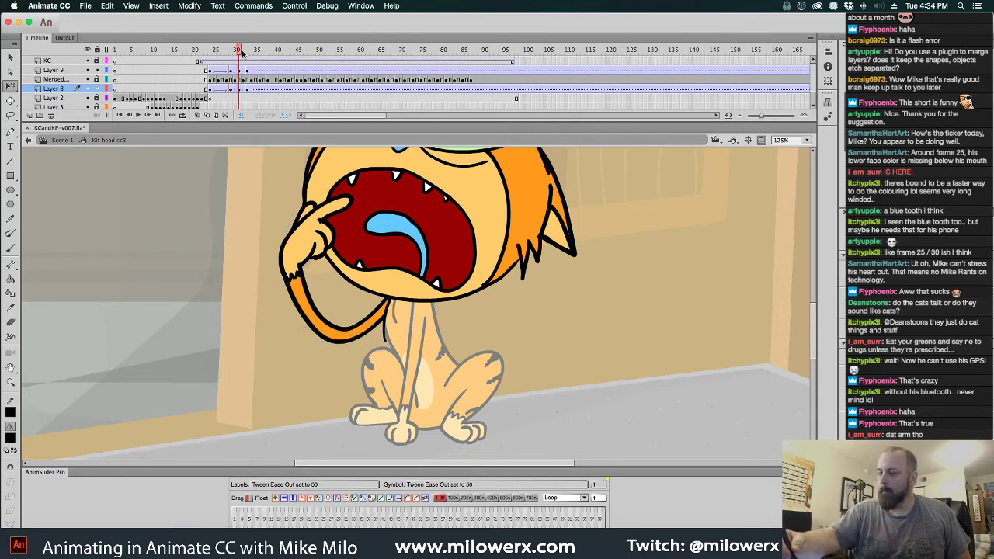
- At frame 27, delete the stray black shoulder line inside the hand symbol and return to the head symbol
drag(241, 51, 222, 68)
super+click(385, 330)
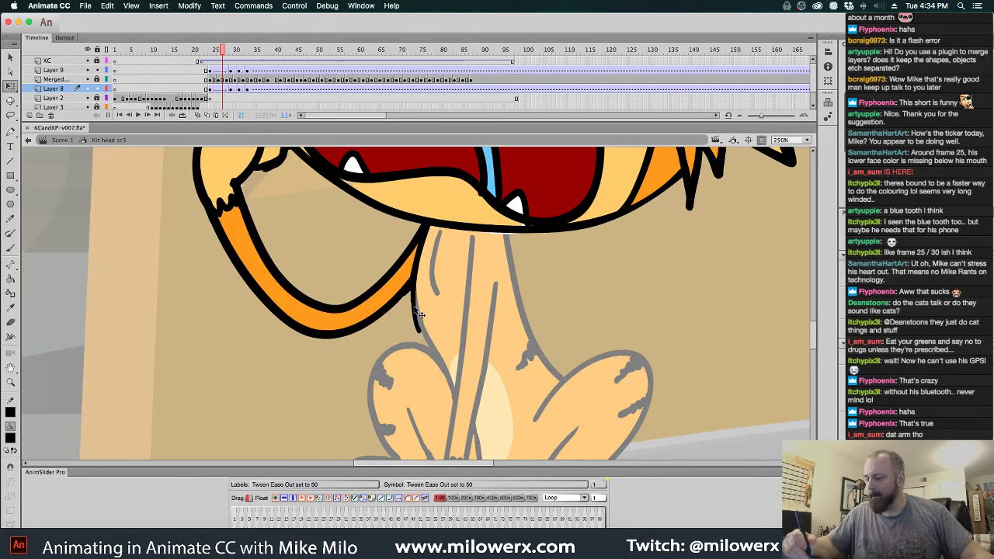
double_click(419, 309)
click(438, 331)
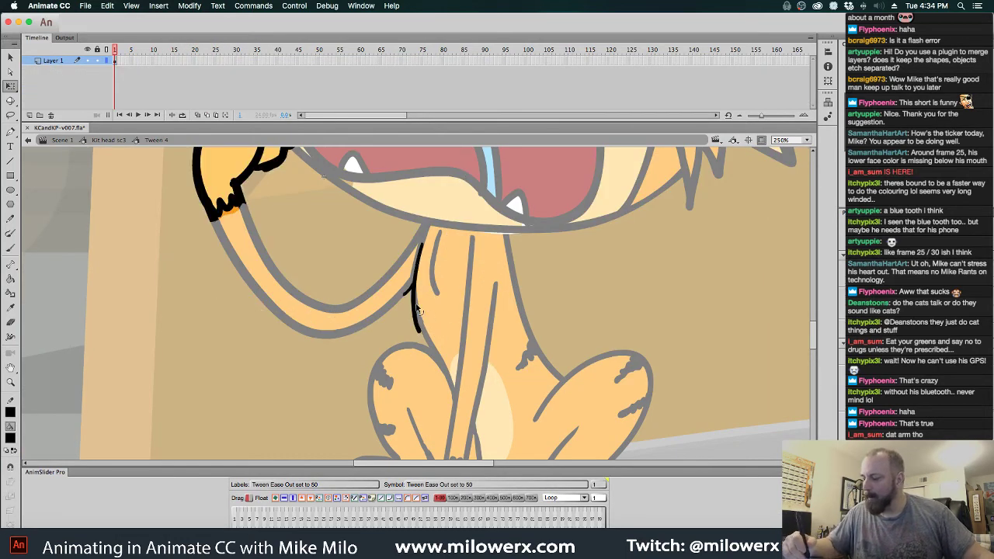
click(418, 306)
key(Delete)
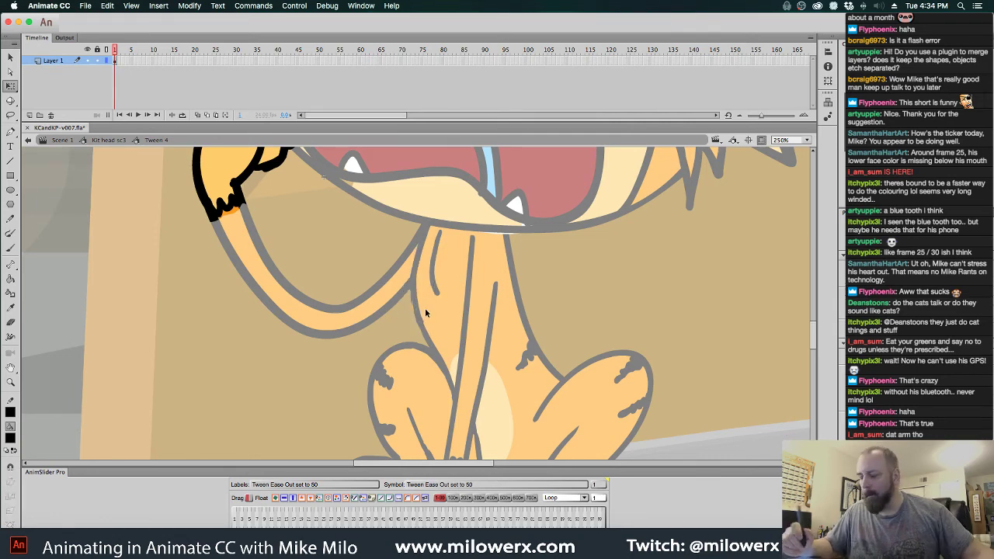
click(124, 141)
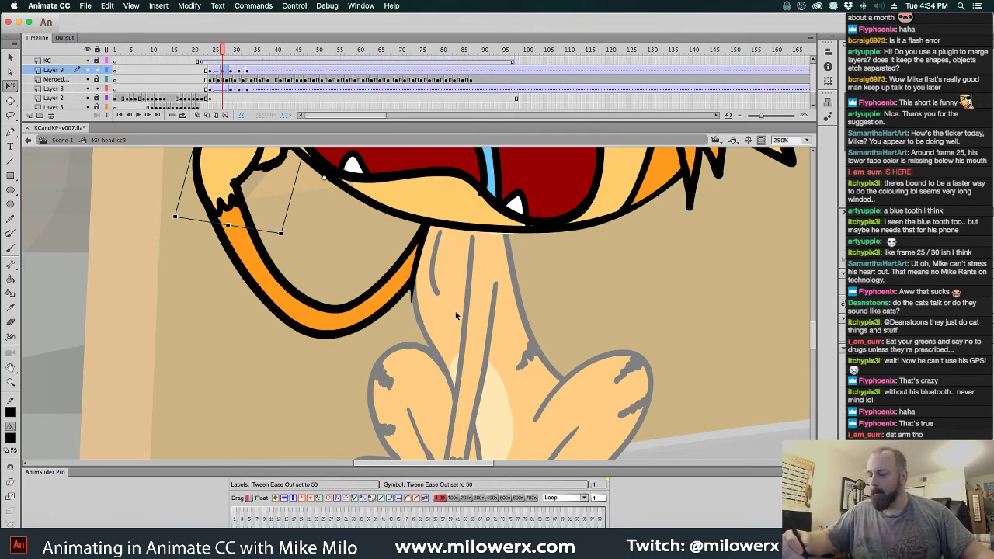
alt+super+click(450, 291)
drag(224, 55, 240, 87)
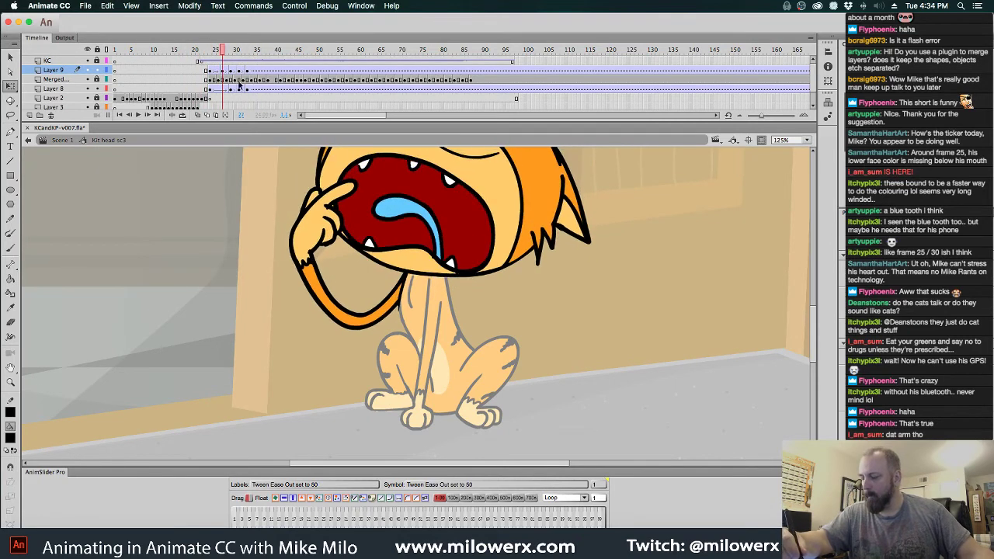
- Inside the arm symbol, delete the stray pointed tip at the upper end of the arm and return to the head symbol
super+click(415, 305)
drag(430, 301, 375, 345)
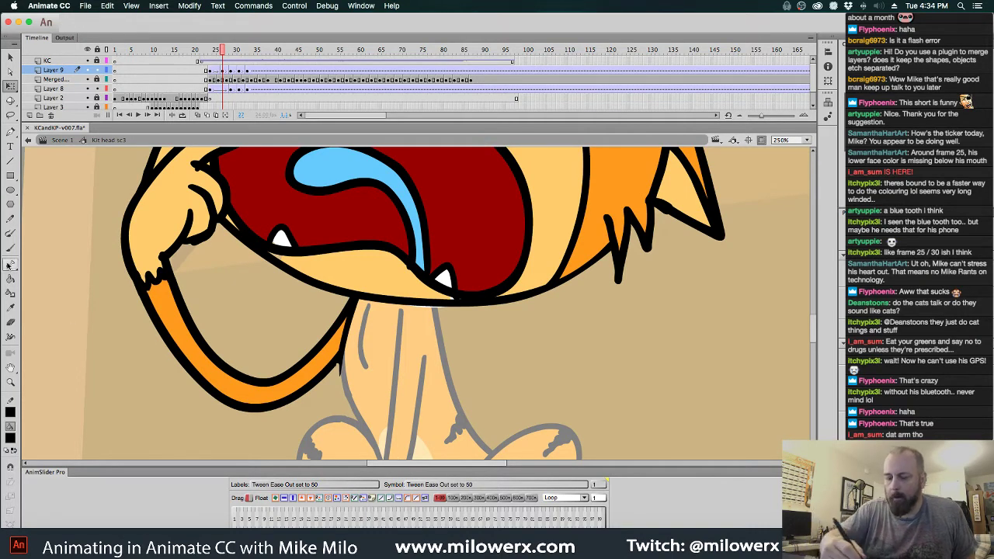
click(11, 248)
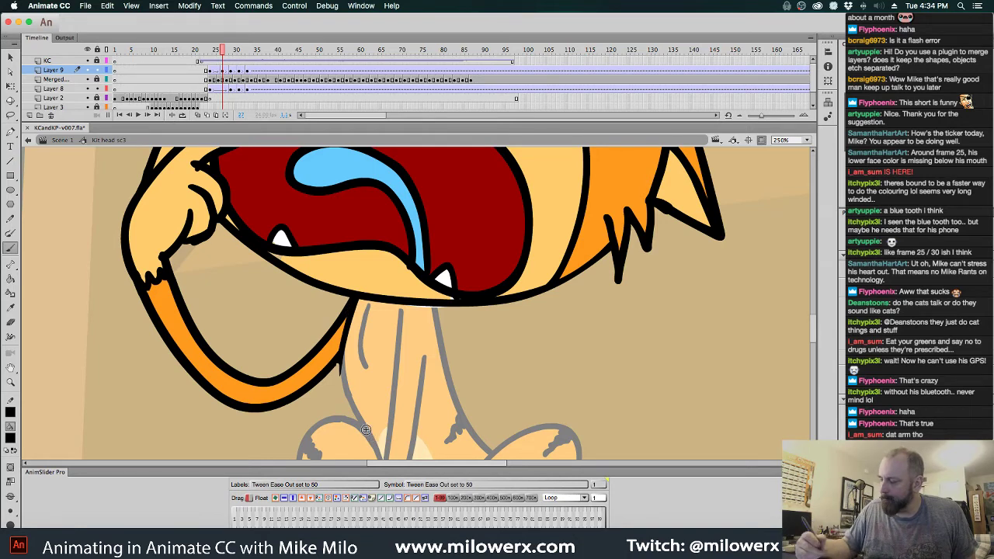
double_click(347, 349)
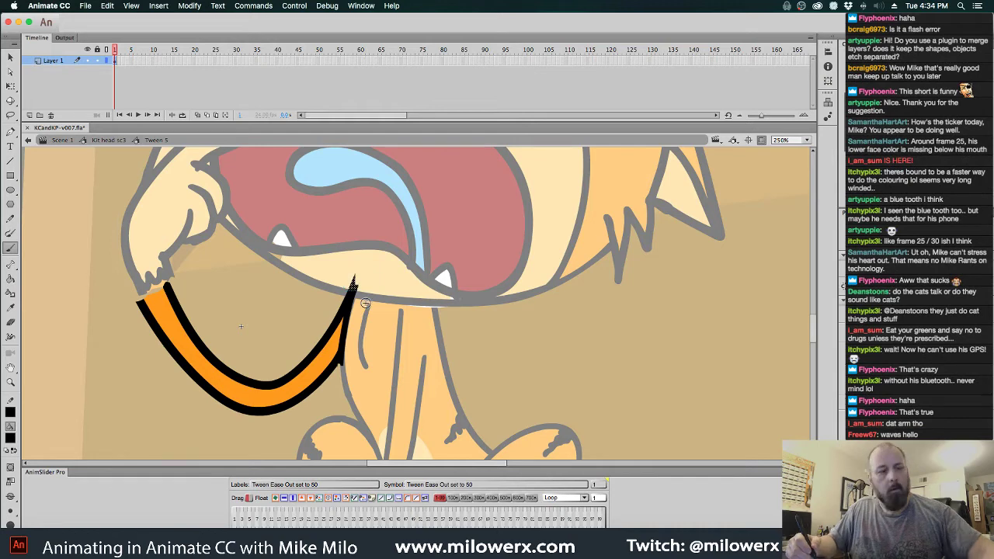
key(Delete)
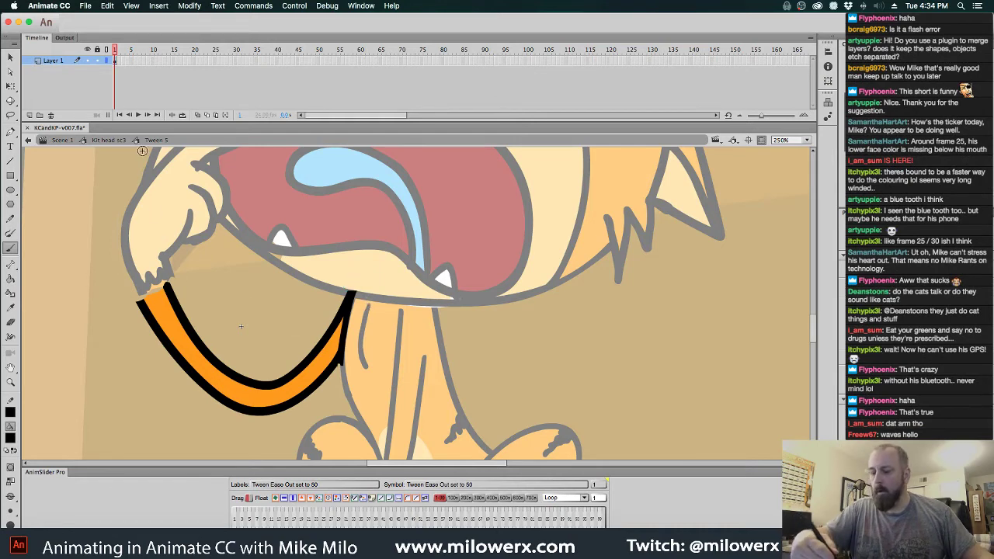
click(109, 140)
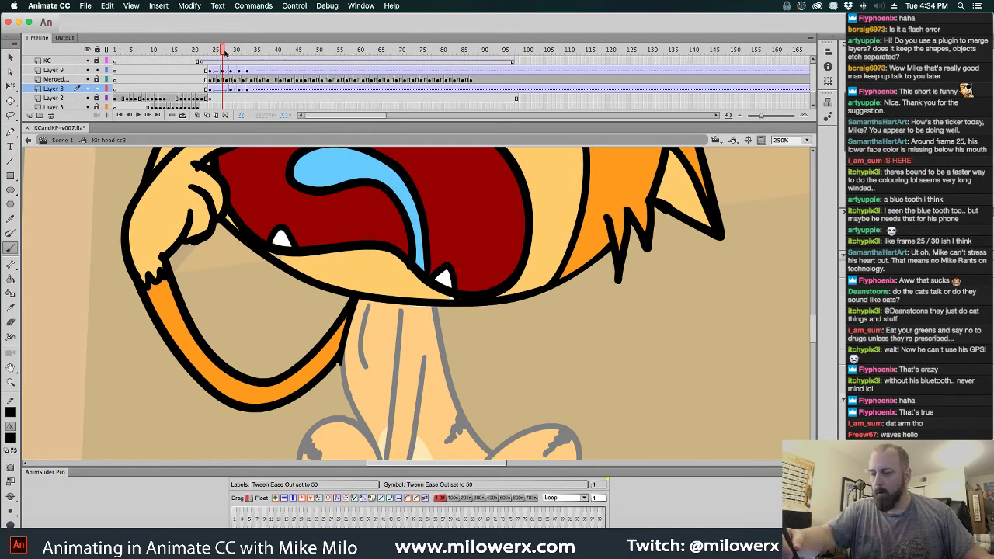
- Examine the arm motion through frame 55, then inspect the pose change around frame 985 in the main scene
drag(224, 51, 339, 91)
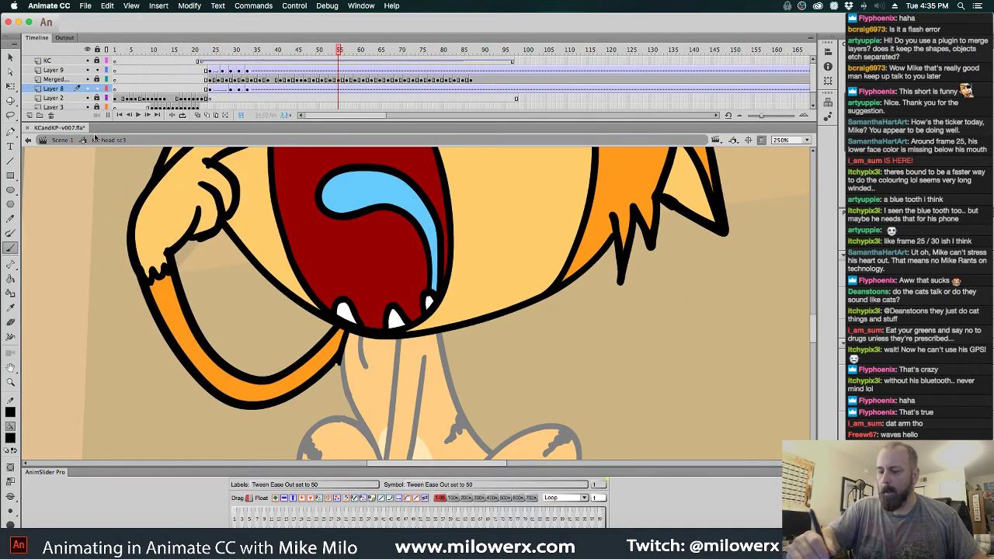
click(70, 139)
key(super+minus)
key(super+minus)
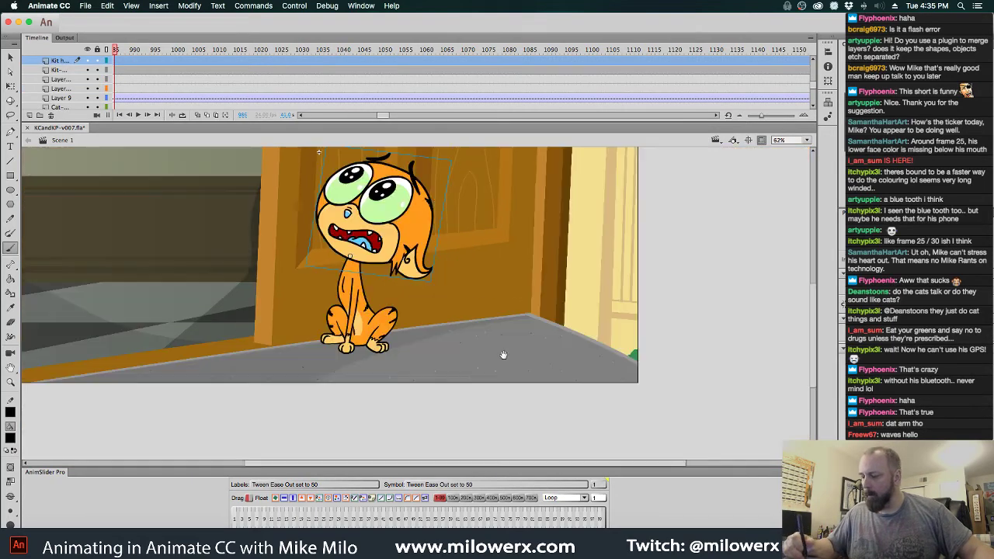
drag(491, 355, 488, 393)
drag(118, 52, 226, 78)
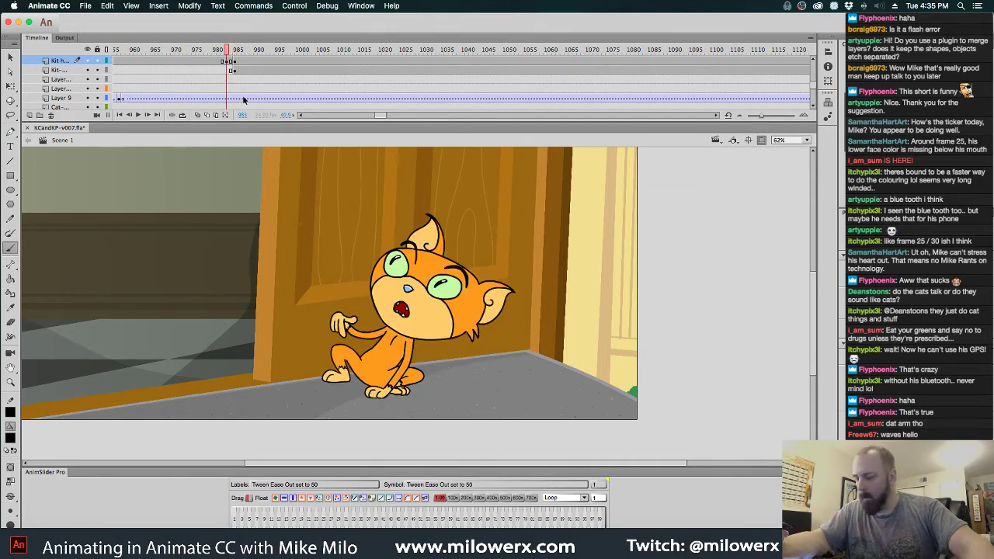
key(period)
key(period)
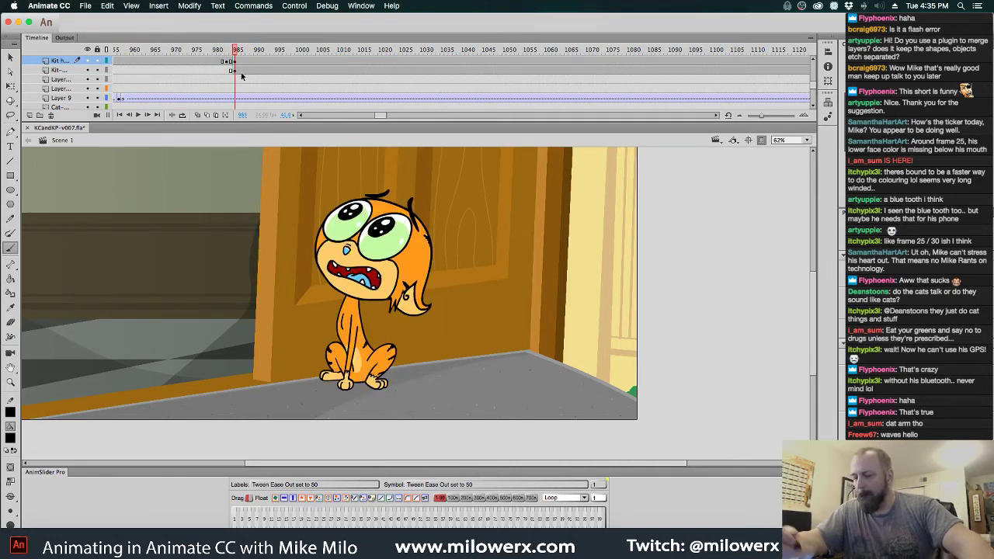
- Open the cat's head symbol and move the starting keyframes of the arm and hand layers from frame 24 to frame 22
key(v)
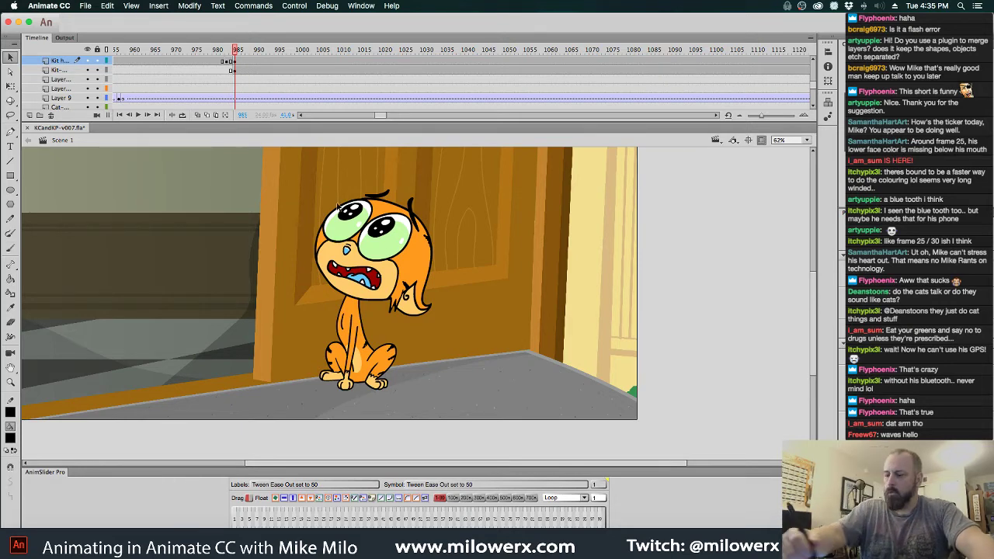
double_click(402, 236)
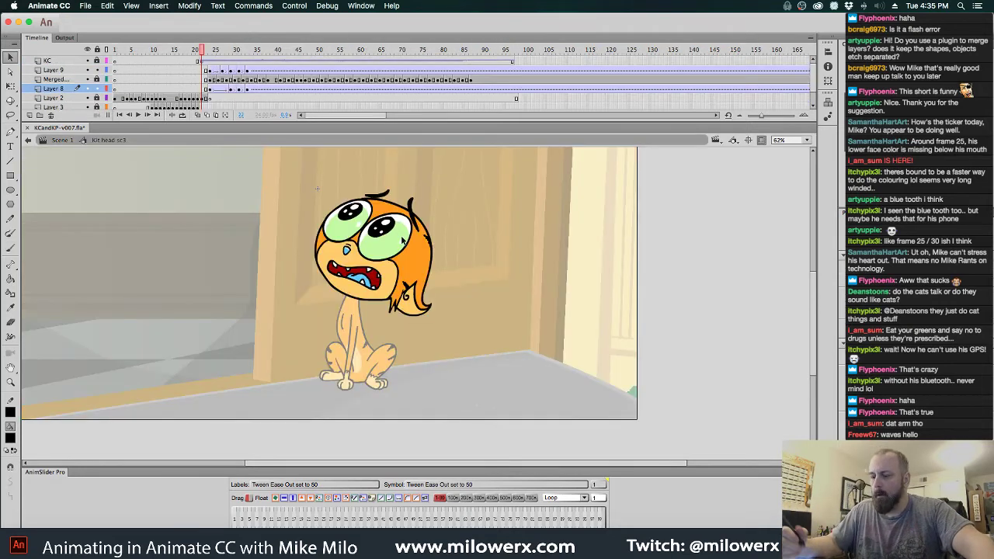
click(210, 90)
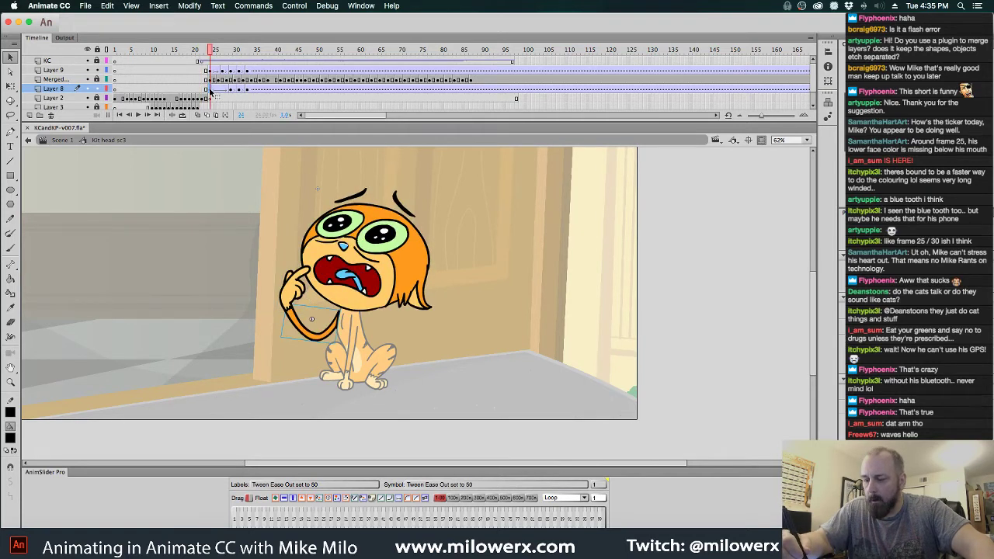
key(comma)
key(comma)
click(210, 71)
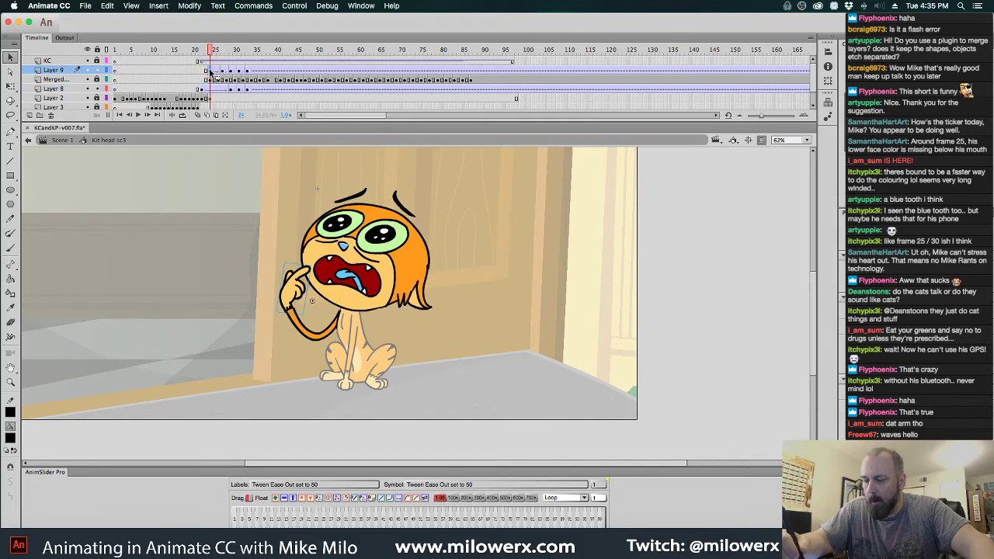
drag(210, 71, 201, 71)
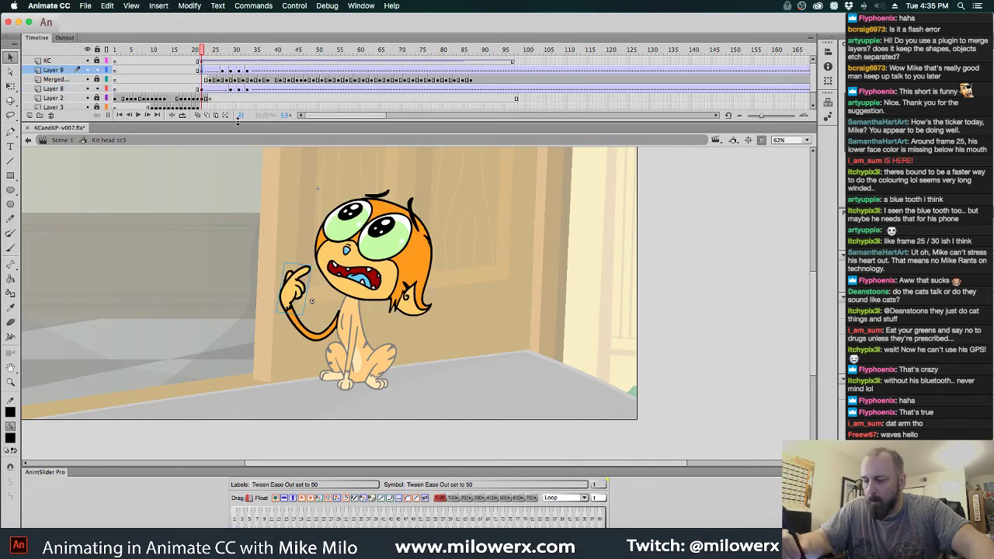
- Return to the main scene and review the cat's arm movement in the full shot up to frame 1054
click(84, 140)
drag(120, 53, 525, 60)
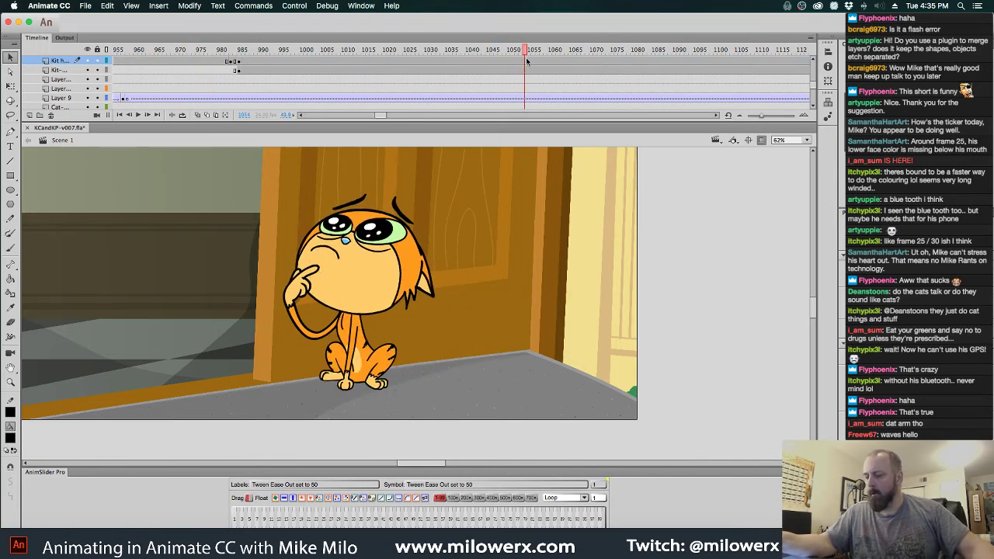
alt+click(446, 222)
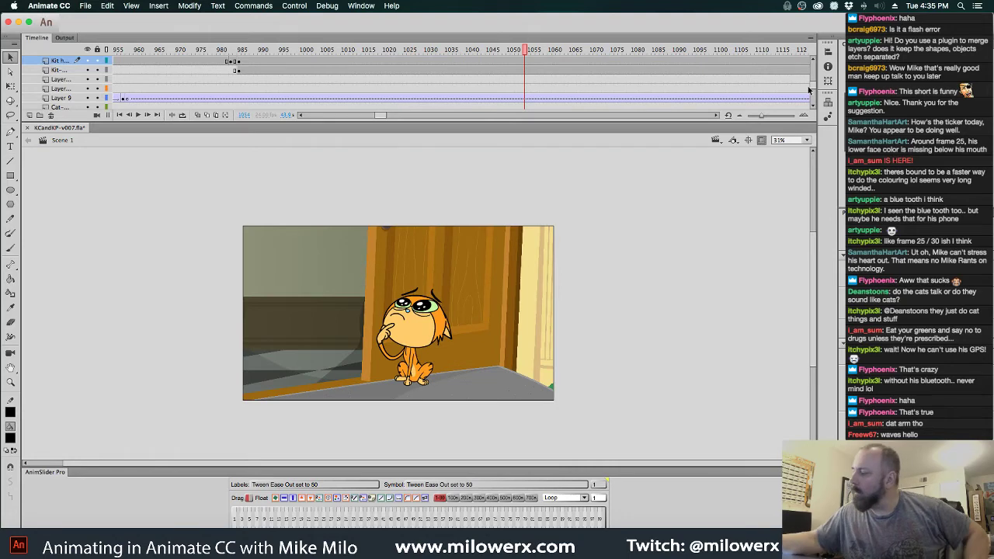
- Unhide Layer 4 in the Sc004 folder and check the shot up to frame 1091
scroll(808, 91, up, 5)
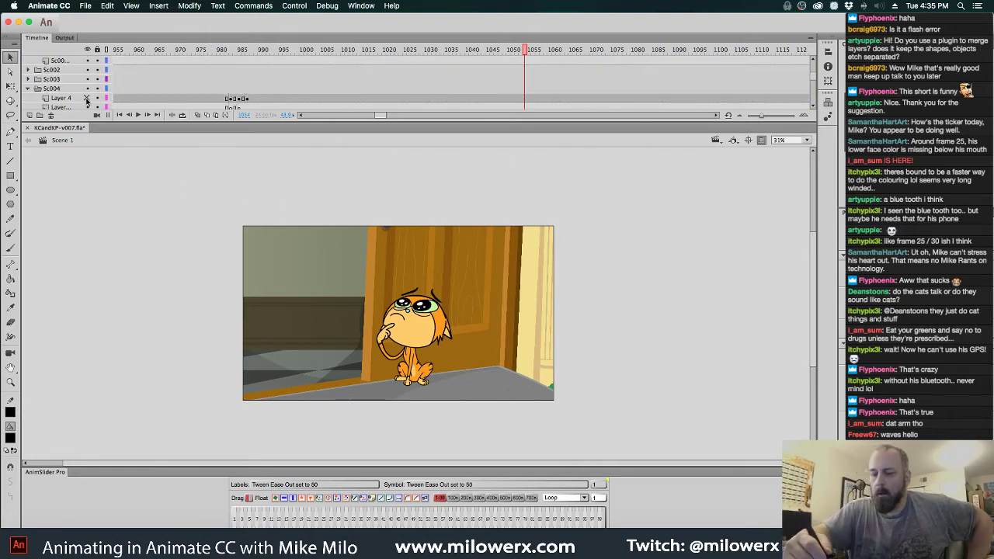
click(87, 98)
drag(526, 52, 686, 103)
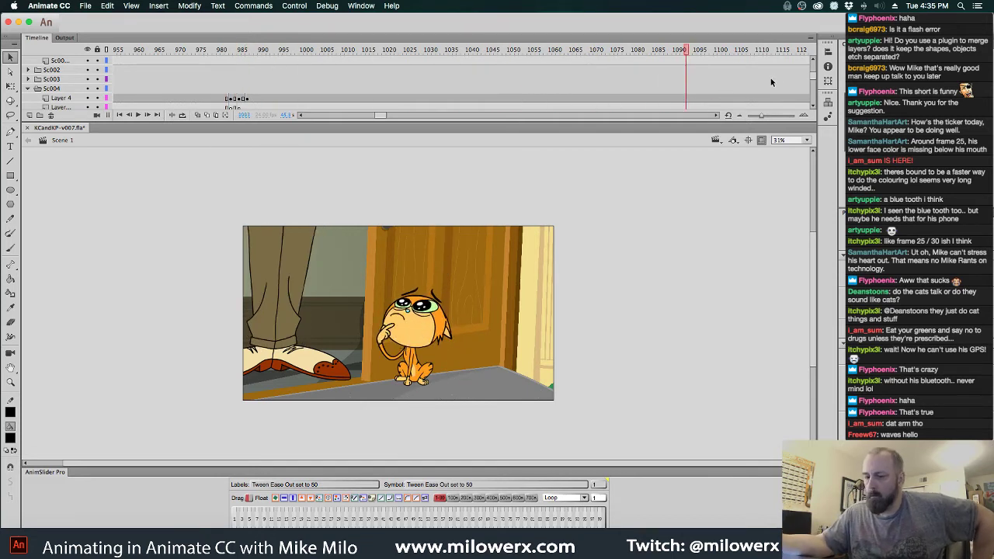
- Hide the Bg 004, outside and inside layers and Layer 3, leaving the rough animatic behind the characters
scroll(813, 78, down, 5)
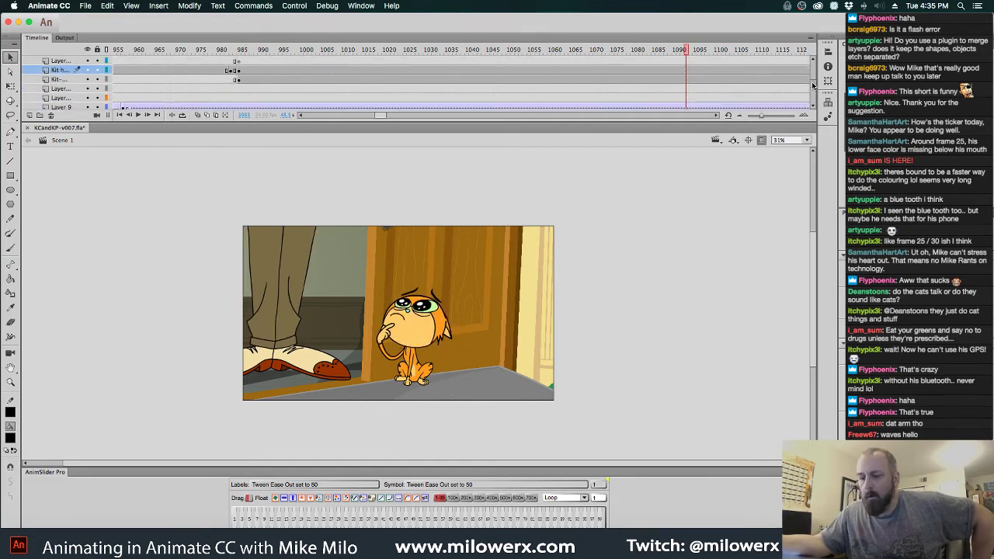
scroll(812, 95, down, 4)
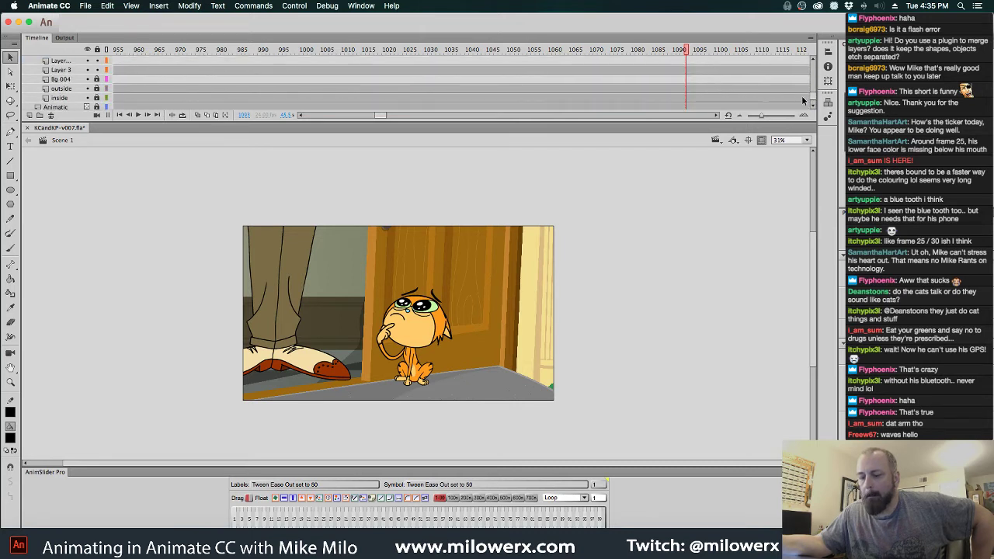
drag(91, 81, 91, 98)
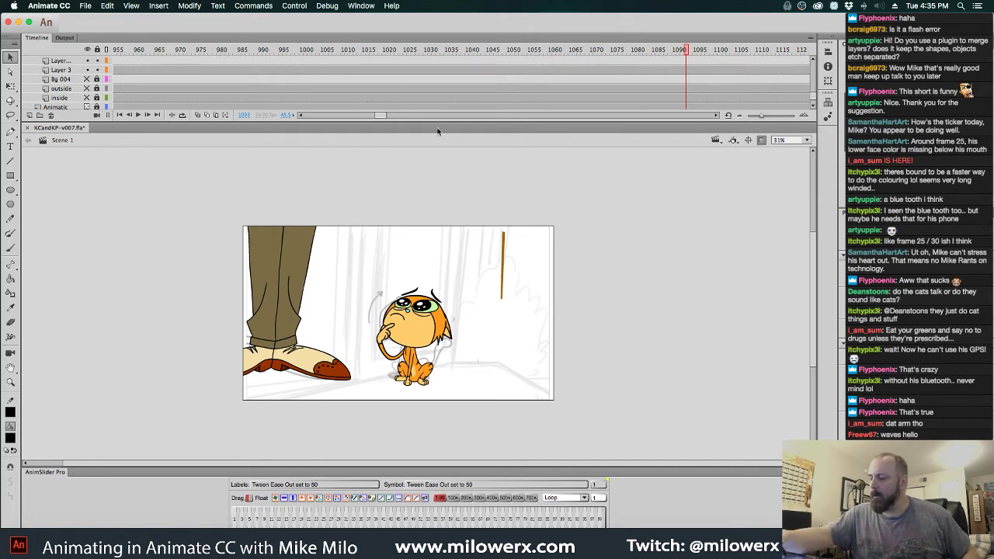
click(503, 258)
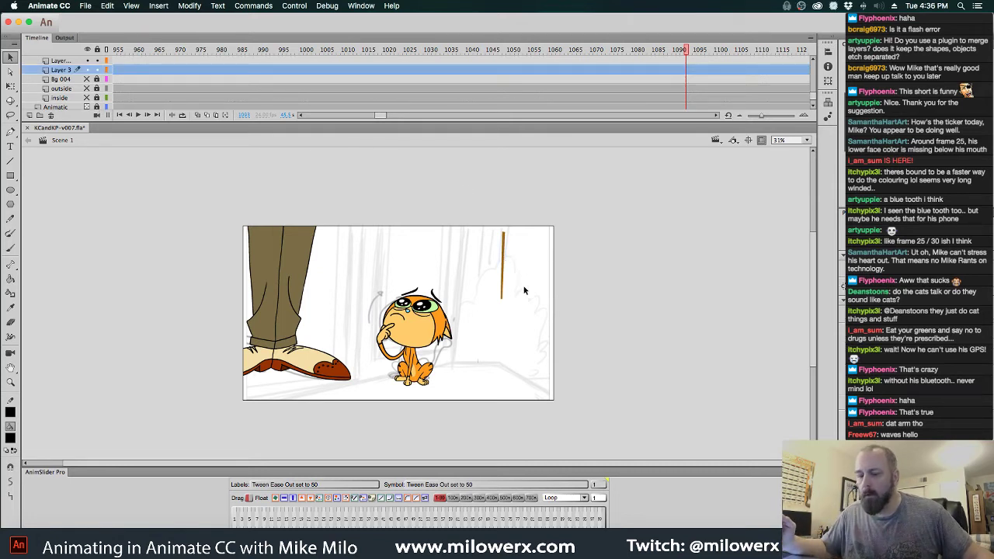
click(88, 70)
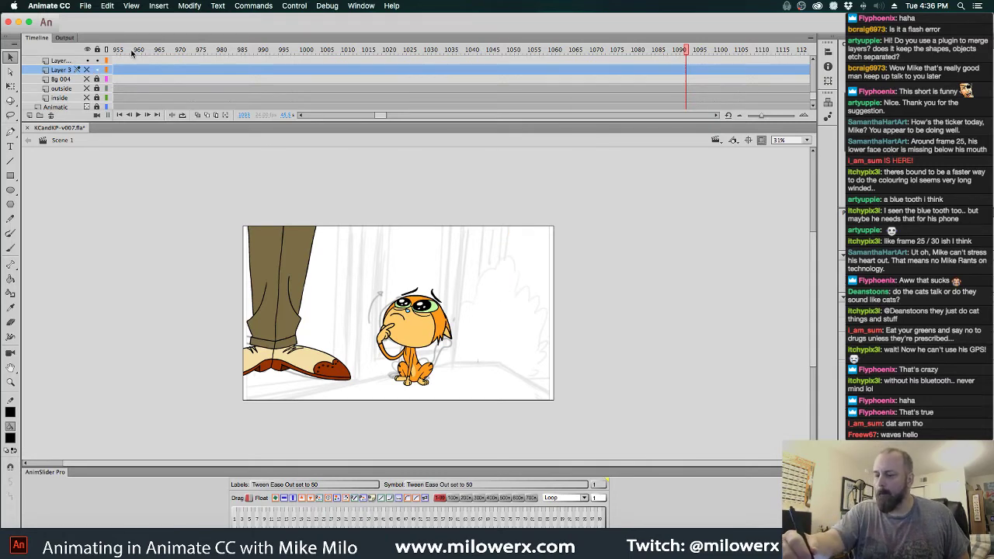
- Review the rough animatic up to frame 1315 and collapse the Sc001 layer folder
mouse_move(211, 60)
mouse_down()
mouse_move(573, 88)
mouse_move(451, 92)
mouse_move(500, 96)
mouse_move(725, 90)
mouse_move(833, 102)
mouse_move(452, 117)
mouse_move(471, 115)
mouse_up()
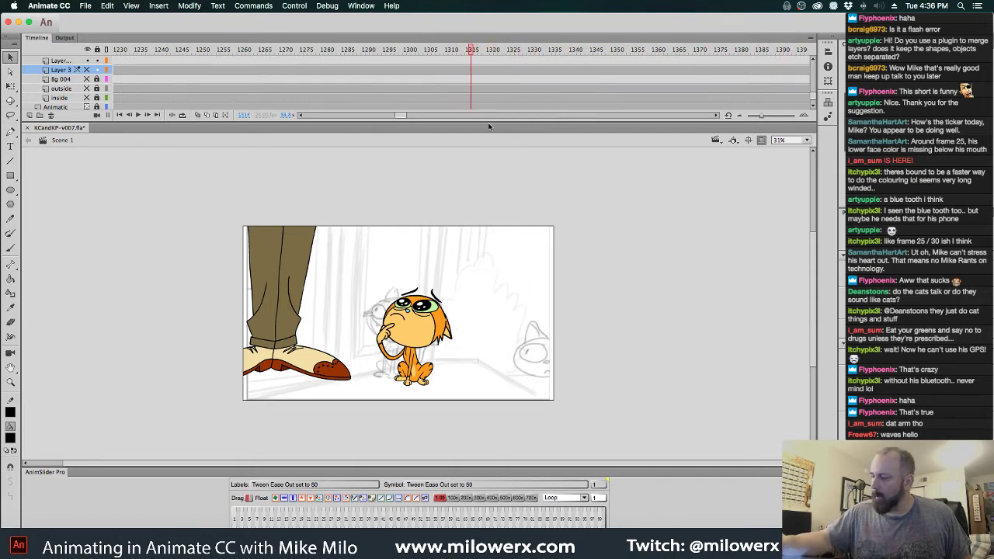
drag(473, 51, 471, 55)
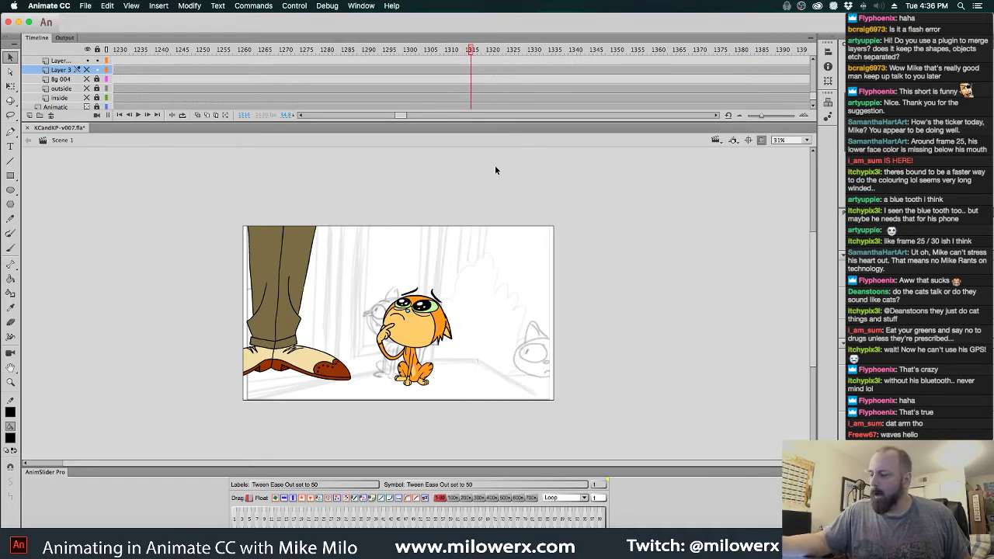
drag(812, 98, 814, 72)
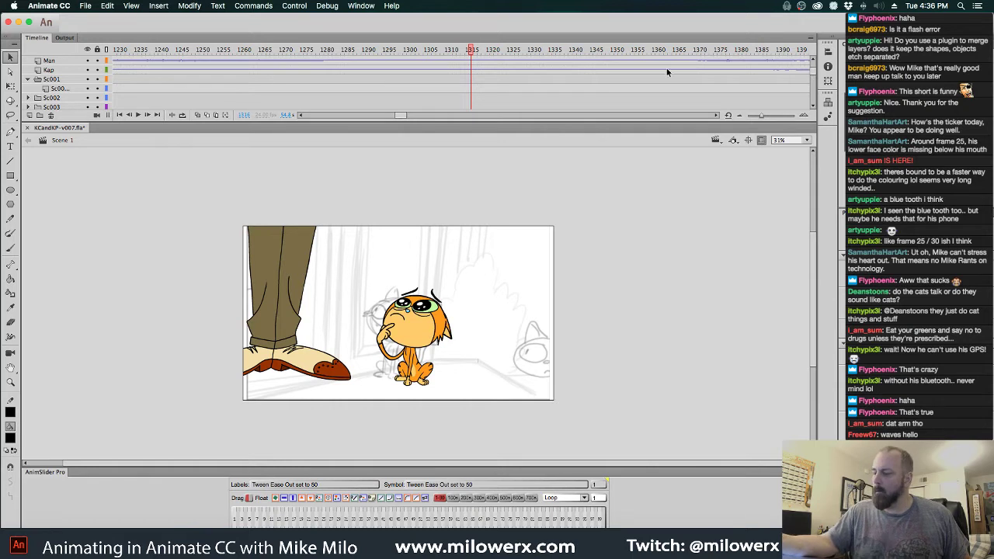
click(29, 79)
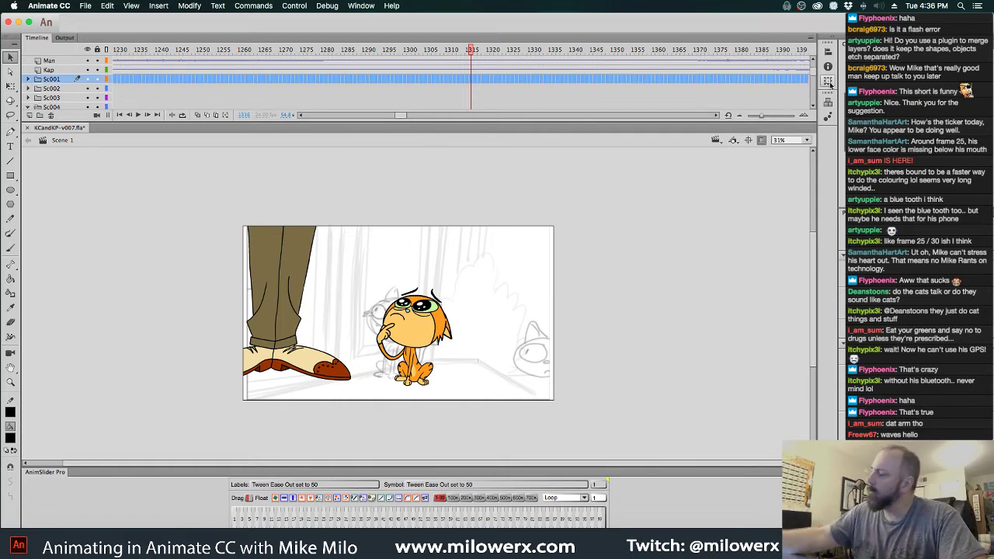
scroll(812, 105, down, 7)
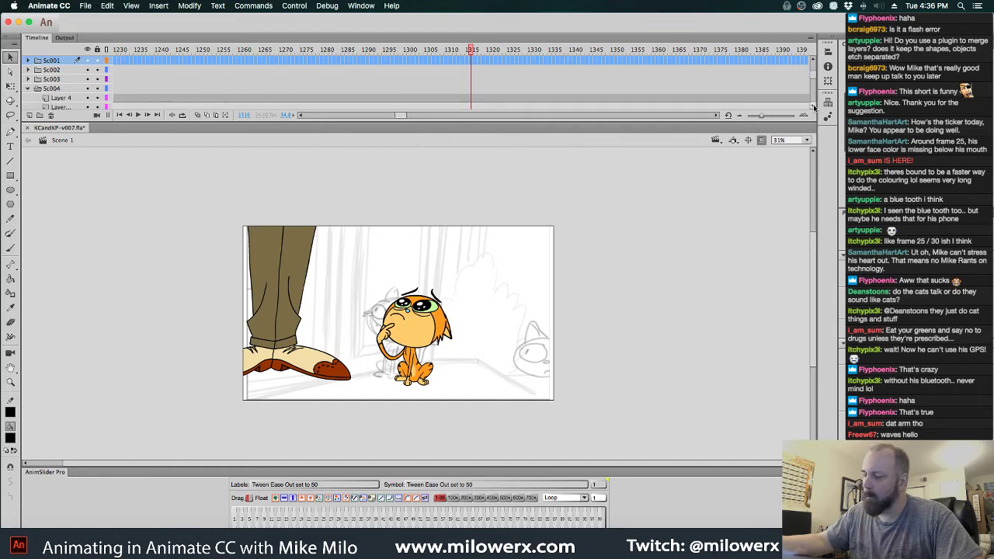
scroll(813, 106, down, 1)
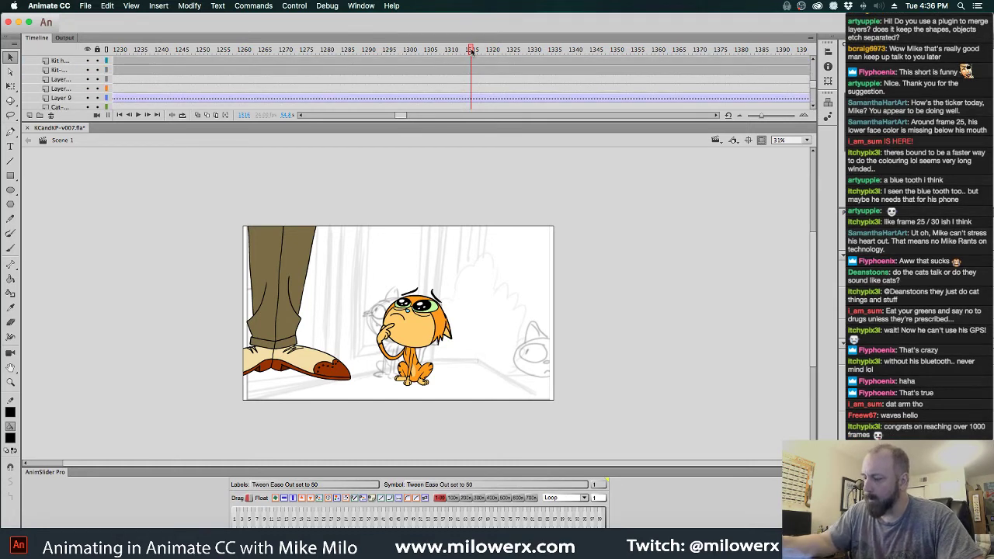
- Go back through the animatic to frame 1053 and open the cat's body symbol there
drag(470, 52, 76, 76)
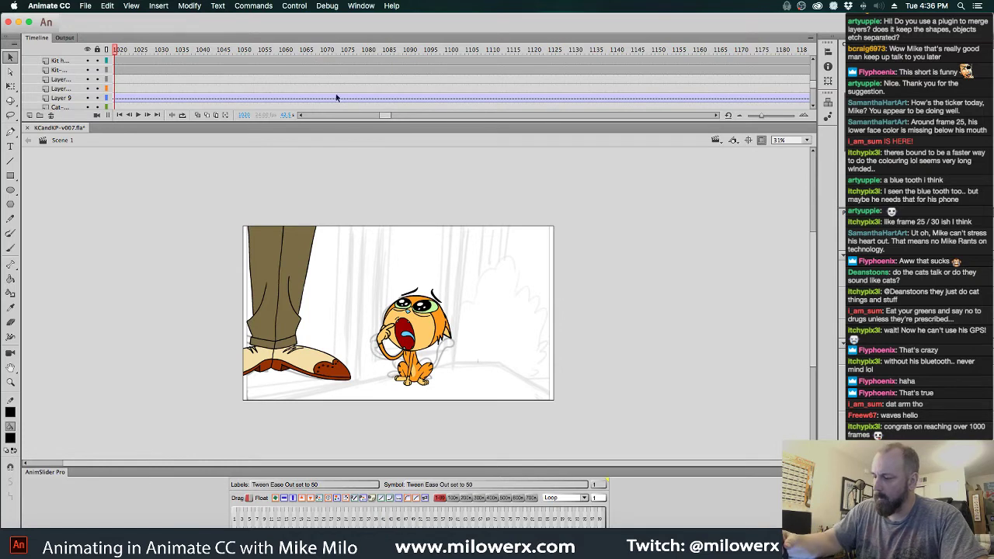
drag(118, 50, 251, 56)
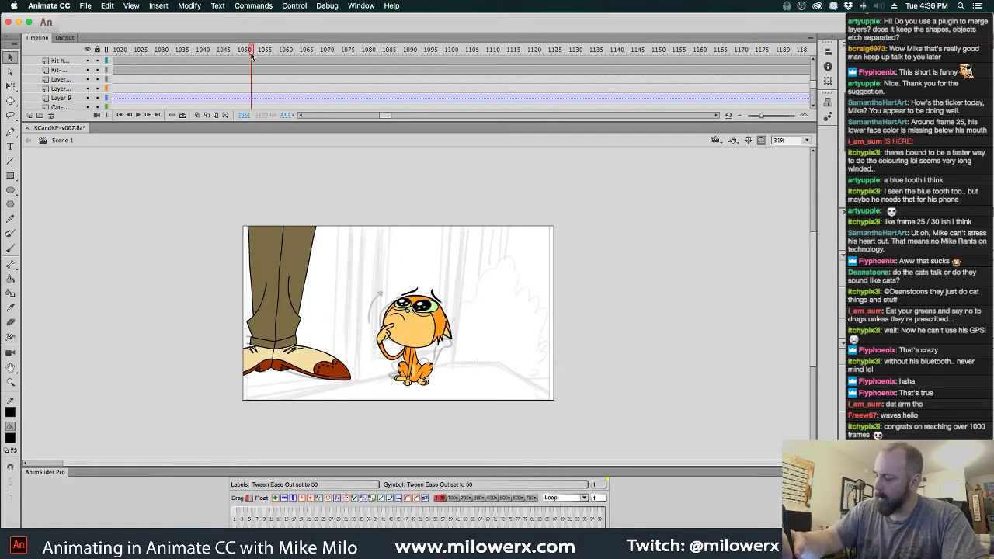
click(424, 341)
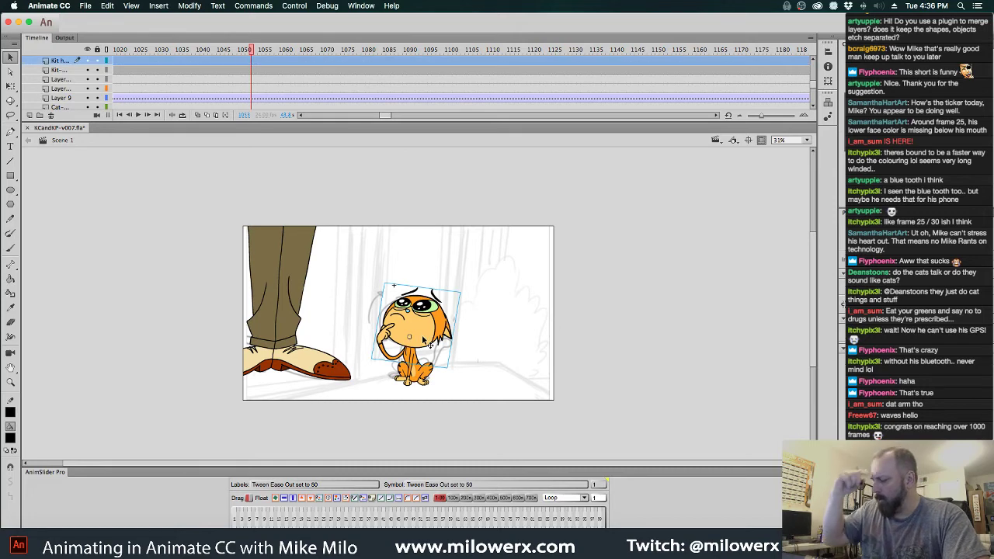
click(421, 379)
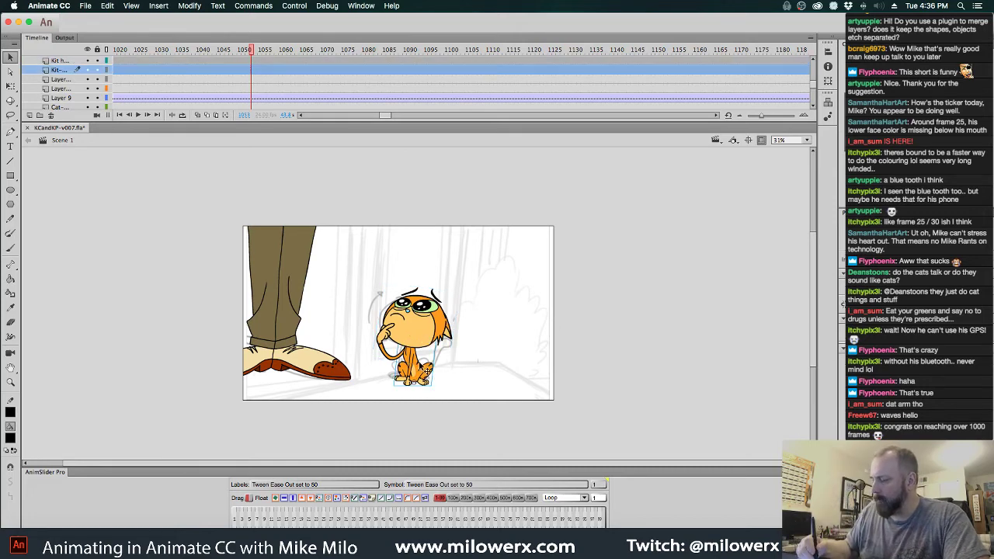
double_click(421, 367)
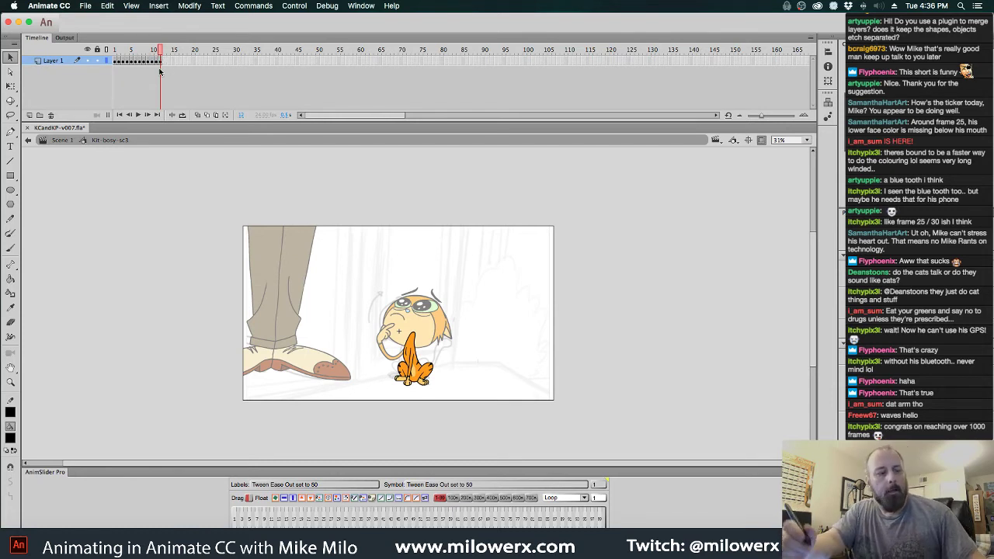
- Examine the body poses in frames 7 to 12 of the symbol and return to the main scene
key(comma)
key(comma)
key(comma)
key(comma)
key(comma)
key(period)
key(period)
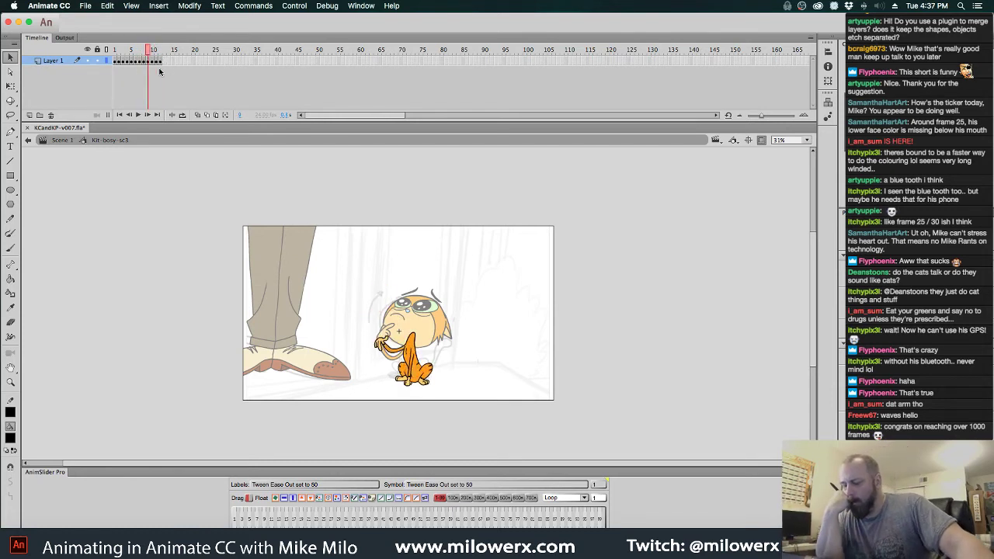
key(period)
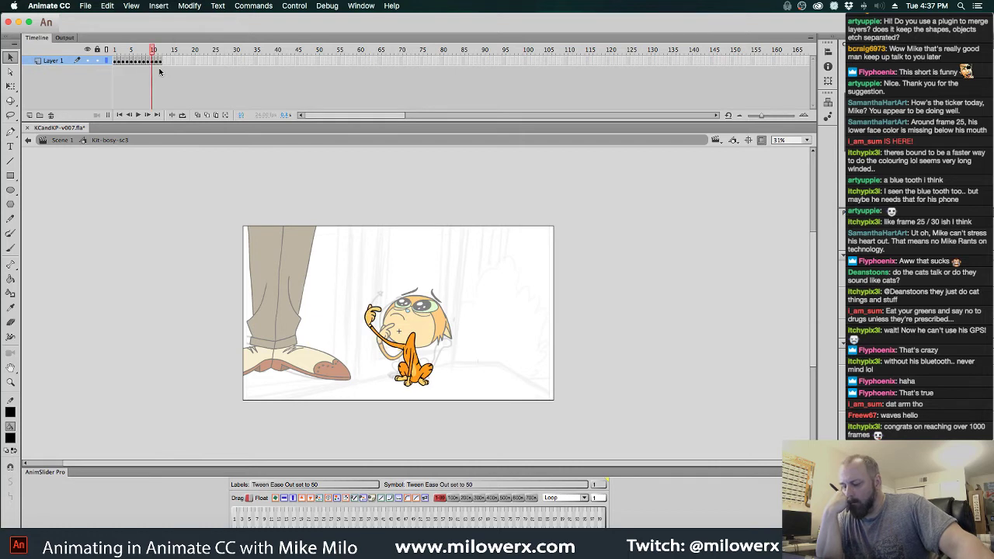
key(comma)
key(comma)
key(period)
key(comma)
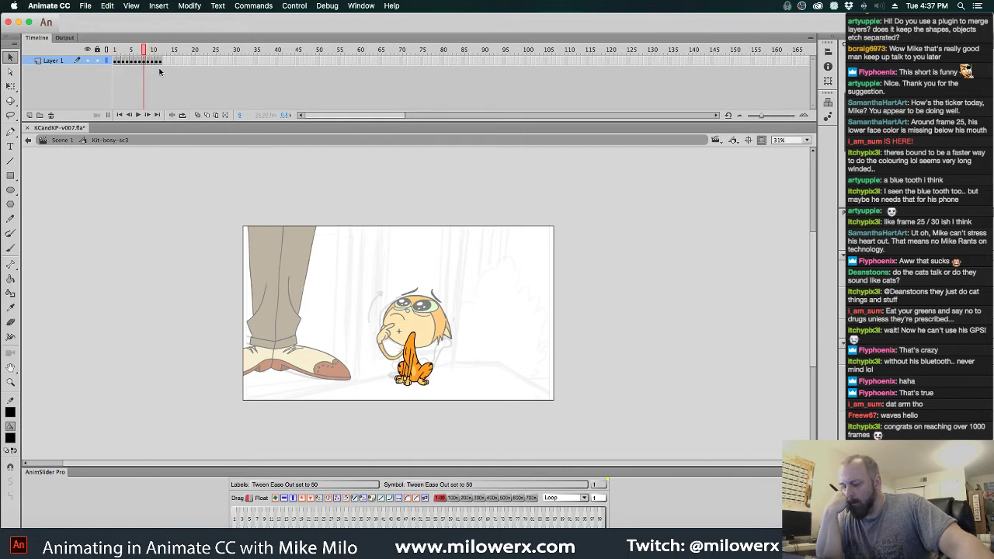
key(comma)
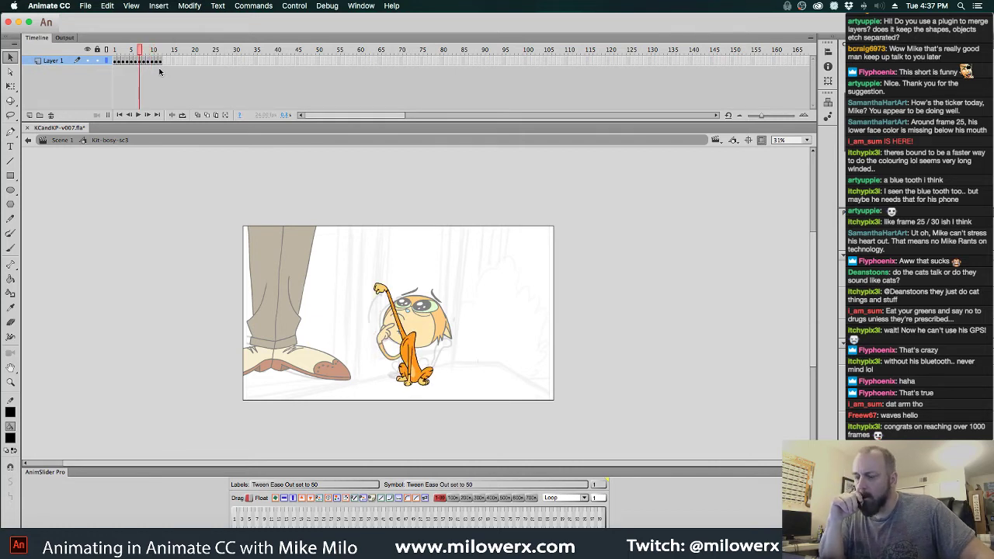
click(70, 141)
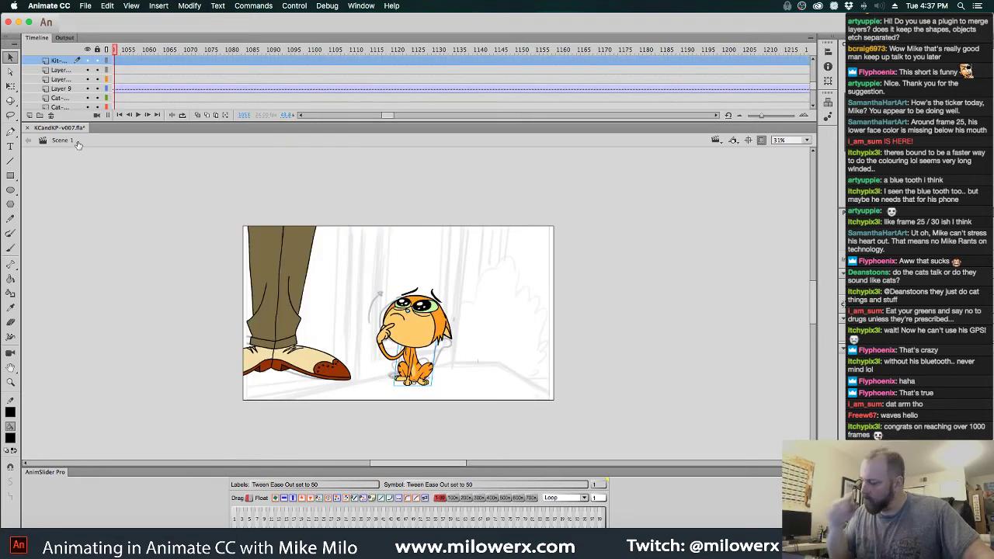
- At frame 1053, use the Frame Picker to key the cat's body to frame 9 and its head to frame 17
click(301, 115)
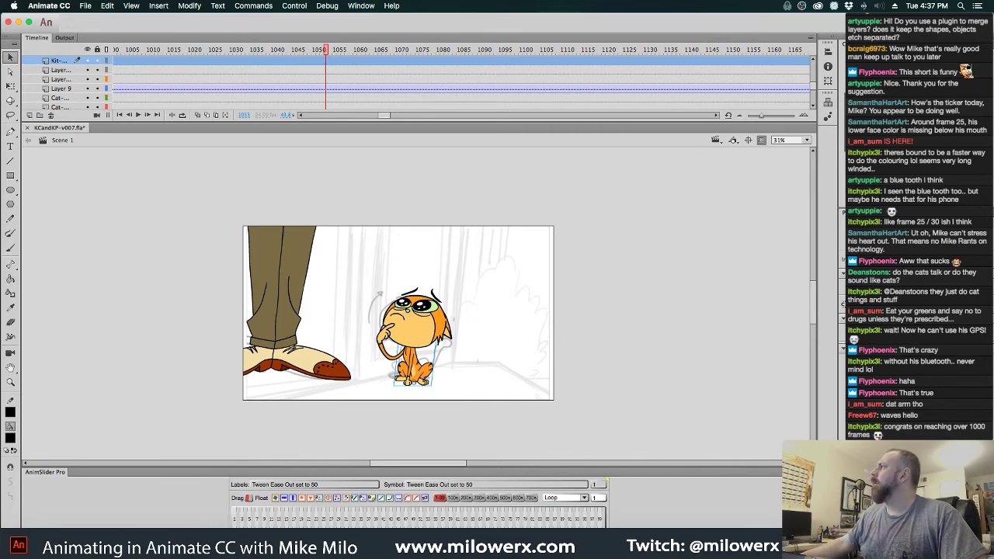
drag(992, 186, 618, 162)
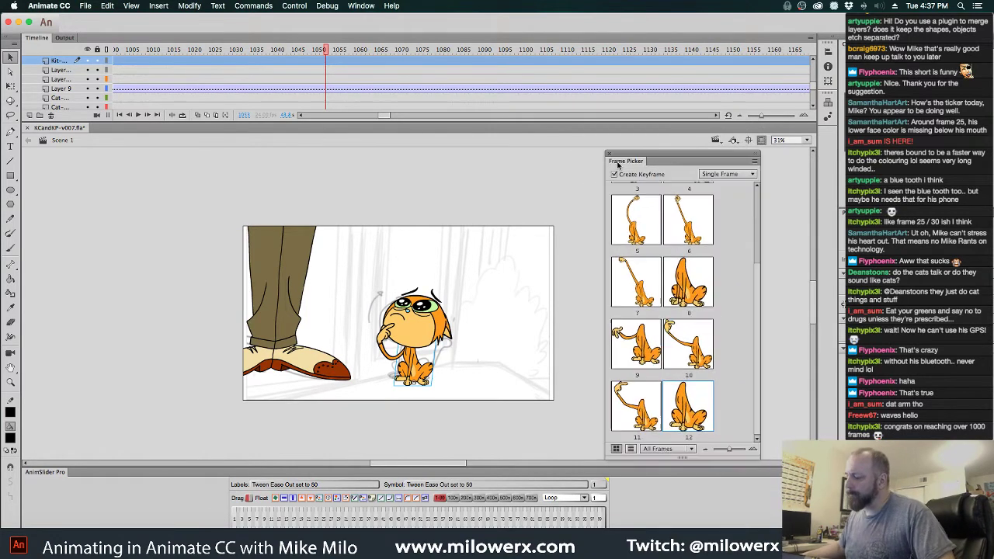
click(644, 348)
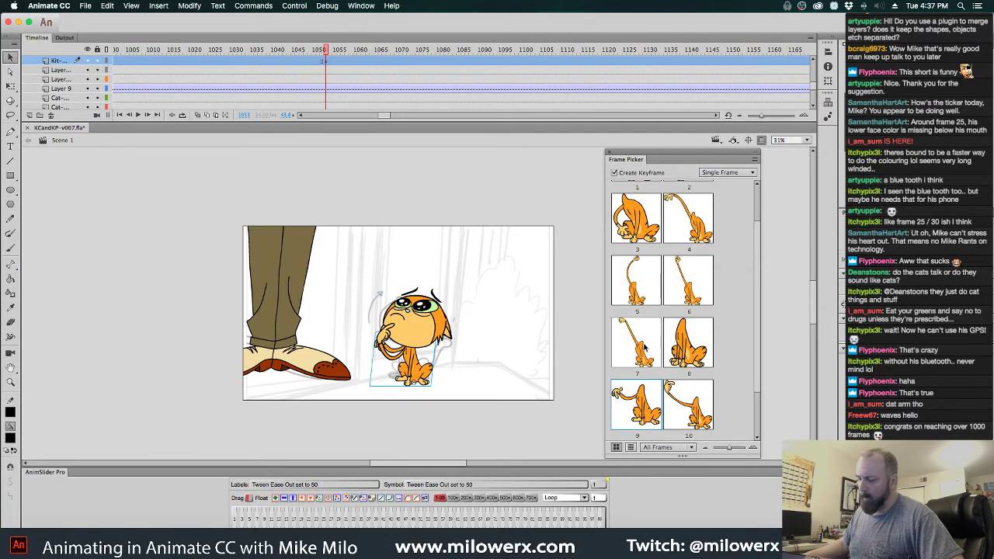
click(436, 335)
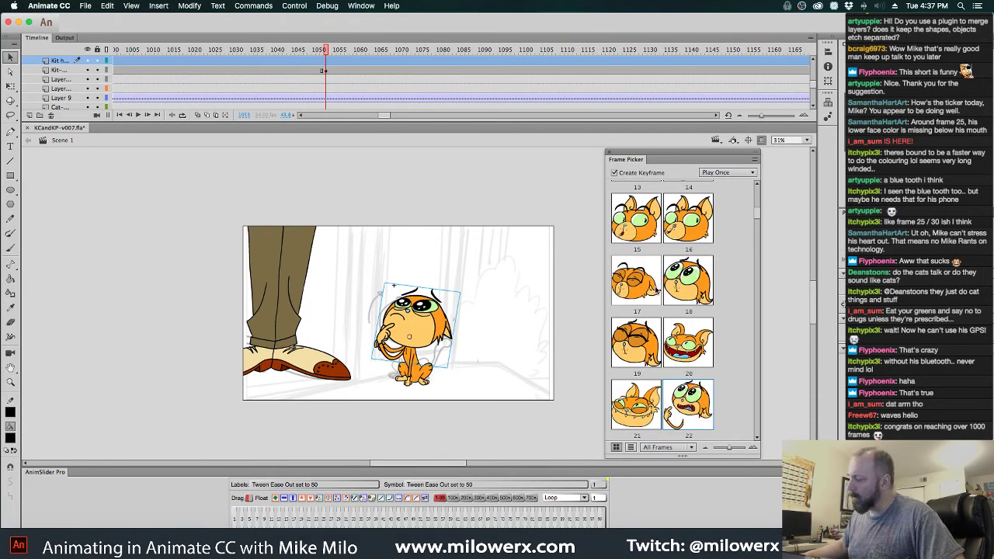
click(642, 286)
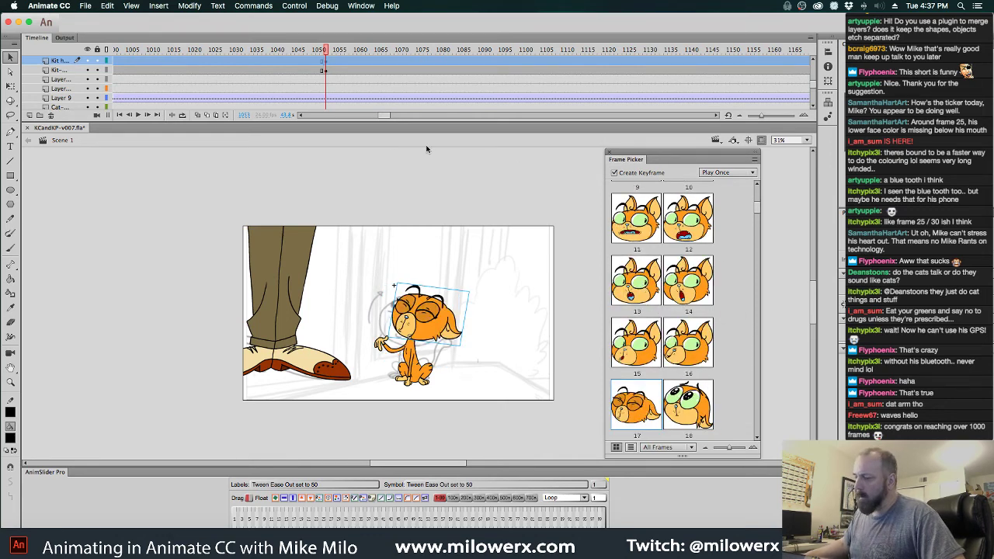
- At frame 1056, key the cat's head symbol to frame 18 with the Frame Picker and return to the frames before the change
drag(326, 49, 330, 68)
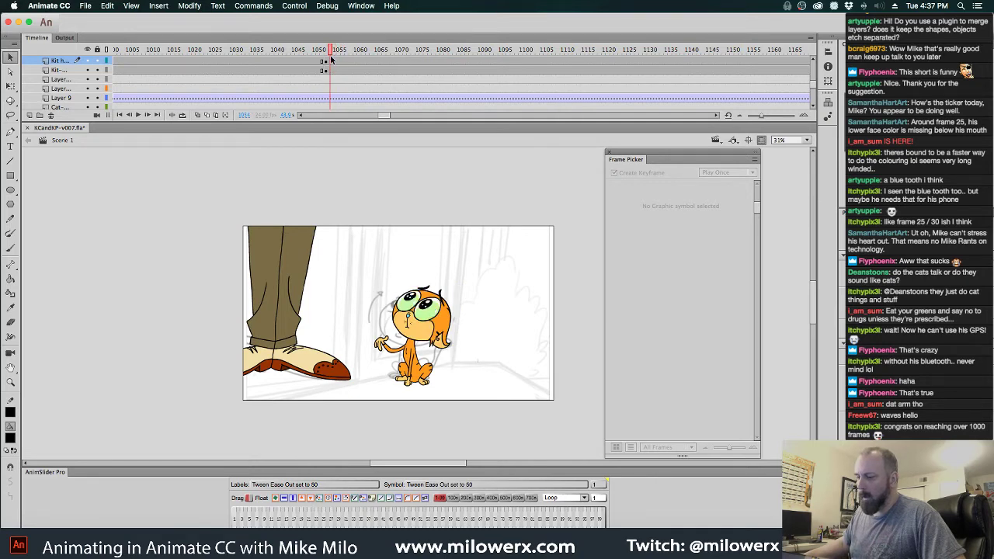
click(439, 331)
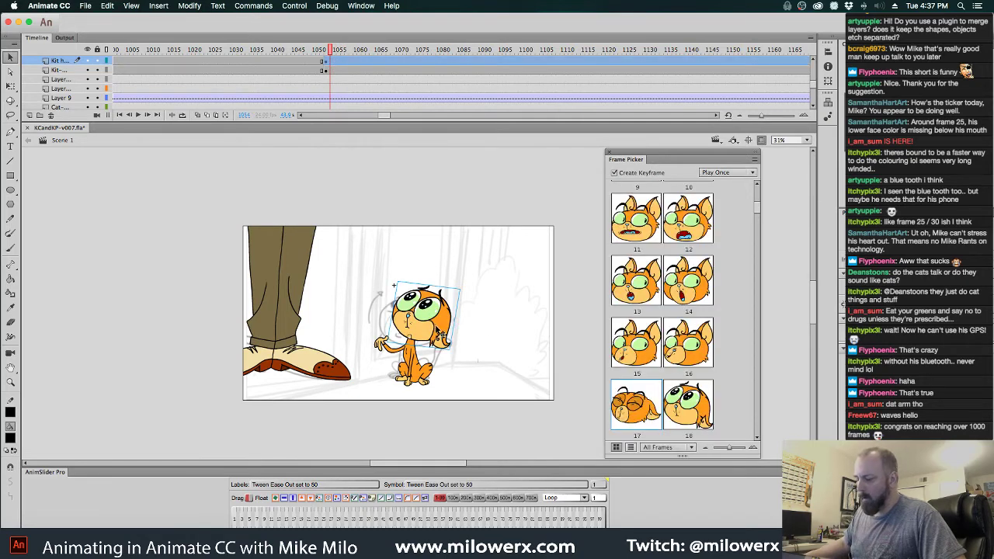
drag(331, 51, 338, 52)
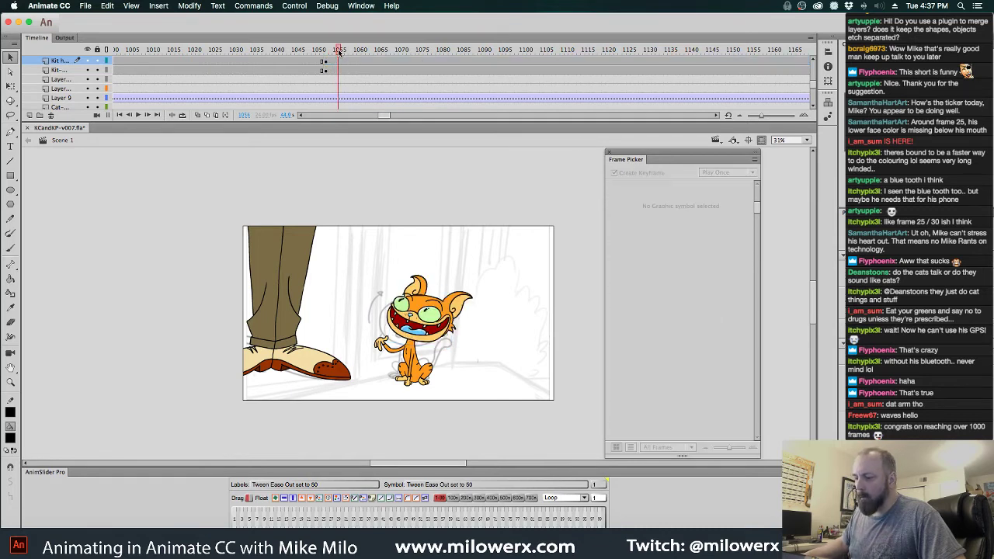
click(430, 315)
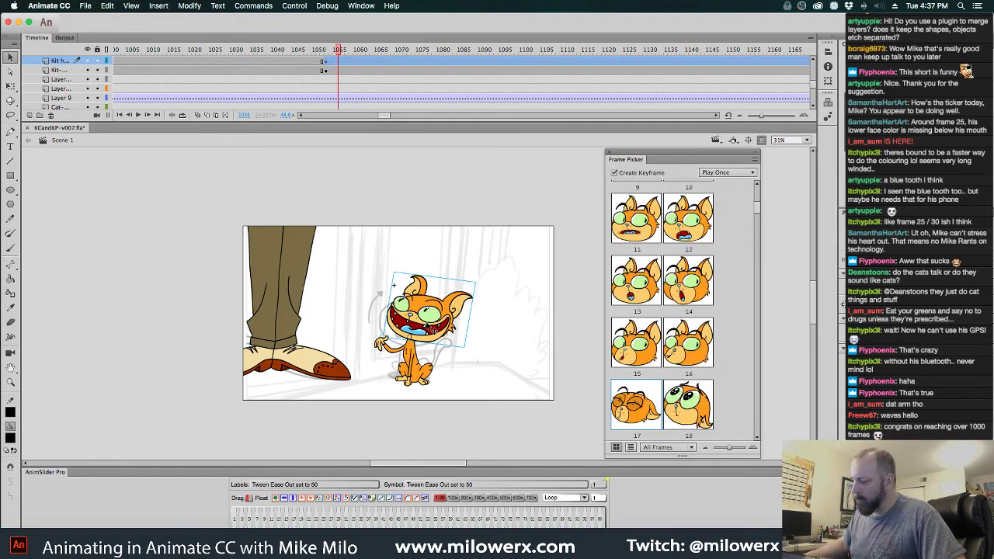
scroll(687, 373, down, 5)
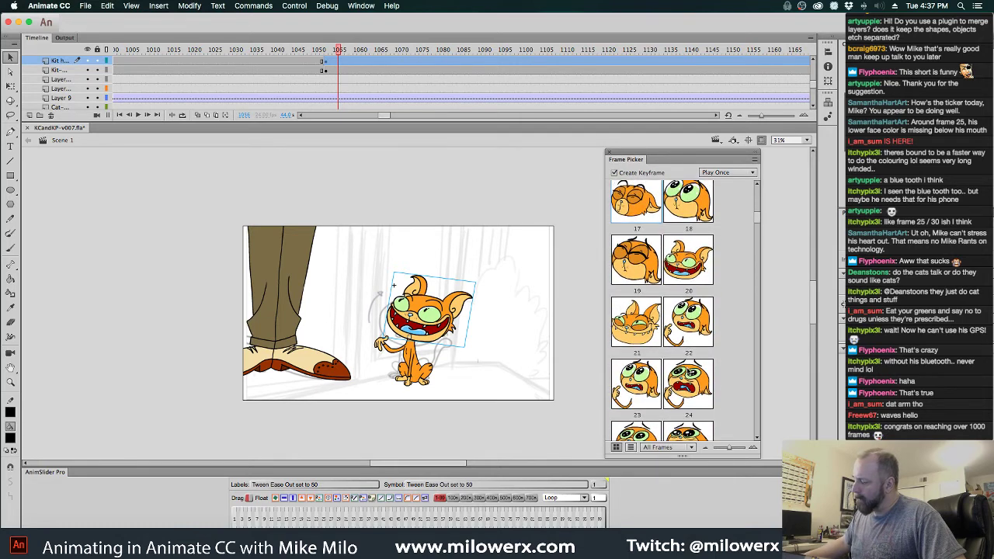
scroll(701, 313, up, 2)
click(701, 313)
scroll(701, 313, up, 2)
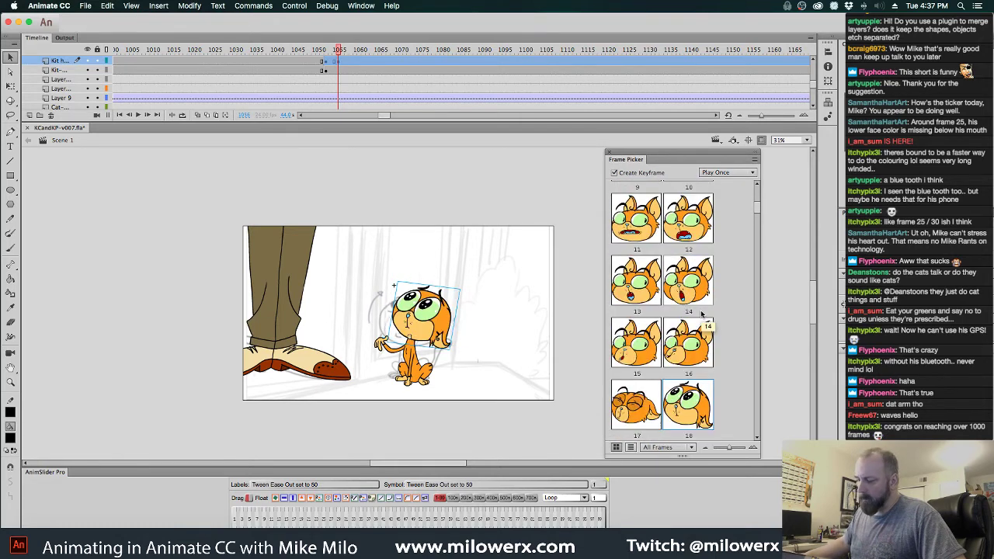
click(306, 61)
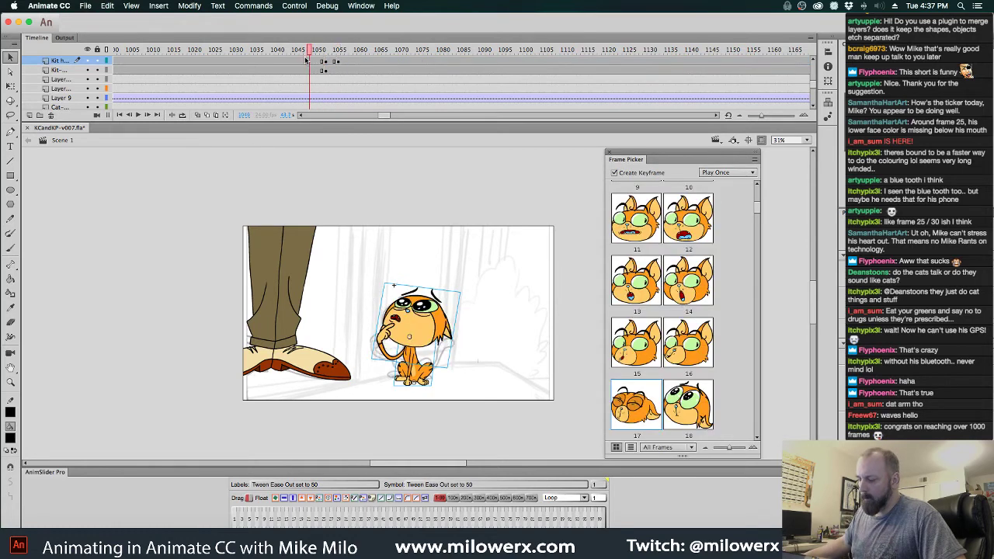
- Return to the head's keyframe at frame 1056 and set the head symbol's playback to Single Frame
drag(306, 60, 347, 71)
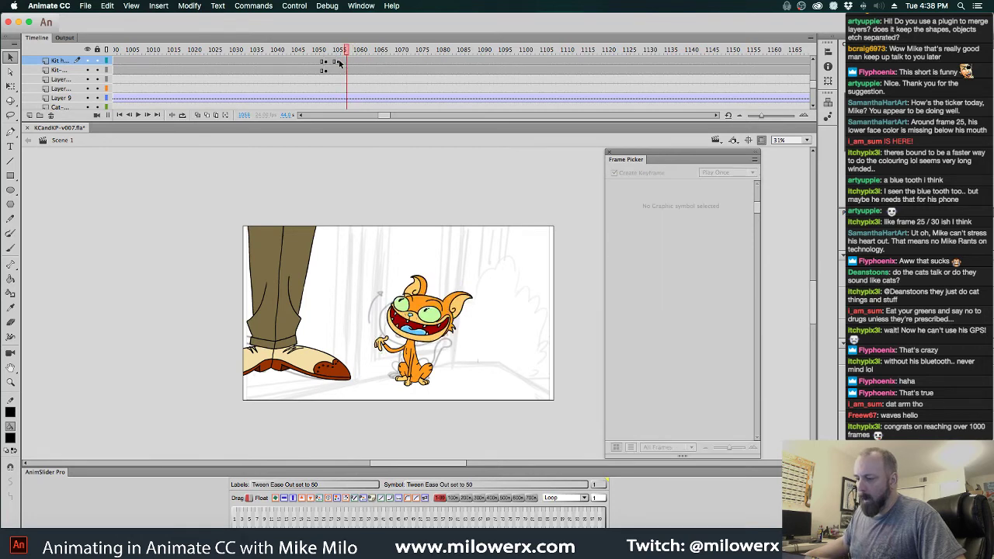
click(338, 62)
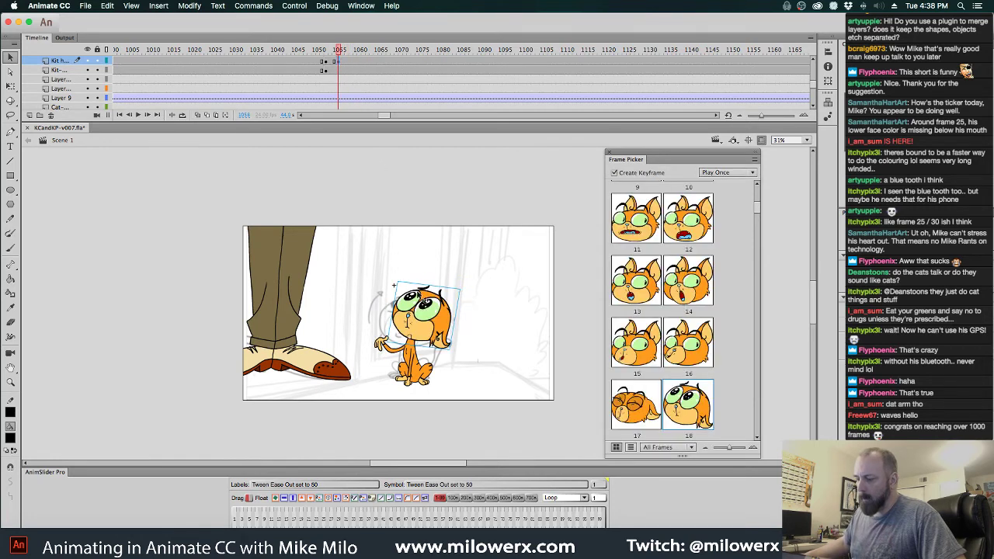
click(738, 175)
click(735, 208)
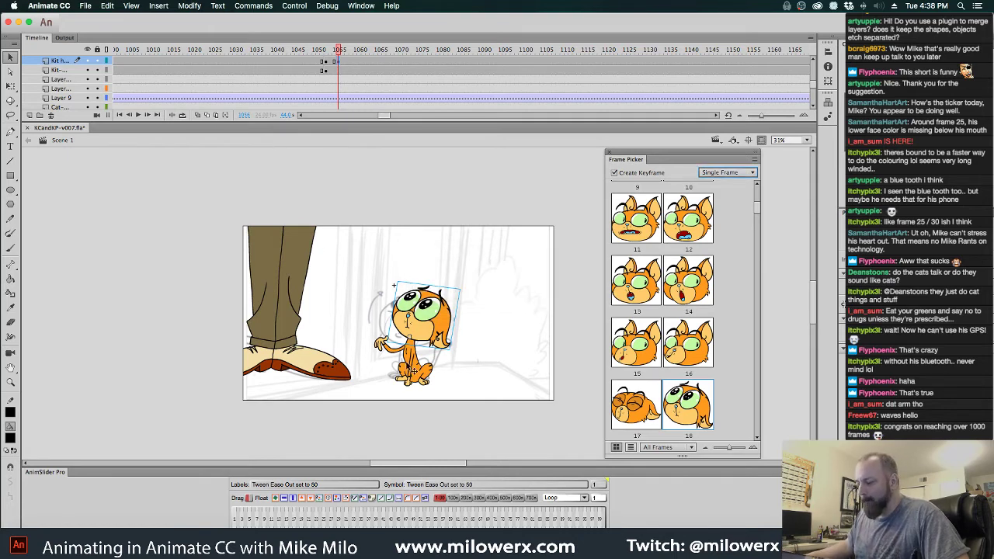
- At frame 1056, key the cat's body symbol to frame 1 with the Frame Picker
click(411, 365)
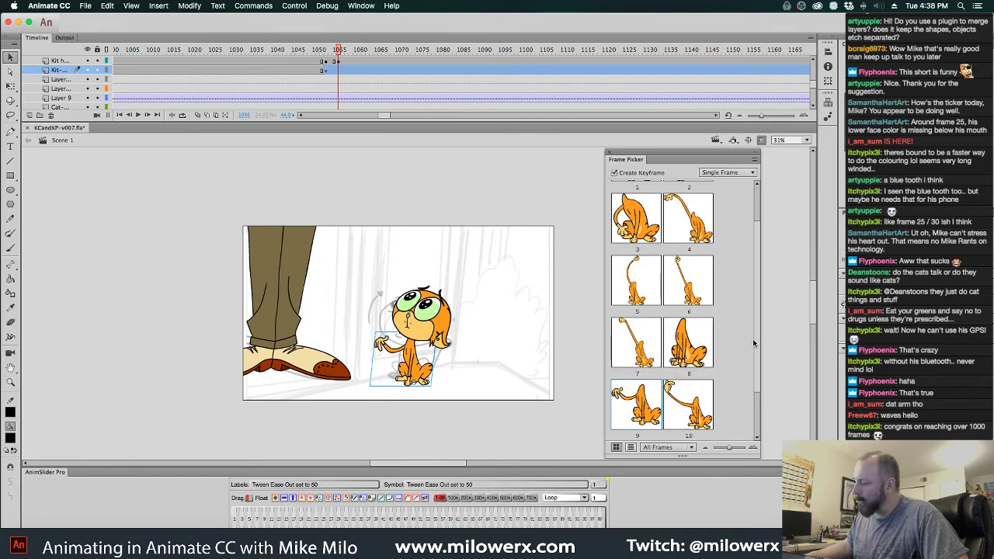
scroll(757, 338, down, 2)
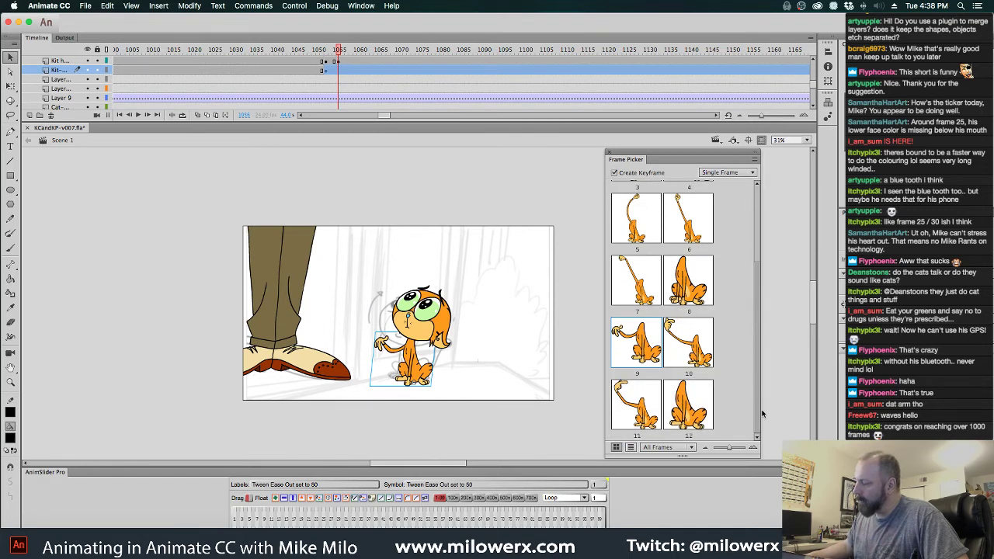
scroll(761, 398, up, 3)
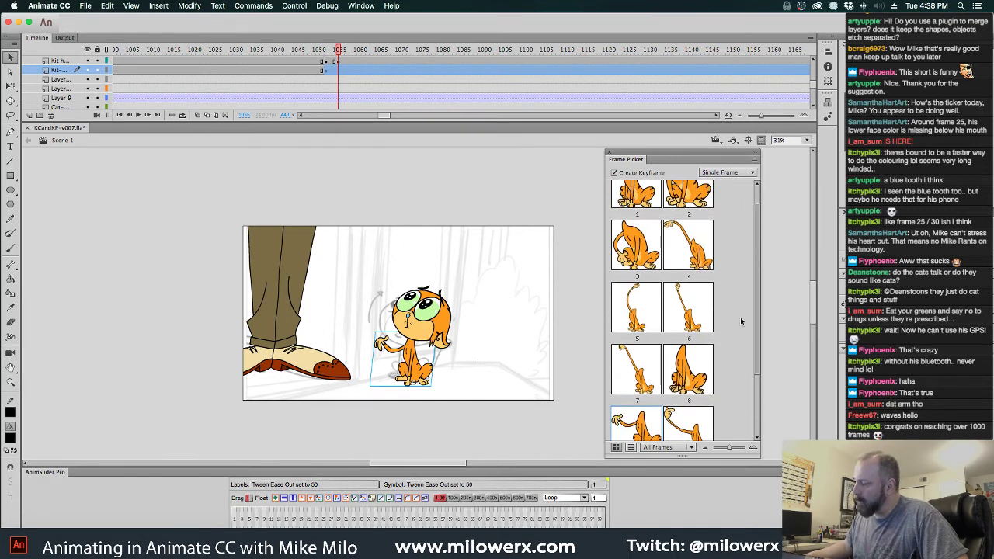
click(632, 211)
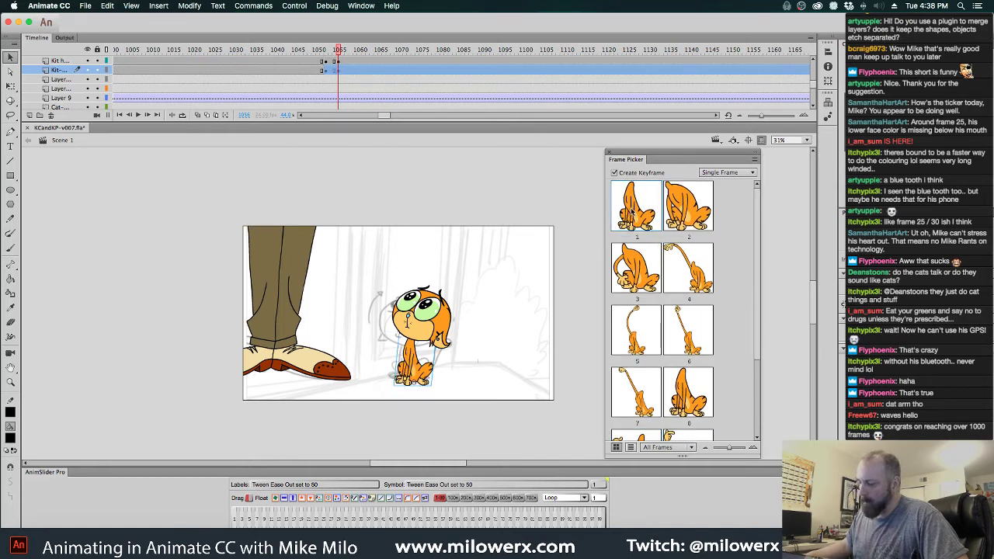
- Scrub the frames following the new pose, then at frame 1075 key the cat's head to frame 8 with the Frame Picker
click(329, 52)
drag(329, 51, 464, 70)
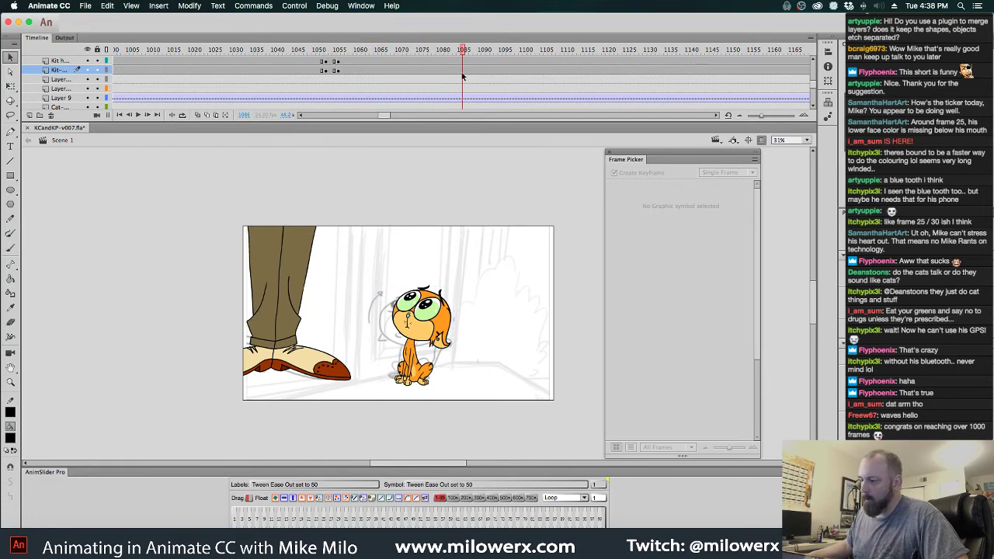
click(454, 60)
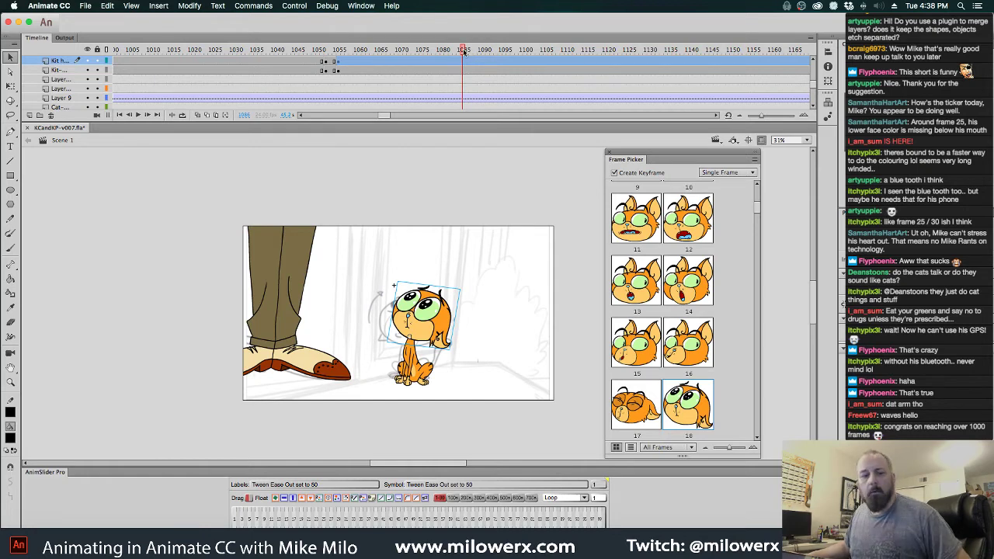
drag(463, 51, 412, 52)
drag(387, 57, 416, 70)
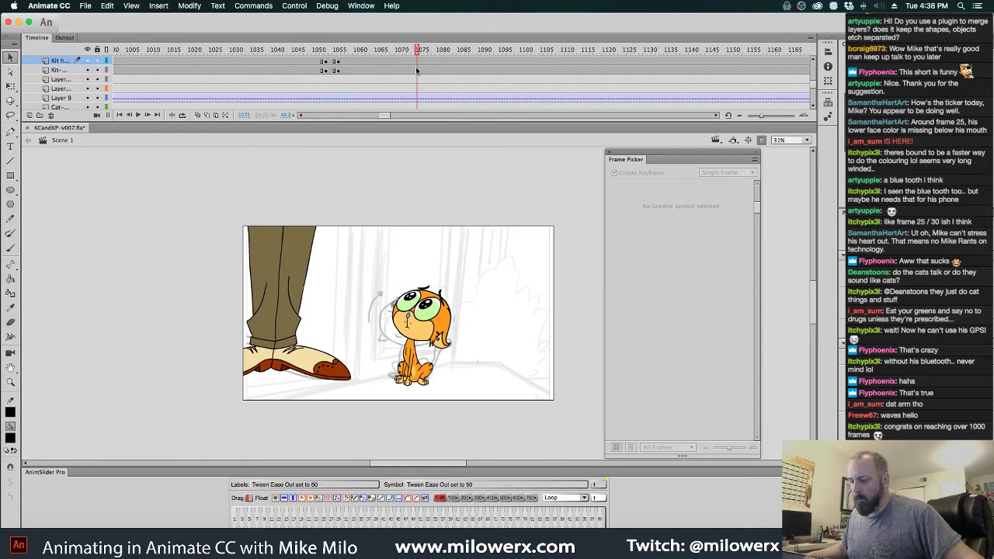
click(456, 332)
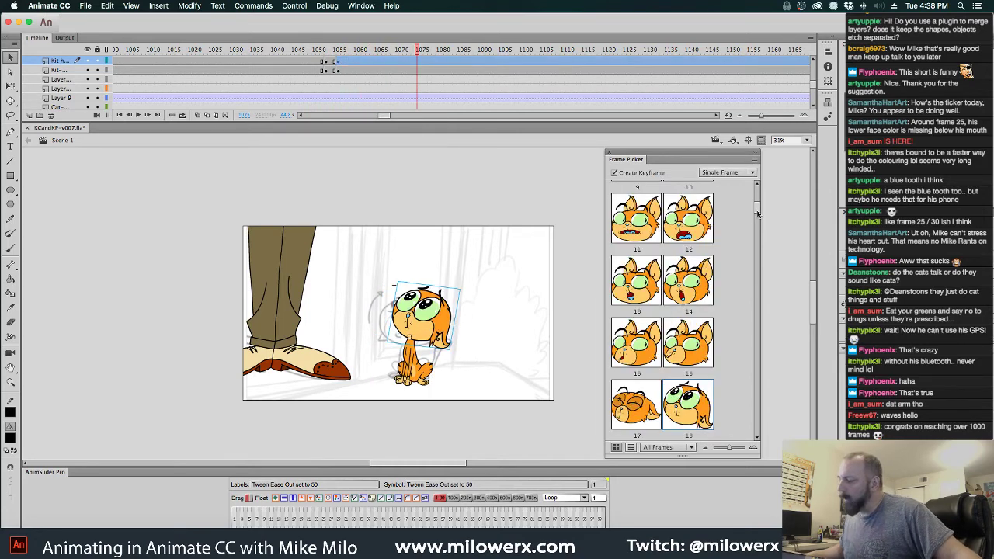
mouse_move(758, 209)
mouse_down()
mouse_move(756, 262)
mouse_move(761, 201)
mouse_up()
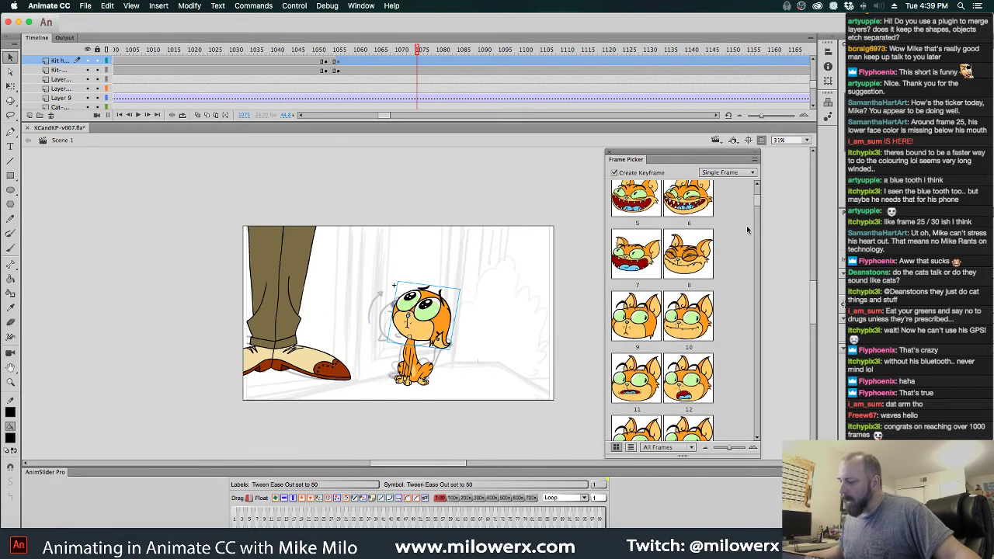
click(688, 254)
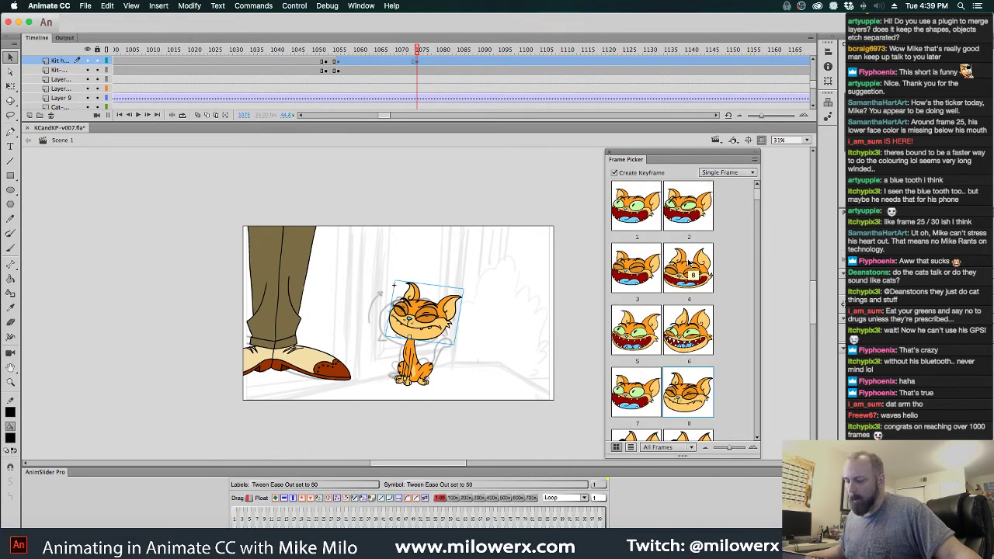
- At frame 1078, key the cat's head to frame 5 with the Frame Picker and enlarge it slightly with Free Transform
click(428, 51)
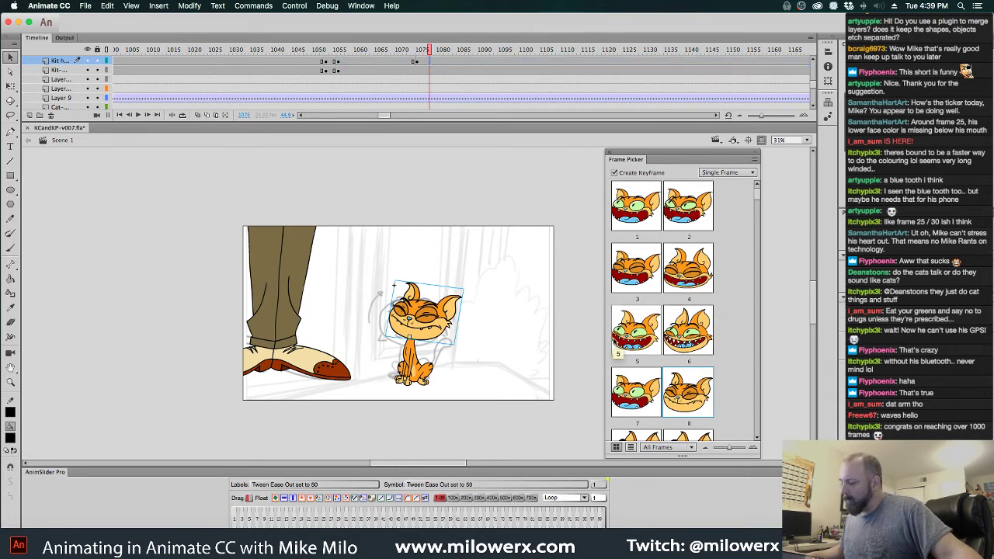
click(635, 344)
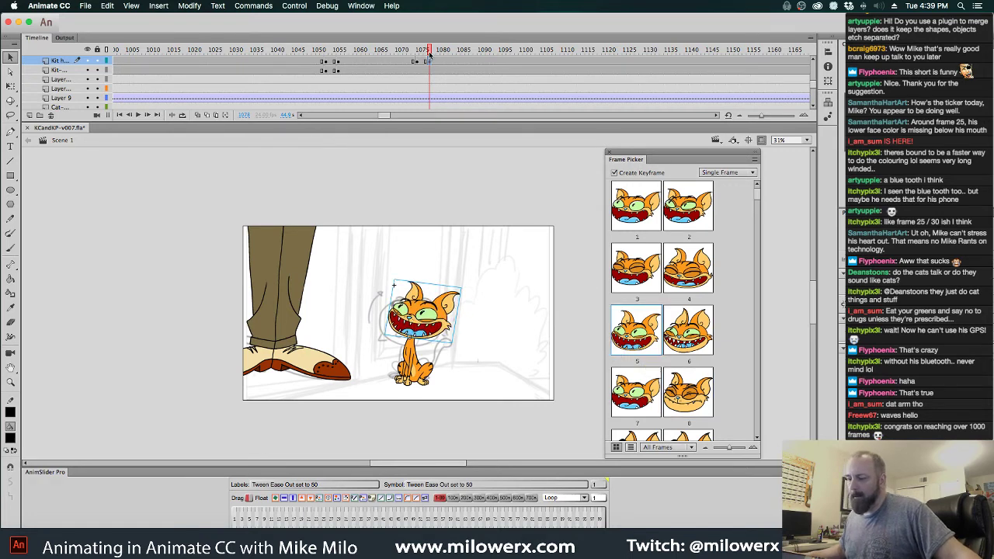
drag(428, 52, 461, 67)
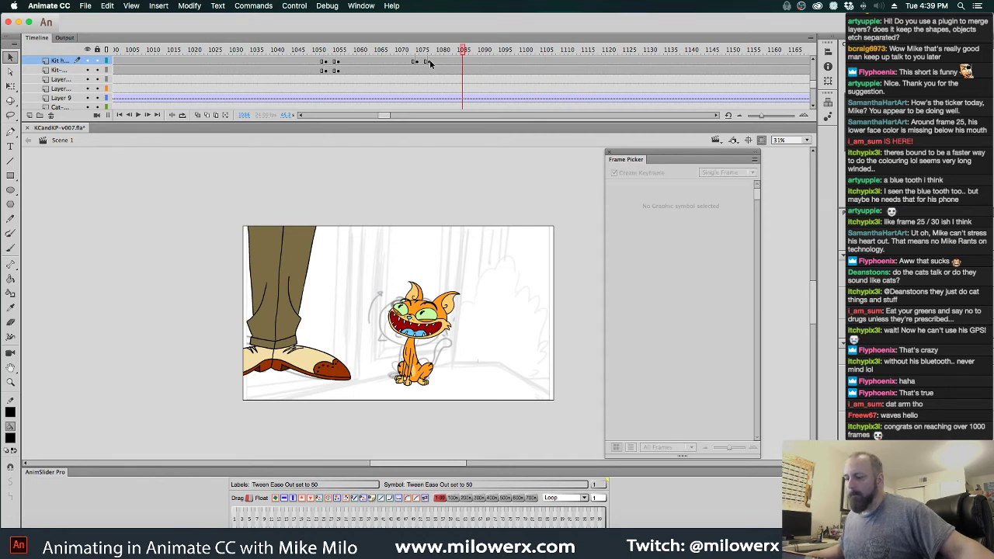
click(429, 62)
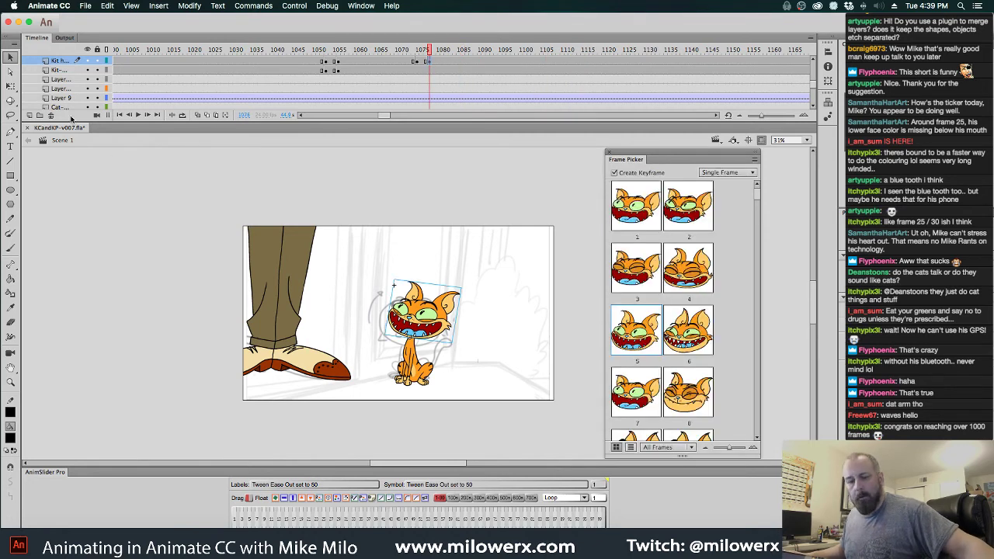
click(11, 86)
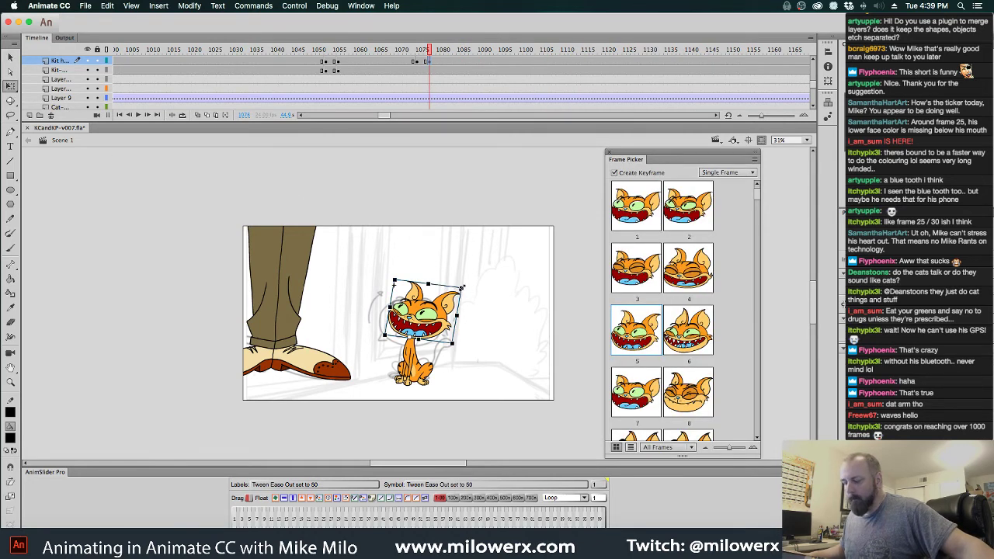
drag(461, 288, 466, 282)
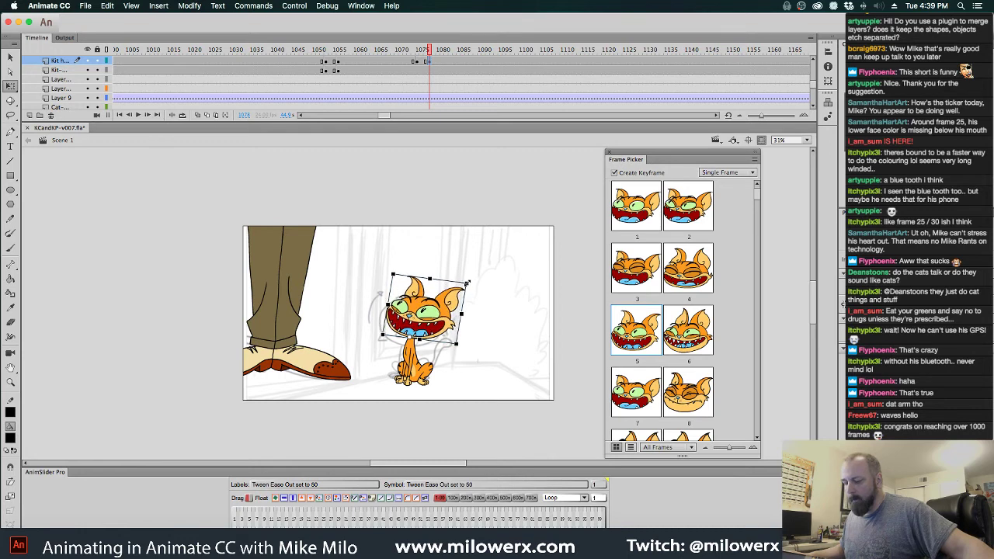
- Advance through the animation to frame 1118, select the cat's head and browse its available poses in the Frame Picker
click(423, 62)
drag(423, 62, 594, 95)
key(Return)
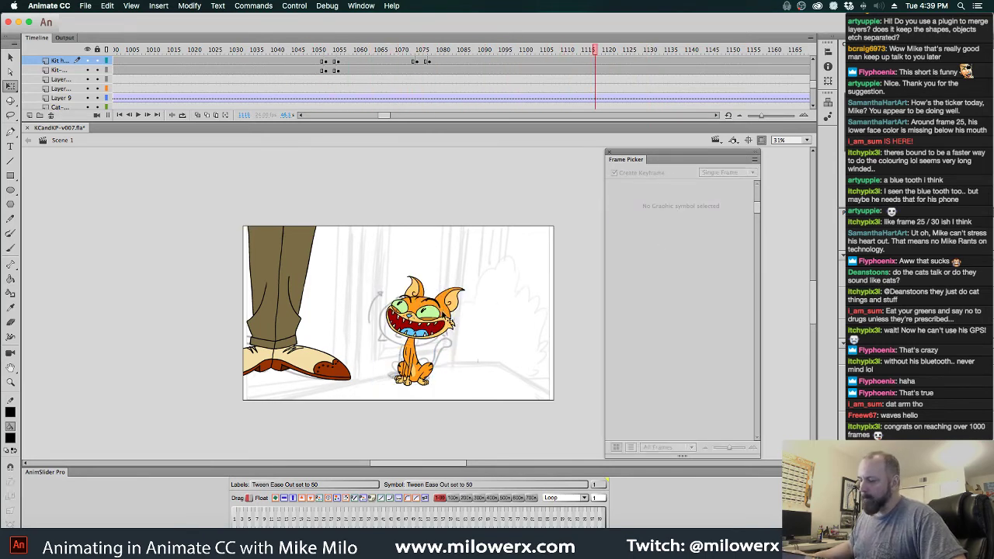
click(442, 315)
scroll(644, 304, down, 1)
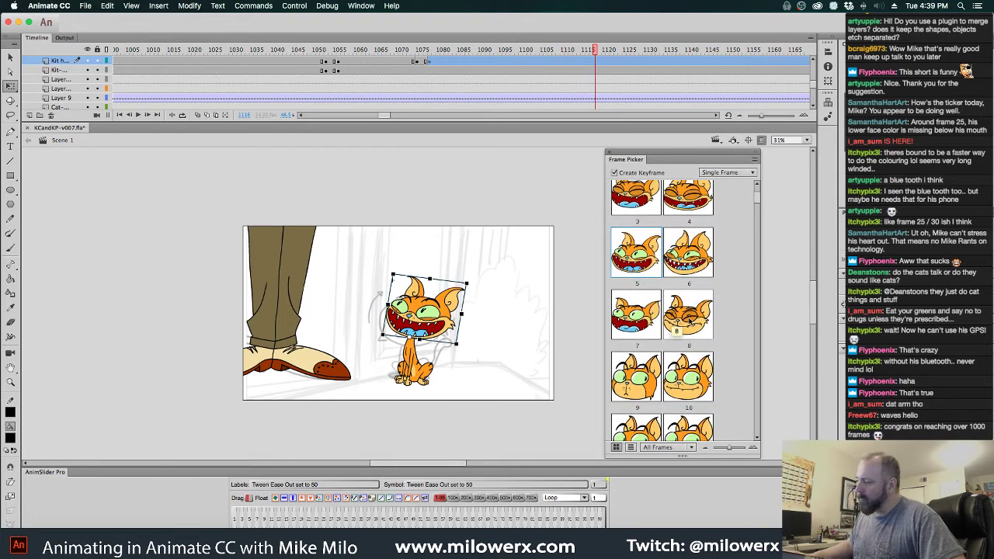
scroll(688, 372, down, 2)
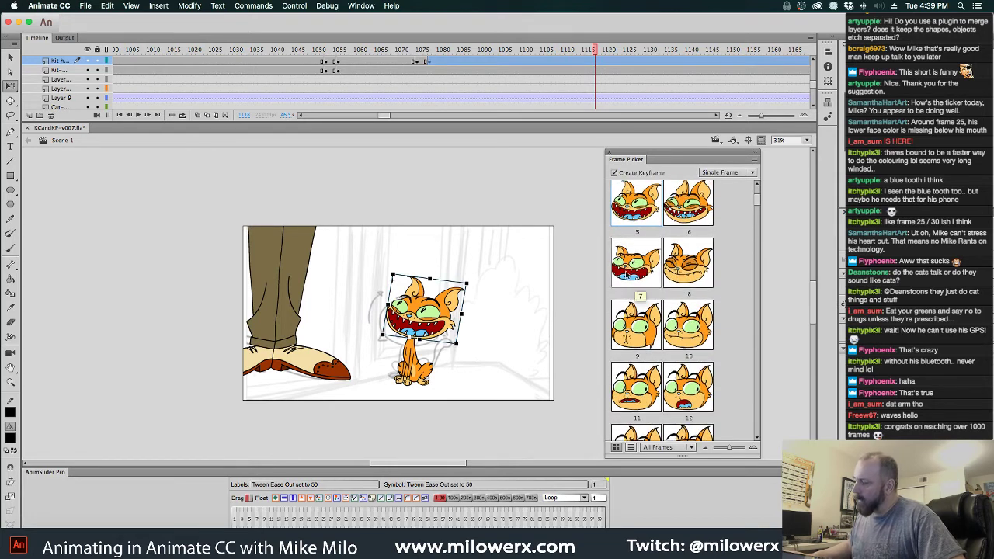
scroll(656, 237, down, 8)
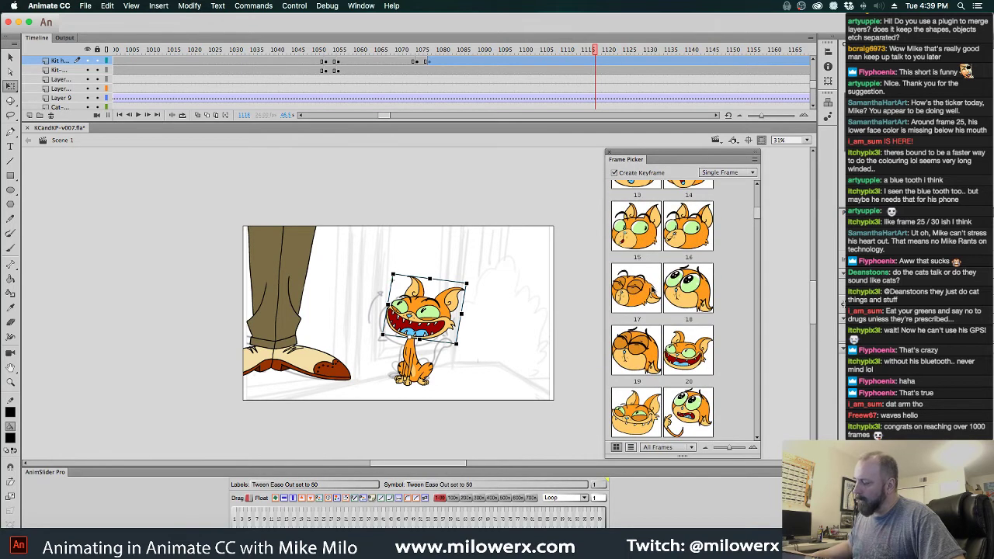
scroll(662, 310, down, 2)
scroll(652, 303, up, 10)
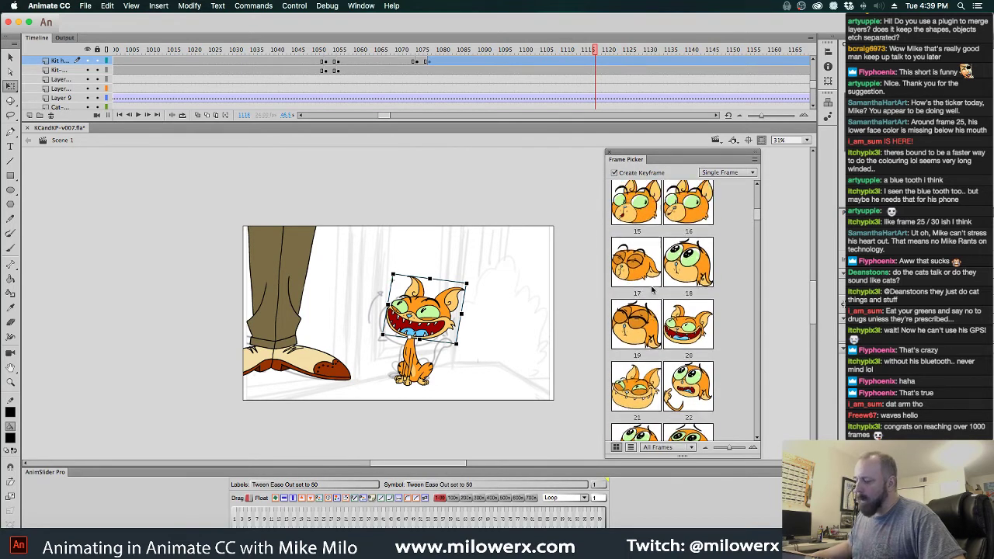
- Open the cat's head symbol, unlock its layers and copy the frame 5 artwork frames from the lower layers up to Layer 2
double_click(430, 316)
double_click(430, 316)
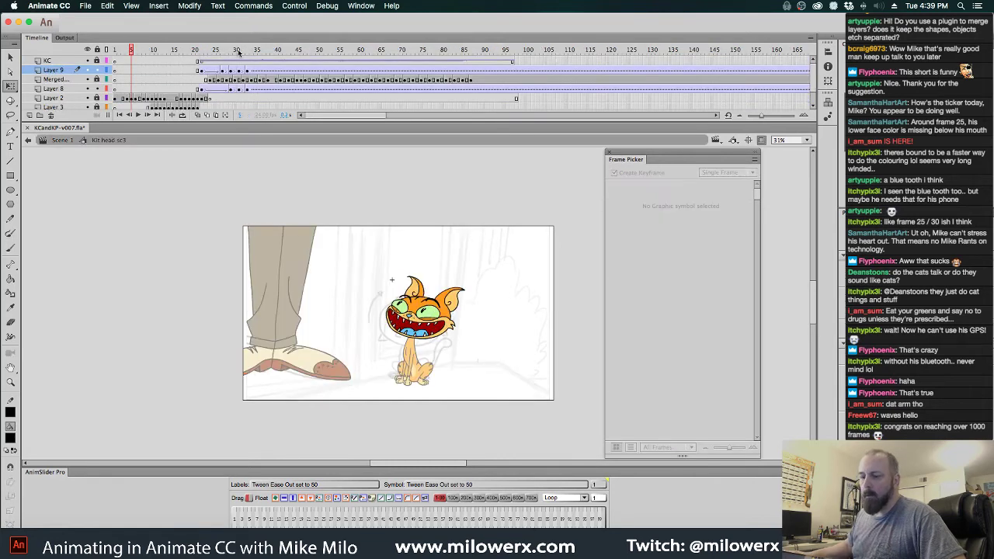
click(132, 99)
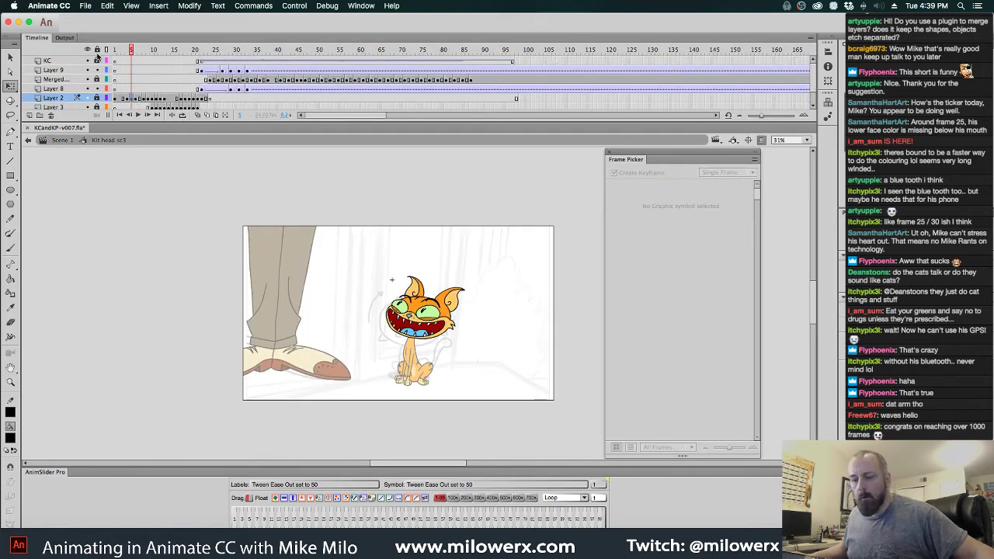
click(133, 99)
scroll(129, 94, down, 1)
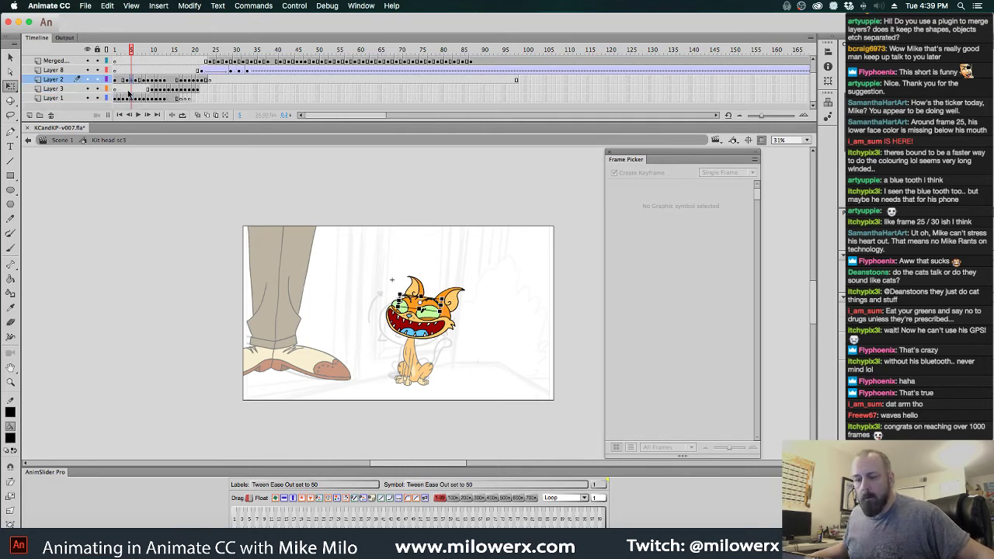
click(133, 80)
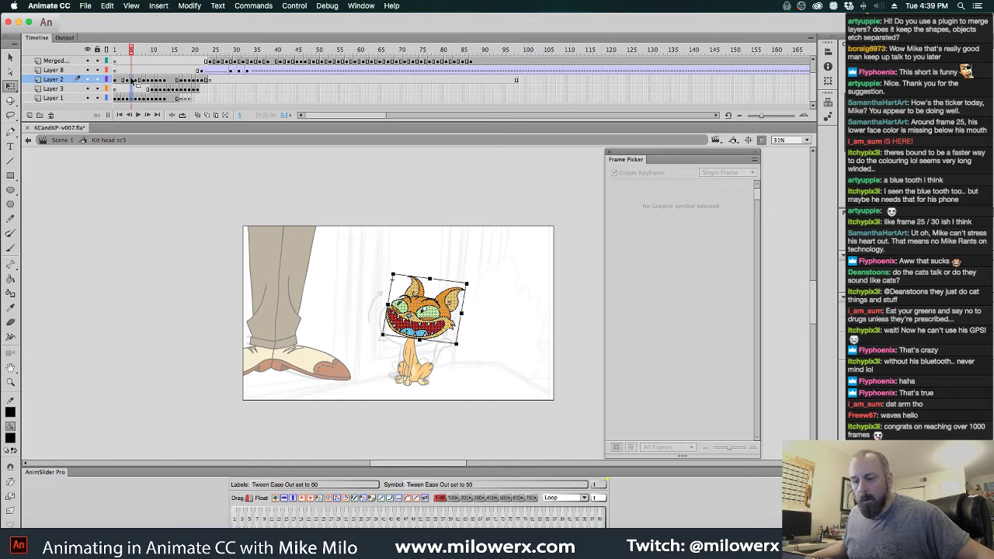
right_click(132, 80)
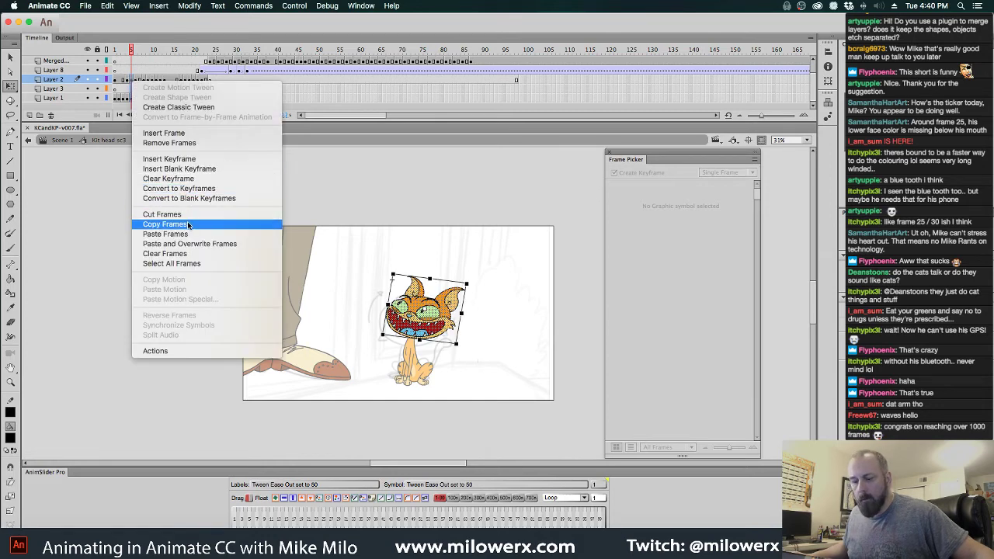
click(165, 223)
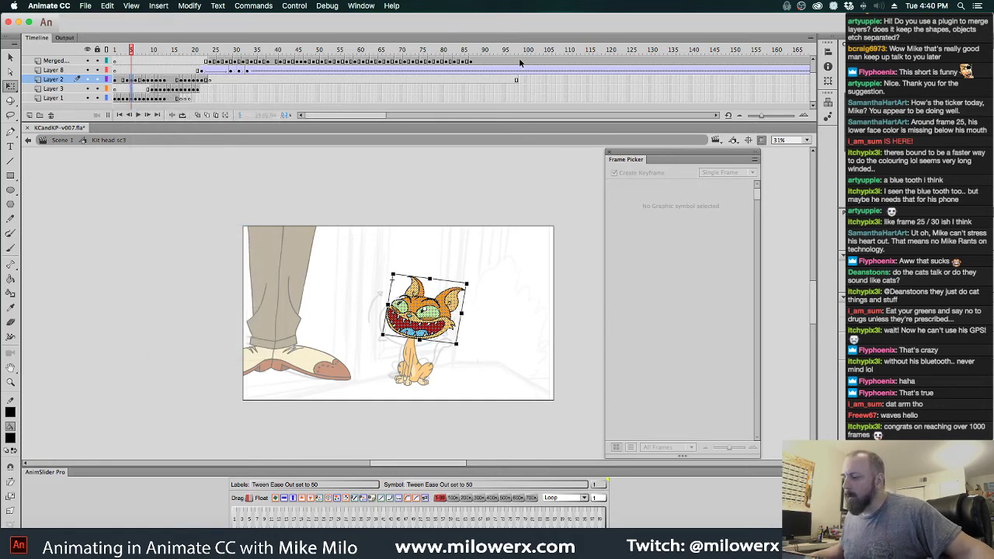
- Remove the surplus frames after frame 98 from the layers of the cat's head symbol
drag(520, 62, 807, 86)
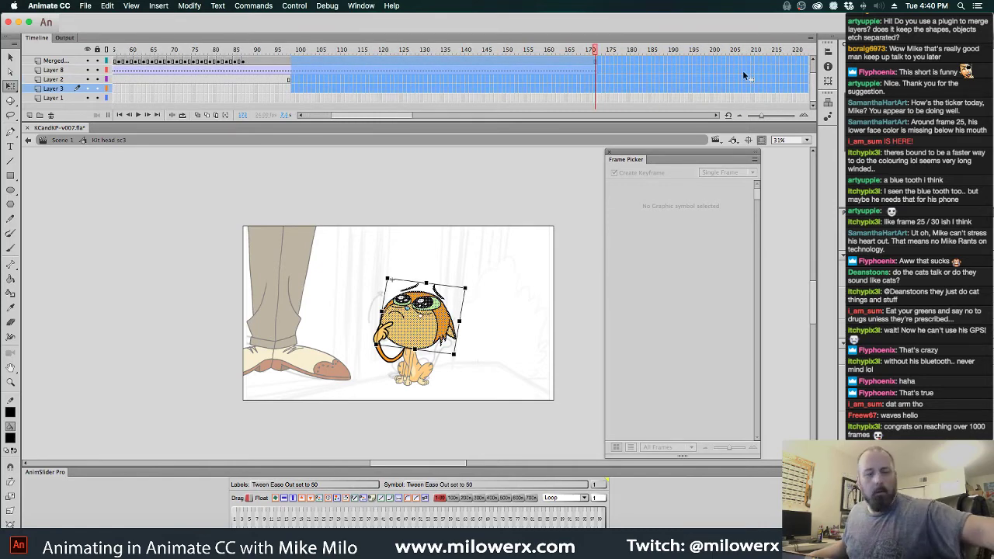
key(shift+F5)
scroll(310, 82, up, 2)
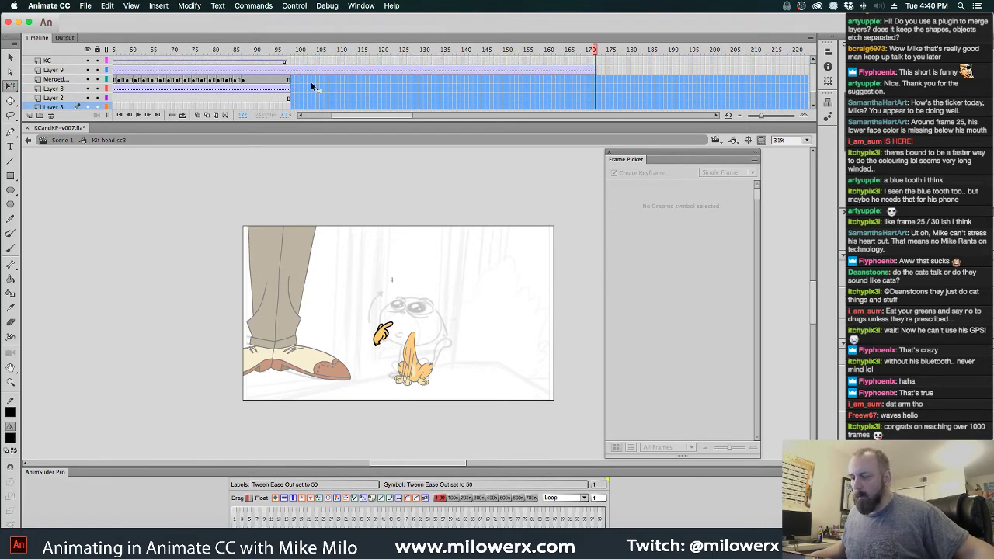
drag(292, 78, 646, 78)
key(shift+F5)
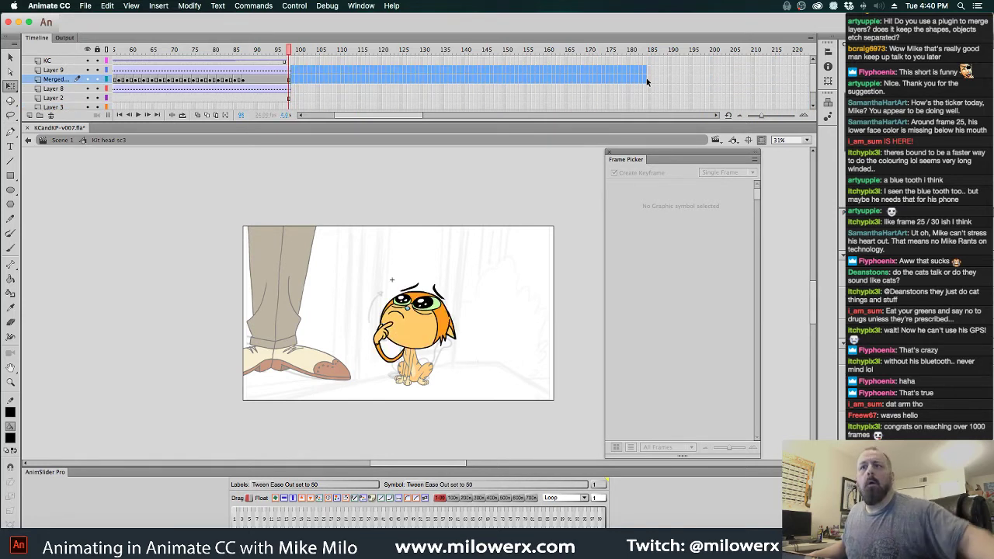
click(292, 89)
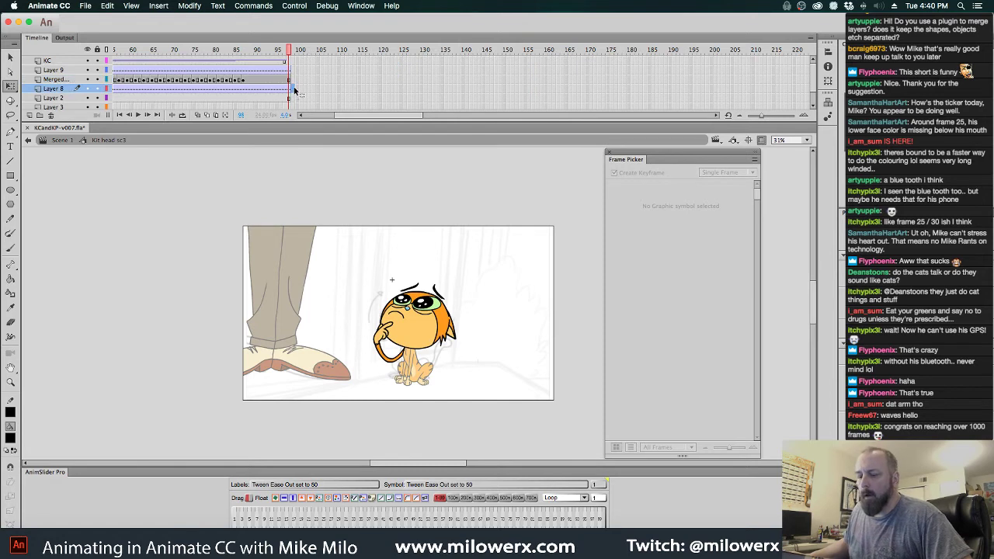
- Paste the copied head artwork frames at frame 99, starting from Layer 3 and Layer 1
scroll(294, 91, down, 2)
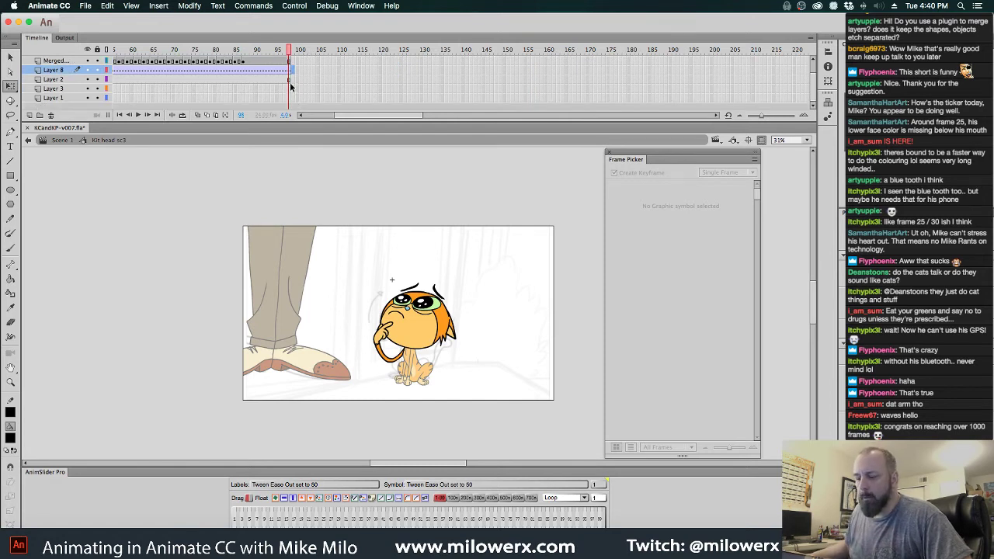
click(290, 88)
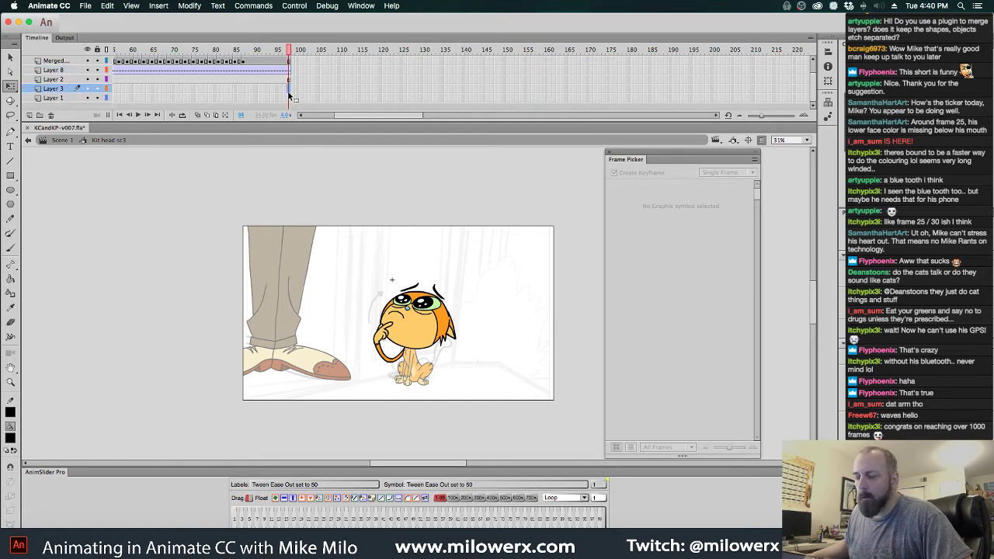
right_click(290, 90)
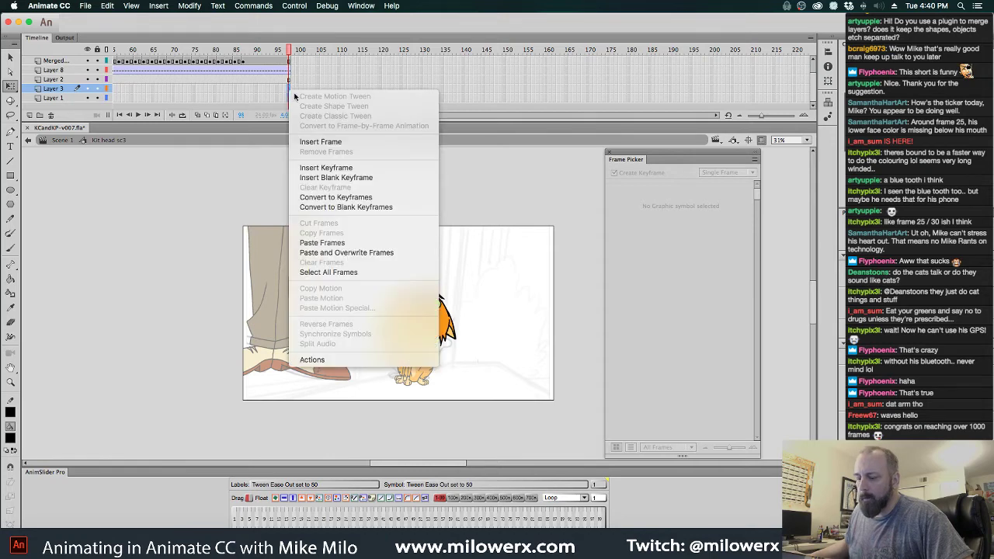
click(292, 68)
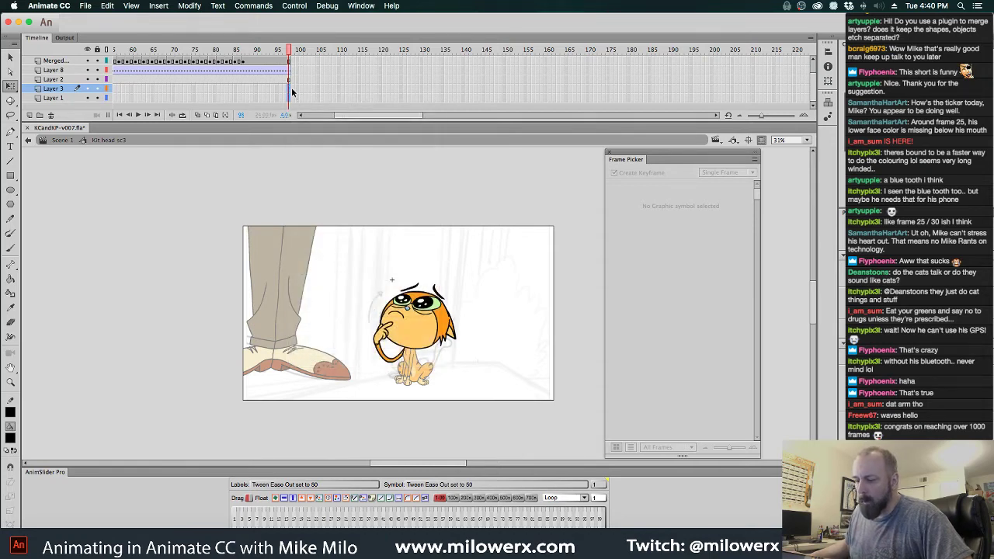
drag(292, 93, 291, 98)
right_click(291, 98)
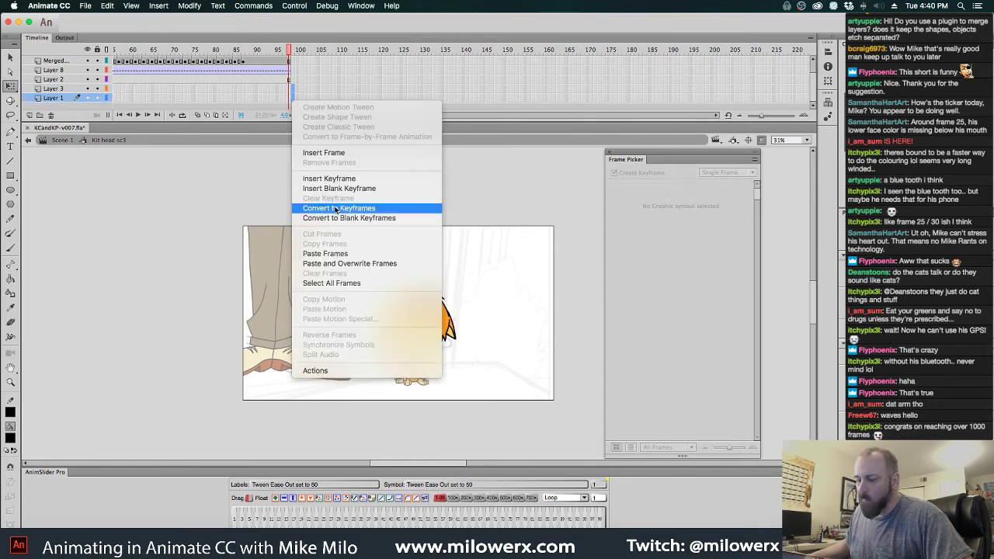
click(345, 254)
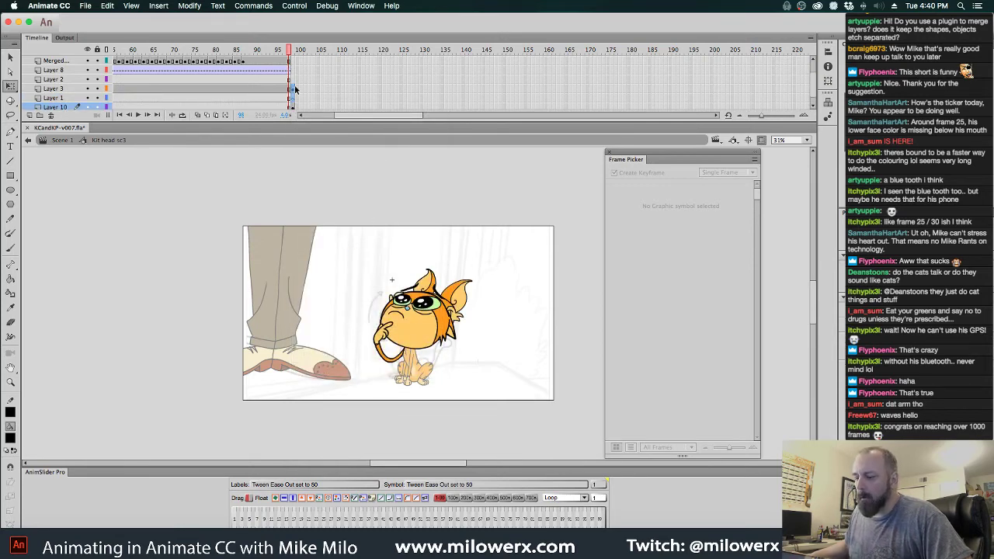
- Scrub the head symbol's timeline to check the pasted pose, and inspect the grinning head up close at frame 99
drag(288, 49, 264, 51)
scroll(288, 98, down, 1)
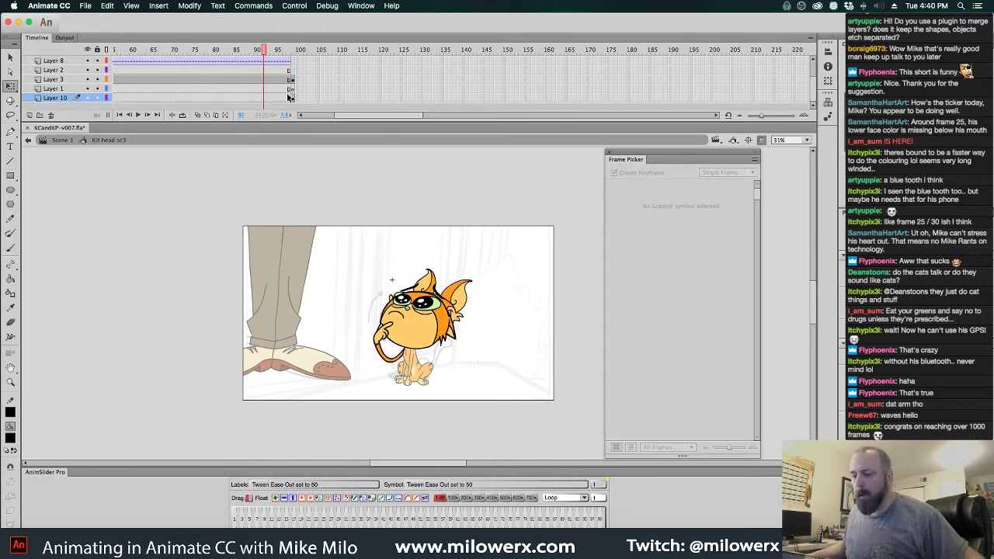
key(super+z)
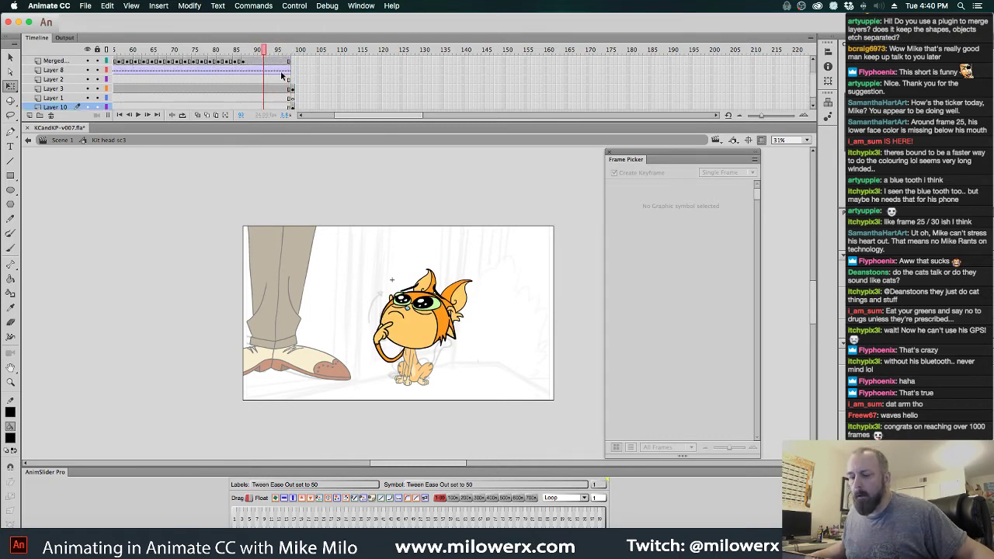
click(288, 90)
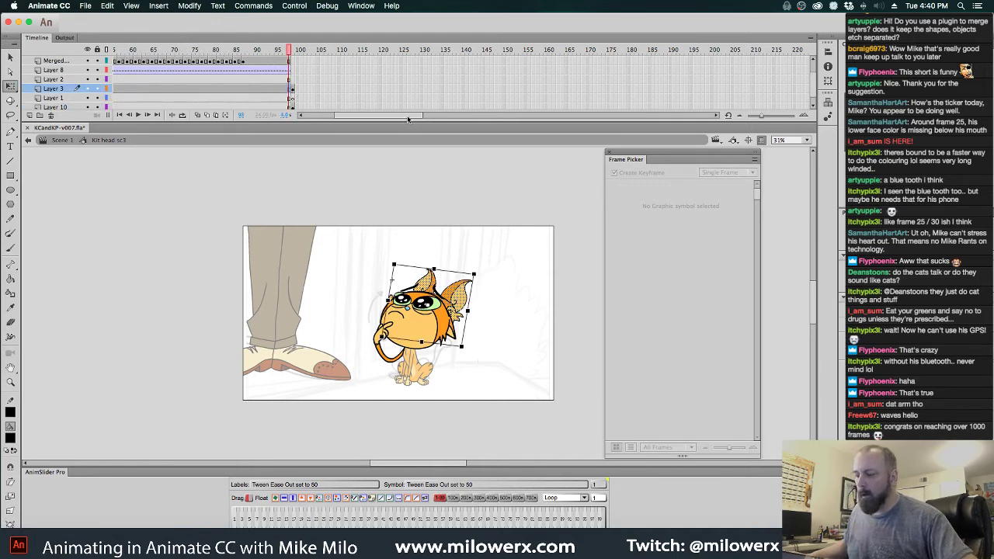
drag(407, 118, 351, 120)
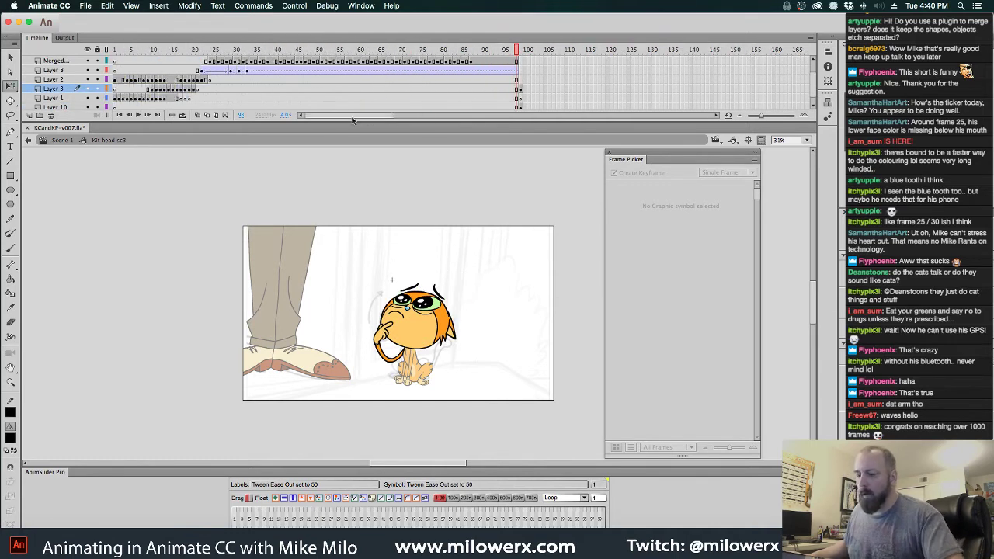
drag(204, 50, 544, 56)
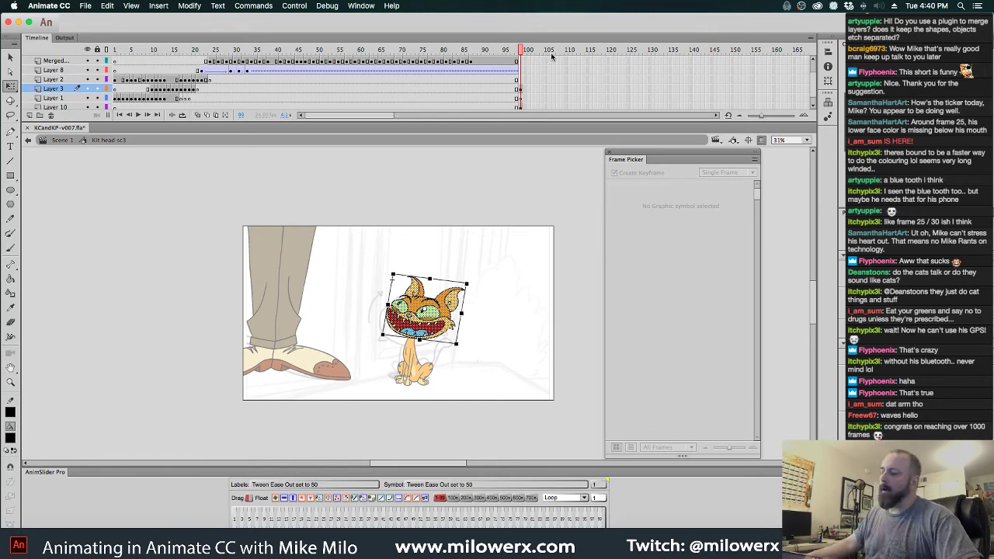
click(559, 309)
super+click(452, 309)
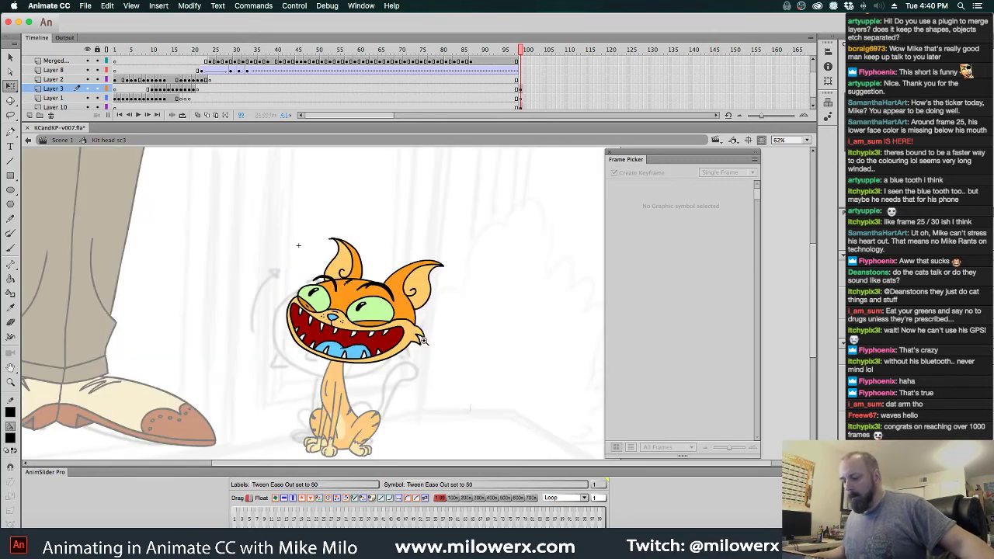
super+click(375, 322)
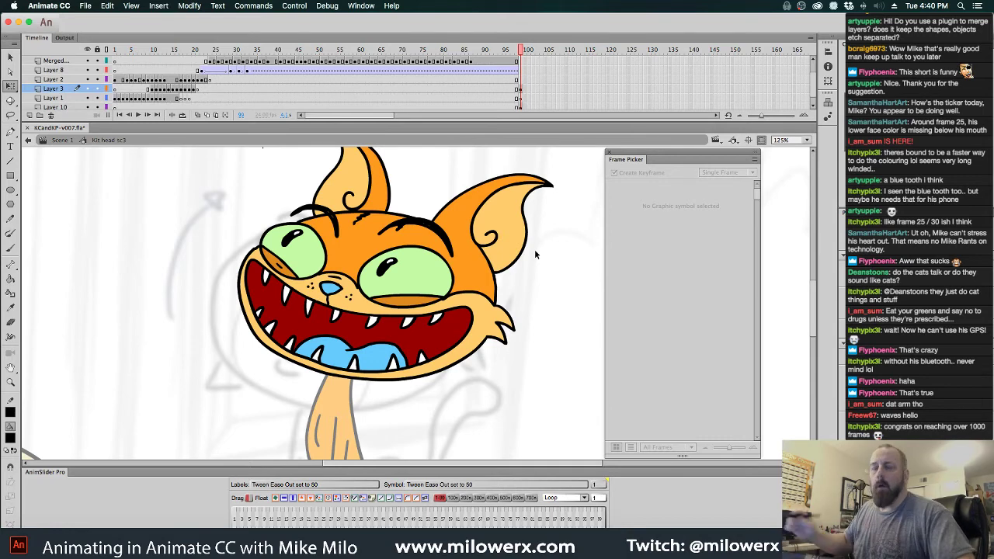
- Sample the dark orange eyelid colour and brush it over the lower part of both green eyes
click(10, 248)
click(10, 439)
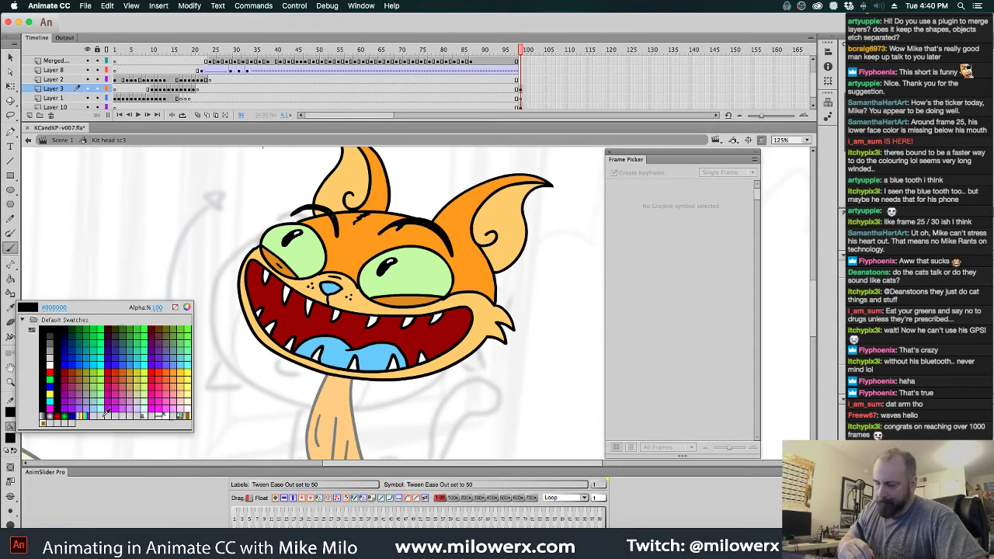
click(427, 284)
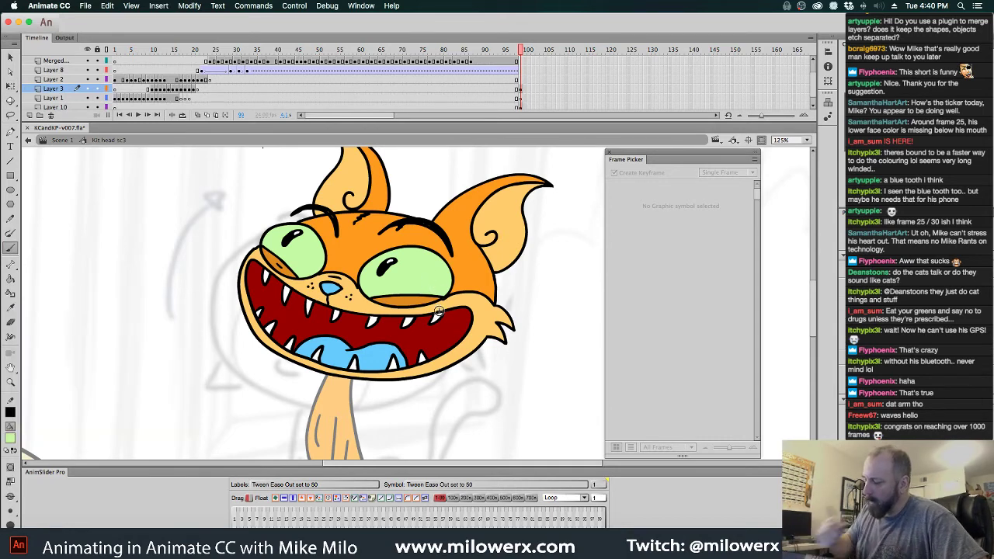
click(10, 439)
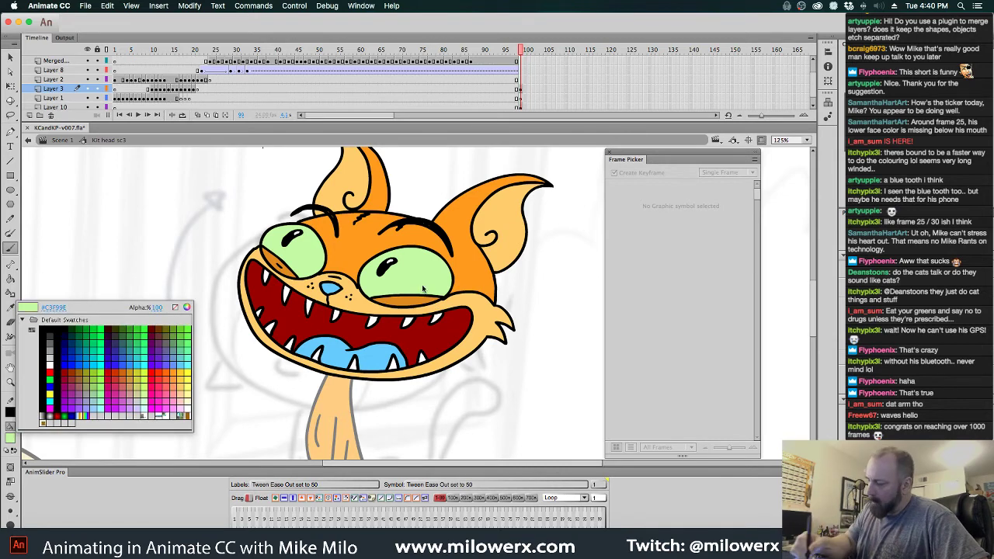
click(423, 304)
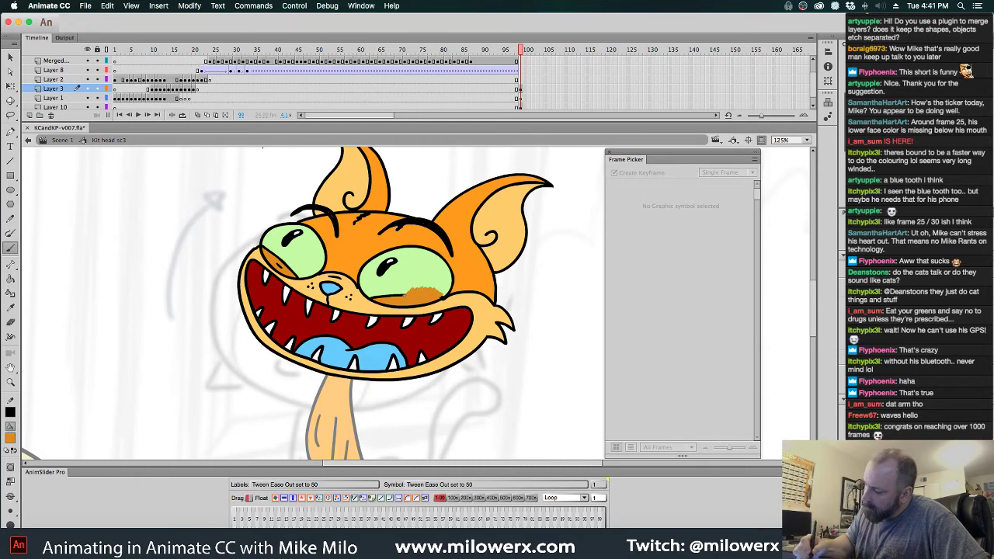
drag(396, 292, 389, 294)
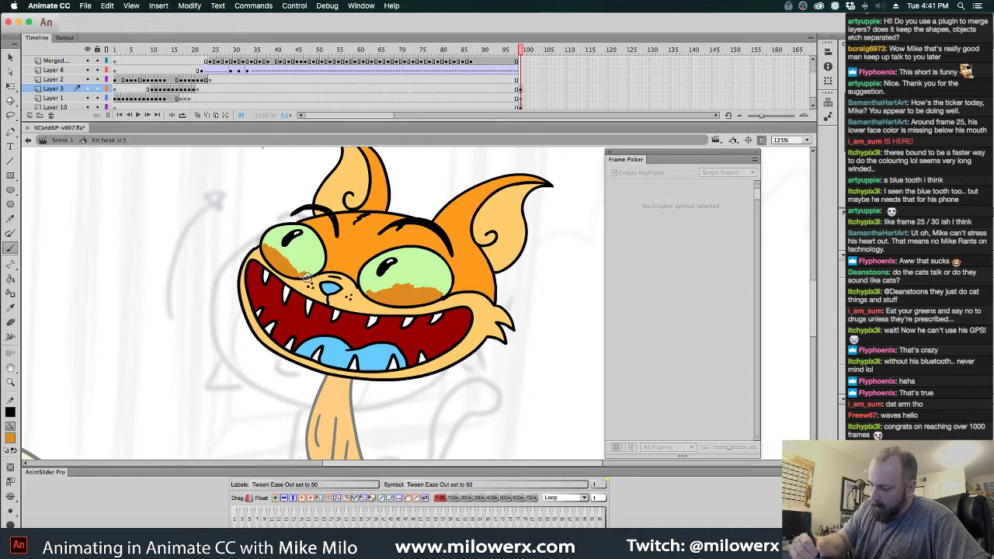
- Fill the remaining green areas, pupils and highlights of both eyes with the eyelid orange using the Paint Bucket
key(k)
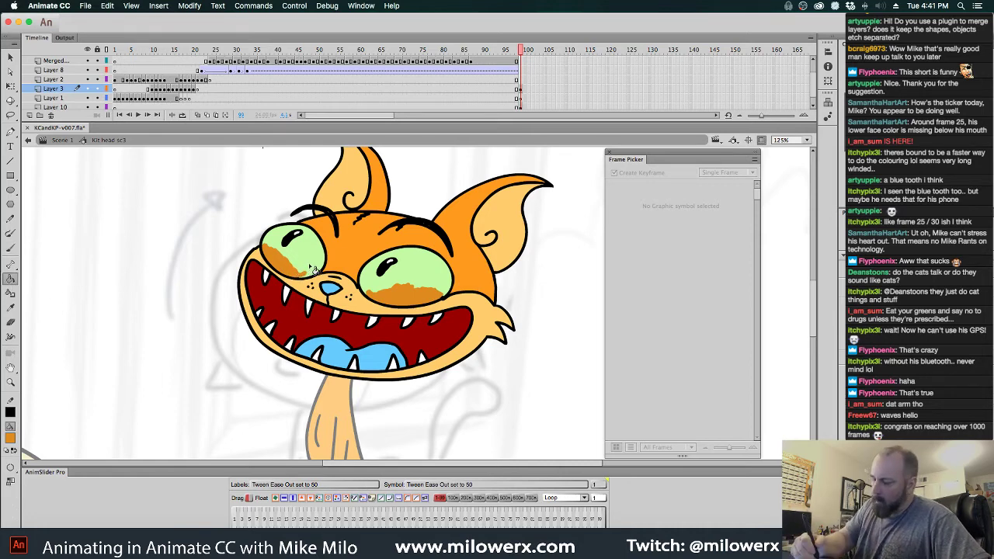
click(312, 268)
click(298, 239)
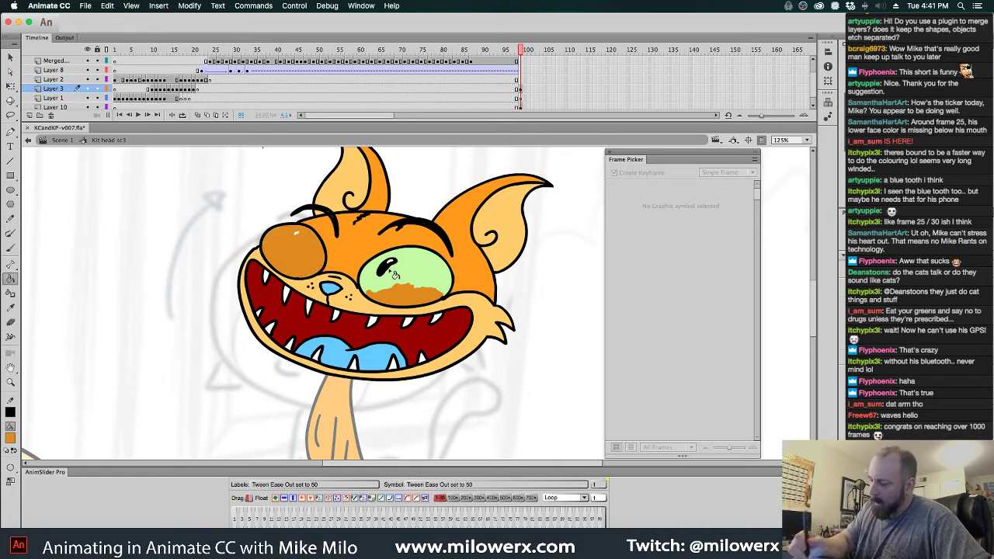
click(396, 270)
click(417, 278)
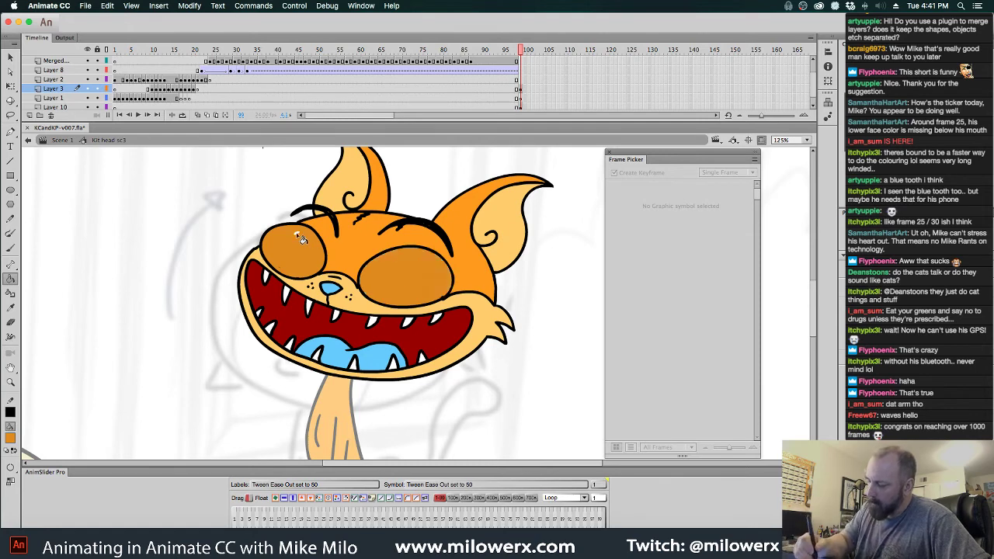
- Brush a curved black closed-eye line across each orange eye
click(10, 248)
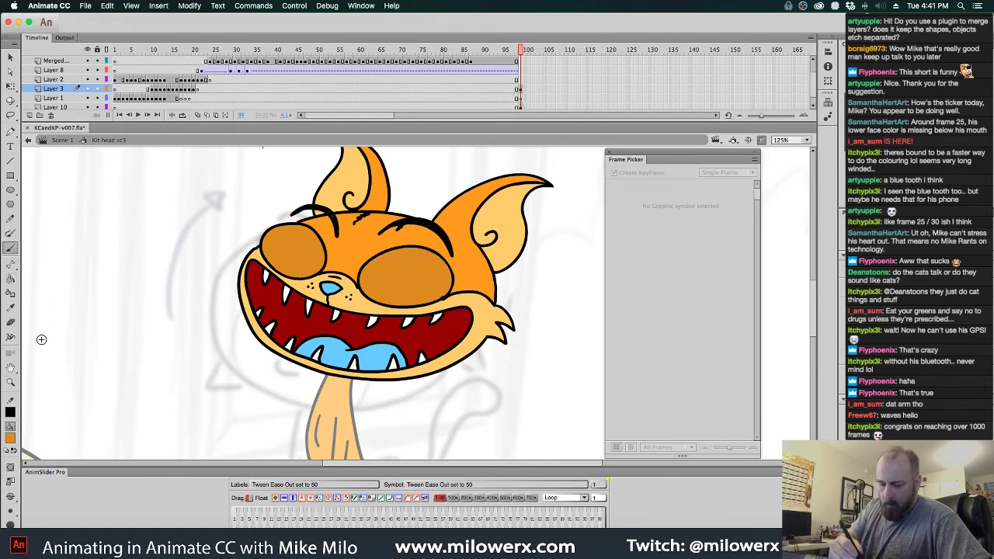
click(10, 438)
click(49, 330)
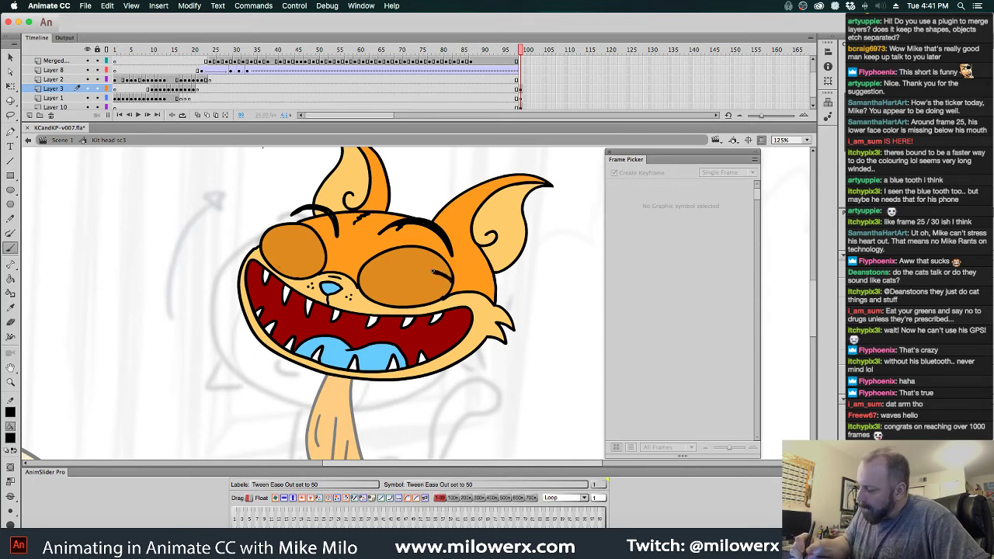
drag(431, 270, 375, 274)
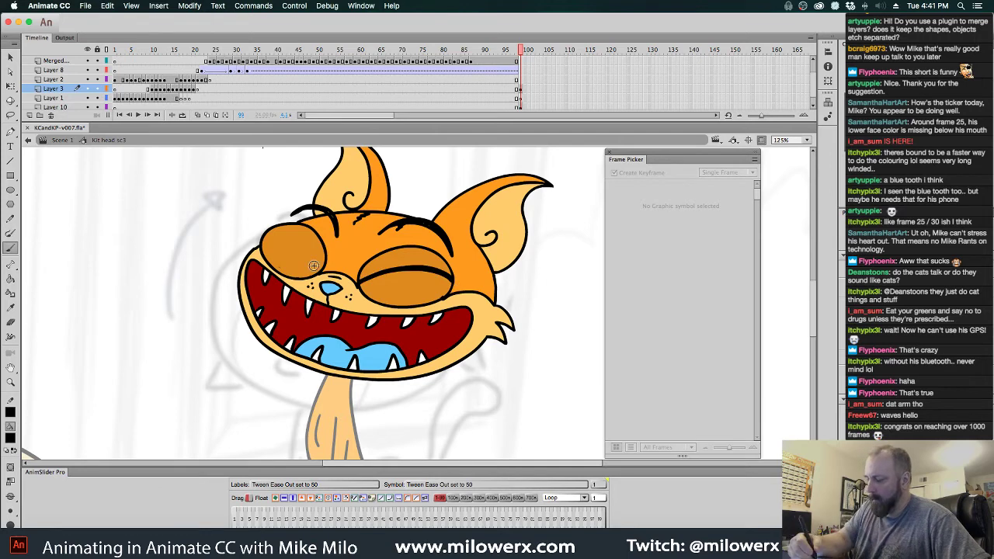
drag(320, 270, 298, 238)
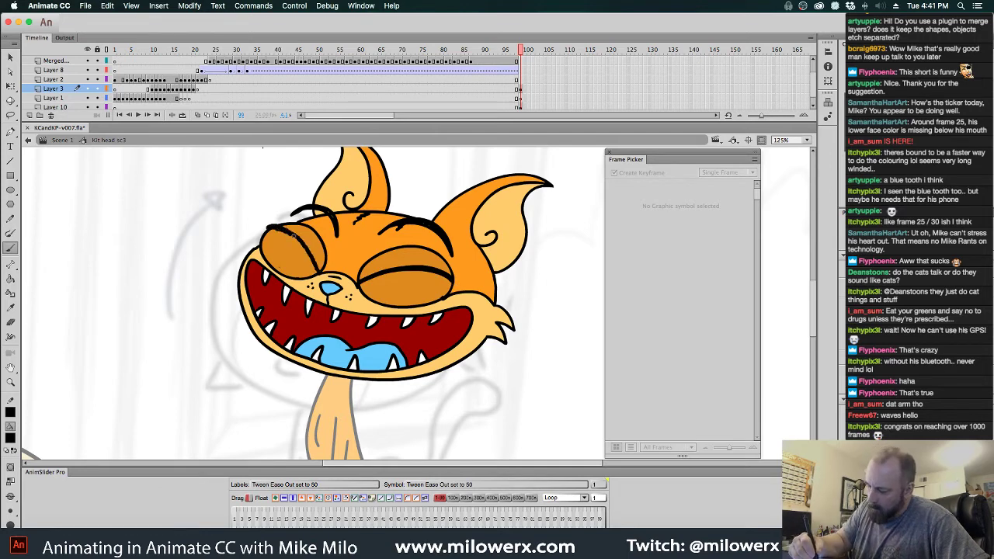
- Return to Scene 1 and key the cat's head to the closed-eye frame 99 at frame 1118 with the Frame Picker
click(61, 140)
key(super+minus)
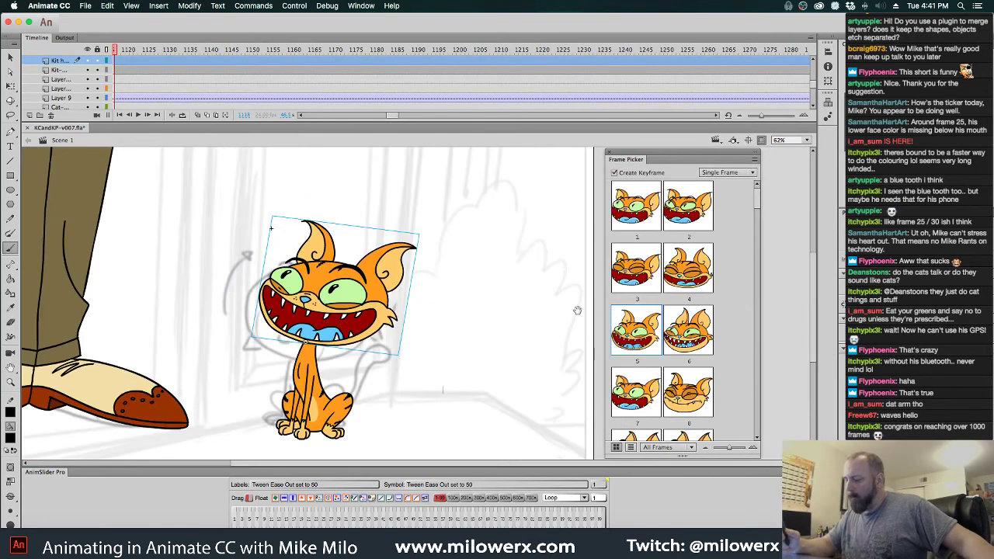
drag(758, 203, 751, 439)
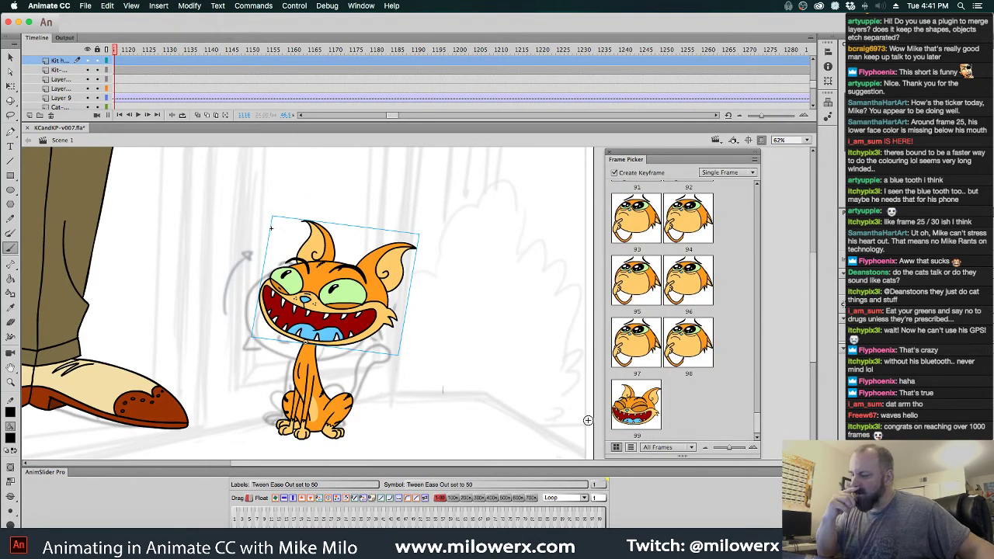
click(301, 115)
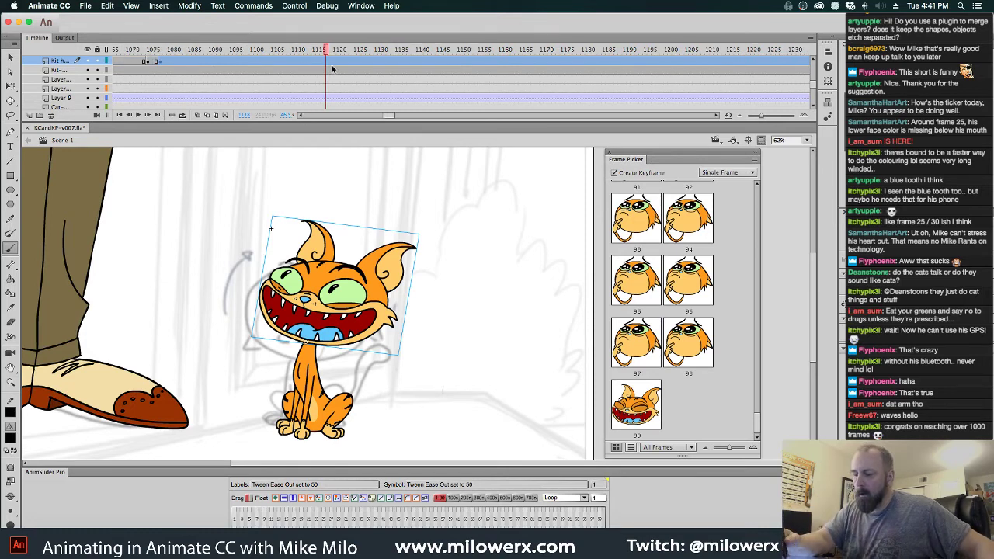
click(636, 404)
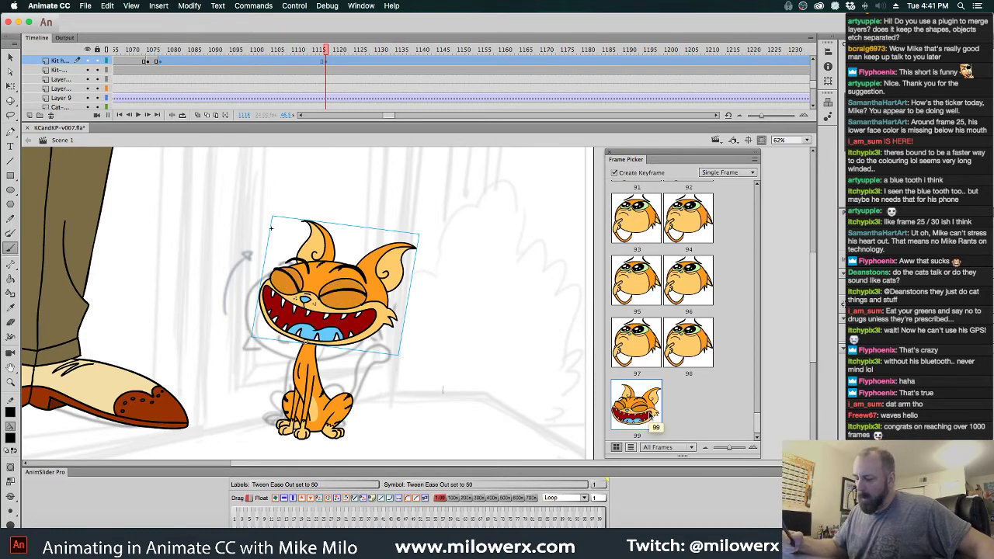
- Key the cat's head to head frame 6, the open-eyed toothy grin, at frame 1123 with the Frame Picker
click(321, 50)
drag(321, 50, 349, 75)
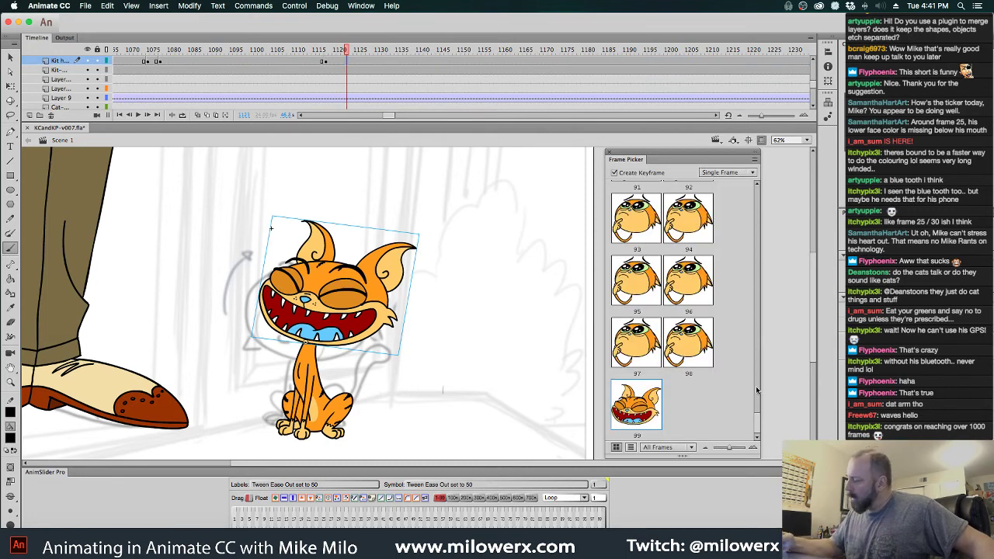
drag(756, 424, 761, 215)
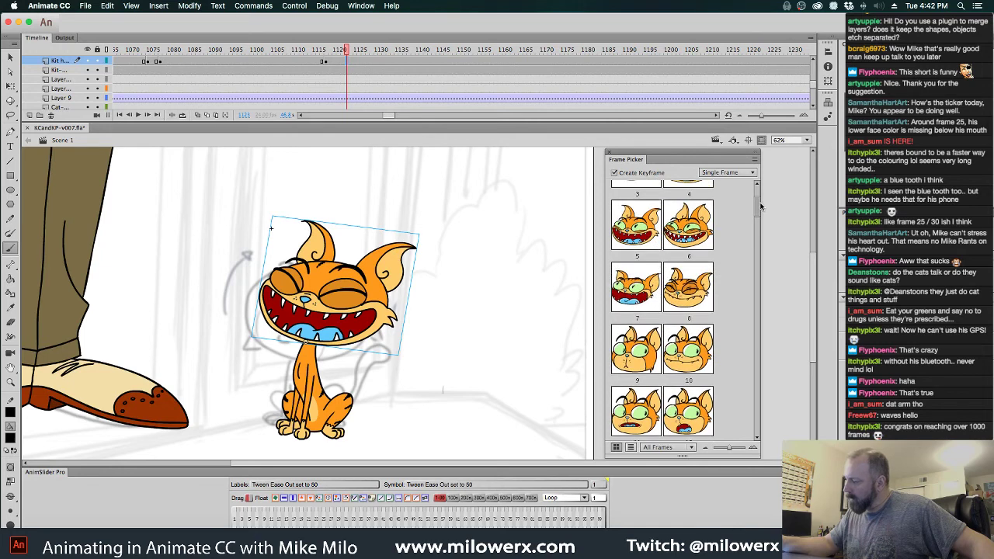
scroll(761, 208, up, 2)
click(698, 265)
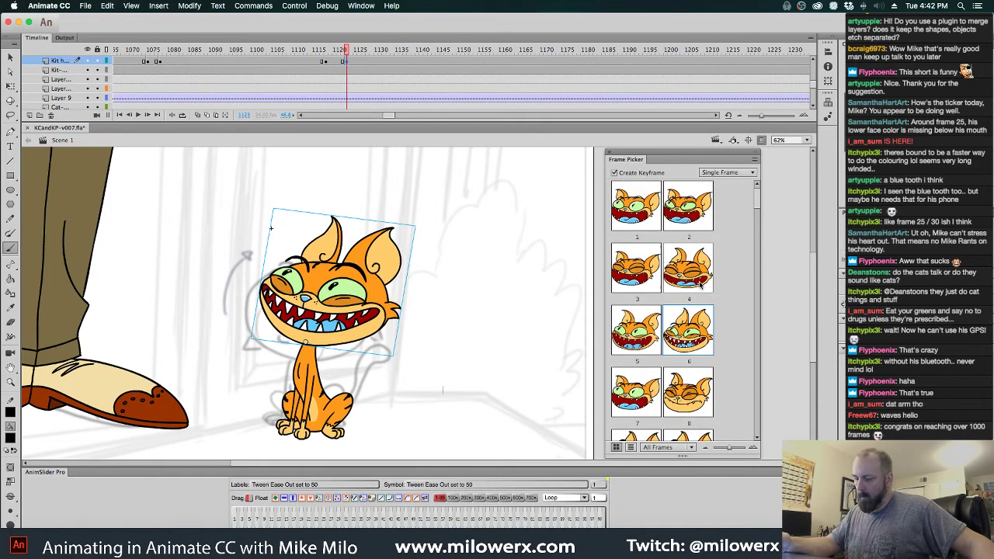
- Key the cat's head to head frame 8, the closed-mouth smile with shut eyes, at frame 1177
click(323, 60)
drag(323, 60, 409, 75)
key(space)
key(super+minus)
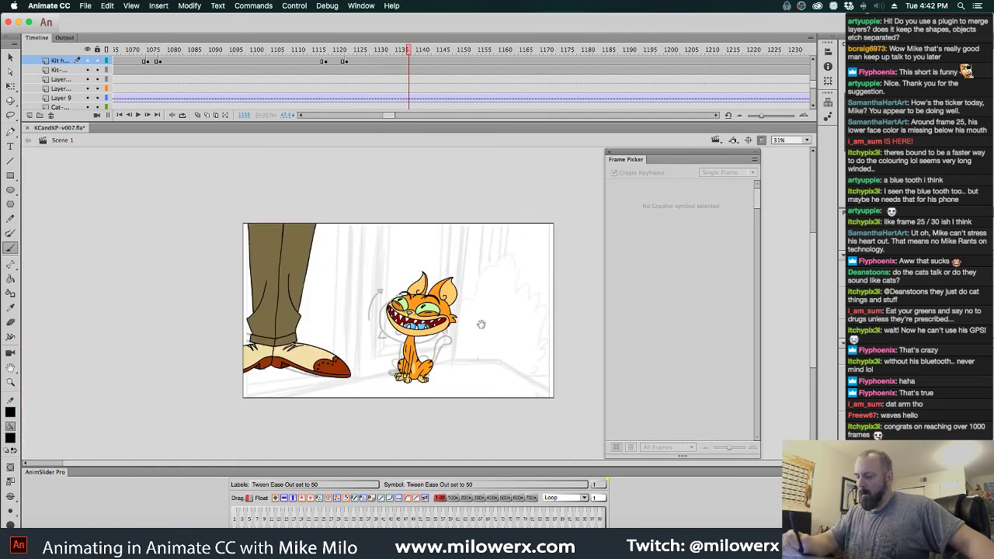
drag(481, 324, 481, 302)
drag(408, 51, 569, 74)
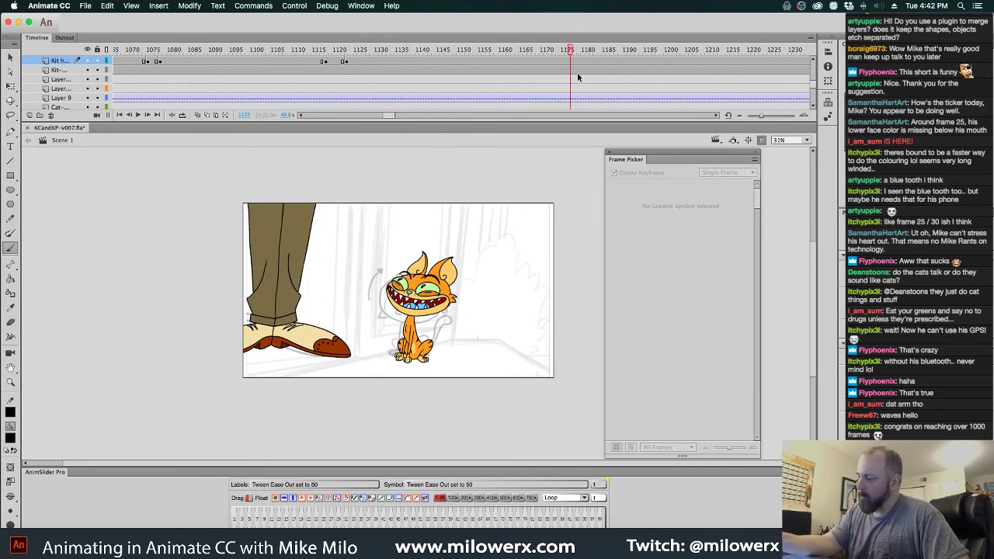
key(q)
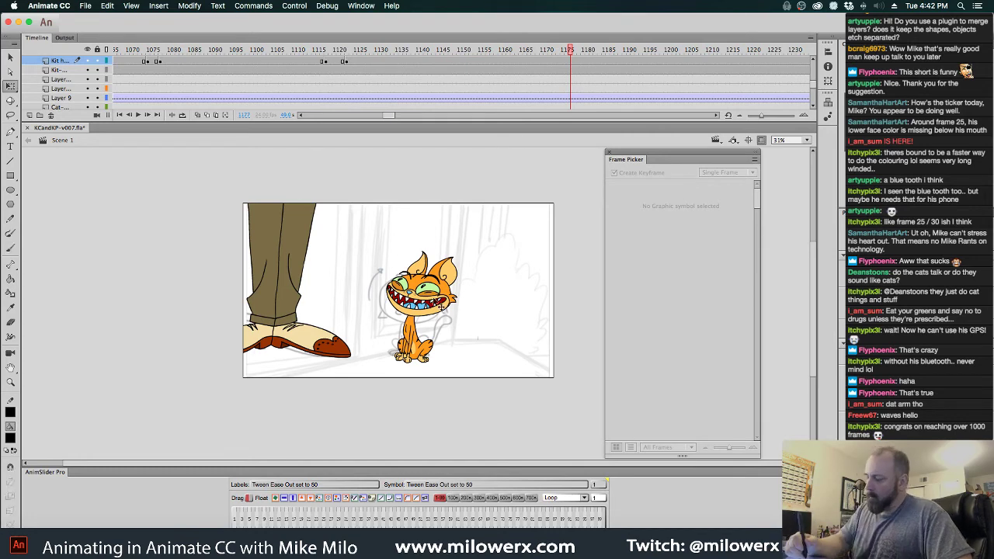
click(439, 309)
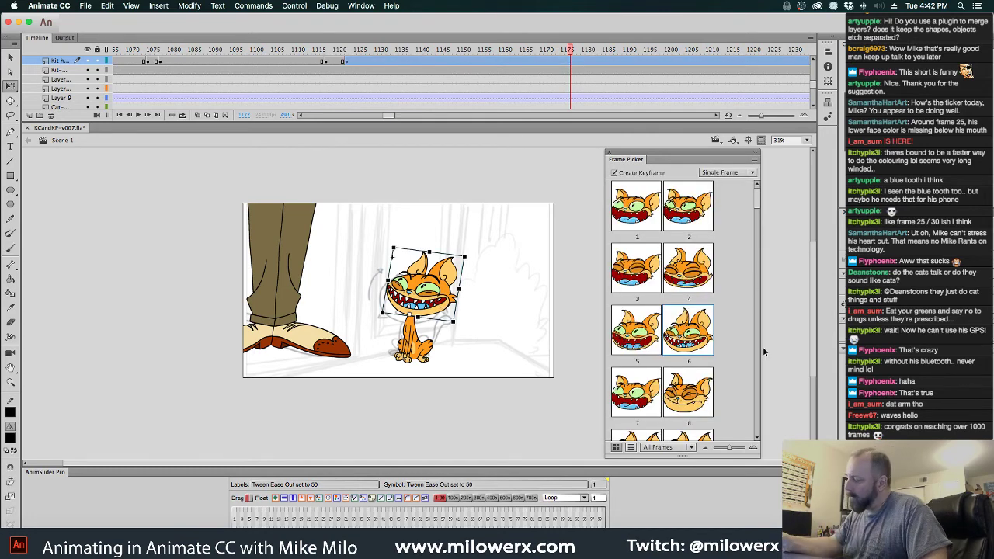
click(701, 402)
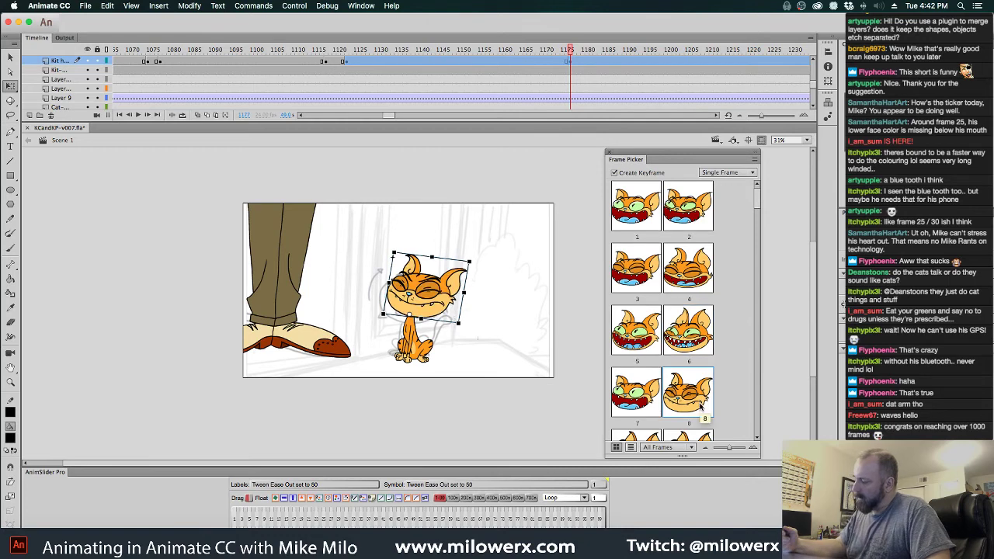
- Open the cat's head symbol from scene frame 1181 and add a blank keyframe at frame 100 on Layer 10
mouse_move(569, 54)
mouse_down()
mouse_move(533, 56)
mouse_move(587, 61)
mouse_up()
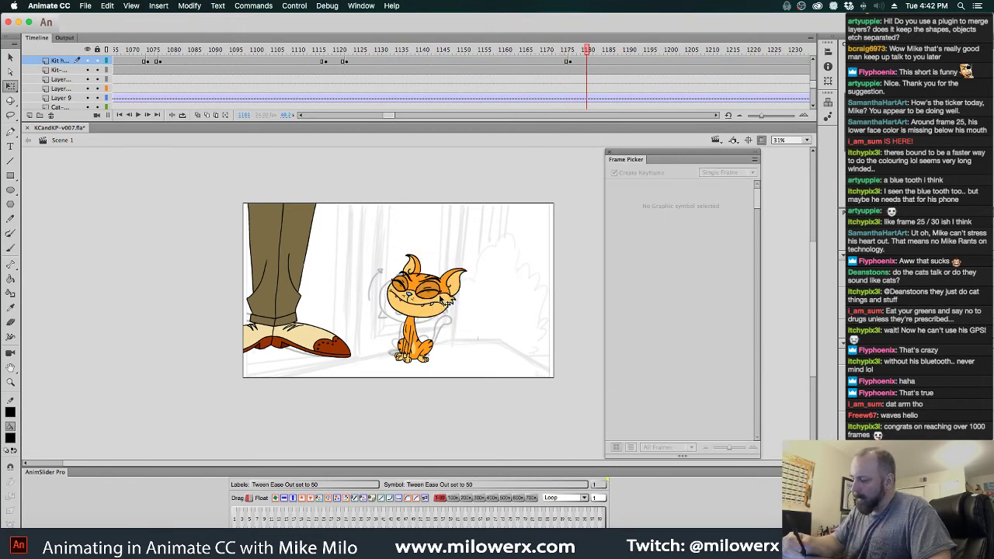
click(448, 306)
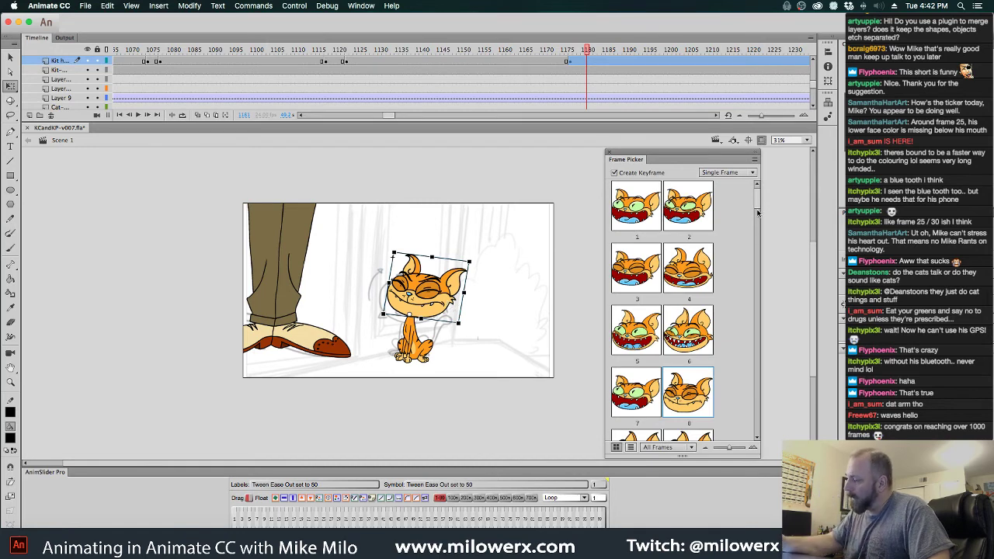
mouse_move(757, 212)
mouse_down()
mouse_move(761, 244)
mouse_move(757, 210)
mouse_up()
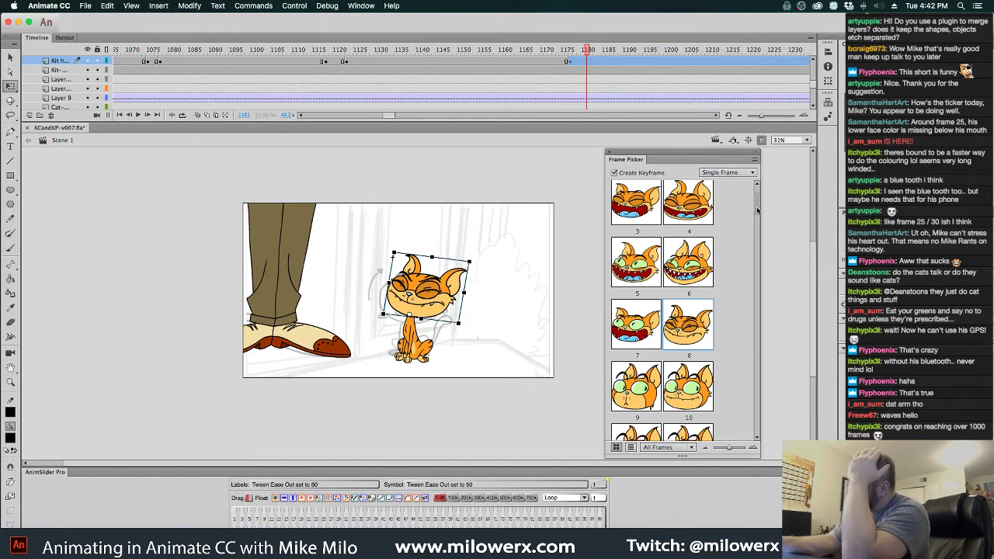
double_click(455, 298)
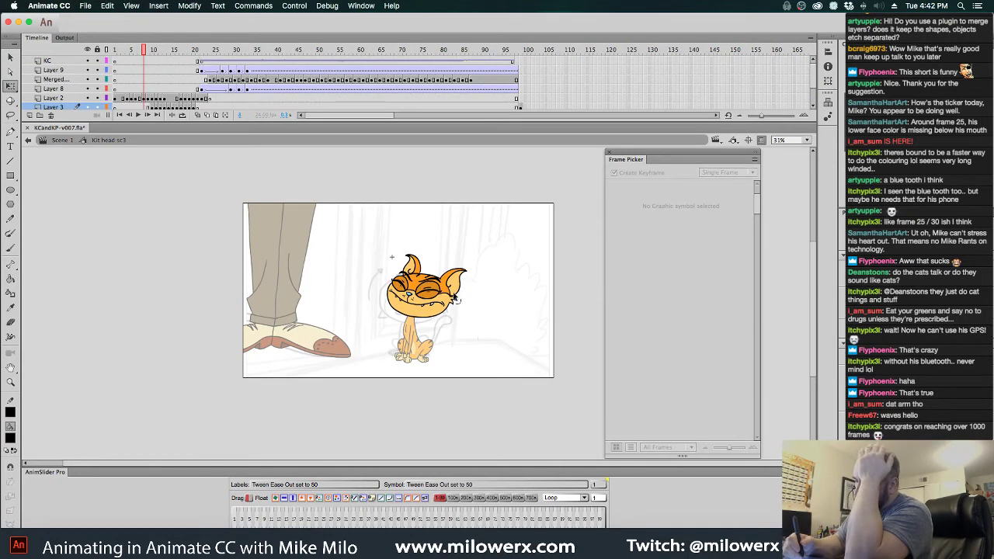
click(528, 51)
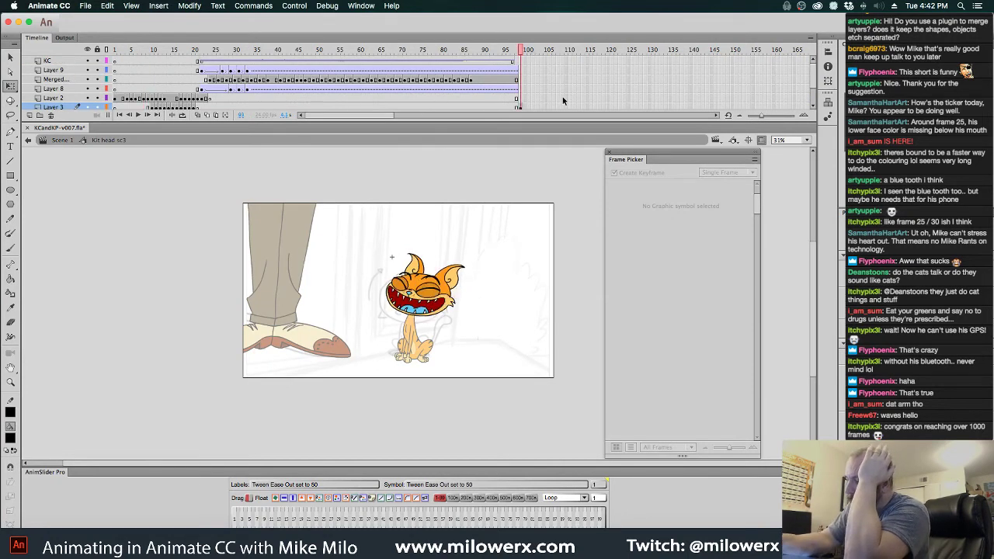
scroll(815, 97, down, 3)
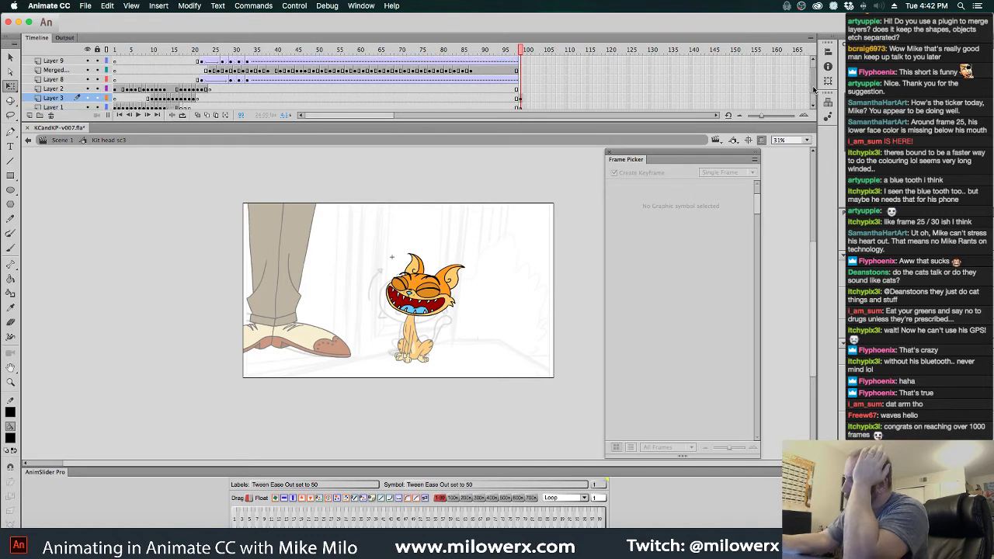
click(524, 98)
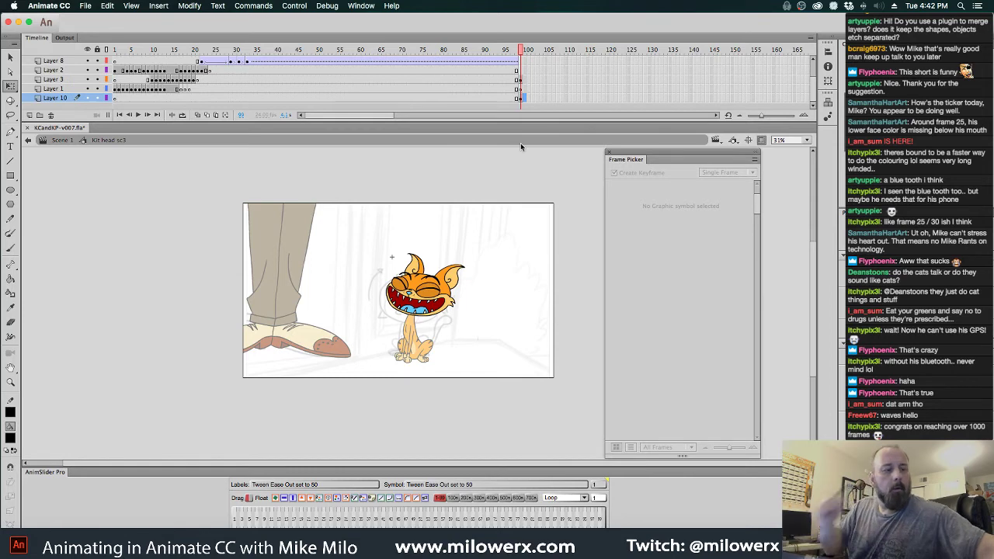
key(period)
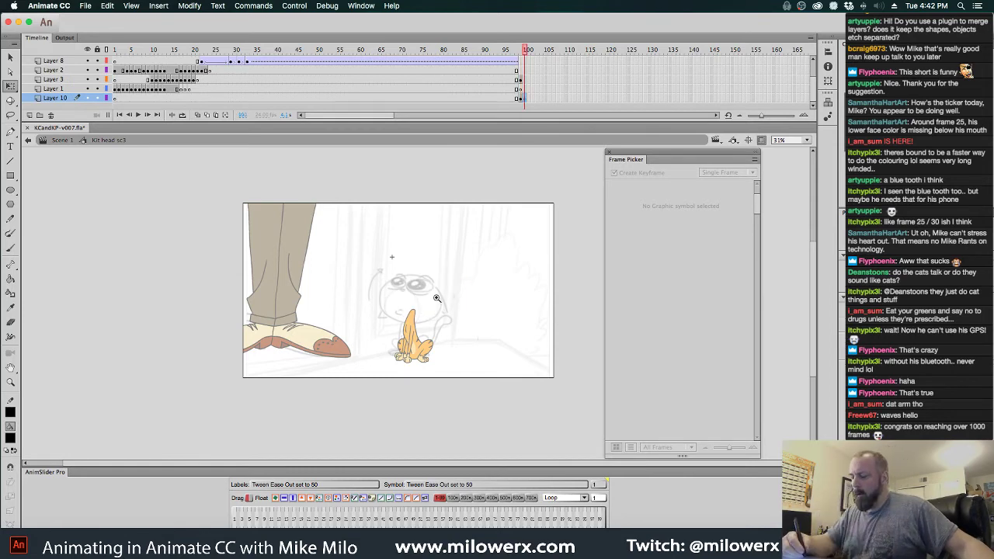
- Turn on onion skinning limited to the previous frame 99 and choose the Brush tool
key(super+equal)
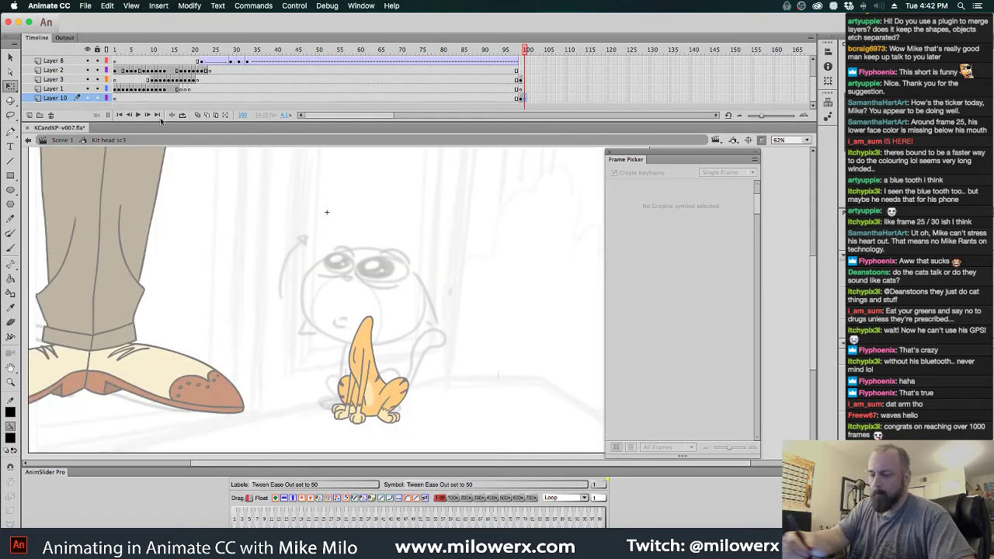
click(203, 118)
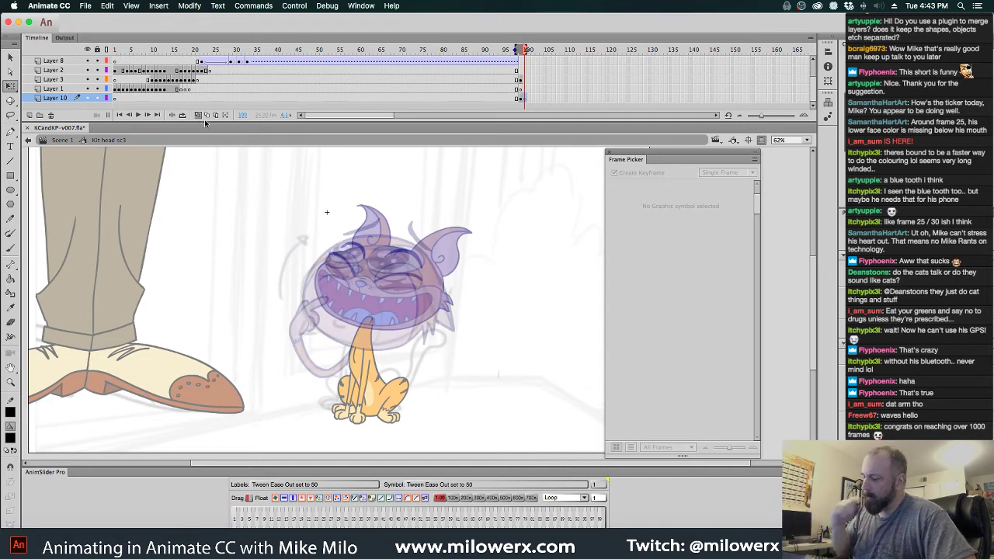
click(524, 49)
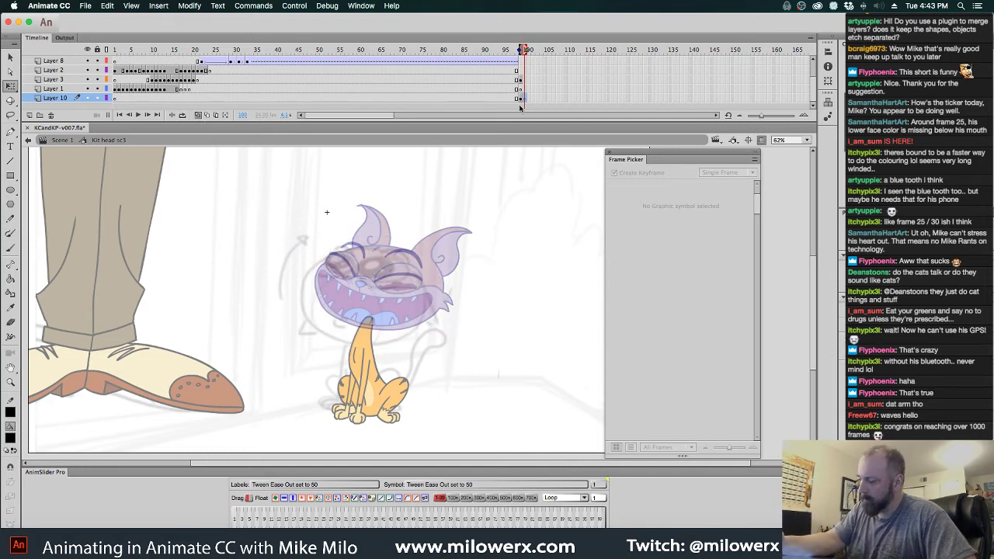
click(10, 248)
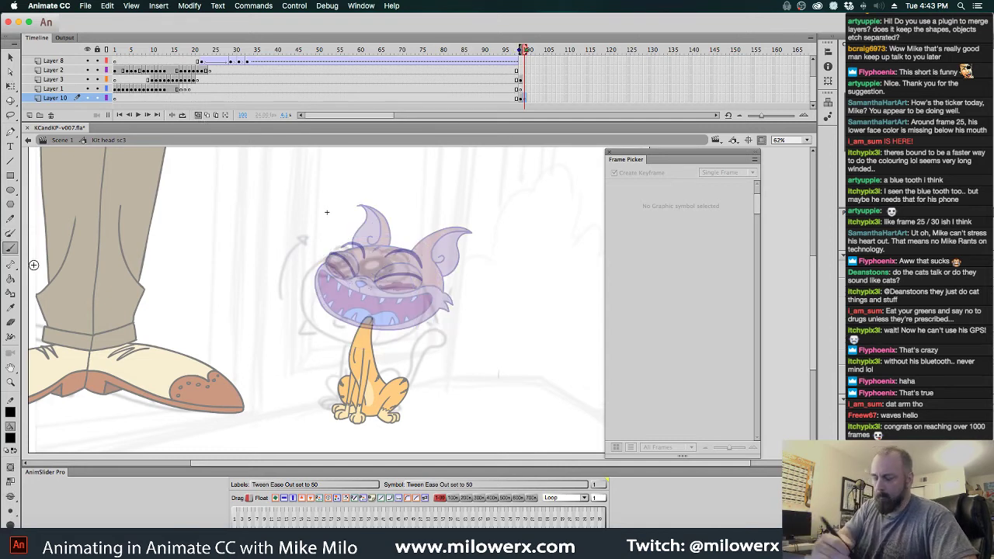
- Brush one thick, straight black brow across the forehead with small frown creases in the middle
super+click(440, 297)
drag(474, 334, 508, 349)
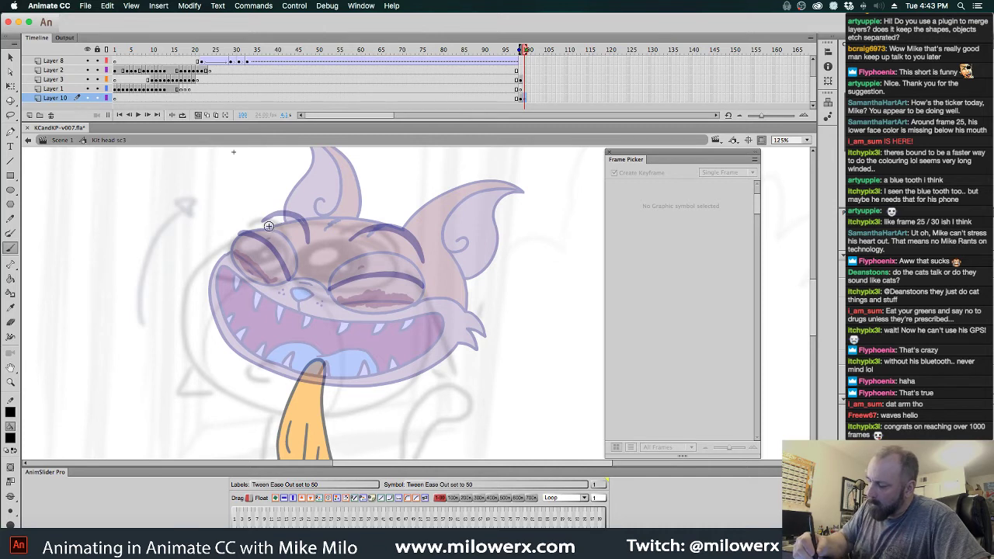
drag(256, 227, 443, 255)
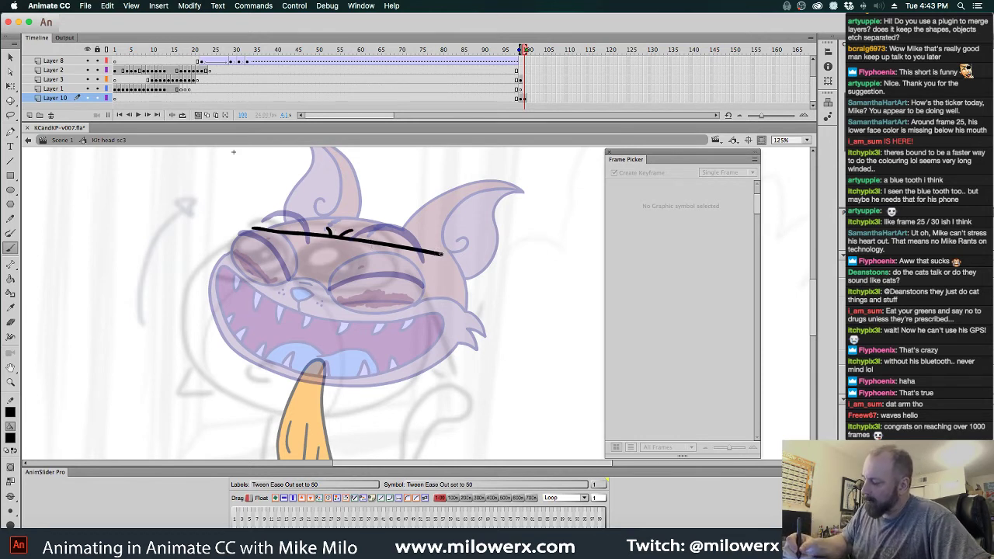
drag(440, 254, 373, 237)
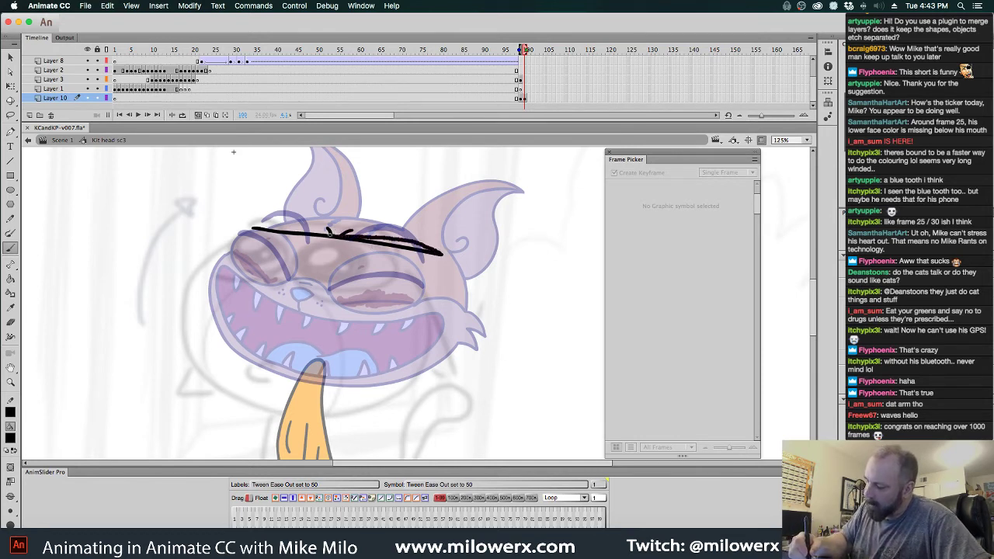
drag(364, 239, 419, 248)
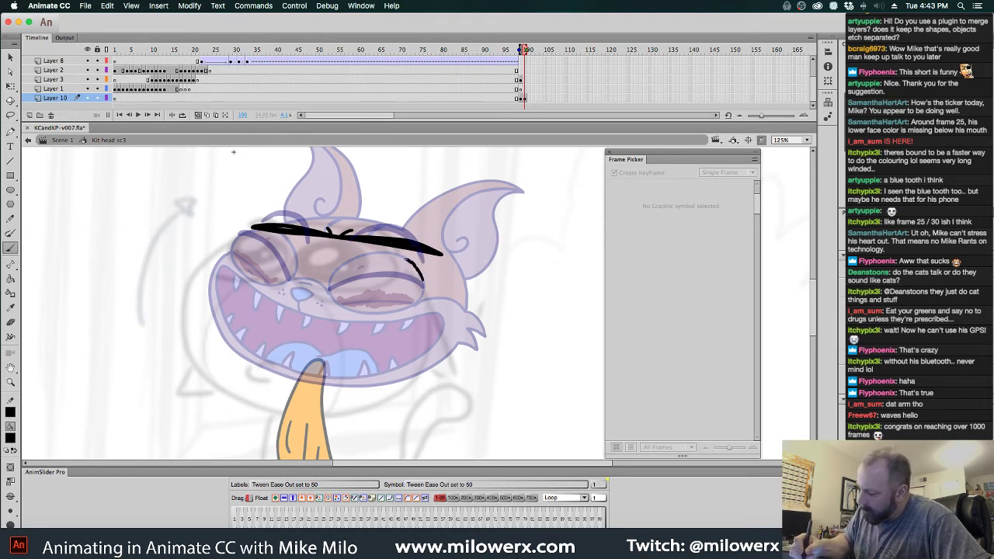
- Brush black outlines for both eyes and the nose, tracing the onion-skinned head
drag(374, 253, 344, 262)
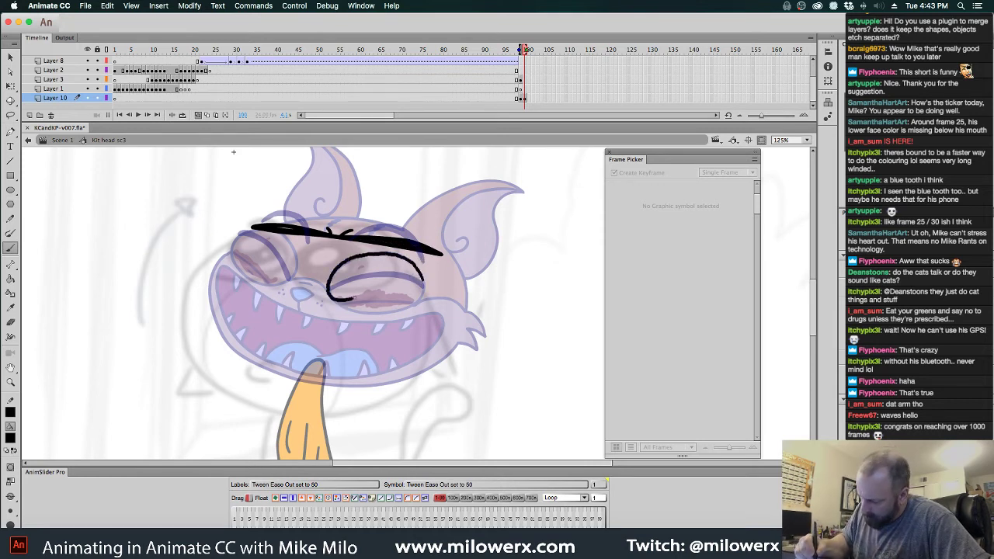
drag(351, 297, 397, 300)
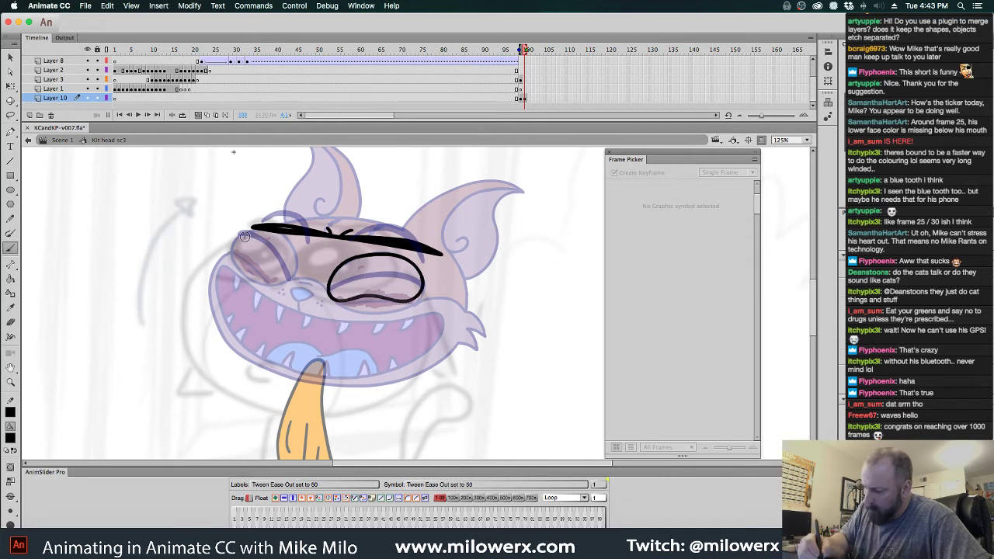
mouse_move(250, 230)
mouse_down()
mouse_move(232, 248)
mouse_move(259, 232)
mouse_up()
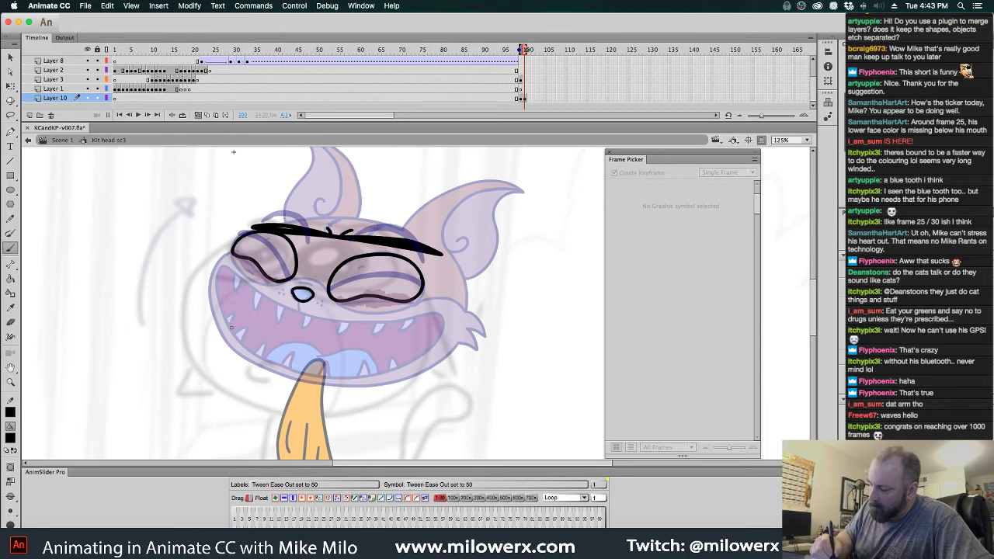
mouse_move(230, 326)
mouse_down()
mouse_move(358, 331)
mouse_move(420, 363)
mouse_up()
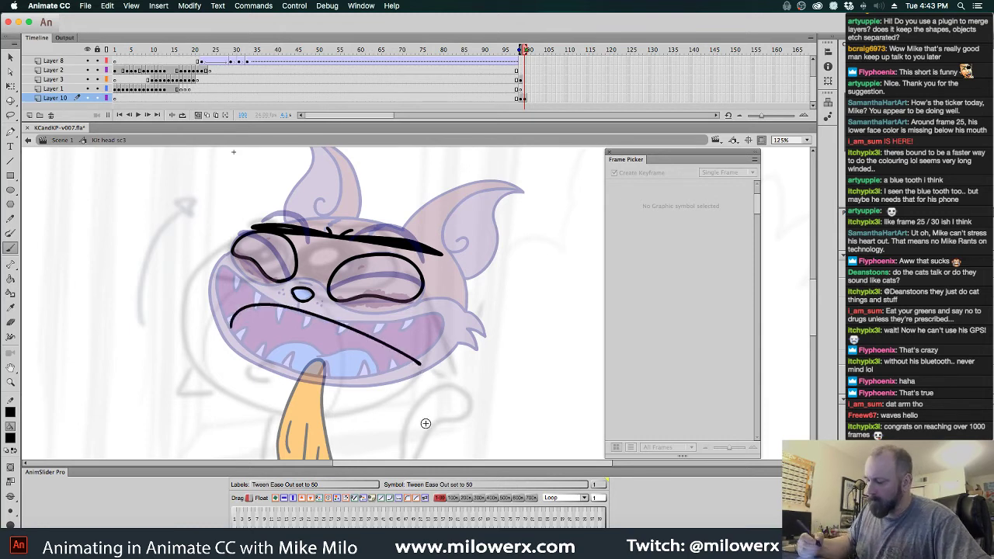
key(super+z)
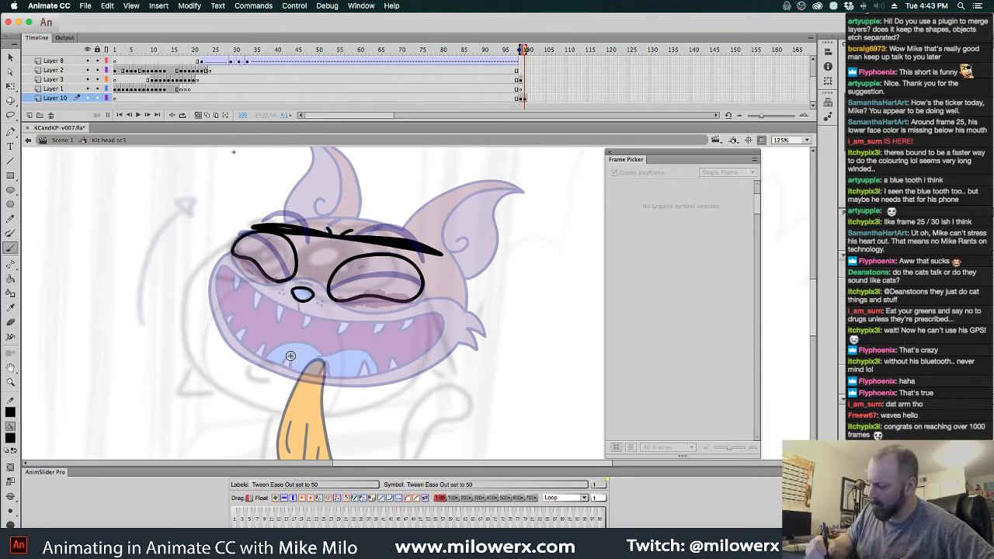
mouse_move(279, 362)
mouse_down()
mouse_move(323, 336)
mouse_move(324, 362)
mouse_move(270, 341)
mouse_move(281, 314)
mouse_move(304, 310)
mouse_move(320, 319)
mouse_move(327, 364)
mouse_up()
key(super+z)
- Brush a tall arched mouth and whisker dots below the nose, and outline the inside of the ear on the cat's far-side cheek
drag(302, 300, 301, 311)
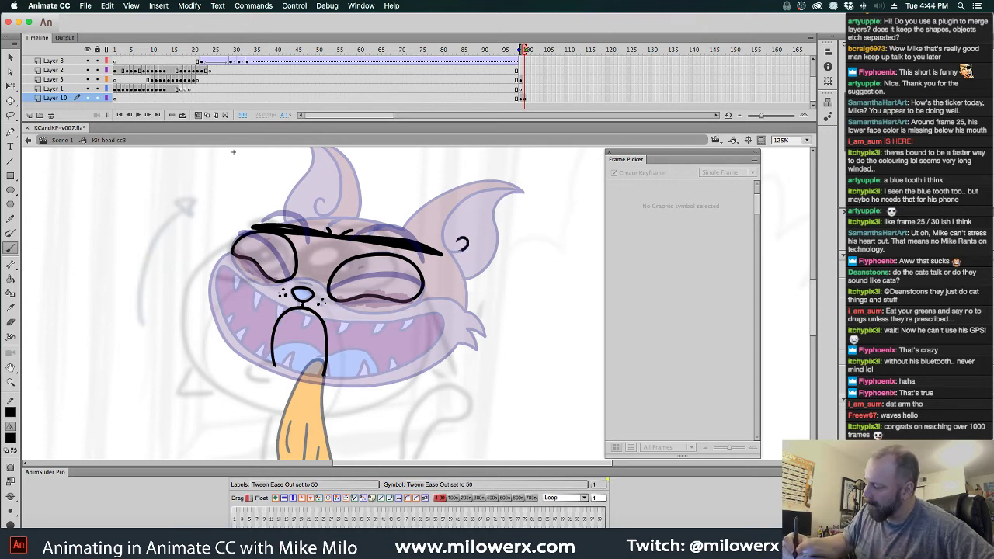
mouse_move(443, 243)
mouse_down()
mouse_move(463, 199)
mouse_move(520, 190)
mouse_move(527, 199)
mouse_move(493, 216)
mouse_move(498, 238)
mouse_move(478, 273)
mouse_up()
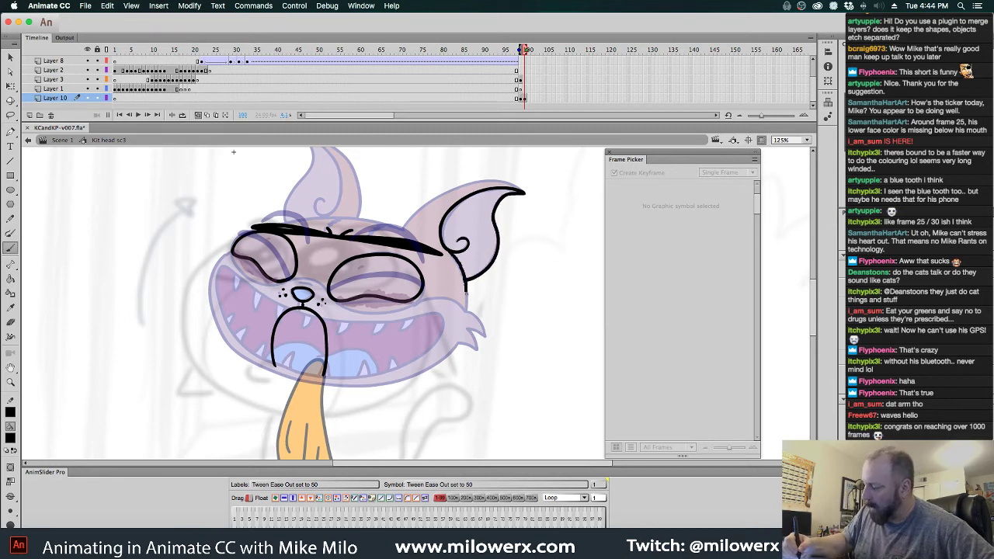
- Brush small highlight strokes inside both eyes and complete the outlines of both ears and the top of the head
drag(521, 326, 558, 386)
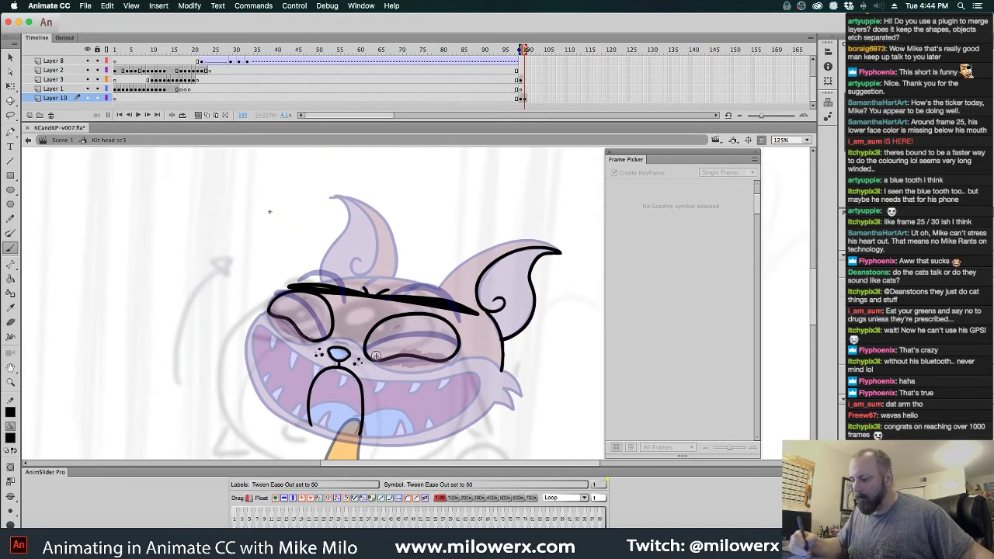
click(289, 304)
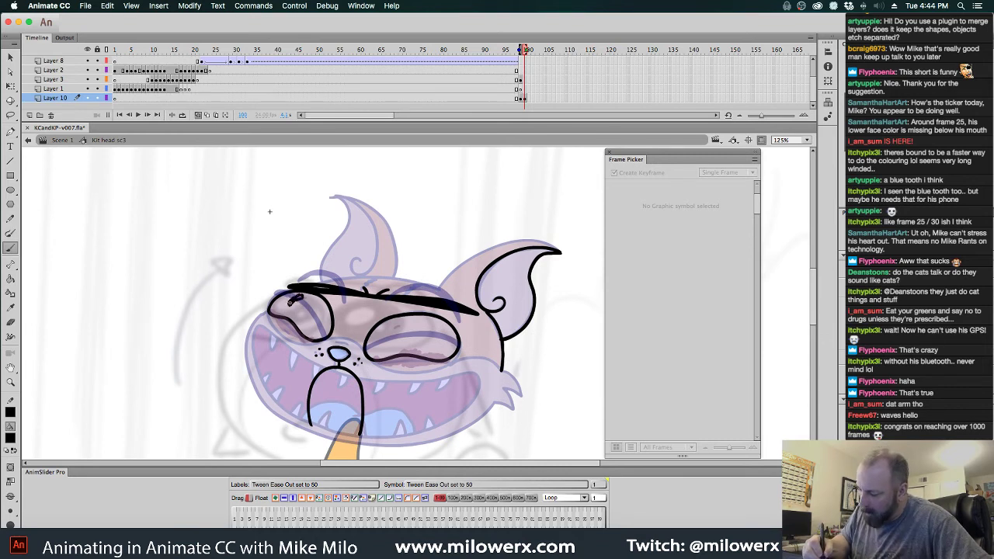
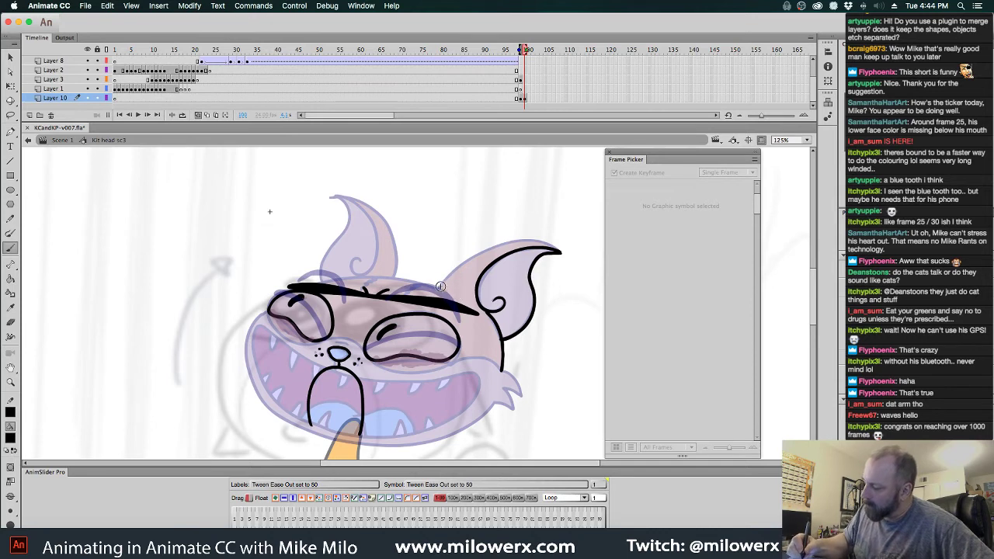
mouse_move(441, 285)
mouse_down()
mouse_move(500, 249)
mouse_move(568, 248)
mouse_move(551, 237)
mouse_move(538, 250)
mouse_move(561, 253)
mouse_move(529, 240)
mouse_move(489, 245)
mouse_move(439, 288)
mouse_up()
key(super+z)
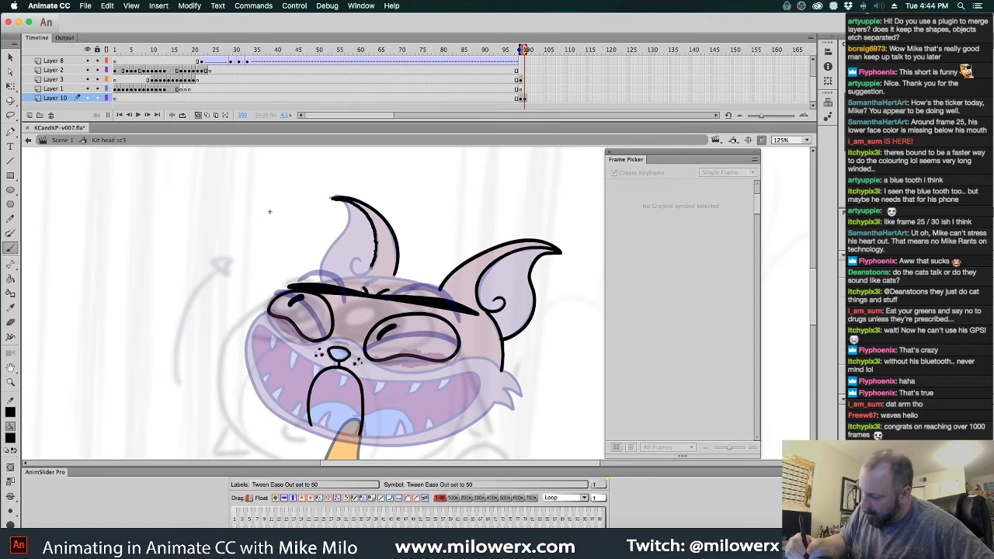
mouse_move(348, 210)
mouse_down()
mouse_move(341, 200)
mouse_move(318, 285)
mouse_up()
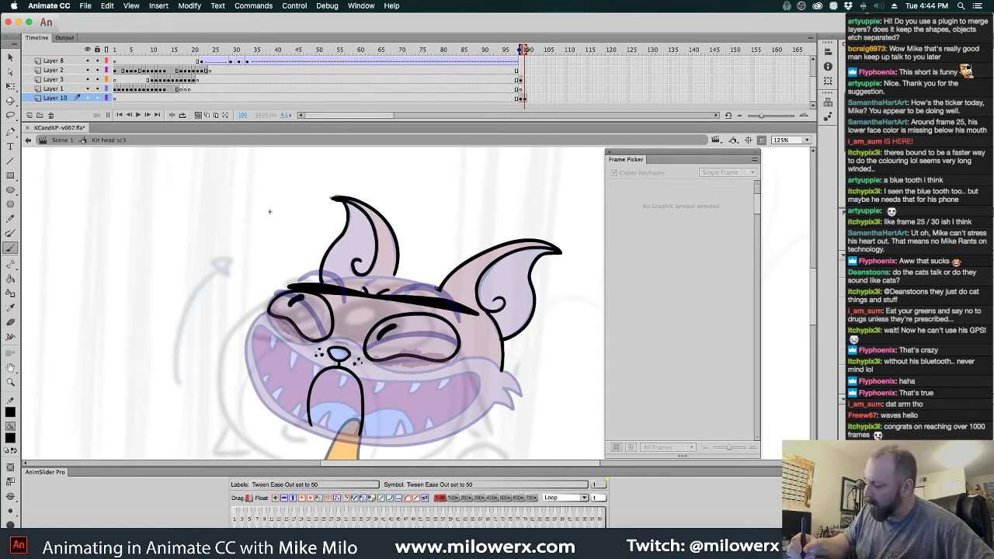
mouse_move(438, 284)
mouse_down()
mouse_move(363, 274)
mouse_move(318, 284)
mouse_up()
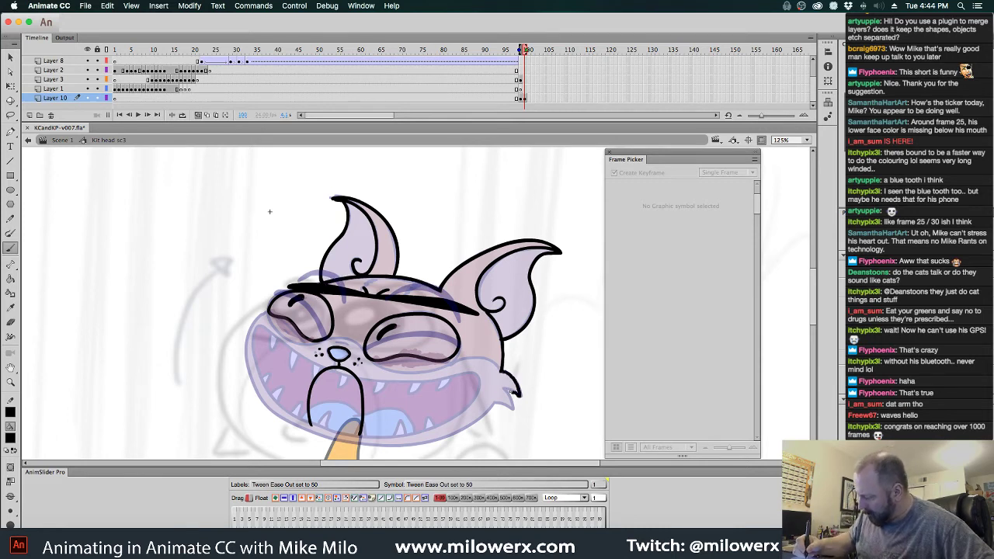
- Brush the fur tufts on the cheek, undo them, and redraw them as jagged points hanging below the ear
drag(512, 392, 504, 389)
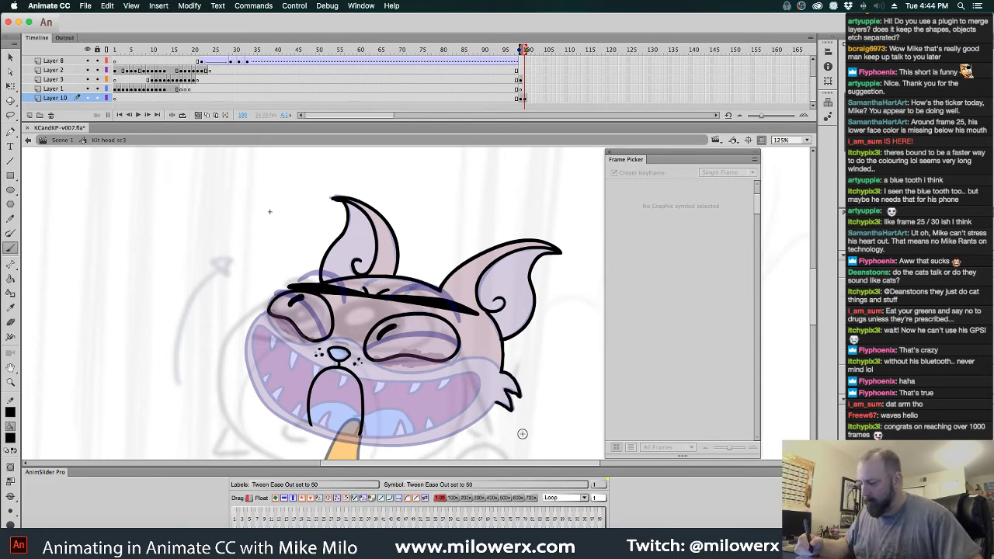
drag(581, 388, 608, 304)
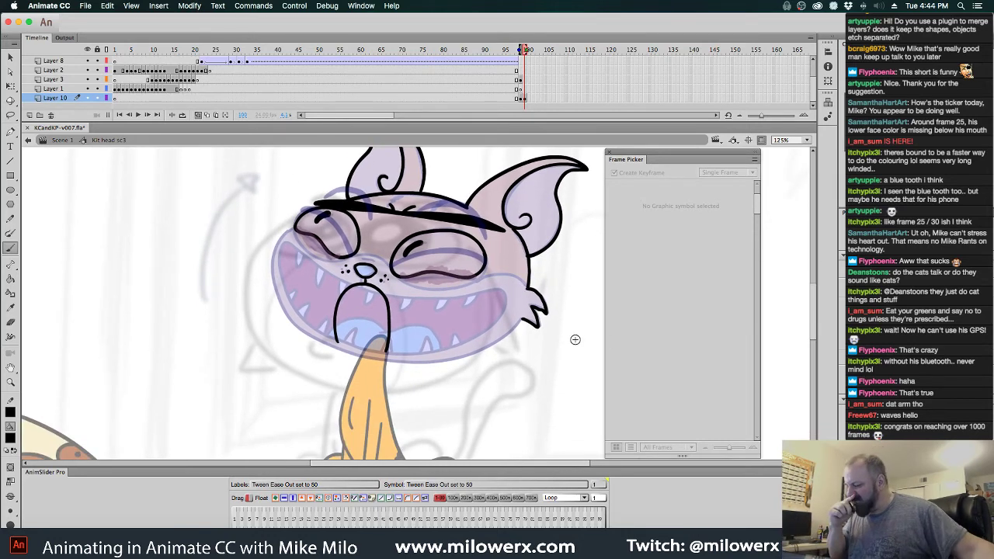
key(super+z)
key(super+z)
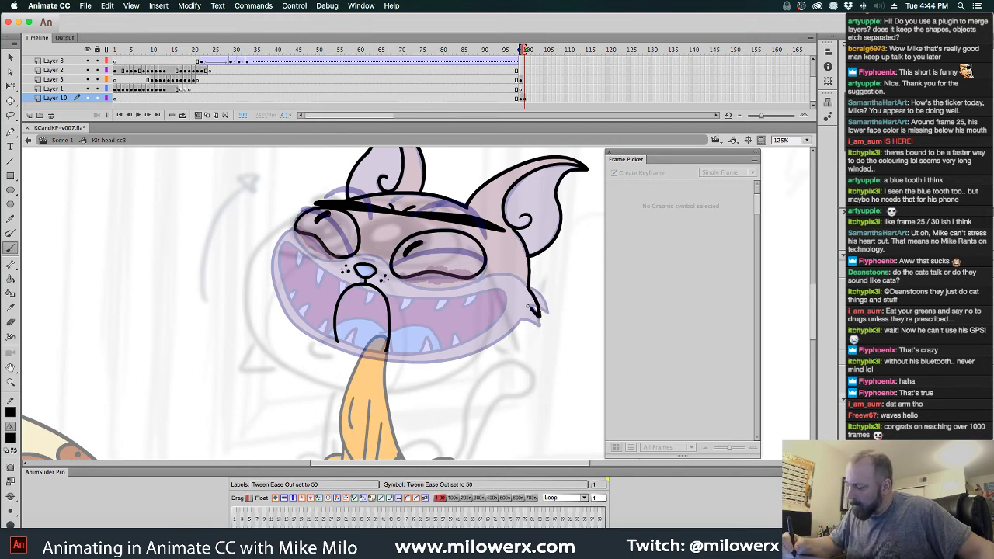
mouse_move(532, 309)
mouse_down()
mouse_move(527, 333)
mouse_move(537, 331)
mouse_up()
drag(519, 289, 536, 332)
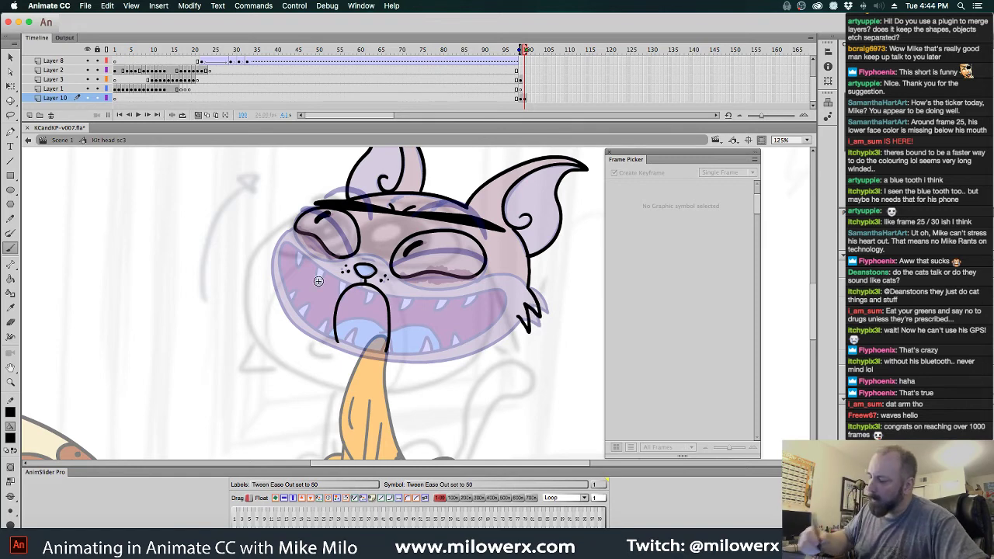
- Brush the jaw outline around the lower face and the muzzle line beside the eyes, undoing the first muzzle strokes
mouse_move(294, 233)
mouse_down()
mouse_move(282, 253)
mouse_move(287, 305)
mouse_move(322, 345)
mouse_move(379, 362)
mouse_move(467, 353)
mouse_up()
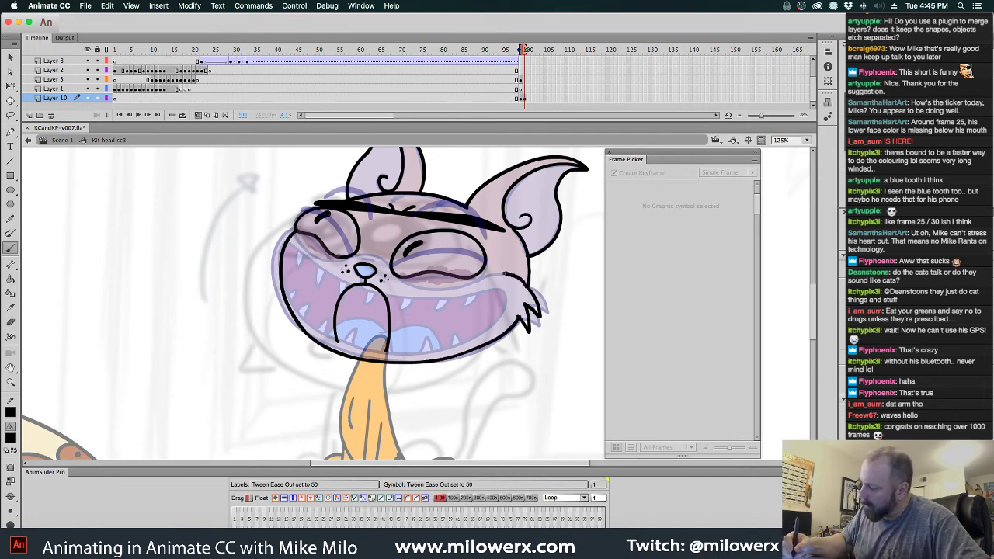
drag(461, 282, 413, 287)
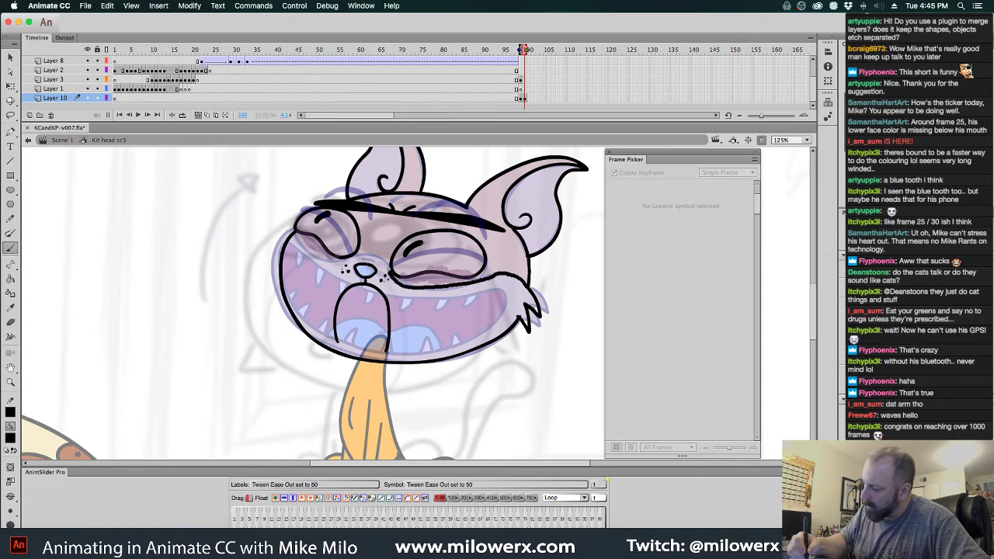
drag(334, 264, 304, 247)
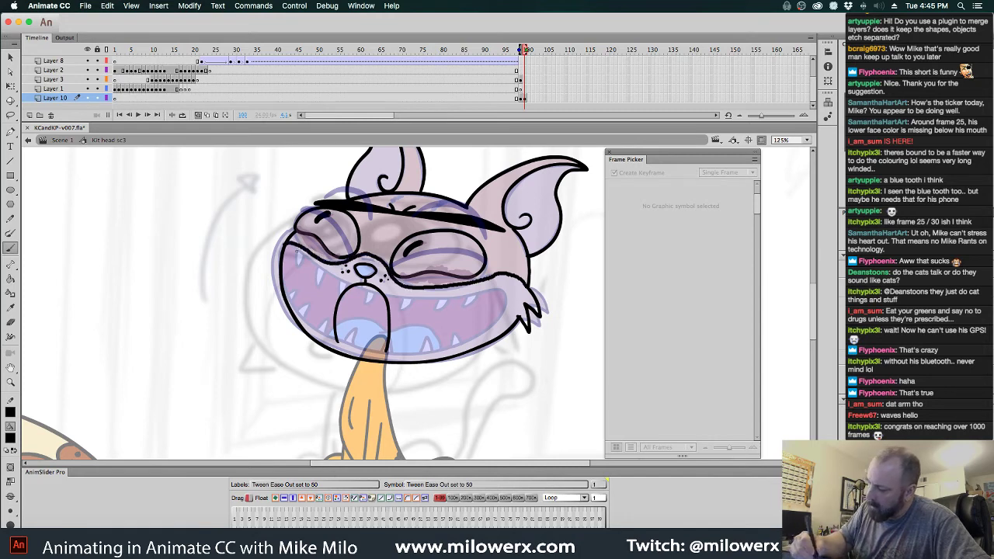
key(super+z)
key(super+z)
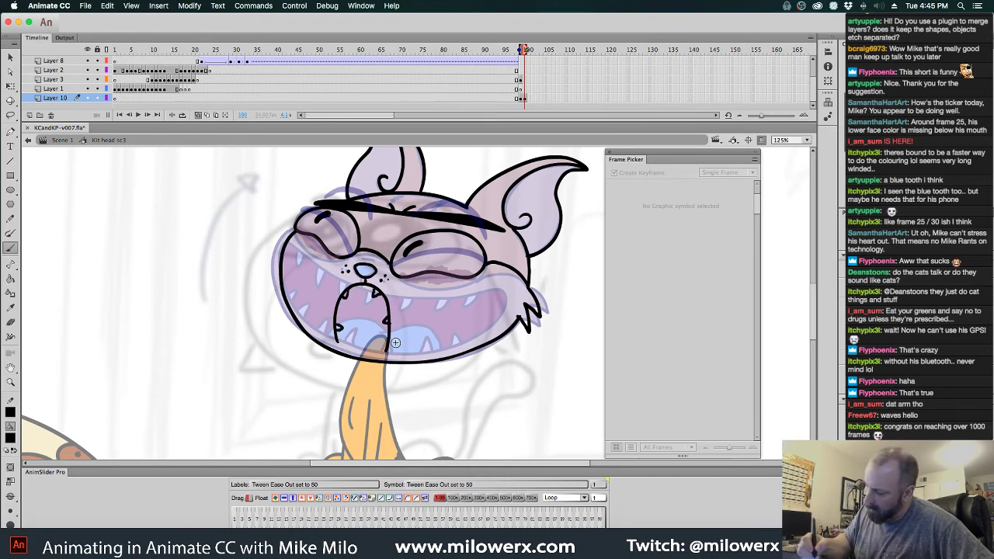
- Brush small fangs along the inside of the mouth and short creases at its lower corners, and turn off onion skinning
mouse_move(387, 338)
mouse_down()
mouse_move(326, 353)
mouse_move(330, 336)
mouse_move(391, 351)
mouse_up()
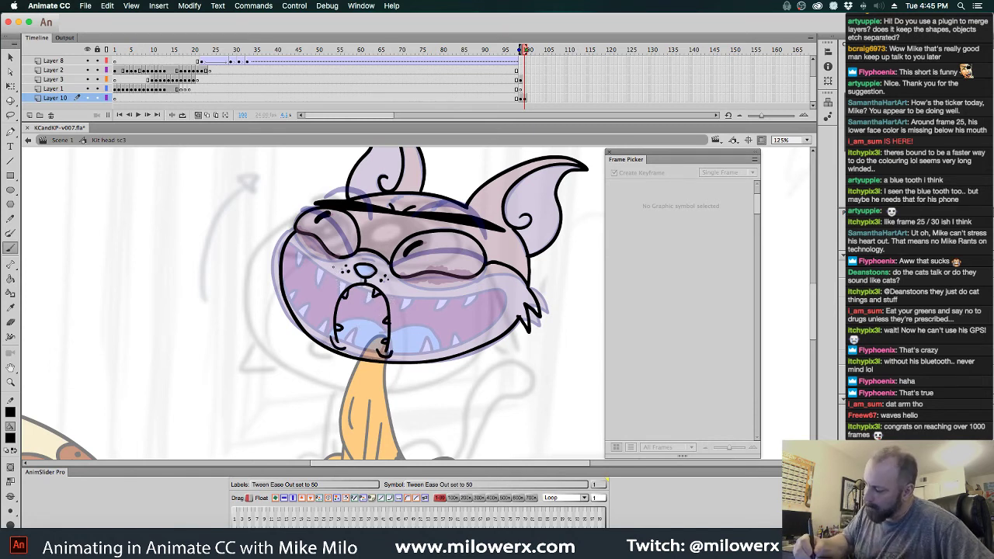
drag(333, 266, 334, 290)
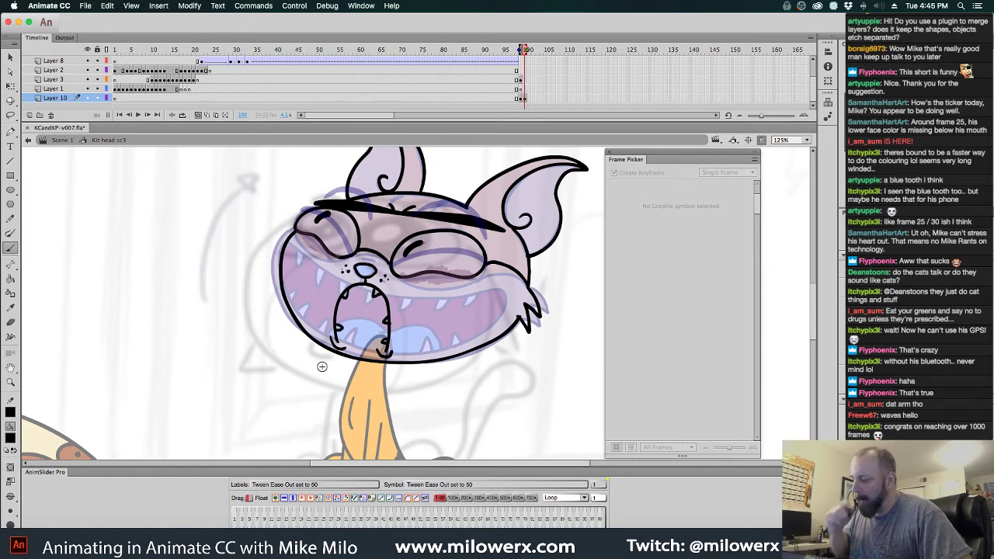
click(199, 117)
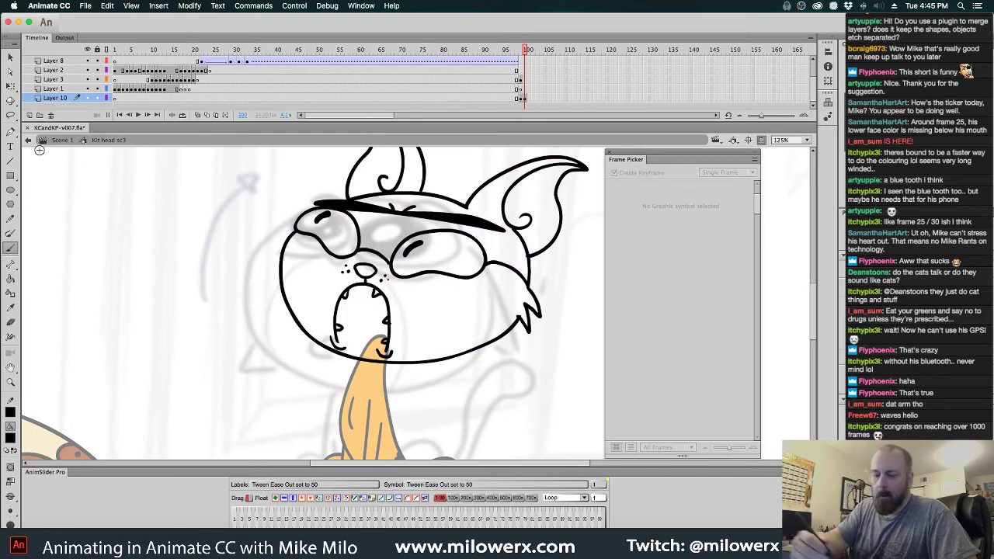
- Lasso the straight brow with its frown creases on the forehead and delete it
click(11, 115)
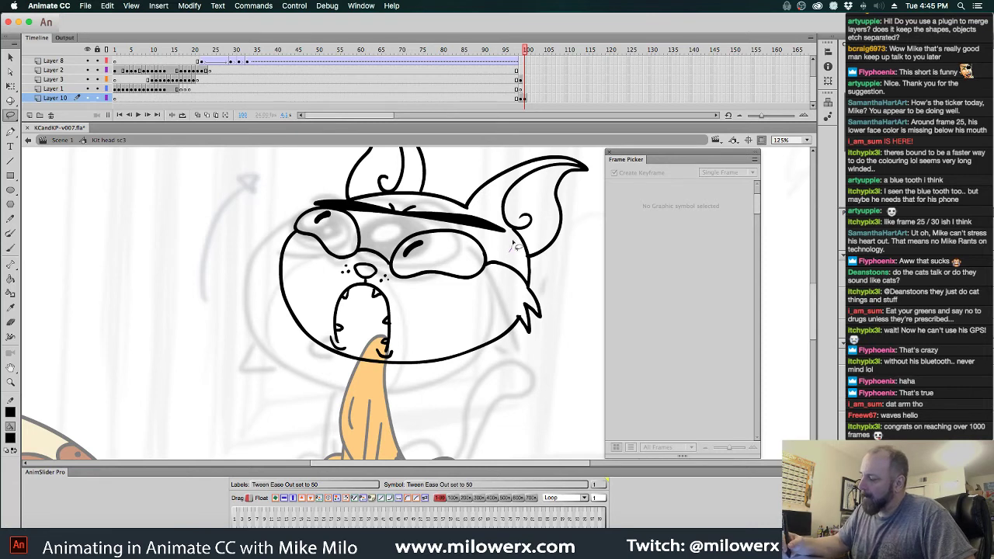
mouse_move(513, 247)
mouse_down()
mouse_move(493, 217)
mouse_move(410, 200)
mouse_move(317, 198)
mouse_move(309, 211)
mouse_move(451, 233)
mouse_move(500, 248)
mouse_move(516, 272)
mouse_up()
key(Delete)
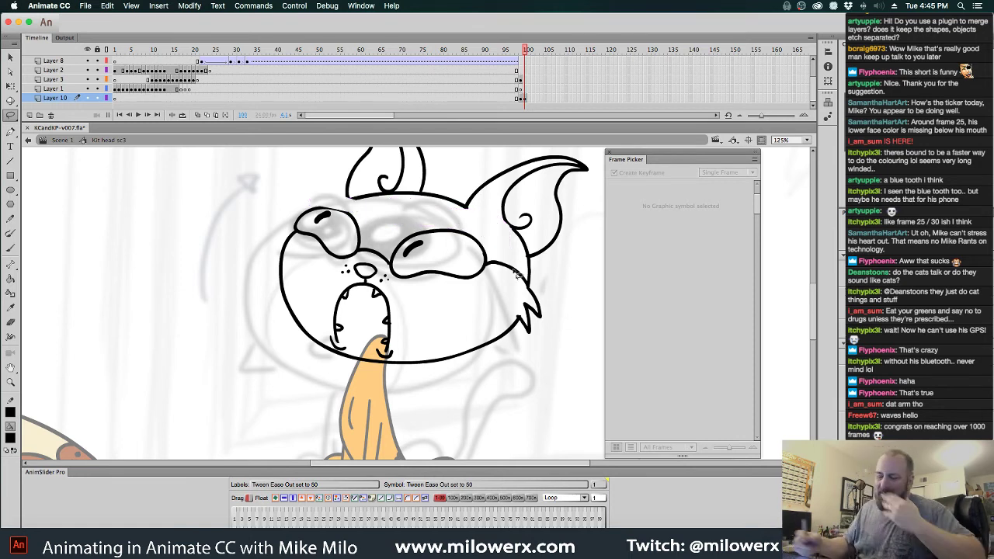
- Brush two thick, arched frowning brows with creases between them, and add a curved tongue line inside the mouth
click(10, 247)
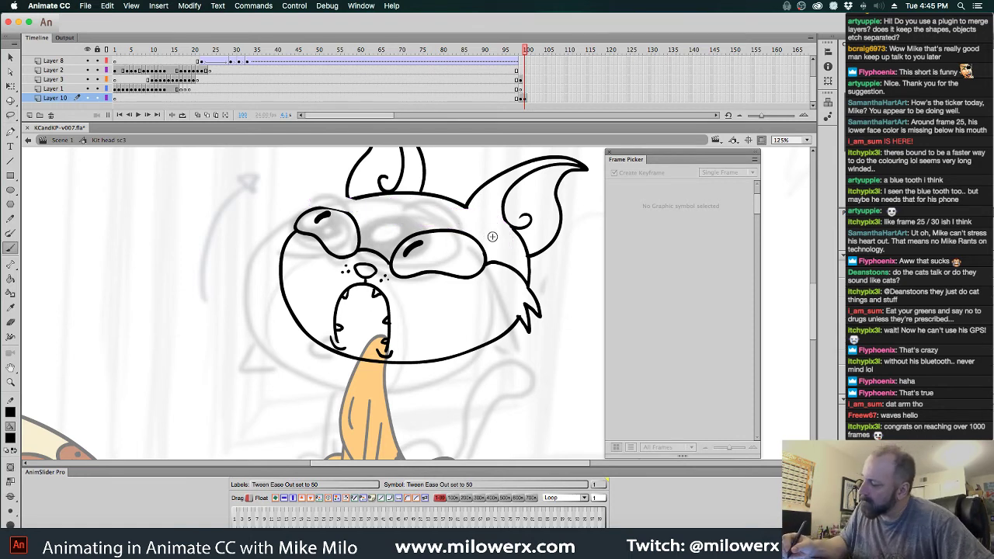
mouse_move(490, 235)
mouse_down()
mouse_move(450, 222)
mouse_move(388, 233)
mouse_up()
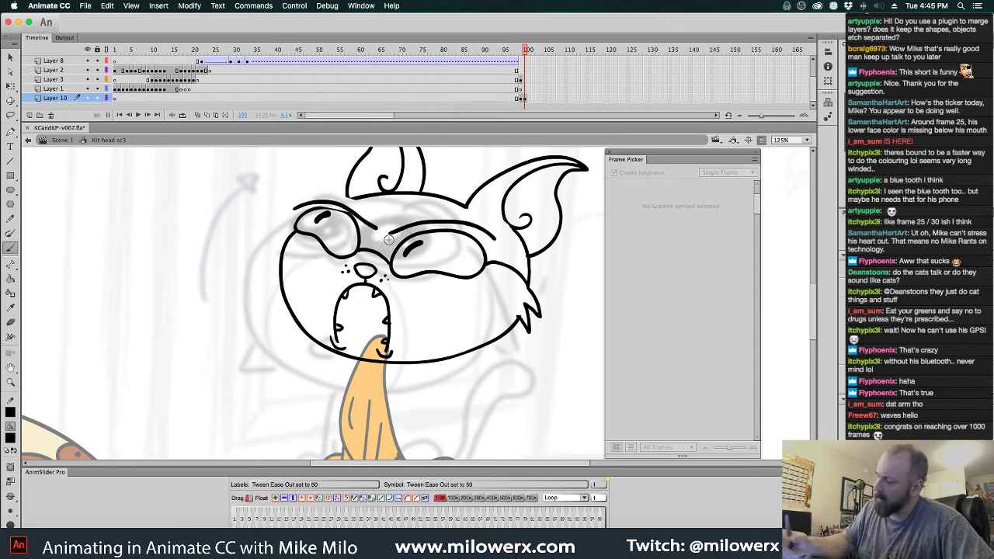
mouse_move(389, 223)
mouse_down()
mouse_move(416, 240)
mouse_move(381, 220)
mouse_up()
mouse_move(482, 224)
mouse_down()
mouse_move(424, 215)
mouse_move(394, 230)
mouse_move(473, 220)
mouse_move(455, 220)
mouse_move(491, 232)
mouse_move(434, 226)
mouse_up()
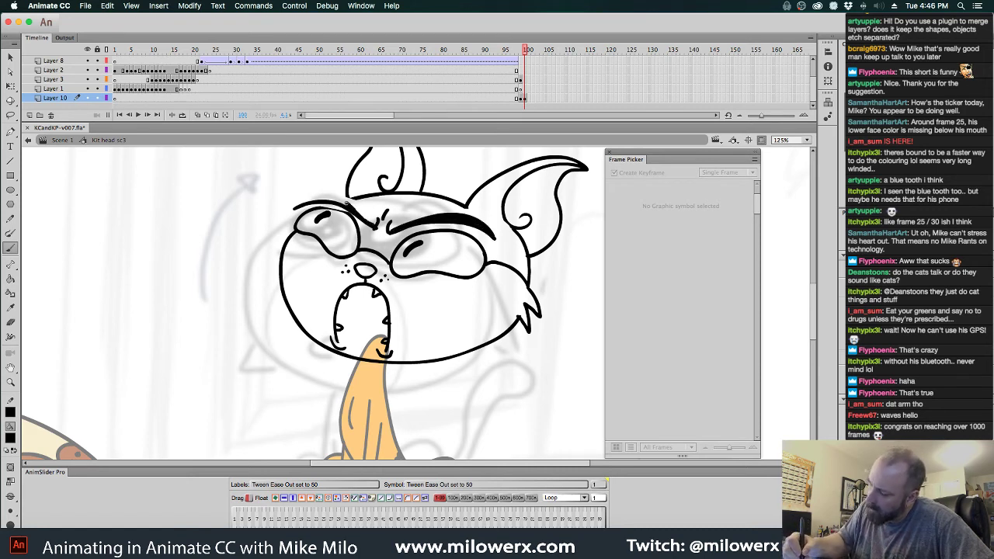
drag(373, 208, 325, 206)
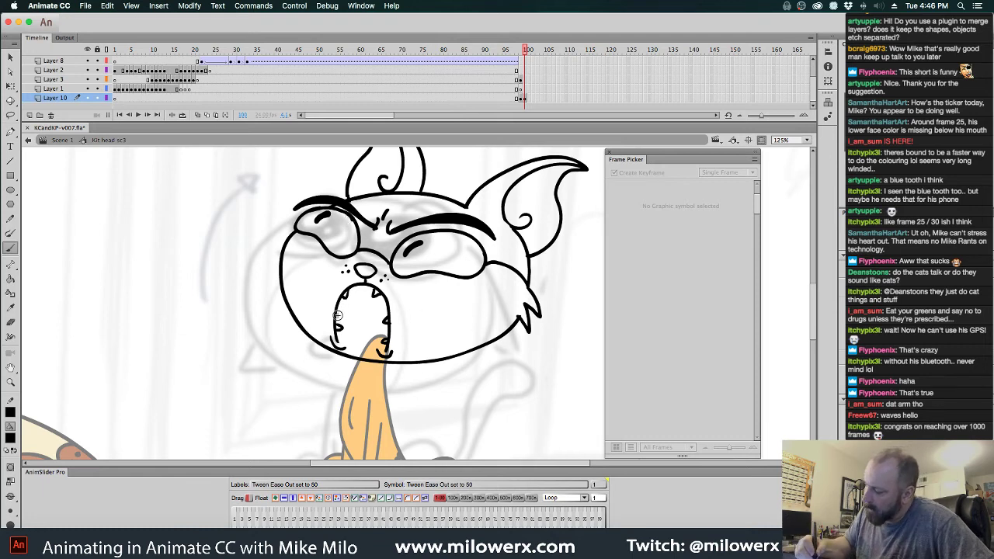
mouse_move(339, 311)
mouse_down()
mouse_move(362, 292)
mouse_move(386, 320)
mouse_up()
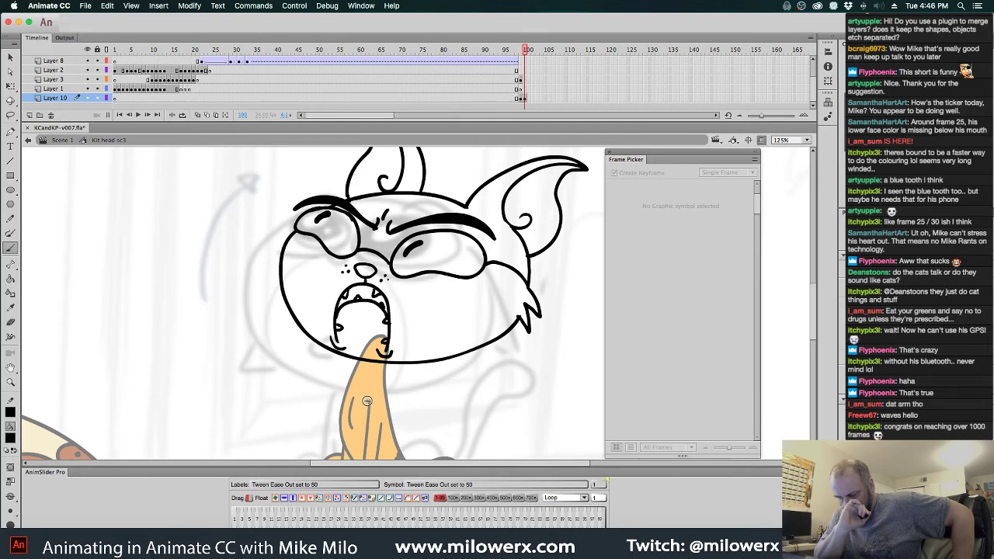
- Sample the orange fur colour from the head at frame 99 and fill the forehead and outer ears at frame 100
key(comma)
key(comma)
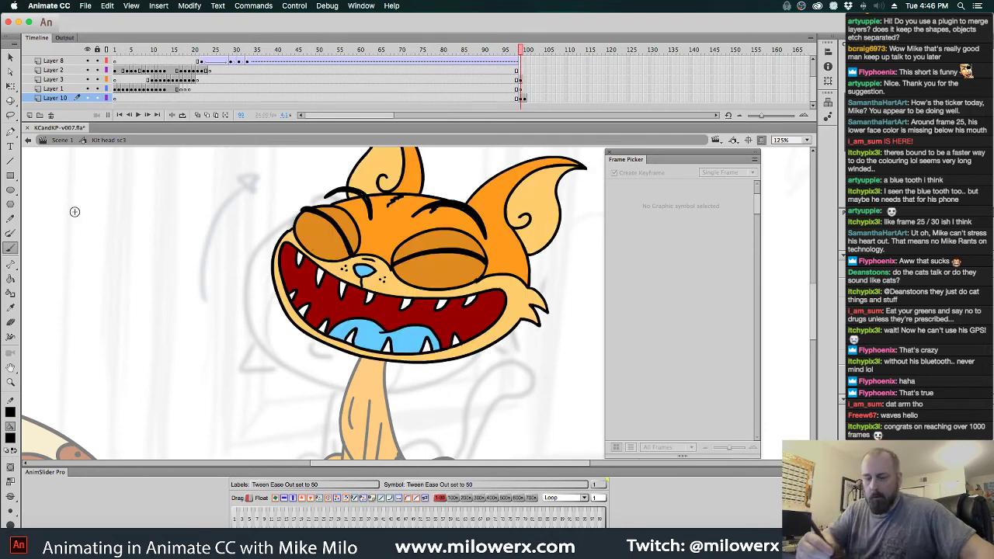
click(11, 437)
click(389, 241)
key(period)
key(period)
click(11, 278)
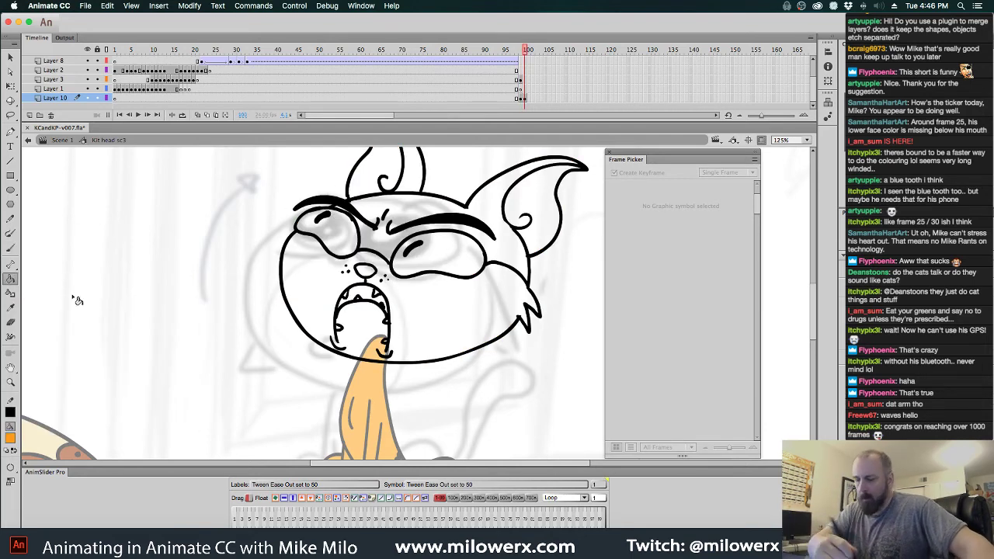
click(409, 212)
click(420, 172)
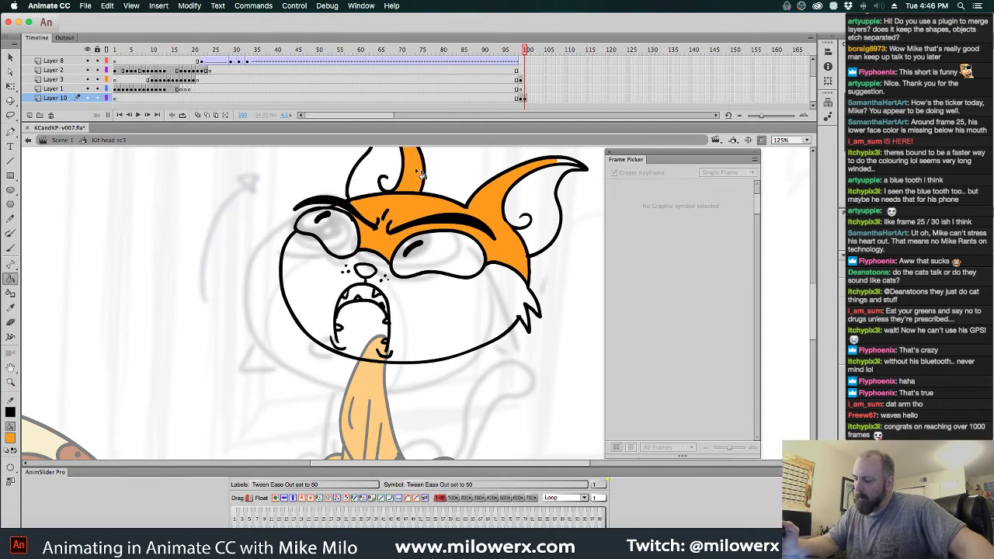
- Sample the light green from the eyes at frame 98 and fill both eyes of the frame 100 head with it
key(comma)
key(period)
key(comma)
key(comma)
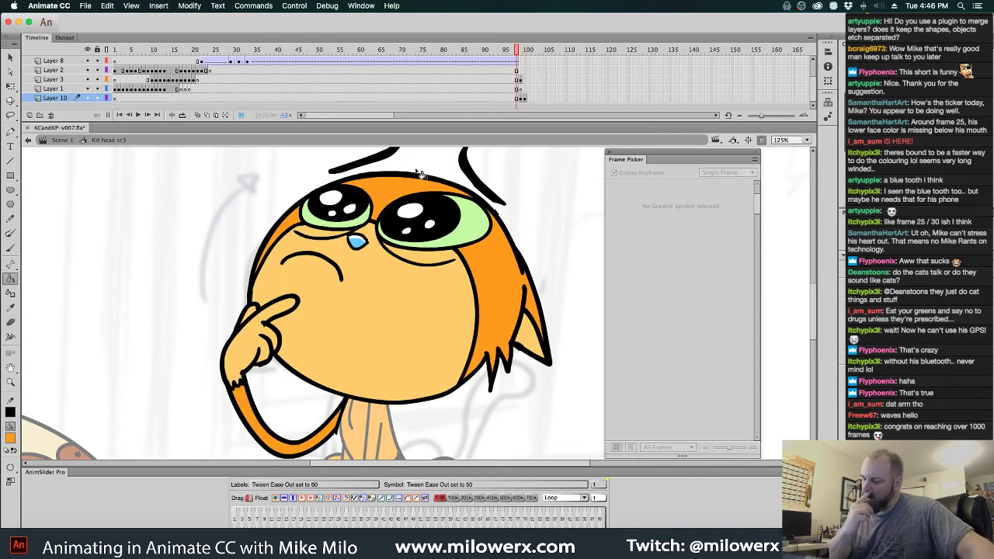
click(10, 438)
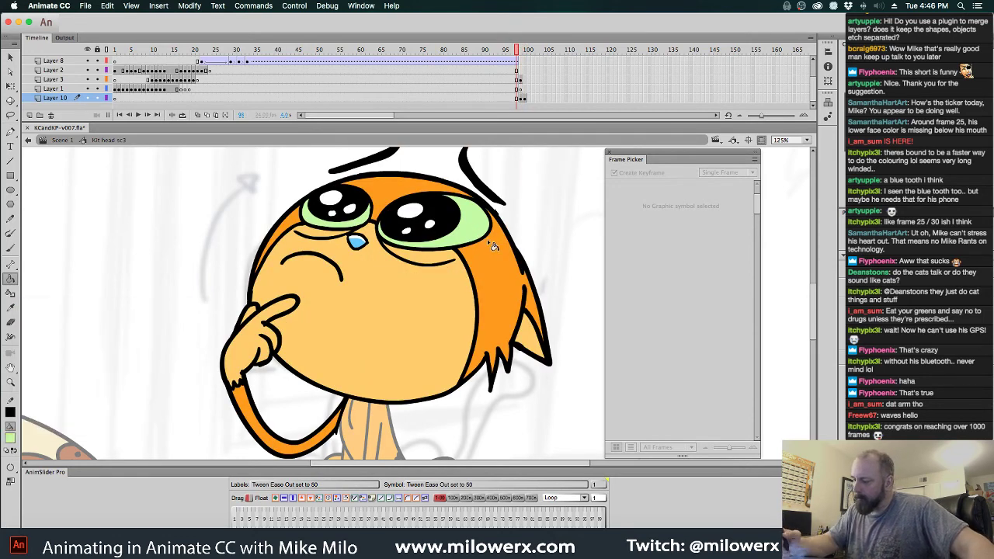
click(478, 232)
key(period)
key(comma)
key(comma)
click(422, 253)
click(356, 240)
- Sample the light blue from the nose at frame 99 and fill the nose of the frame 100 head
key(period)
key(period)
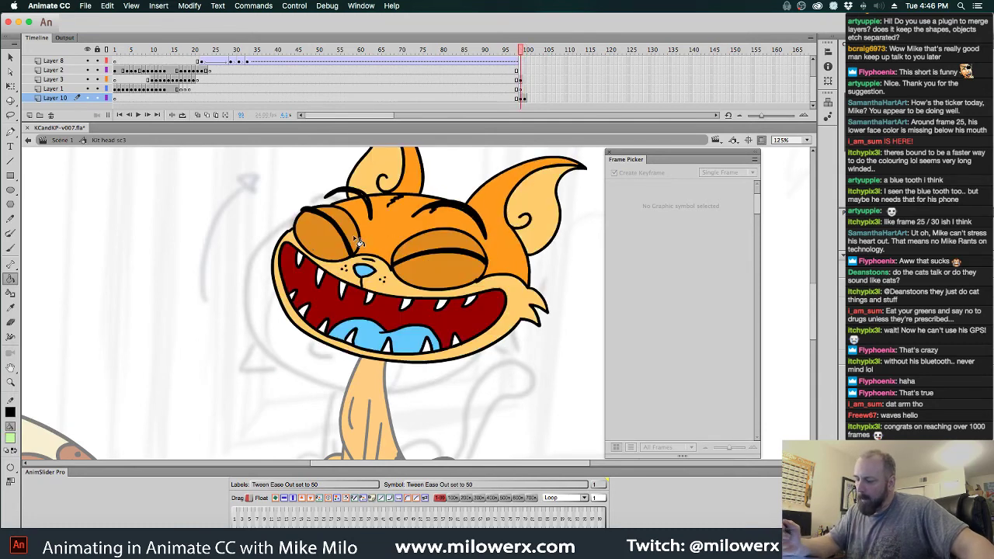
key(period)
key(comma)
click(11, 438)
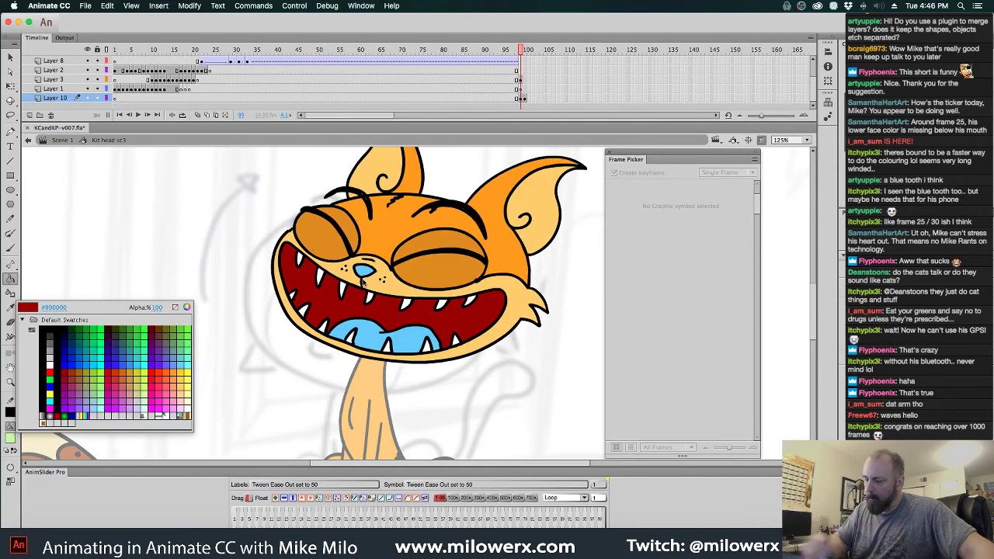
click(365, 271)
key(comma)
key(period)
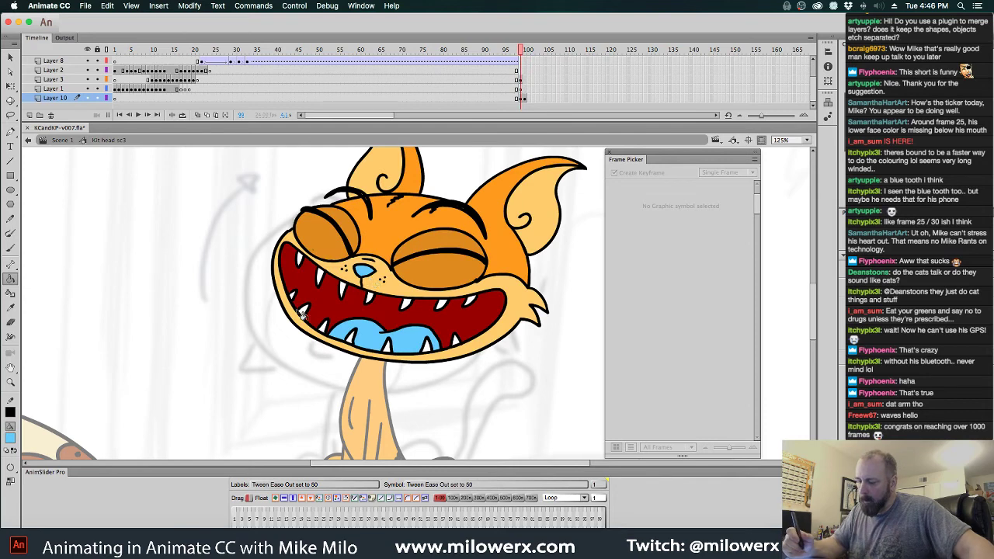
- Sample the dark red from the open mouth at frame 99 and fill the area above the tongue at frame 100
click(11, 438)
click(357, 315)
key(period)
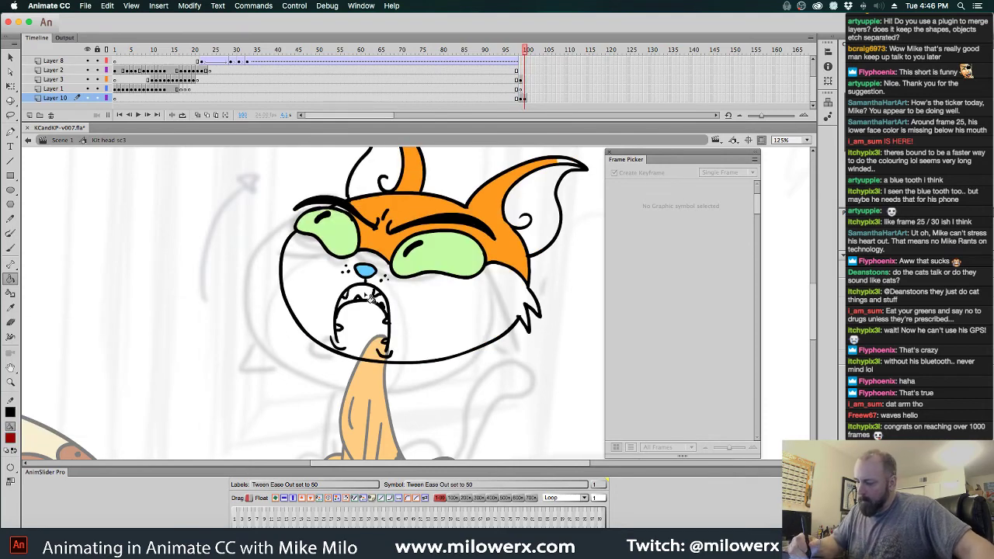
click(368, 295)
click(381, 307)
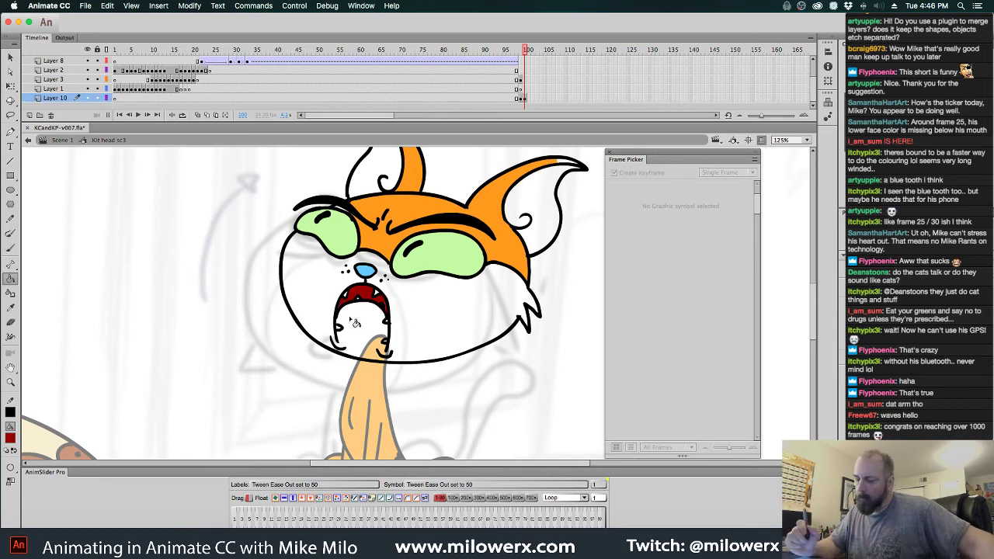
key(comma)
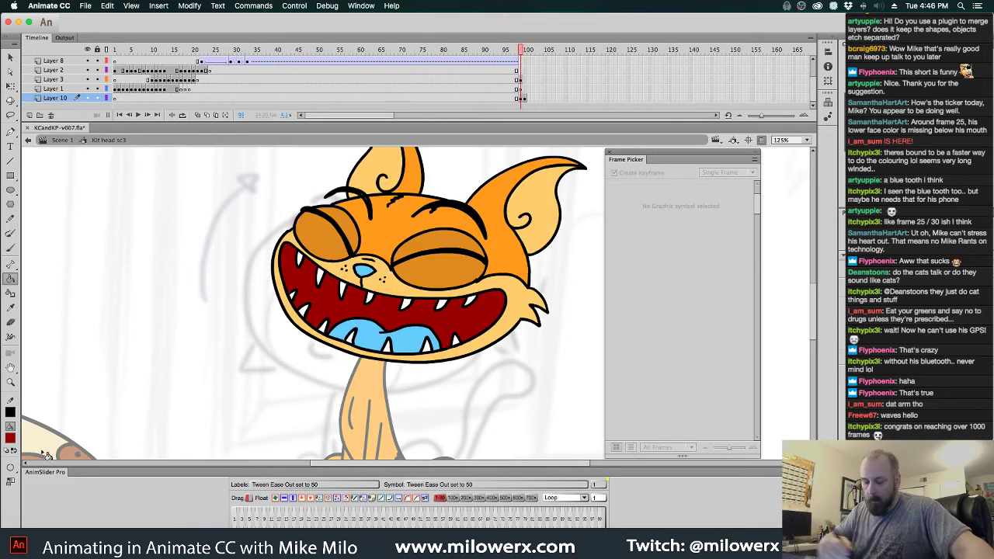
- Sample the light tan from the inner ear at frame 99 and fill the lower face and mouth interior at frame 100
click(10, 437)
click(387, 165)
key(period)
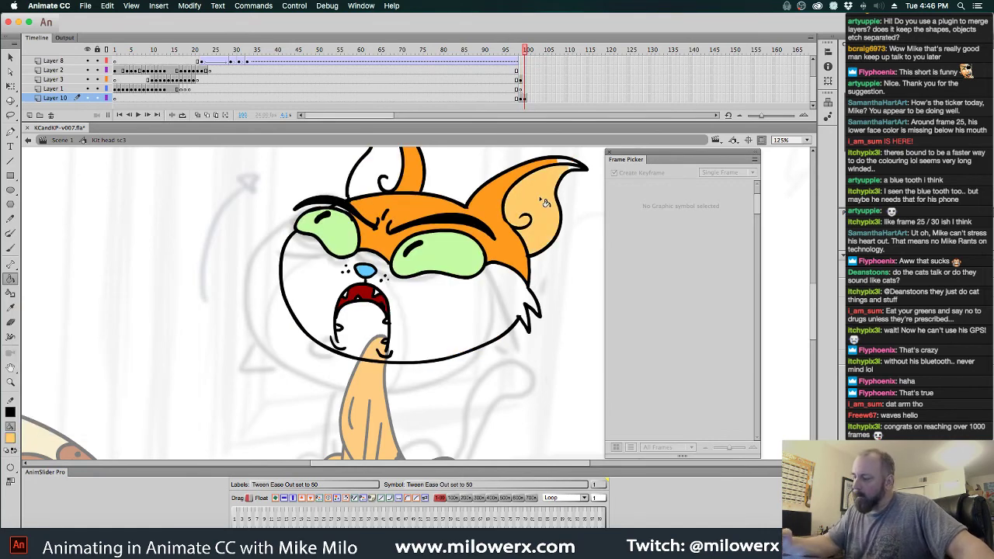
click(455, 314)
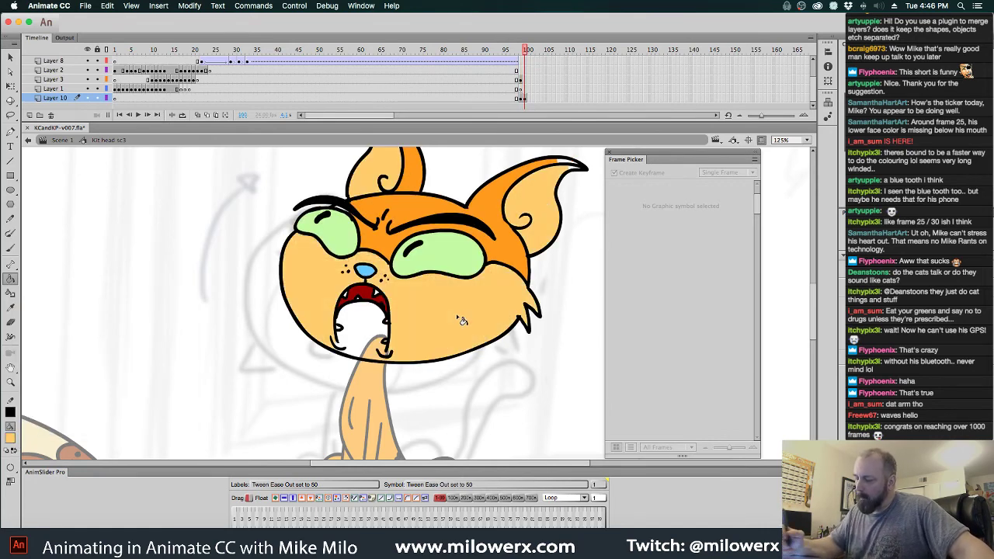
click(369, 324)
click(577, 171)
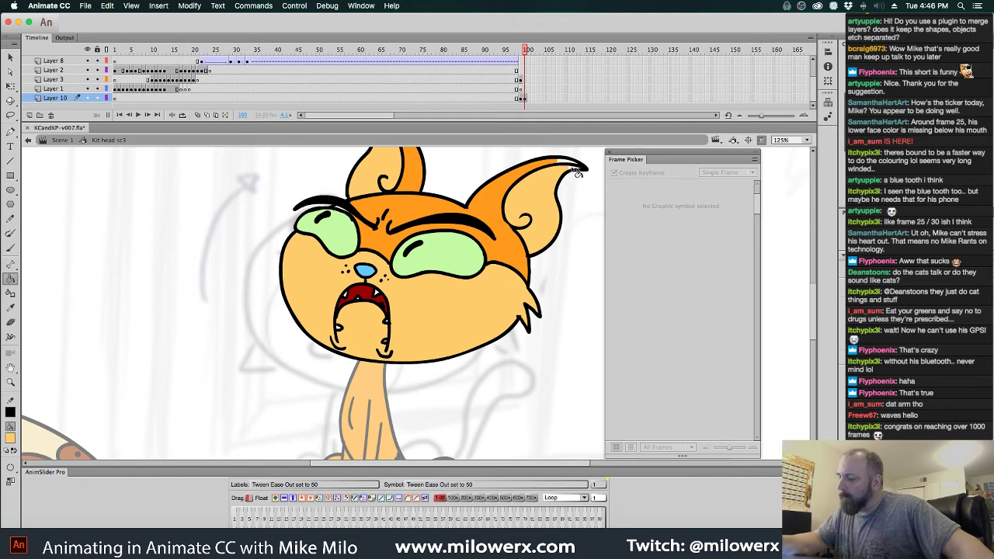
- Pick the orange fur colour, fill the unfilled ear tip at frame 100, and compare the head with frame 99
key(period)
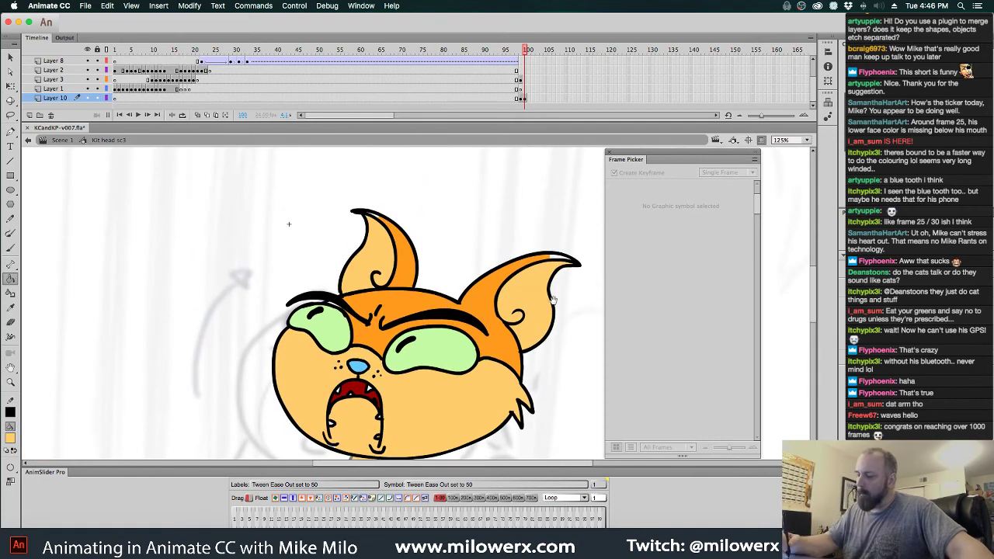
click(11, 436)
click(144, 413)
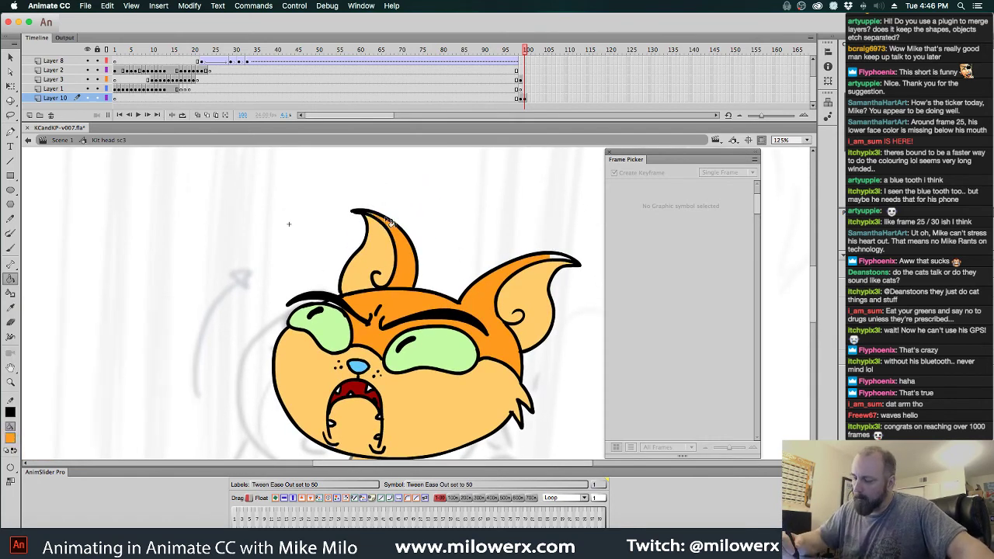
key(comma)
key(period)
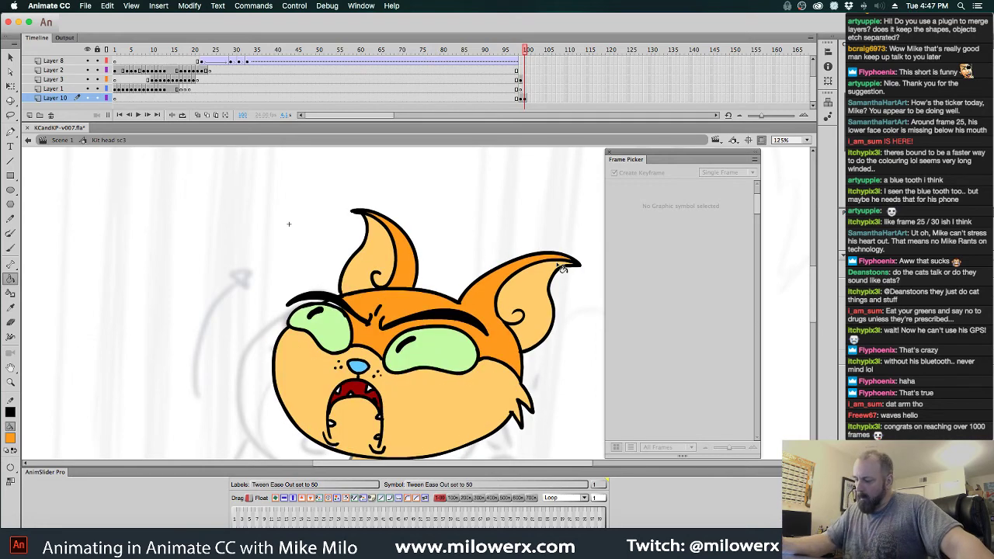
key(comma)
key(period)
key(comma)
key(period)
- Set the fill to black and brush small wrinkle lines above the nose at frame 100, comparing the head with frame 99
key(comma)
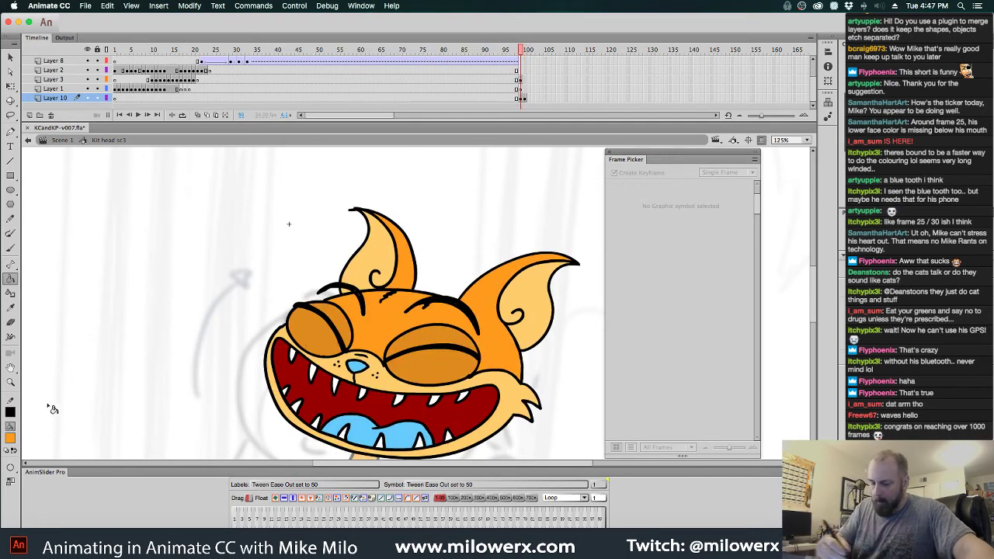
click(11, 437)
click(34, 325)
key(b)
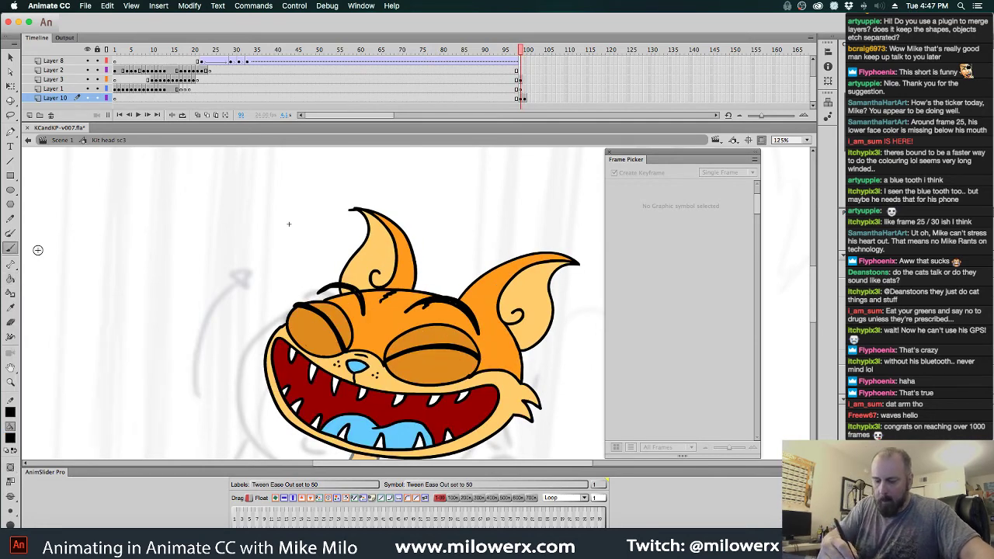
key(period)
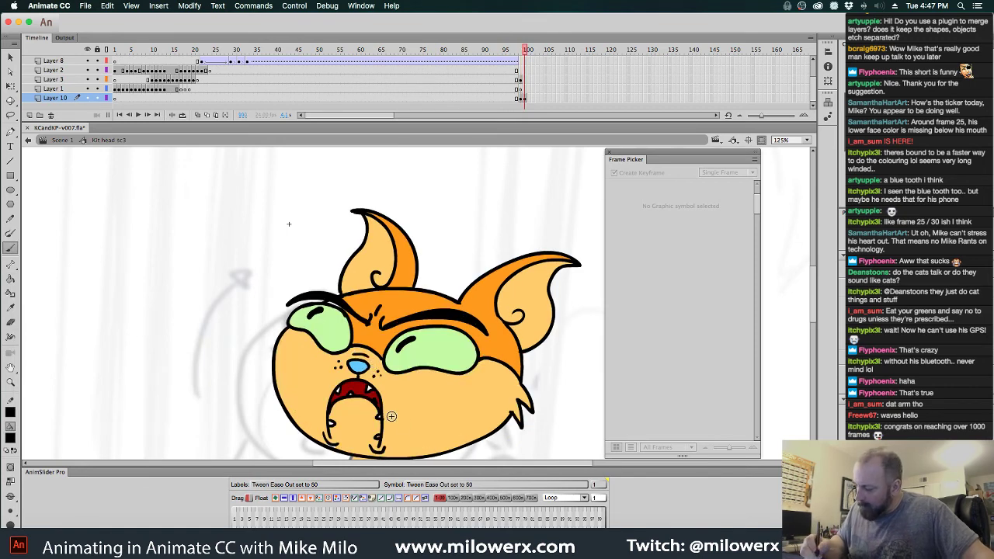
key(comma)
key(period)
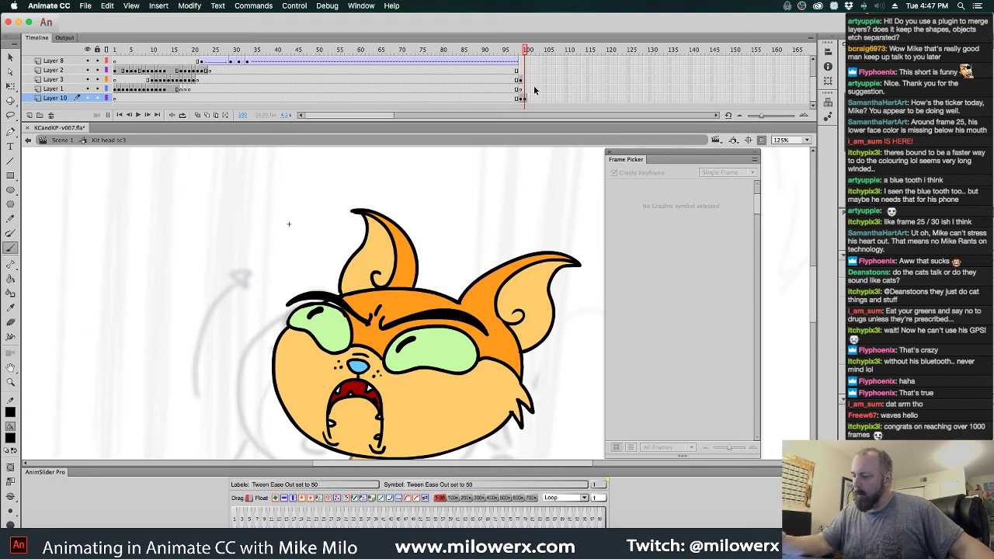
key(comma)
key(period)
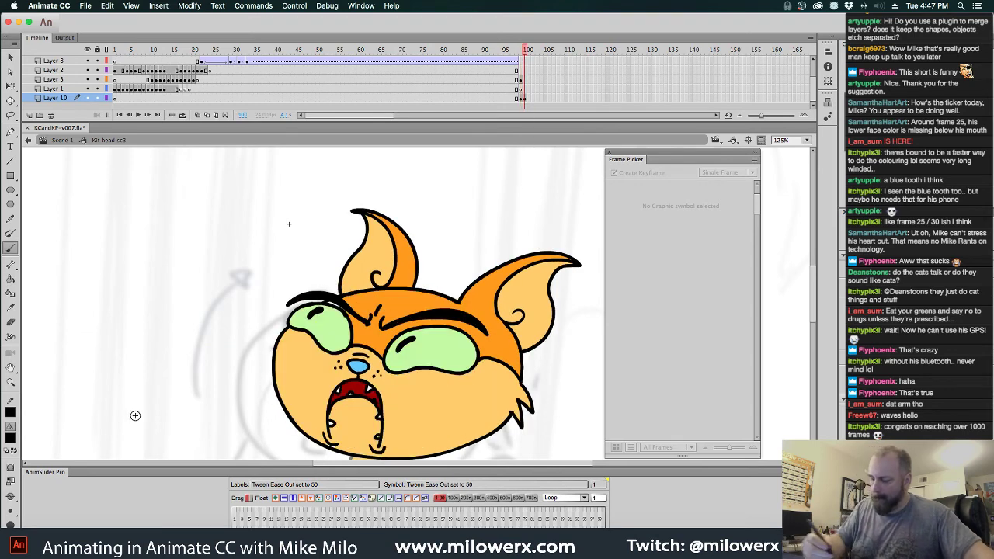
- Sample white, brush highlights into both pupils at frame 100, and compare the pose with the preceding frames
click(11, 426)
click(289, 224)
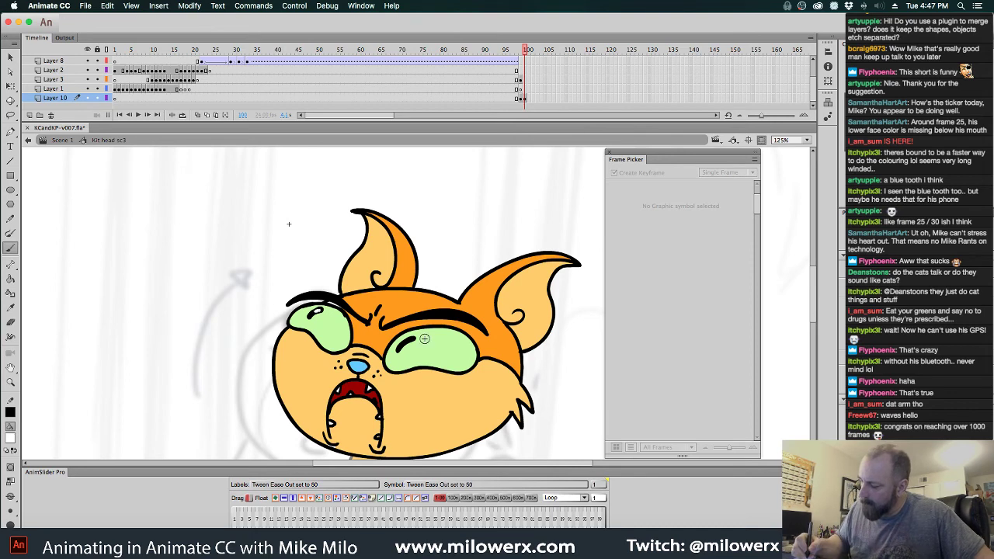
key(comma)
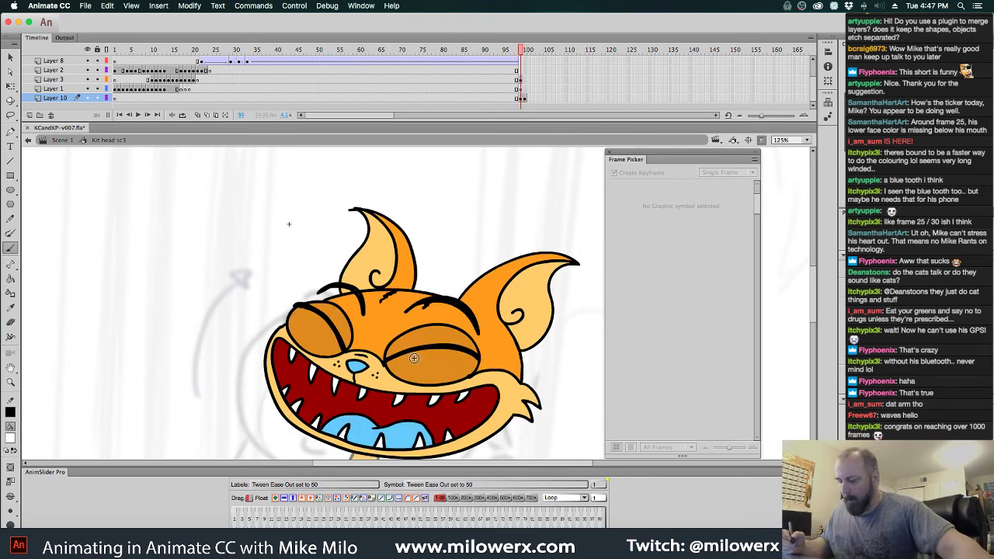
key(period)
key(comma)
key(comma)
key(comma)
key(period)
key(period)
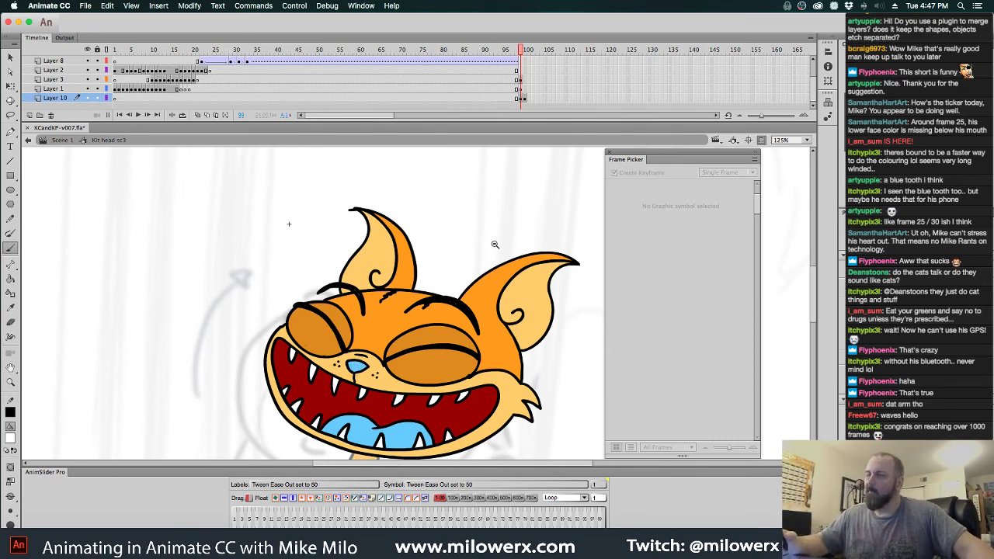
- Return to Scene 1, swap the cat's head to pose 100 in a new keyframe, and check it on the following frames
key(super+minus)
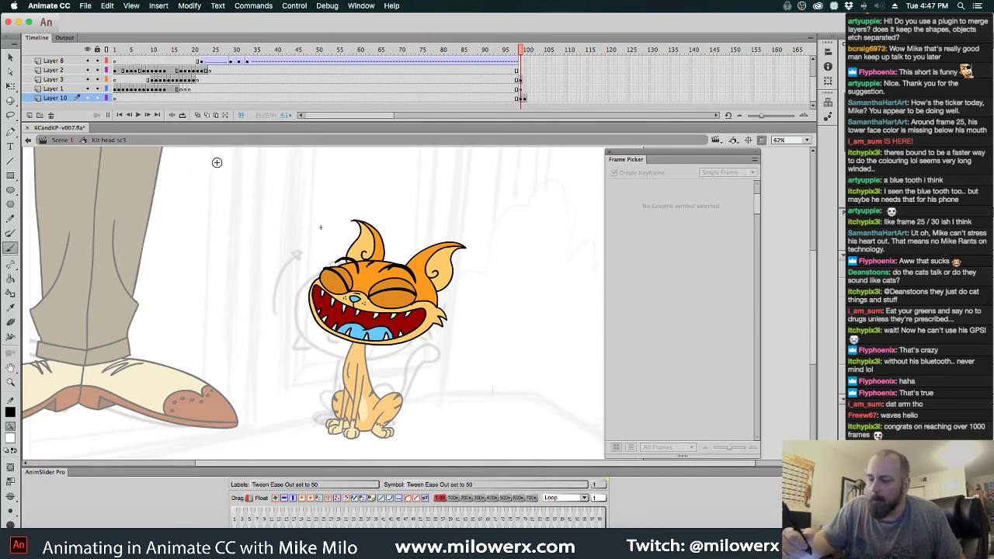
click(62, 140)
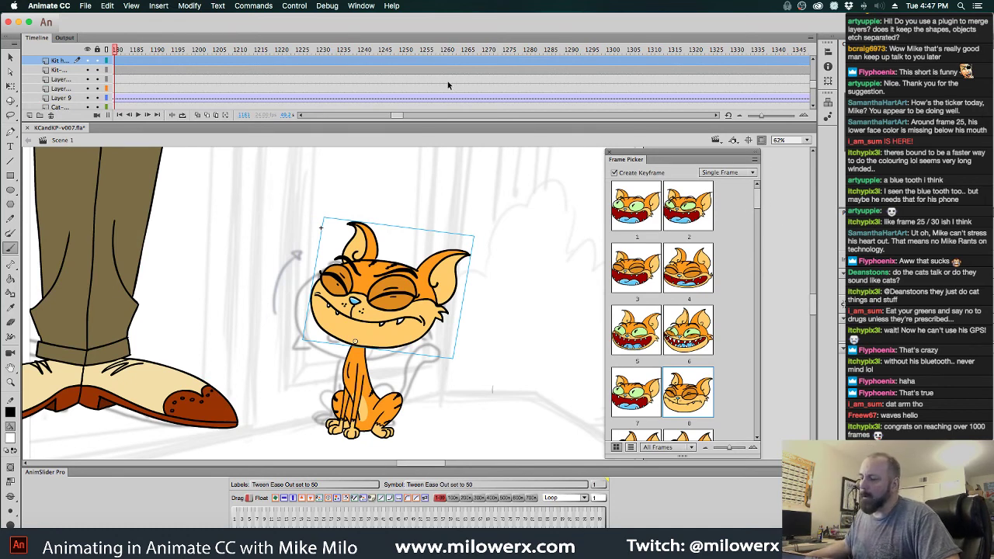
drag(369, 54, 303, 62)
click(303, 62)
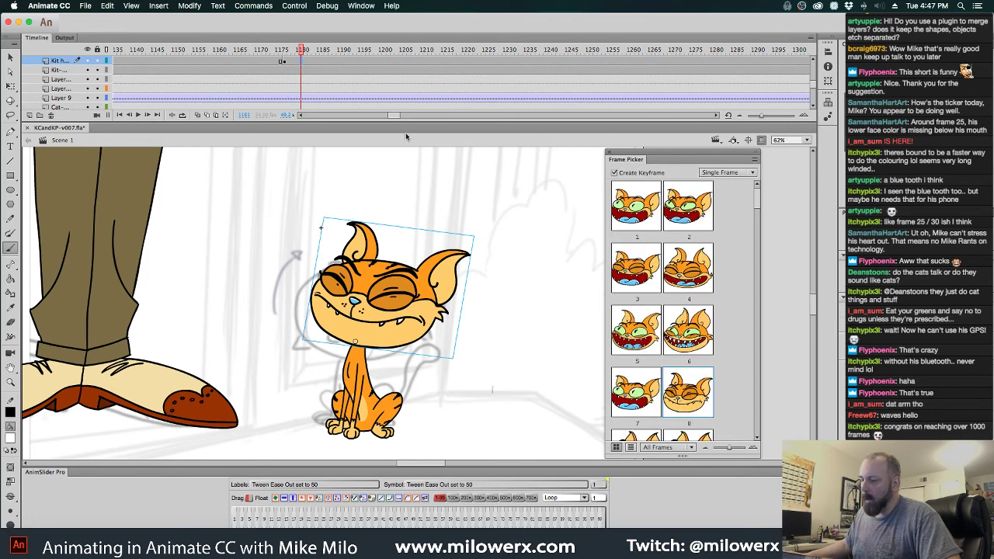
scroll(739, 329, down, 10)
scroll(739, 329, down, 10)
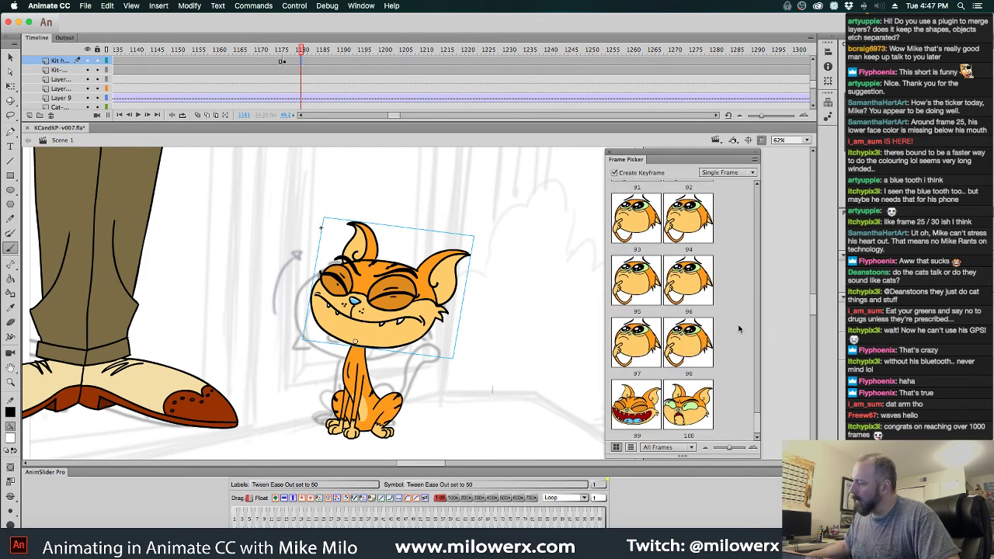
click(691, 423)
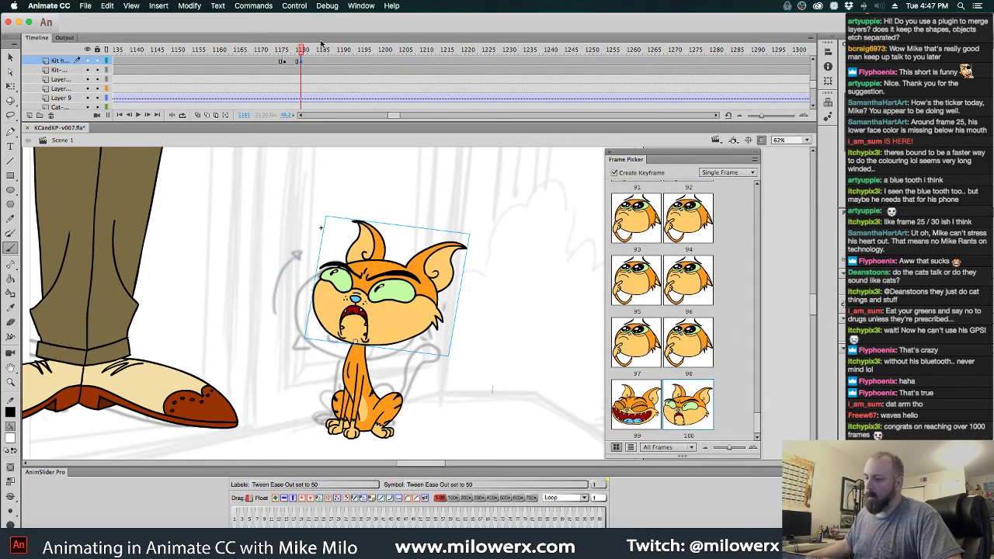
drag(299, 52, 346, 71)
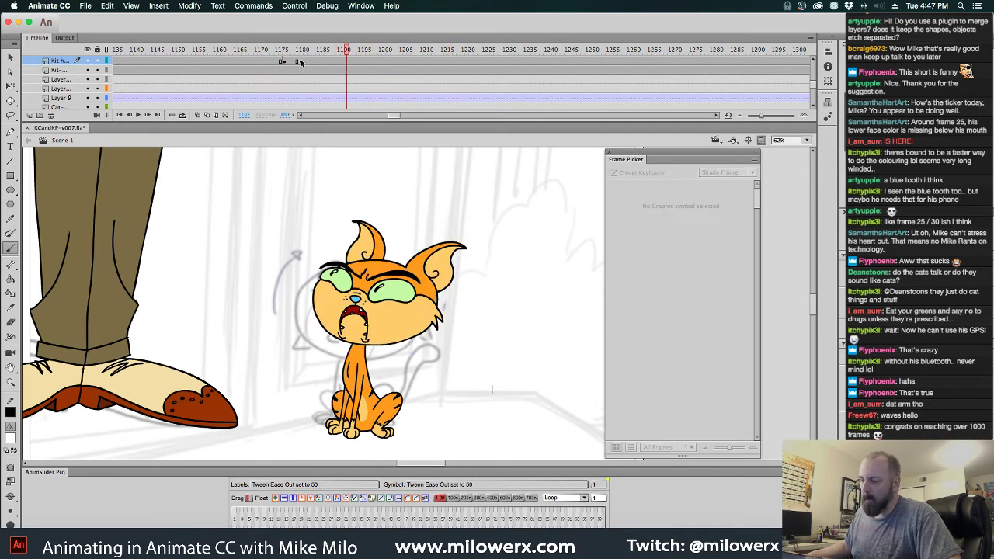
- Reopen the Kit head sc3 symbol from the new head keyframe for editing around the mouth
click(300, 62)
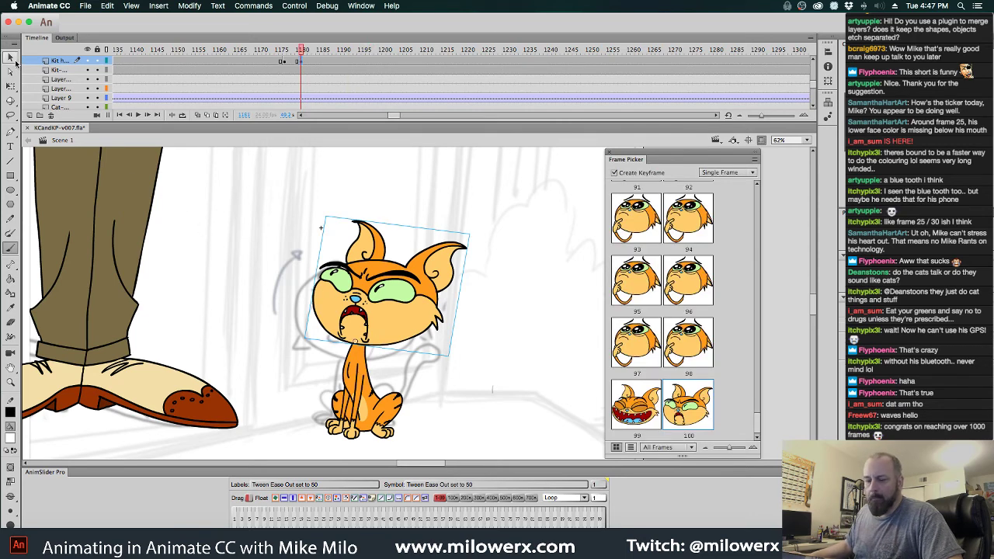
click(11, 58)
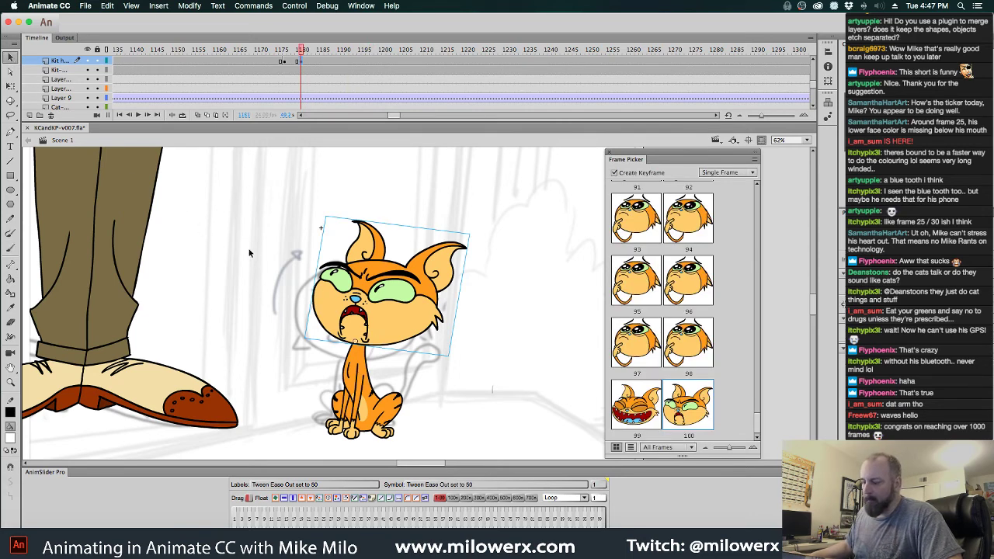
double_click(370, 319)
key(super+equal)
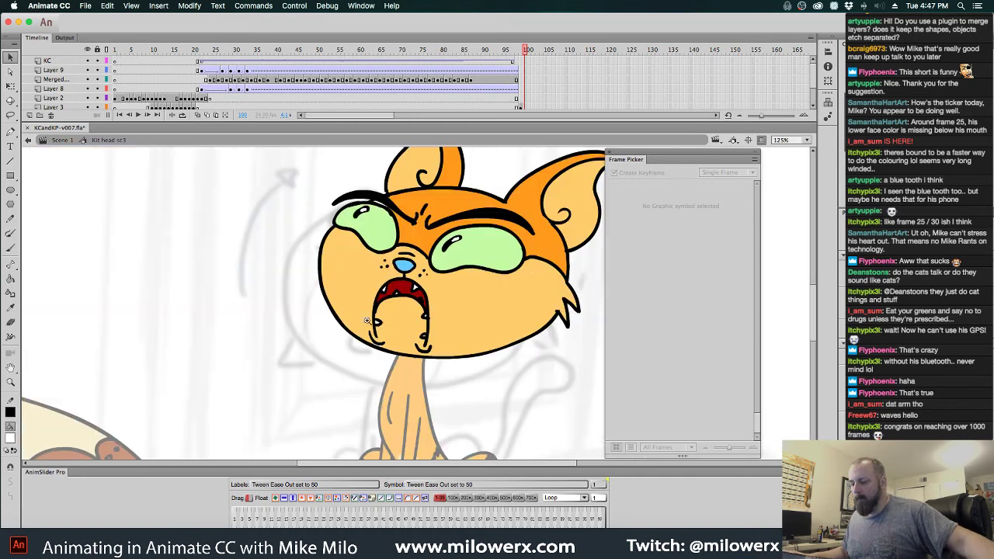
key(super+equal)
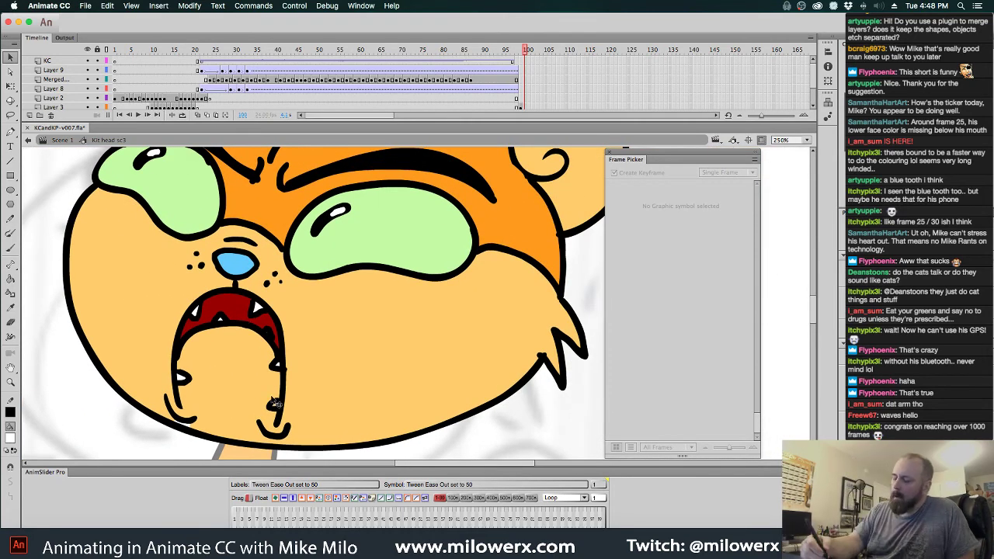
- Sample the light tan #FFCC66 from the face and brush it over the dark red inside the mouth
click(11, 437)
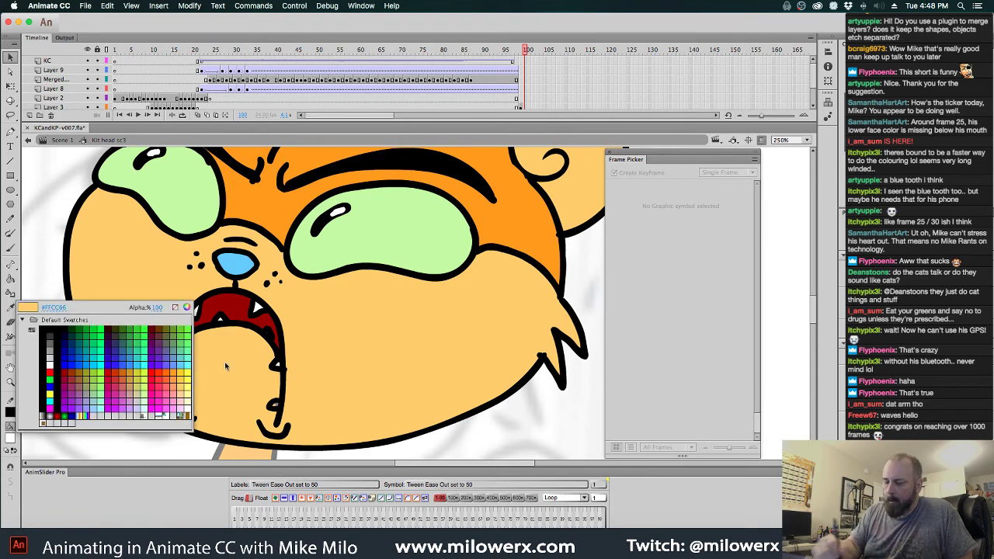
click(229, 372)
key(b)
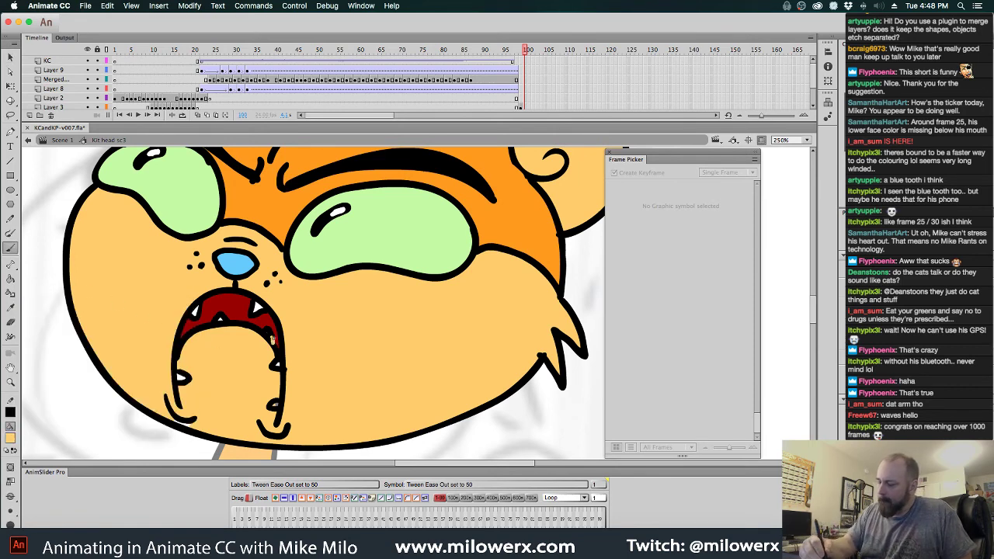
mouse_move(273, 347)
mouse_down()
mouse_move(233, 315)
mouse_move(215, 318)
mouse_move(209, 338)
mouse_up()
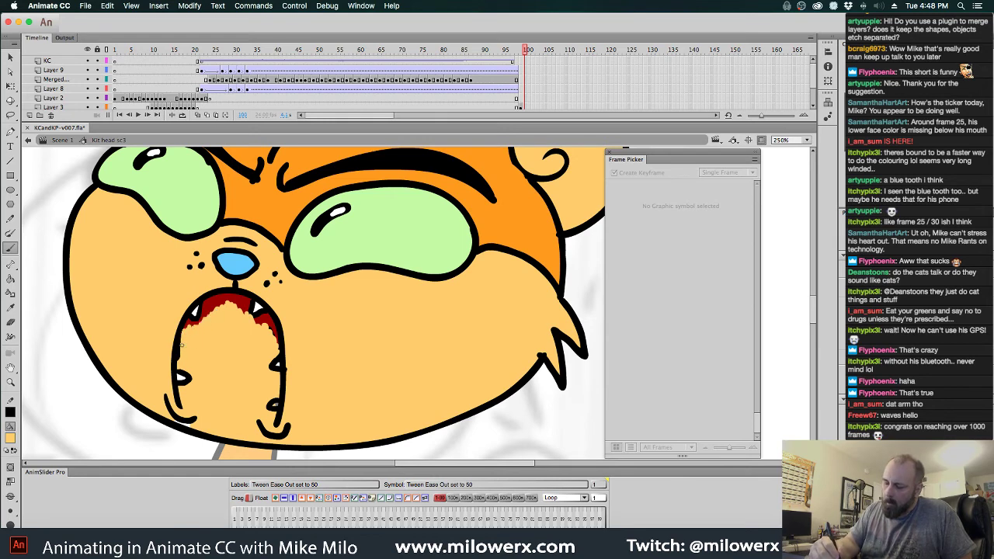
drag(182, 349, 189, 372)
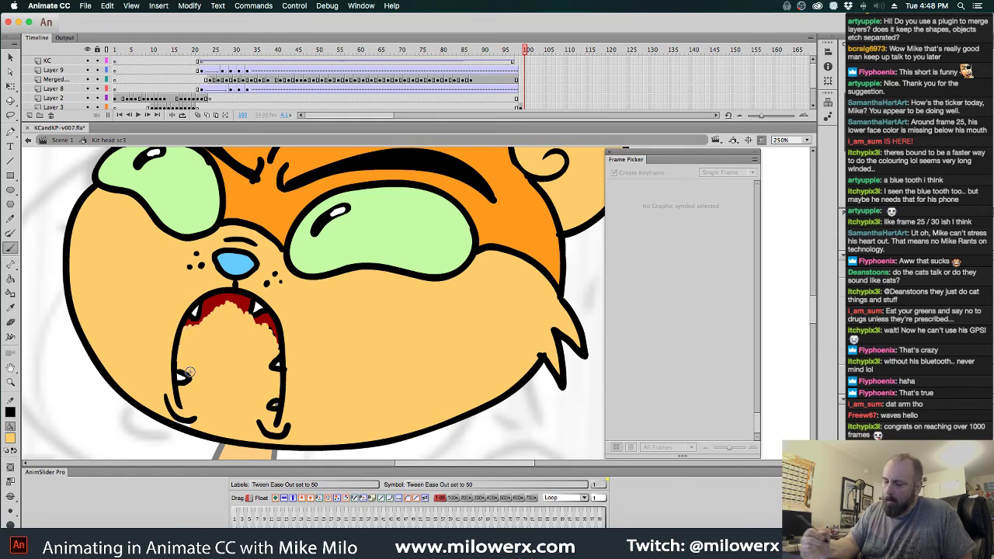
- Fill the remaining dark red patches inside the mouth with the light tan using the Paint Bucket
click(10, 278)
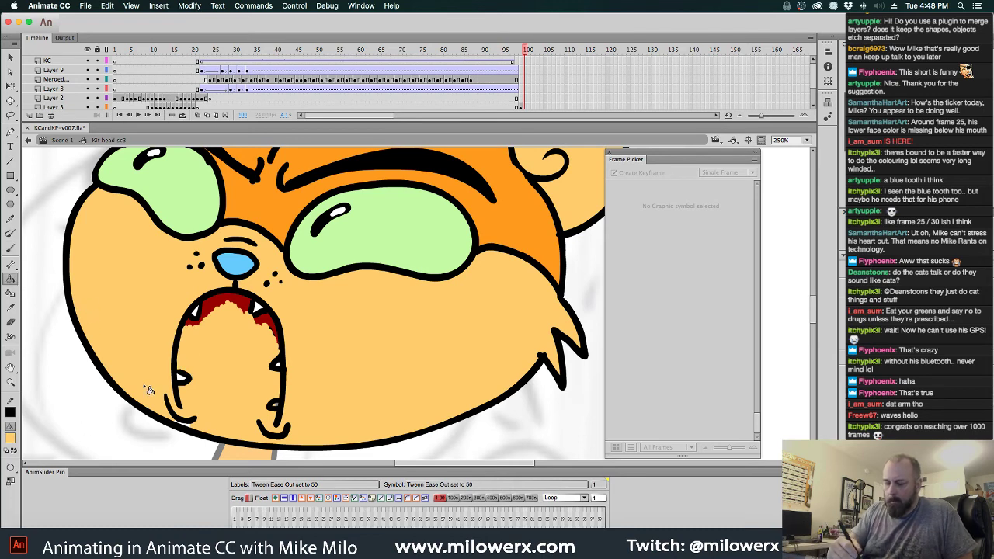
click(237, 305)
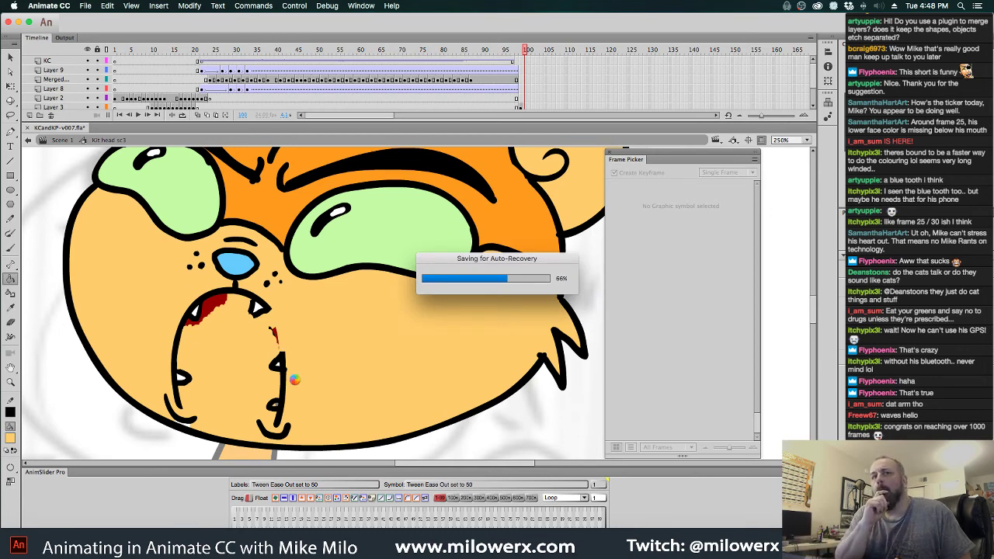
click(277, 336)
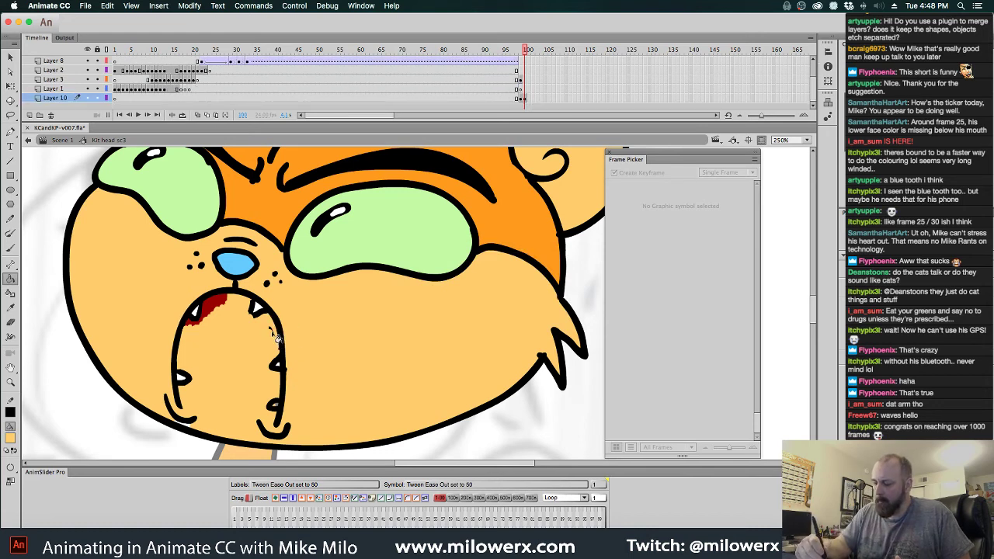
click(222, 308)
click(194, 322)
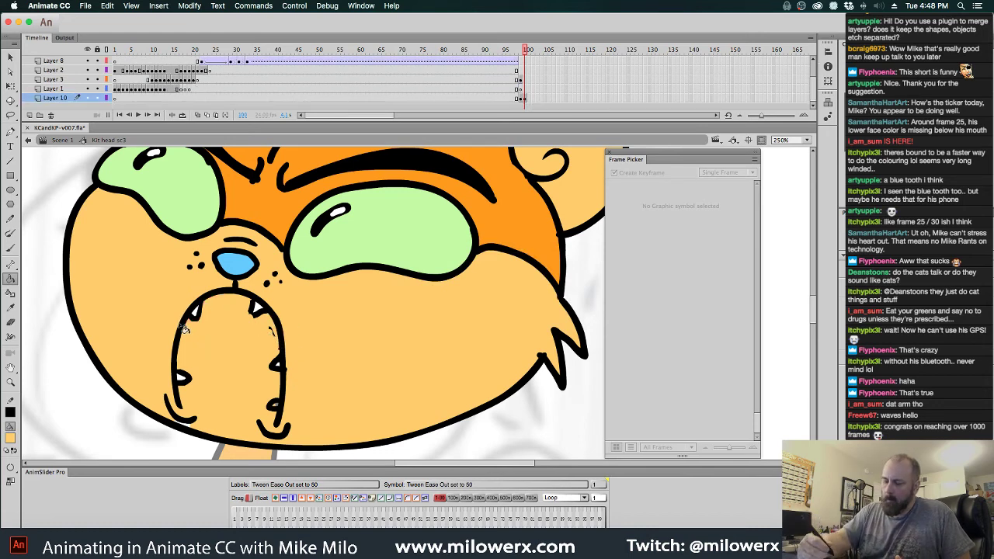
- Brush tan over the leftover specks inside the mouth and touch up the mouth outline in black
click(11, 248)
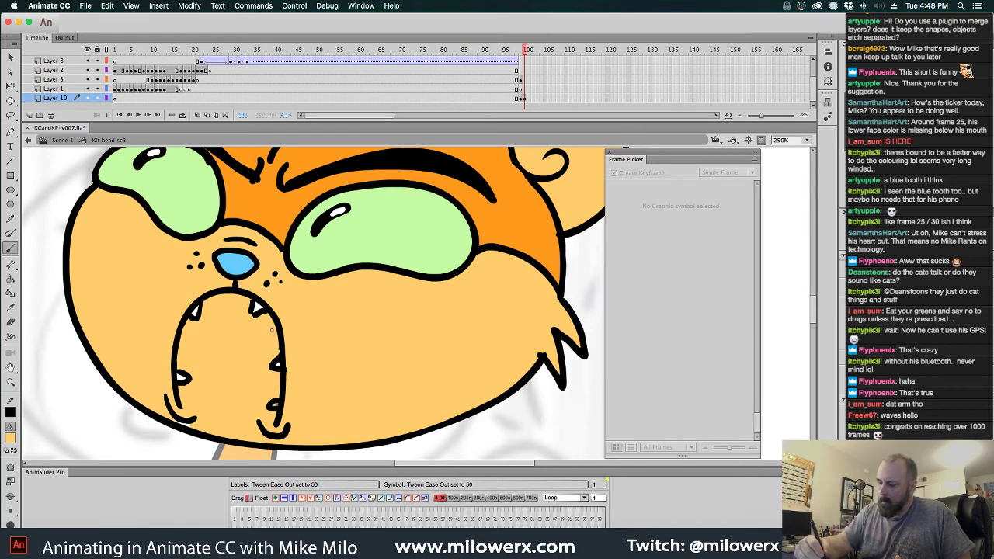
click(10, 438)
click(47, 376)
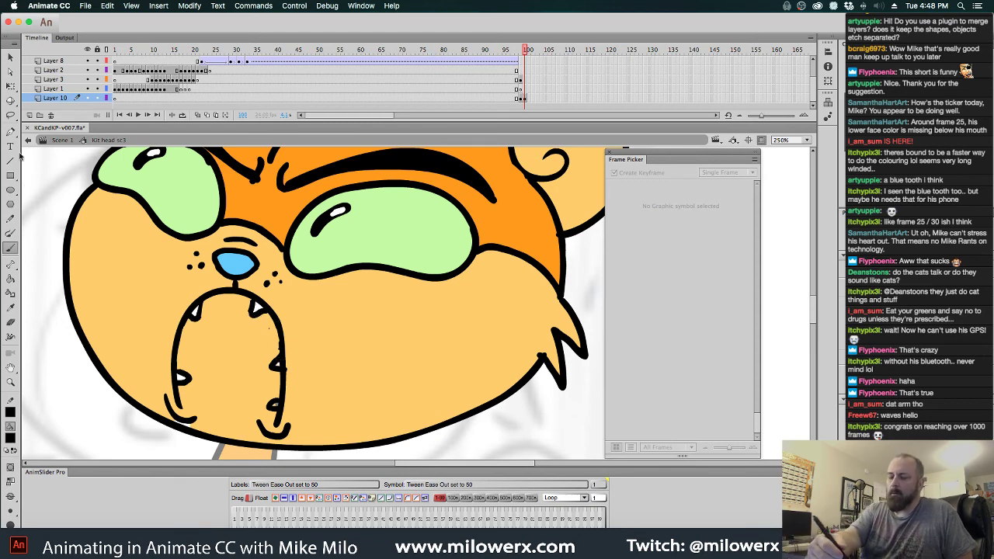
- Lasso the old open mouth and replace its black outline with the face's light tan
key(l)
mouse_move(304, 347)
mouse_down()
mouse_move(297, 434)
mouse_move(282, 446)
mouse_move(189, 428)
mouse_move(154, 393)
mouse_move(159, 317)
mouse_move(184, 292)
mouse_move(243, 290)
mouse_move(273, 303)
mouse_move(306, 347)
mouse_up()
click(10, 437)
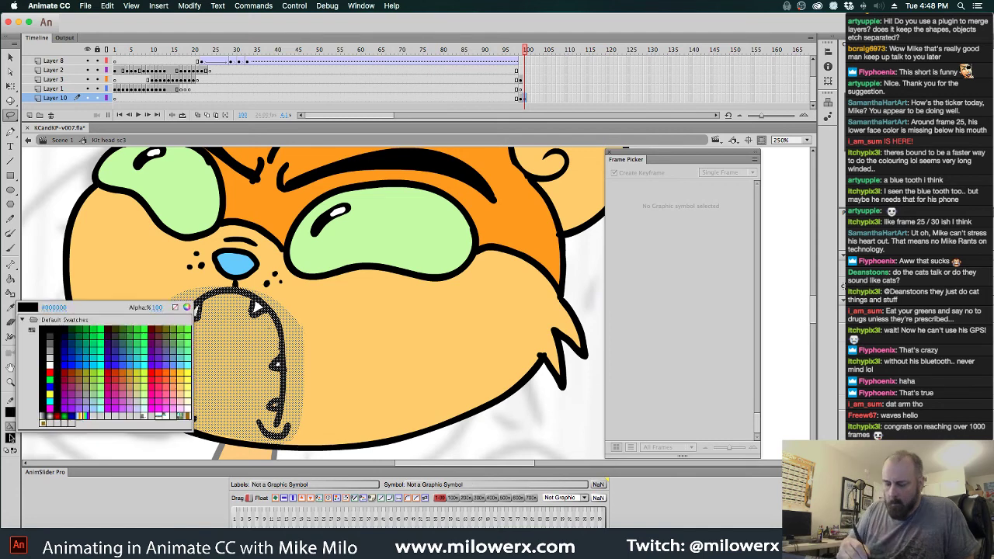
click(132, 262)
key(Delete)
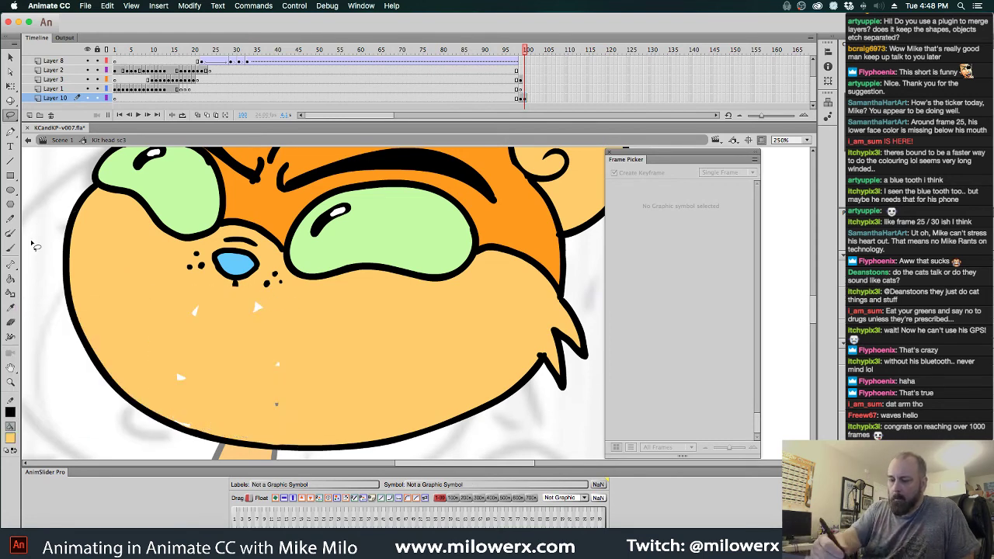
- Brush light tan over the white tooth remnants and specks left where the old mouth was
click(10, 248)
click(196, 309)
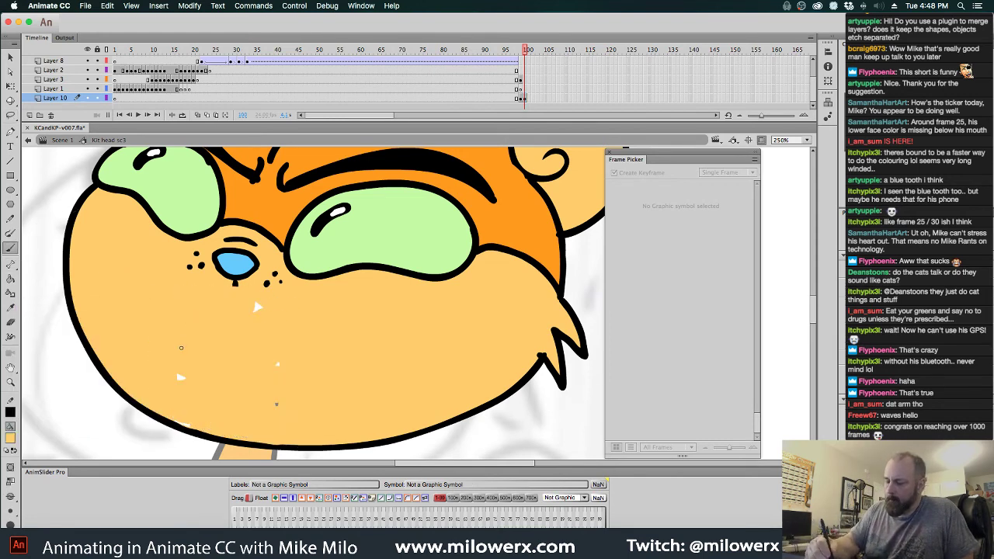
click(181, 378)
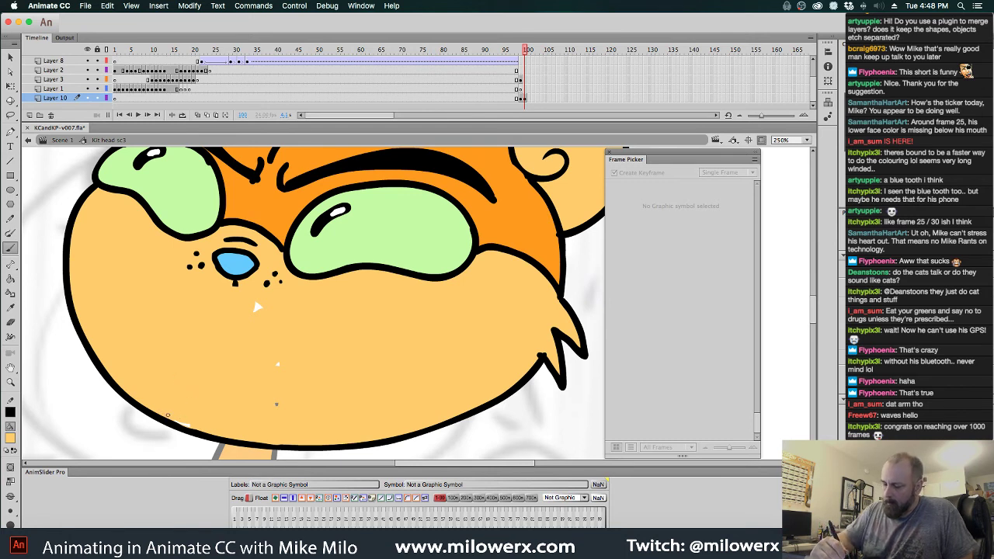
drag(167, 415, 187, 425)
click(277, 364)
click(277, 402)
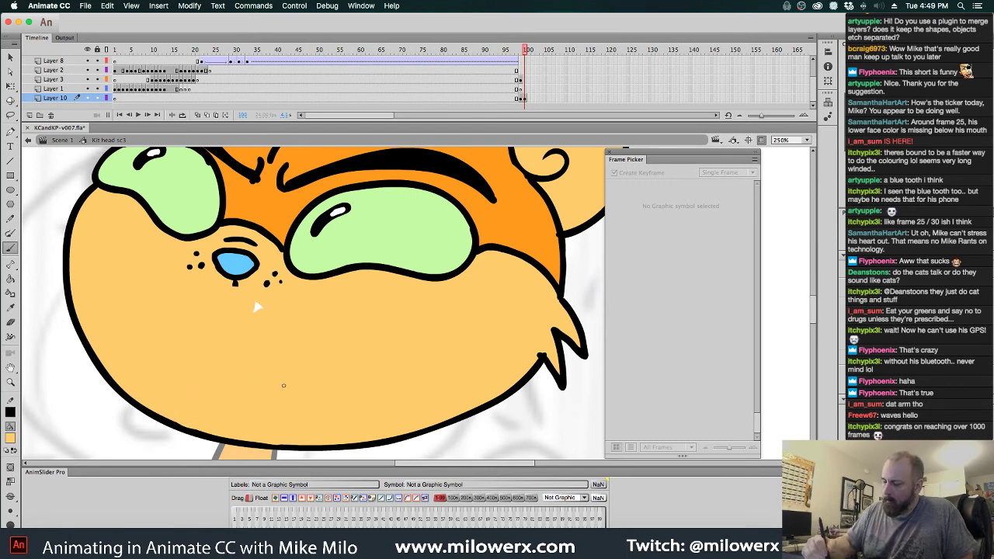
drag(262, 307, 251, 314)
click(253, 309)
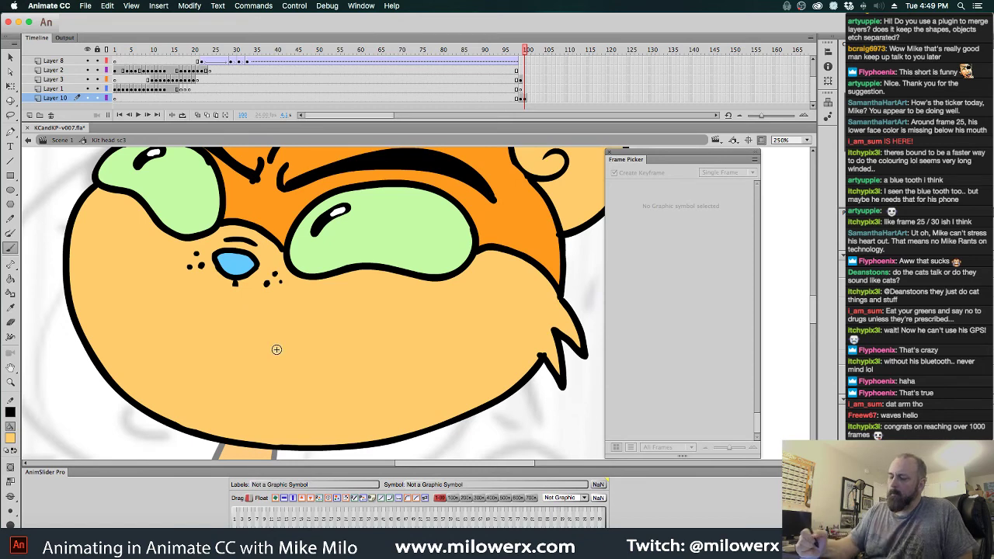
- Switch the brush color to black and draw a wide frowning mouth line under the nose, with a short curl at its lower corner
click(12, 438)
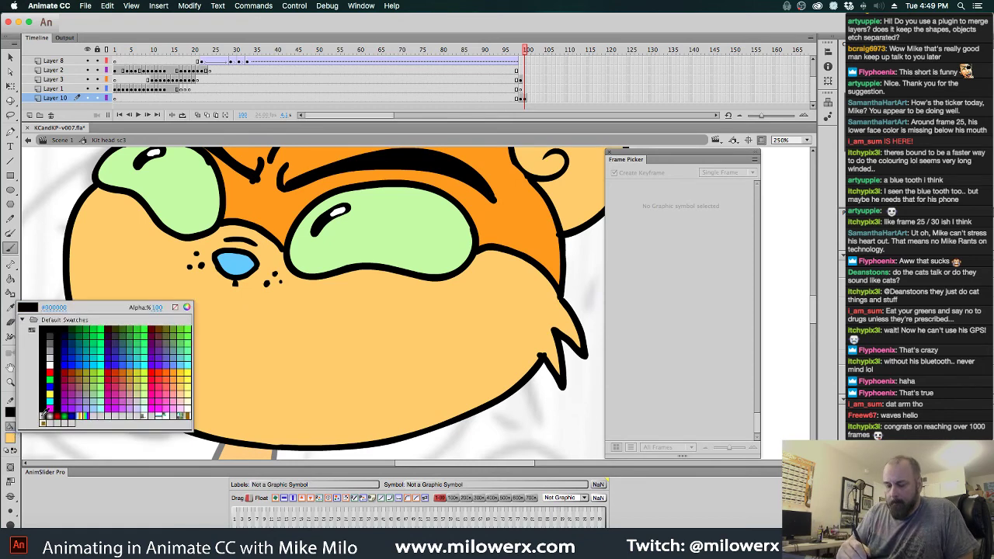
click(178, 377)
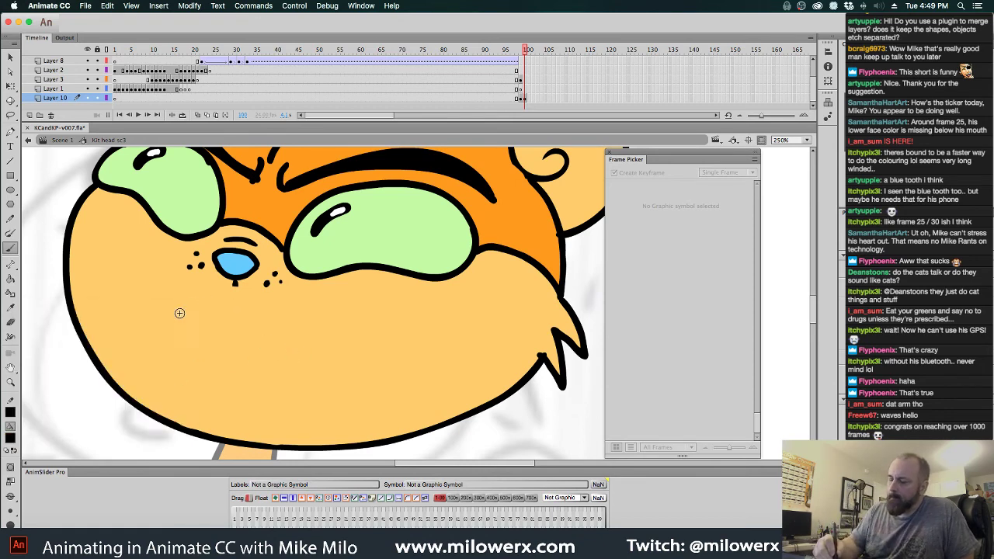
mouse_move(178, 310)
mouse_down()
mouse_move(224, 292)
mouse_move(323, 316)
mouse_move(351, 348)
mouse_up()
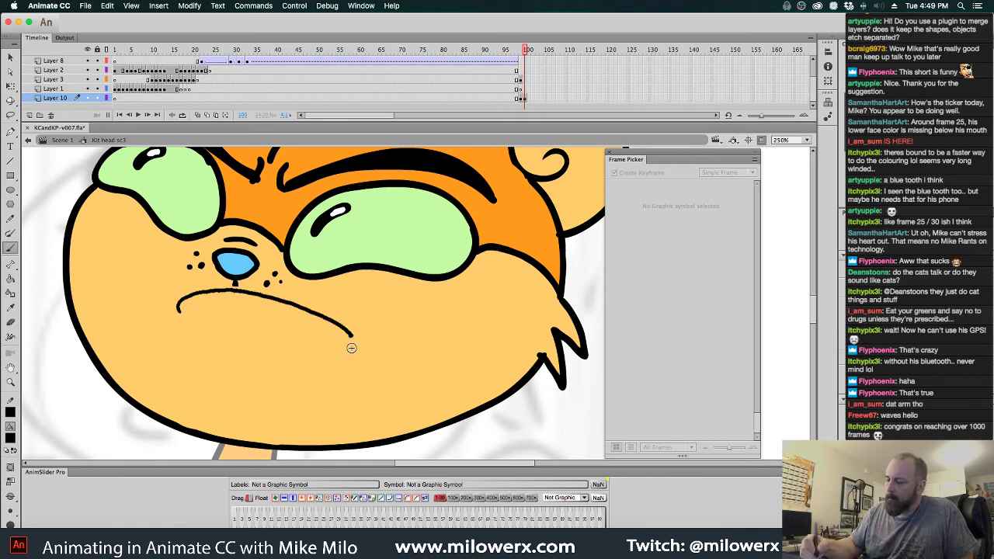
key(super+z)
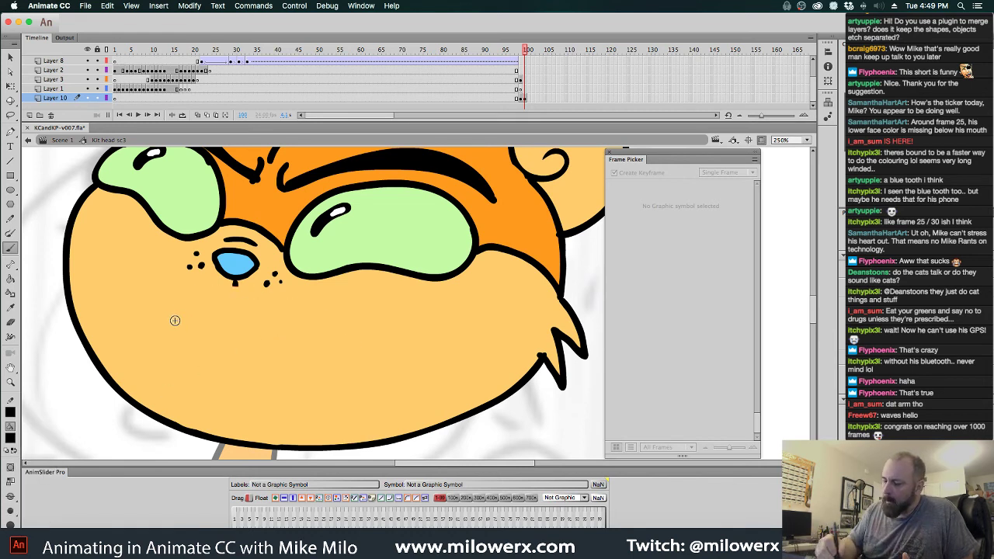
mouse_move(161, 321)
mouse_down()
mouse_move(172, 294)
mouse_move(223, 285)
mouse_move(283, 292)
mouse_move(397, 339)
mouse_up()
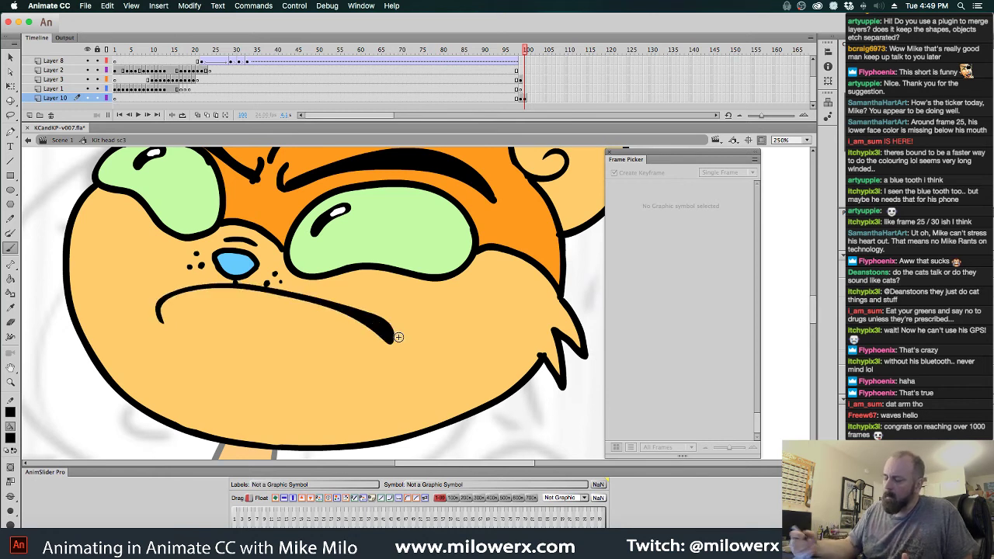
key(super+z)
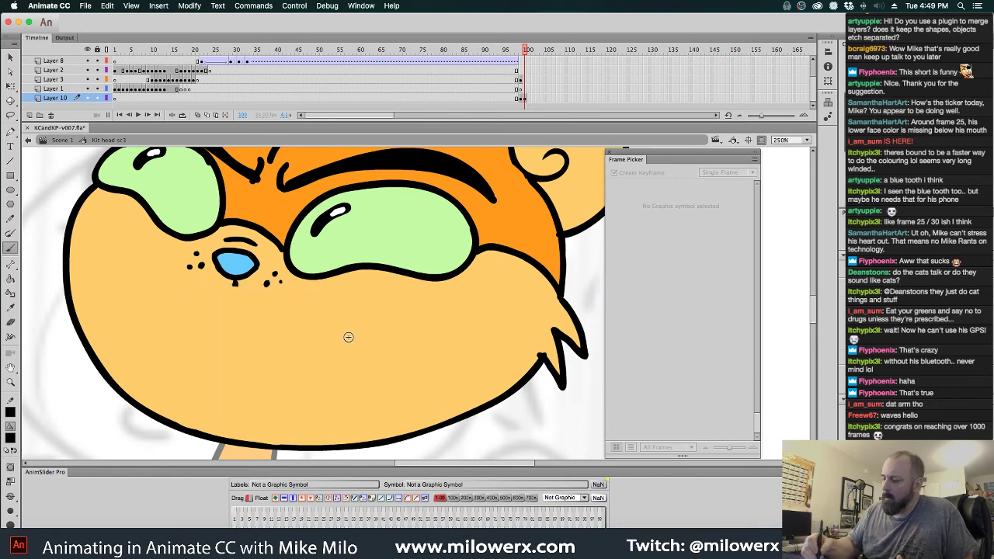
mouse_move(160, 325)
mouse_down()
mouse_move(152, 318)
mouse_move(206, 289)
mouse_move(256, 287)
mouse_move(372, 335)
mouse_up()
mouse_move(374, 334)
mouse_down()
mouse_move(386, 342)
mouse_move(371, 359)
mouse_up()
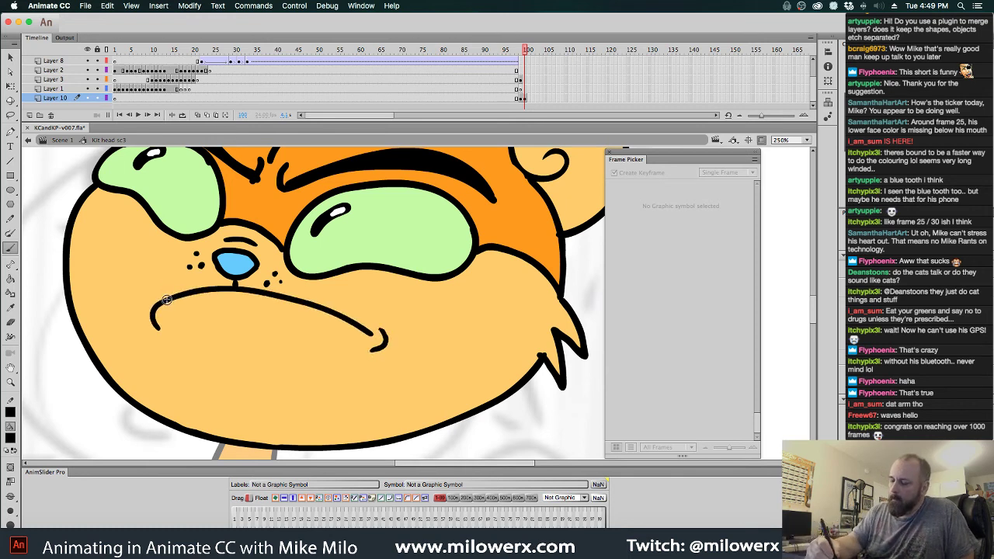
- Brush small black pointed tooth outlines above and below the frowning mouth line
mouse_move(166, 292)
mouse_down()
mouse_move(156, 306)
mouse_move(171, 286)
mouse_move(199, 292)
mouse_up()
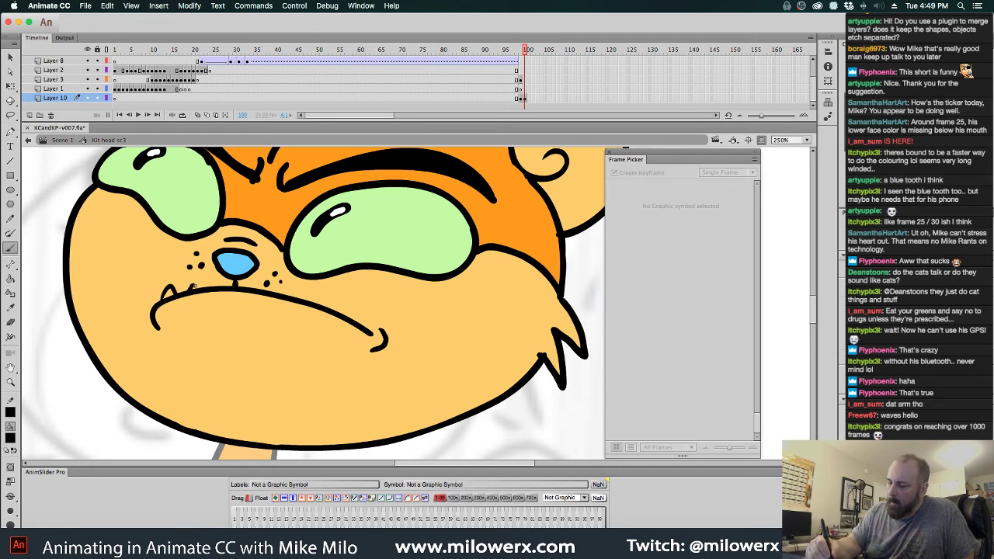
mouse_move(315, 309)
mouse_down()
mouse_move(325, 295)
mouse_move(334, 311)
mouse_move(356, 307)
mouse_move(362, 325)
mouse_move(304, 313)
mouse_up()
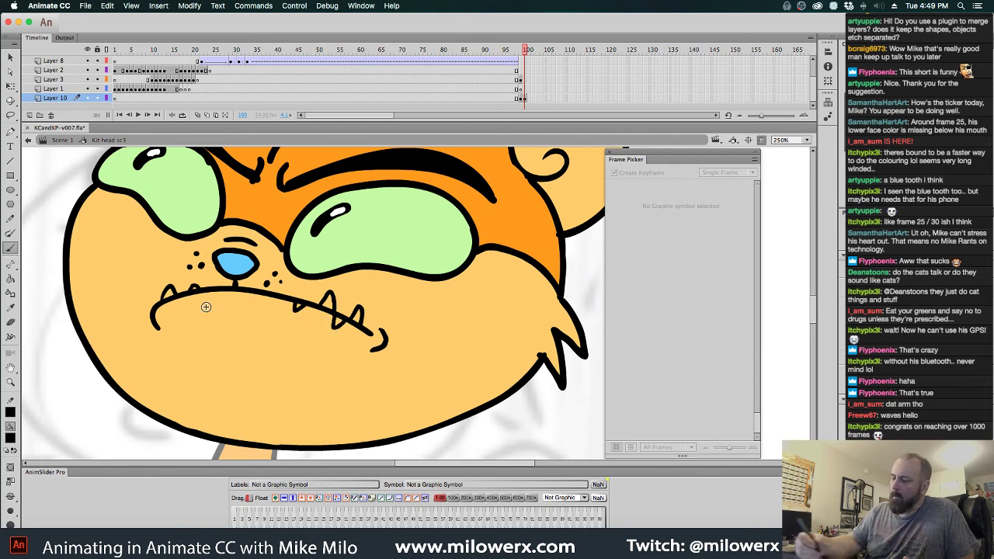
drag(203, 303, 221, 299)
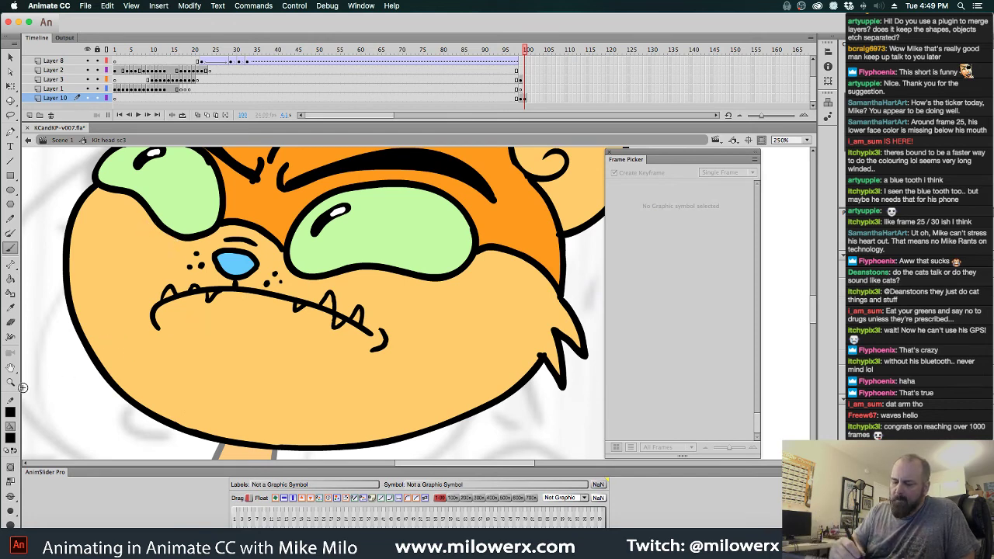
- Set the fill color to white and fill the teeth on the shorter side of the mouth with the Paint Bucket
click(14, 439)
click(59, 358)
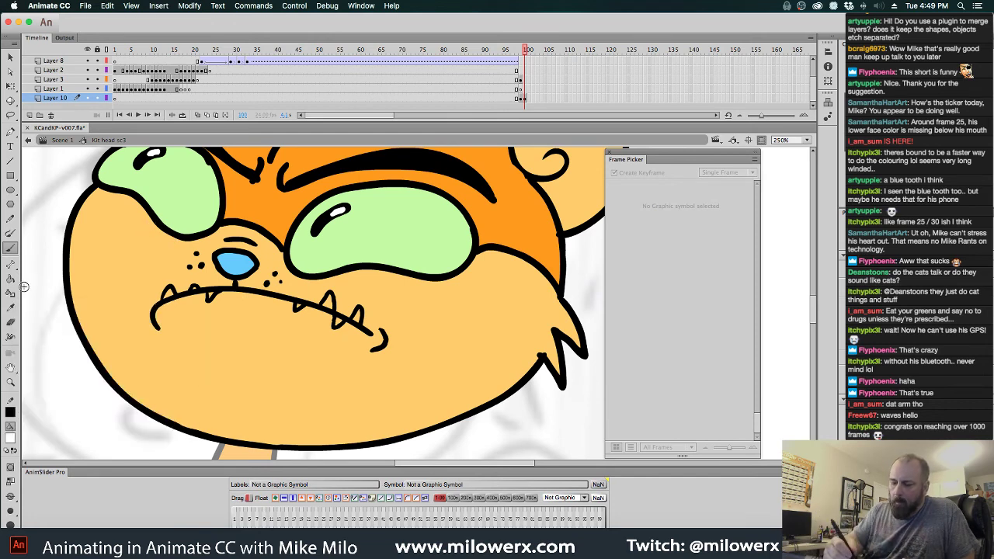
click(10, 278)
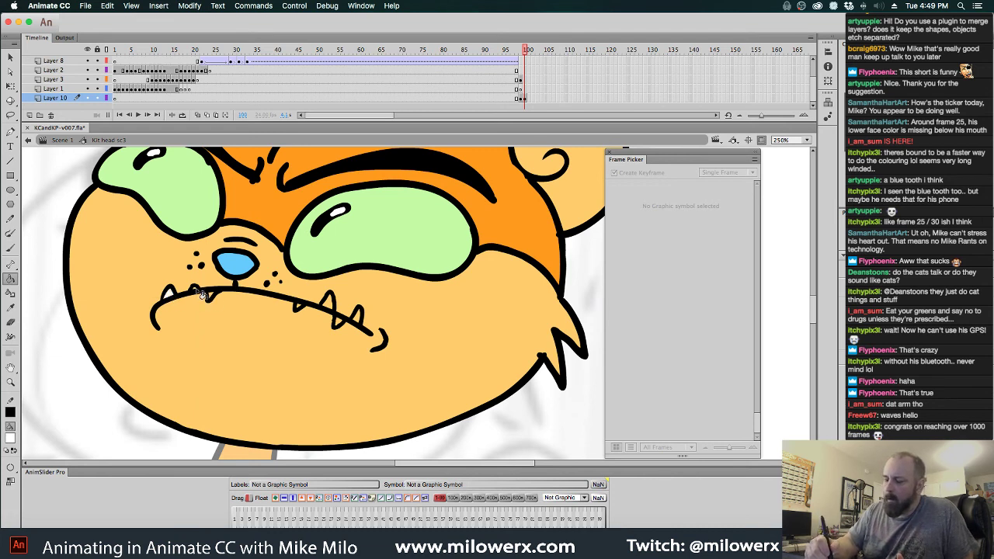
click(197, 290)
key(super+z)
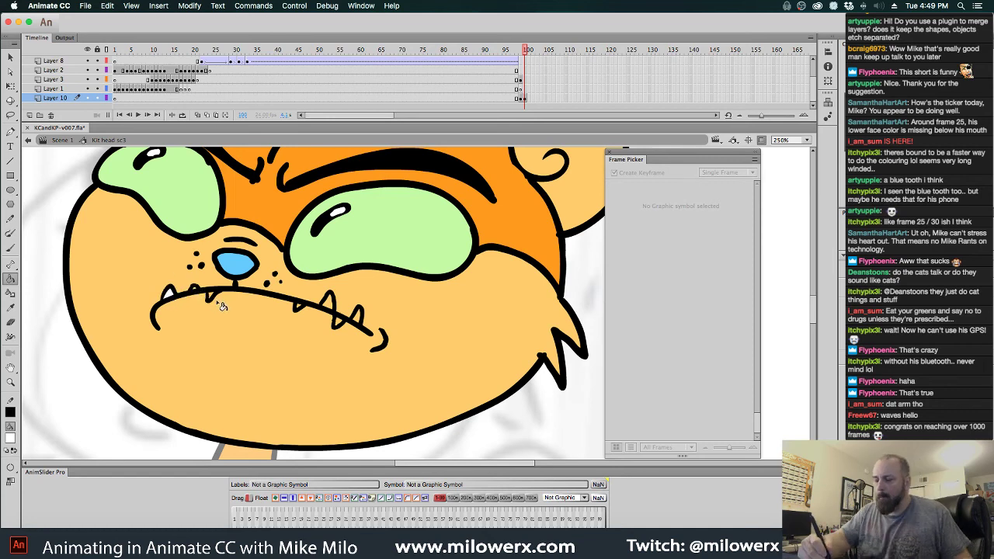
click(213, 296)
super+click(222, 300)
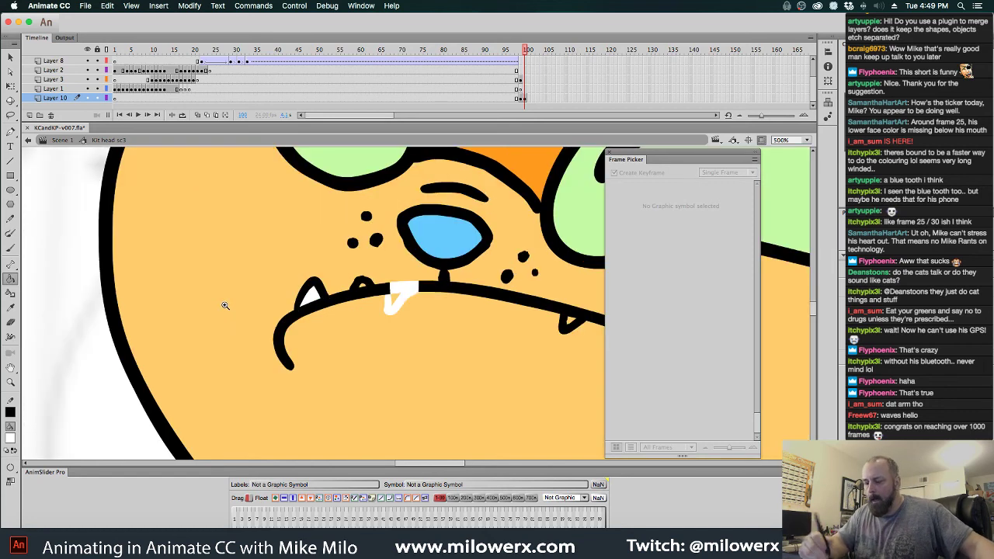
key(super+z)
click(398, 304)
click(367, 291)
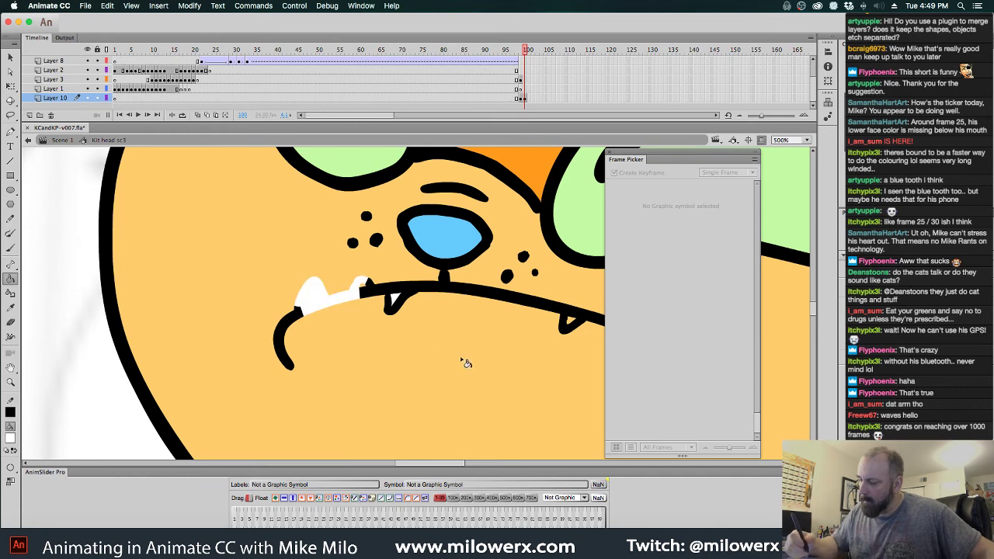
key(super+z)
- Fill the four teeth on the longer side of the mouth with white
drag(543, 390, 255, 372)
click(286, 309)
click(347, 301)
click(366, 341)
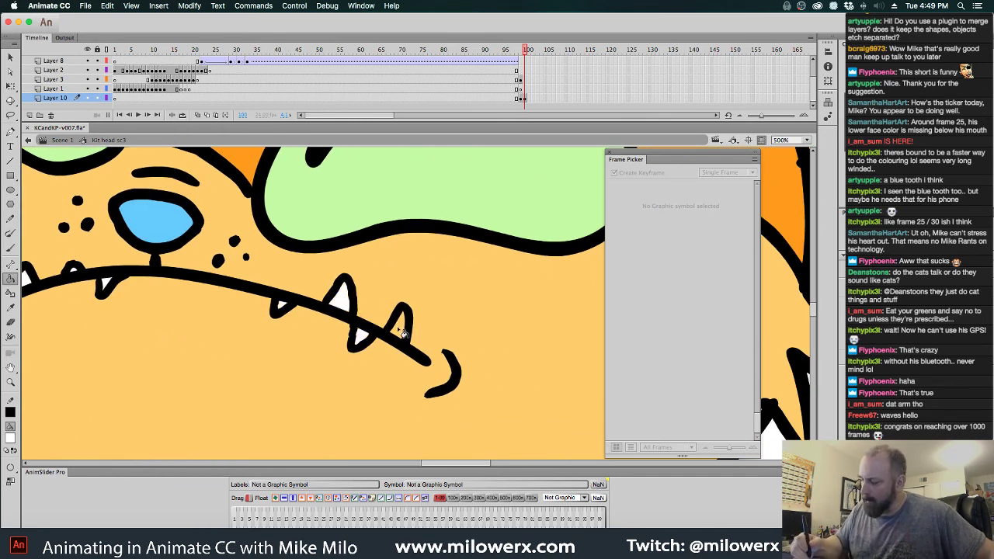
click(402, 329)
- Return to Scene 1, move the playhead to the frowning cat near frame 1226, and save the file
key(super+minus)
key(super+minus)
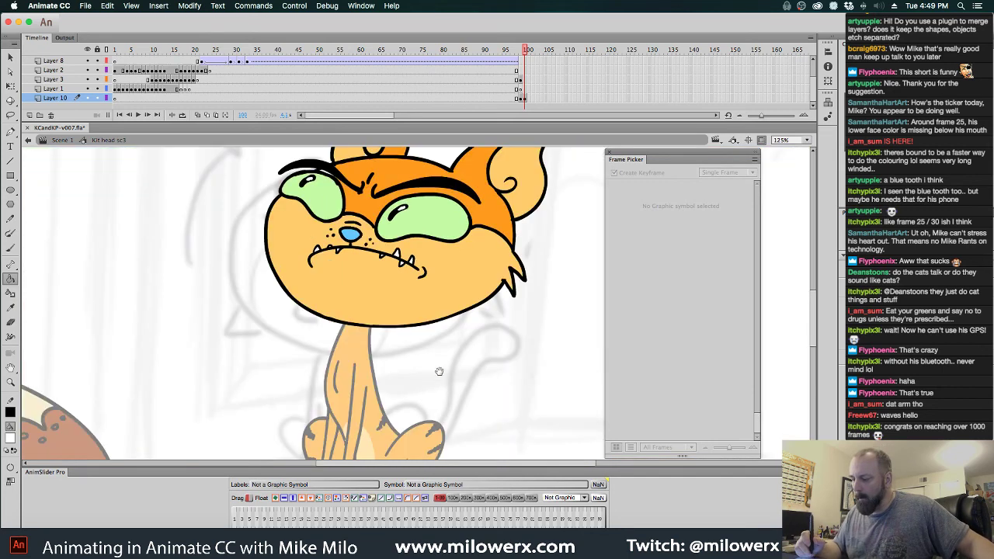
drag(458, 363, 366, 406)
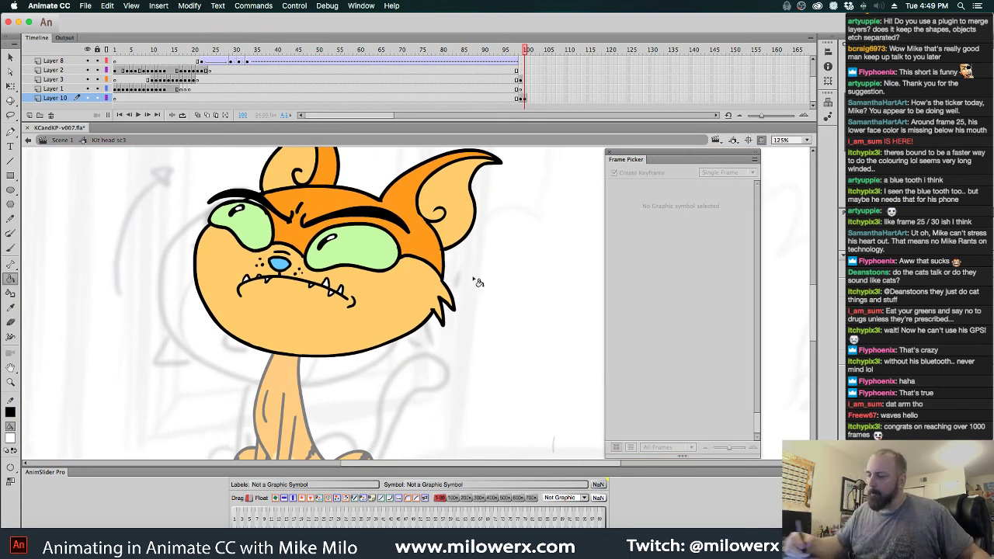
click(61, 140)
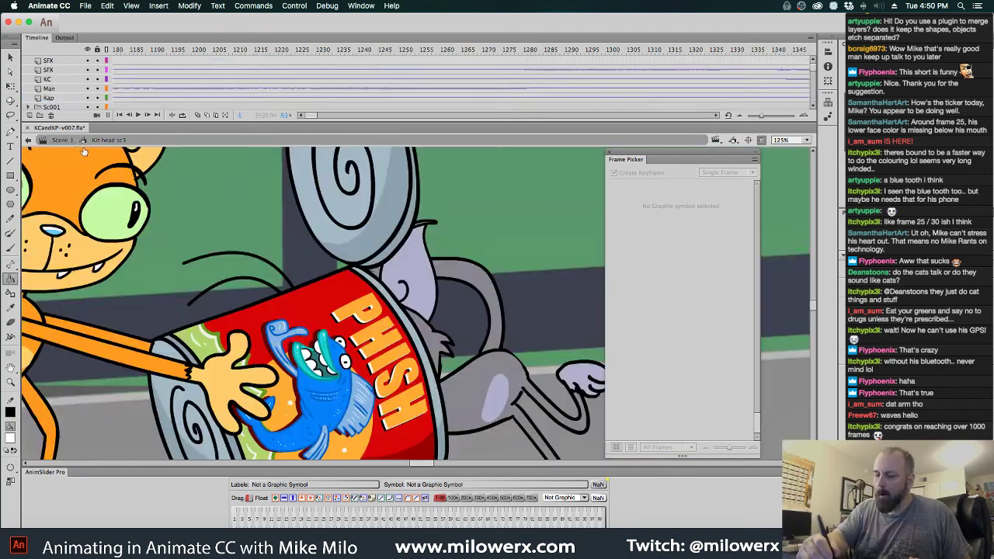
drag(121, 53, 475, 78)
key(super+minus)
key(super+minus)
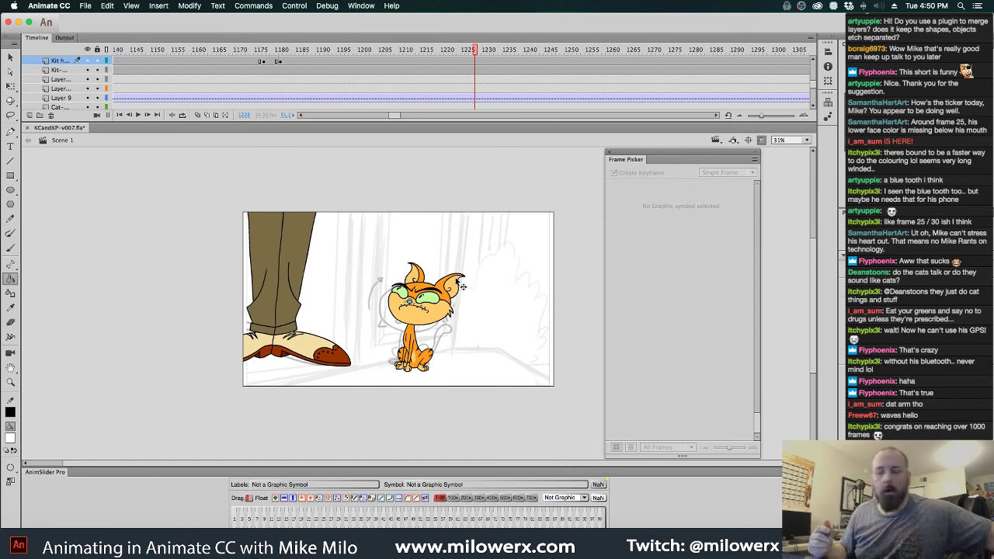
key(super+s)
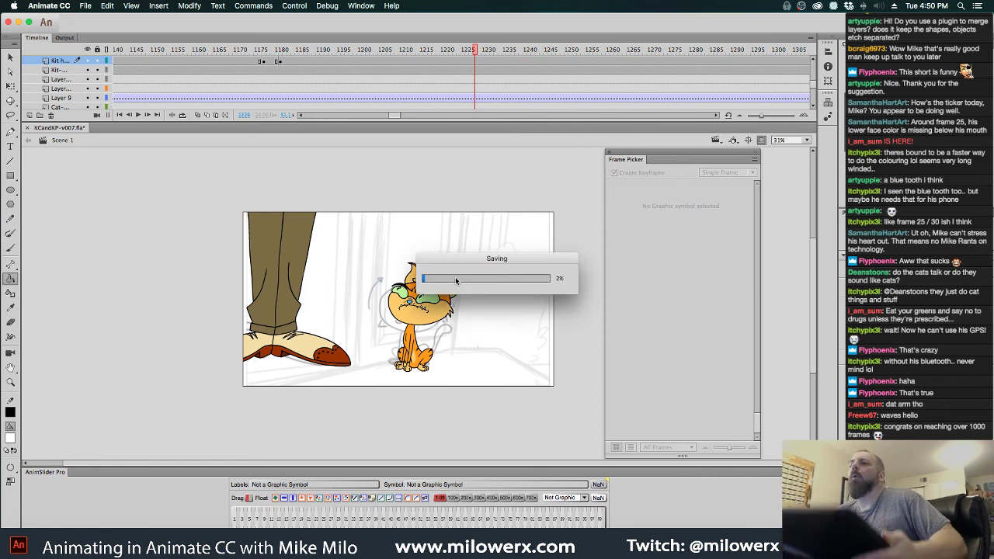